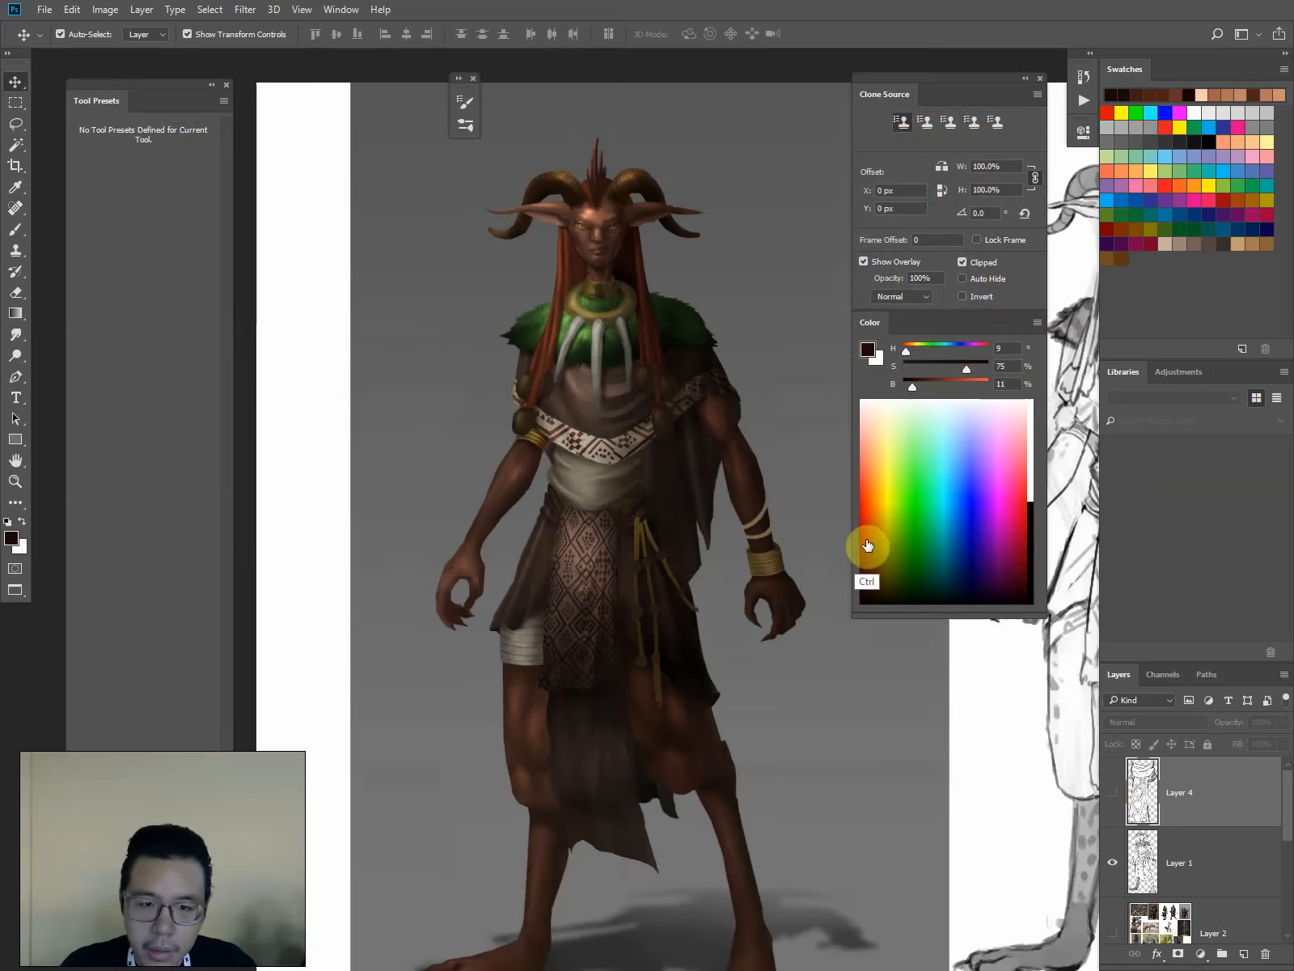
Make Layer 3, the painted character on the grey background, the active layer with nothing selected
key("ctrl+minus")
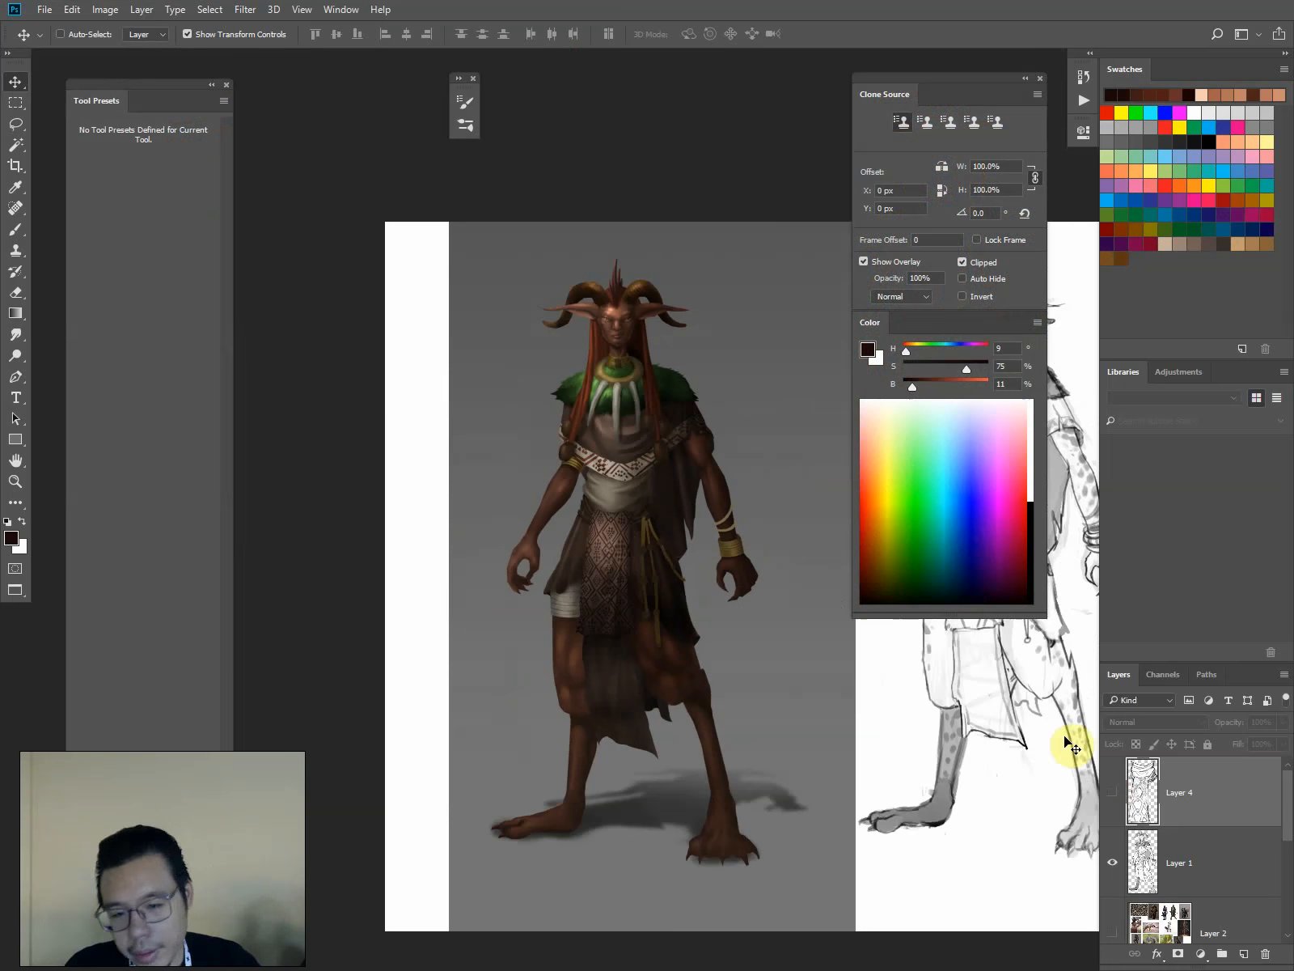
scroll(1277, 822, "down", 2)
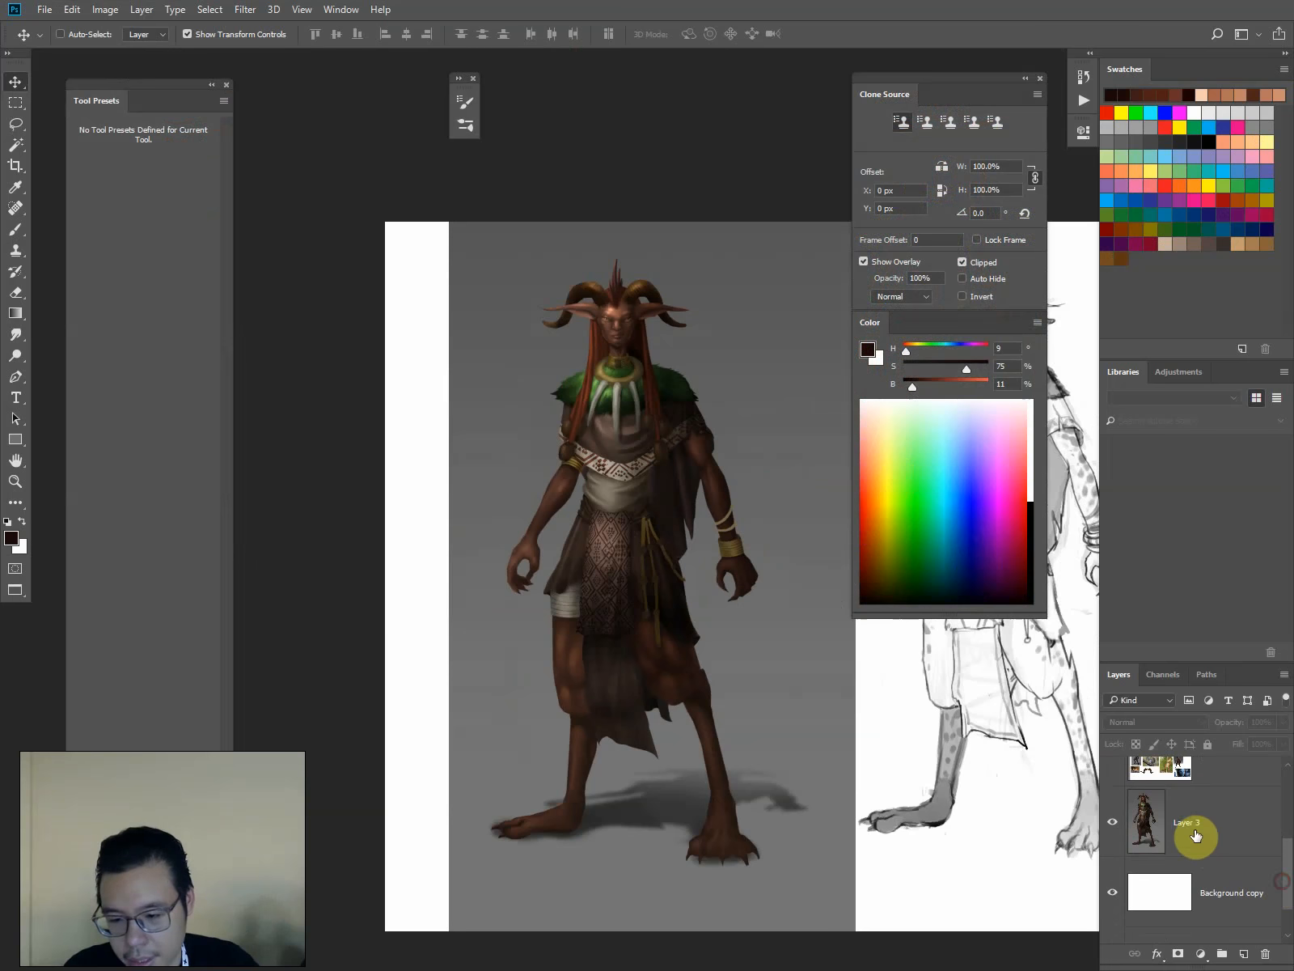
left_click(1183, 811)
key("l")
mouse_move(564, 267)
left_mouse_down()
mouse_move(611, 231)
mouse_move(749, 454)
left_mouse_up()
key("ctrl+d")
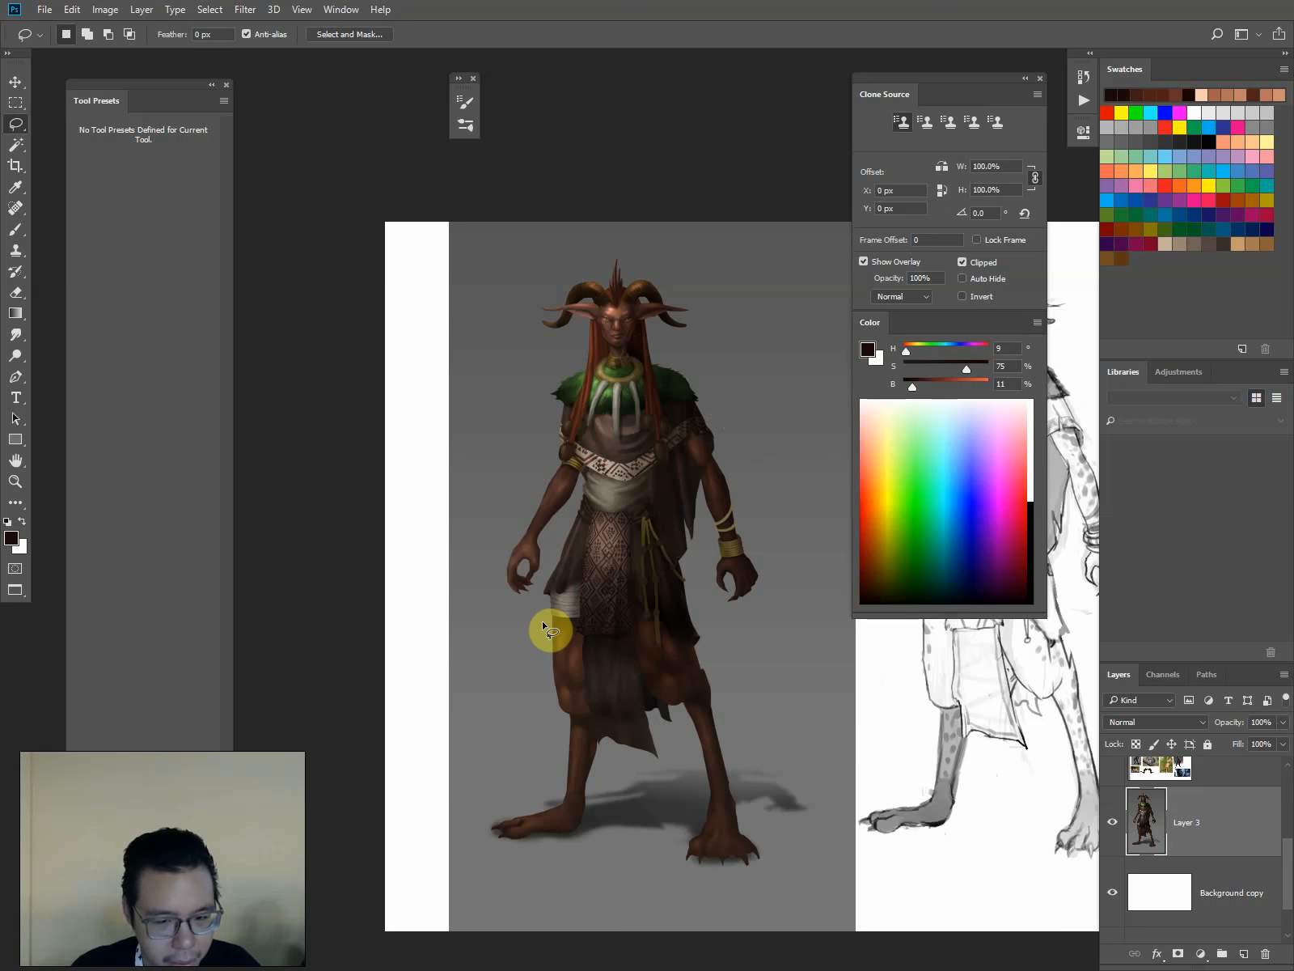
Sample colours with the Brush's eyedropper from the cloak, arm, lower garment, chest band, green collar and face to examine the character's tones
key("b")
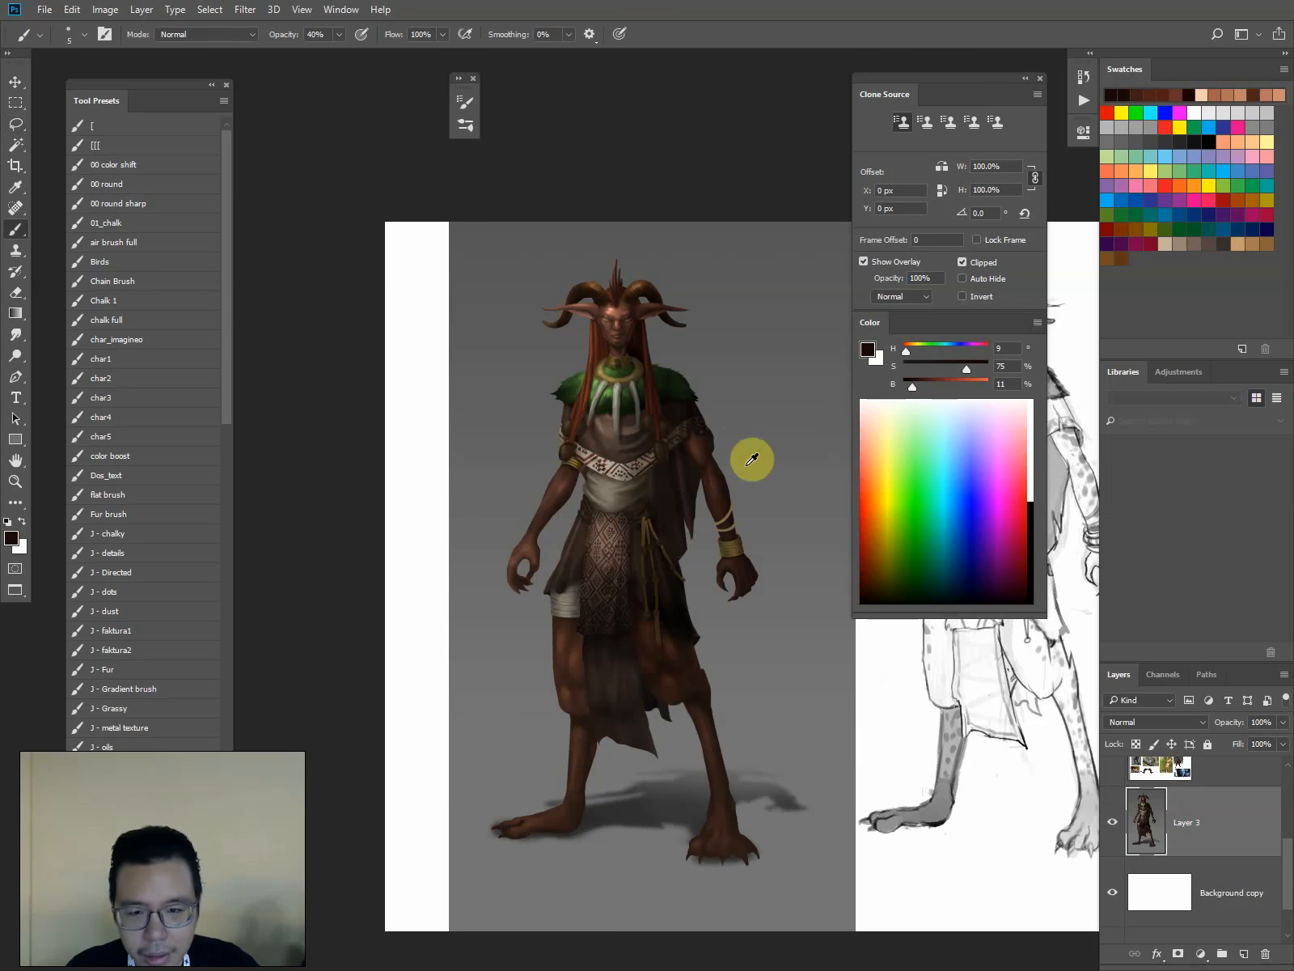
left_click(694, 492, "alt")
left_click(723, 493, "alt")
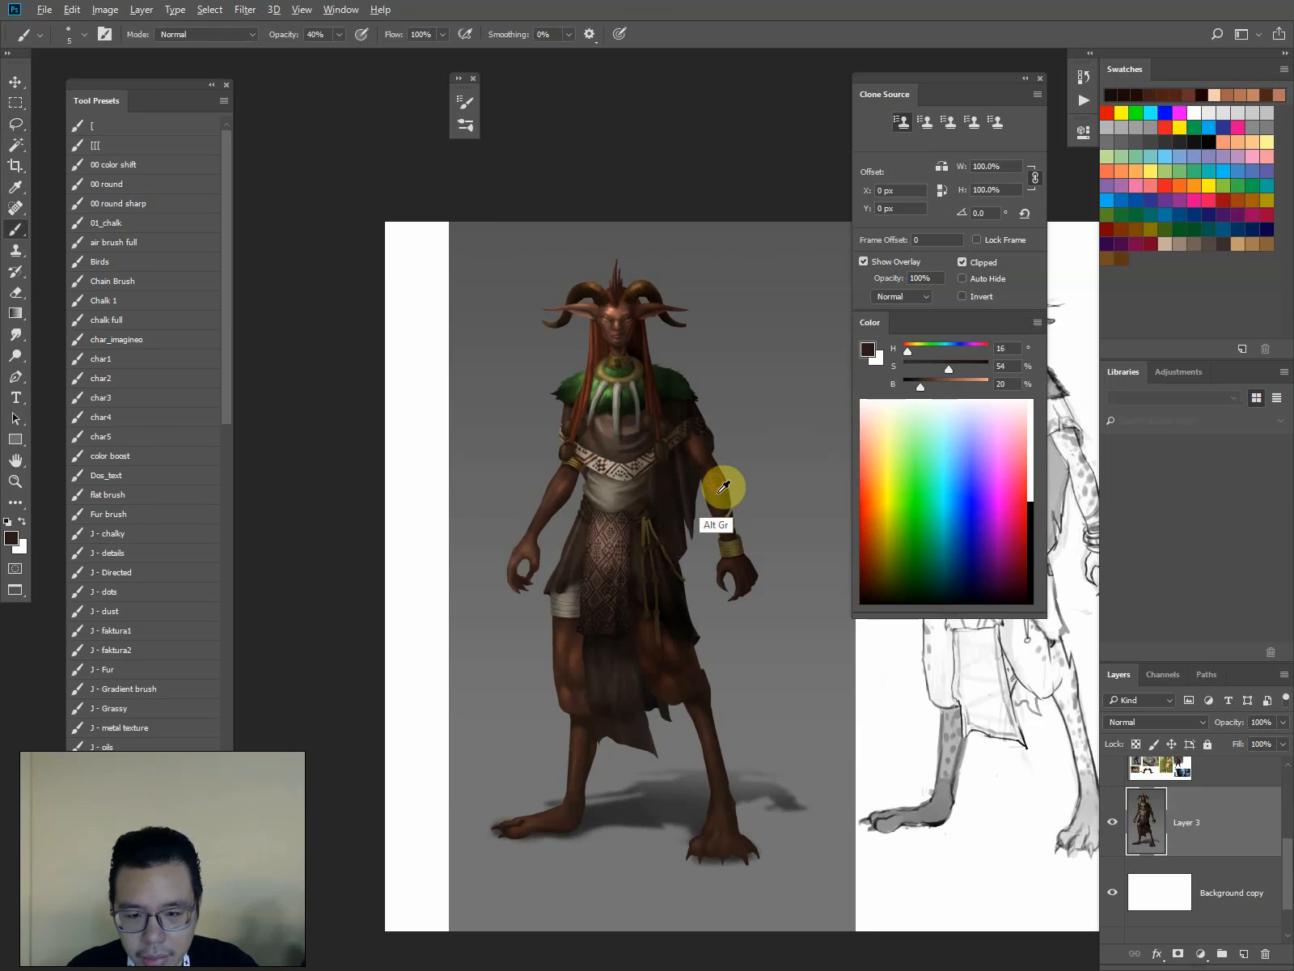
left_click(717, 503, "alt")
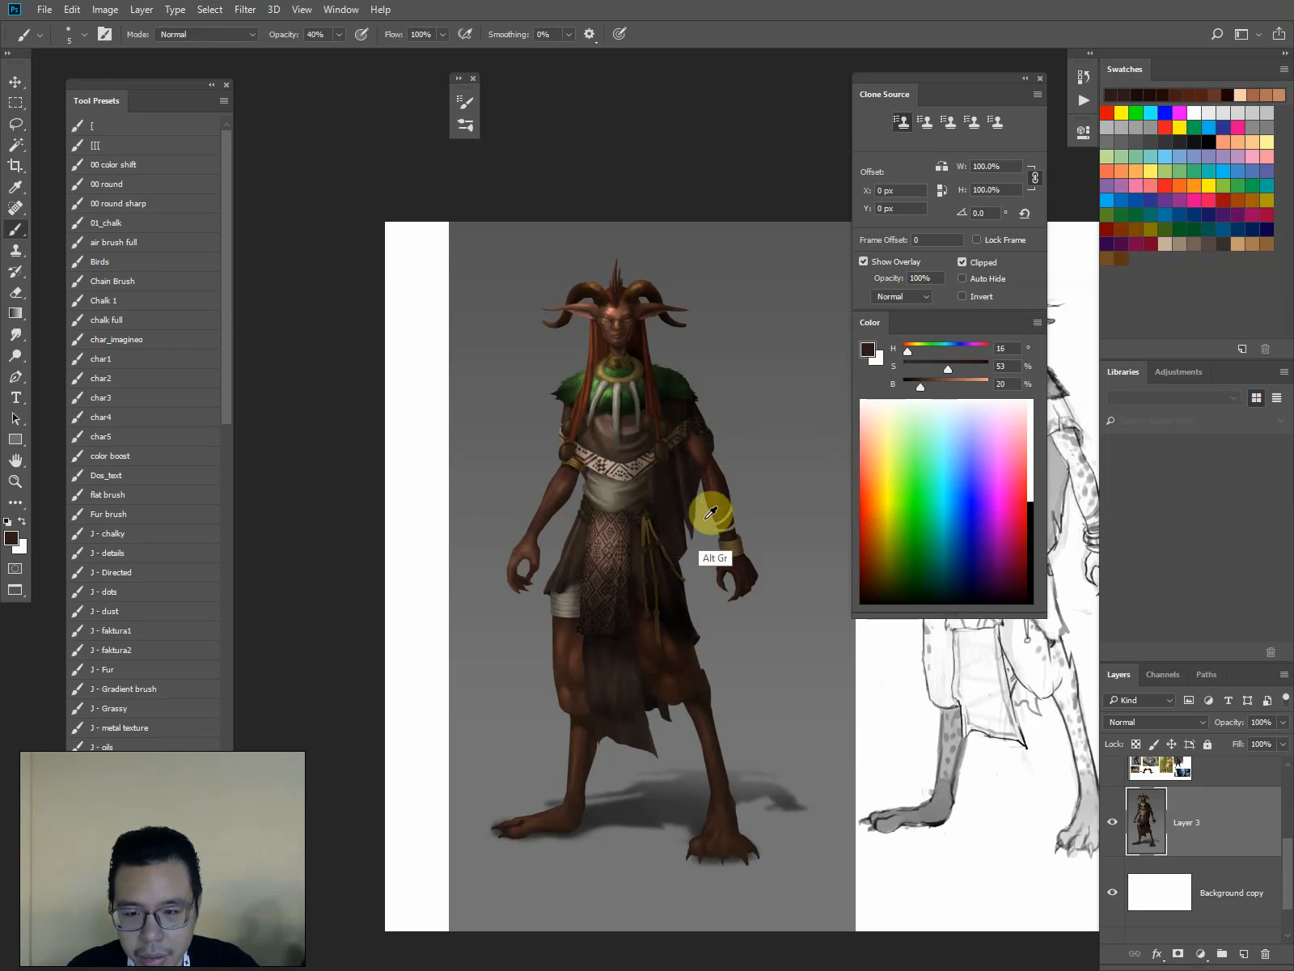
left_click(682, 618, "alt")
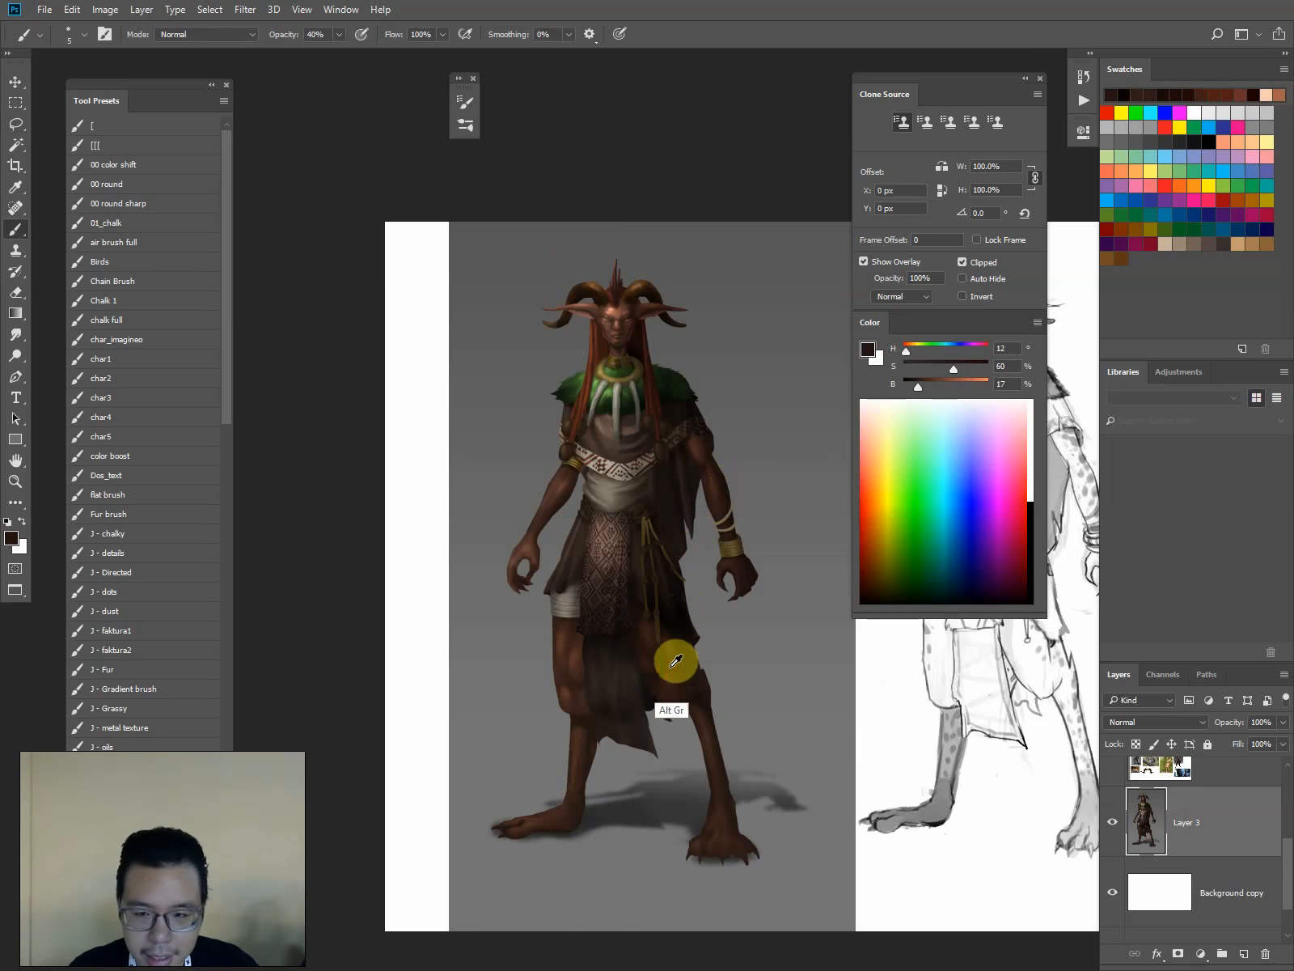
left_click(613, 477, "alt")
left_click(612, 467, "alt")
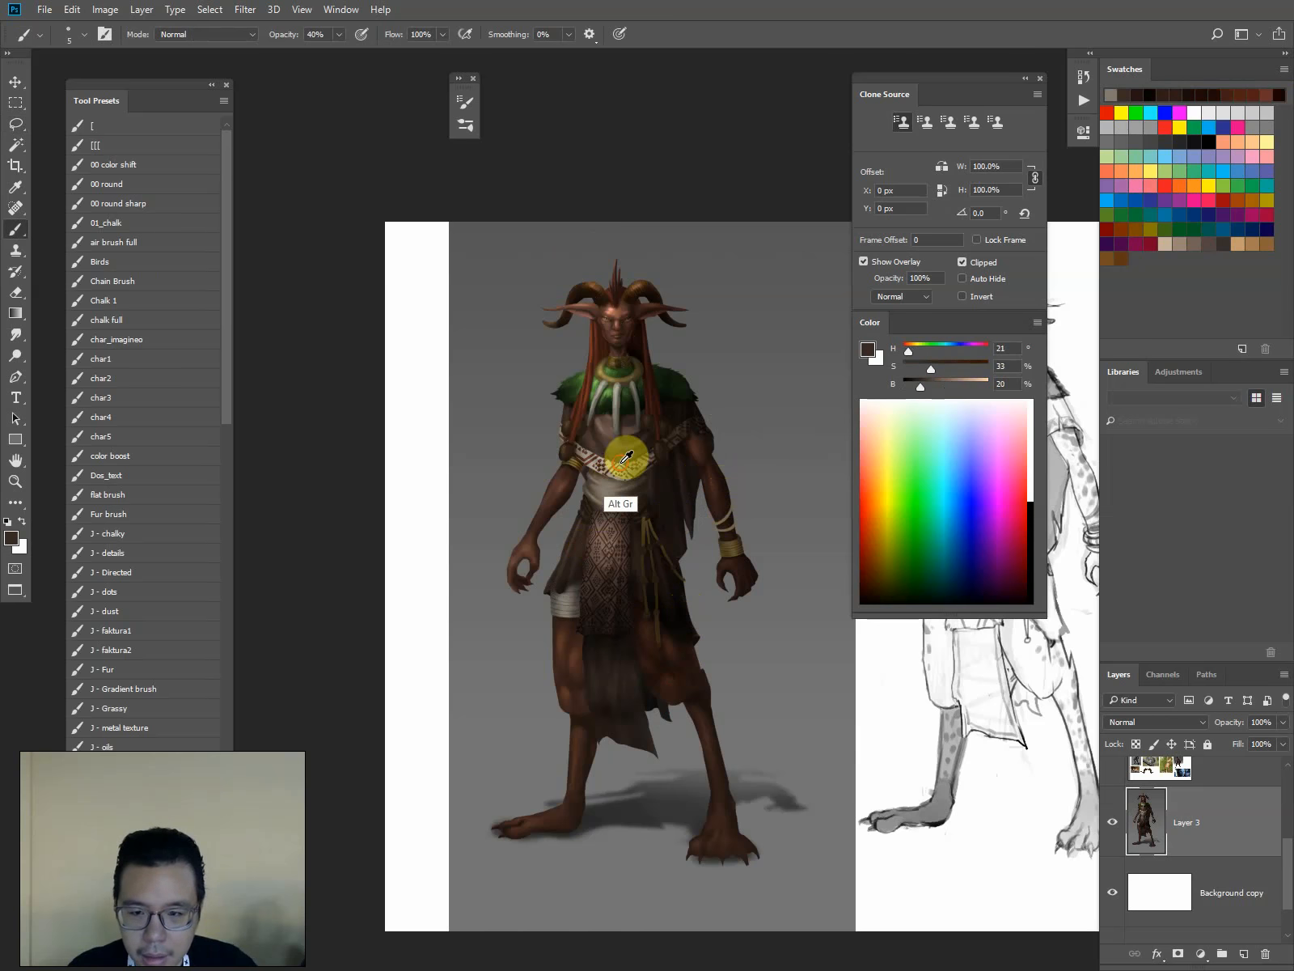
left_click(612, 420, "alt")
left_click(611, 384, "alt")
left_click(606, 388, "alt")
left_click(596, 383, "alt")
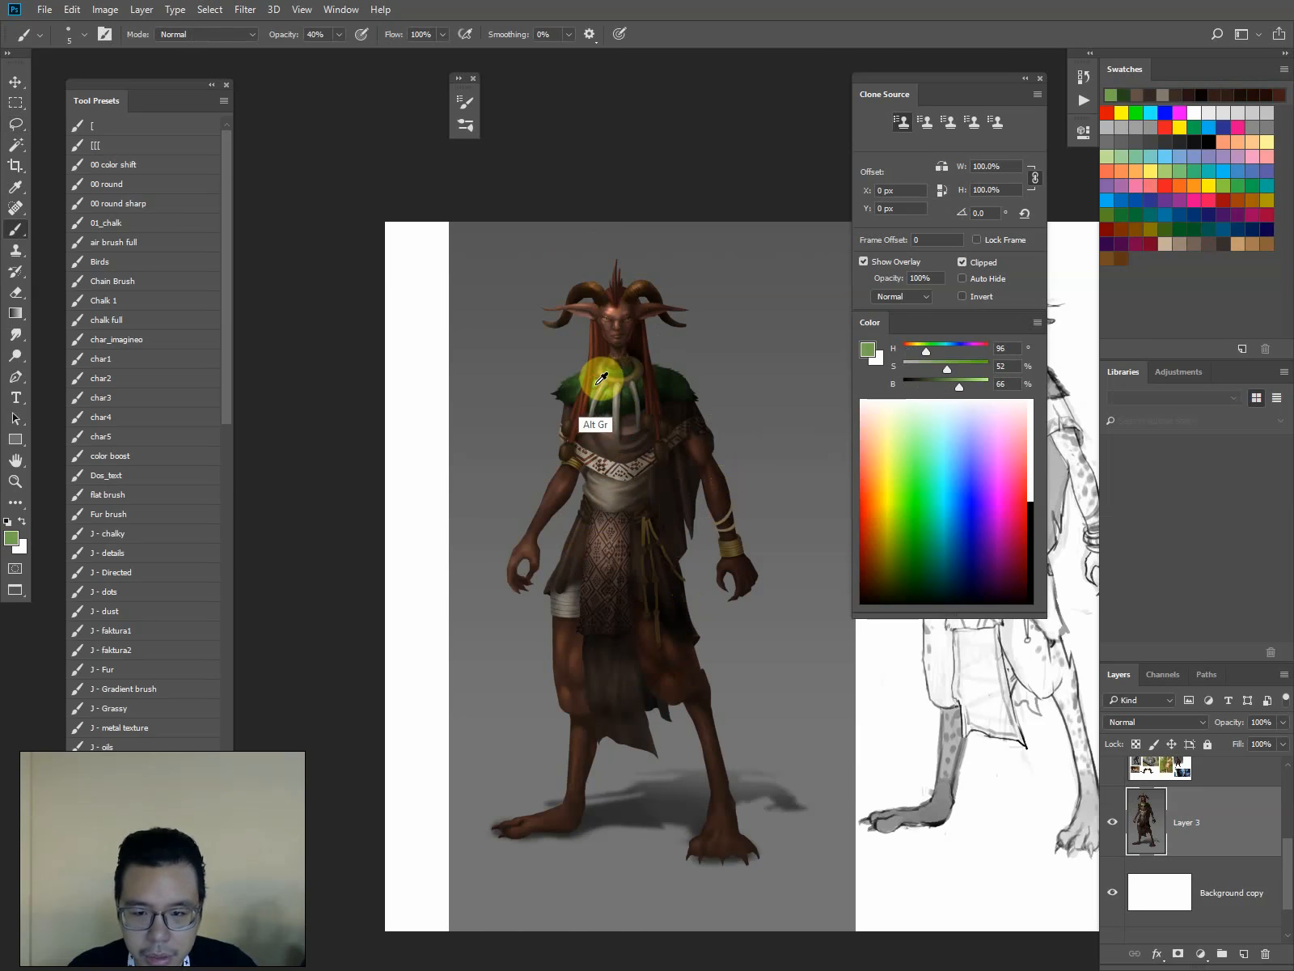
left_click(611, 314, "alt")
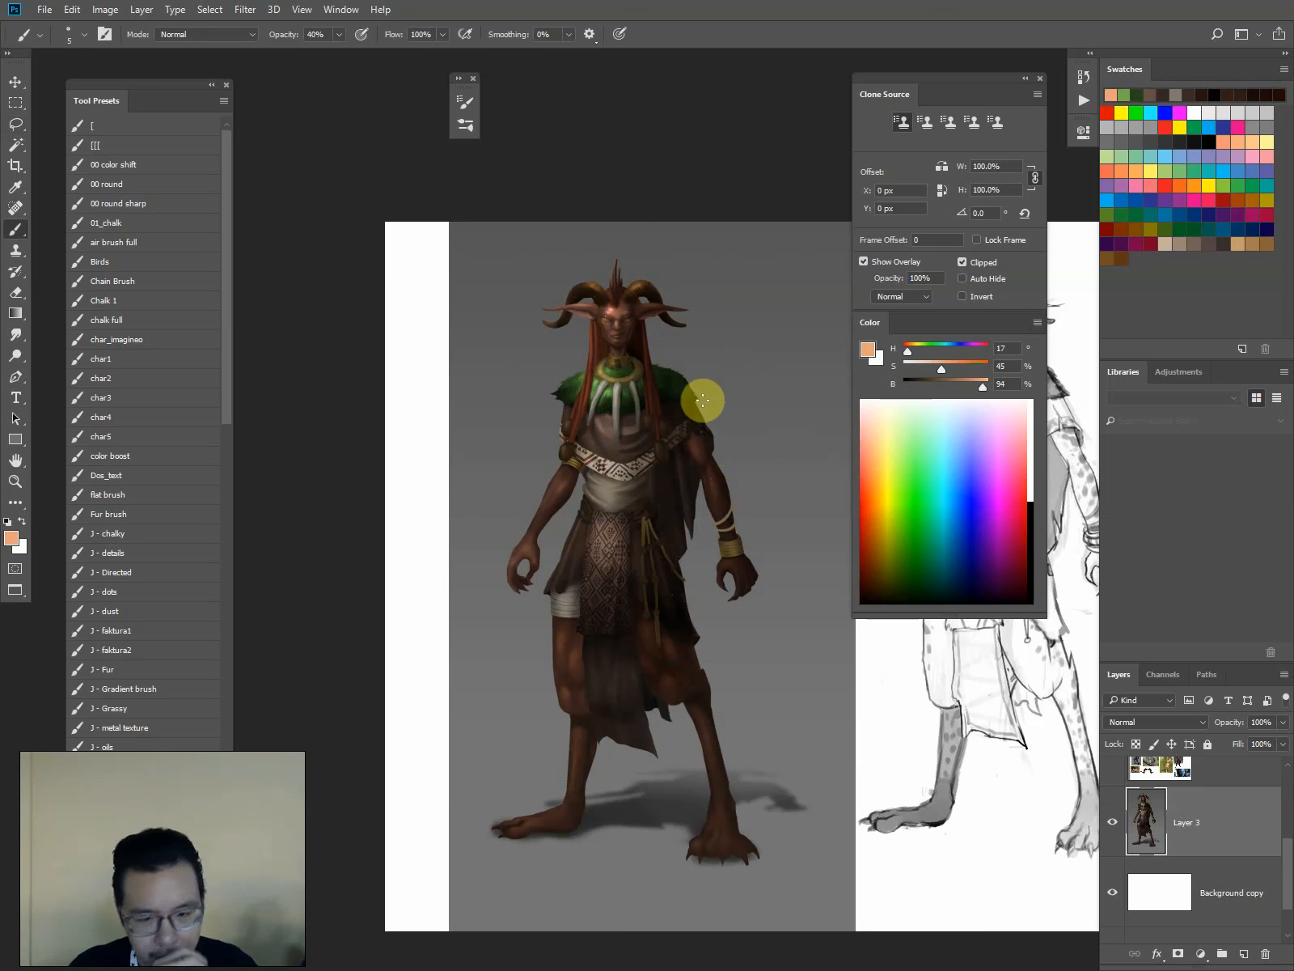
Isolate the character from the grey background with the Magic Wand and an inverted selection, and copy it to a new layer
key("w")
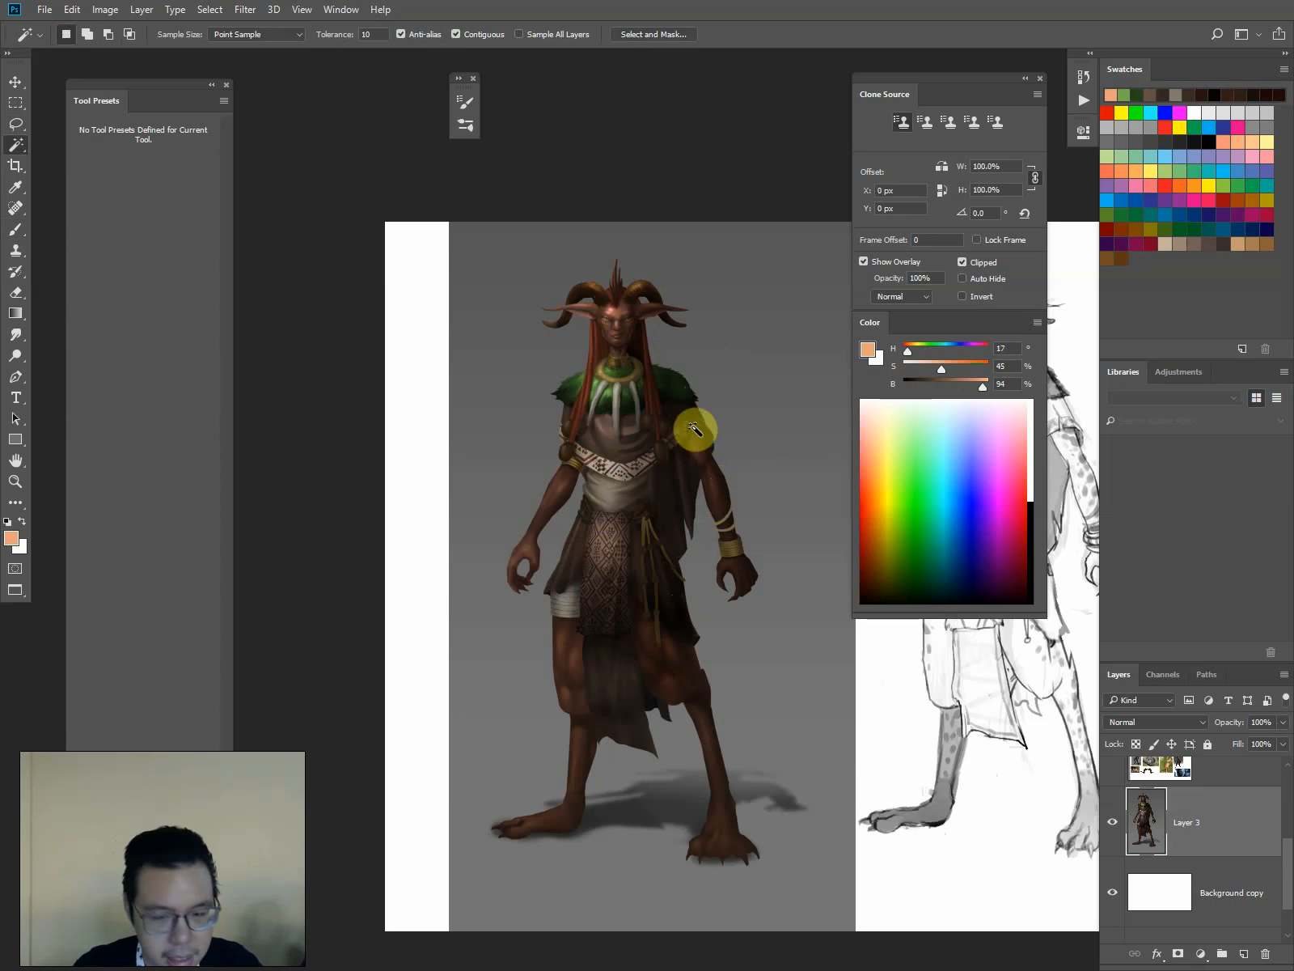
left_click(712, 378)
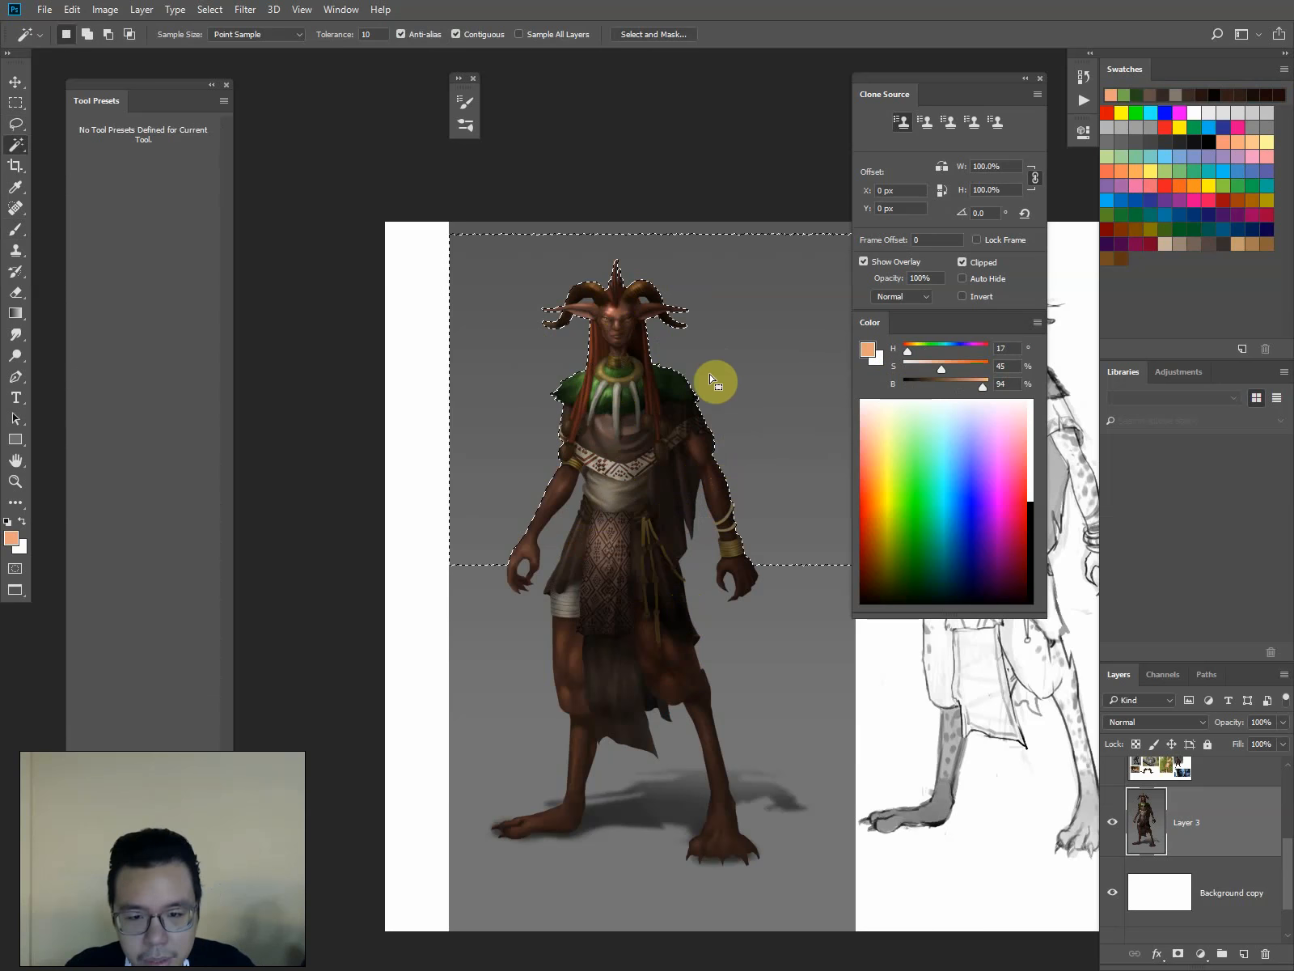
left_click(700, 575, "shift")
left_click(621, 757, "shift")
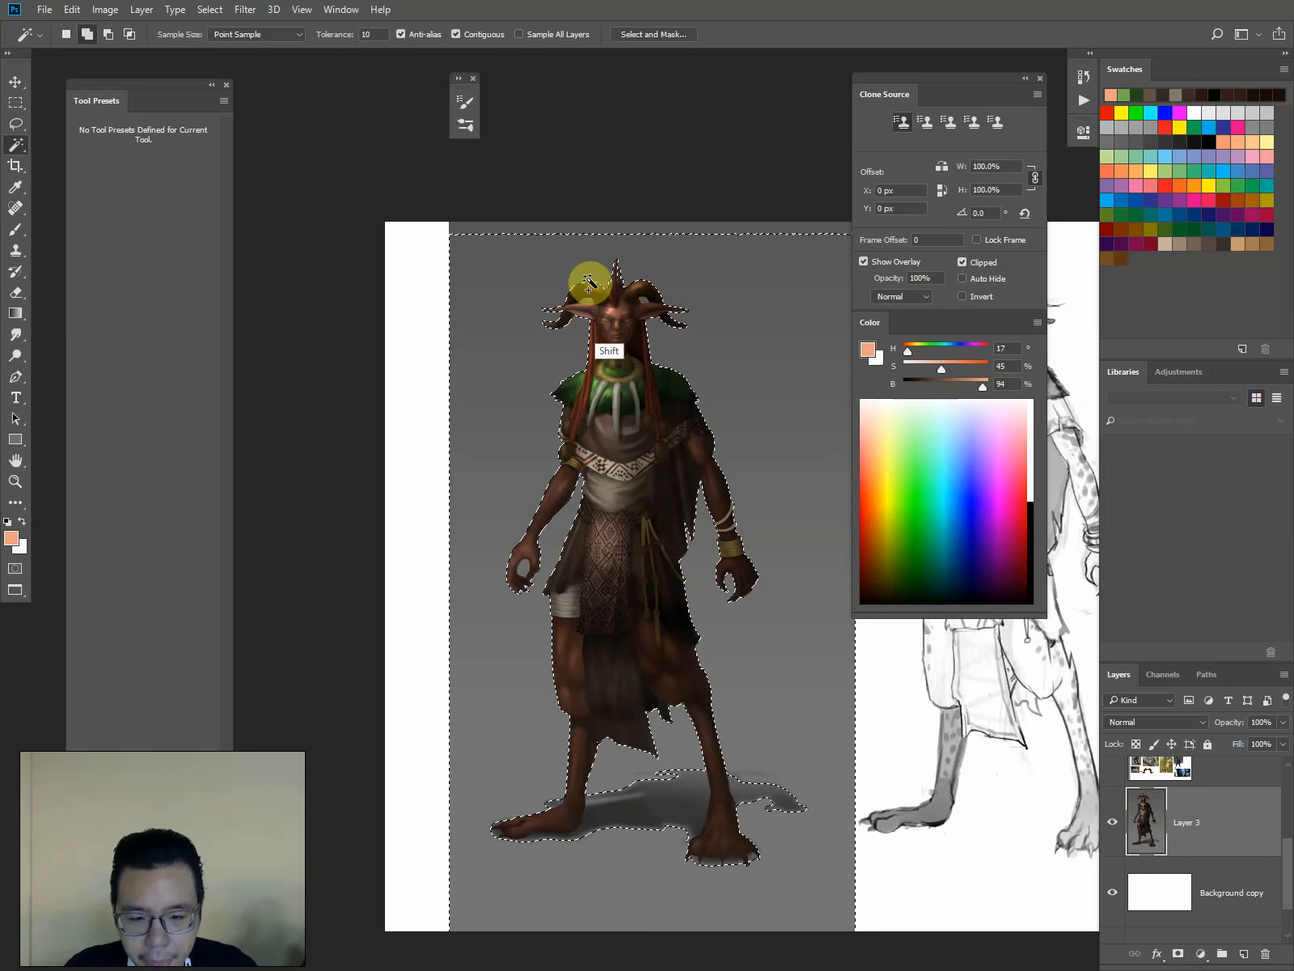
left_click(590, 231, "shift")
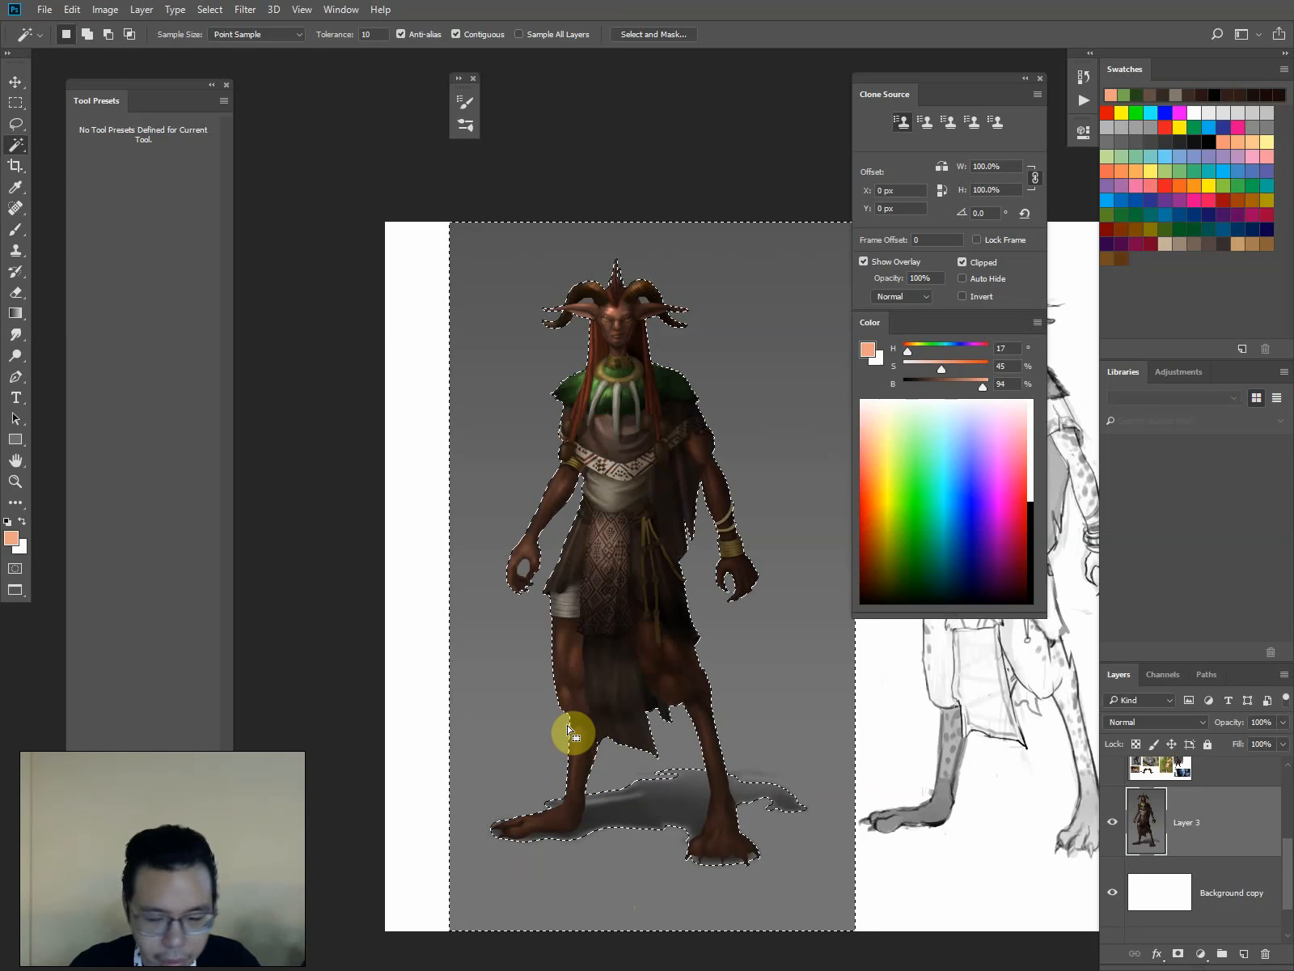
key("ctrl+shift+i")
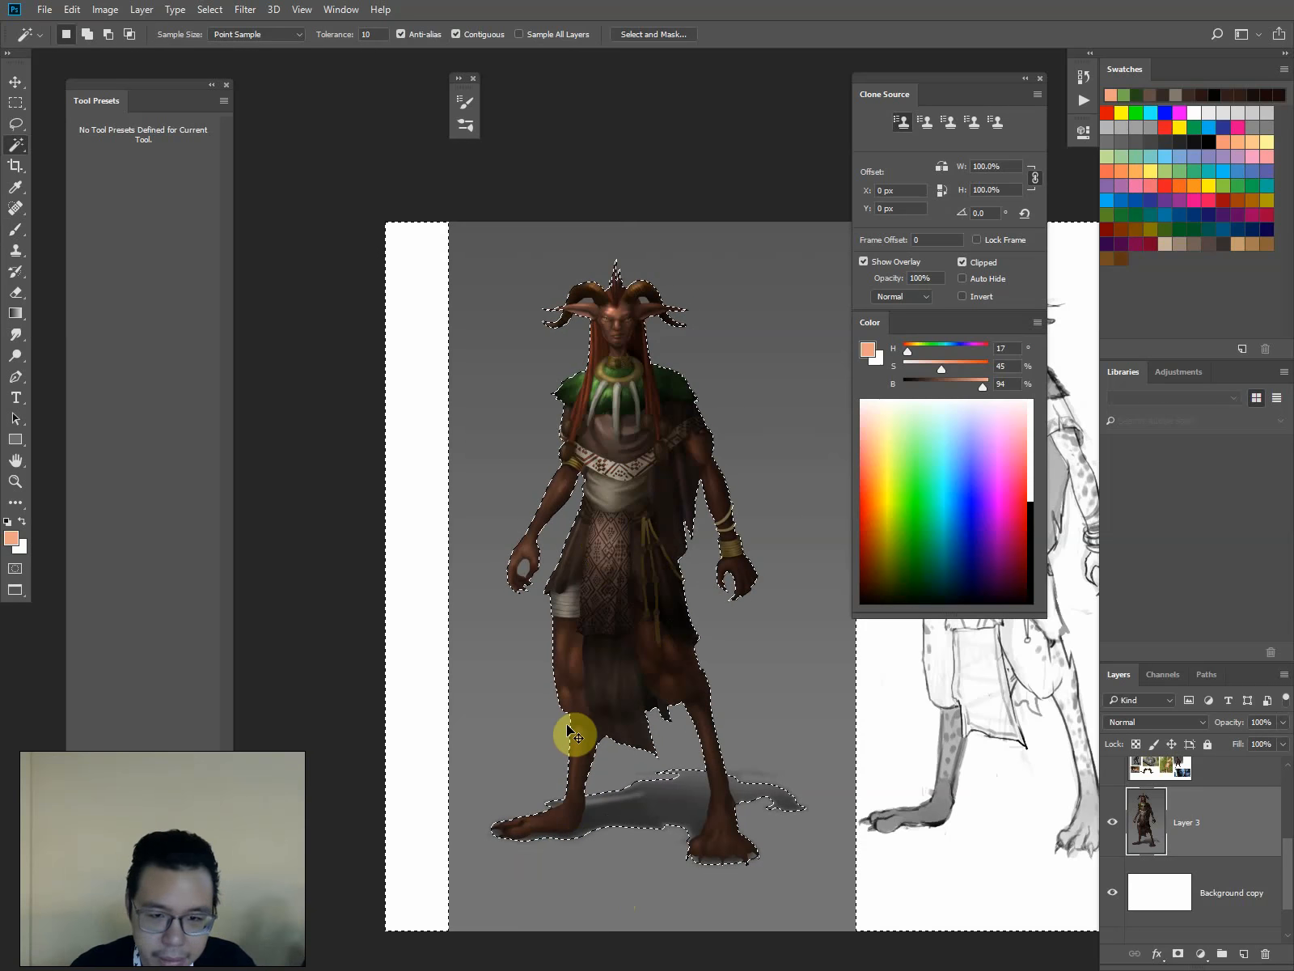
key("ctrl+j")
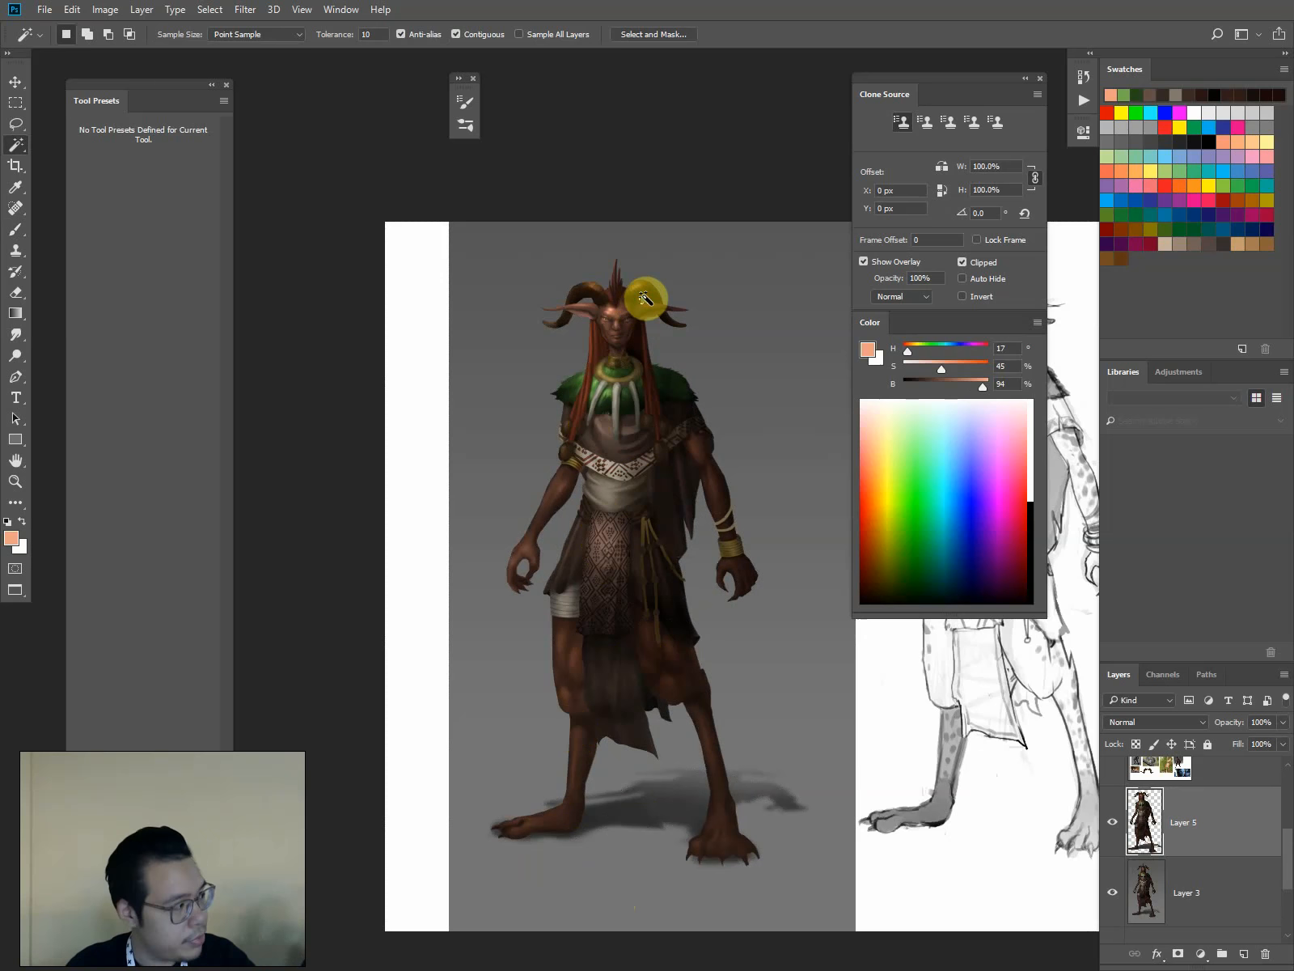
Apply Shadows/Highlights to the character copy with Shadows at 30% and Highlights at 60%
key("l")
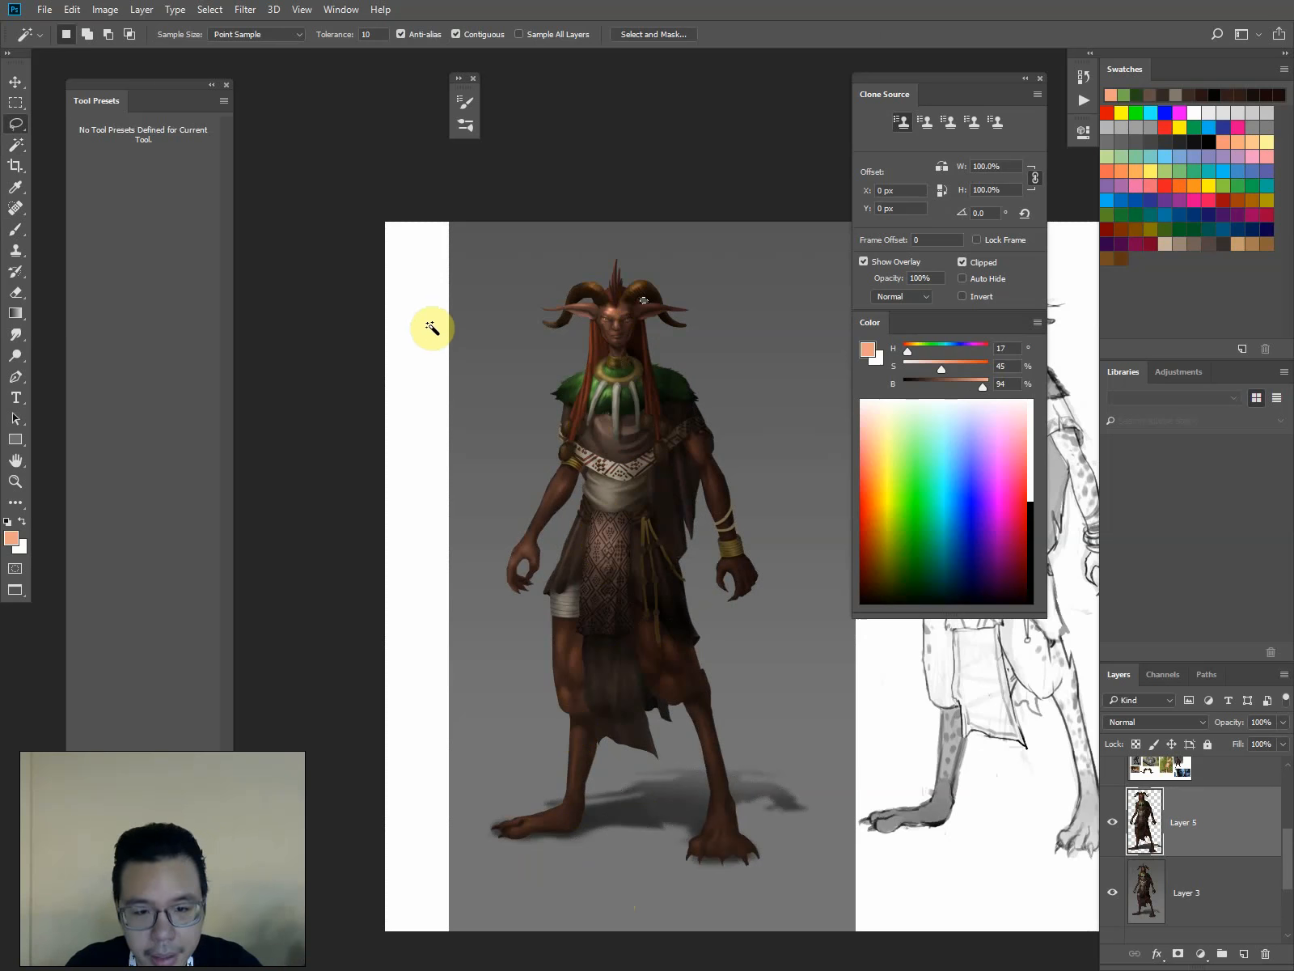
left_click(104, 9)
left_click(130, 50)
left_click(380, 318)
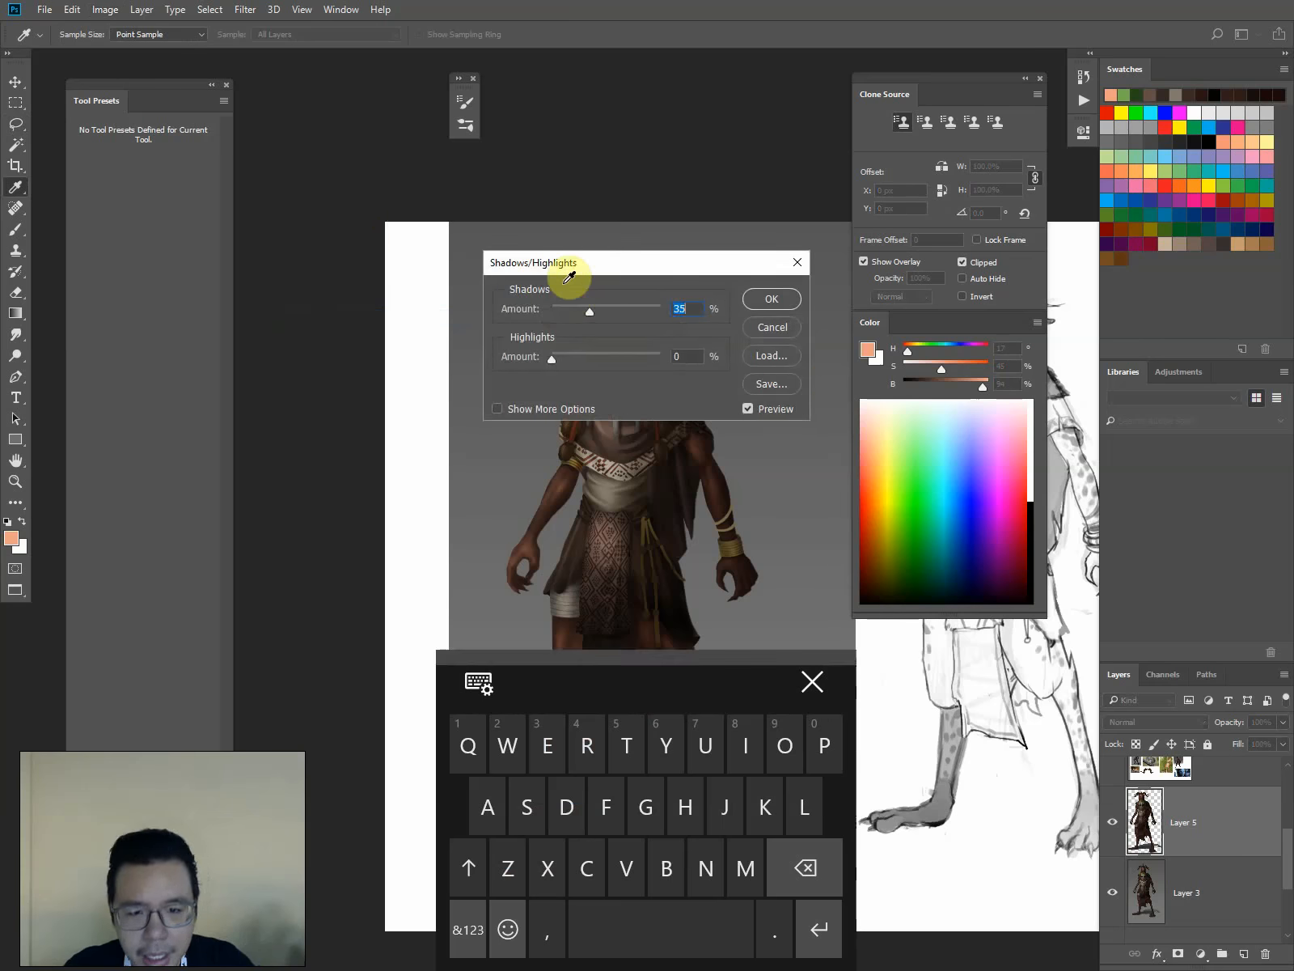
left_click_drag(574, 270, 228, 192)
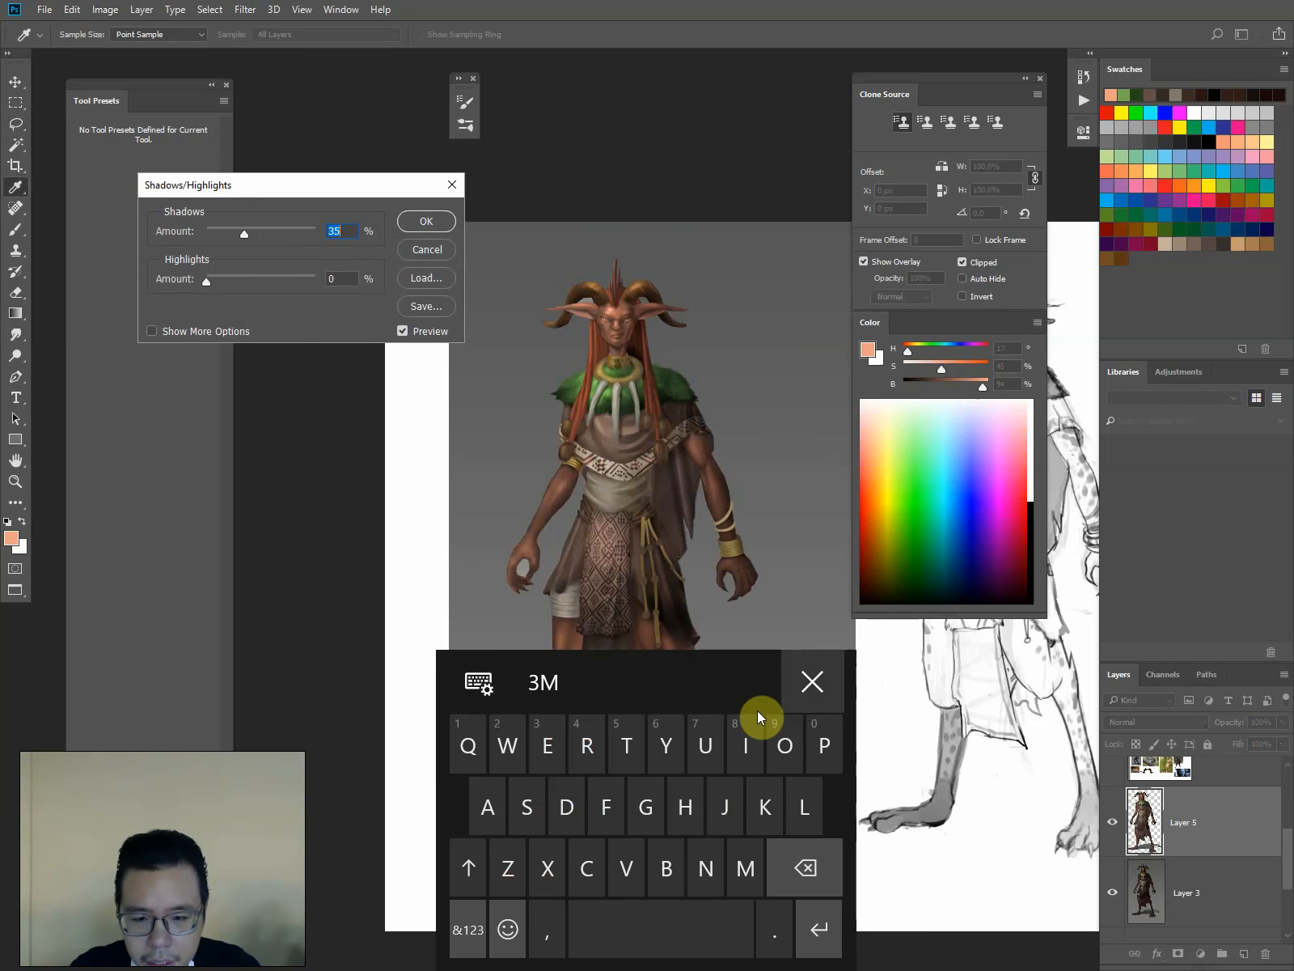
left_click(812, 682)
left_click(227, 234)
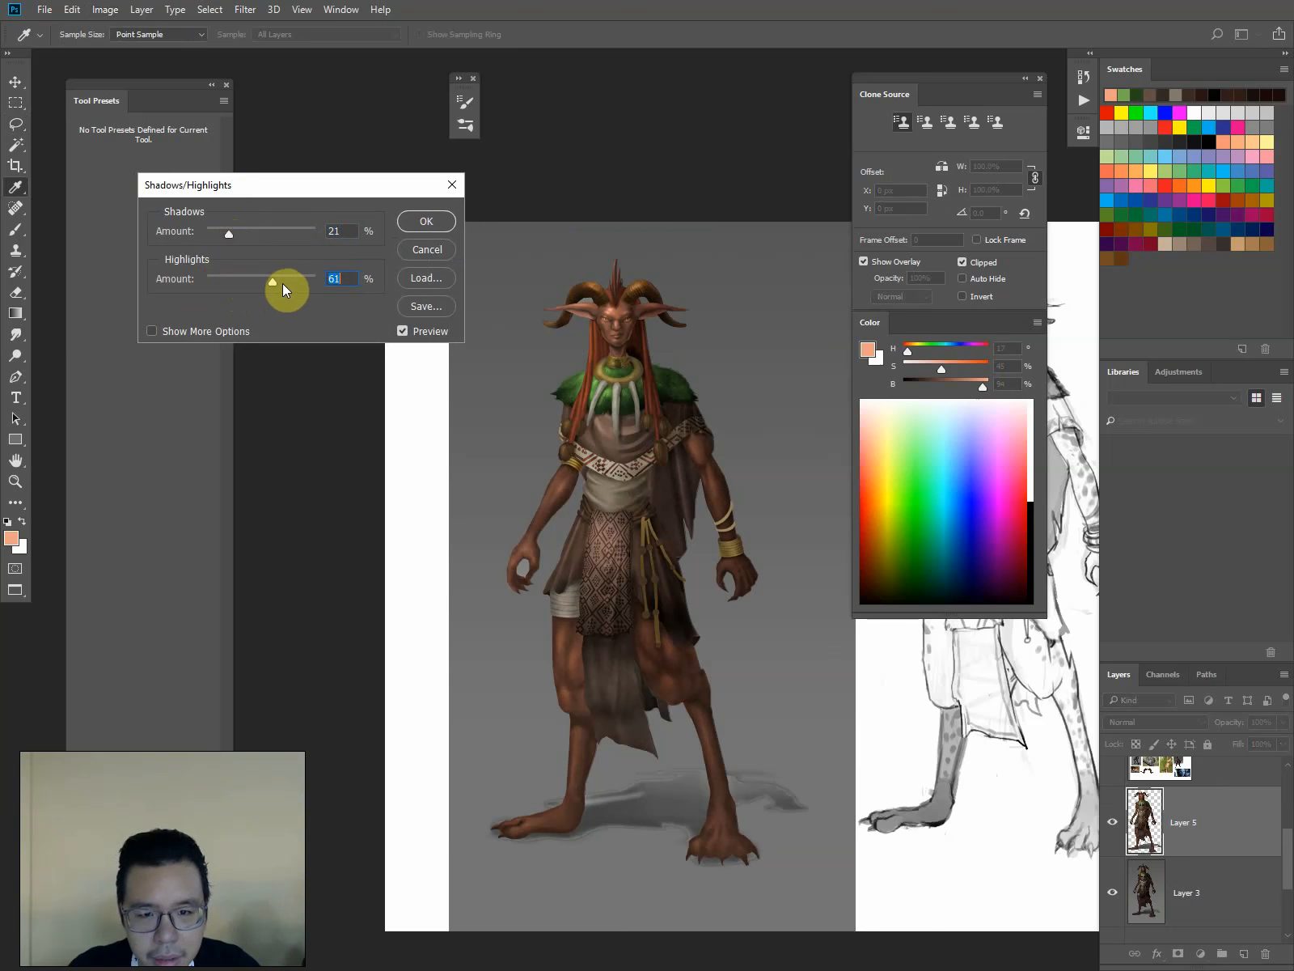
left_click_drag(273, 283, 271, 283)
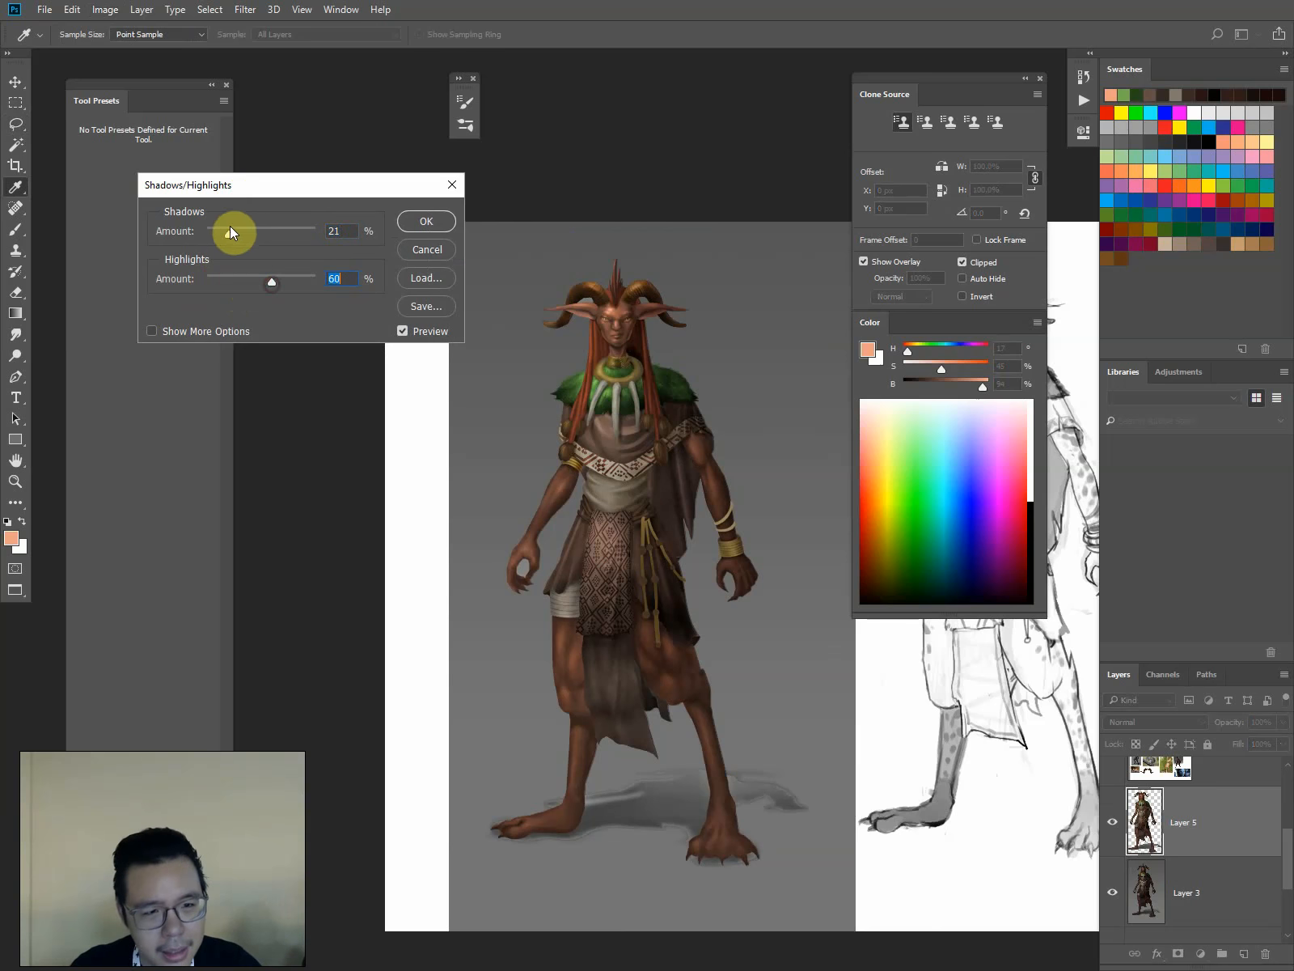
mouse_move(230, 226)
left_mouse_down()
mouse_move(255, 240)
mouse_move(238, 239)
left_mouse_up()
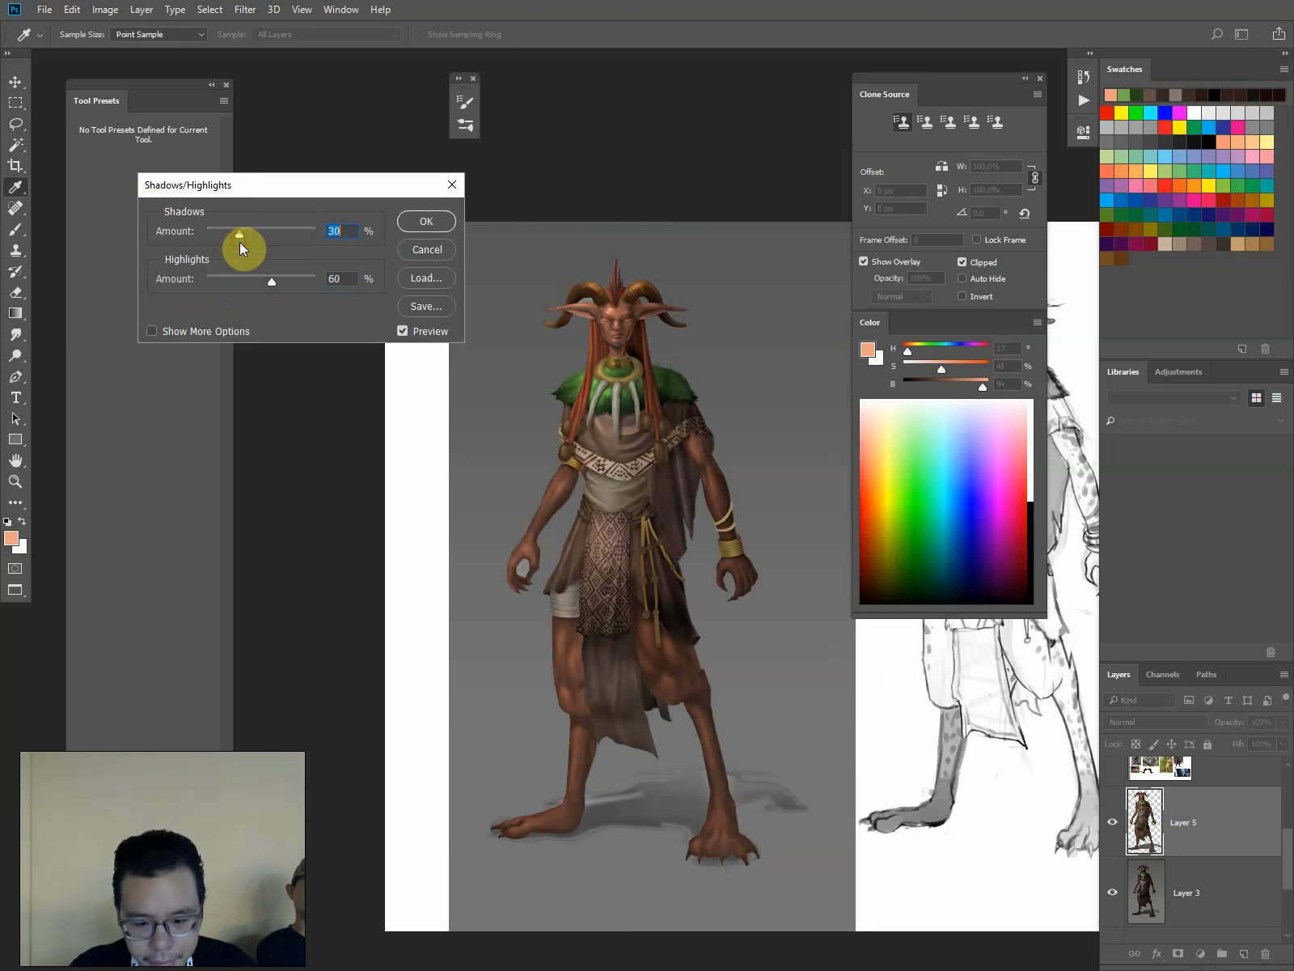
key("Return")
Reduce the saturation and lightness of the character copy with Hue/Saturation
key("w")
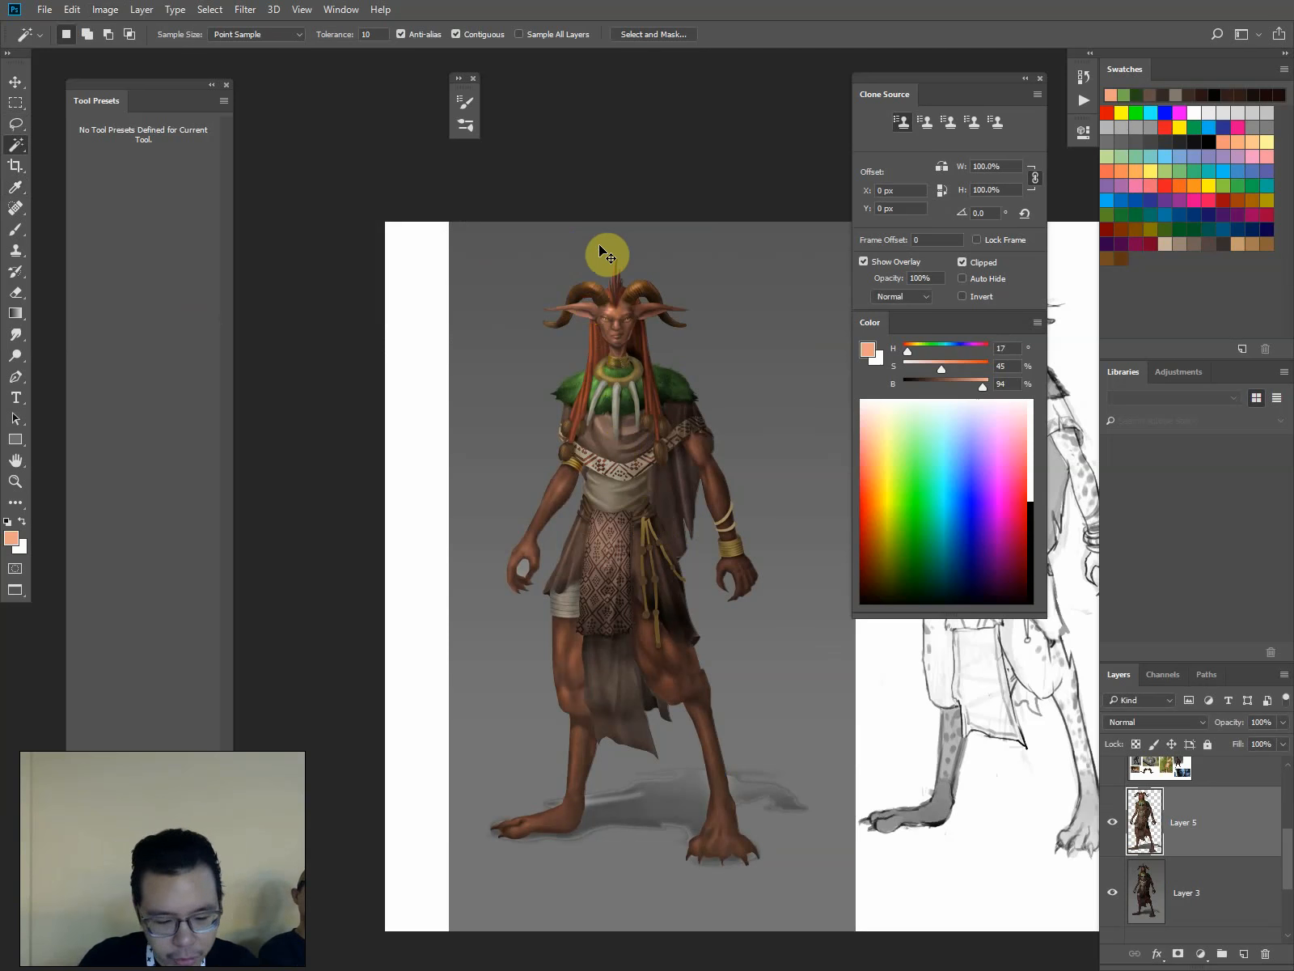
key("ctrl+u")
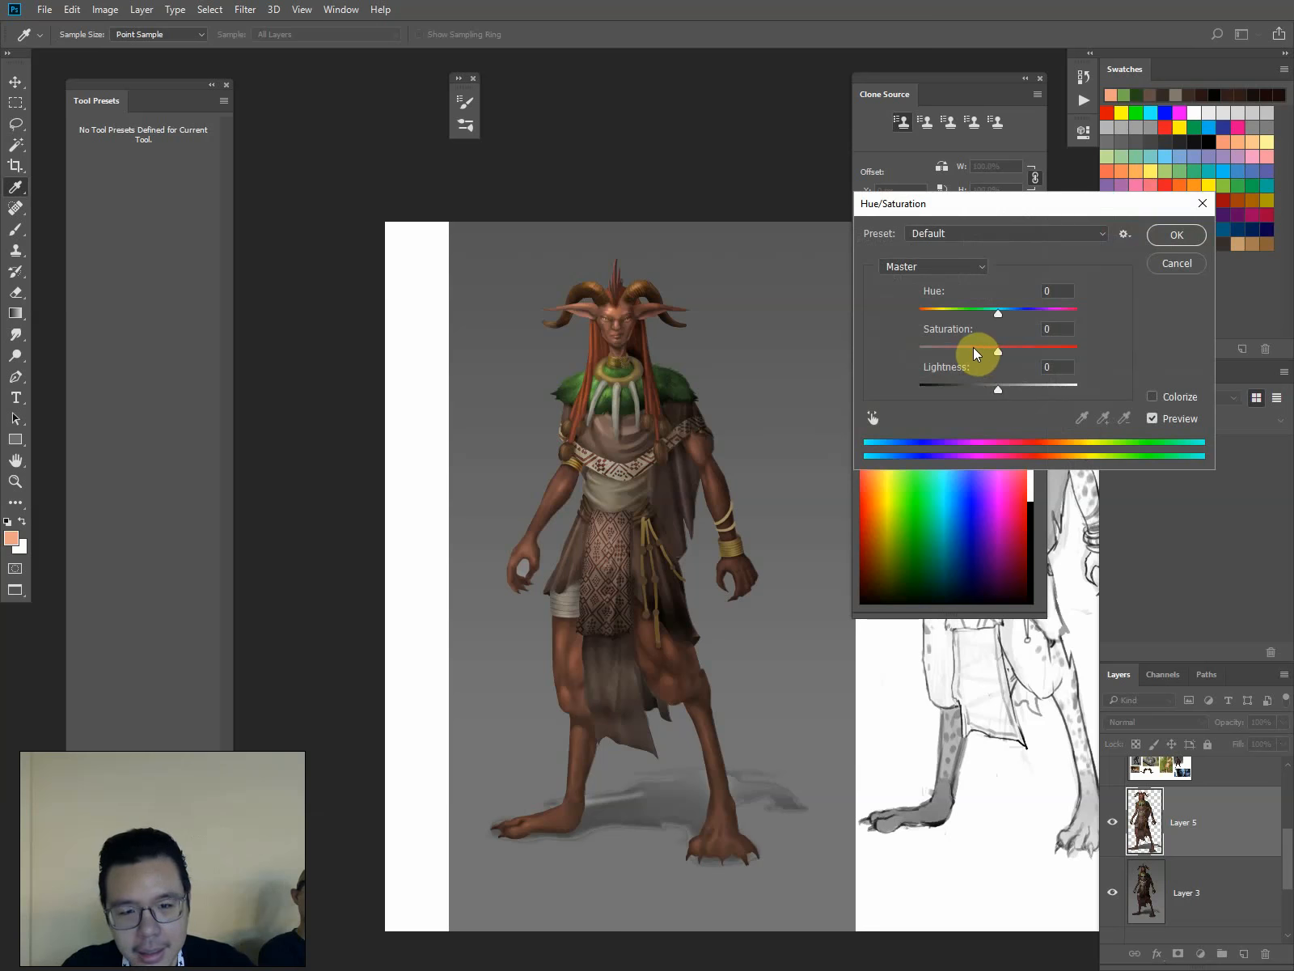
left_click_drag(973, 347, 987, 346)
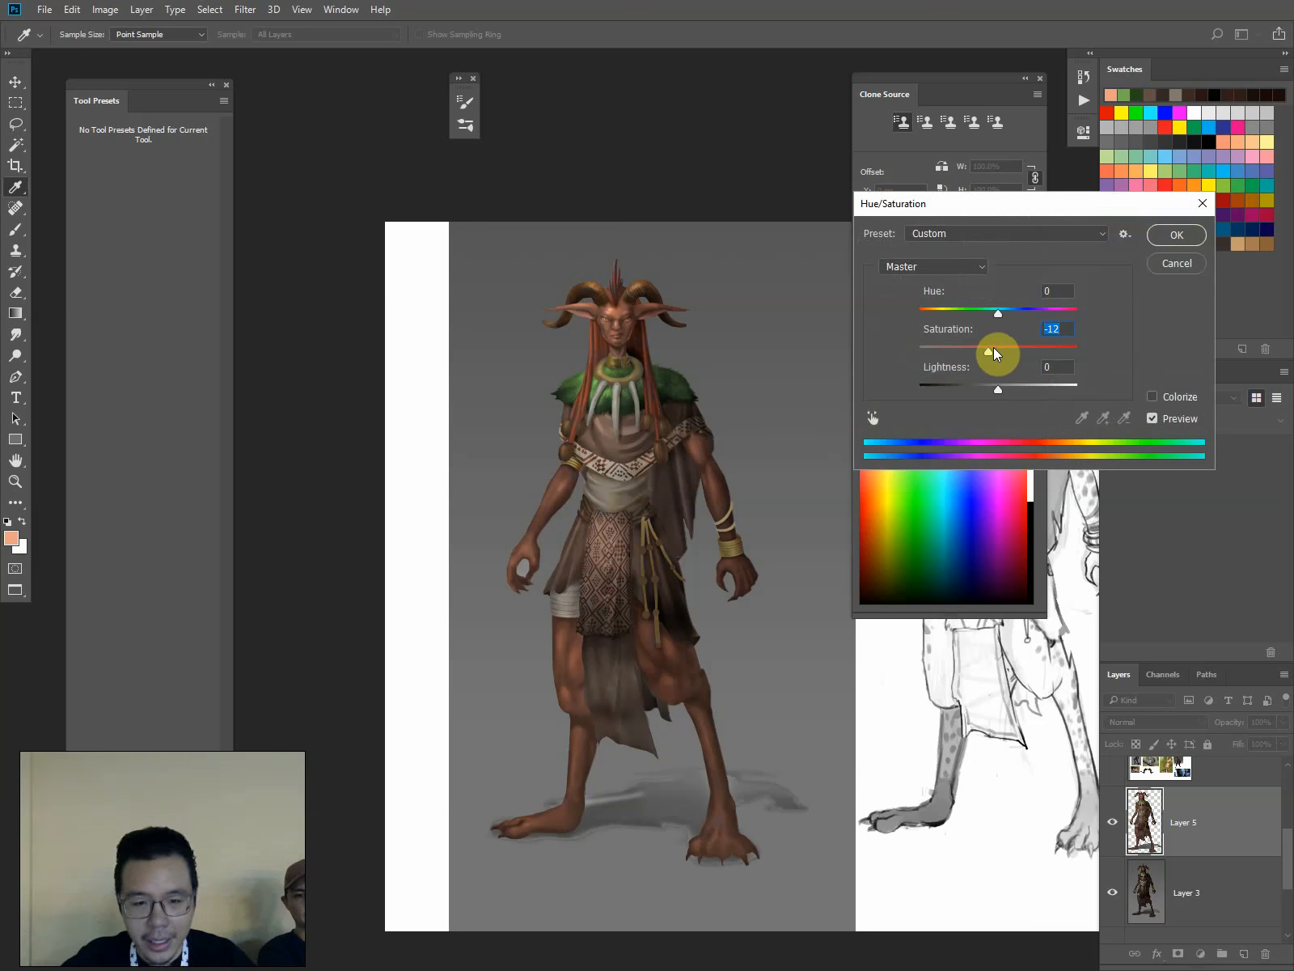
left_click_drag(993, 386, 979, 350)
left_click(1177, 235)
Toggle the visibility of Layer 5 several times to compare the adjusted character with the original painting
left_click(1113, 826)
left_click(1113, 825)
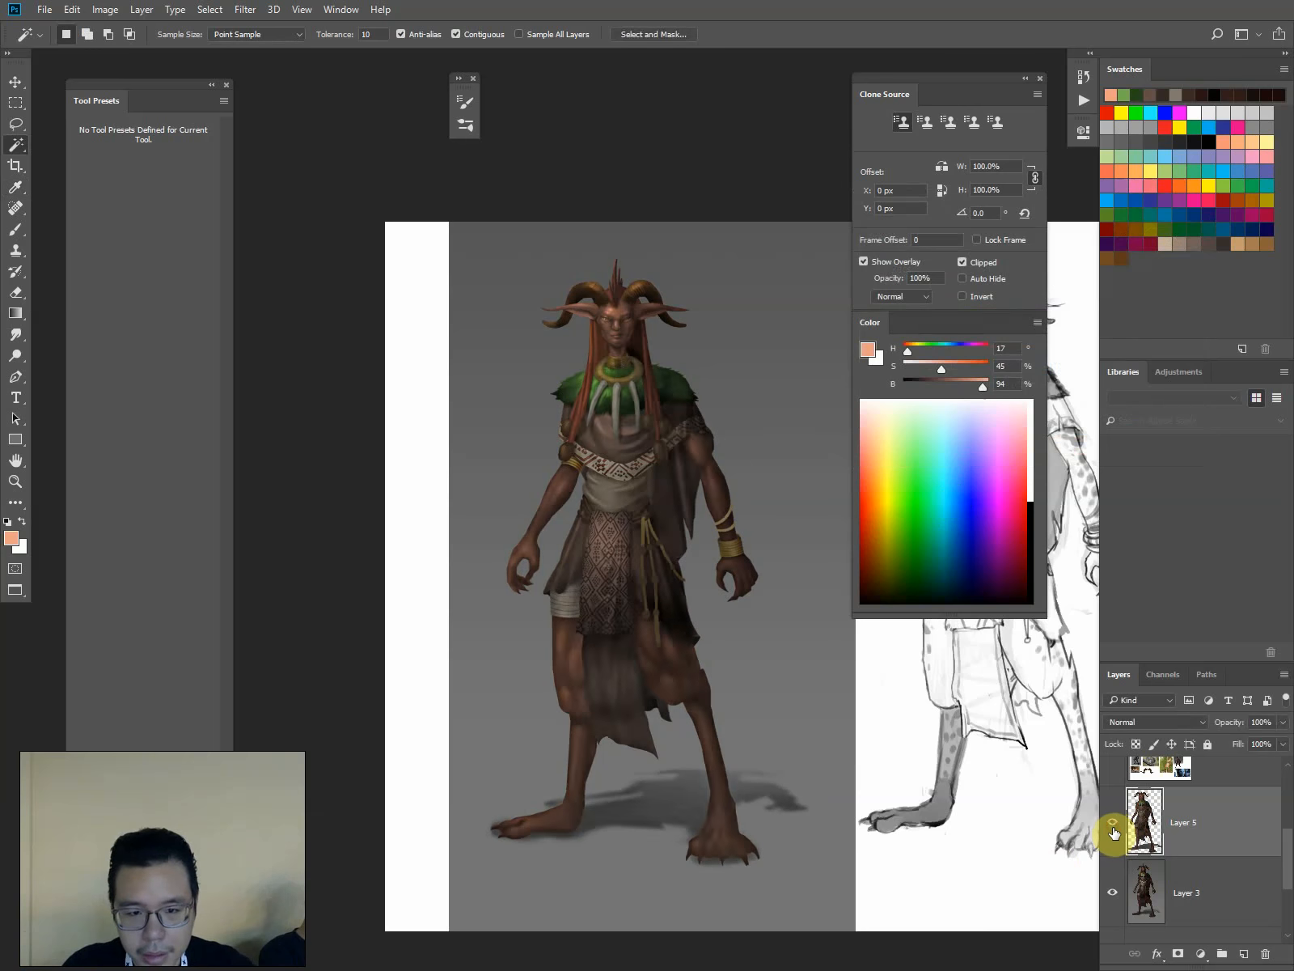
left_click(1114, 825)
left_click(1114, 825)
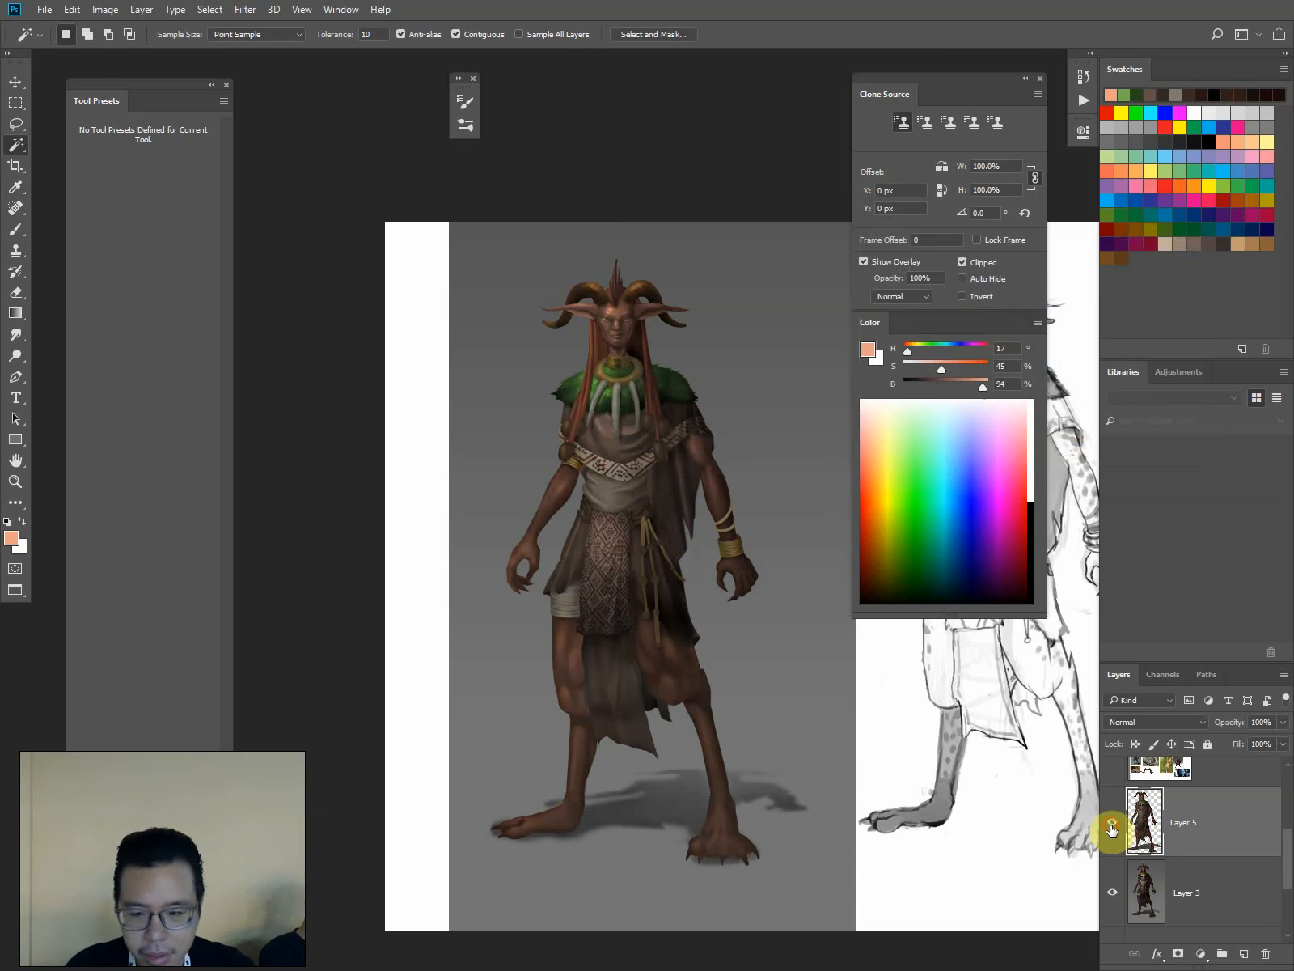
left_click(1112, 825)
left_click(1113, 826)
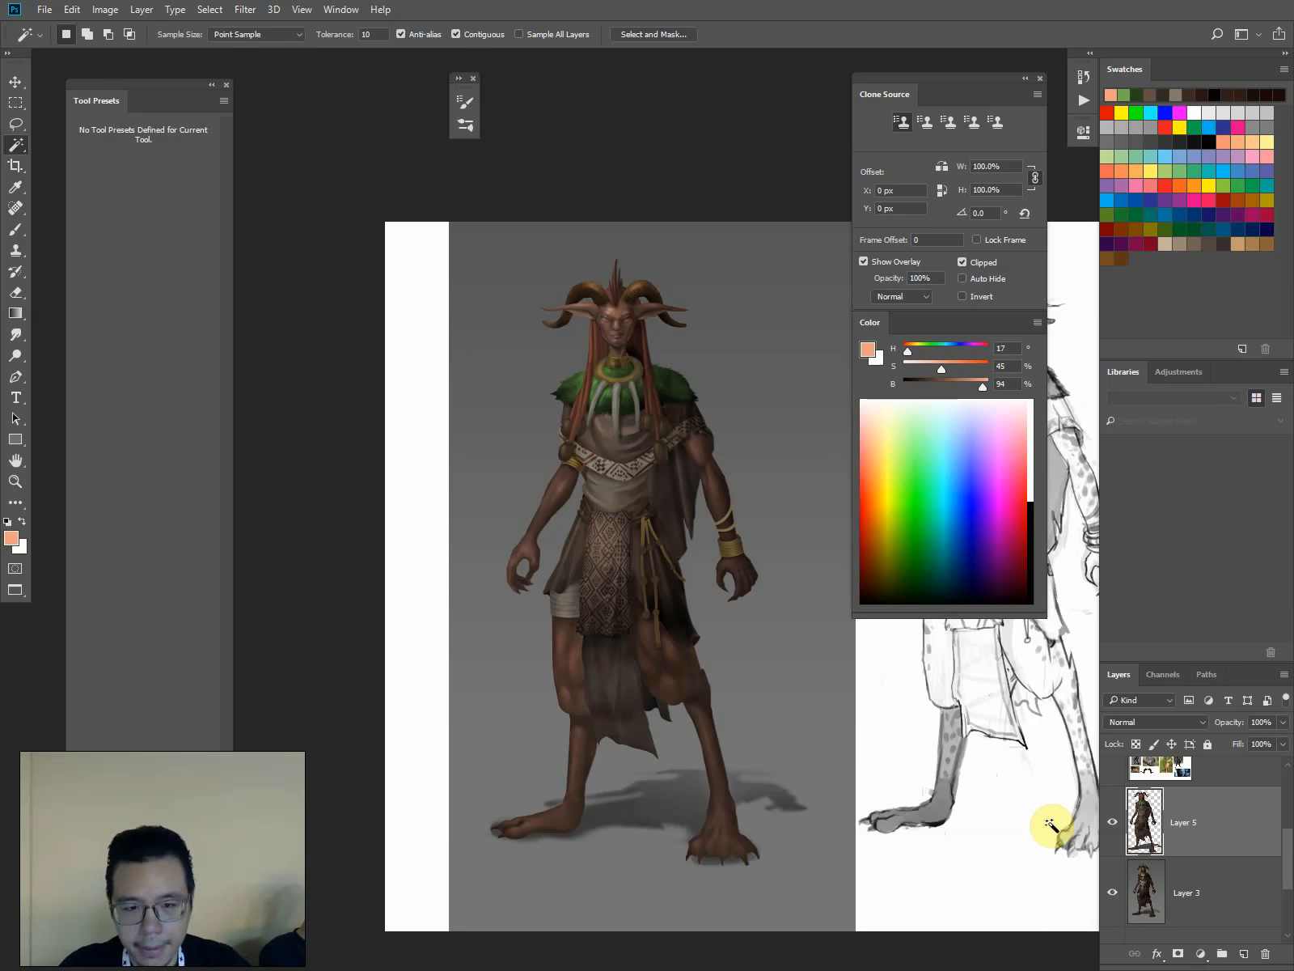
key("ctrl+l")
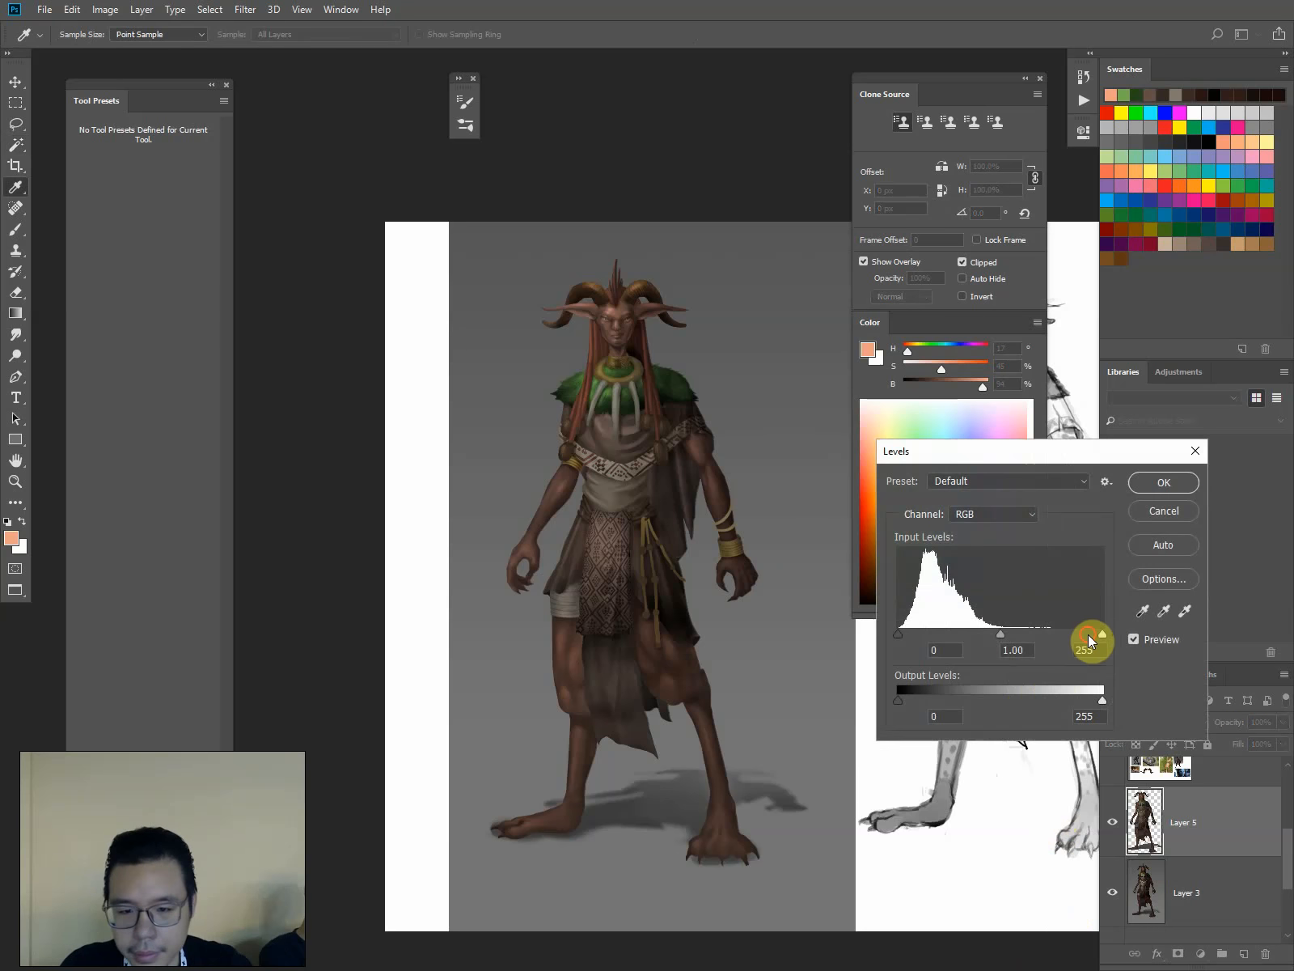
mouse_move(1088, 635)
left_mouse_down()
mouse_move(1065, 636)
mouse_move(1082, 635)
left_mouse_up()
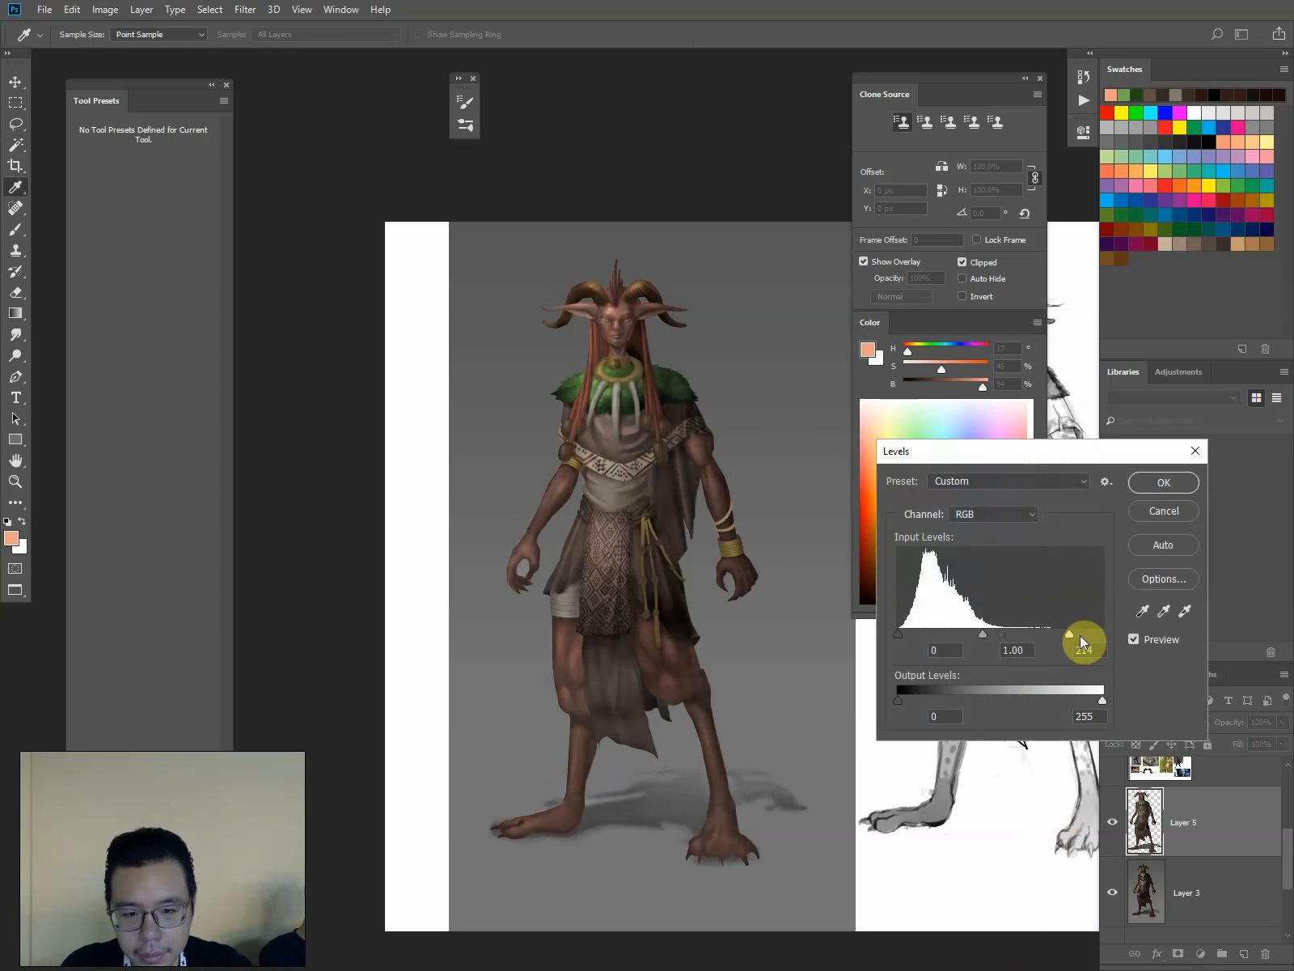
left_click(1150, 509)
Select the bare skin of both arms and hands with the Lasso, leaving out the gold bracelets on the wrist
key("l")
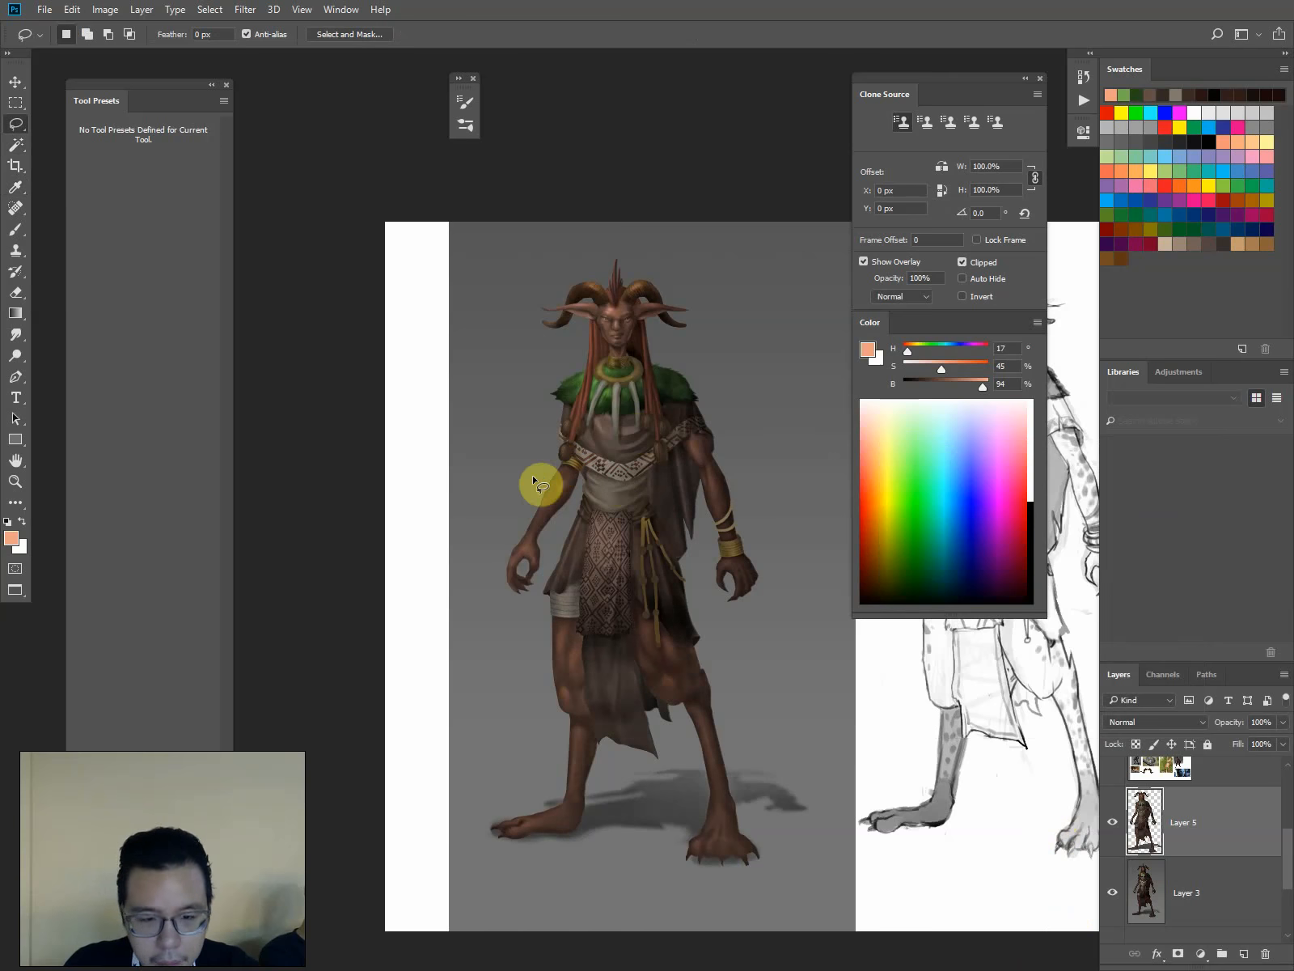
mouse_move(555, 466)
left_mouse_down()
mouse_move(577, 471)
mouse_move(563, 520)
mouse_move(483, 547)
left_mouse_up()
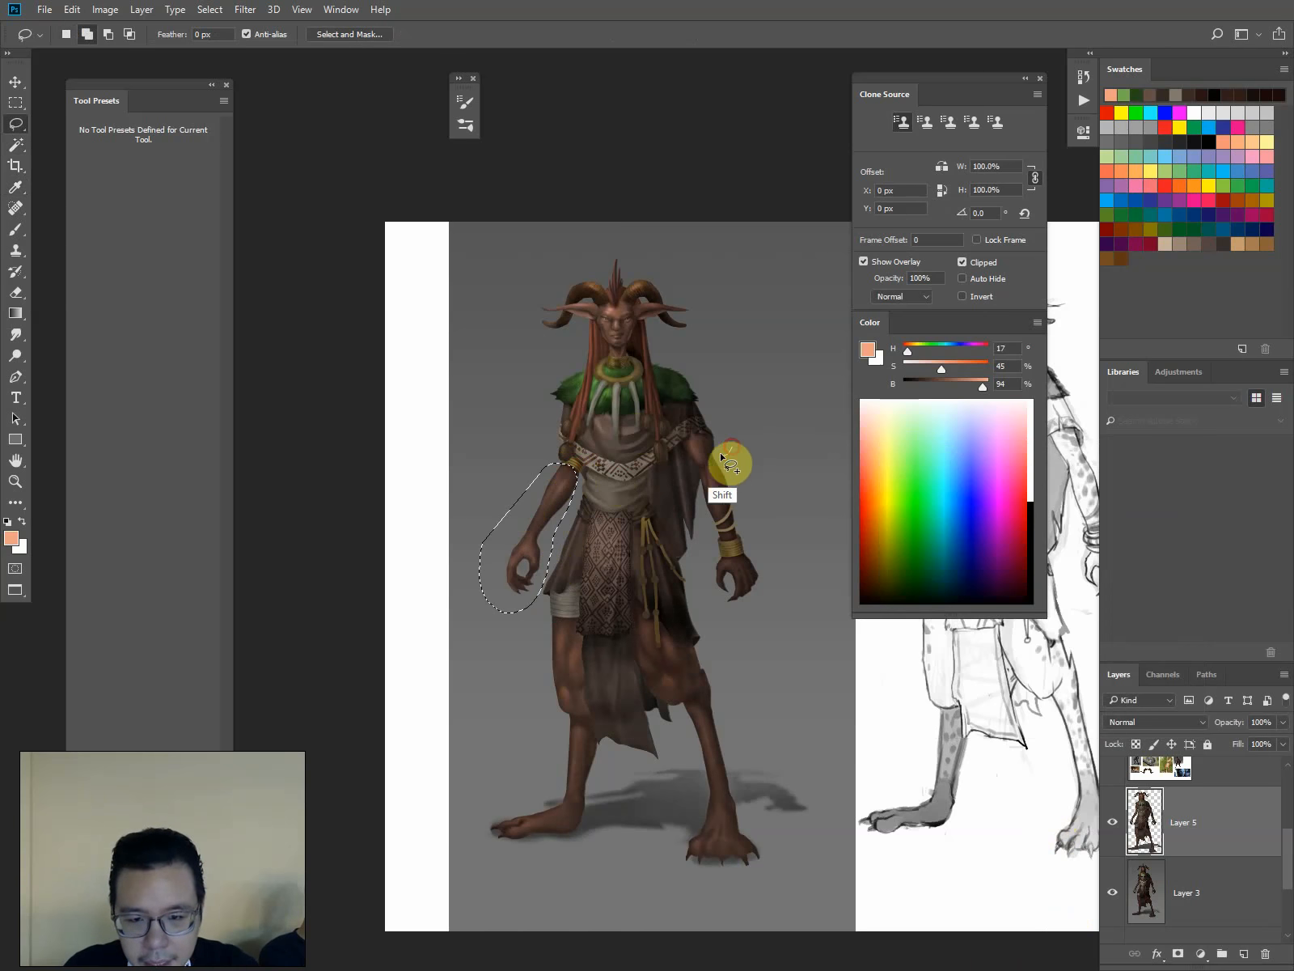
mouse_move(701, 437)
left_mouse_down()
mouse_move(697, 472)
mouse_move(701, 537)
mouse_move(738, 488)
mouse_move(760, 521)
mouse_move(738, 535)
mouse_move(769, 532)
mouse_move(740, 544)
mouse_move(780, 580)
mouse_move(780, 564)
mouse_move(765, 595)
left_mouse_up()
scroll(768, 474, "up", 1)
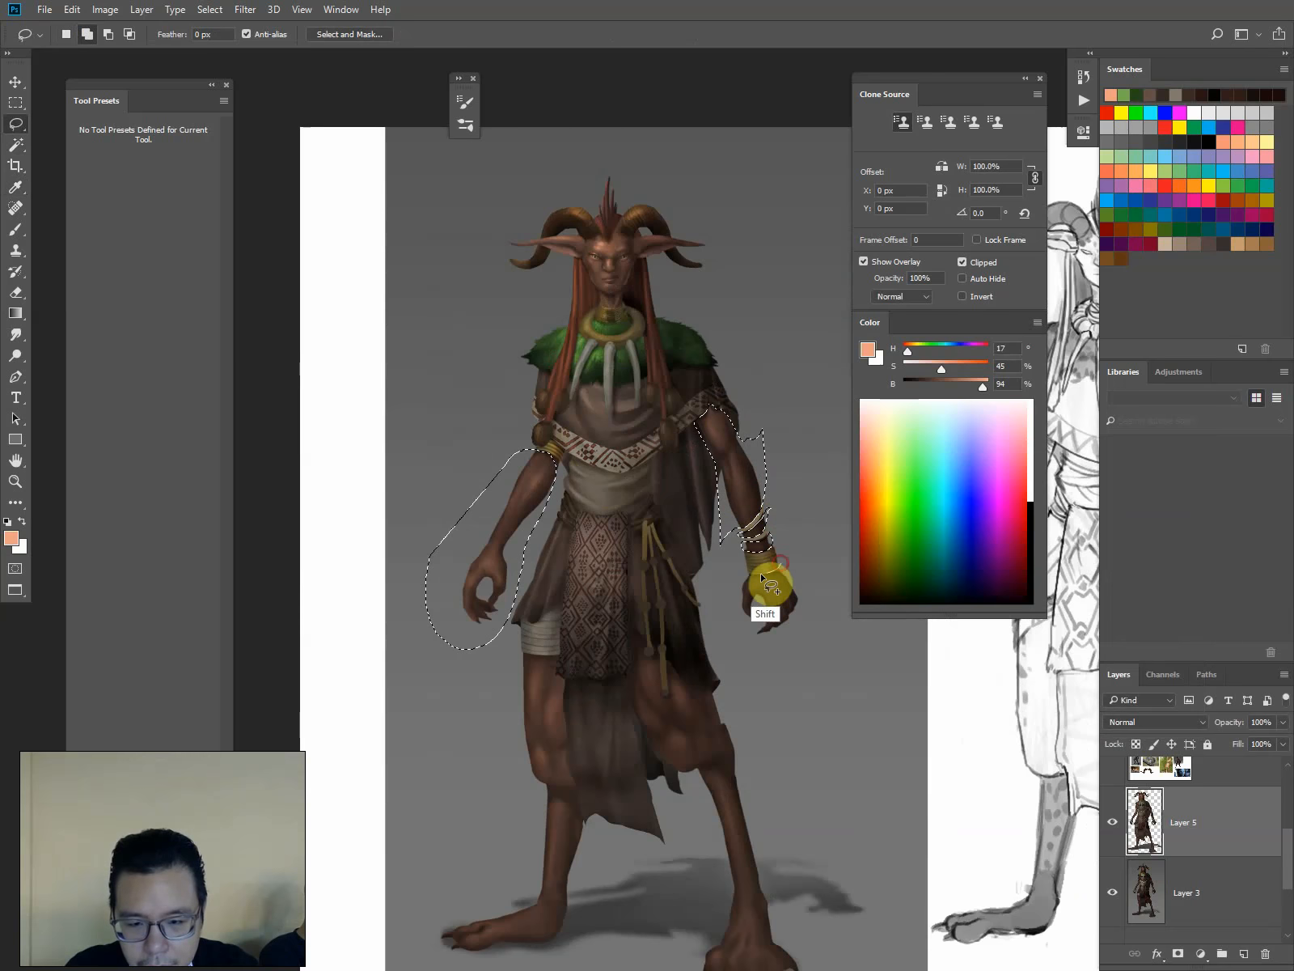
key("shift")
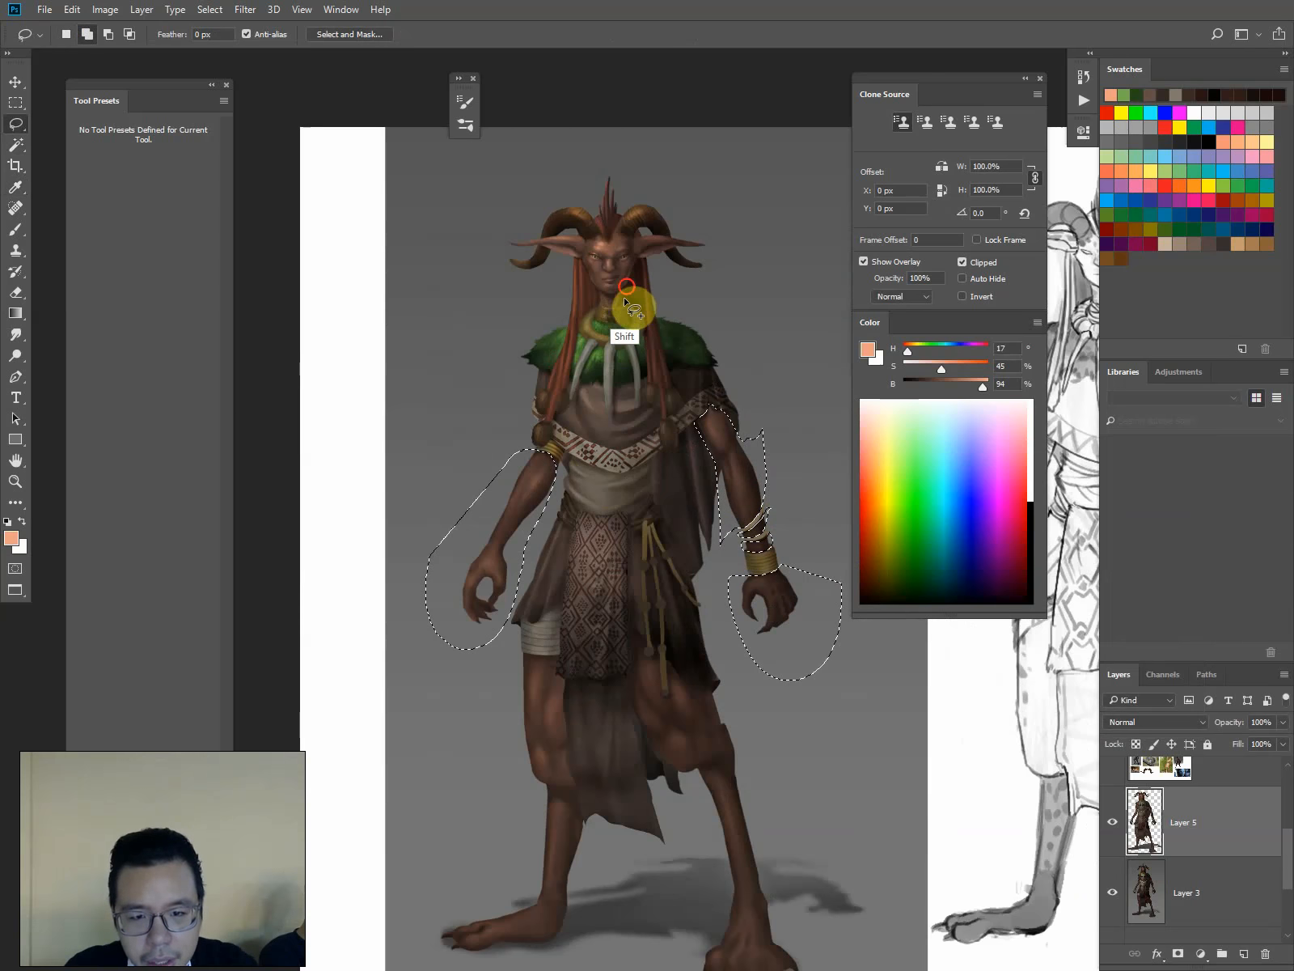
Add the face, neck, legs and feet to the skin selection with the Lasso and copy the selected skin to a new layer
mouse_move(598, 296)
left_mouse_down()
mouse_move(564, 249)
mouse_move(538, 241)
mouse_move(516, 257)
mouse_move(505, 243)
mouse_move(566, 241)
mouse_move(568, 229)
mouse_move(727, 249)
mouse_move(662, 257)
mouse_move(626, 287)
left_mouse_up()
left_click_drag(647, 566, 635, 266)
left_click_drag(682, 486, 680, 496)
mouse_move(558, 470)
left_mouse_down("shift")
mouse_move(395, 594)
mouse_move(463, 657)
mouse_move(518, 647)
mouse_move(583, 510)
mouse_move(566, 477)
left_mouse_up("shift")
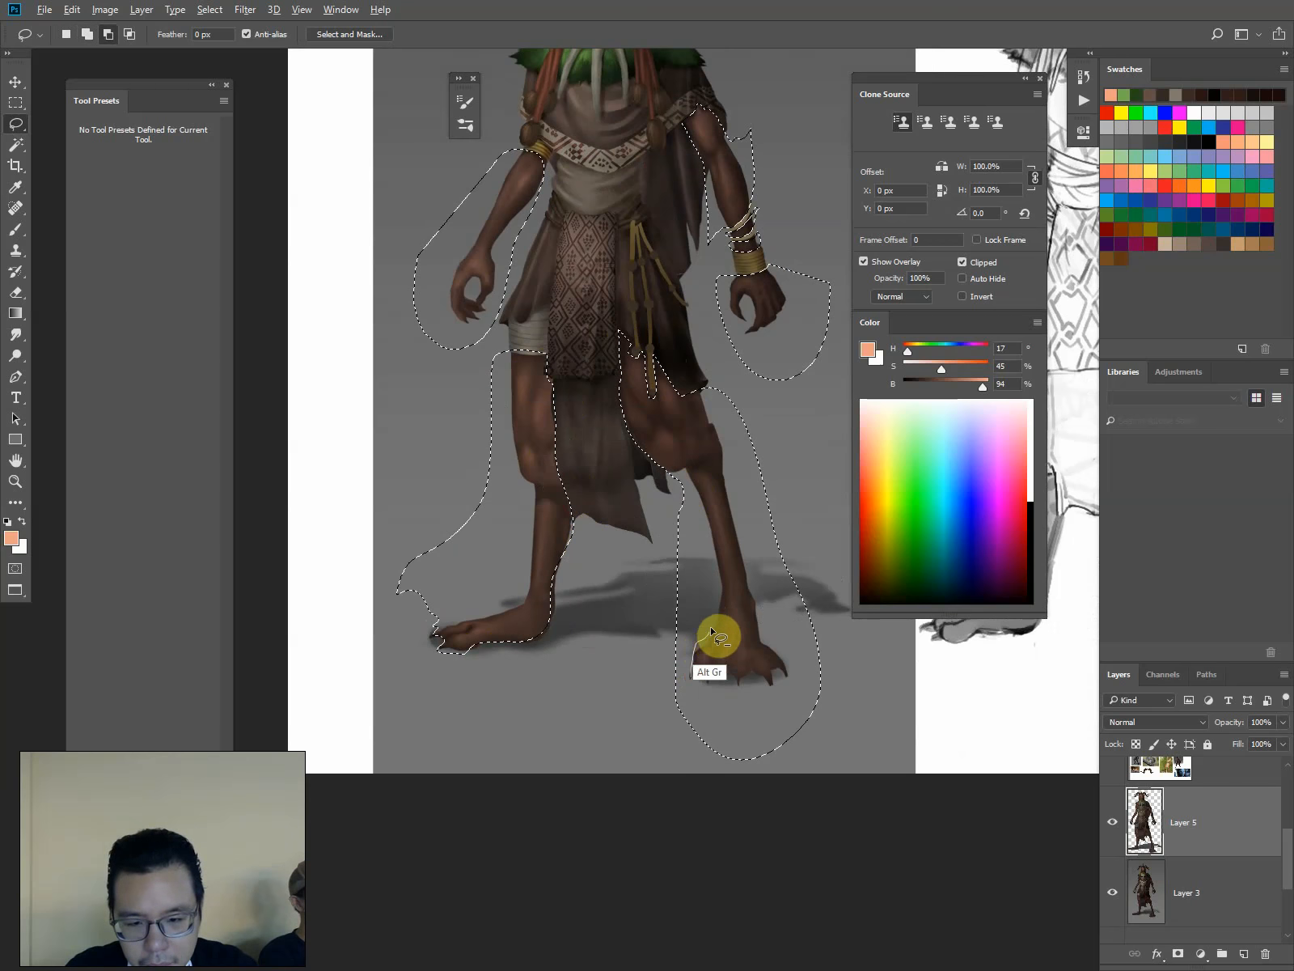
left_click(649, 529, "alt")
left_click_drag(689, 653, 702, 688)
left_click(692, 683, "alt")
key("ctrl+j")
key("ctrl+minus")
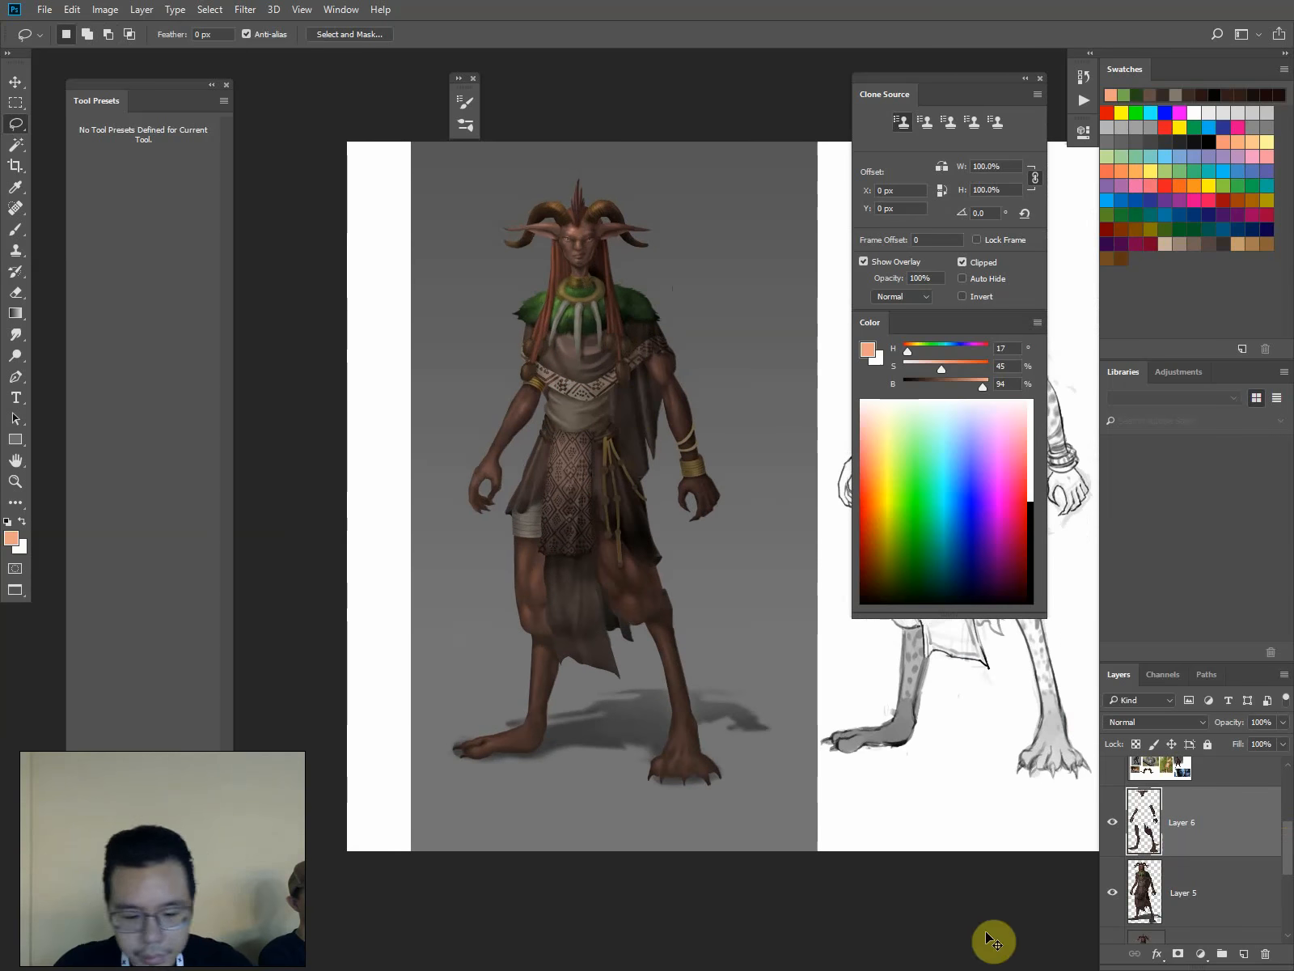
Add a Black & White adjustment layer with default settings above Layer 4 to show the painting's values in grayscale
scroll(1274, 824, "up", 2)
left_click(1249, 797)
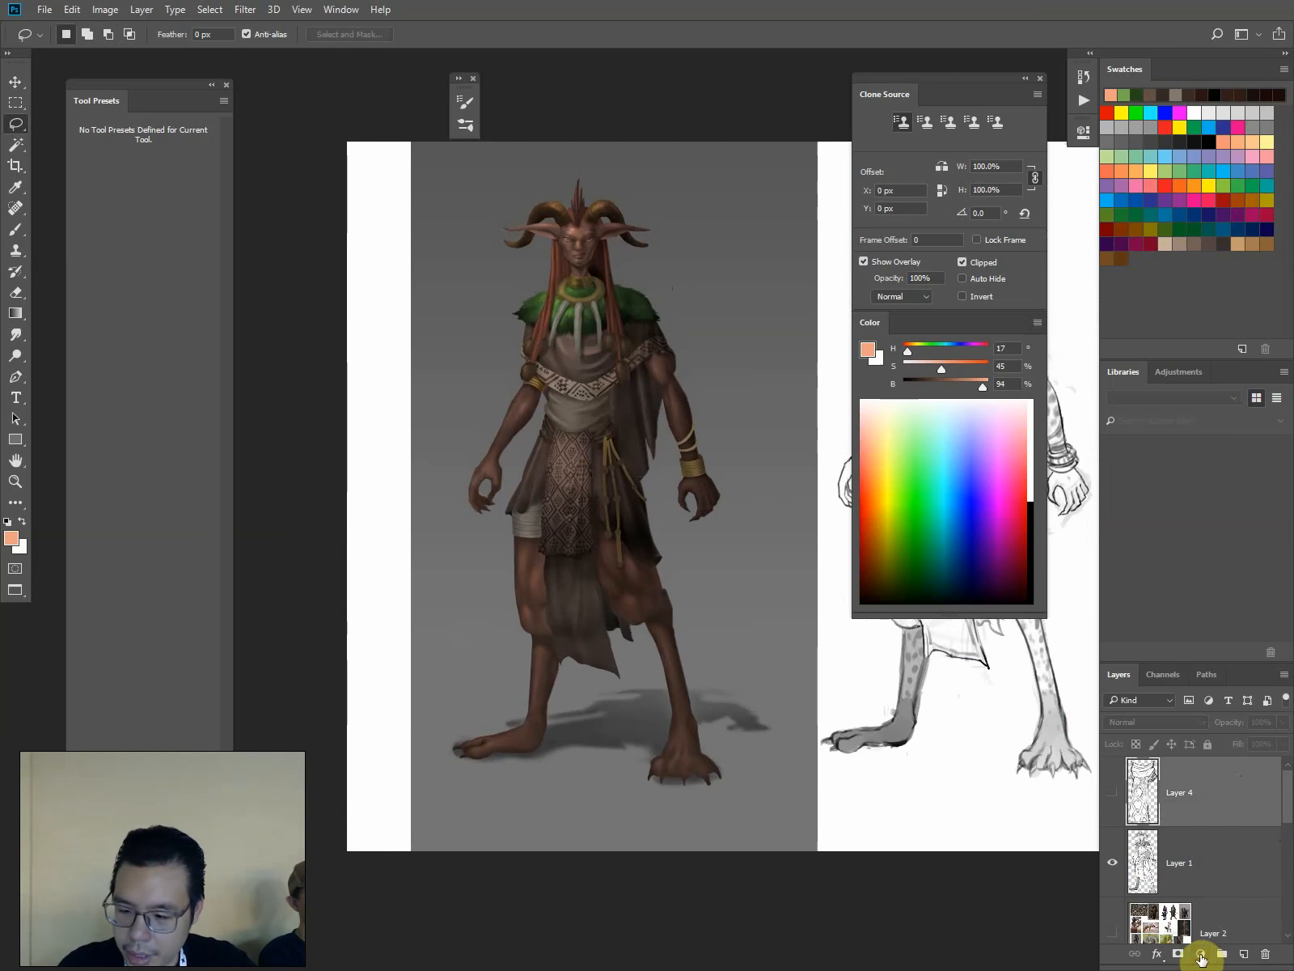
left_click(1178, 953)
key("d")
left_click(1201, 955)
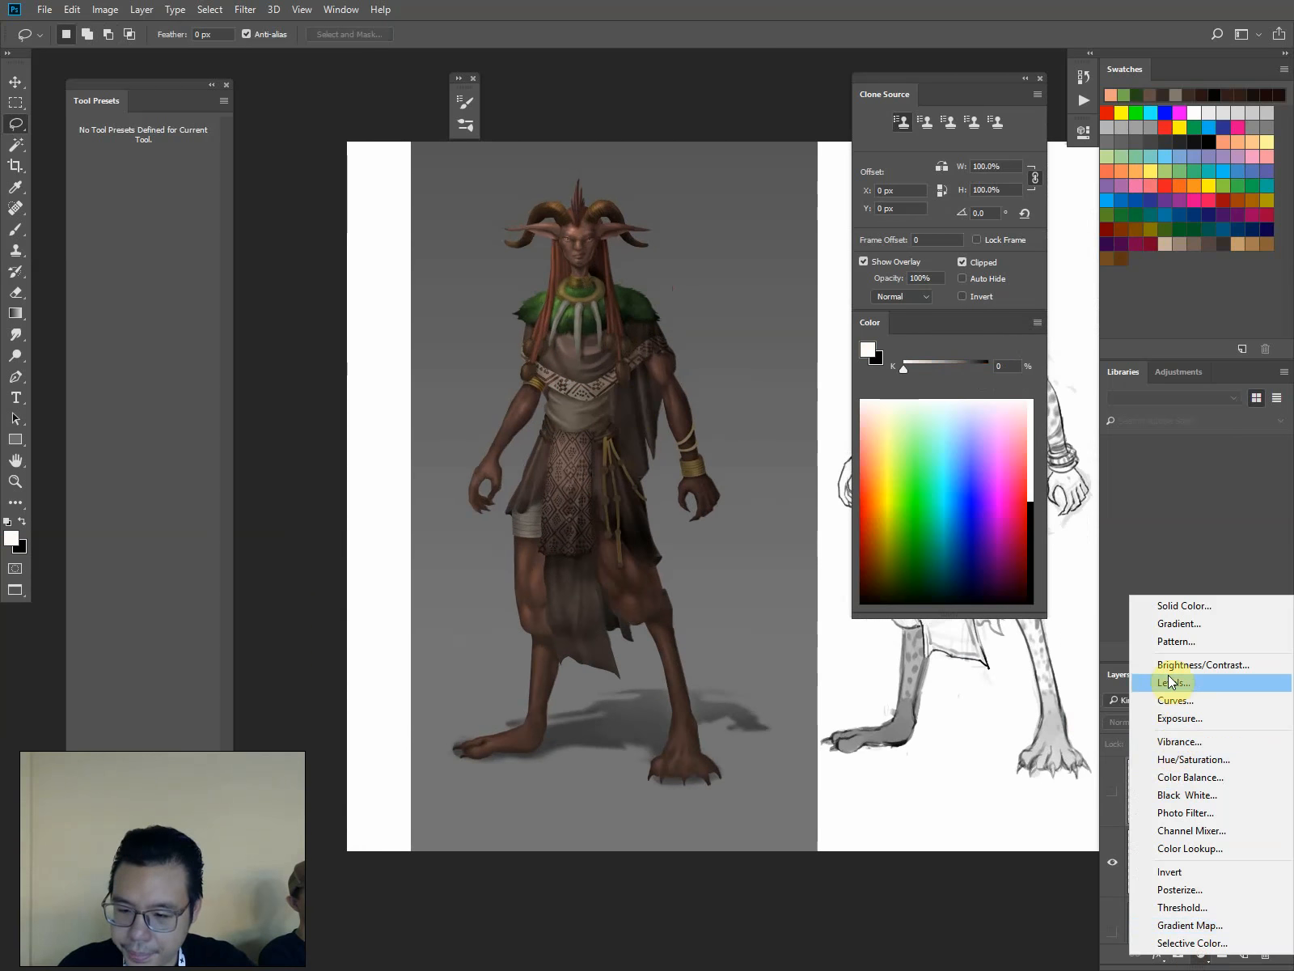
left_click(1175, 795)
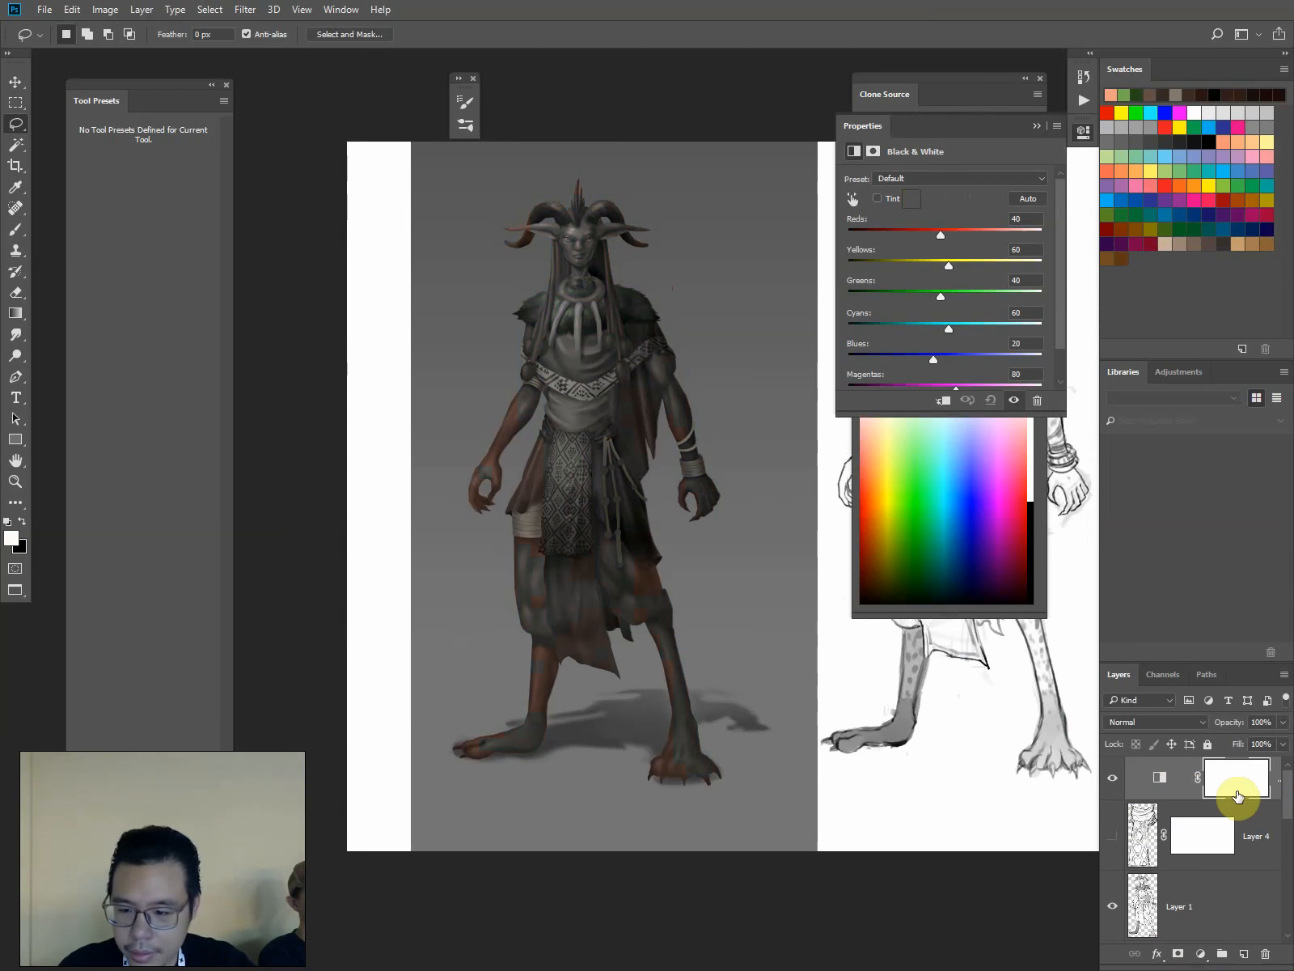
Lighten the copied skin on Layer 6 with Levels, using midtones 1.30, input white 214 and output white 227
left_click_drag(1286, 795, 1283, 954)
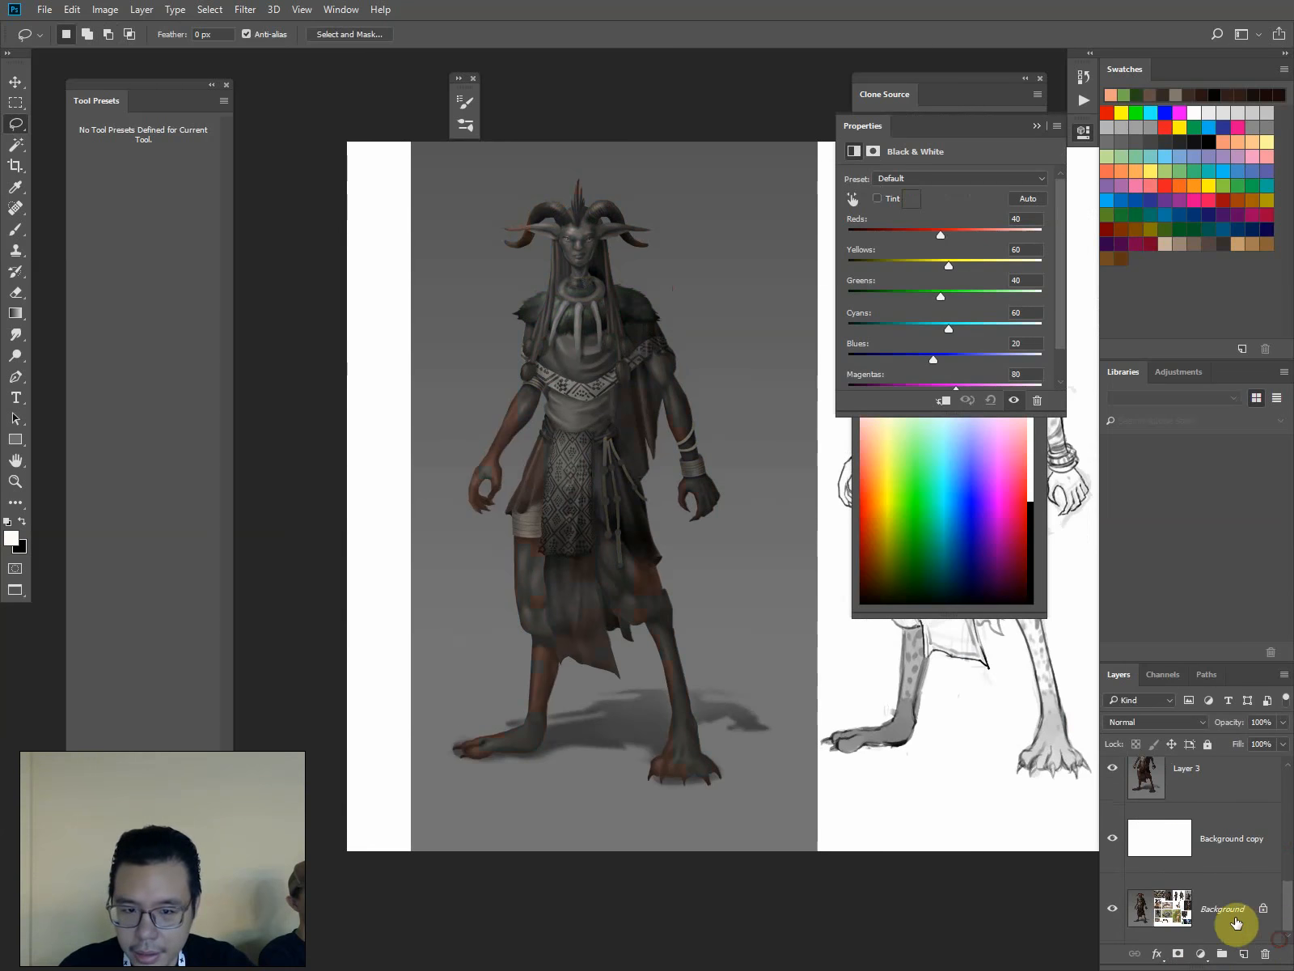
left_click_drag(1284, 884, 1287, 843)
left_click(1241, 796)
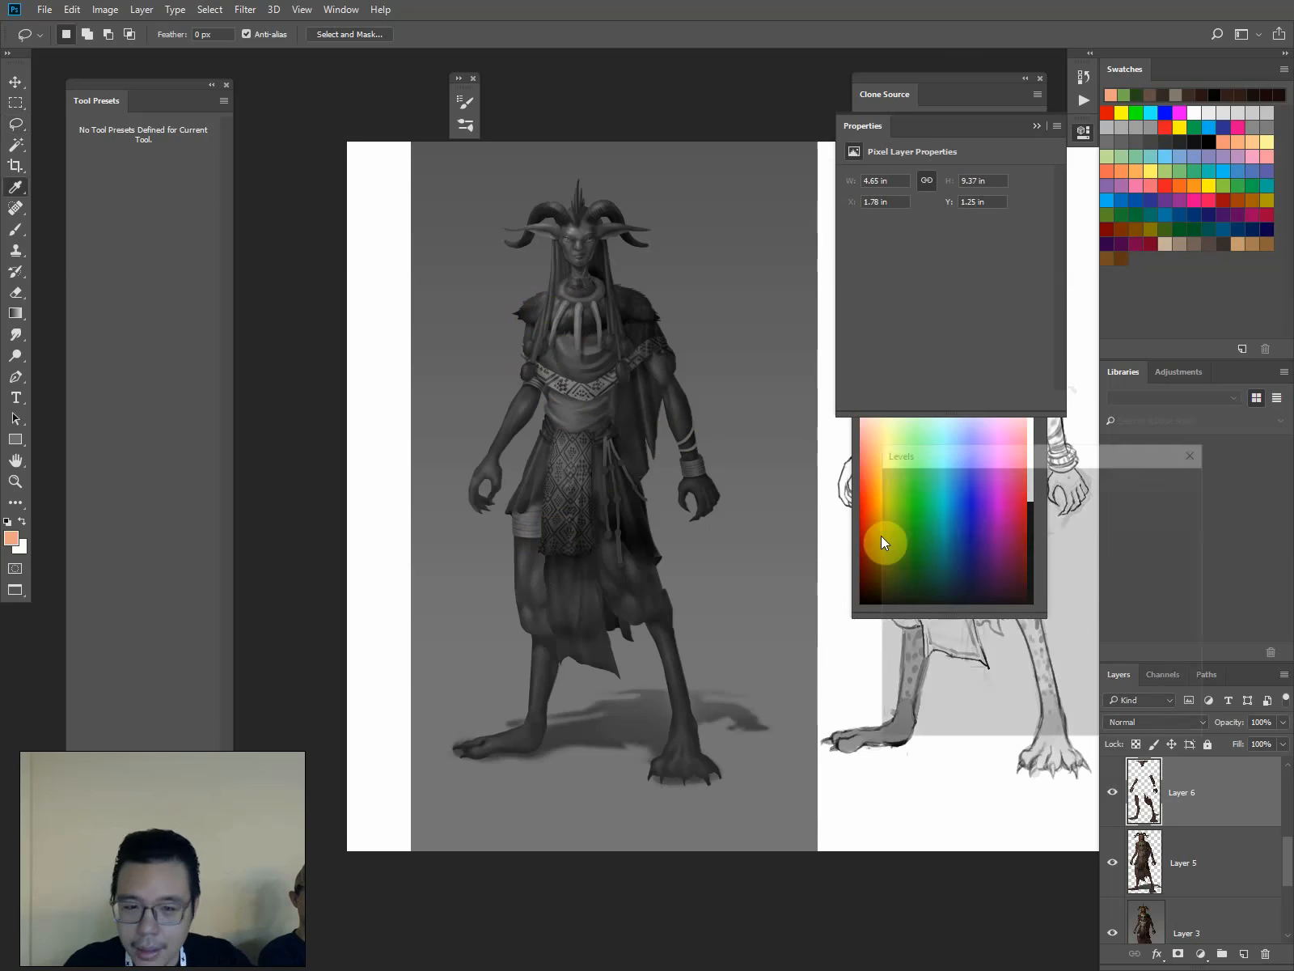
key("ctrl+l")
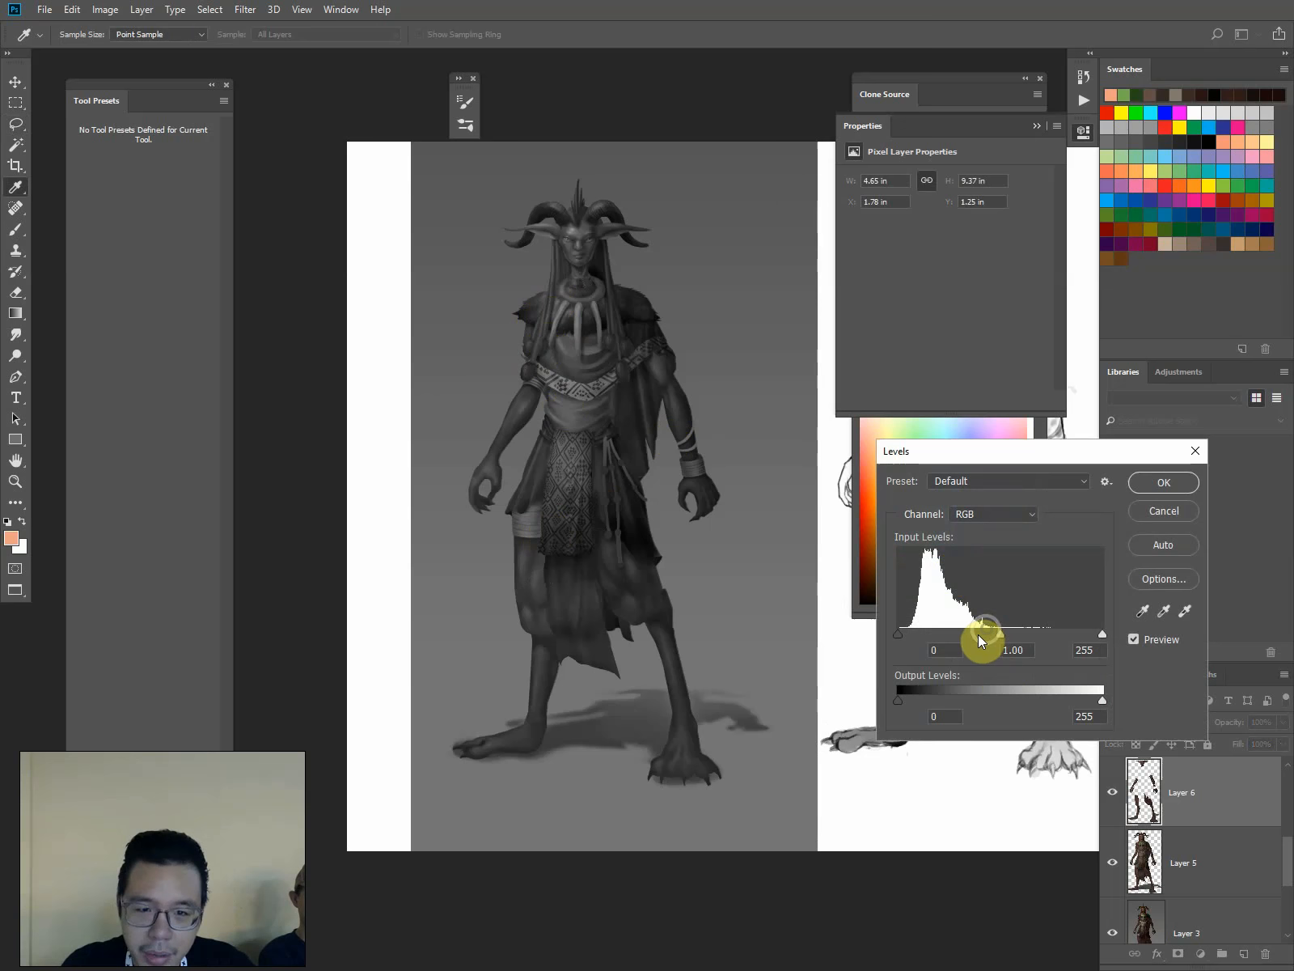
left_click_drag(978, 634, 982, 638)
left_click_drag(984, 635, 991, 638)
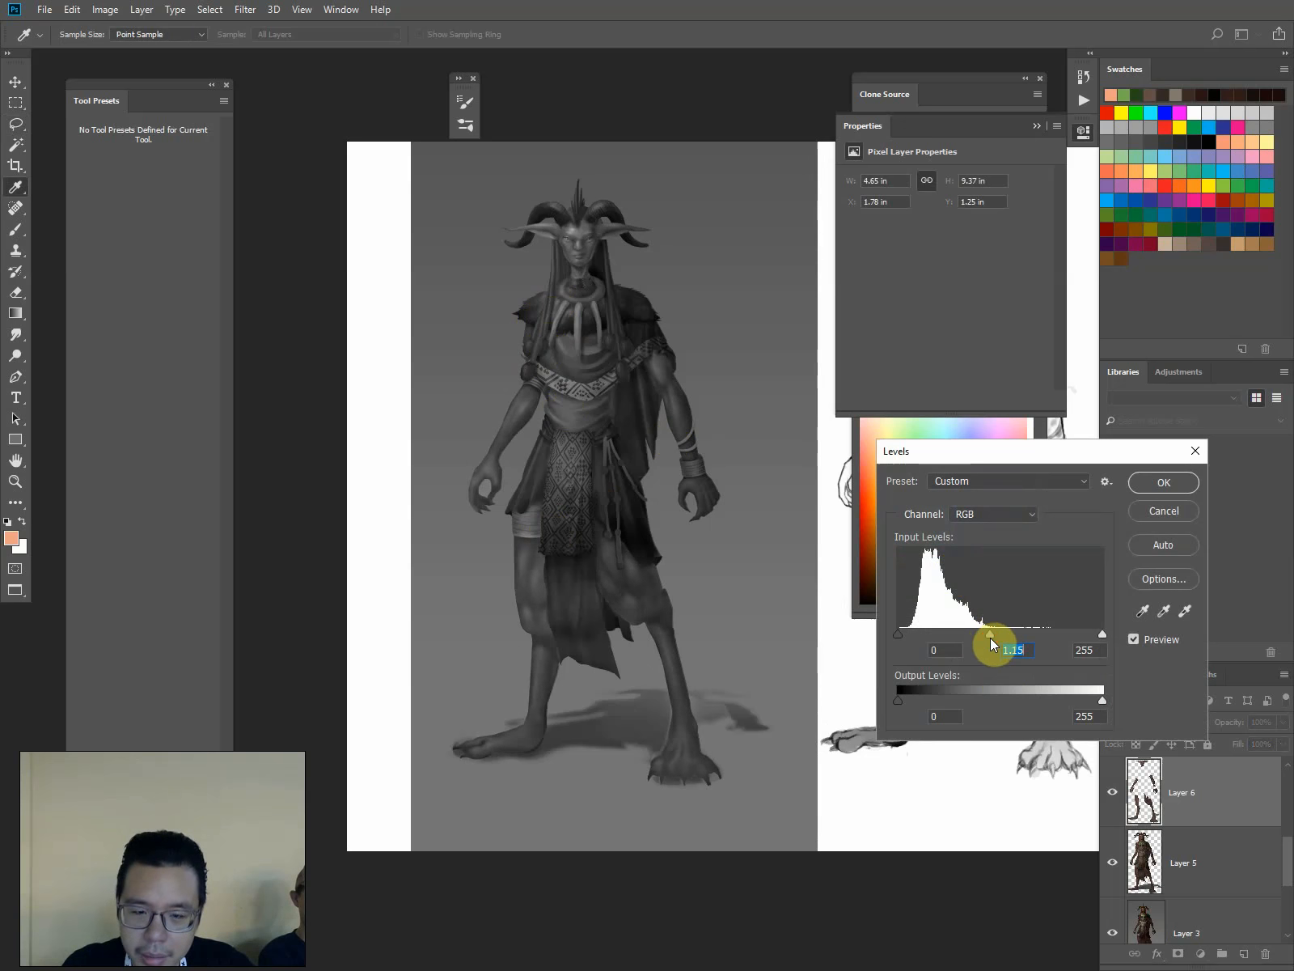
left_click_drag(1103, 634, 1069, 634)
left_click_drag(1103, 701, 1080, 701)
left_click_drag(976, 635, 966, 633)
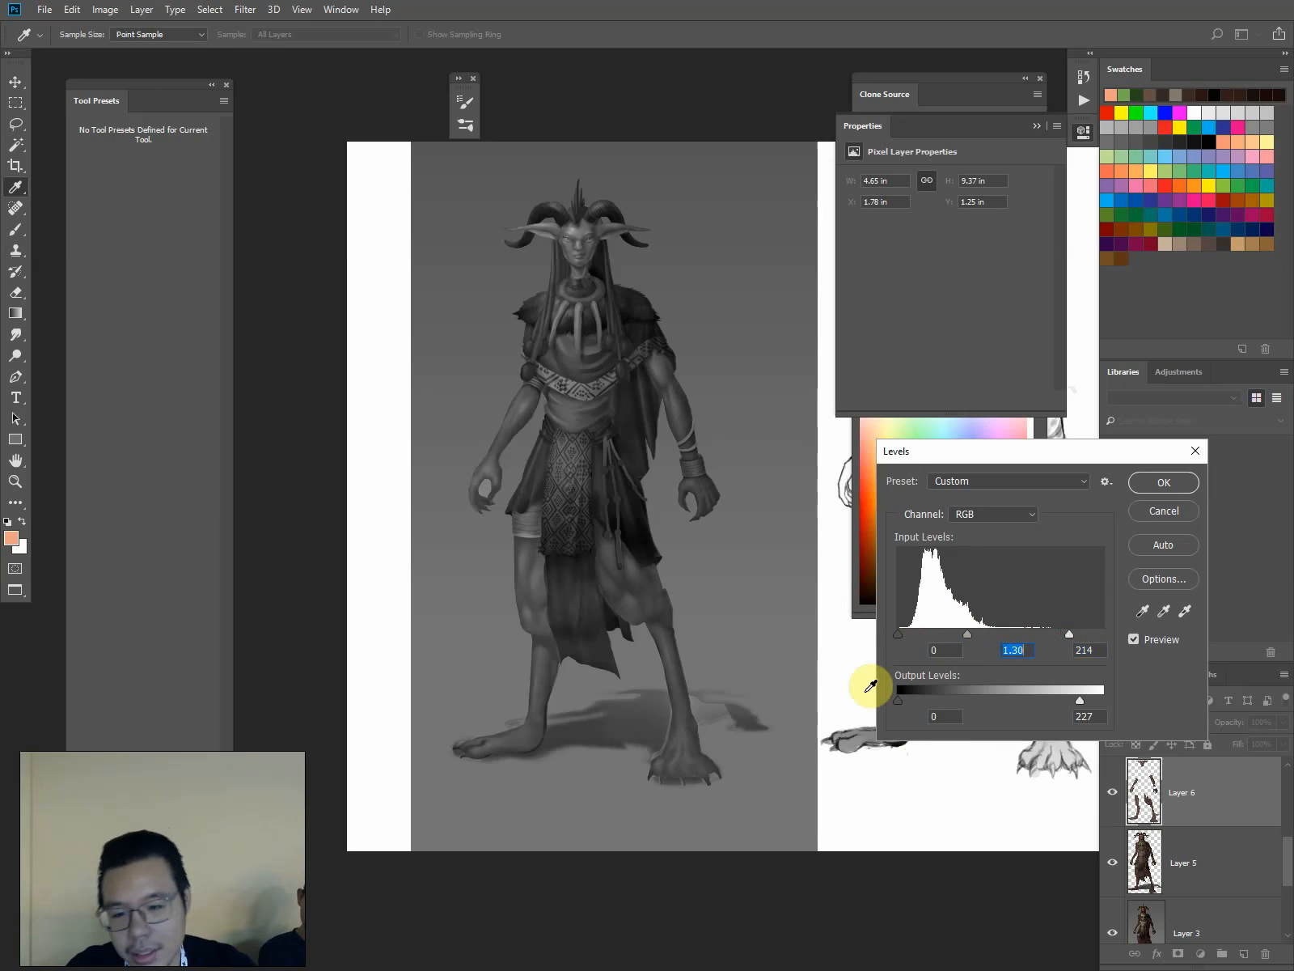
left_click_drag(898, 633, 962, 635)
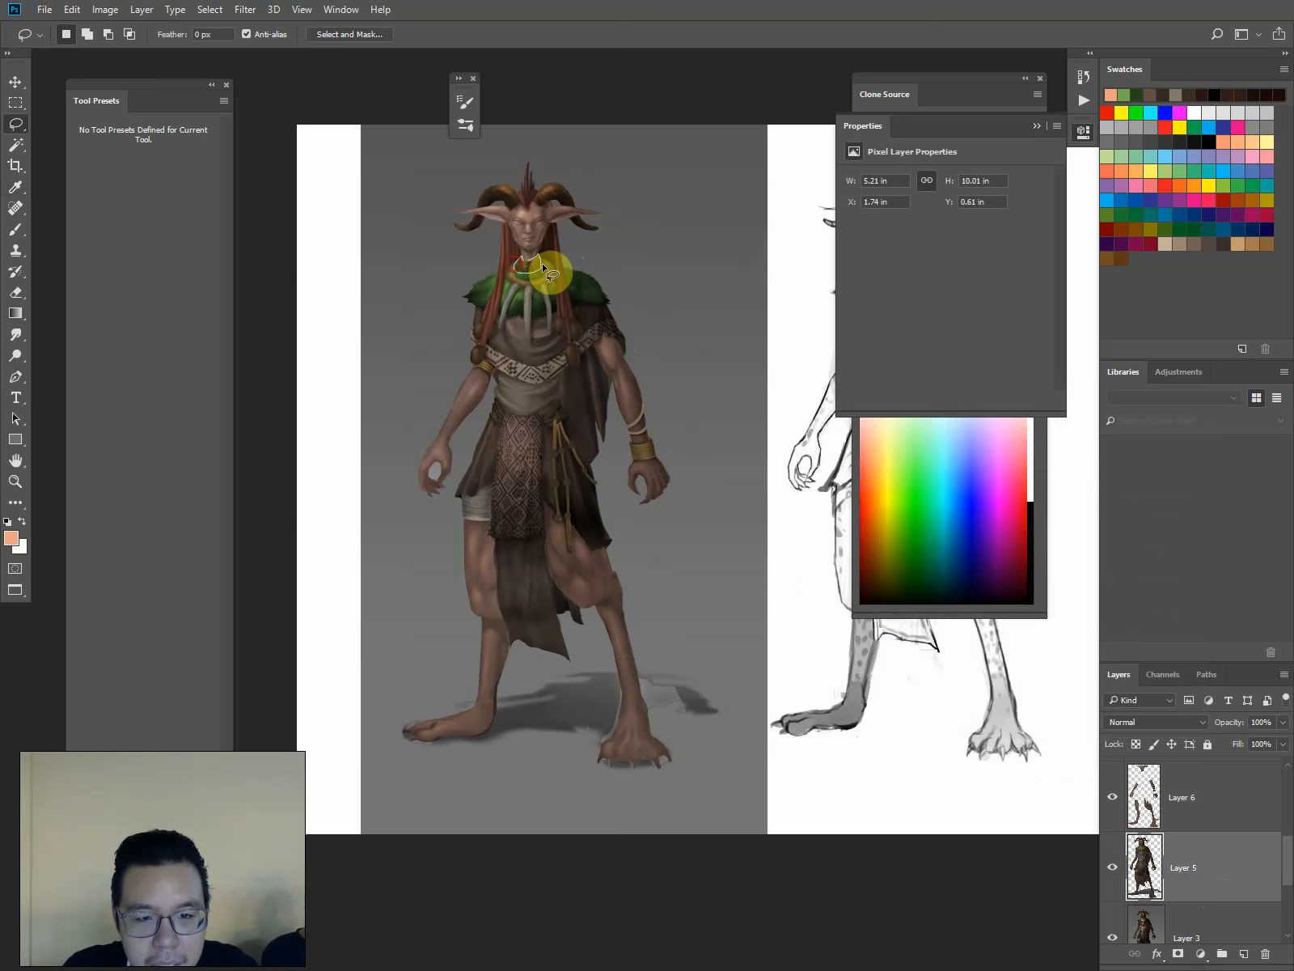
Select the necklace, armband, bracelets and hanging belt cords on Layer 5 with the Lasso and copy them to a new layer
mouse_move(534, 251)
left_mouse_down()
mouse_move(545, 276)
mouse_move(526, 282)
mouse_move(518, 260)
mouse_move(500, 325)
mouse_move(520, 292)
mouse_move(526, 339)
mouse_move(543, 290)
mouse_move(549, 338)
mouse_move(548, 262)
left_mouse_up()
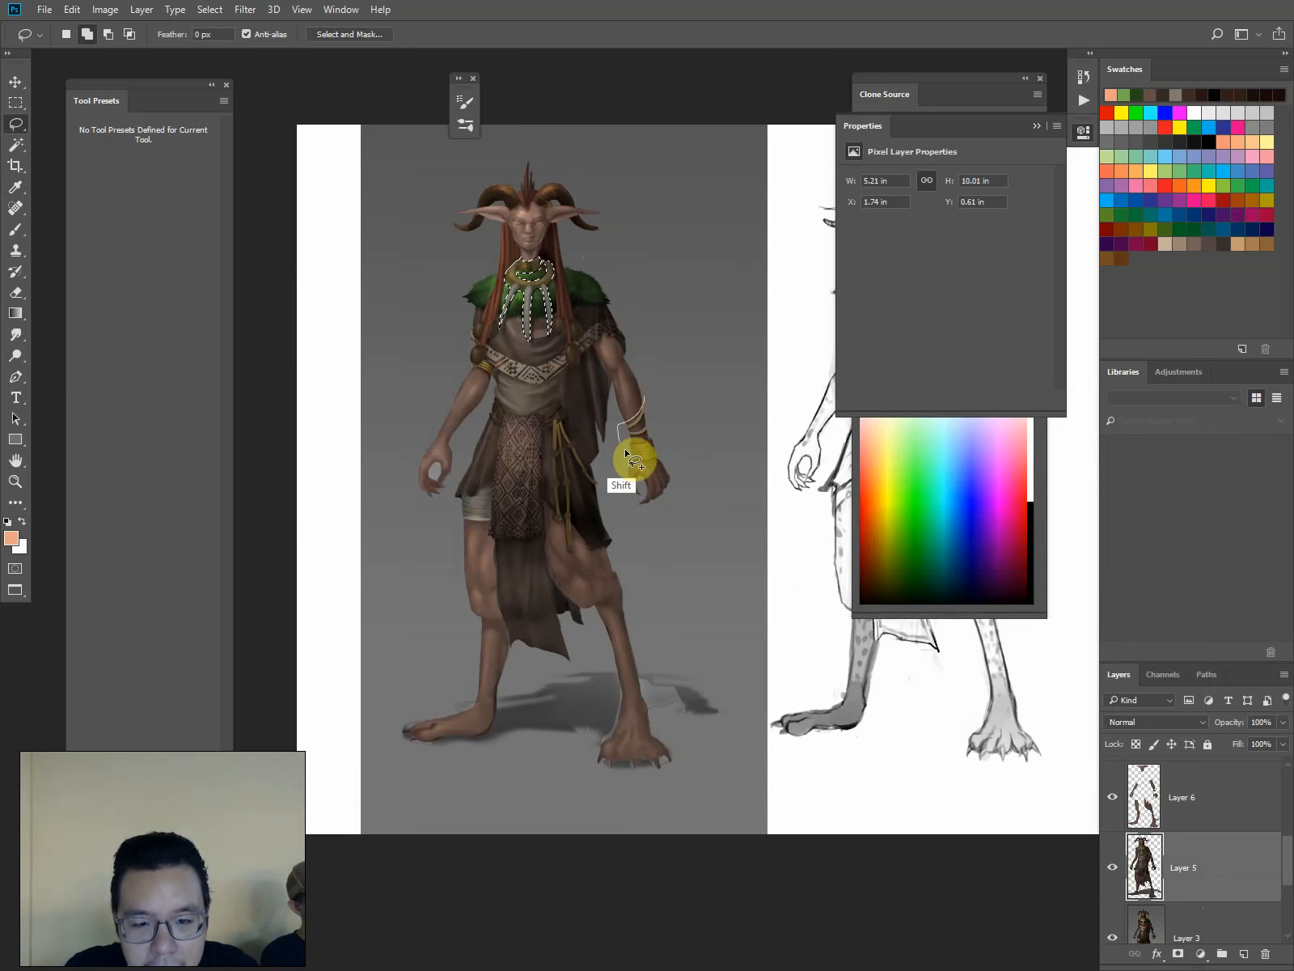
mouse_move(470, 369)
left_mouse_down()
mouse_move(492, 385)
mouse_move(471, 360)
left_mouse_up()
mouse_move(555, 409)
left_mouse_down()
mouse_move(551, 506)
mouse_move(572, 534)
mouse_move(590, 497)
mouse_move(564, 409)
left_mouse_up()
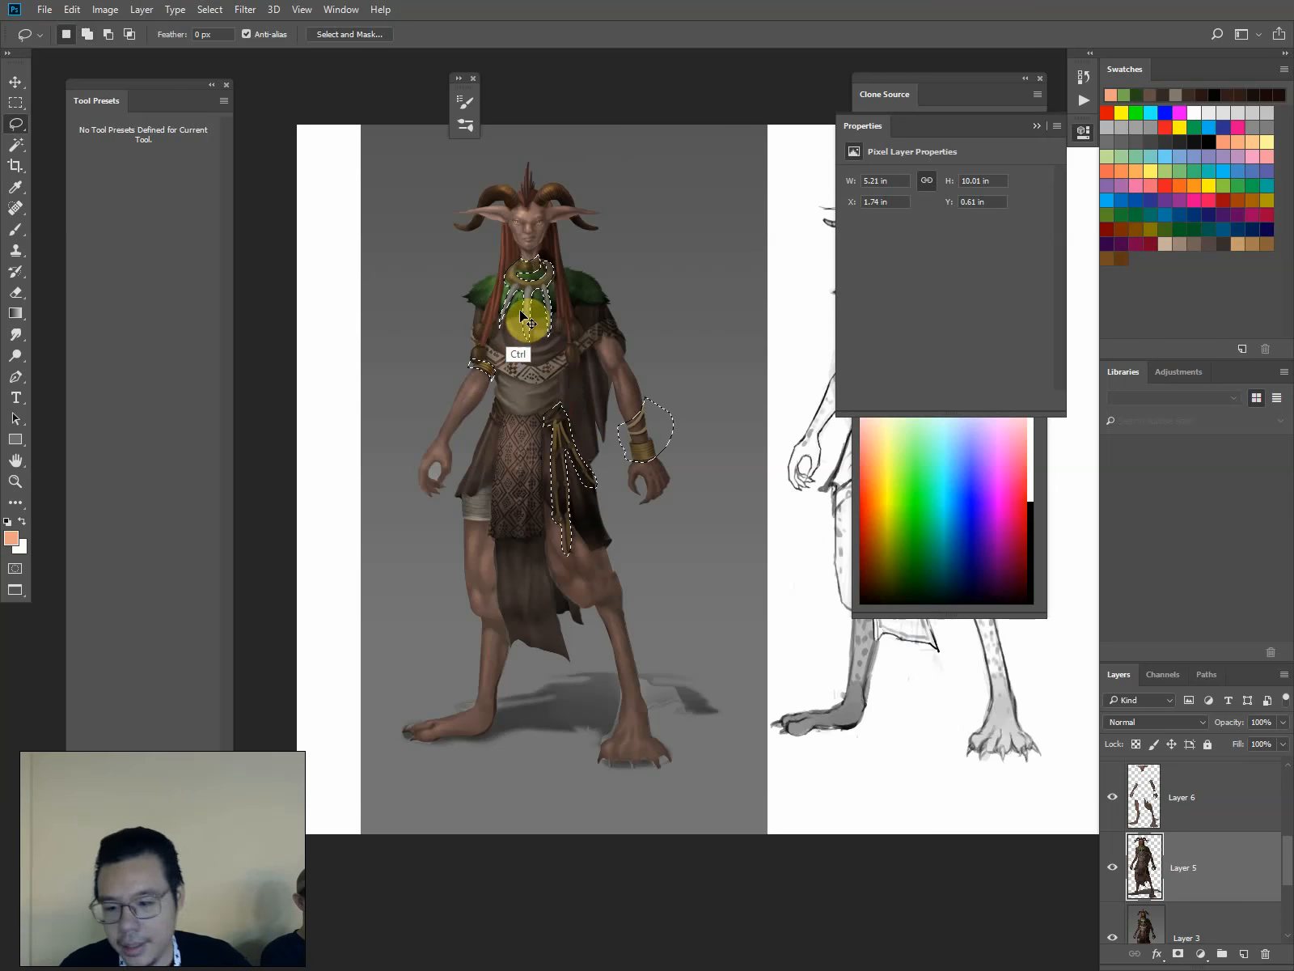
key("ctrl+j")
Darken the copied jewelry and cords with Levels, using input black 11 and midtones about 0.87
key("ctrl+l")
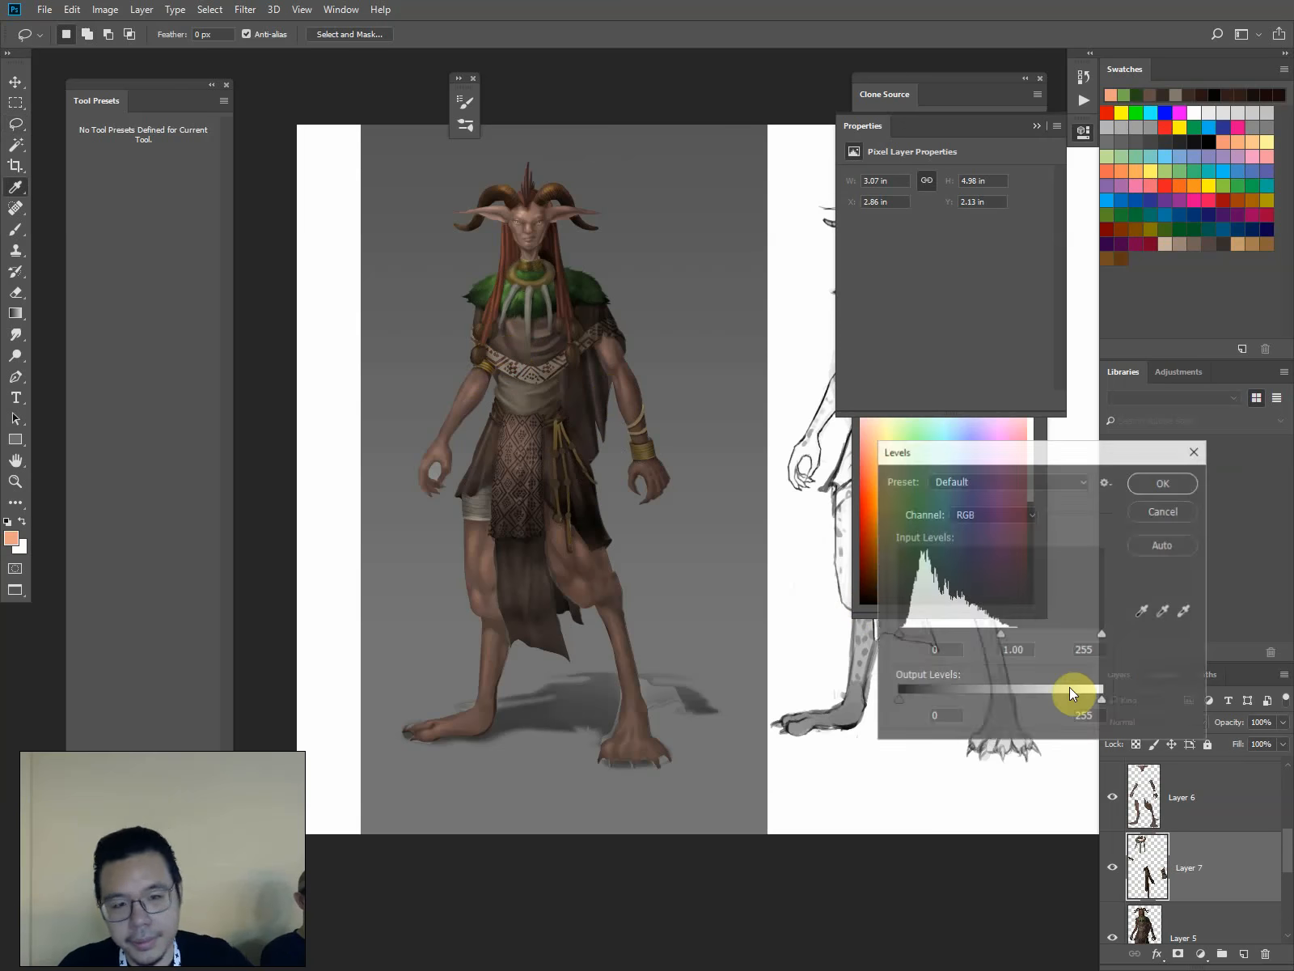
left_click_drag(898, 632, 907, 632)
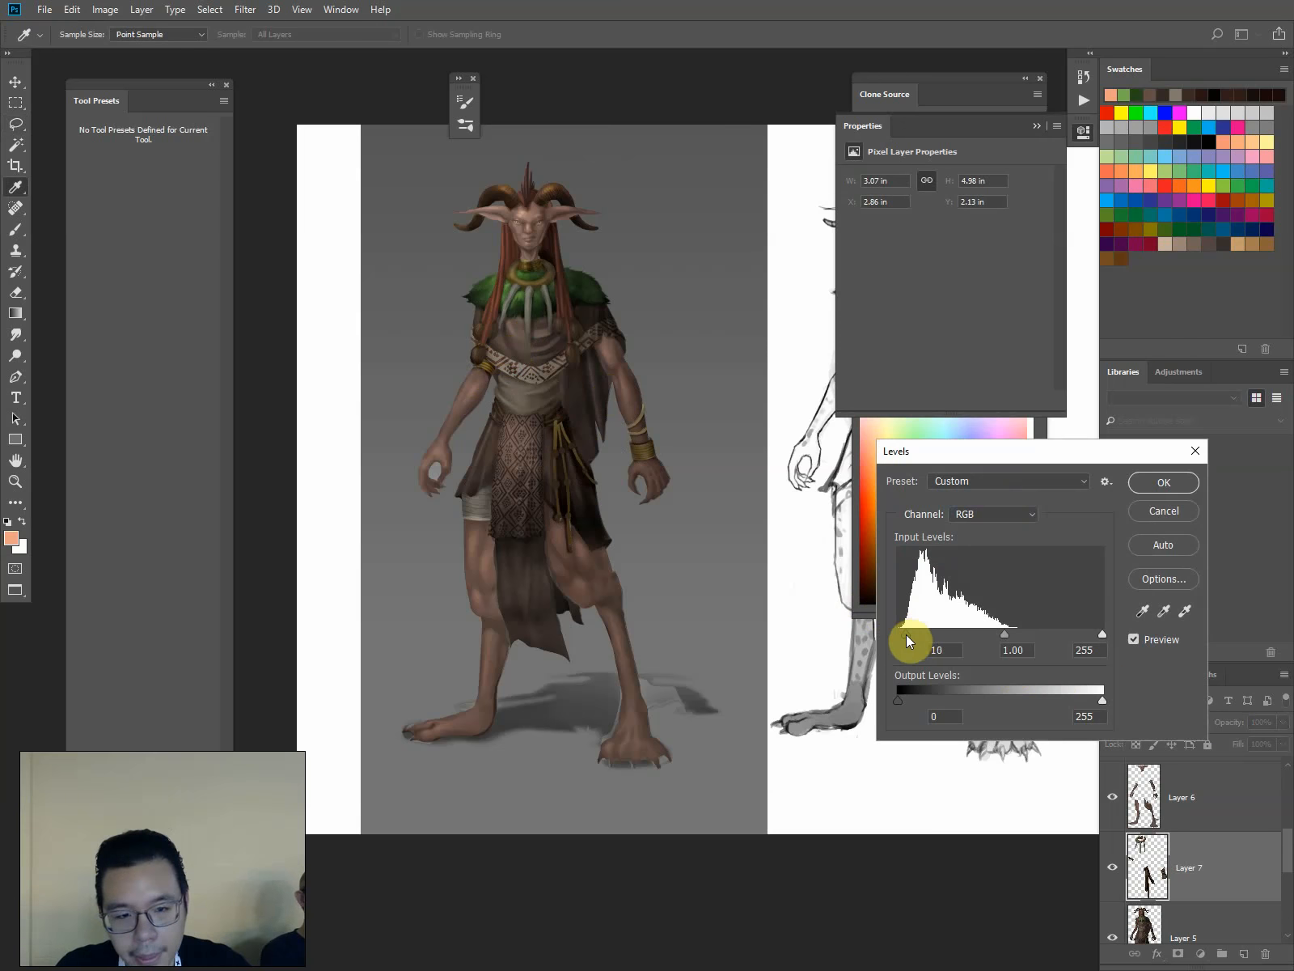
left_click_drag(1013, 633, 1018, 632)
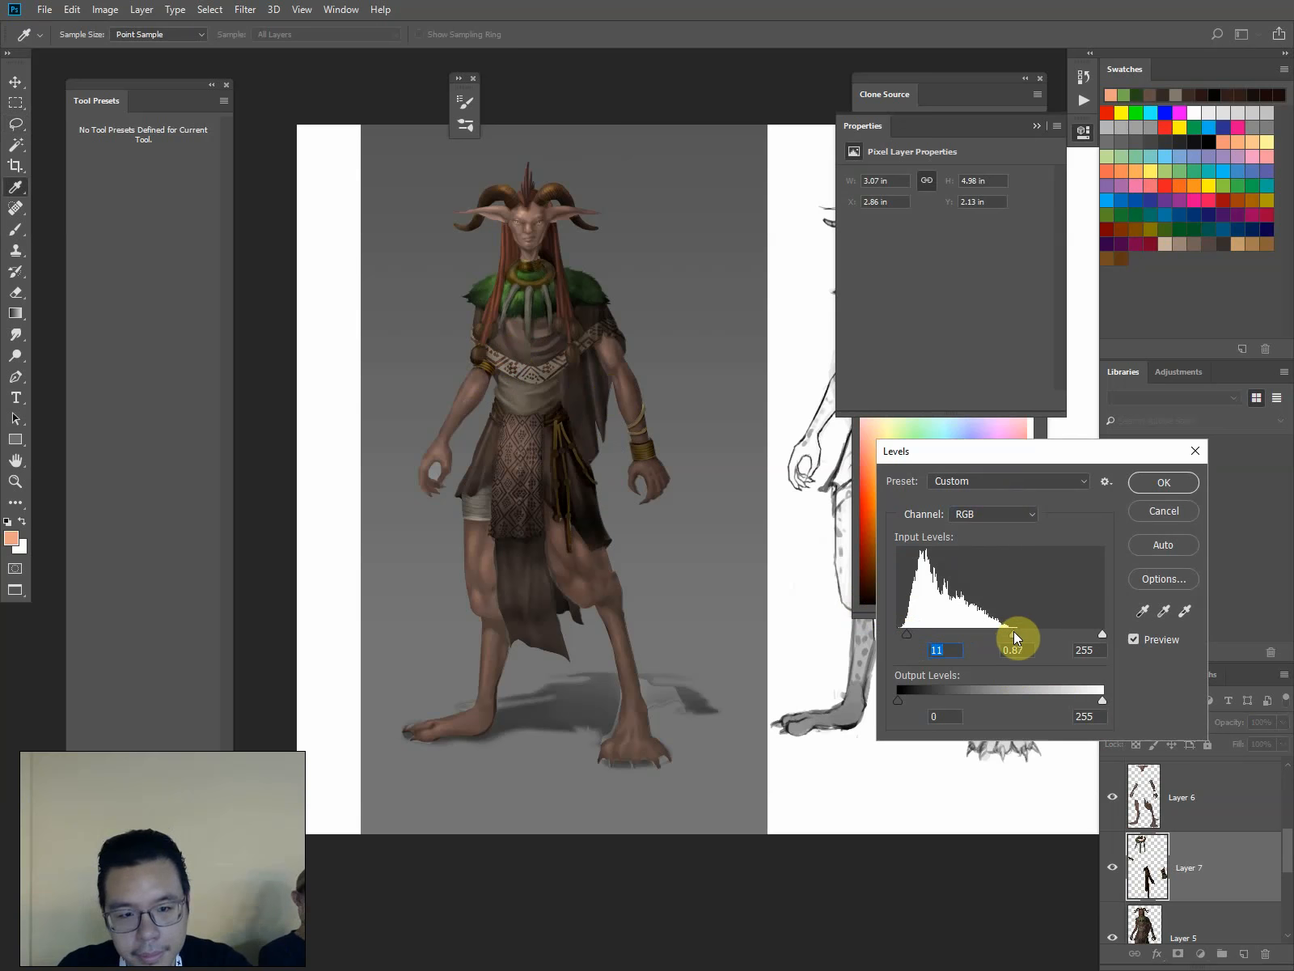
key("Return")
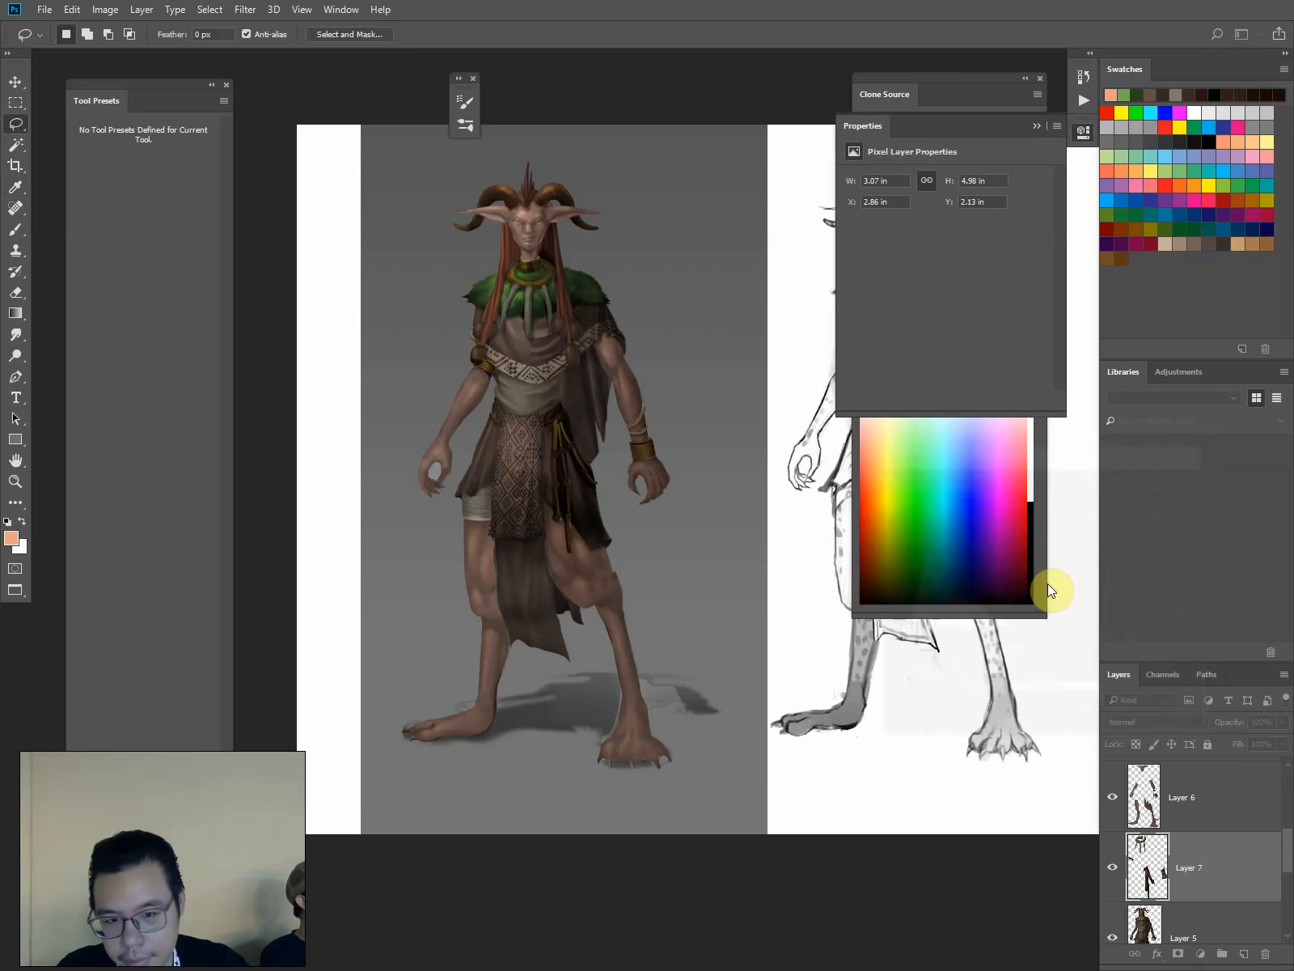
Adjust Layer 5 with Levels, using midtones 1.09 and output white 221
left_click(1225, 936)
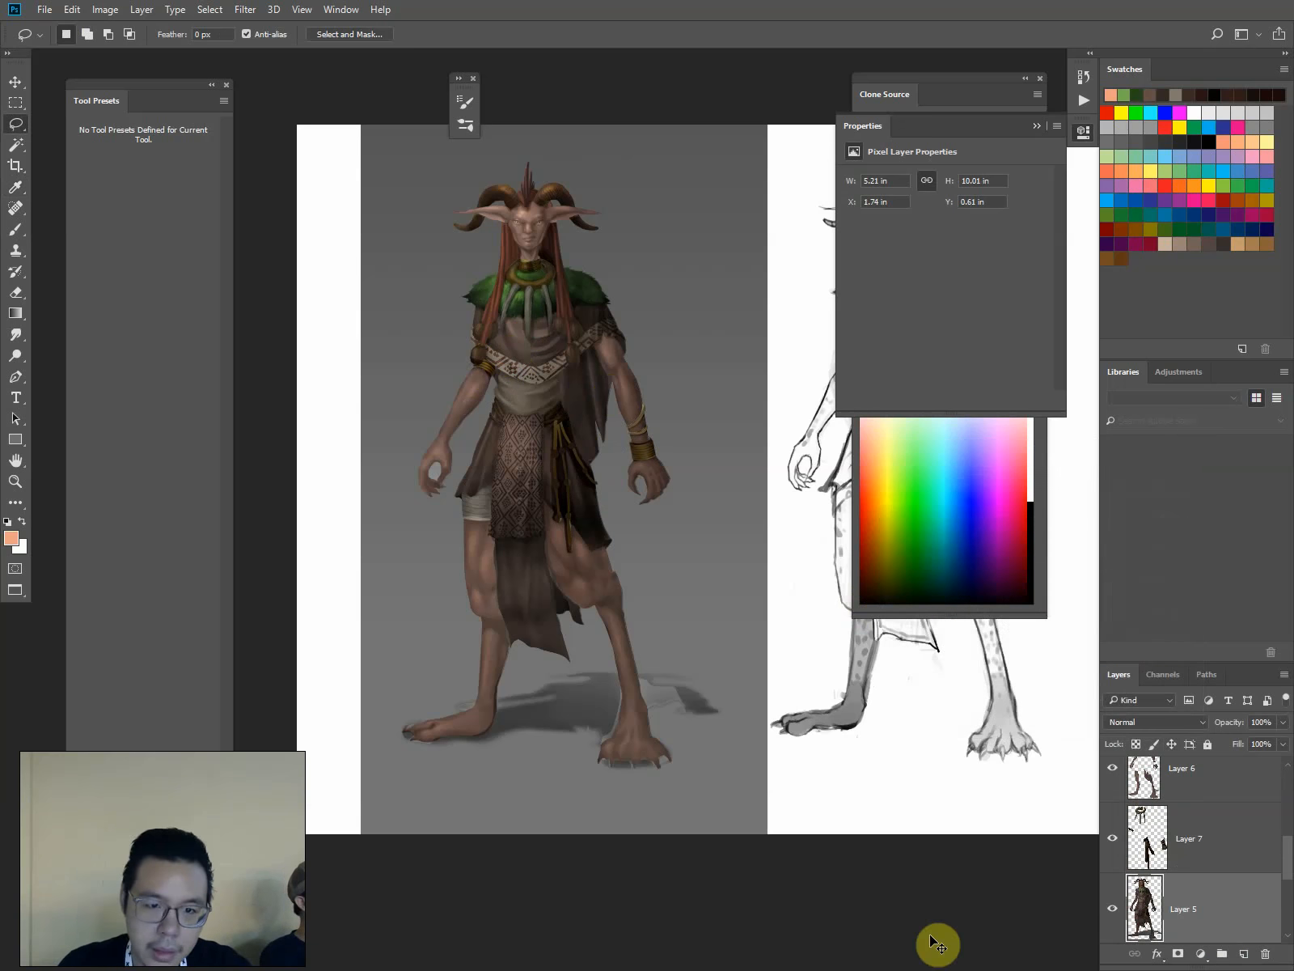
key("ctrl+l")
mouse_move(998, 639)
left_mouse_down()
mouse_move(1017, 641)
mouse_move(994, 639)
left_mouse_up()
left_click_drag(1102, 701, 1075, 702)
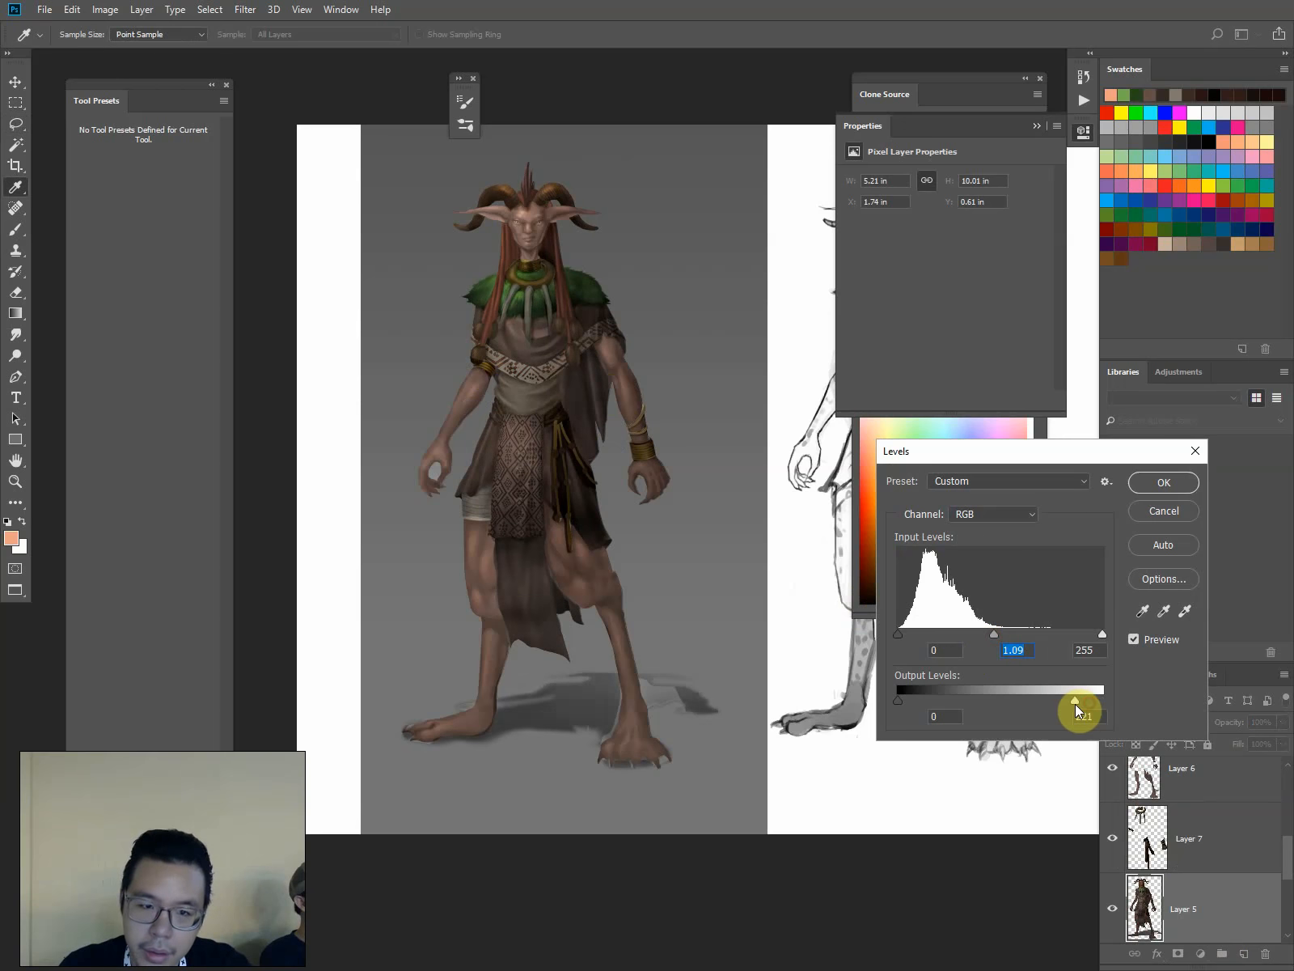
left_click(1162, 482)
Toggle the grayscale view on and off to check the values of the adjusted character
scroll(1190, 841, "up", 5)
left_click(1112, 778)
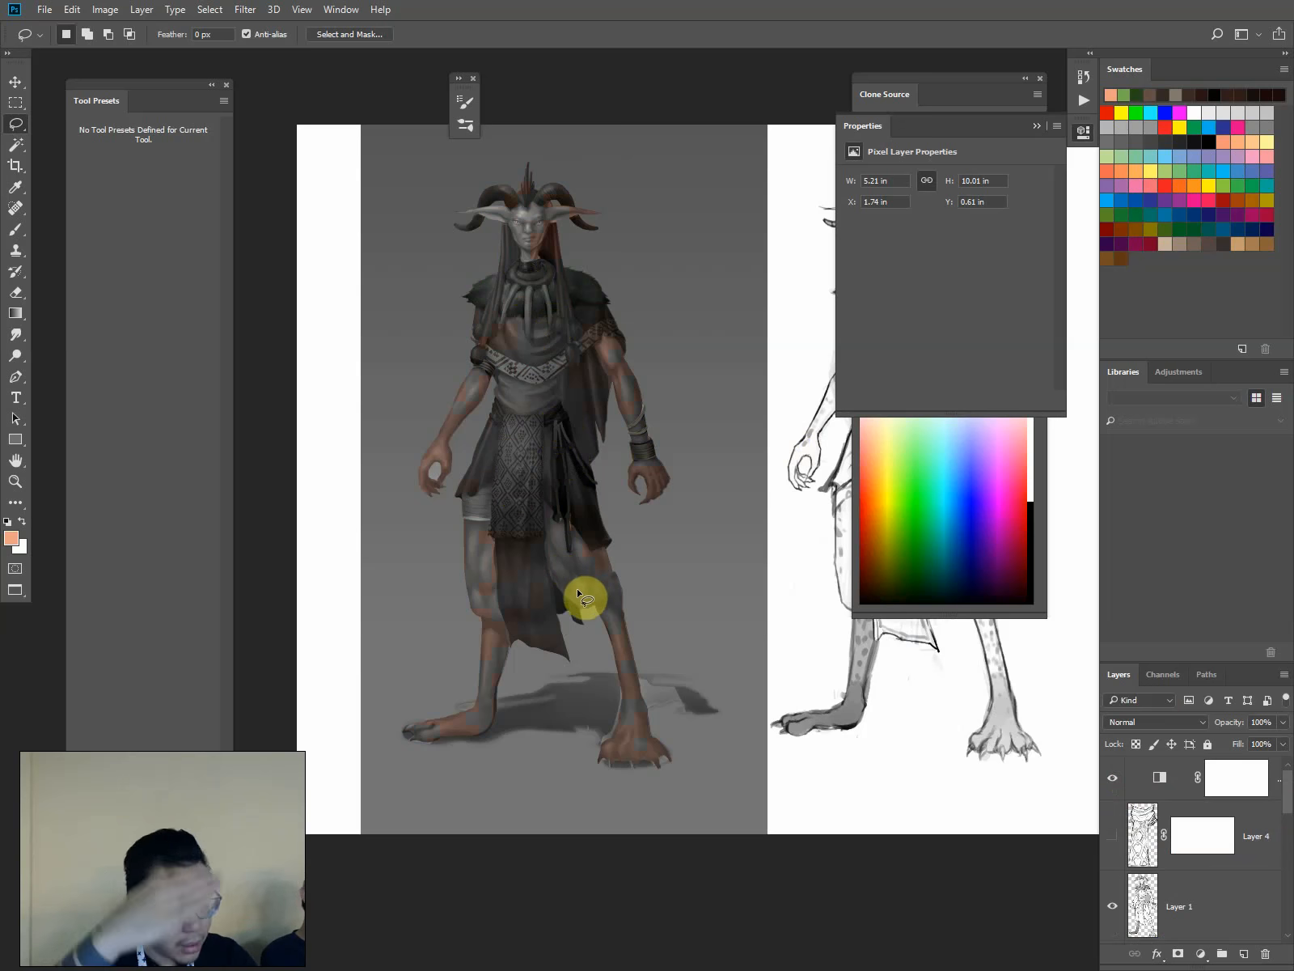
left_click_drag(1286, 788, 1286, 919)
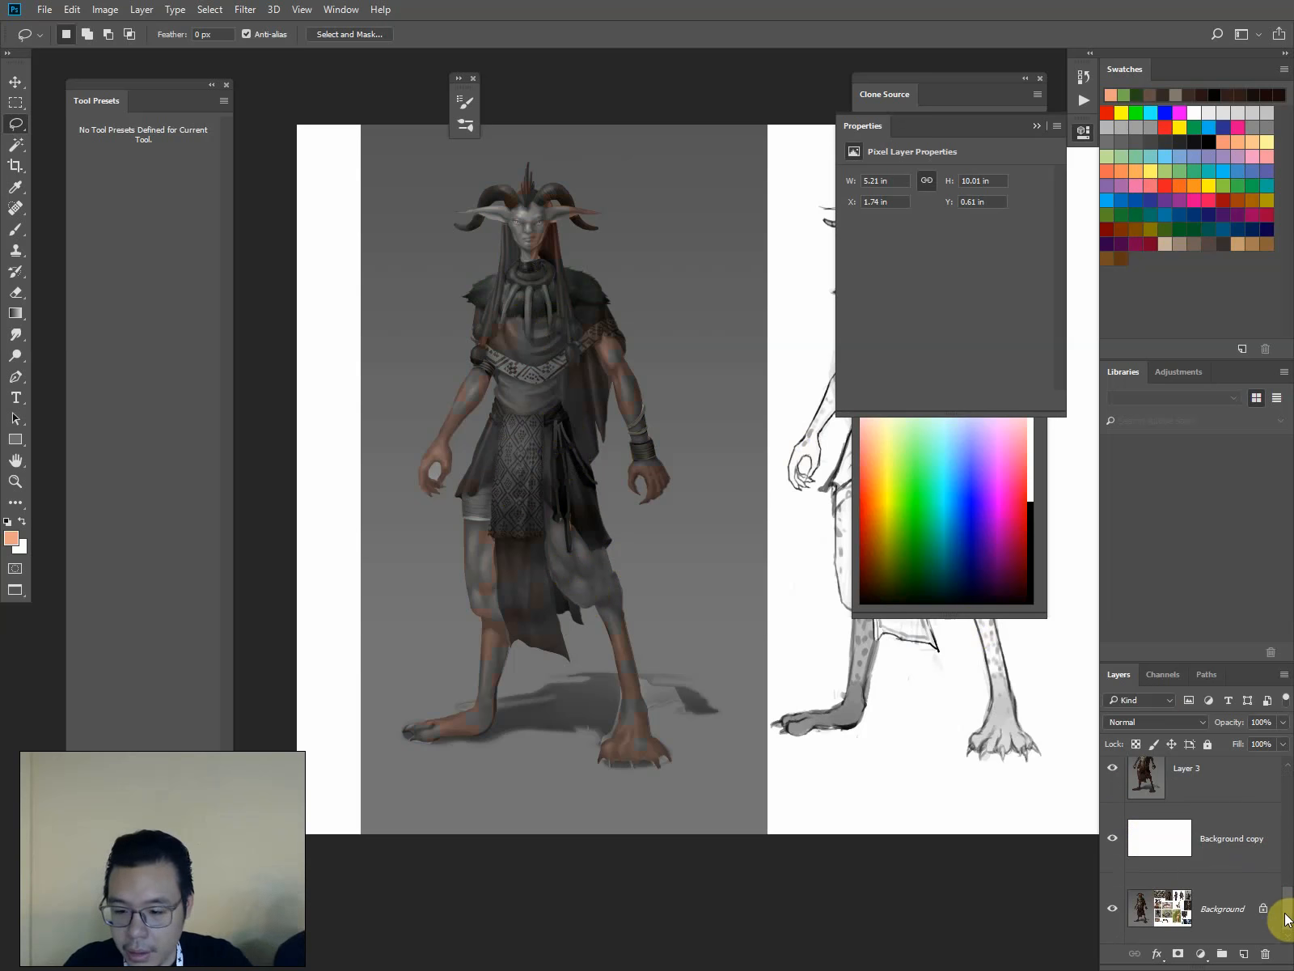
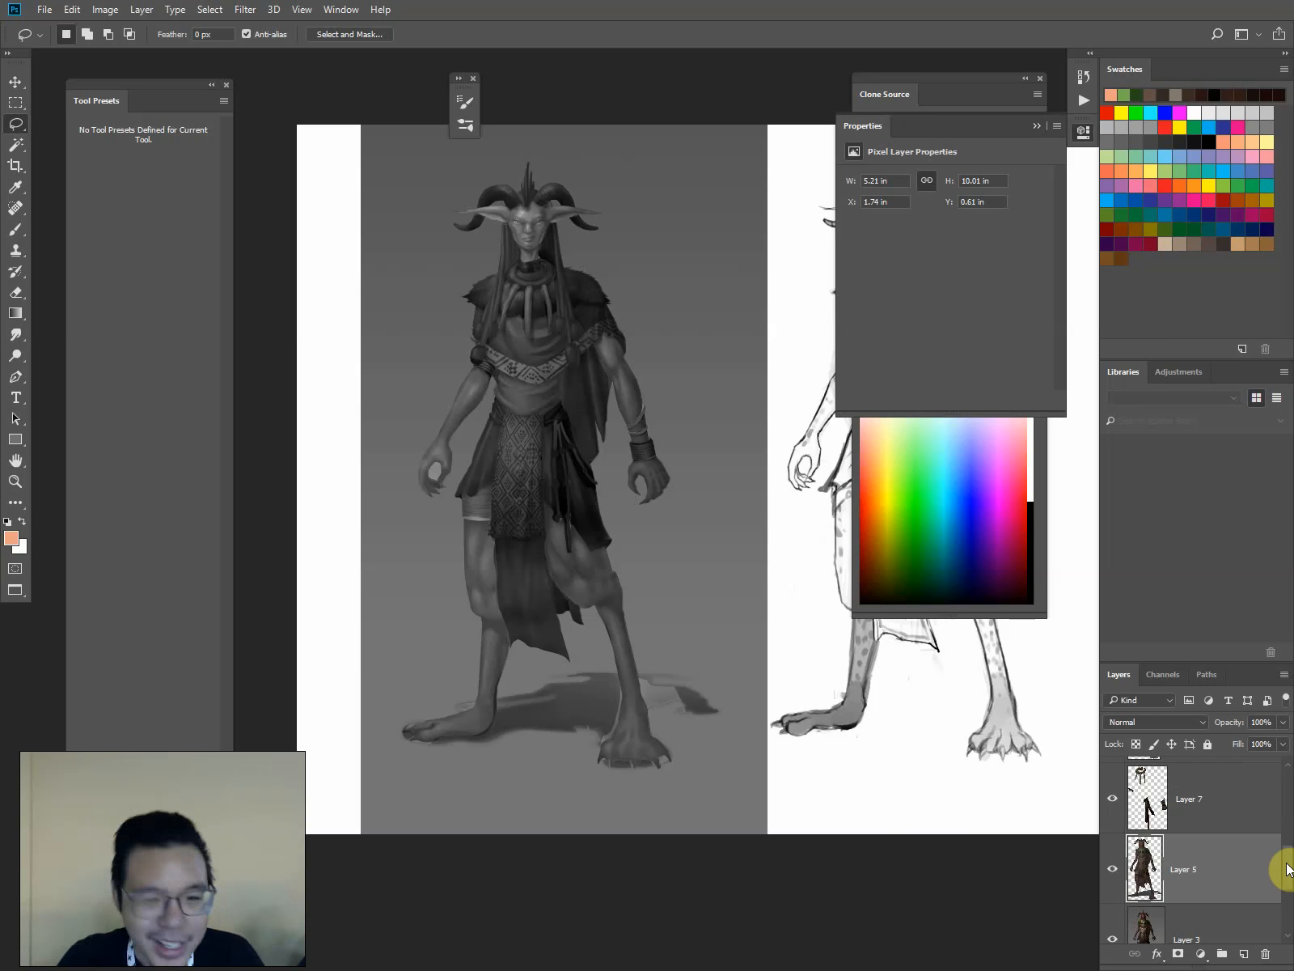
key("ctrl+y")
mouse_move(1288, 864)
left_mouse_down()
mouse_move(1287, 807)
mouse_move(1282, 875)
mouse_move(1286, 839)
left_mouse_up()
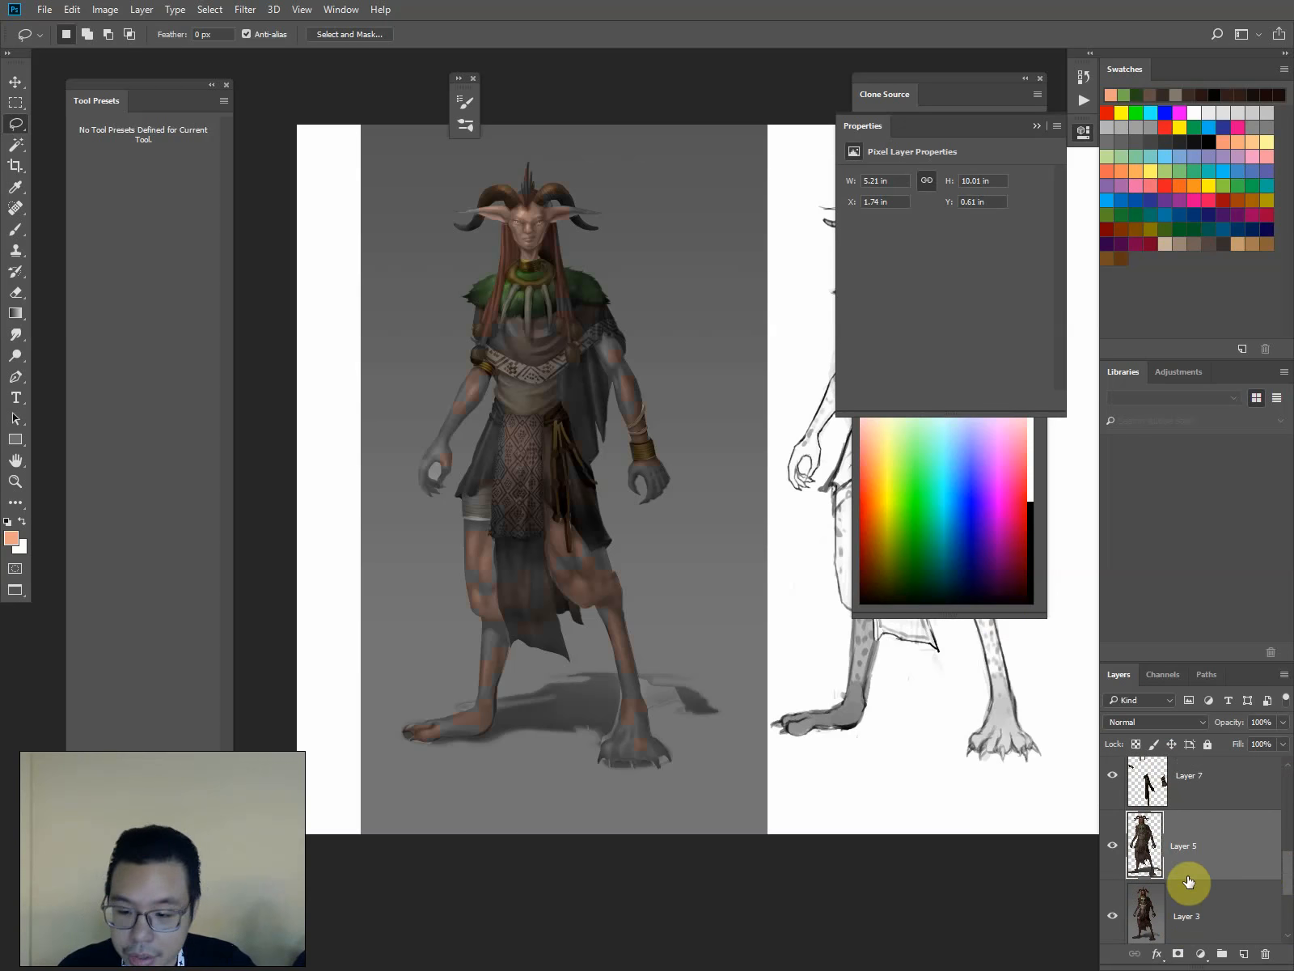
Copy a narrow full-height strip from the right edge of Layer 3's gray backdrop and stretch it across the backdrop to cover the old figure
left_click(1181, 935)
key("m")
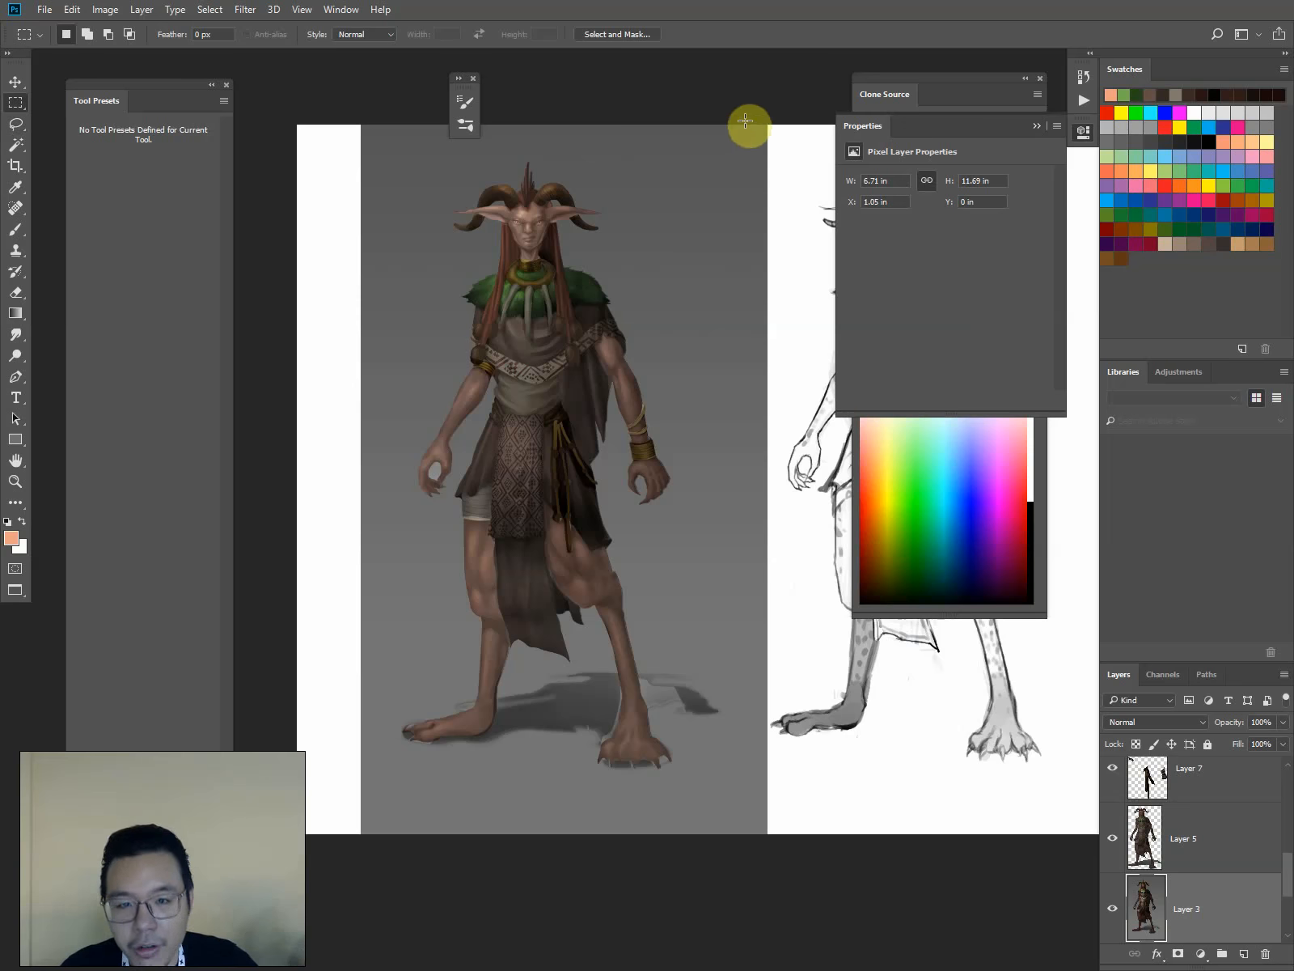
left_click_drag(747, 125, 770, 850)
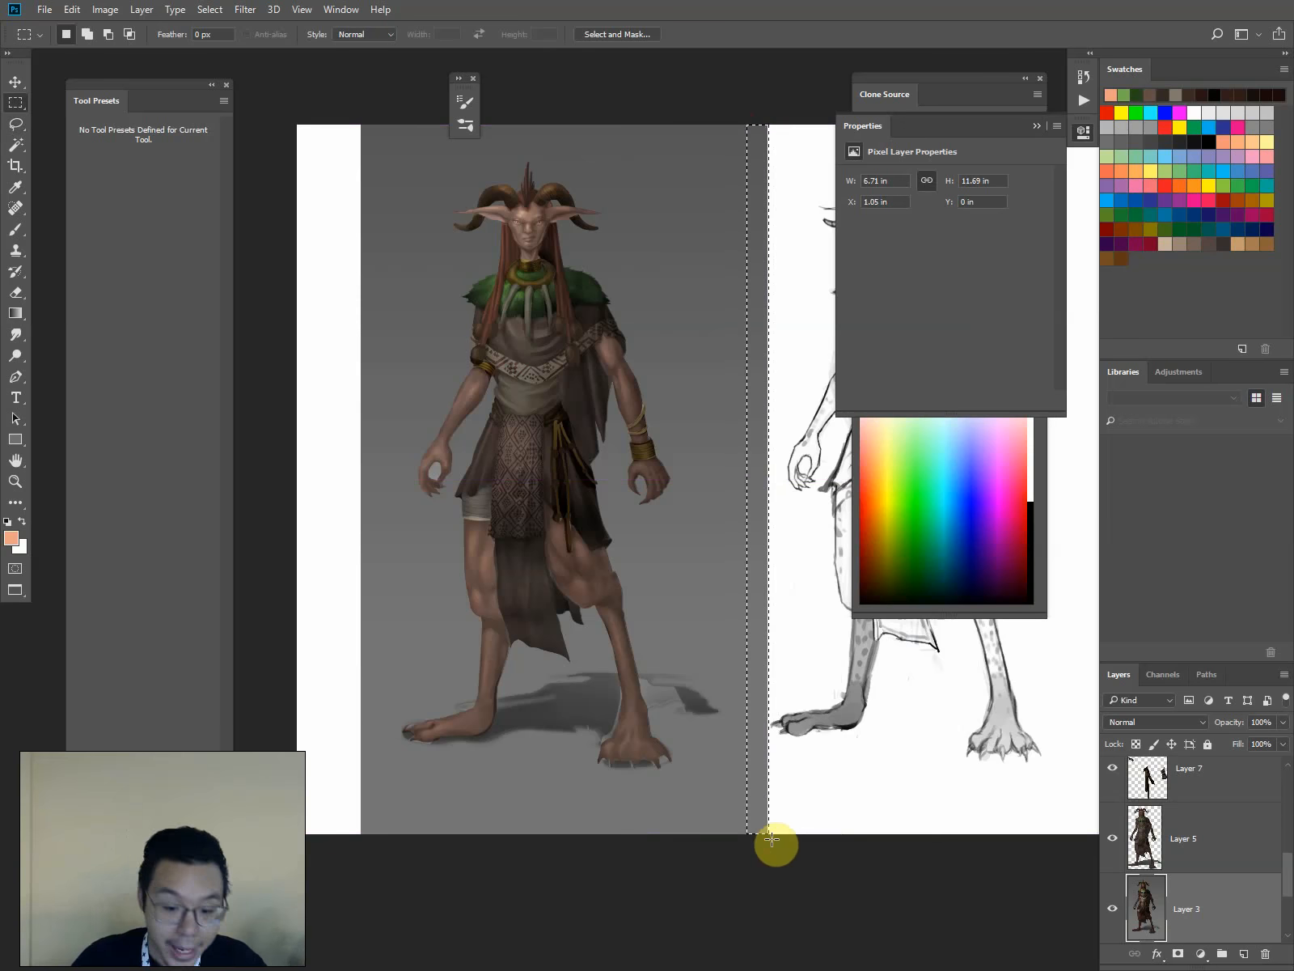
key("ctrl+j")
key("ctrl+t")
left_click_drag(744, 480, 358, 497)
key("Return")
Delete the leftover background pixels over the shadow around the clawed front foot on Layer 6 with the Lasso
left_click(1197, 862)
key("l")
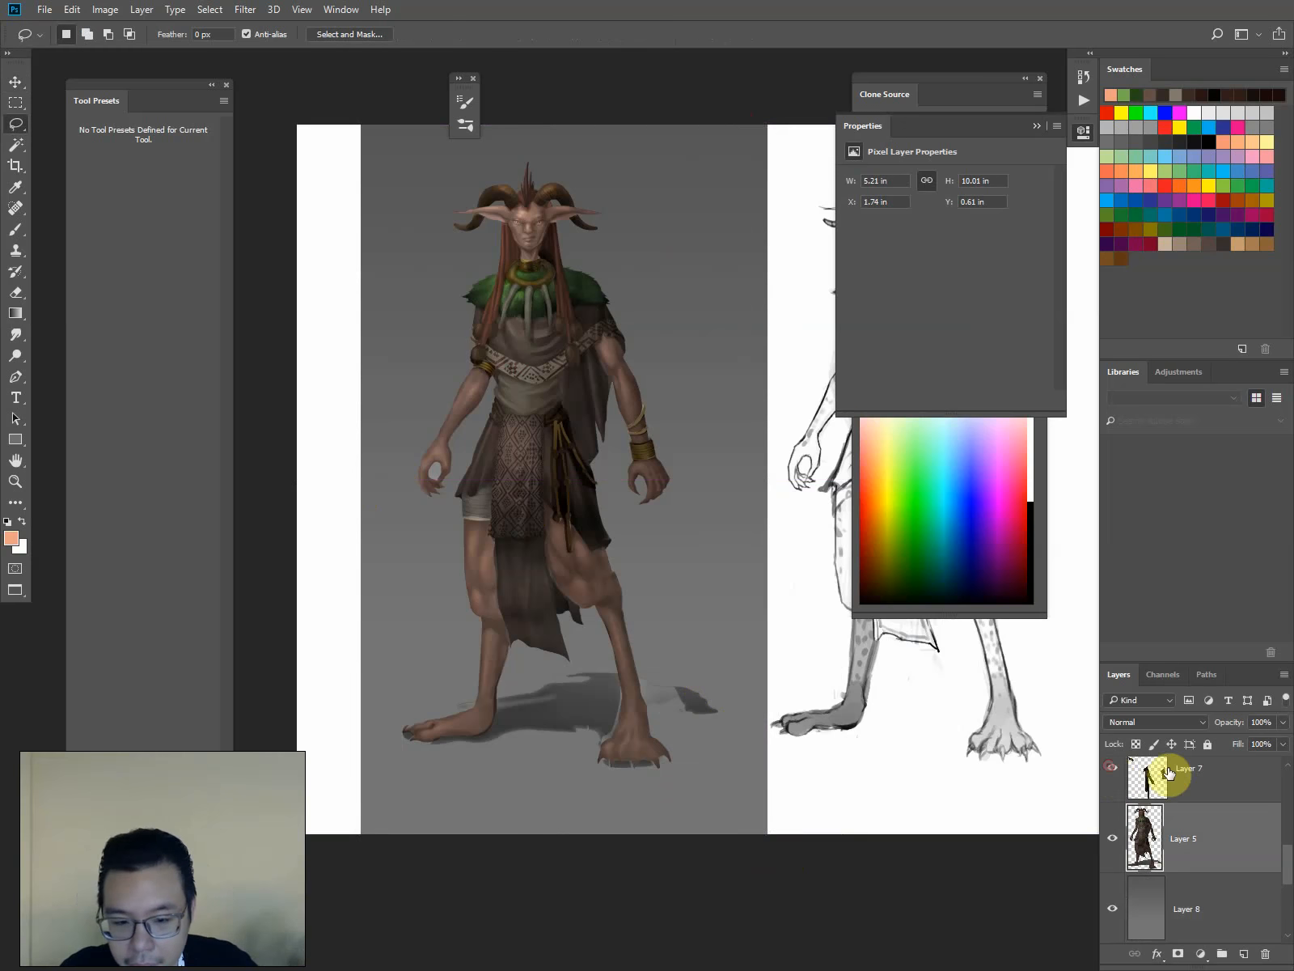
left_click_drag(1288, 868, 1285, 840)
left_click(1156, 824)
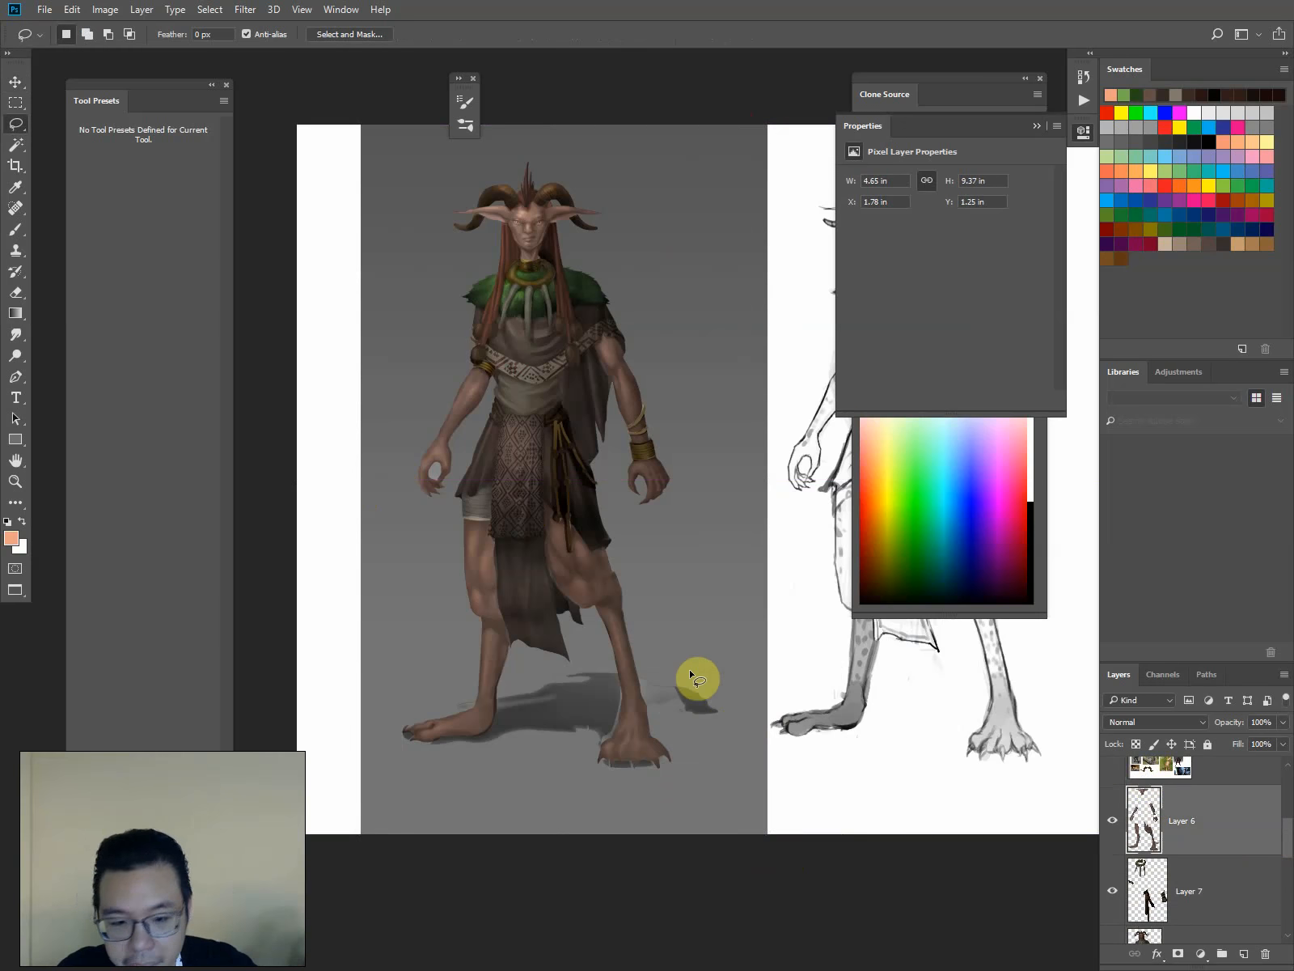
mouse_move(641, 668)
left_mouse_down()
mouse_move(647, 712)
mouse_move(681, 752)
left_mouse_up()
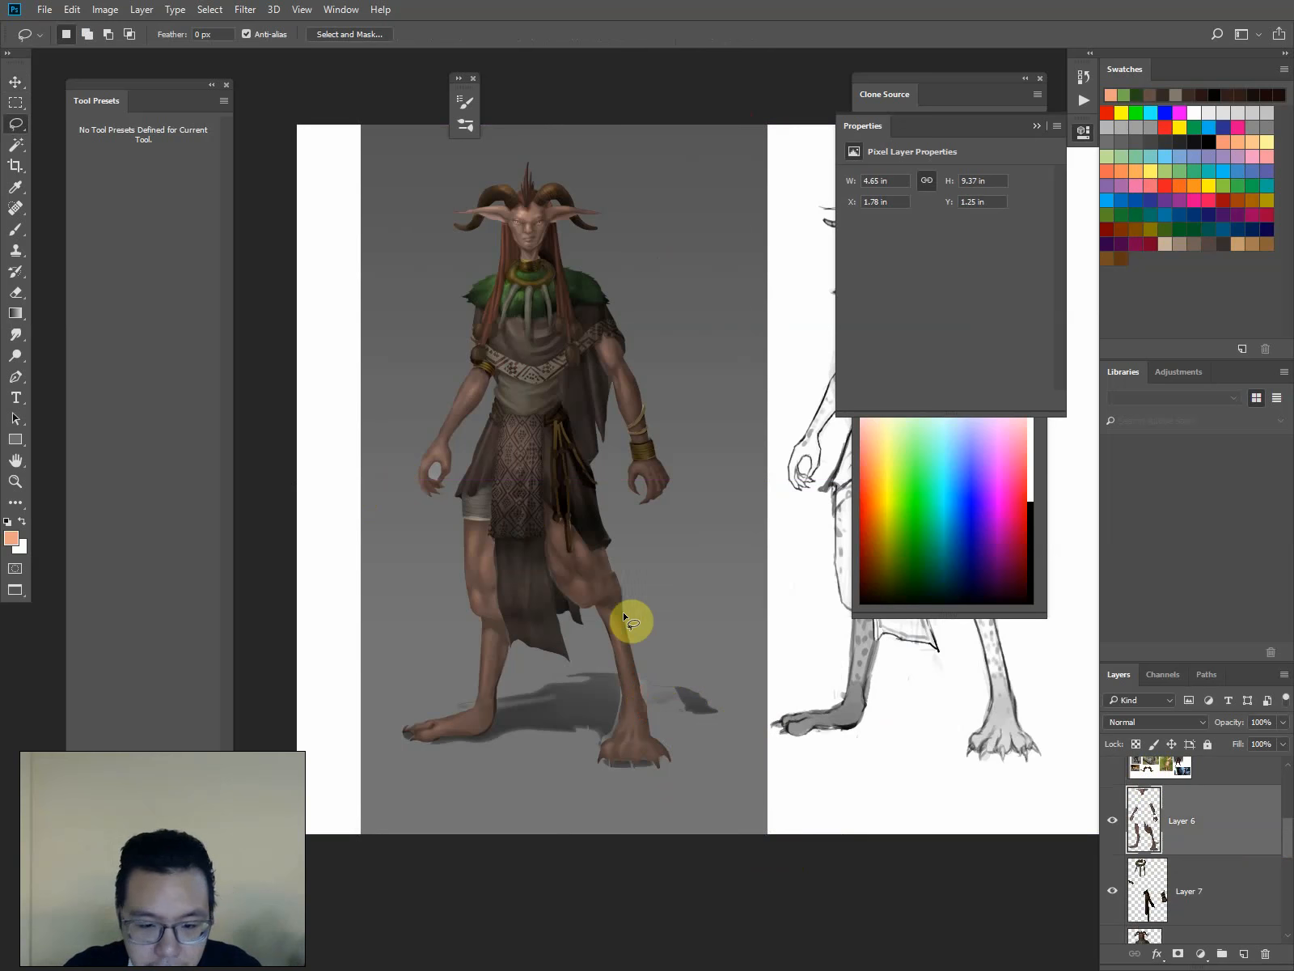
key("Delete")
mouse_move(608, 612)
left_mouse_down()
mouse_move(614, 724)
mouse_move(621, 700)
mouse_move(604, 688)
mouse_move(619, 683)
mouse_move(598, 730)
left_mouse_up()
left_click(573, 648)
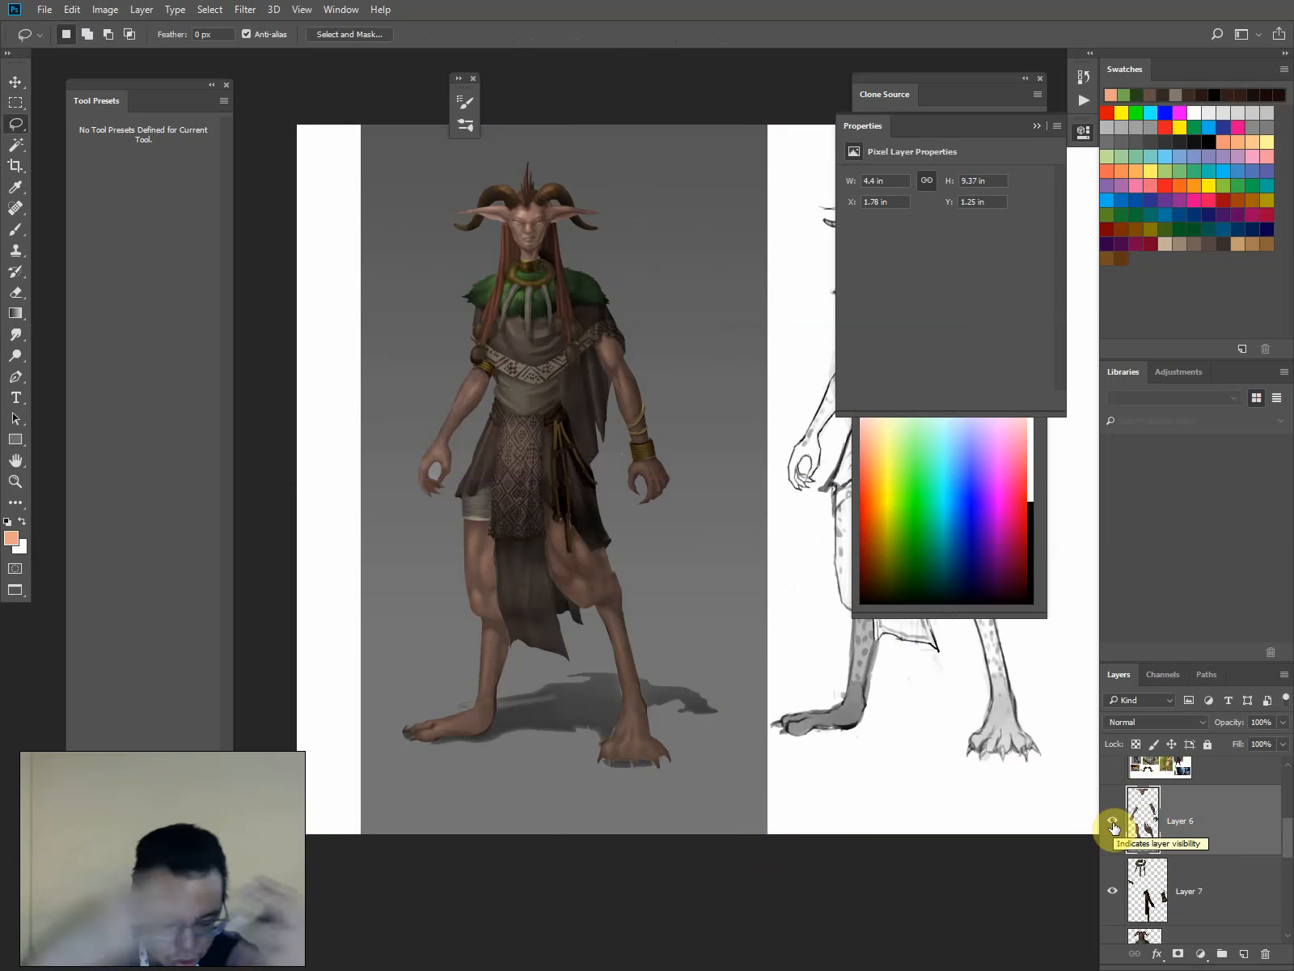
Remove the light background patch inside the curled fingers with the Magic Wand, clearing it from Layer 5, and deselect
left_click_drag(485, 454, 554, 440)
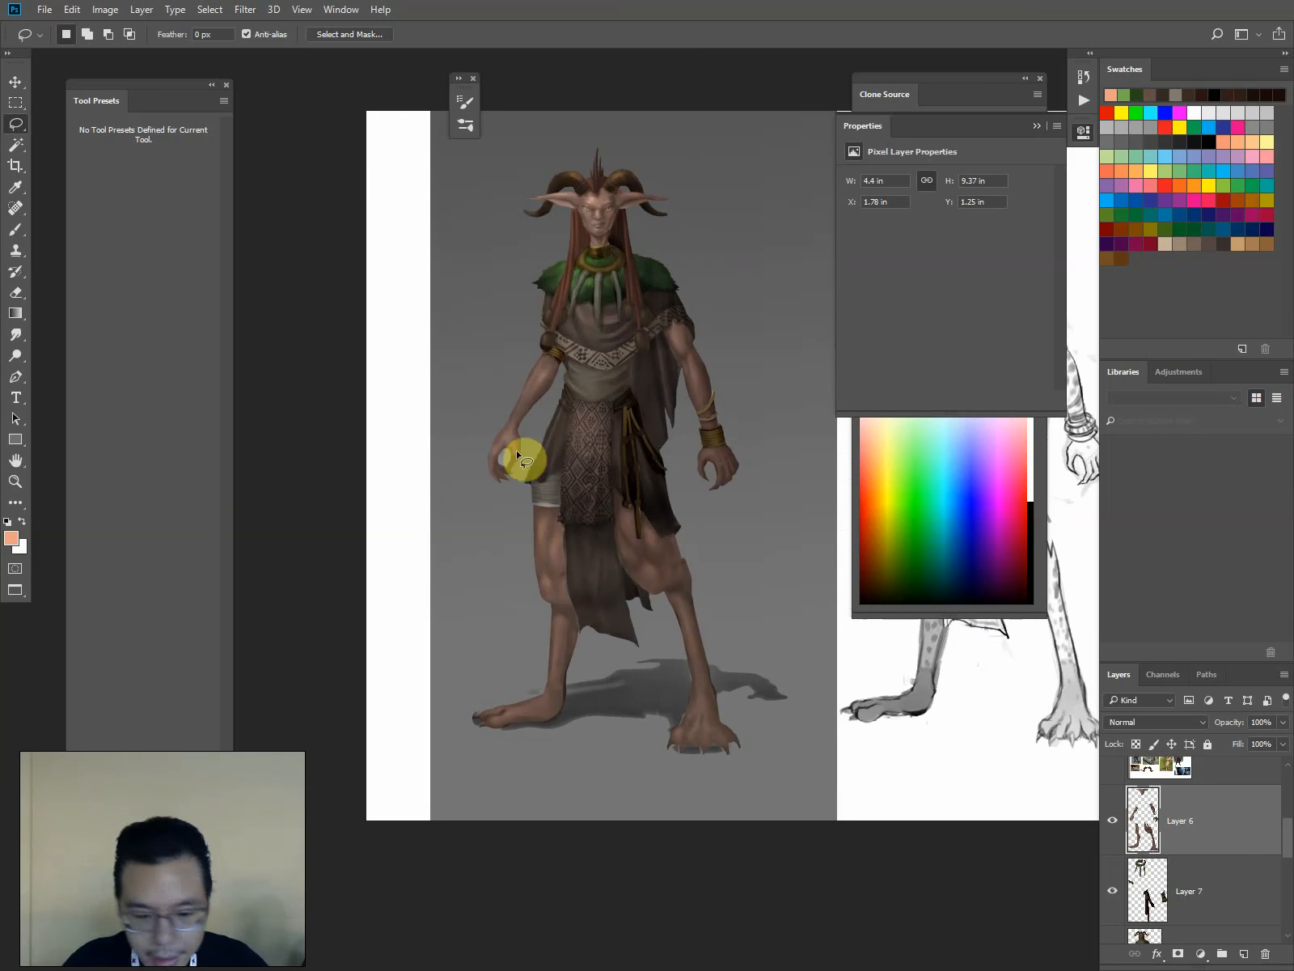
key("w")
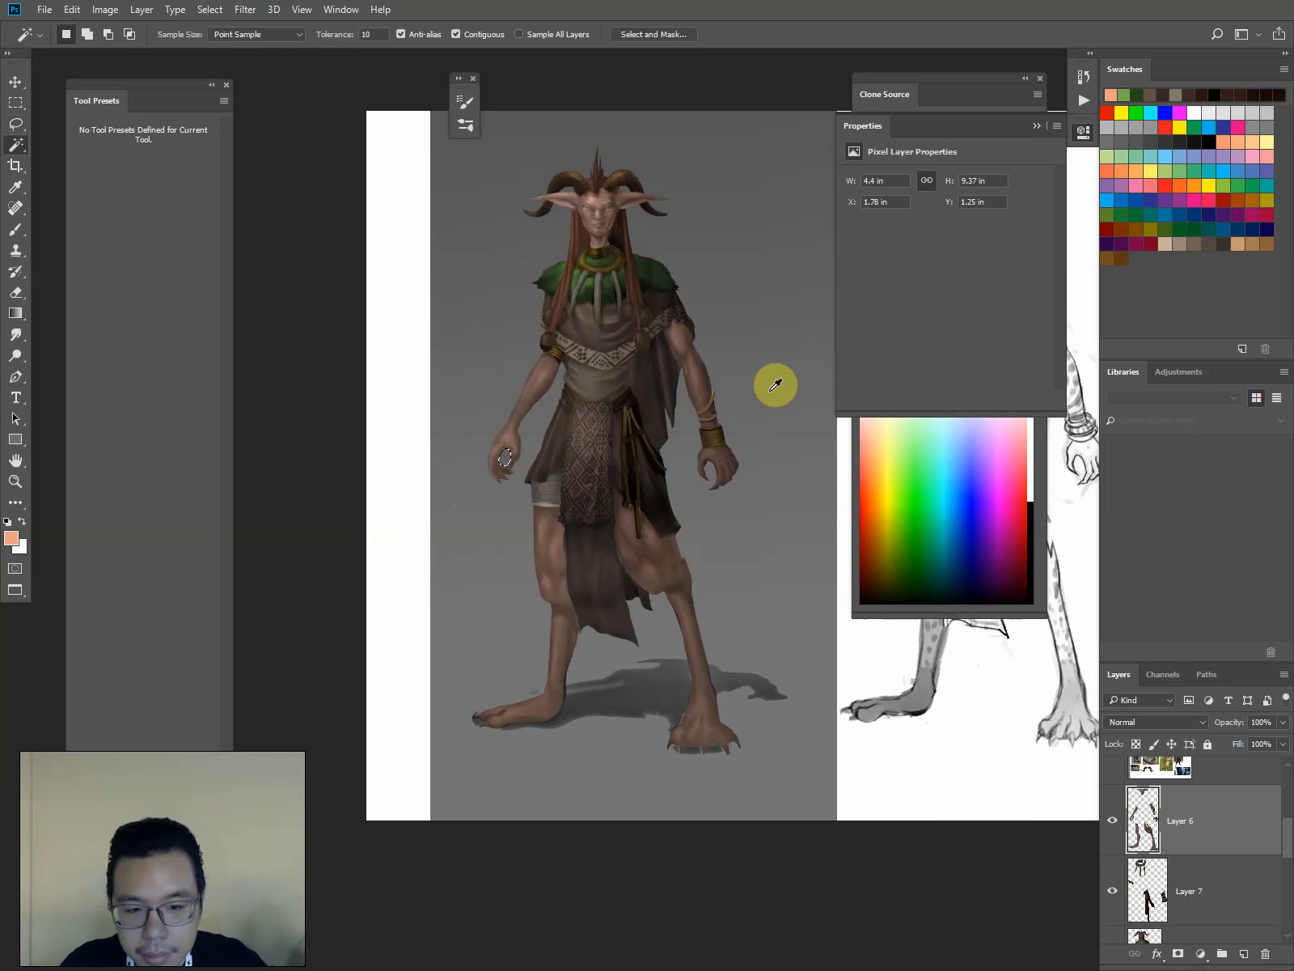
left_click(1185, 934)
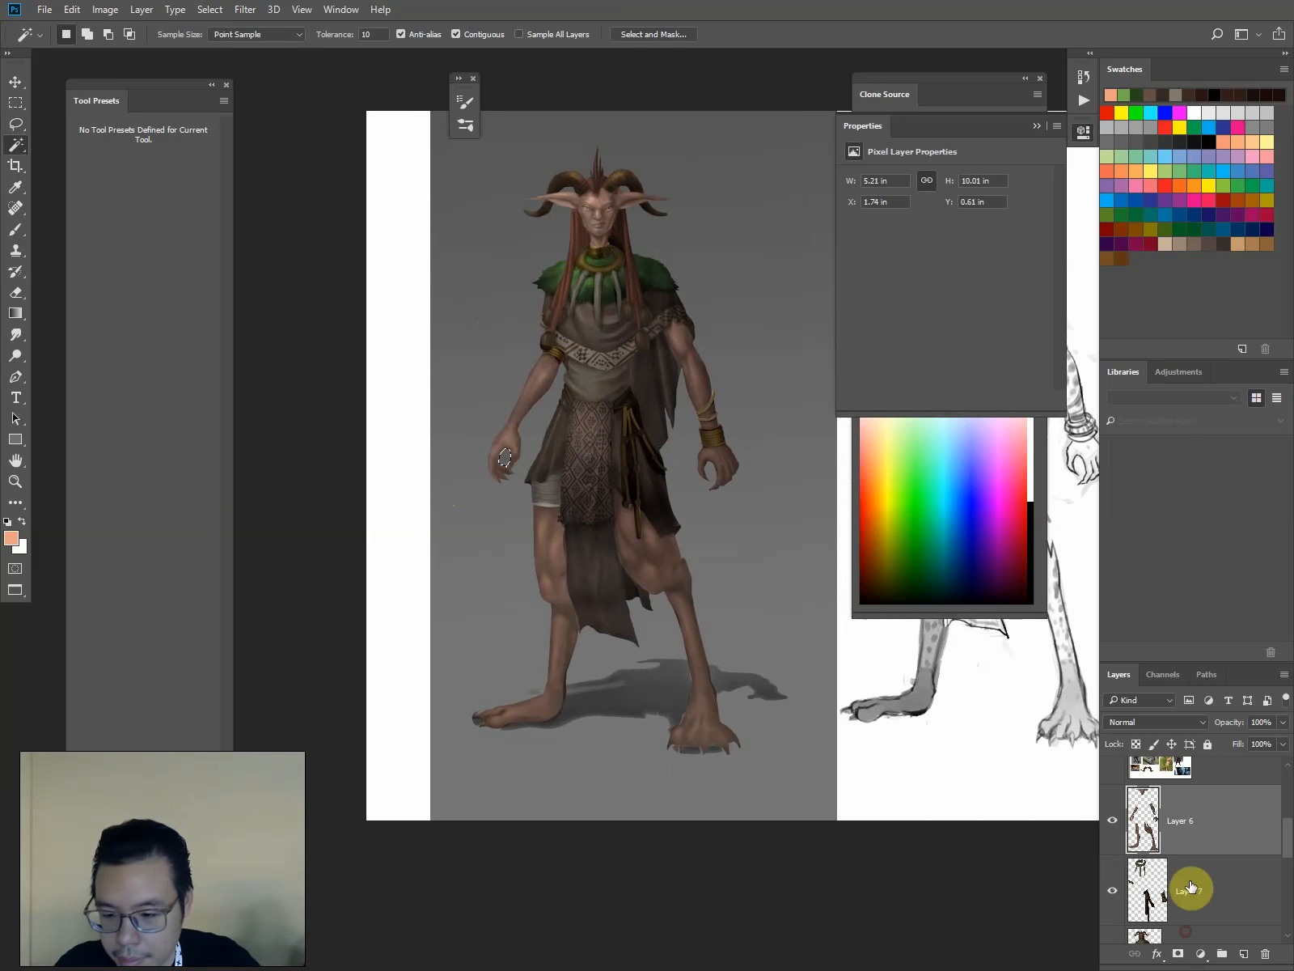
key("ctrl+d")
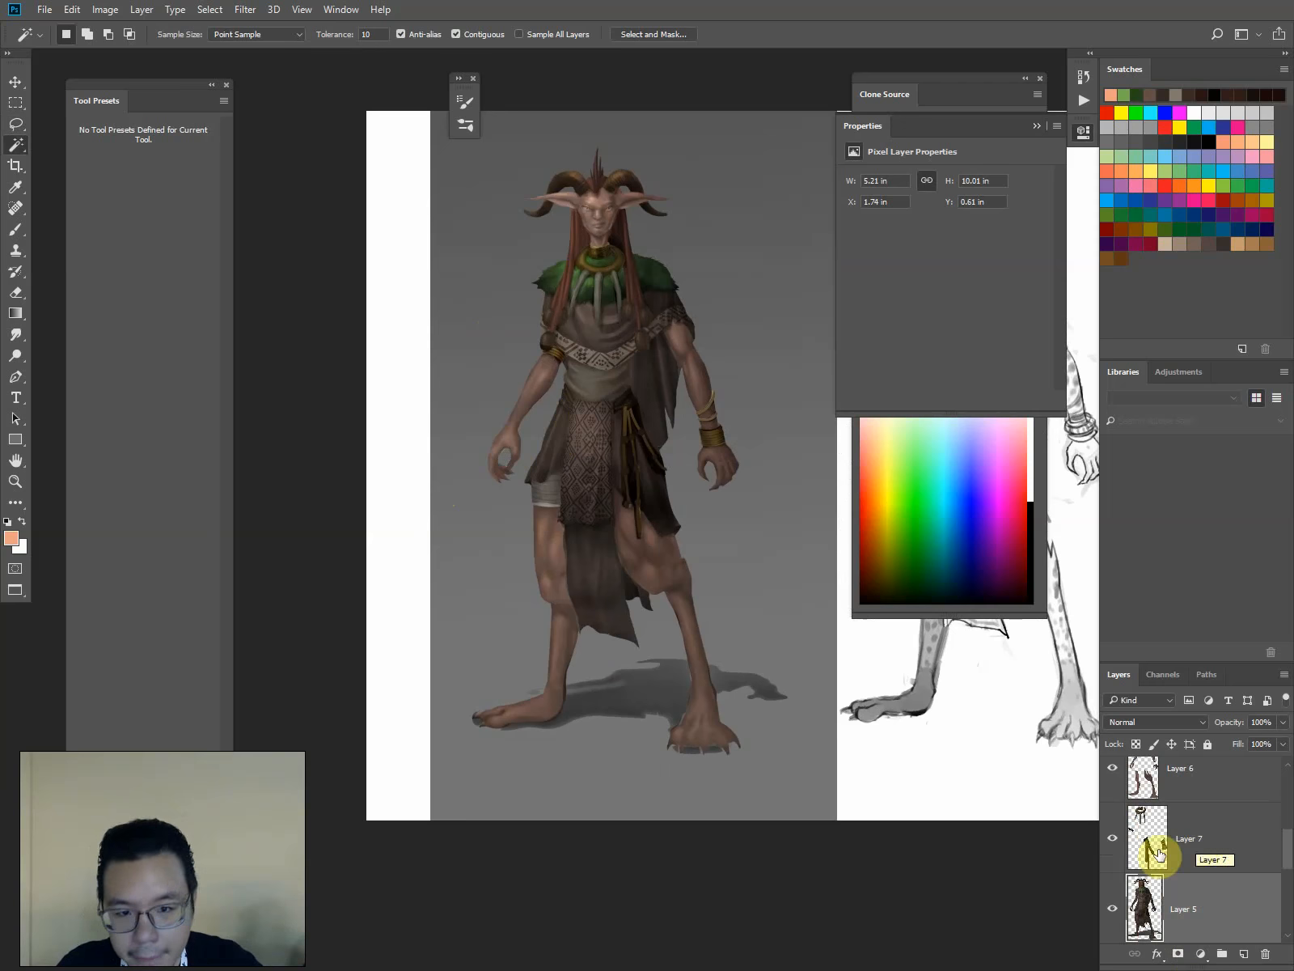
left_click(1179, 898)
left_click(1164, 832)
left_click(1170, 783)
Apply a Shadows/Highlights adjustment to Layer 5 with Shadows at 17% and Highlights at 100%
key("ctrl+plus")
key("ctrl+plus")
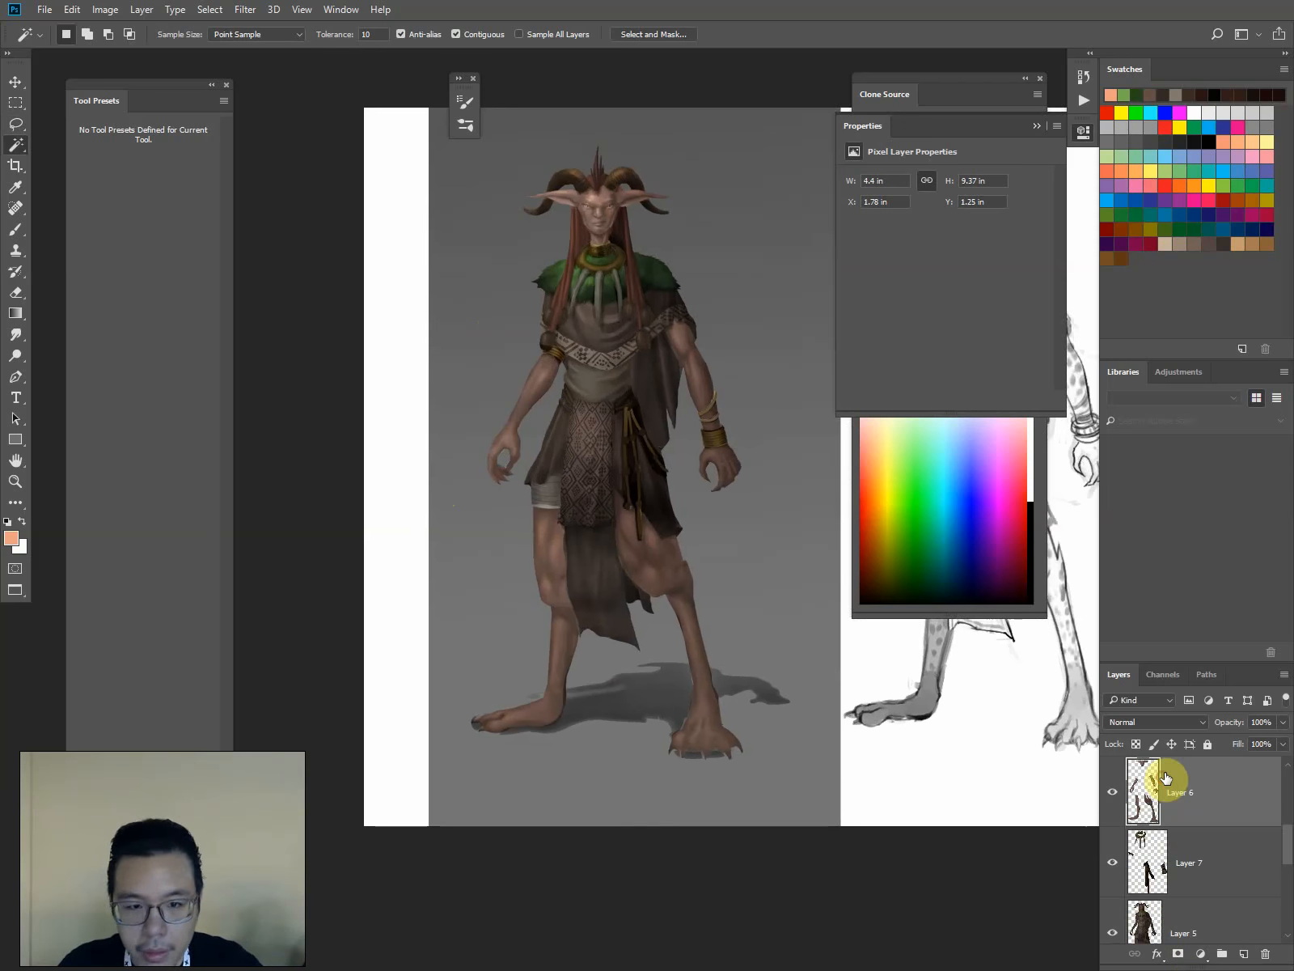
left_click_drag(543, 274, 599, 749)
left_click_drag(540, 303, 539, 345)
left_click(1184, 933)
left_click(105, 10)
left_click(283, 354)
left_click_drag(207, 282, 315, 281)
mouse_move(245, 234)
left_mouse_down()
mouse_move(266, 235)
mouse_move(225, 235)
left_mouse_up()
key("ctrl+minus")
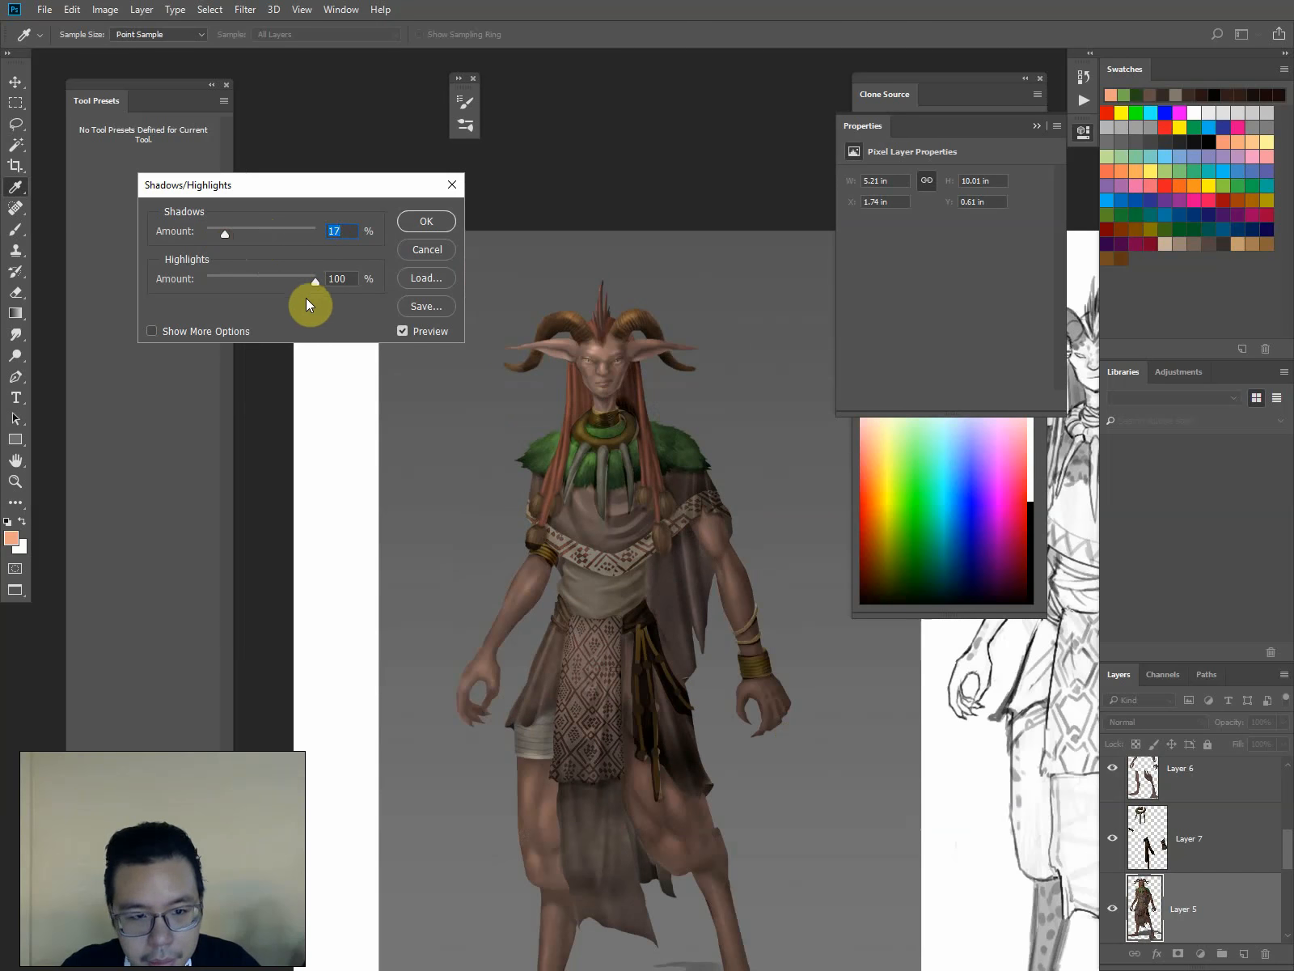
key("Return")
key("w")
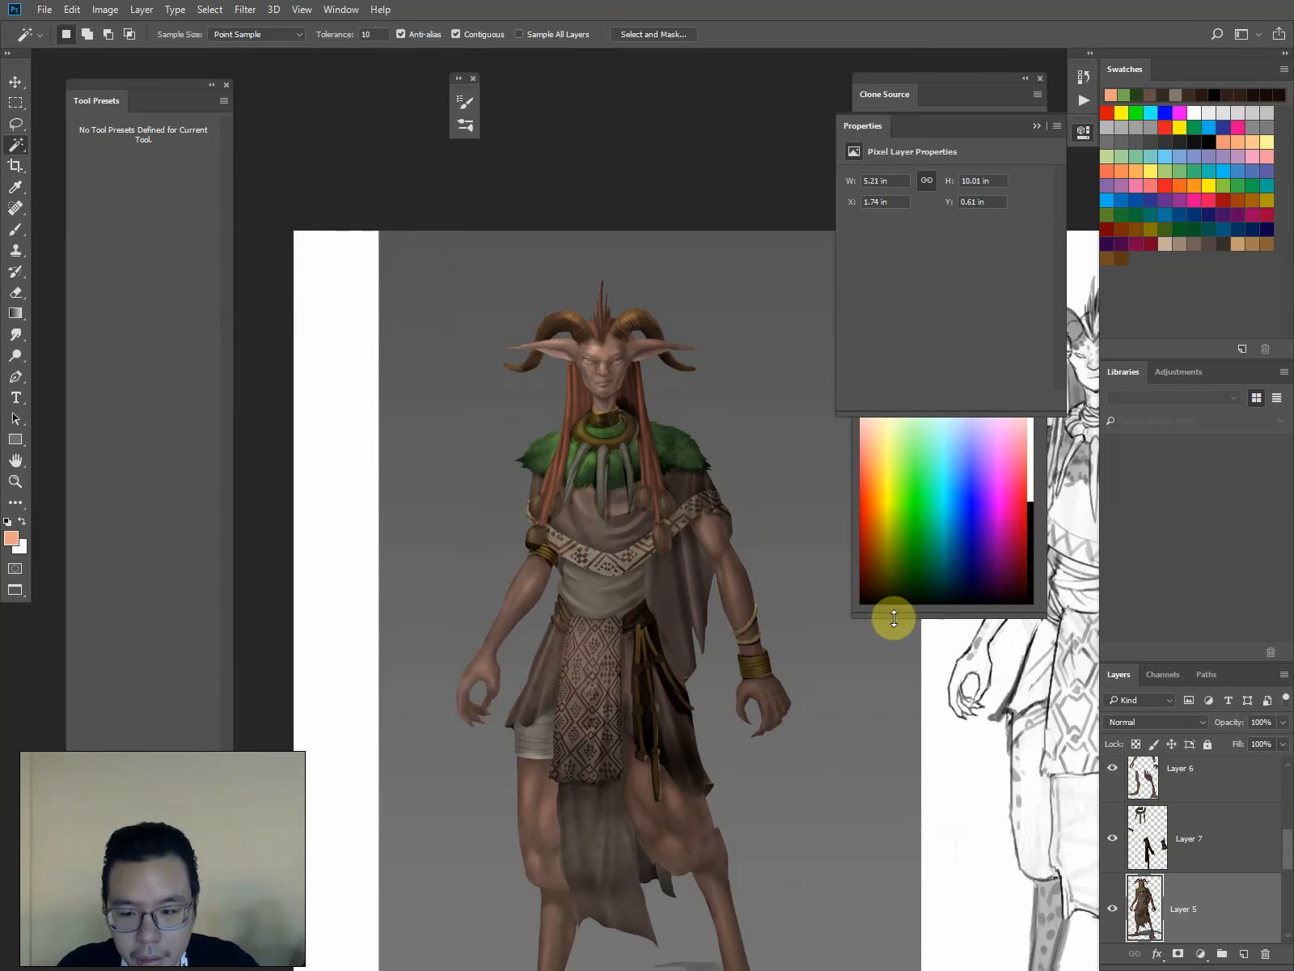
Flatten Layer 5's contrast with Levels, raising the output black level to 21 and lowering the output white level
key("ctrl+l")
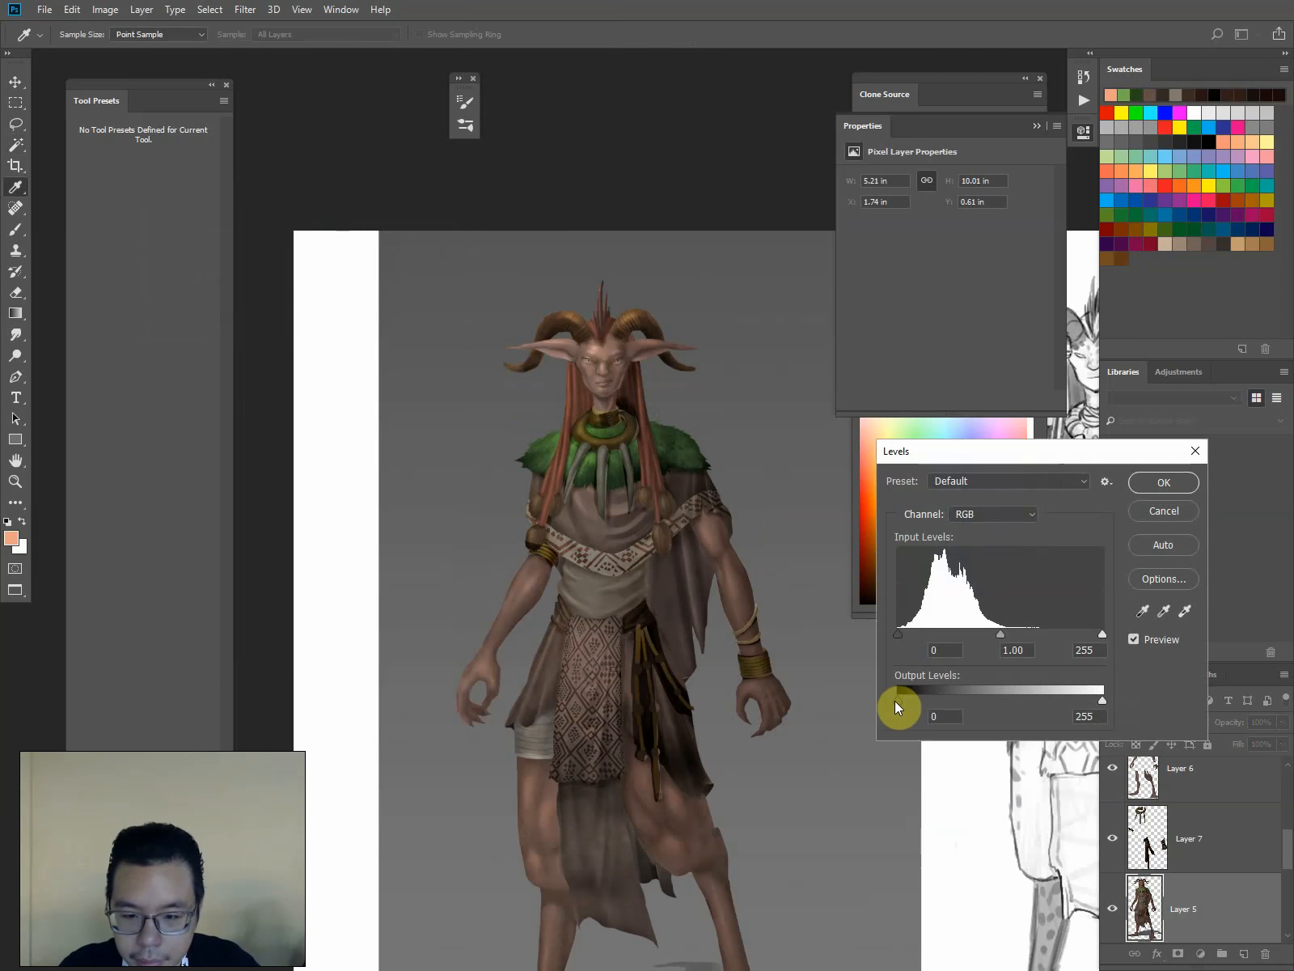
left_click_drag(895, 700, 914, 701)
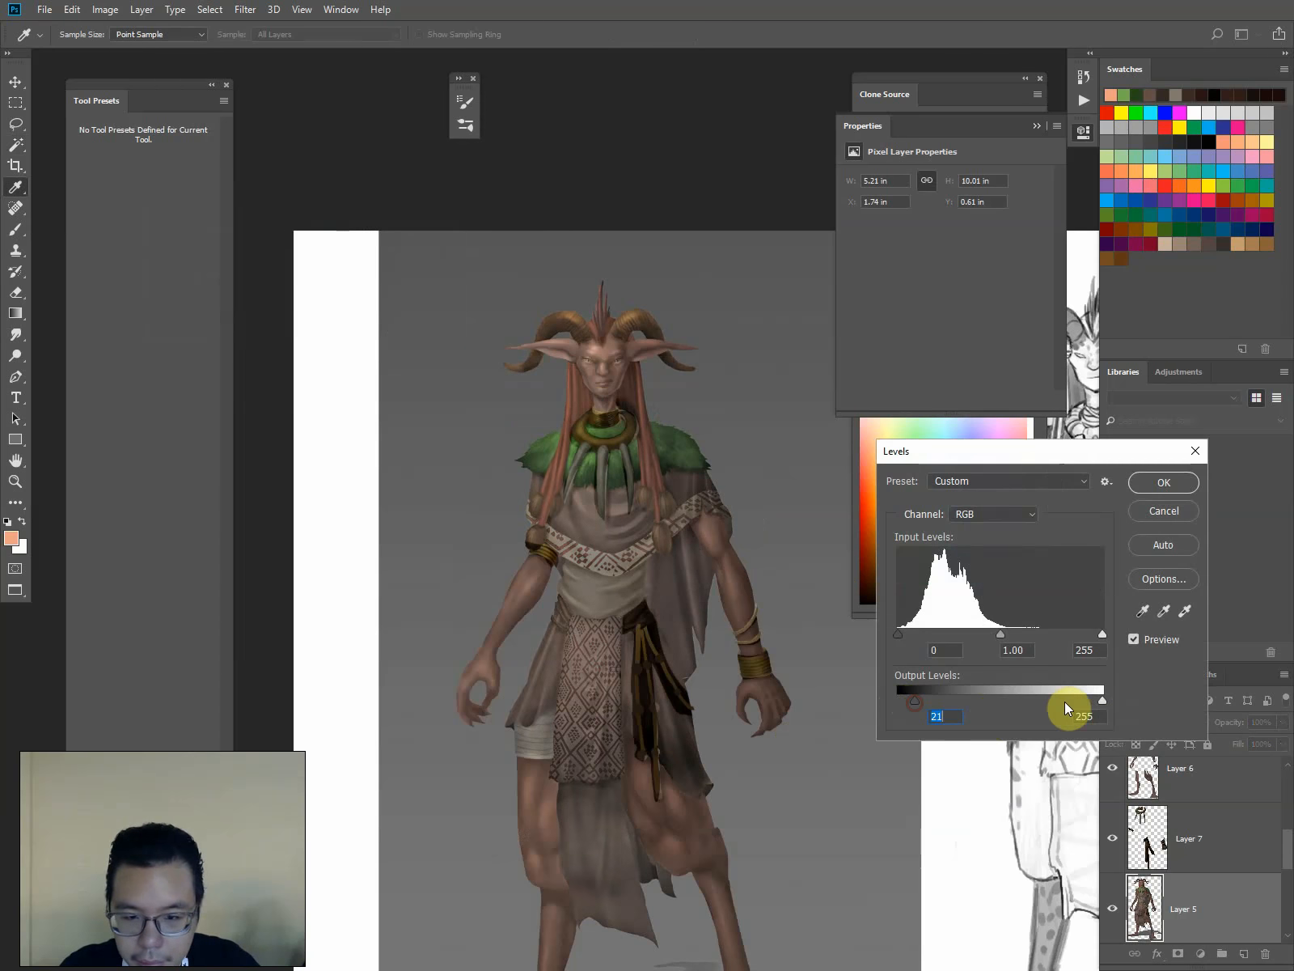
left_click_drag(1102, 700, 1068, 701)
key("Return")
key("ctrl+minus")
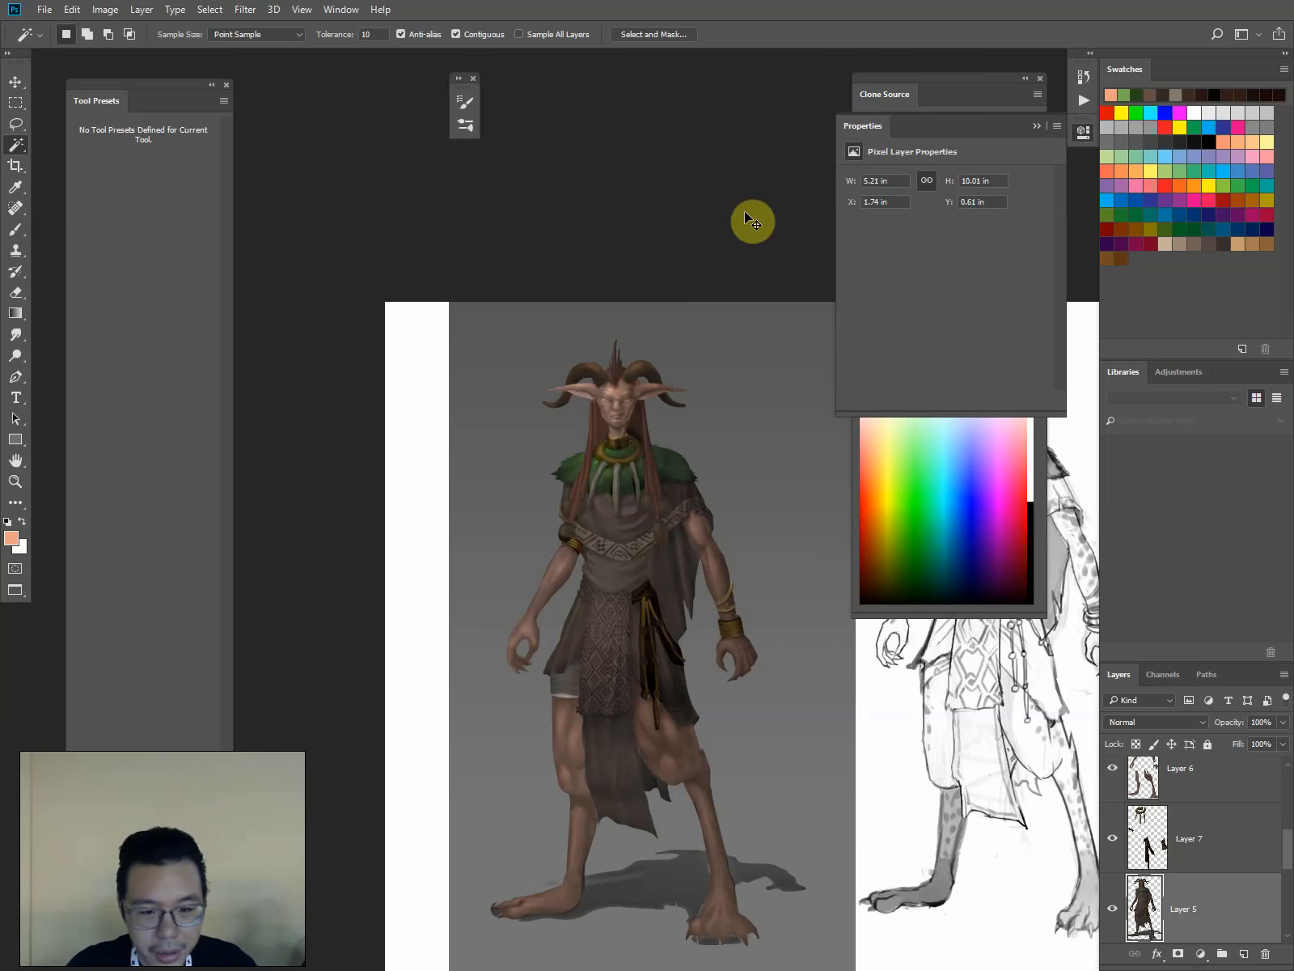
On Layer 6, lasso the skin on the upper thighs below the garment hem and on both shins
key("ctrl+plus")
key("l")
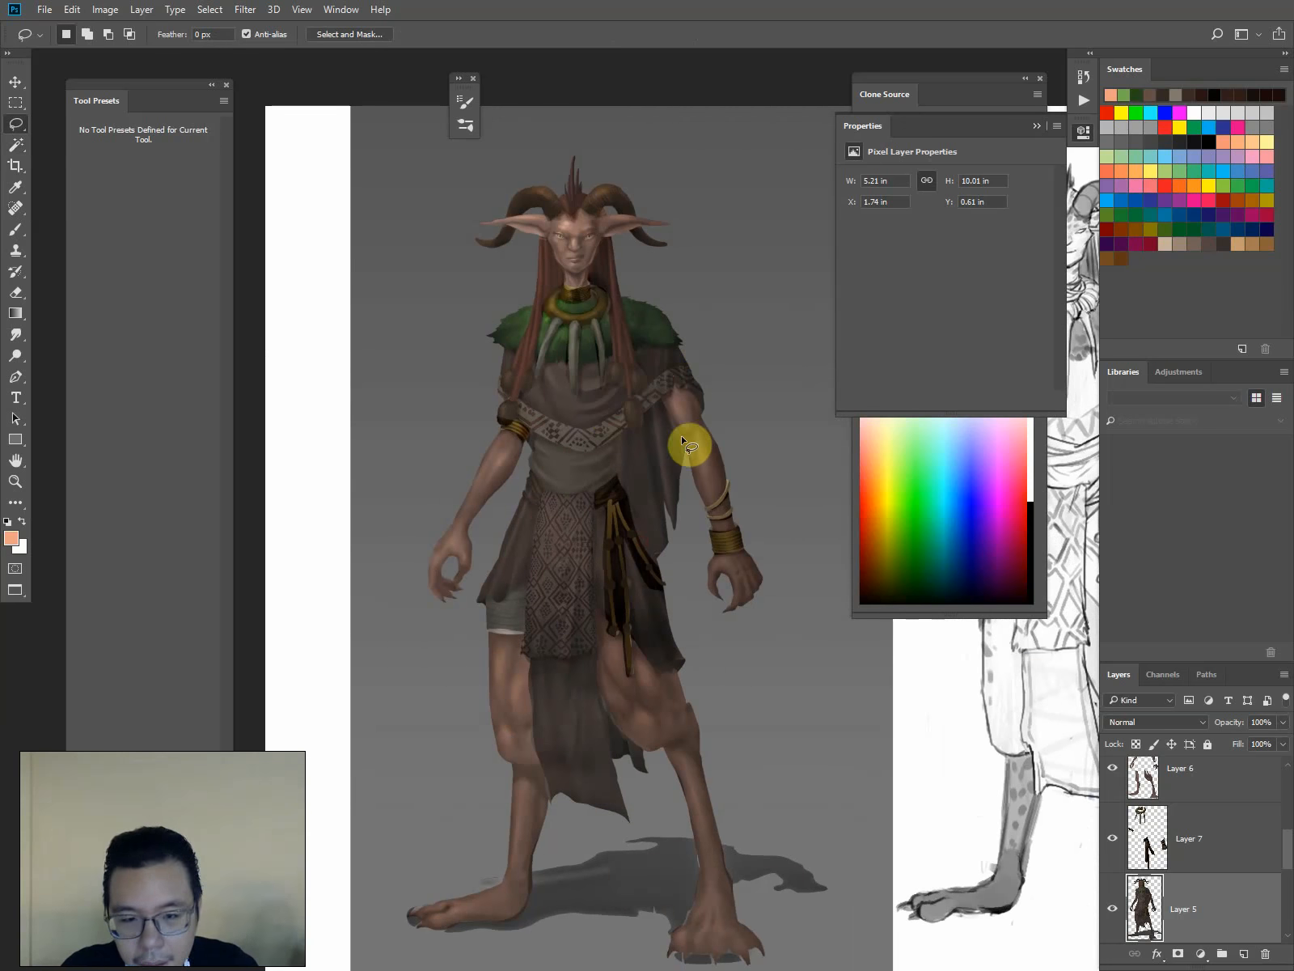
mouse_move(682, 392)
left_mouse_down()
mouse_move(664, 399)
mouse_move(701, 413)
left_mouse_up()
left_click(682, 453, "ctrl")
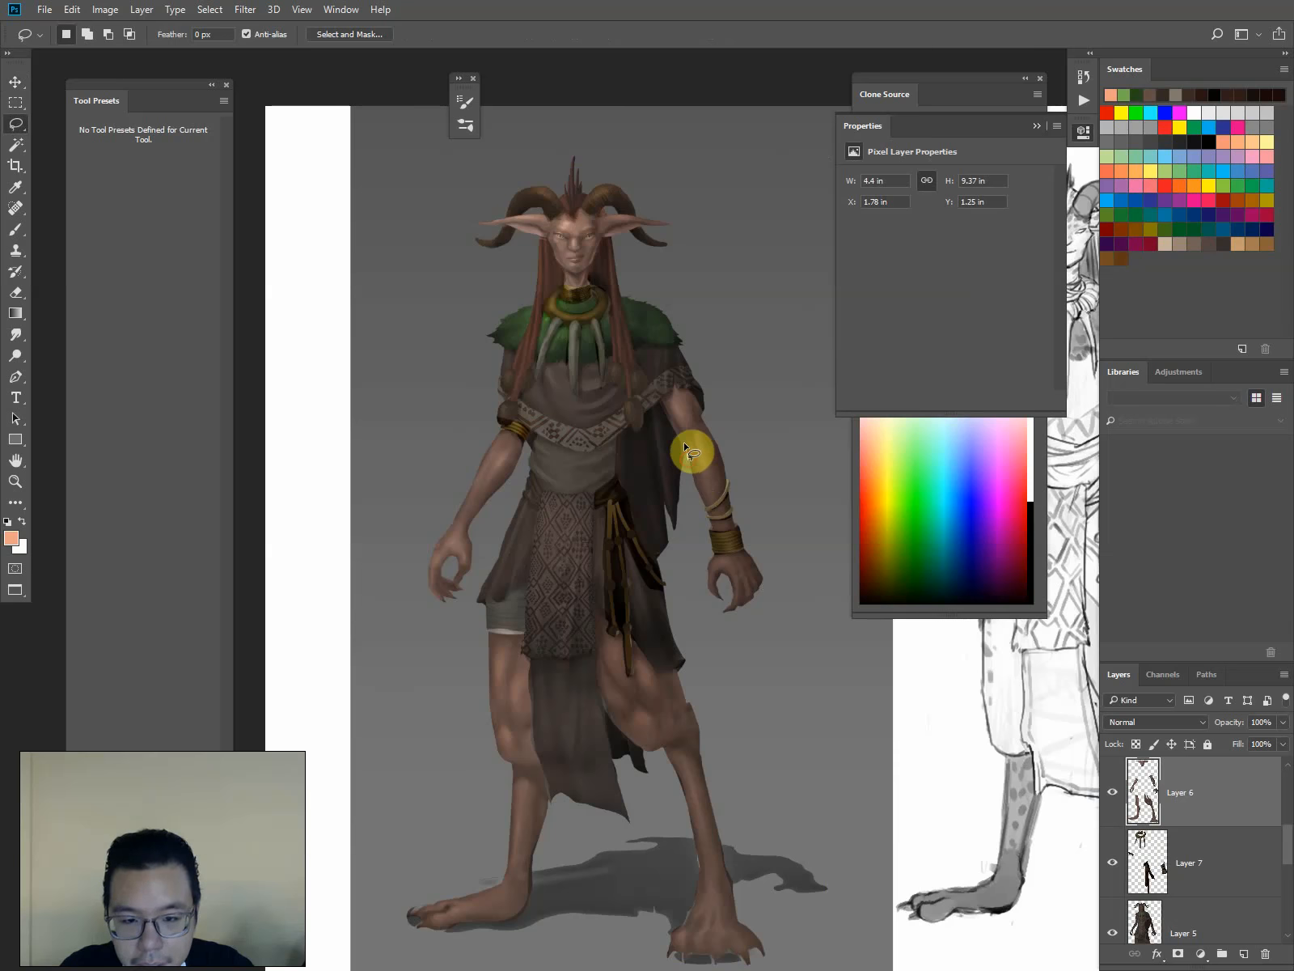
left_click(663, 411, "ctrl")
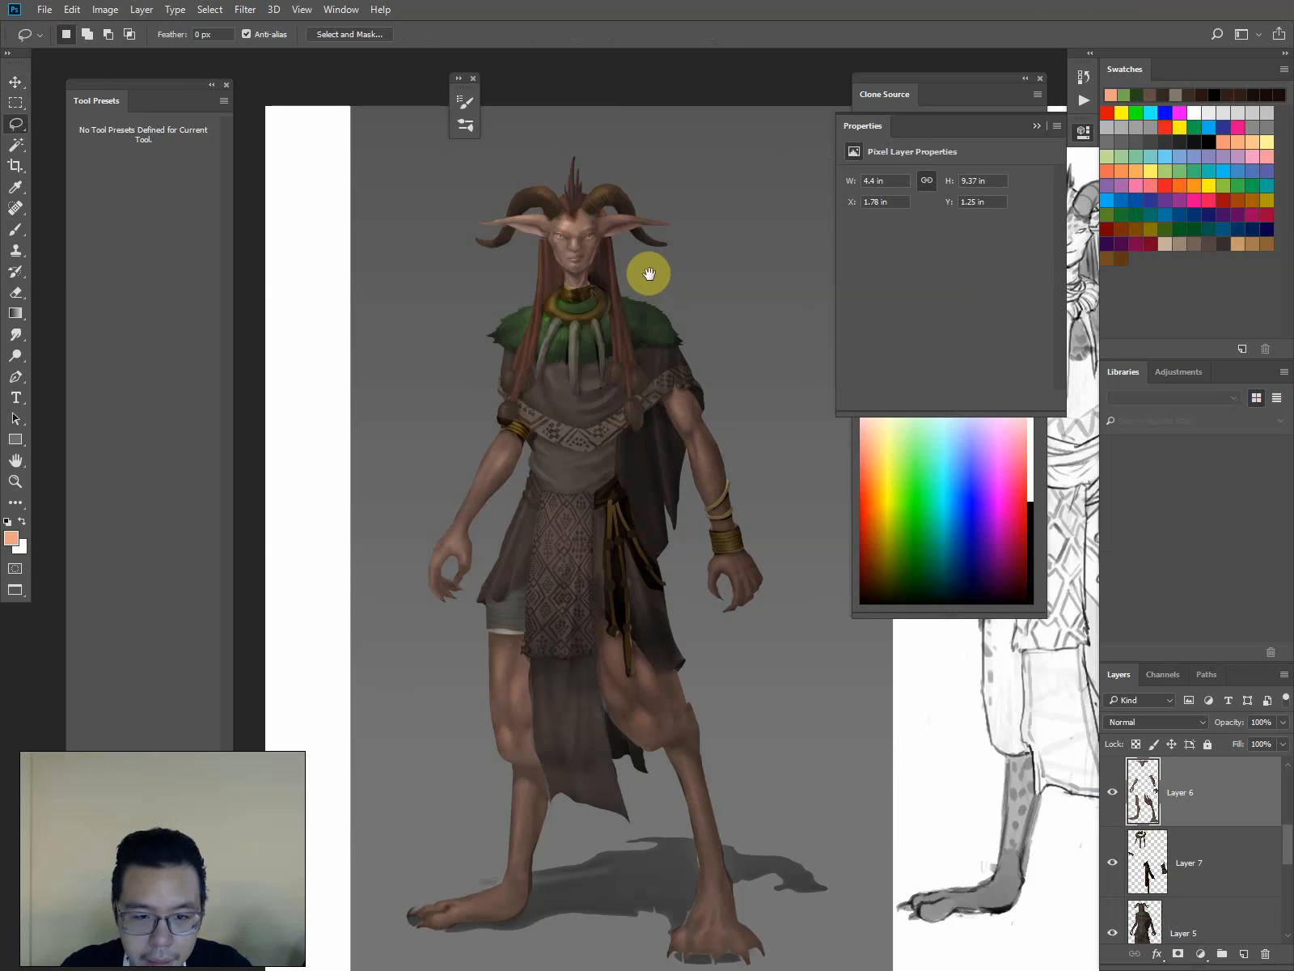
left_click_drag(514, 448, 570, 395)
key("ctrl")
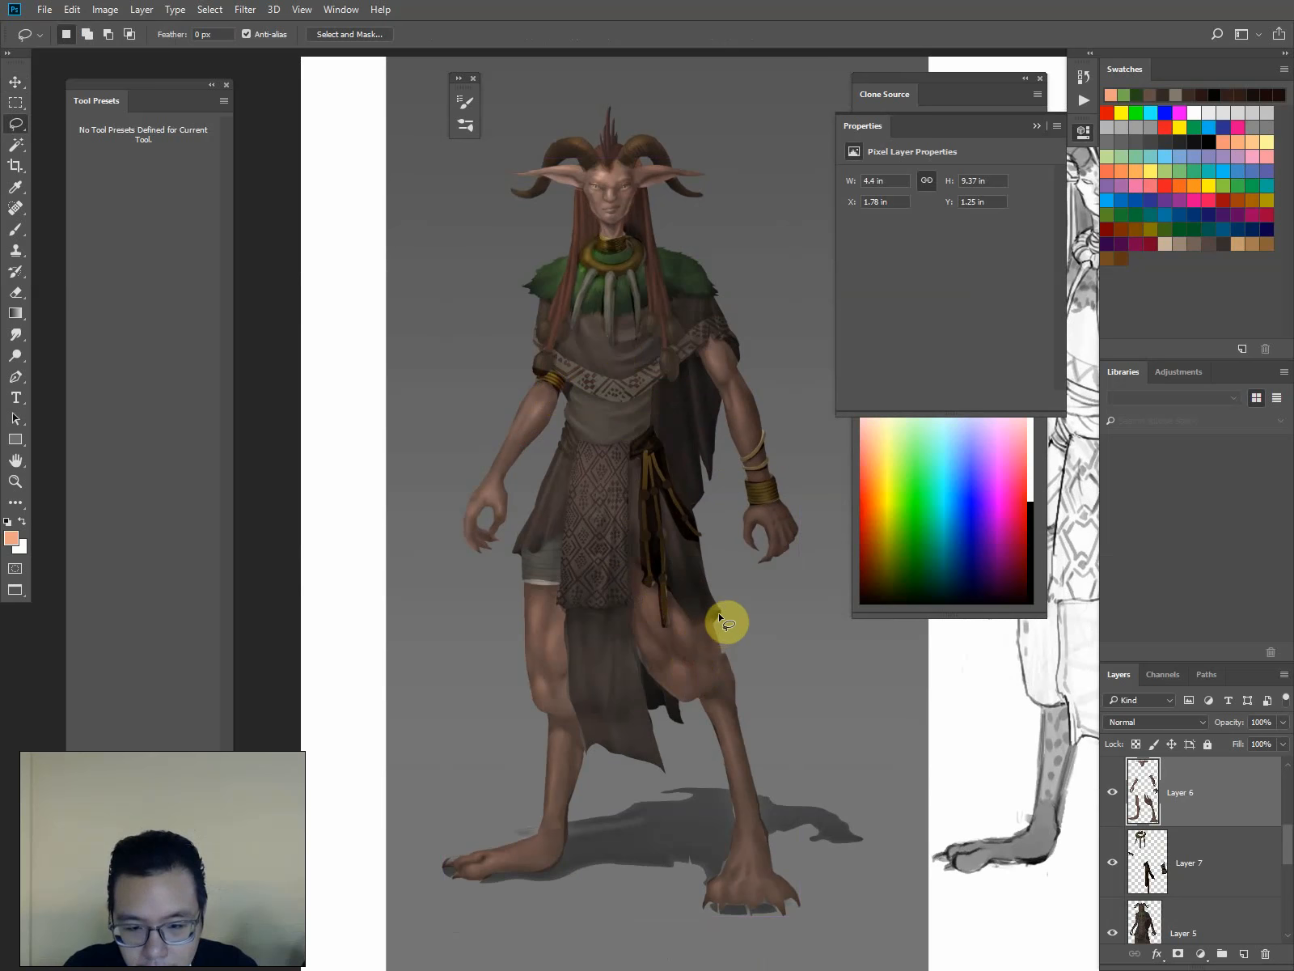
mouse_move(720, 612)
left_mouse_down()
mouse_move(702, 625)
mouse_move(676, 598)
mouse_move(665, 621)
mouse_move(633, 566)
mouse_move(650, 647)
mouse_move(649, 633)
mouse_move(674, 645)
mouse_move(718, 615)
left_mouse_up()
left_click_drag(682, 700, 728, 776)
left_click_drag(520, 593, 520, 580)
mouse_move(531, 698)
left_mouse_down()
mouse_move(580, 702)
mouse_move(583, 791)
mouse_move(530, 728)
mouse_move(531, 701)
left_mouse_up()
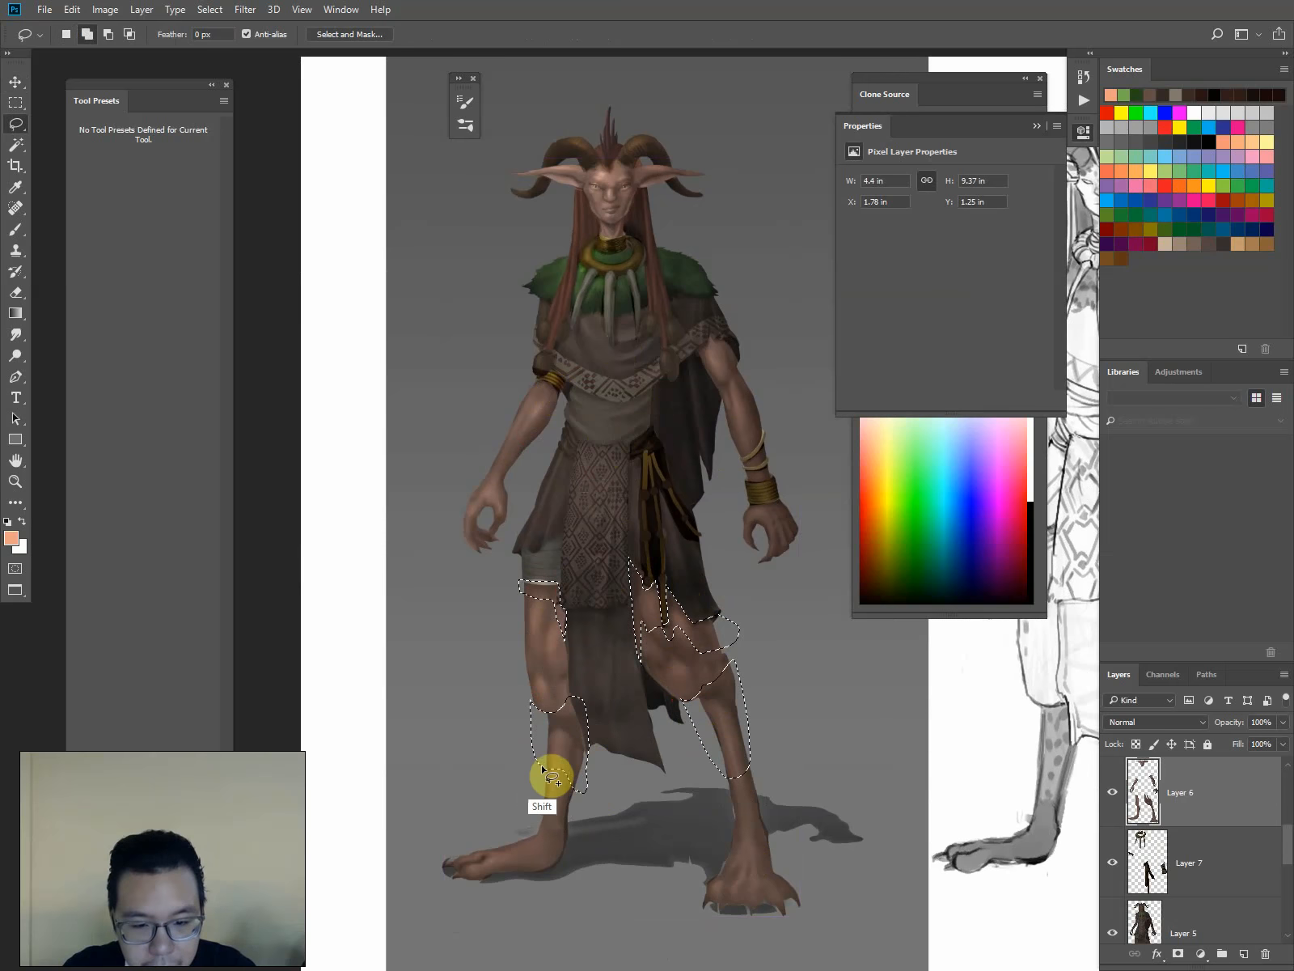
mouse_move(542, 765)
left_mouse_down()
mouse_move(567, 806)
mouse_move(566, 753)
left_mouse_up()
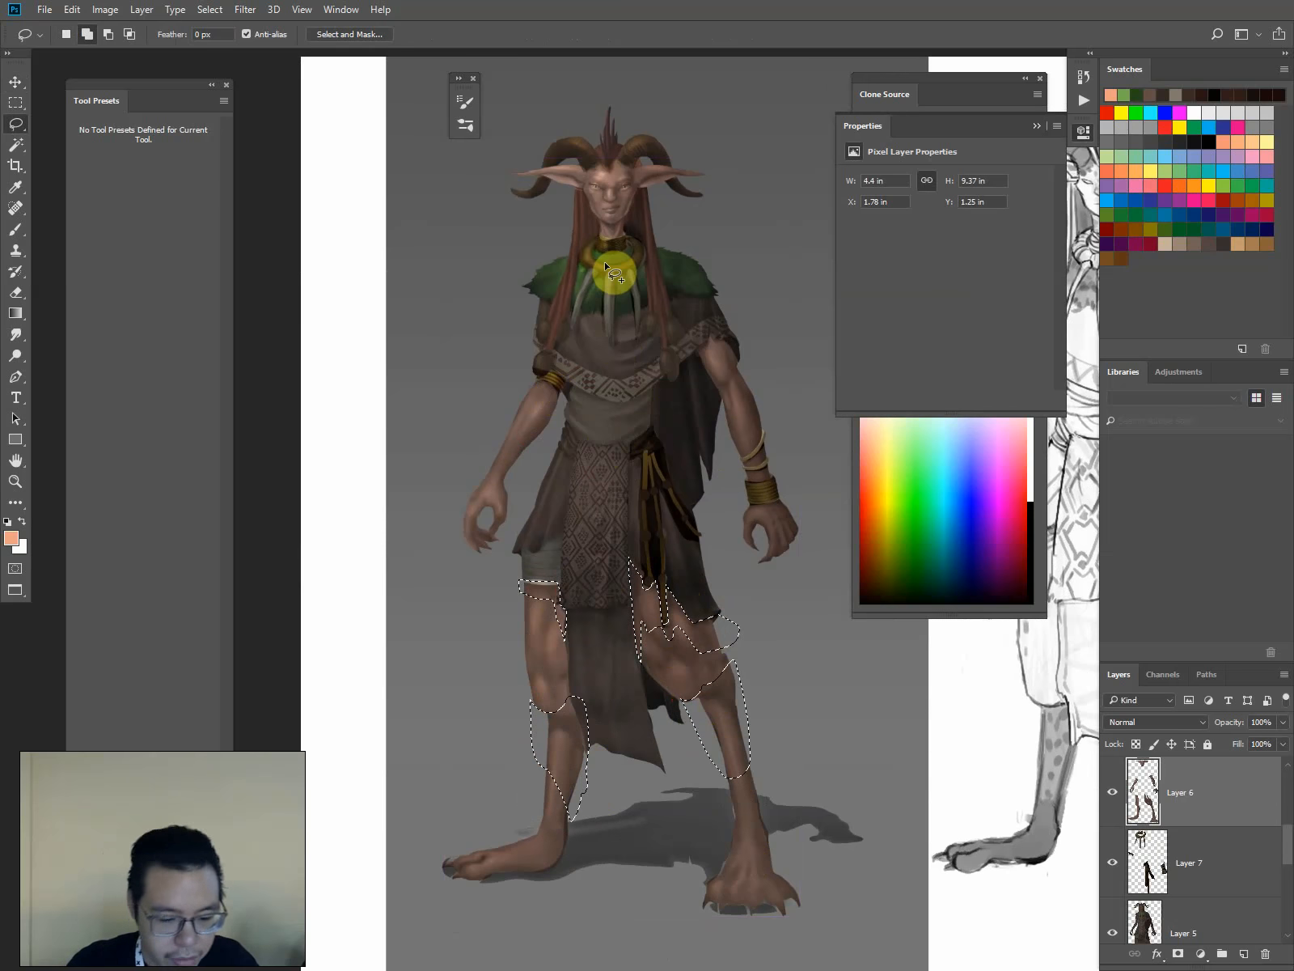
Feather the leg selection by 4 pixels and darken it with Levels by lowering the output white level
key("shift+F6")
type("4")
key("Return")
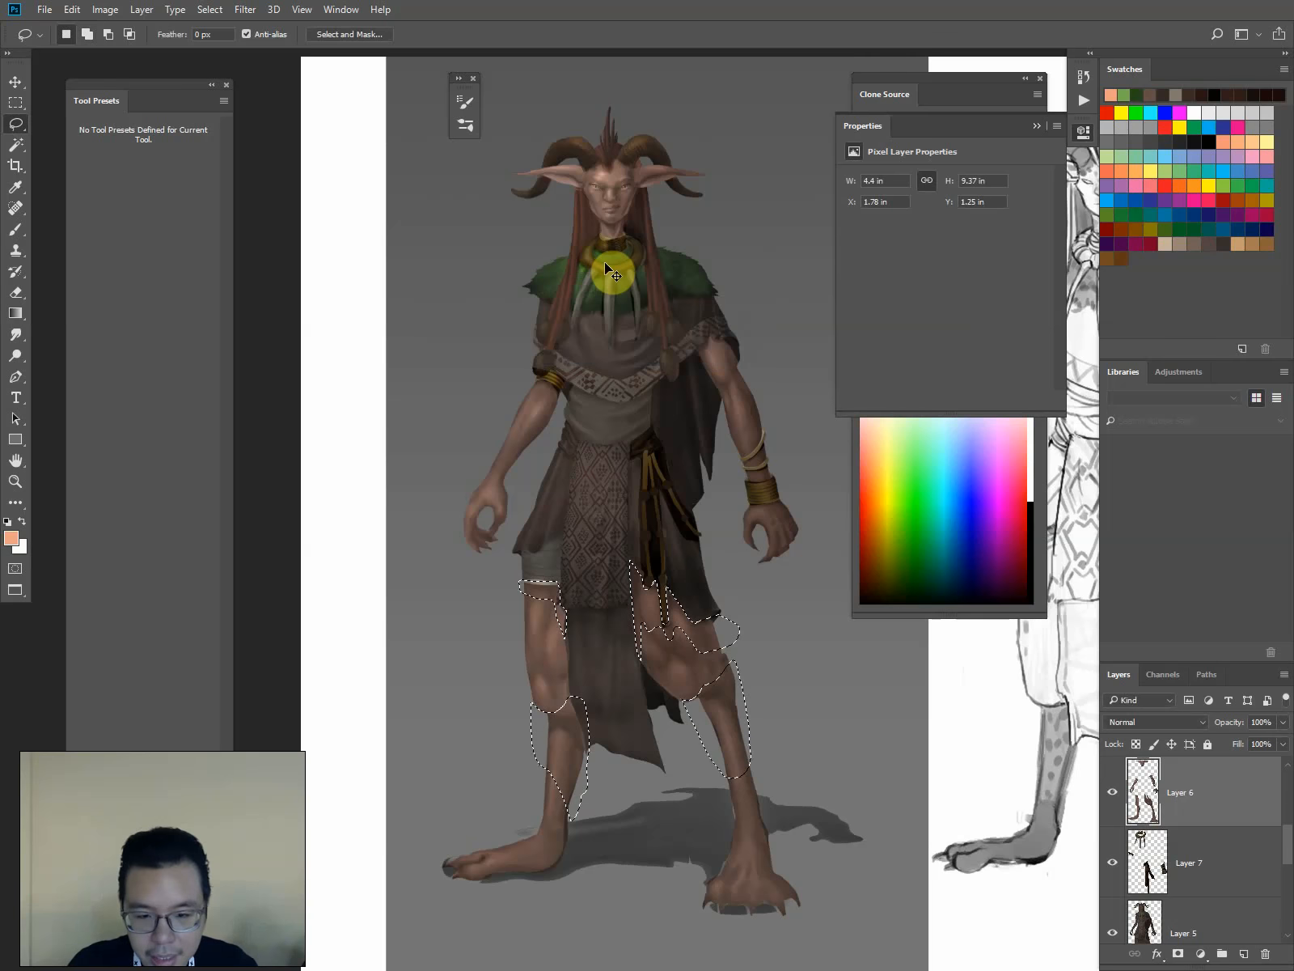
key("ctrl+l")
left_click_drag(1103, 700, 1068, 700)
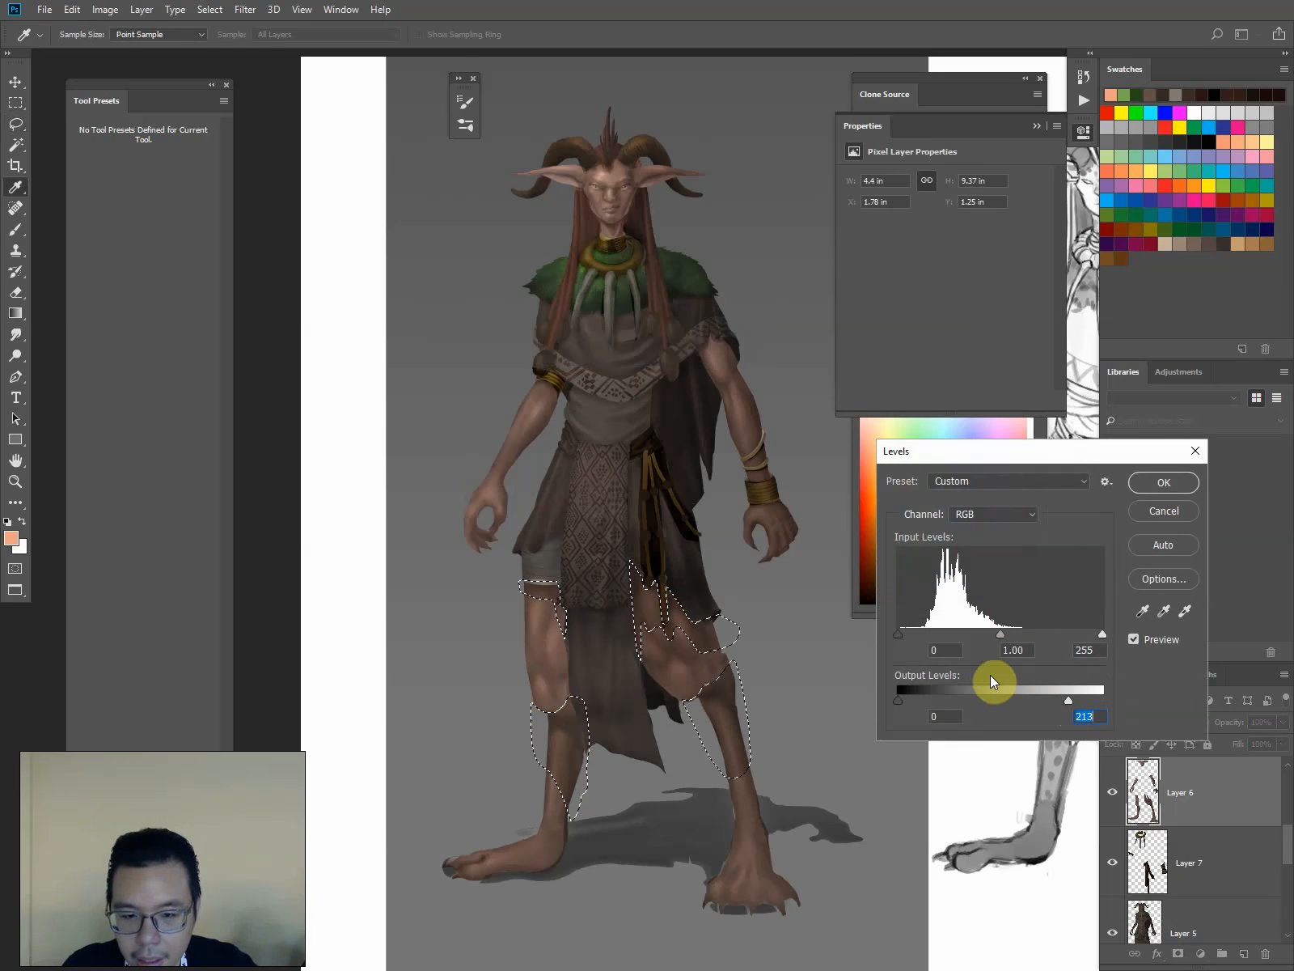
left_click(1048, 697)
left_click_drag(1049, 697, 989, 702)
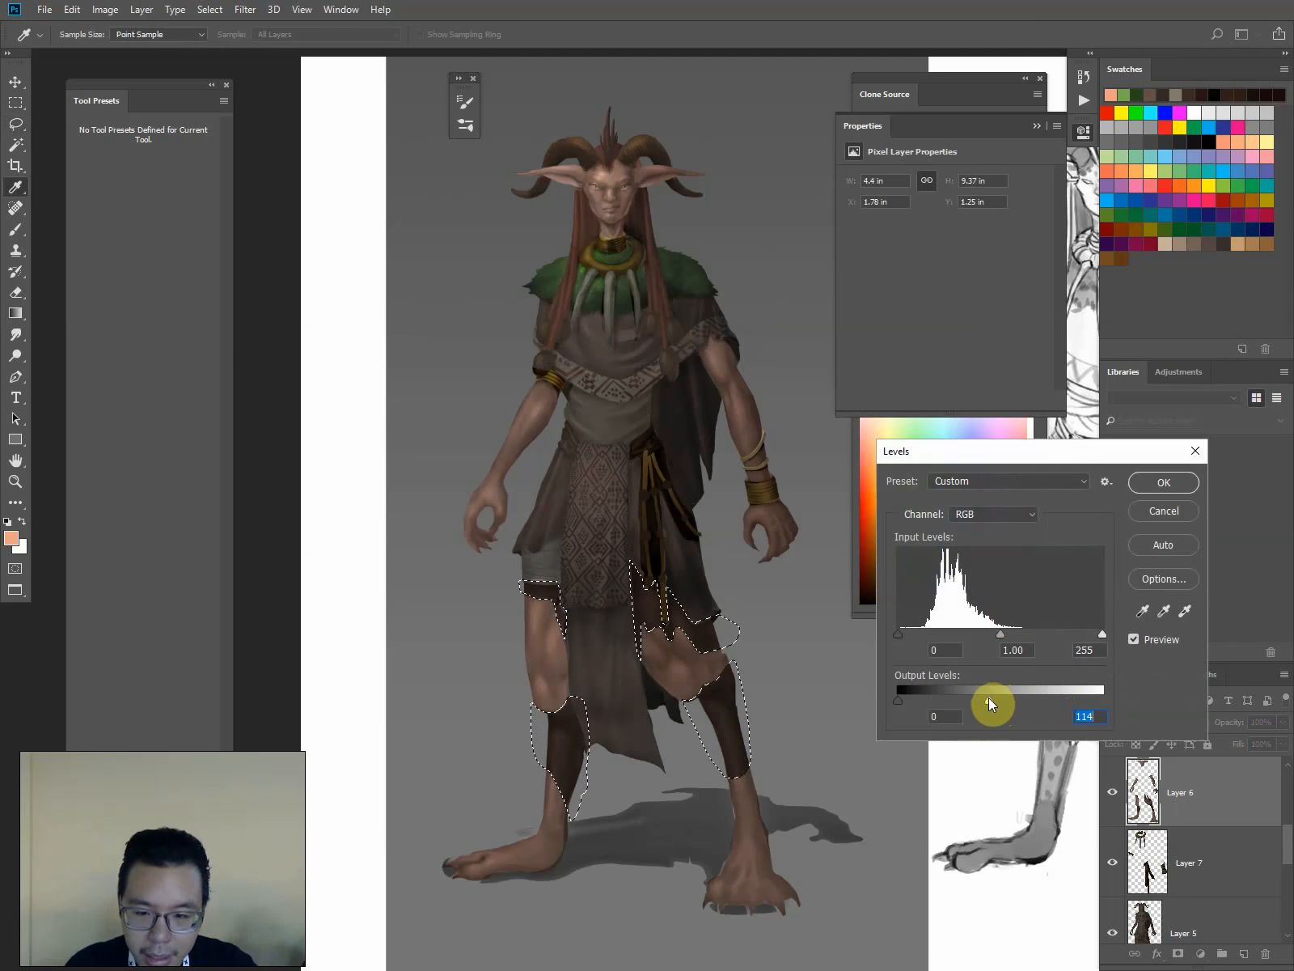
left_click_drag(989, 699, 1069, 700)
left_click(1162, 482)
Shift the selected leg areas with Color Balance midtones set to +4, +5 and -6
key("ctrl+b")
left_click_drag(760, 208, 754, 202)
mouse_move(745, 275)
left_mouse_down()
mouse_move(757, 274)
mouse_move(741, 311)
mouse_move(735, 291)
mouse_move(751, 291)
left_mouse_up()
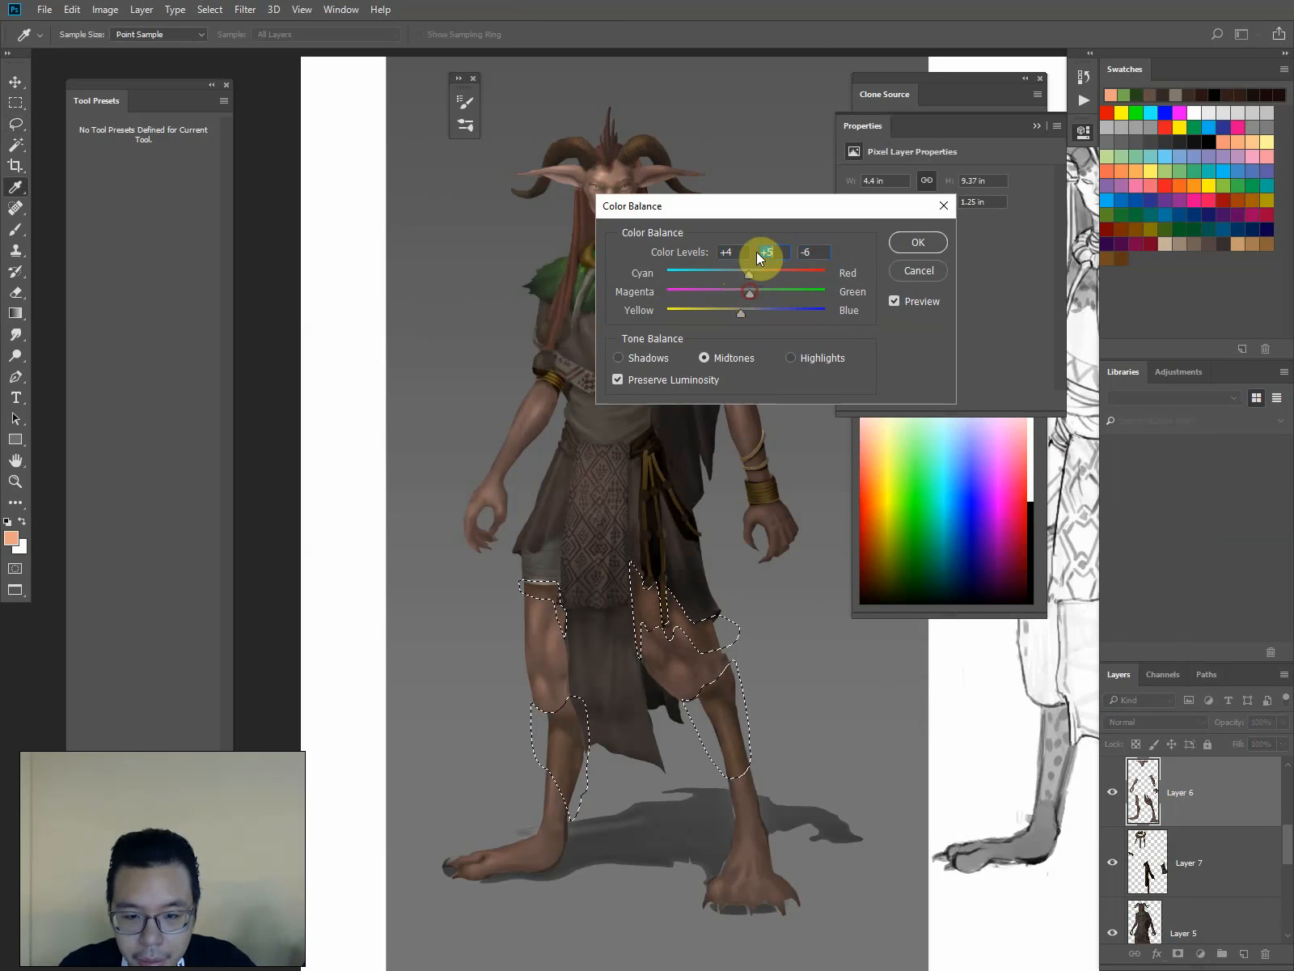
key("Return")
Deselect the legs and darken all of Layer 6 with Levels, using midtones 0.96 and output white 226
key("l")
left_click(420, 351)
key("ctrl+l")
left_click_drag(1102, 701, 1081, 702)
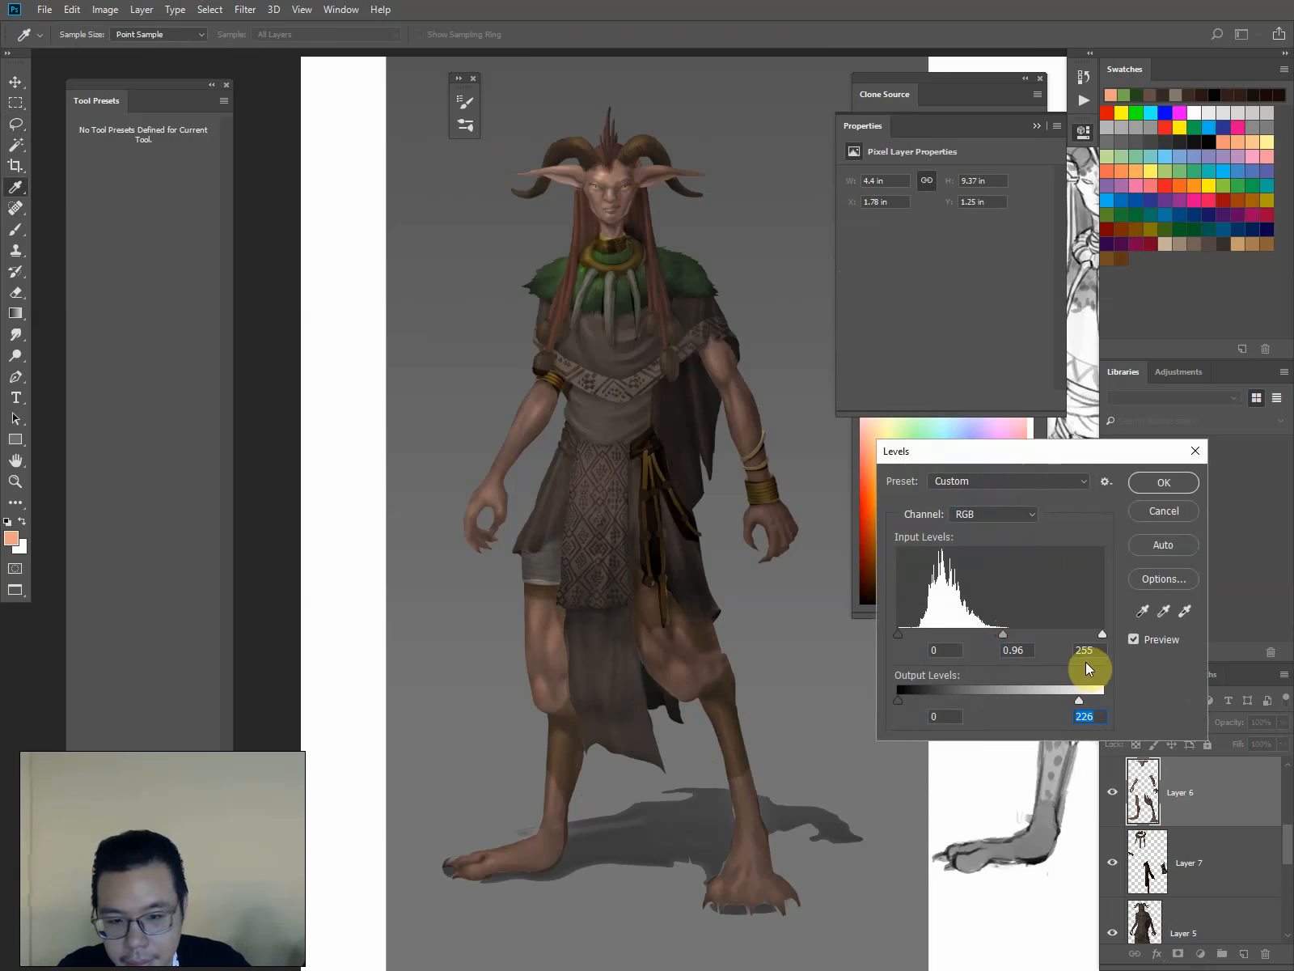
key("Return")
key("o")
key("bracketright")
key("bracketright")
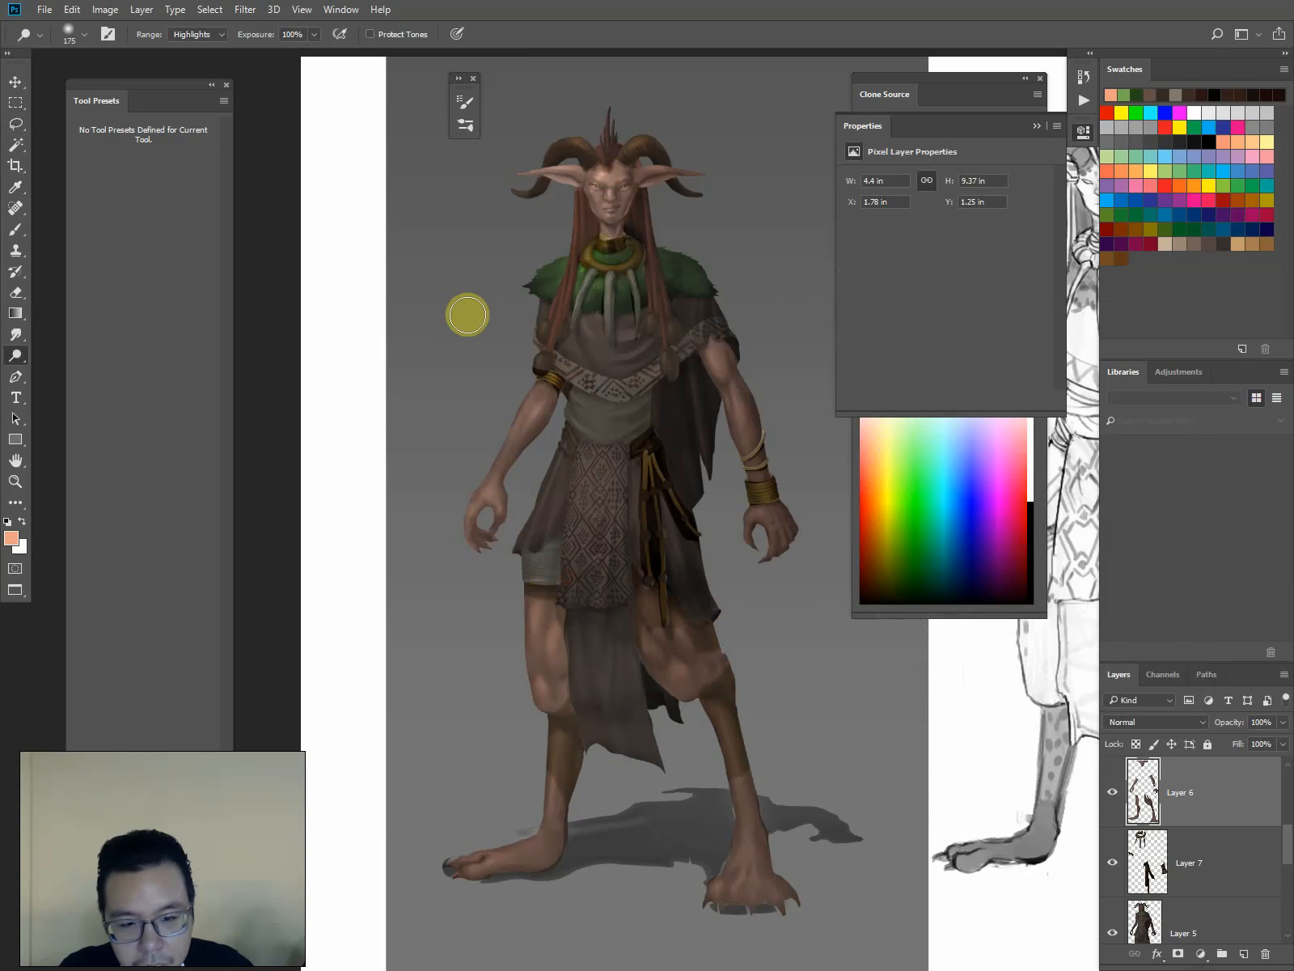
Lasso the shaded skin below the ears, under the chin, around the eyes, nose and mouth, and beneath the horns, hiding the selection outline
key("l")
mouse_move(726, 314)
left_mouse_down()
mouse_move(709, 350)
mouse_move(733, 310)
left_mouse_up()
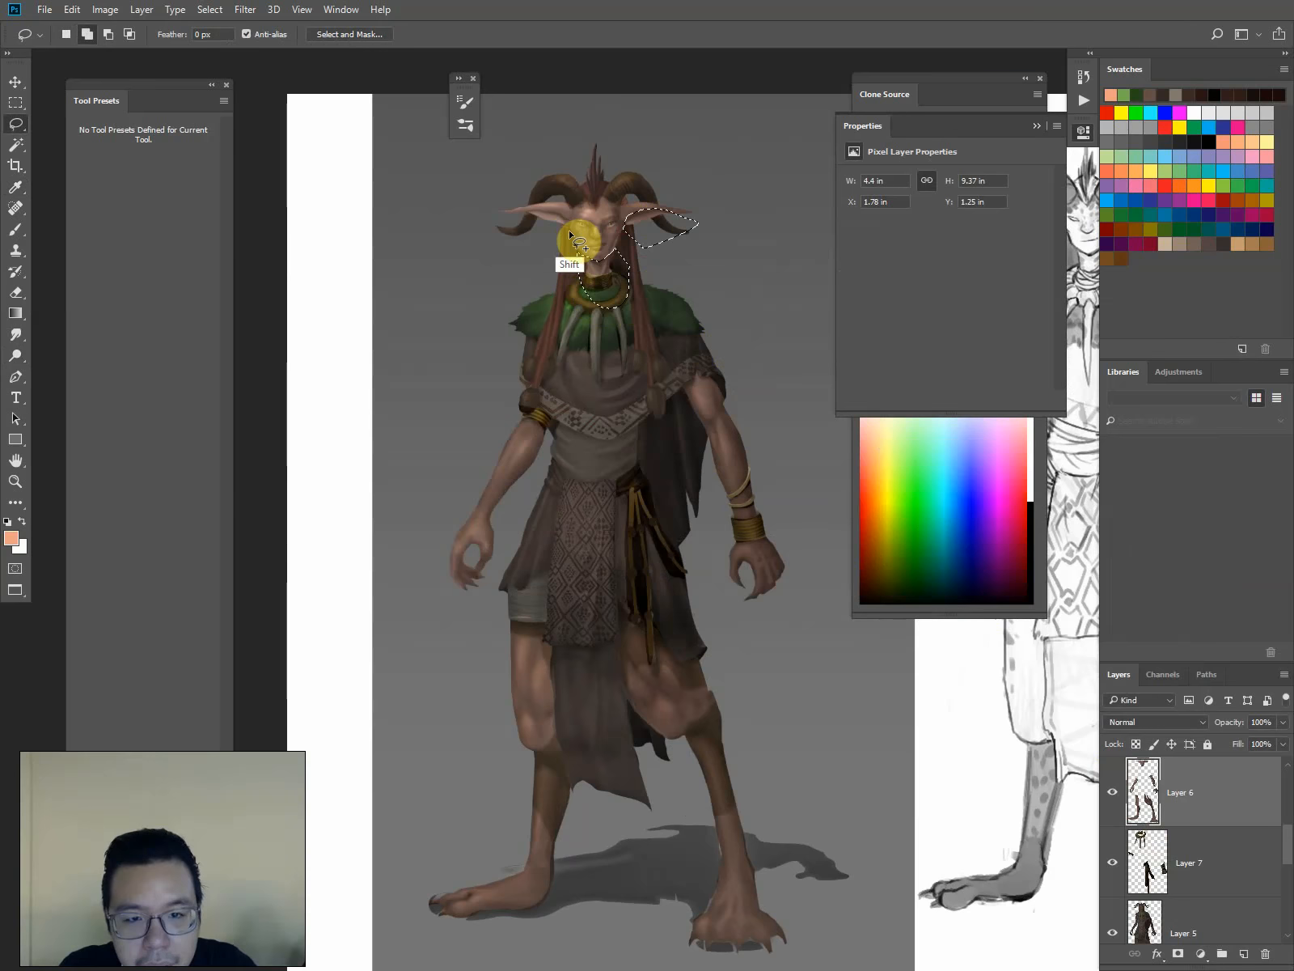
key("ctrl+plus")
left_click_drag(607, 206, 584, 400)
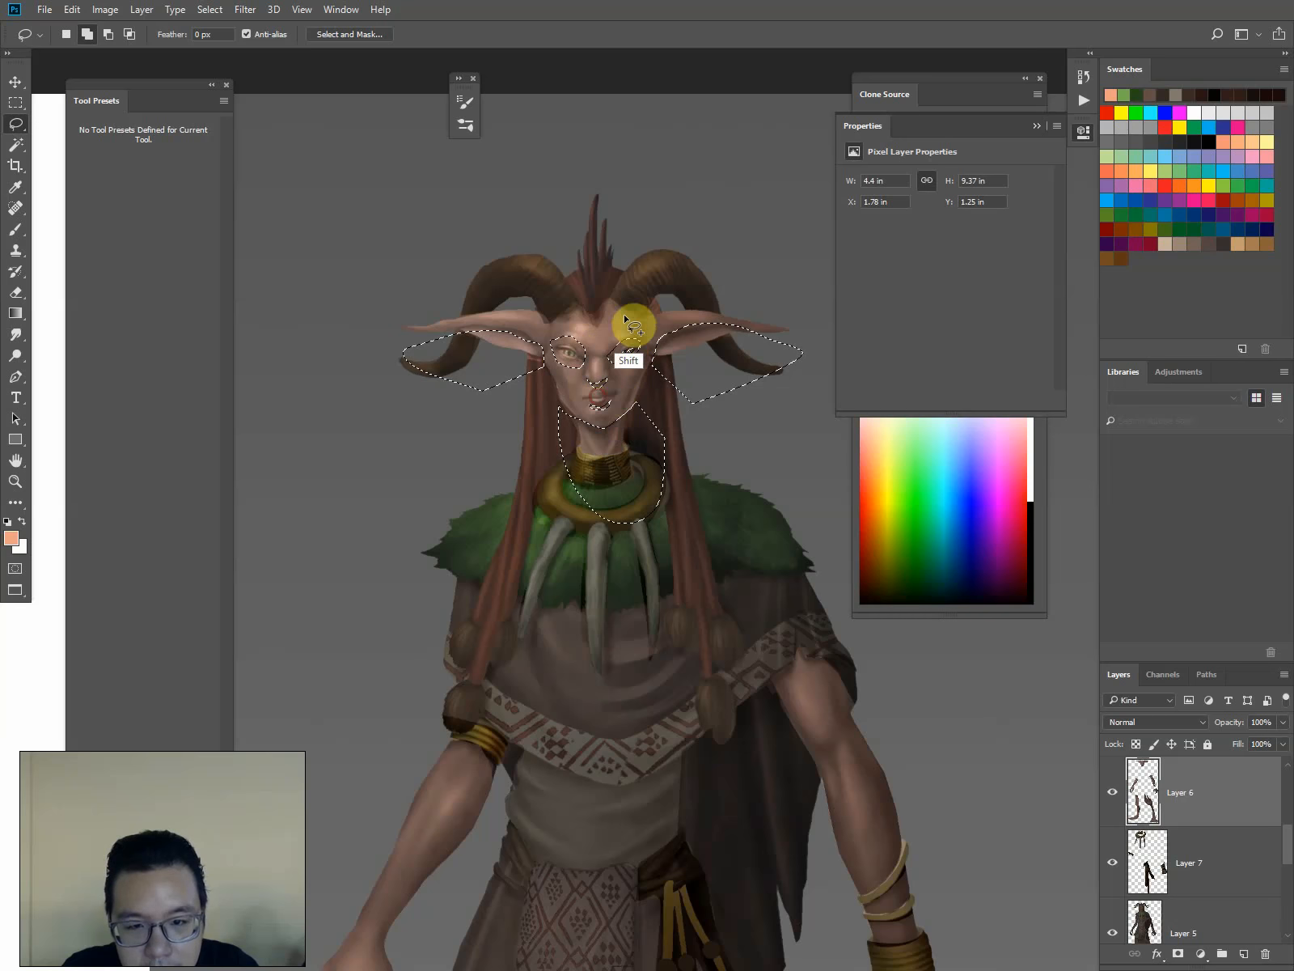
mouse_move(572, 305)
left_mouse_down()
mouse_move(553, 329)
mouse_move(530, 300)
left_mouse_up()
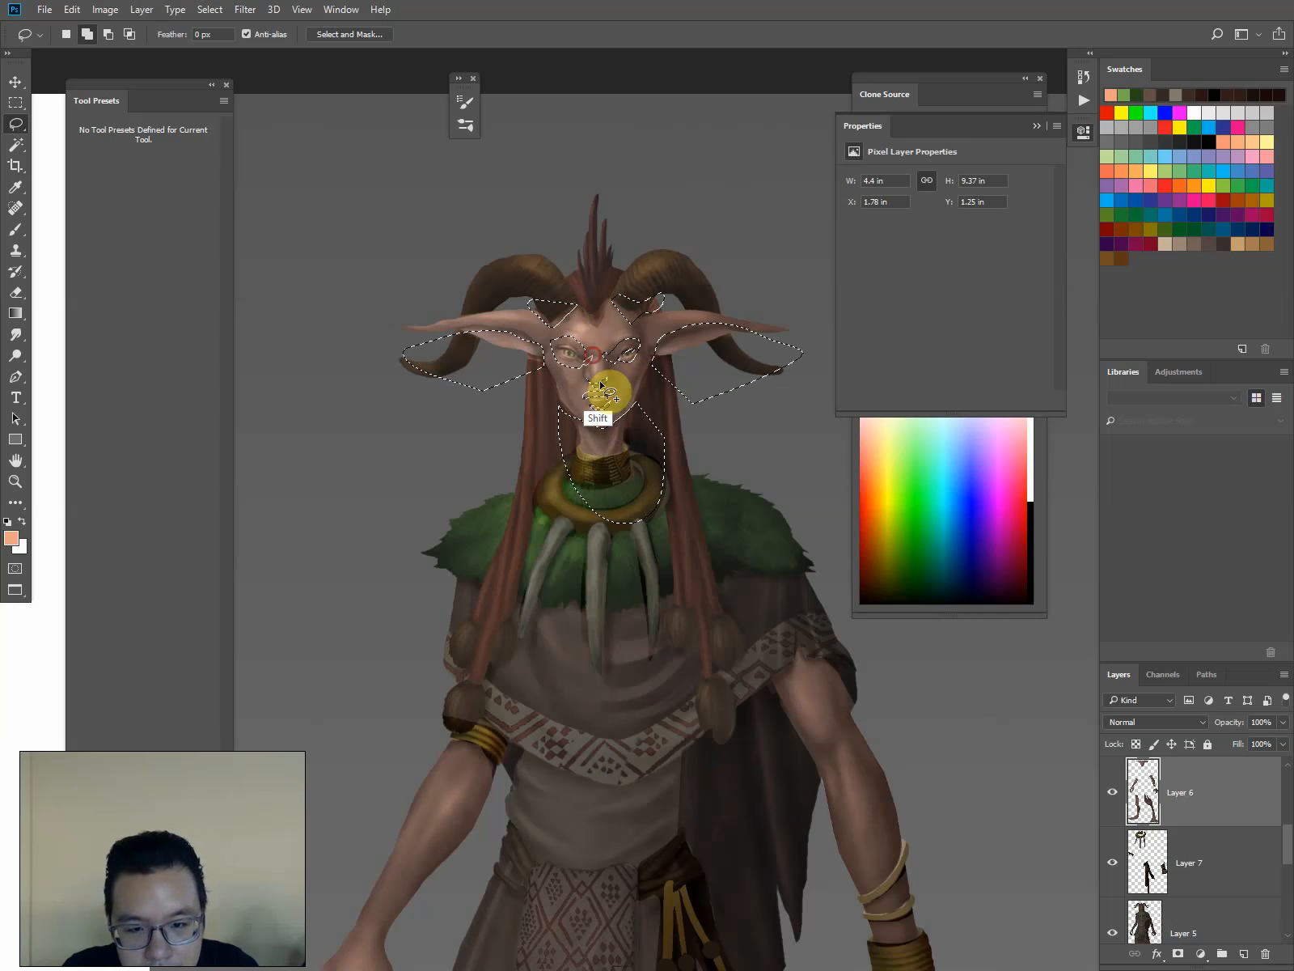
mouse_move(600, 383)
left_mouse_down()
mouse_move(621, 421)
mouse_move(641, 389)
mouse_move(576, 416)
mouse_move(556, 392)
mouse_move(599, 281)
left_mouse_up()
key("ctrl+h")
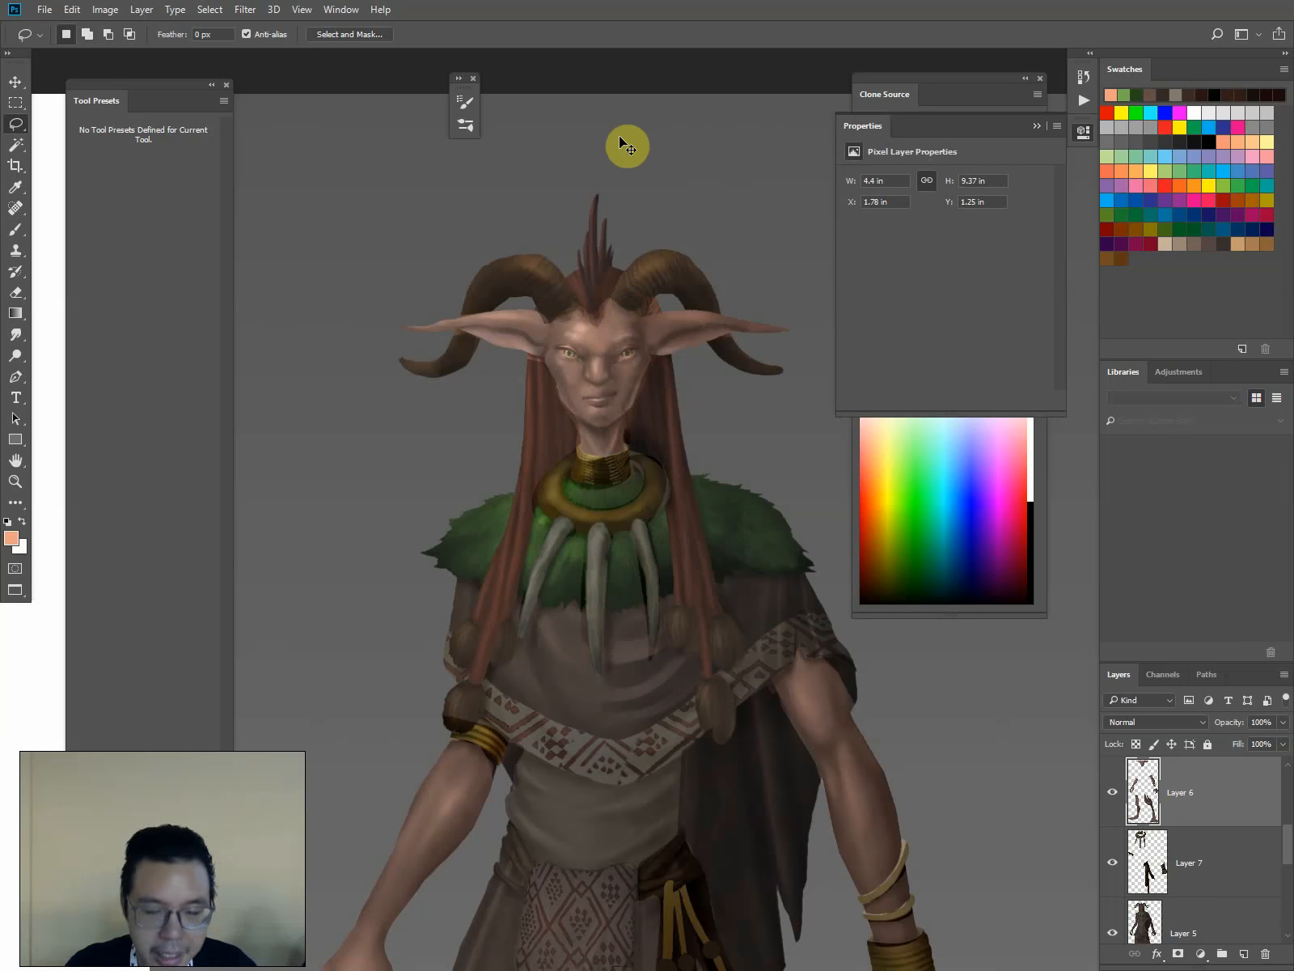
Try darkening the selected face shadows with Levels, using midtones 0.81 and output white 226
key("ctrl+l")
left_click_drag(1102, 699, 1079, 700)
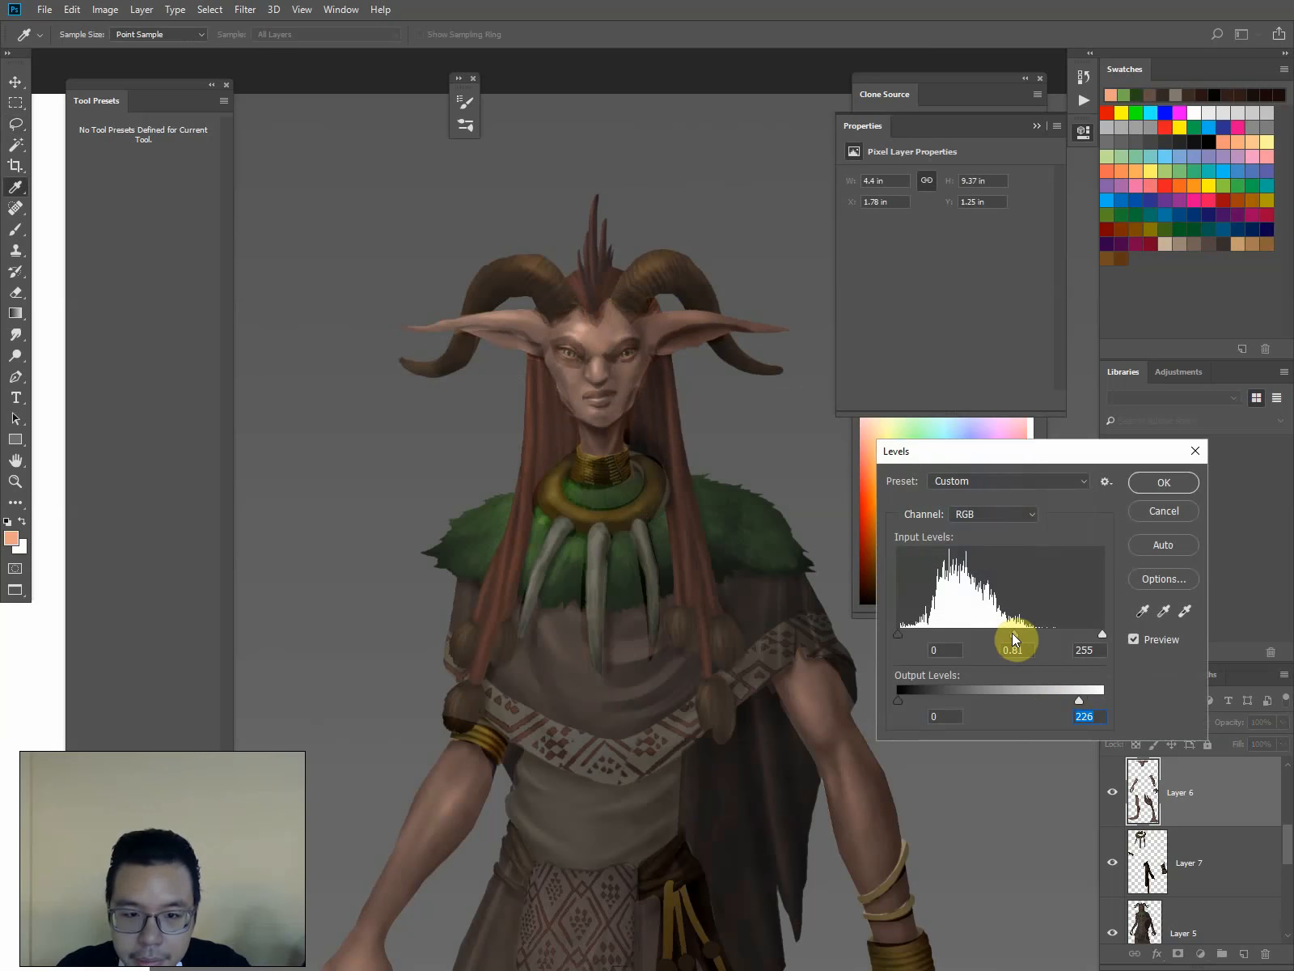
left_click_drag(1006, 634, 1013, 608)
key("Return")
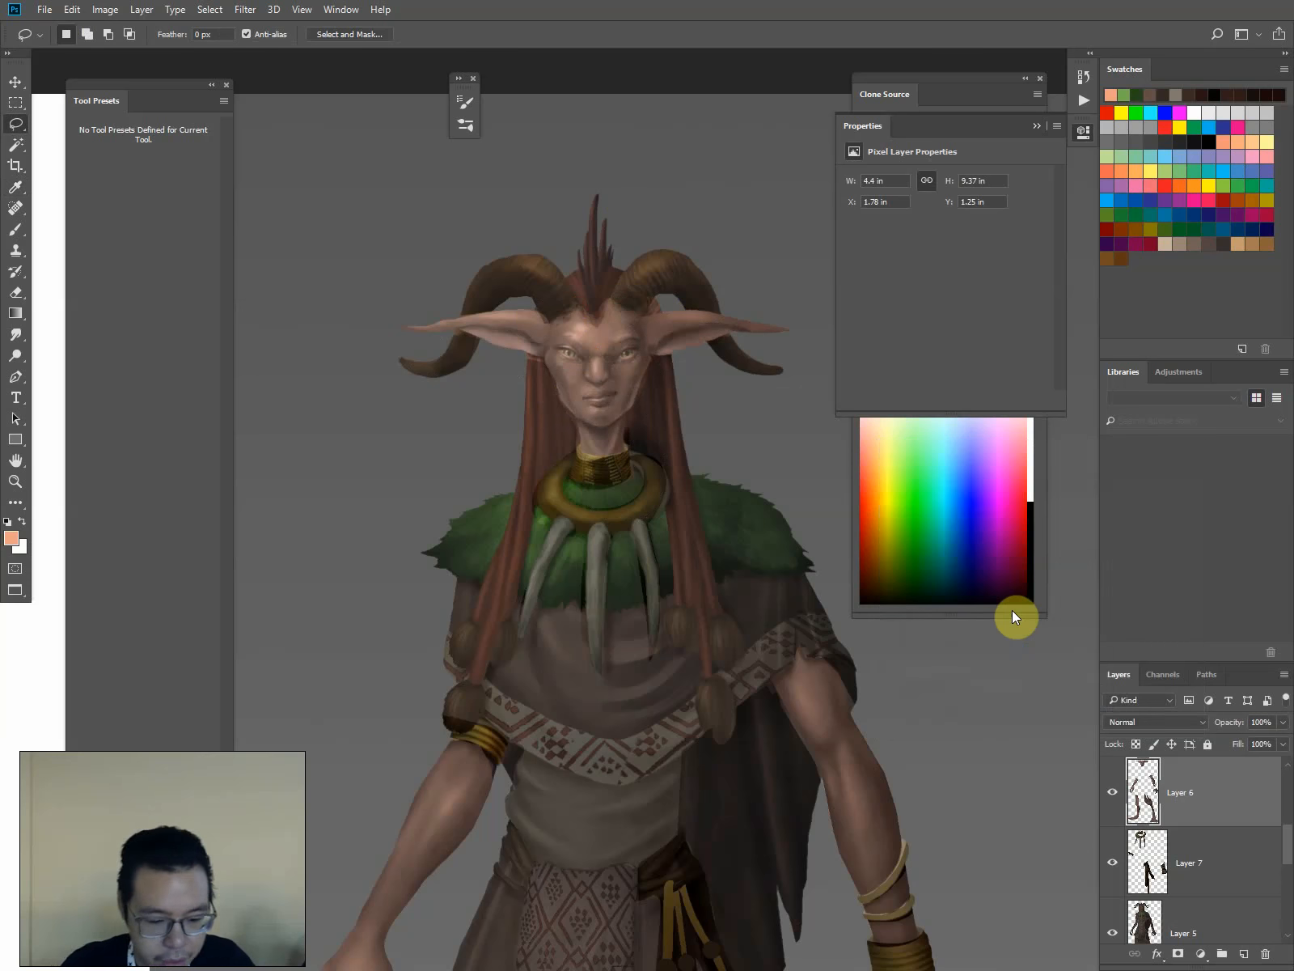
Feather the face selection and hide its outline again
key("shift+F6")
key("Return")
key("ctrl+l")
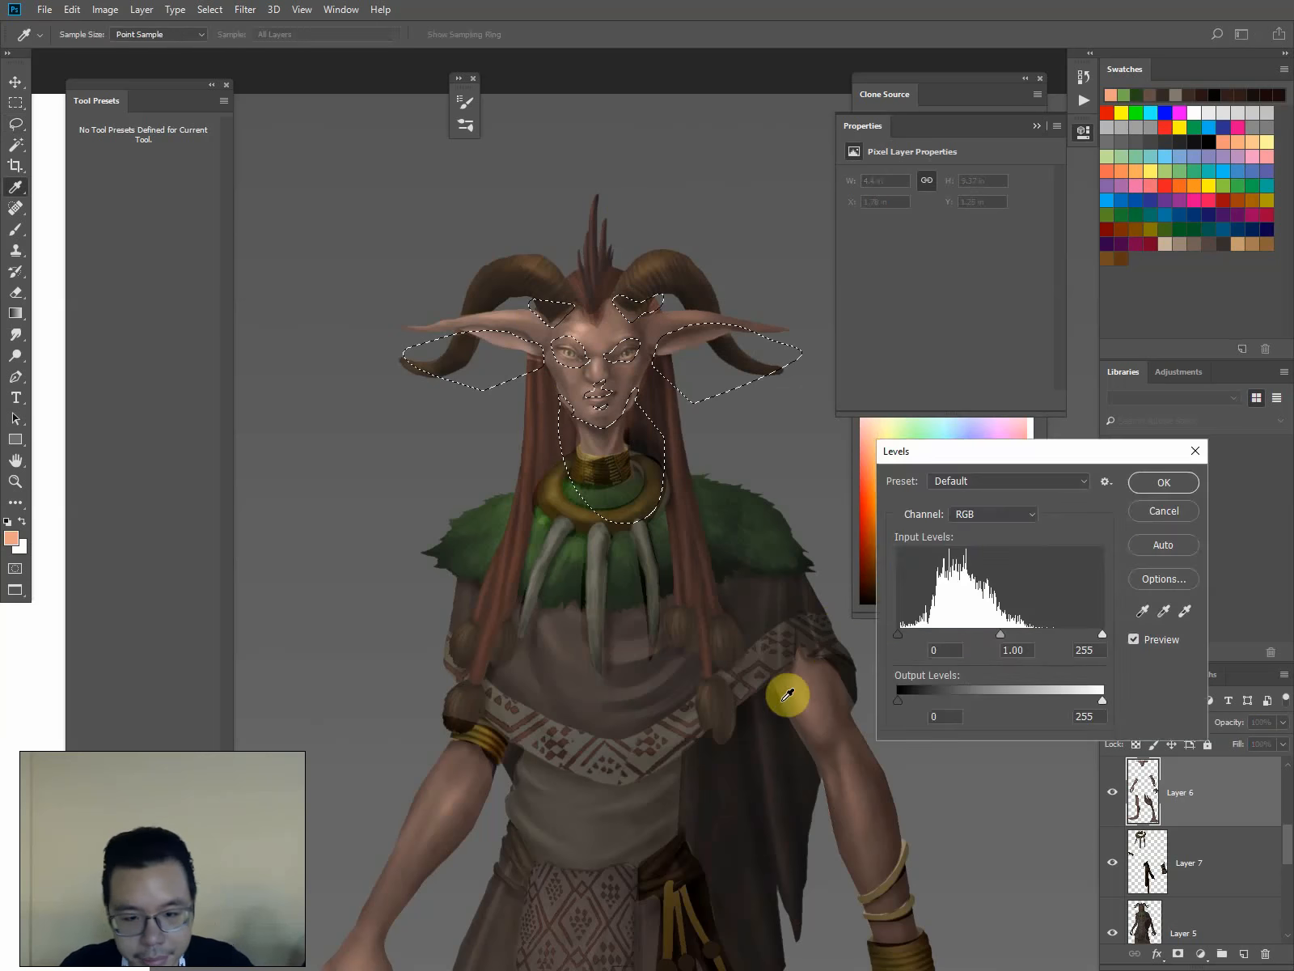
key("Escape")
key("ctrl+d")
Darken the feathered face shadows with Levels, setting midtones to 0.88 and output white to 190
key("ctrl+l")
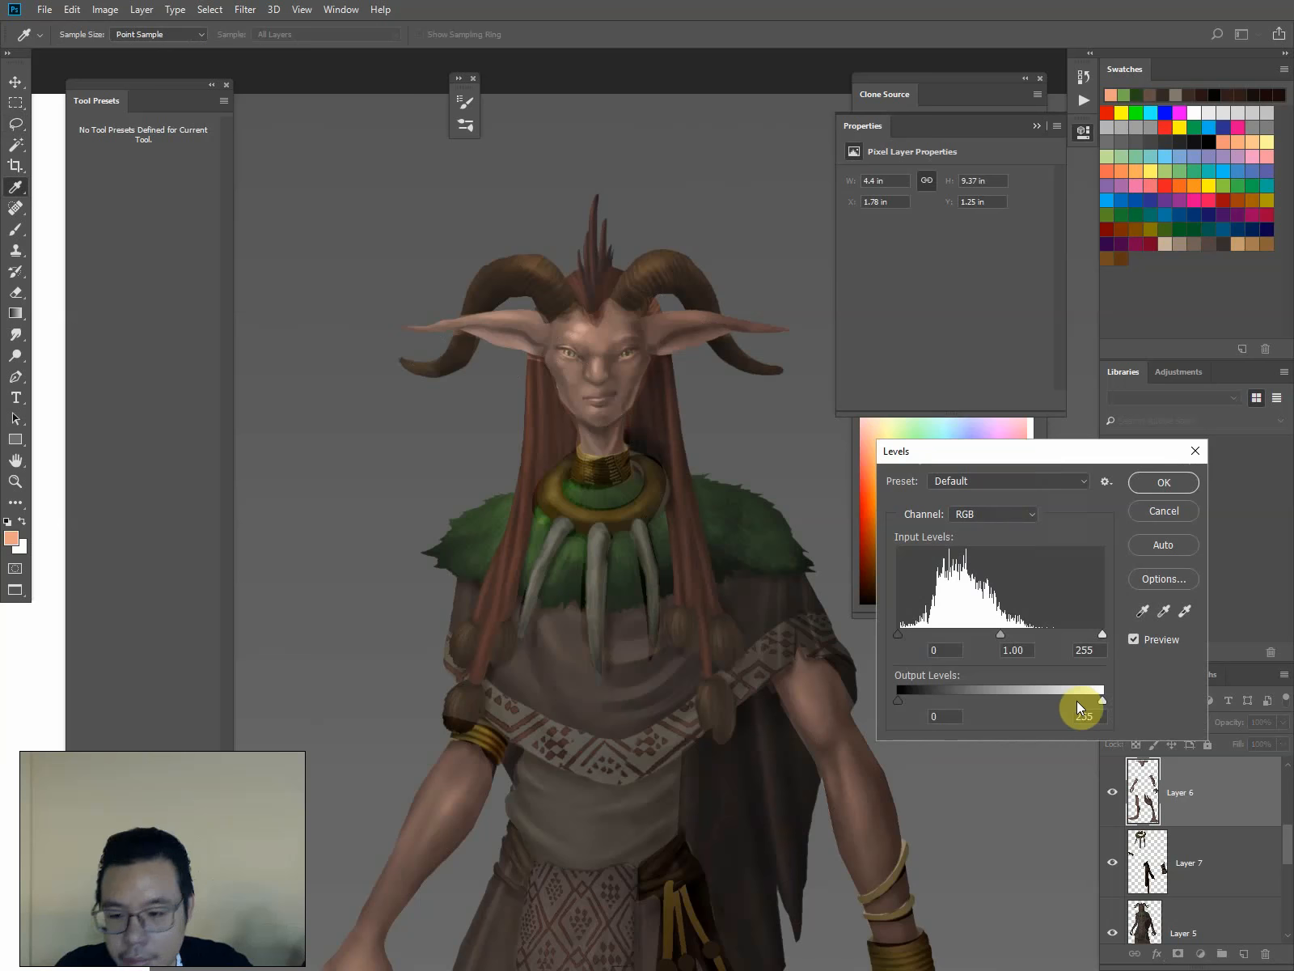
left_click_drag(1076, 698, 1072, 697)
left_click(1004, 632)
left_click_drag(1007, 631, 1009, 632)
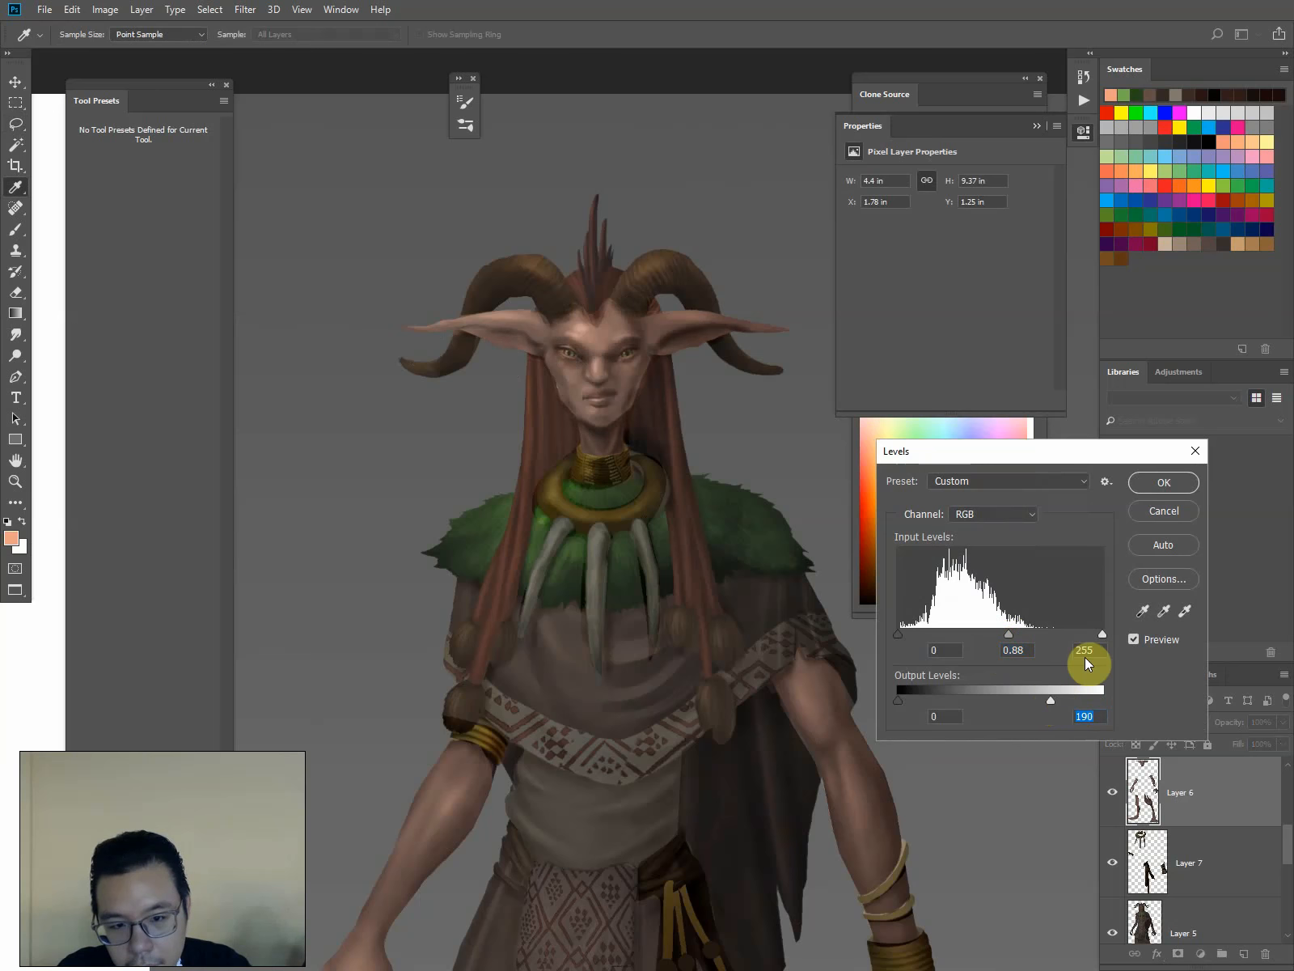
key("Return")
Lock Layer 6's transparent pixels and set up a much larger brush with a sampled dark brown
key("b")
left_click(671, 337, "alt")
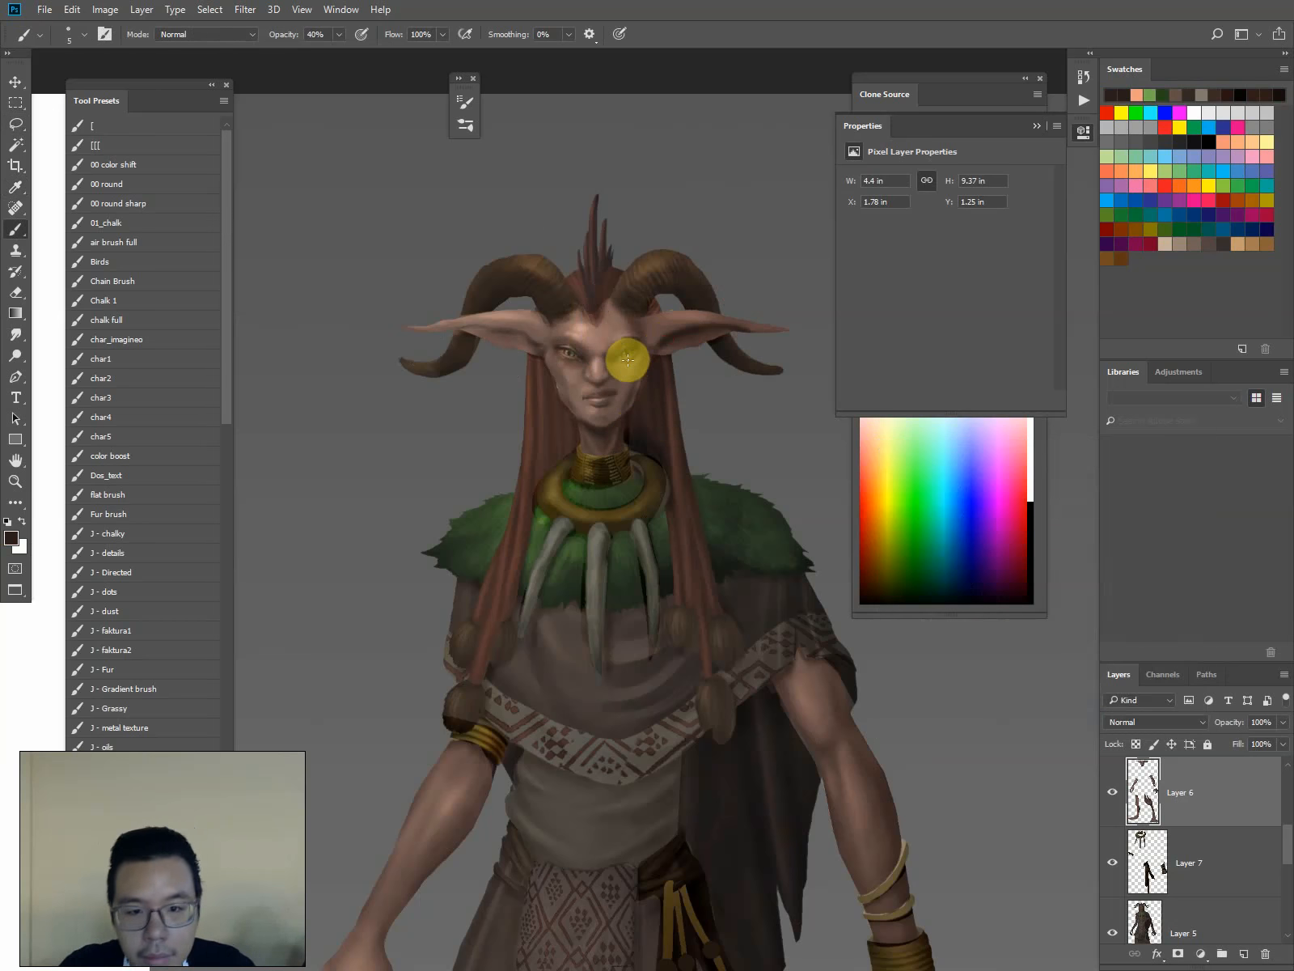
key("ctrl+minus")
key("ctrl+minus")
key("slash")
key("bracketright")
key("bracketright")
key("bracketright")
key("bracketright")
key("bracketright")
key("bracketright")
key("bracketright")
key("bracketright")
key("bracketright")
key("bracketright")
key("bracketright")
key("bracketright")
key("bracketright")
key("bracketright")
Paint darker sampled tones over the shaded neck below the jaw on Layer 6
mouse_move(693, 428)
left_mouse_down()
mouse_move(673, 394)
mouse_move(685, 370)
mouse_move(647, 394)
mouse_move(682, 376)
left_mouse_up()
left_click(681, 376, "alt")
left_click(584, 241, "alt")
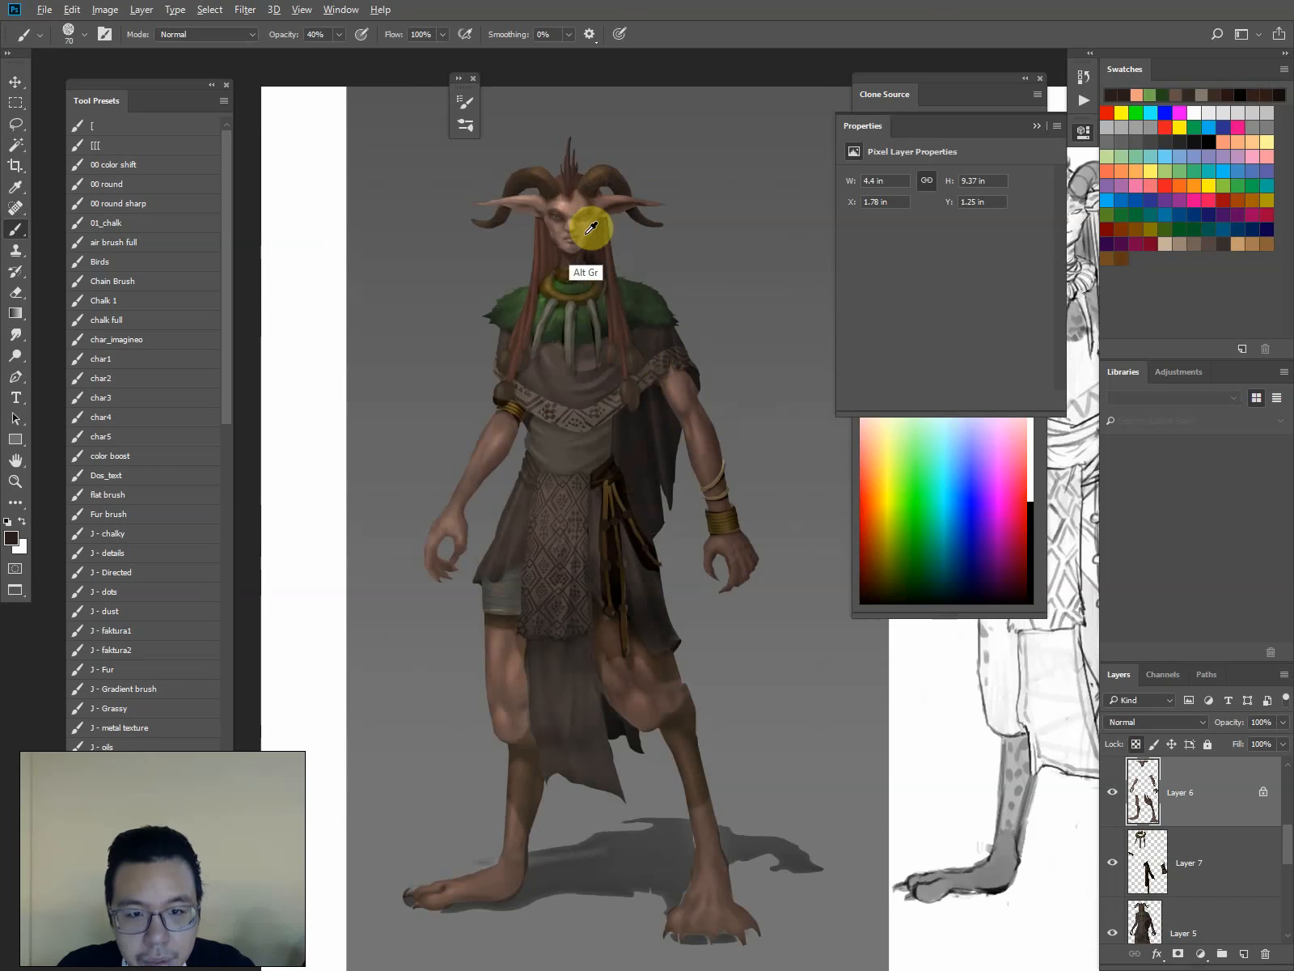
left_click(590, 249, "alt")
key("bracketright")
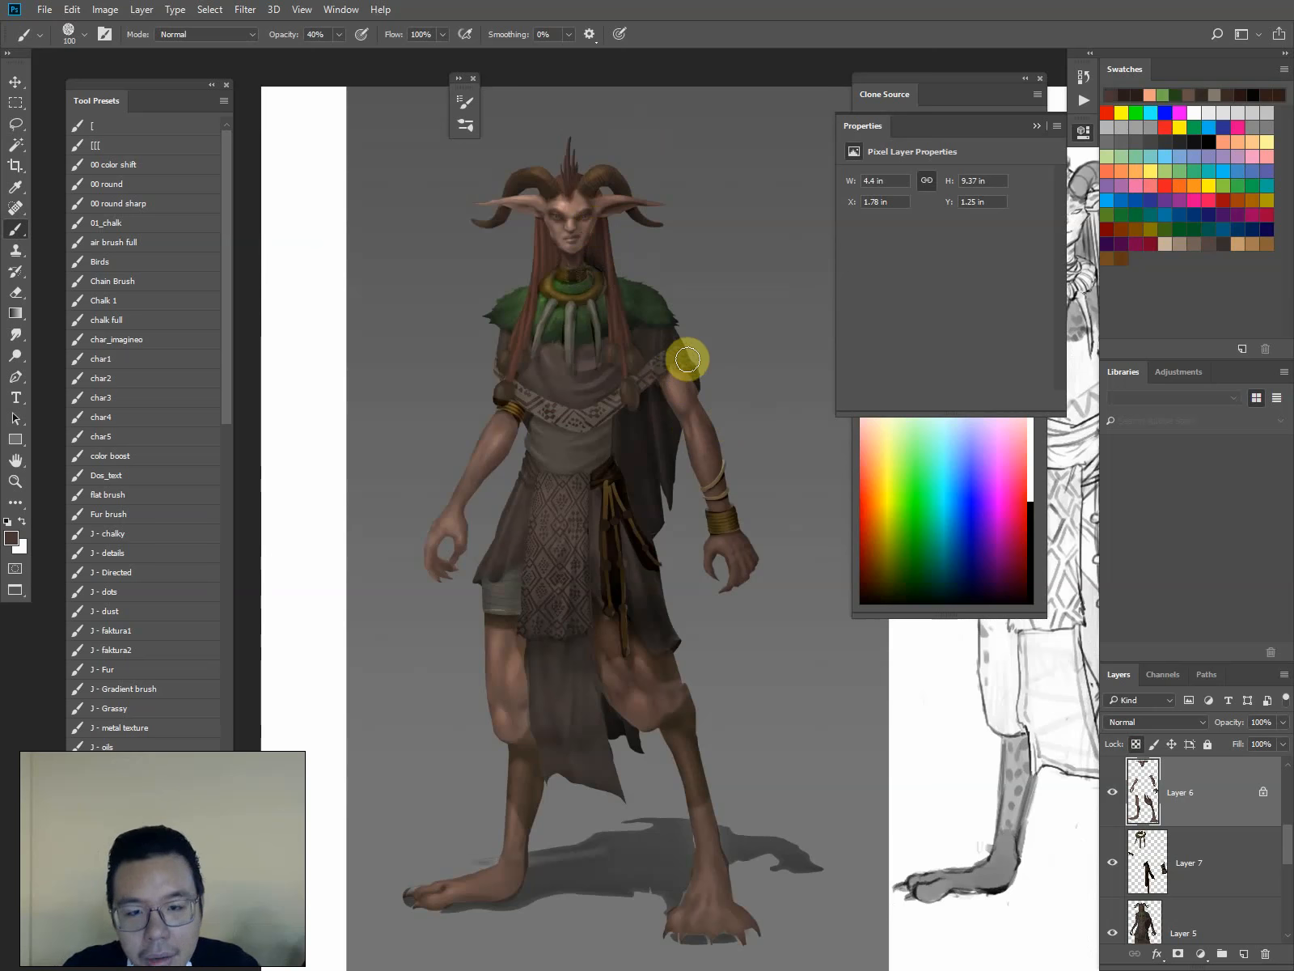
Shade the upper arms where they meet the clothing, using a darker sampled tone and a 60-pixel brush
key("bracketright")
key("bracketright")
left_click(689, 366, "alt")
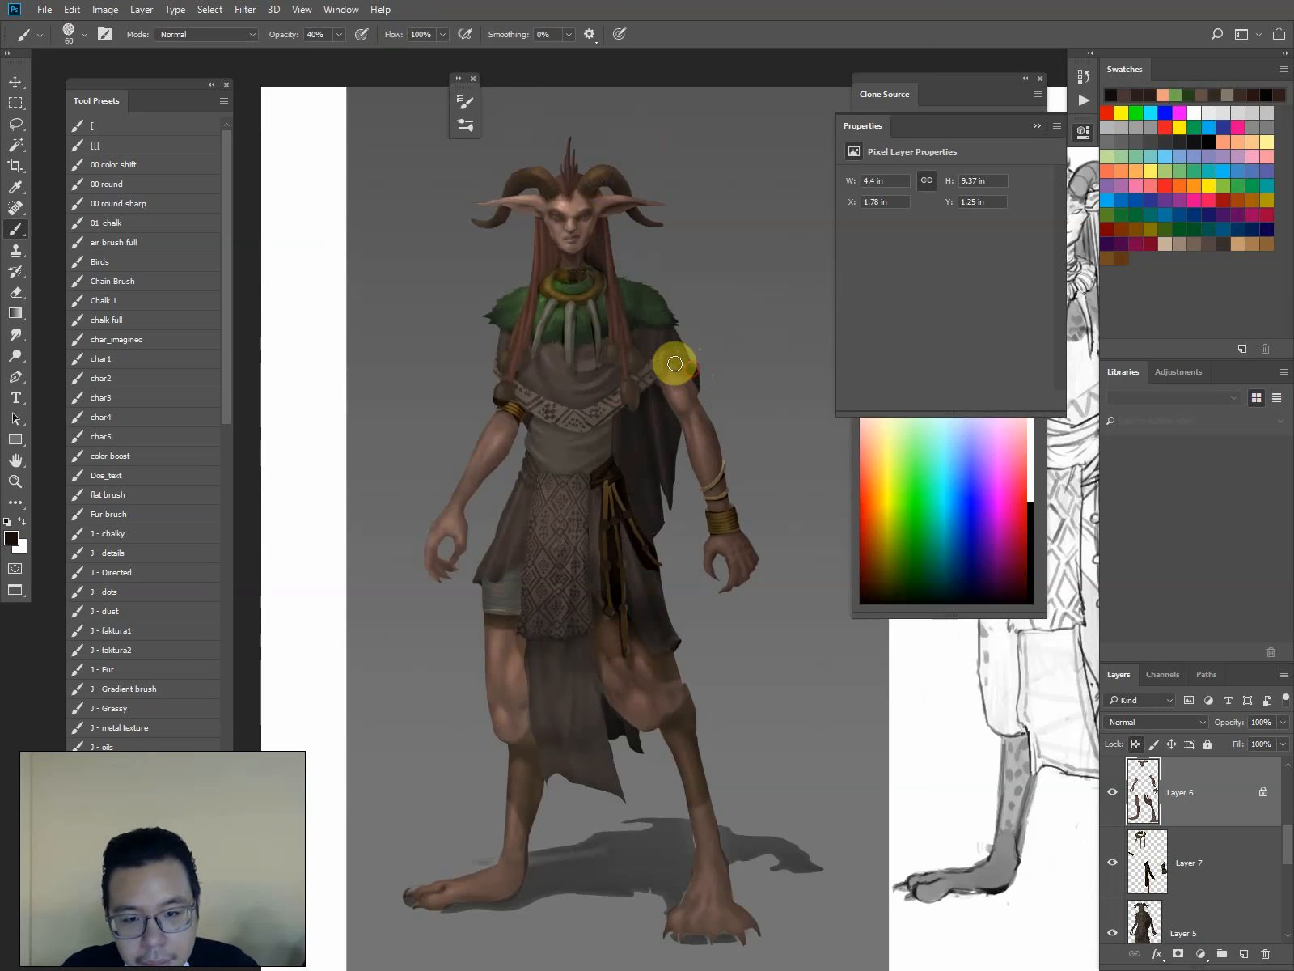
key("bracketleft")
key("bracketleft")
key("bracketleft")
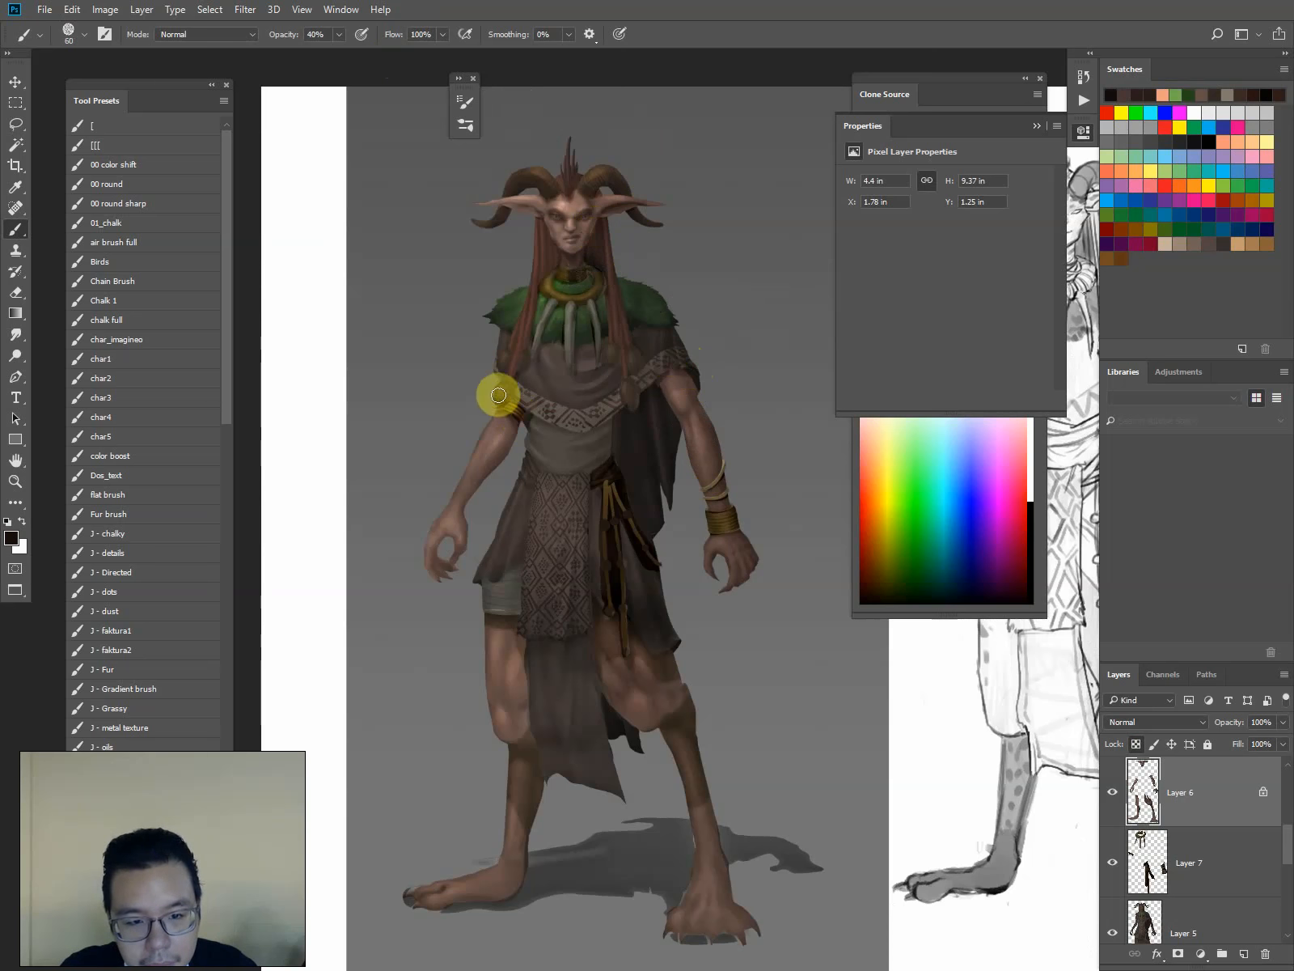
key("bracketright")
key("bracketleft")
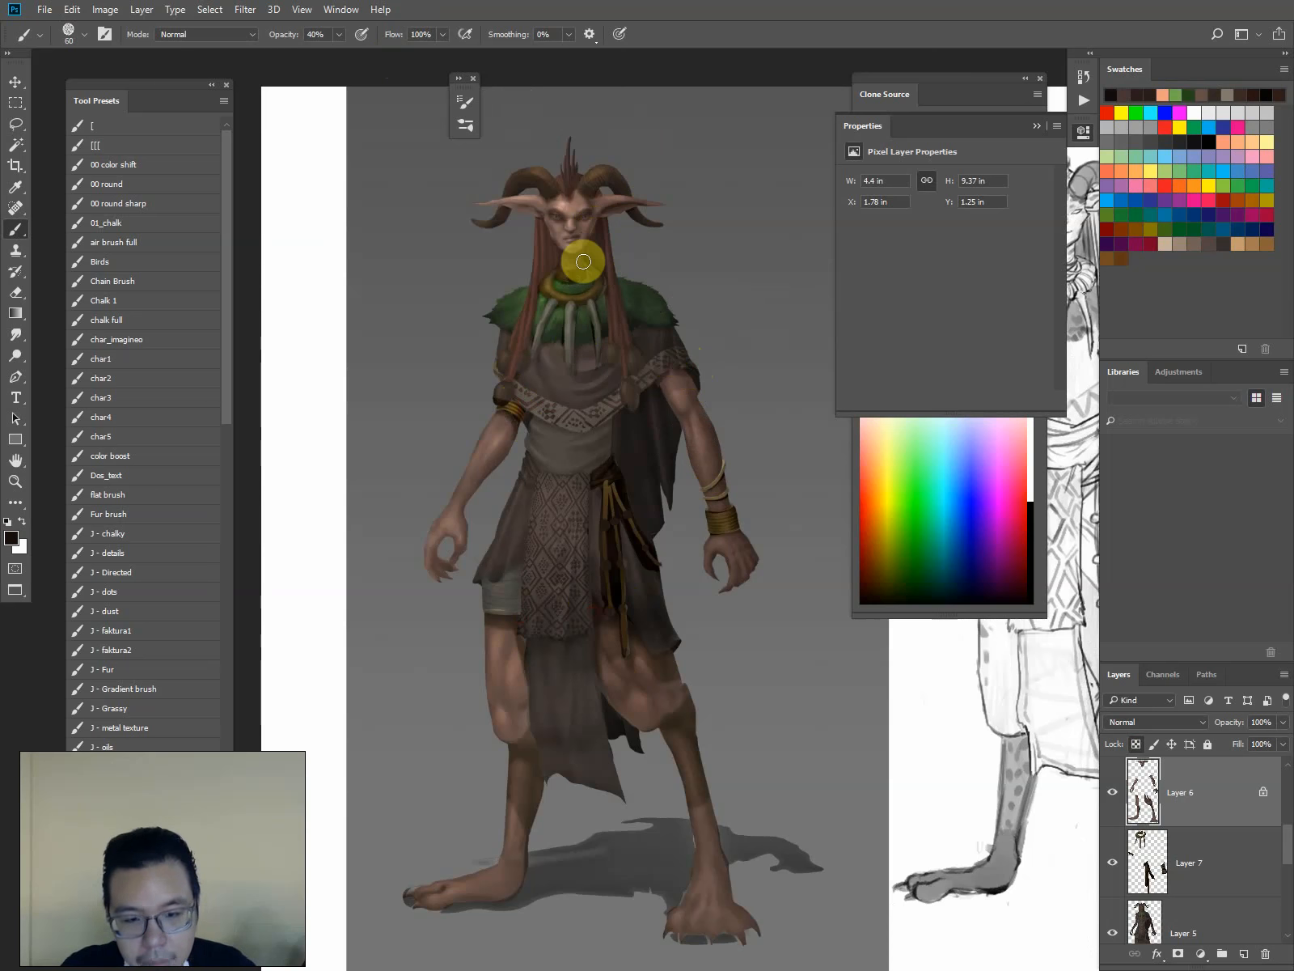
Shade the edge of the cheek and jaw on Layer 6 with sampled dark browns, enlarging the brush to 35 pixels
key("ctrl+minus")
key("ctrl+plus")
key("ctrl+plus")
key("ctrl+plus")
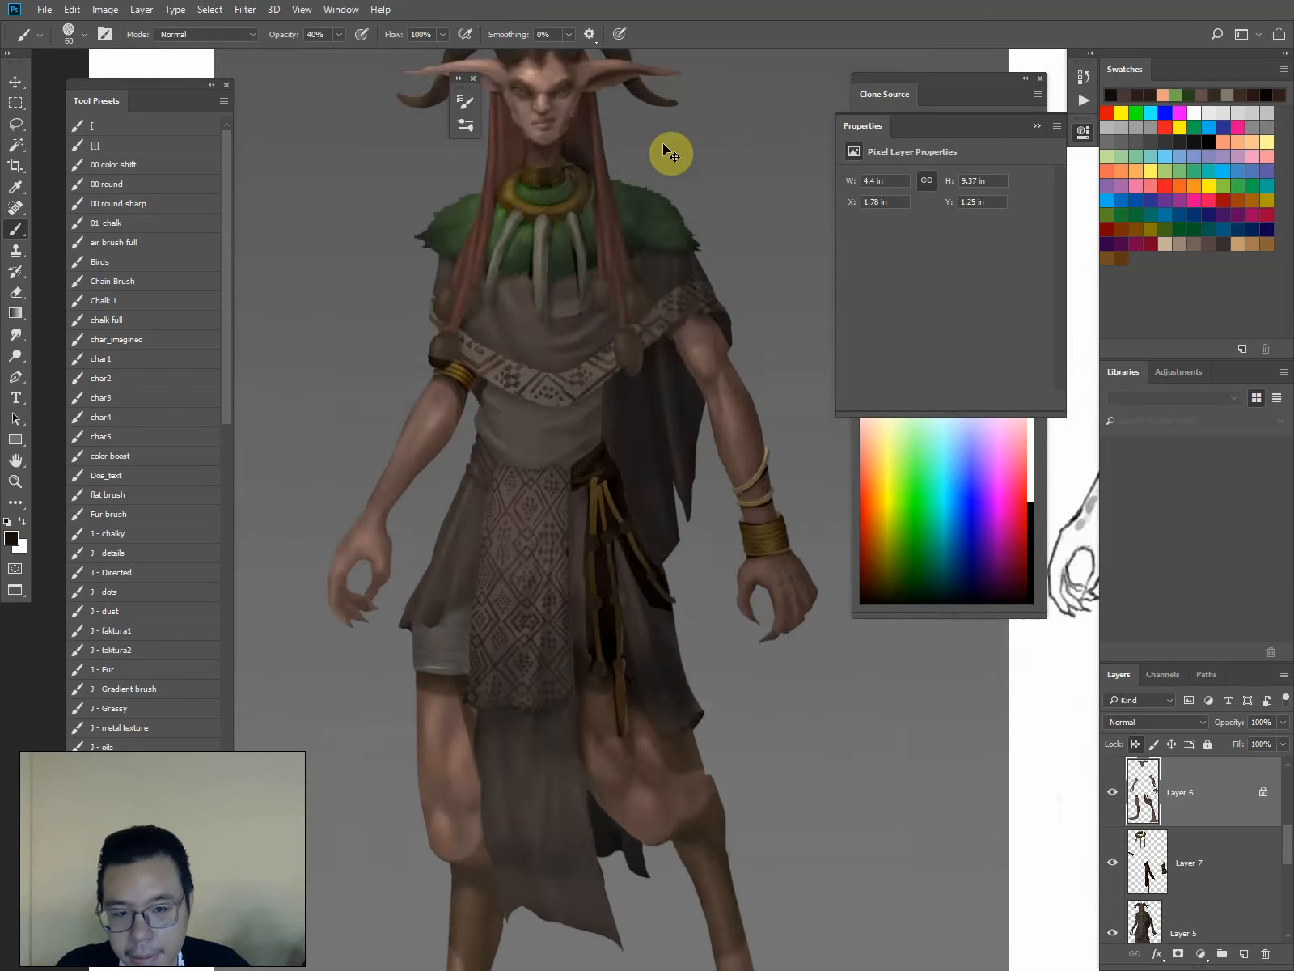
left_click_drag(560, 189, 681, 513)
left_click(637, 477, "alt")
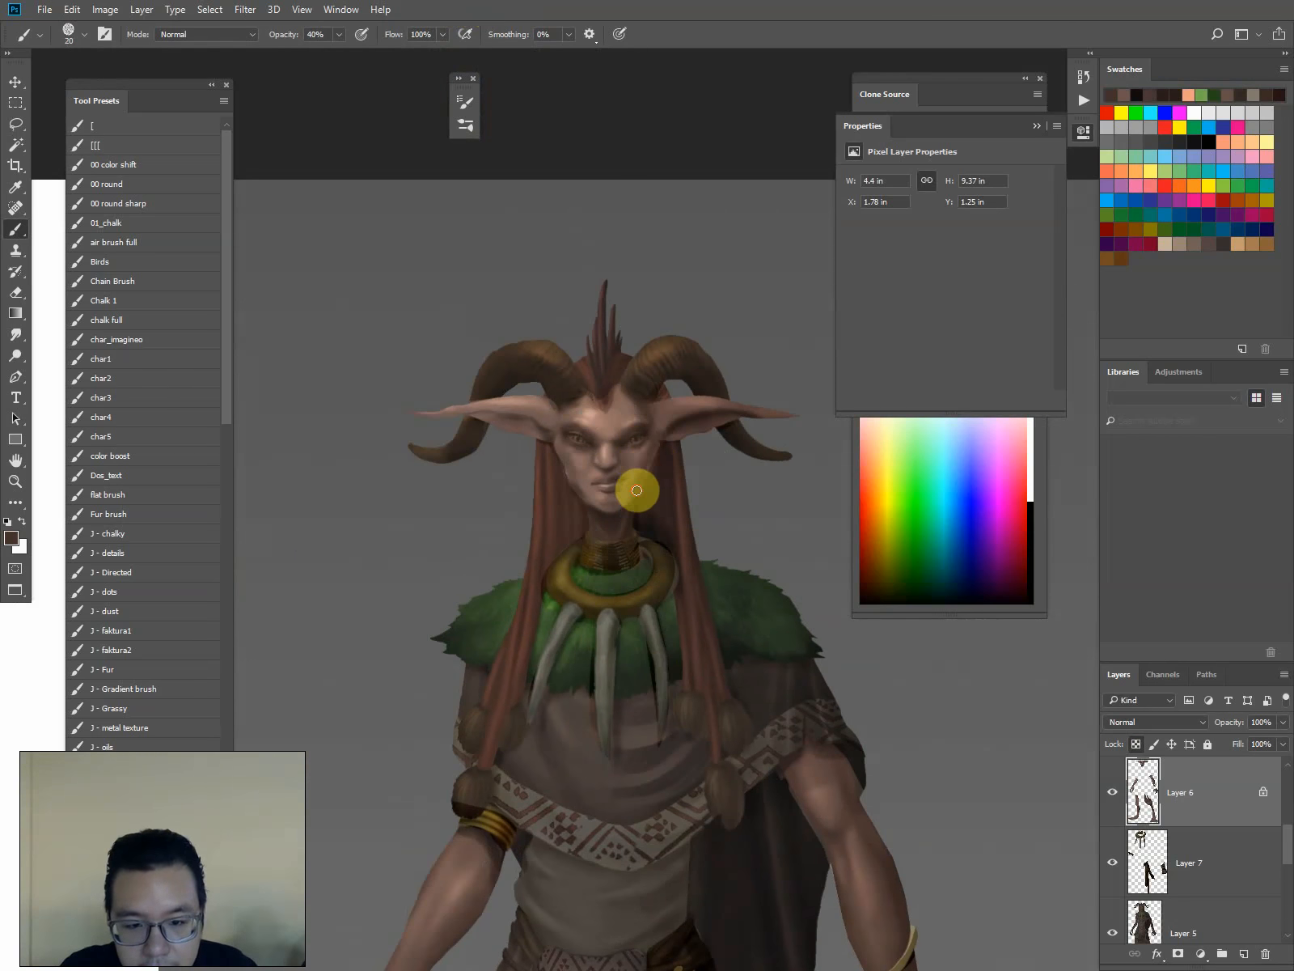
left_click(636, 497, "alt")
left_click(633, 497, "alt")
key("bracketright")
key("bracketright")
key("bracketright")
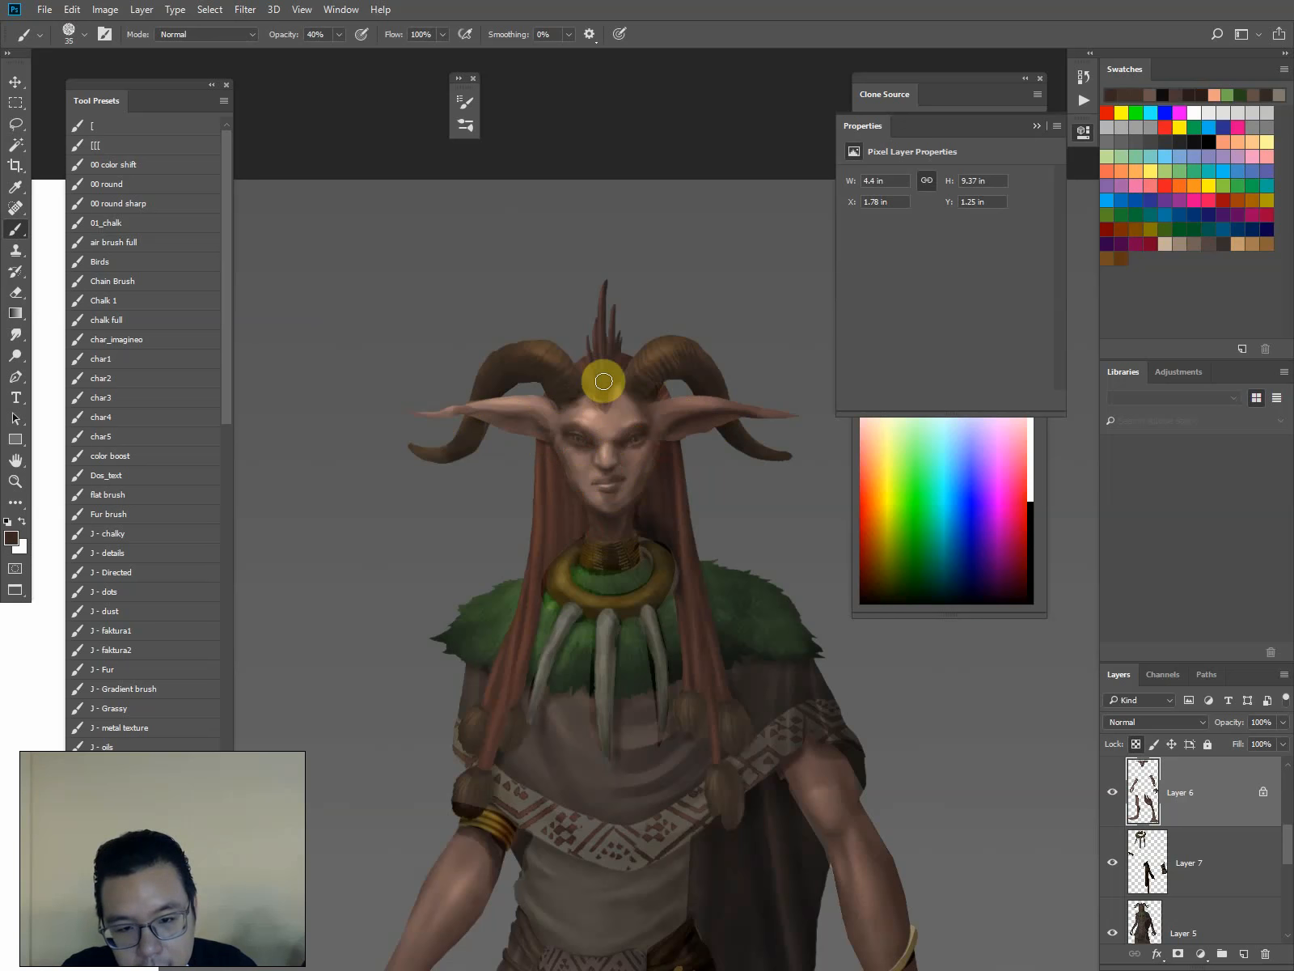
Paint a lighter skin tone sampled from the forehead over the forehead and cheek, reducing the brush to 20 pixels
left_click(603, 419, "alt")
left_click(619, 411)
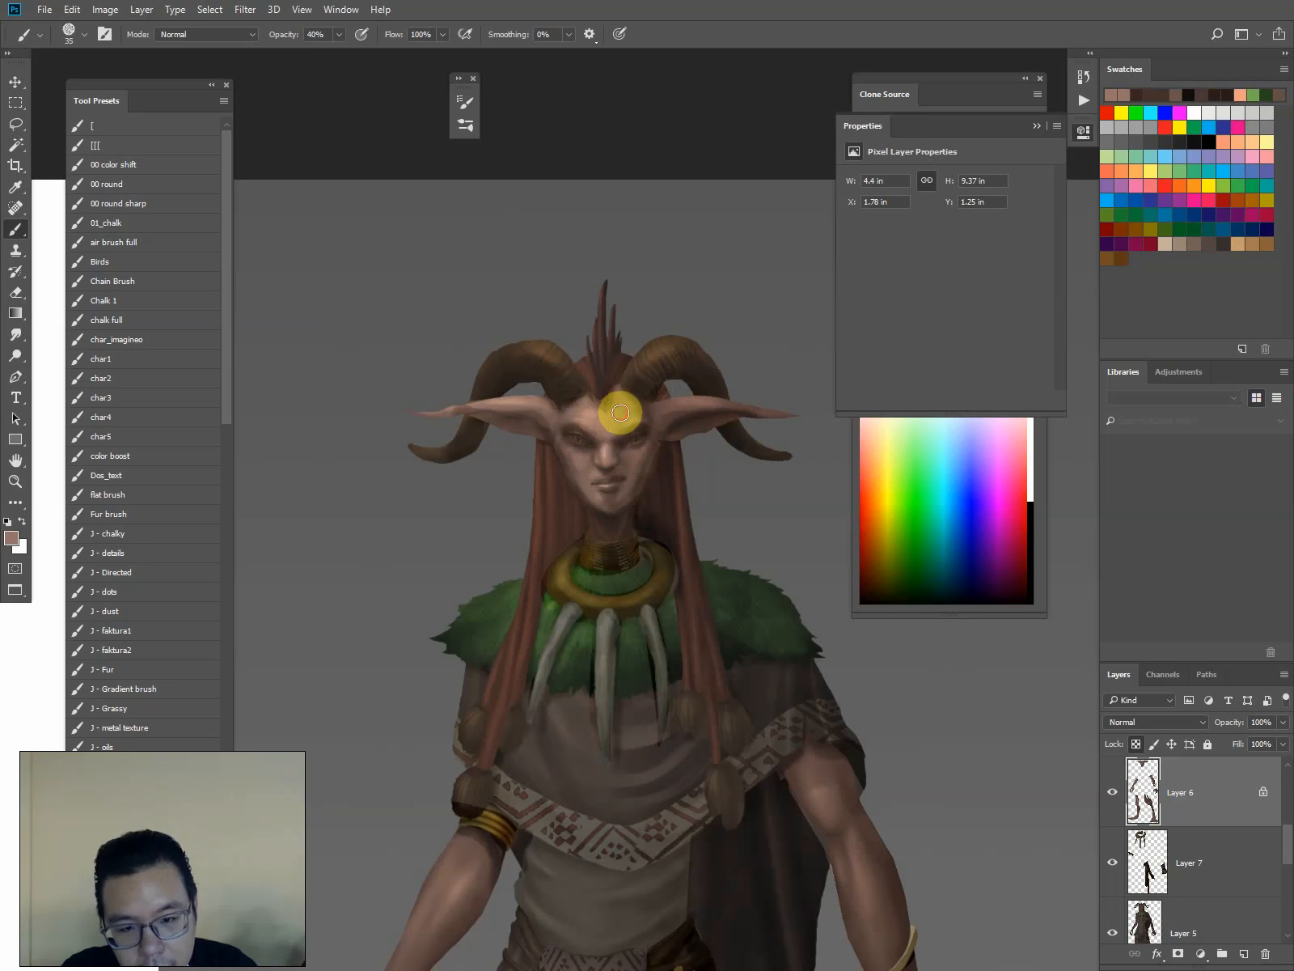
key("bracketleft")
key("bracketleft")
left_click(582, 458)
key("bracketleft")
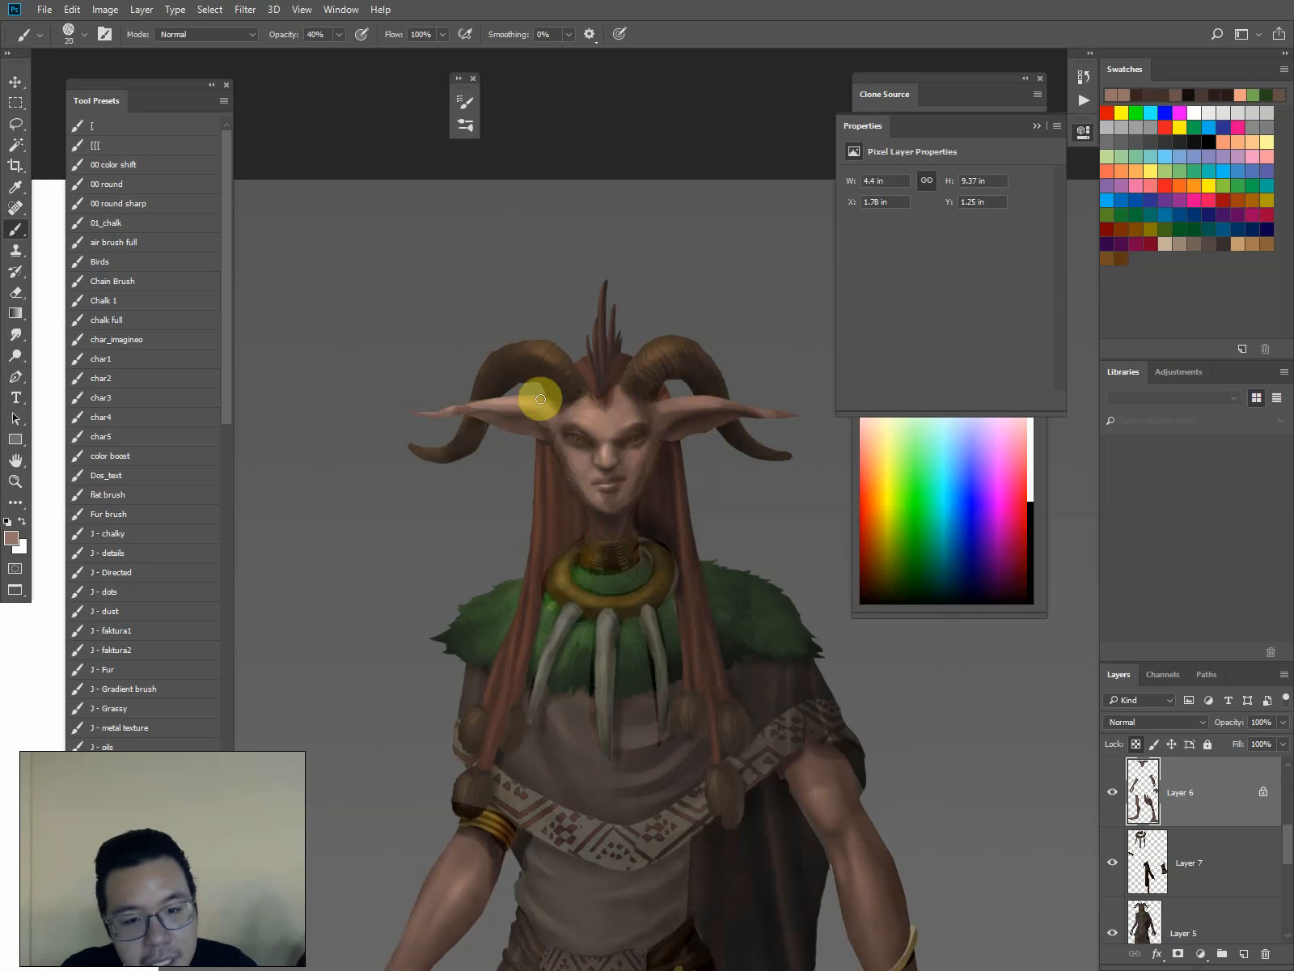
Touch up the pointed ear with sampled skin tones, reducing the brush to 10 pixels
left_click(720, 410, "alt")
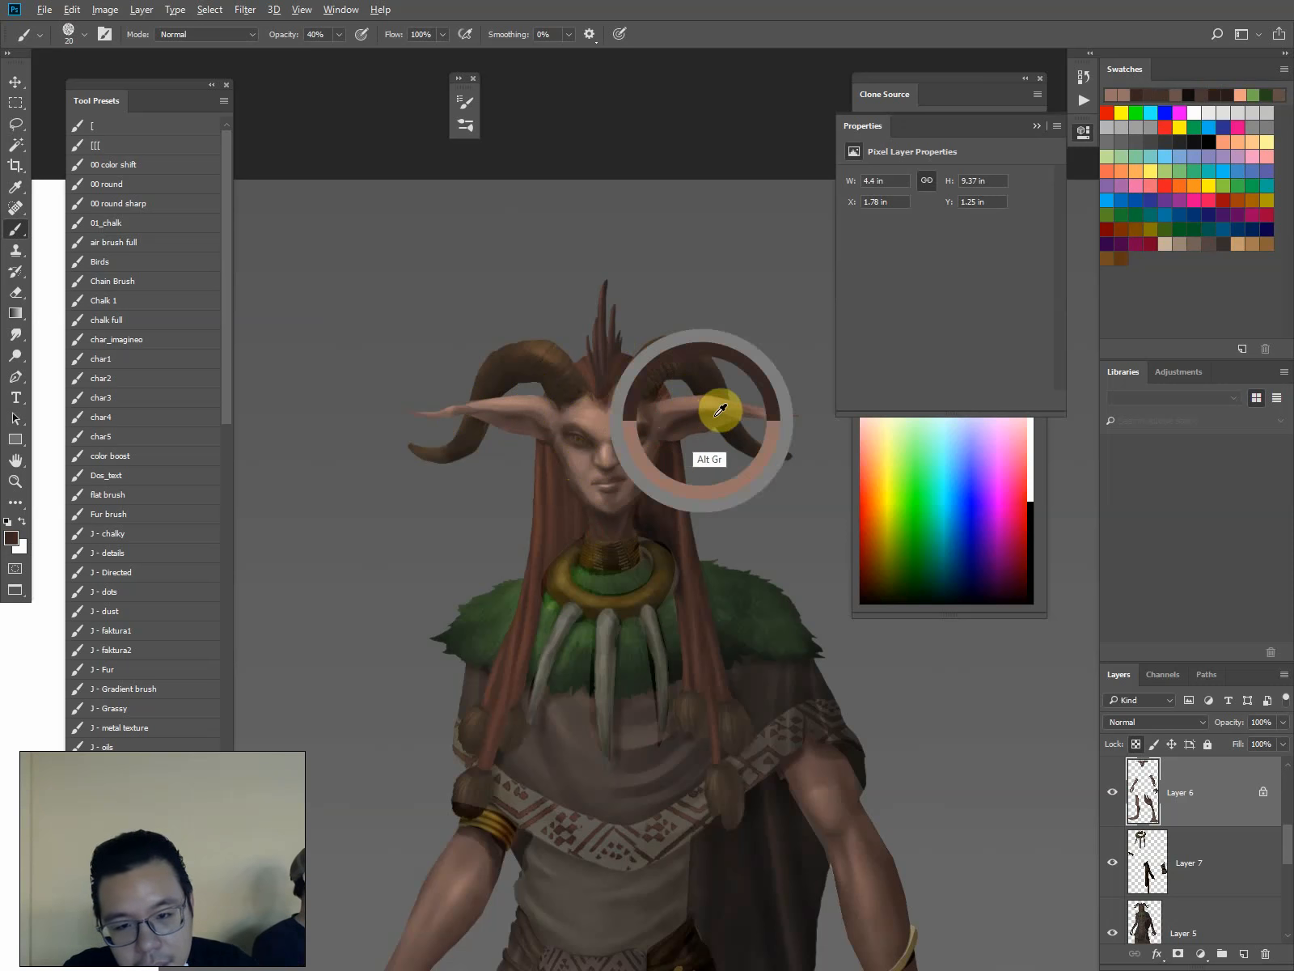
left_click(766, 420, "alt")
key("bracketleft")
key("bracketleft")
Refine the shading of the cheek, chin and jaw with sampled brown skin tones and a 20-pixel brush
key("ctrl+minus")
key("ctrl+minus")
key("ctrl+minus")
key("ctrl+plus")
key("ctrl+plus")
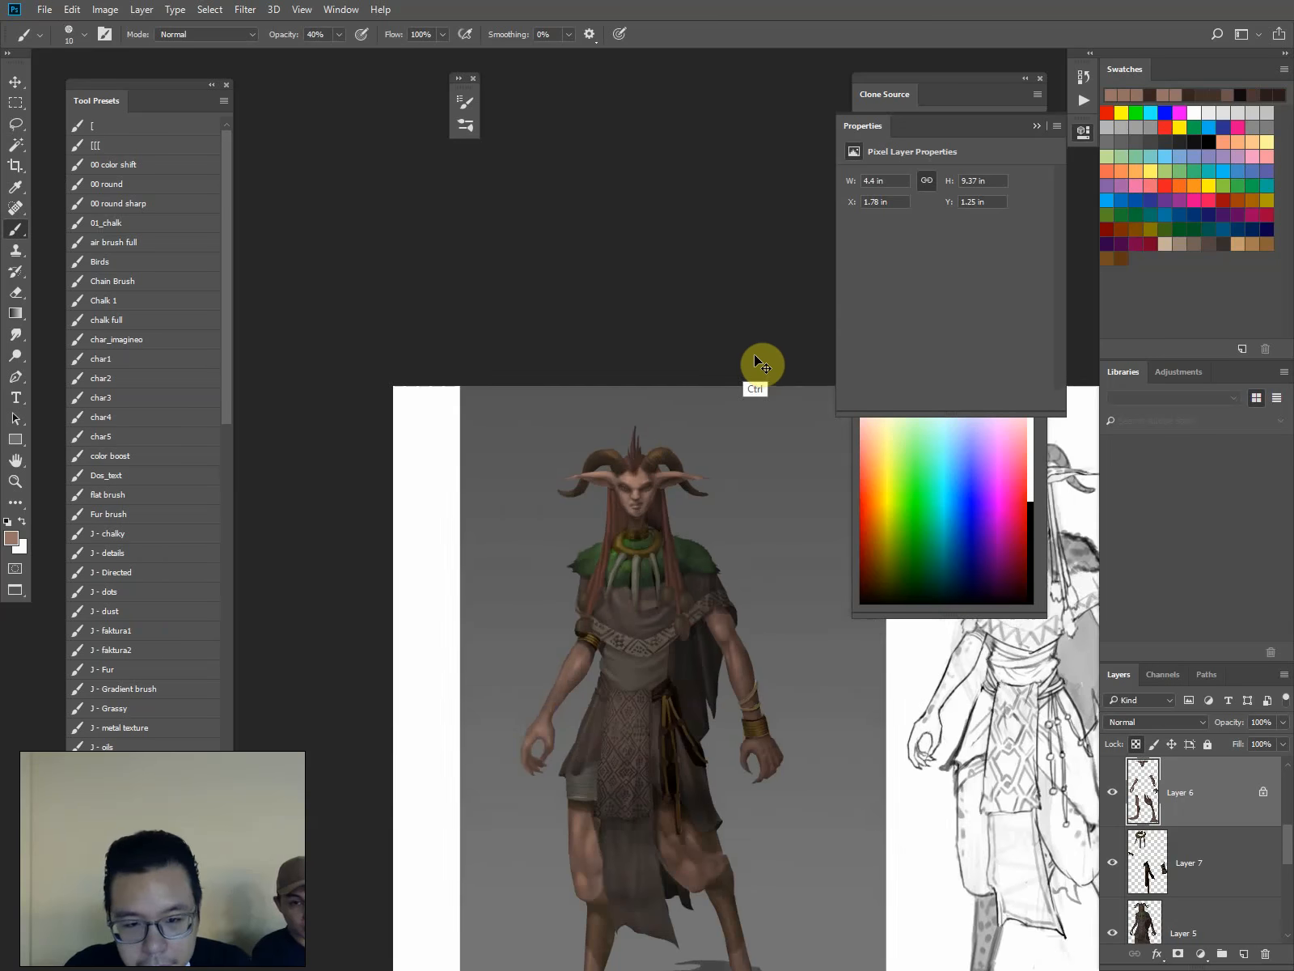
left_click(650, 496, "alt")
left_click(655, 497, "alt")
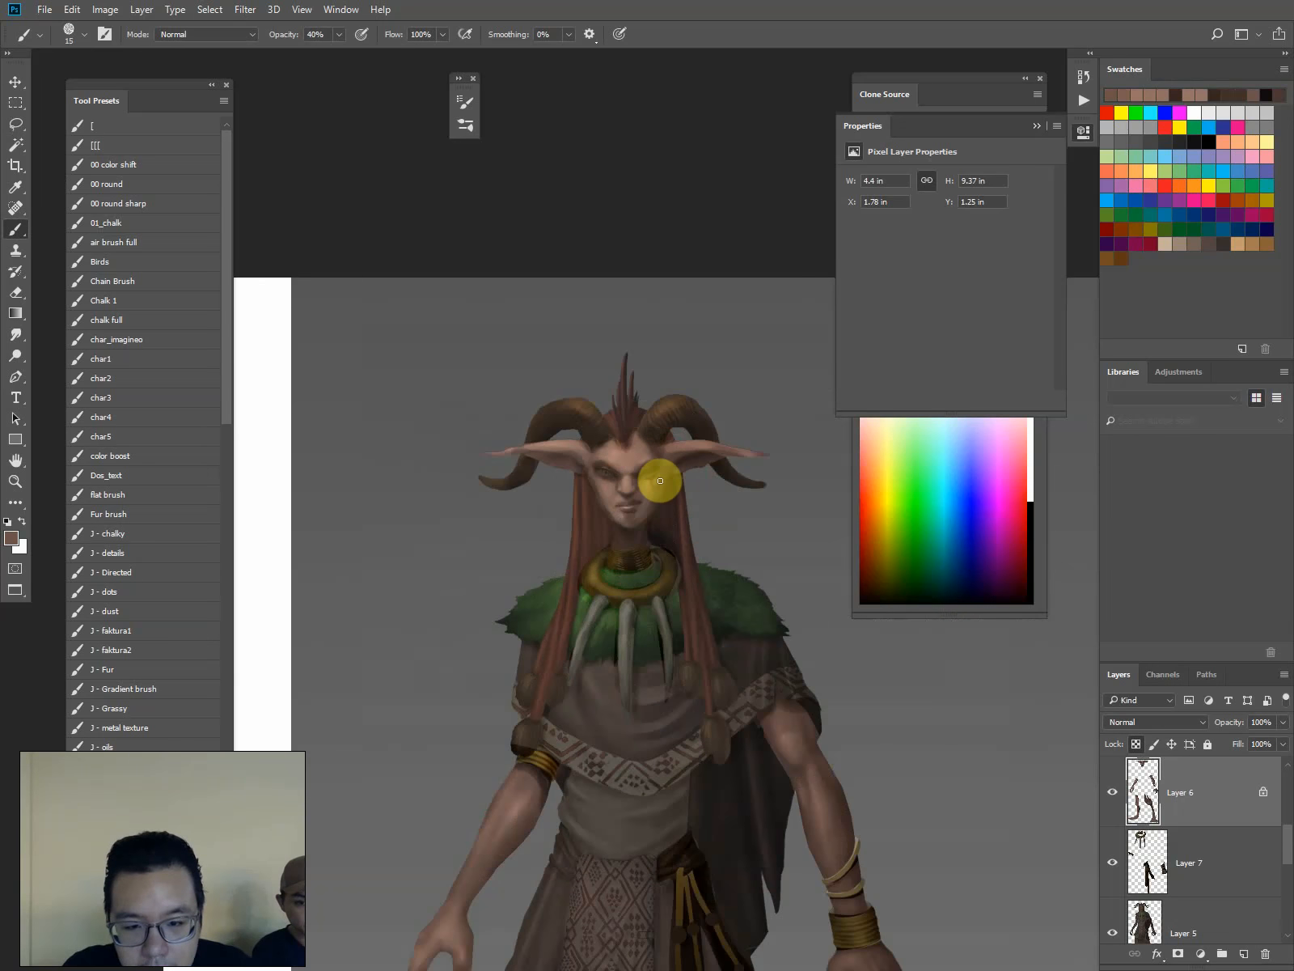
key("bracketright")
left_click(625, 525, "alt")
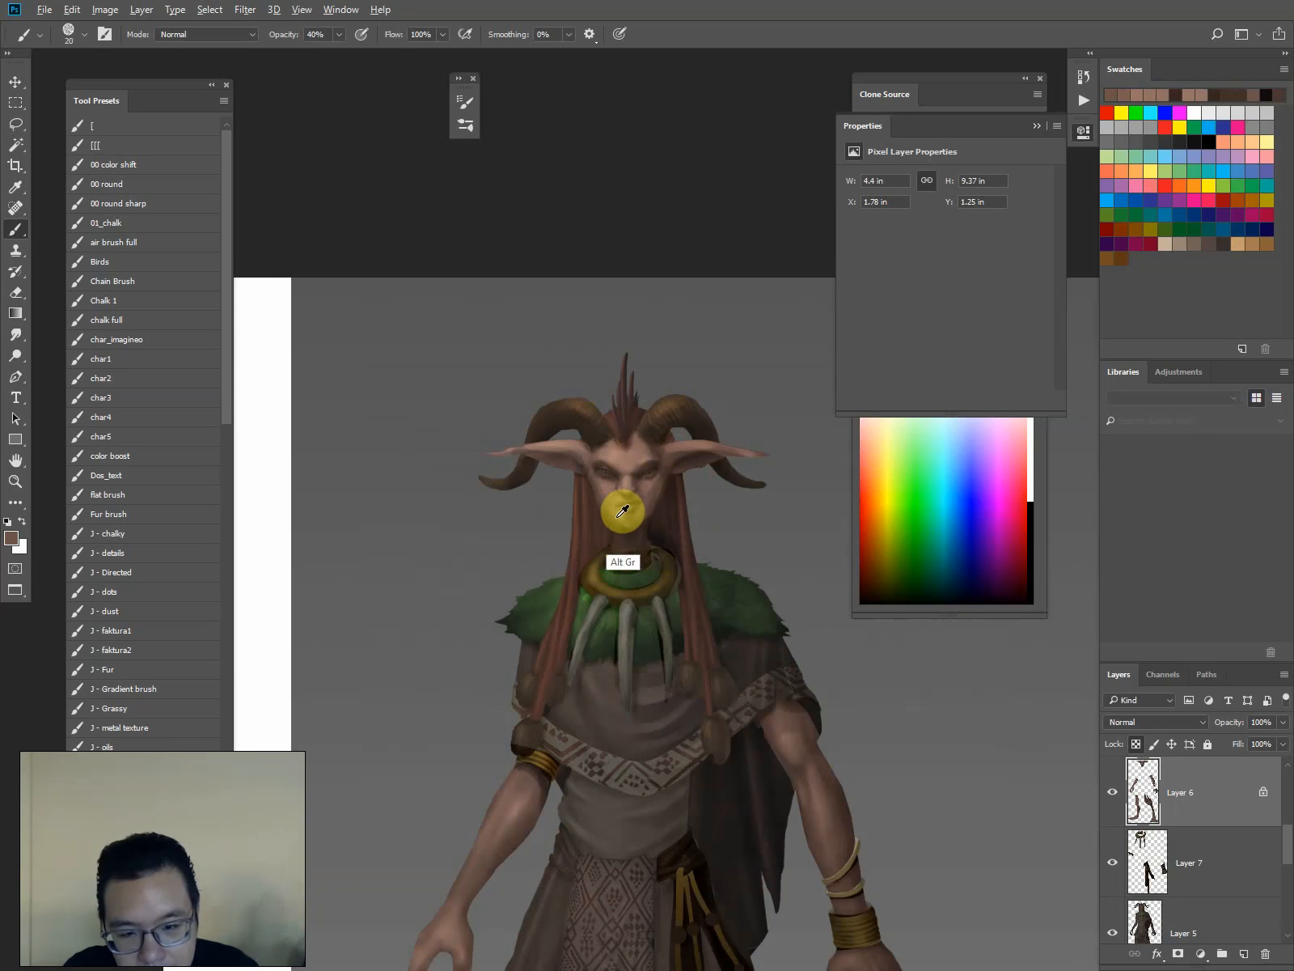
key("bracketright")
left_click(621, 523, "alt")
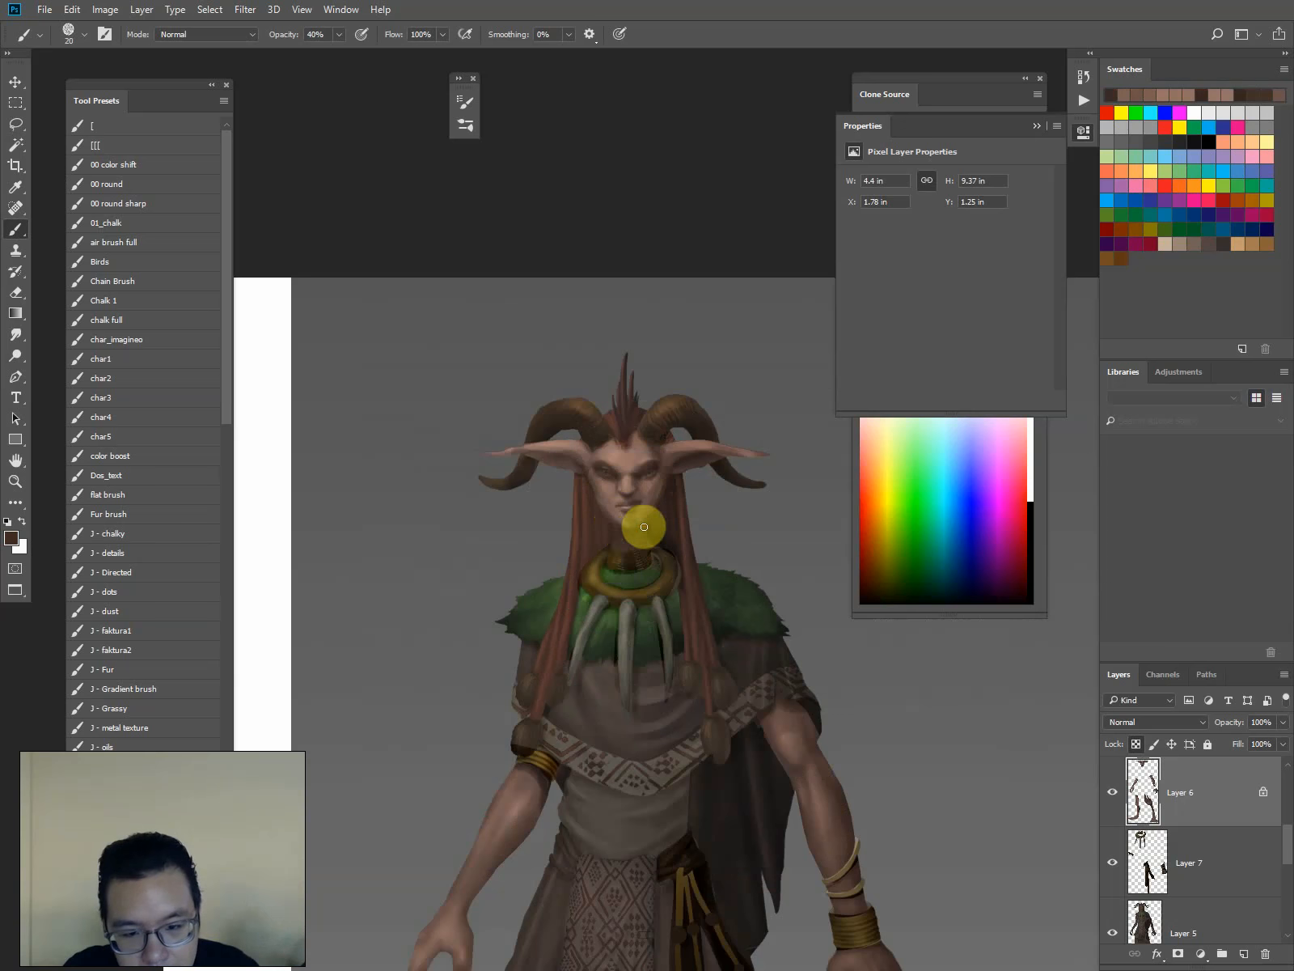
Paint sampled lighter skin tones around the mouth and chin, then undo the last cheek dab
left_click(623, 509, "alt")
left_click(619, 515, "alt")
left_click(602, 497)
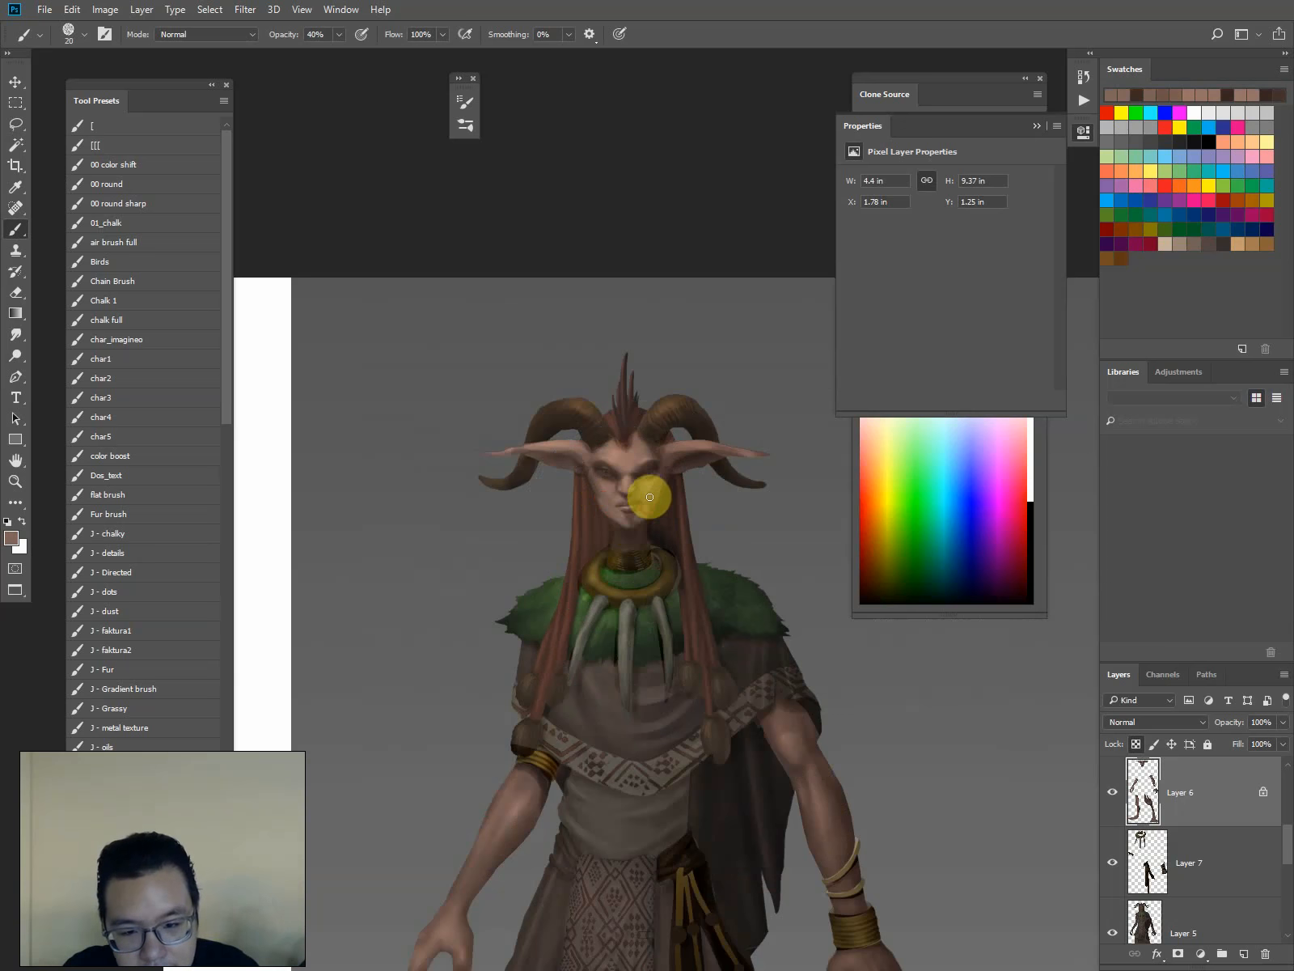
left_click_drag(650, 497, 635, 519)
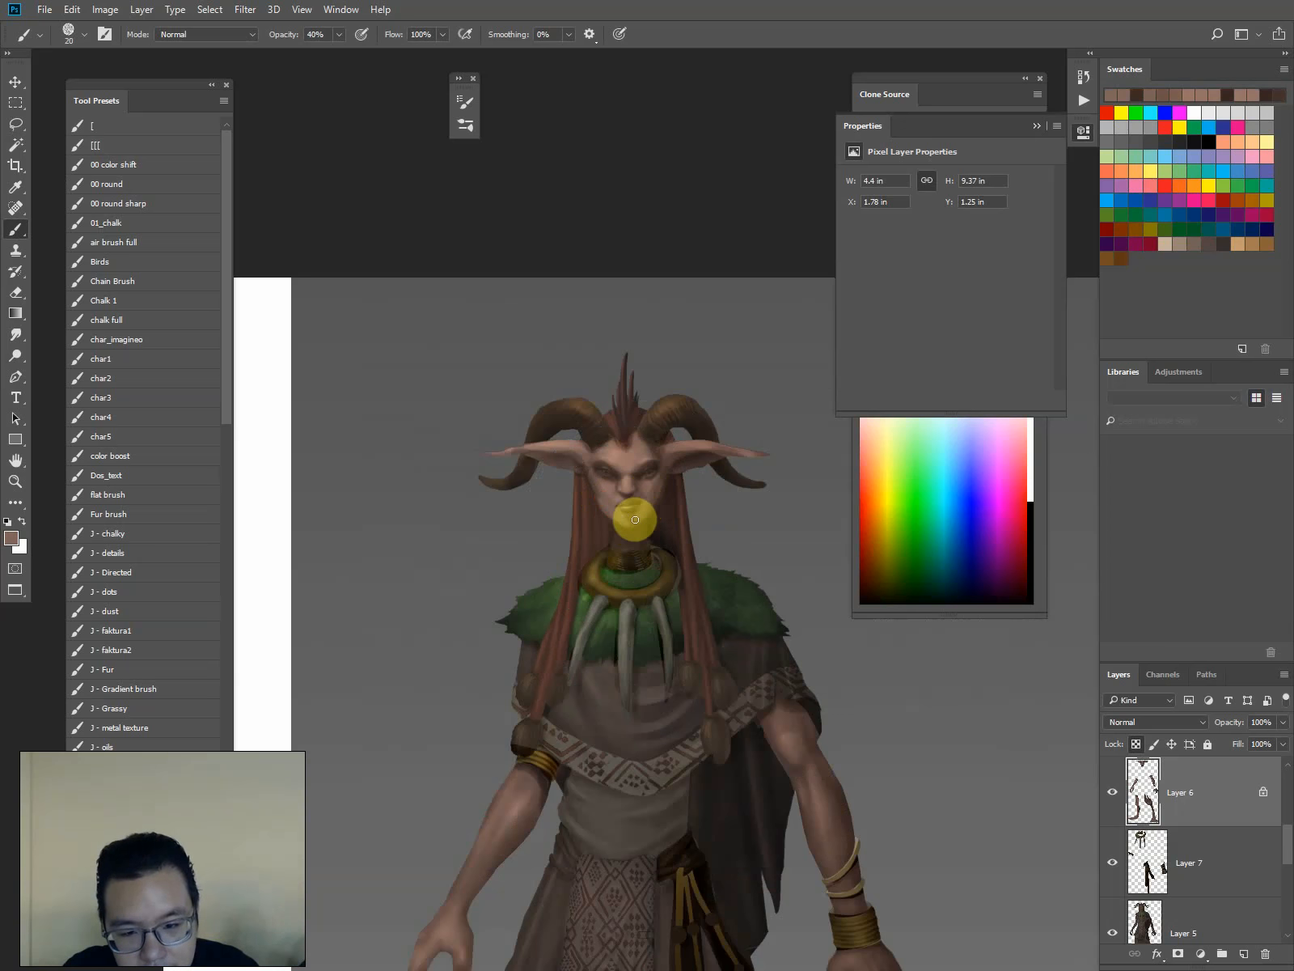
left_click(603, 484)
key("ctrl+z")
Activate Layer 5 and lasso the patterned trim, the undershirt and the pale cloth around the thigh
key("ctrl+minus")
key("ctrl+minus")
left_click_drag(656, 377, 574, 219)
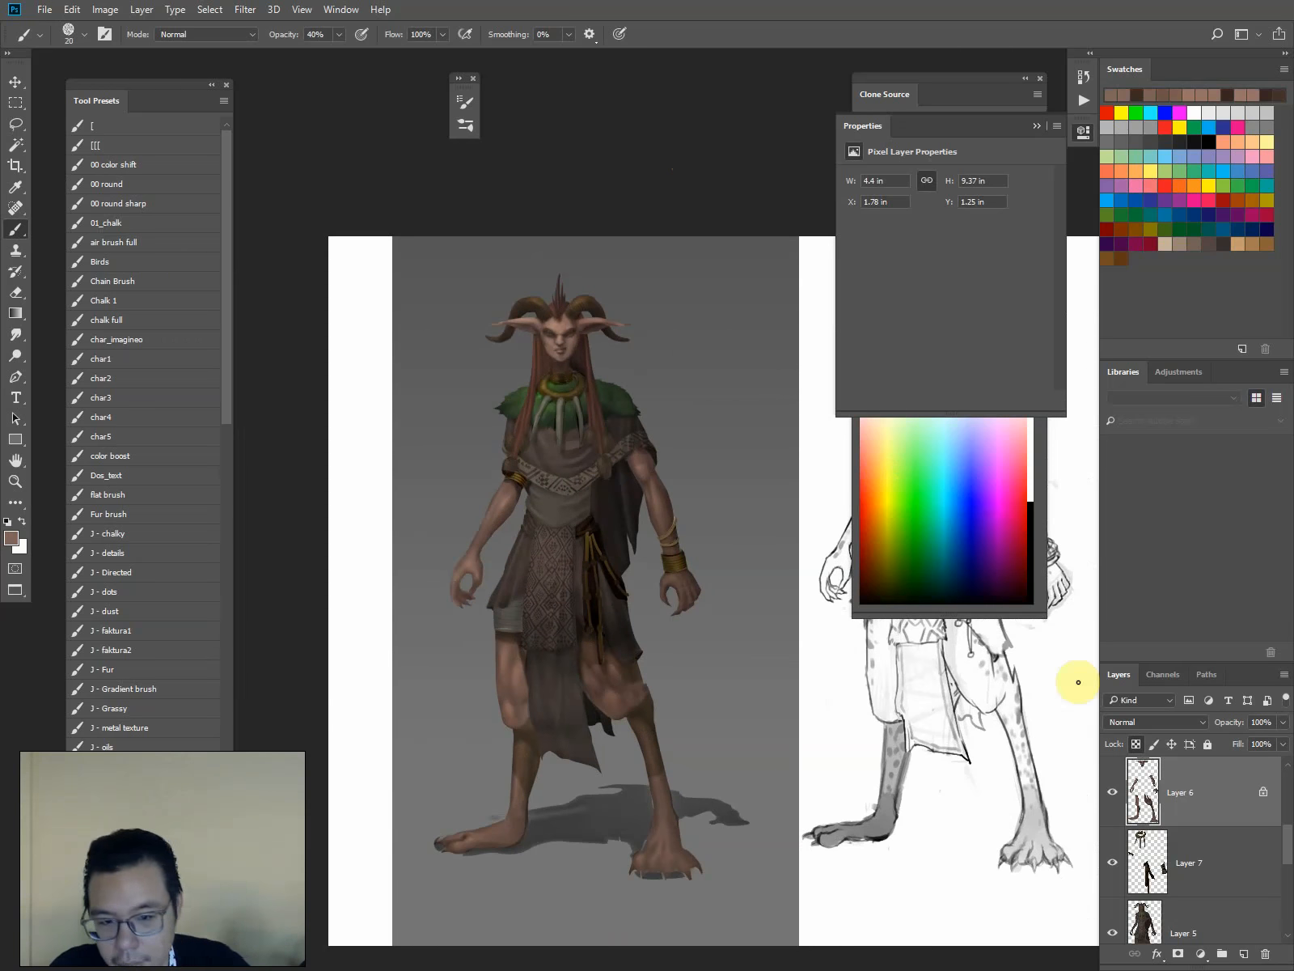
left_click(1187, 876)
left_click(1183, 914)
key("ctrl+plus")
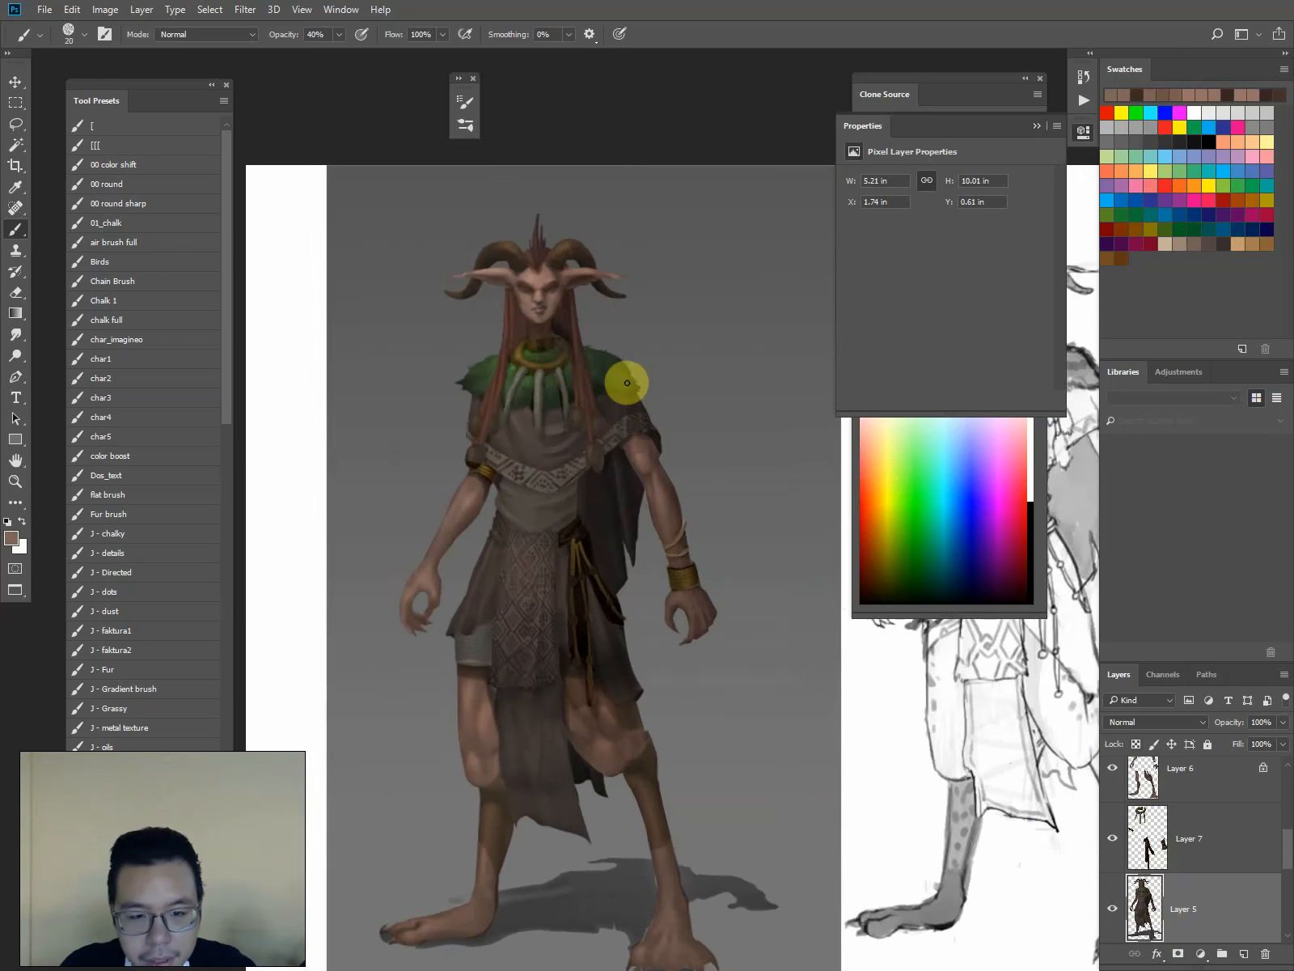
key("l")
mouse_move(583, 469)
left_mouse_down()
mouse_move(551, 493)
mouse_move(549, 482)
mouse_move(564, 530)
mouse_move(519, 538)
mouse_move(487, 514)
mouse_move(492, 478)
mouse_move(469, 453)
mouse_move(536, 470)
mouse_move(579, 447)
mouse_move(596, 459)
mouse_move(576, 493)
mouse_move(593, 436)
mouse_move(653, 402)
mouse_move(653, 430)
mouse_move(619, 441)
mouse_move(469, 460)
left_mouse_up()
key("alt")
key("shift")
mouse_move(484, 676)
left_mouse_down()
mouse_move(442, 668)
mouse_move(463, 642)
mouse_move(486, 674)
left_mouse_up()
Brighten the selected cloth with Levels: midtones 1.03, input white 212 and output black 14, and deselect
key("ctrl+l")
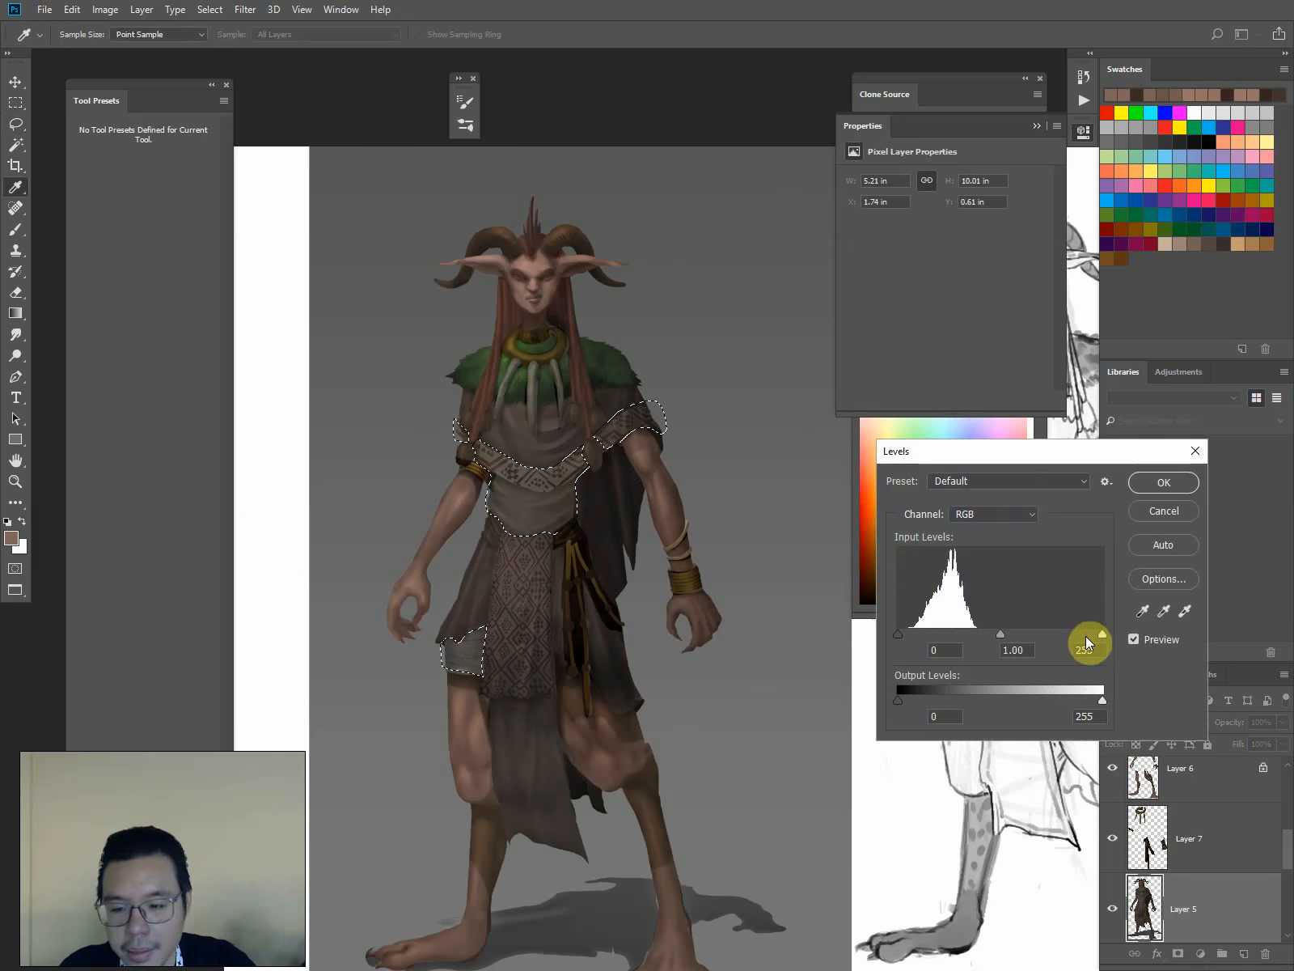
left_click_drag(1086, 636, 1068, 638)
mouse_move(982, 634)
left_mouse_down()
mouse_move(962, 631)
mouse_move(980, 634)
left_mouse_up()
left_click_drag(898, 701, 911, 699)
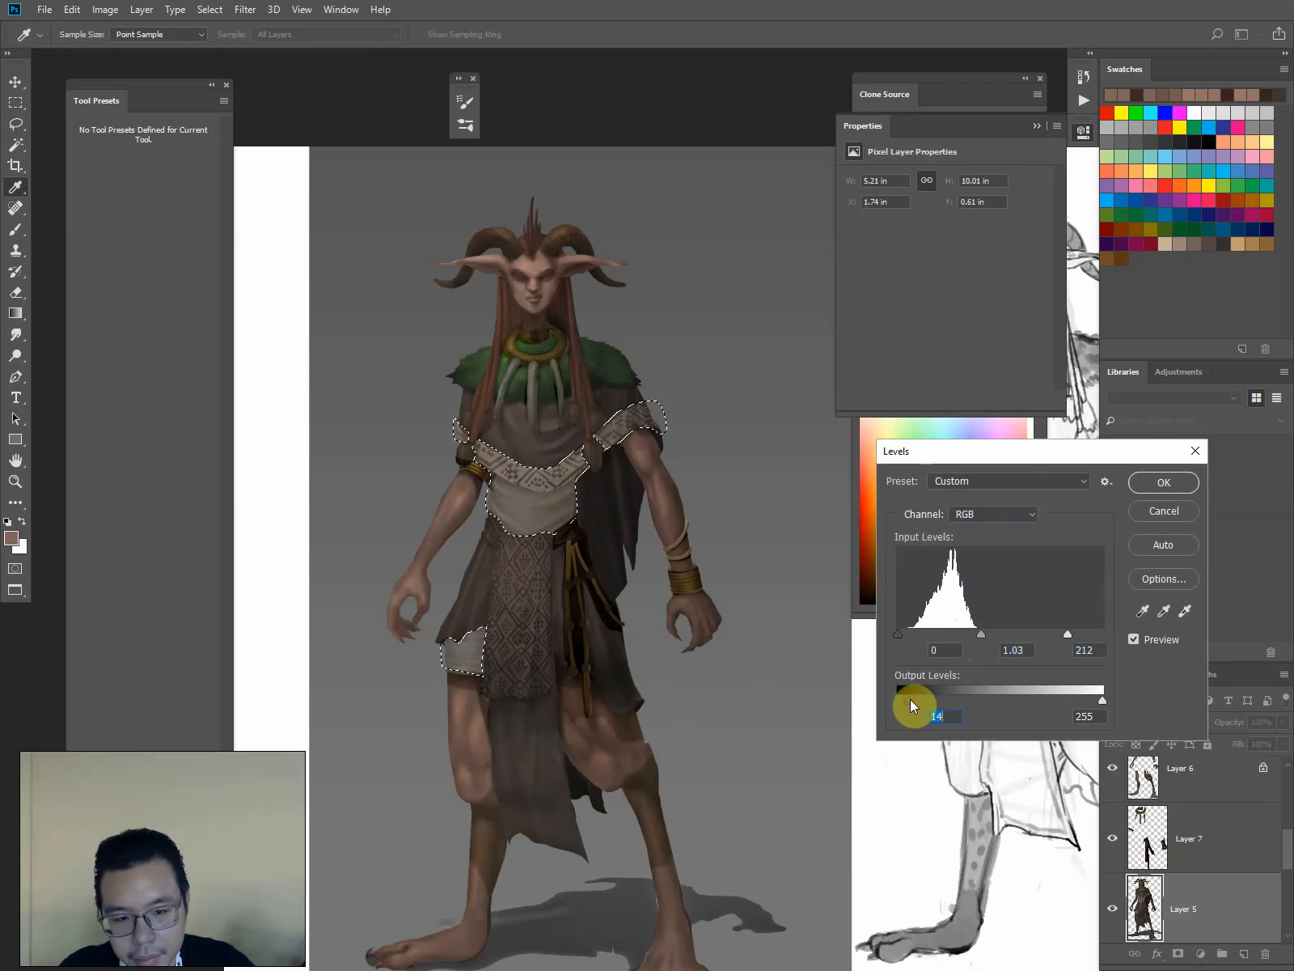
key("Return")
key("ctrl+d")
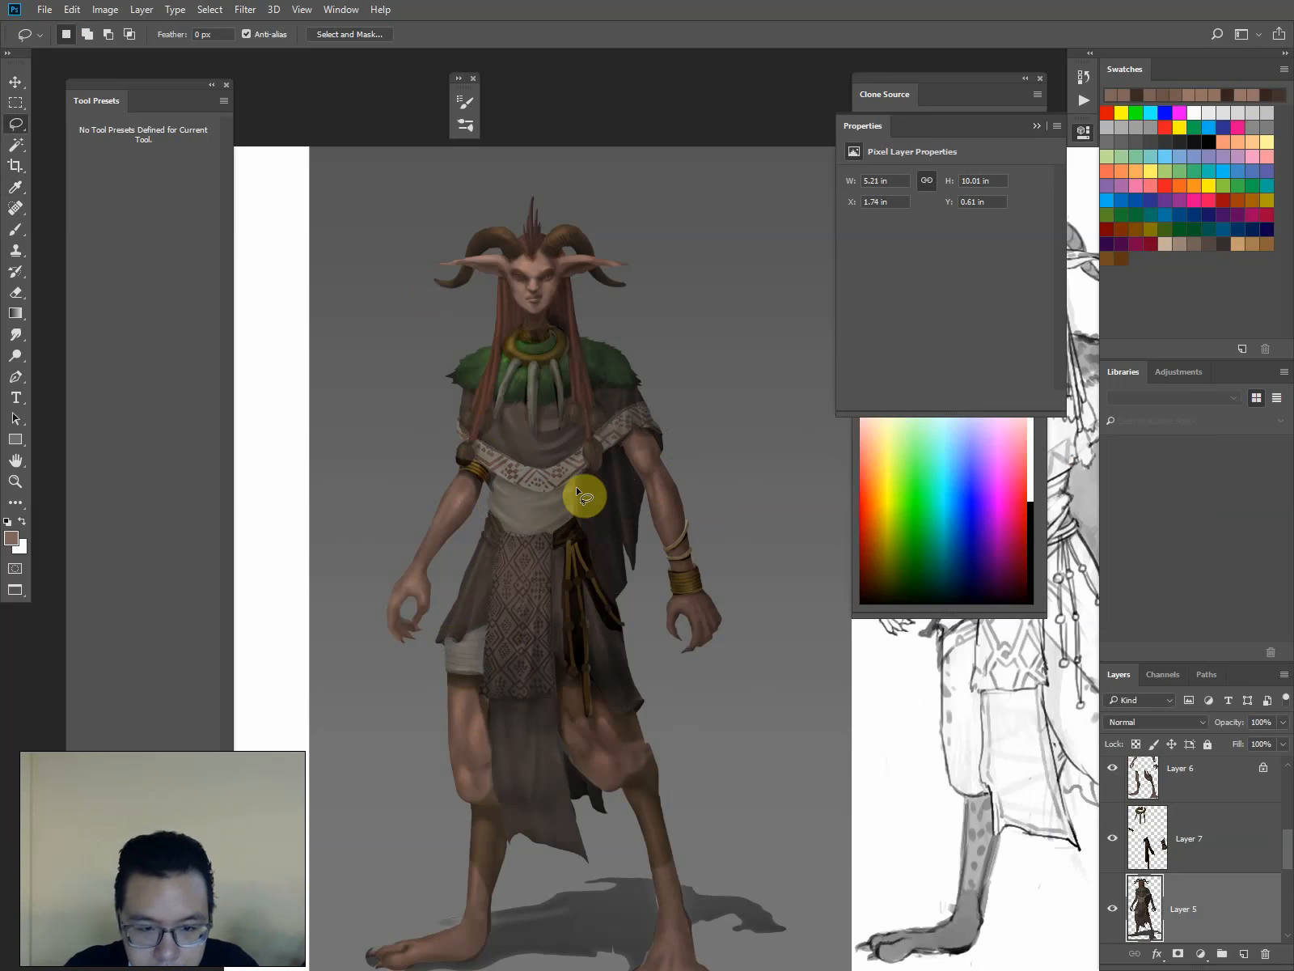
Lasso the strip of undershirt beneath the patterned trim, darken it by lowering the Levels output white, and deselect
mouse_move(530, 492)
left_mouse_down()
mouse_move(485, 471)
mouse_move(491, 492)
mouse_move(549, 507)
mouse_move(575, 506)
mouse_move(585, 476)
left_mouse_up()
key("o")
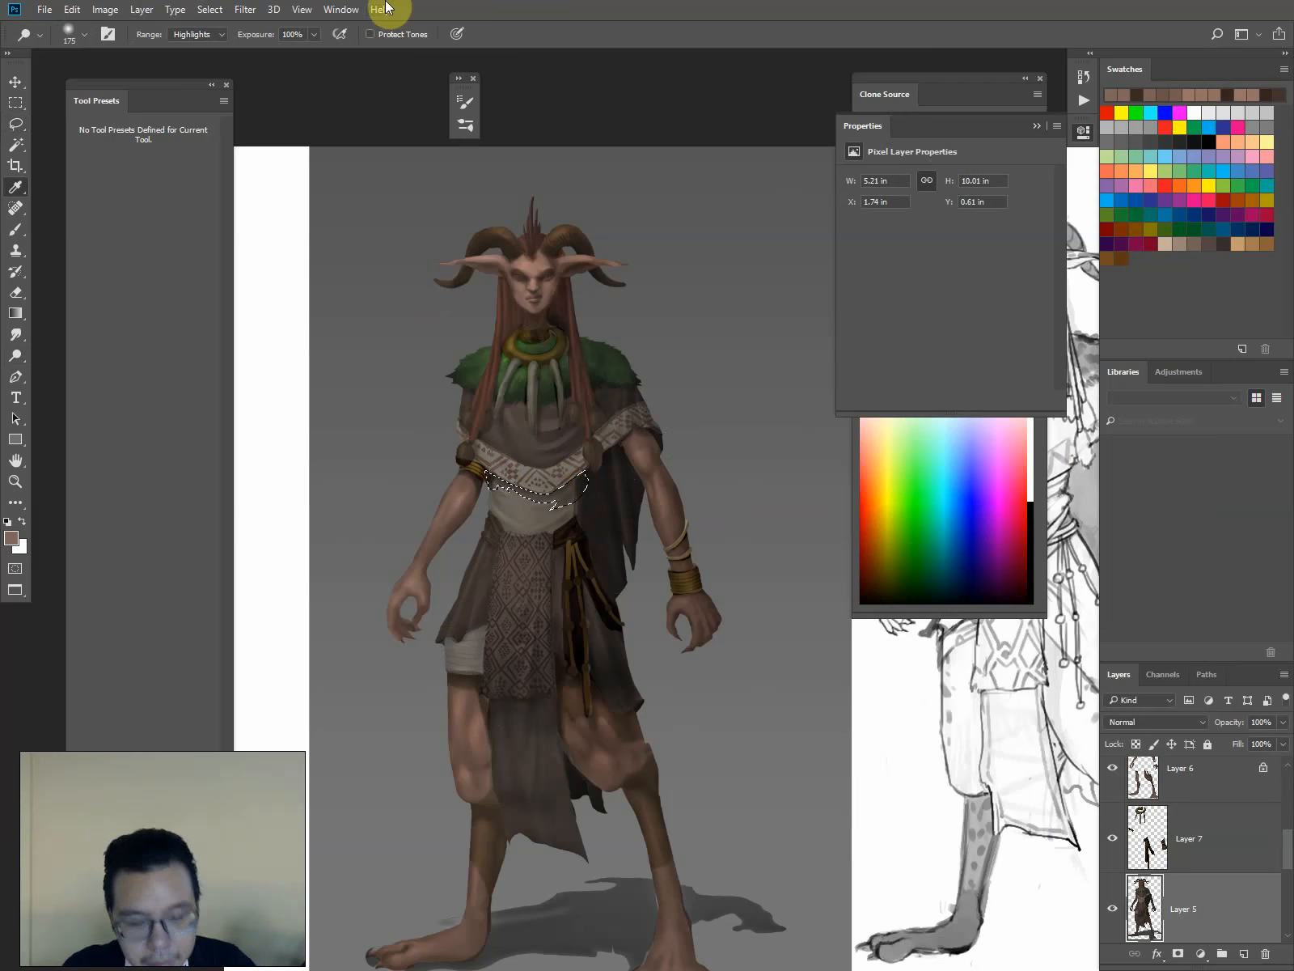
key("ctrl+l")
left_click(1085, 696)
key("Return")
key("l")
left_click(410, 392)
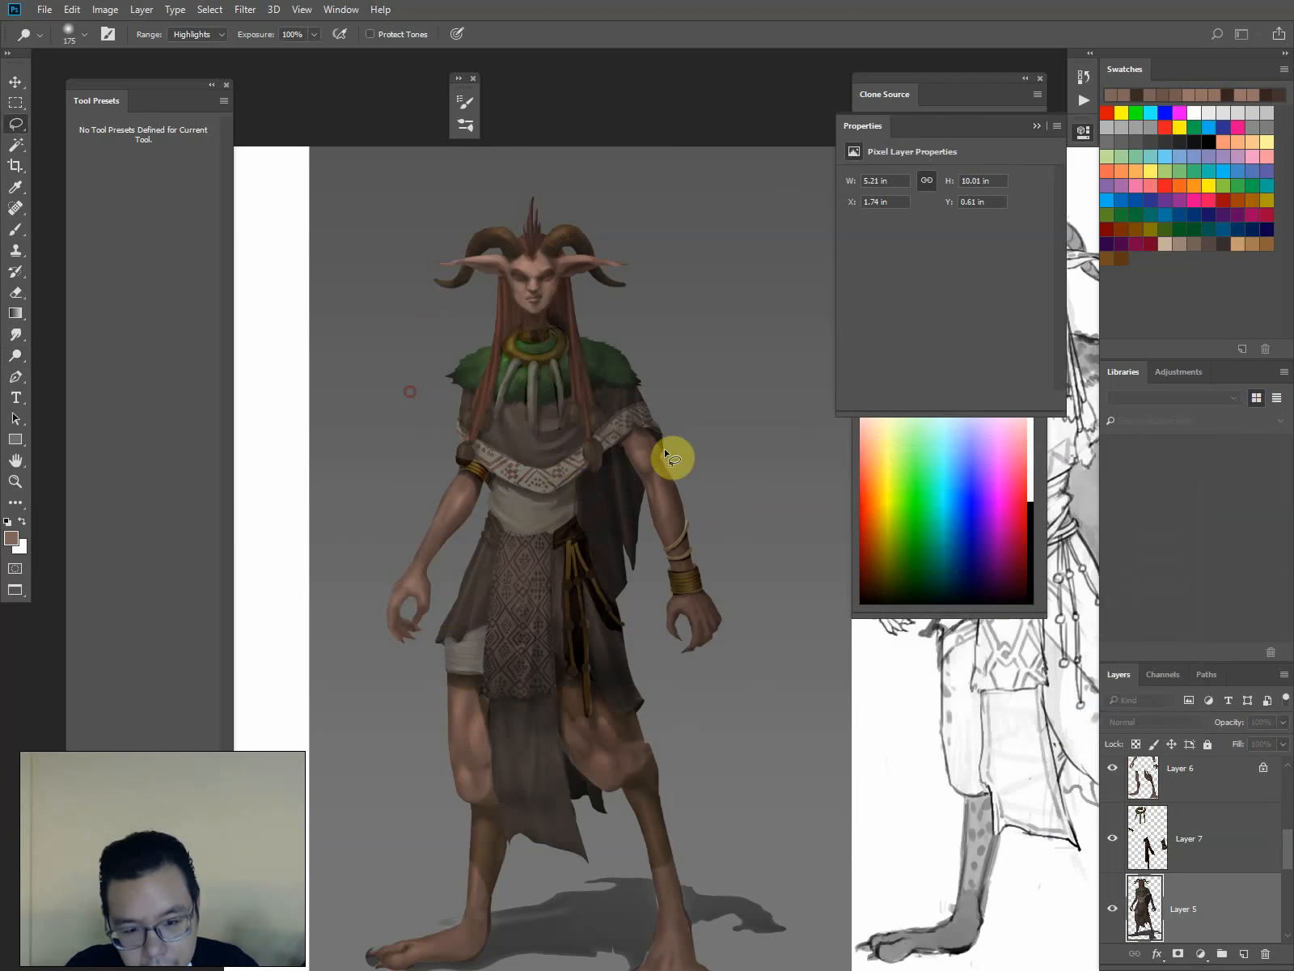
Lasso the hanging cape beside the waist, darken it with a near-black 70-pixel brush, and deselect
mouse_move(576, 516)
left_mouse_down()
mouse_move(583, 470)
mouse_move(615, 442)
mouse_move(648, 546)
mouse_move(588, 544)
mouse_move(575, 474)
left_mouse_up()
key("o")
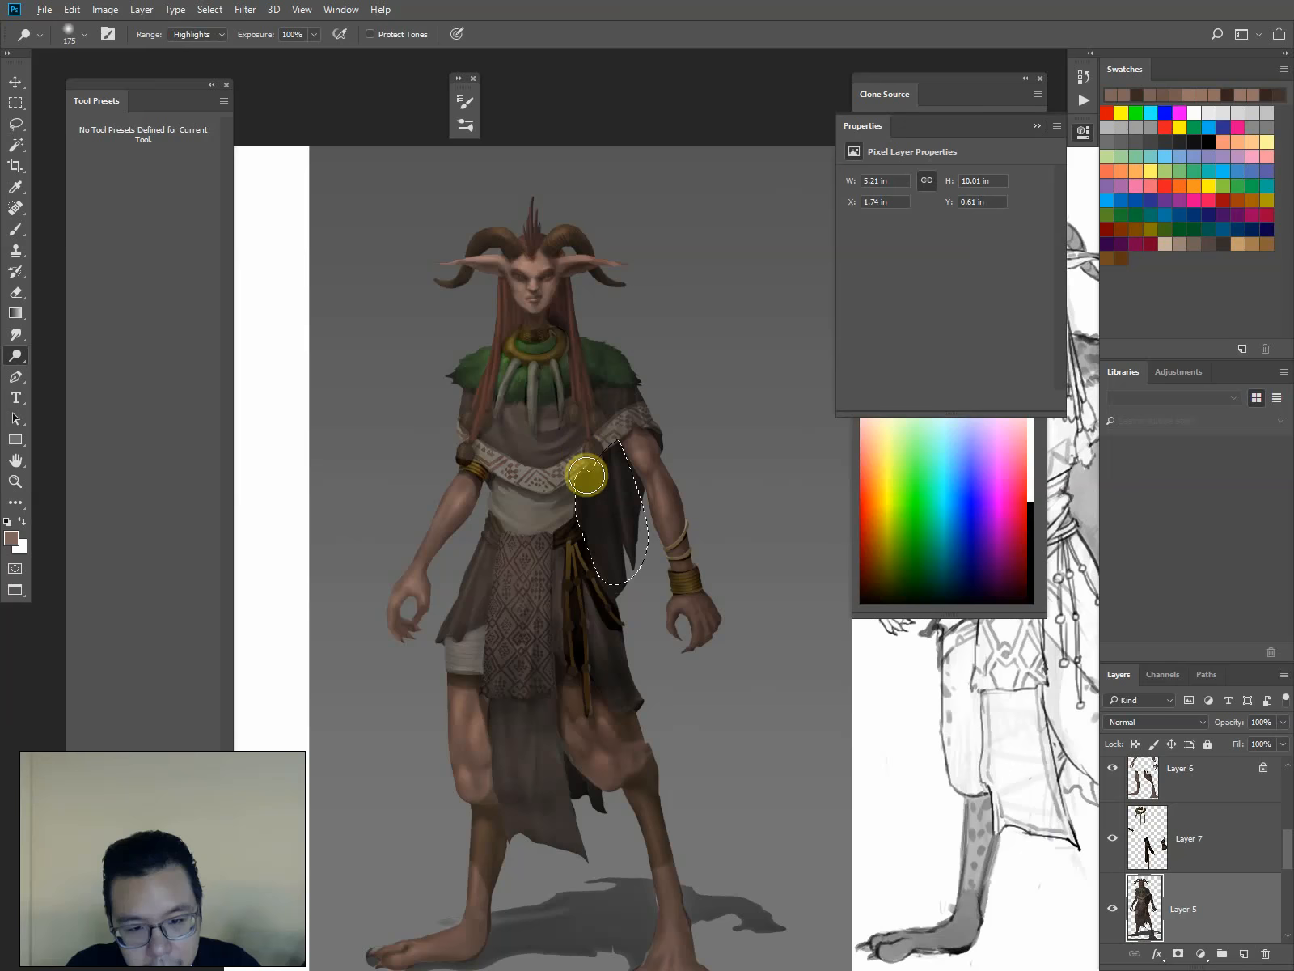
key("b")
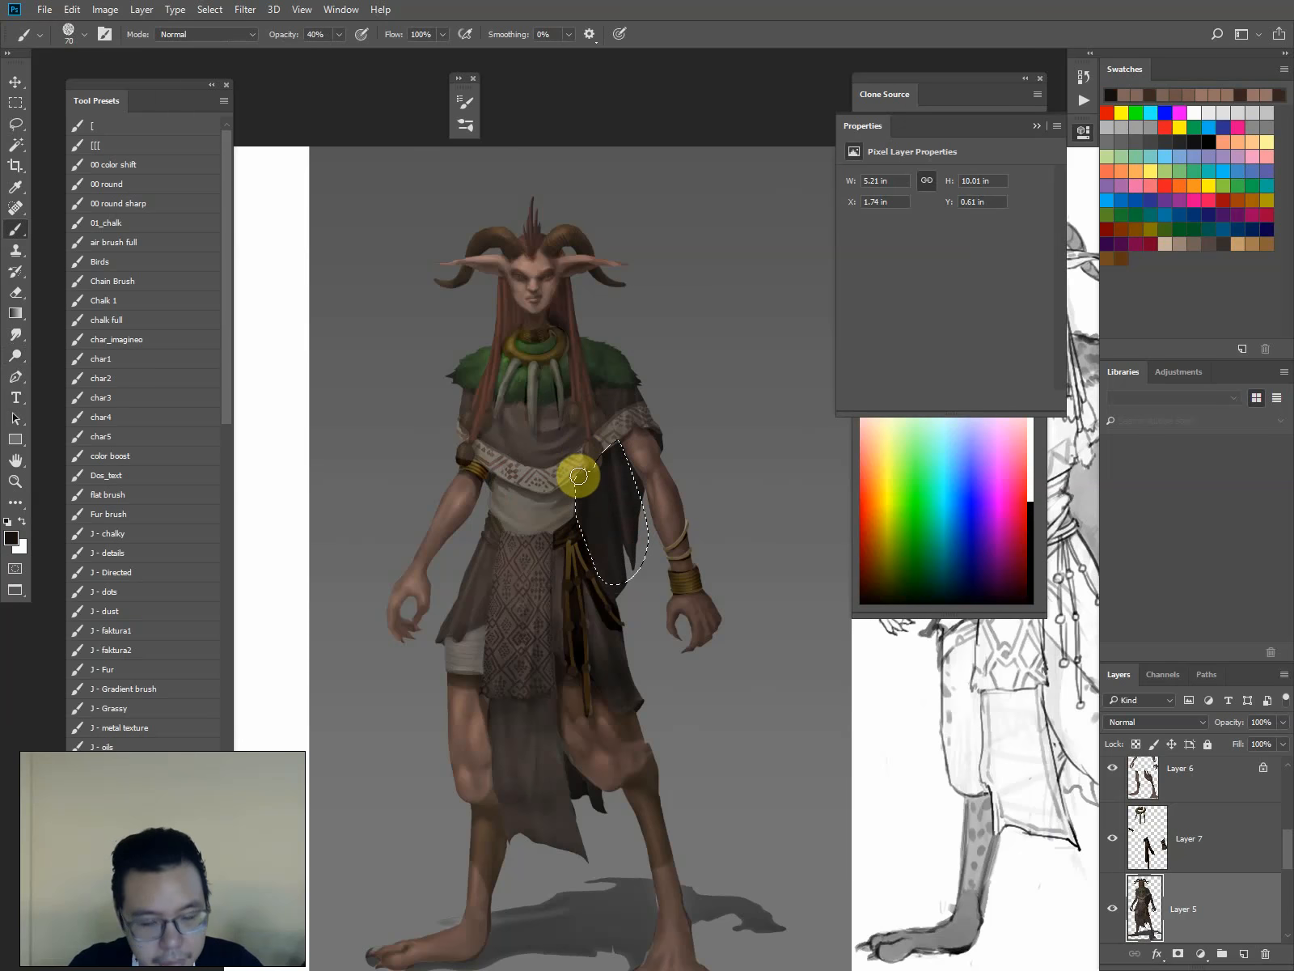
key("ctrl+d")
Lasso areas at the undershirt's waist and the patterned front cloth on Layer 5 and refine their shading
key("l")
left_click_drag(473, 511, 512, 482)
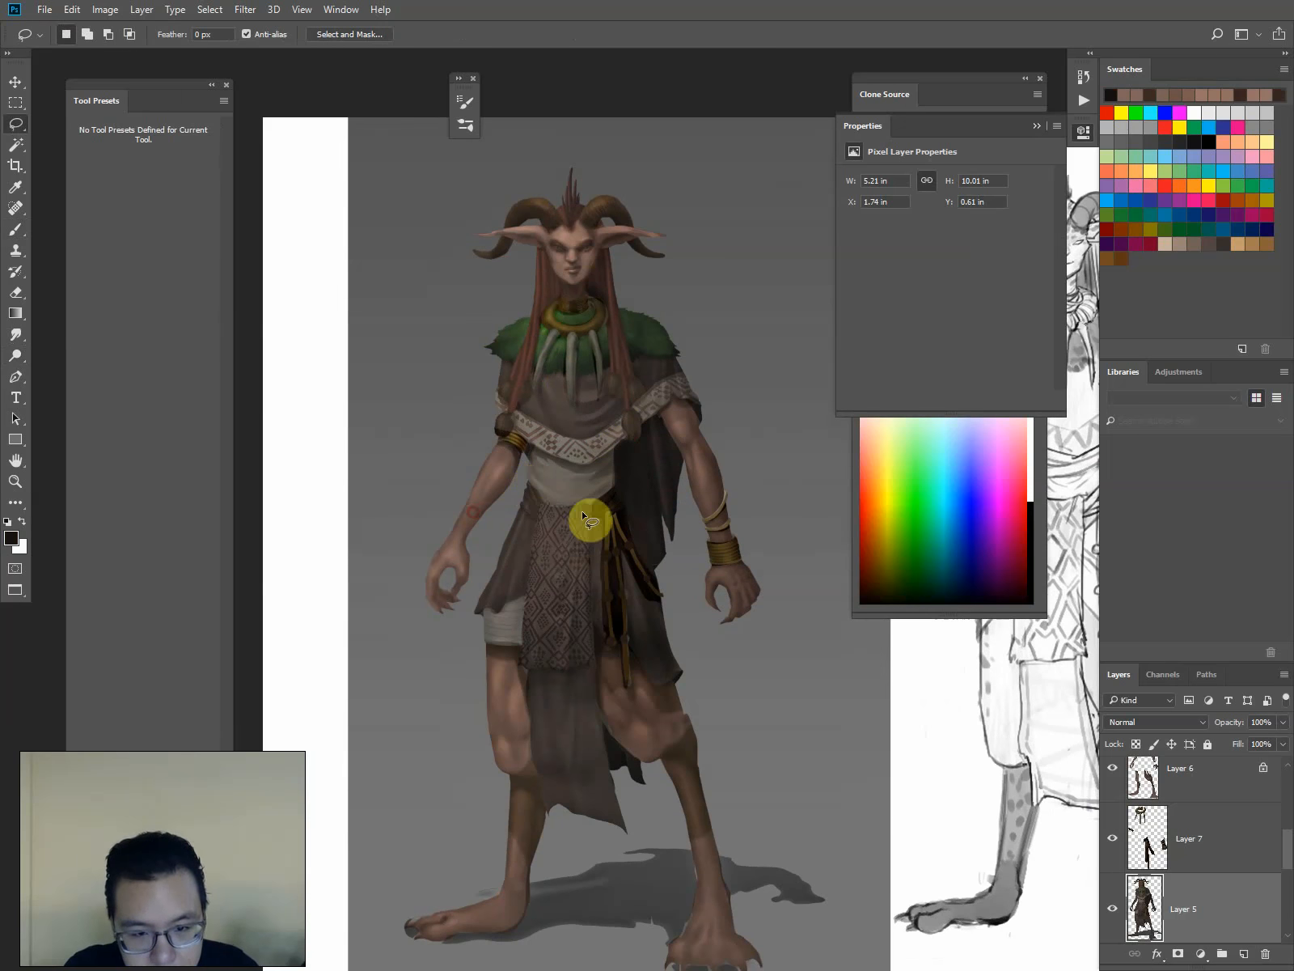
mouse_move(592, 508)
left_mouse_down()
mouse_move(589, 590)
mouse_move(623, 720)
mouse_move(611, 491)
mouse_move(593, 619)
mouse_move(599, 651)
mouse_move(594, 471)
left_mouse_up()
key("o")
key("l")
left_click(525, 476)
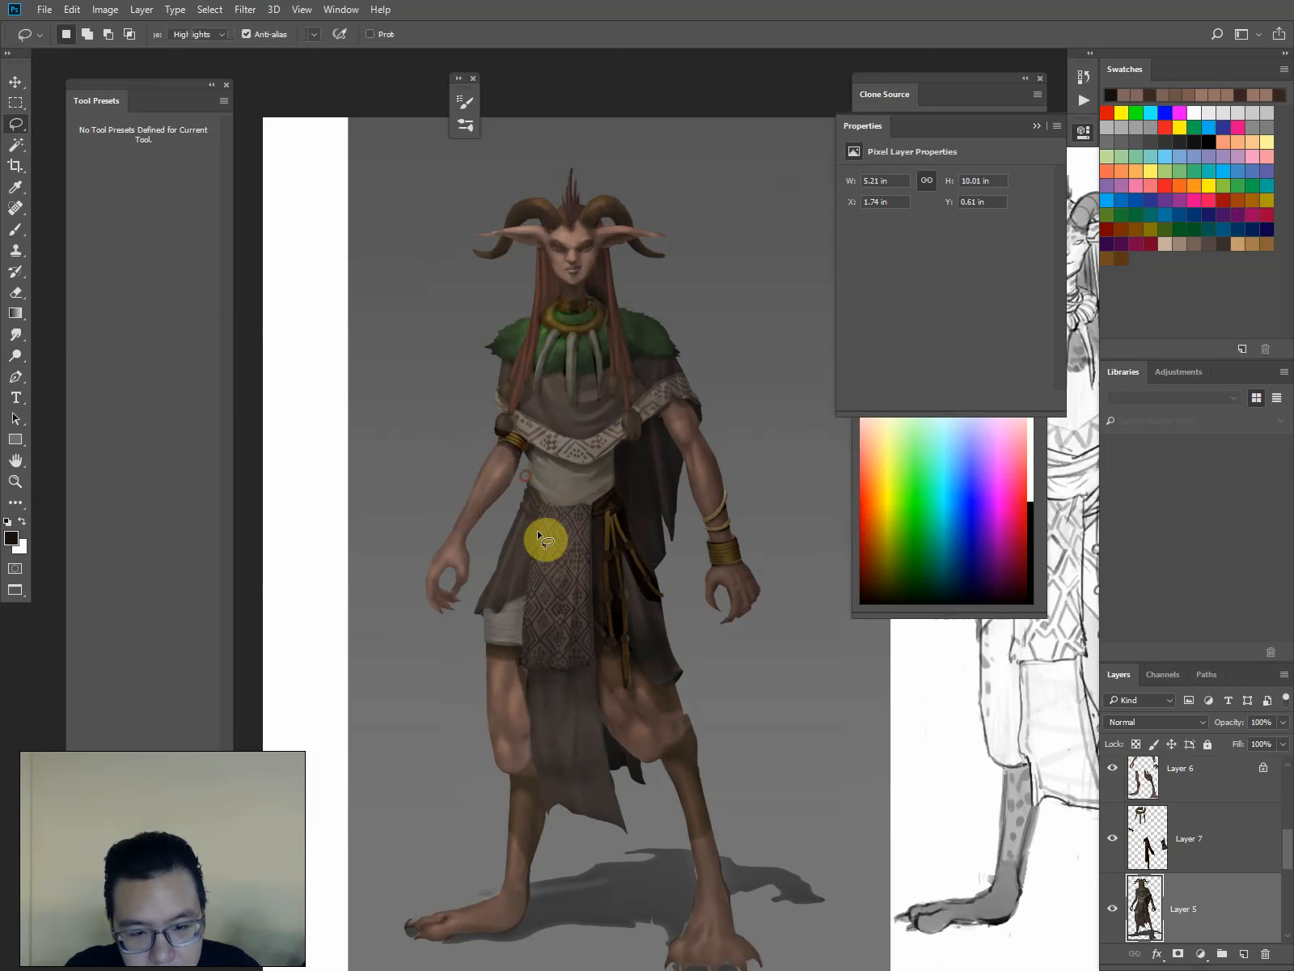
key("b")
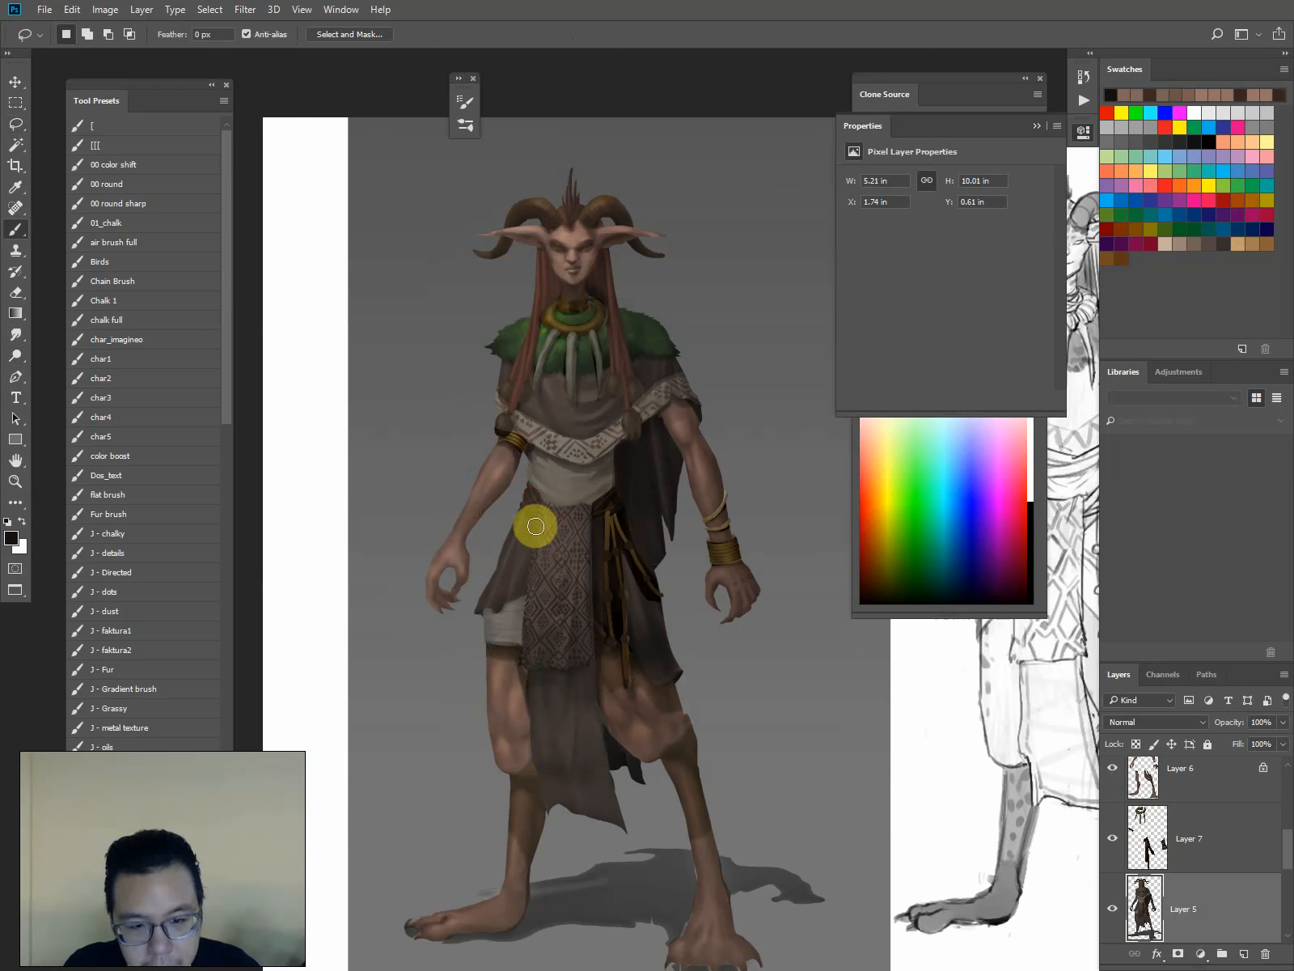
key("l")
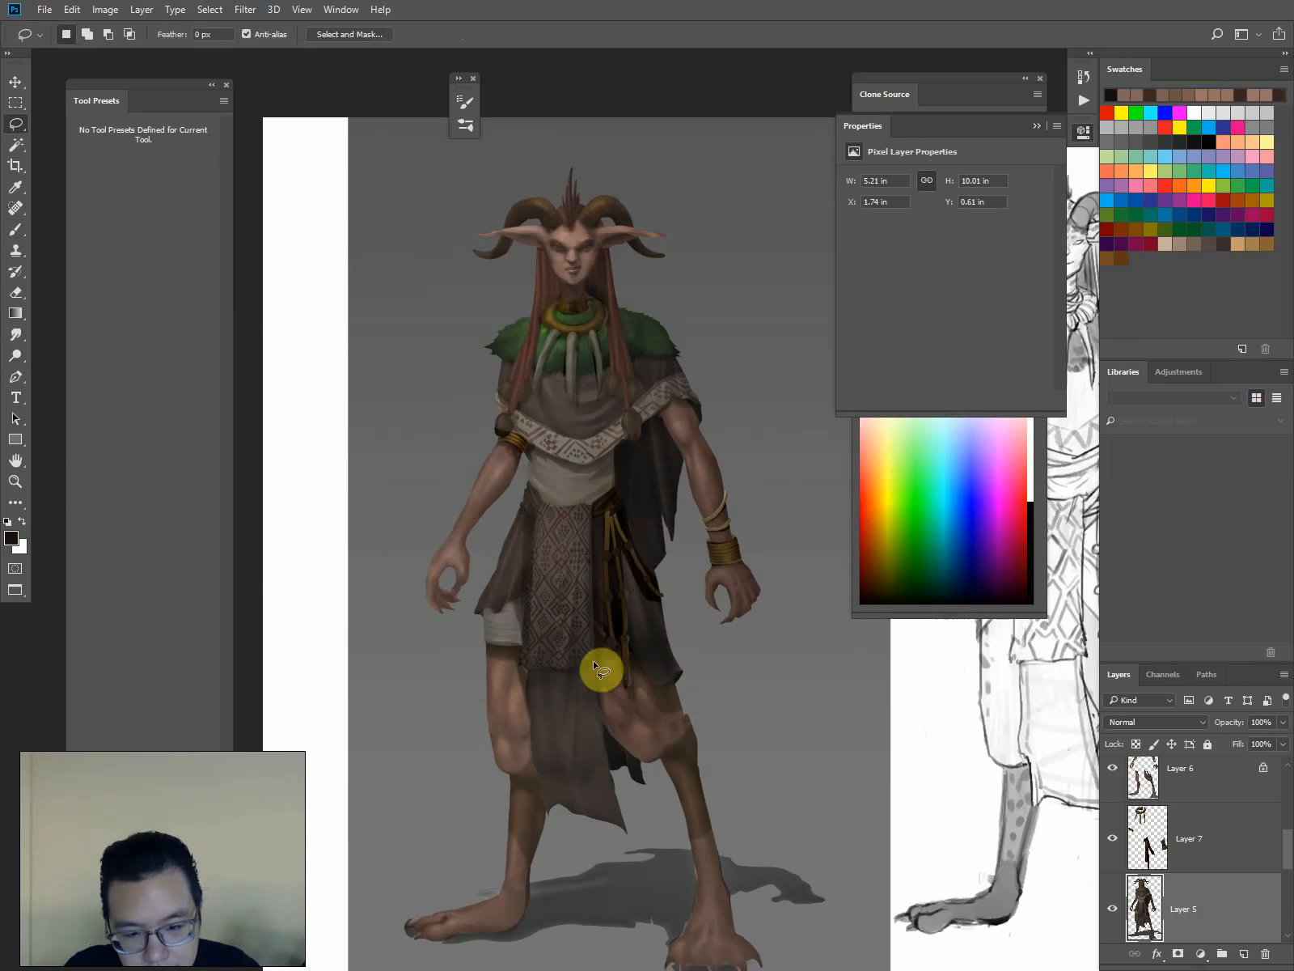
left_click_drag(595, 653, 582, 667)
key("b")
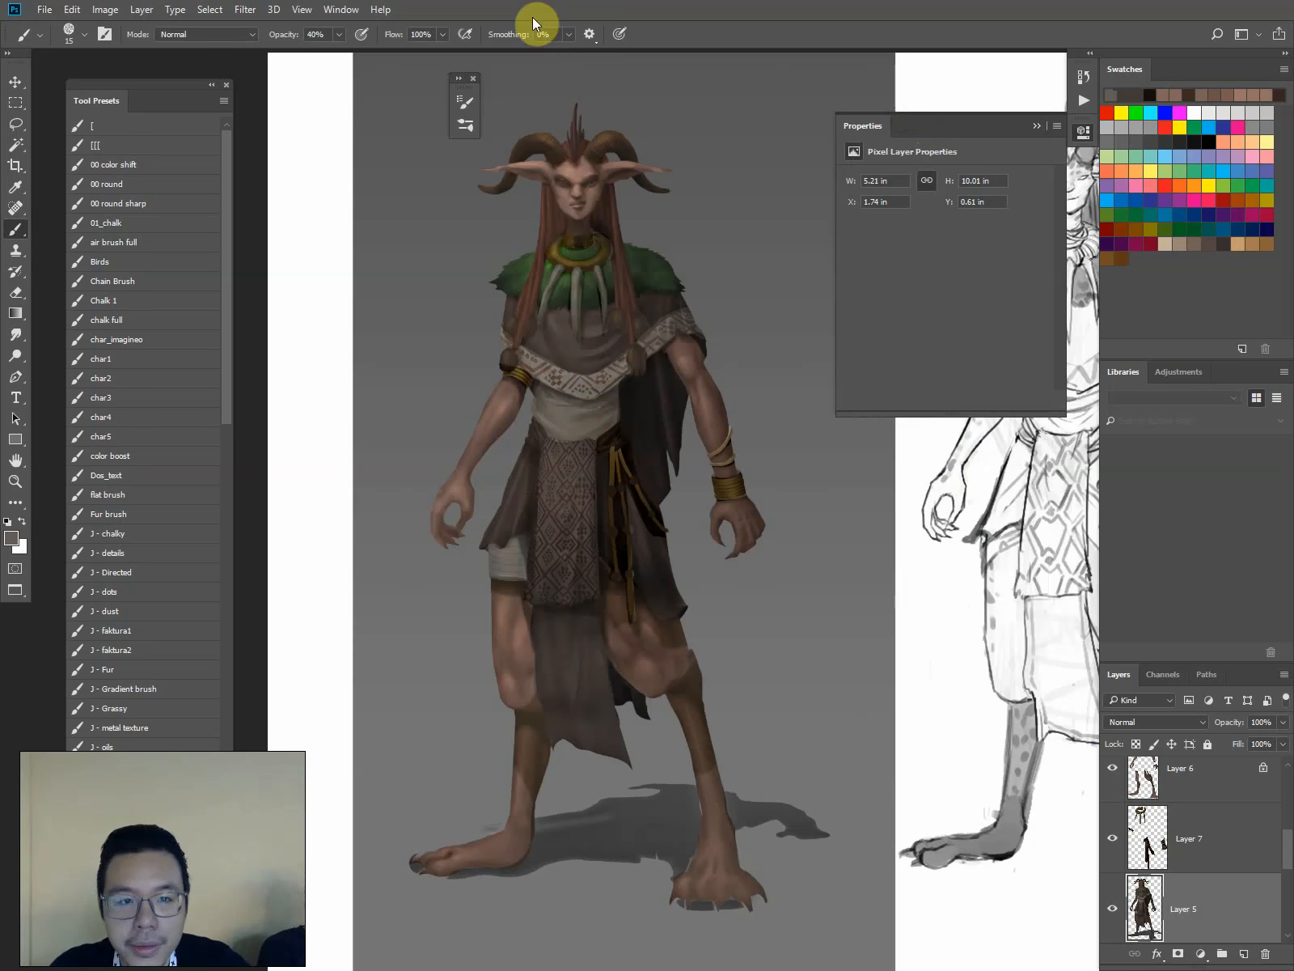
Show the Clone Source and Color controls and sample the undershirt, dark skirt and face tones to compare their brightness values
left_click(344, 9)
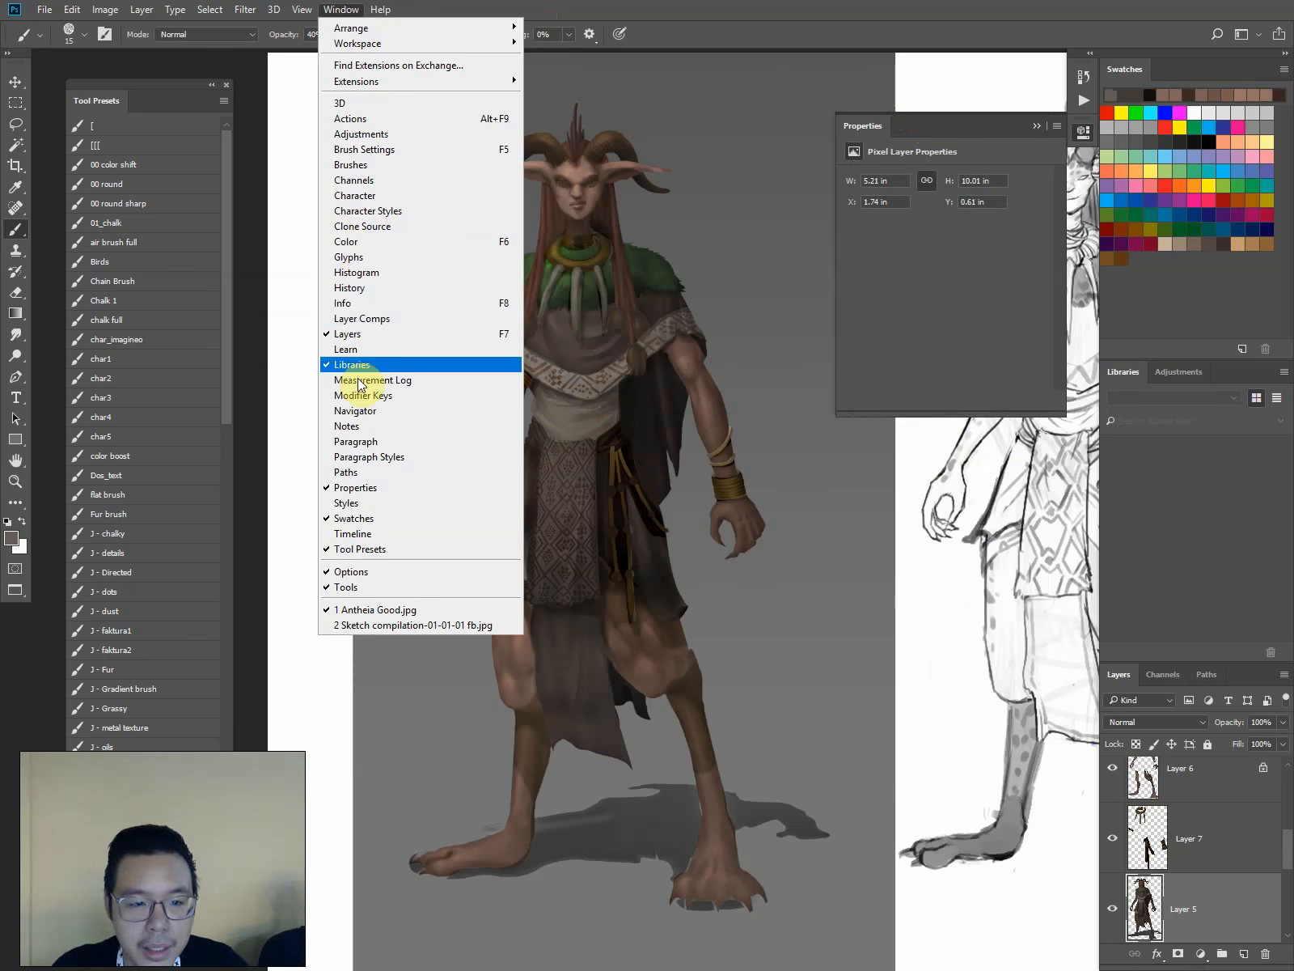
left_click(356, 226)
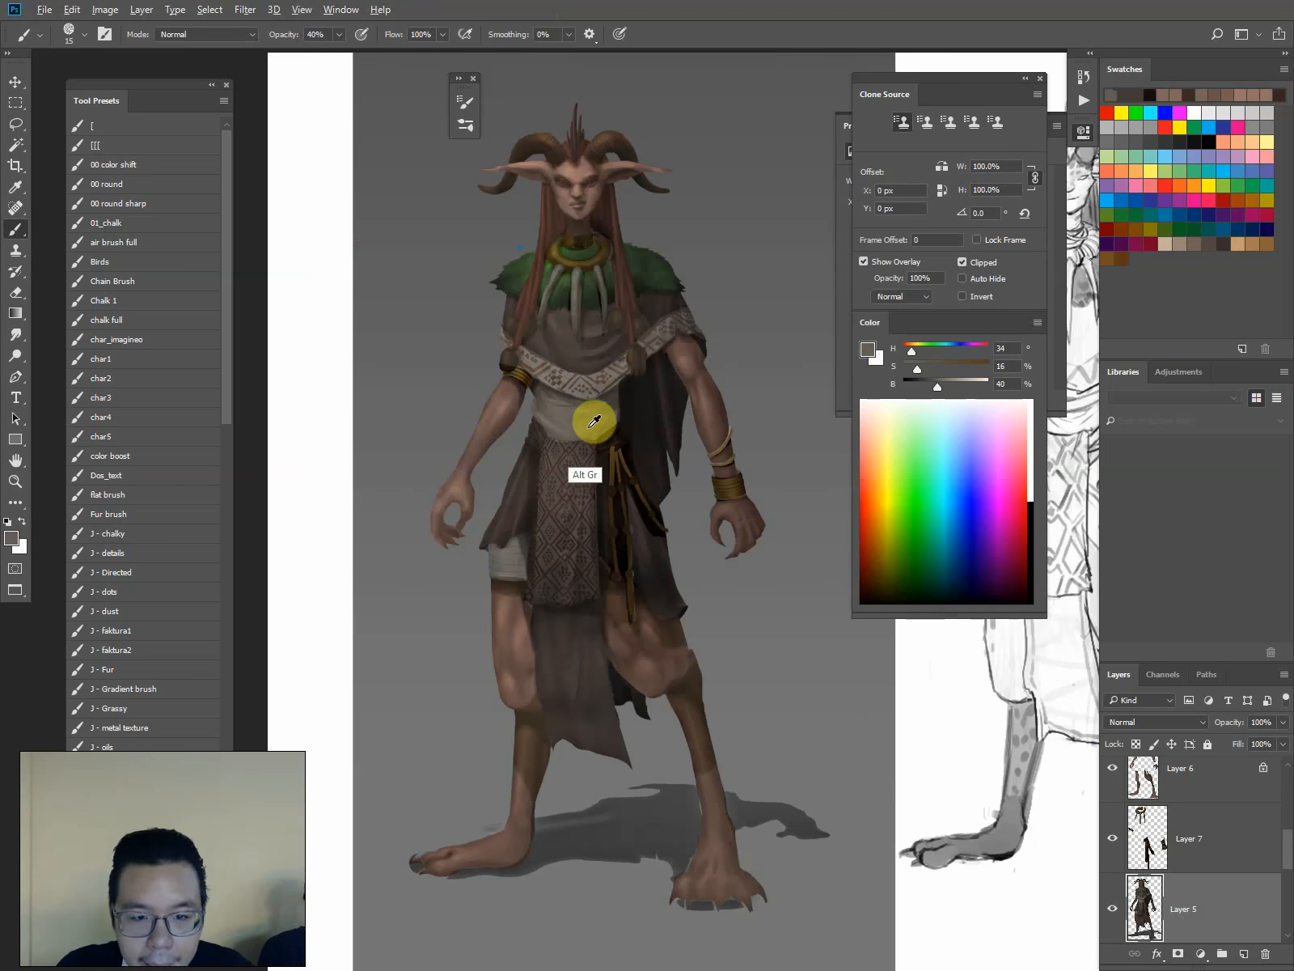
left_click(568, 414, "alt")
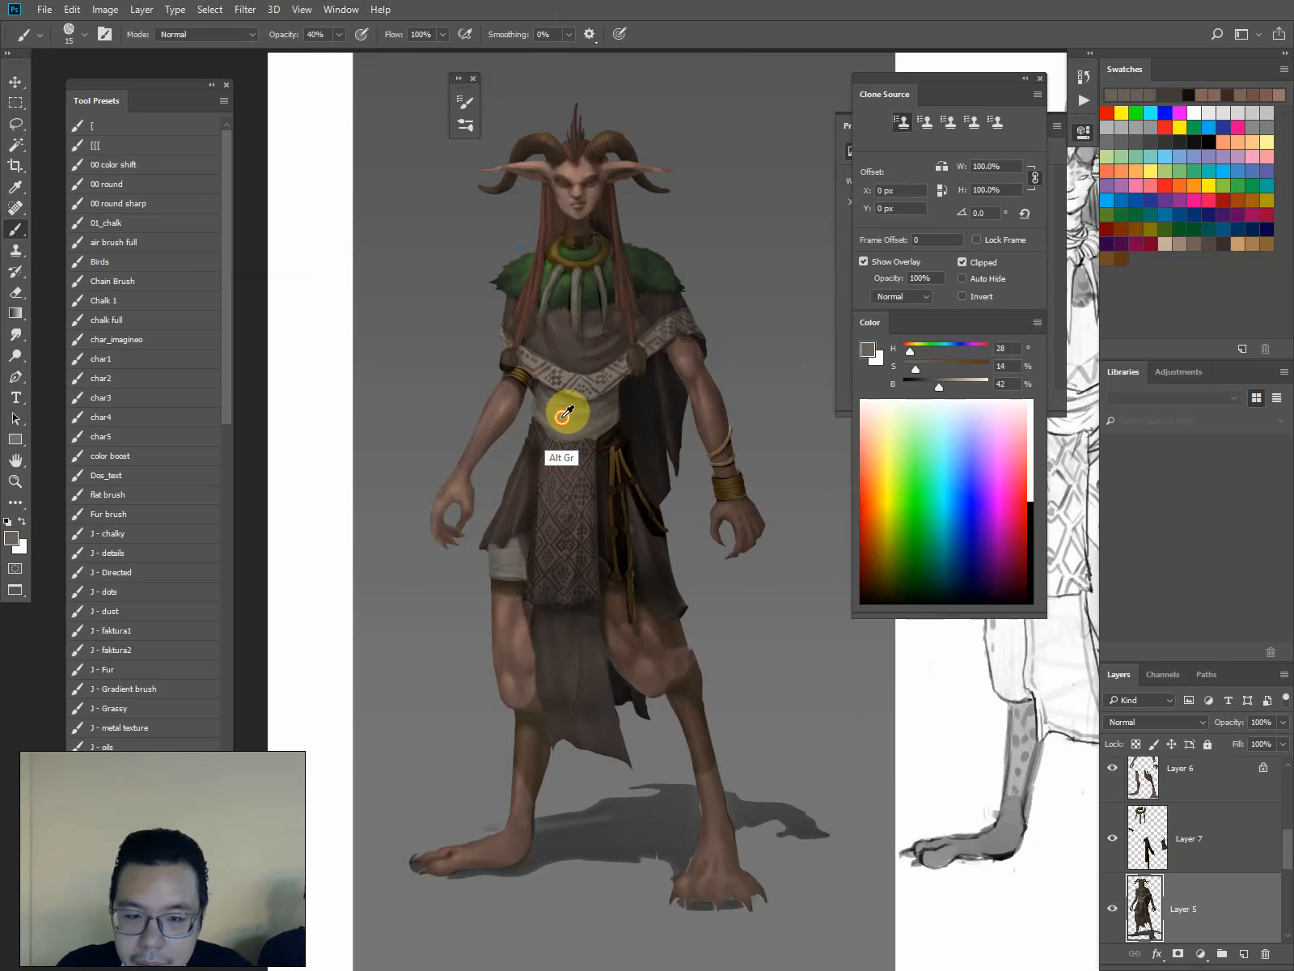
left_click(558, 418, "alt")
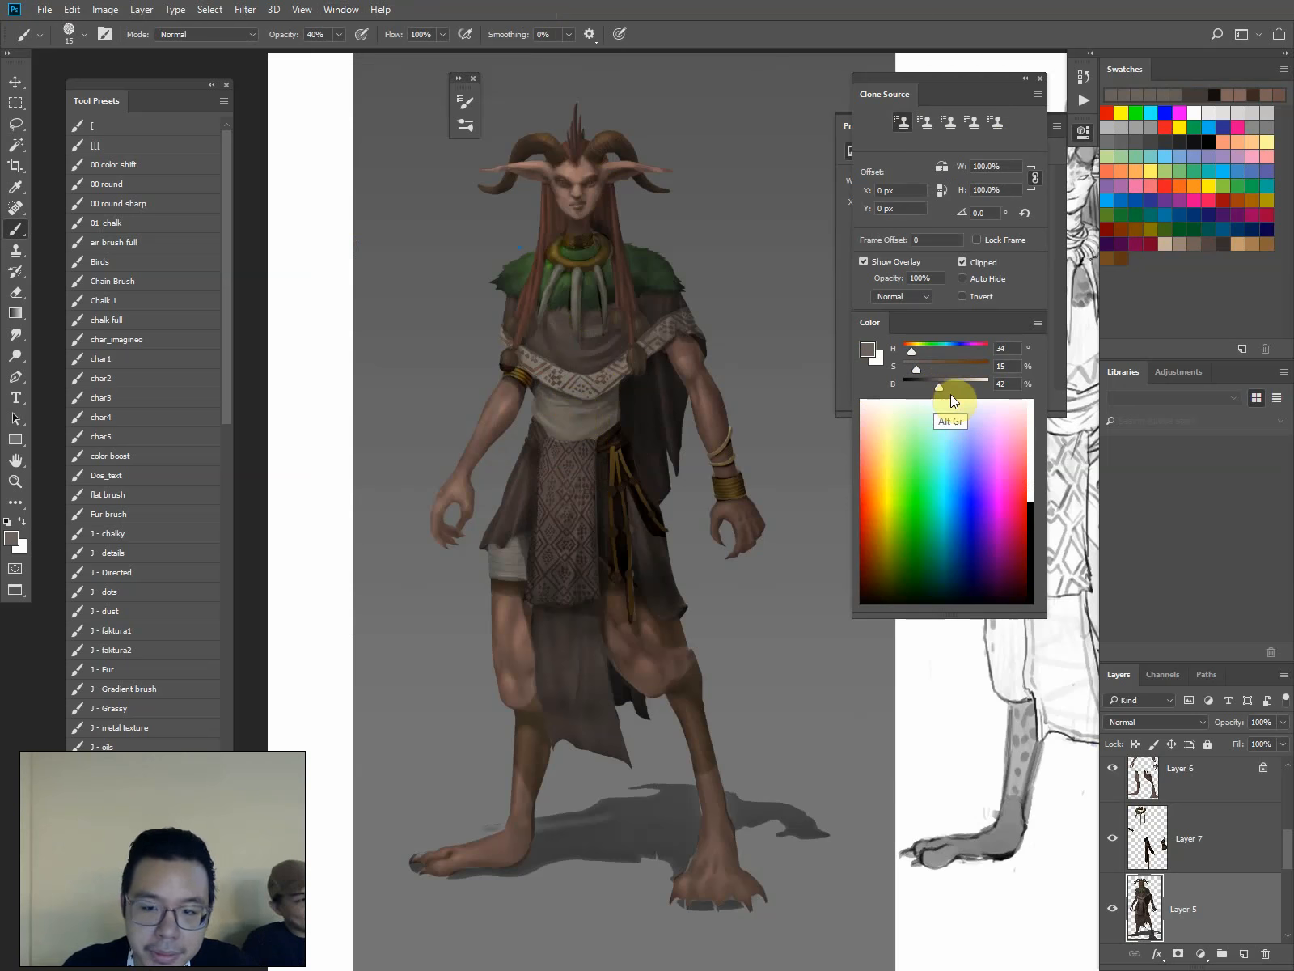
left_click(608, 393, "alt")
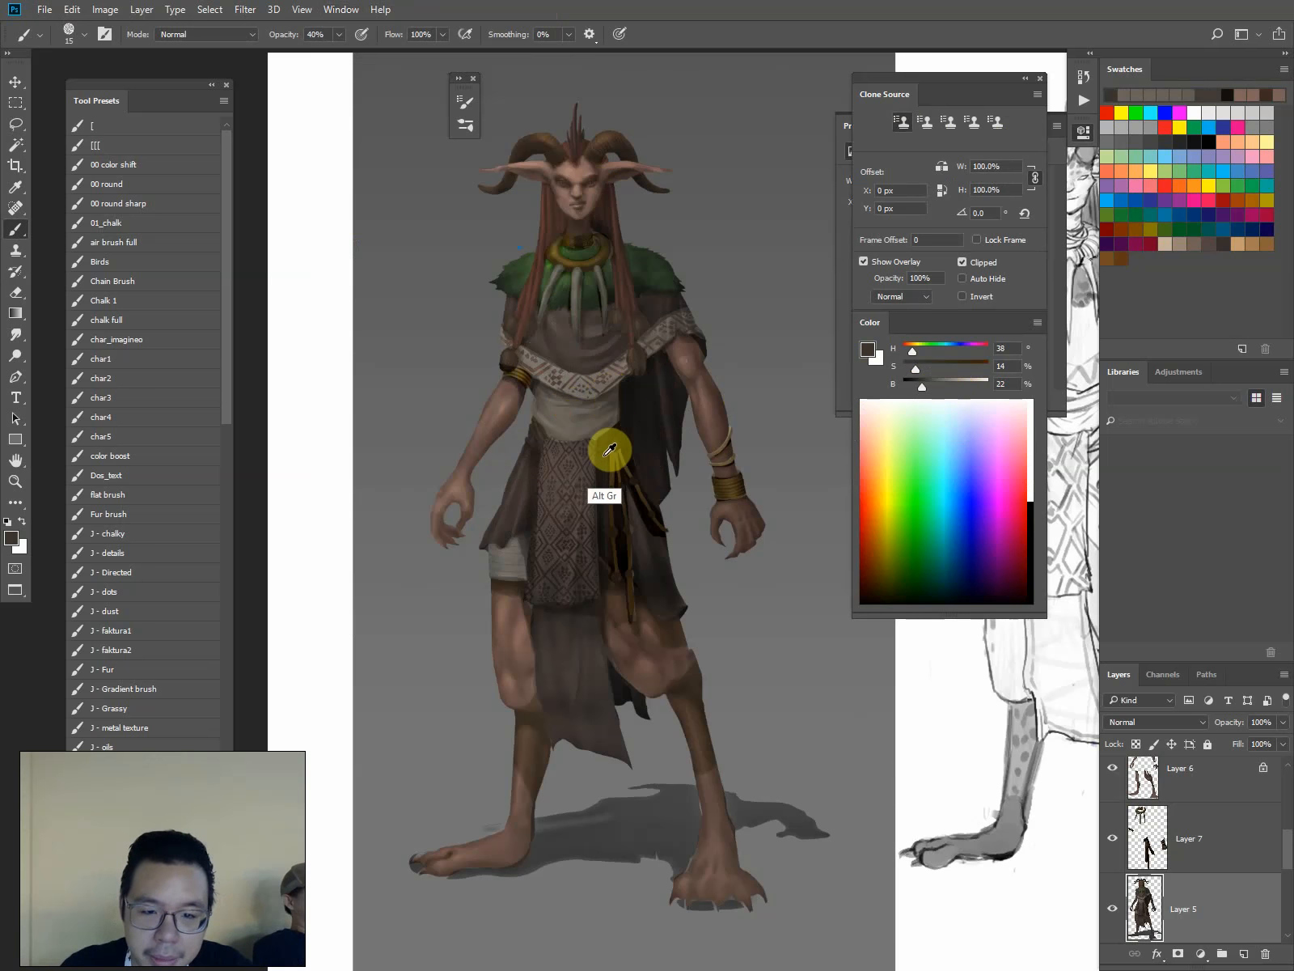
left_click(651, 579, "alt")
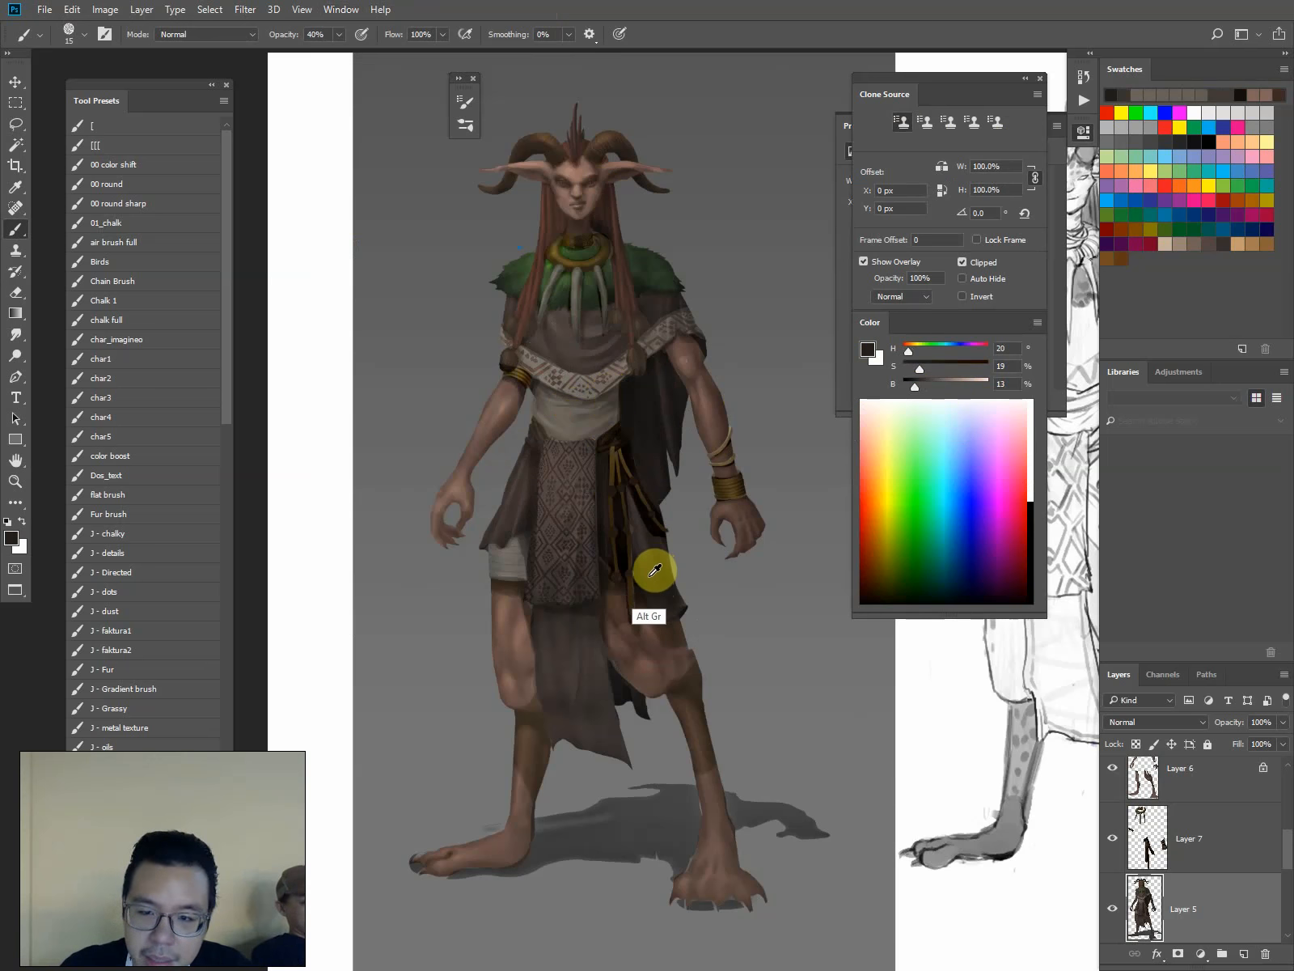
left_click(651, 577, "alt")
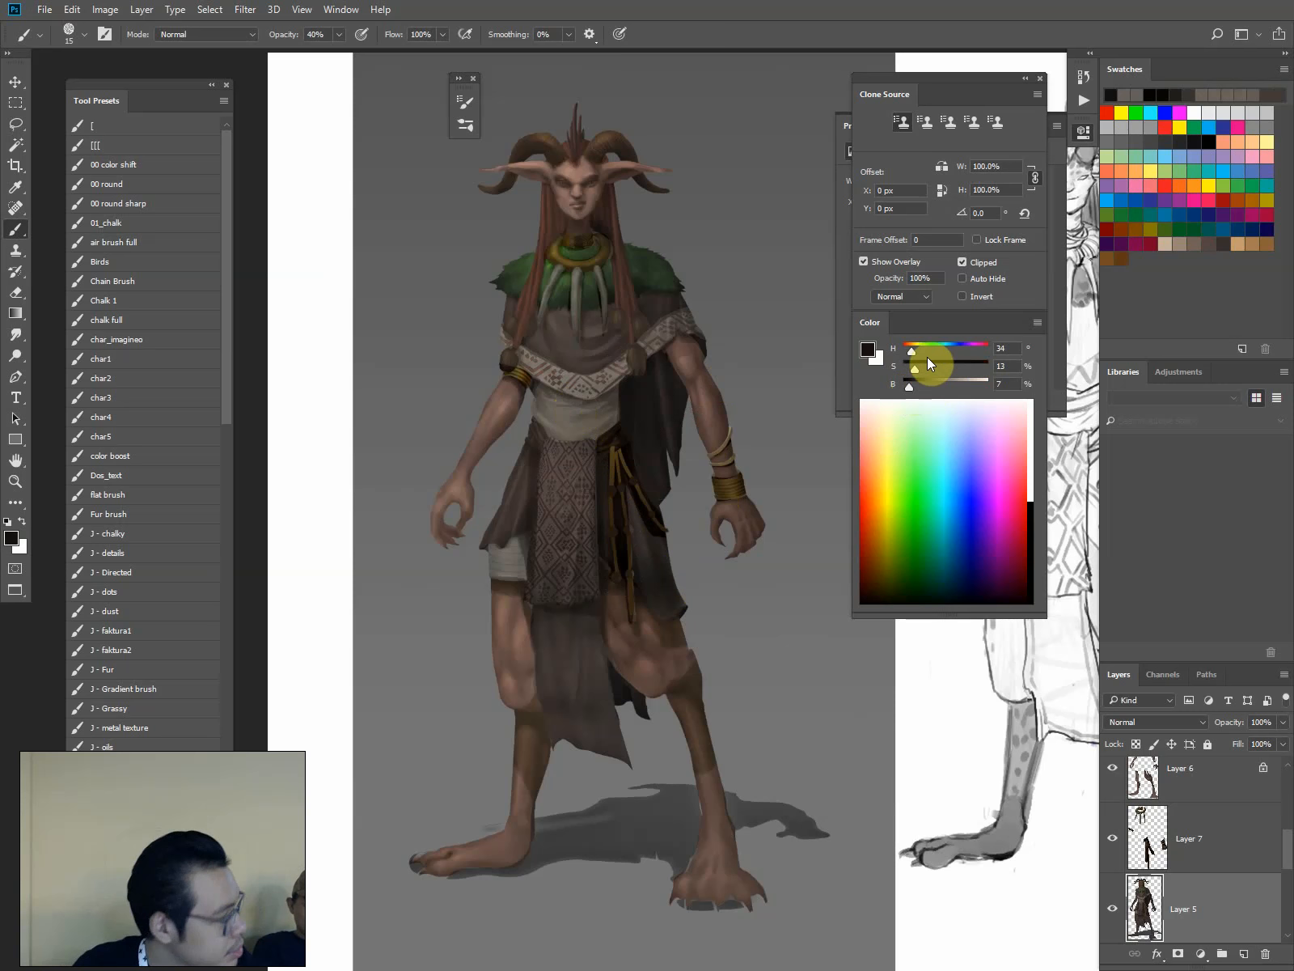
left_click(571, 337)
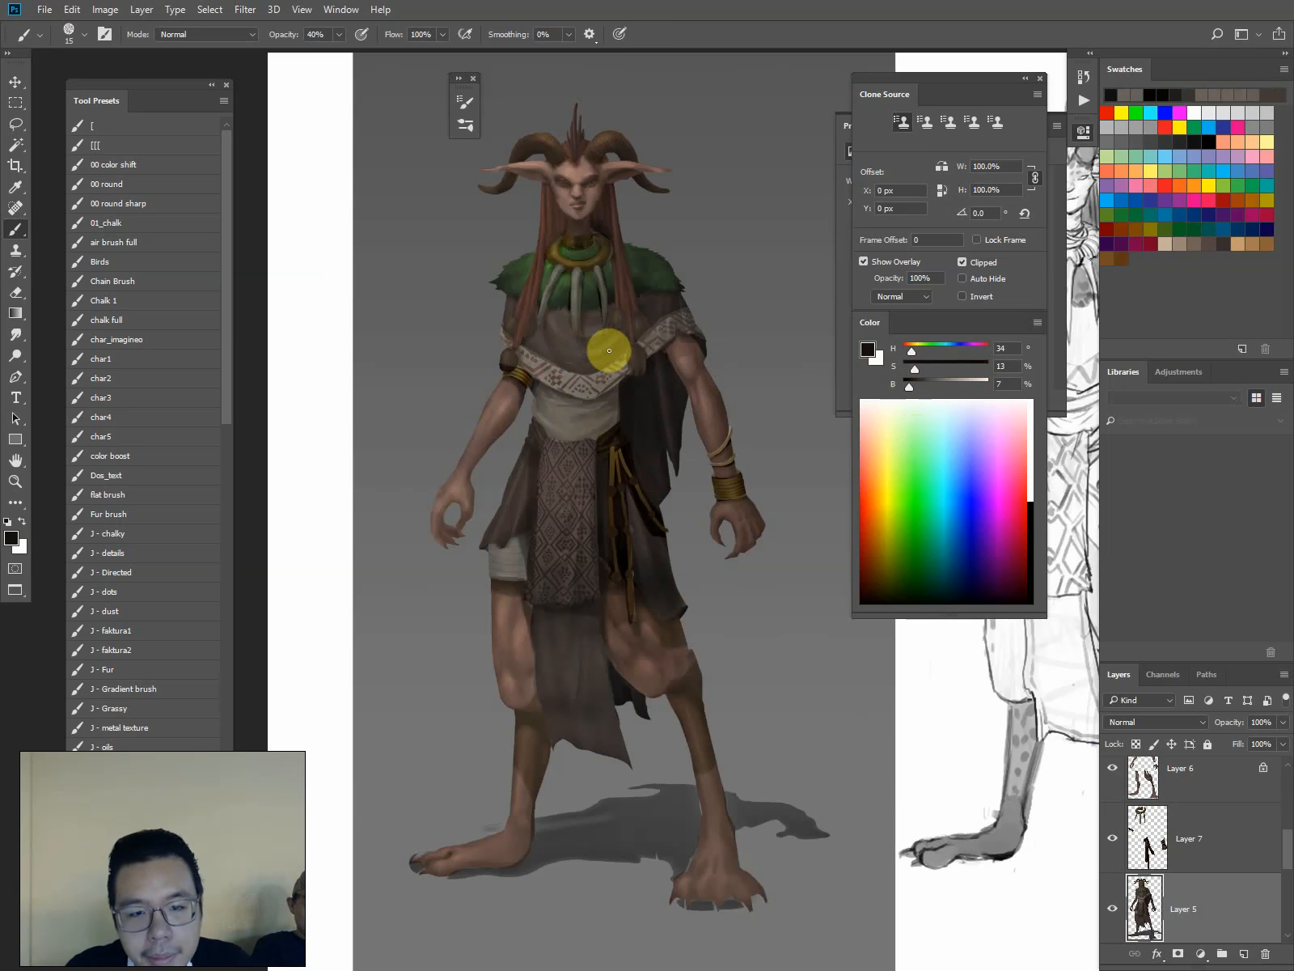
left_click(578, 204, "alt")
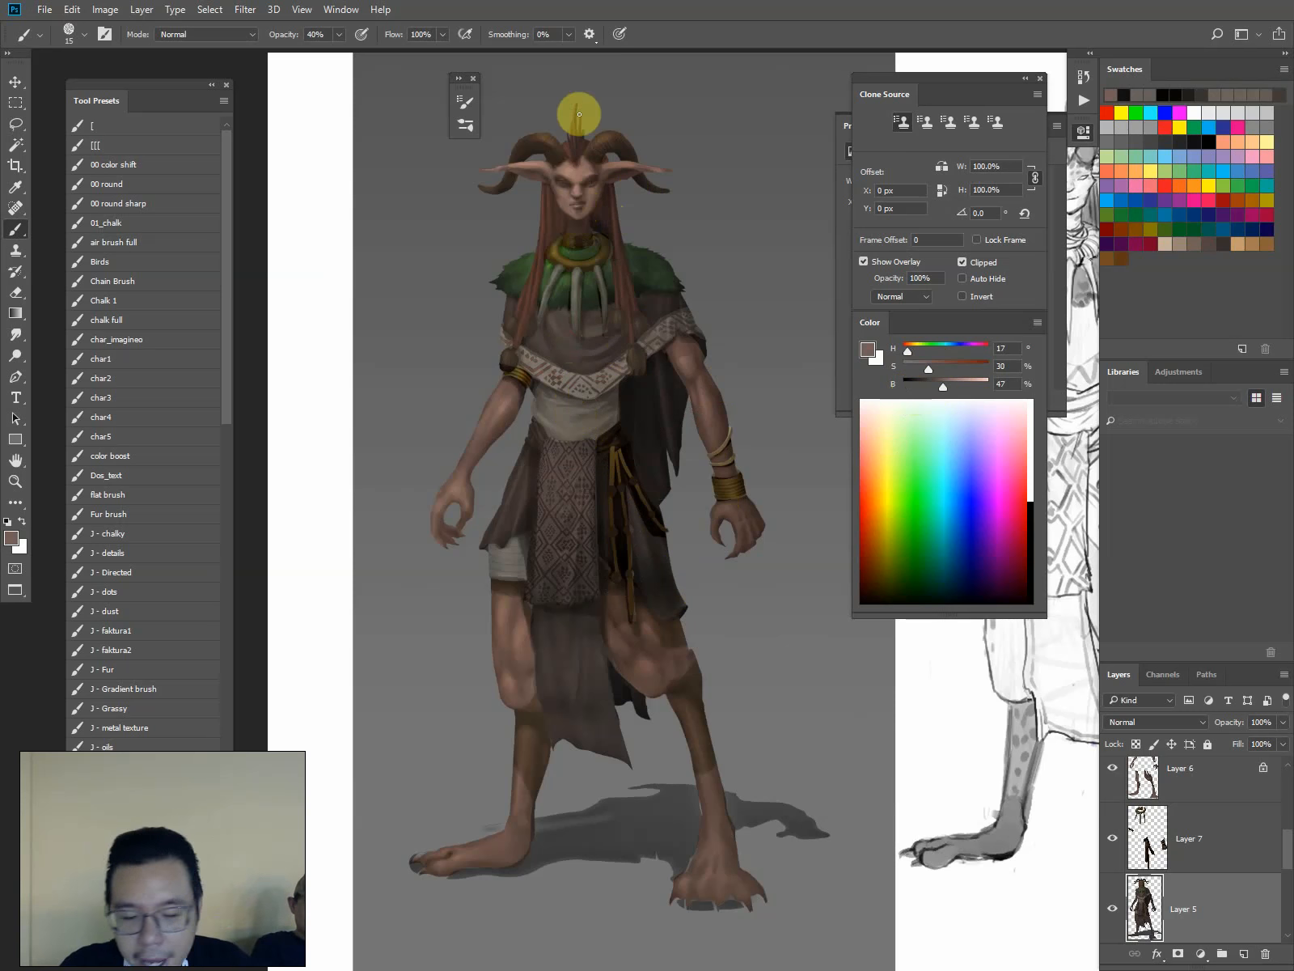
Lasso the patterned front cloth, check it in grayscale, brighten it by lowering the Levels input white, and restore the colour view
key("l")
mouse_move(600, 443)
left_mouse_down()
mouse_move(573, 442)
mouse_move(603, 435)
left_mouse_up()
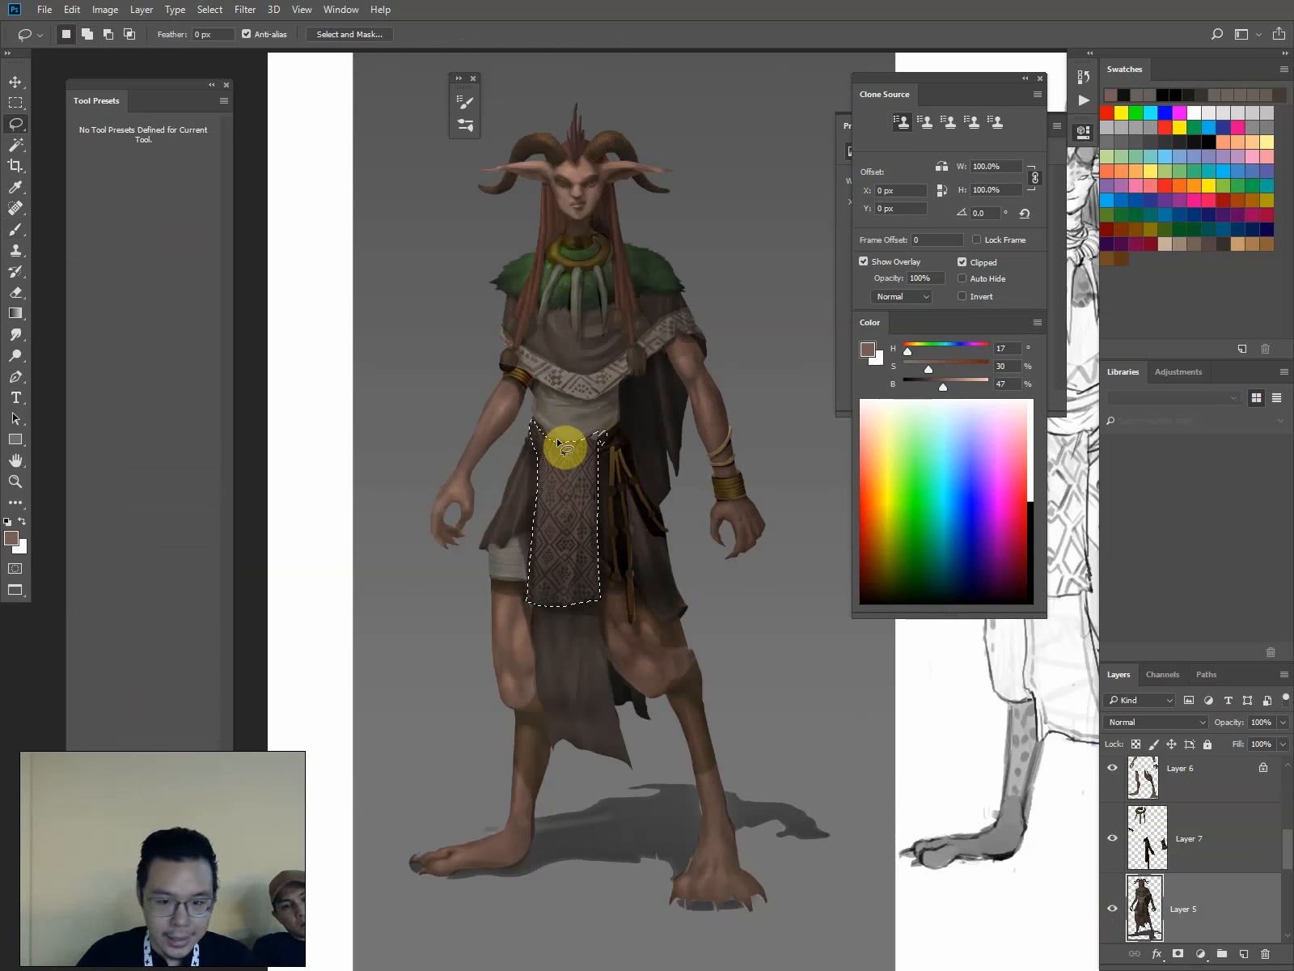
left_click_drag(1287, 854, 1288, 783)
left_click(1112, 778)
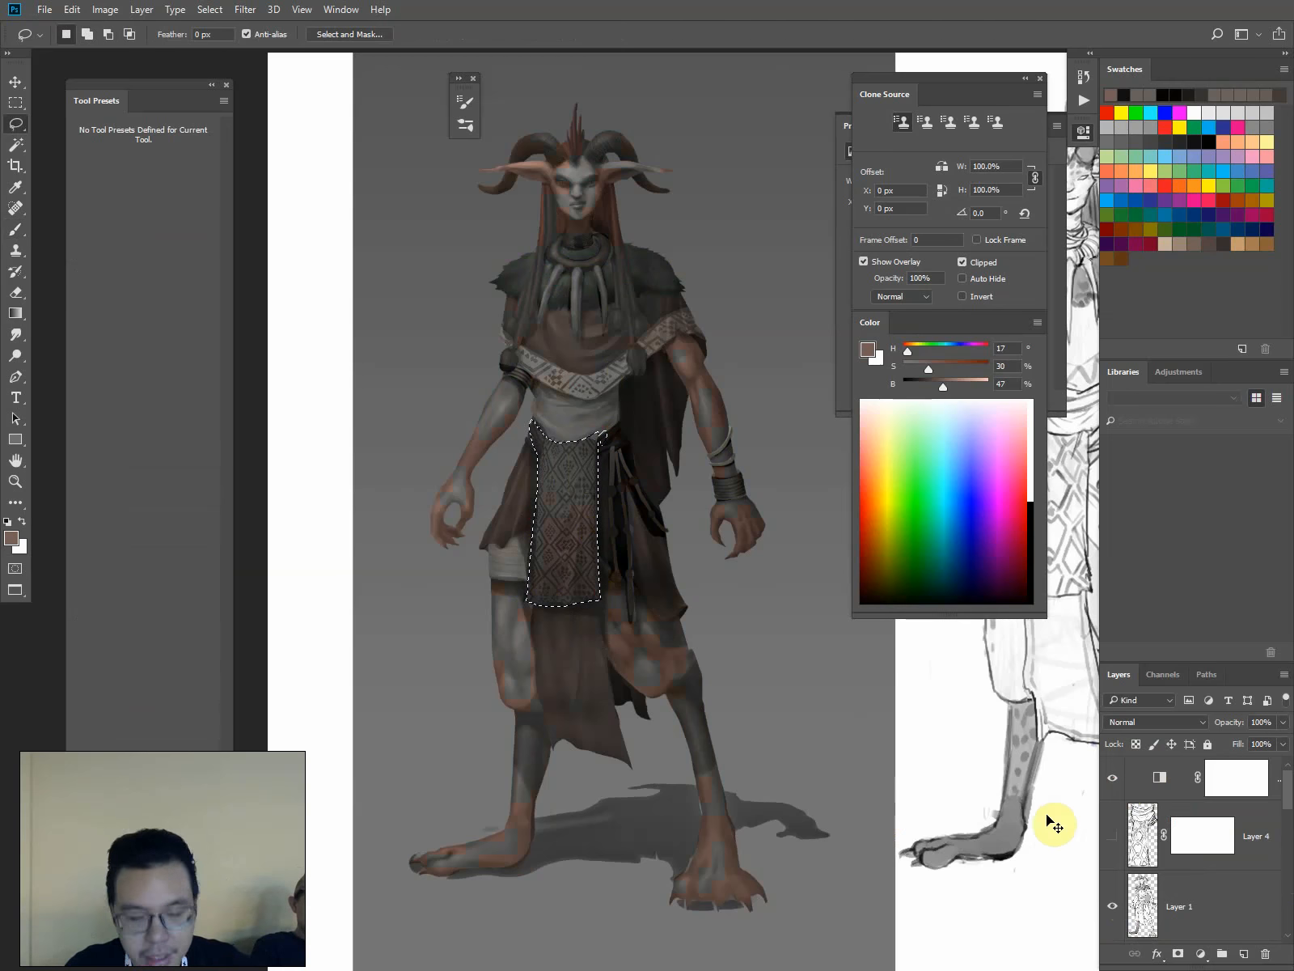
key("ctrl+l")
left_click_drag(1100, 634, 1059, 647)
key("Return")
key("b")
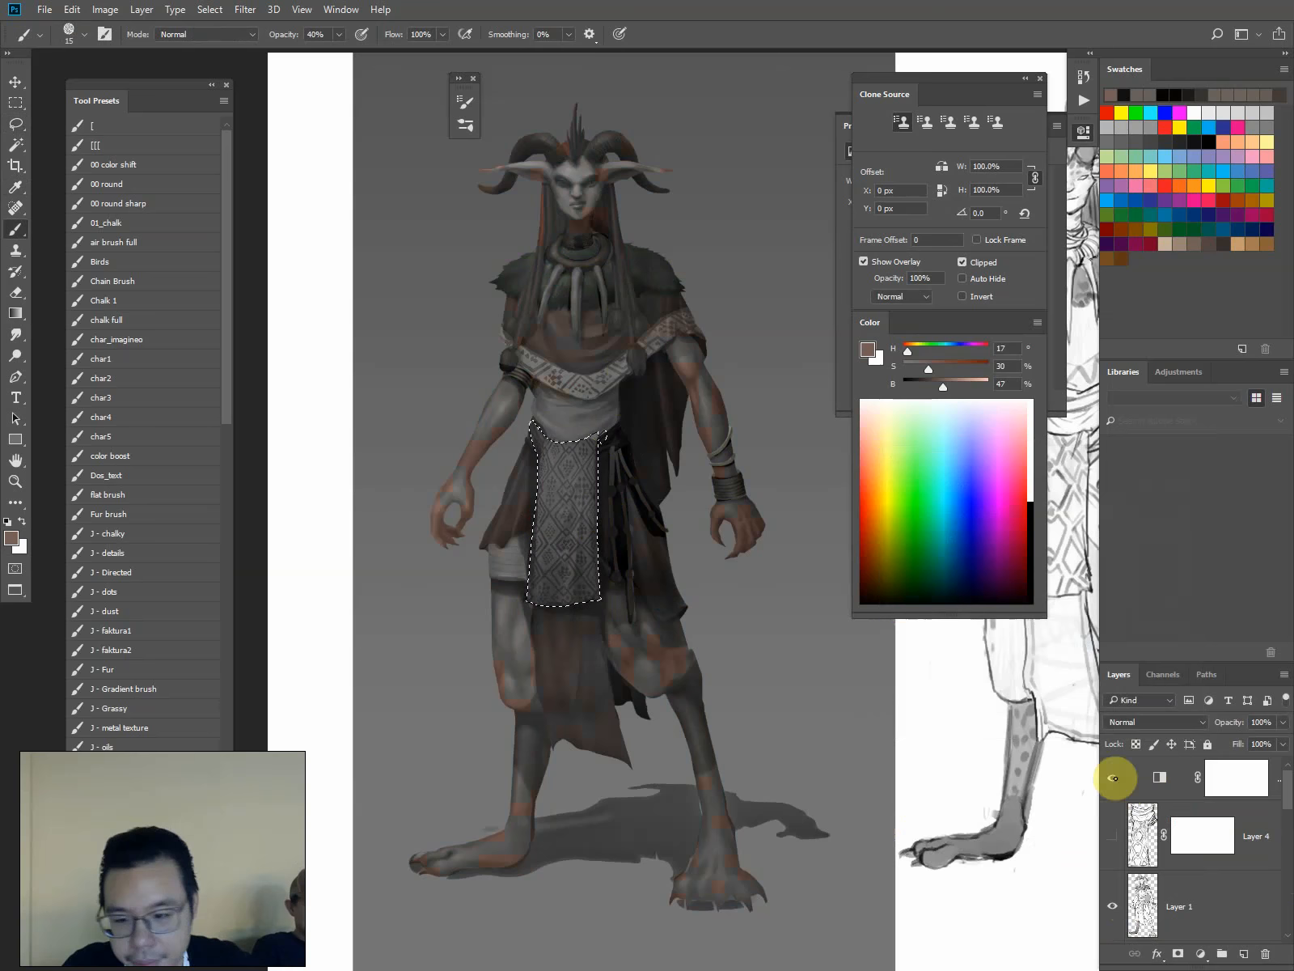
left_click(1113, 778)
Shade the edges of the patterned front cloth with its sampled tone darkened to 18% brightness using a 50-pixel brush, and deselect
key("alt")
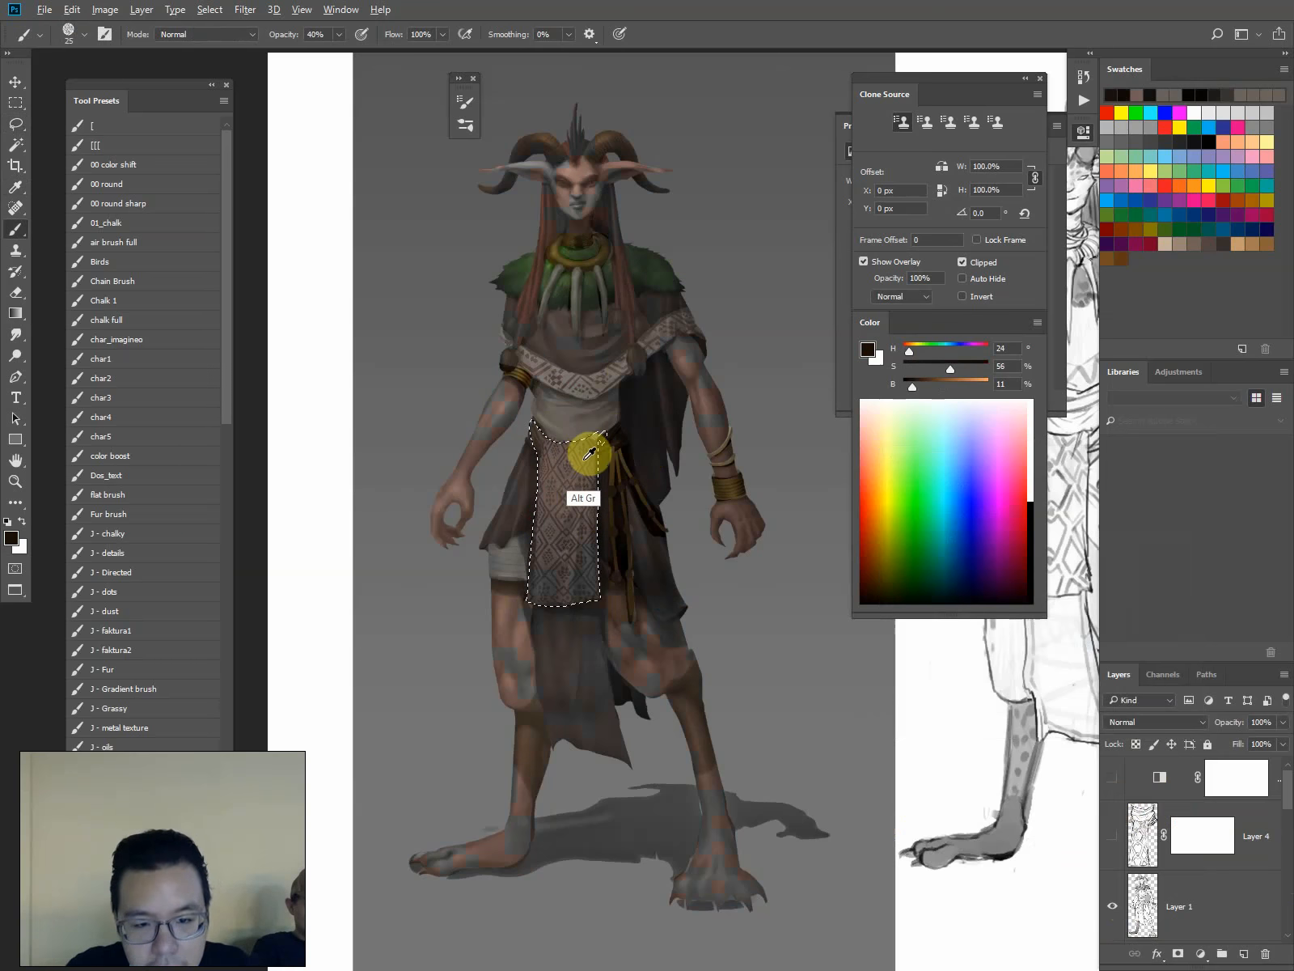
left_click(584, 463, "alt")
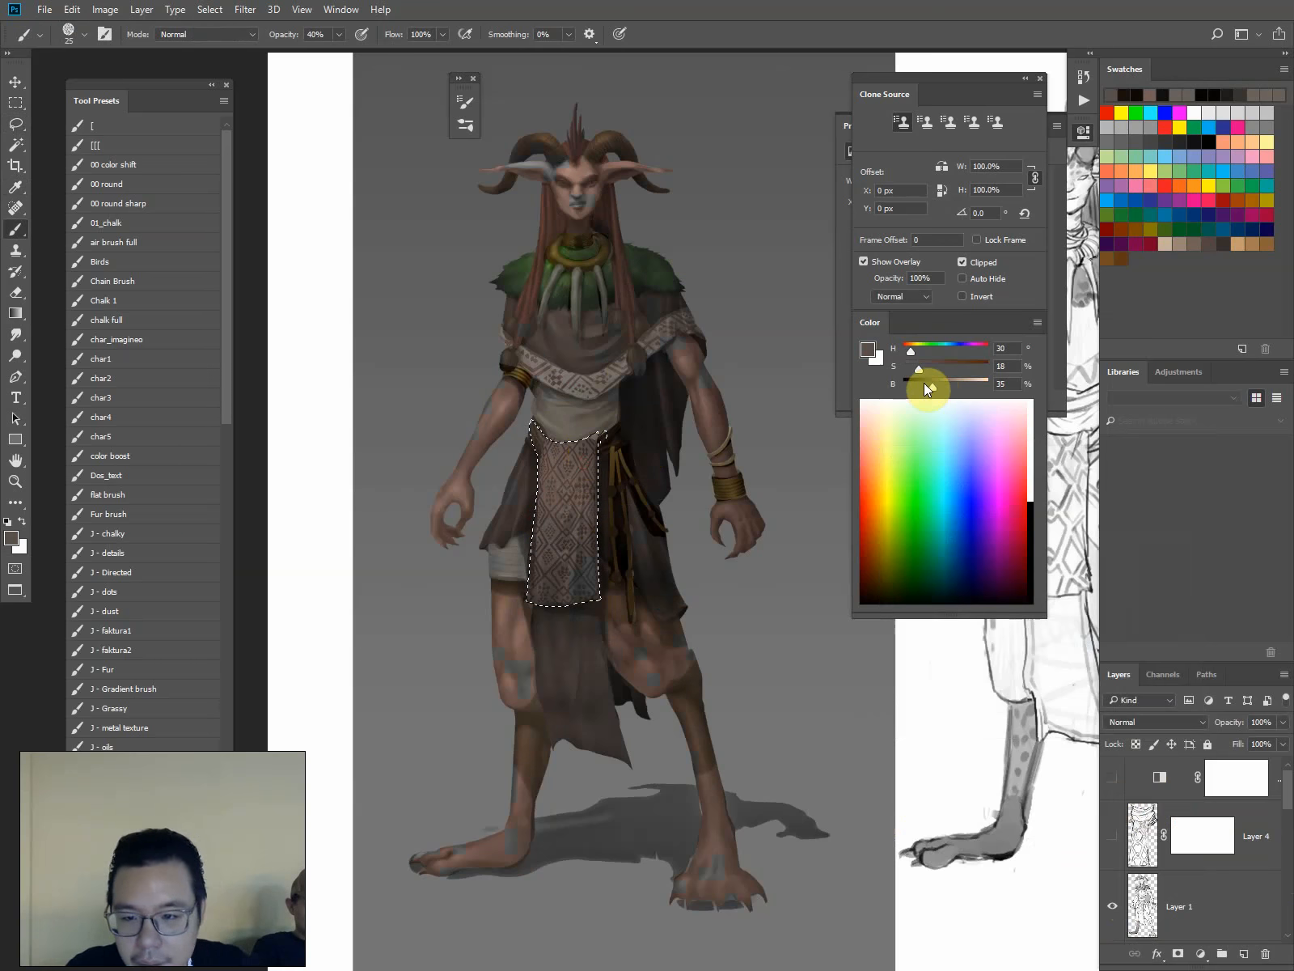
left_click_drag(930, 386, 919, 386)
key("bracketright")
key("bracketright")
key("bracketright")
key("bracketright")
key("bracketright")
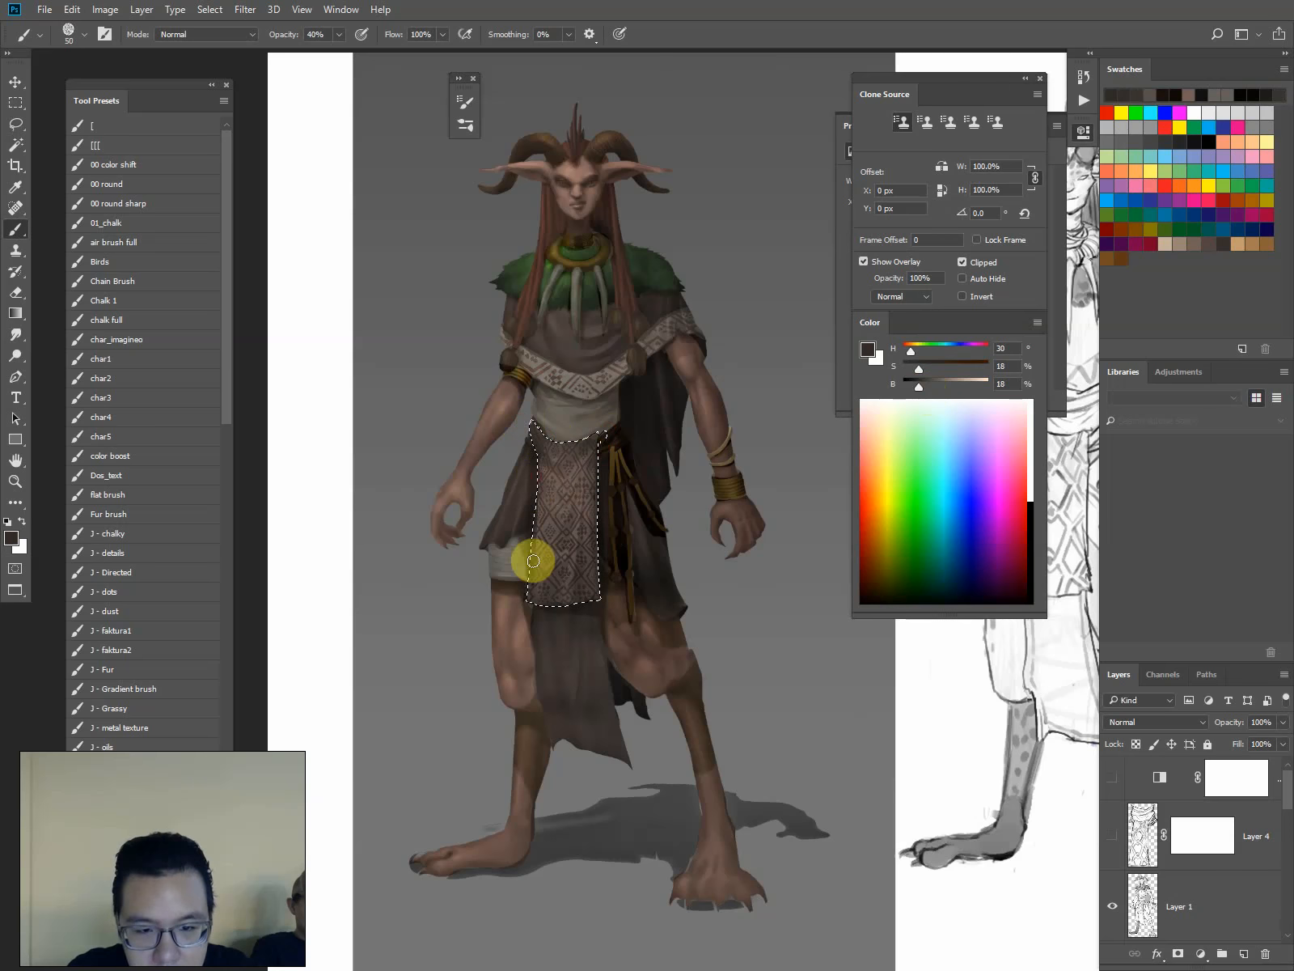
key("ctrl+d")
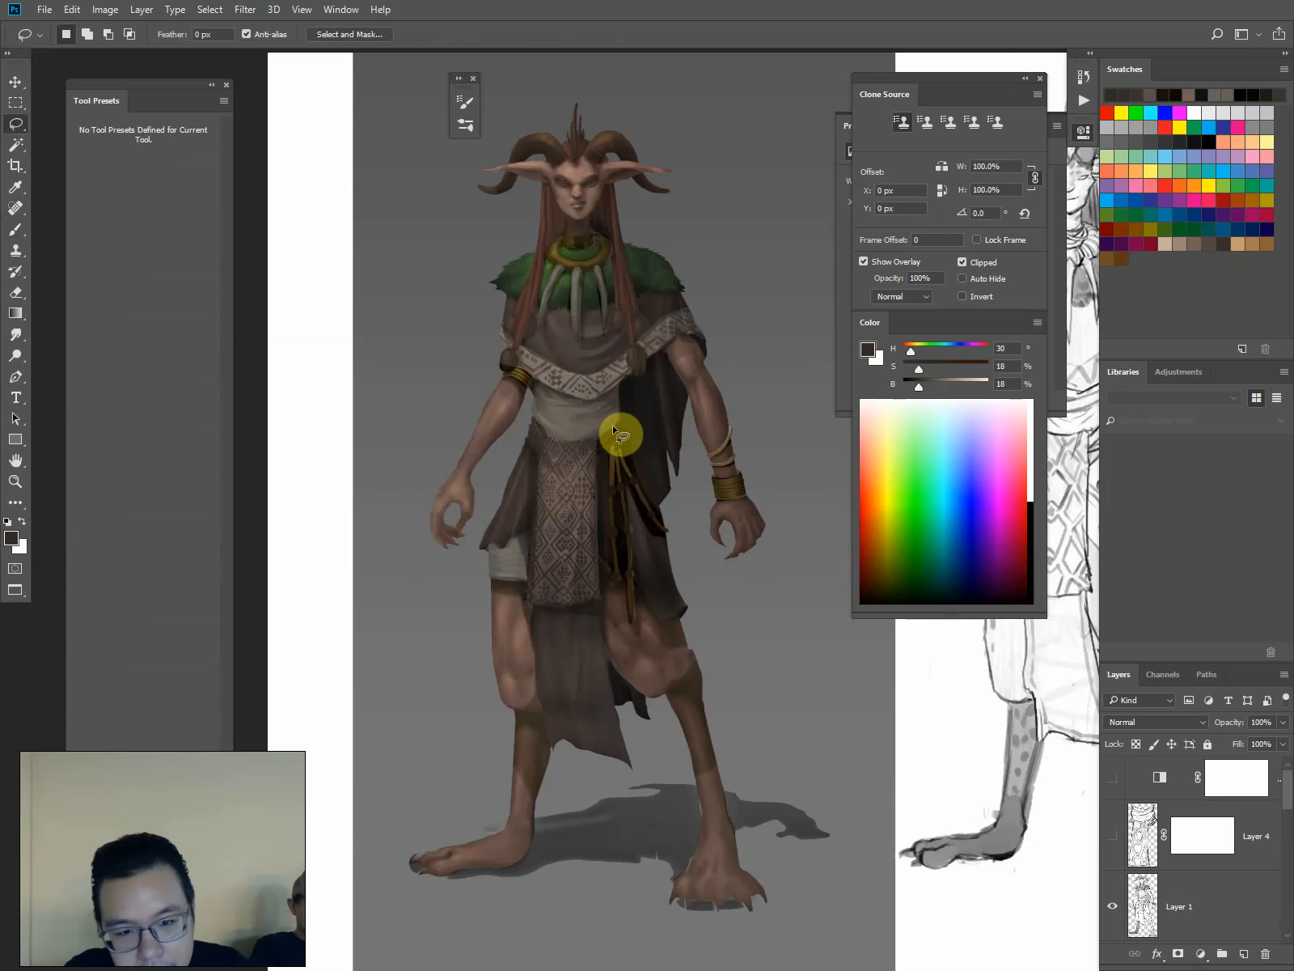
Sample the near-black beside the waist and deepen the waistline shadow above the patterned front cloth with a 15-pixel brush
left_click(606, 443, "alt")
key("bracketleft")
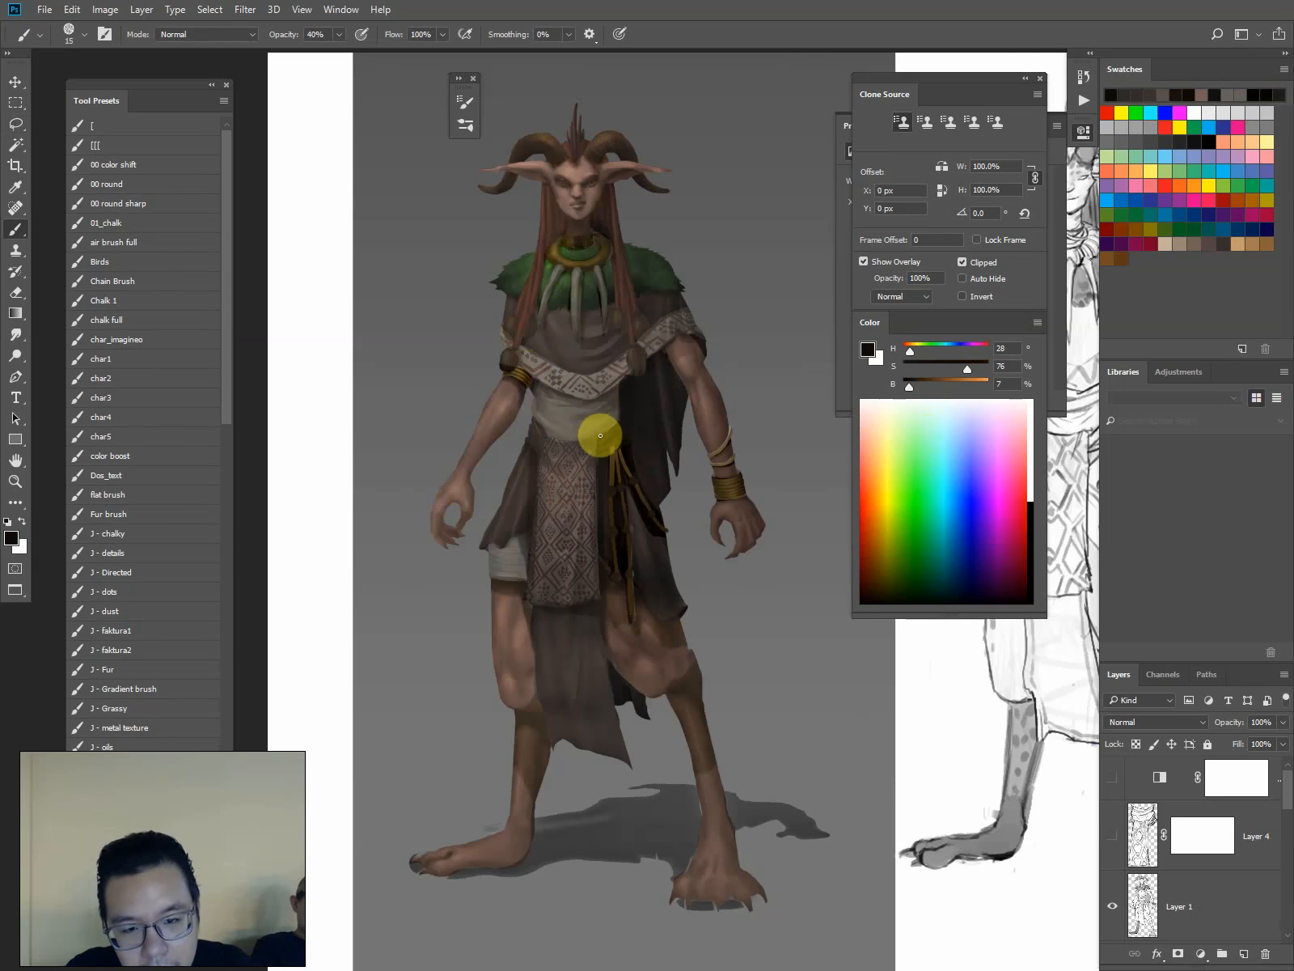
left_click_drag(534, 478, 533, 436)
key("bracketleft")
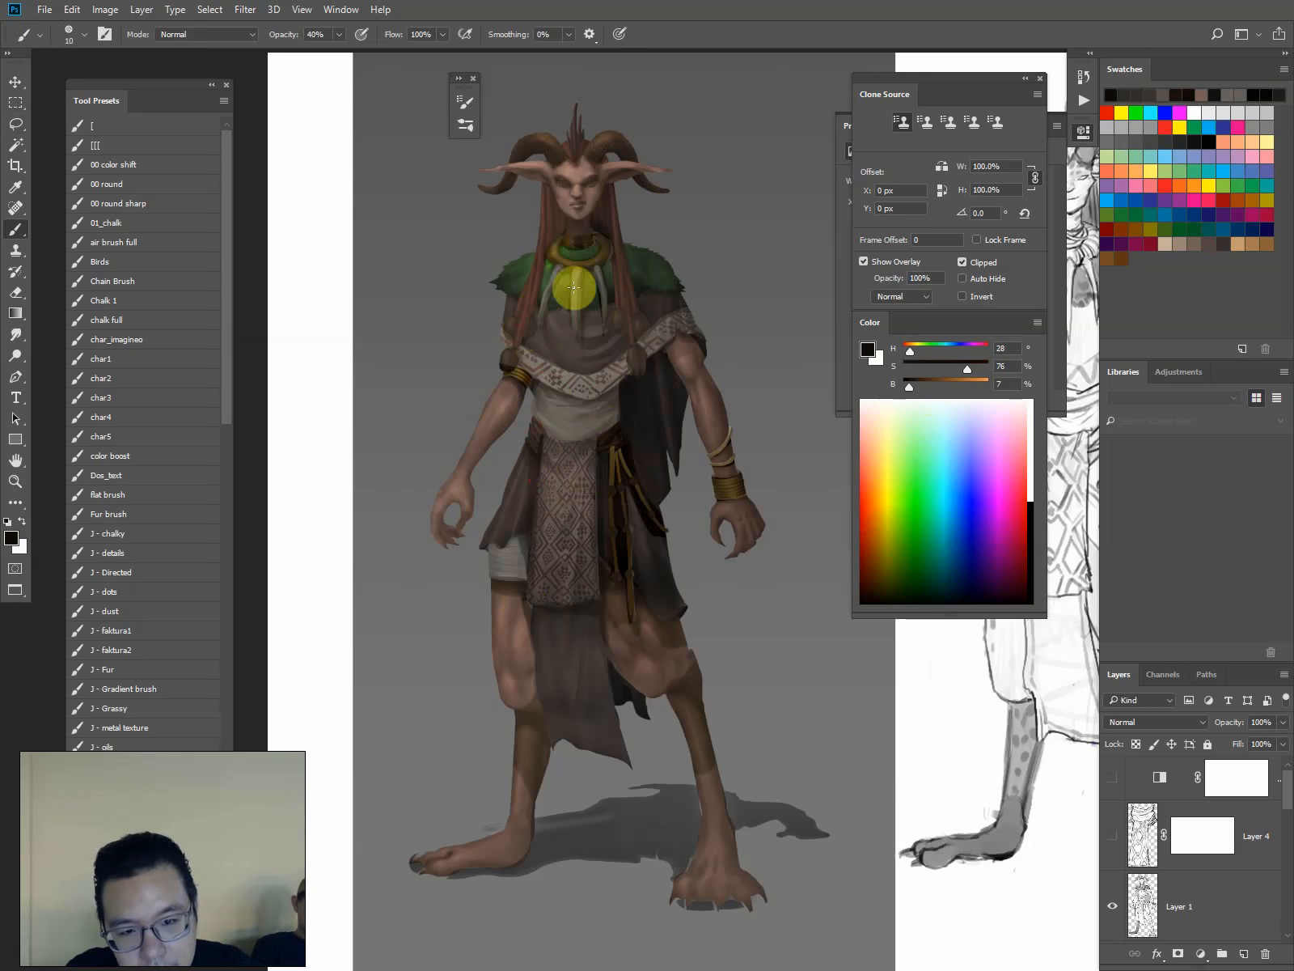
Sample dark brown cloth tones and blend the shading across the chest cloth and patterned trim, enlarging the brush up to 35 pixels
left_click(615, 394, "alt")
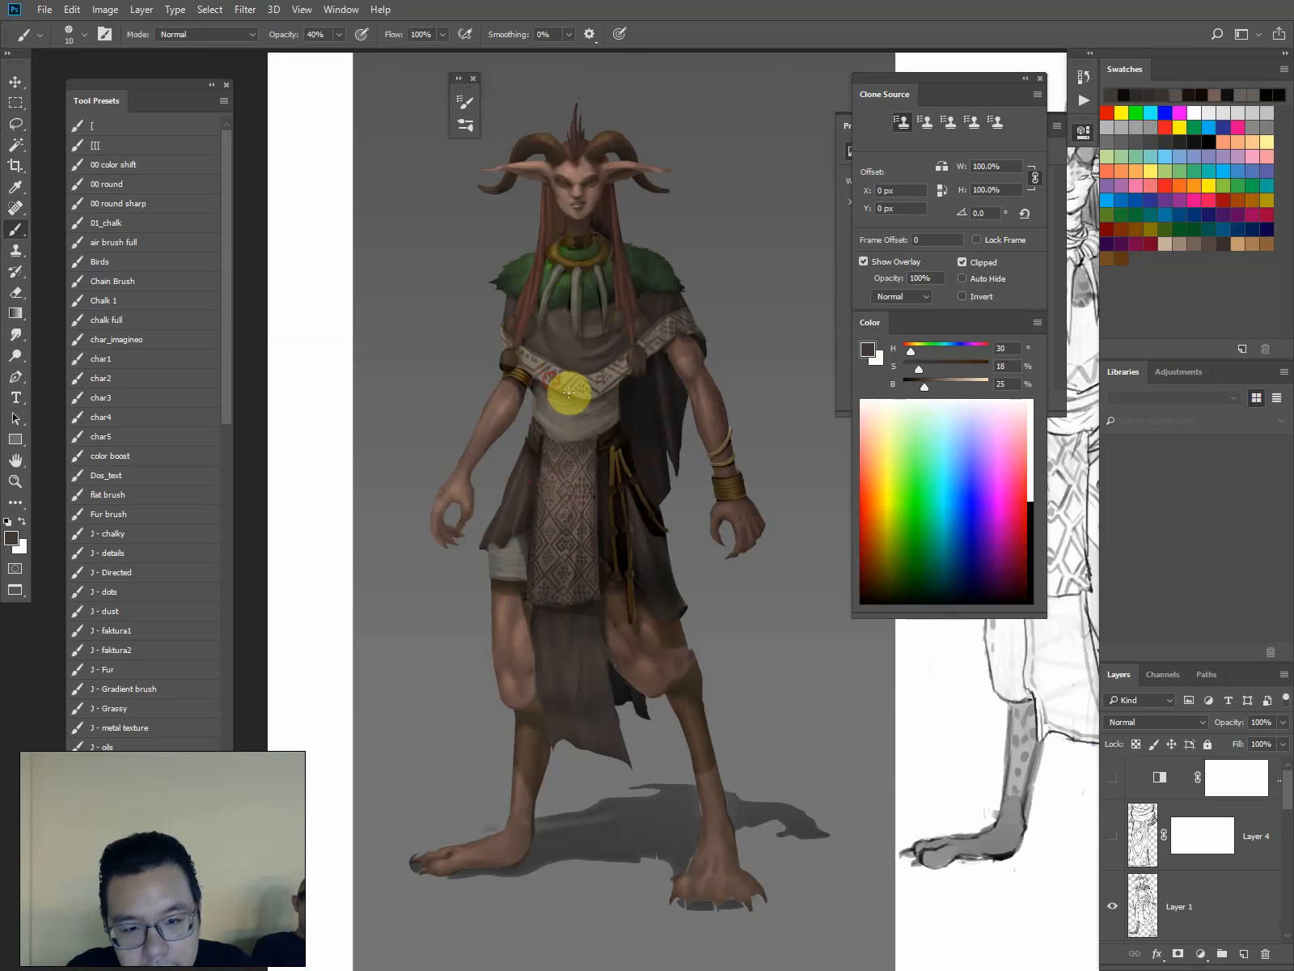
key("bracketright")
key("bracketright")
key("bracketright")
left_click(600, 344, "alt")
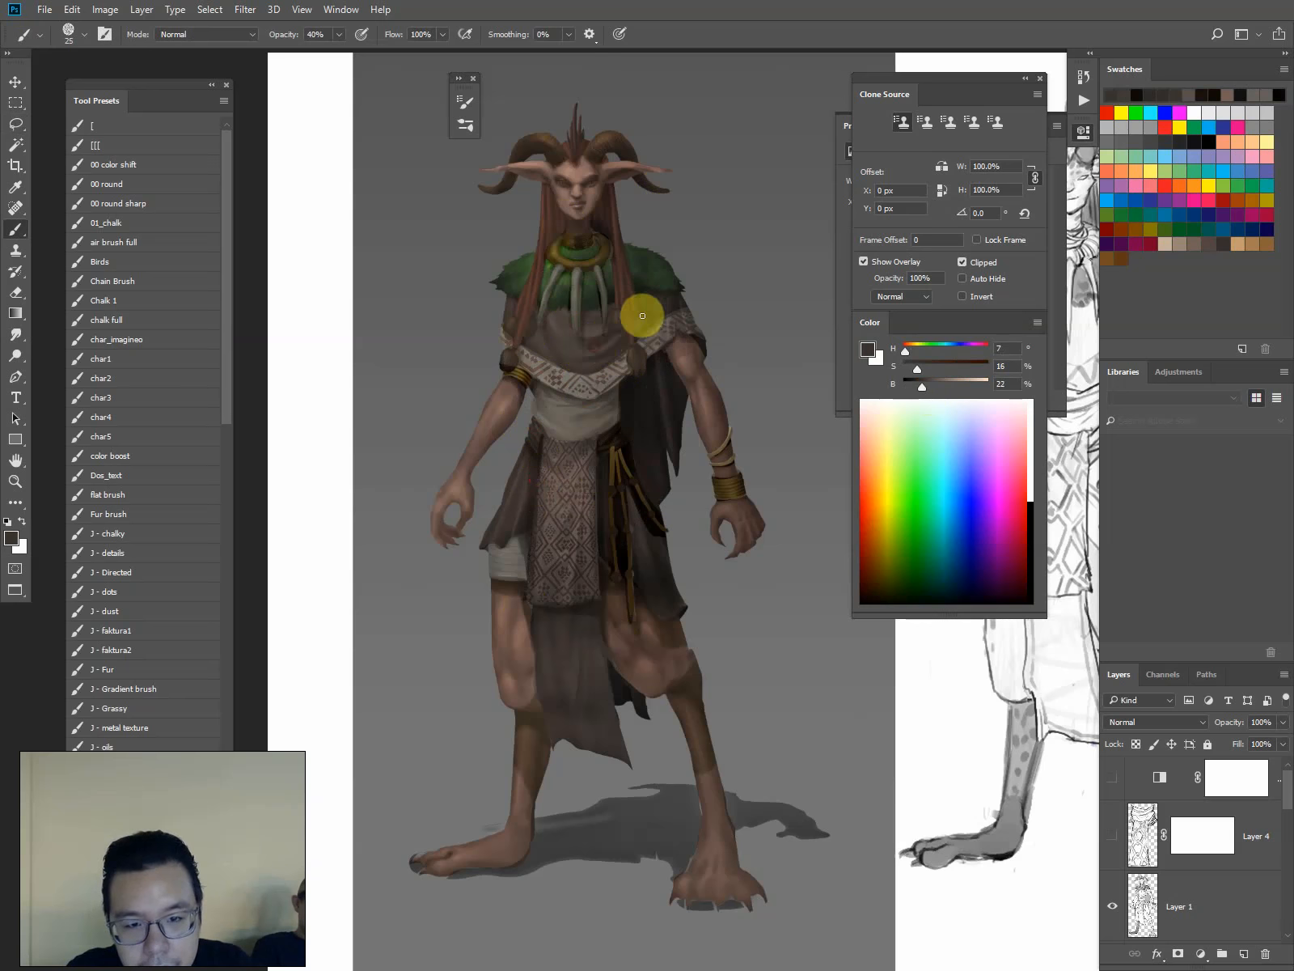
key("bracketright")
key("bracketright")
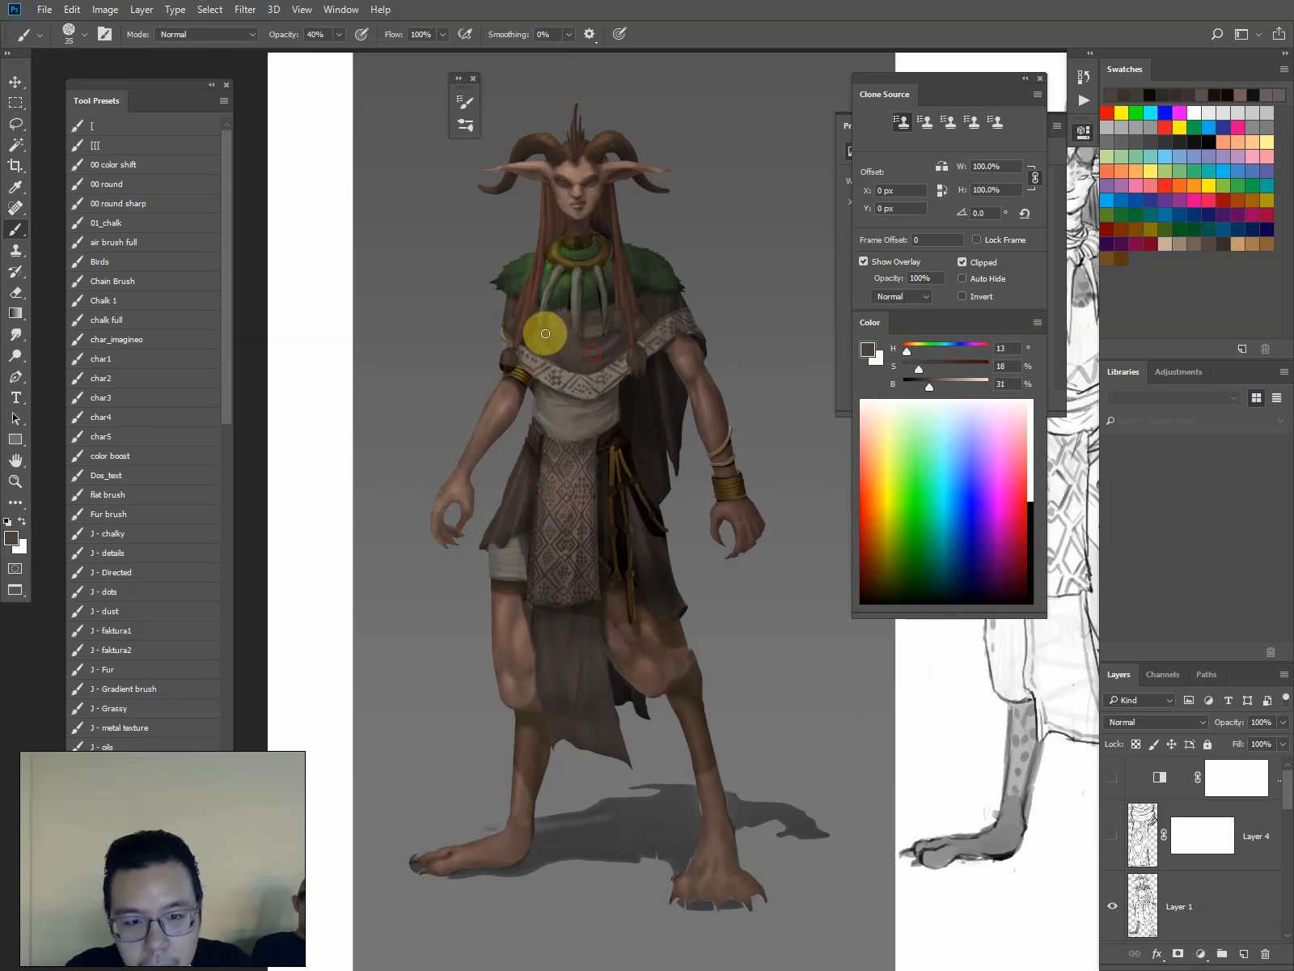
left_click(568, 362, "alt")
key("bracketleft")
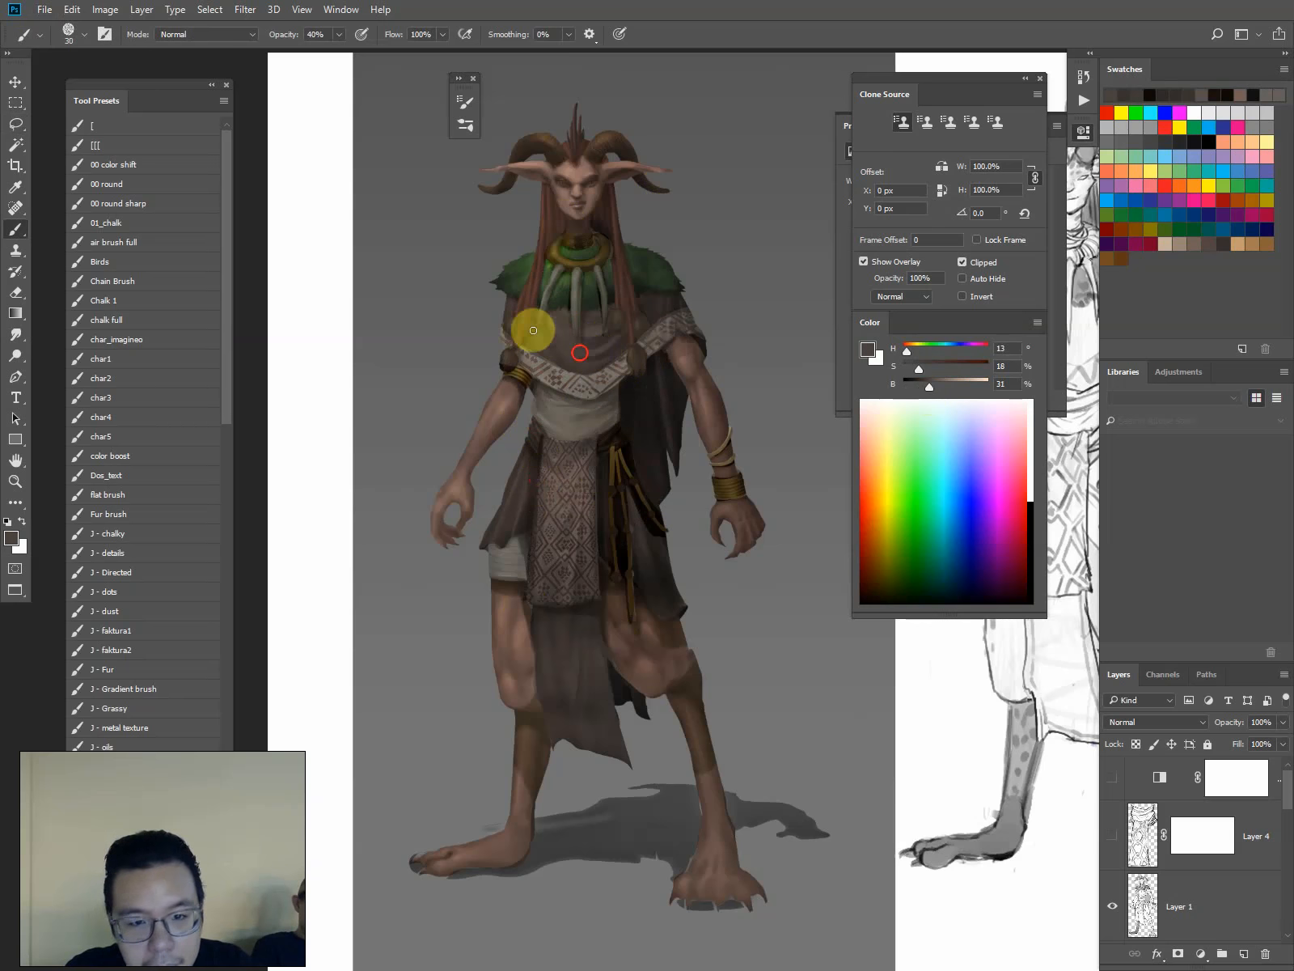
left_click(572, 352, "alt")
left_click(573, 356, "alt")
left_click(571, 357, "alt")
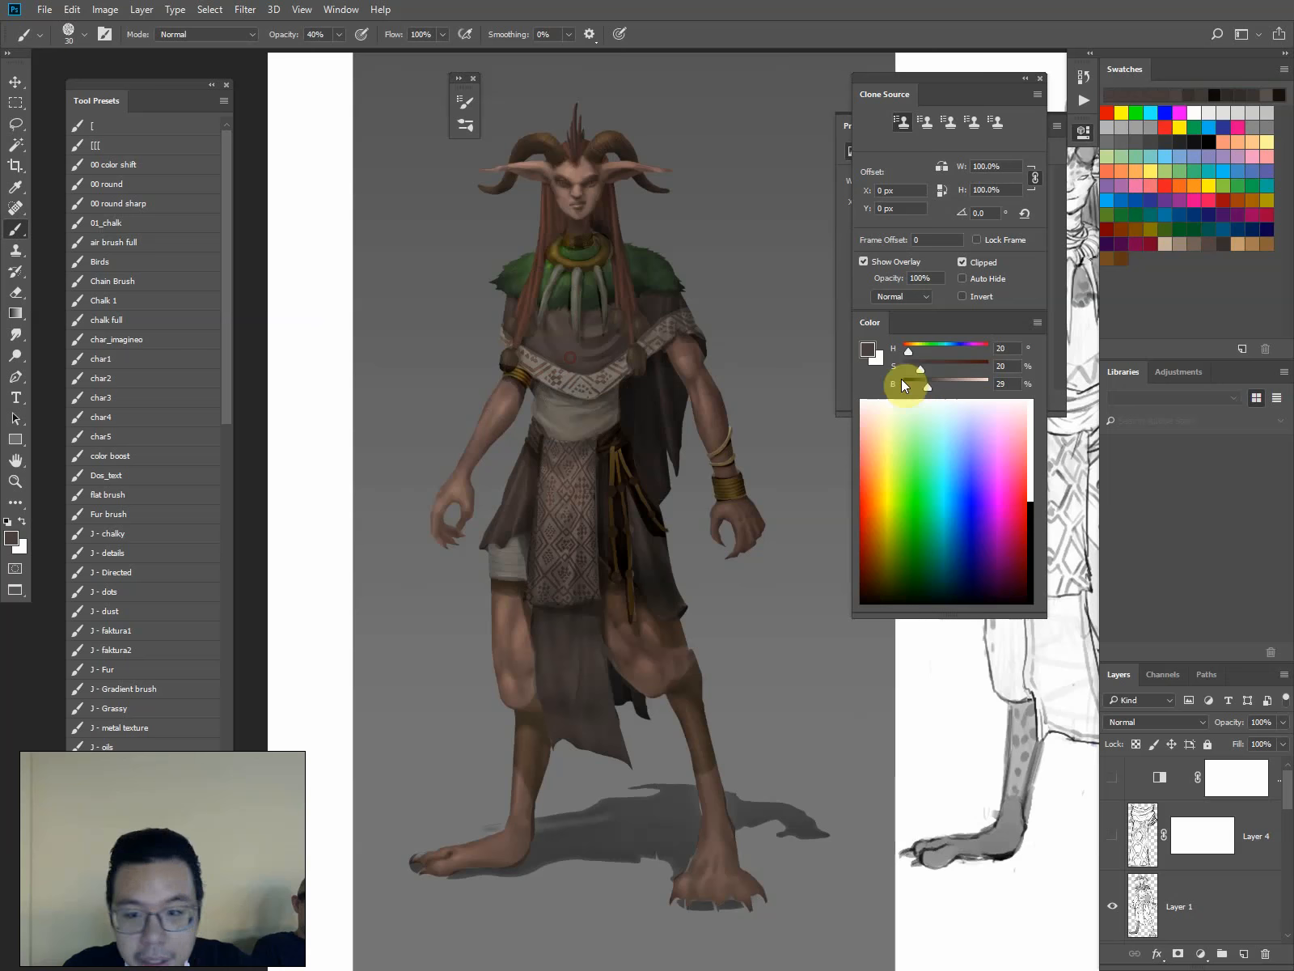
Paint highlights on the chest cloth with the brown raised to 63% brightness, and blend them with resampled cloth tones
left_click(956, 388)
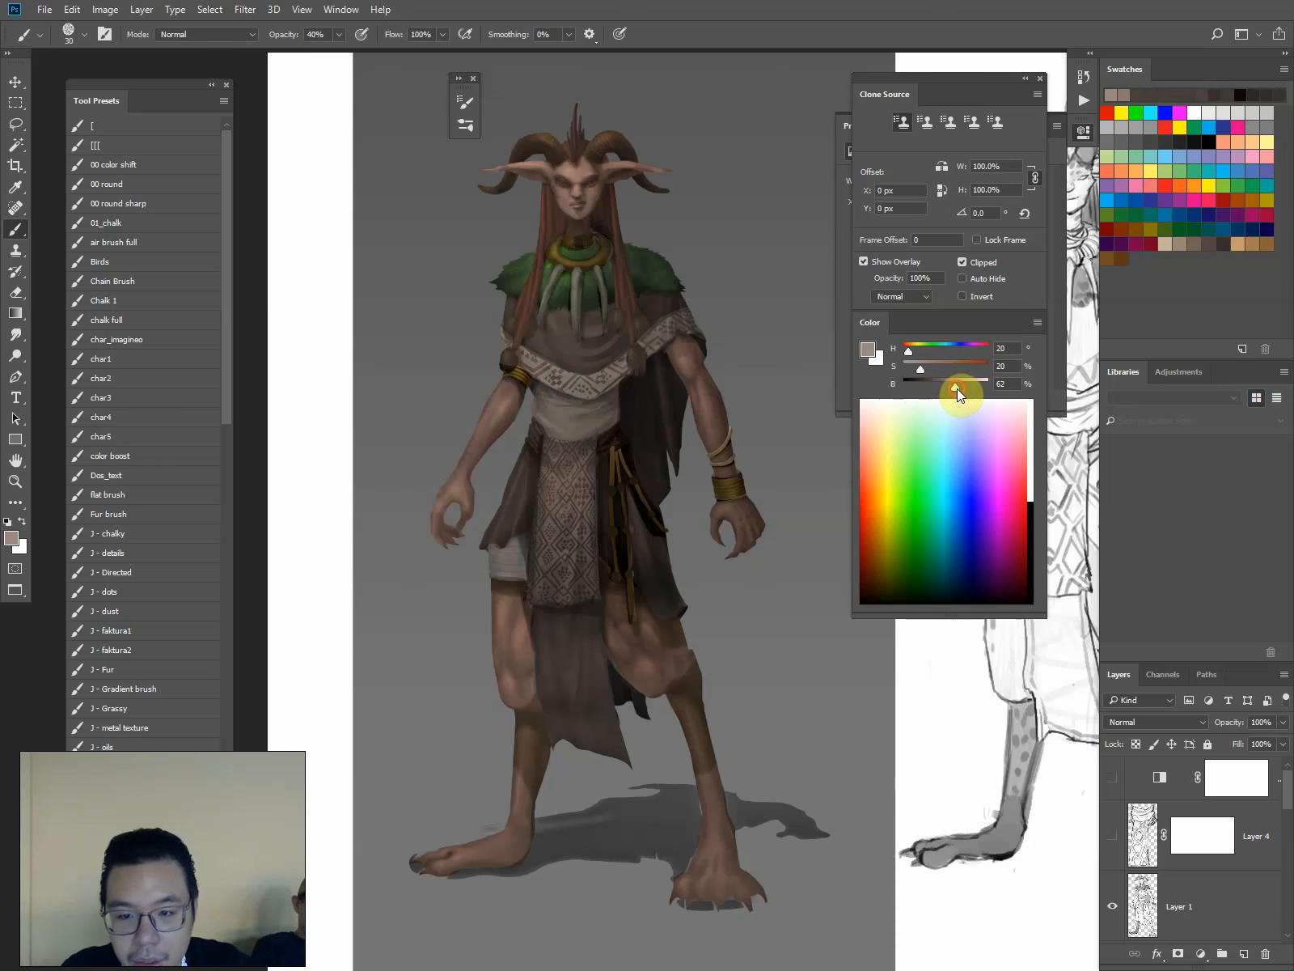
left_click_drag(957, 388, 959, 389)
key("[")
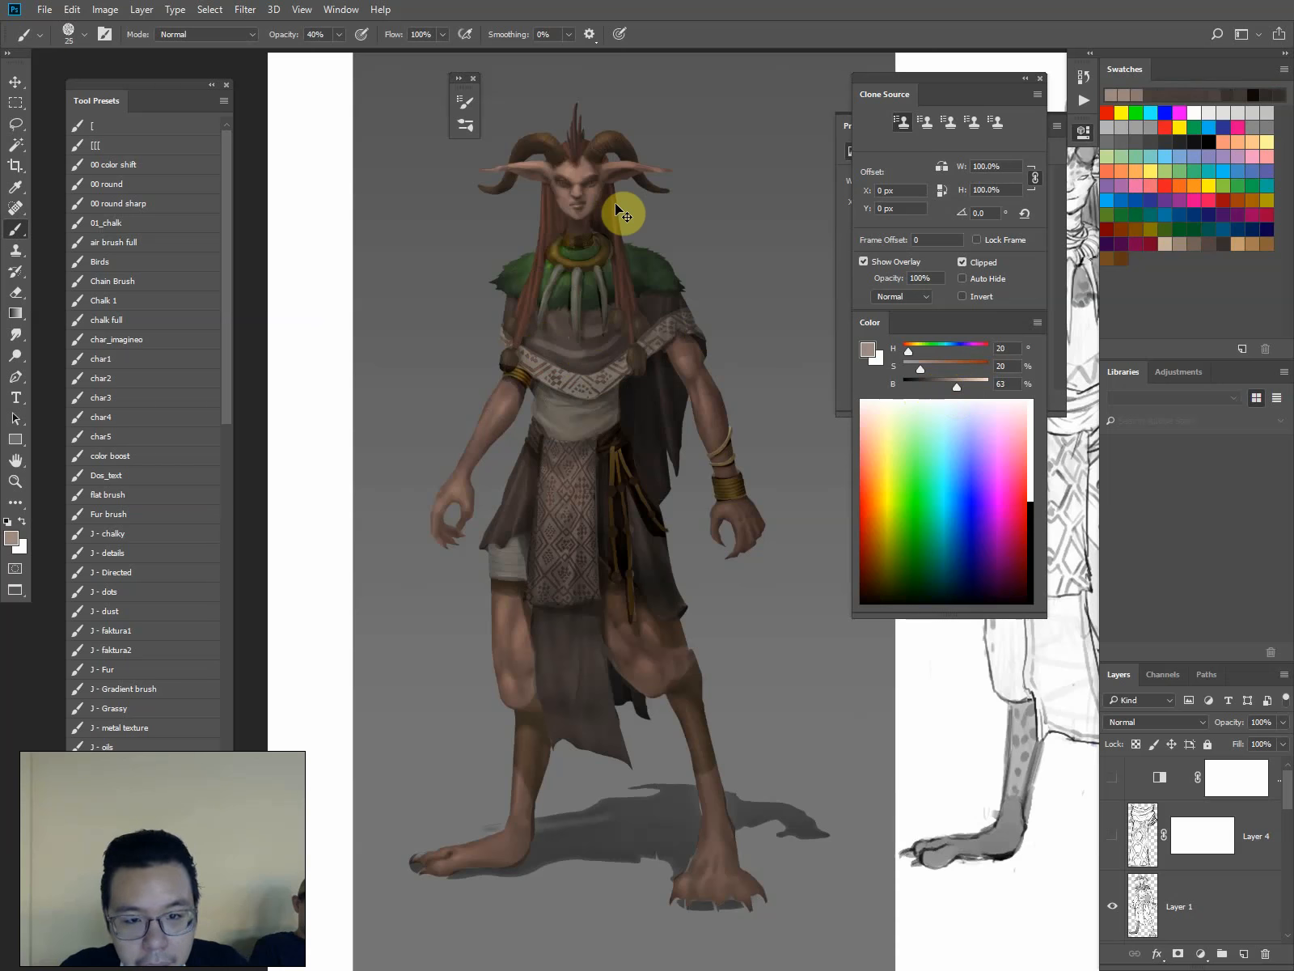
left_click(575, 356, "alt")
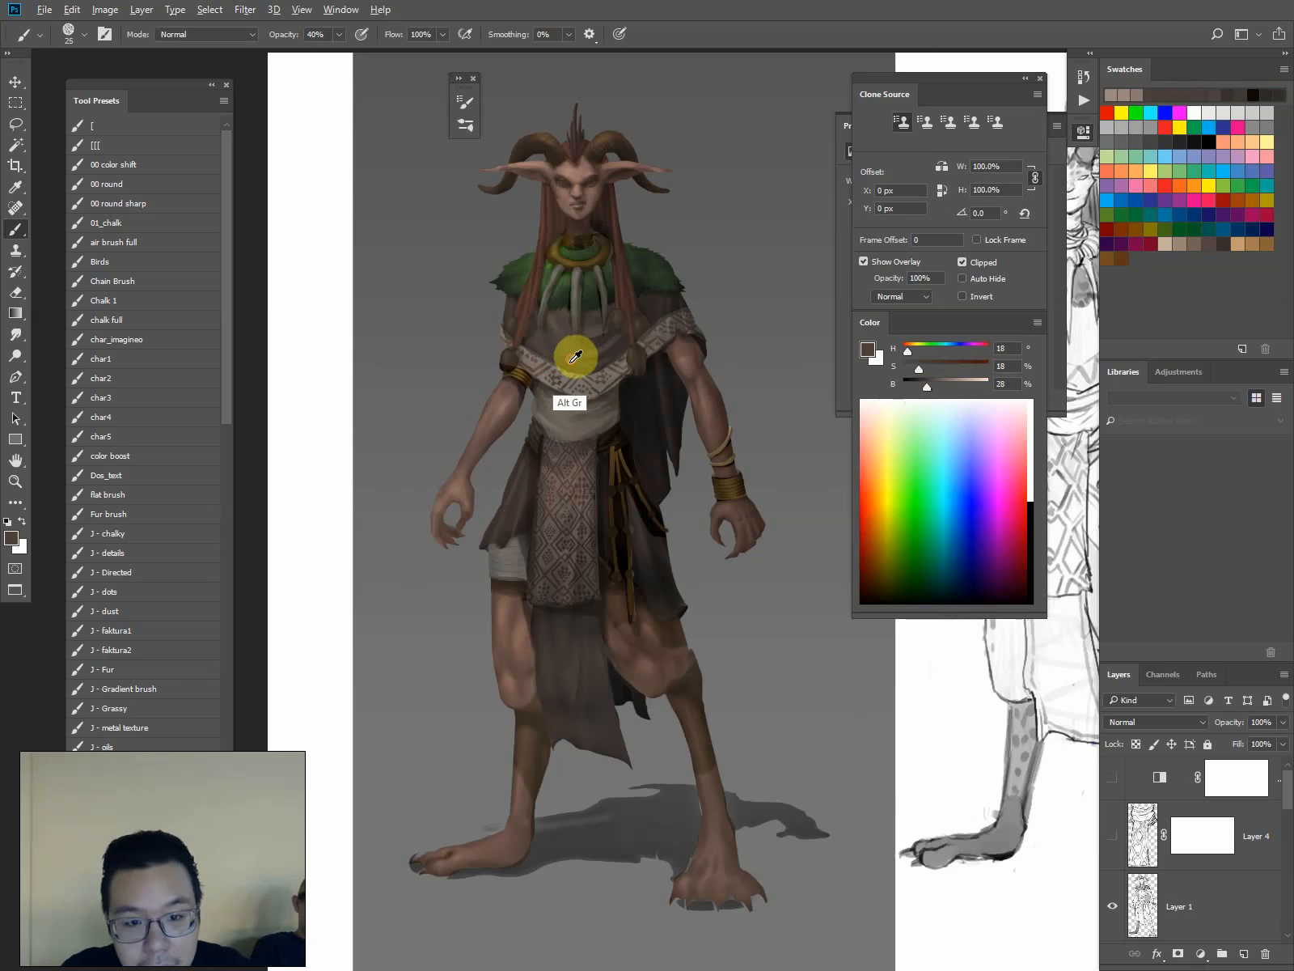
left_click(576, 356, "alt")
left_click(575, 356, "alt")
mouse_move(570, 356)
left_mouse_down()
mouse_move(670, 316)
mouse_move(670, 300)
mouse_move(644, 303)
mouse_move(647, 327)
mouse_move(592, 335)
mouse_move(581, 312)
mouse_move(569, 341)
mouse_move(528, 348)
mouse_move(629, 346)
mouse_move(587, 376)
mouse_move(549, 352)
mouse_move(601, 368)
mouse_move(592, 373)
mouse_move(563, 351)
mouse_move(606, 344)
mouse_move(538, 355)
mouse_move(605, 355)
mouse_move(572, 367)
mouse_move(598, 369)
mouse_move(568, 337)
left_mouse_up()
Lasso the chest cloth and shoulder patch below the green collar and refine their lighter shading with the brush
key("l")
key("shift")
key("b")
key("[")
key("[")
key("l")
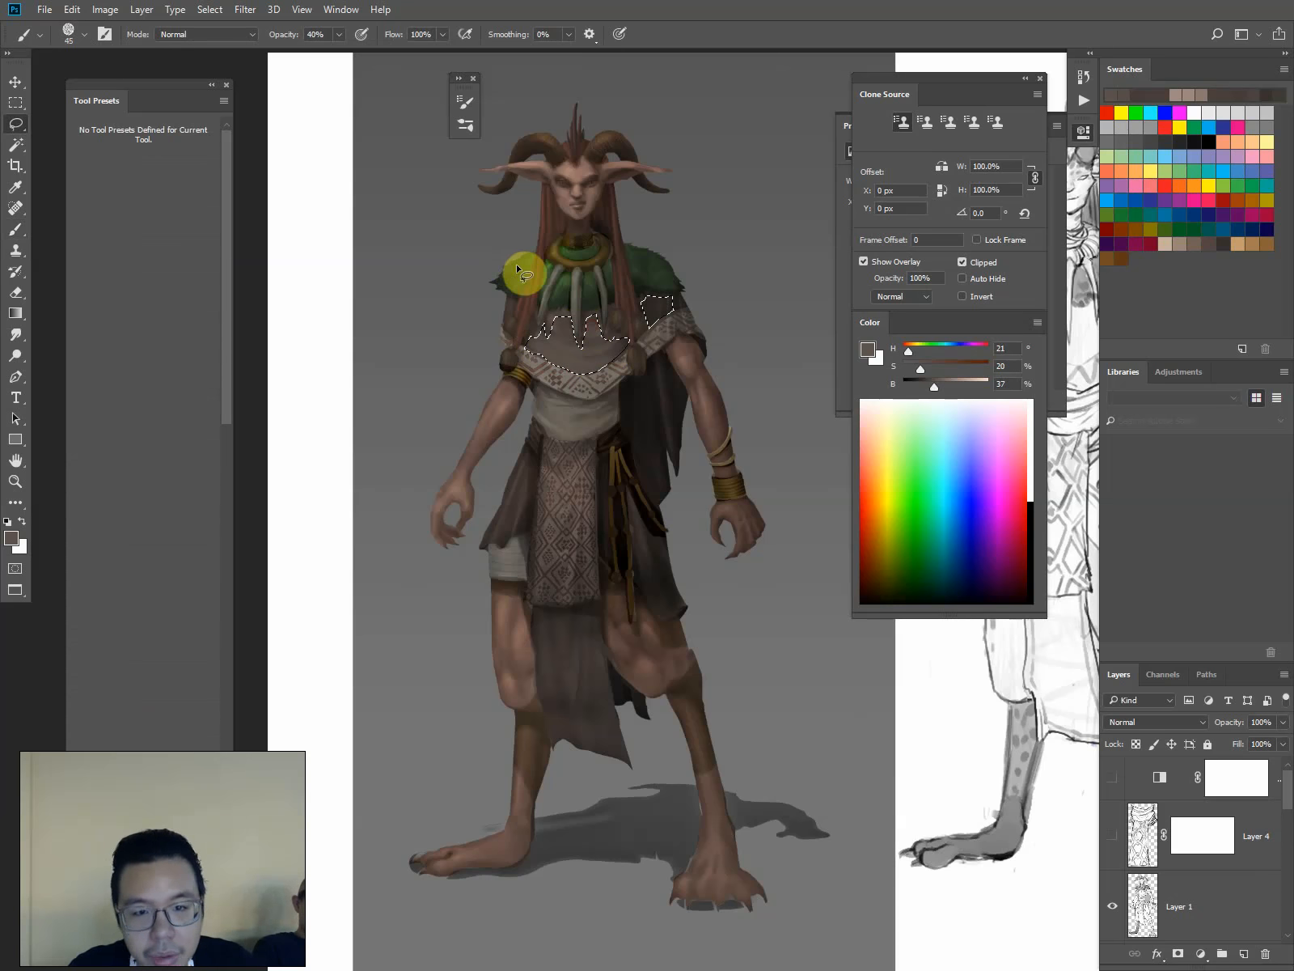
left_click(512, 262)
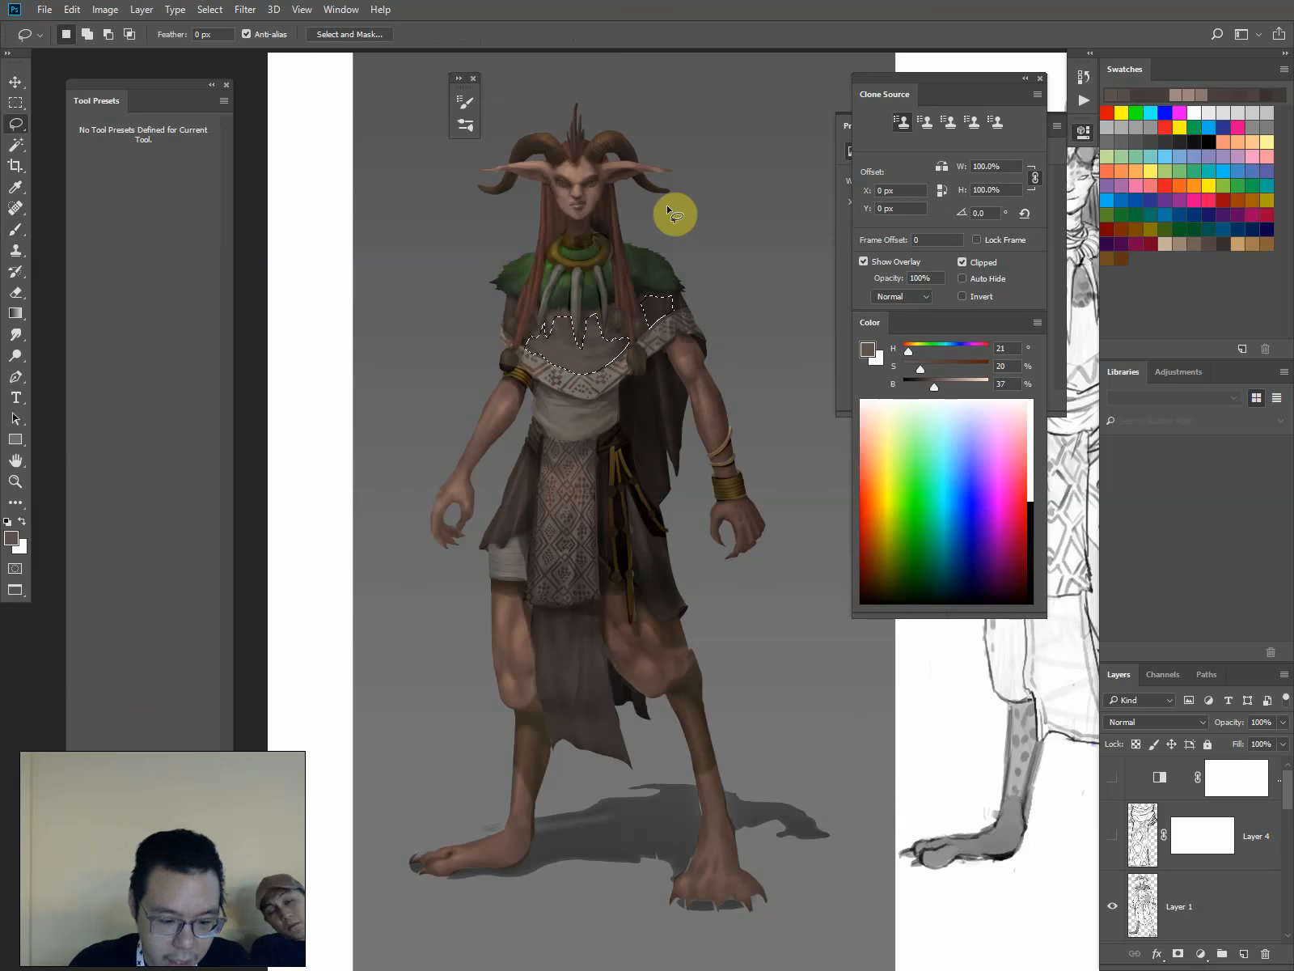
key("ctrl+shift+d")
Darken the selected chest cloth beneath the collar with sampled dark browns using a 35-pixel brush, and deselect
key("b")
left_click(654, 300, "alt")
key("[")
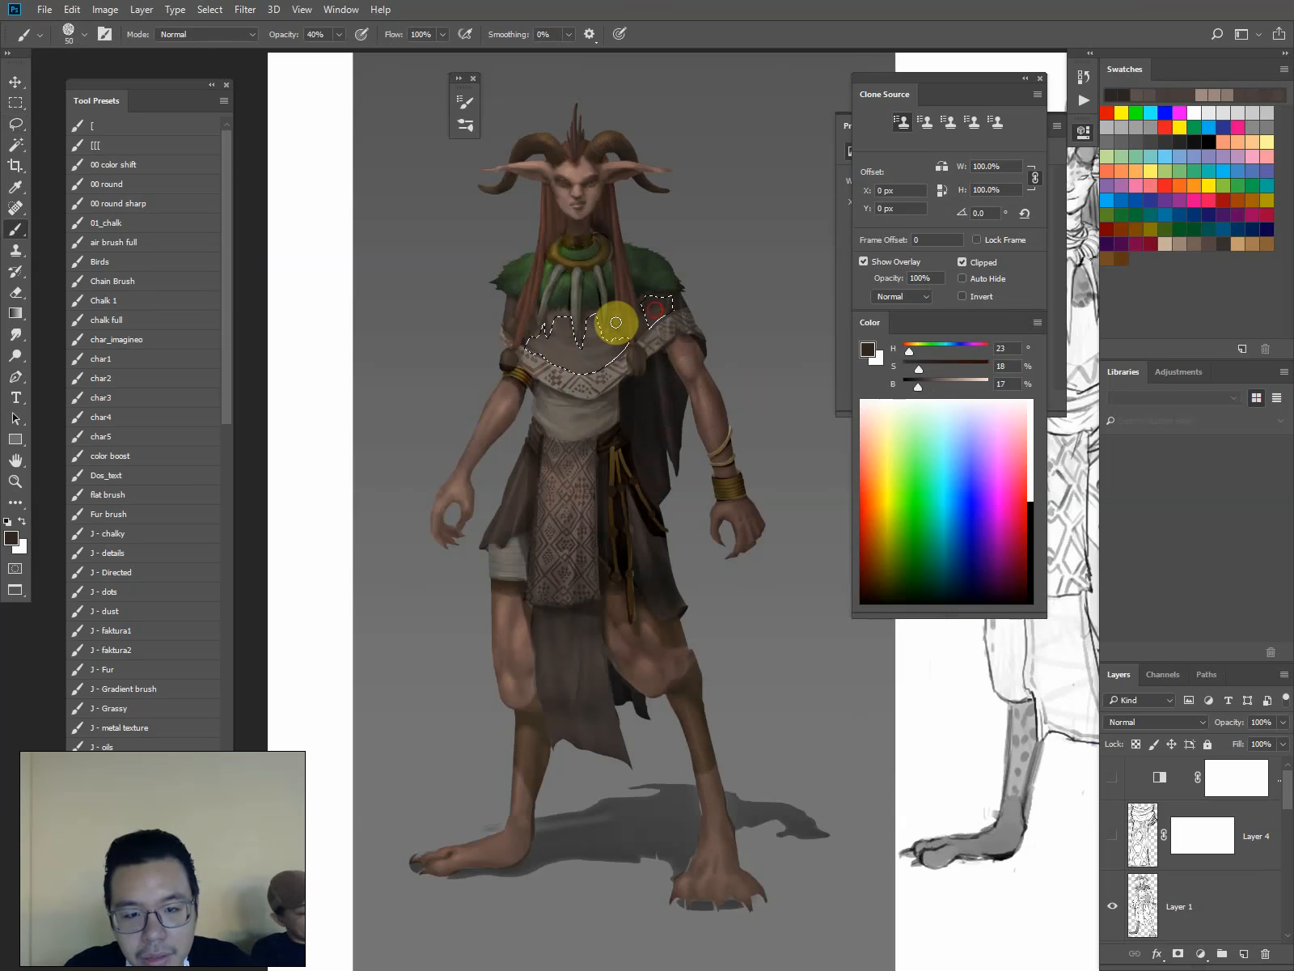
left_click_drag(615, 321, 604, 355)
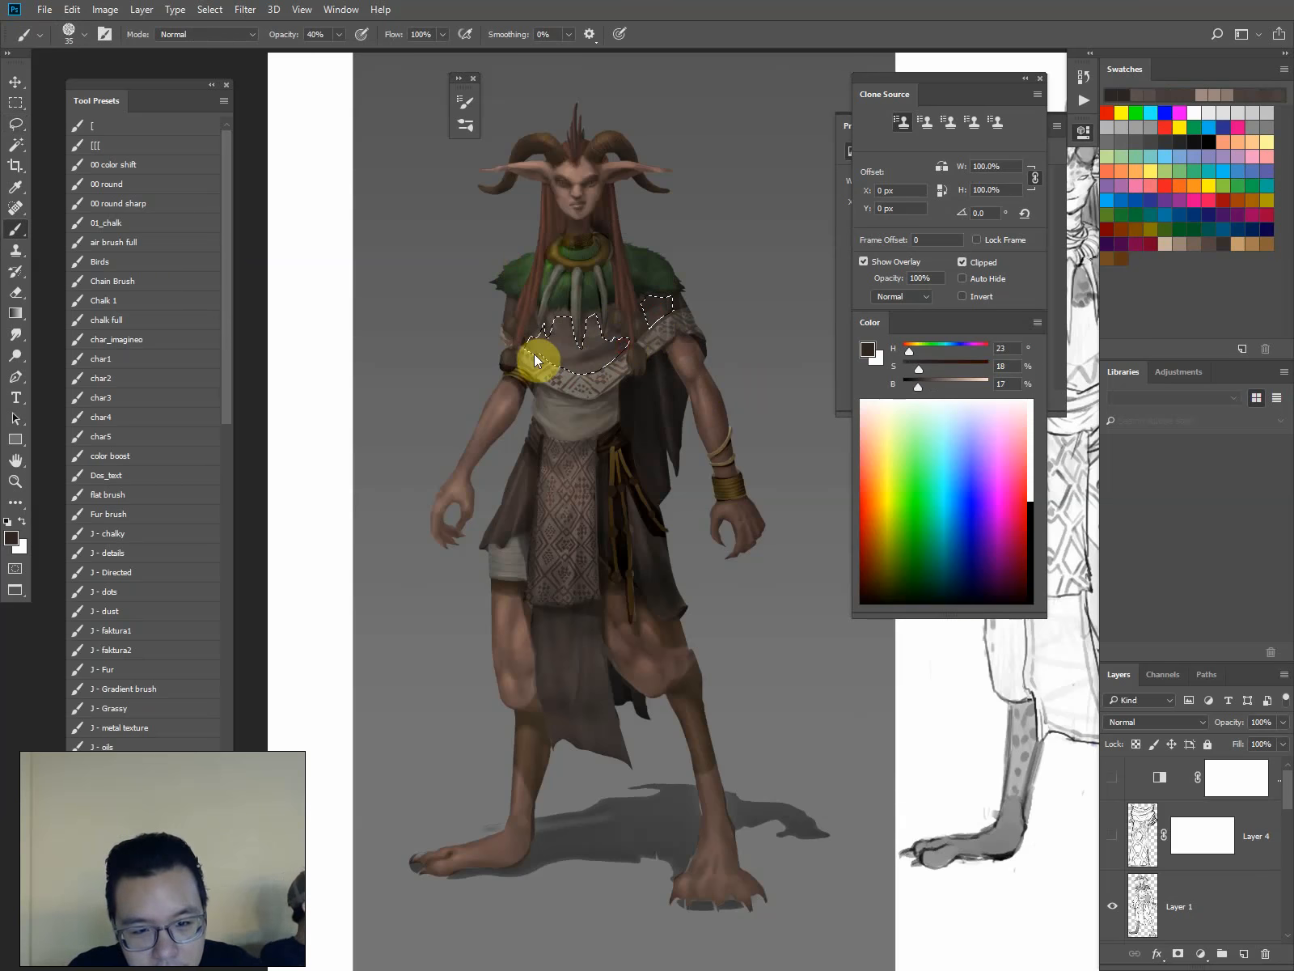
left_click(608, 354, "alt")
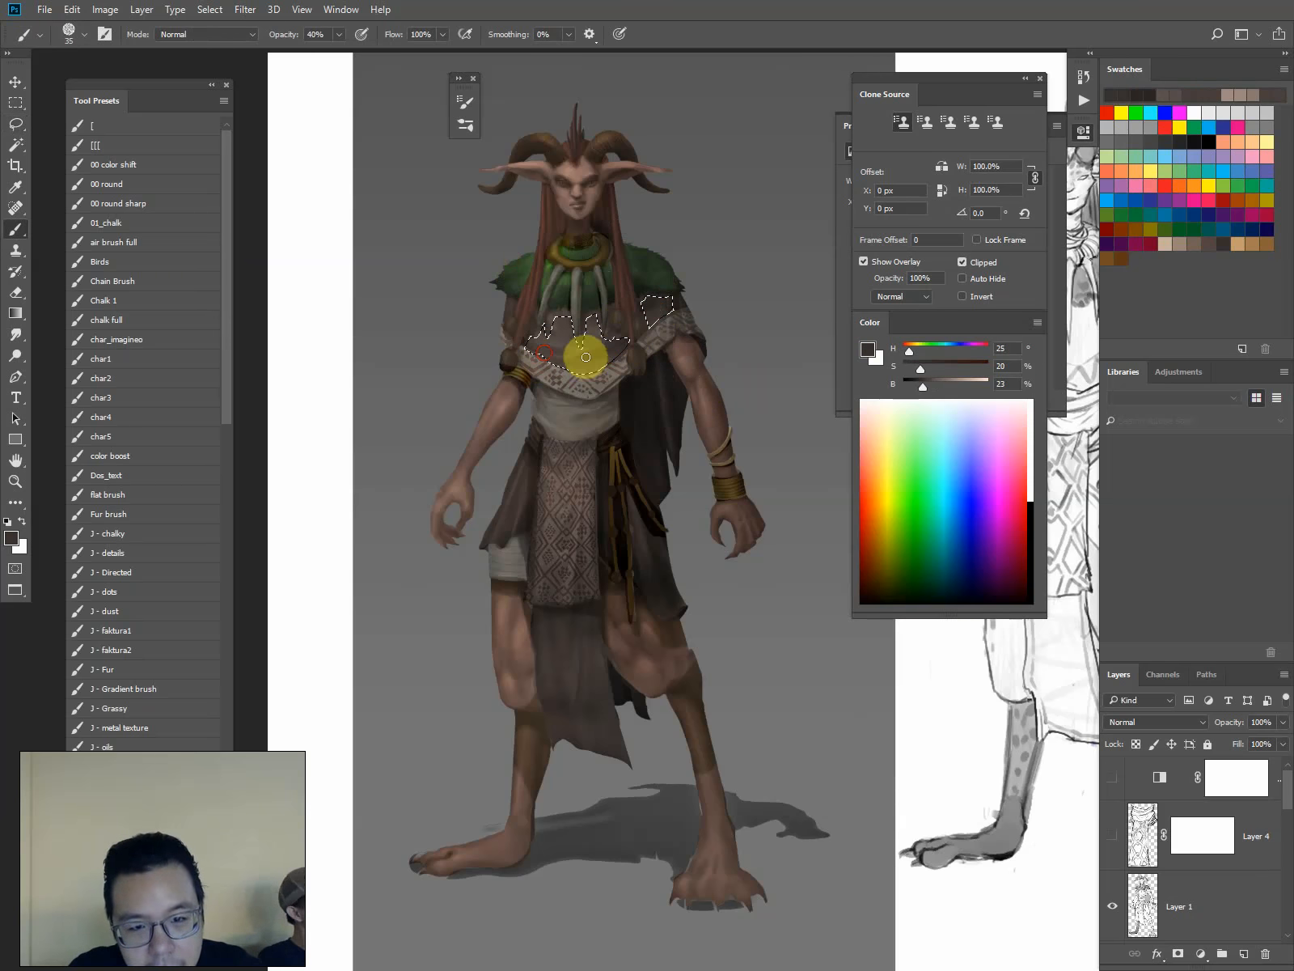
mouse_move(585, 357)
left_mouse_down()
mouse_move(528, 334)
mouse_move(591, 325)
left_mouse_up()
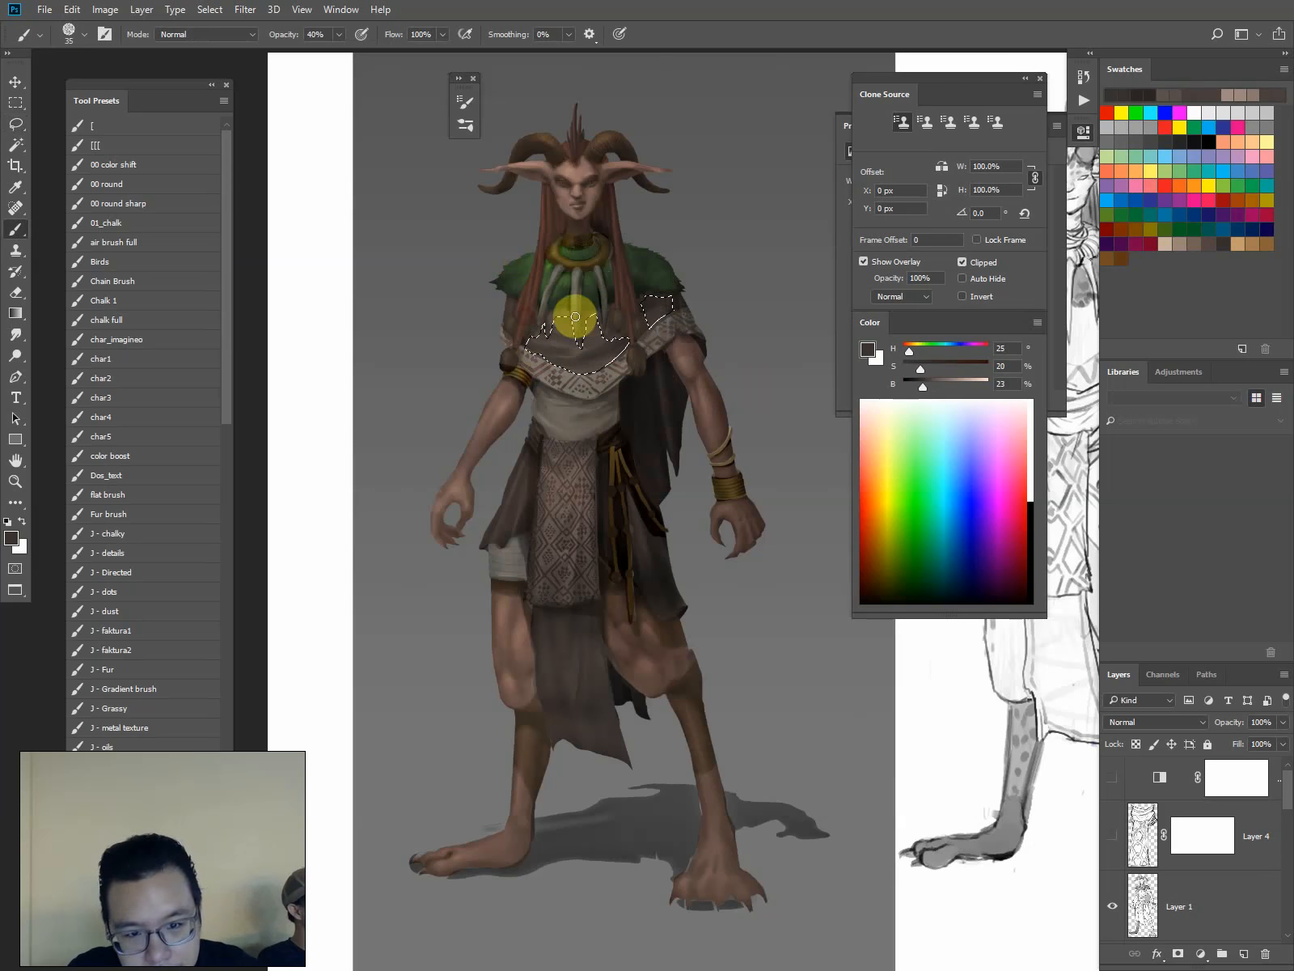
key("l")
left_click(491, 242)
Select Layer 7 and soften the black gap behind the hanging waist cords with sampled dark cloth tones using a 30-pixel brush
key("ctrl+minus")
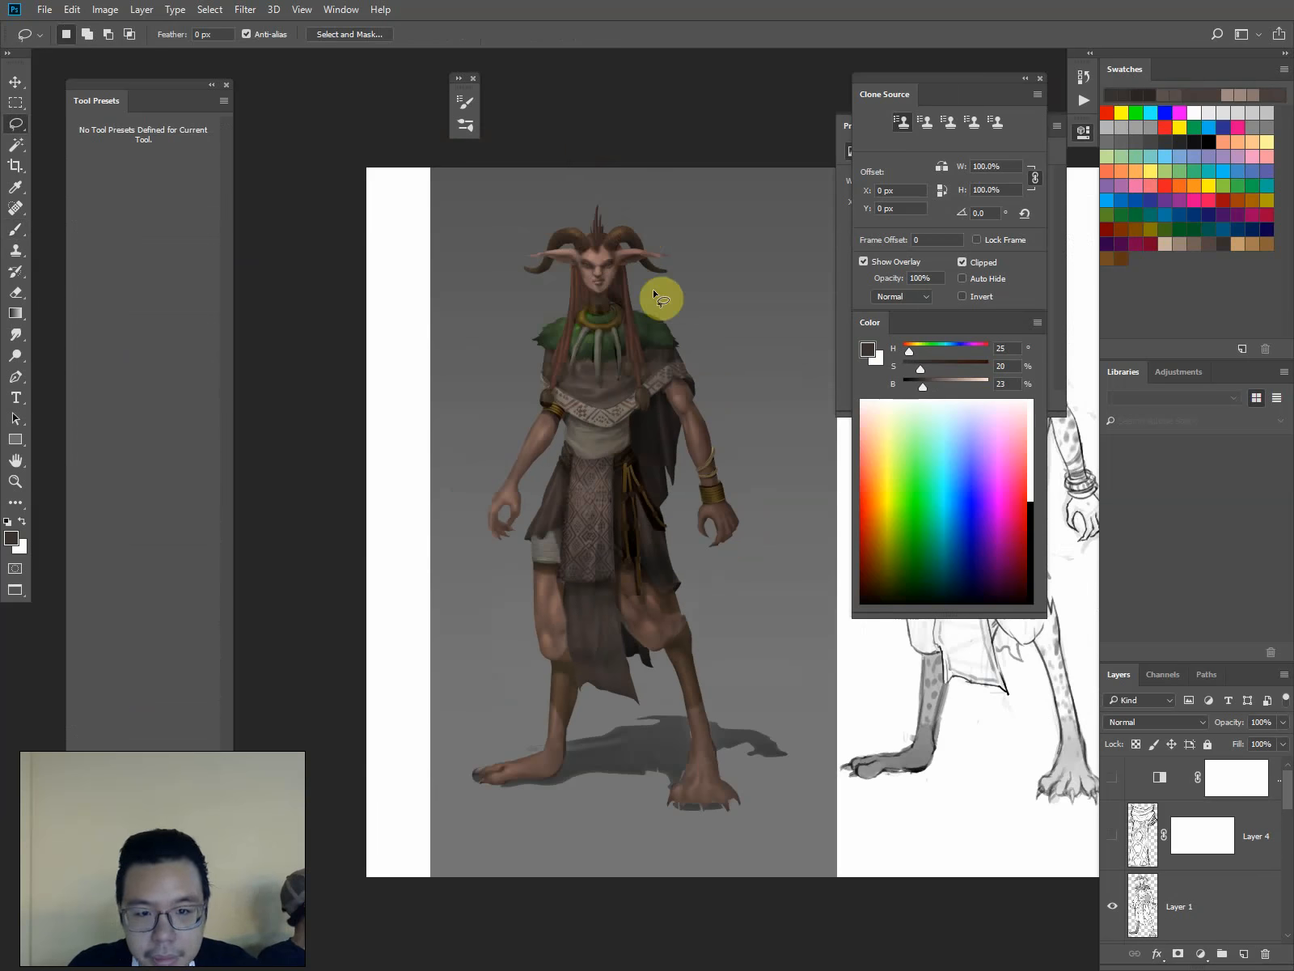
left_click_drag(561, 355, 563, 292)
key("ctrl+plus")
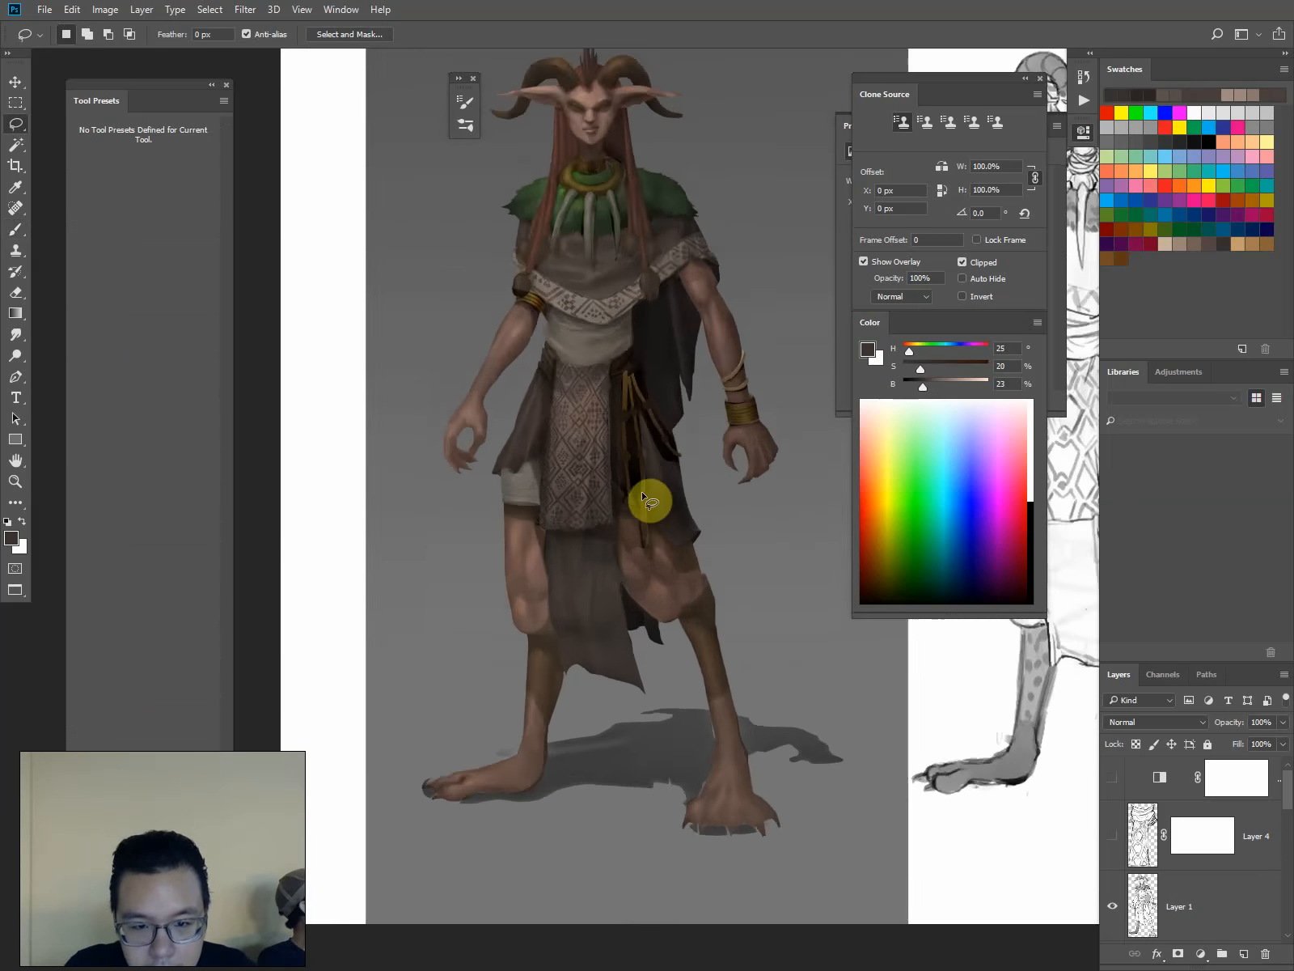
key("b")
left_click(653, 459, "alt")
left_click(653, 459, "ctrl")
key("[")
left_click(656, 481, "alt")
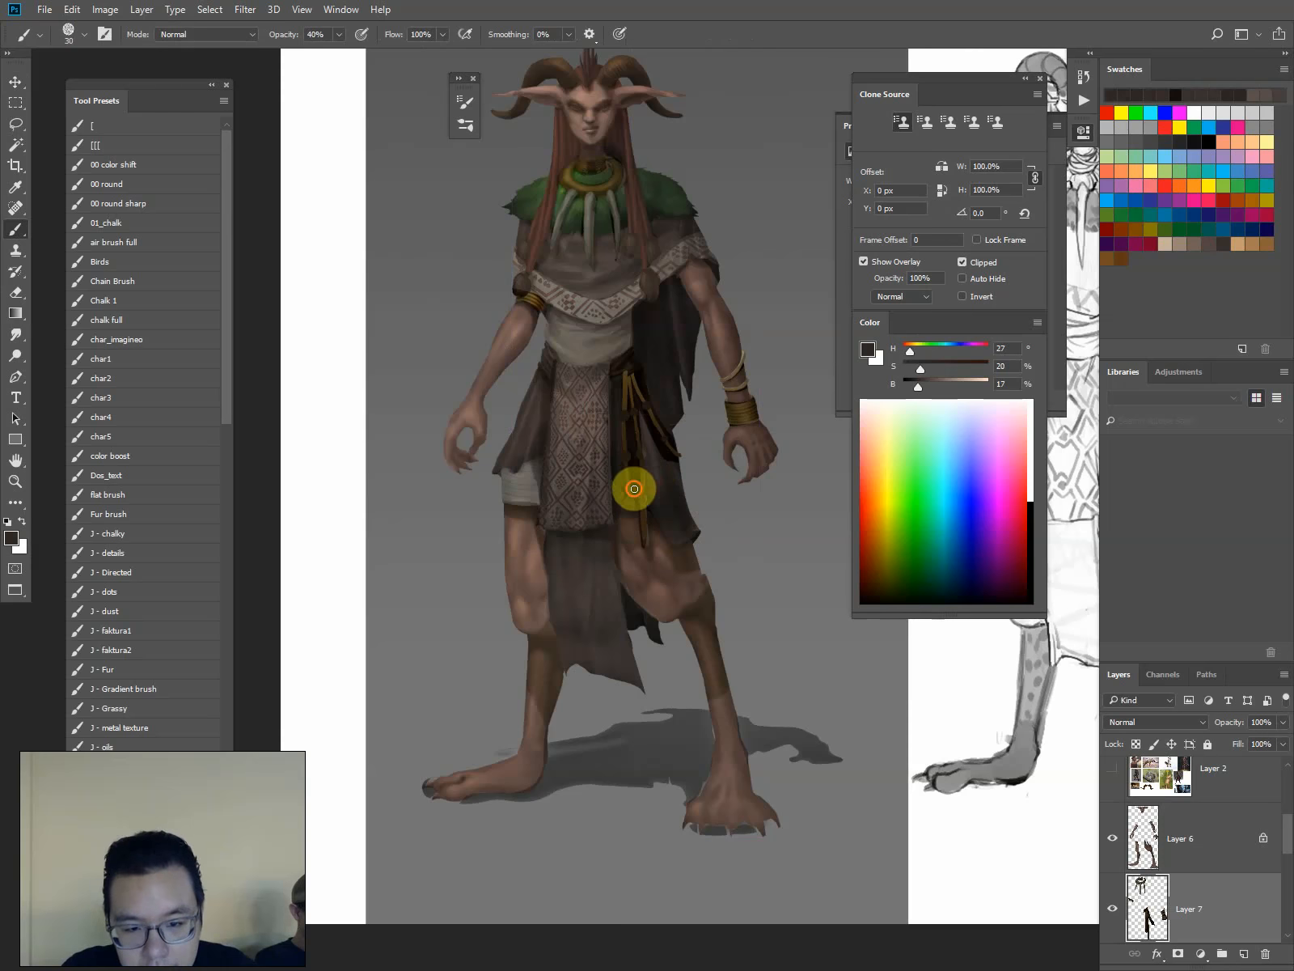
mouse_move(634, 488)
left_mouse_down()
mouse_move(631, 418)
mouse_move(622, 473)
mouse_move(620, 412)
mouse_move(656, 438)
mouse_move(644, 414)
mouse_move(667, 464)
mouse_move(641, 414)
left_mouse_up()
left_click(666, 460, "alt")
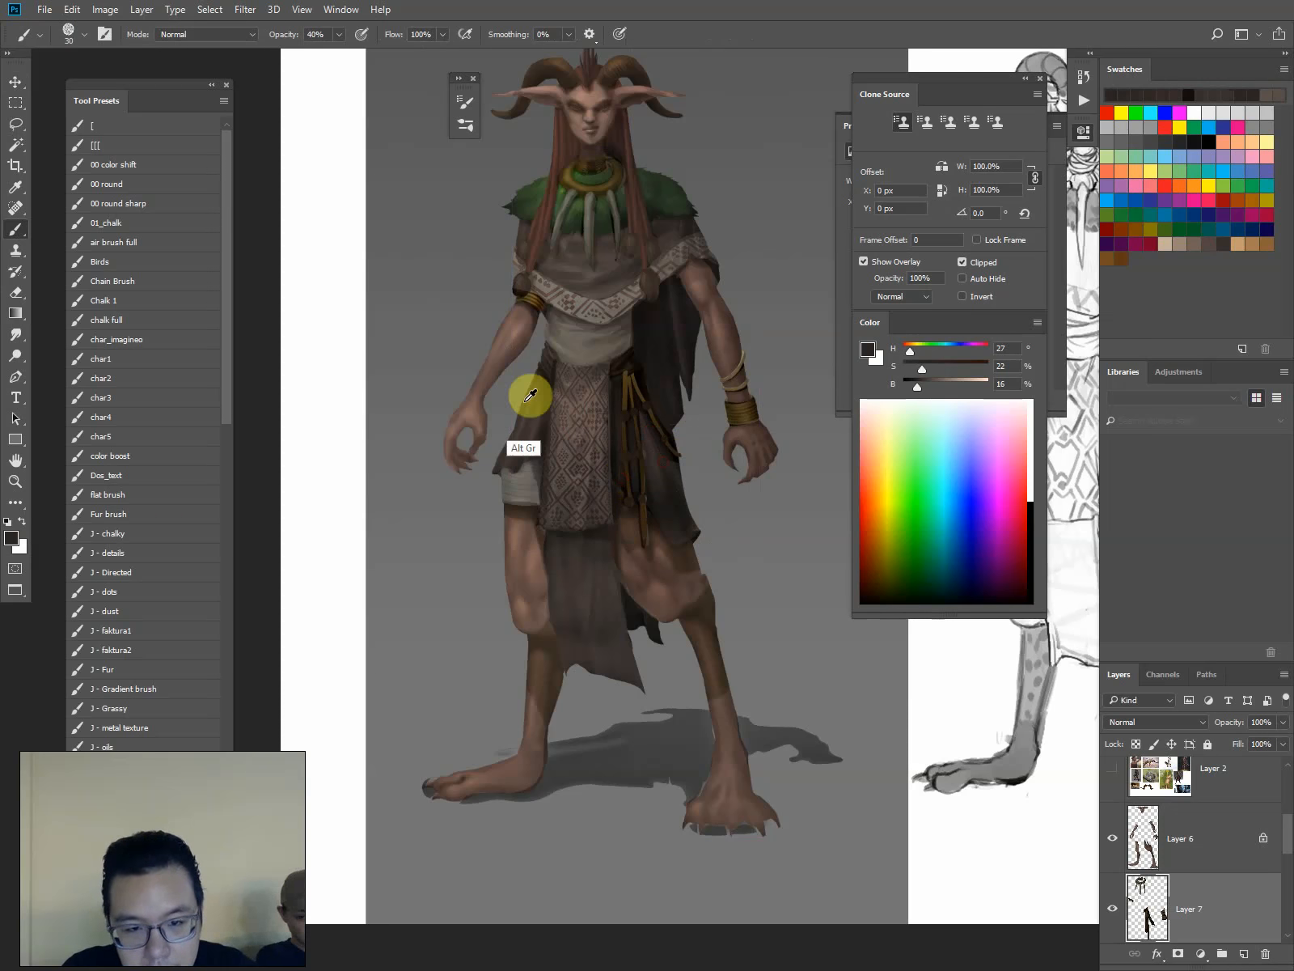
mouse_move(544, 421)
left_mouse_down()
mouse_move(547, 378)
mouse_move(560, 413)
left_mouse_up()
Sample the near-black beside the belt and reduce the brush to 15 pixels to reinforce the small dark accents
left_click(637, 366, "alt")
key("[")
key("[")
key("[")
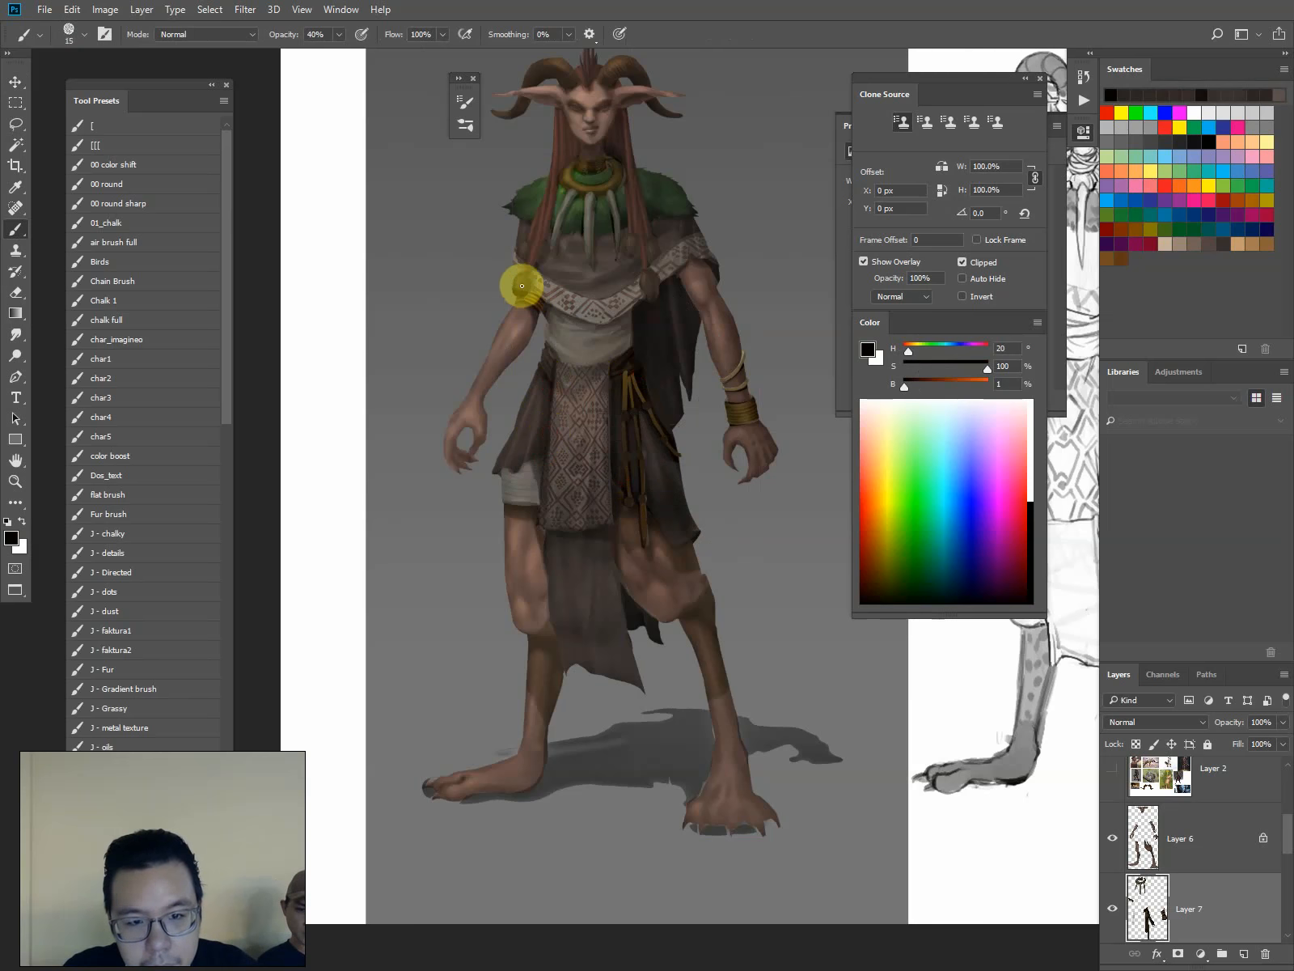
Lasso the horns and long hair on Layer 5, increase their contrast with Levels at input white 218 and a raised black input, and deselect
left_click_drag(630, 173, 613, 268)
key("v")
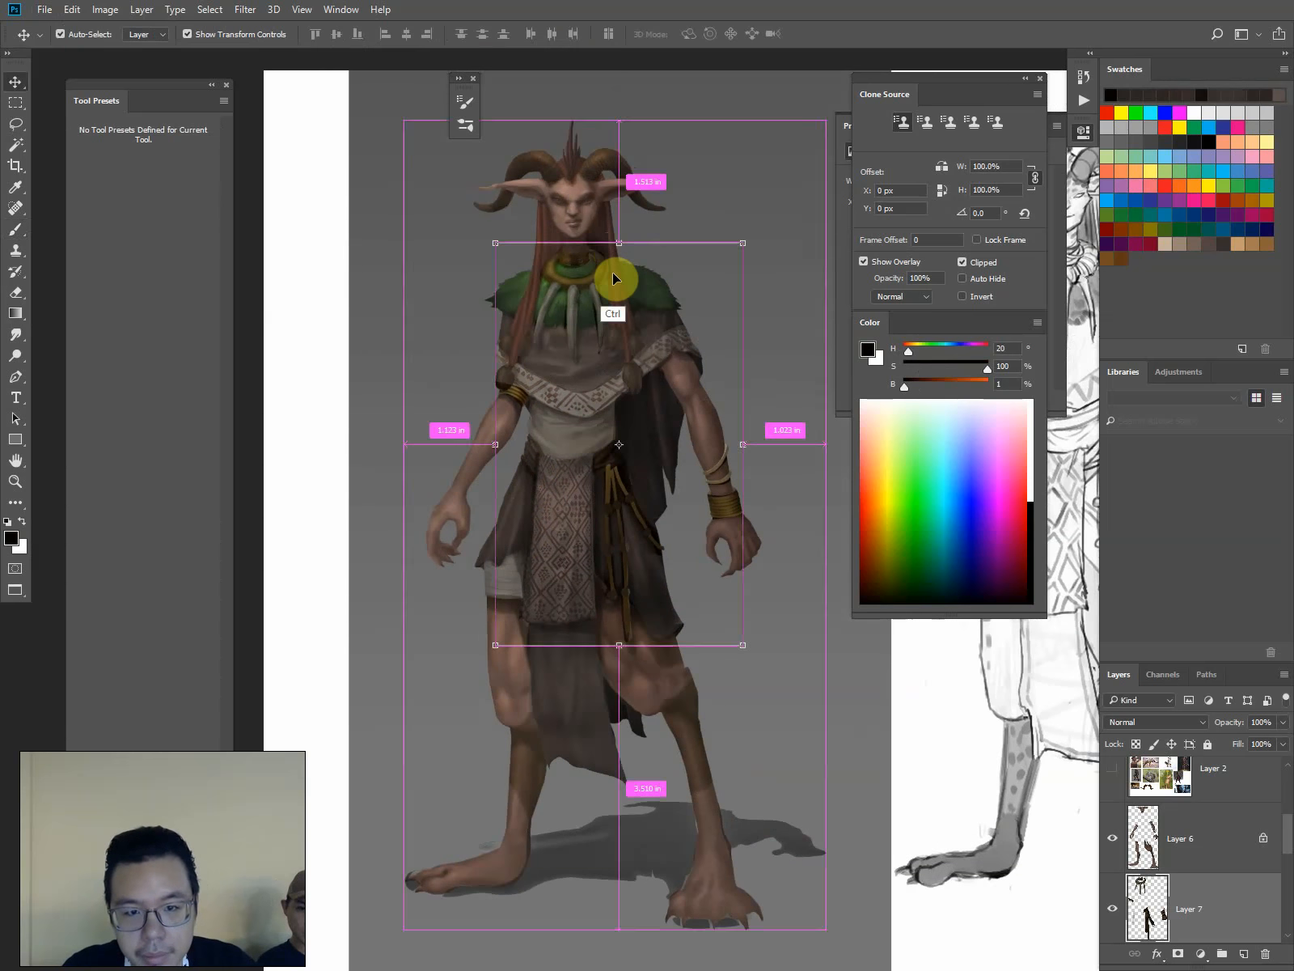
left_click(615, 278, "ctrl")
key("l")
mouse_move(620, 209)
left_mouse_down()
mouse_move(636, 309)
mouse_move(635, 365)
mouse_move(621, 369)
mouse_move(598, 267)
mouse_move(604, 185)
mouse_move(637, 178)
left_mouse_up()
key("shift")
left_click_drag(627, 203, 625, 199)
mouse_move(564, 233)
left_mouse_down()
mouse_move(504, 387)
mouse_move(526, 227)
mouse_move(465, 160)
mouse_move(504, 198)
mouse_move(559, 189)
left_mouse_up()
key("ctrl+l")
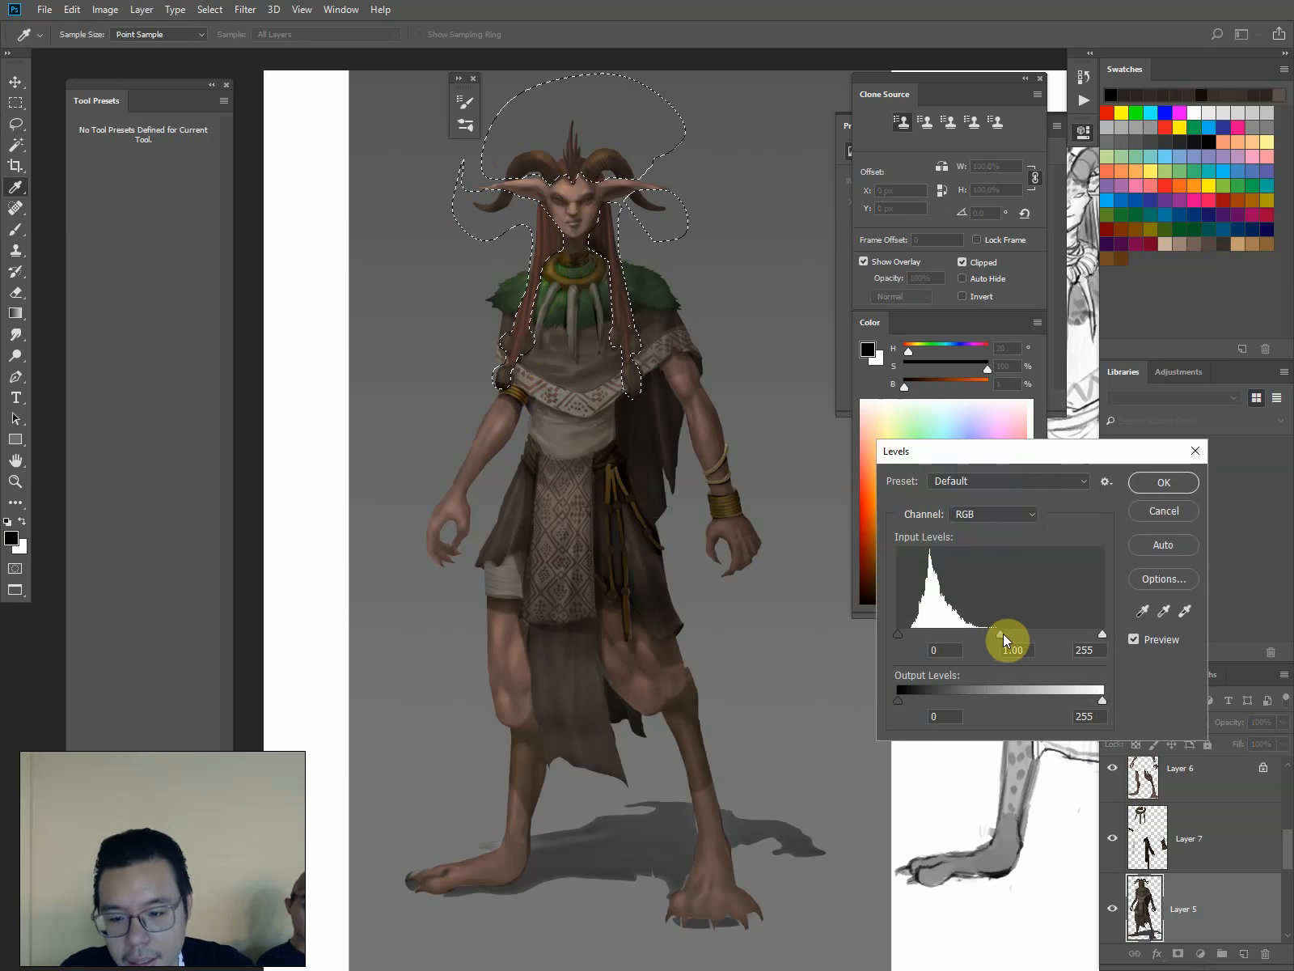
left_click_drag(1004, 632, 1072, 636)
left_click_drag(898, 634, 913, 635)
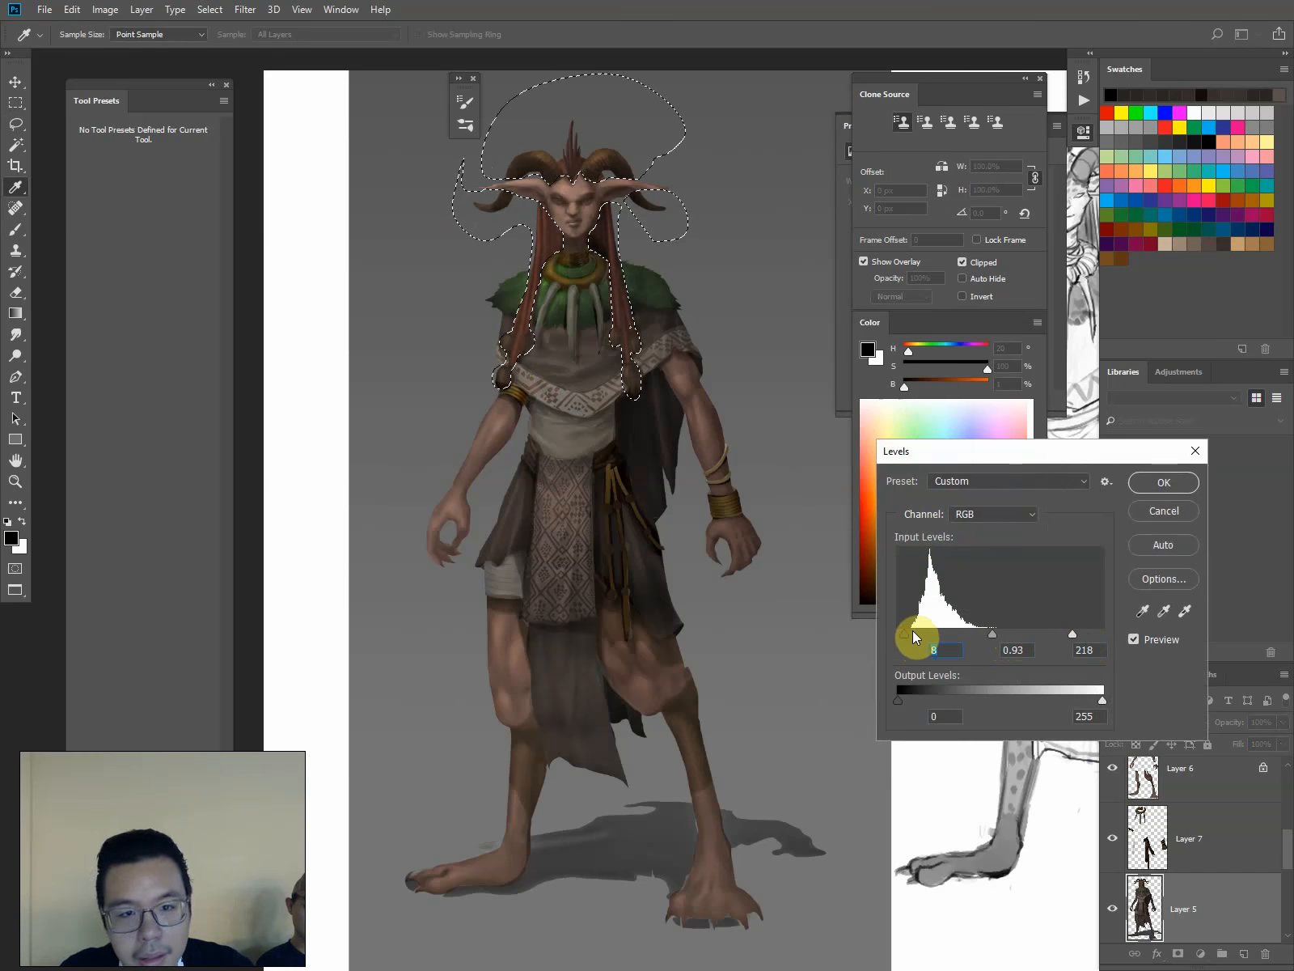
key("Return")
key("ctrl+d")
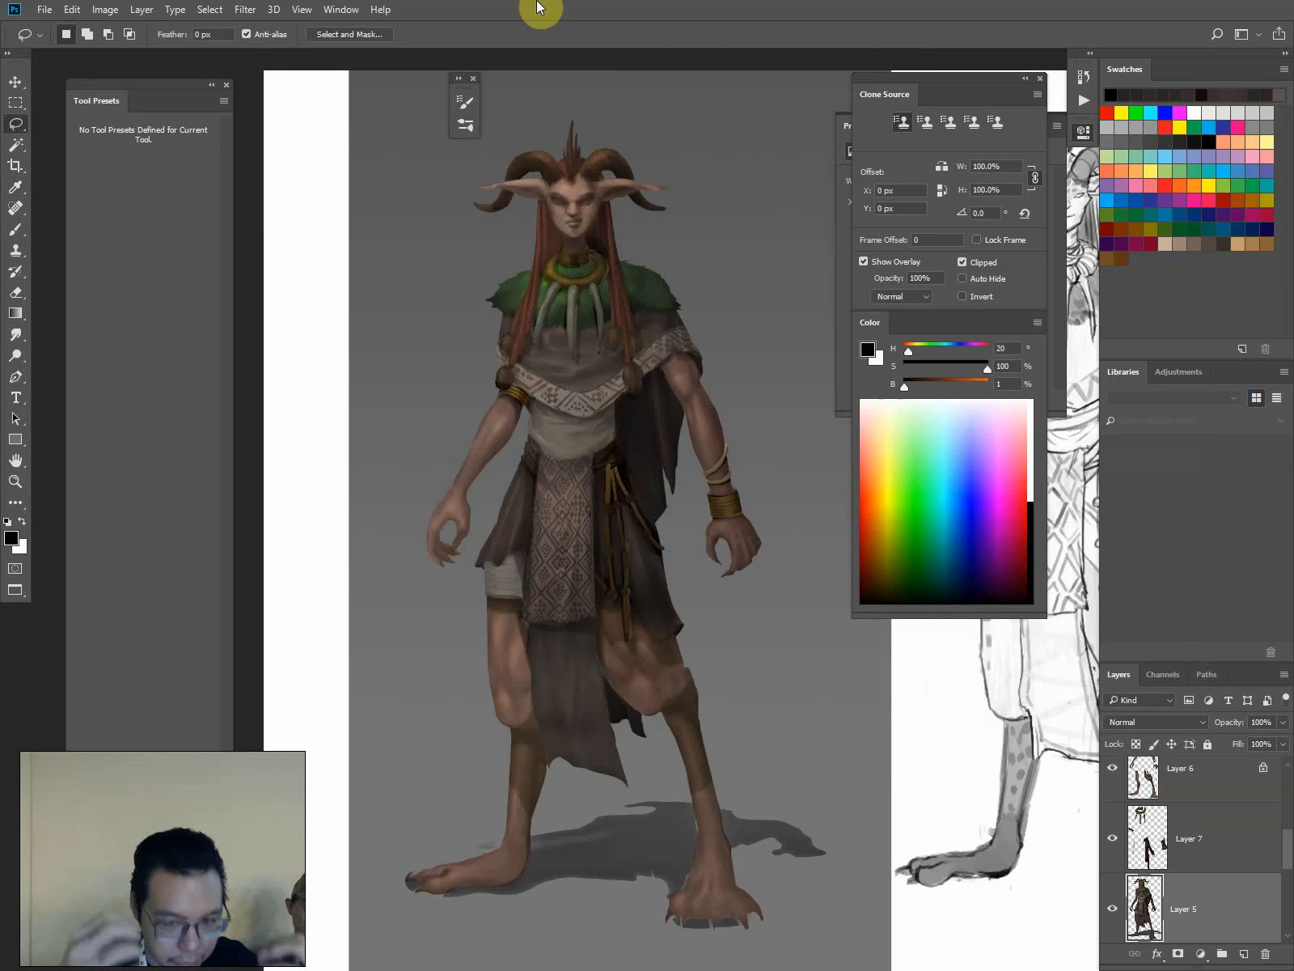
Deepen the dark gaps along the long hair strands on Layer 5 with a sampled near-black at 50% opacity, using a 9- to 10-pixel brush
key("b")
left_click(600, 237, "alt")
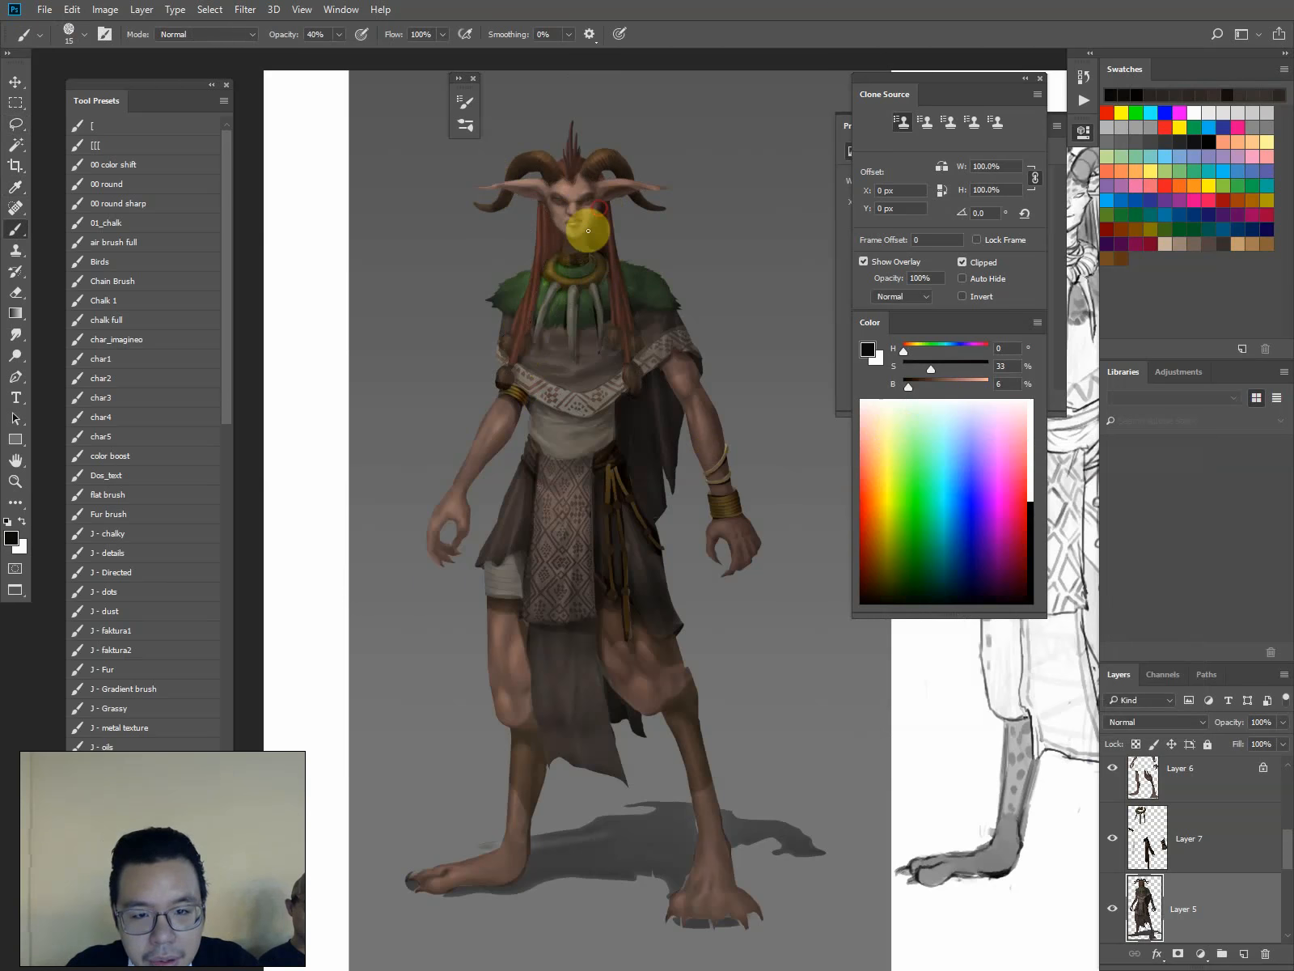
key("bracketright")
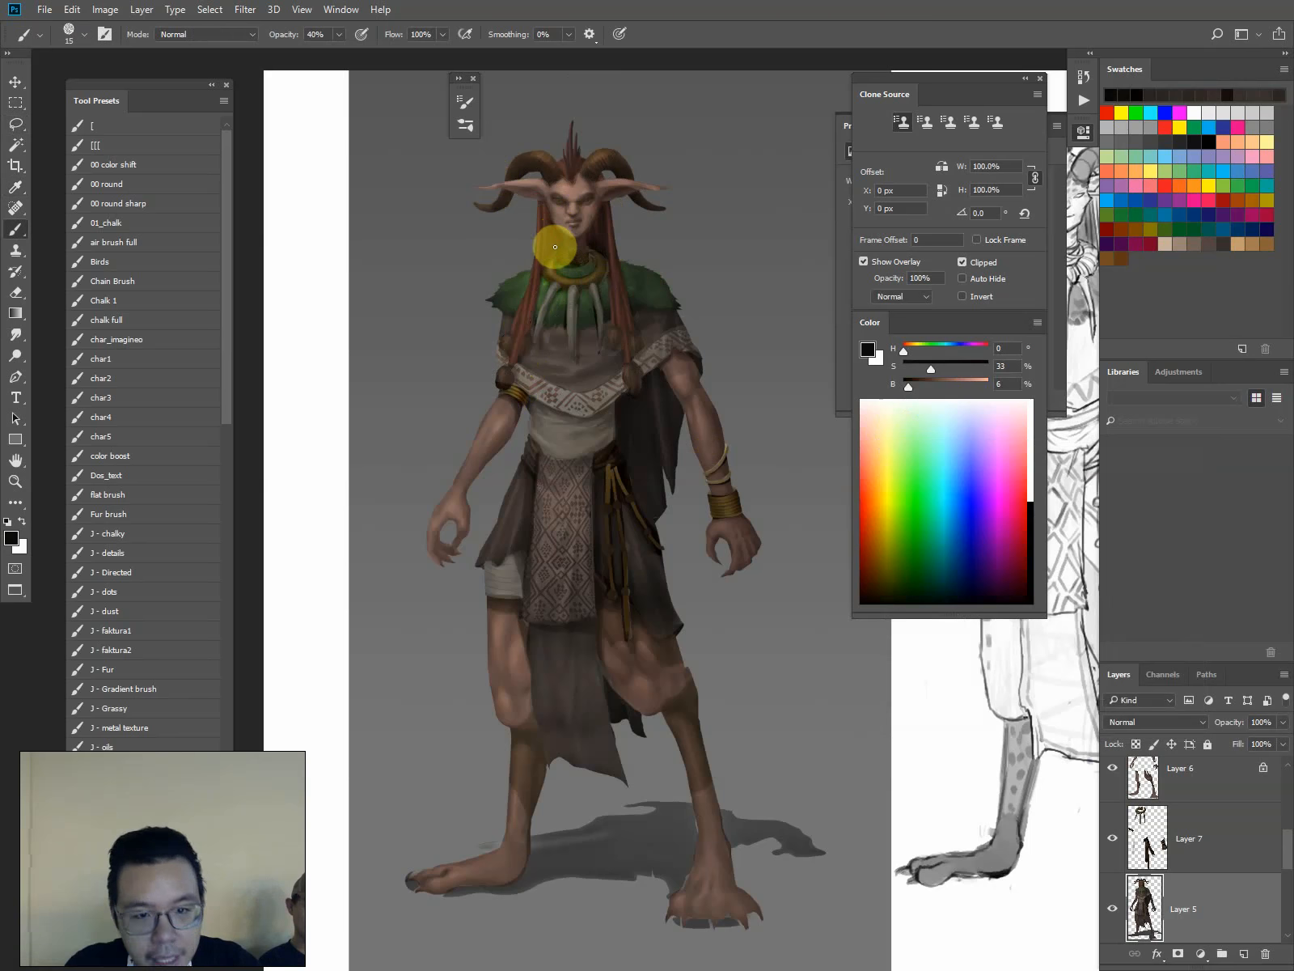
key("5")
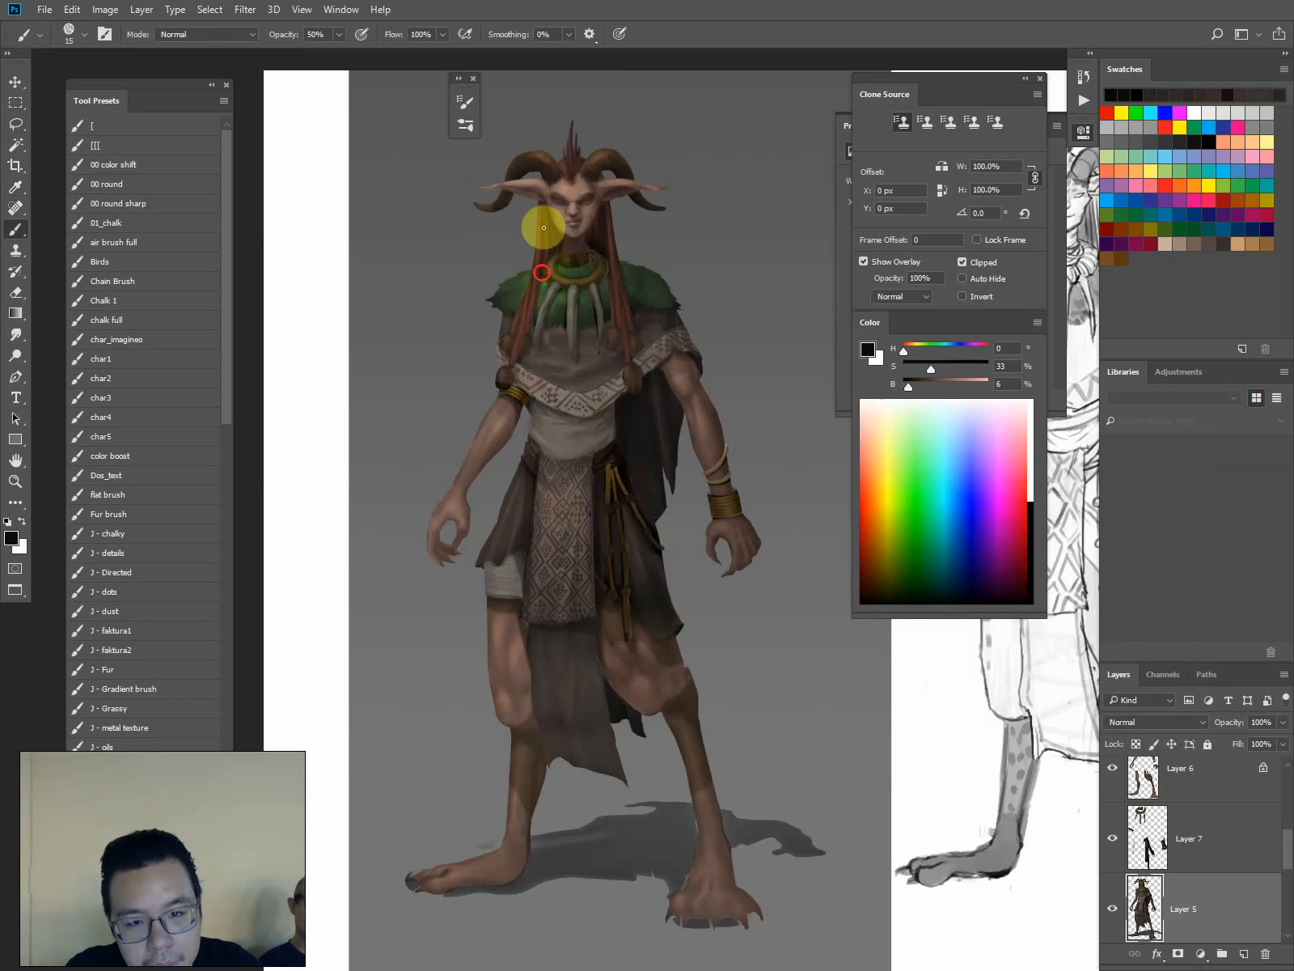
key("bracketleft")
key("bracketleft")
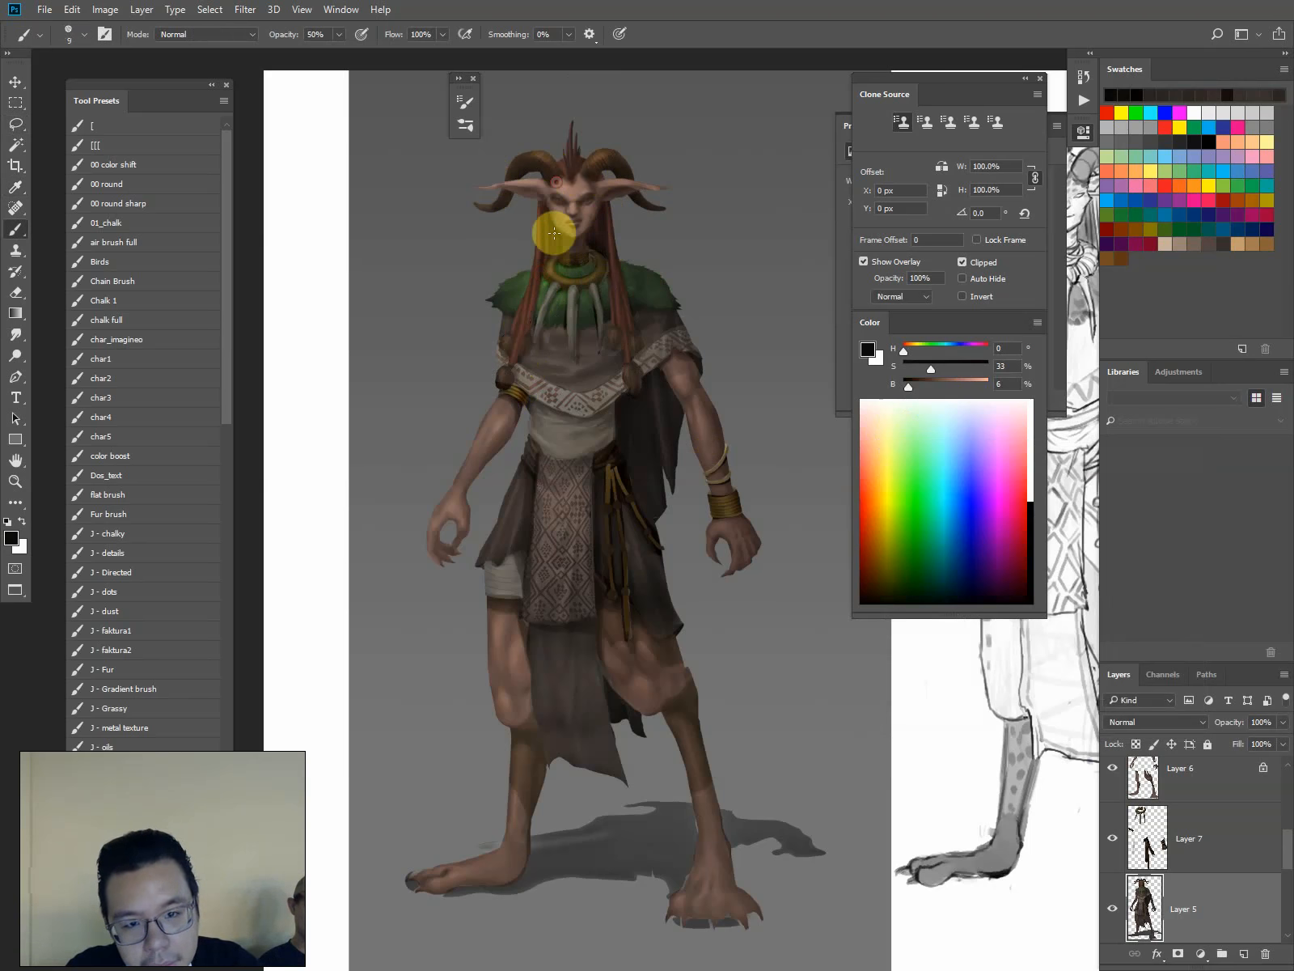
left_click(527, 339)
left_click(615, 326)
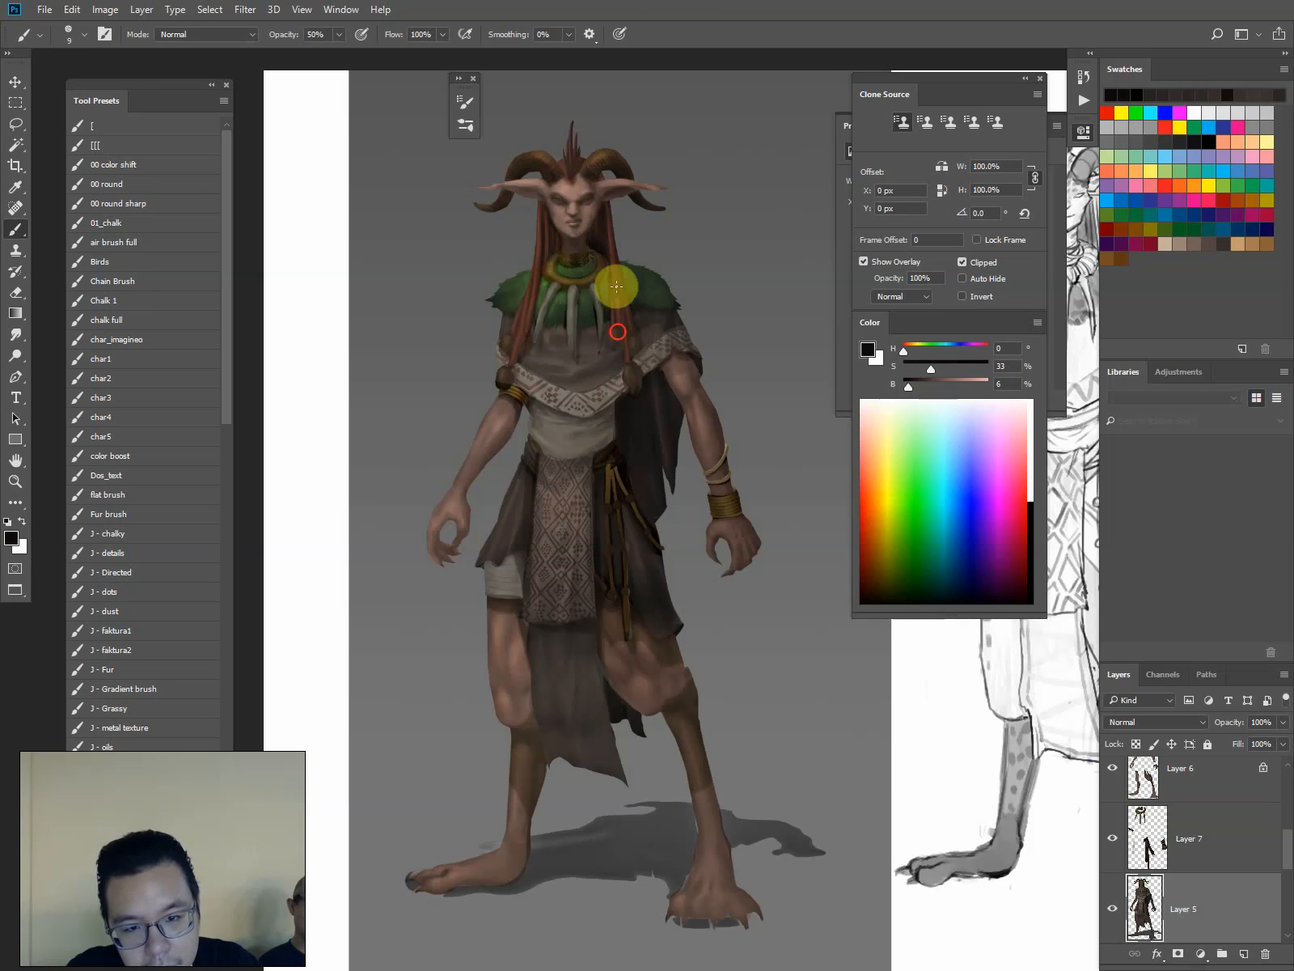
key("bracketright")
left_click(524, 338)
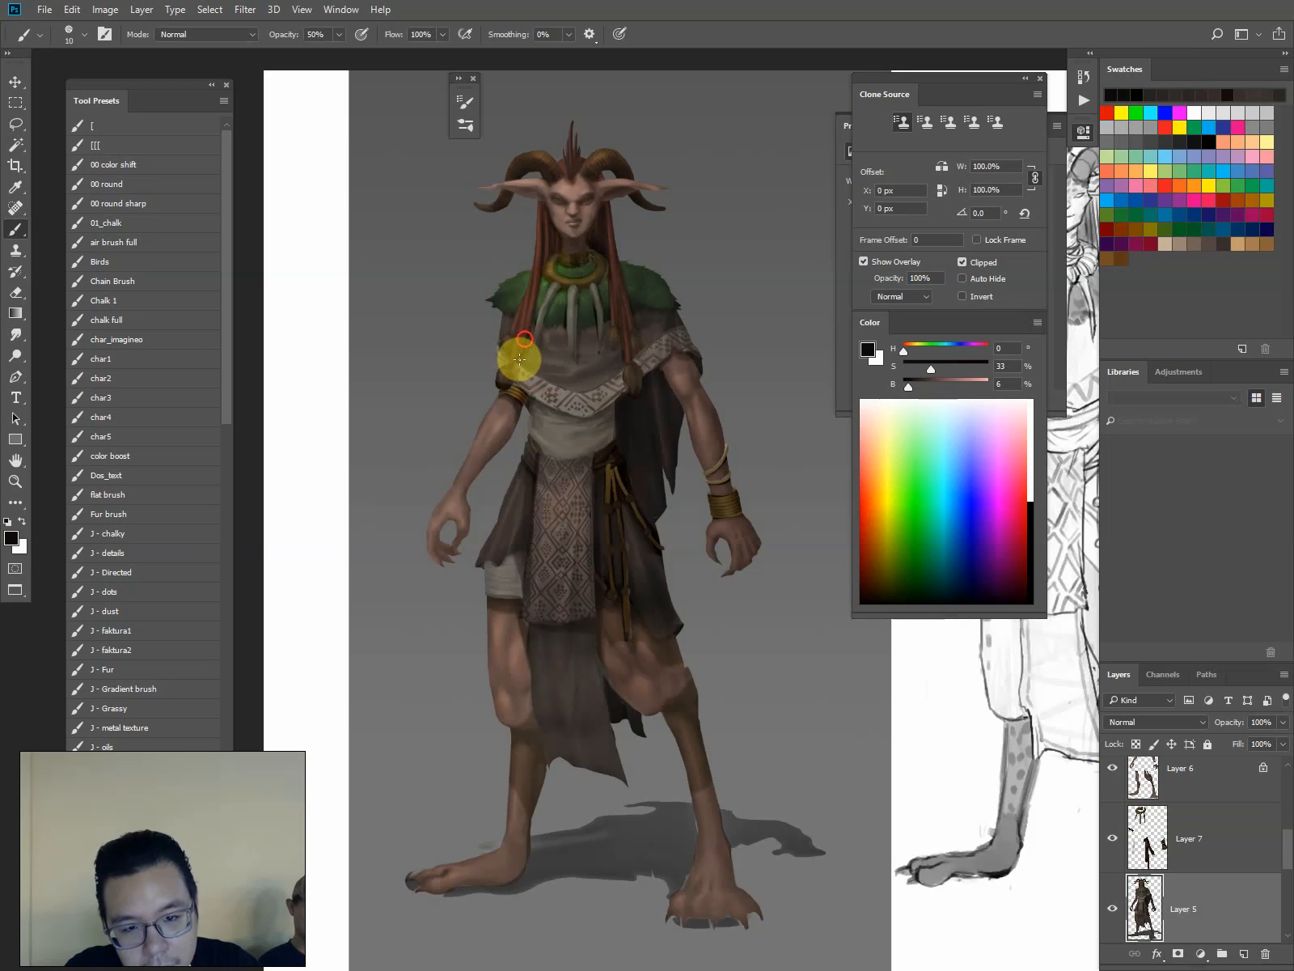
Select Layer 6 and lasso the light-facing skin planes on the forehead, cheeks, nose and ears
key("v")
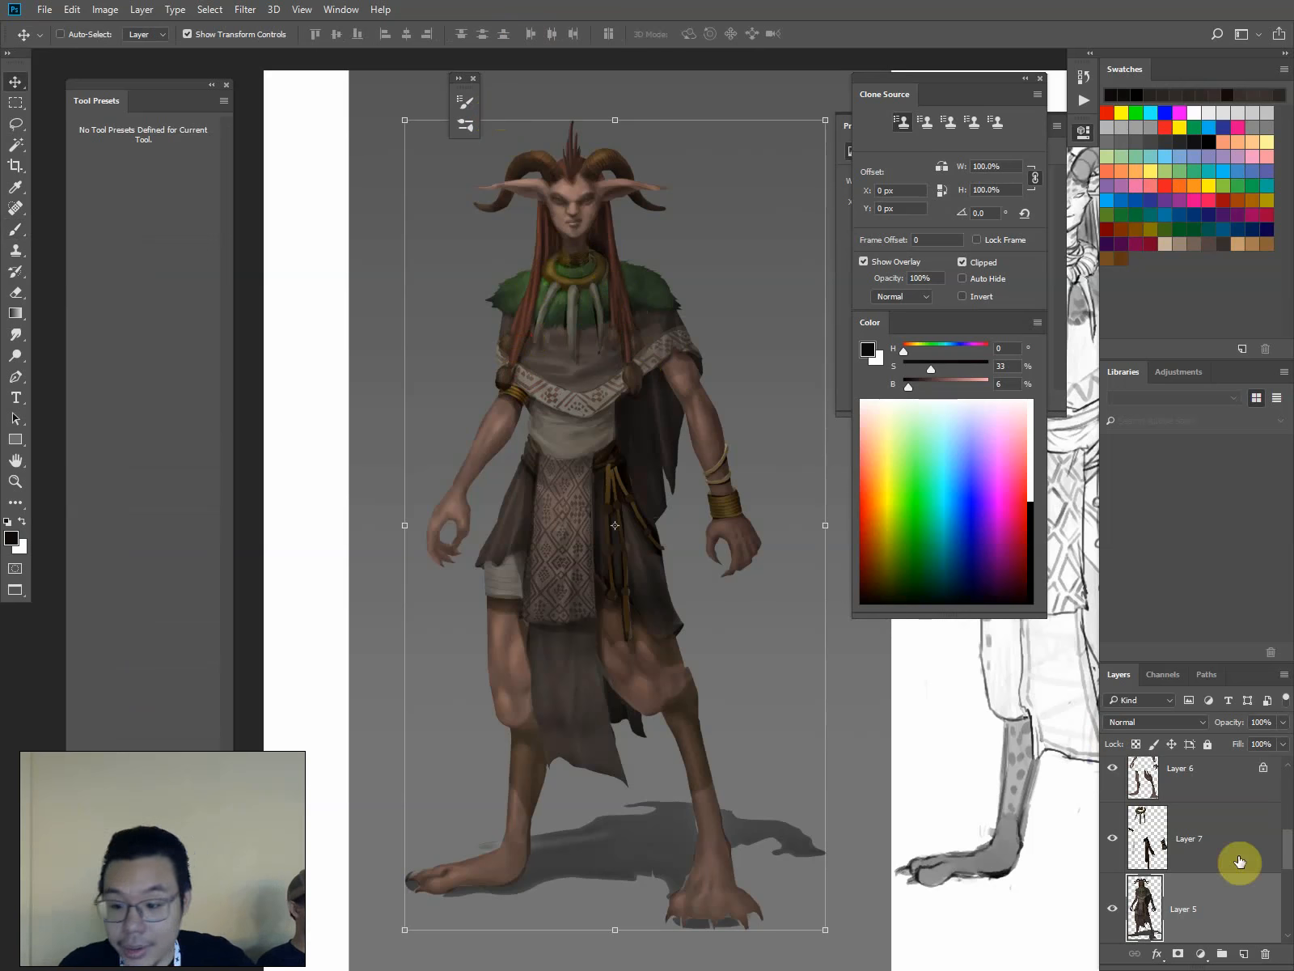
left_click(1194, 778)
key("l")
key("ctrl+plus")
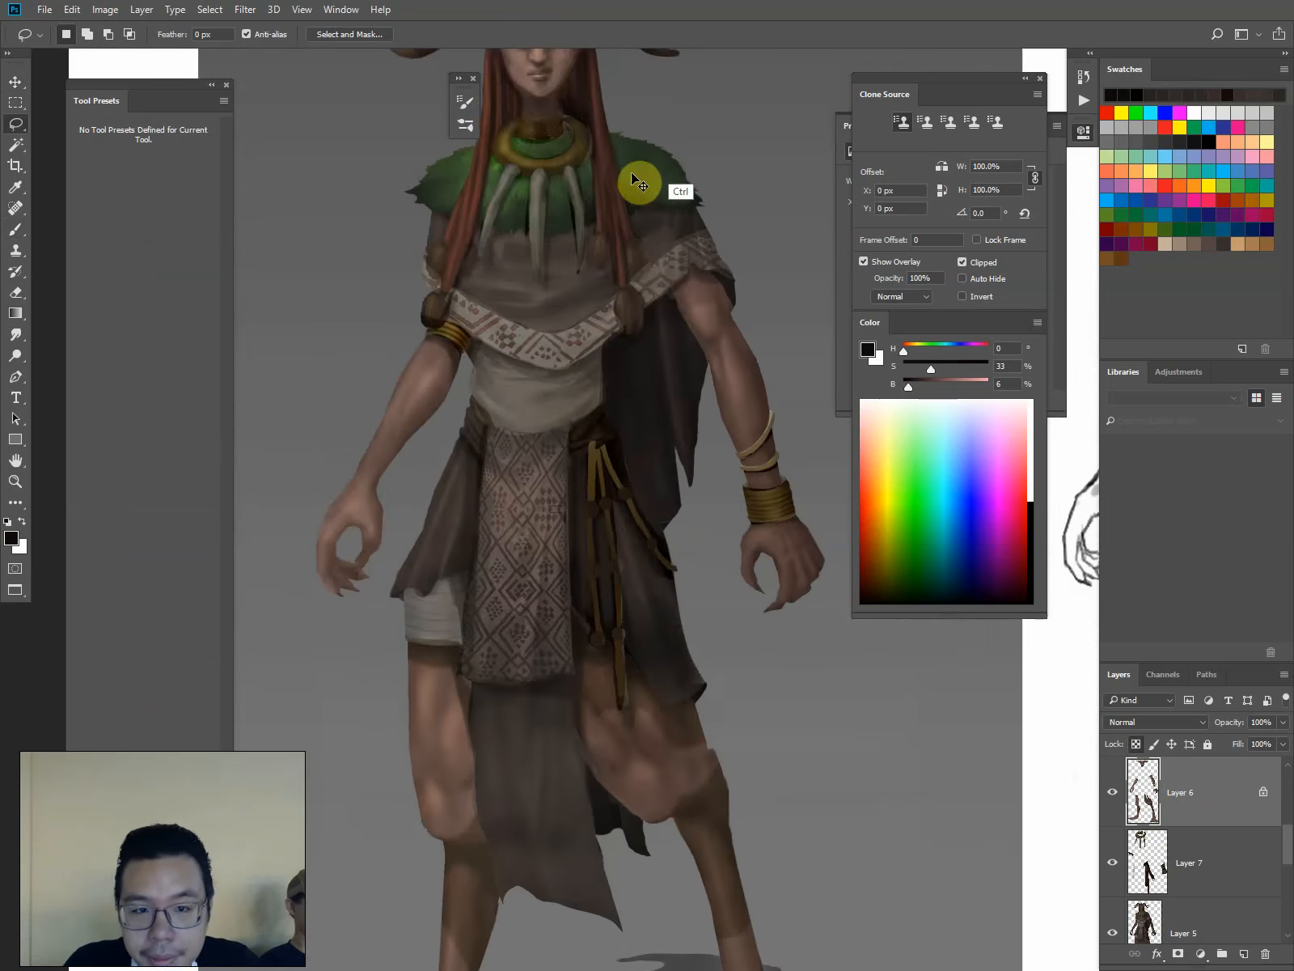
key("ctrl+plus")
left_click_drag(651, 246, 667, 688)
left_click_drag(568, 311, 614, 314)
left_click_drag(555, 340, 576, 348)
left_click_drag(614, 343, 636, 340)
left_click_drag(599, 567, 471, 307)
Add the lit planes of both arms, the hand and the wrist to the skin selection
left_click_drag(317, 467, 328, 510)
left_click_drag(243, 660, 251, 663)
left_click_drag(672, 392, 692, 395)
left_click_drag(721, 439, 732, 449)
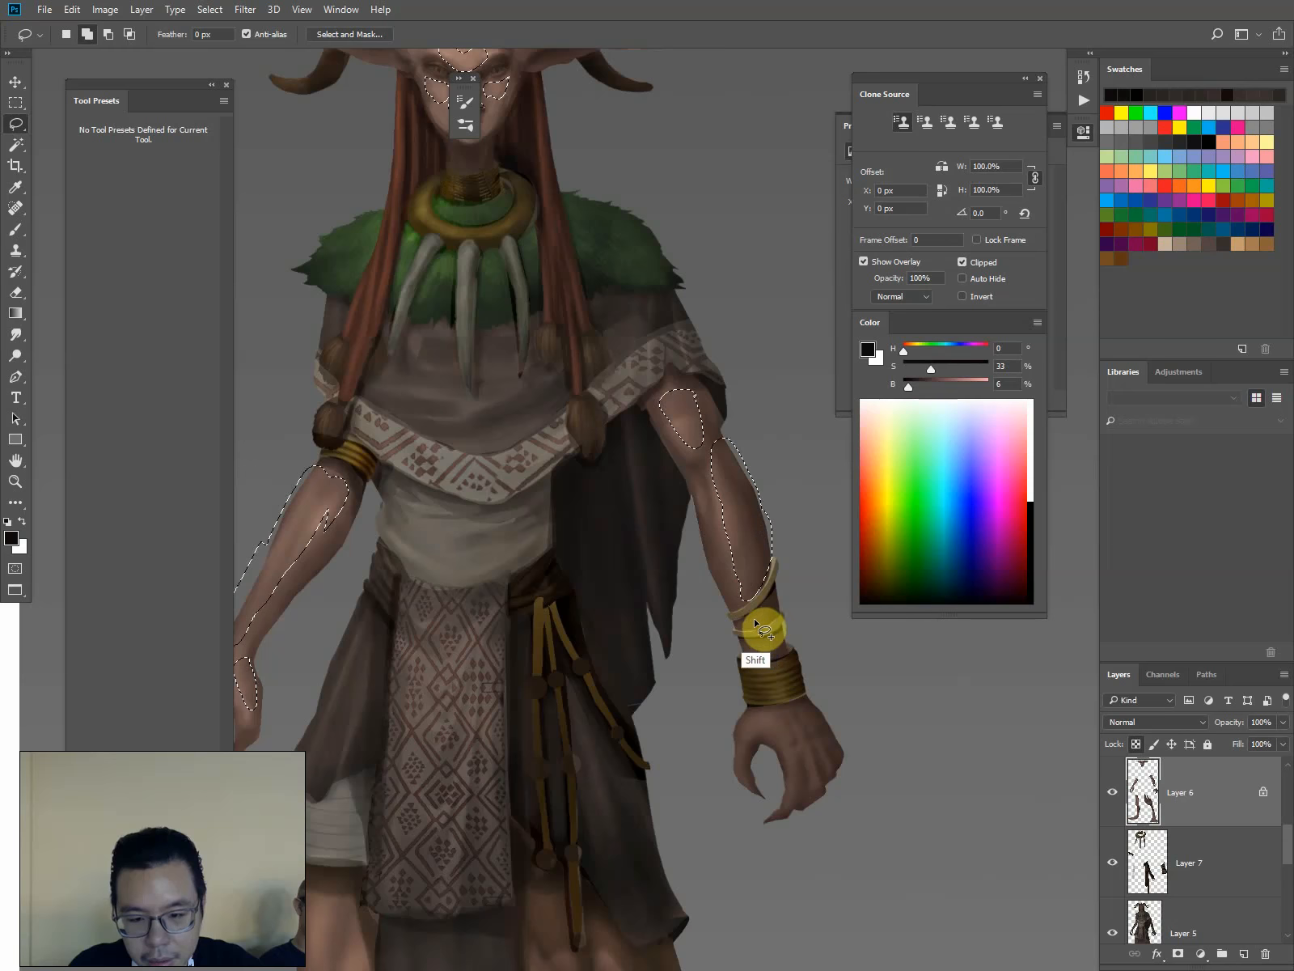
left_click_drag(761, 641, 764, 649)
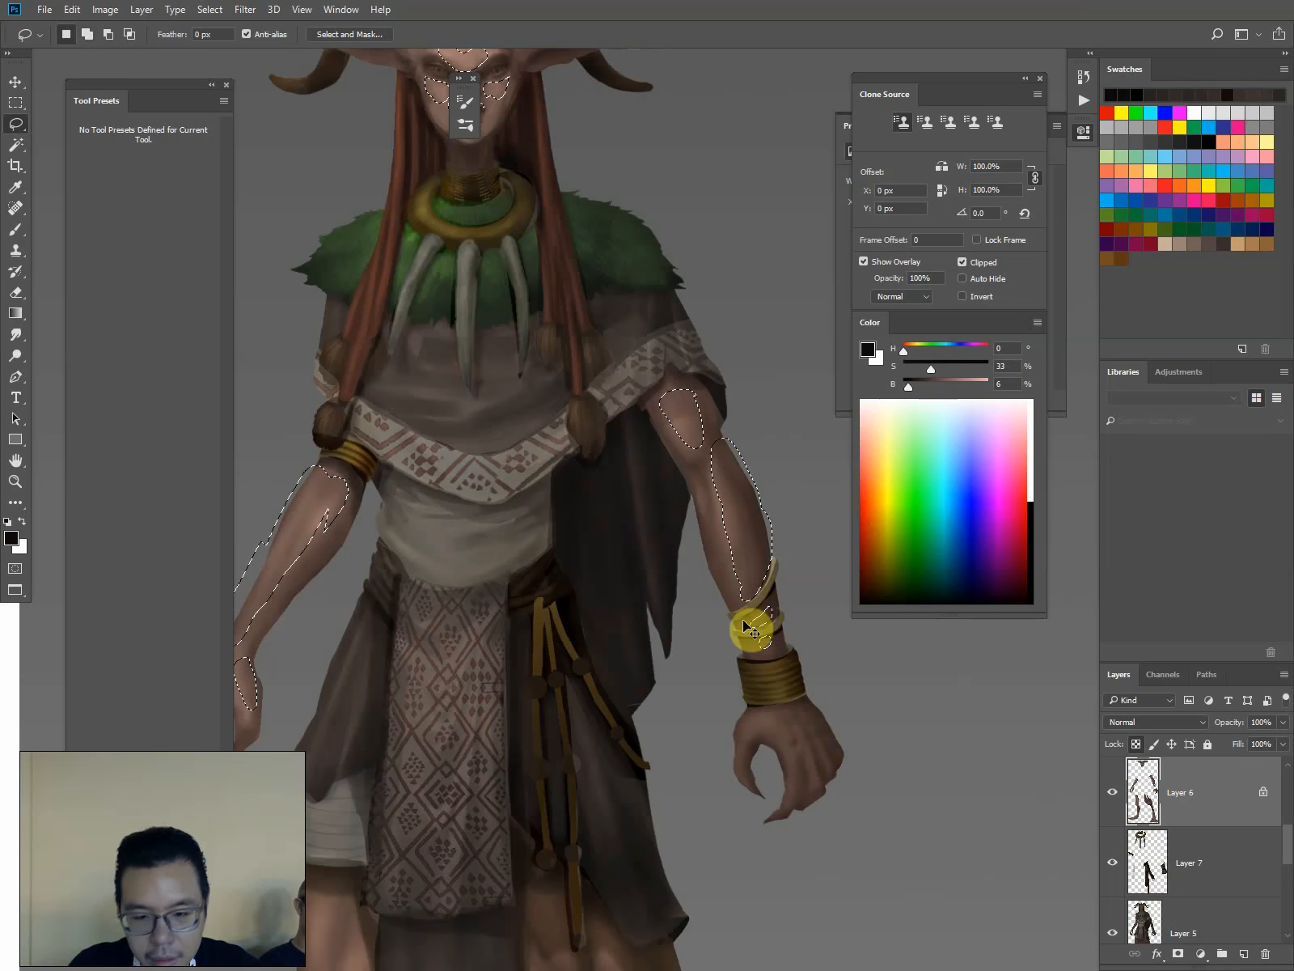
key("ctrl+minus")
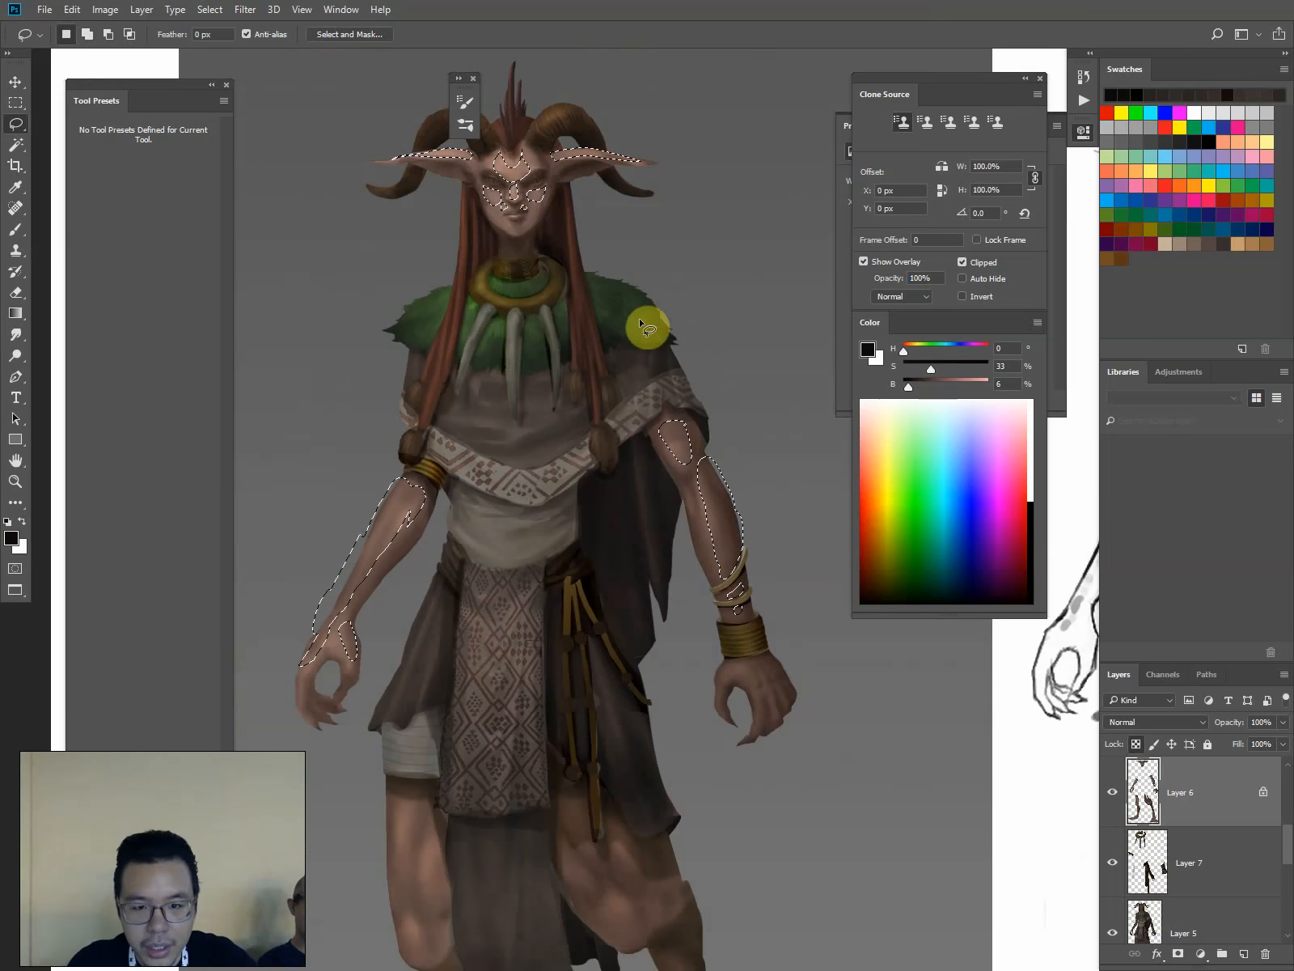
Add the light-facing areas of both thighs to the skin selection
mouse_move(448, 723)
left_mouse_down()
mouse_move(522, 530)
mouse_move(531, 538)
left_mouse_up()
mouse_move(503, 617)
left_mouse_down()
mouse_move(515, 624)
mouse_move(468, 630)
mouse_move(507, 634)
mouse_move(523, 665)
mouse_move(510, 637)
left_mouse_up()
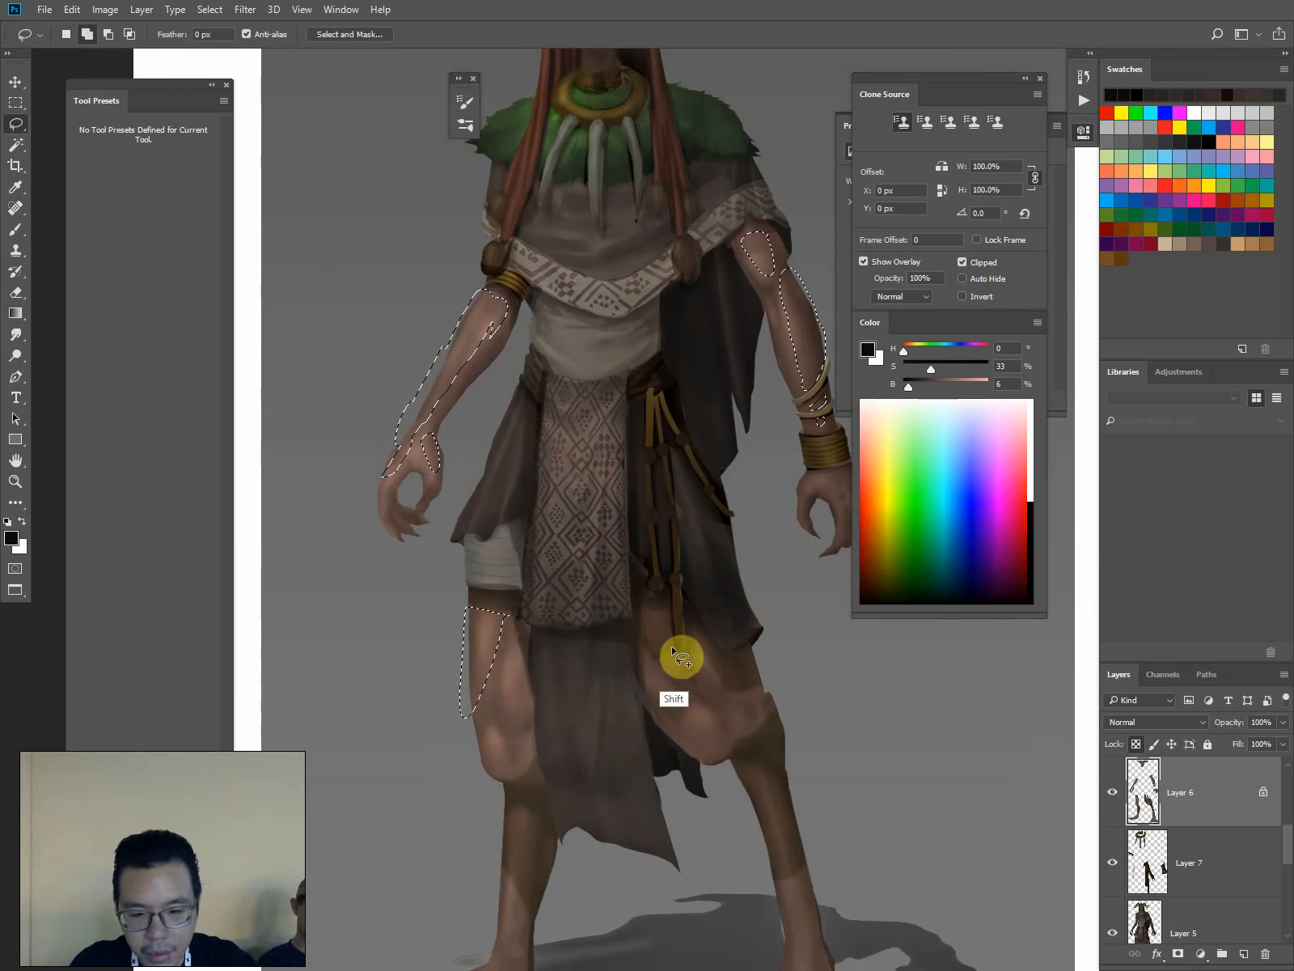
mouse_move(664, 616)
left_mouse_down()
mouse_move(673, 692)
mouse_move(696, 679)
mouse_move(693, 725)
left_mouse_up()
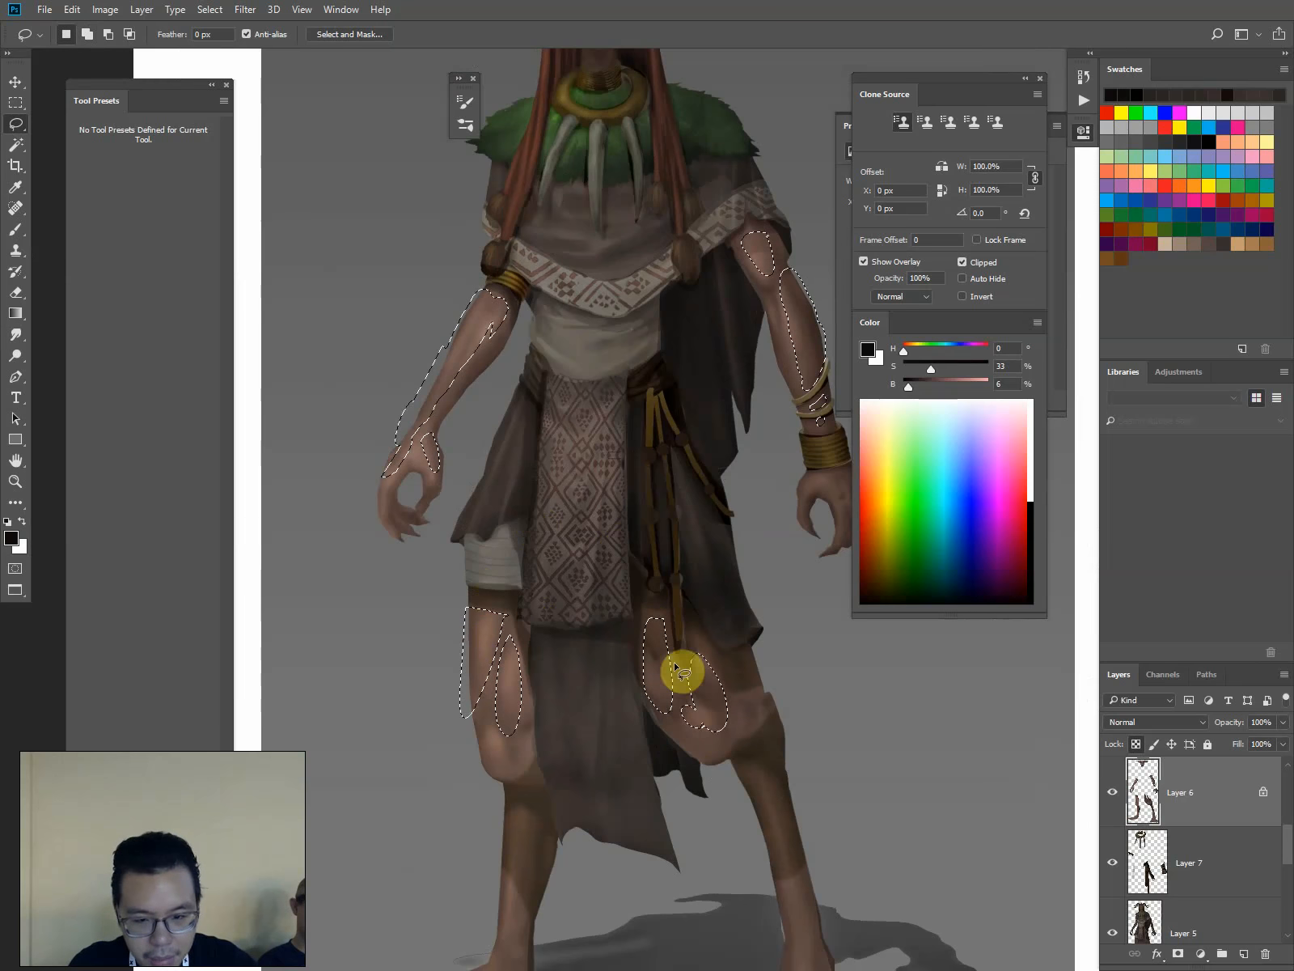
key("shift")
scroll(515, 442, "up", 5)
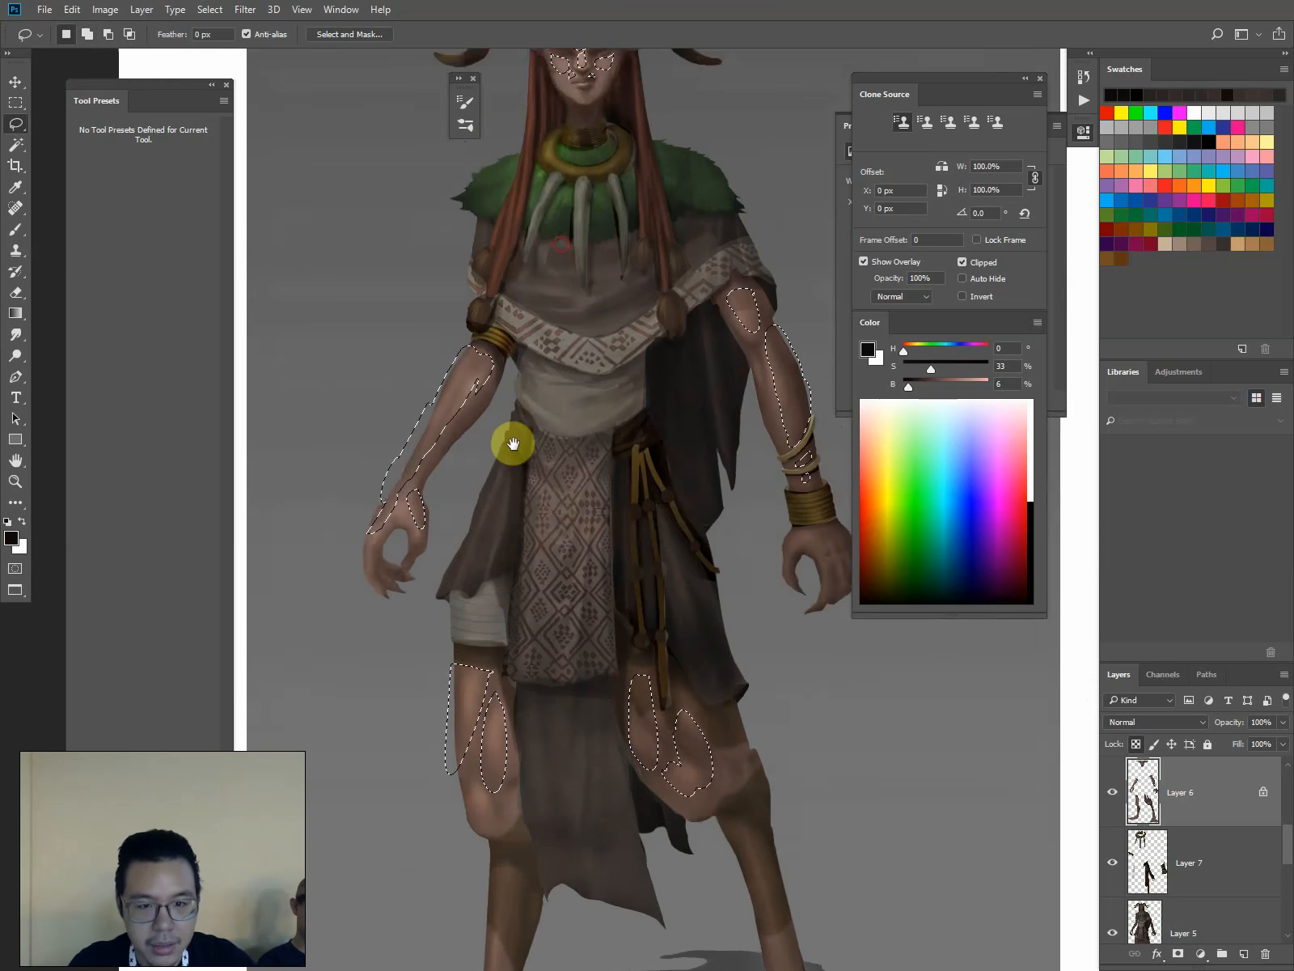
Hide the selection outline and brighten the selected skin areas with Levels by lowering the input white point
key("ctrl+l")
key("ctrl+h")
key("ctrl+minus")
left_click_drag(1102, 634, 1058, 635)
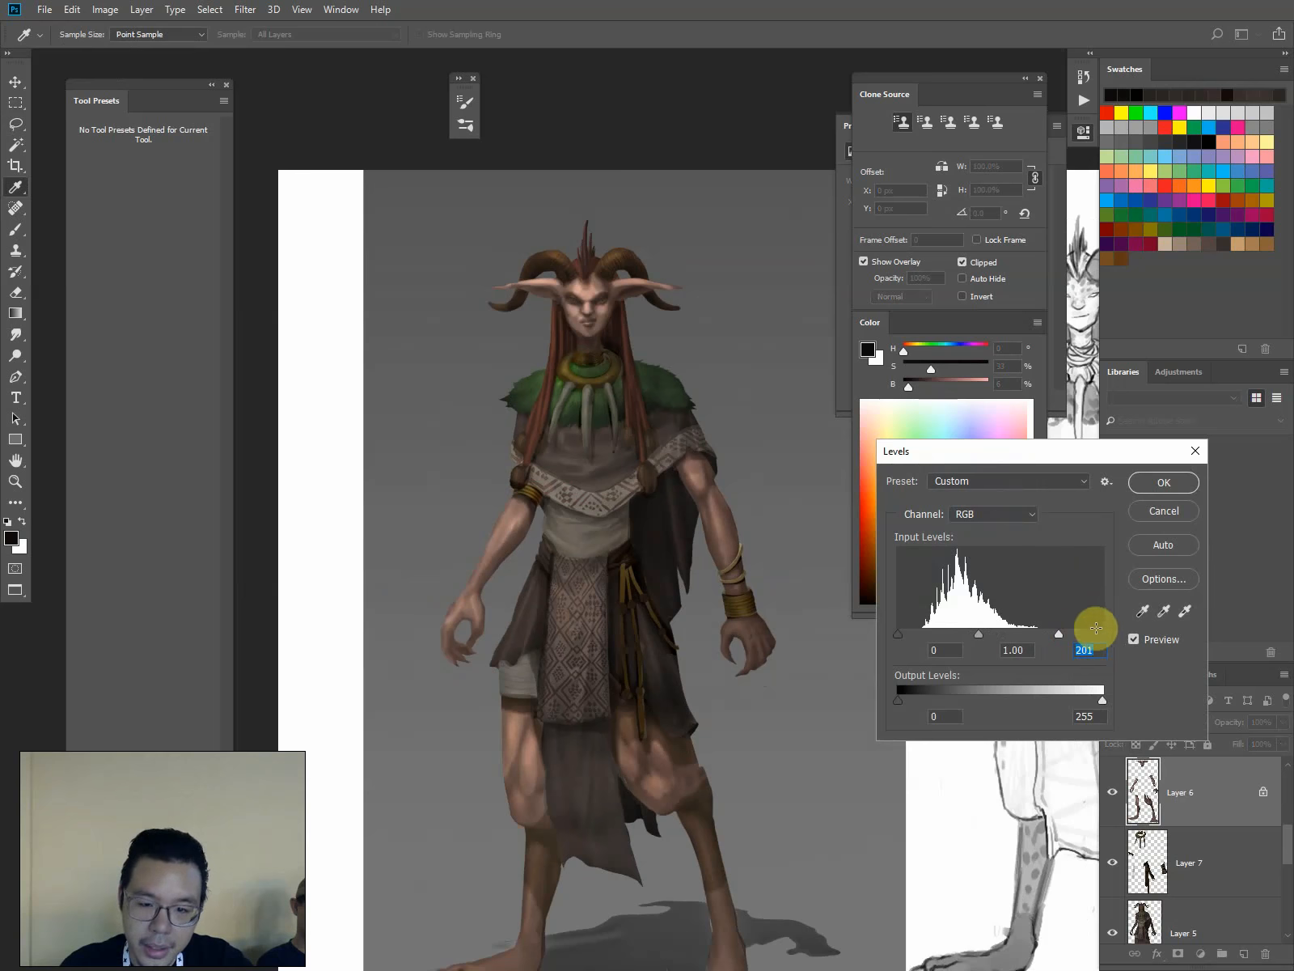
left_click(1084, 634)
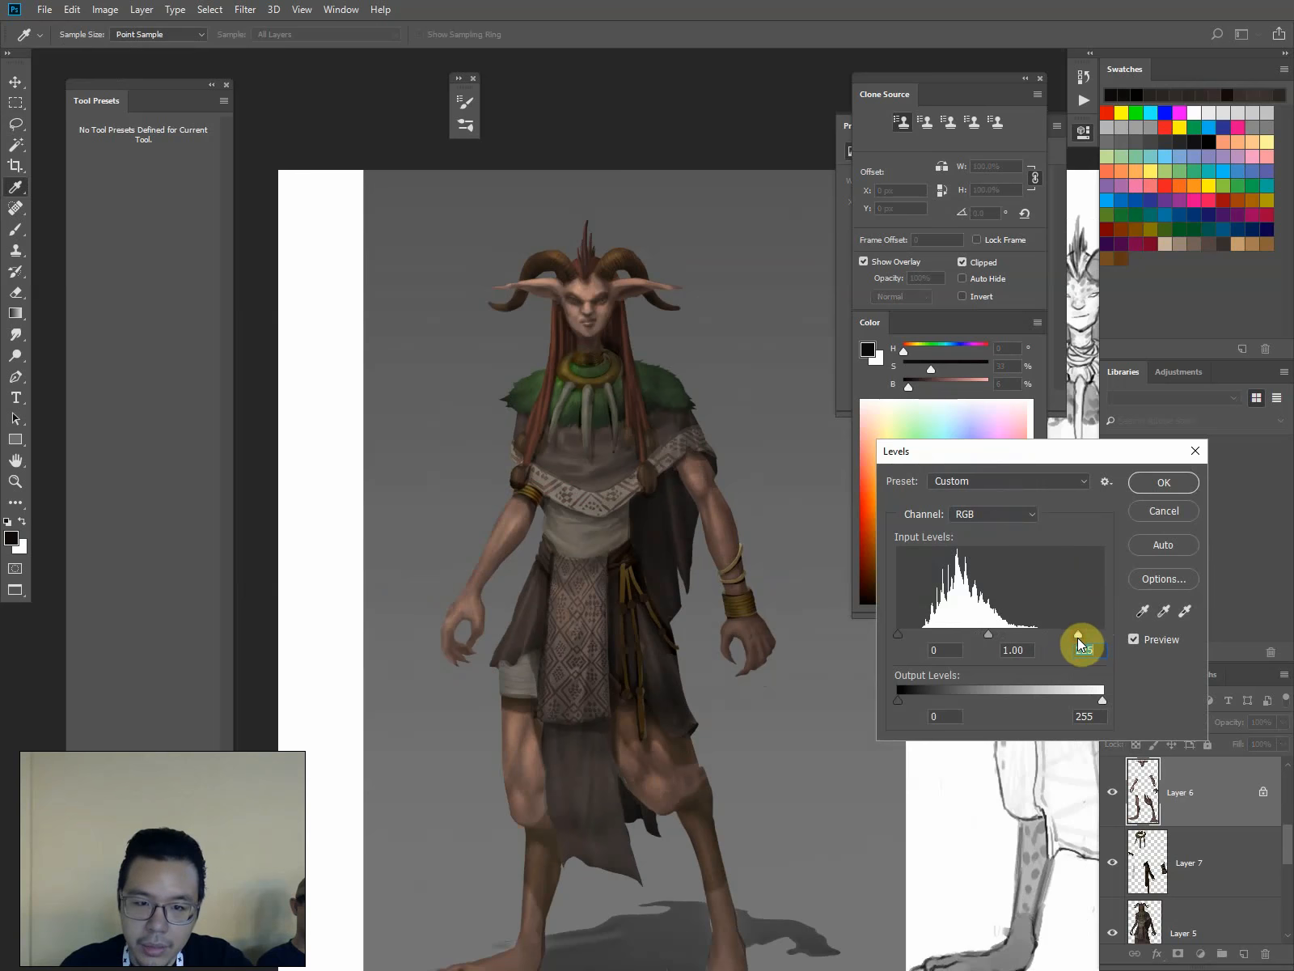
key("Return")
Dodge the highlights down the middle of the face at 10% exposure with a 175-pixel brush
key("o")
key("]")
key("]")
key("]")
key("]")
key("]")
key("ctrl+plus")
key("ctrl+plus")
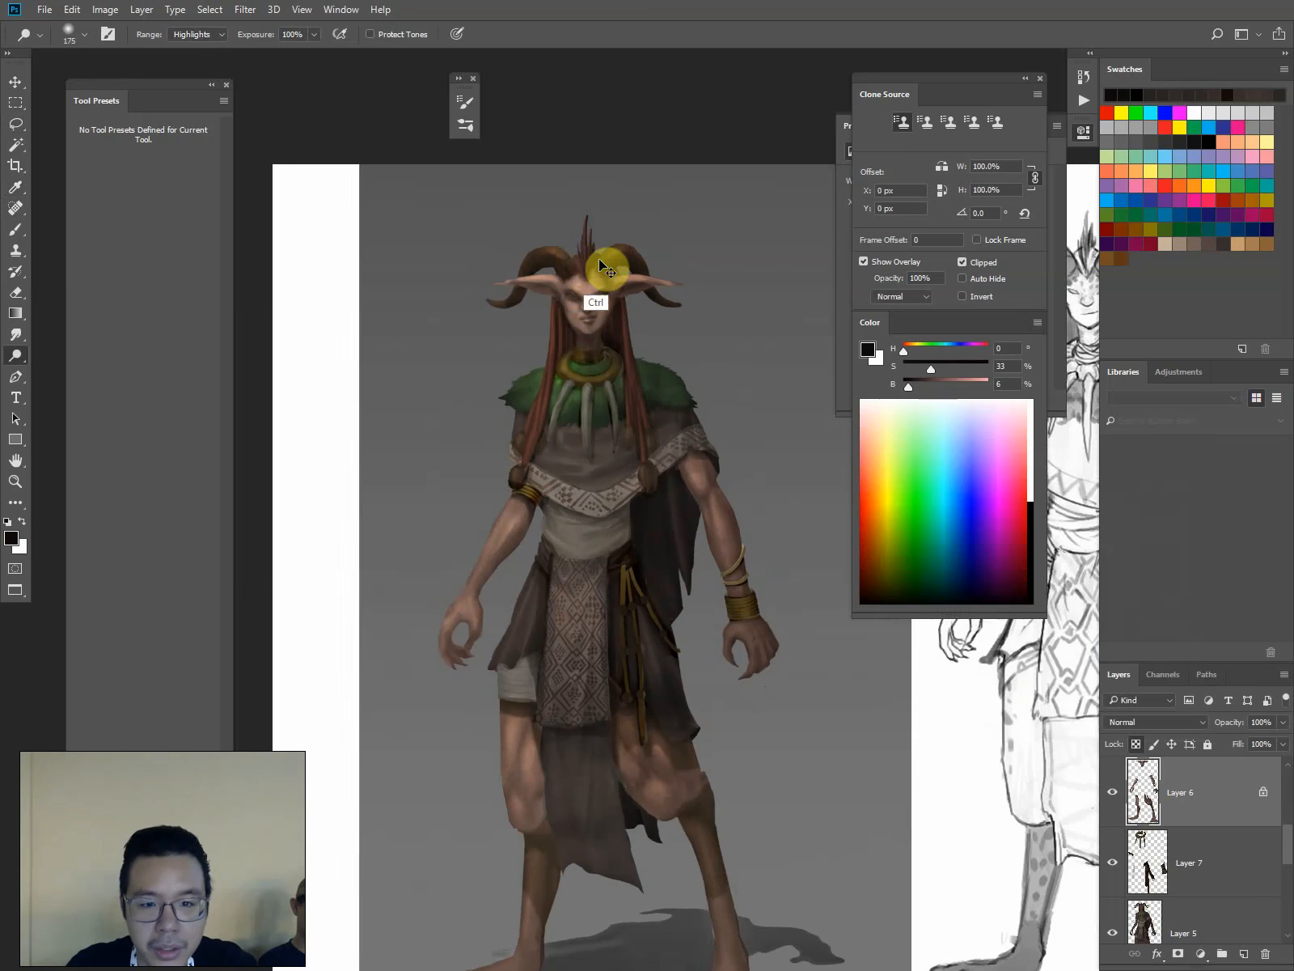
left_click_drag(582, 221, 587, 536)
key("1")
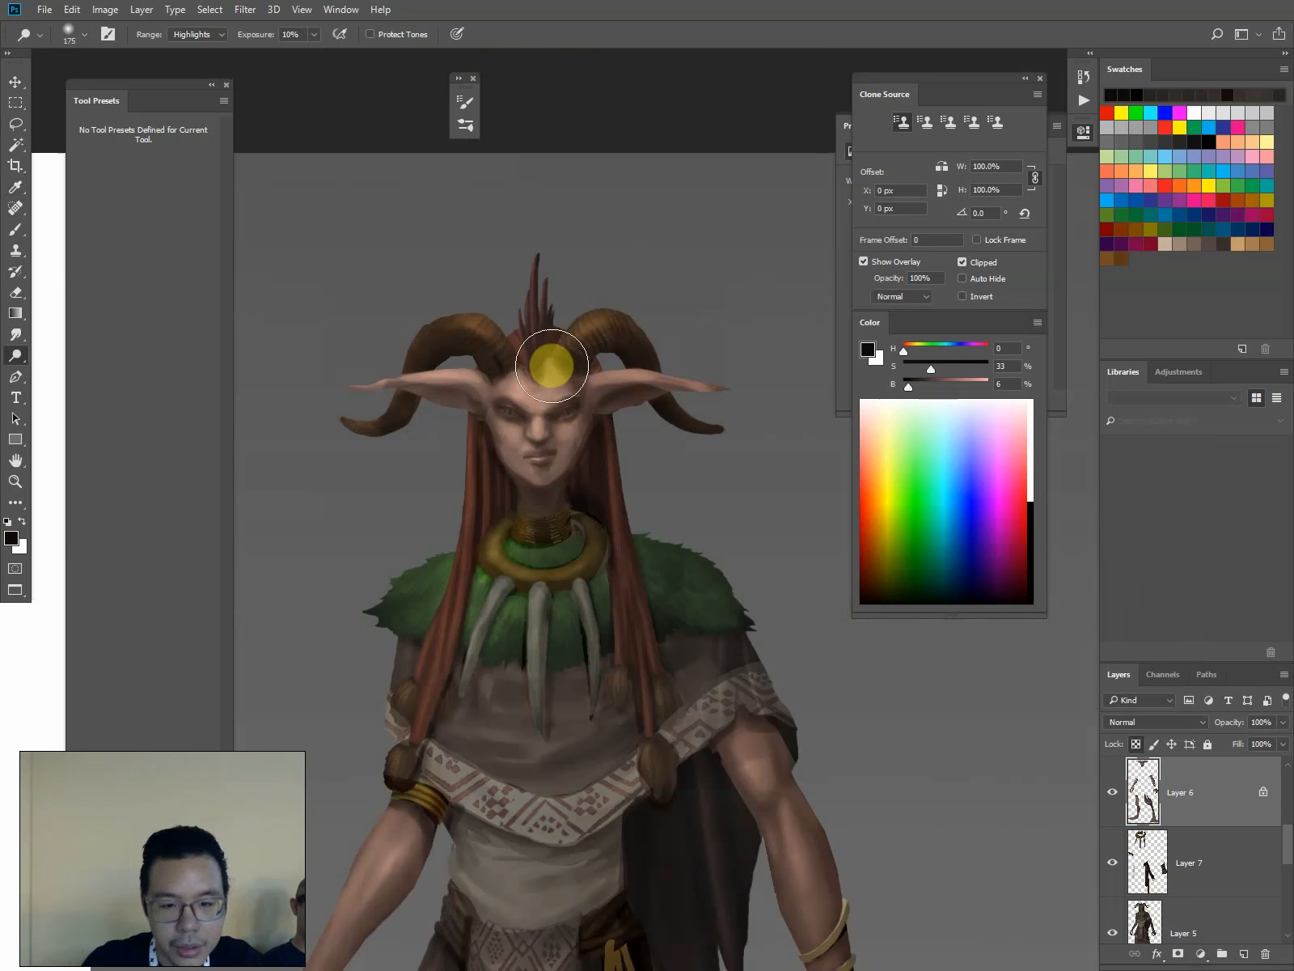
left_click_drag(537, 390, 539, 439)
Intensify the highlights around the nose, brow and cheeks by dodging at 30% exposure with a 90-pixel brush
key("[")
key("[")
key("[")
key("[")
key("3")
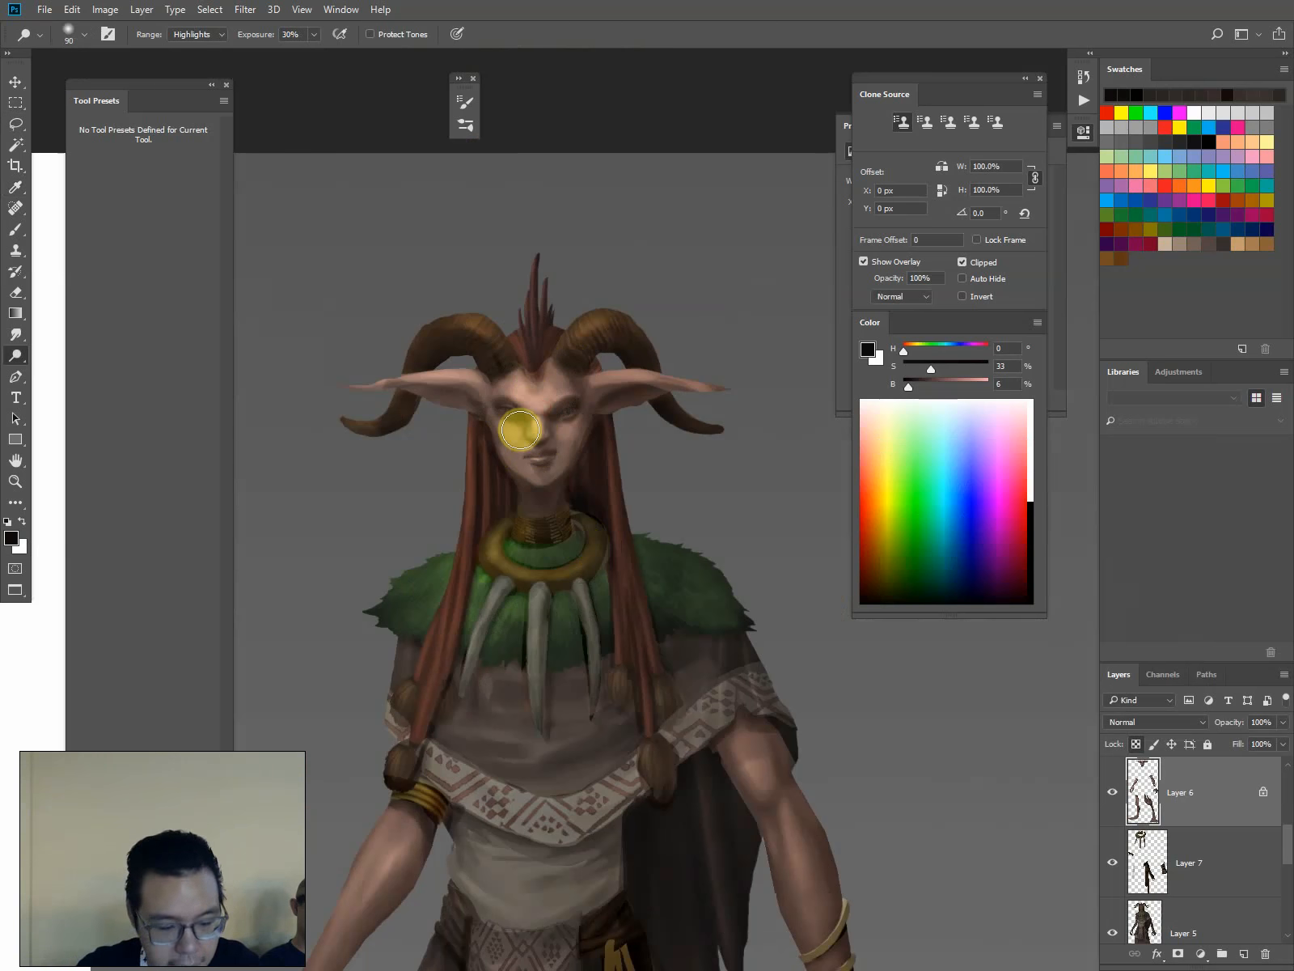
mouse_move(530, 402)
left_mouse_down()
mouse_move(534, 429)
mouse_move(566, 428)
left_mouse_up()
key("[")
Dodge the highlights on both arms and the bare shoulder at 30% exposure, using a 100- to 125-pixel brush
left_click_drag(440, 764, 525, 557)
key("]")
key("]")
key("]")
left_click_drag(484, 635, 449, 672)
left_click_drag(710, 629, 597, 590)
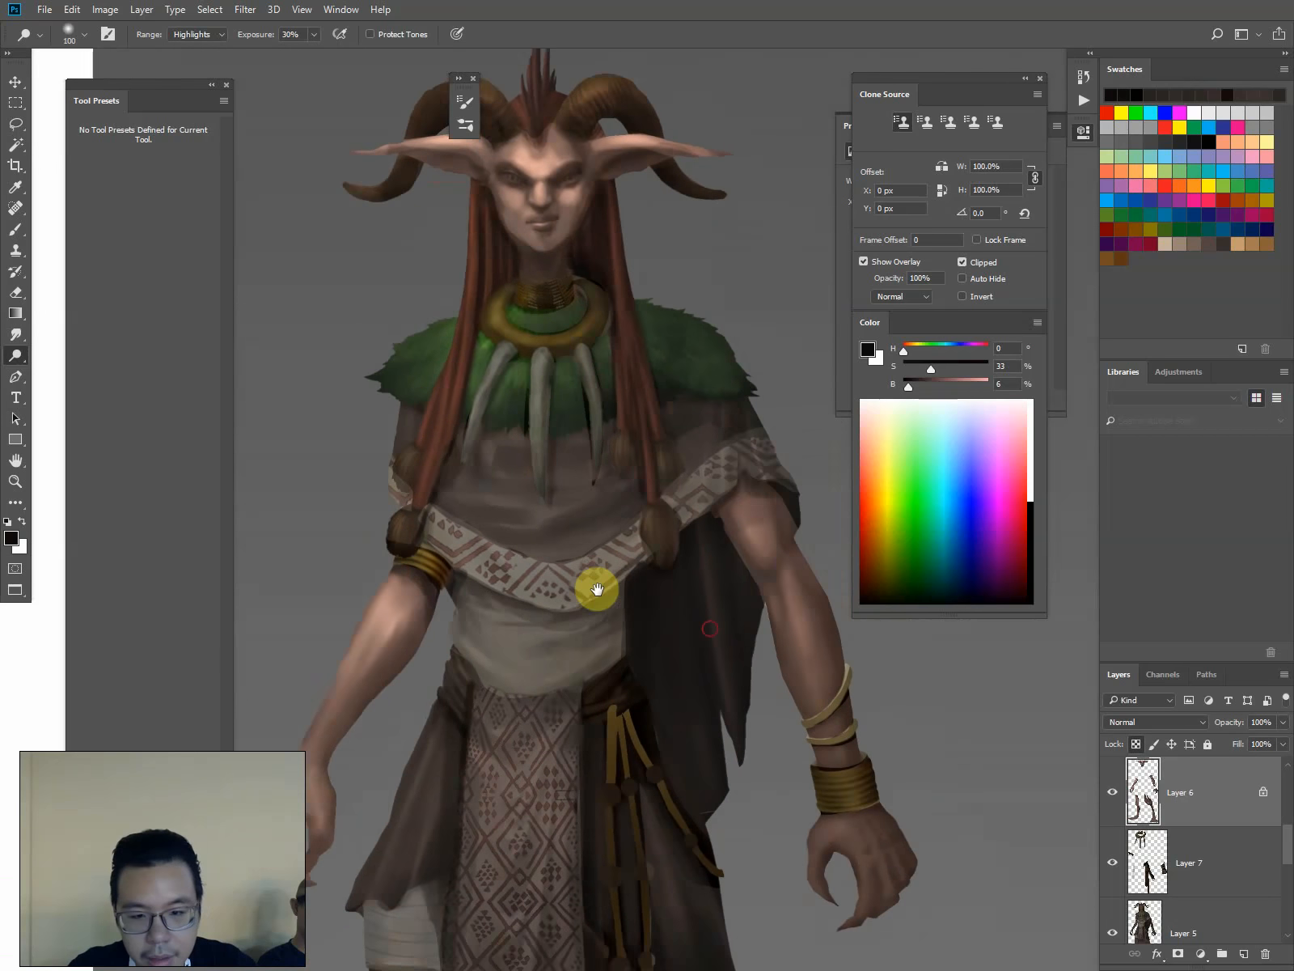
left_click(732, 500)
mouse_move(731, 500)
left_mouse_down()
mouse_move(774, 619)
mouse_move(749, 526)
left_mouse_up()
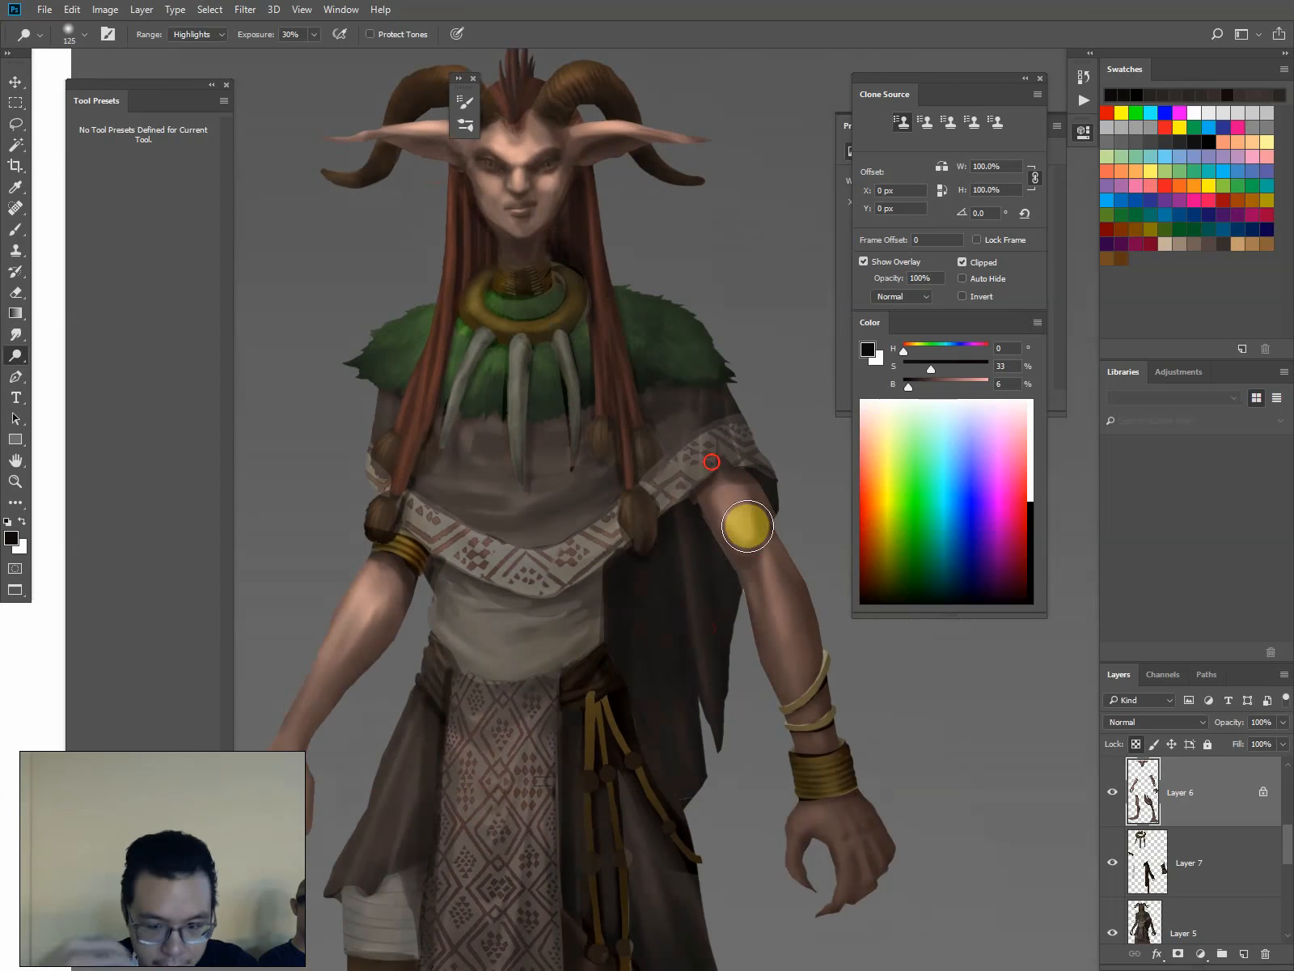
Enlarge the Dodge brush to 250 pixels and examine the skin highlights across the whole figure
mouse_move(464, 784)
left_mouse_down()
mouse_move(606, 208)
mouse_move(589, 710)
left_mouse_up()
key("]")
key("]")
key("]")
key("]")
key("ctrl+minus")
key("ctrl+minus")
key("ctrl+minus")
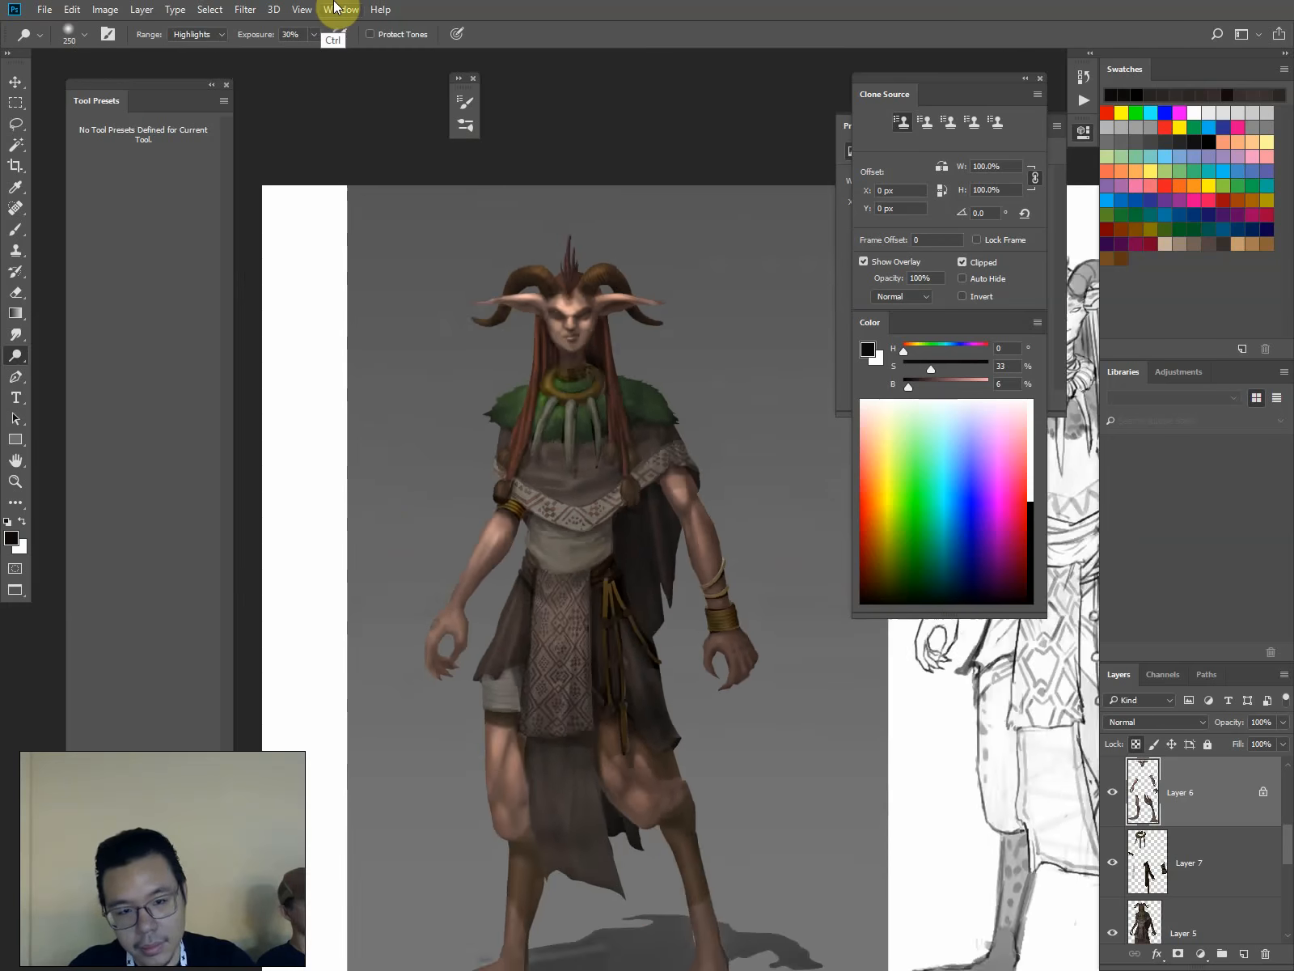
key("ctrl+plus")
key("ctrl+plus")
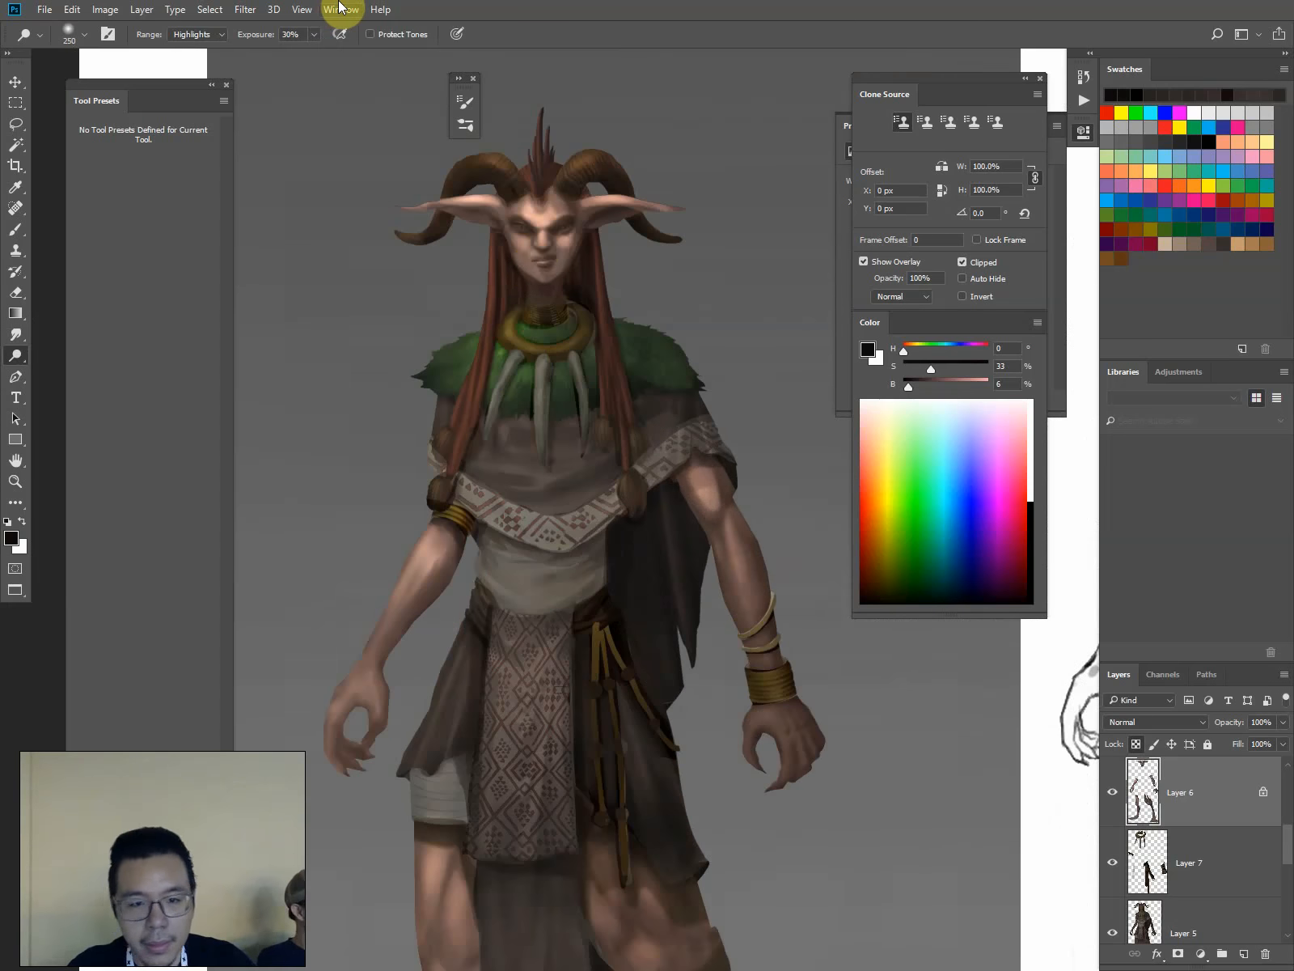
left_click_drag(534, 272, 557, 445)
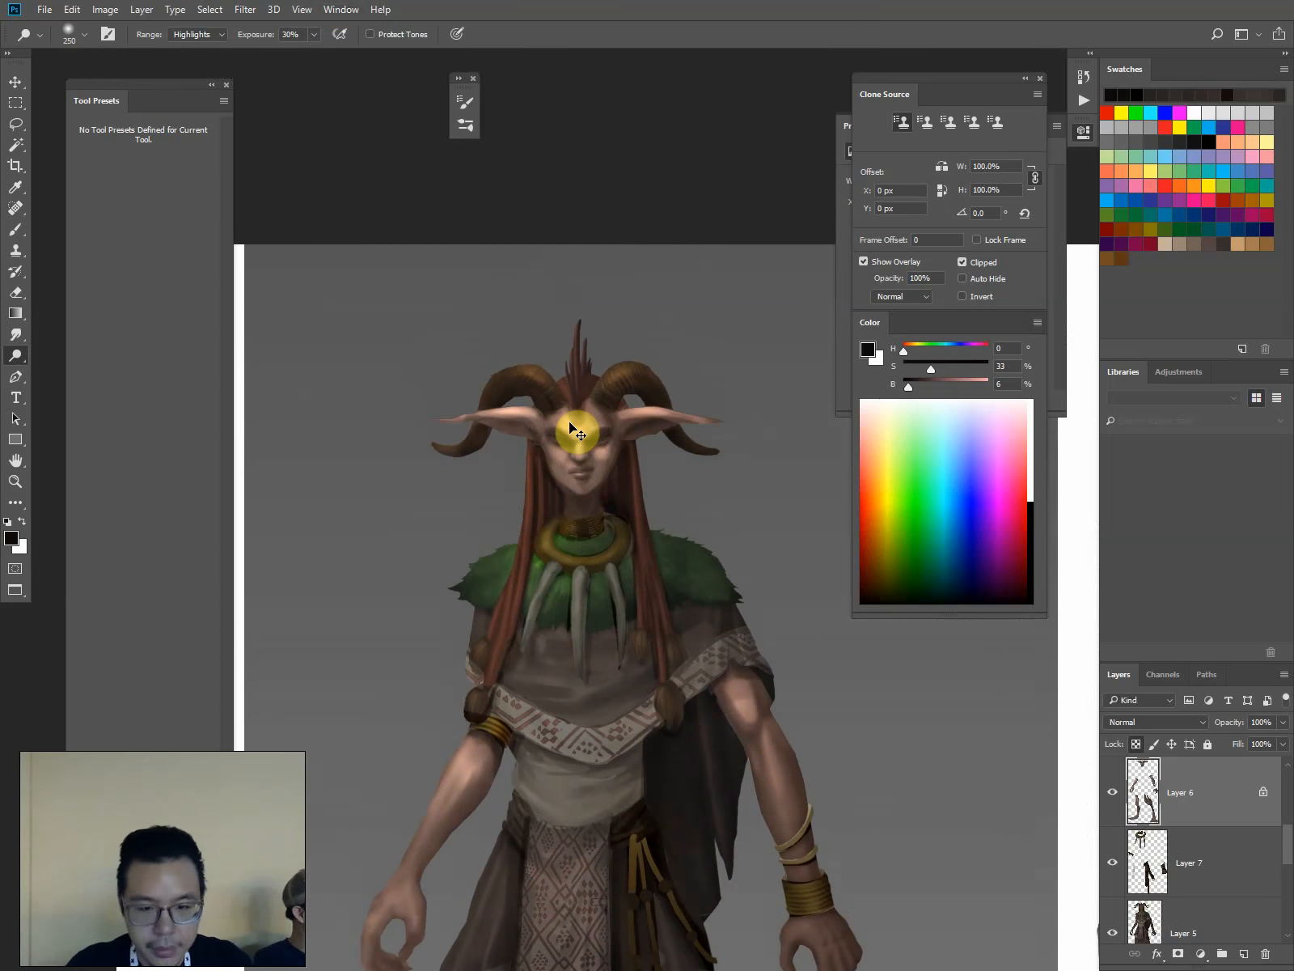
key("ctrl+minus")
left_click_drag(636, 588, 543, 363)
key("ctrl")
key("ctrl+b")
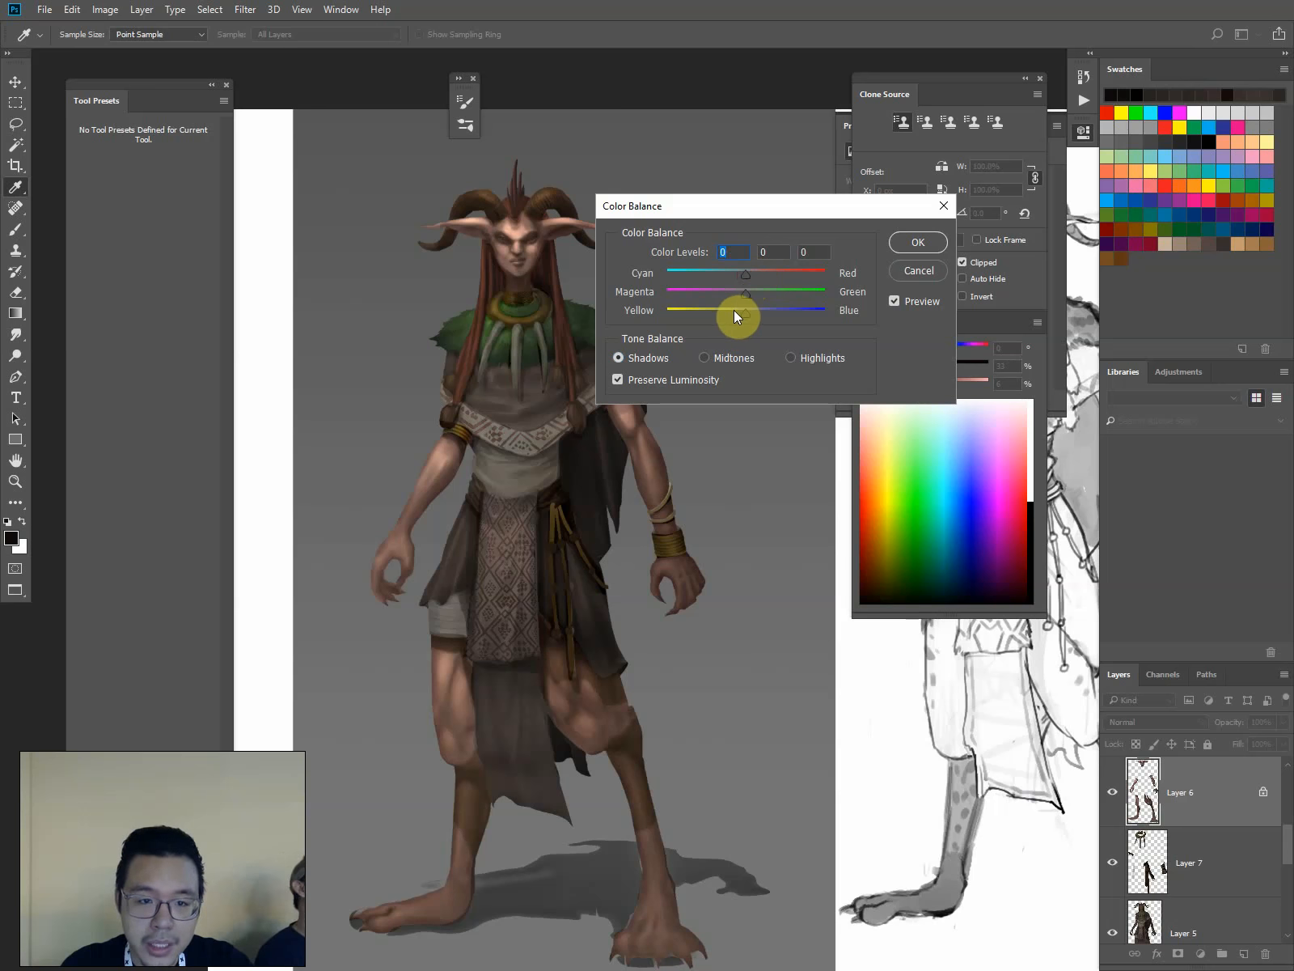
left_click(737, 312)
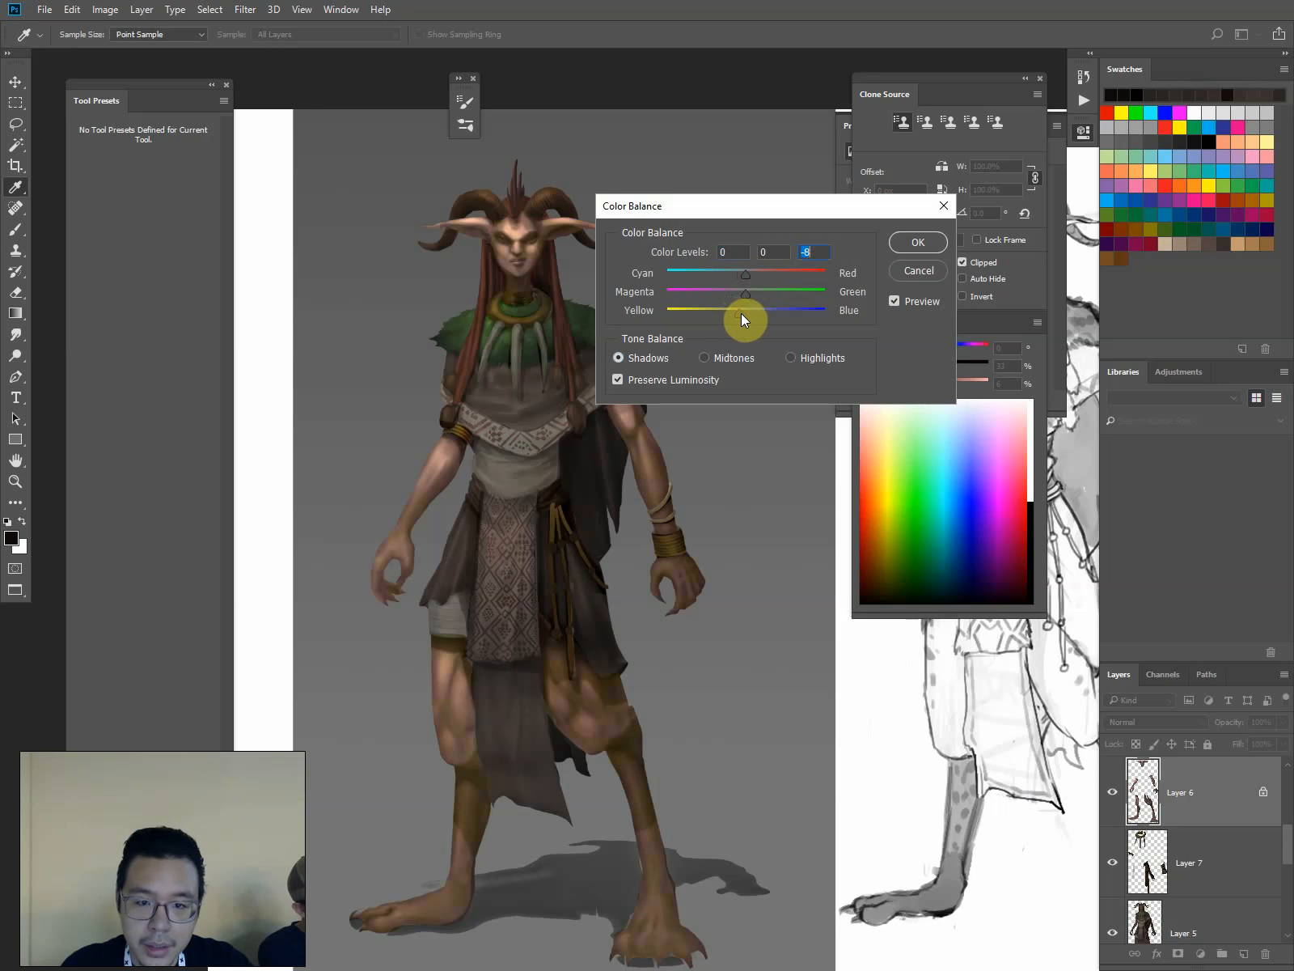
left_click(722, 356)
left_click(753, 272)
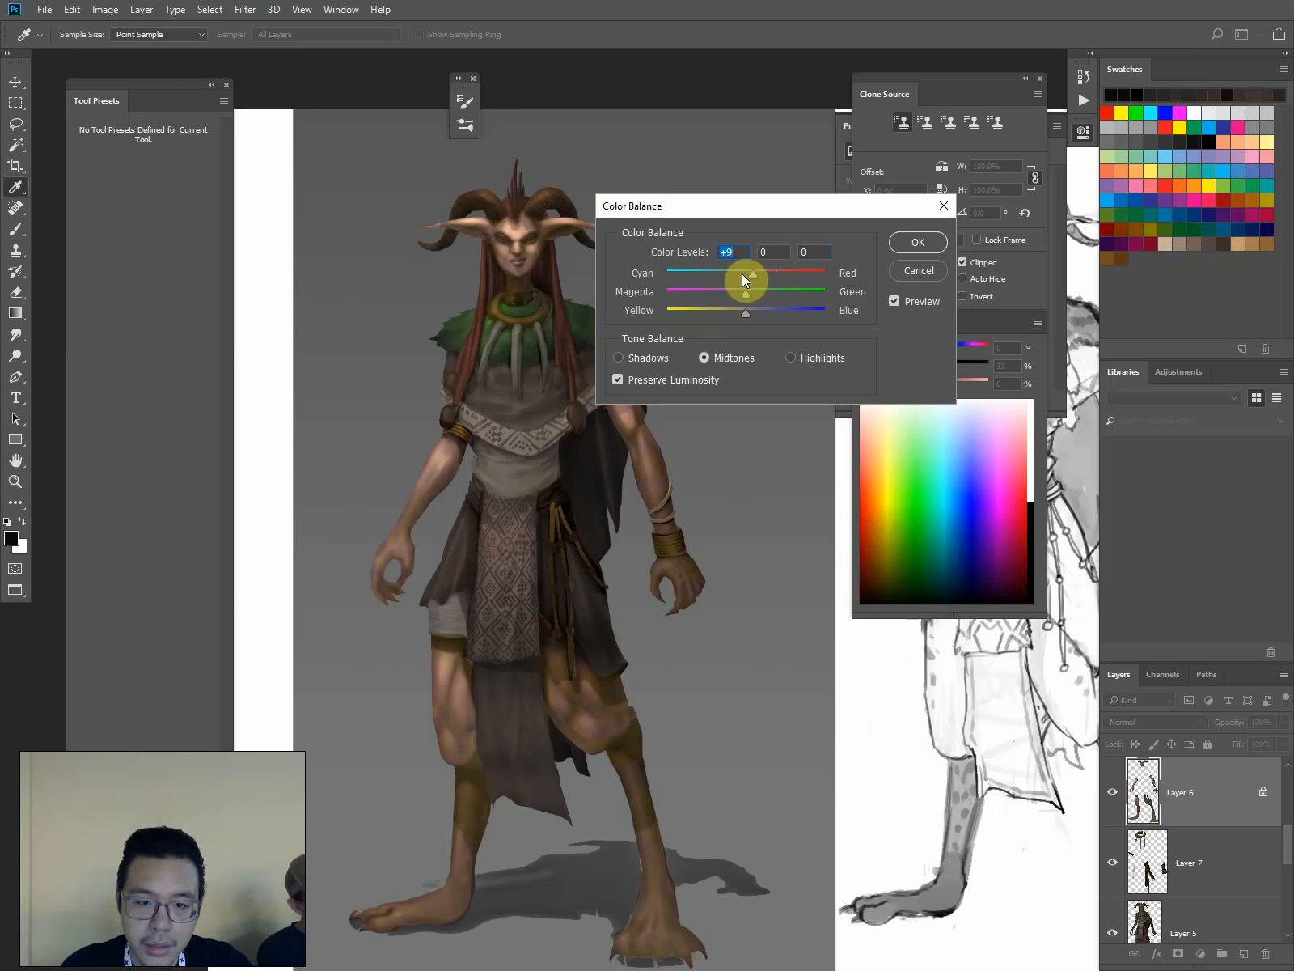
left_click(744, 273)
key("ctrl+plus")
key("Escape")
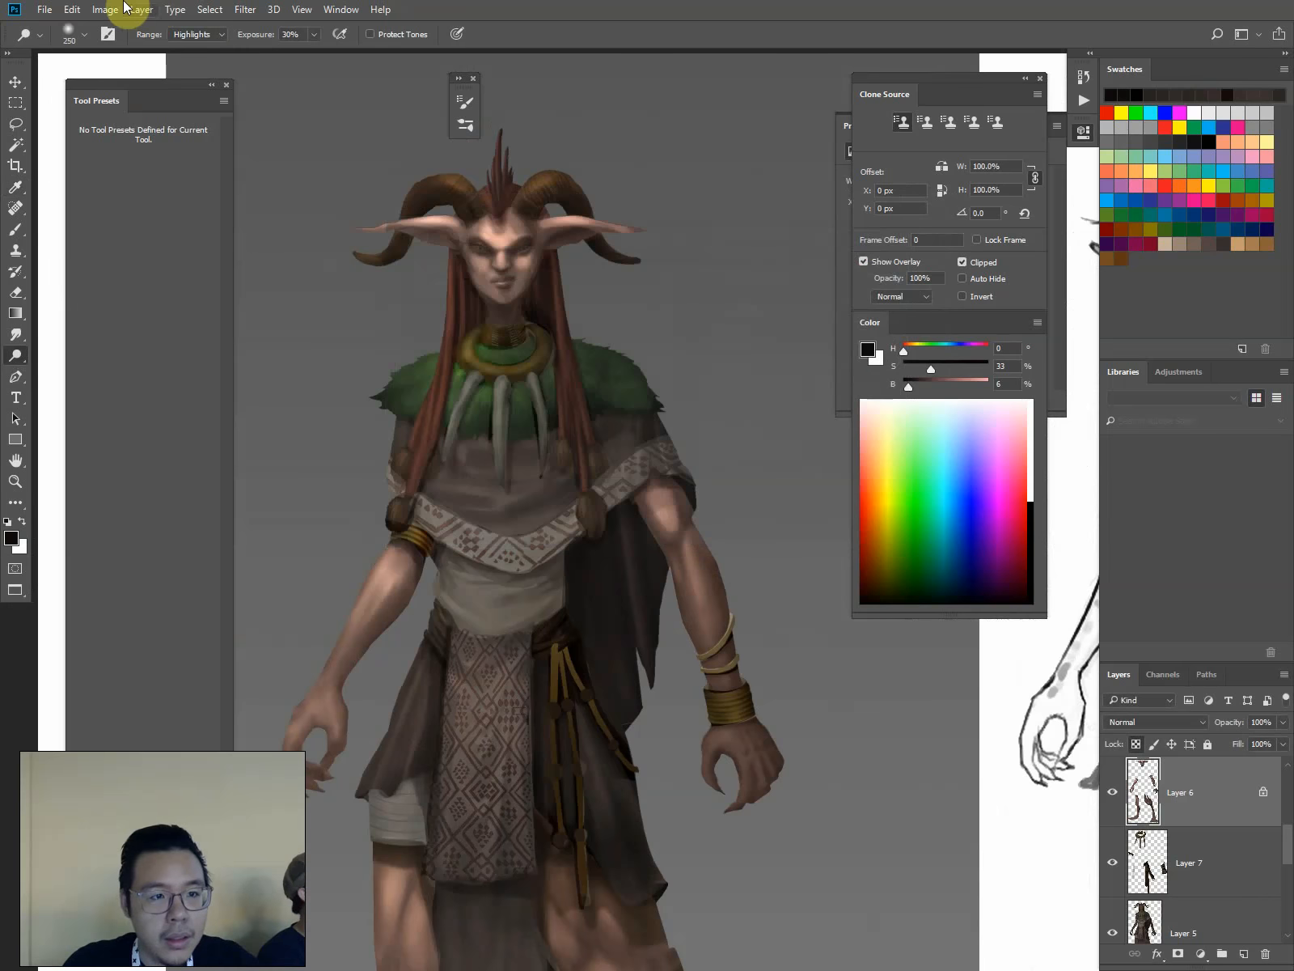
Start a Replace Color adjustment on Layer 6, sample the shadowed neck skin and set the fuzziness to 43
left_click(116, 6)
mouse_move(108, 9)
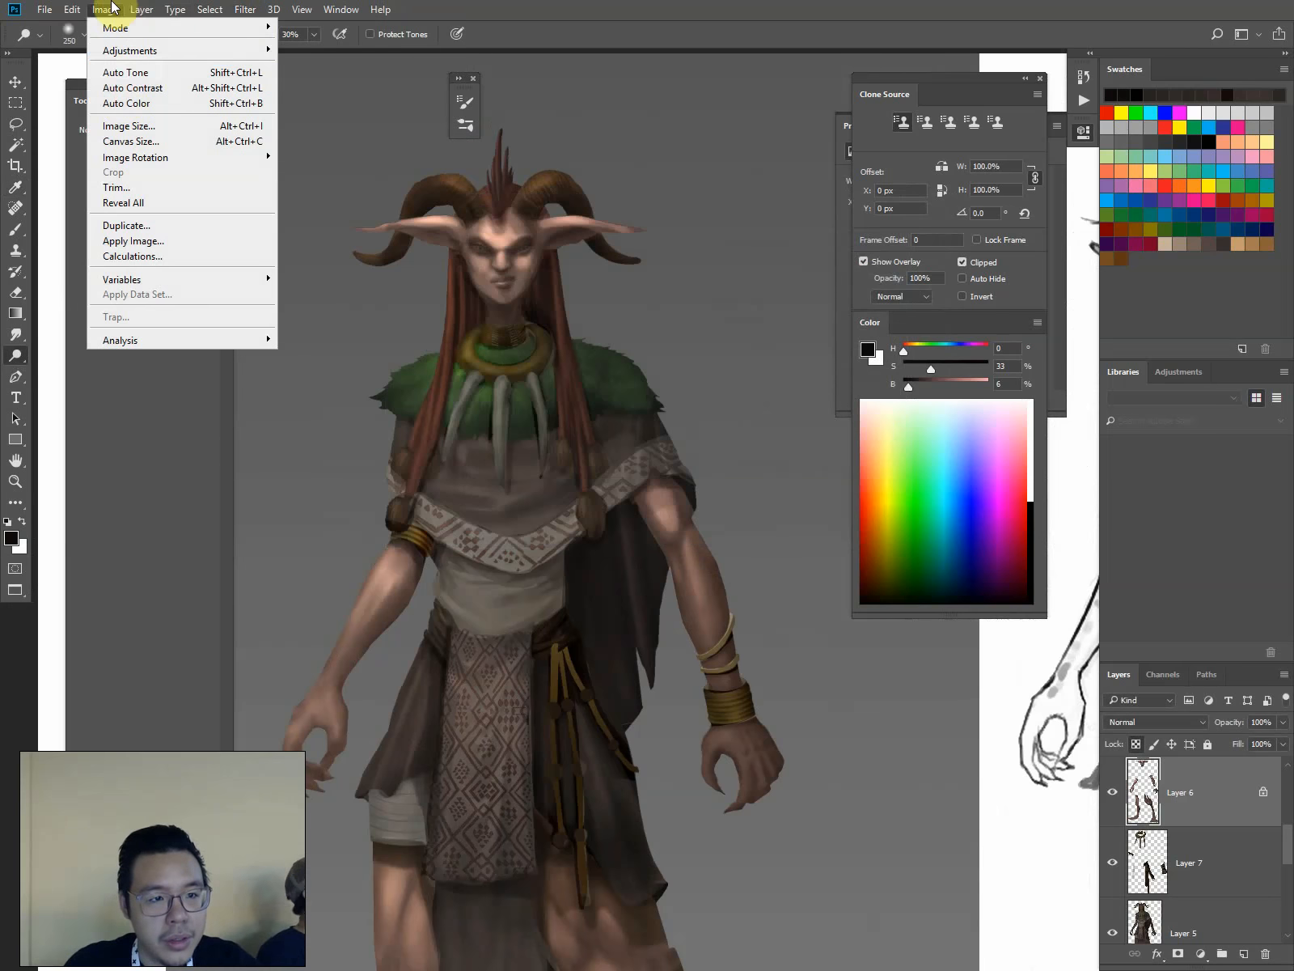
mouse_move(121, 50)
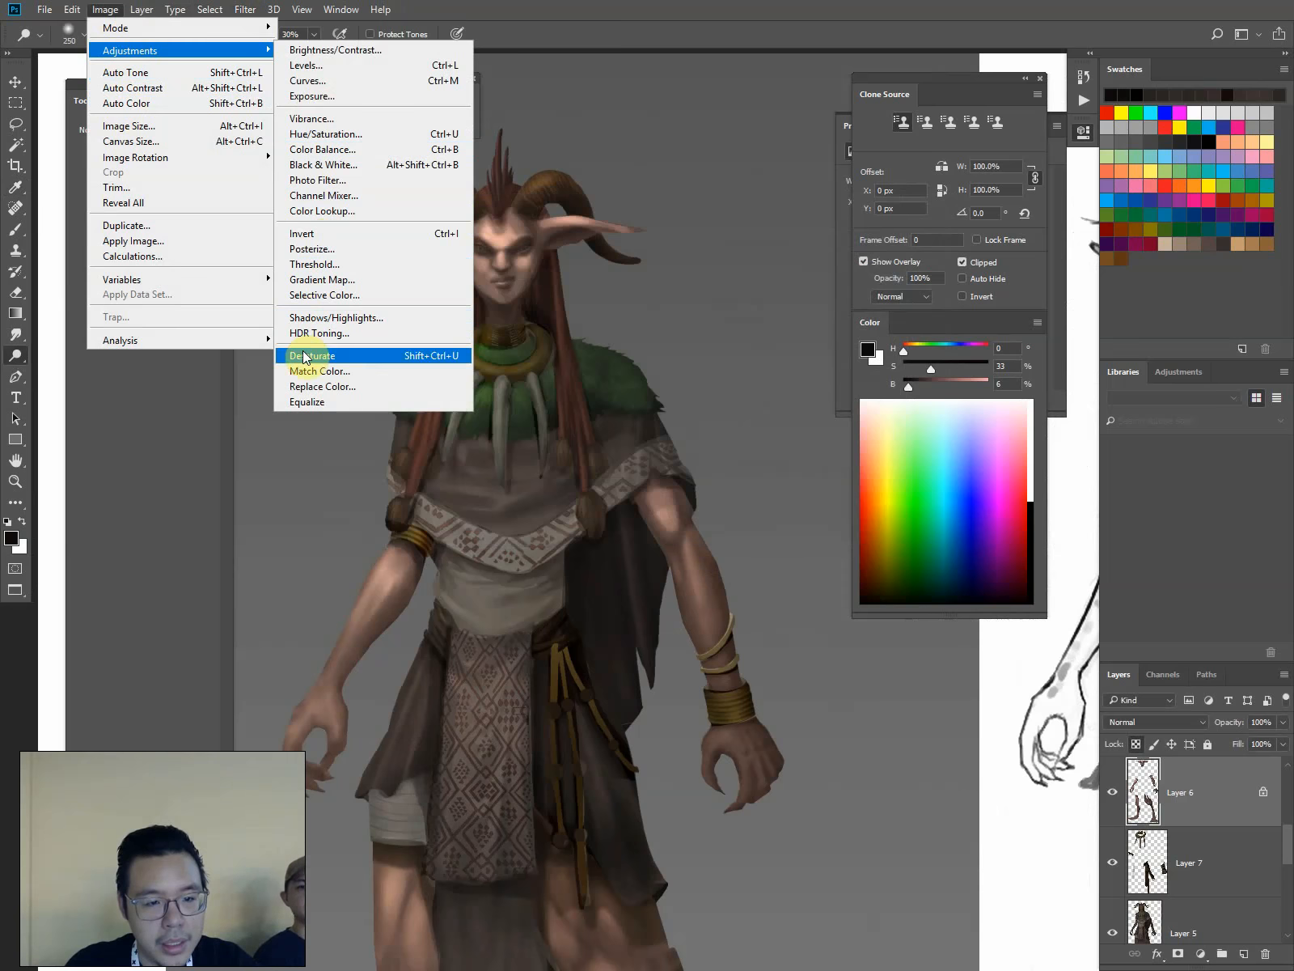
left_click(301, 387)
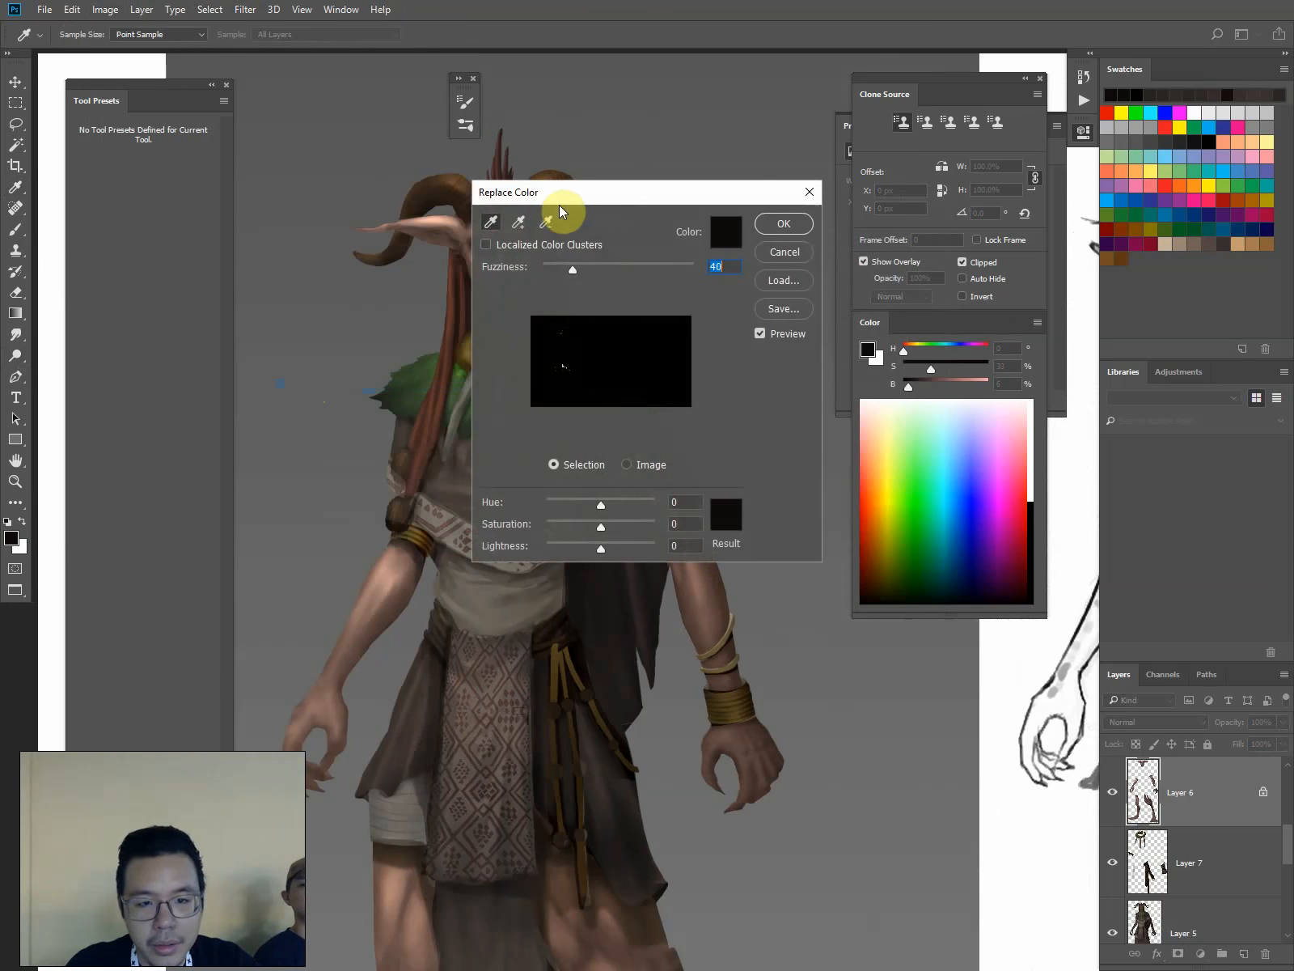
left_click_drag(559, 204, 734, 252)
left_click(509, 309)
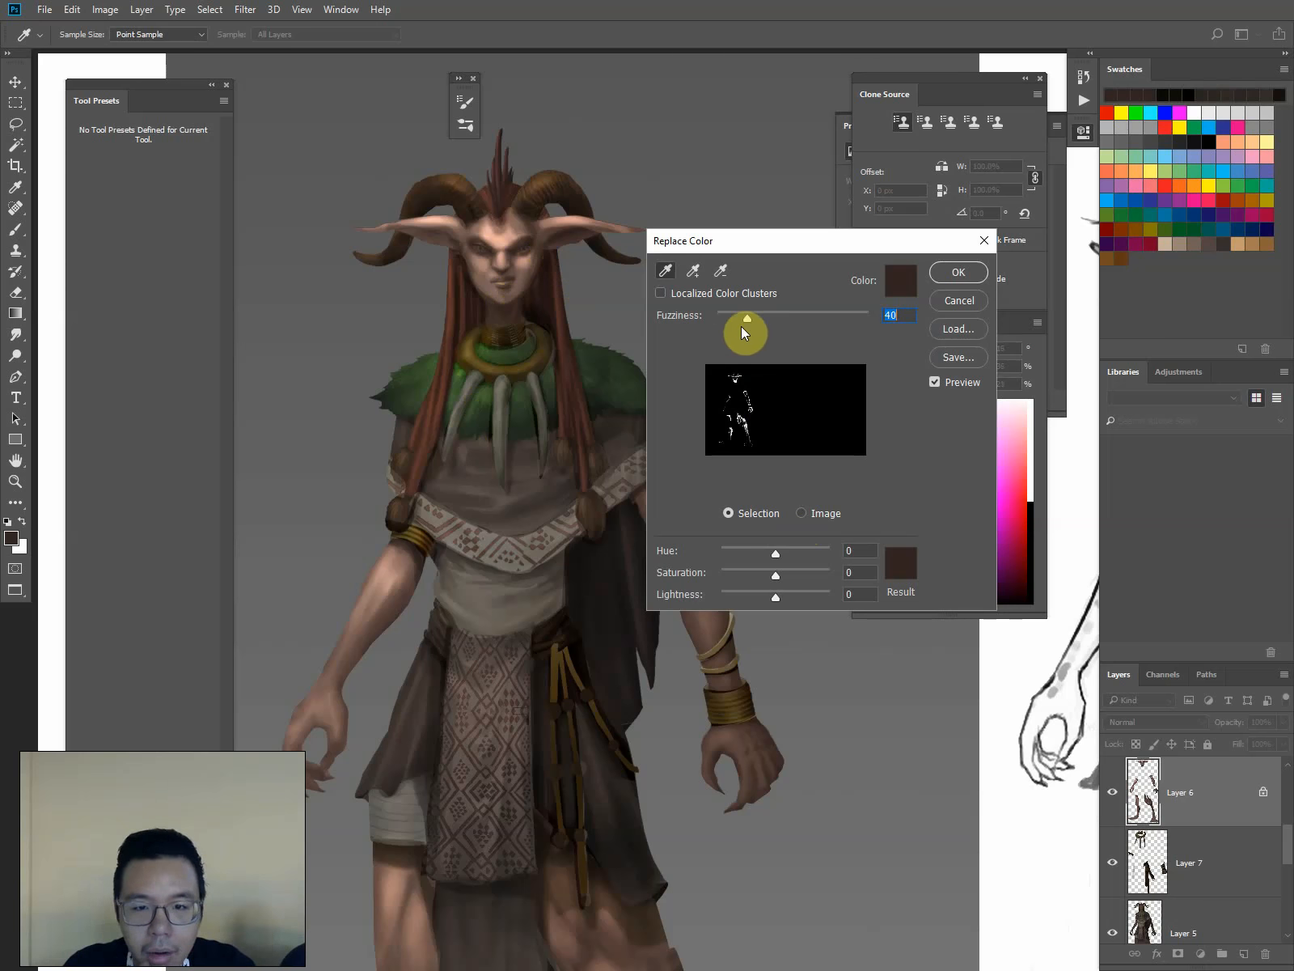
mouse_move(747, 319)
left_mouse_down()
mouse_move(770, 316)
mouse_move(749, 319)
left_mouse_up()
Extend the Replace Color sampling to more of the shadowed skin around the jaw and neck
left_click(729, 398)
left_click_drag(530, 299, 508, 308)
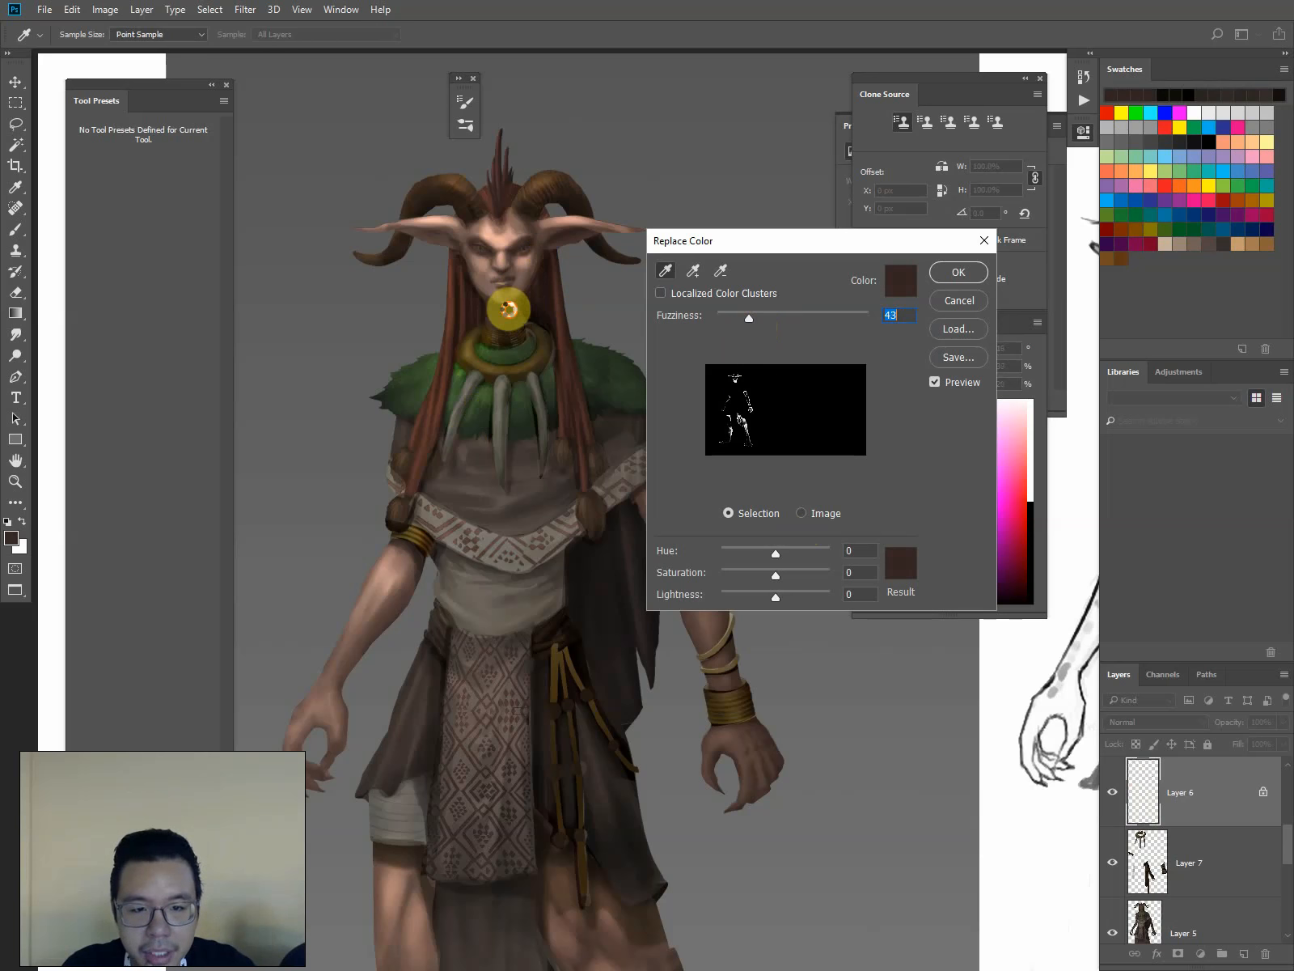
left_click(693, 270)
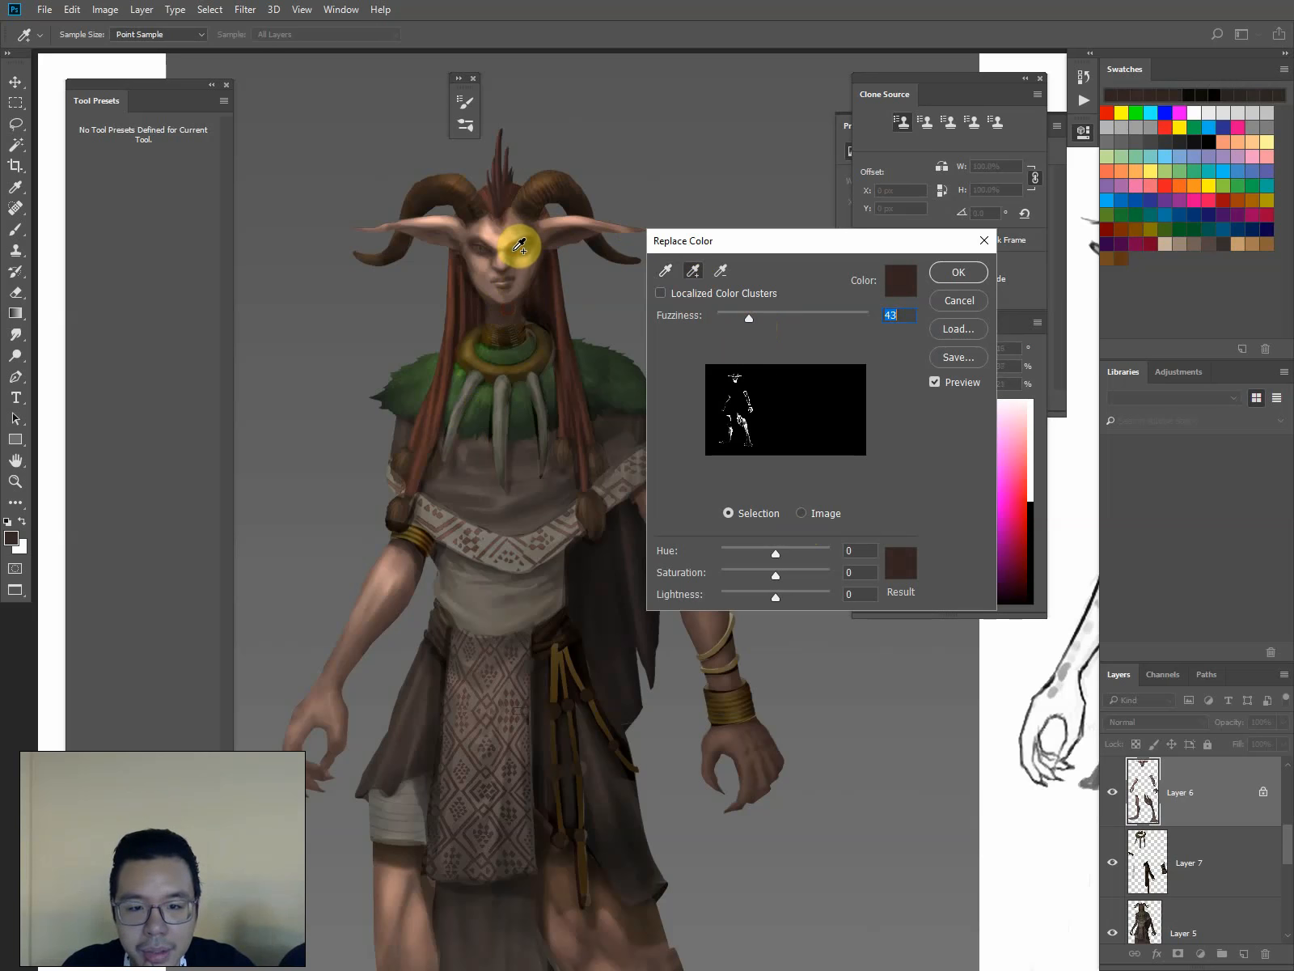
left_click_drag(522, 283, 511, 308)
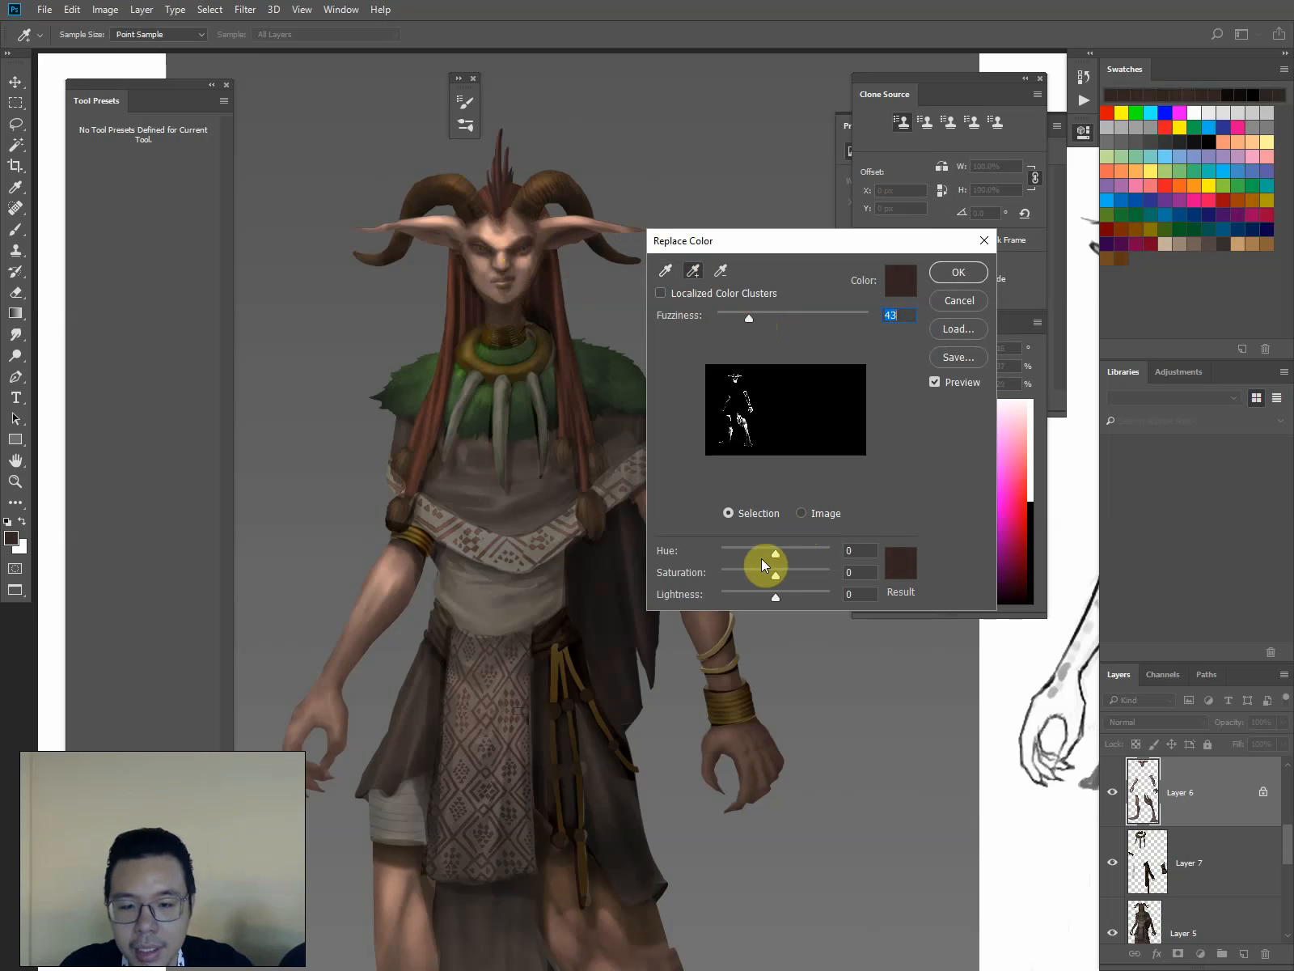
Apply Replace Color to the sampled skin shadows with fuzziness 40, hue +1, saturation +32 and lightness +1
left_click_drag(767, 552, 775, 600)
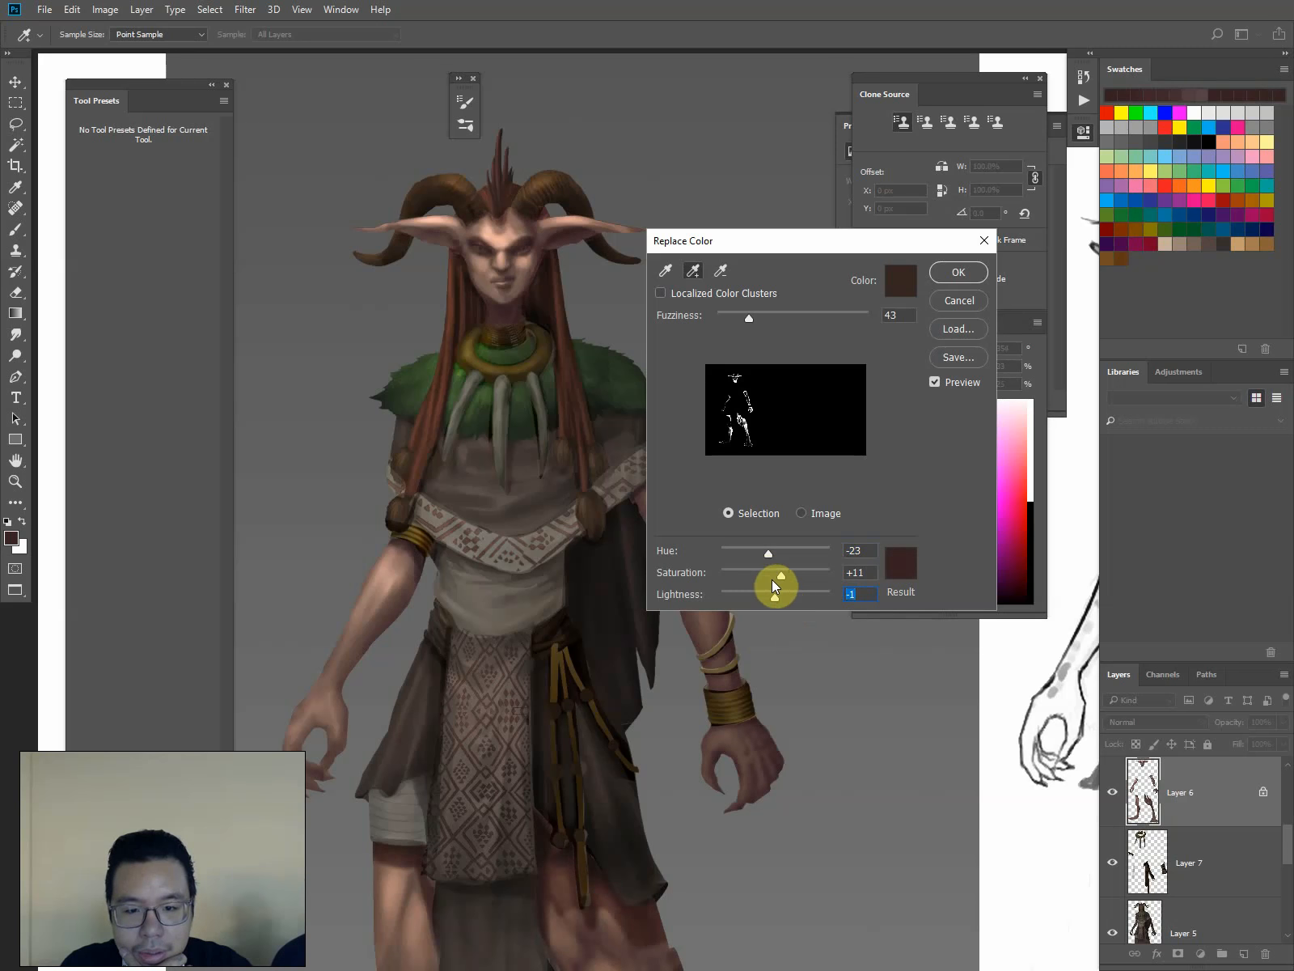
left_click(775, 598)
mouse_move(776, 573)
left_mouse_down()
mouse_move(744, 573)
mouse_move(791, 574)
mouse_move(773, 555)
mouse_move(785, 552)
left_mouse_up()
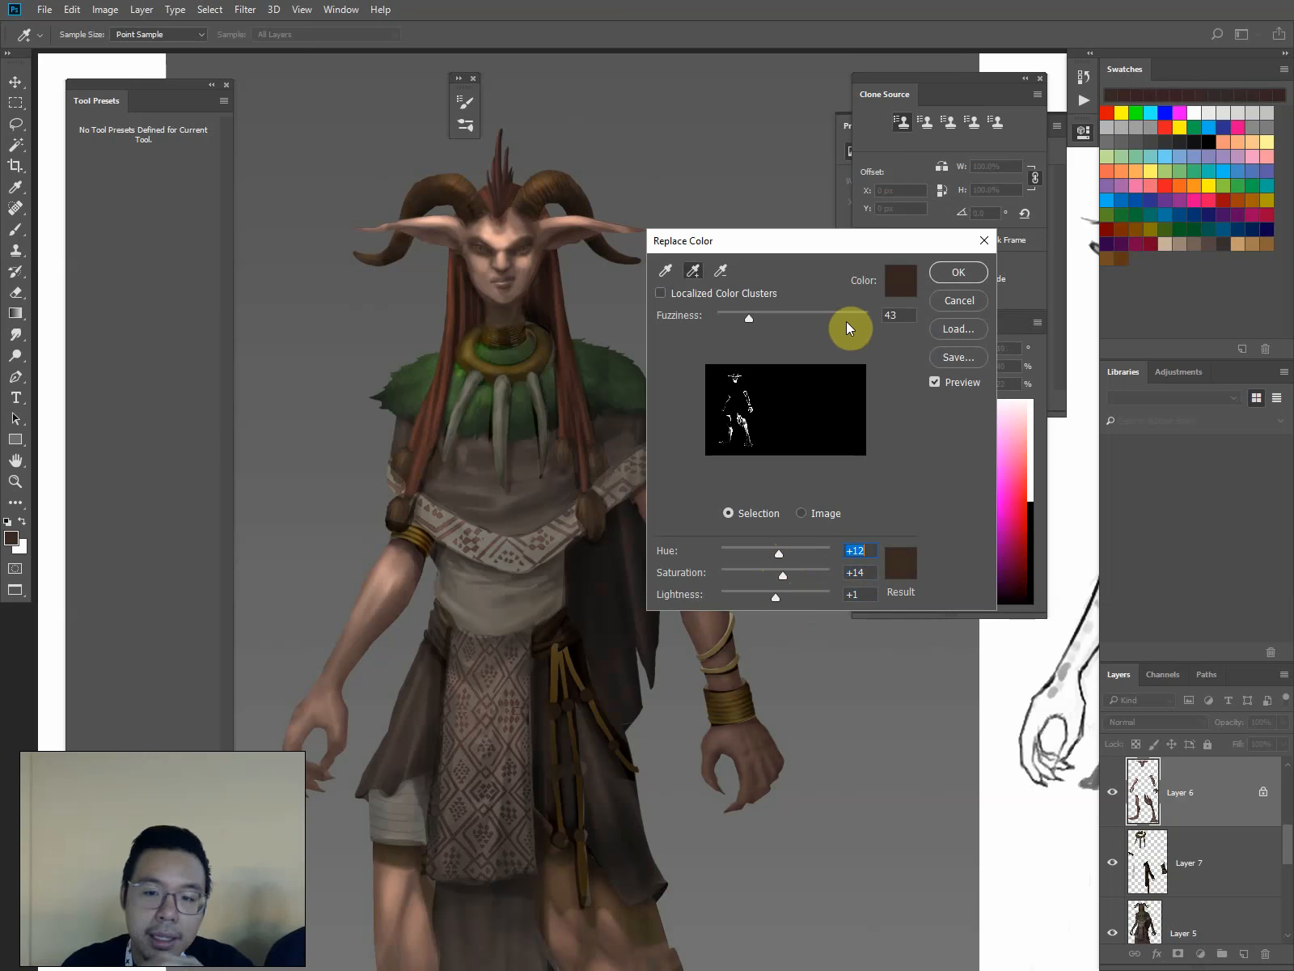
mouse_move(748, 316)
left_mouse_down()
mouse_move(778, 325)
mouse_move(735, 327)
mouse_move(747, 330)
left_mouse_up()
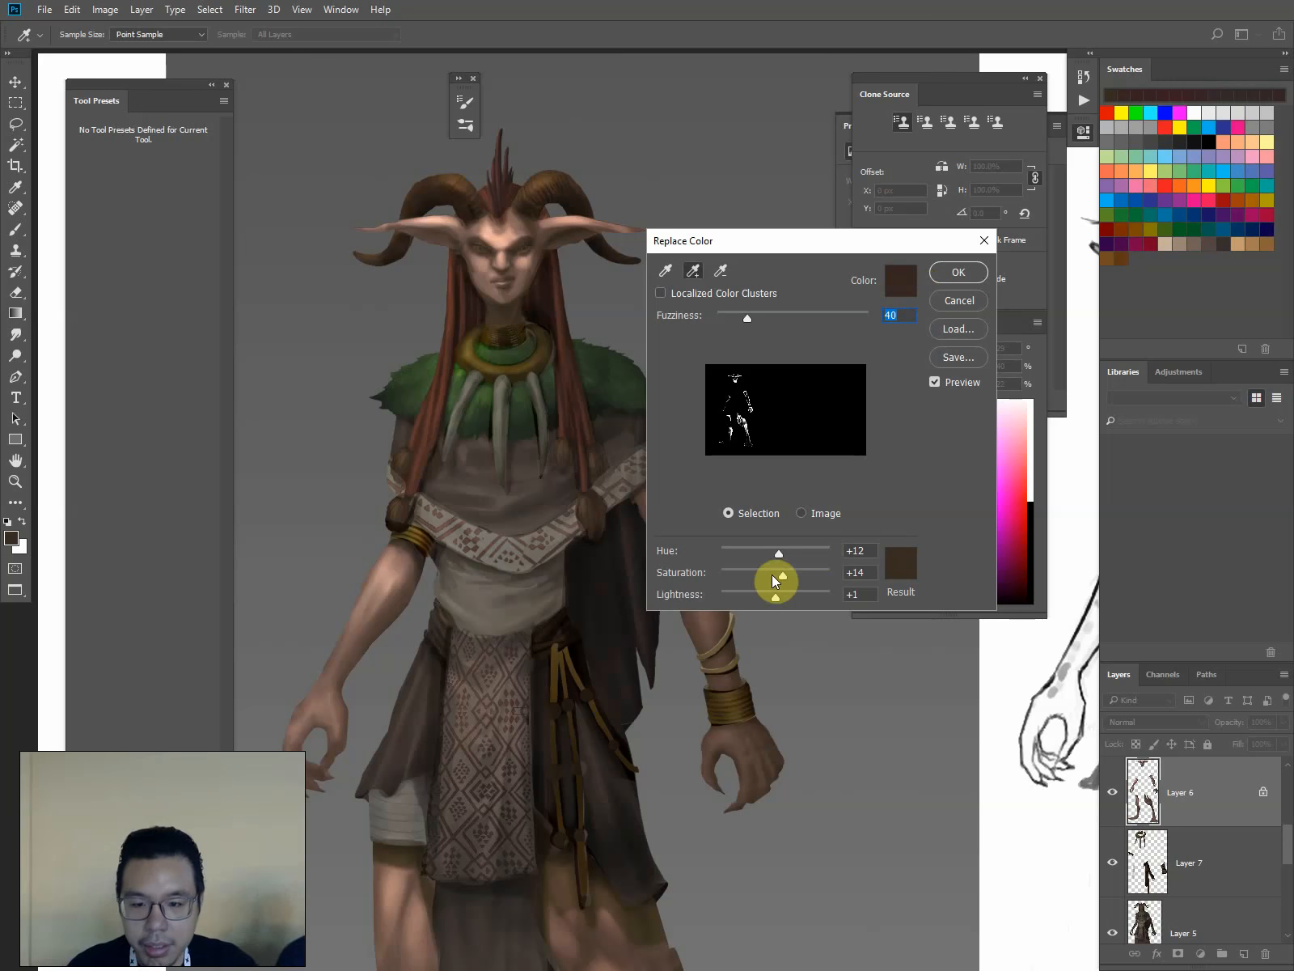
left_click_drag(779, 550, 793, 573)
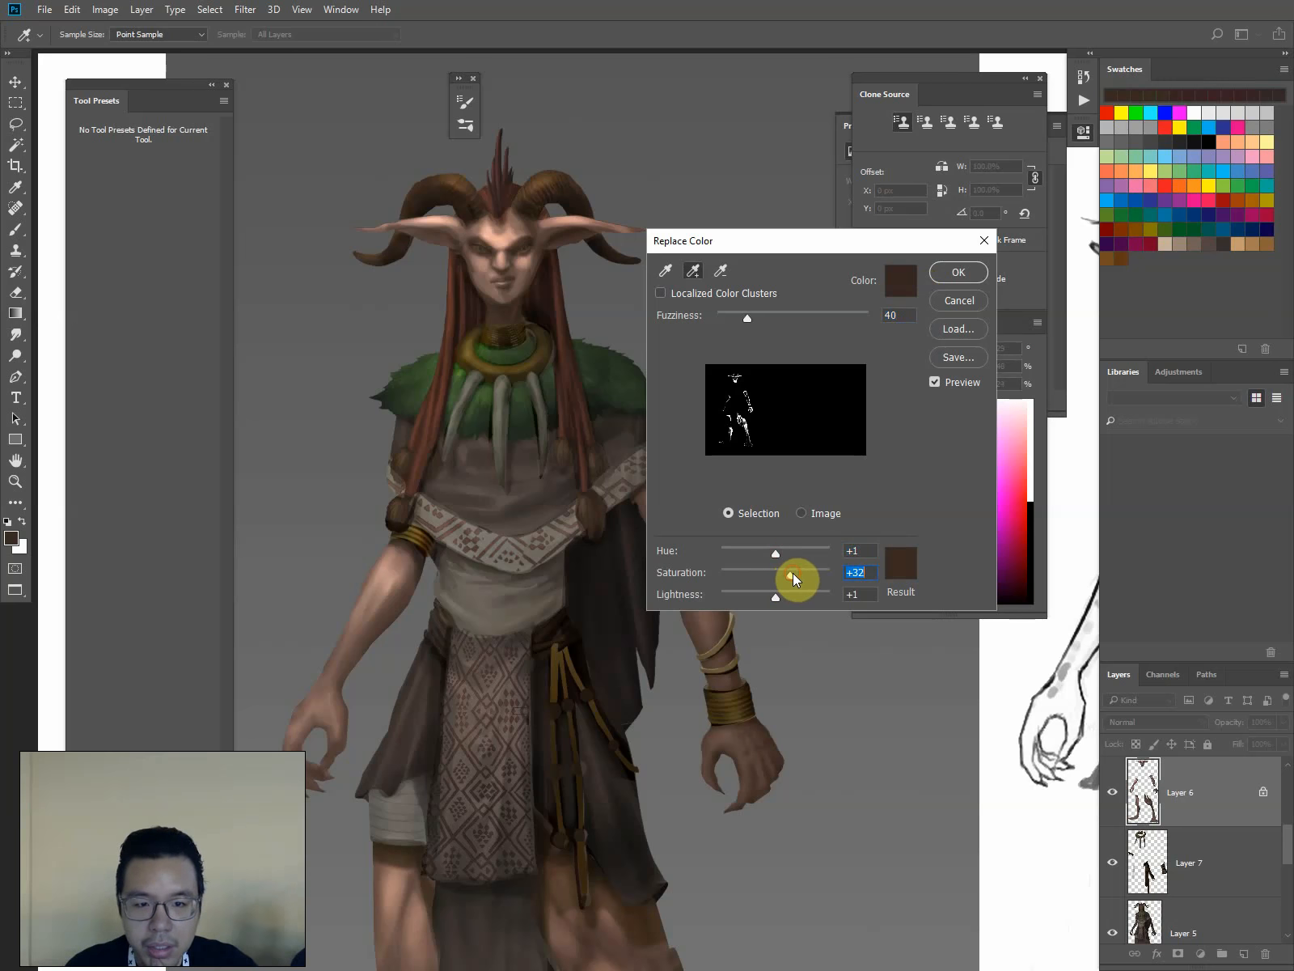
left_click(948, 274)
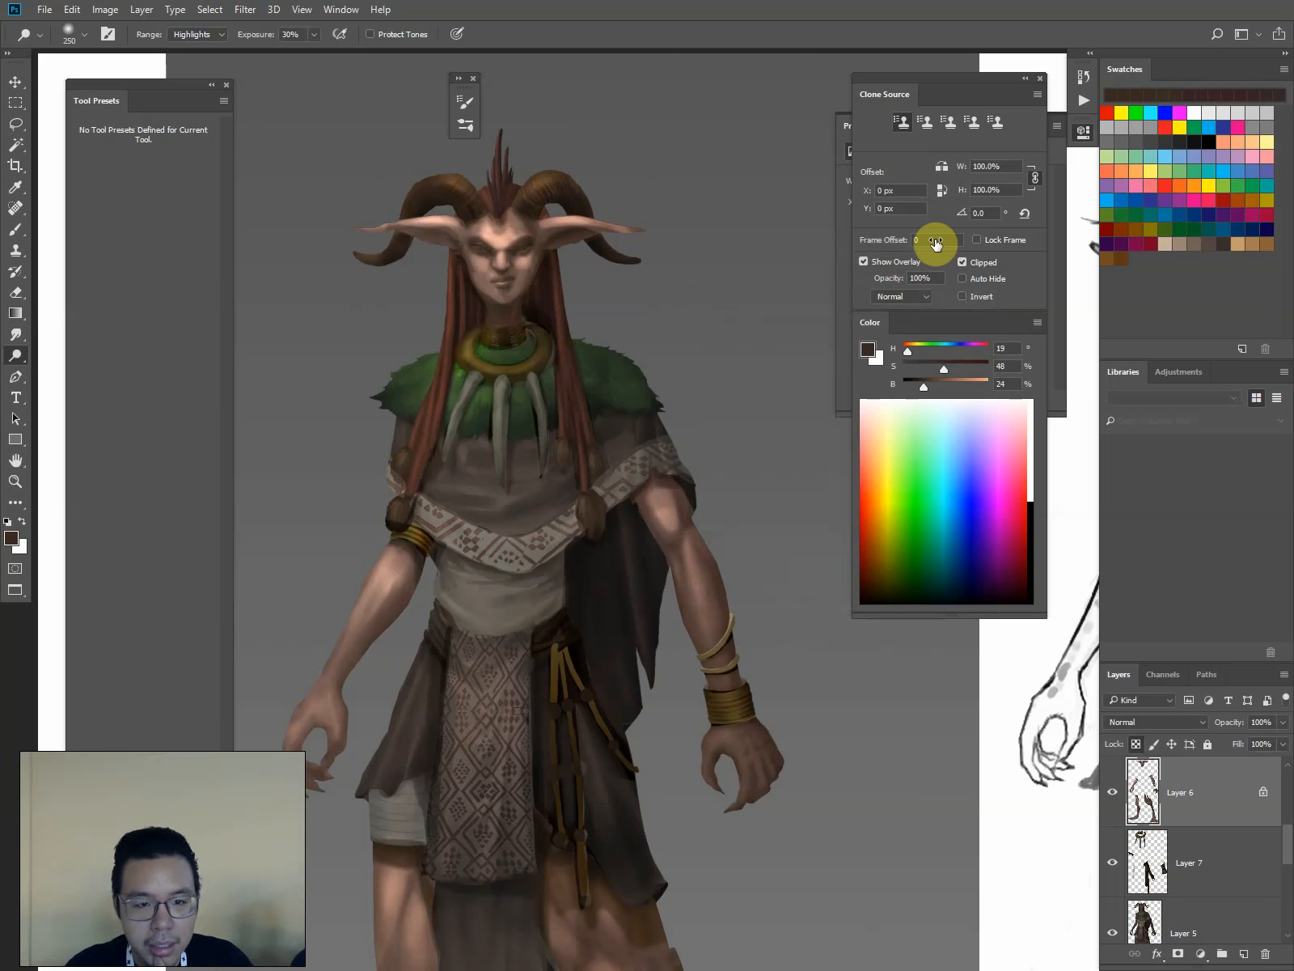
On Layer 5, select the light tones of the patterned cloth trim using a non-contiguous Magic Wand at tolerance 10
key("ctrl+minus")
key("alt+bracketleft")
key("alt+bracketleft")
key("w")
left_click(563, 389)
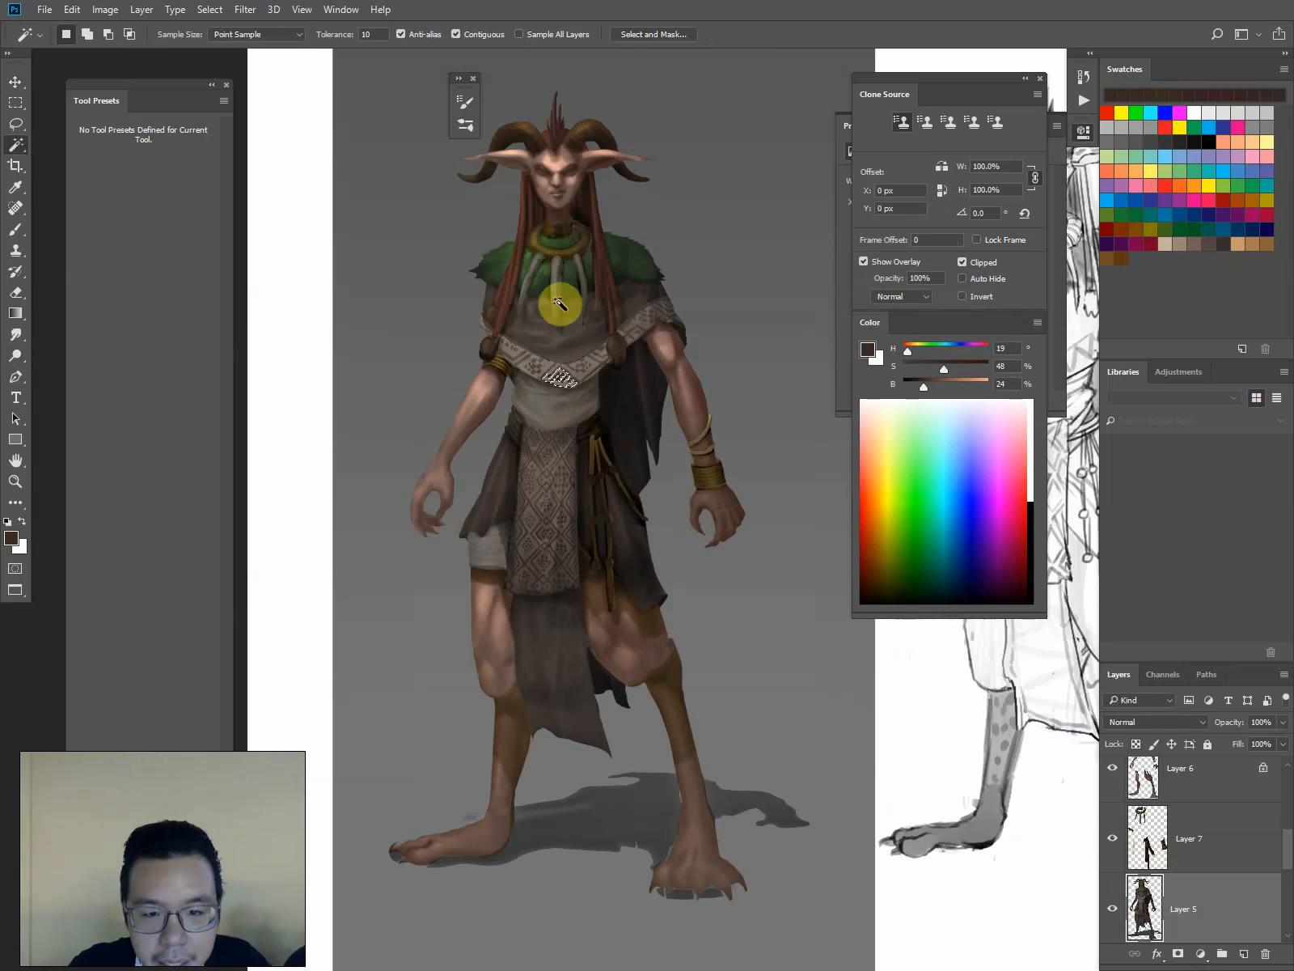
key("ctrl+plus")
left_click(482, 34)
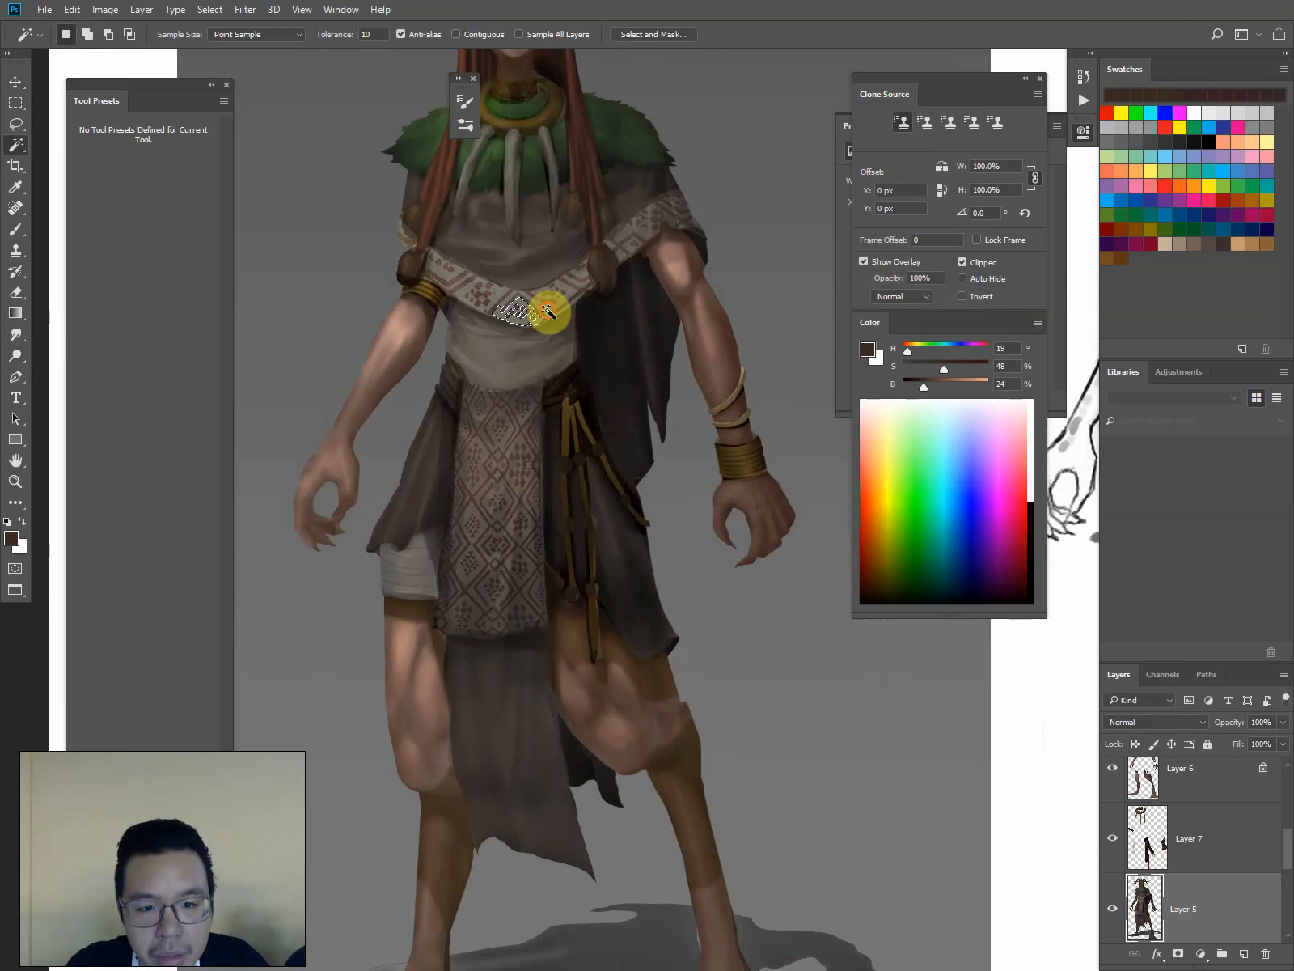
left_click(555, 243)
key("o")
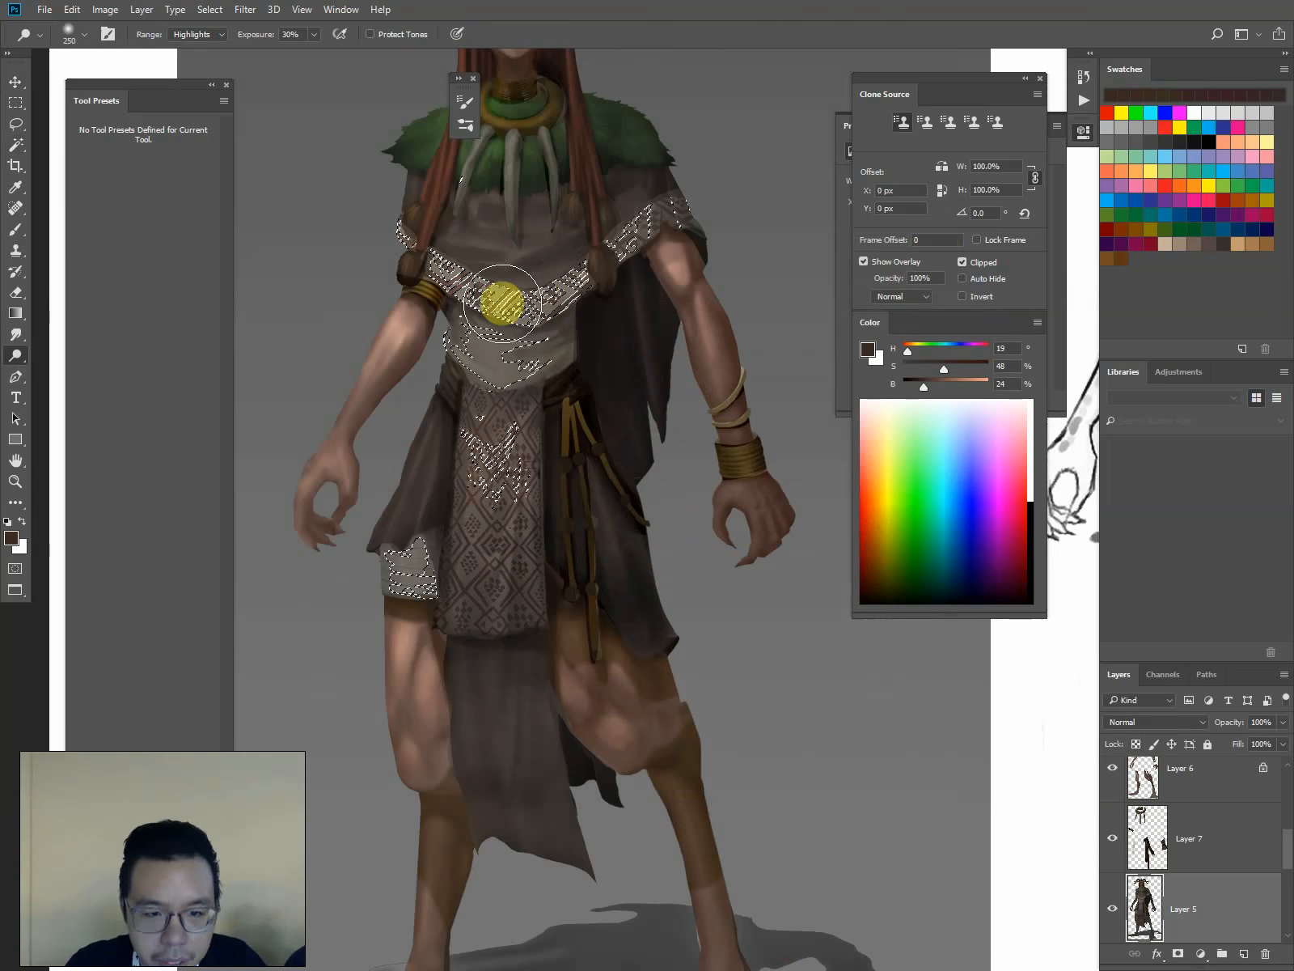
Dodge the light areas of the chest trim and shoulder band at 30% exposure with a 300- to 400-pixel brush
key("bracketright")
key("ctrl+d")
key("p")
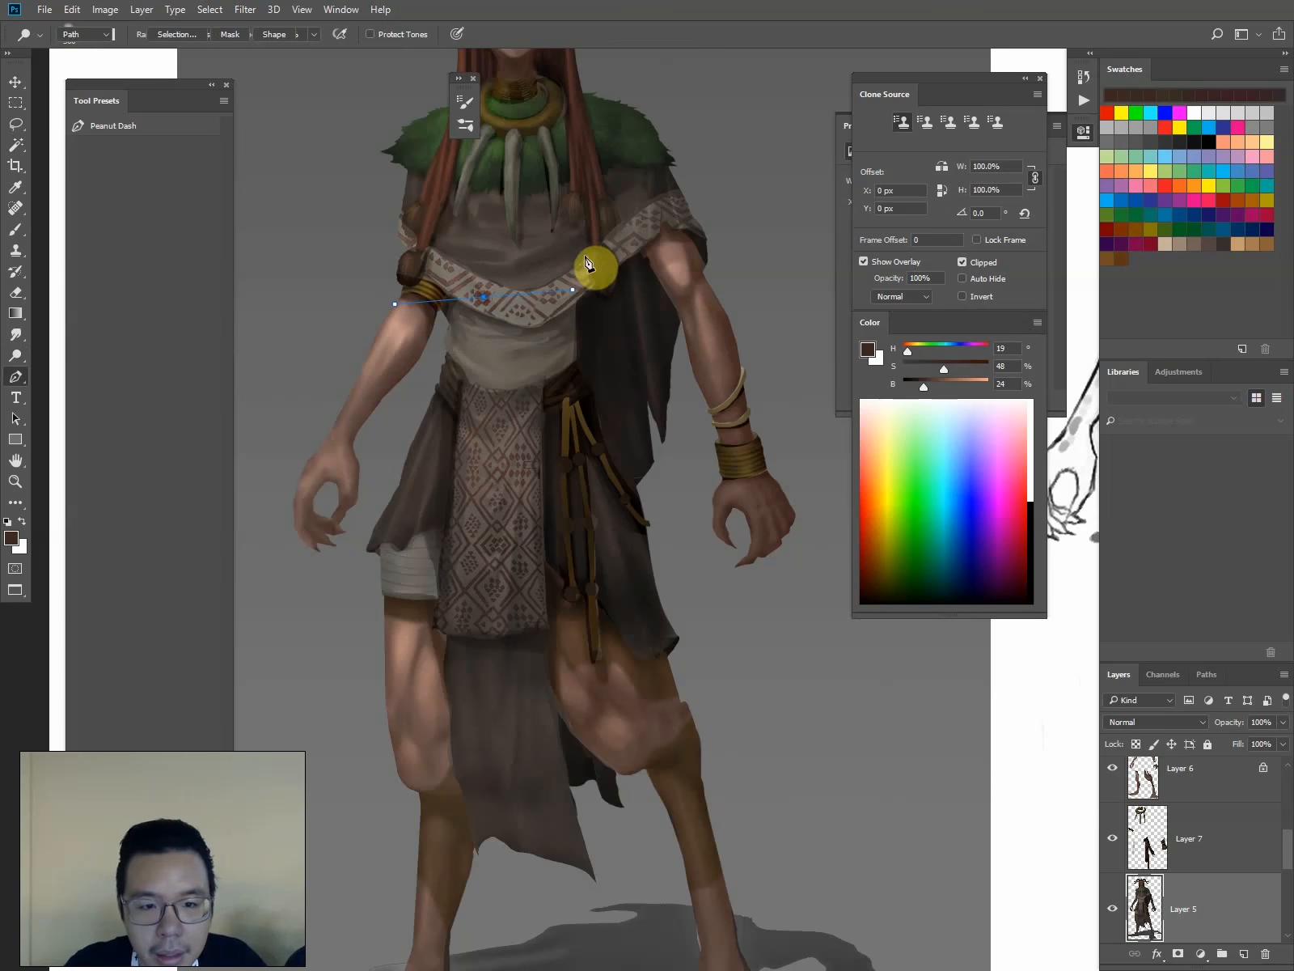
key("ctrl+z")
key("o")
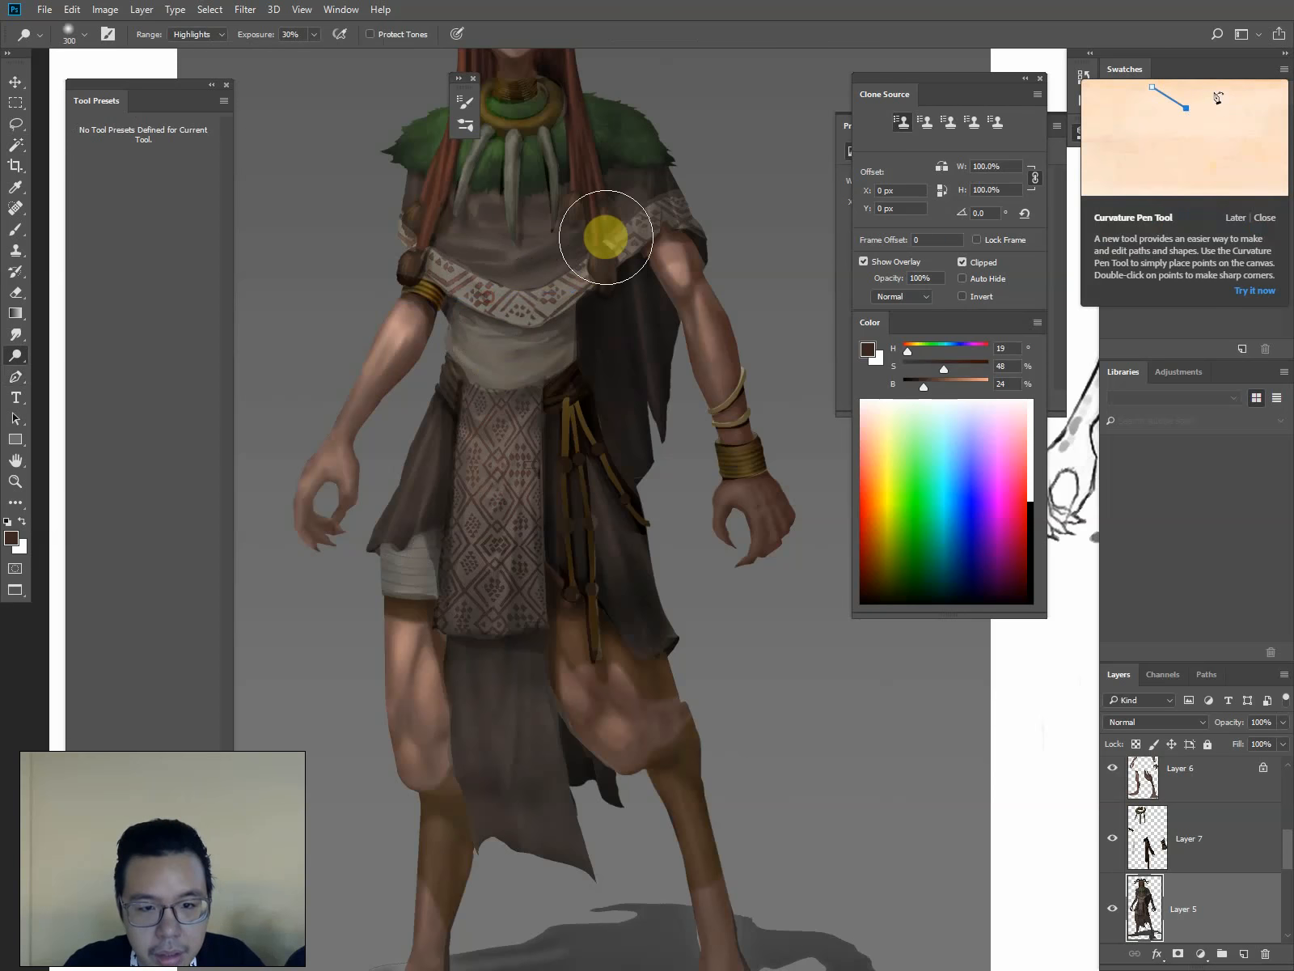
left_click_drag(581, 217, 572, 312)
key("bracketright")
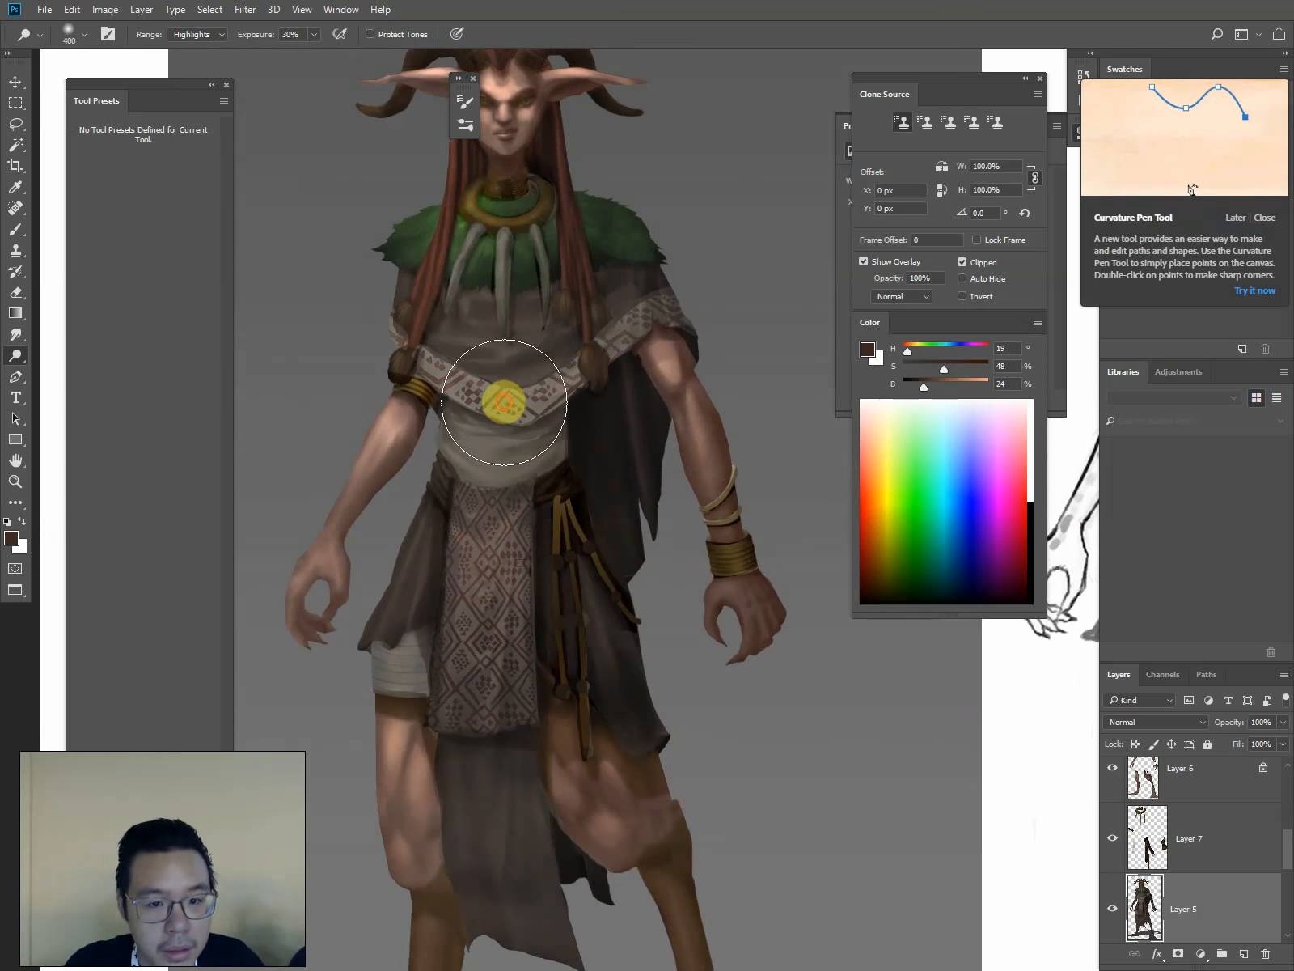
mouse_move(502, 403)
left_mouse_down()
mouse_move(482, 404)
mouse_move(511, 387)
mouse_move(474, 361)
mouse_move(634, 316)
left_mouse_up()
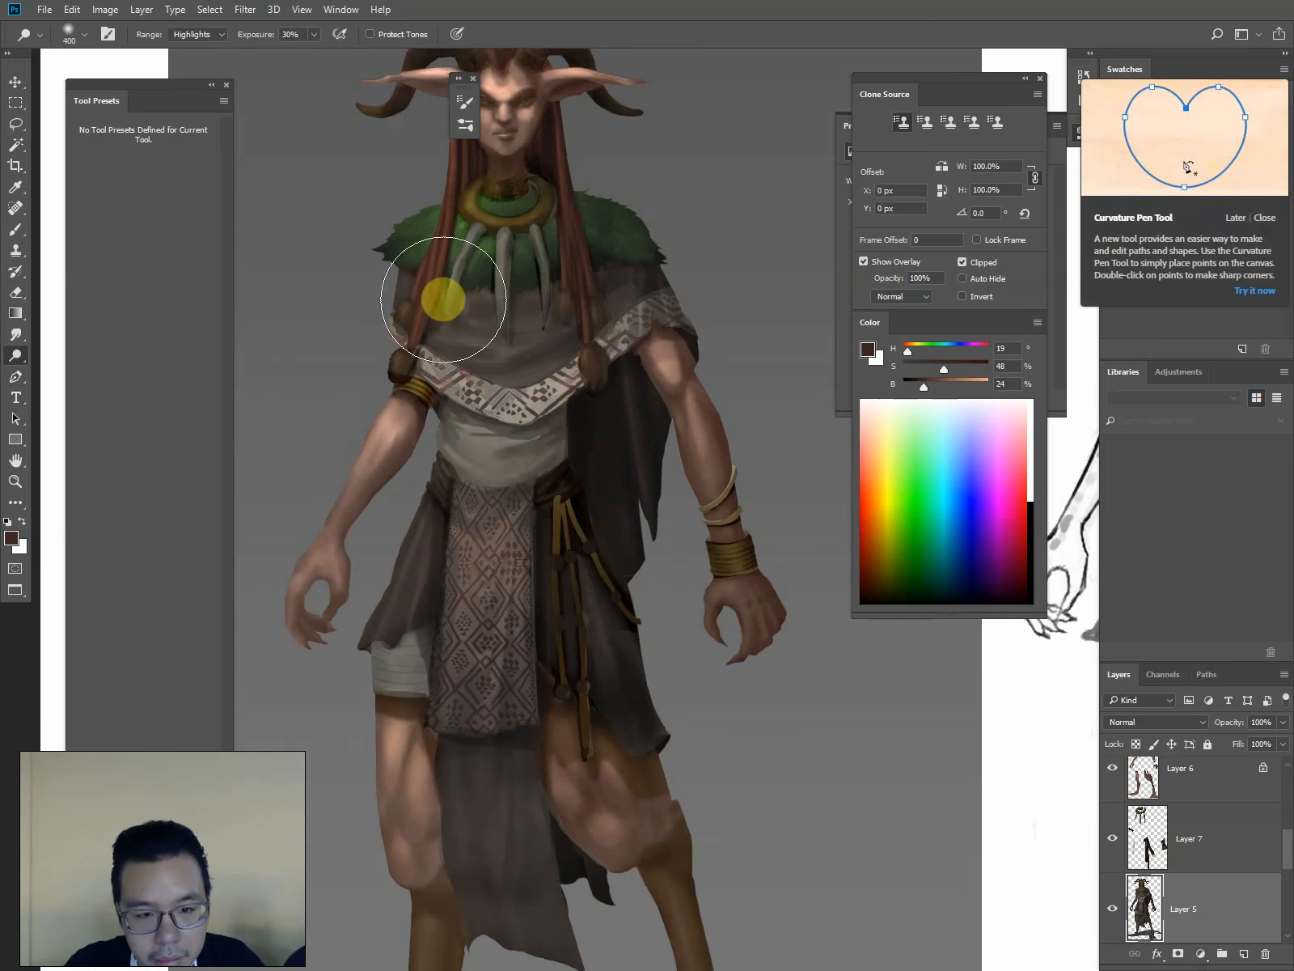
Dodge the patterned front panel below the waist at 30% exposure, reducing the brush to 250 pixels
key("ctrl+minus")
key("bracketleft")
mouse_move(542, 463)
left_mouse_down()
mouse_move(534, 509)
mouse_move(535, 492)
left_mouse_up()
key("bracketleft")
left_click(545, 188)
left_click_drag(529, 346, 528, 311)
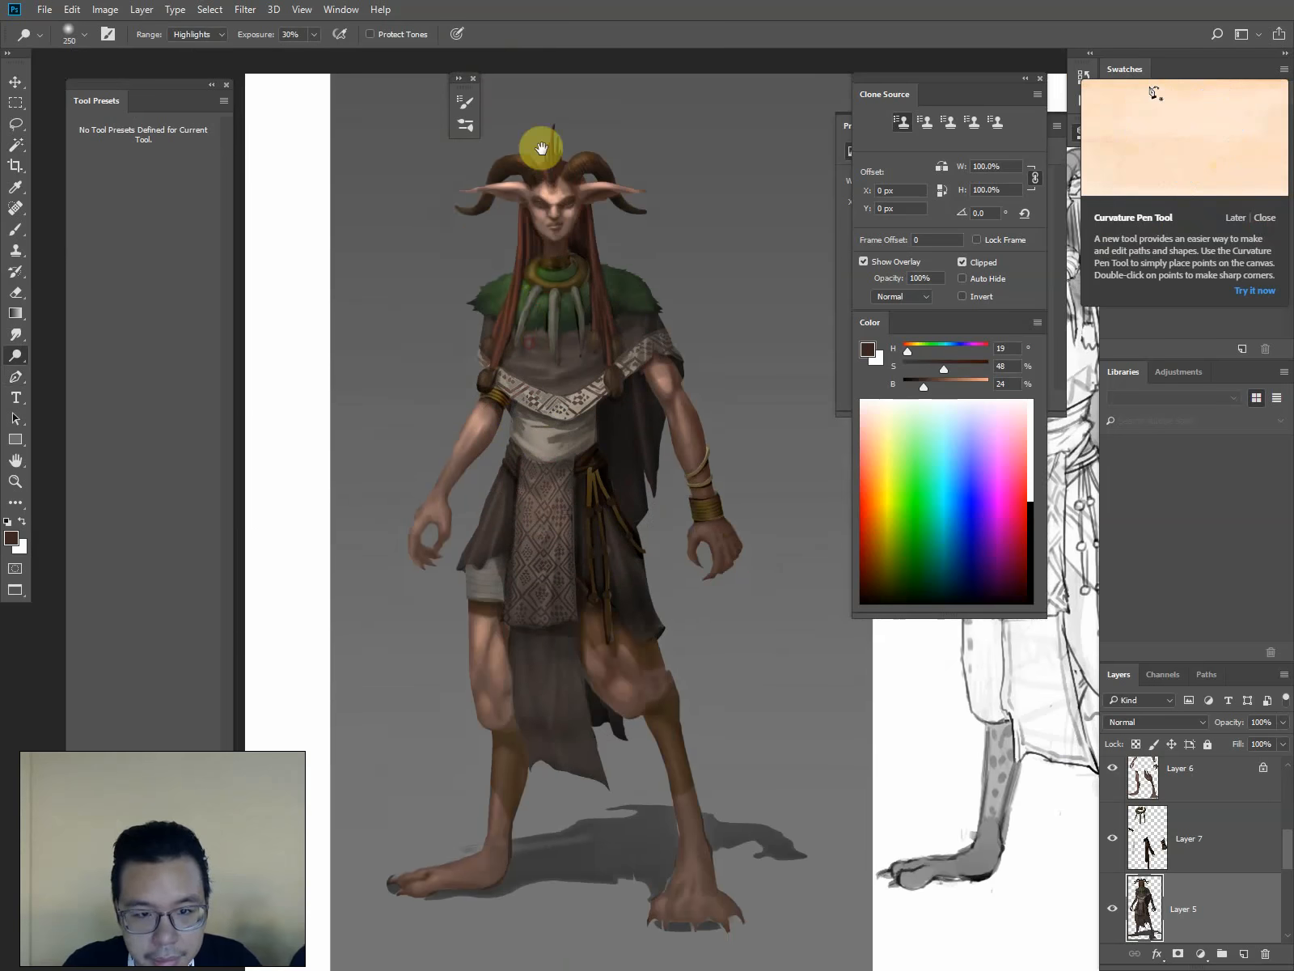
key("c")
key("v")
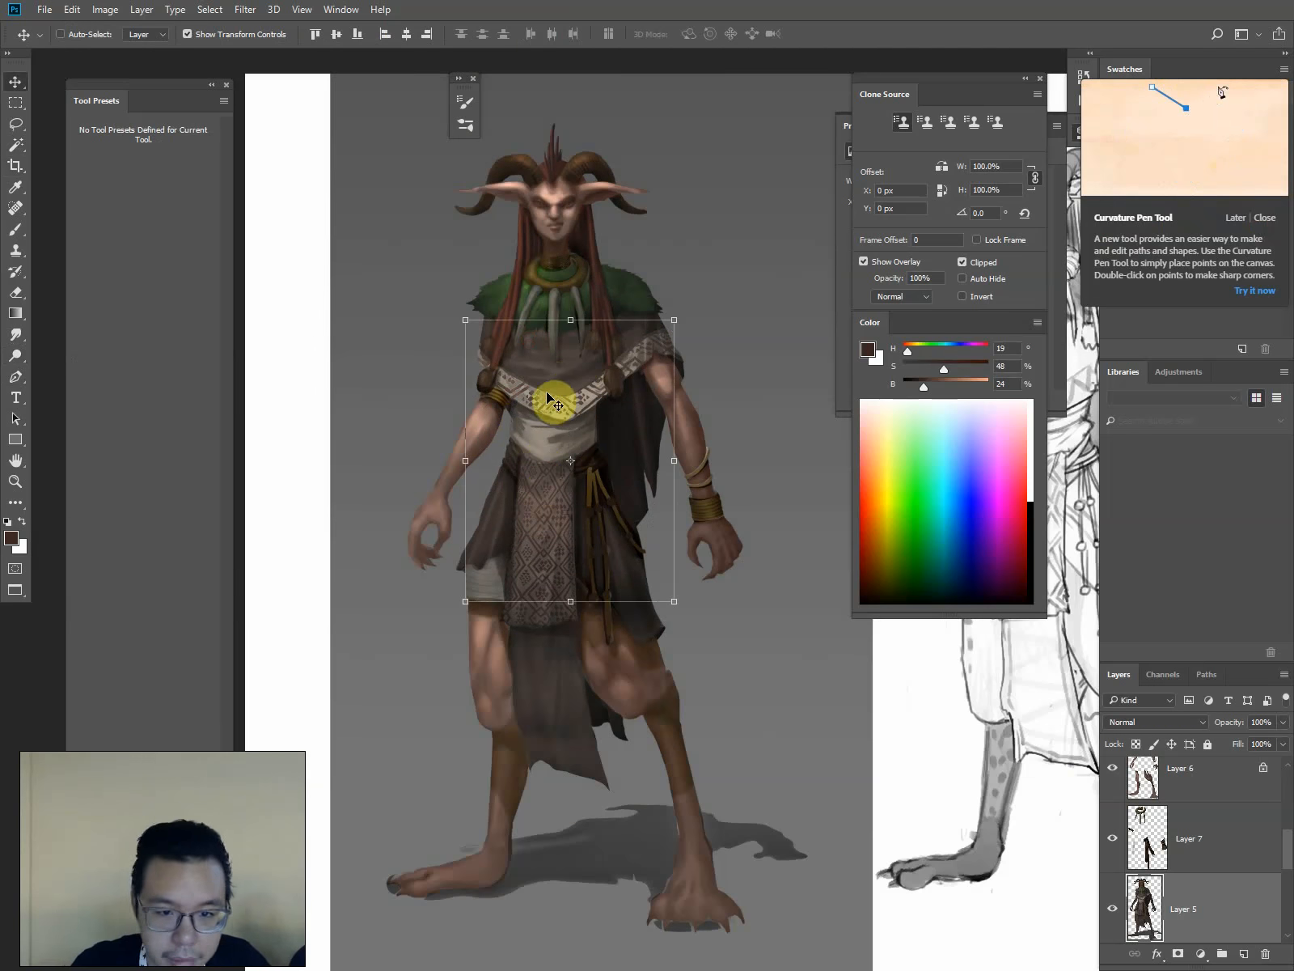
key("w")
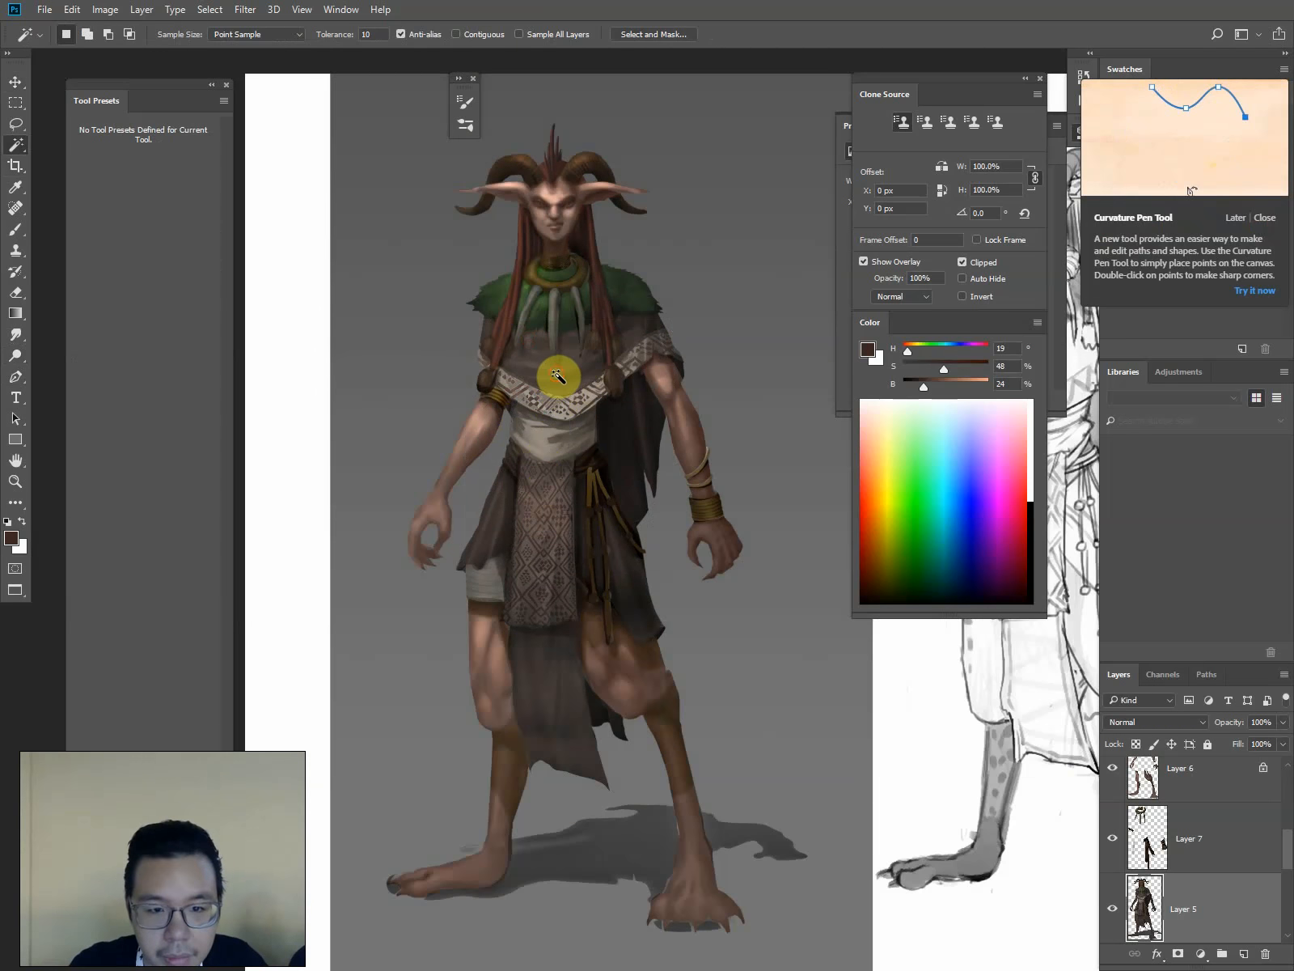
left_click(555, 392)
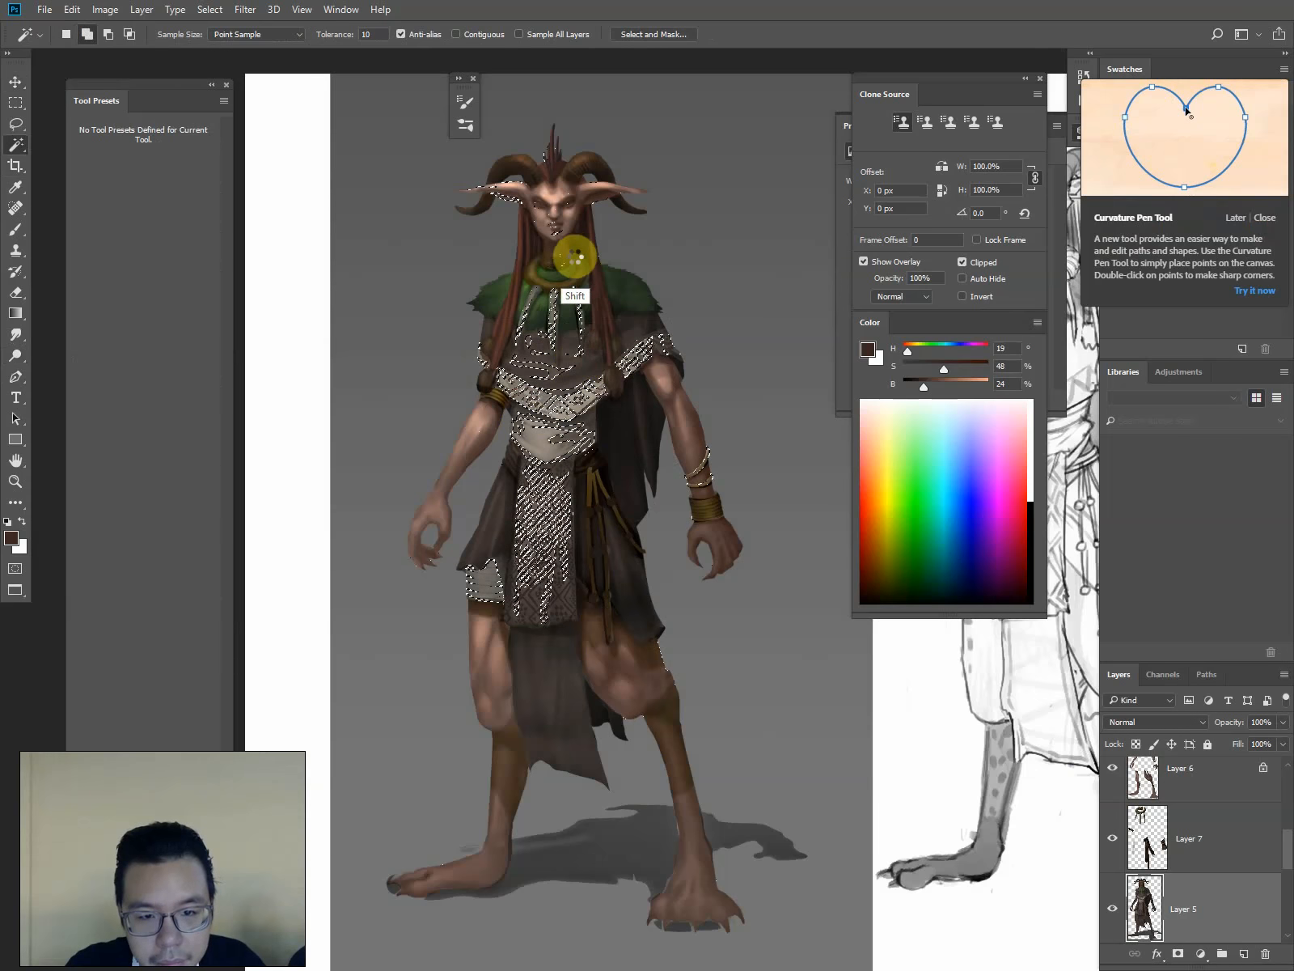
left_click(566, 226, "shift")
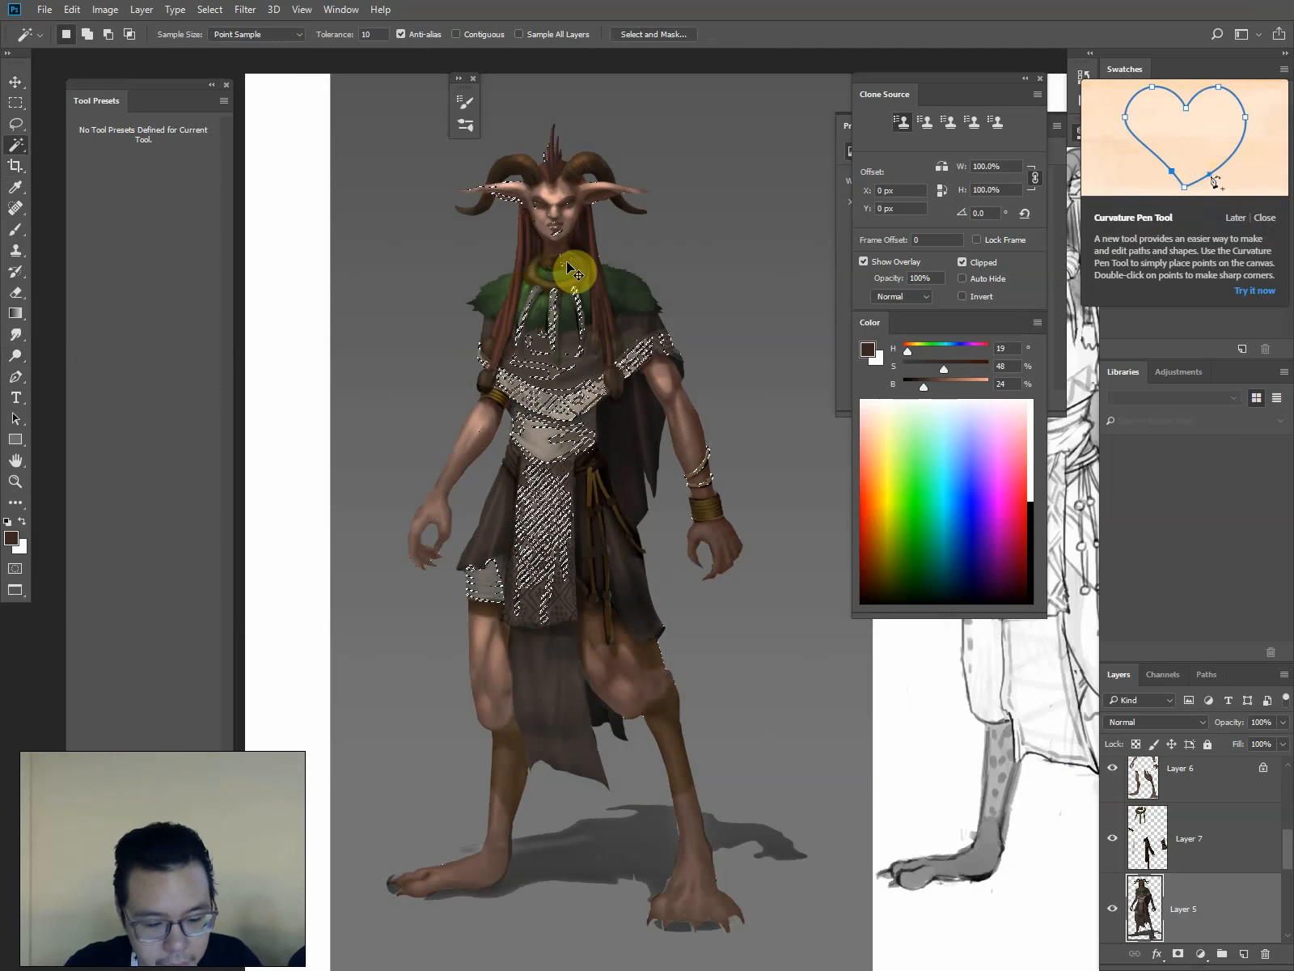
key("ctrl+d")
key("o")
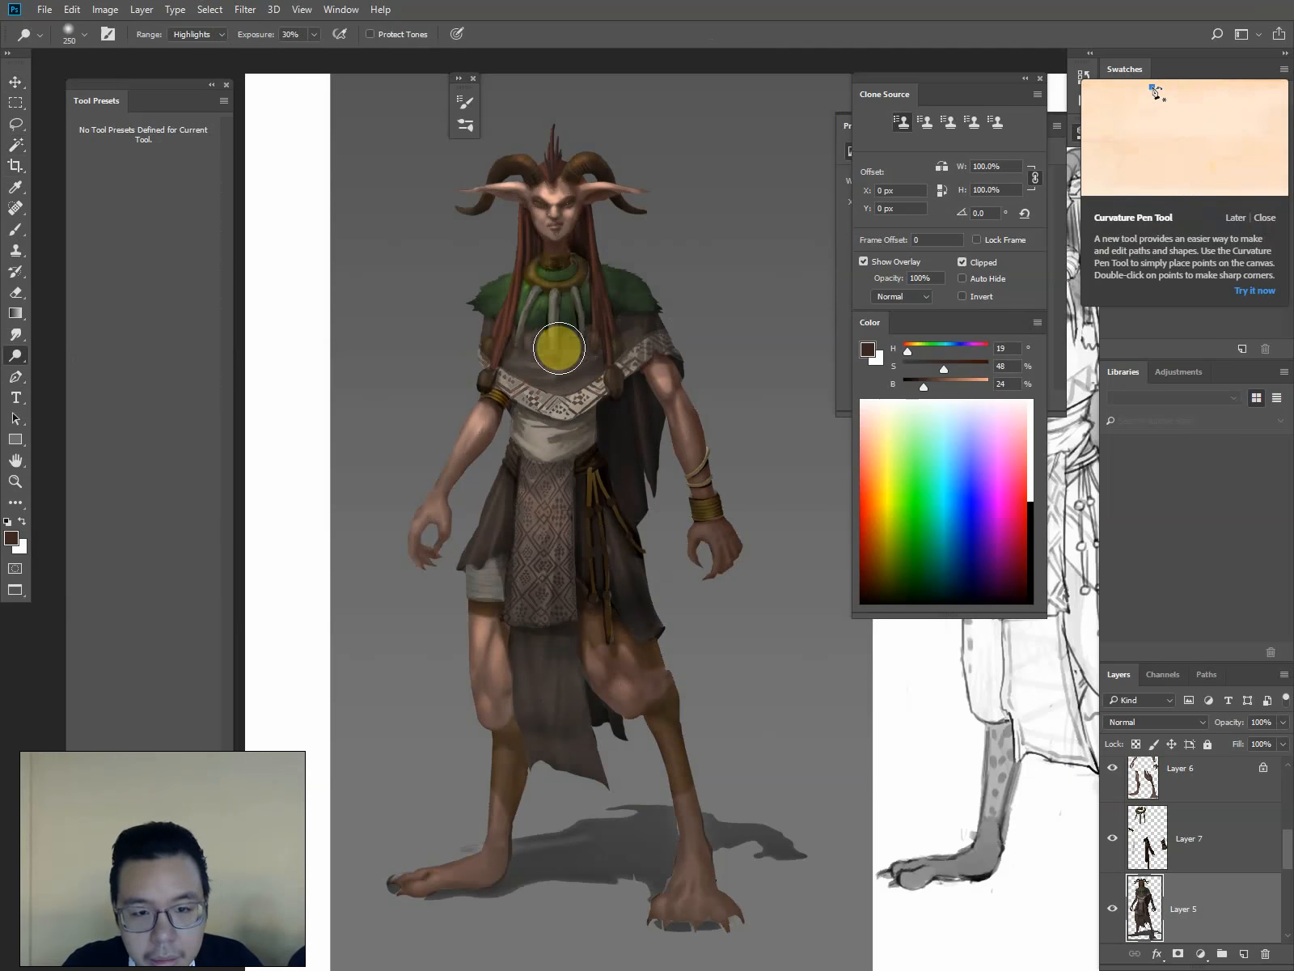
Apply Levels to the skin on Layer 6 with input black 11, midtone 0.97 and output range 13 to 240
left_click(1264, 217)
key("ctrl+minus")
left_click(1180, 767)
key("ctrl+l")
left_click_drag(1103, 701, 1091, 702)
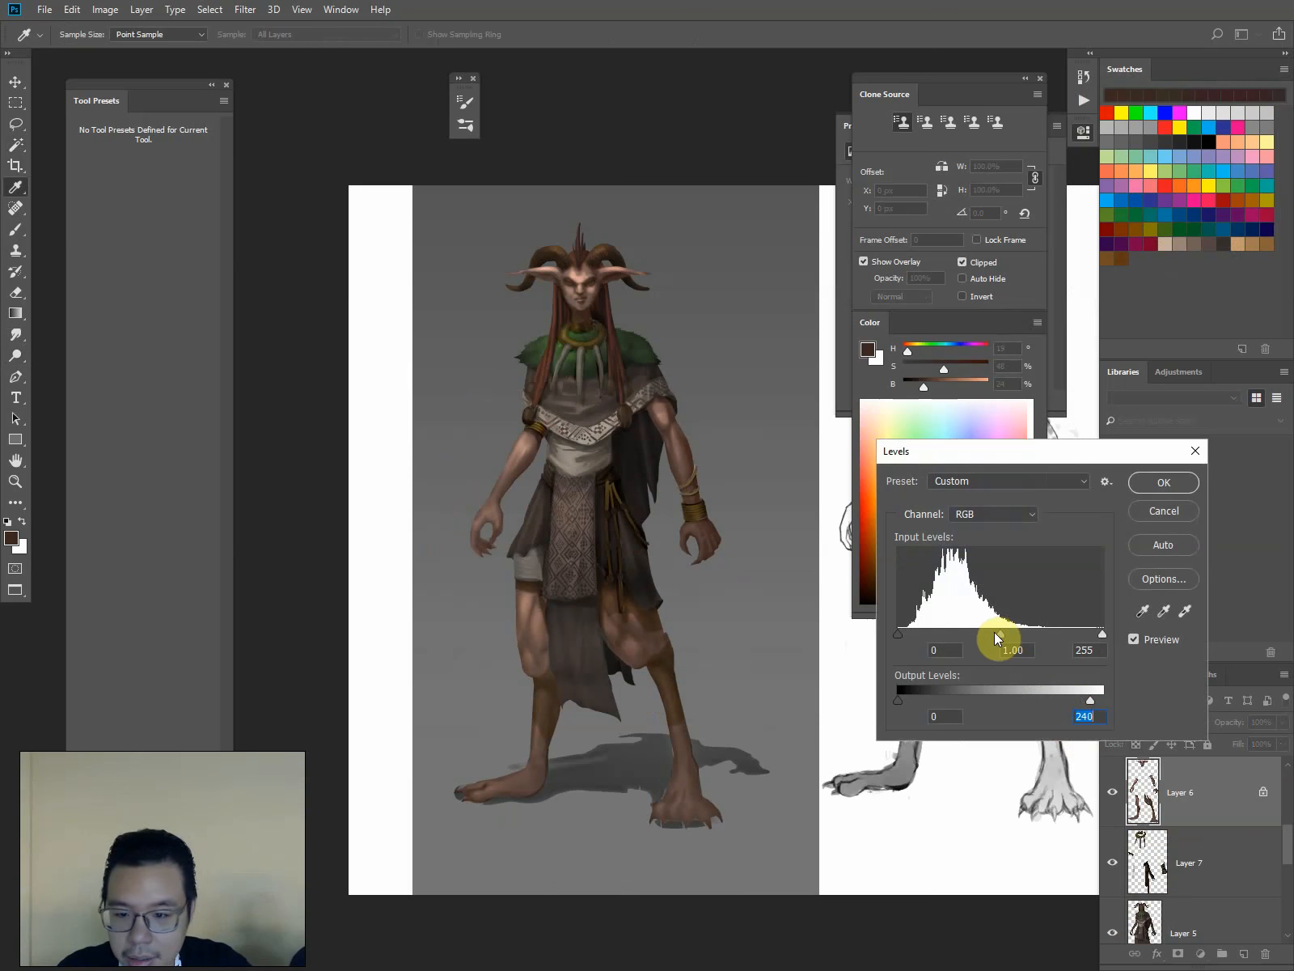
left_click_drag(1000, 634, 996, 633)
left_click_drag(908, 700, 911, 699)
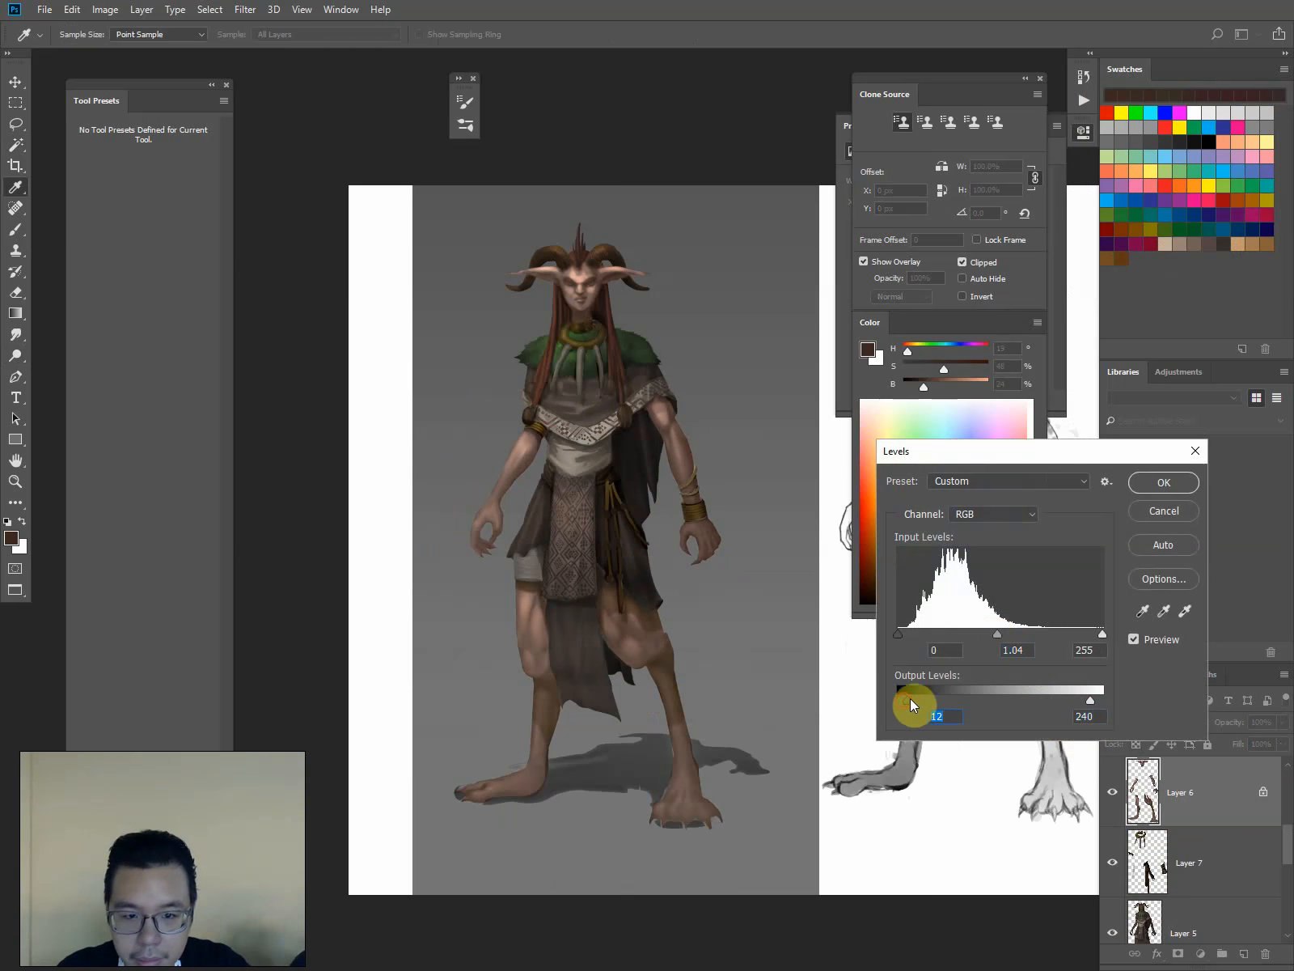
left_click_drag(989, 631, 1013, 632)
mouse_move(908, 699)
left_mouse_down()
mouse_move(918, 700)
mouse_move(905, 704)
left_mouse_up()
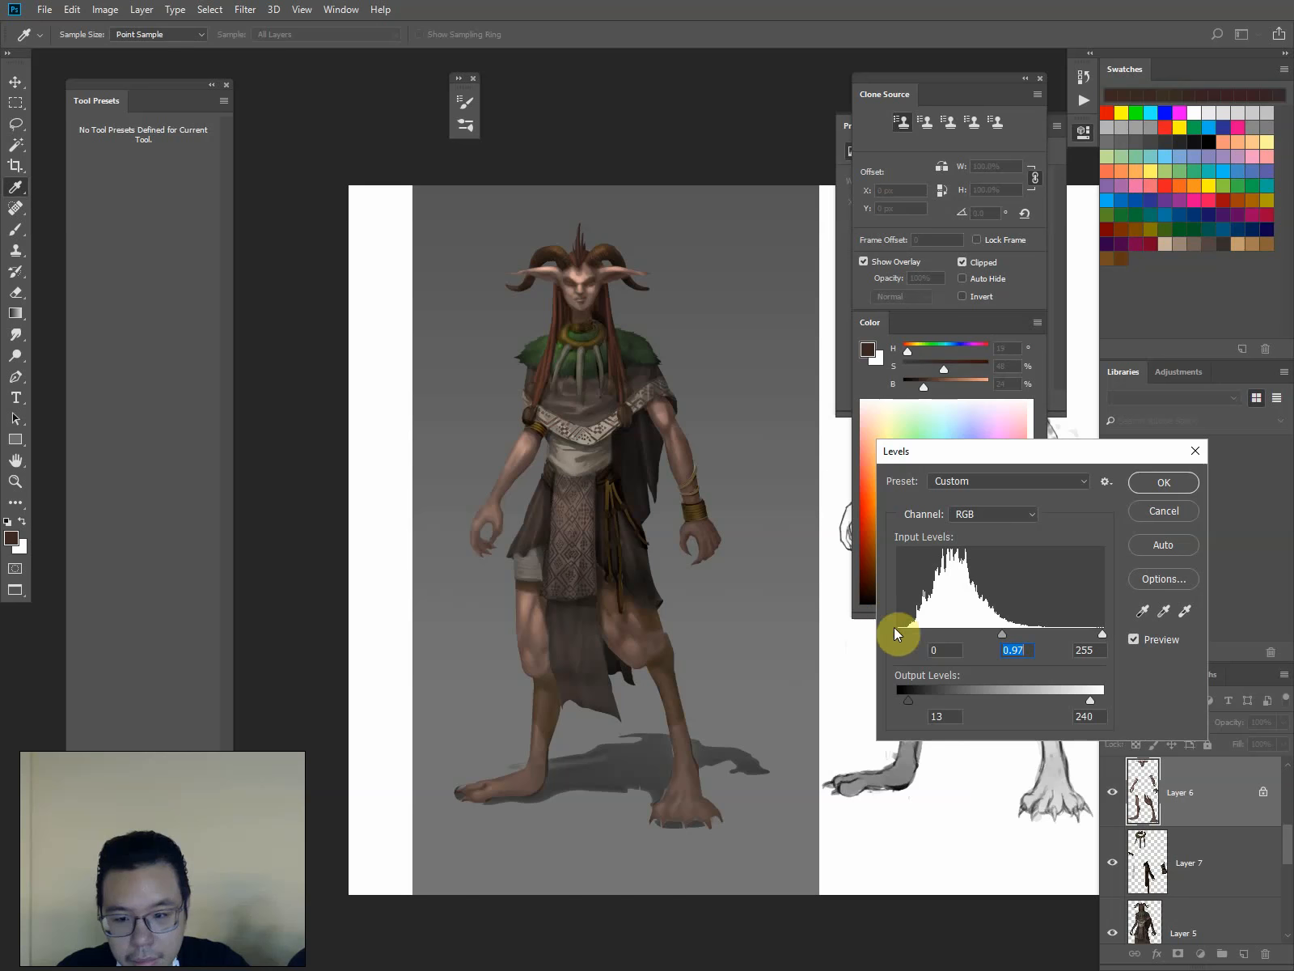
left_click_drag(898, 633, 908, 631)
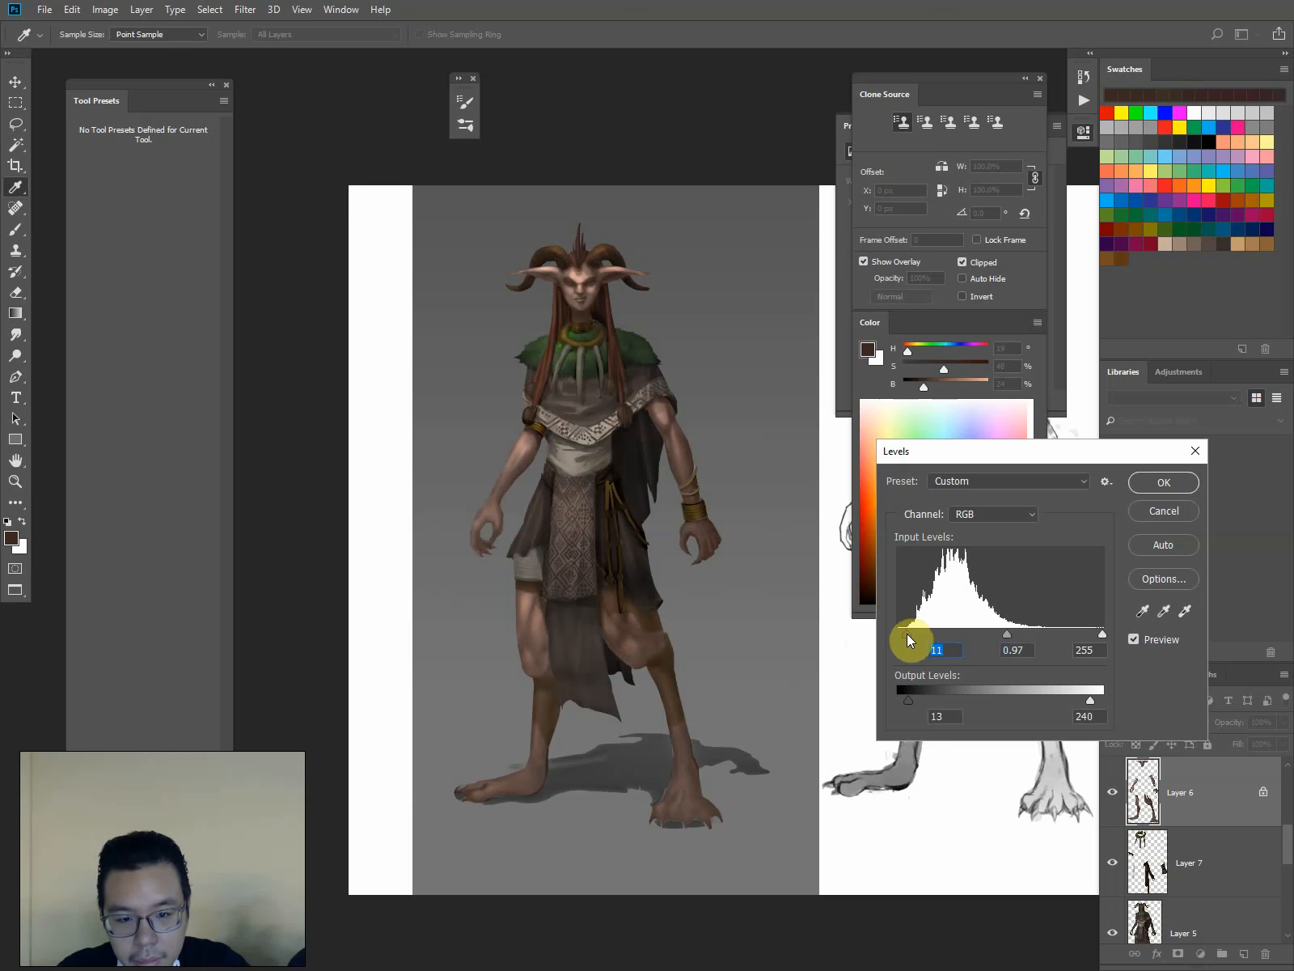
key("Return")
key("o")
Isolate Layer 3 repeatedly to compare the earlier version of the character with the current adjustments
left_click_drag(1281, 843, 1280, 910)
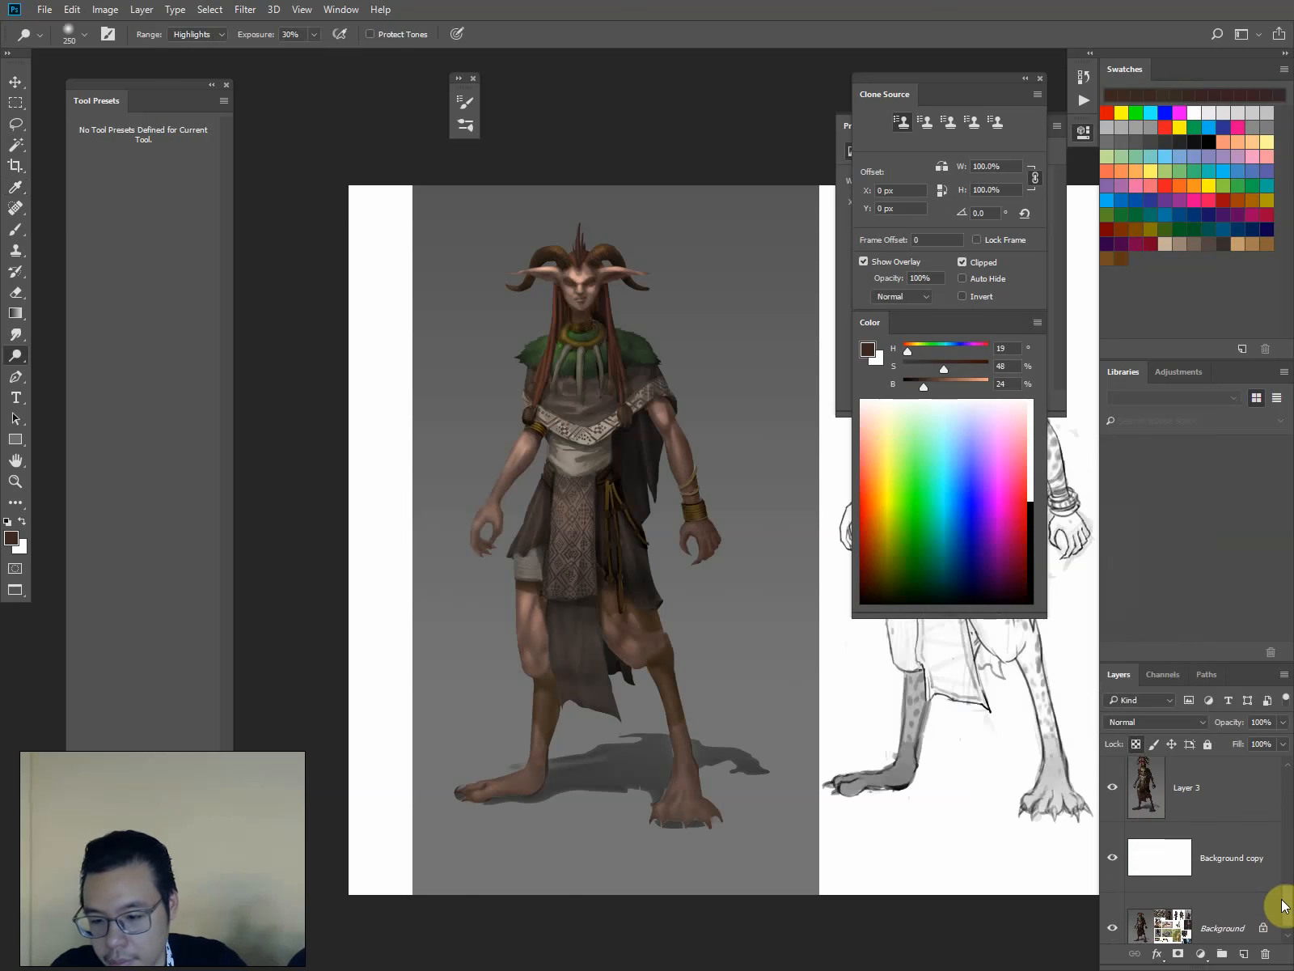
left_click(1113, 769, "alt")
left_click(1113, 772, "alt")
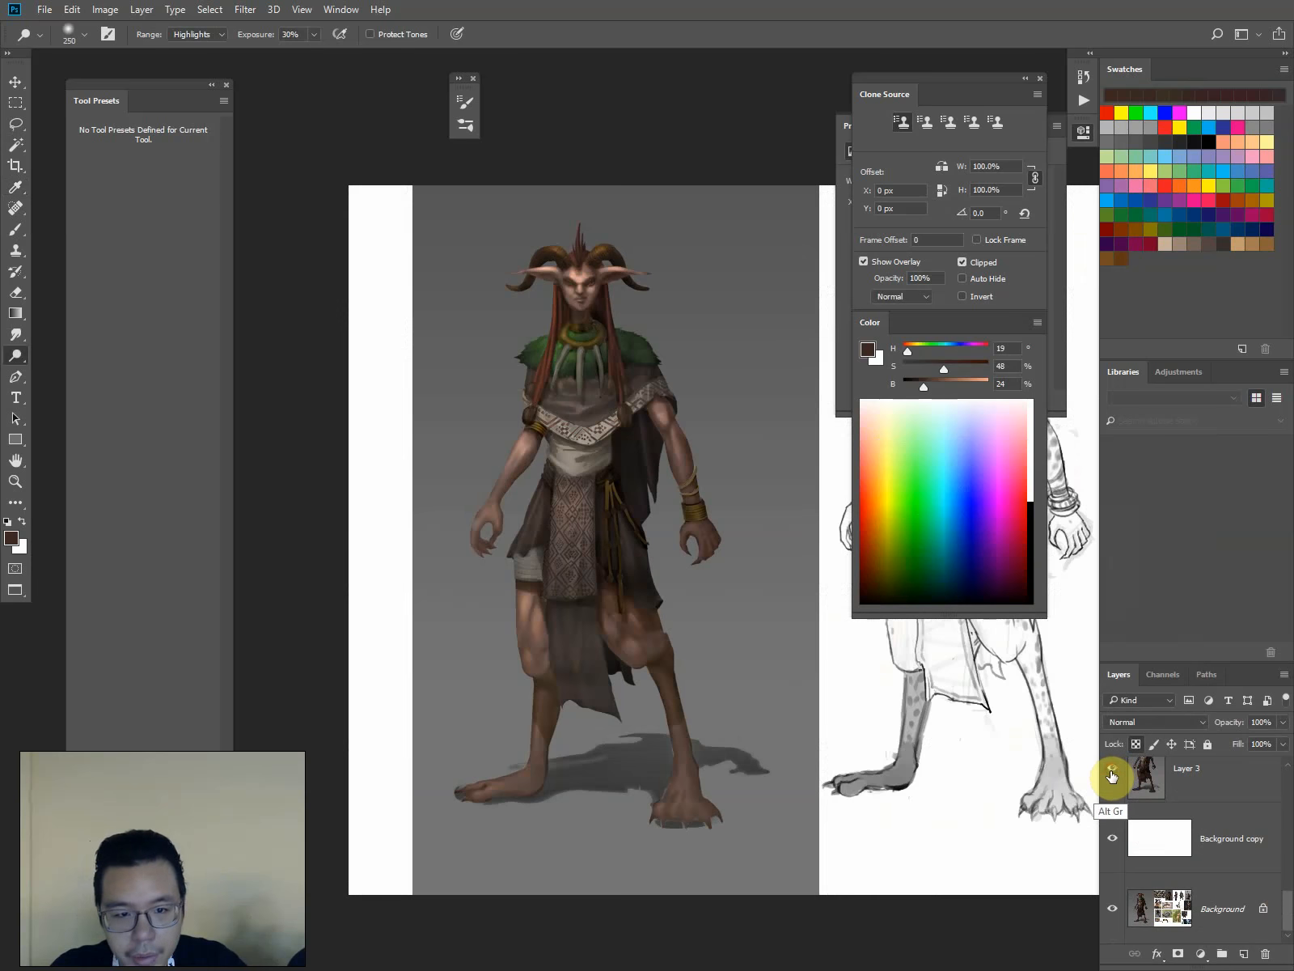
left_click(1113, 775, "alt")
left_click(1114, 775, "alt")
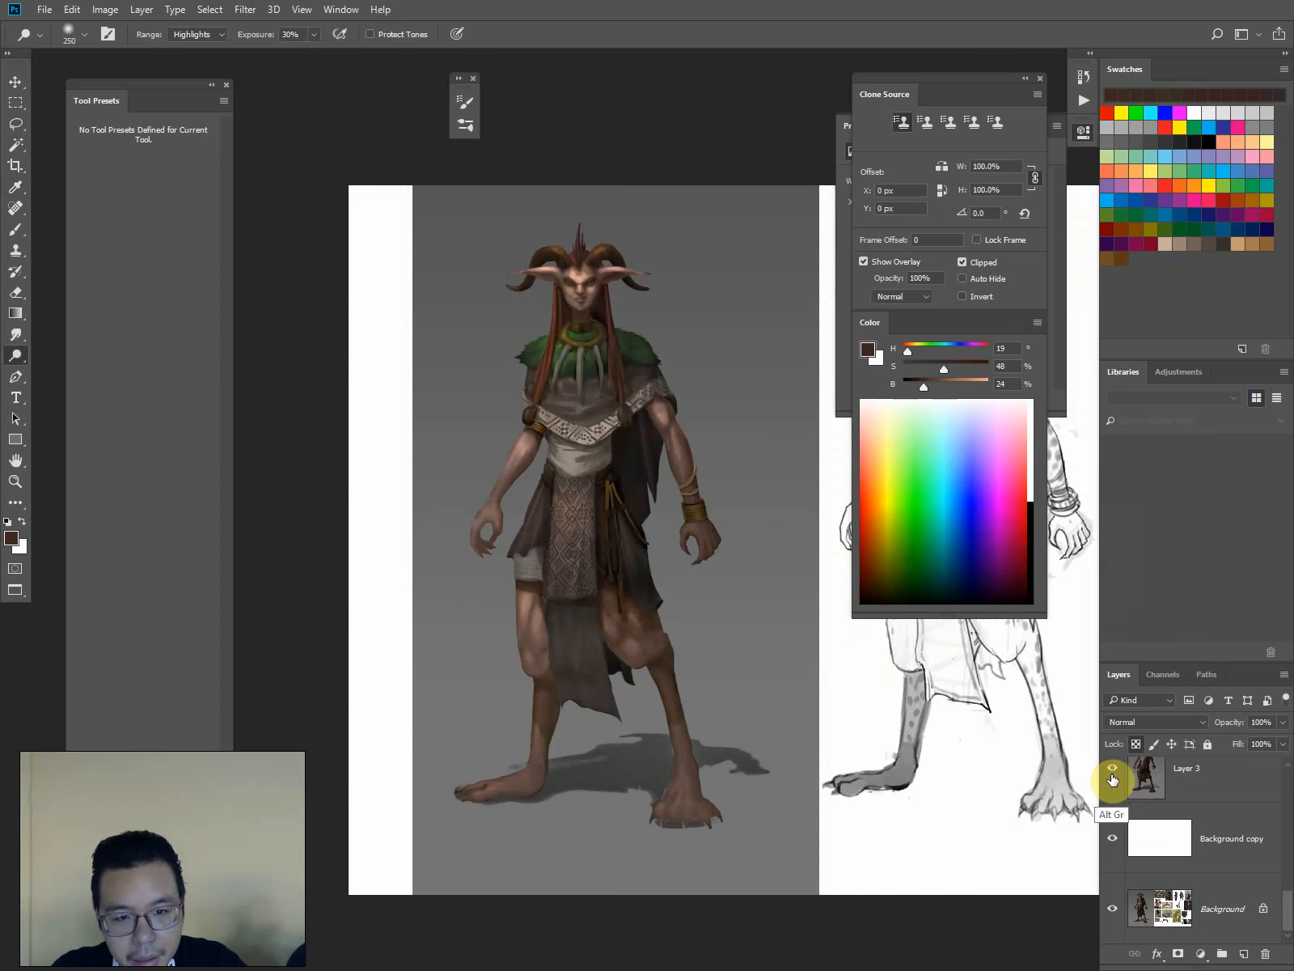
left_click(1113, 774, "alt")
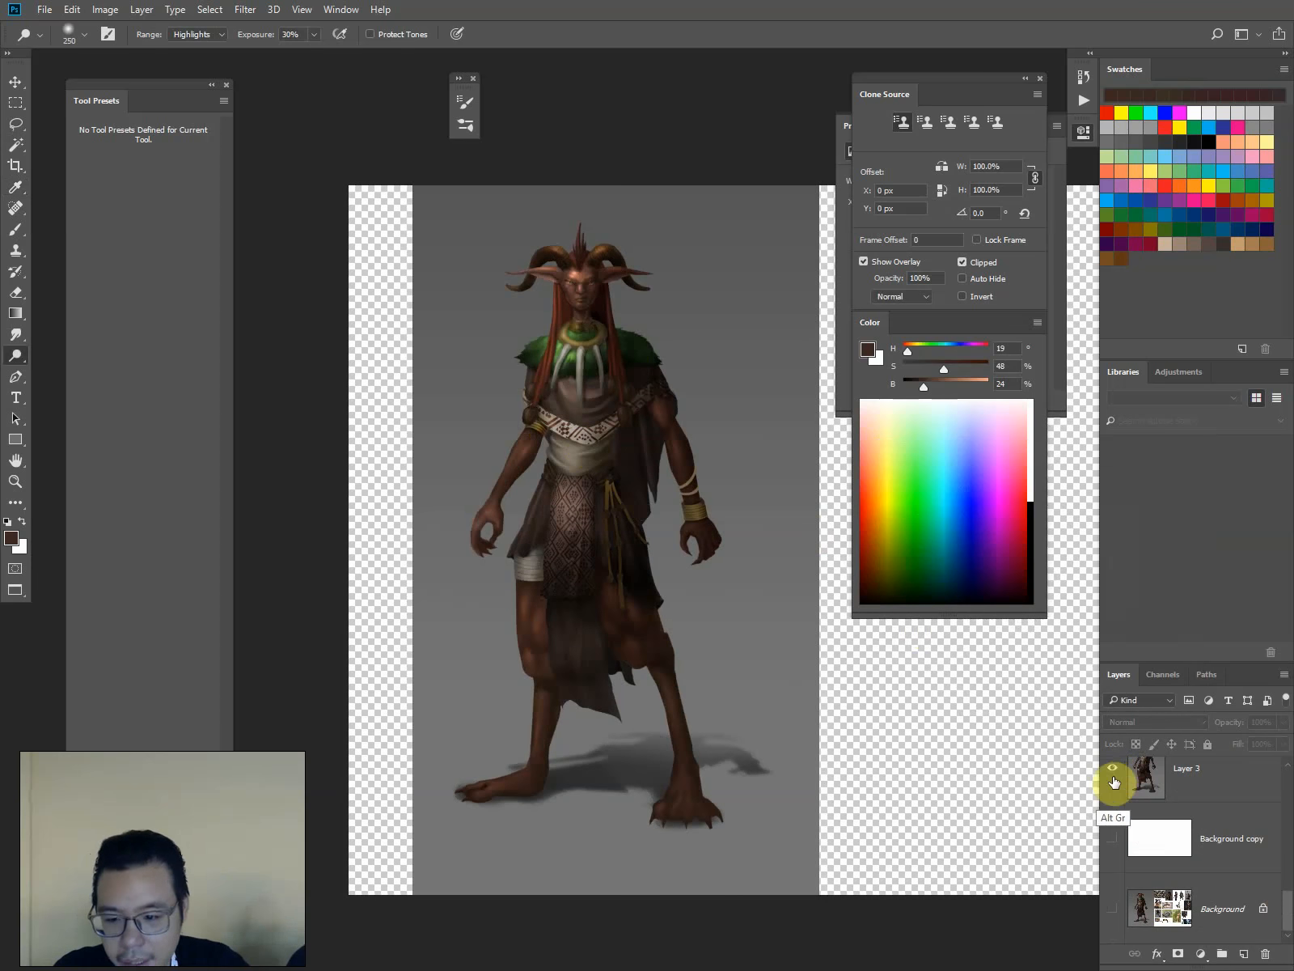
left_click(1114, 775, "alt")
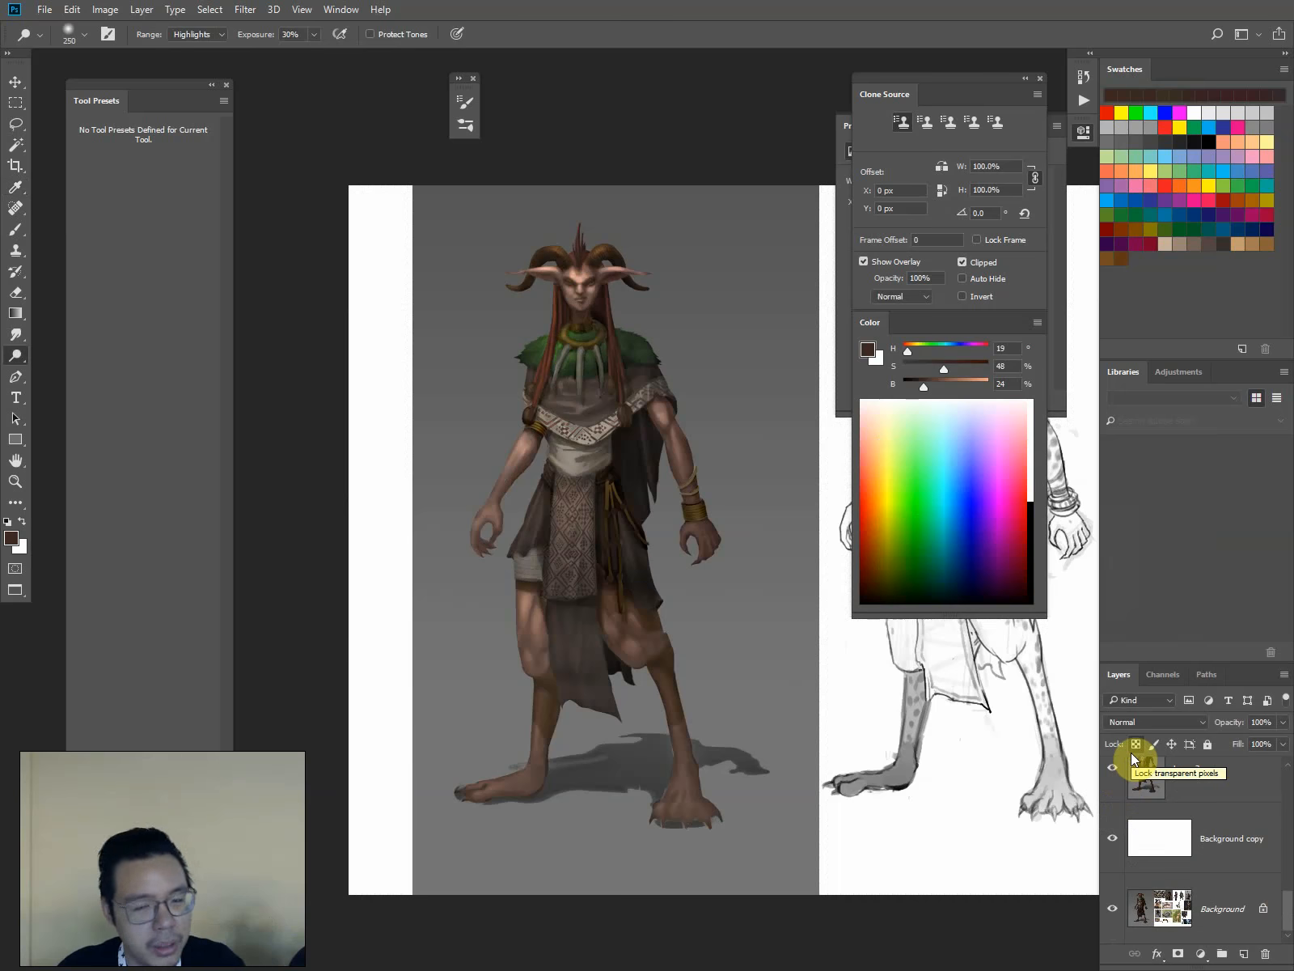
Choose the S - Texture 3 brush preset for painting on Layer 6
key("ctrl+plus")
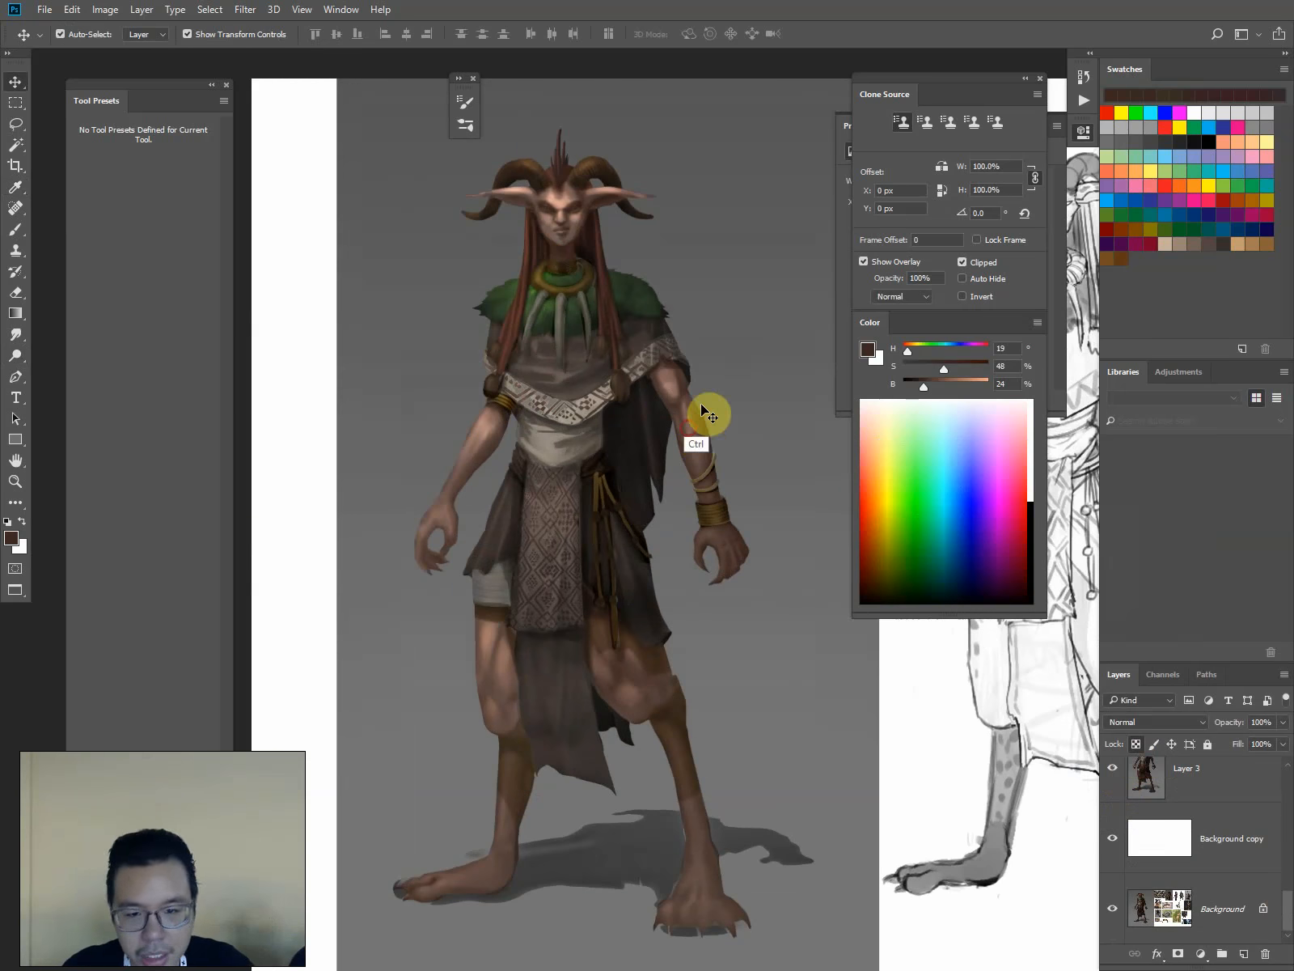
left_click_drag(1287, 908, 1282, 824)
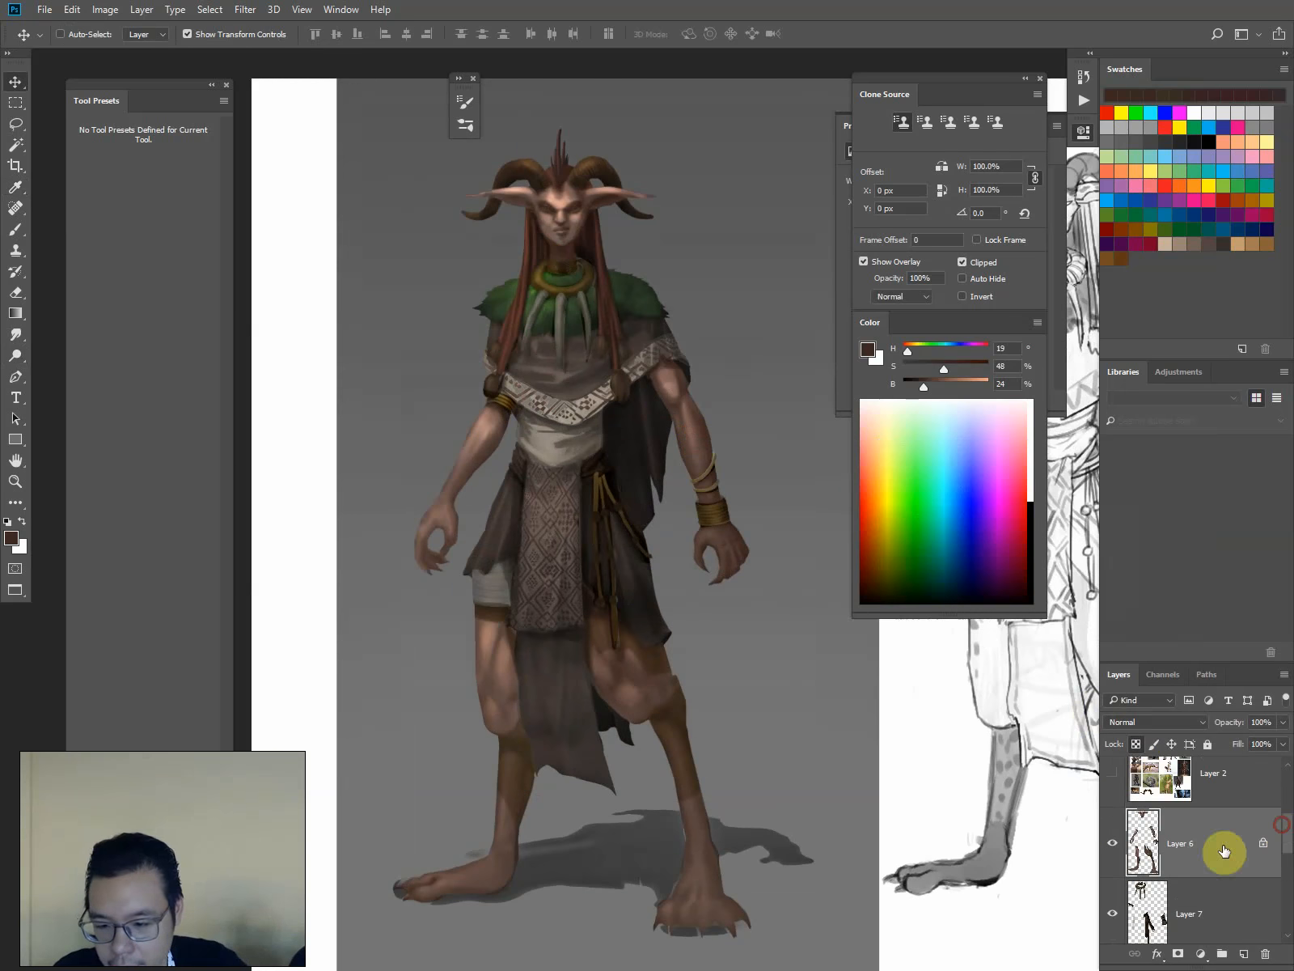
key("b")
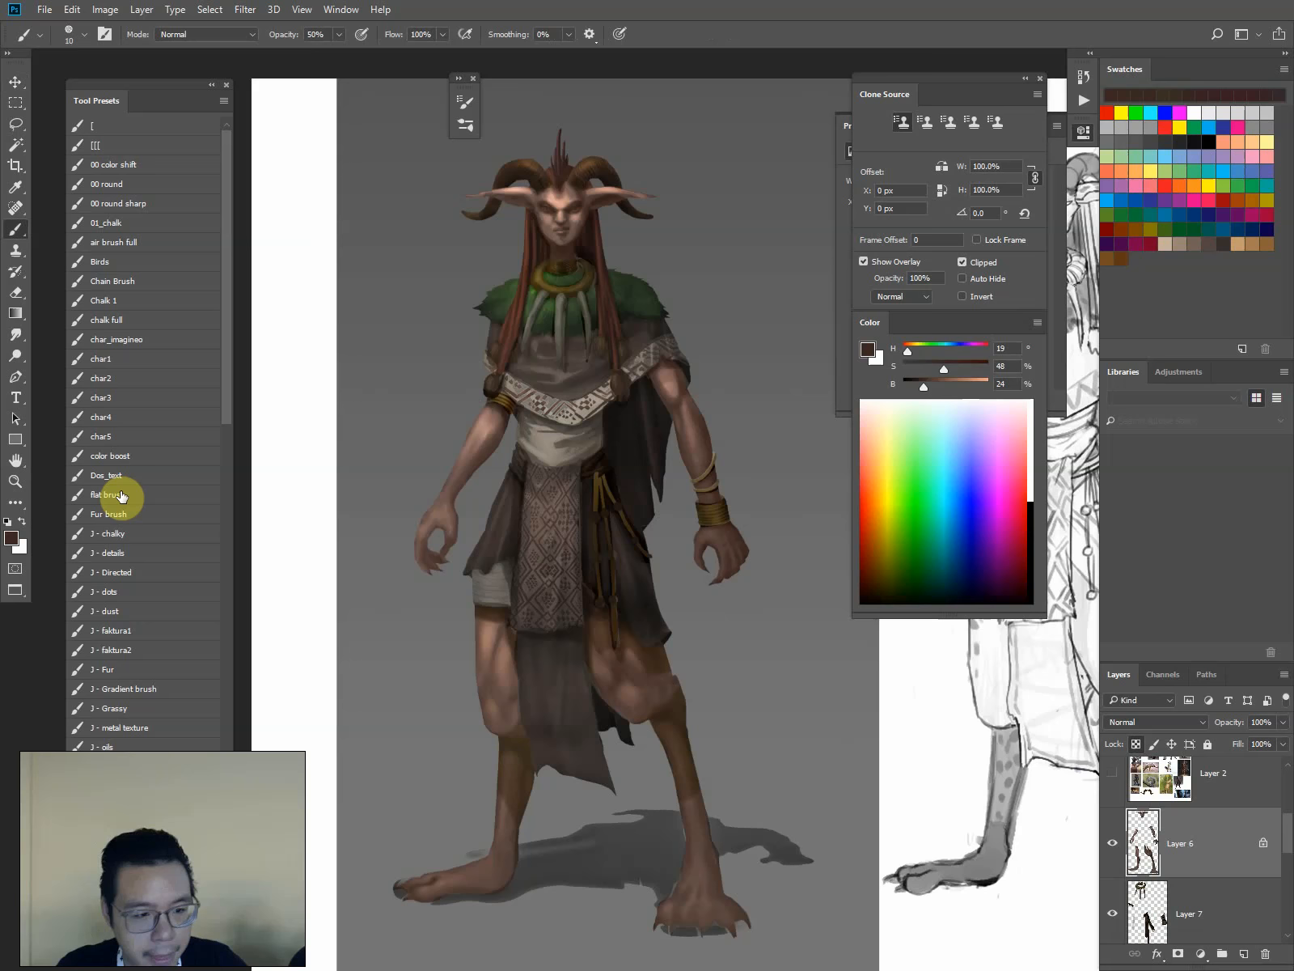
left_click(100, 651)
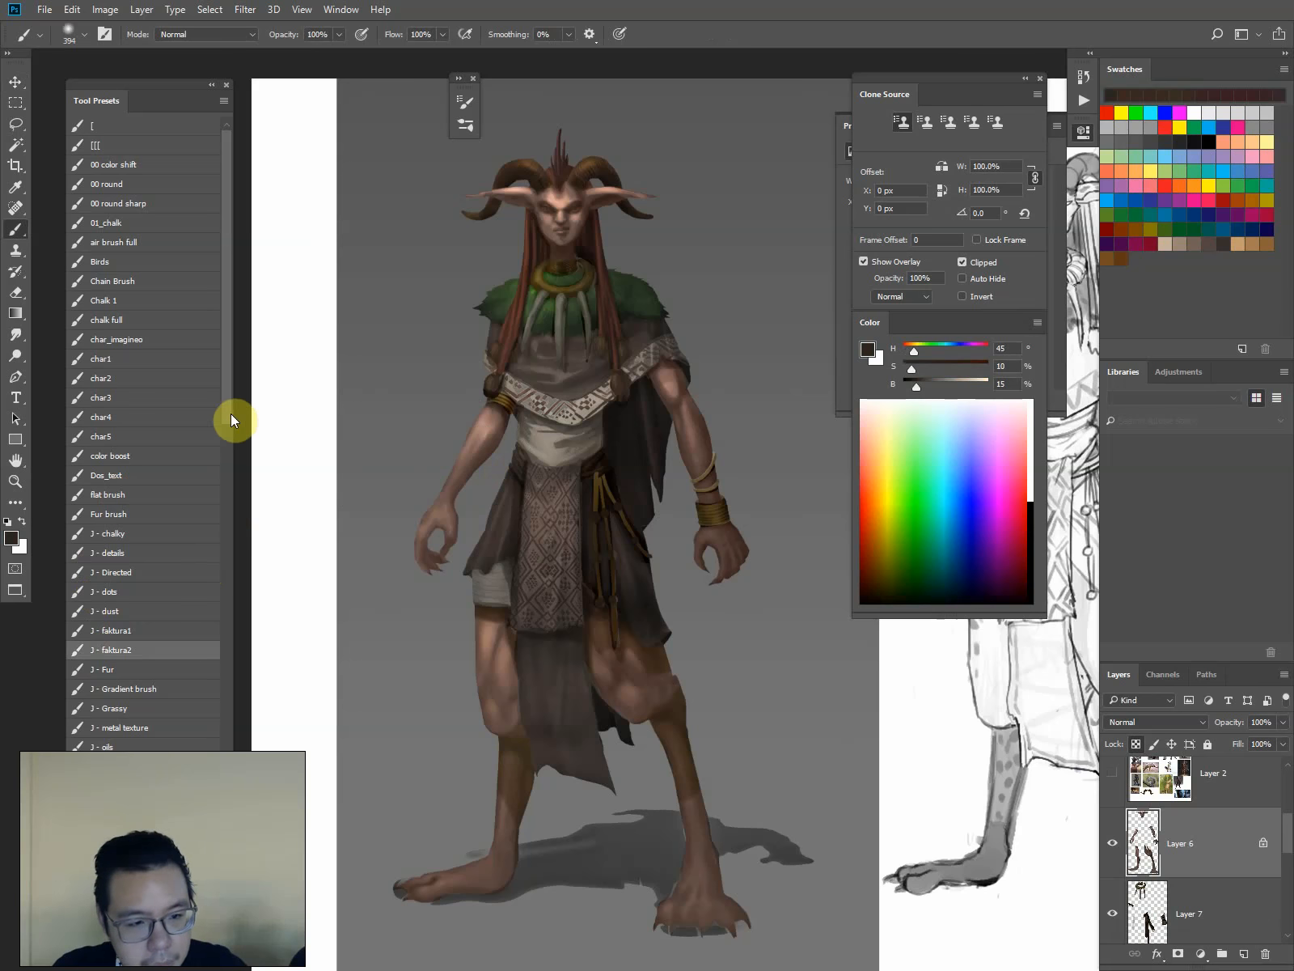
left_click_drag(229, 413, 229, 627)
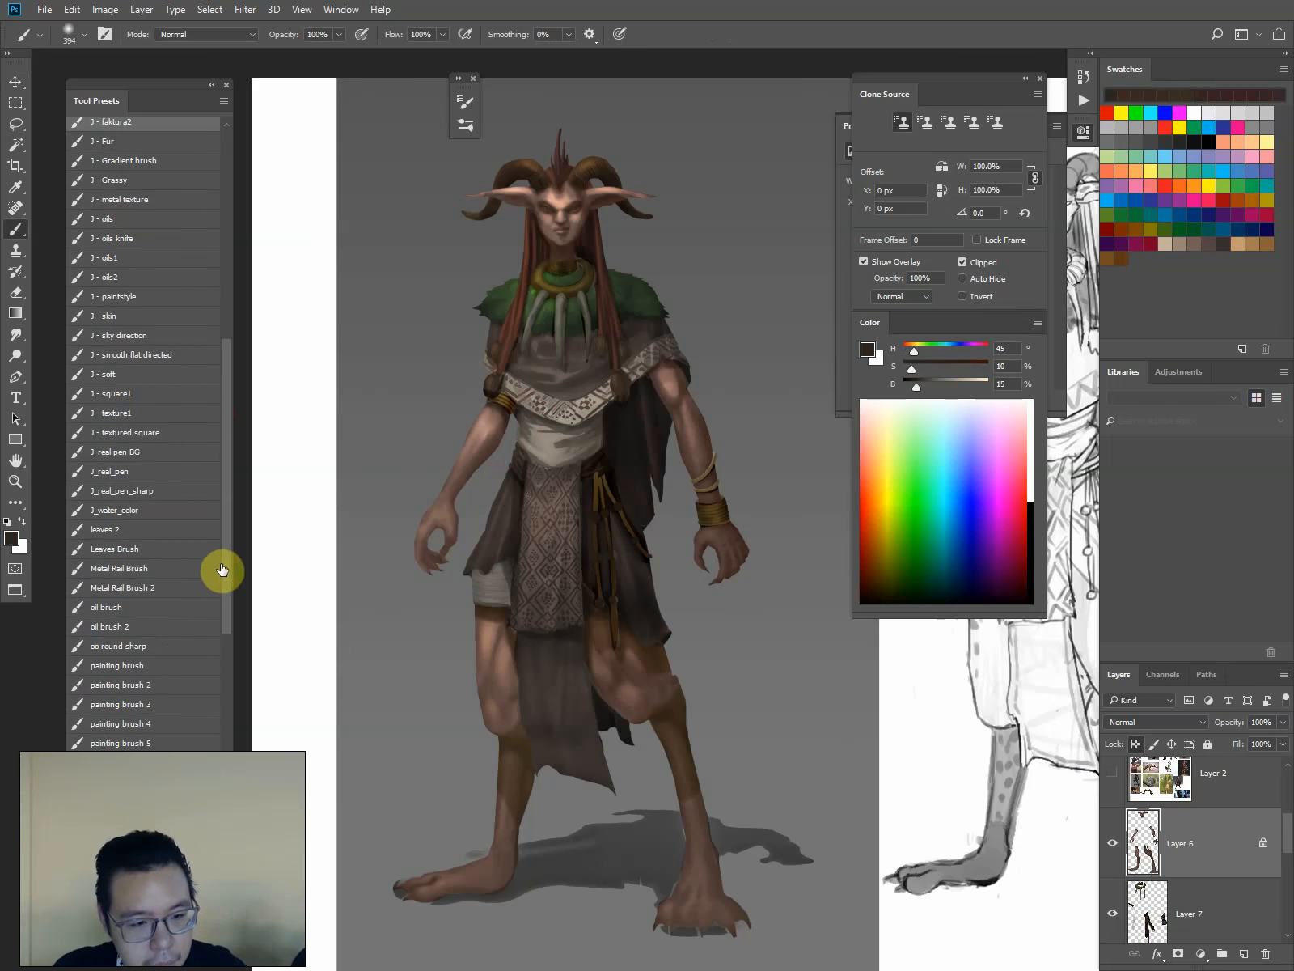
left_click_drag(223, 567, 226, 725)
scroll(226, 731, "down", 4)
left_click(116, 630)
Darken the upper arms beneath the shoulder band and armband with sampled browns and near-black, using an 80-pixel brush at 30% opacity
key("ctrl+plus")
key("bracketleft")
key("bracketleft")
left_click(693, 338, "alt")
left_click_drag(672, 307, 648, 323)
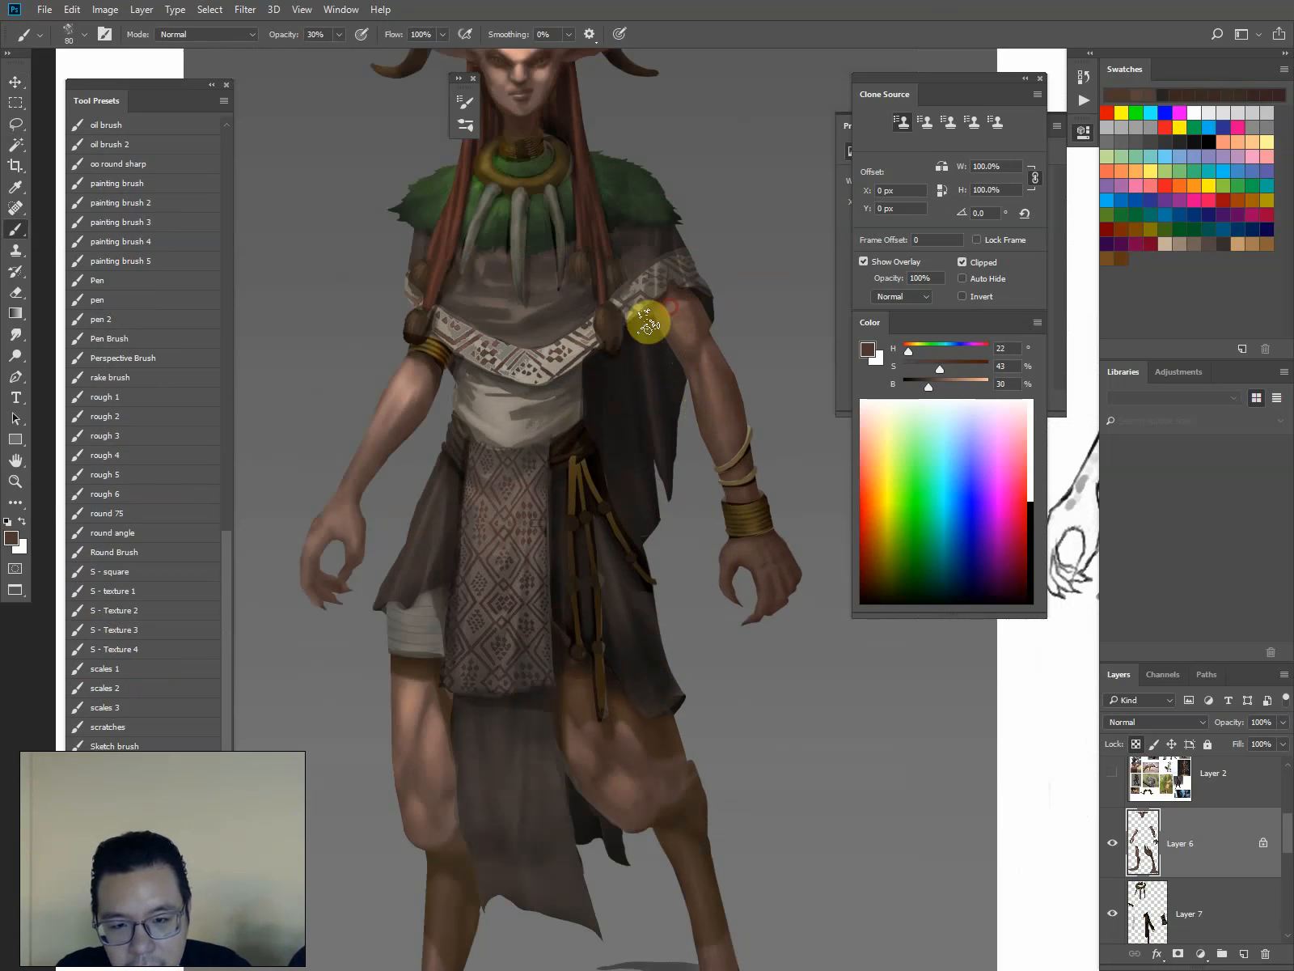
left_click(410, 422, "alt")
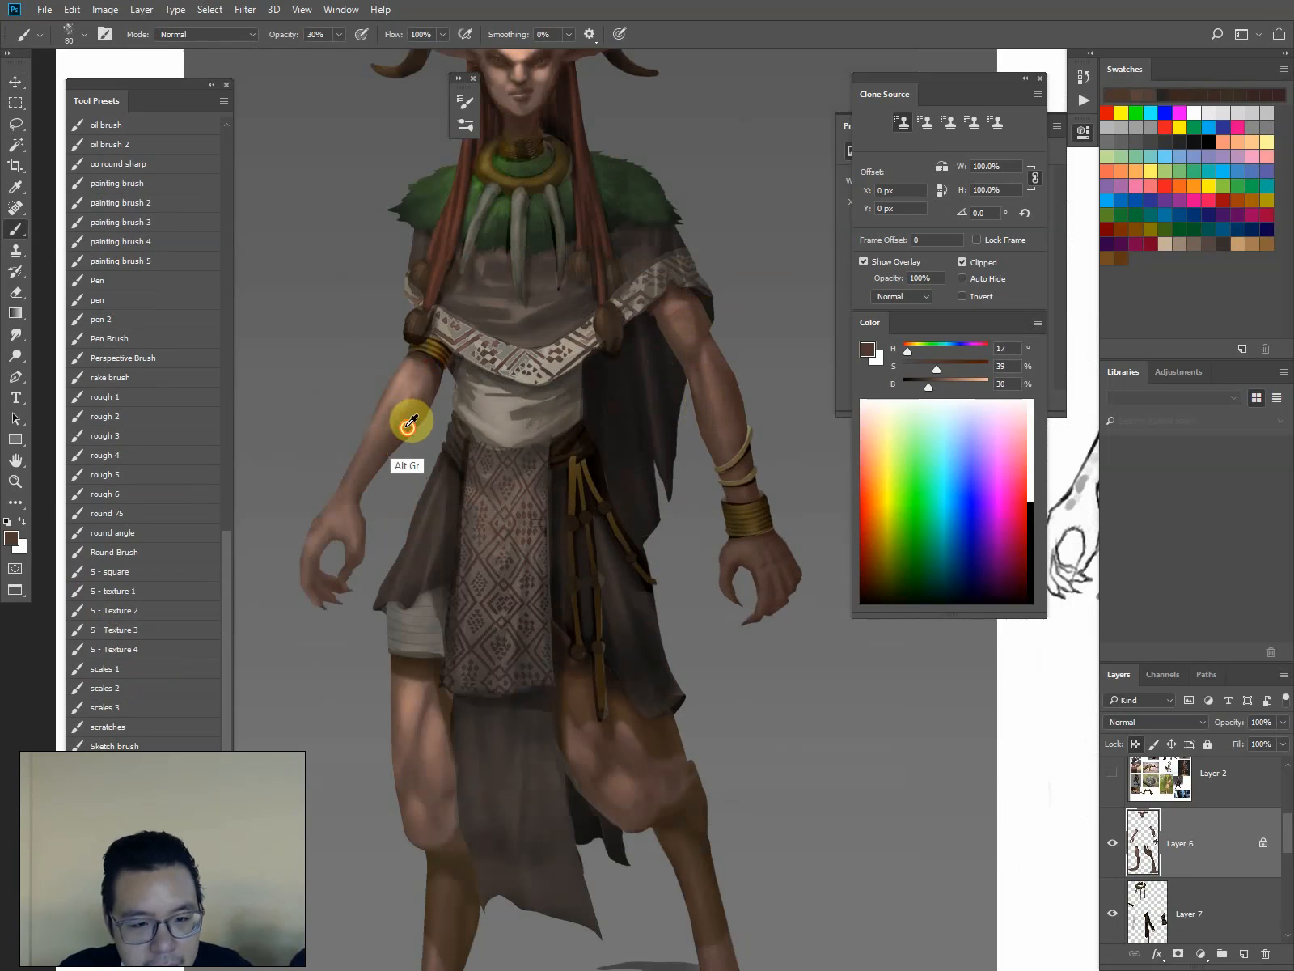
left_click_drag(391, 416, 416, 377)
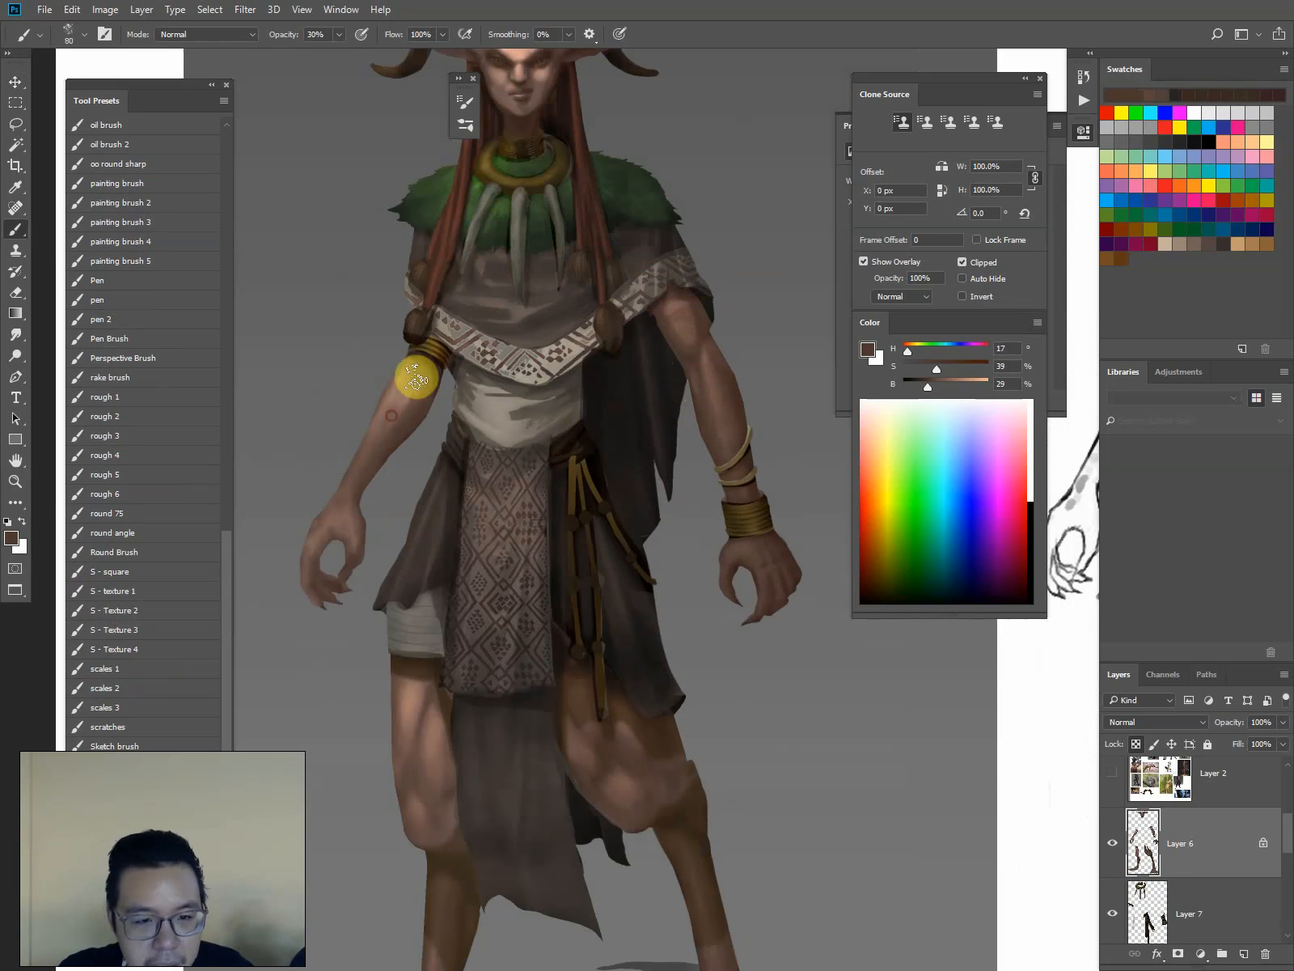
mouse_move(684, 361)
left_mouse_down()
mouse_move(691, 329)
mouse_move(671, 313)
mouse_move(717, 372)
mouse_move(674, 309)
mouse_move(705, 297)
mouse_move(656, 301)
left_mouse_up()
left_click(706, 296, "alt")
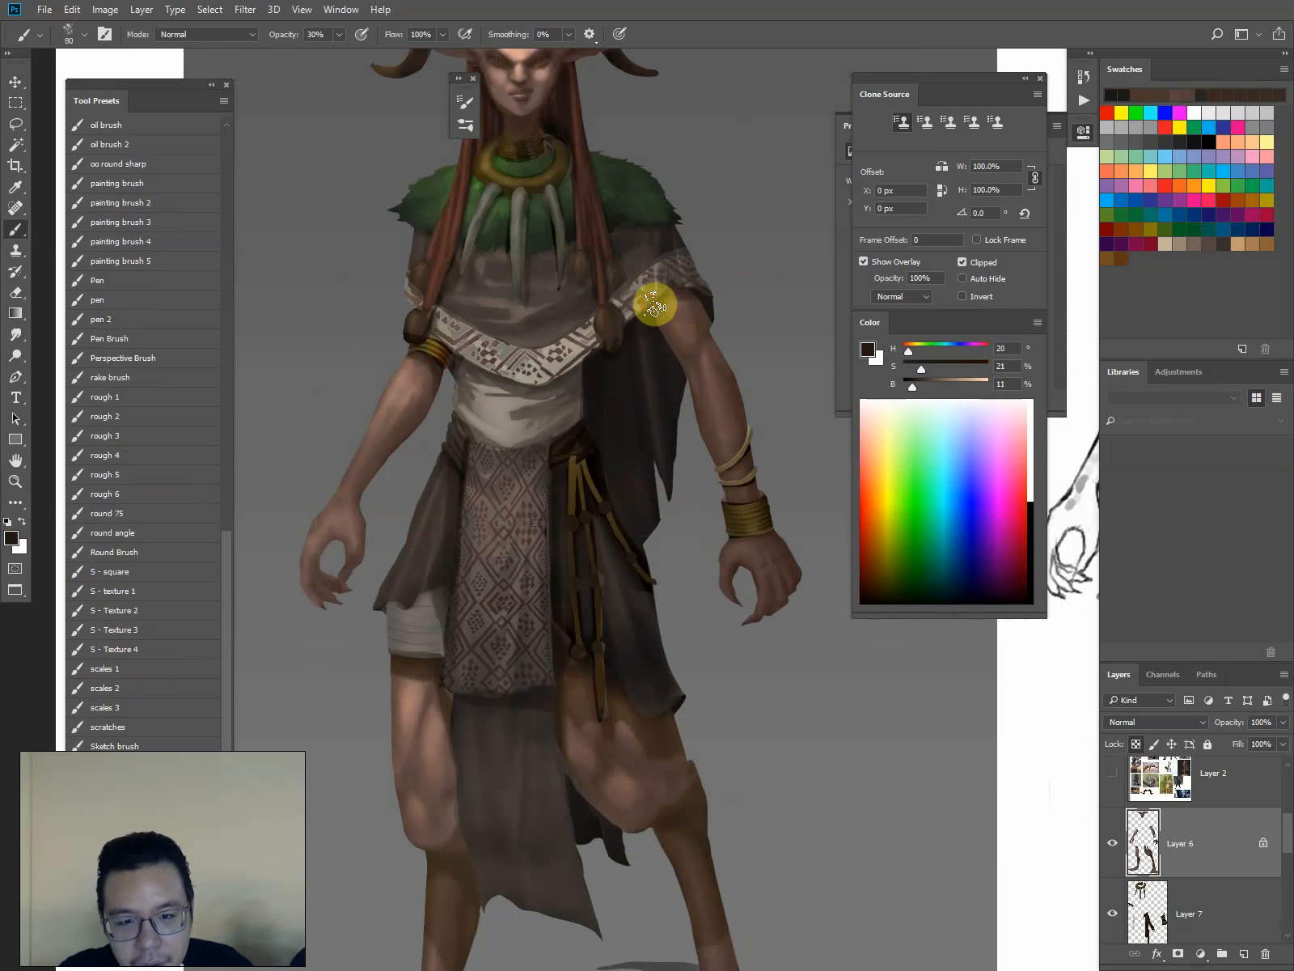
left_click(705, 293, "alt")
left_click_drag(444, 409, 474, 437)
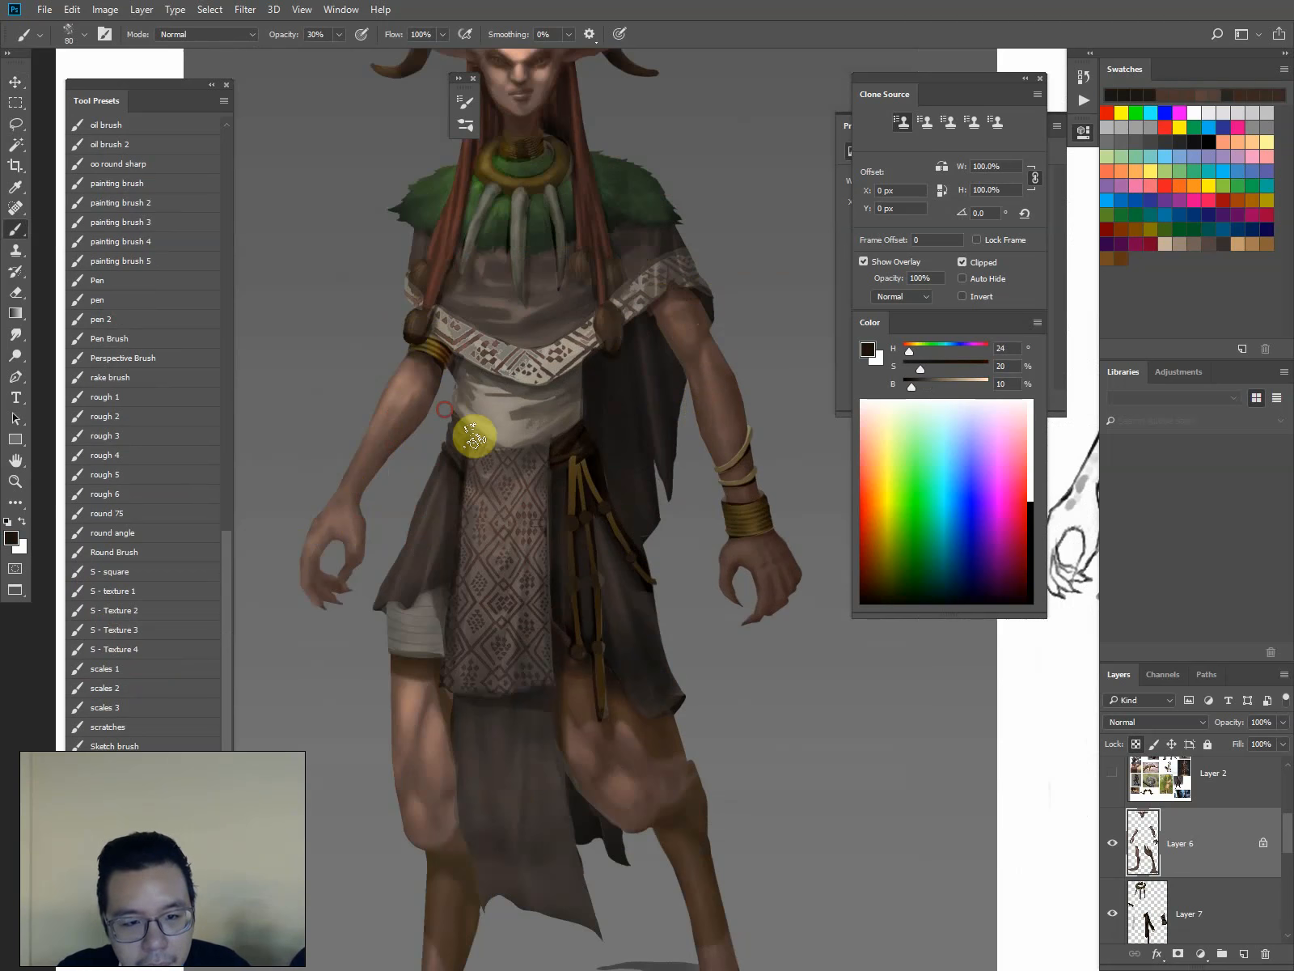
Shade both thighs beneath the skirt hem with sampled near-black, using a 100-pixel brush at 30% opacity
mouse_move(529, 668)
left_mouse_down()
mouse_move(569, 508)
mouse_move(584, 518)
left_mouse_up()
key("]")
key("]")
mouse_move(691, 634)
left_mouse_down()
mouse_move(730, 639)
mouse_move(725, 550)
mouse_move(740, 550)
mouse_move(749, 575)
mouse_move(734, 650)
mouse_move(755, 669)
mouse_move(750, 691)
mouse_move(769, 651)
mouse_move(714, 691)
mouse_move(727, 736)
left_mouse_up()
left_click(736, 552, "alt")
mouse_move(509, 727)
left_mouse_down()
mouse_move(477, 717)
mouse_move(491, 746)
mouse_move(469, 719)
left_mouse_up()
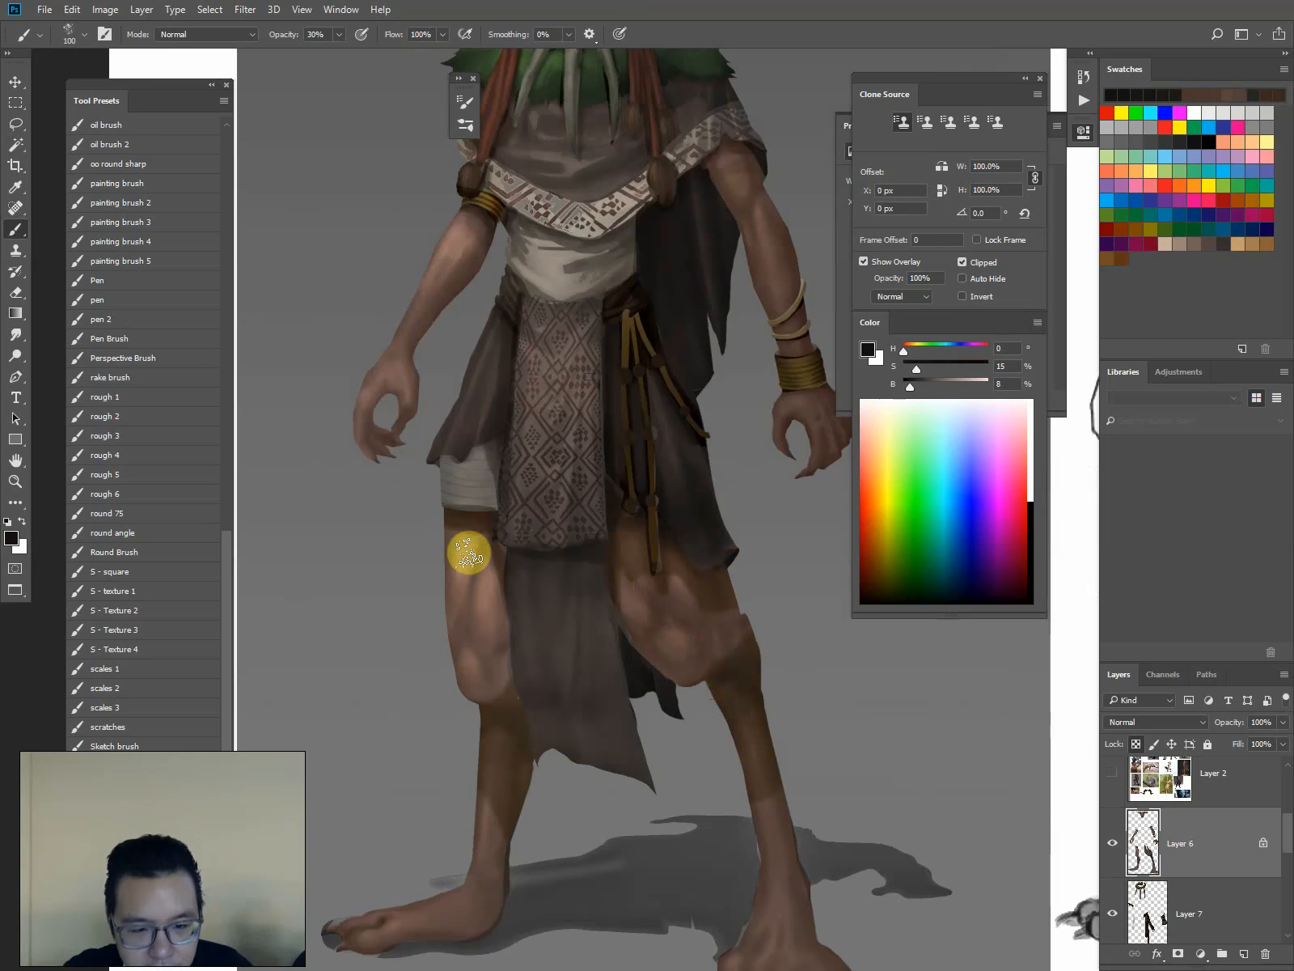
mouse_move(469, 553)
left_mouse_down()
mouse_move(470, 593)
mouse_move(475, 539)
mouse_move(495, 603)
left_mouse_up()
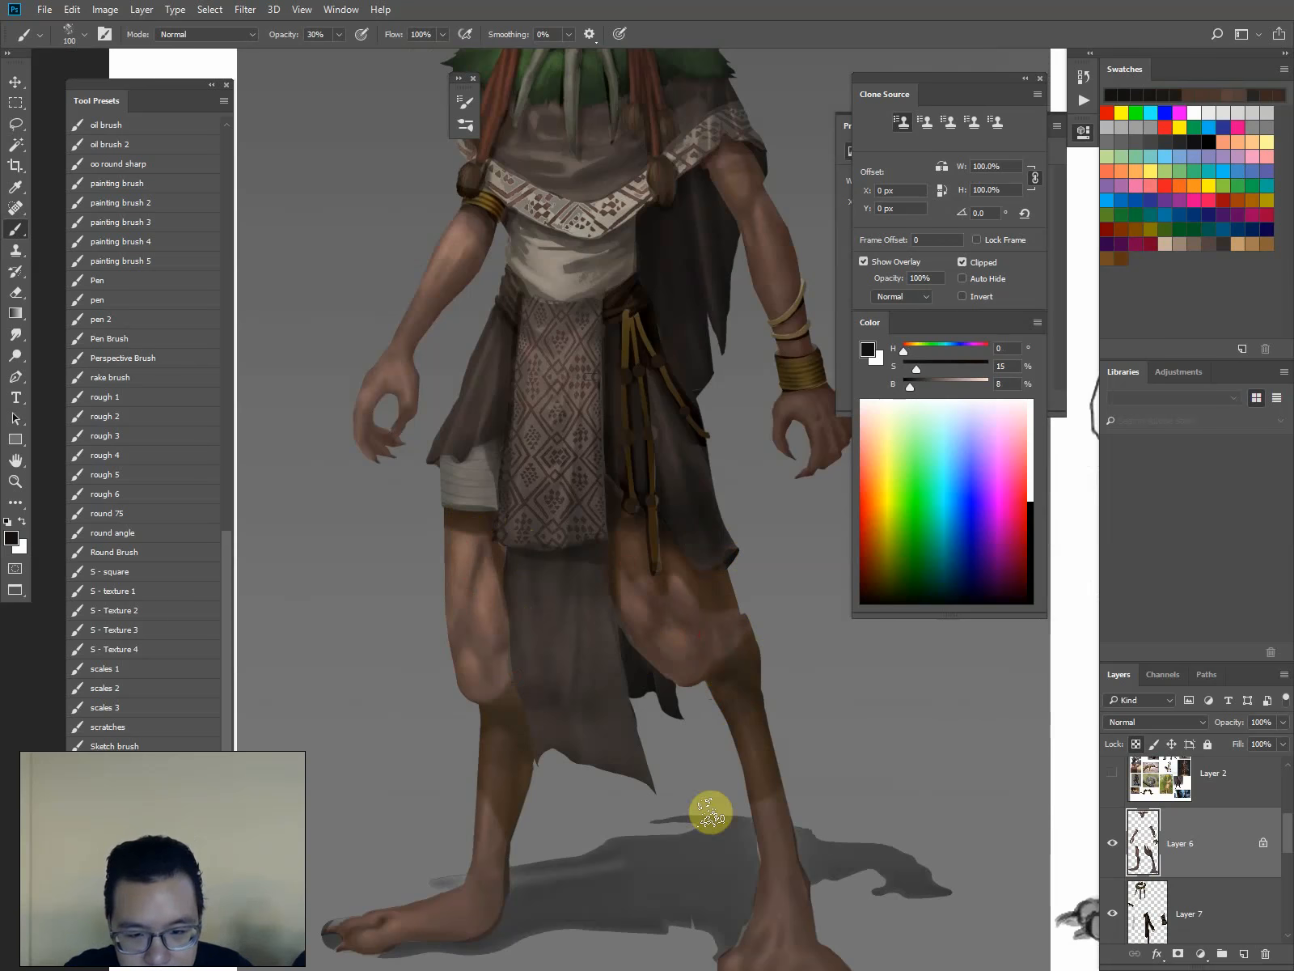
Darken both feet with the same near-black, enlarging the brush to 125 pixels
left_click_drag(699, 785, 665, 544)
key("]")
left_click_drag(339, 667, 436, 653)
left_click_drag(712, 718, 749, 723)
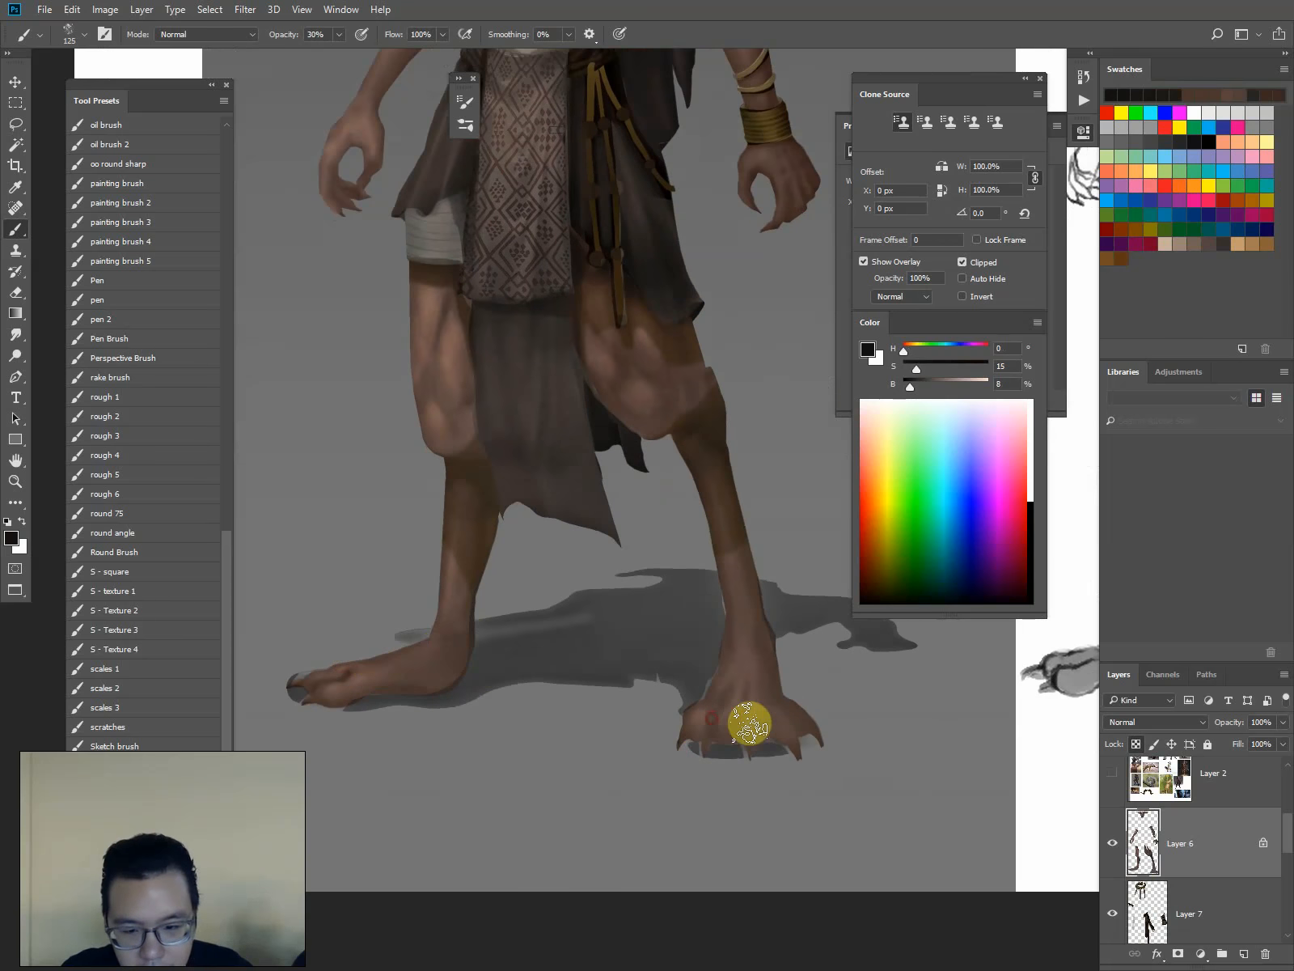
Refine the front foot's toes with sampled skin brown and dark cloth tones, reducing the brush to 45 pixels
left_click(767, 108, "alt")
key("bracketleft")
key("bracketleft")
key("bracketleft")
key("bracketleft")
key("bracketleft")
key("bracketleft")
key("bracketleft")
mouse_move(712, 720)
left_mouse_down()
mouse_move(716, 758)
mouse_move(709, 721)
left_mouse_up()
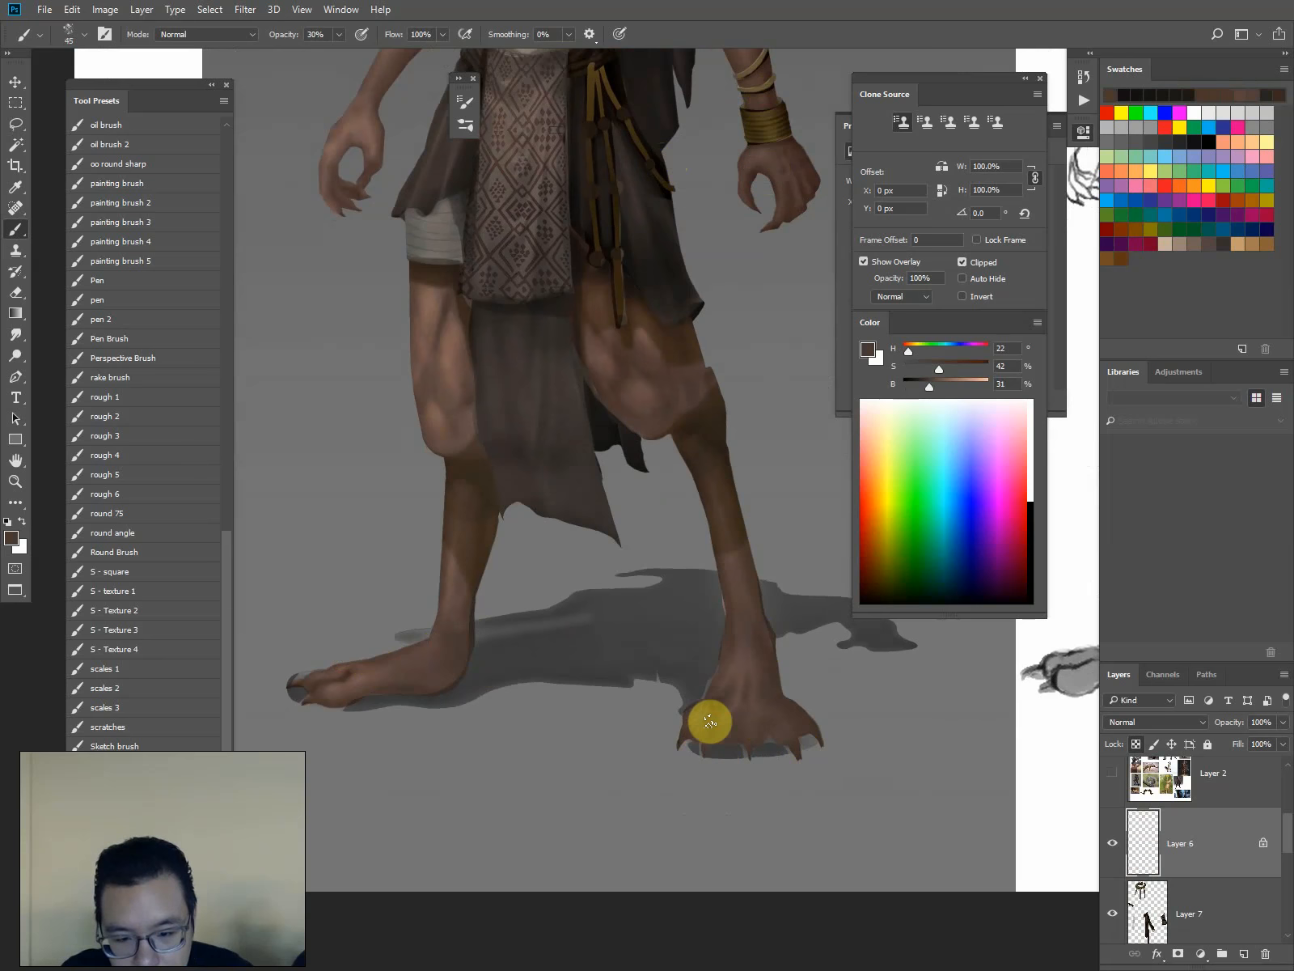
left_click(620, 441, "alt")
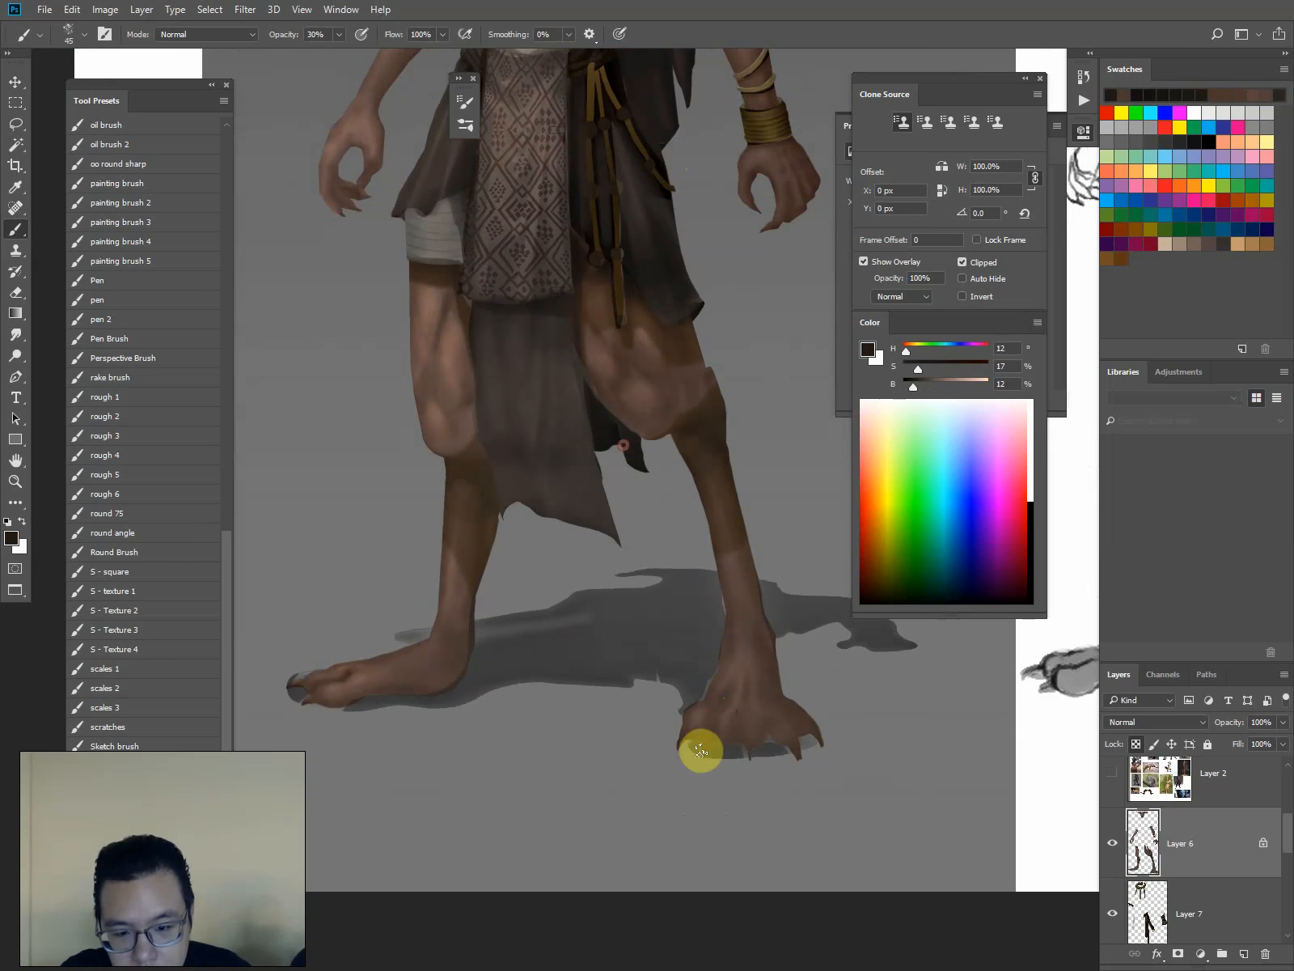
Enlarge the brush to 60 pixels and sample near-black from the dark cloth beside the shoulder for shading the upper body
key("bracketright")
mouse_move(588, 244)
left_mouse_down()
mouse_move(697, 690)
mouse_move(549, 667)
left_mouse_up()
key("bracketright")
left_click(712, 357, "alt")
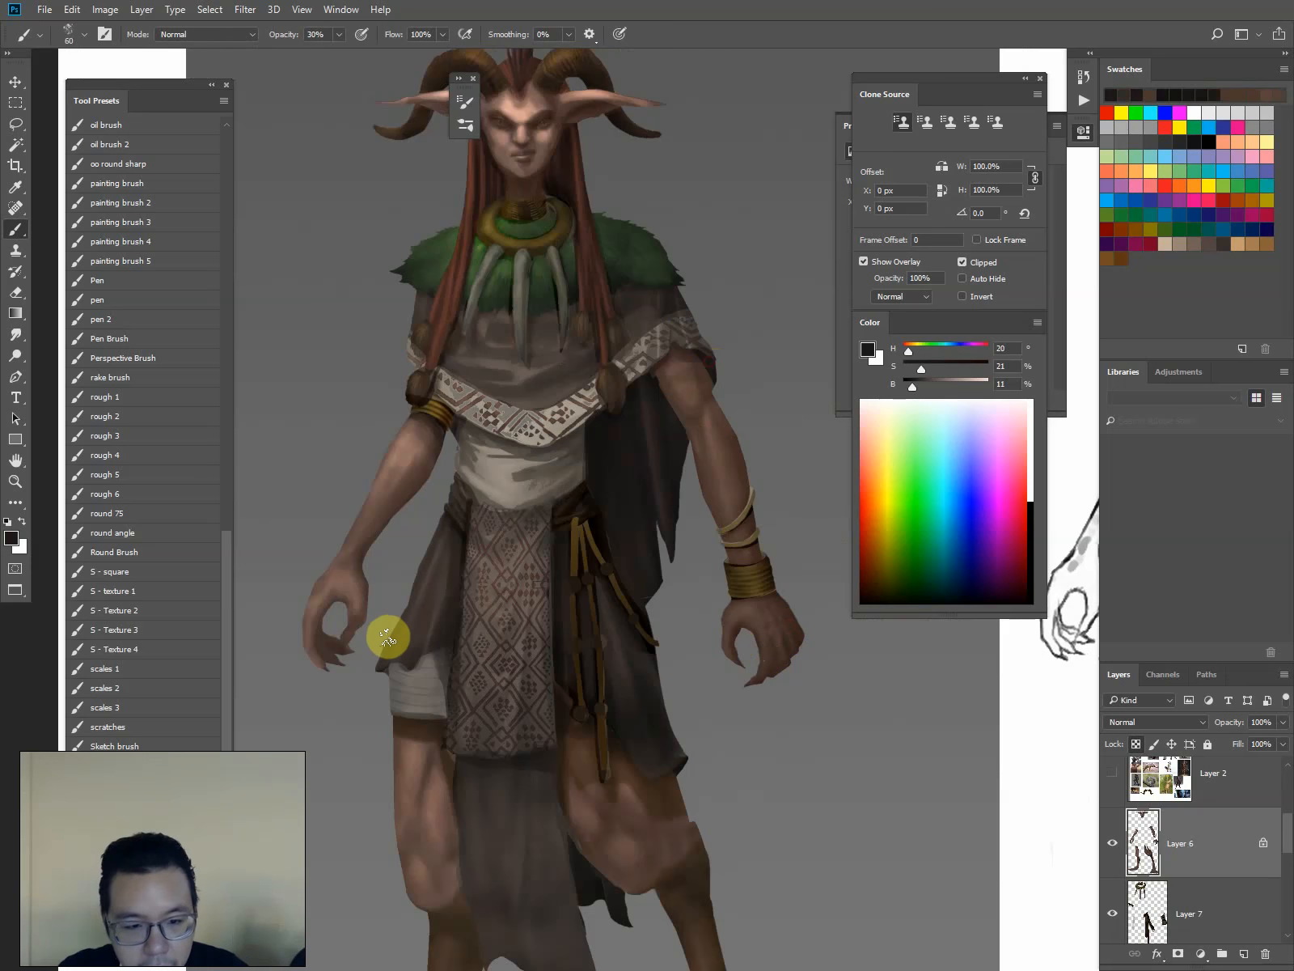
left_click_drag(474, 292, 482, 333)
Examine the shading across the whole figure and up close on the face
key("ctrl+minus")
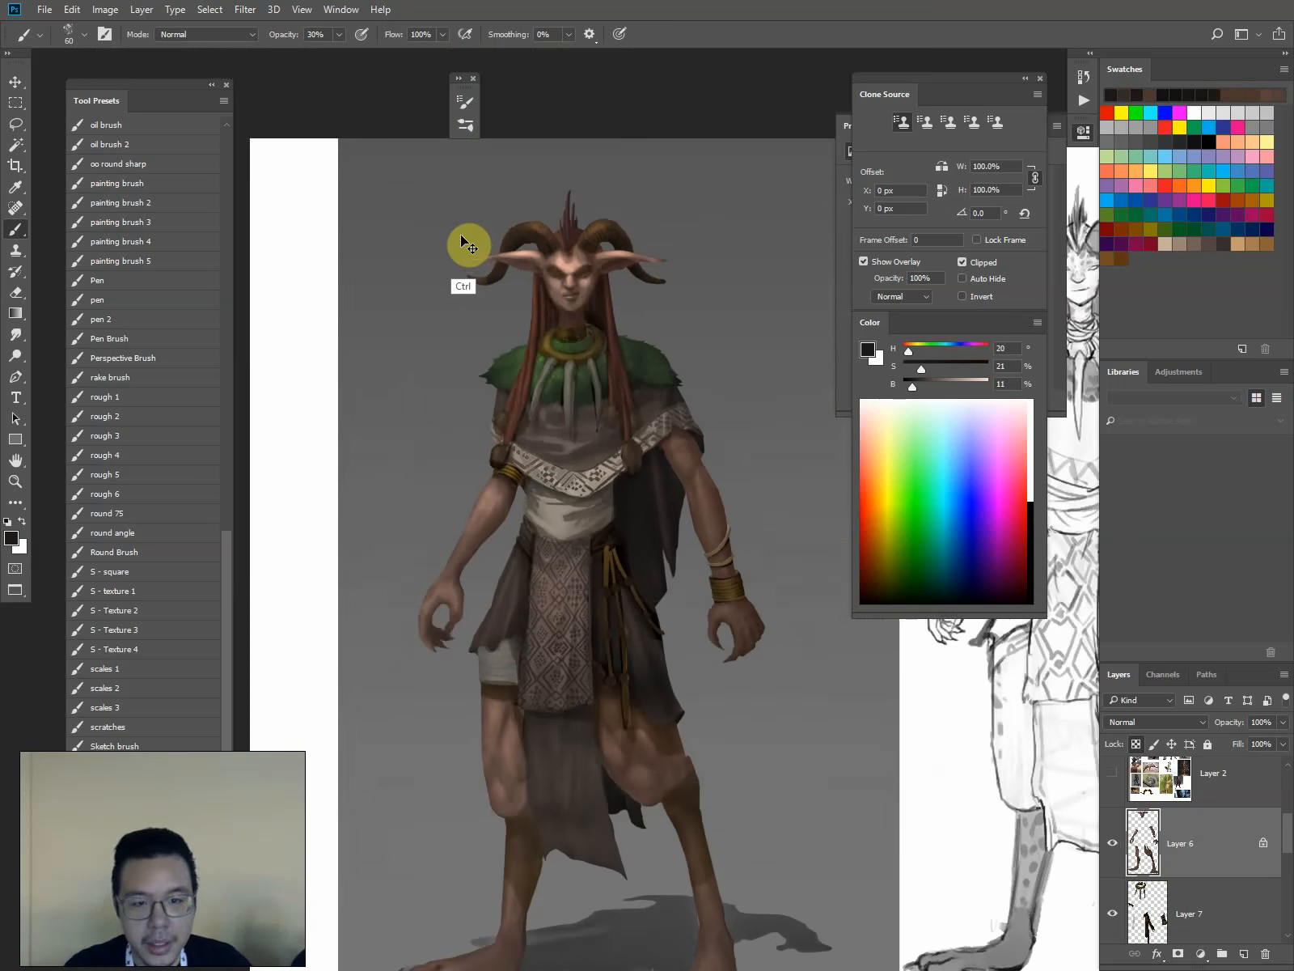
key("ctrl+minus")
key("ctrl+plus")
key("ctrl+plus")
key("ctrl+plus")
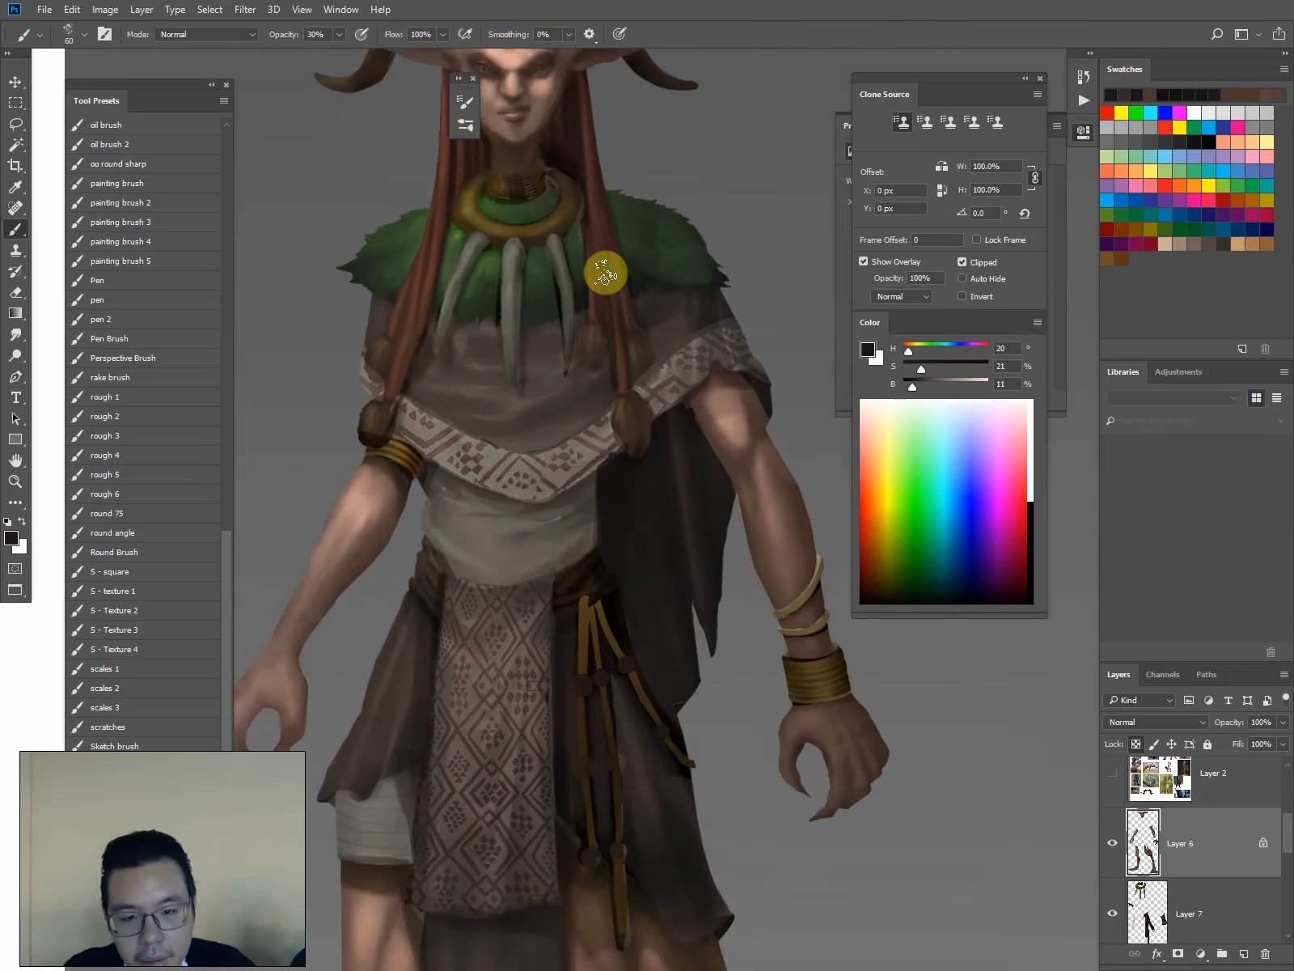
left_click_drag(601, 257, 633, 618)
key("ctrl+plus")
key("ctrl+plus")
key("ctrl+plus")
key("ctrl+minus")
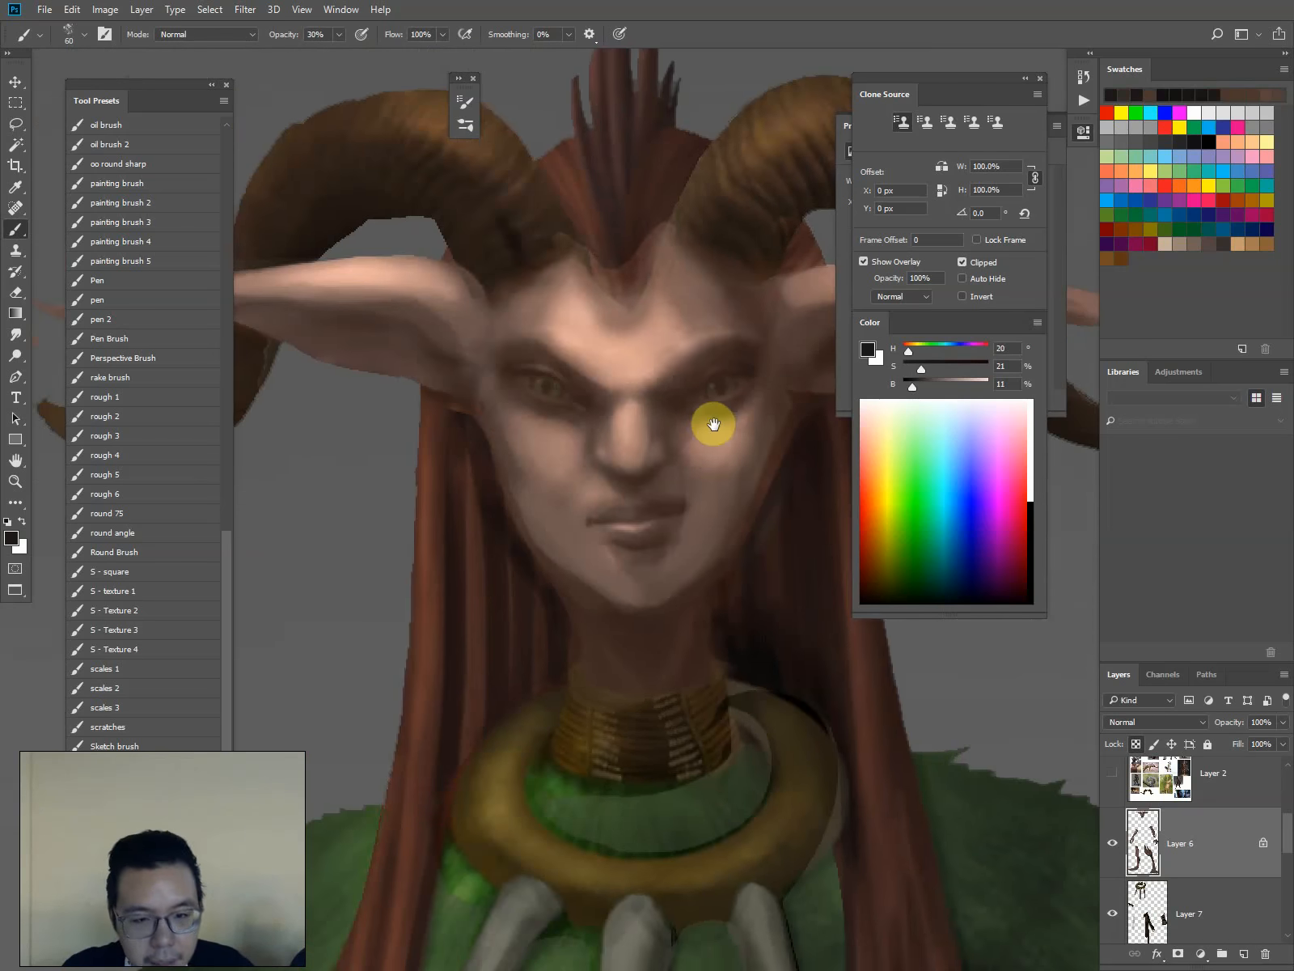
key("ctrl+minus")
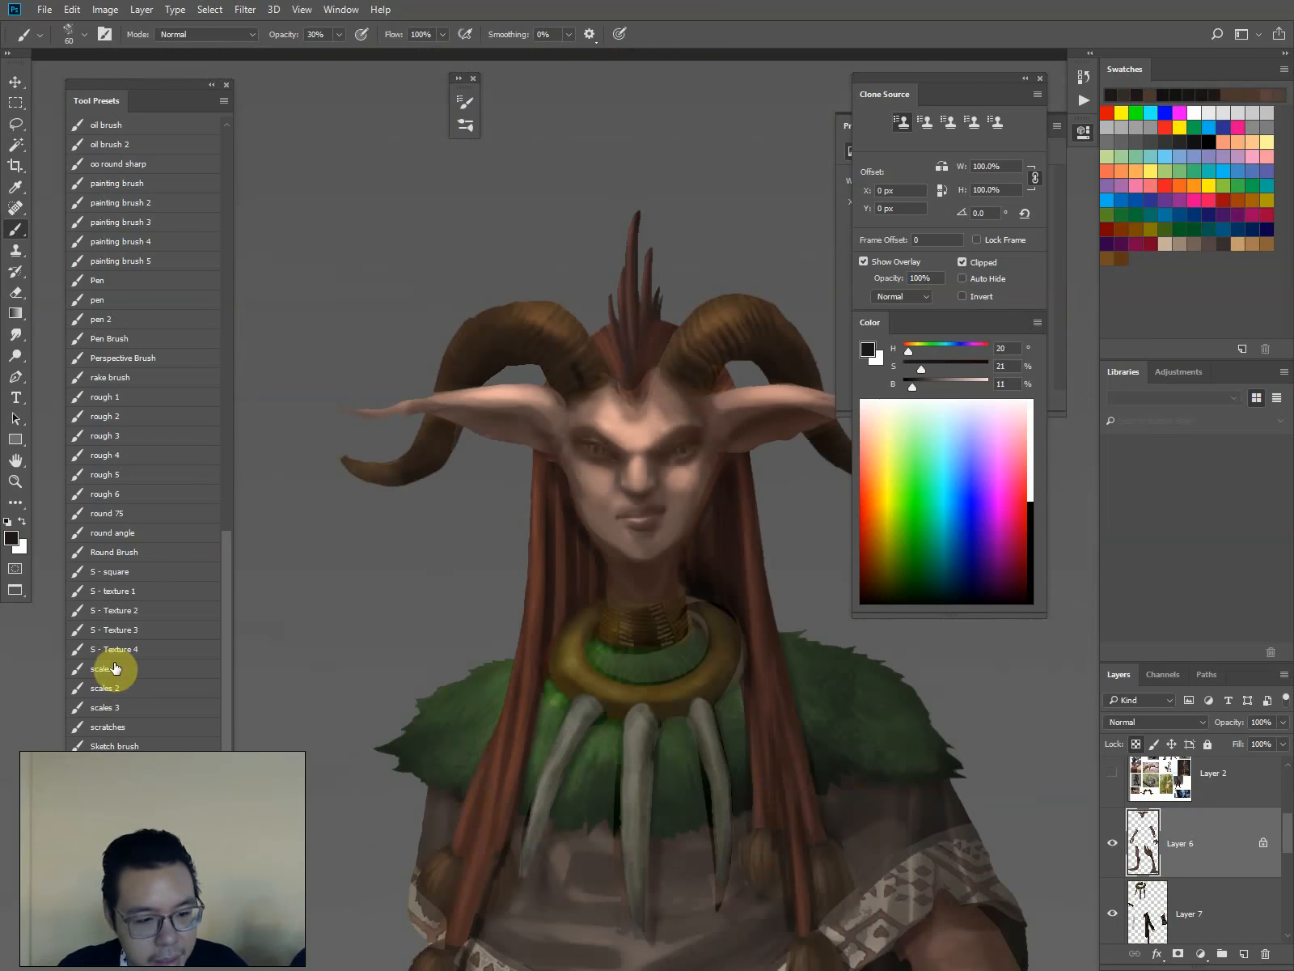
Pick the S - square preset, reduce it to 4 pixels and darken the shadow beside the nose at 30% opacity
left_click(131, 572)
key("ctrl+plus")
key("ctrl+plus")
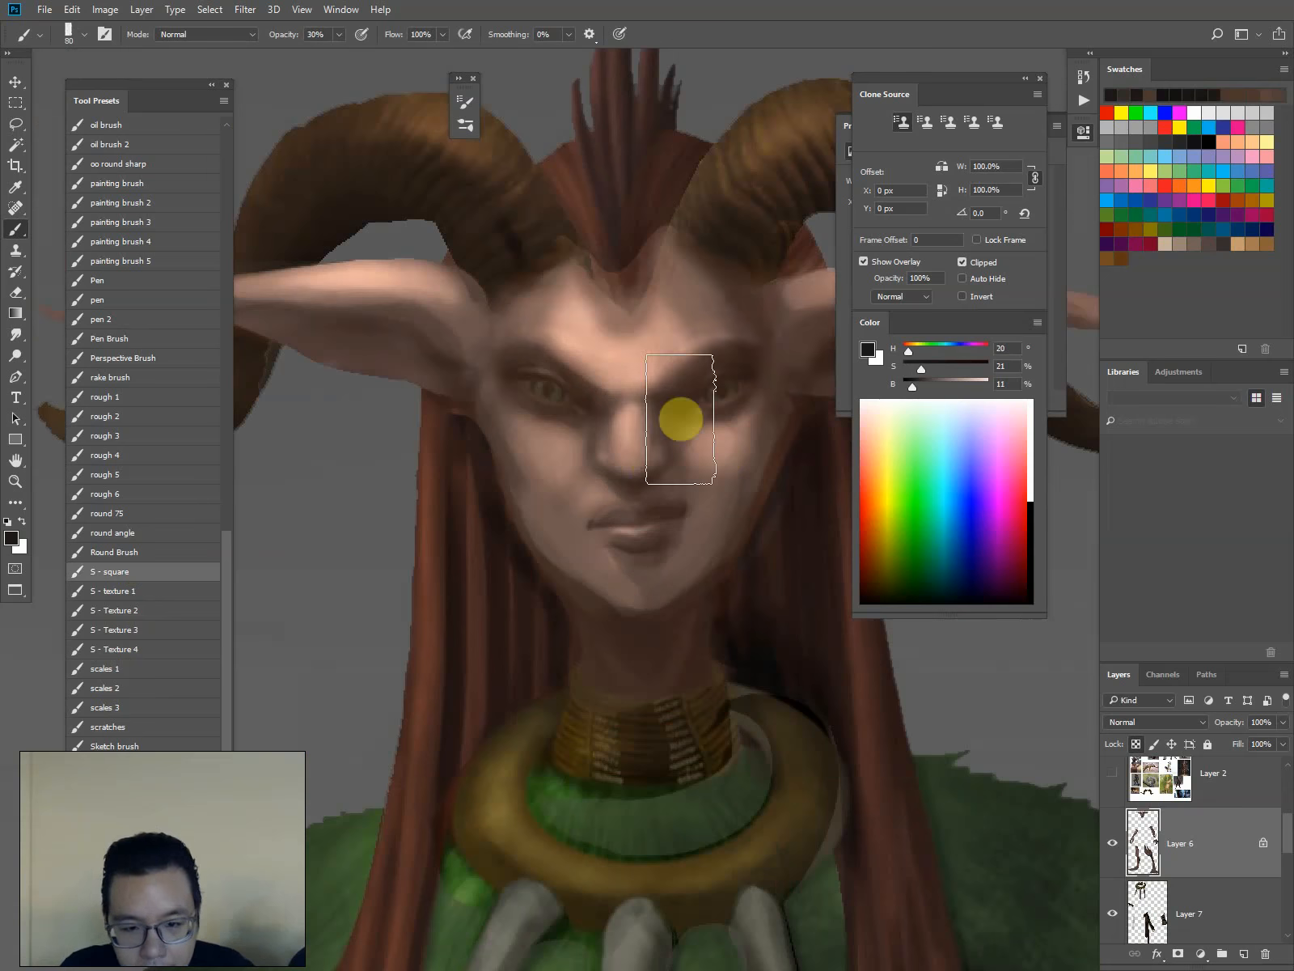
key("bracketleft")
key("bracketleft")
key("bracketleft")
key("bracketleft")
key("bracketleft")
key("bracketleft")
key("bracketleft")
key("bracketleft")
key("bracketleft")
key("bracketleft")
key("bracketleft")
key("bracketleft")
key("bracketleft")
key("bracketleft")
key("bracketleft")
key("bracketleft")
key("bracketleft")
left_click(664, 465)
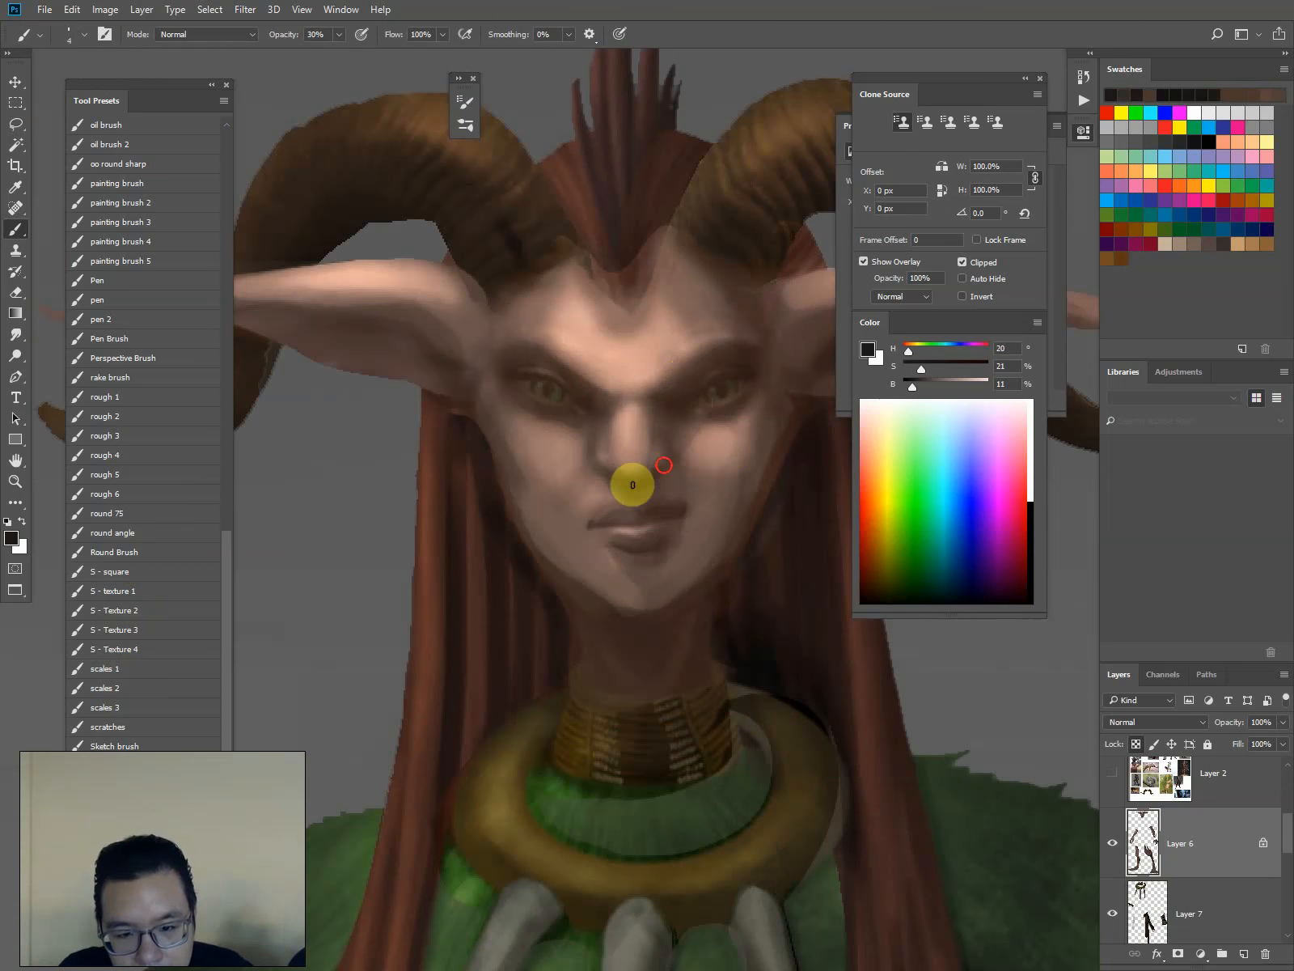
Define the underside of the nose with a sampled dark brown, using a 6-pixel brush
left_click(756, 498, "alt")
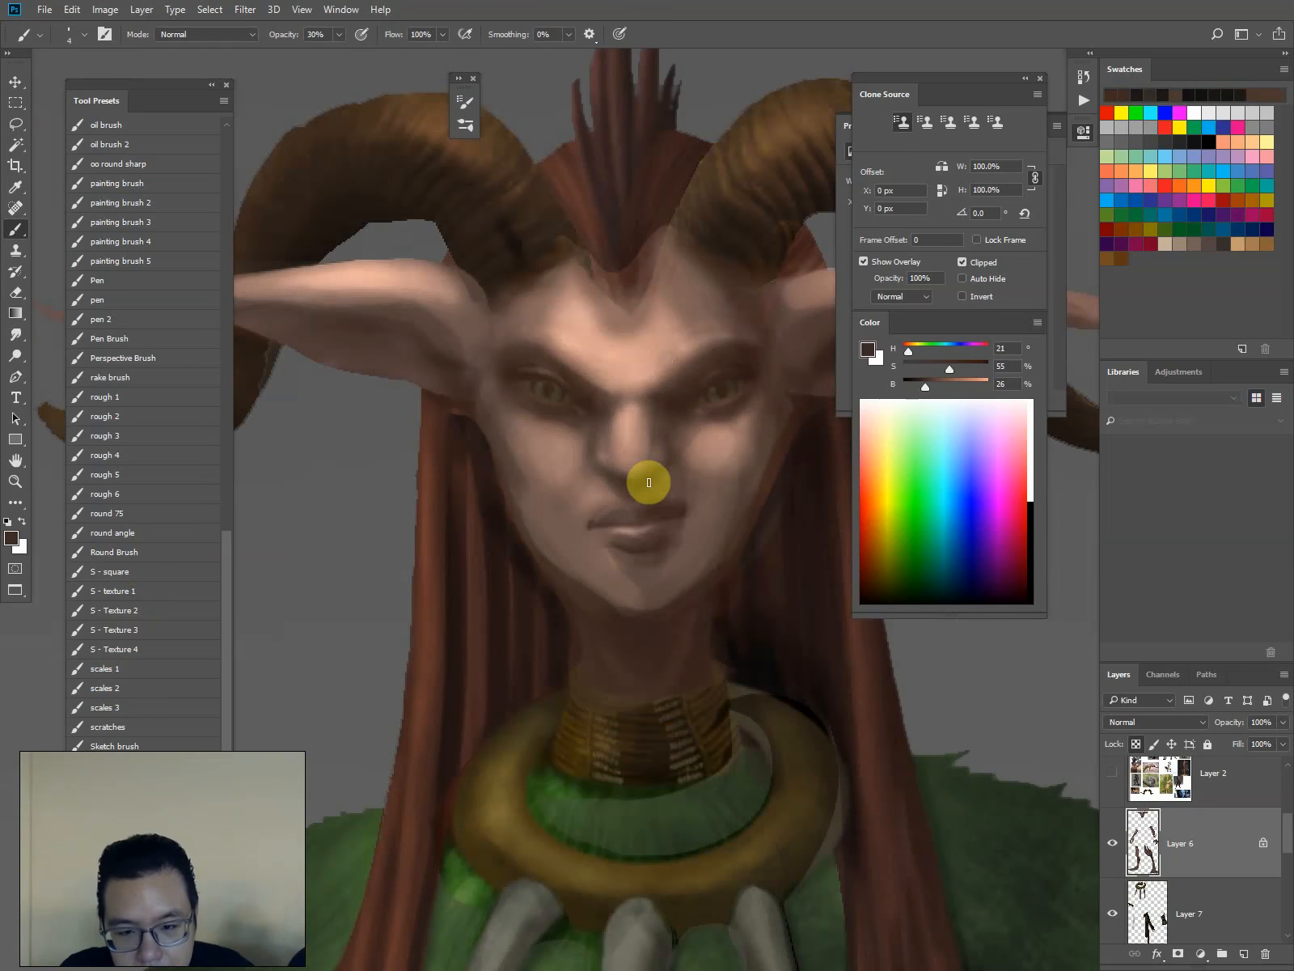
key("bracketright")
key("bracketright")
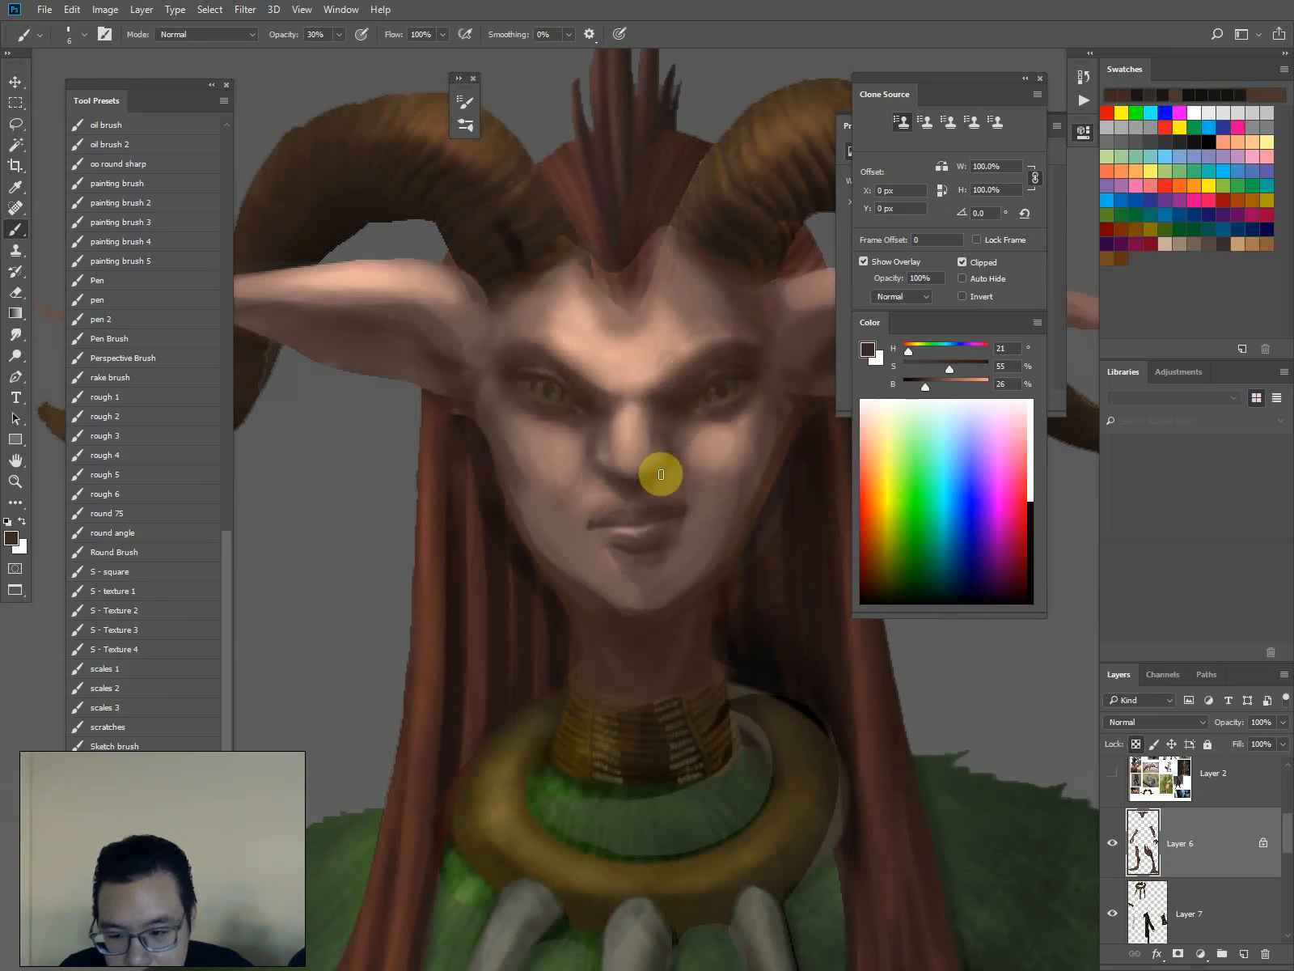
left_click(606, 467)
Lighten the cheek on the shadowed side of the face with sampled skin tones, using a 15-pixel brush
left_click_drag(696, 289, 642, 297)
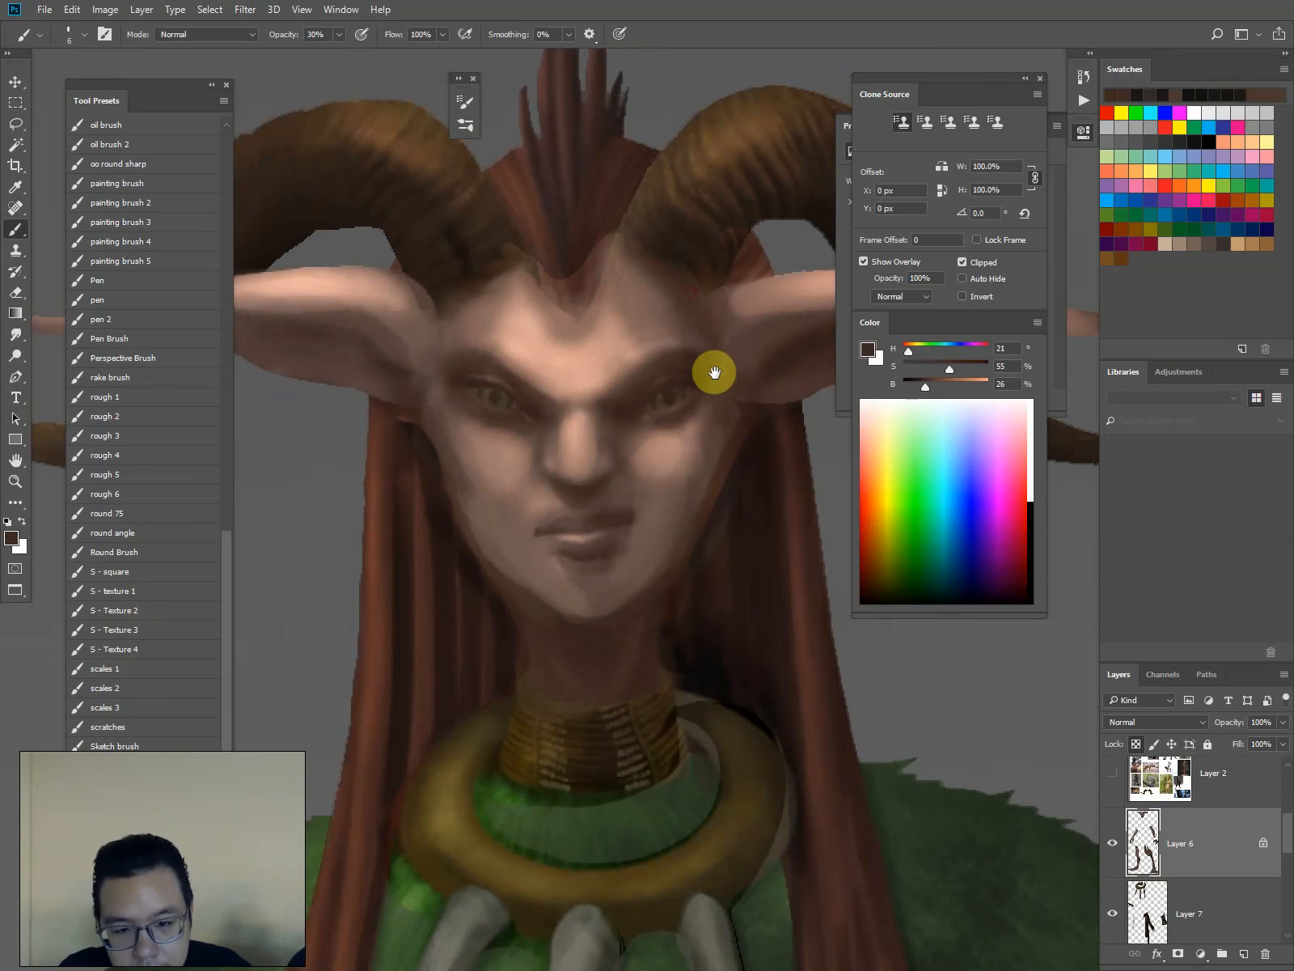
left_click(670, 461, "alt")
key("bracketright")
key("bracketright")
key("bracketright")
key("bracketright")
key("bracketright")
mouse_move(701, 434)
left_mouse_down()
mouse_move(667, 476)
mouse_move(680, 477)
mouse_move(640, 472)
left_mouse_up()
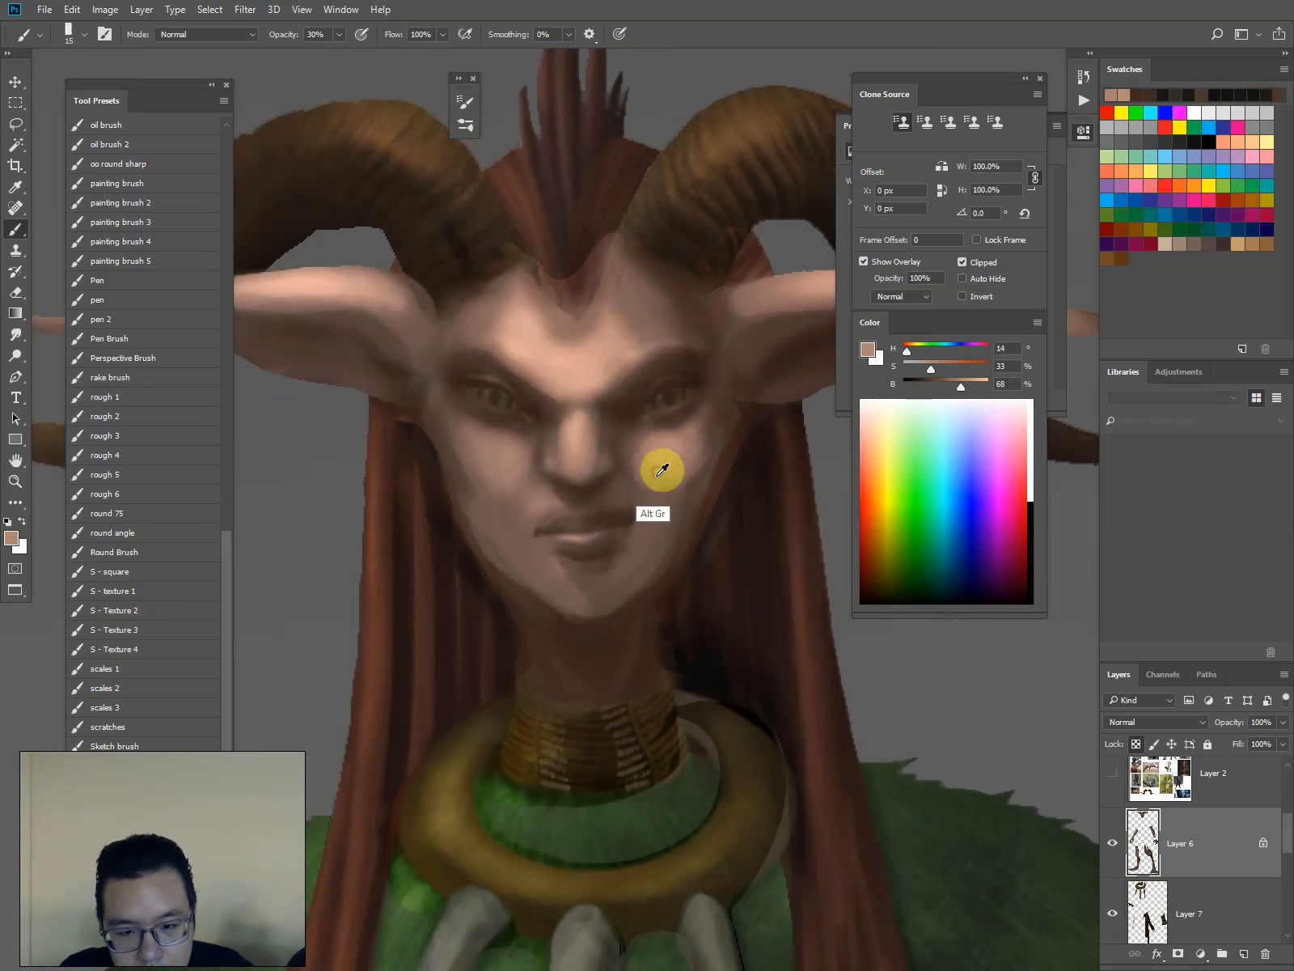
left_click(671, 479, "alt")
left_click(656, 450)
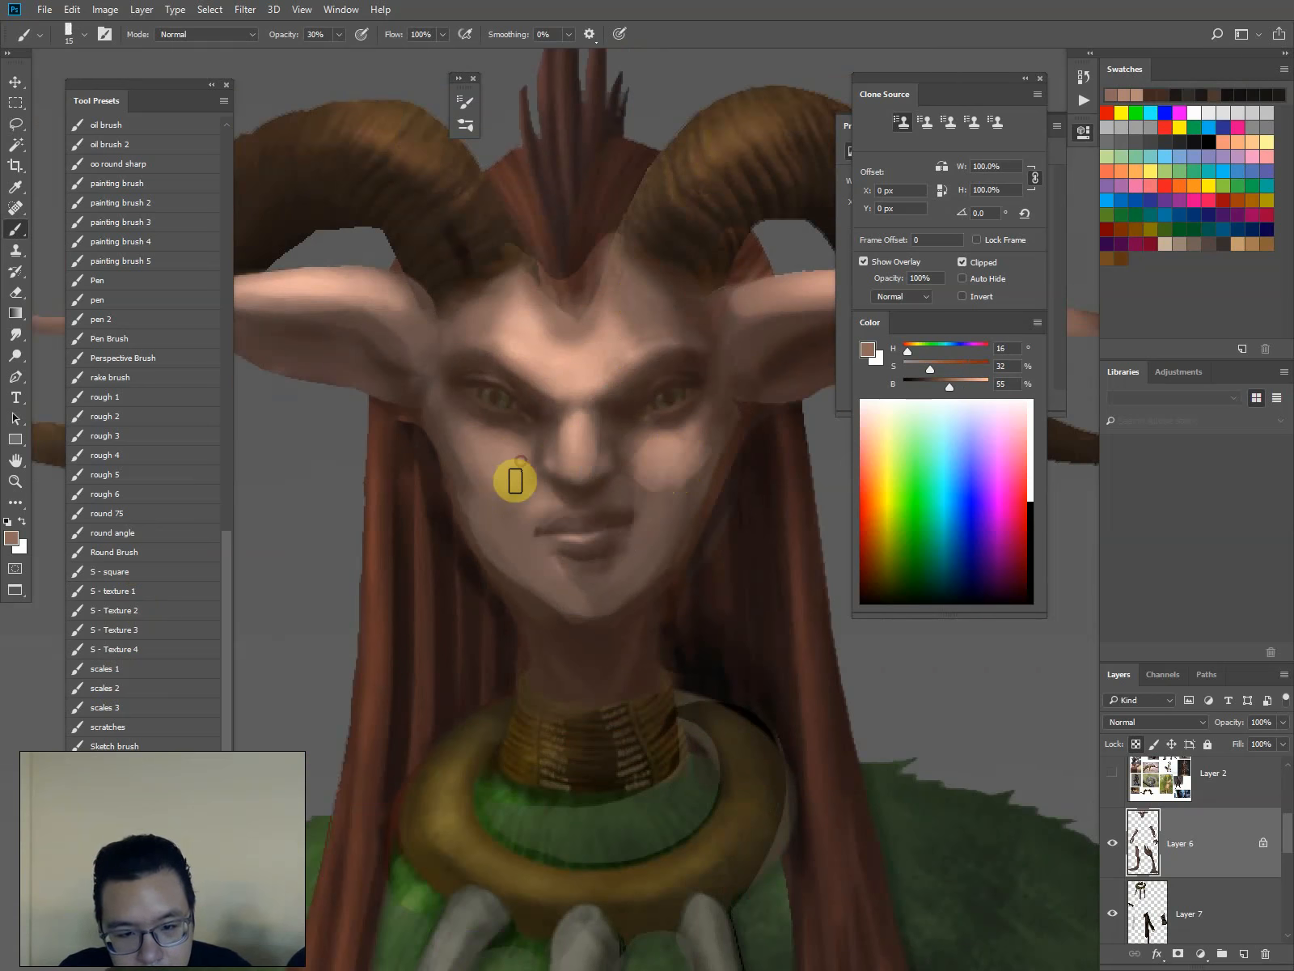
Switch to the J - details brush preset at 50% opacity and reduce it to 10 pixels
scroll(104, 500, "up", 15)
left_click(109, 548)
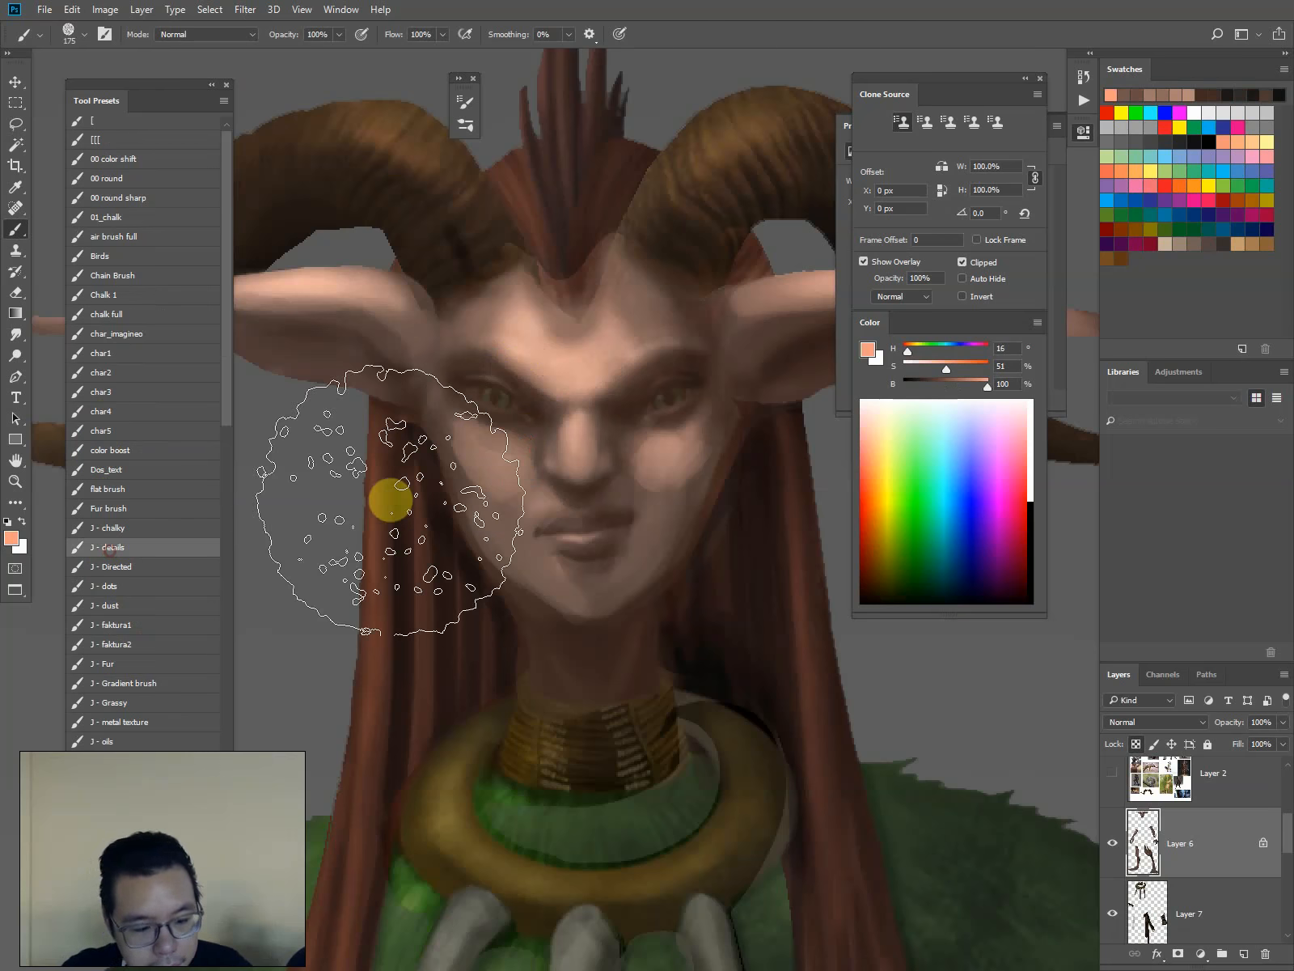
key("5")
key("[")
key("[")
key("[")
key("[")
key("[")
key("[")
key("[")
key("[")
key("[")
key("[")
key("[")
key("[")
key("[")
key("[")
key("[")
key("[")
Blend sampled skin tones from under the shadowed-side eye down to the mouth with a 20-pixel brush, lowering opacity to 30%
left_click(679, 412, "alt")
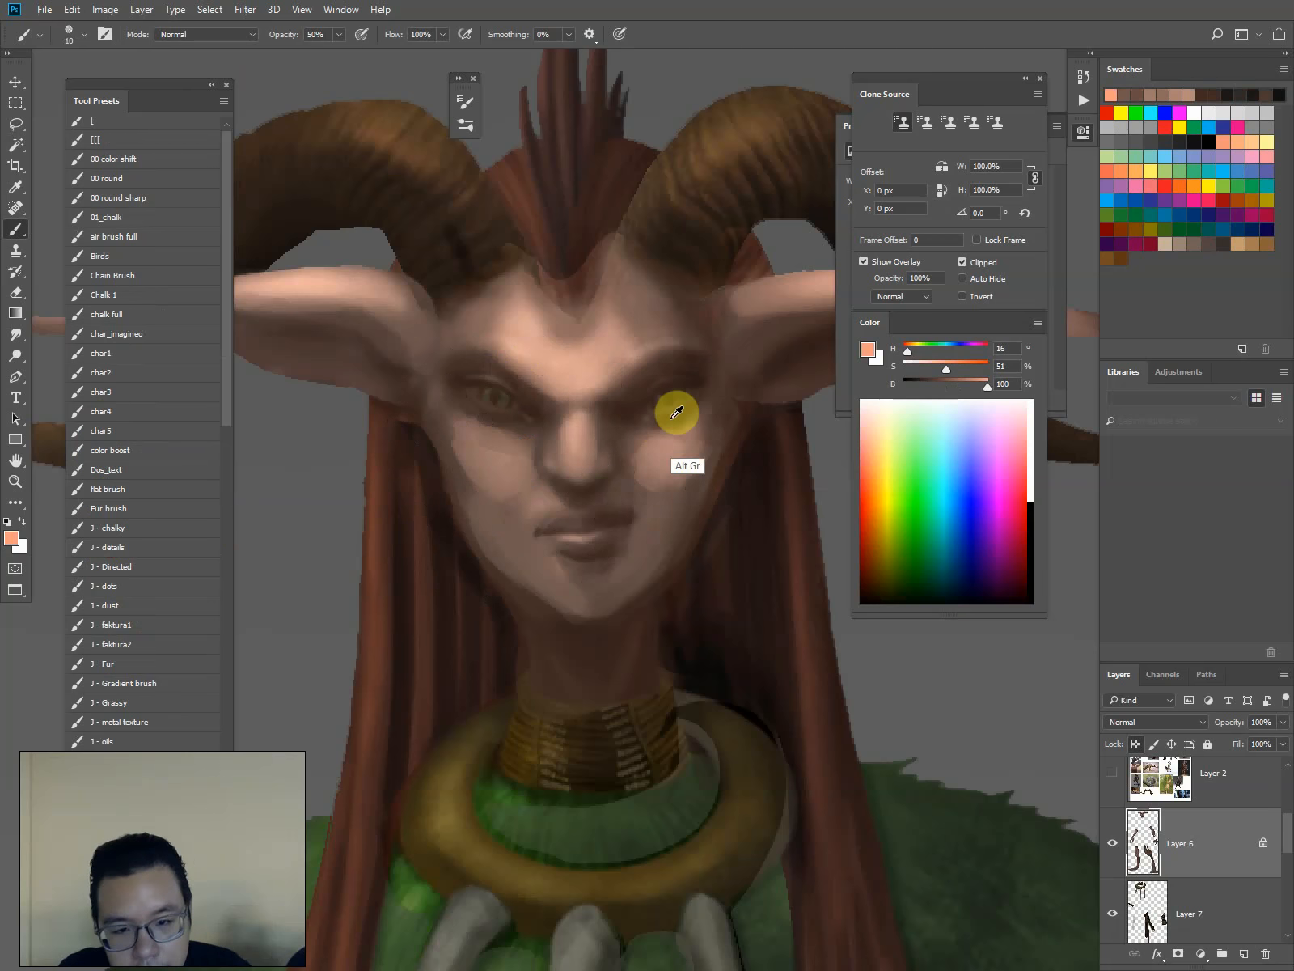
left_click(671, 419, "alt")
left_click(688, 427, "alt")
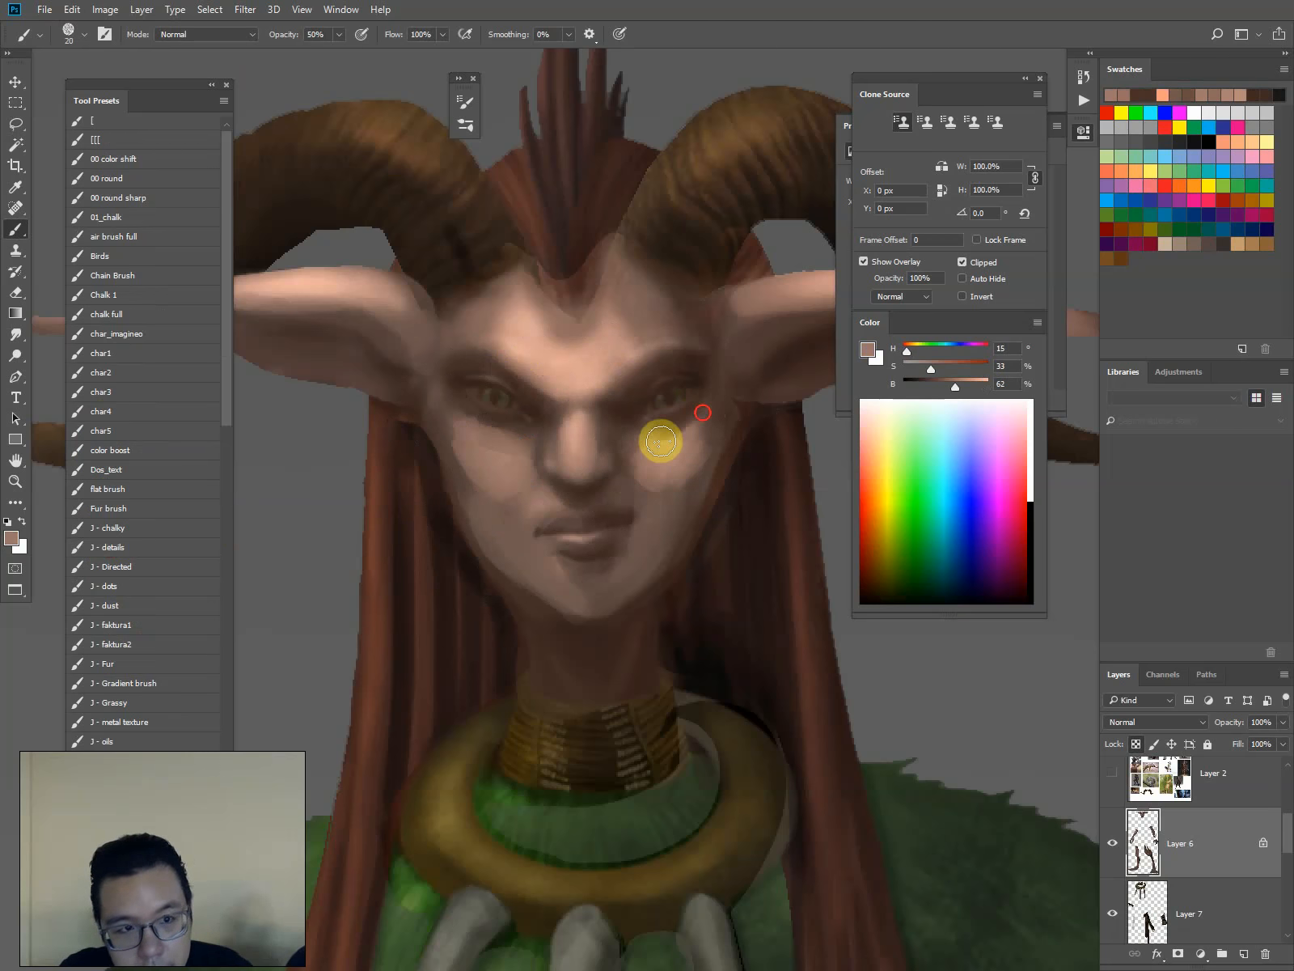
key("bracketright")
key("3")
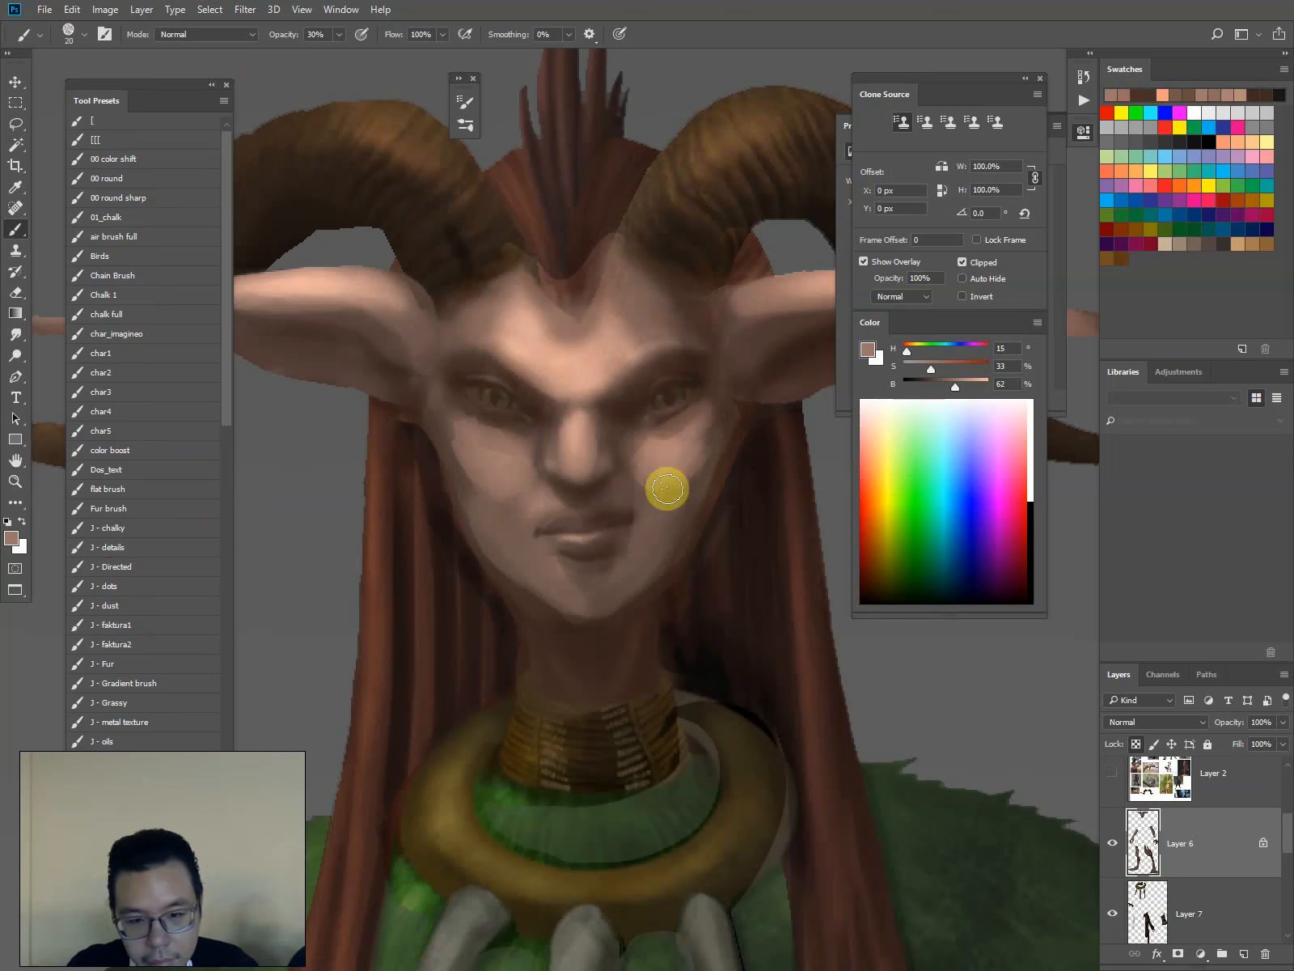
mouse_move(664, 509)
left_mouse_down()
mouse_move(666, 491)
mouse_move(648, 520)
mouse_move(650, 550)
mouse_move(642, 520)
mouse_move(644, 536)
left_mouse_up()
Darken the line between the lips with a dark reddish brown sampled beside the eye, using a smaller brush
key("bracketleft")
left_click(631, 396, "alt")
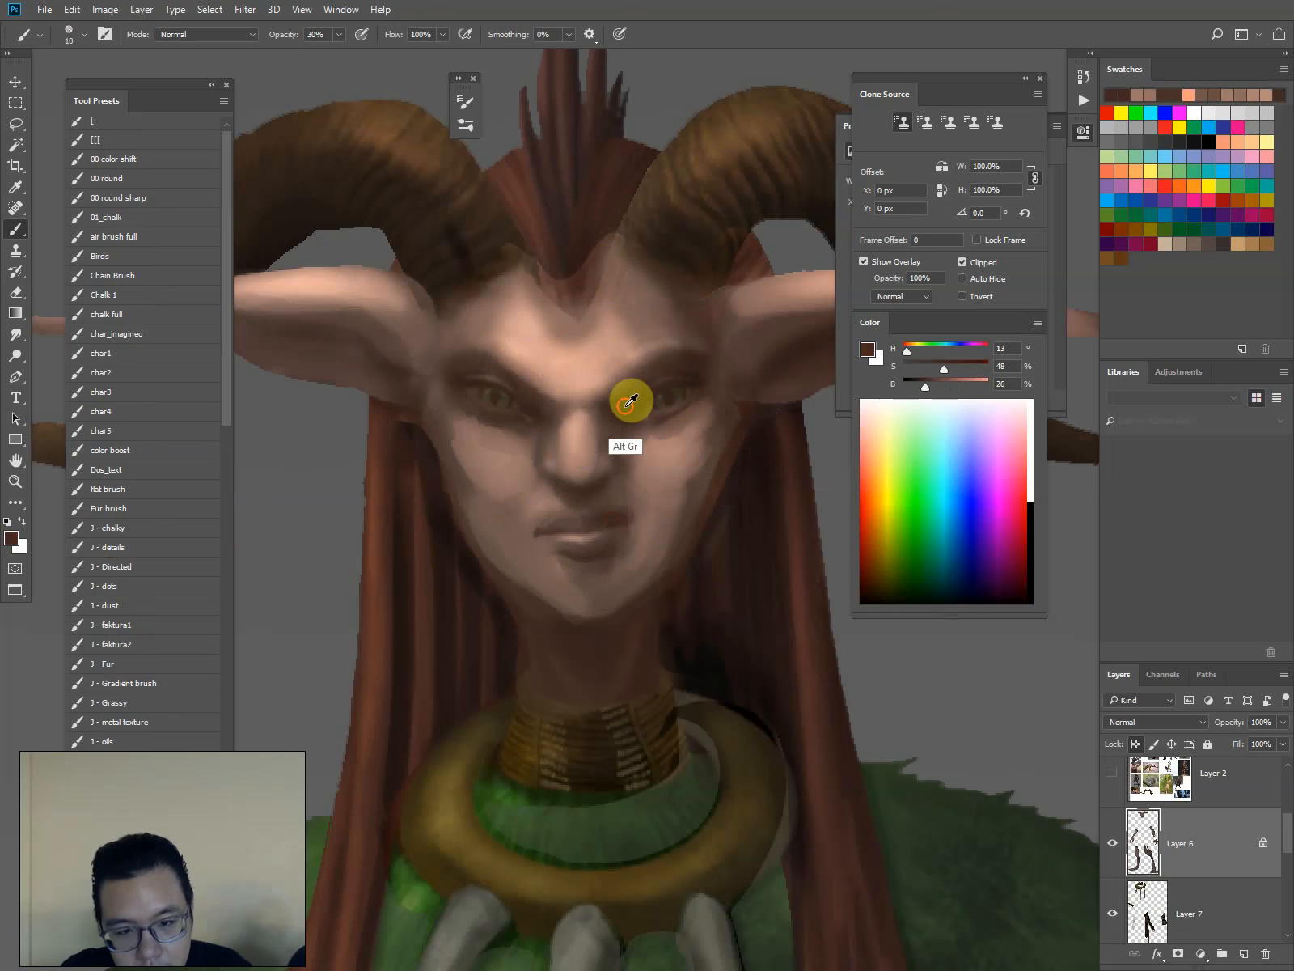
mouse_move(584, 523)
left_mouse_down()
mouse_move(627, 526)
mouse_move(548, 526)
mouse_move(624, 521)
left_mouse_up()
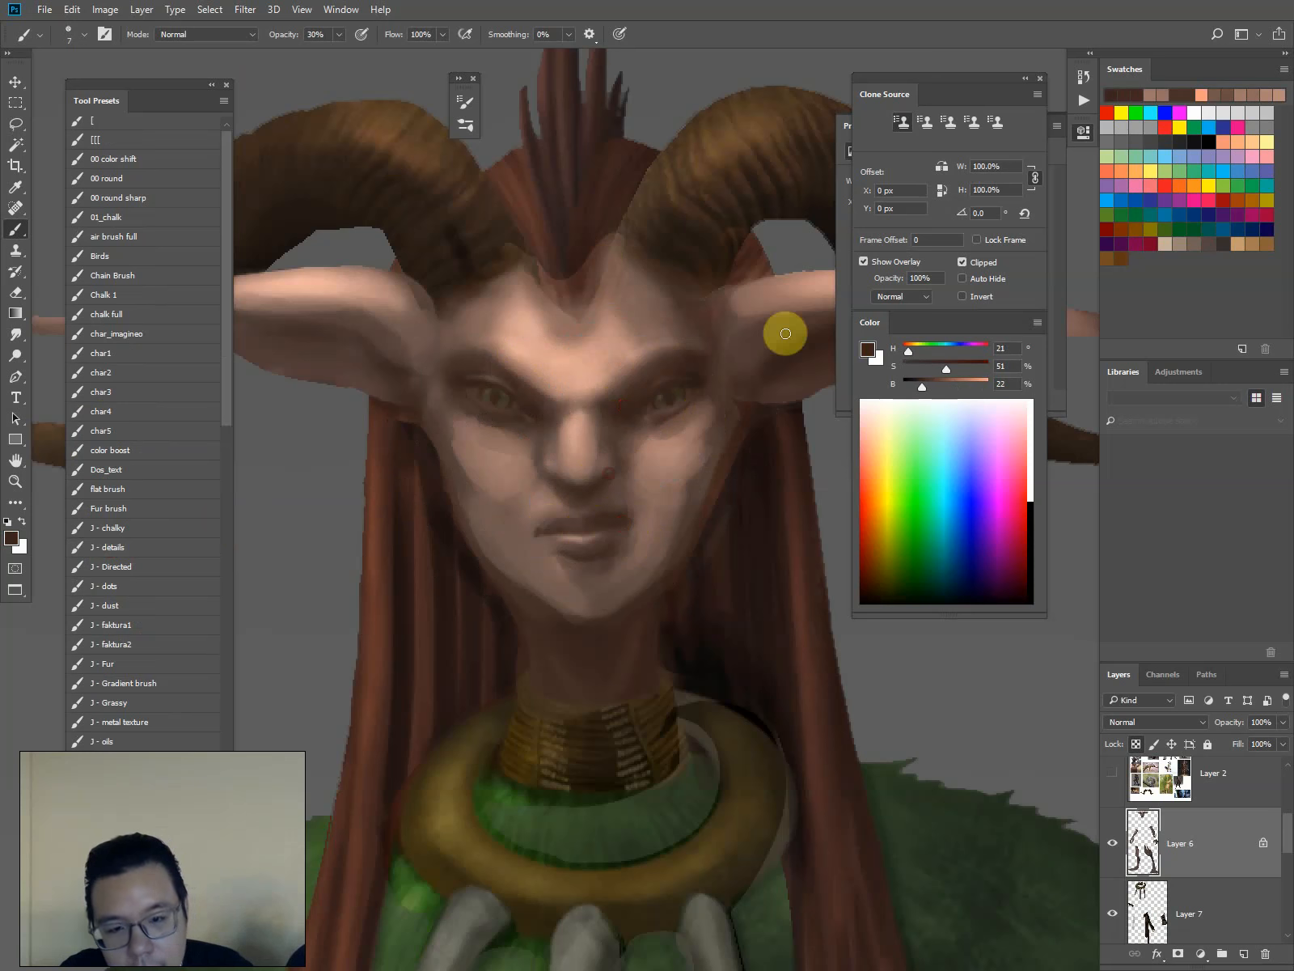
Darken the upper lid and corner of the shadowed-side eye with sampled dark browns, using a 6- to 7-pixel brush
left_click(745, 454, "alt")
left_click(666, 372, "alt")
mouse_move(664, 373)
left_mouse_down()
mouse_move(630, 411)
mouse_move(690, 376)
left_mouse_up()
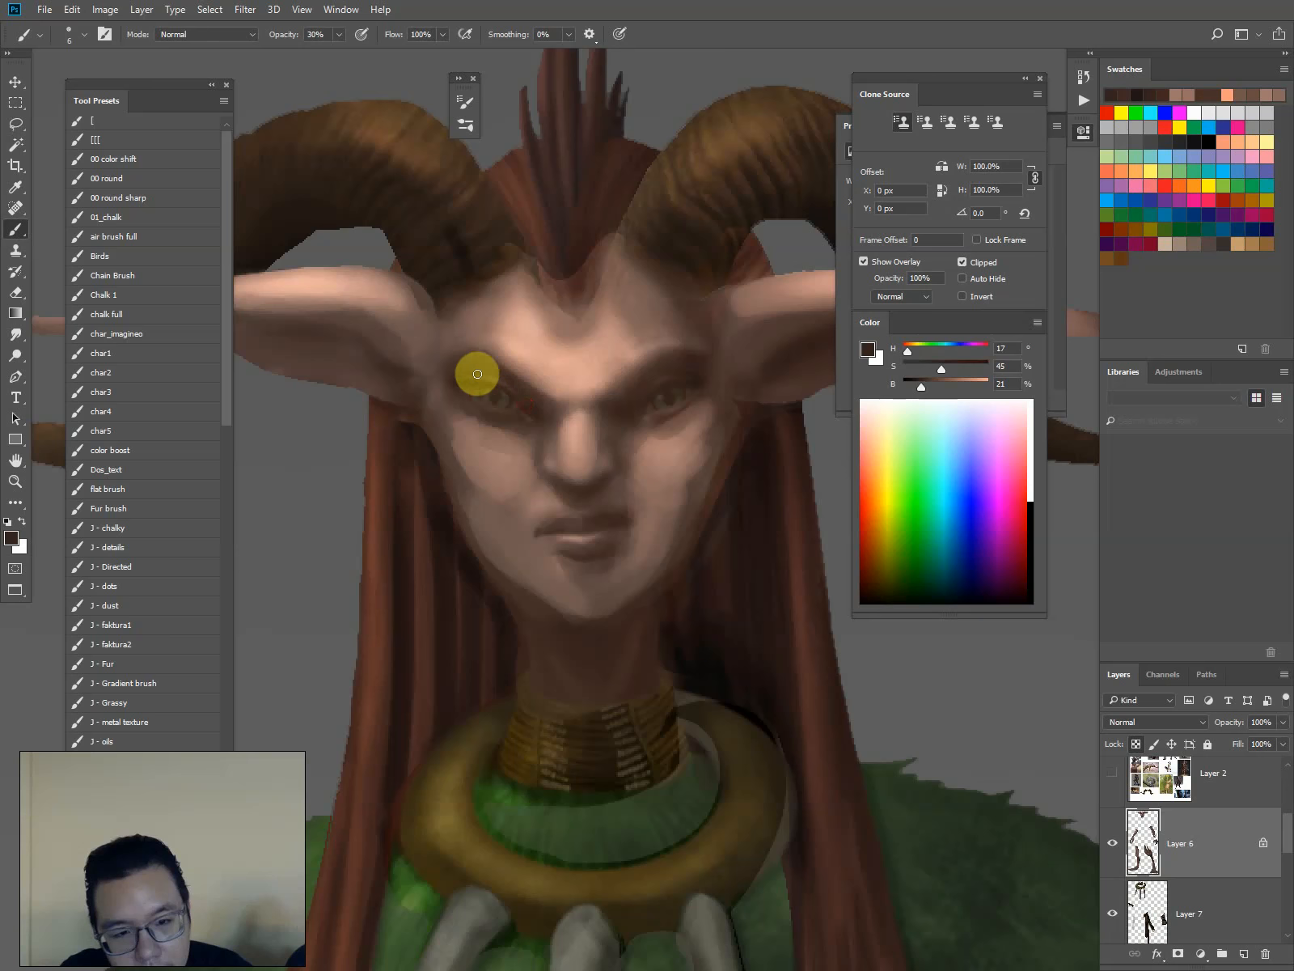
left_click(687, 389, "alt")
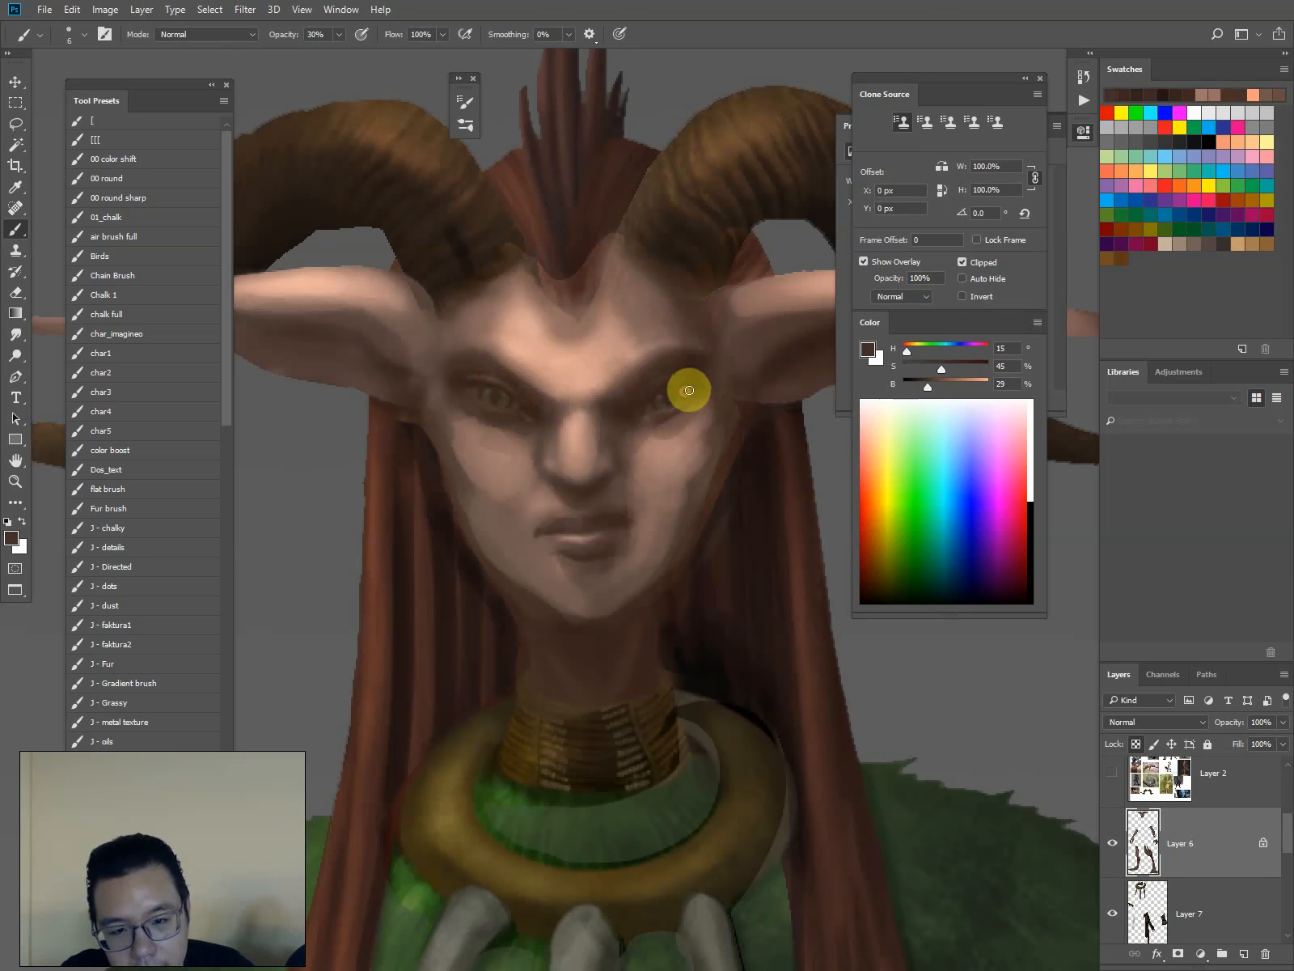
left_click(482, 386, "alt")
key("]")
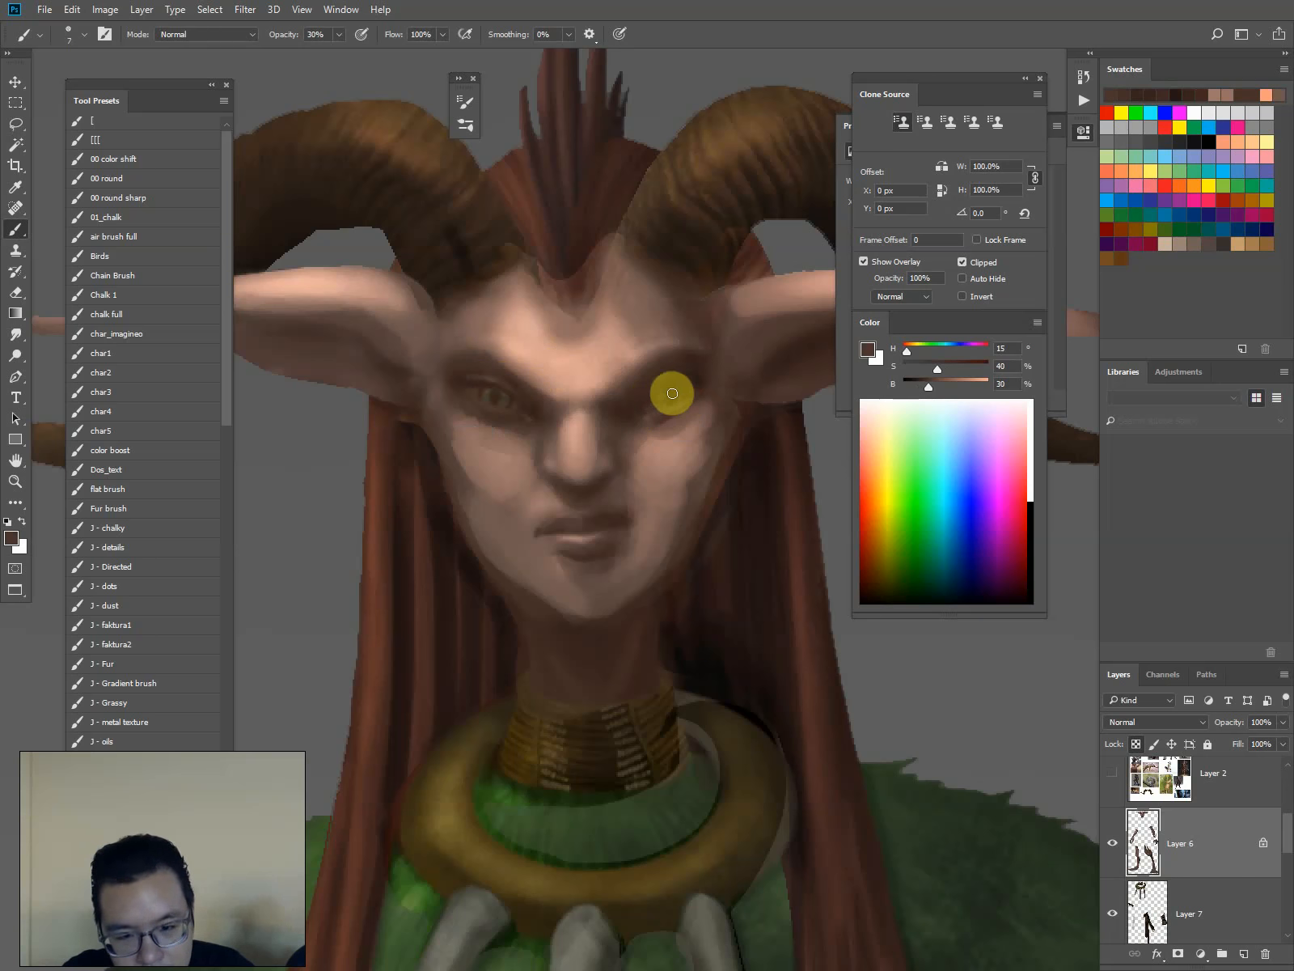
left_click(559, 346, "alt")
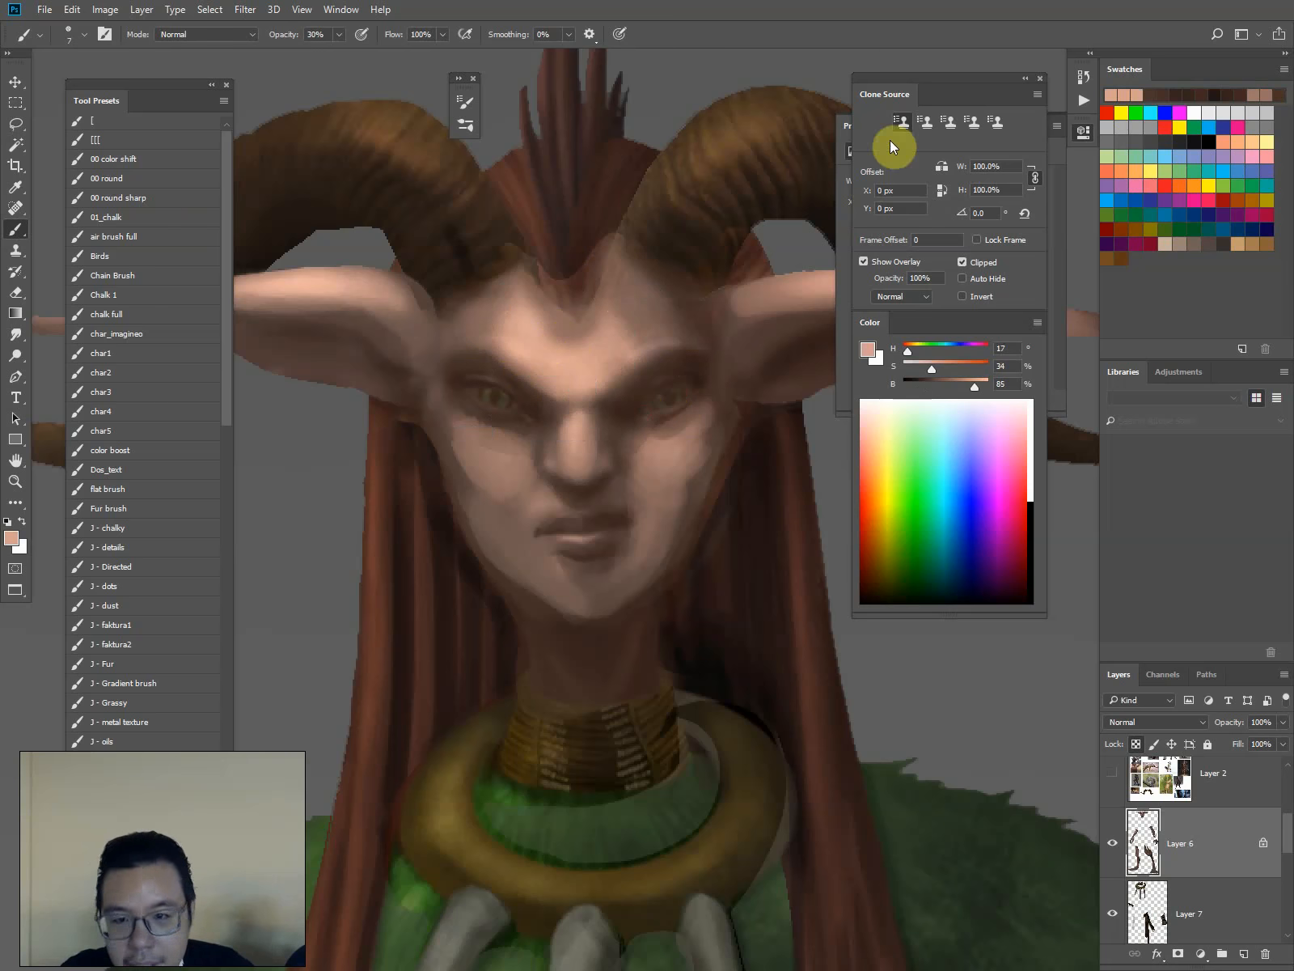
Close the floating Clone Source and Color panel group and reopen the Color panel
left_click(1040, 78)
left_click(341, 9)
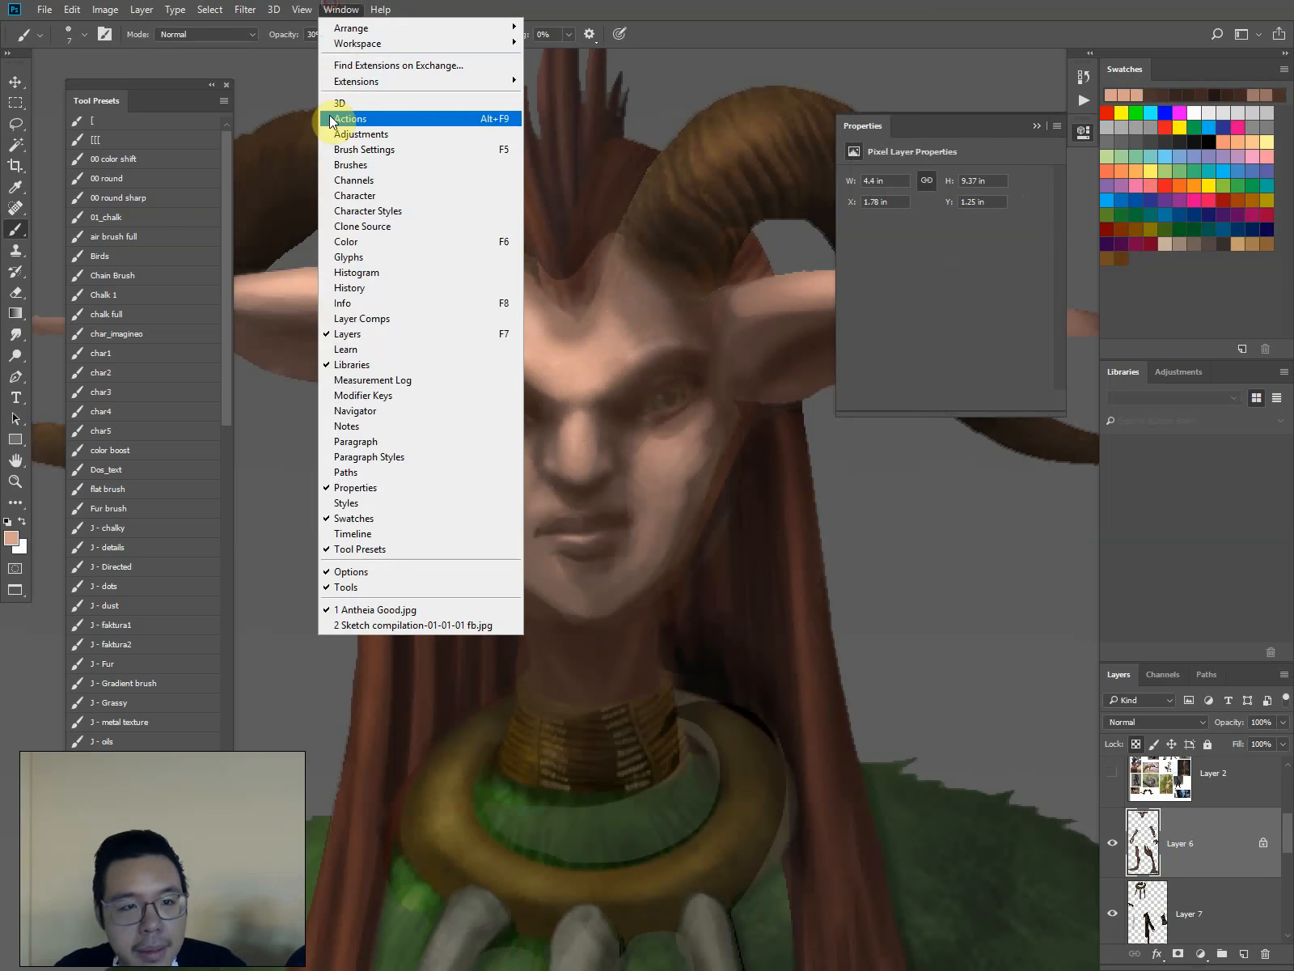
left_click(347, 241)
Paint over the irises of both eyes with greyish browns sampled from the shadowed-side eye, enlarging the brush to 9 pixels
left_click(664, 390, "alt")
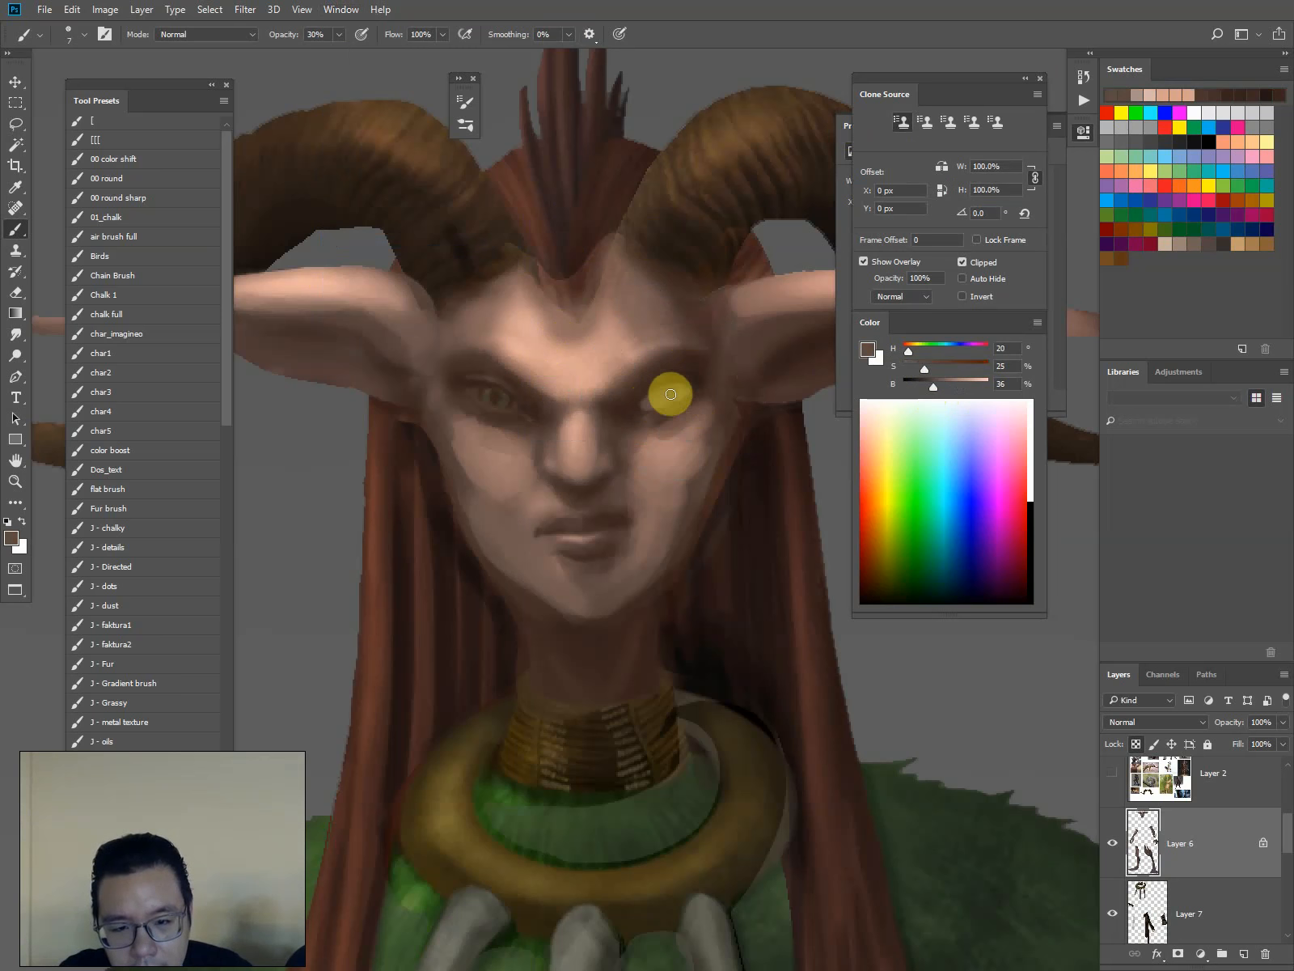
mouse_move(667, 408)
left_mouse_down()
mouse_move(531, 384)
mouse_move(474, 393)
left_mouse_up()
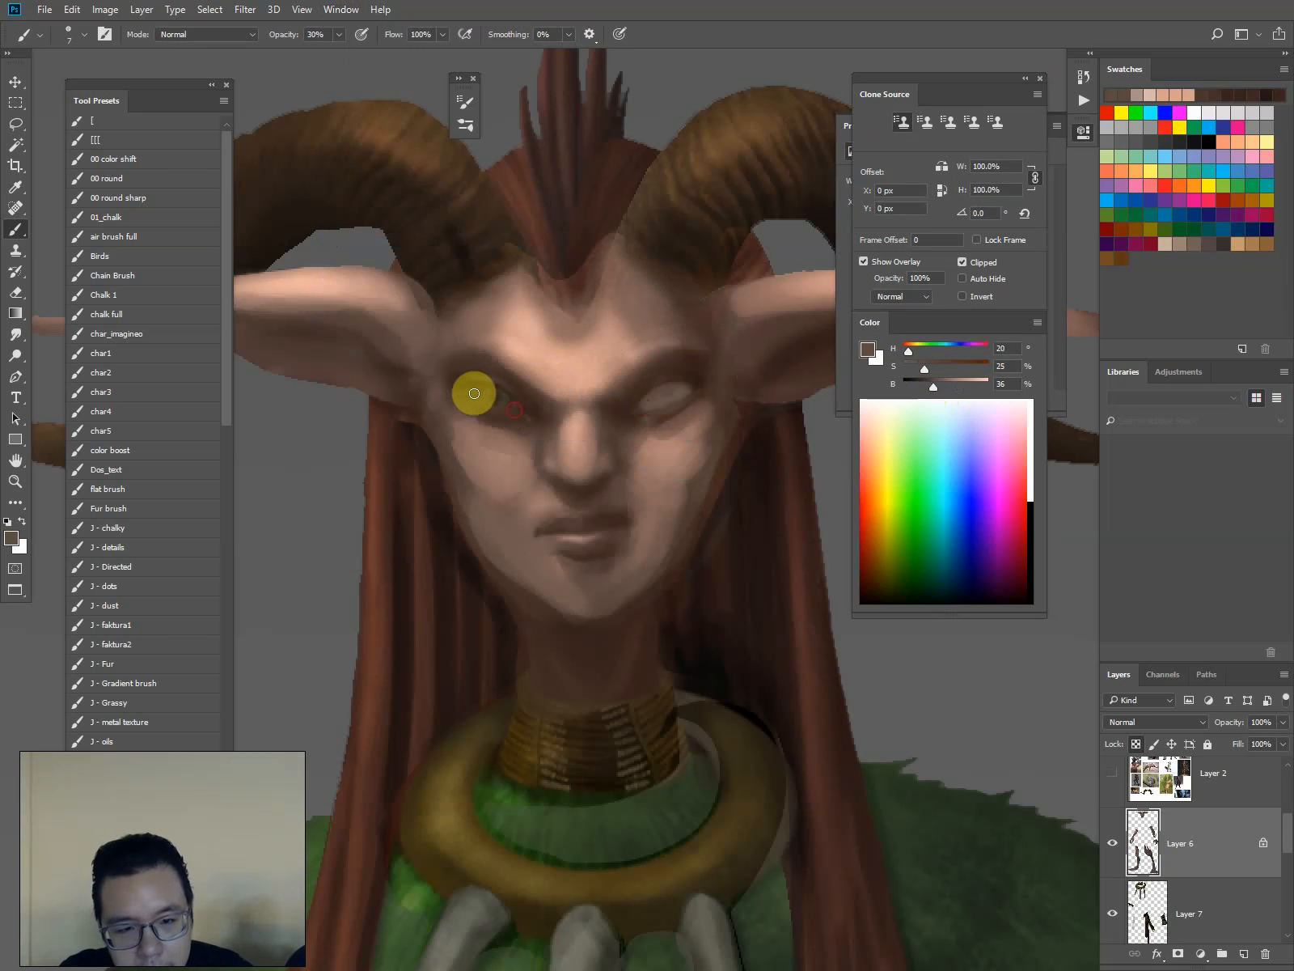
left_click(681, 394, "alt")
key("]")
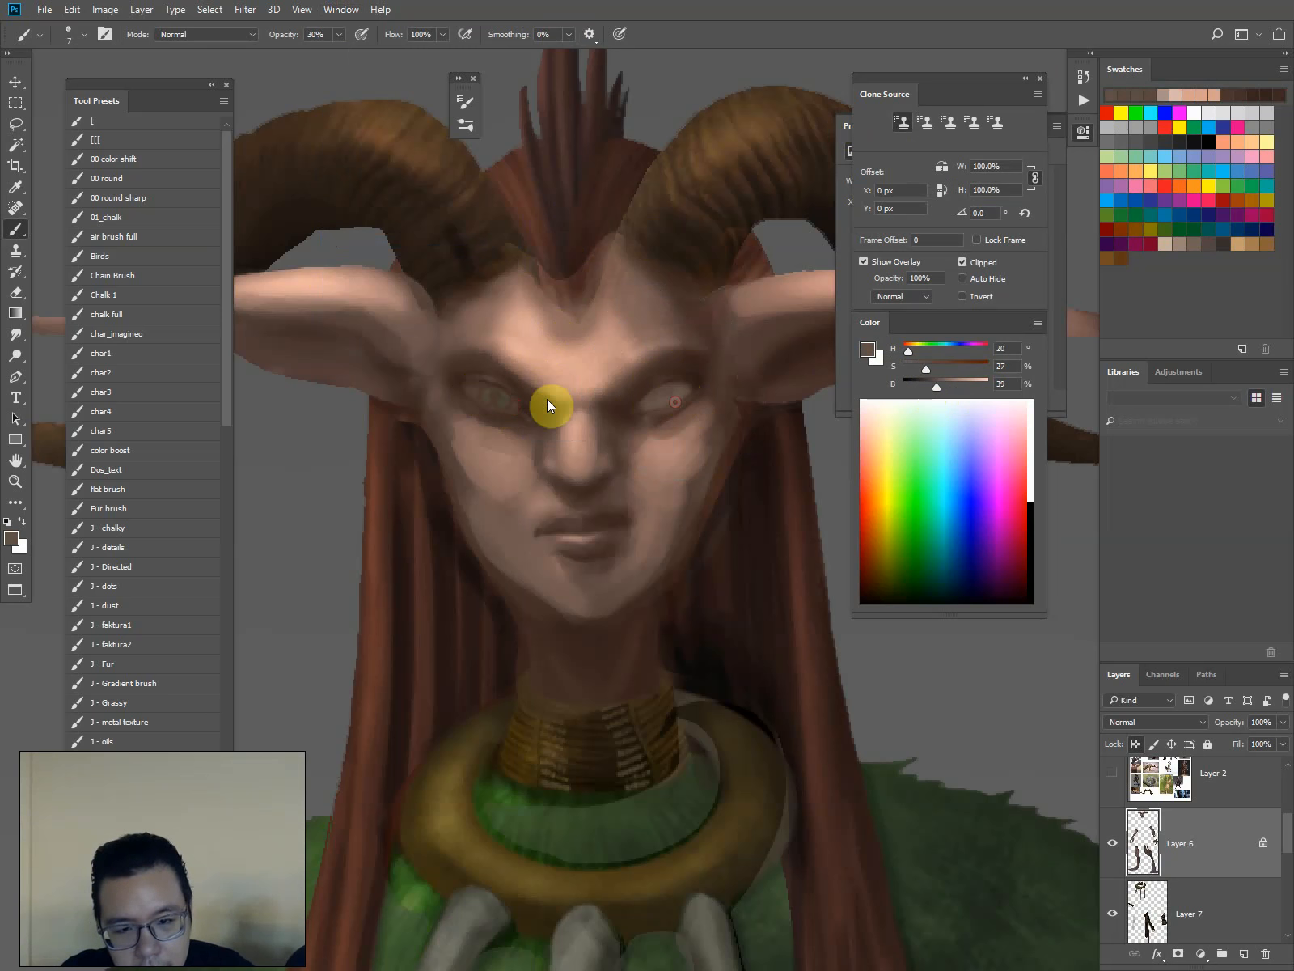
mouse_move(550, 407)
left_mouse_down()
mouse_move(511, 406)
mouse_move(477, 390)
mouse_move(516, 413)
mouse_move(461, 386)
mouse_move(527, 417)
mouse_move(466, 391)
mouse_move(514, 410)
mouse_move(491, 397)
left_mouse_up()
mouse_move(643, 398)
left_mouse_down()
mouse_move(695, 389)
mouse_move(647, 420)
mouse_move(640, 405)
mouse_move(679, 384)
mouse_move(633, 412)
left_mouse_up()
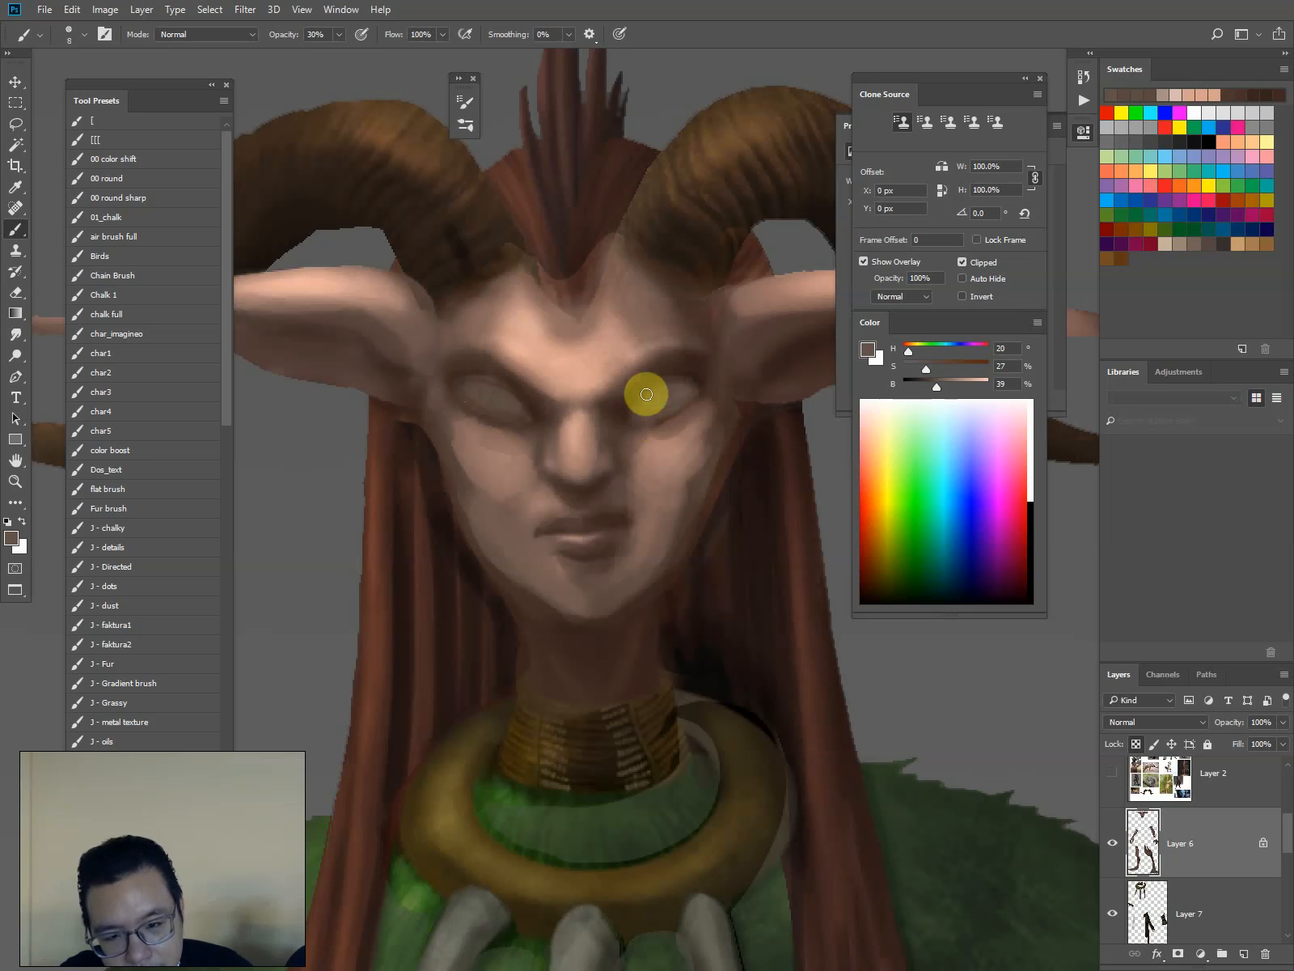
Even out the fill of both blank eyes up to their corners with the same greyish brown and a 5-pixel brush
key("bracketleft")
key("bracketleft")
key("bracketleft")
left_click_drag(462, 390, 507, 414)
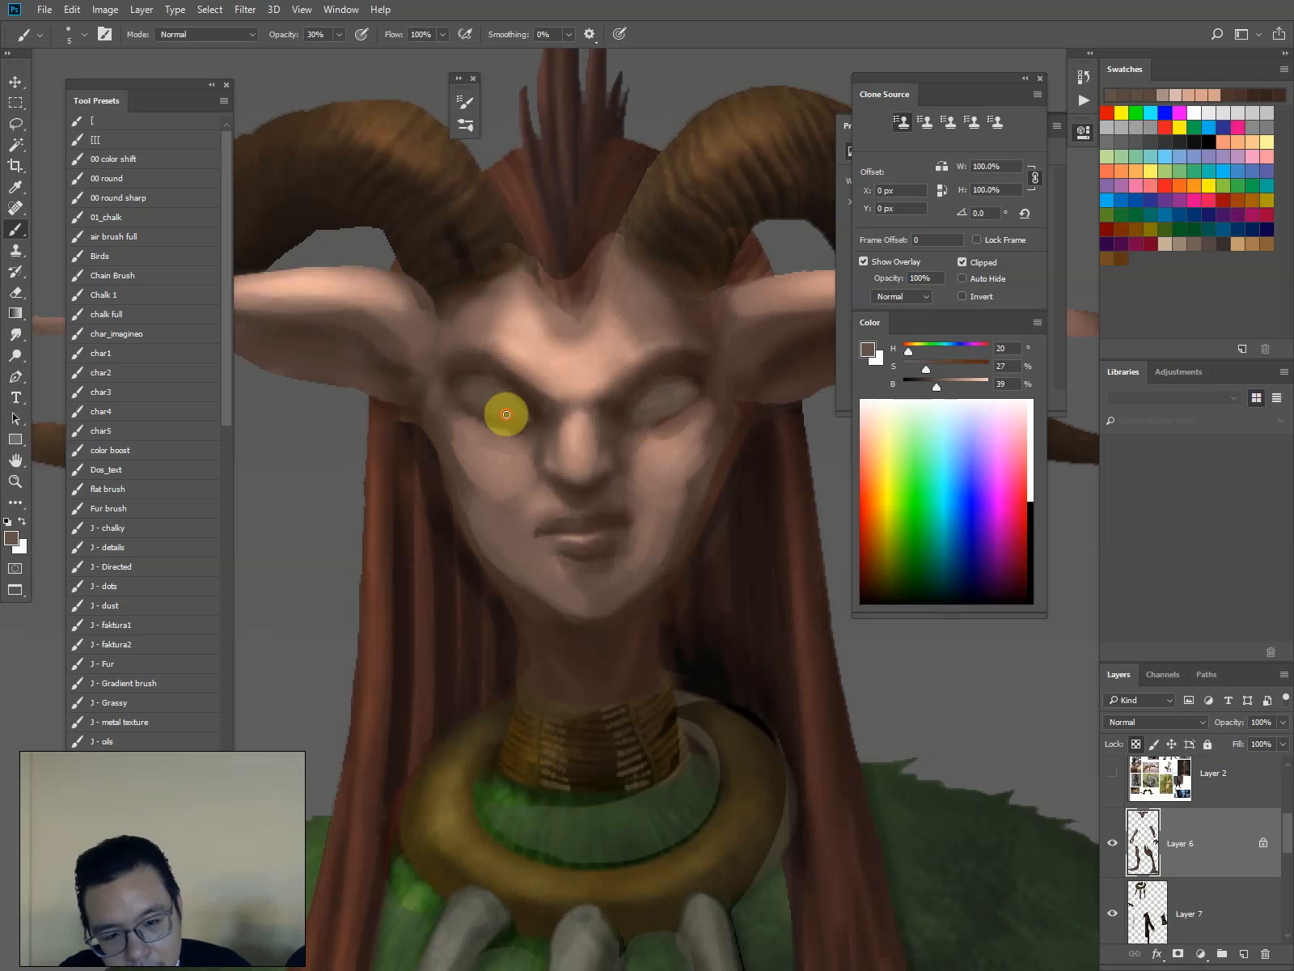
mouse_move(668, 397)
left_mouse_down()
mouse_move(696, 390)
mouse_move(630, 406)
mouse_move(661, 385)
mouse_move(730, 261)
mouse_move(696, 397)
mouse_move(704, 386)
mouse_move(673, 417)
mouse_move(700, 380)
left_mouse_up()
Outline the upper and lower lids of both eyes with a very dark brown sampled near the horn, using a 4- to 5-pixel brush
left_click(734, 254, "alt")
key("bracketleft")
left_click_drag(621, 418, 666, 378)
key("bracketright")
mouse_move(536, 425)
left_mouse_down()
mouse_move(488, 376)
mouse_move(535, 419)
mouse_move(462, 401)
left_mouse_up()
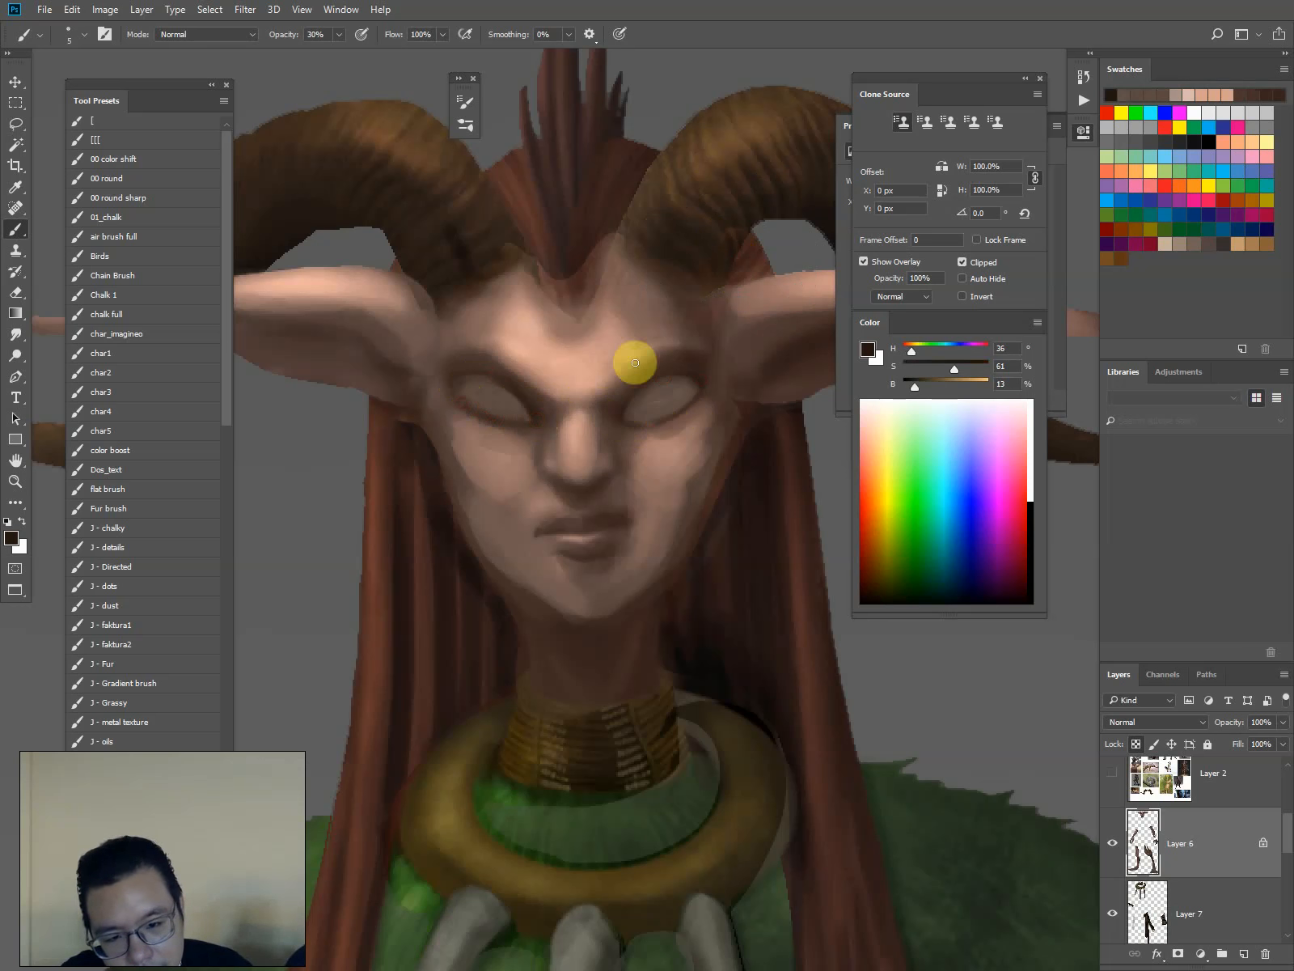
mouse_move(699, 374)
left_mouse_down()
mouse_move(685, 361)
mouse_move(636, 378)
left_mouse_up()
mouse_move(627, 396)
left_mouse_down()
mouse_move(661, 363)
mouse_move(692, 370)
left_mouse_up()
key("bracketleft")
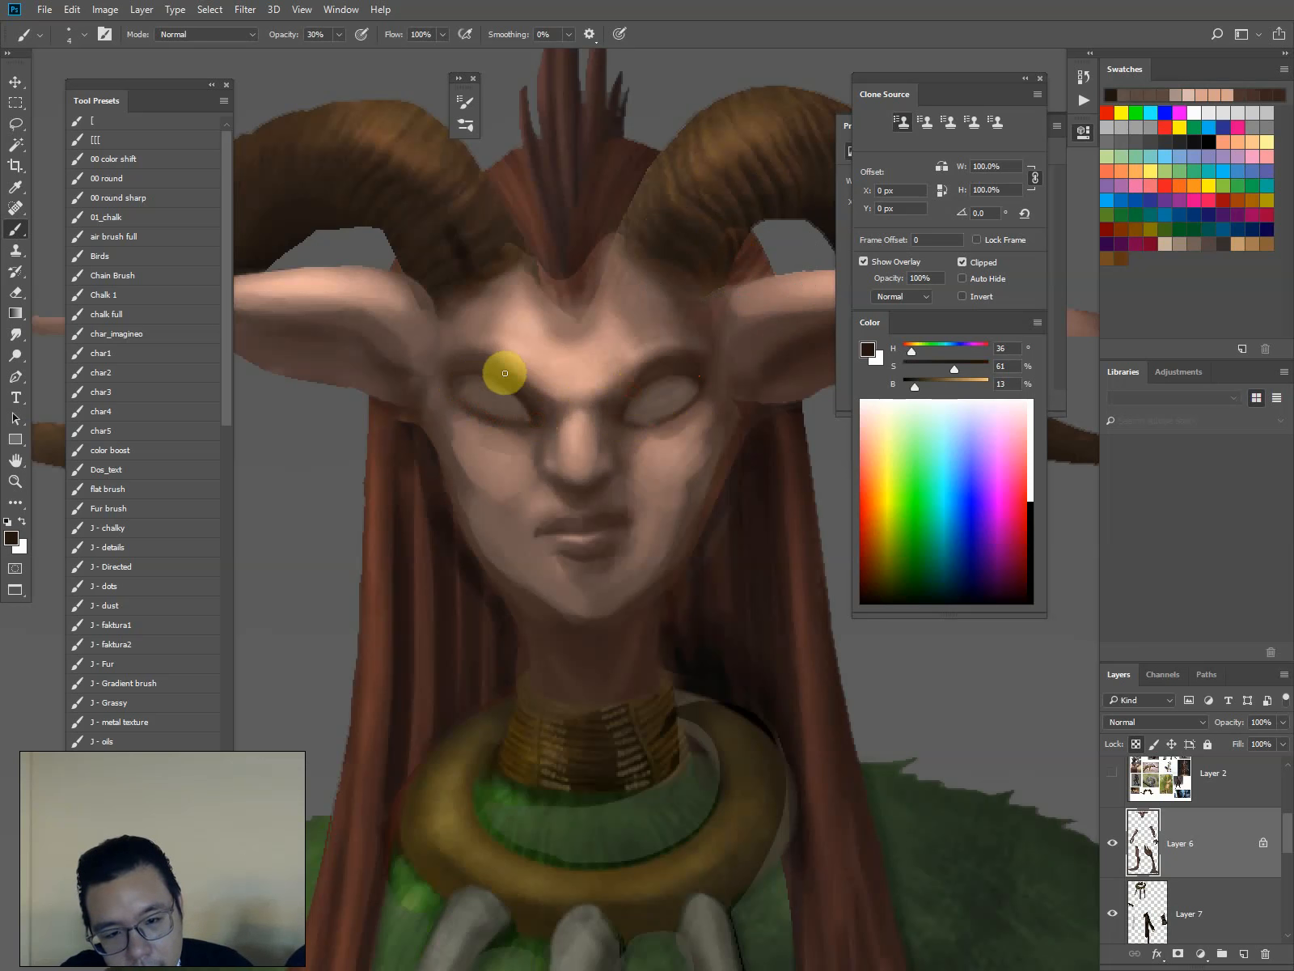
Blend sampled skin tones into the forehead above the shadowed-side brow, enlarging the brush to 9 pixels
left_click(554, 410, "alt")
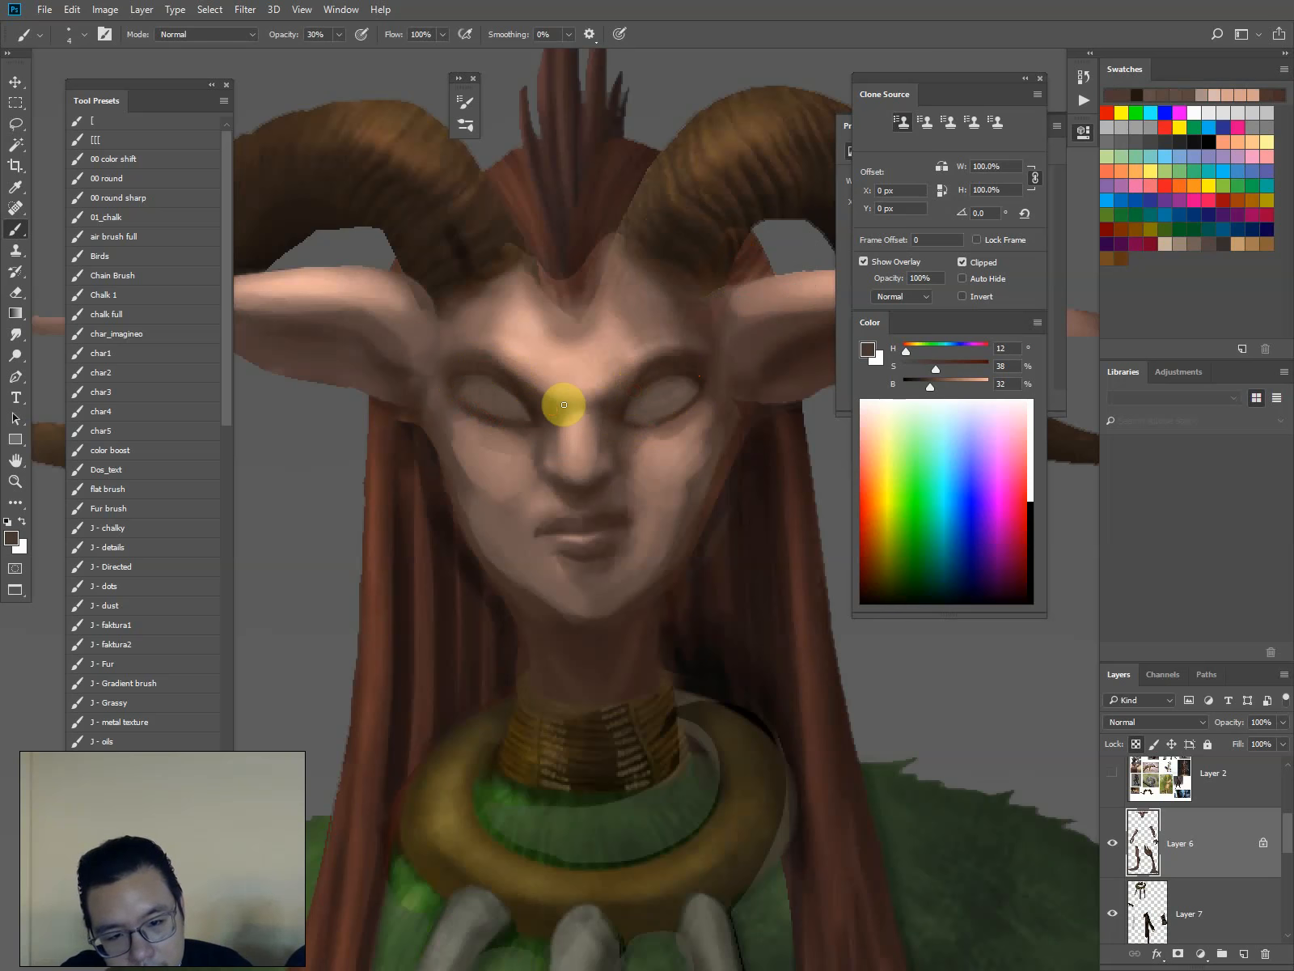
key("bracketright")
key("bracketright")
key("bracketright")
key("bracketright")
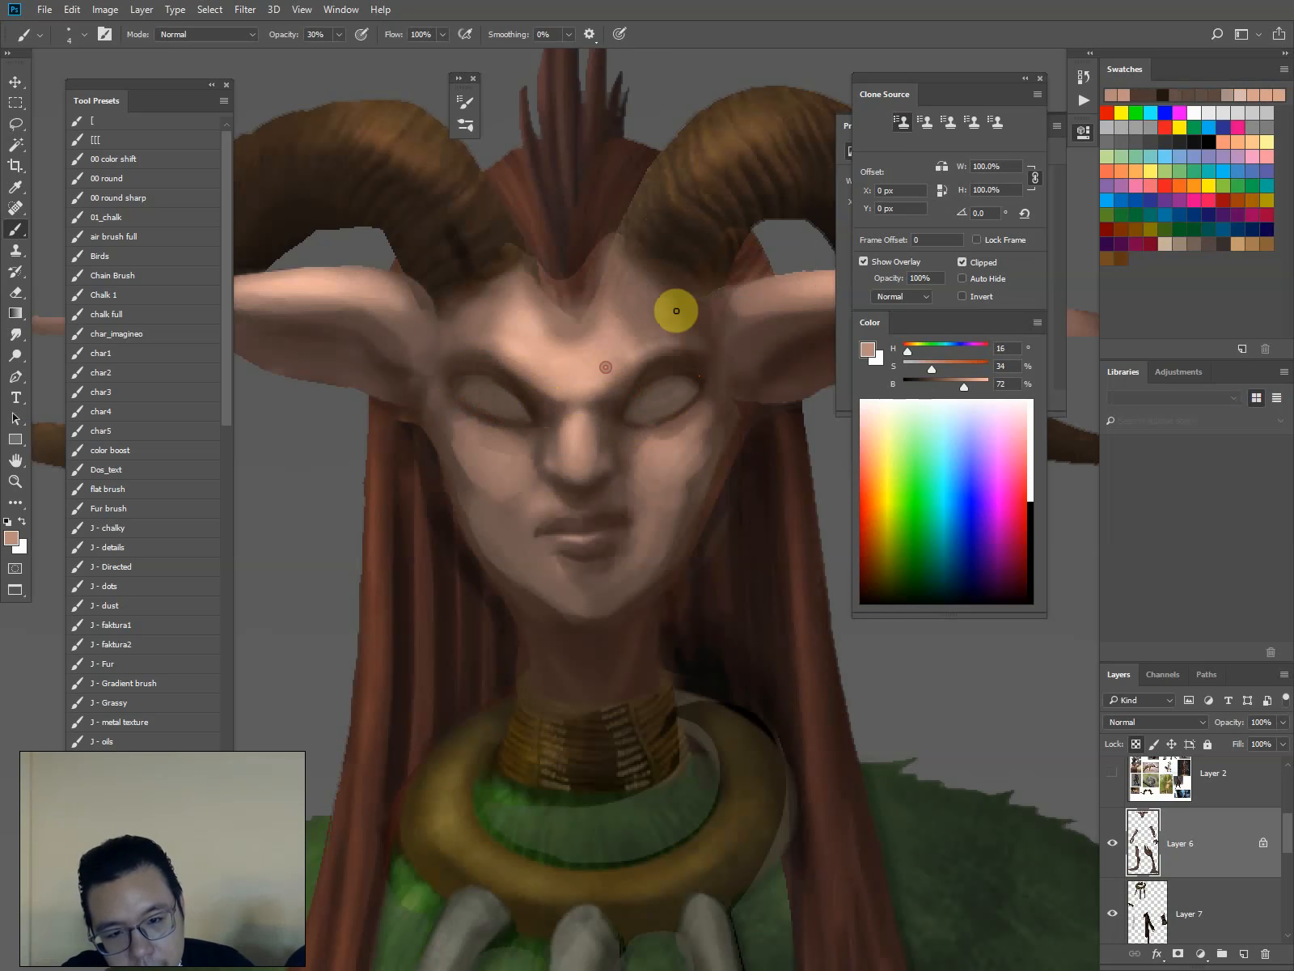
left_click(629, 346, "alt")
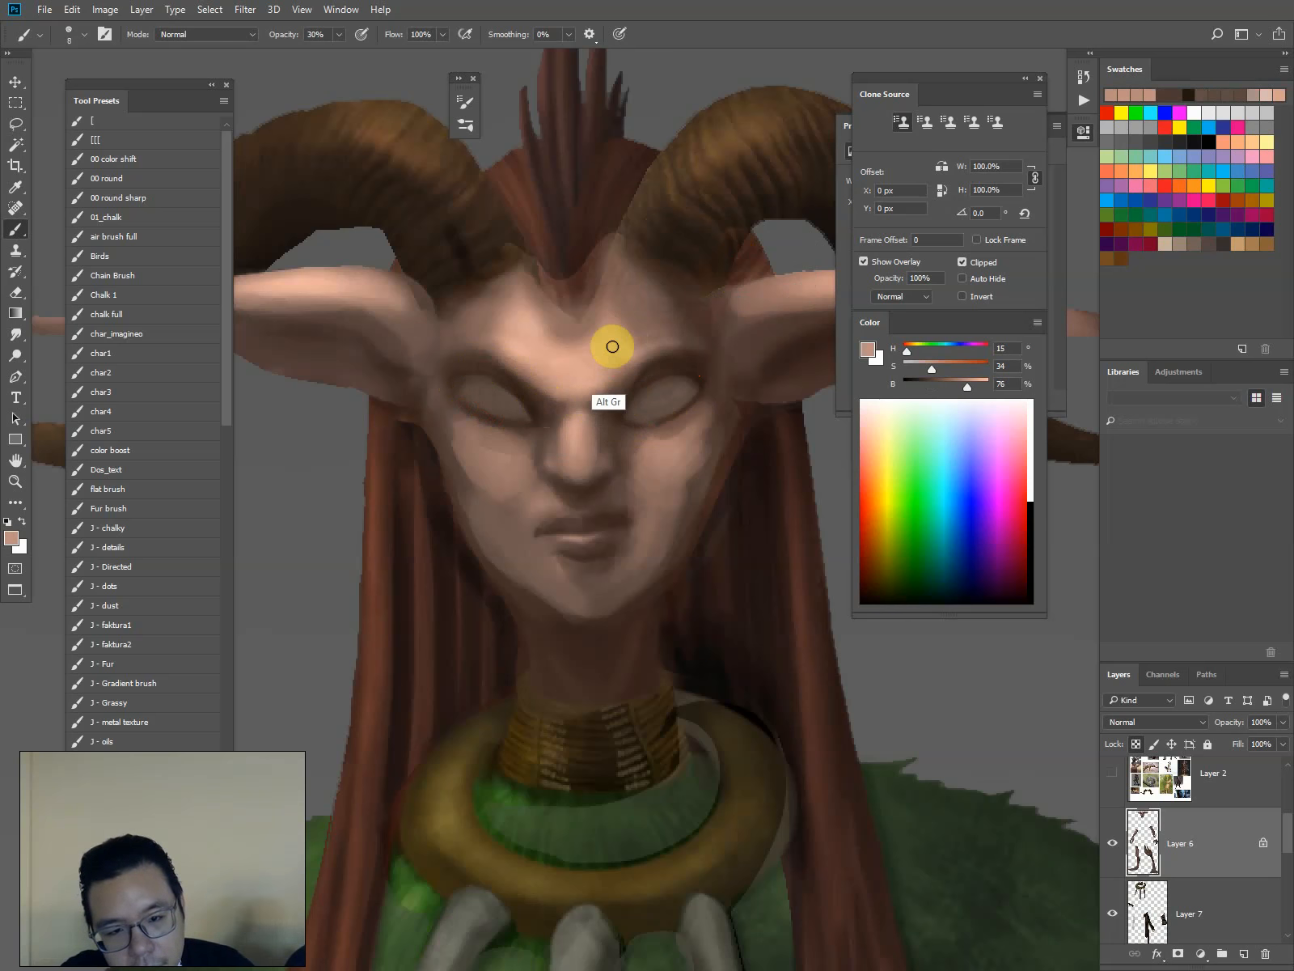
left_click(628, 349, "alt")
Unlock transparent pixels on Layer 6 and darken the nostril and mouth corner on the shadowed side with sampled dark brown and a finer brush
key("slash")
key("bracketleft")
key("bracketleft")
key("bracketleft")
key("bracketleft")
left_click(607, 479, "alt")
mouse_move(610, 477)
left_mouse_down()
mouse_move(586, 488)
mouse_move(602, 529)
mouse_move(634, 526)
left_mouse_up()
key("bracketleft")
key("bracketright")
key("bracketright")
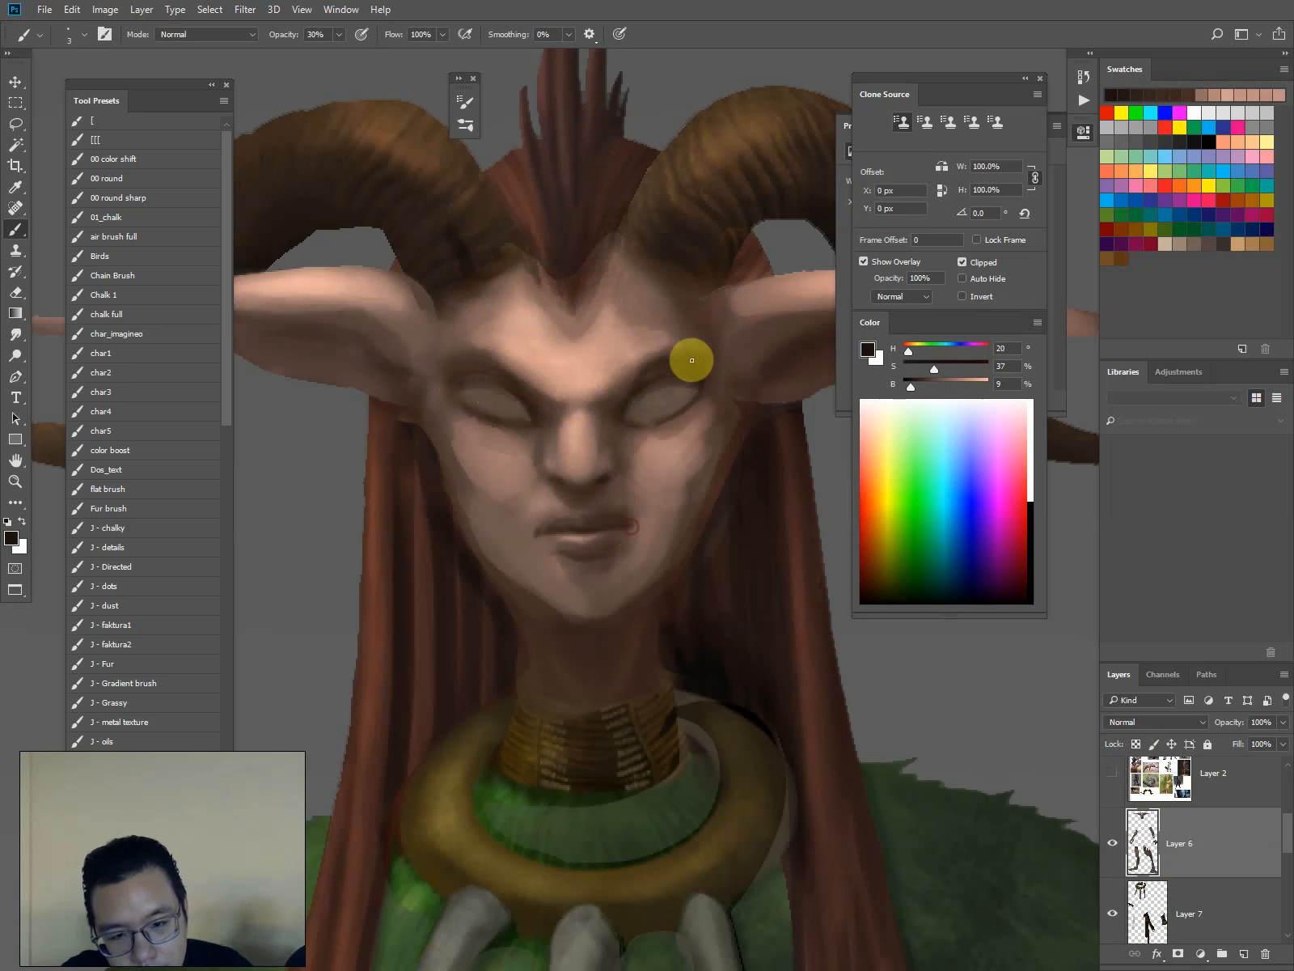
Refine the lid edges of both eyes with tones sampled from the eyes, using a 5- to 6-pixel brush
left_click(669, 383, "alt")
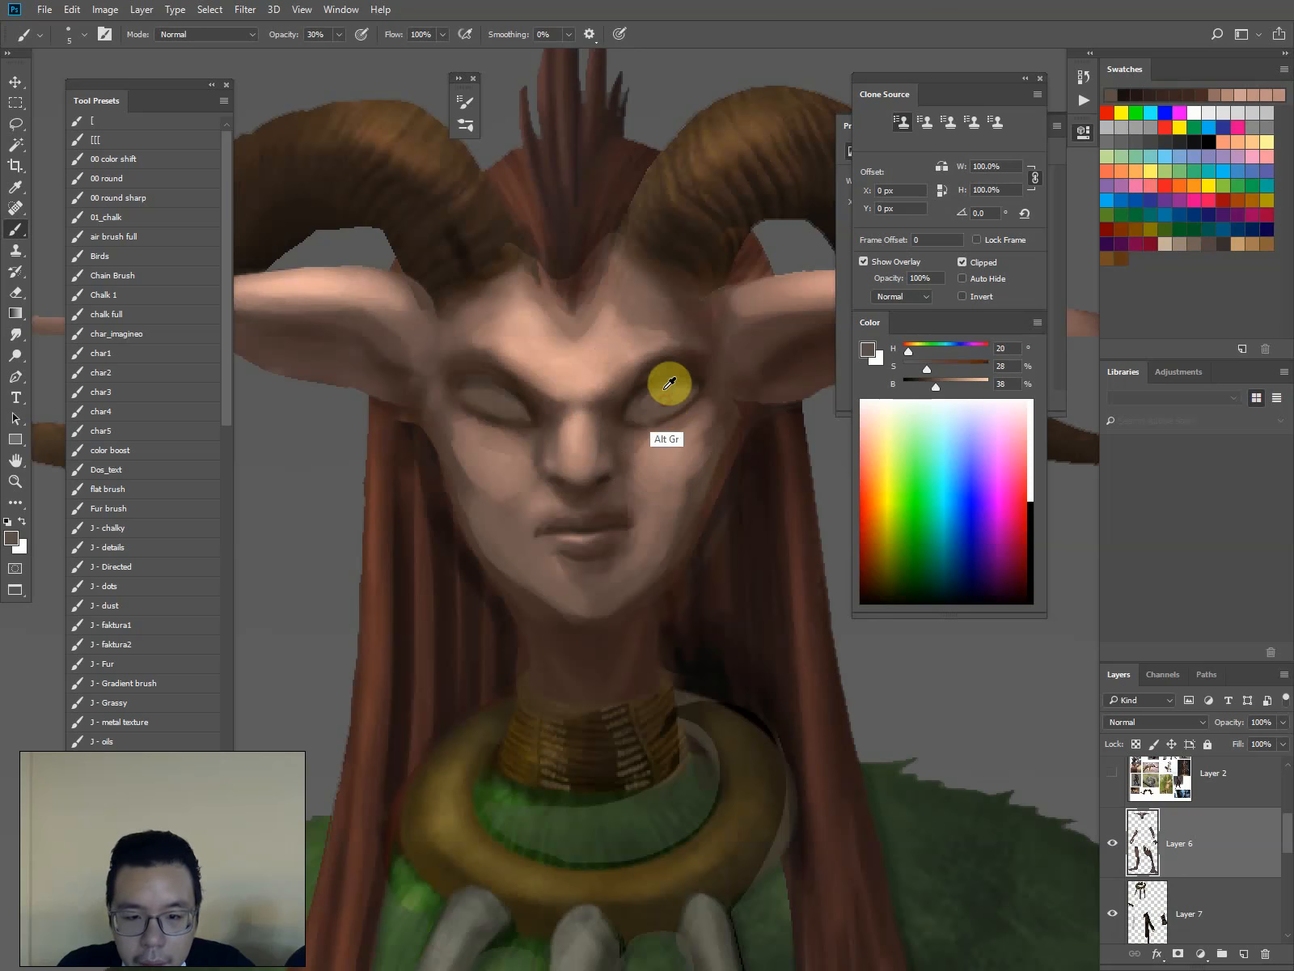
left_click(467, 403, "alt")
mouse_move(458, 409)
left_mouse_down()
mouse_move(476, 423)
mouse_move(451, 398)
mouse_move(474, 401)
left_mouse_up()
left_click(500, 415, "alt")
key("bracketright")
Shade the upper lip with brown sampled beside the mouth, and darken the lip line with dark brown sampled from the shadowed-side eye
left_click(636, 512, "alt")
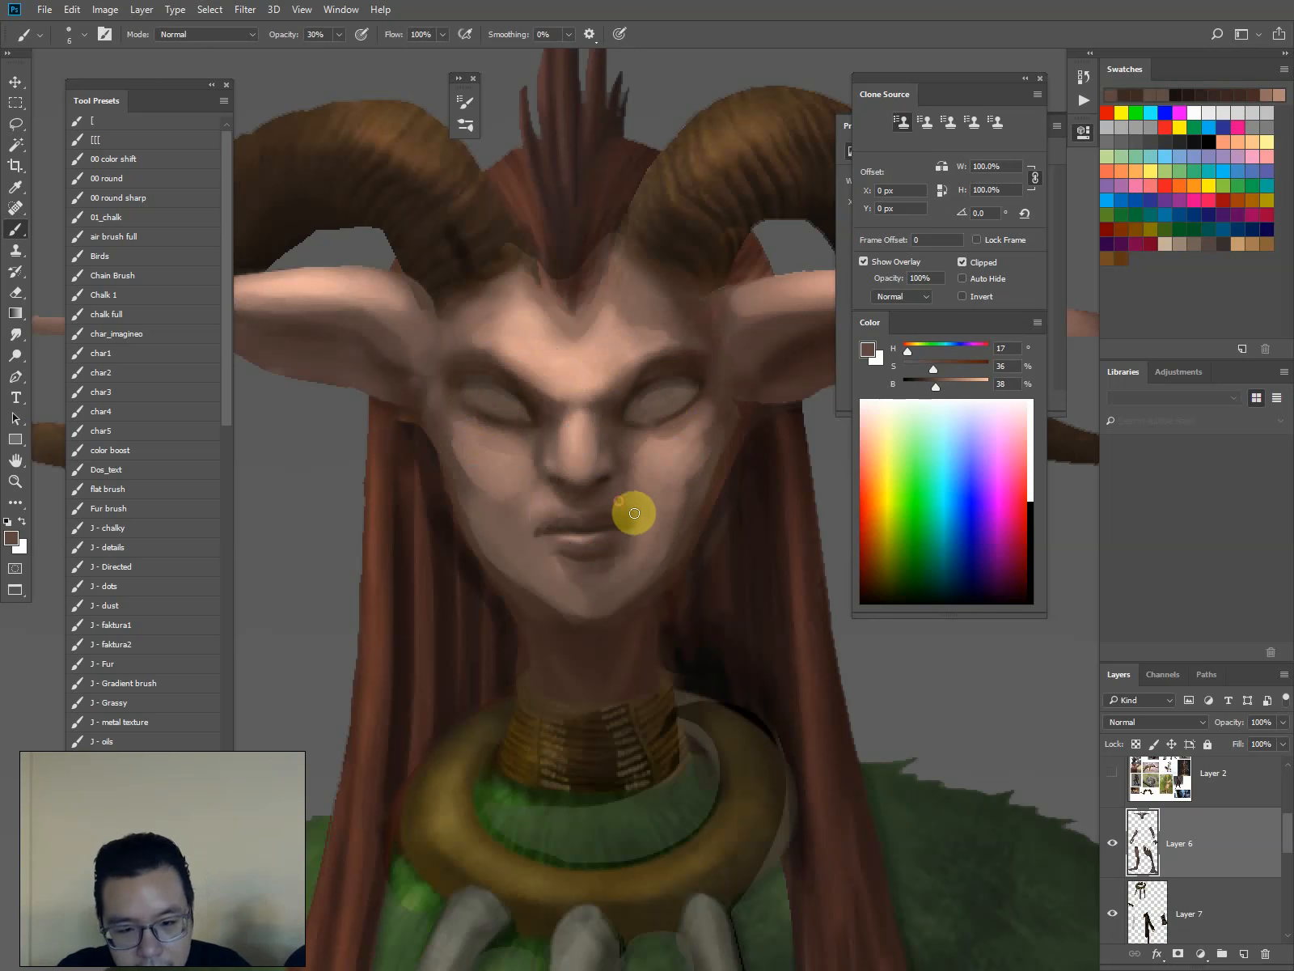
left_click(631, 500, "alt")
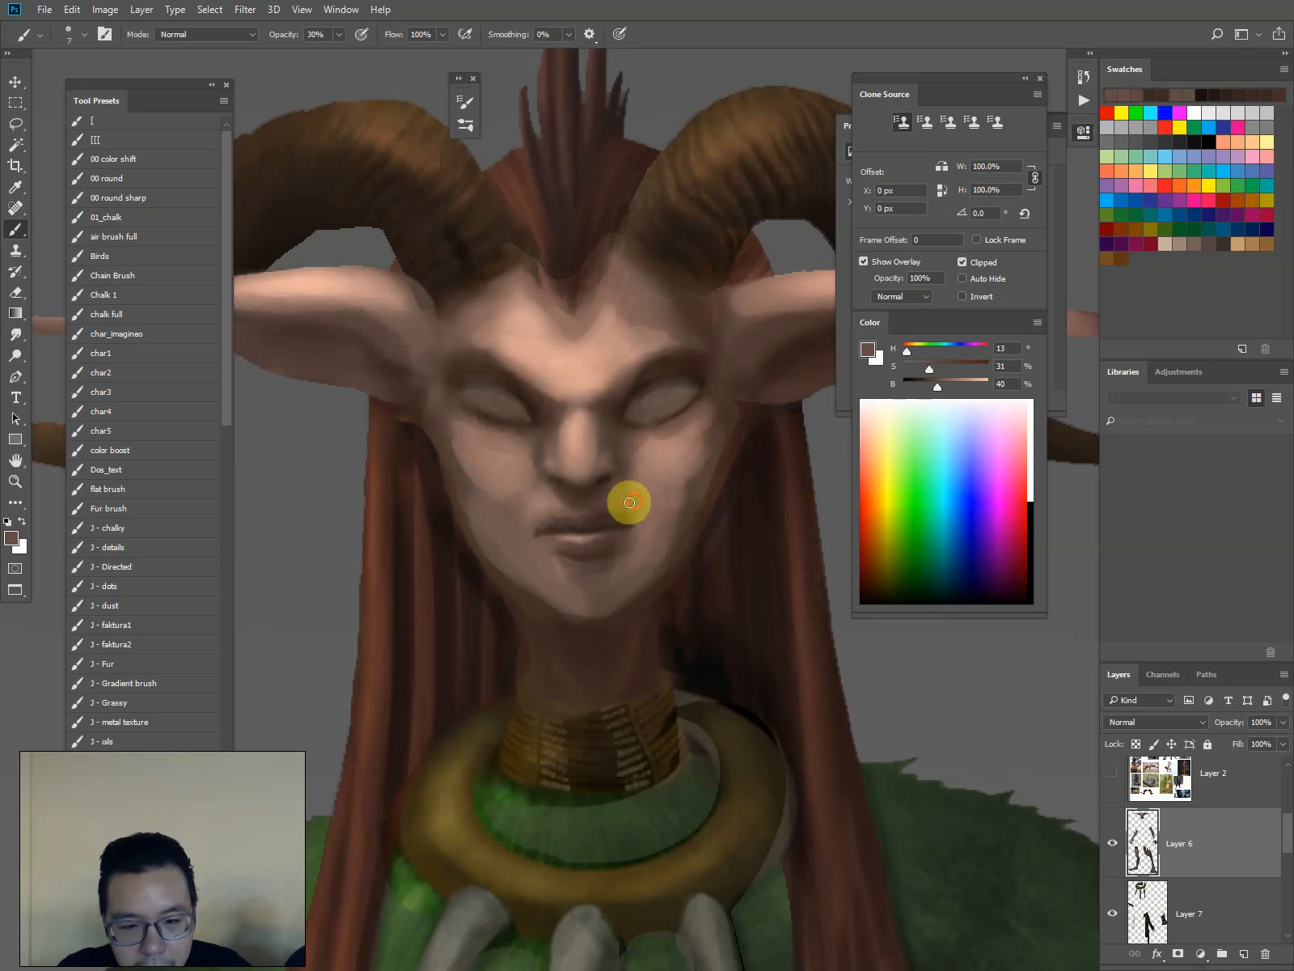
mouse_move(627, 521)
left_mouse_down()
mouse_move(599, 508)
mouse_move(533, 527)
left_mouse_up()
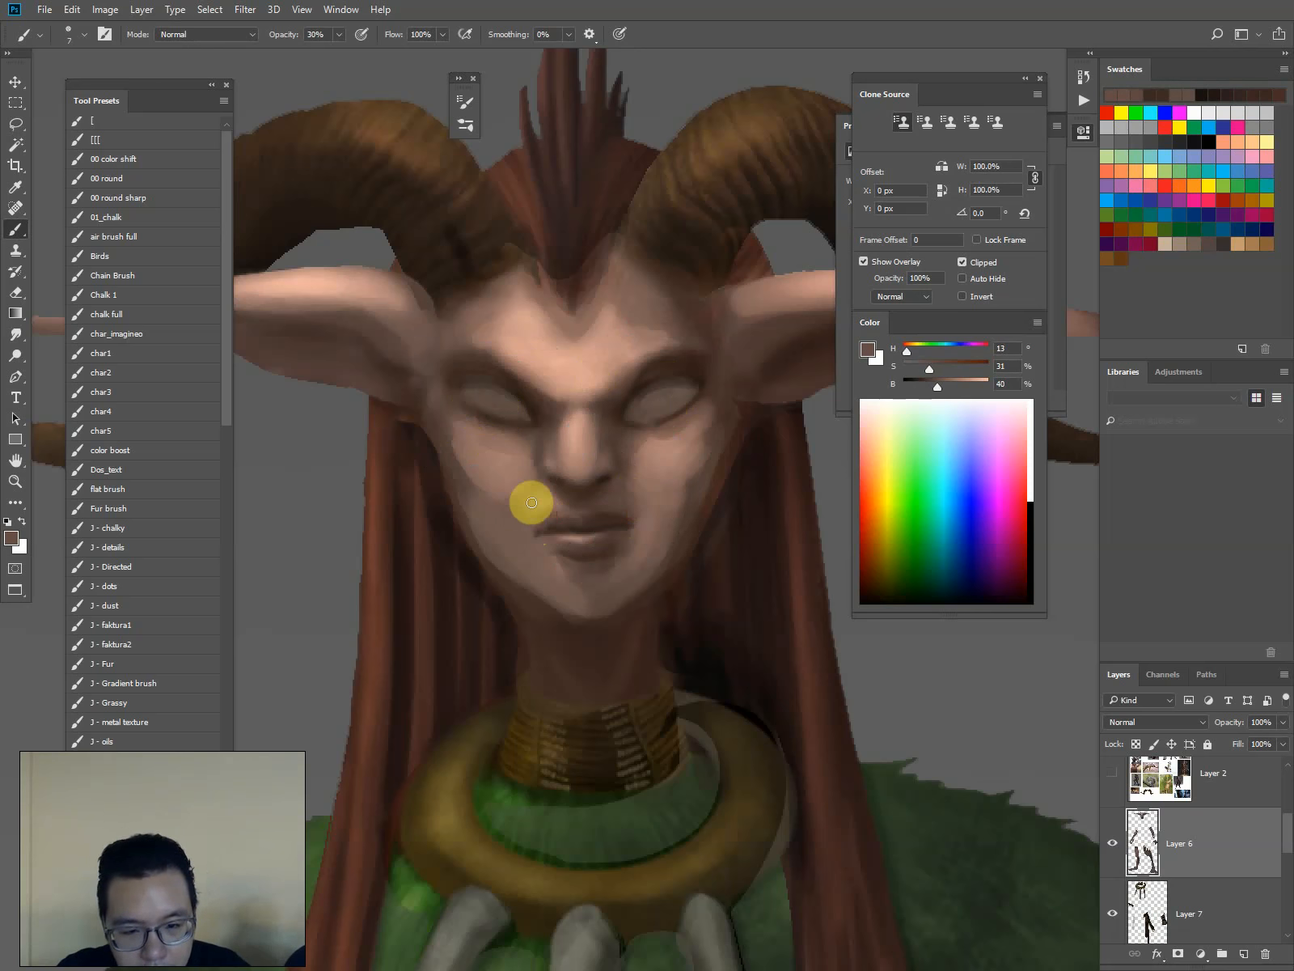
left_click(639, 379, "alt")
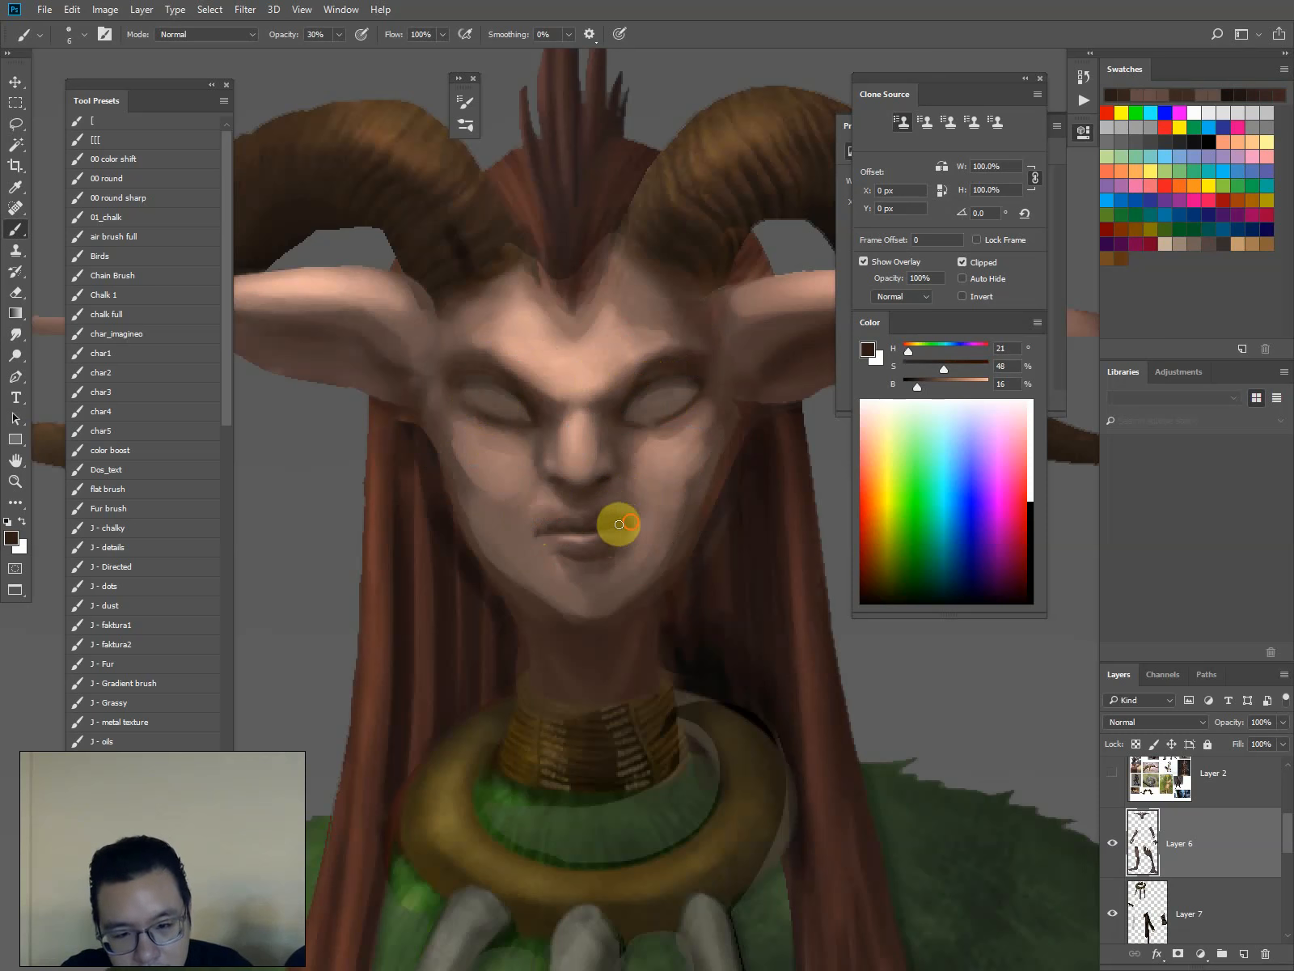
left_click_drag(619, 524, 543, 529)
key("[")
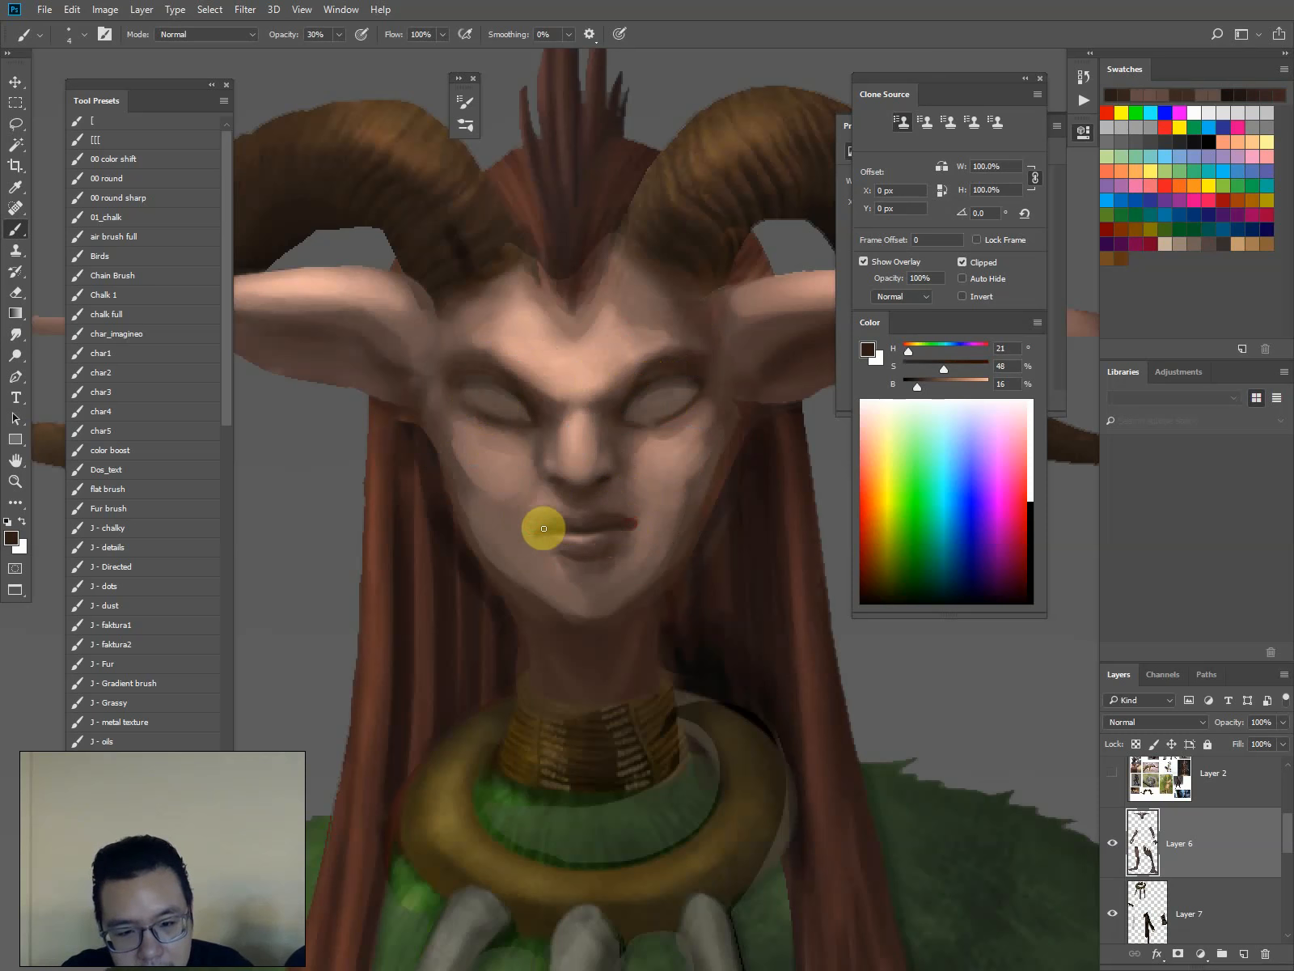
Shade the lower lip and the area beneath it with reddish brown sampled from the hair, using a 9-pixel brush
left_click(616, 384, "alt")
left_click(448, 364, "alt")
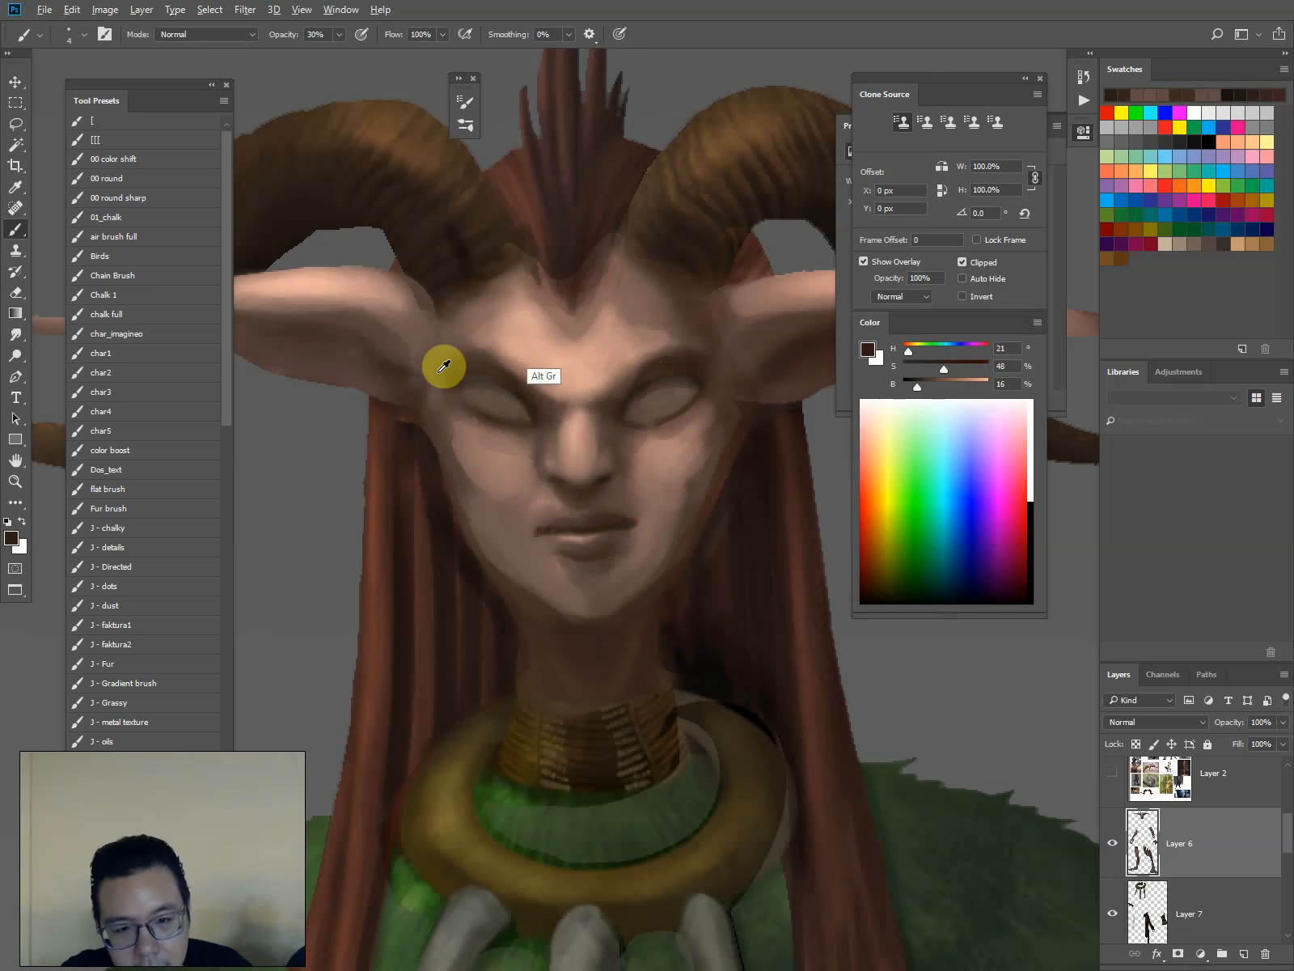
left_click(390, 448, "alt")
key("]")
key("bracketright")
key("bracketright")
key("bracketright")
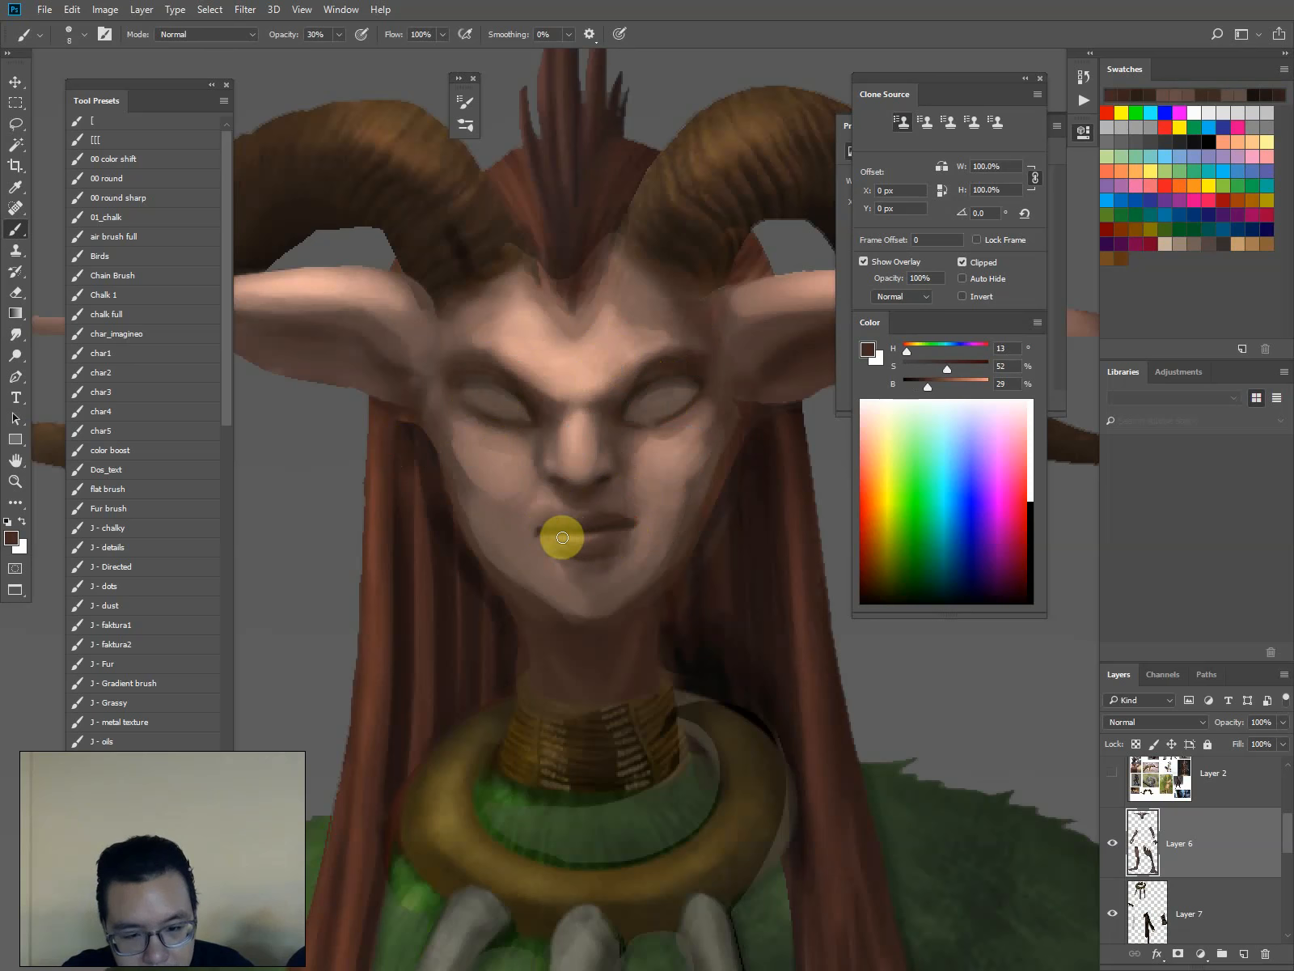
left_click(641, 535, "alt")
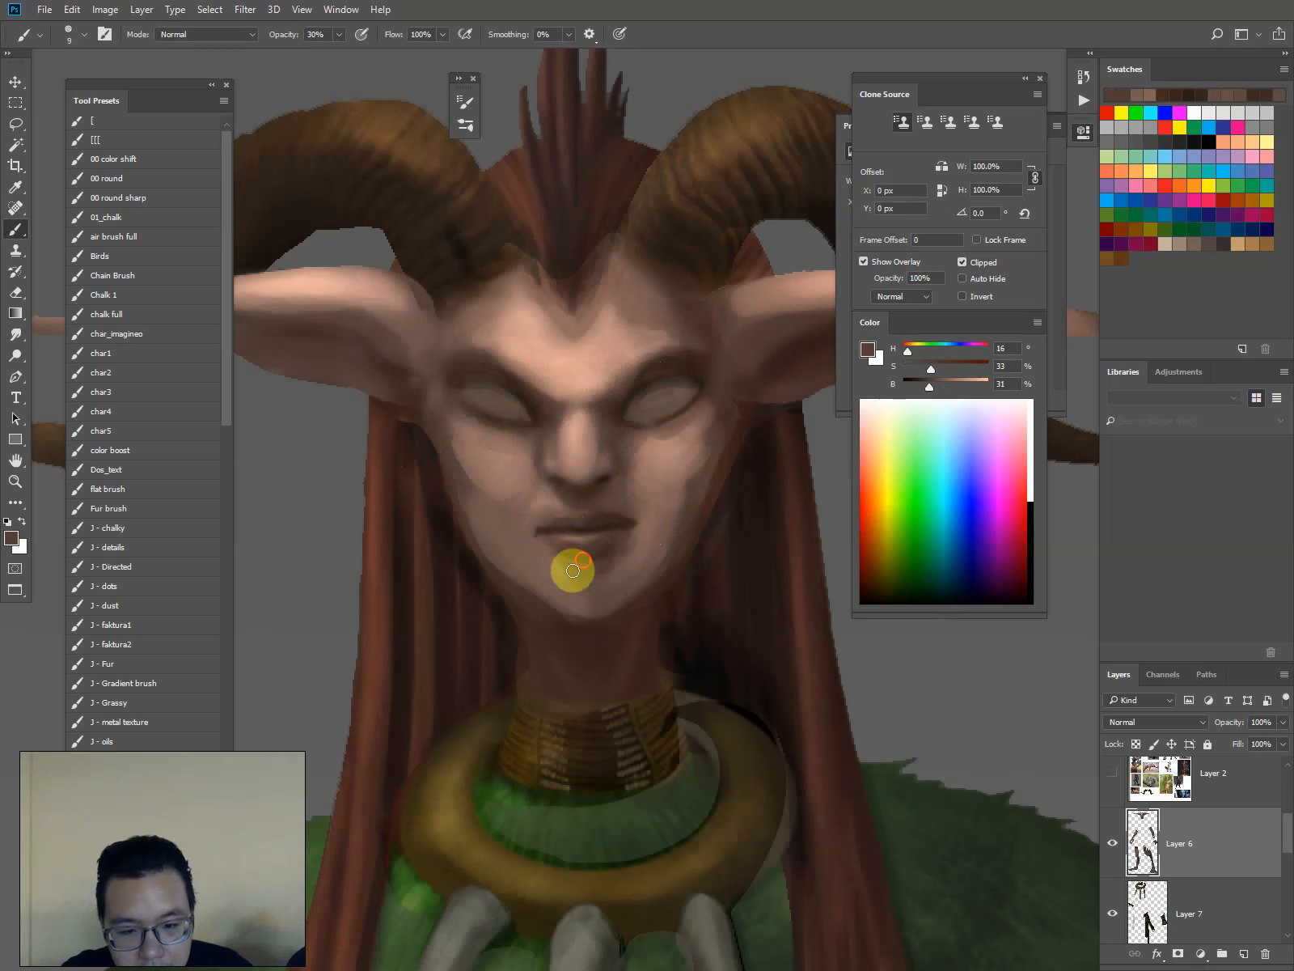
Lighten and blend the chin below the mouth with skin tones sampled from the shadowed-side cheek, using a 10-pixel brush
key("bracketright")
left_click(668, 483, "alt")
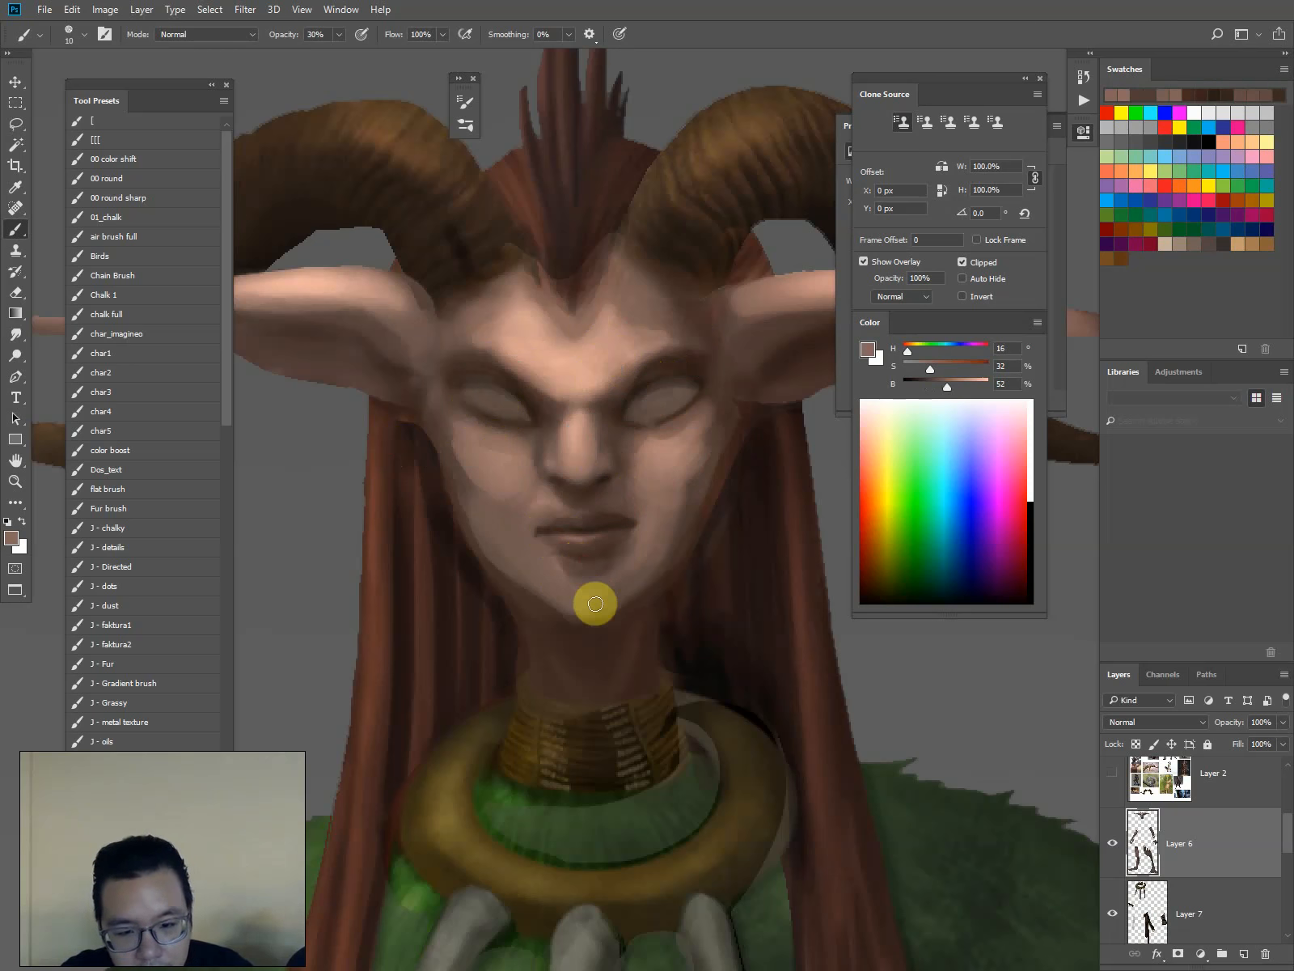
left_click(660, 460, "alt")
key("bracketright")
mouse_move(602, 581)
left_mouse_down()
mouse_move(570, 592)
mouse_move(566, 581)
left_mouse_up()
key("bracketleft")
left_click(663, 444, "alt")
left_click(595, 590, "alt")
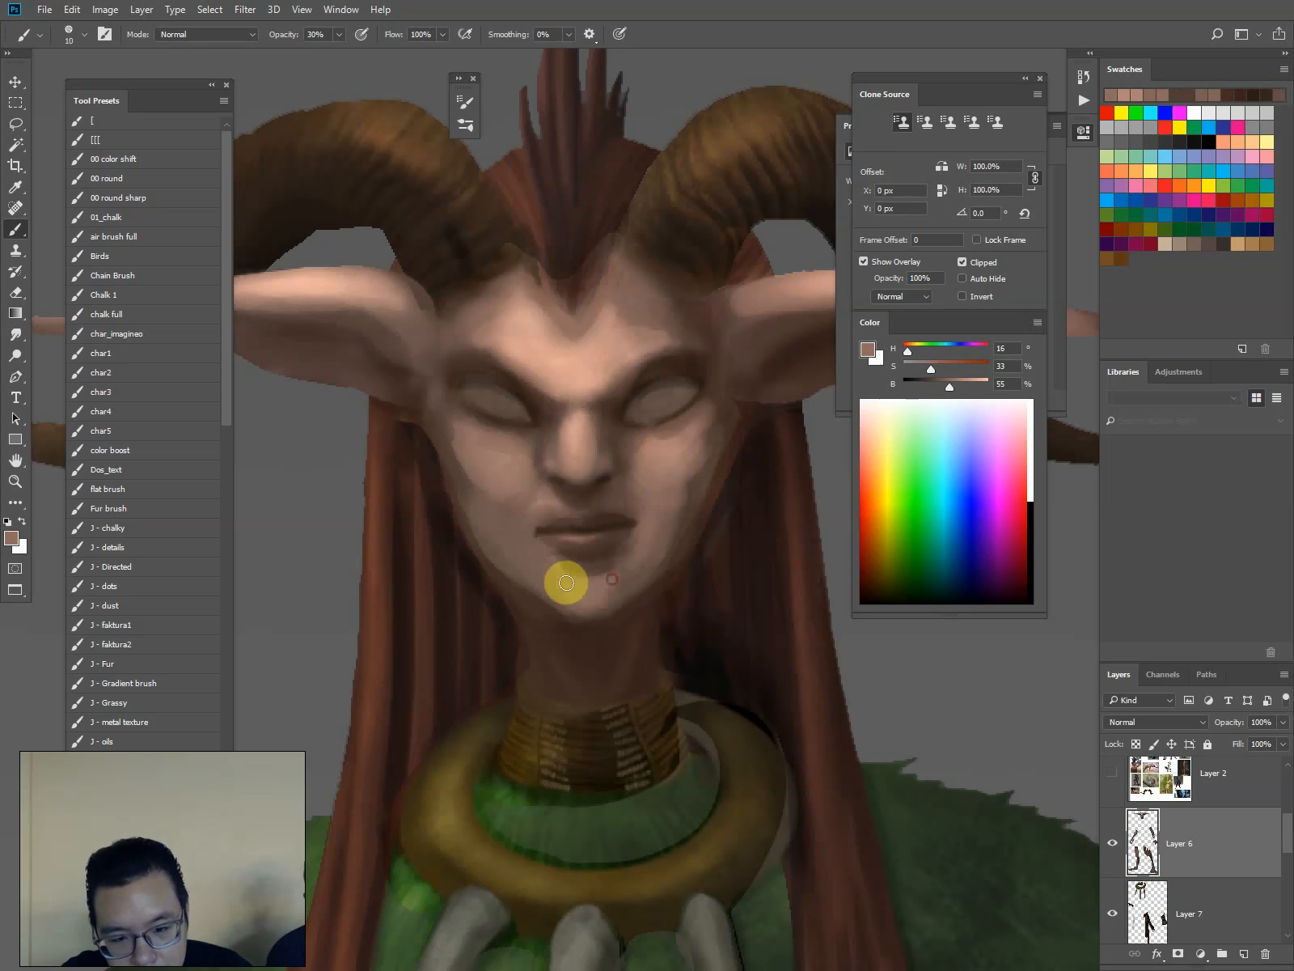
left_click(620, 574)
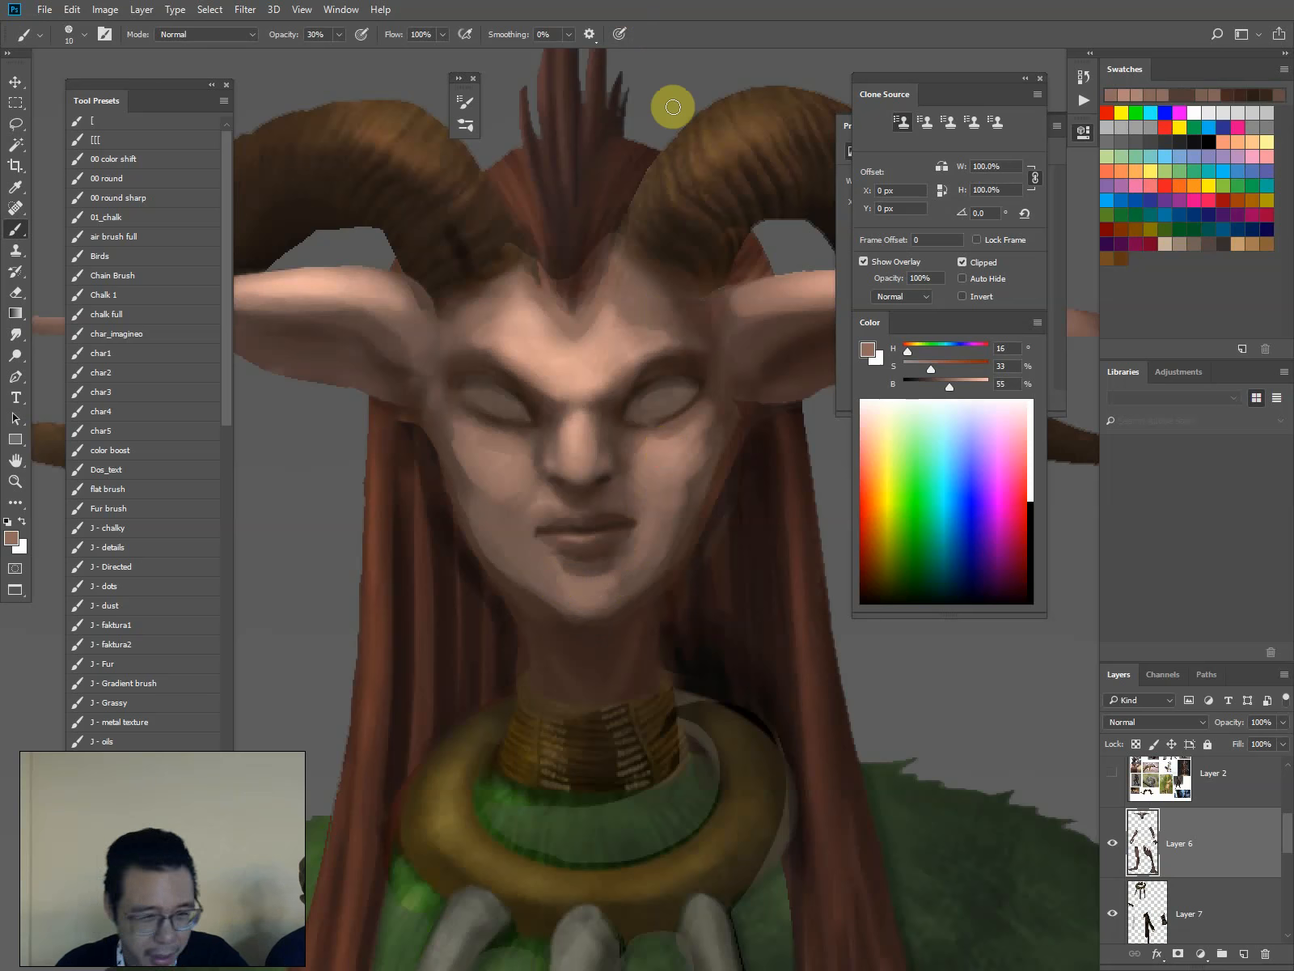
Merge the character's layers into Layer 6 and delete the line sketch, adjustment and reference image layers above it
scroll(1280, 873, "down", 5)
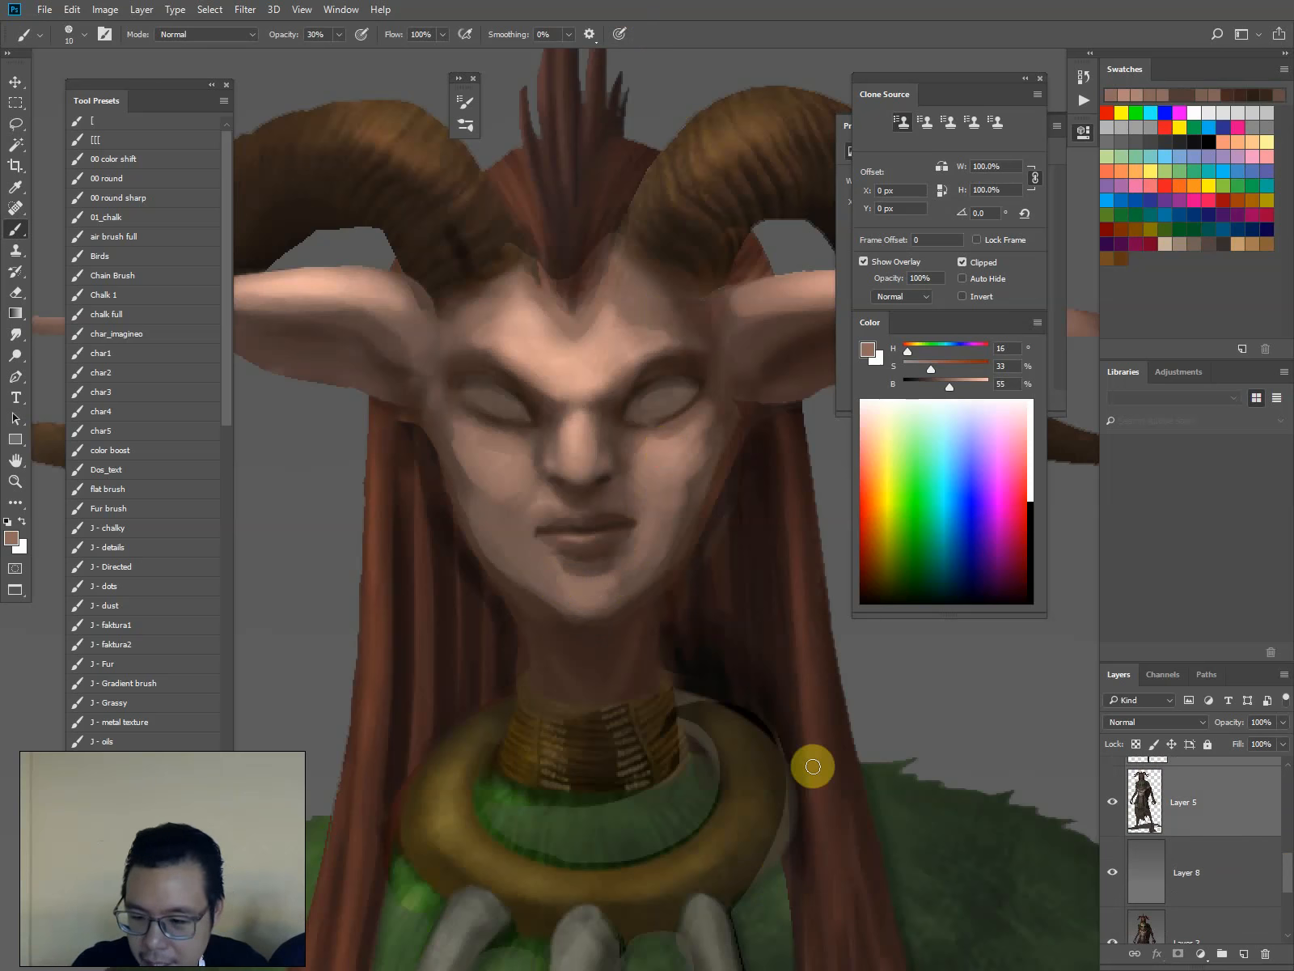
scroll(1271, 901, "down", 3)
scroll(1283, 855, "up", 8)
scroll(1287, 809, "up", 2)
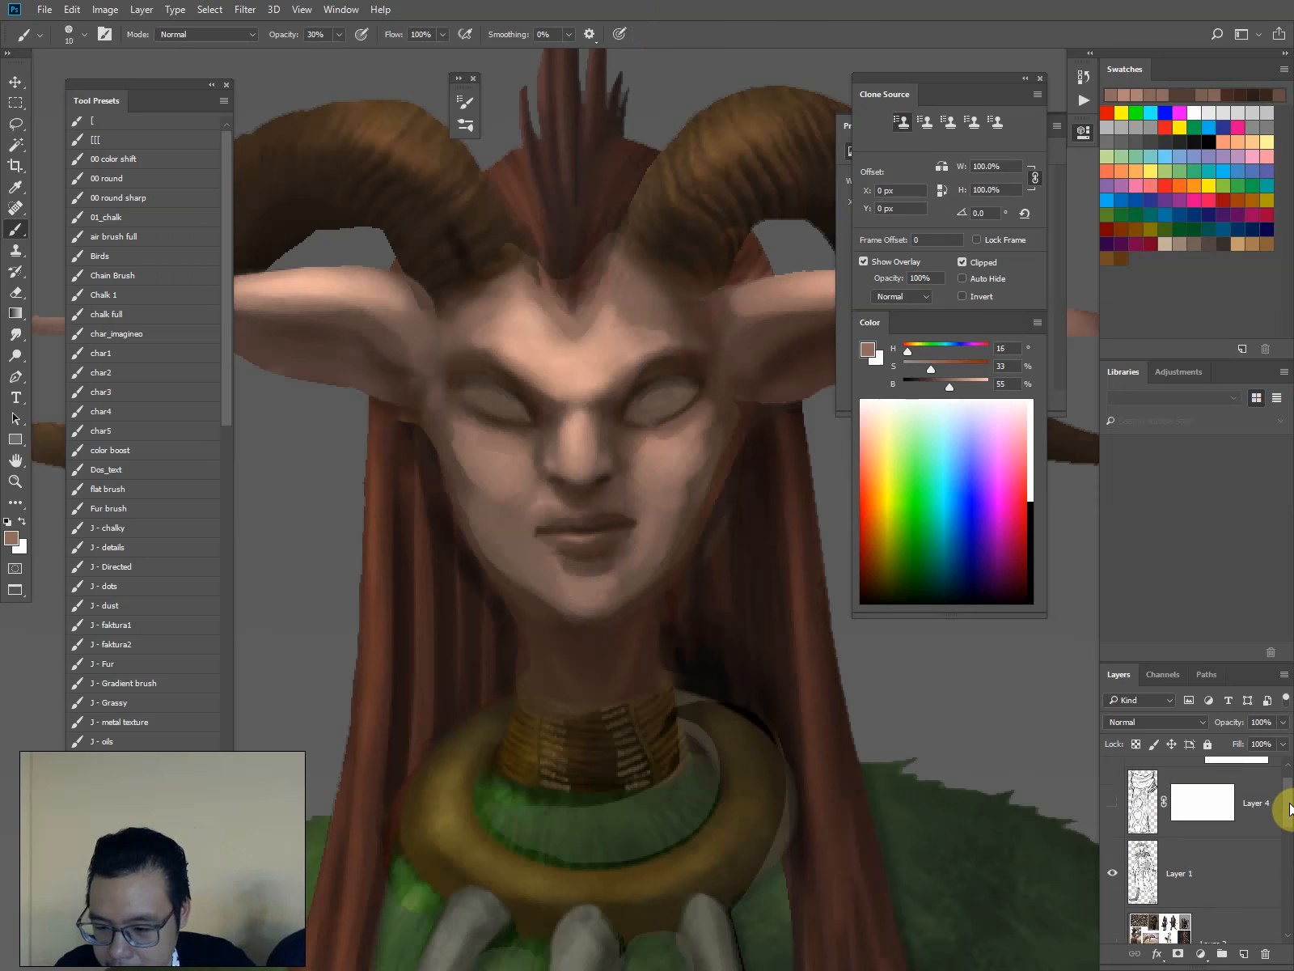
left_click(1259, 850)
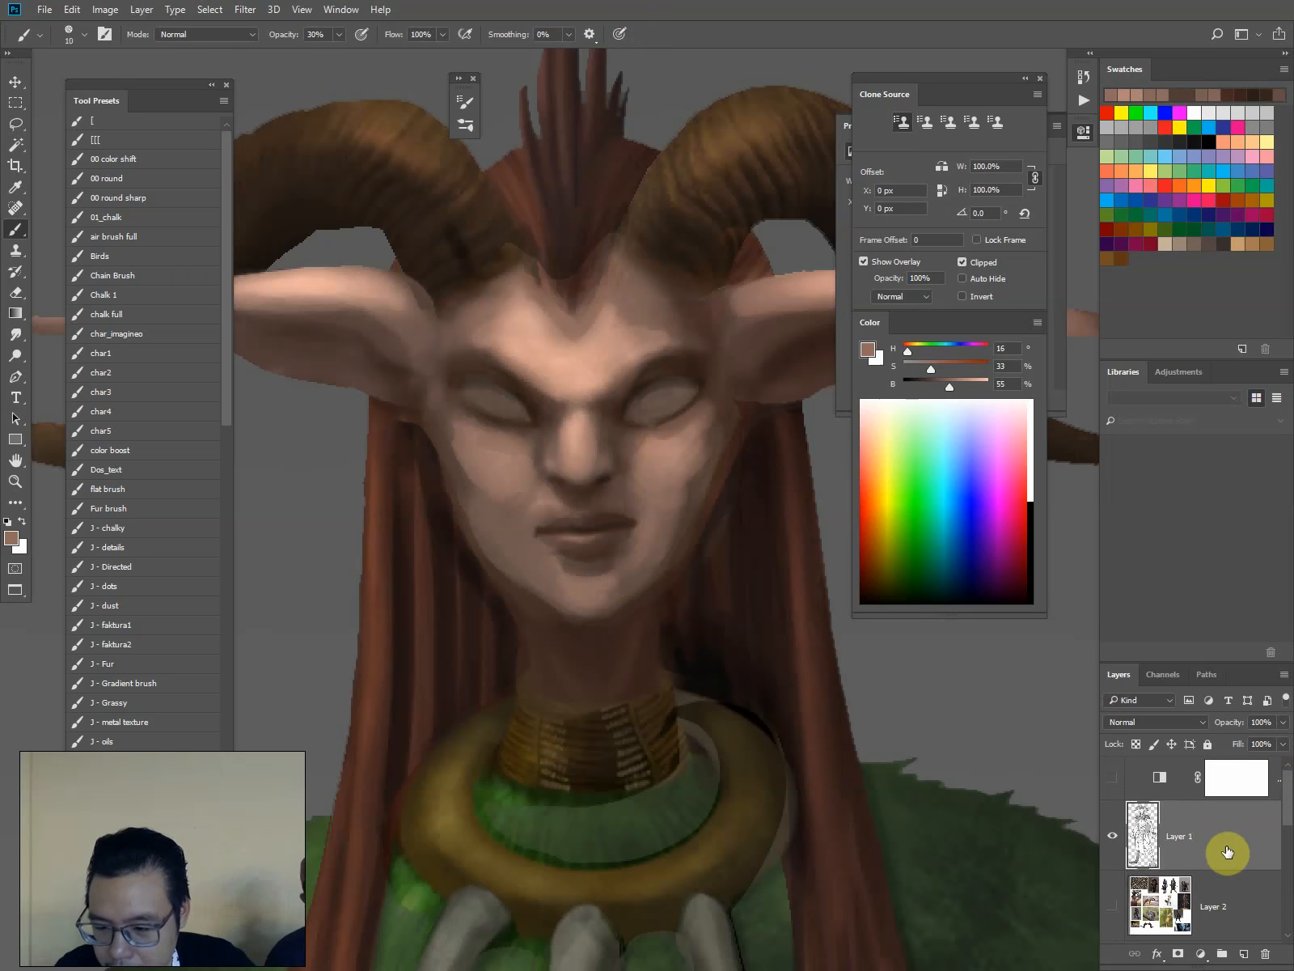
key("Delete")
left_click(1274, 789)
key("Delete")
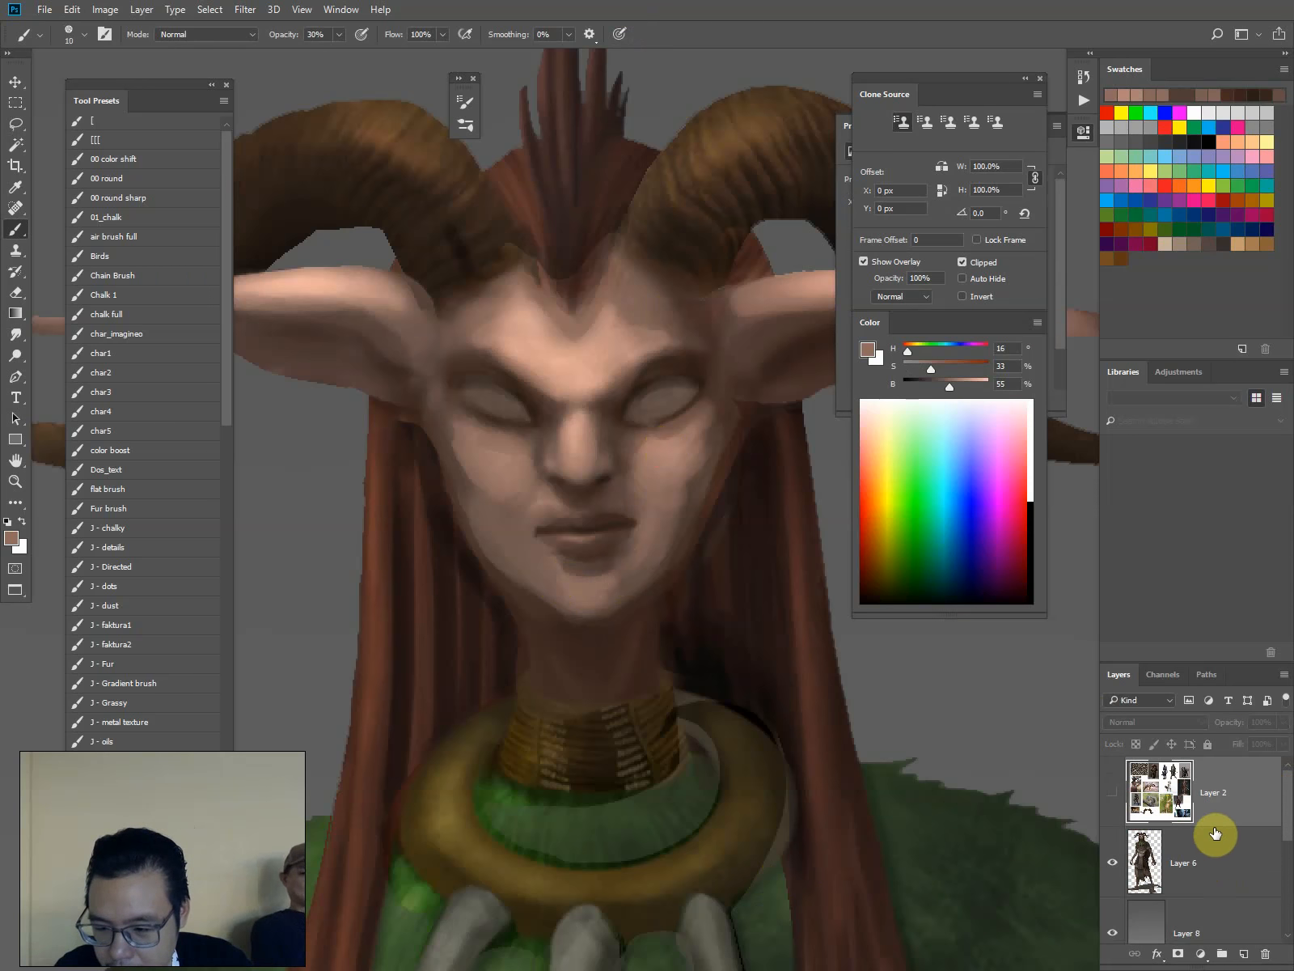
key("Delete")
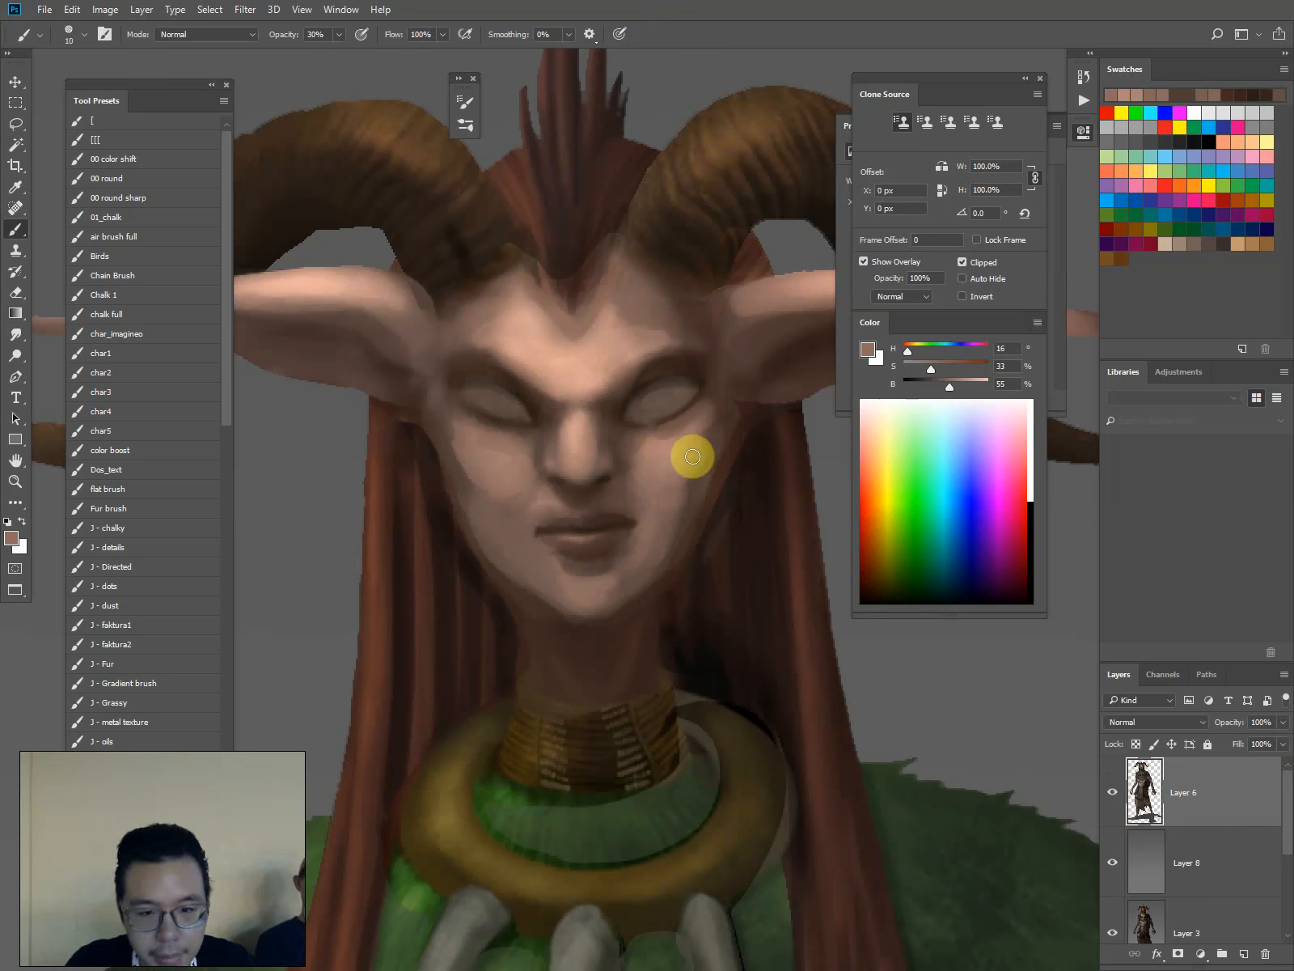
Darken the inner brow beside the nose bridge with dark brown sampled from the shadowed eye socket, using a 15-pixel brush
left_click(727, 458, "alt")
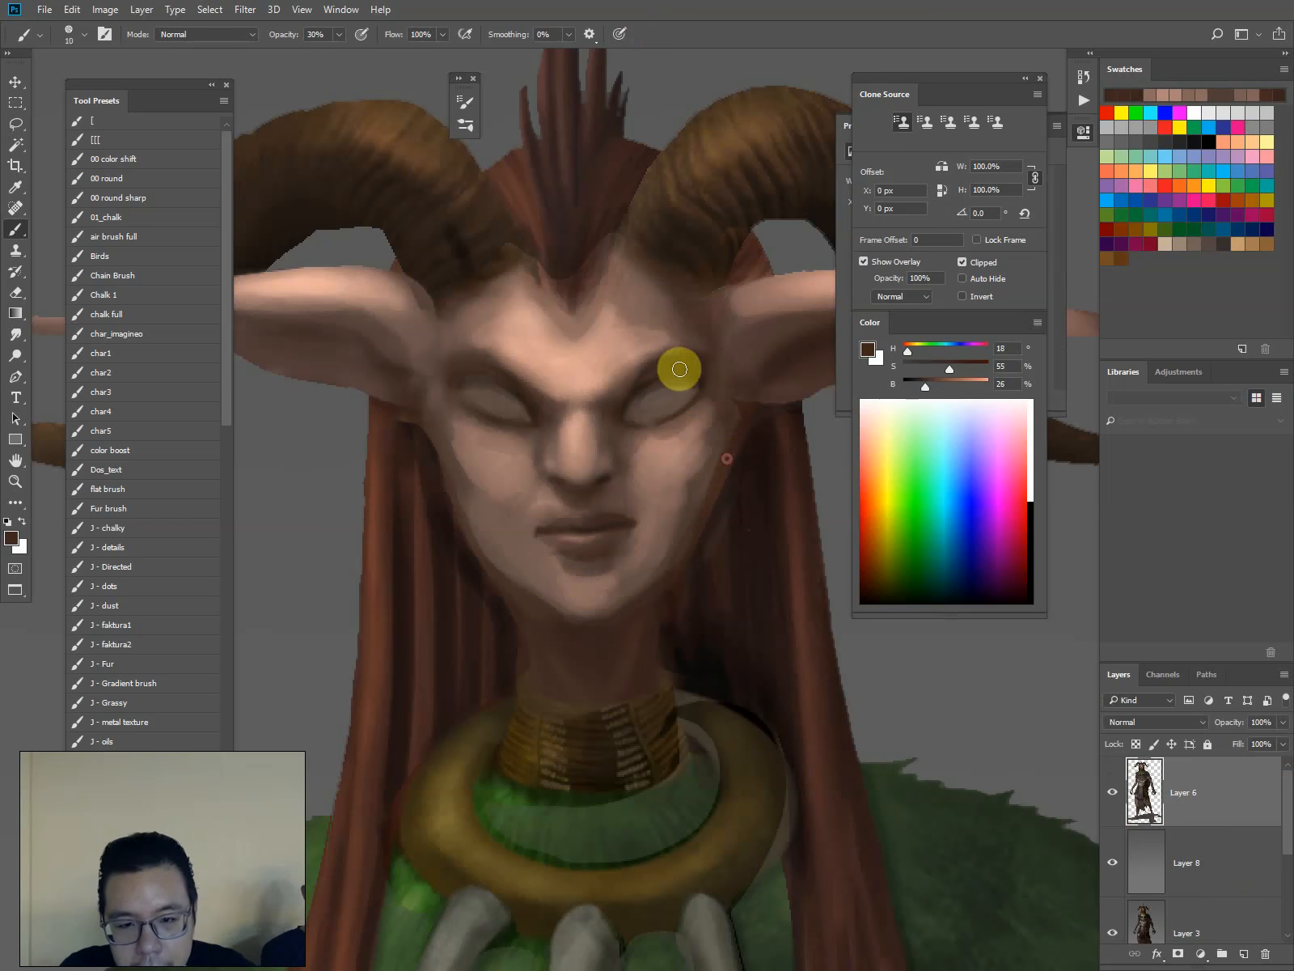
key("bracketleft")
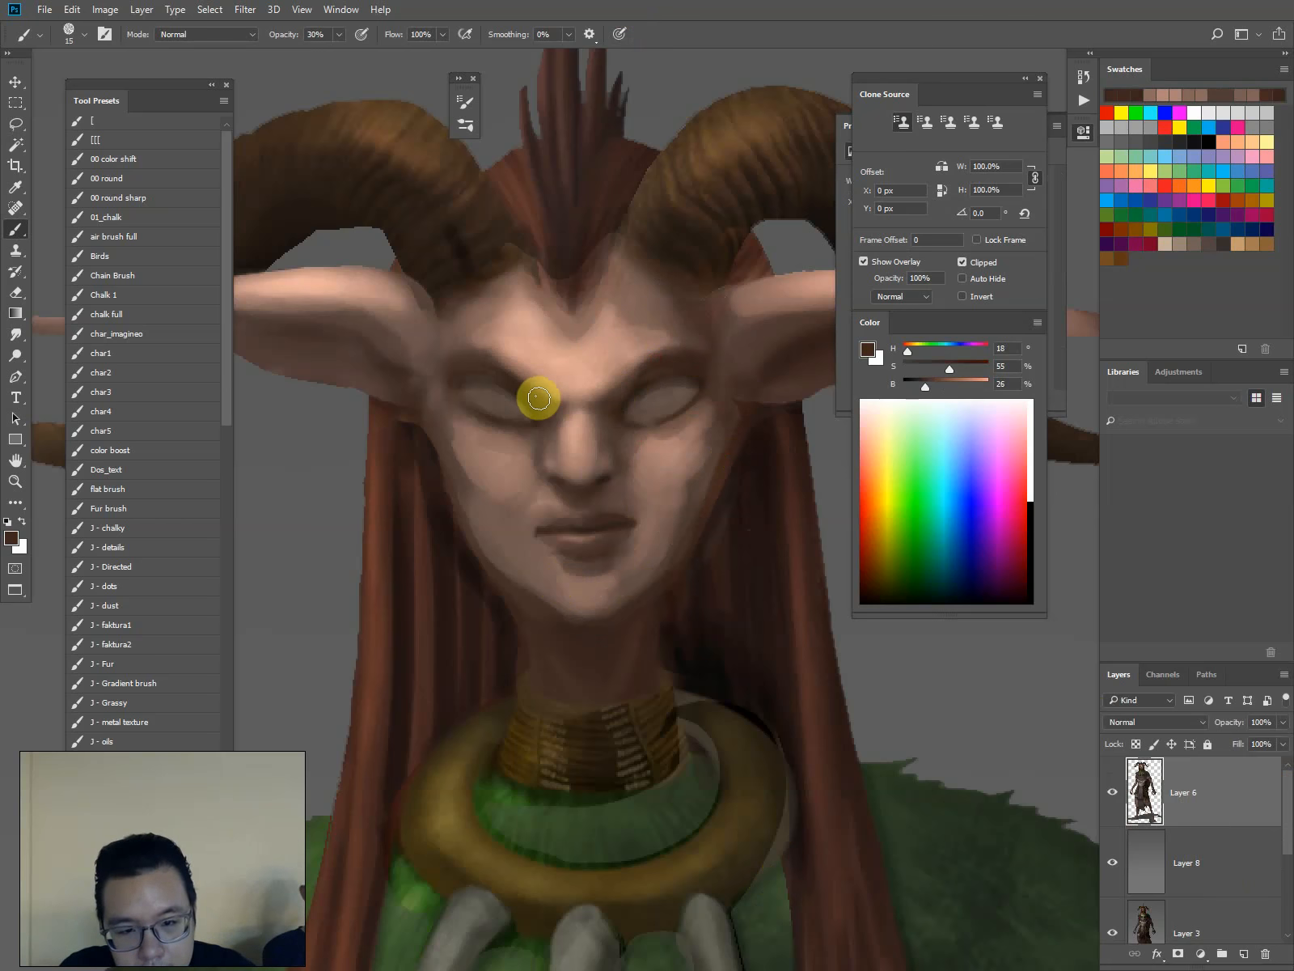
left_click(627, 377, "alt")
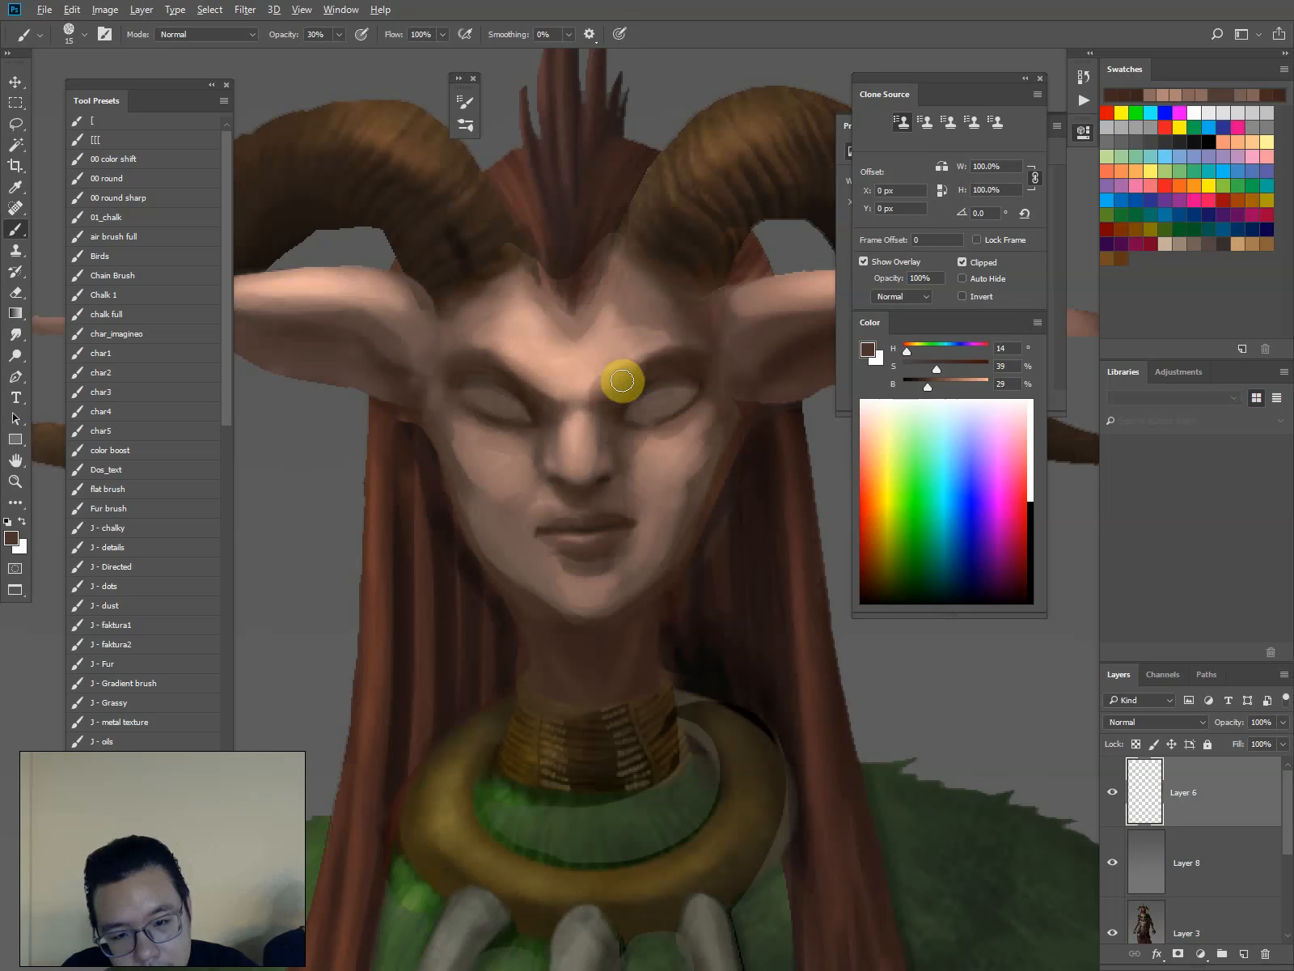
left_click_drag(549, 399, 518, 380)
Rework the brow ridge above the lit-side eye with skin tones sampled between the brows and above the shadowed-side eye
left_click(595, 366, "alt")
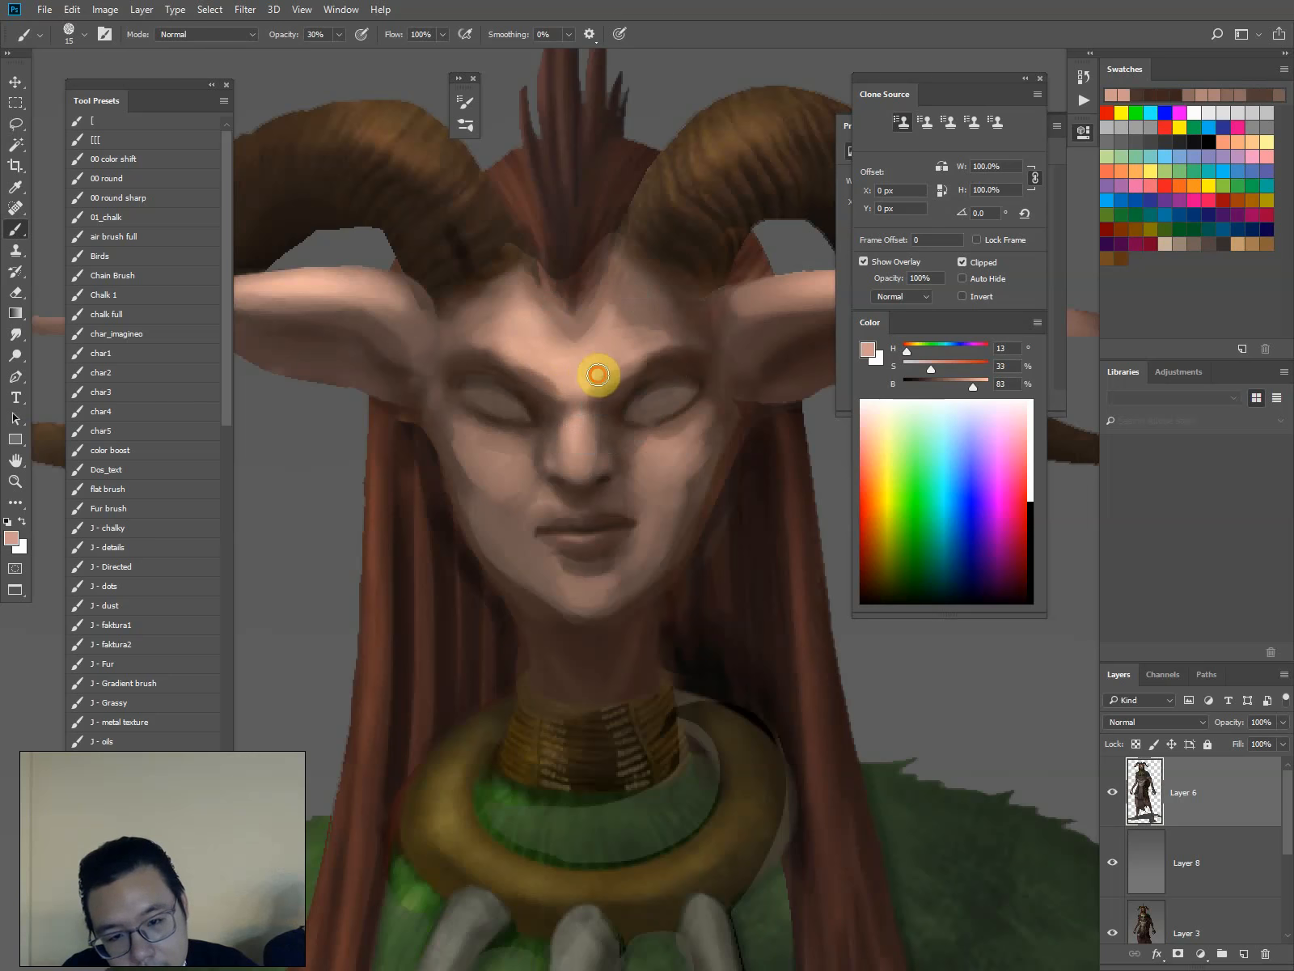
left_click(672, 344, "alt")
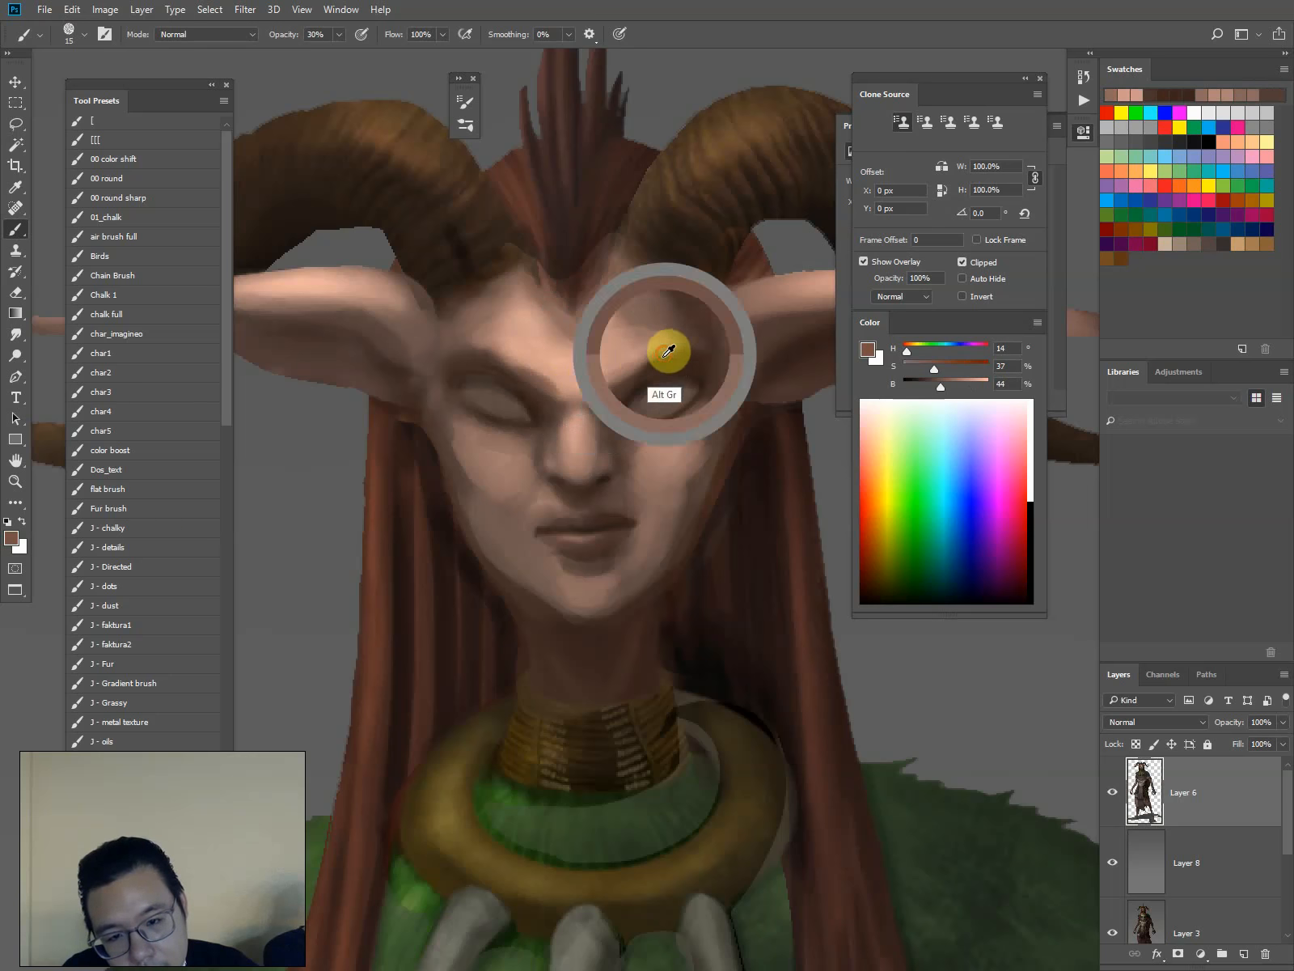
left_click_drag(526, 370, 453, 359)
left_click(535, 361, "alt")
left_click_drag(537, 370, 465, 361)
left_click(541, 370, "alt")
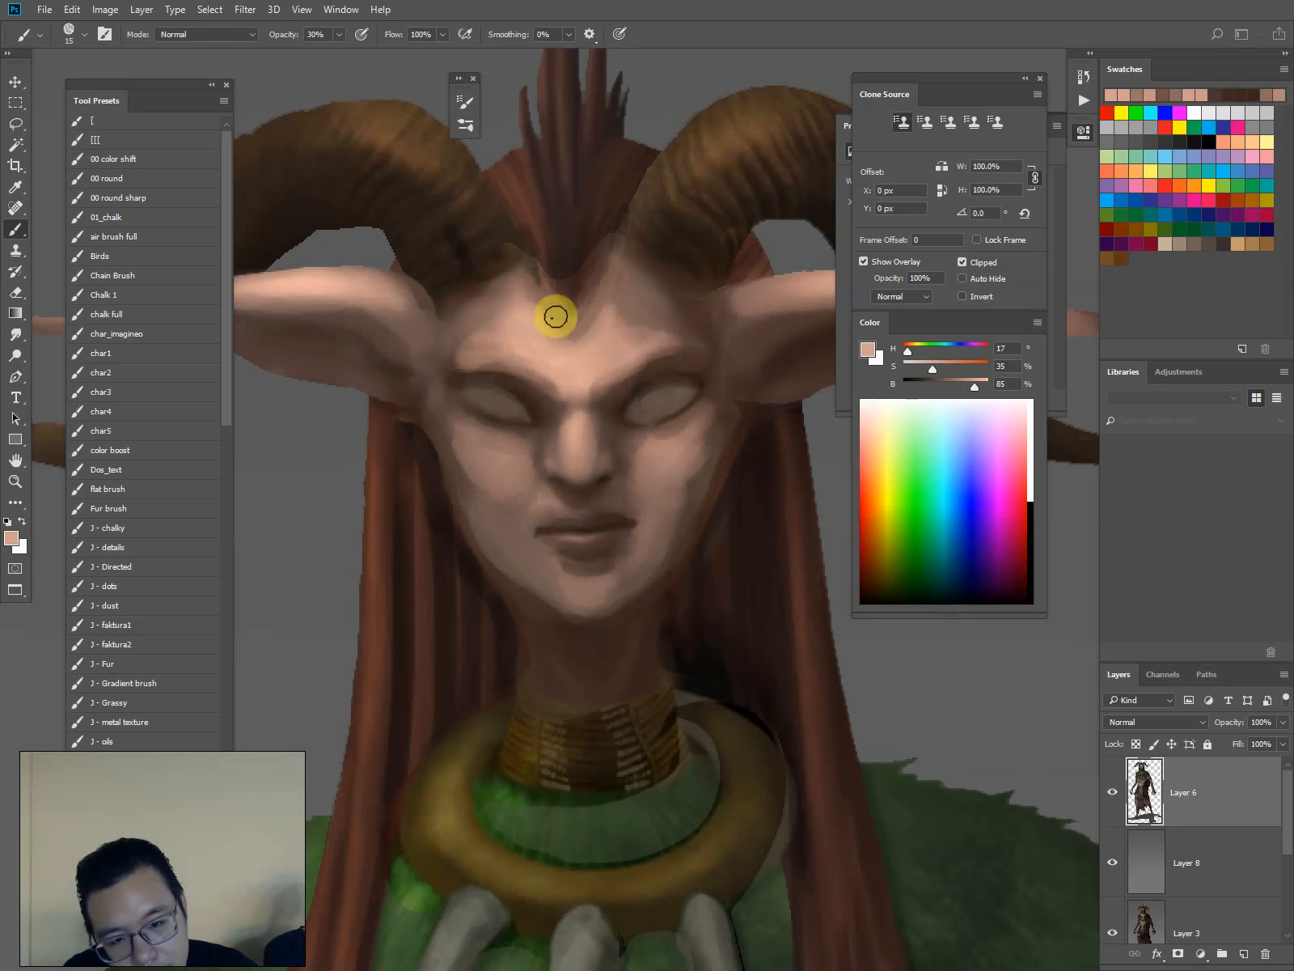
Blend the forehead above both brows with brown and skin tones sampled from the brow area
left_click(656, 346, "alt")
left_click_drag(635, 330, 613, 320)
left_click_drag(529, 338, 511, 333)
mouse_move(486, 343)
left_mouse_down()
mouse_move(453, 344)
mouse_move(472, 341)
left_mouse_up()
left_click(459, 350, "alt")
left_click(680, 329, "alt")
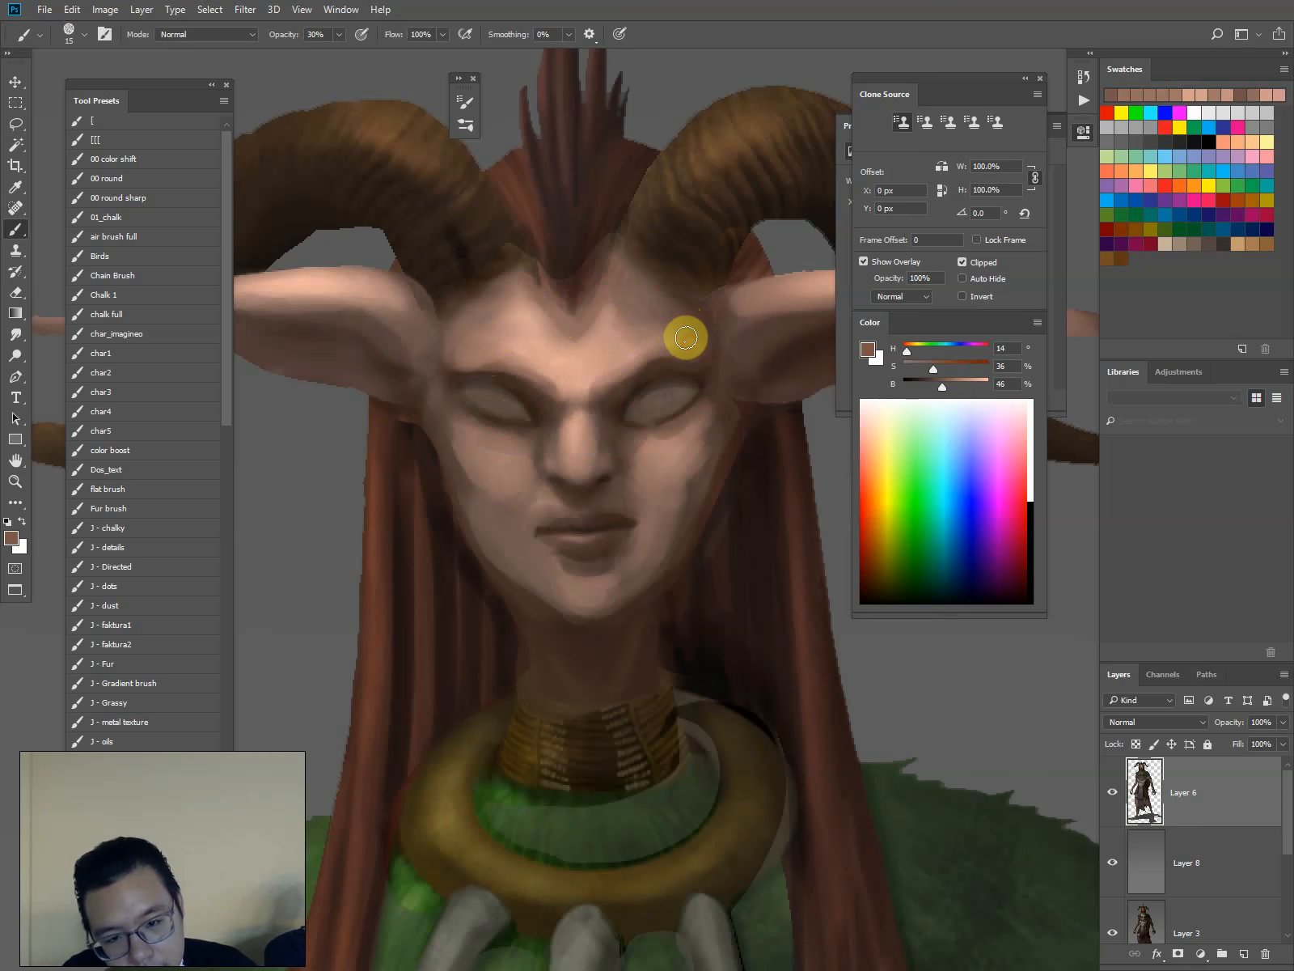
Touch up the mouth and chin with dark brown sampled under the nose and a chin skin tone, using a 7-pixel brush
key("[")
key("[")
key("[")
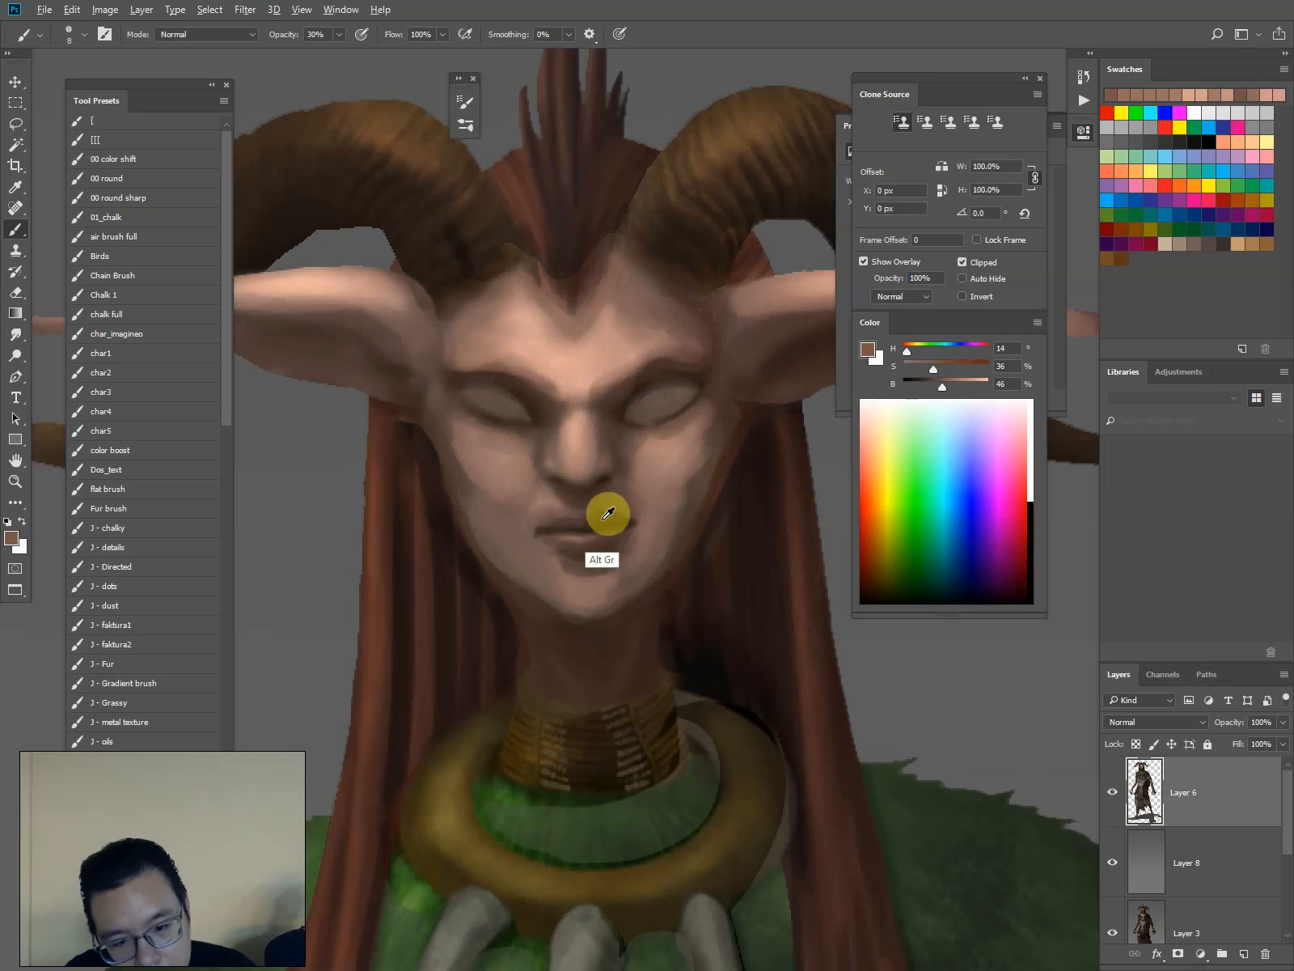
left_click(578, 480, "alt")
key("[")
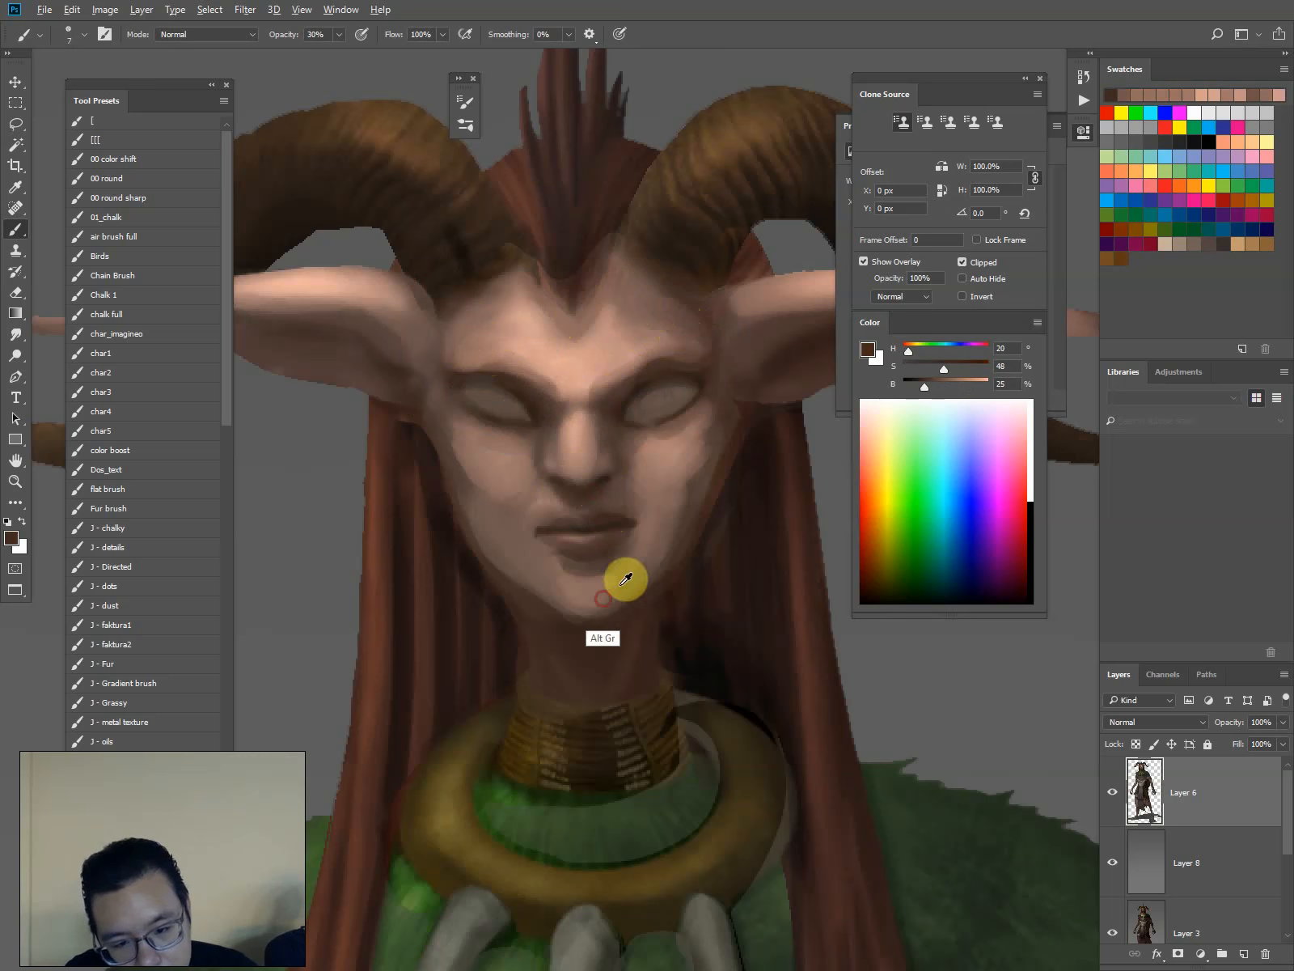
left_click(621, 584, "alt")
Lasso-select the inner hair areas on both sides of the neck, following the jaw and neck contours
key("l")
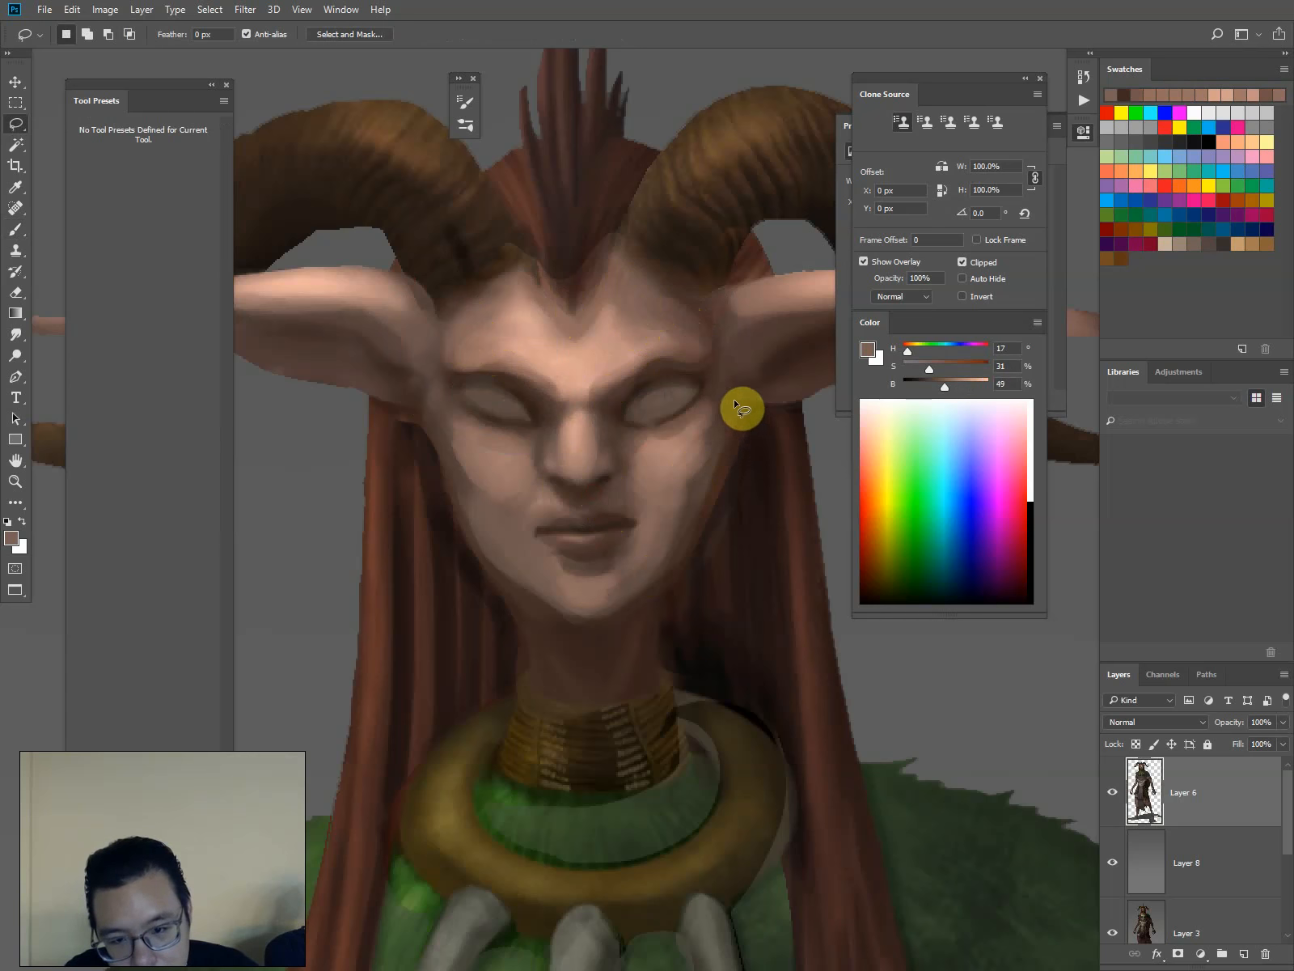
left_click_drag(734, 403, 671, 568)
key("Escape")
left_click_drag(781, 404, 779, 408)
left_click_drag(404, 417, 407, 422, "shift")
Darken the selected hair on the shadowed side of the neck with near-black browns sampled beside the neck, reducing the brush size
key("b")
left_click(680, 659, "alt")
left_click_drag(673, 636, 718, 437)
left_click_drag(723, 596, 751, 398)
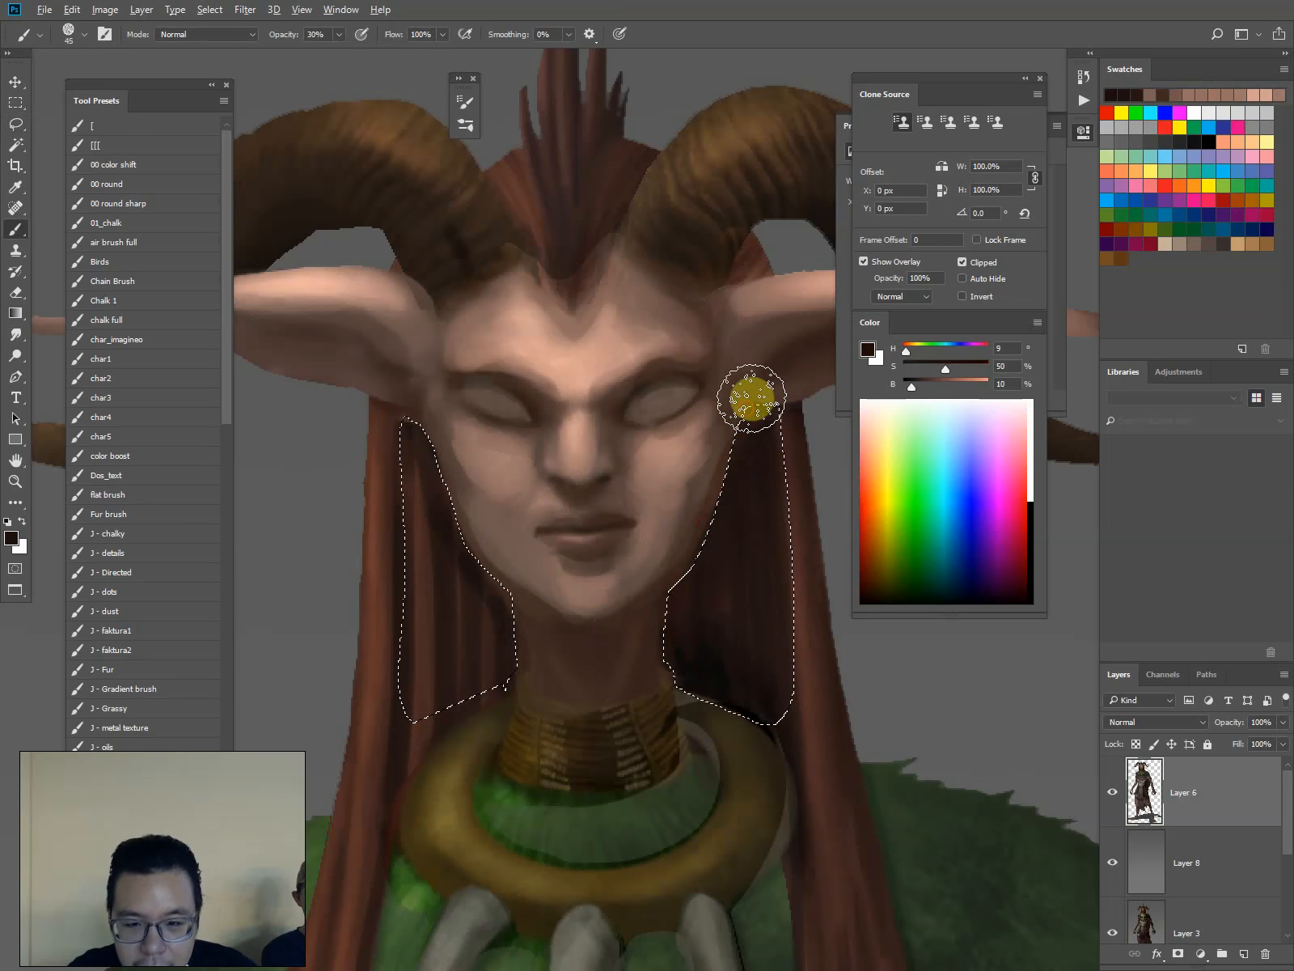
left_click(698, 647, "alt")
key("[")
key("[")
key("[")
key("[")
key("[")
mouse_move(703, 668)
left_mouse_down()
mouse_move(697, 499)
mouse_move(728, 441)
left_mouse_up()
left_click_drag(738, 662, 737, 401)
Darken the selected hair on the lit side of the neck with sampled dark browns, raising brush opacity to 100%, and deselect
left_click(482, 571, "alt")
left_click(497, 566, "alt")
key("[")
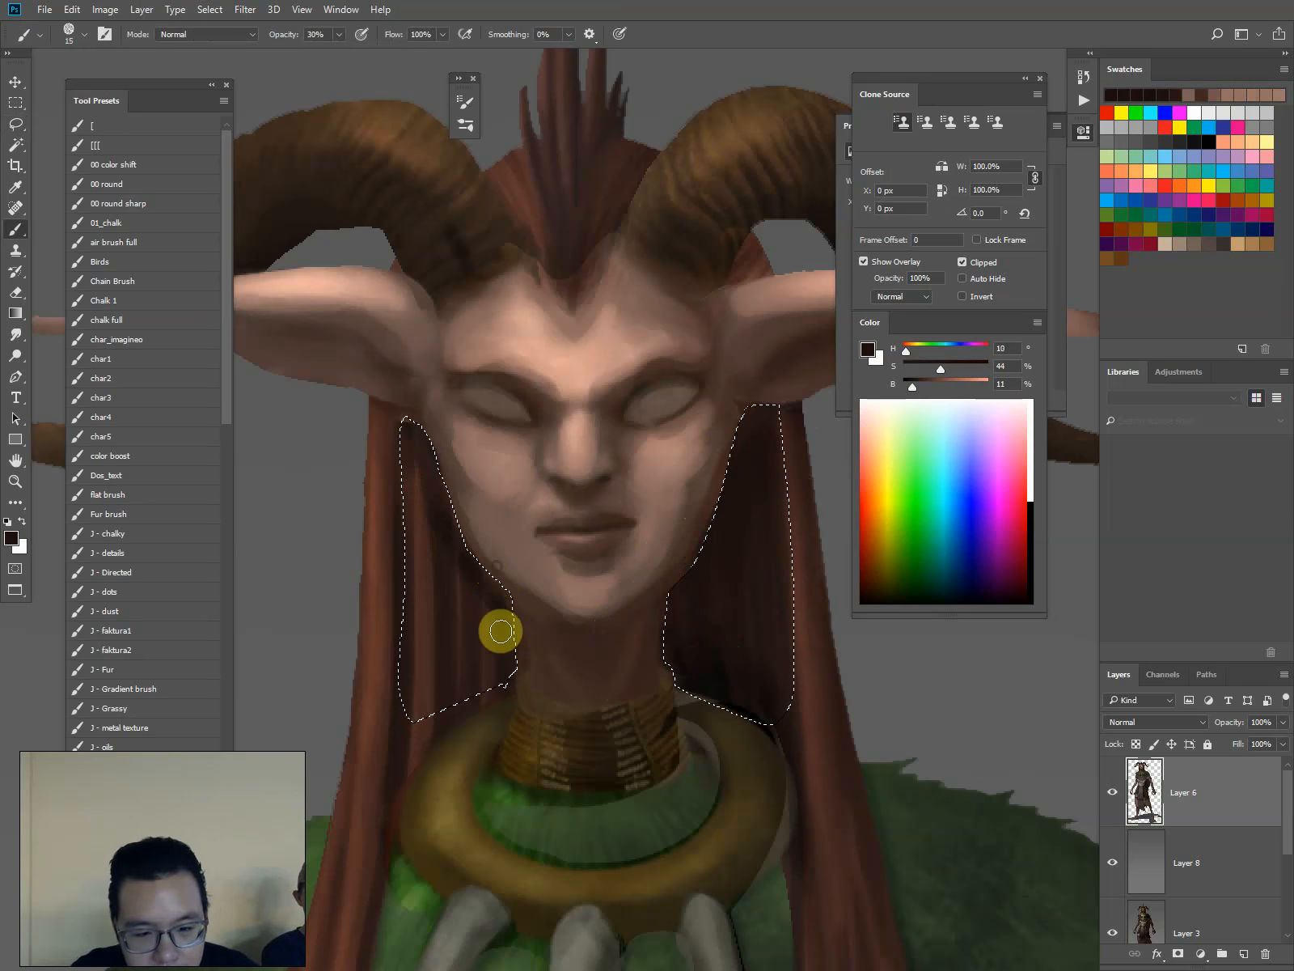
left_click_drag(495, 560, 489, 703)
mouse_move(491, 530)
left_mouse_down()
mouse_move(527, 615)
mouse_move(511, 684)
mouse_move(494, 587)
mouse_move(463, 678)
left_mouse_up()
key("]")
left_click(489, 604, "alt")
key("0")
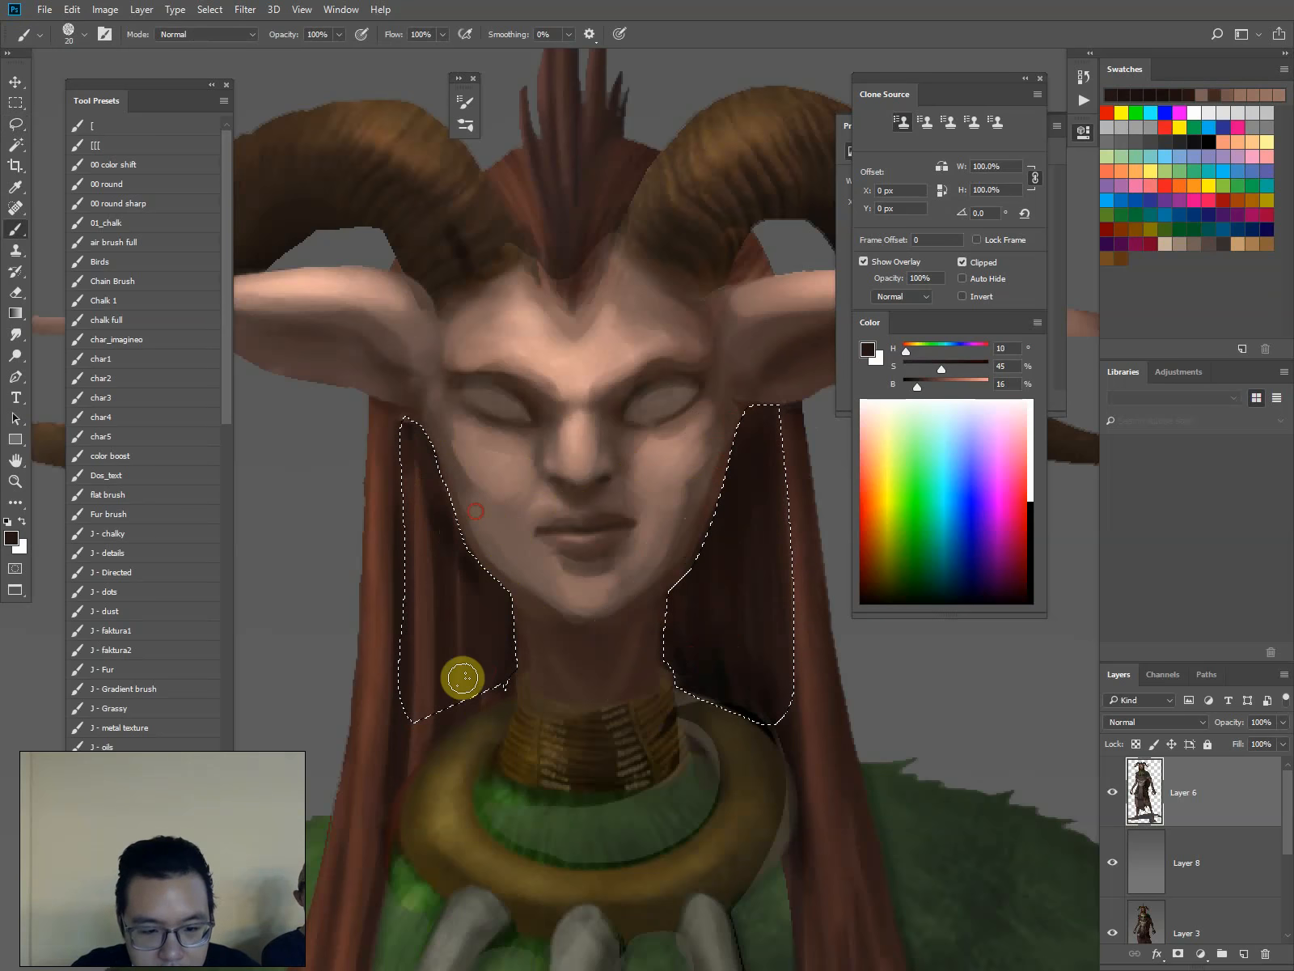
left_click(486, 551, "alt")
key("[")
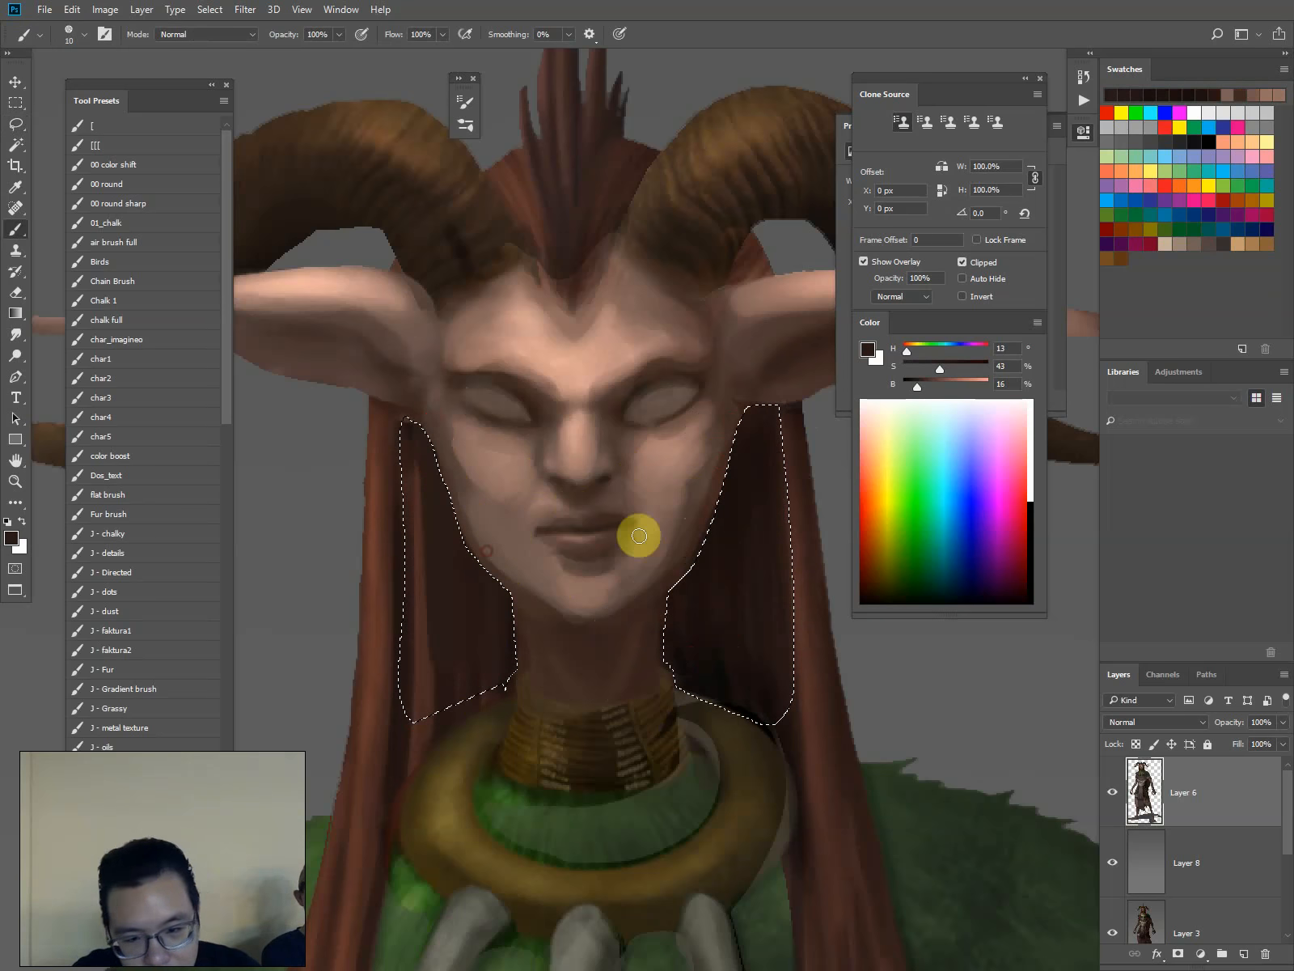
left_click(696, 689, "alt")
key("ctrl+d")
Lasso-select the neck from the jawline down over the gold rings to the green collar
key("l")
mouse_move(694, 686)
left_mouse_down()
mouse_move(681, 585)
mouse_move(587, 634)
mouse_move(506, 581)
mouse_move(550, 632)
left_mouse_up()
mouse_move(702, 555)
left_mouse_down()
mouse_move(628, 614)
mouse_move(565, 626)
mouse_move(657, 607)
mouse_move(586, 632)
mouse_move(515, 598)
mouse_move(519, 686)
mouse_move(623, 817)
mouse_move(671, 760)
left_mouse_up()
left_click_drag(663, 649, 697, 555)
Shade the selected neck below the chin with dark browns sampled from the face, using a 35-pixel brush at 50% opacity
key("b")
left_click(715, 482, "alt")
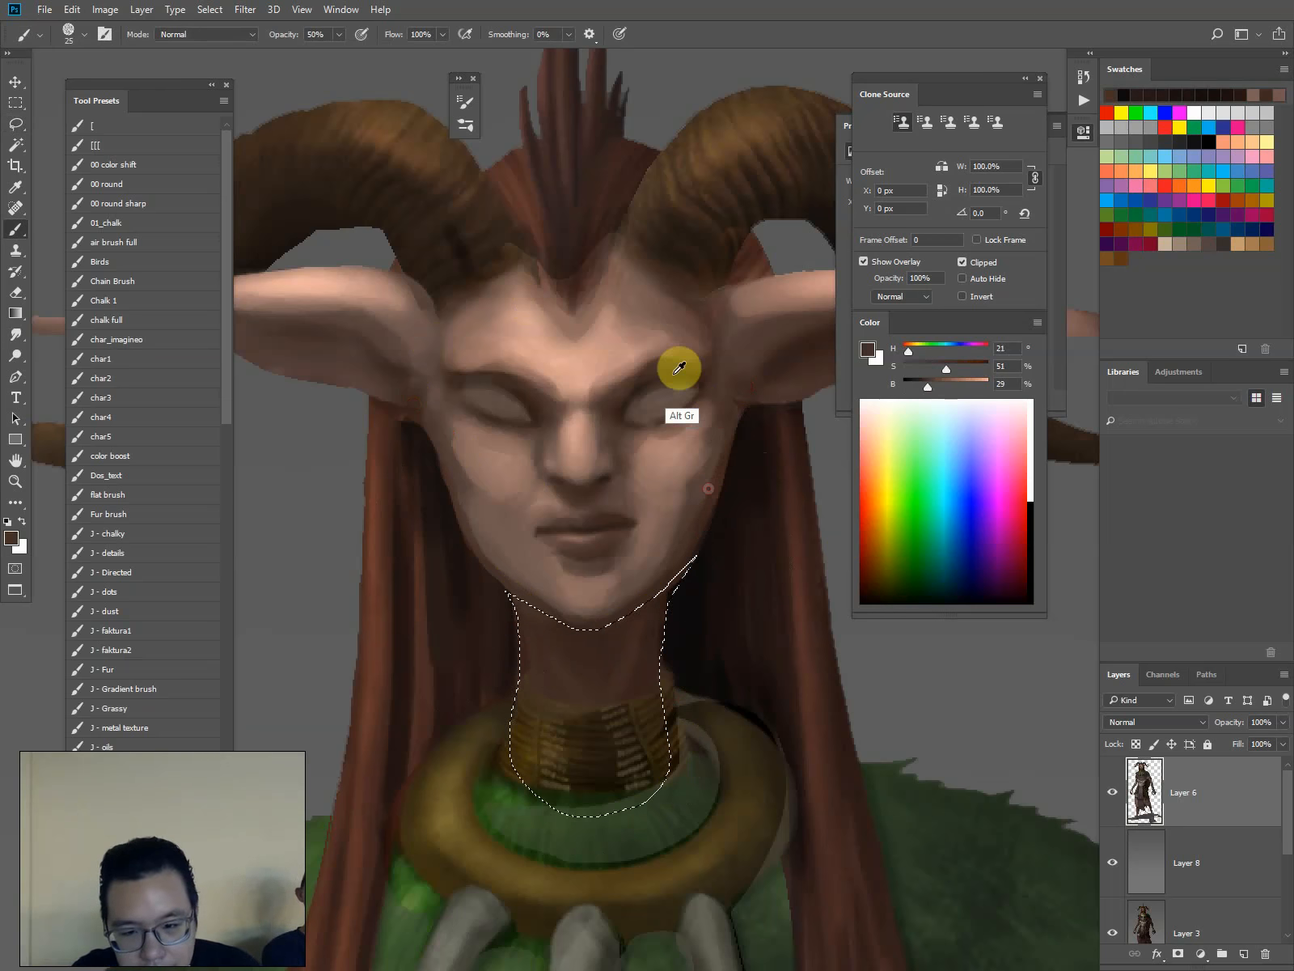
left_click(610, 403, "alt")
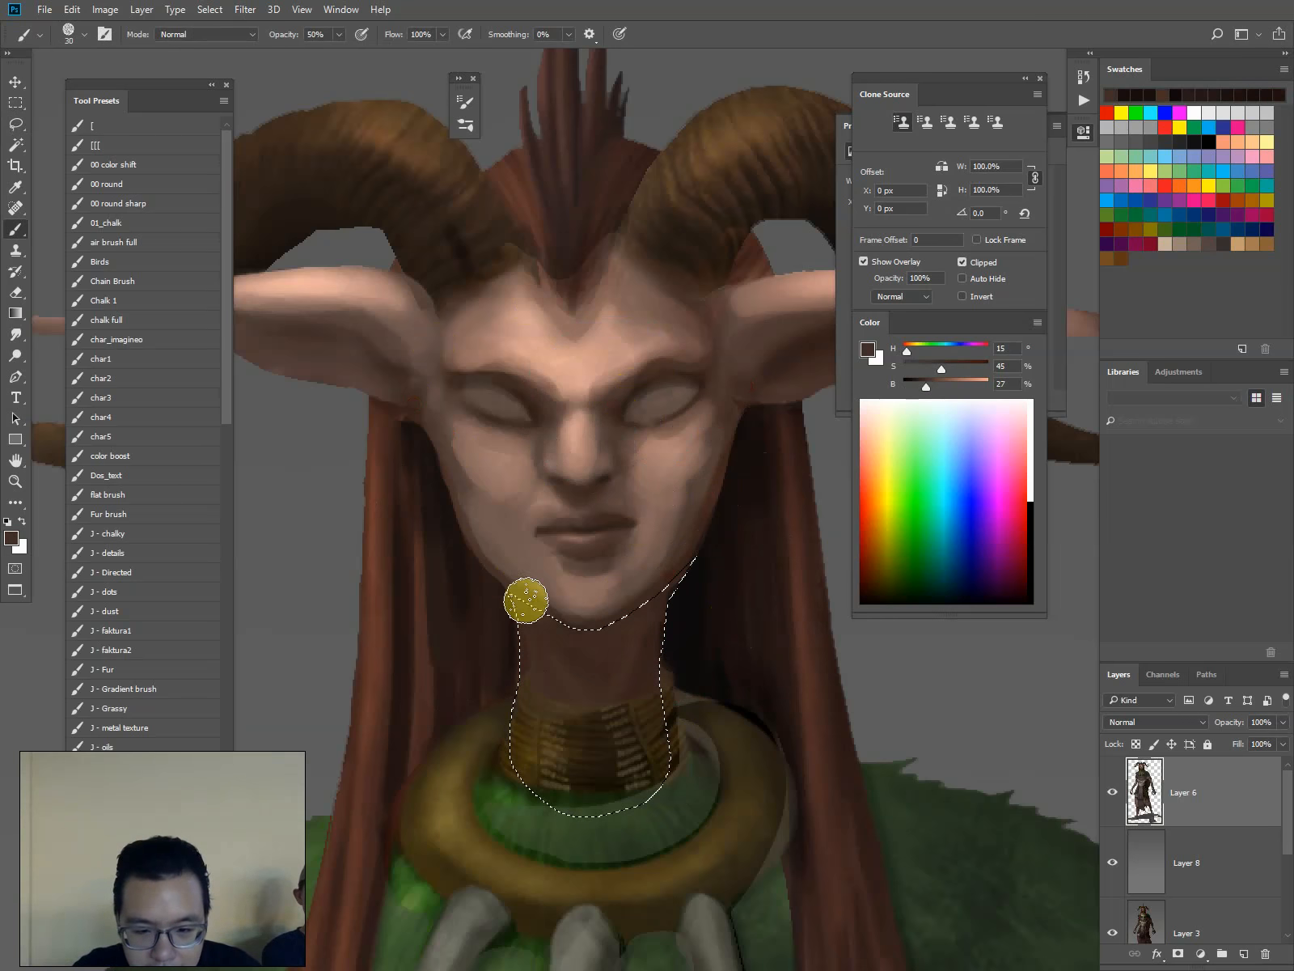
left_click(534, 421, "alt")
key("bracketright")
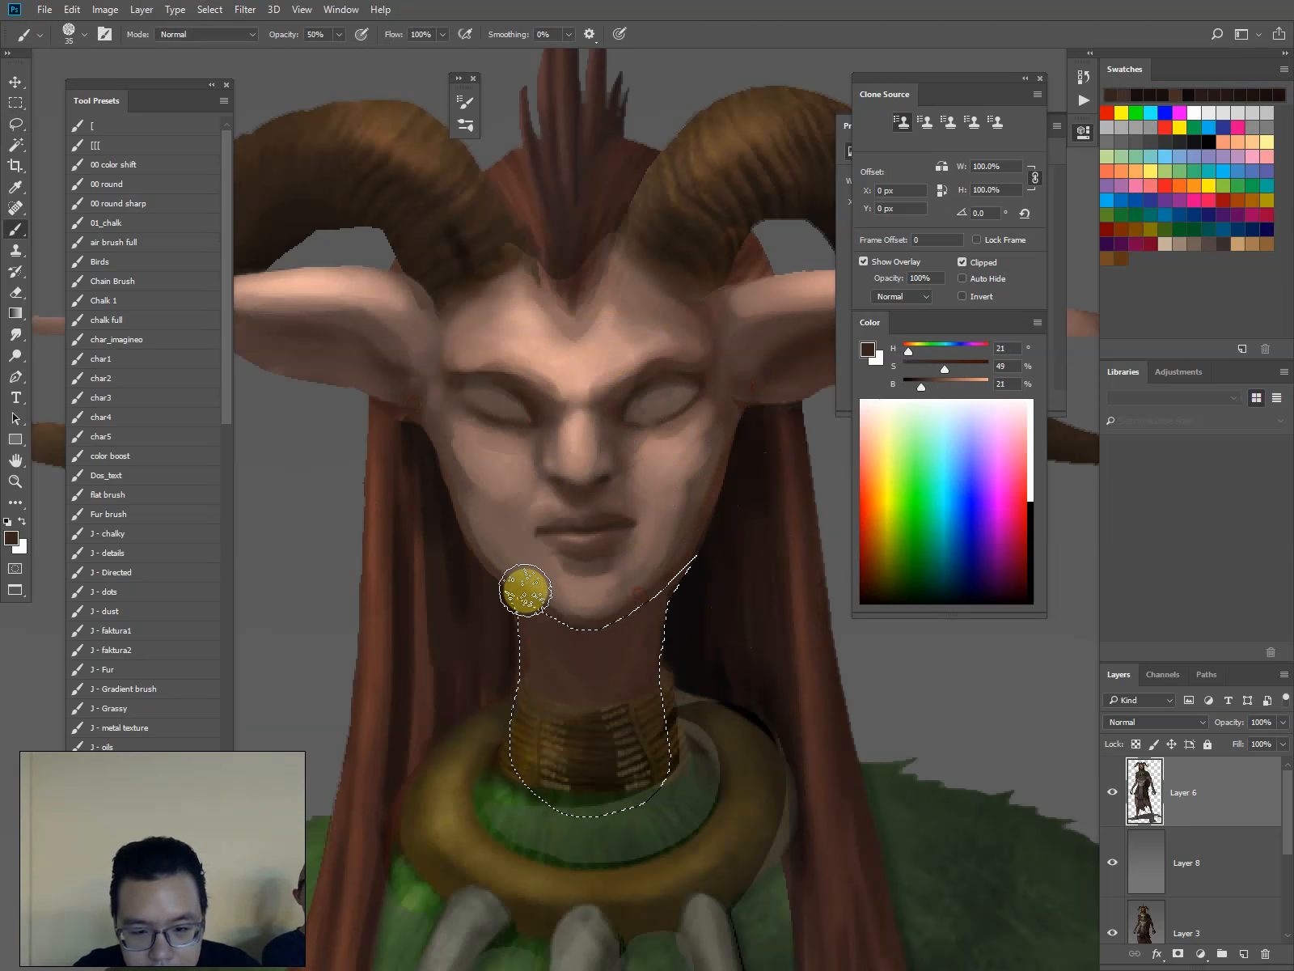
mouse_move(523, 590)
left_mouse_down()
mouse_move(577, 656)
mouse_move(610, 680)
left_mouse_up()
Paint a thin near-black shadow across the neck above the gold rings with colour sampled from the hair, and deselect
key("bracketleft")
key("bracketleft")
key("bracketleft")
key("bracketleft")
key("bracketleft")
key("bracketleft")
key("bracketleft")
key("bracketleft")
key("bracketleft")
key("bracketleft")
key("bracketleft")
left_click(676, 666, "alt")
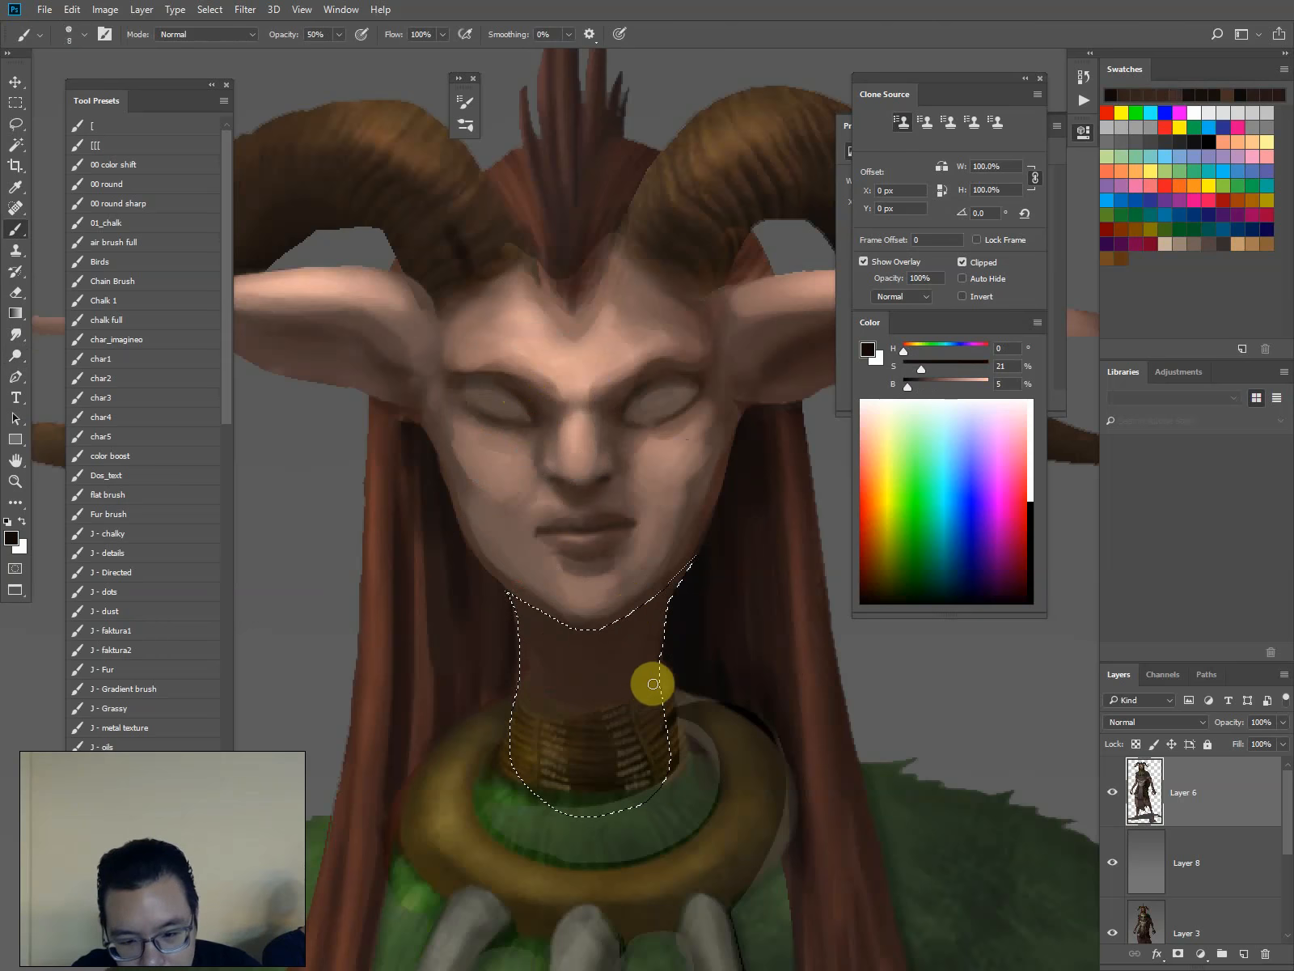
mouse_move(653, 685)
left_mouse_down()
mouse_move(594, 705)
mouse_move(531, 688)
mouse_move(523, 670)
left_mouse_up()
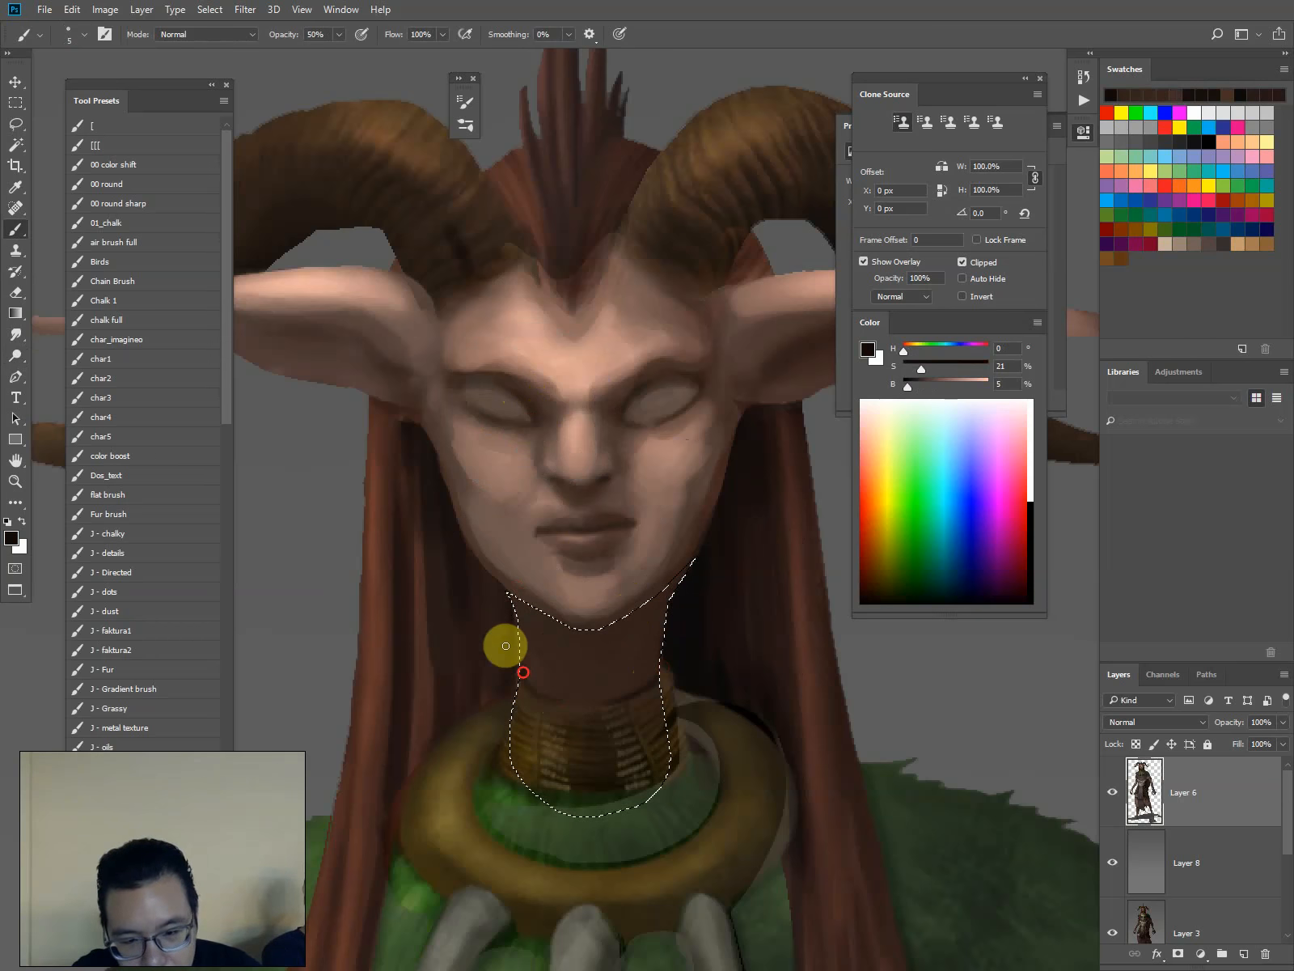
key("ctrl+d")
Deepen the shadow along the upper edge of the gold neck rings, enlarging the brush to 10 pixels
left_click_drag(659, 667, 653, 676)
key("bracketright")
key("bracketright")
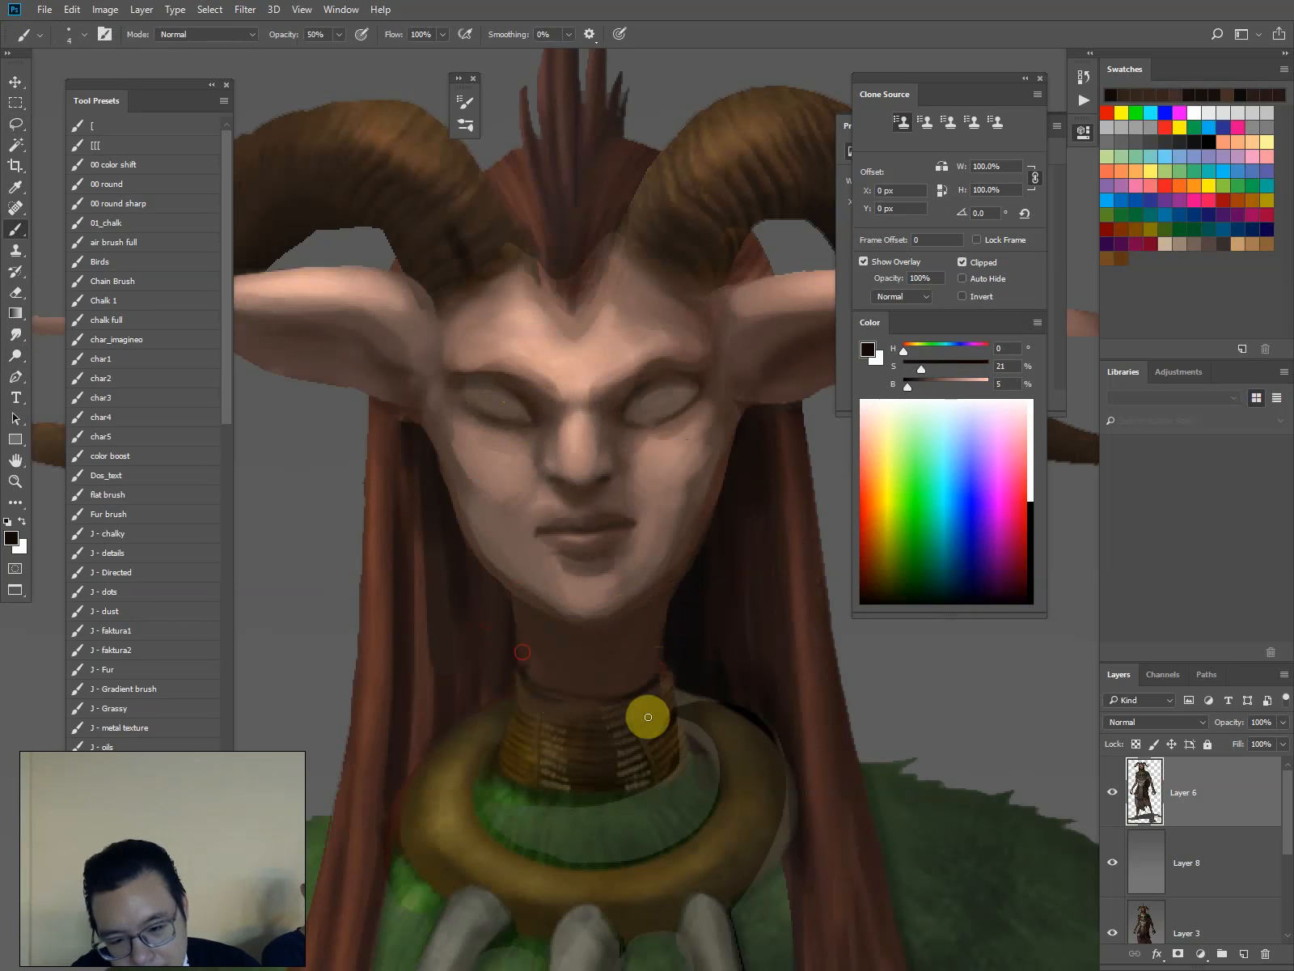
key("bracketright")
key("bracketright")
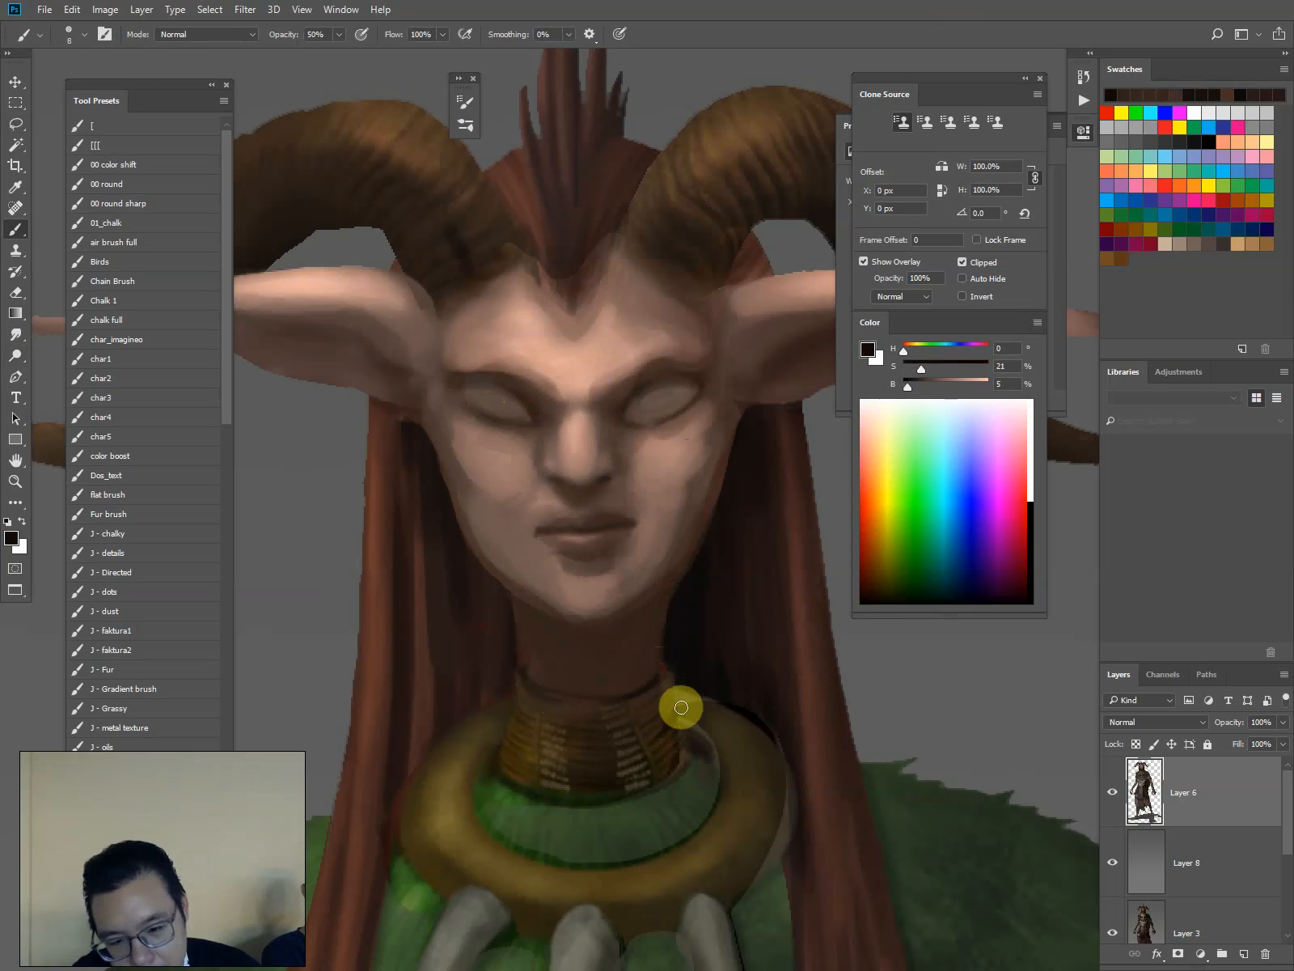
key("bracketright")
key("bracketright")
Shade the gold collar beside the neck rings on the shadowed side with dark olive-browns sampled from the collar
left_click(687, 701, "alt")
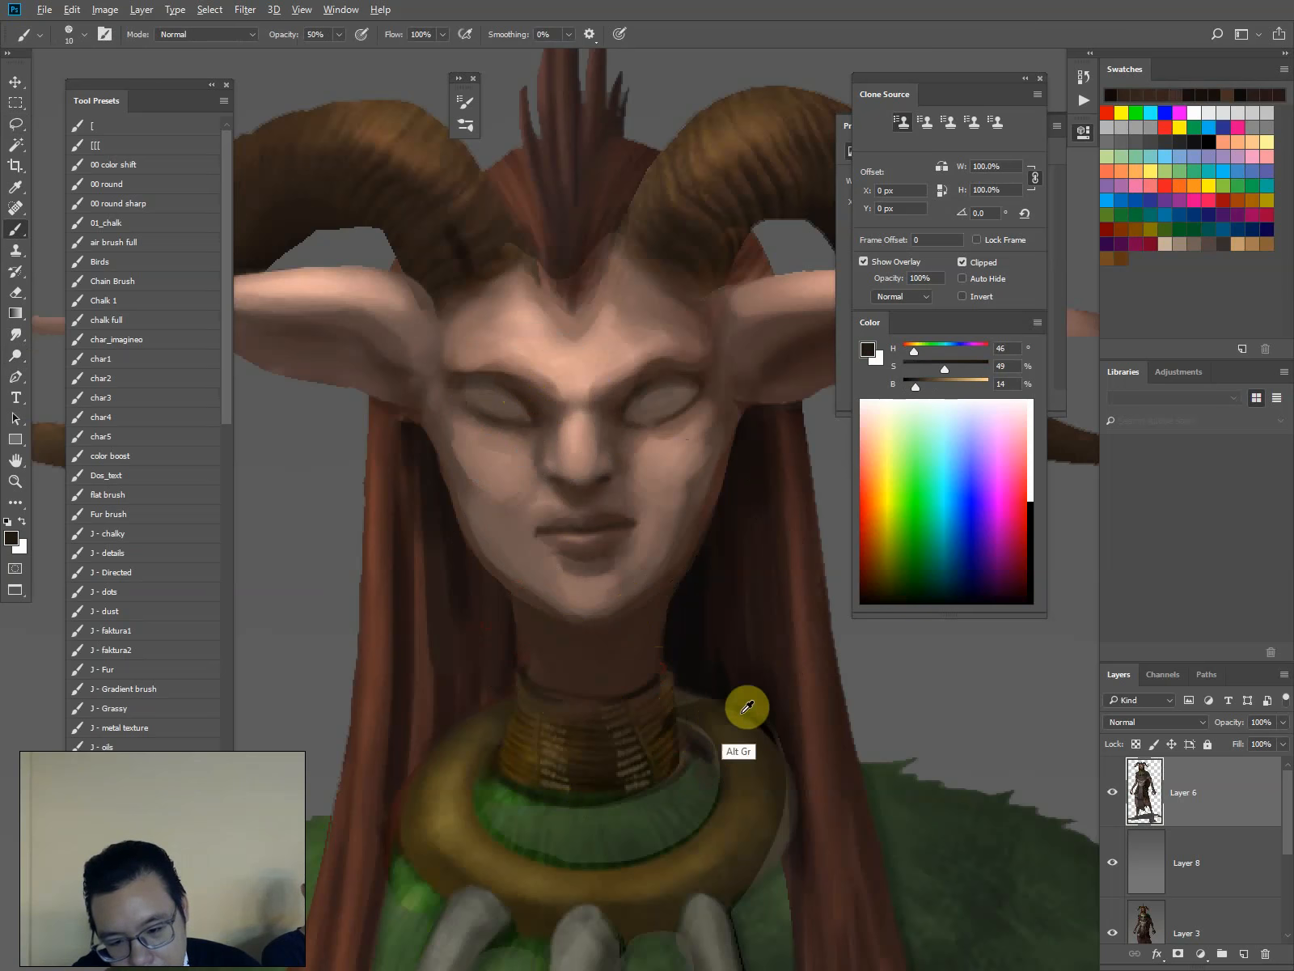
left_click(689, 695, "alt")
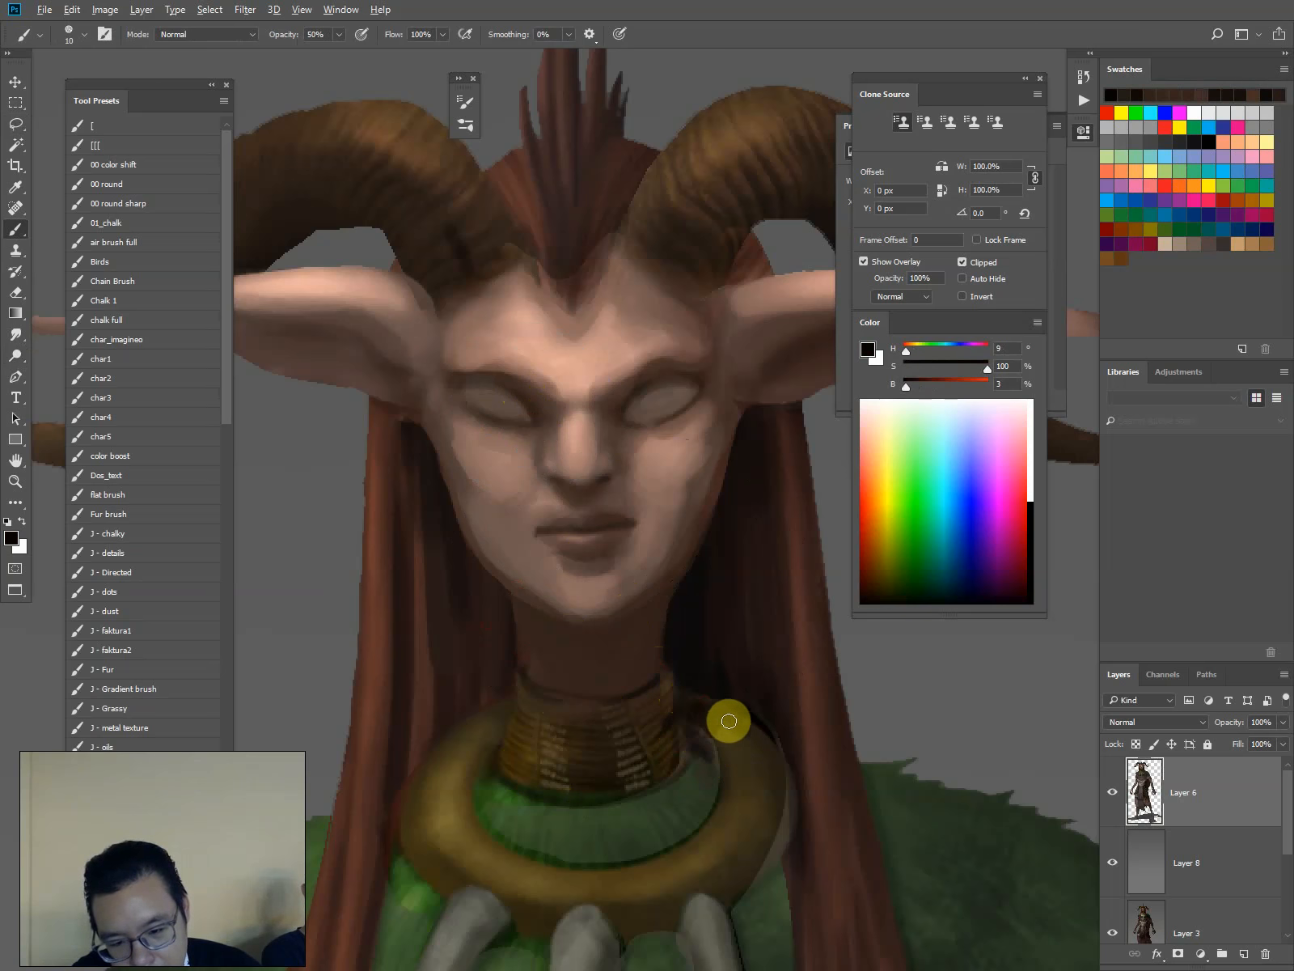
left_click(748, 737, "alt")
left_click(755, 743, "alt")
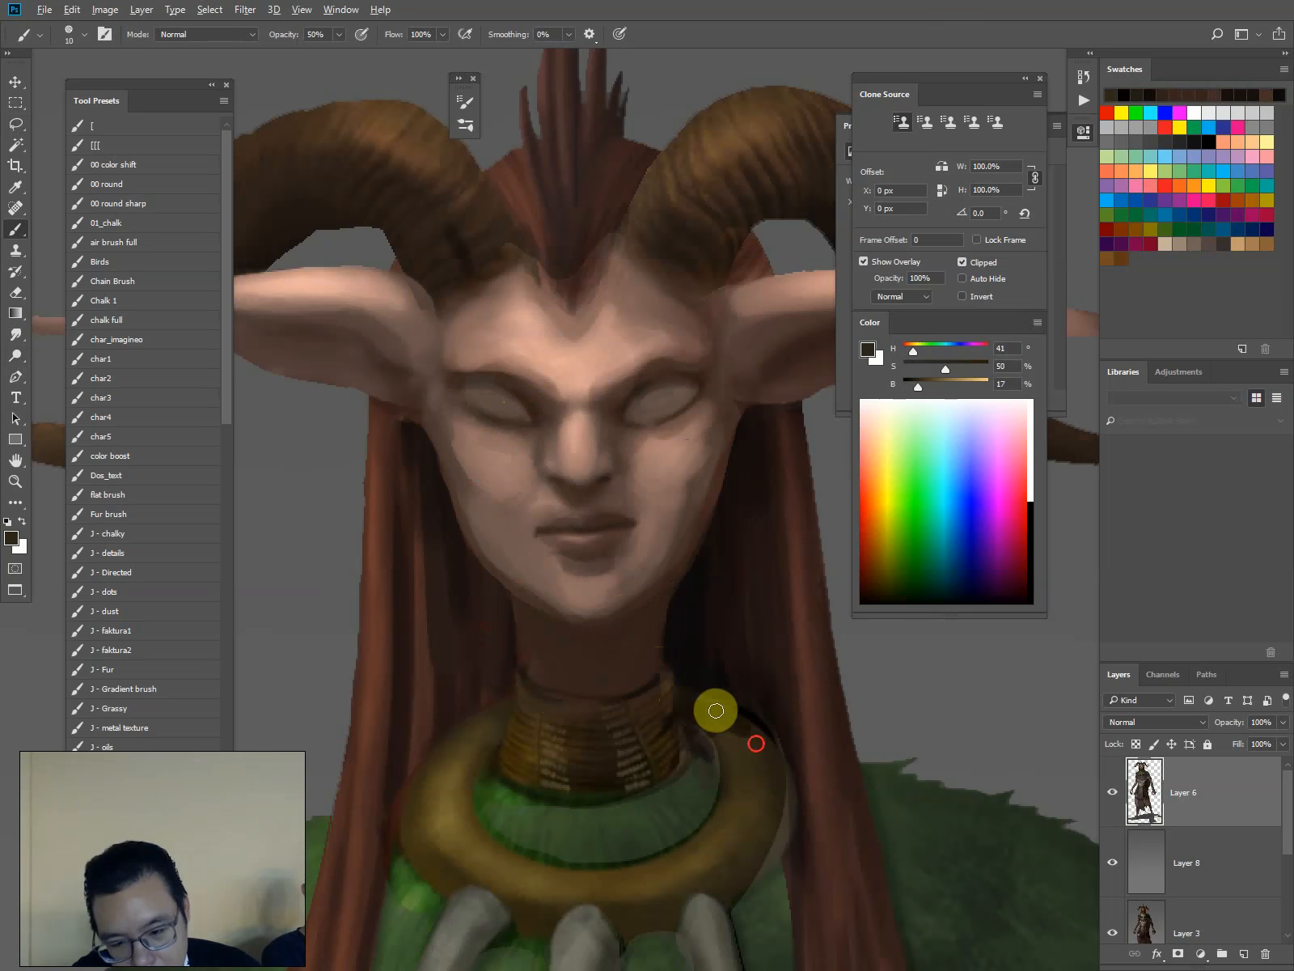
left_click(716, 712, "alt")
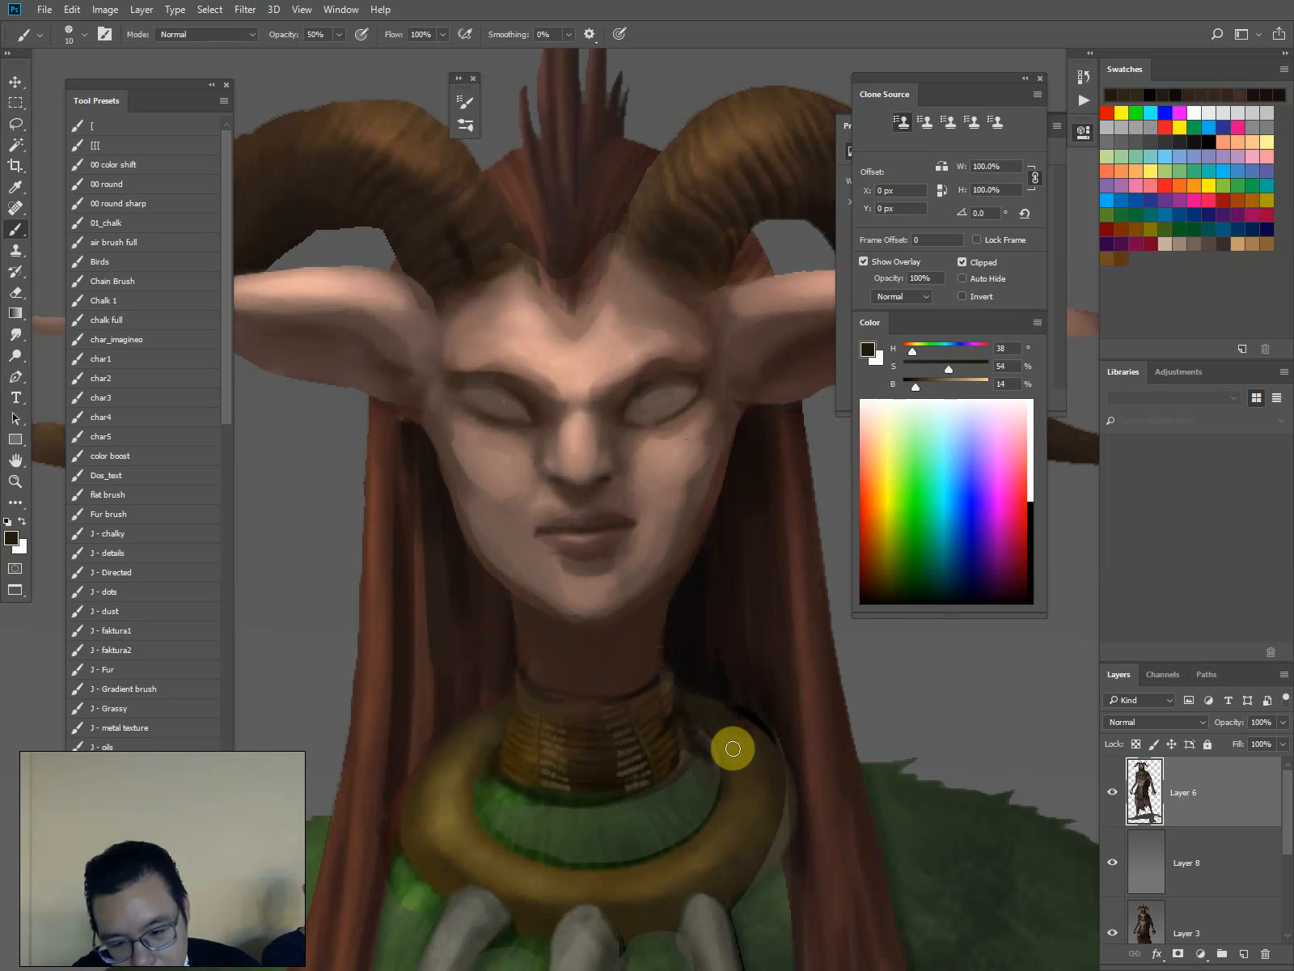
left_click(731, 717, "alt")
left_click(701, 716)
Darken the gold collar's inner edge on both sides with dark brown, reducing the brush to 10 pixels
key("]")
key("]")
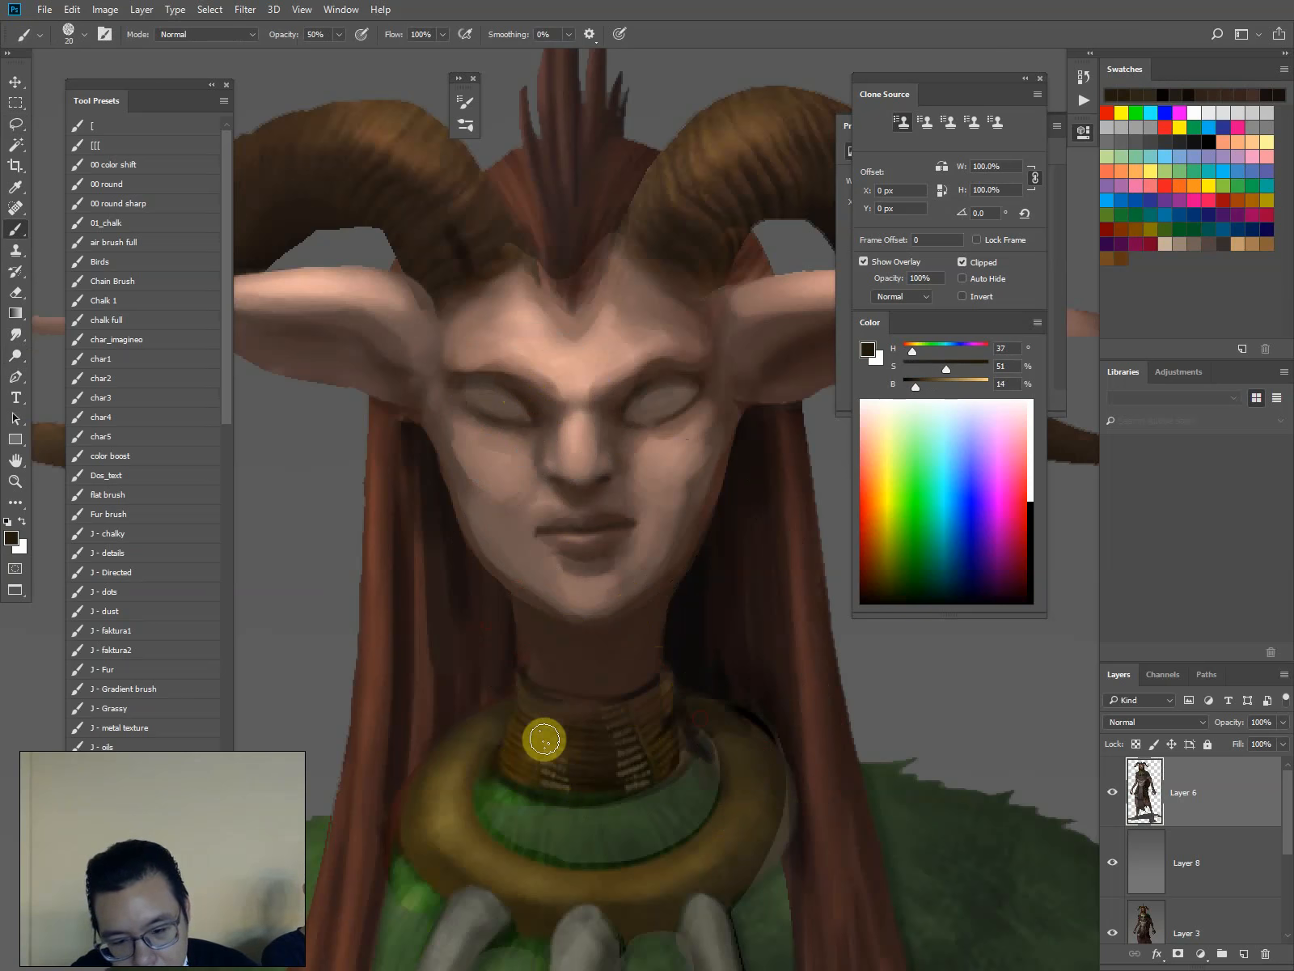
key("bracketleft")
mouse_move(452, 752)
left_mouse_down()
mouse_move(425, 771)
mouse_move(496, 783)
mouse_move(489, 835)
left_mouse_up()
key("bracketleft")
left_click_drag(687, 741, 709, 755)
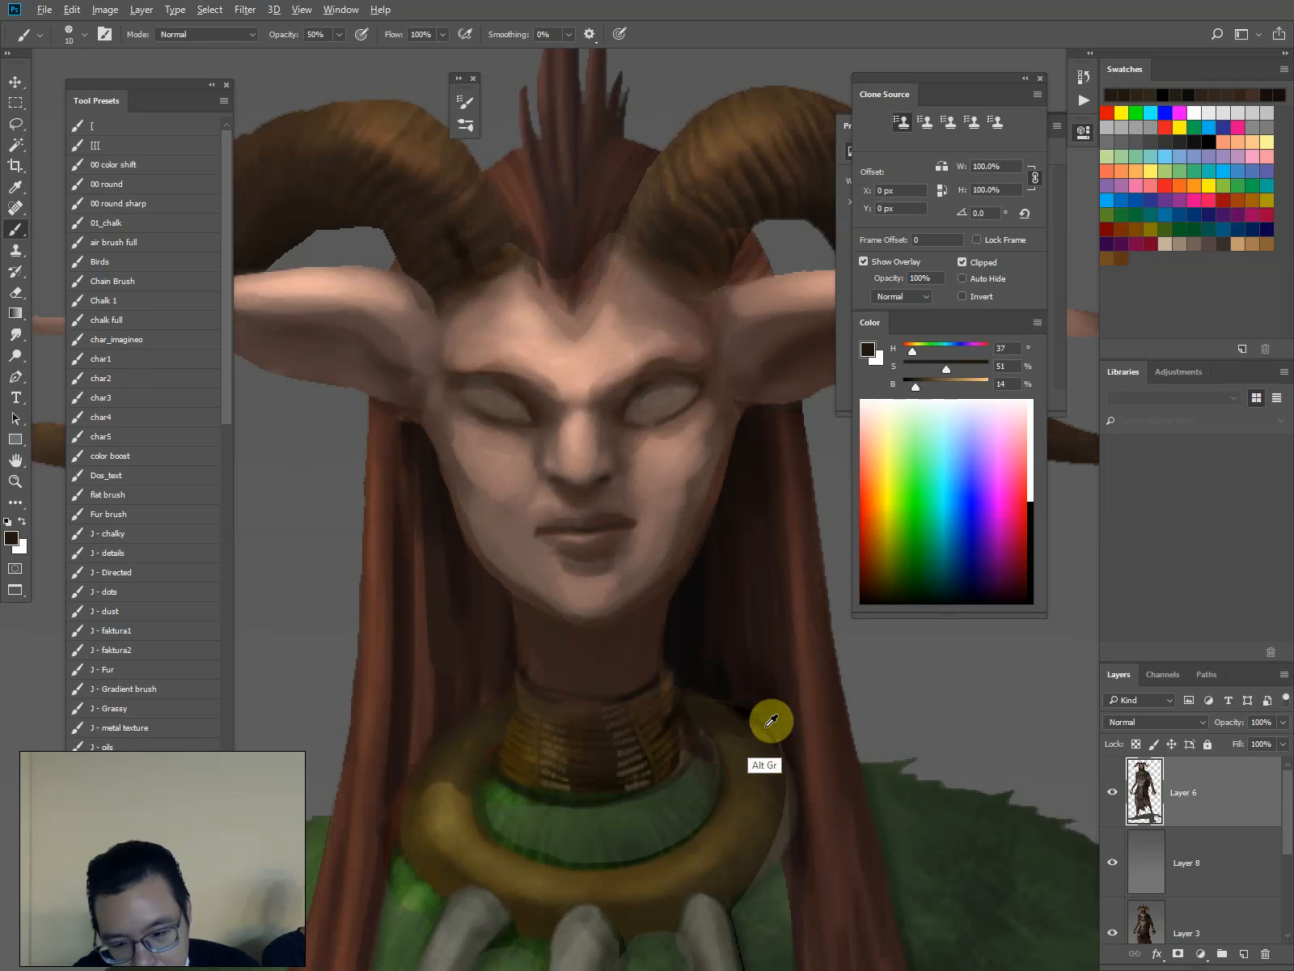
Define the gold collar's outer edge on the shadowed side with sampled near-black, using a small brush
left_click(709, 824, "alt")
key("bracketleft")
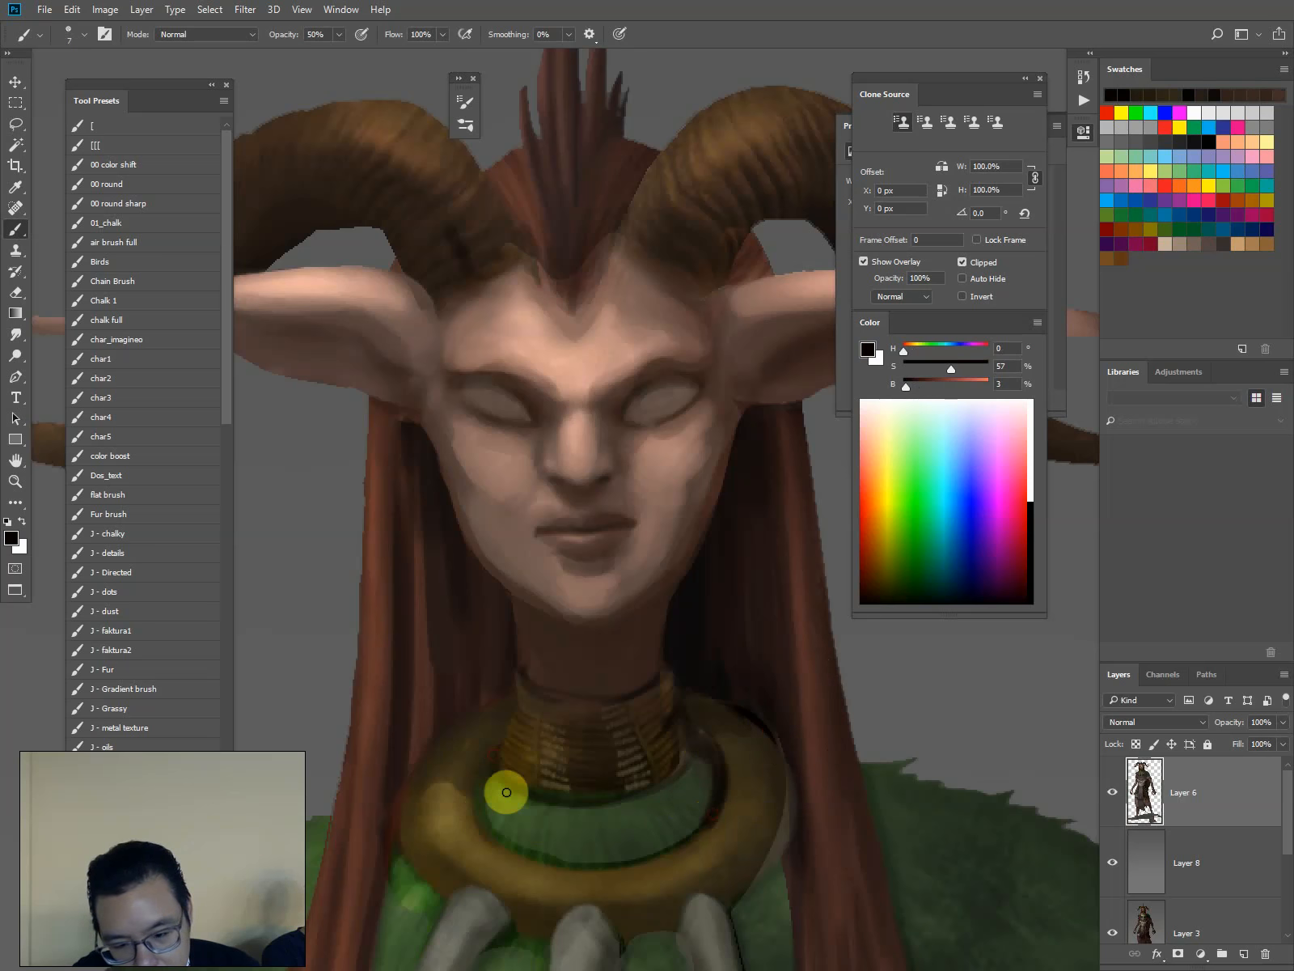
left_click_drag(779, 824, 734, 911)
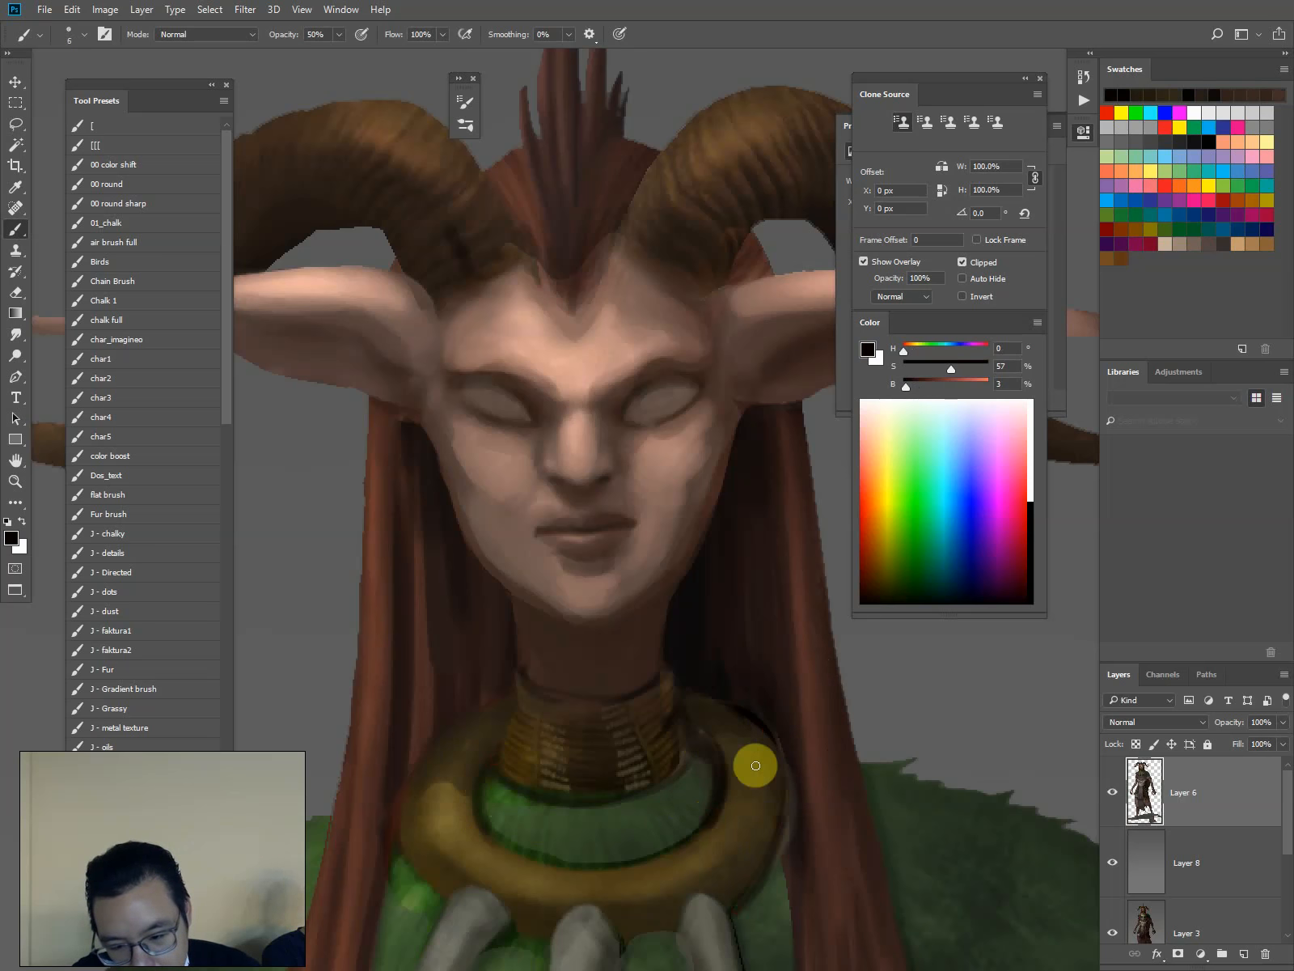
key("bracketright")
Soften the shadowed cheek edge down to the jaw with sampled brown, using the air brush full preset at 40 pixels
key("ctrl+minus")
key("ctrl+minus")
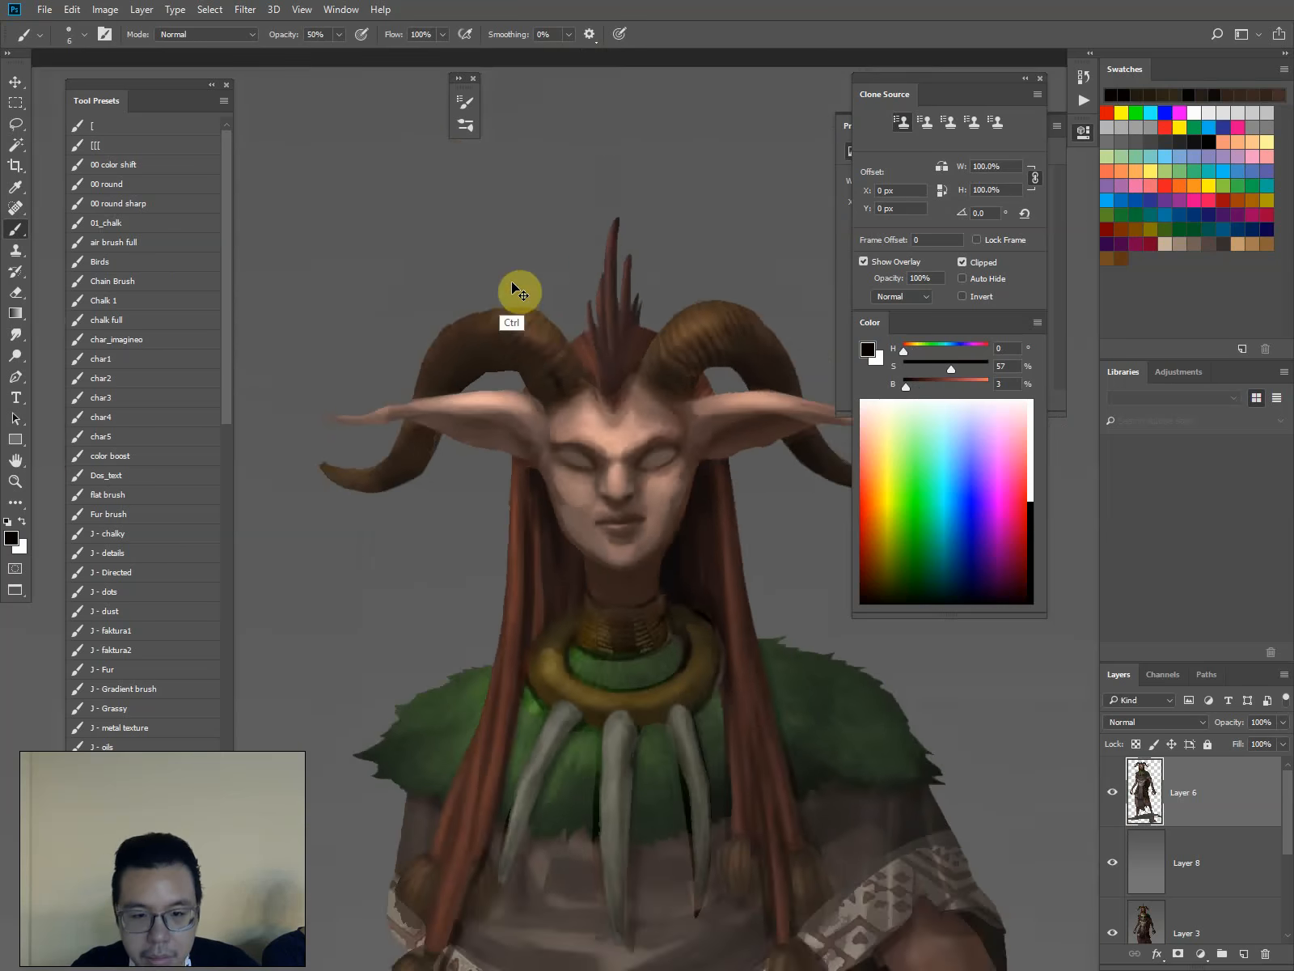
key("ctrl+plus")
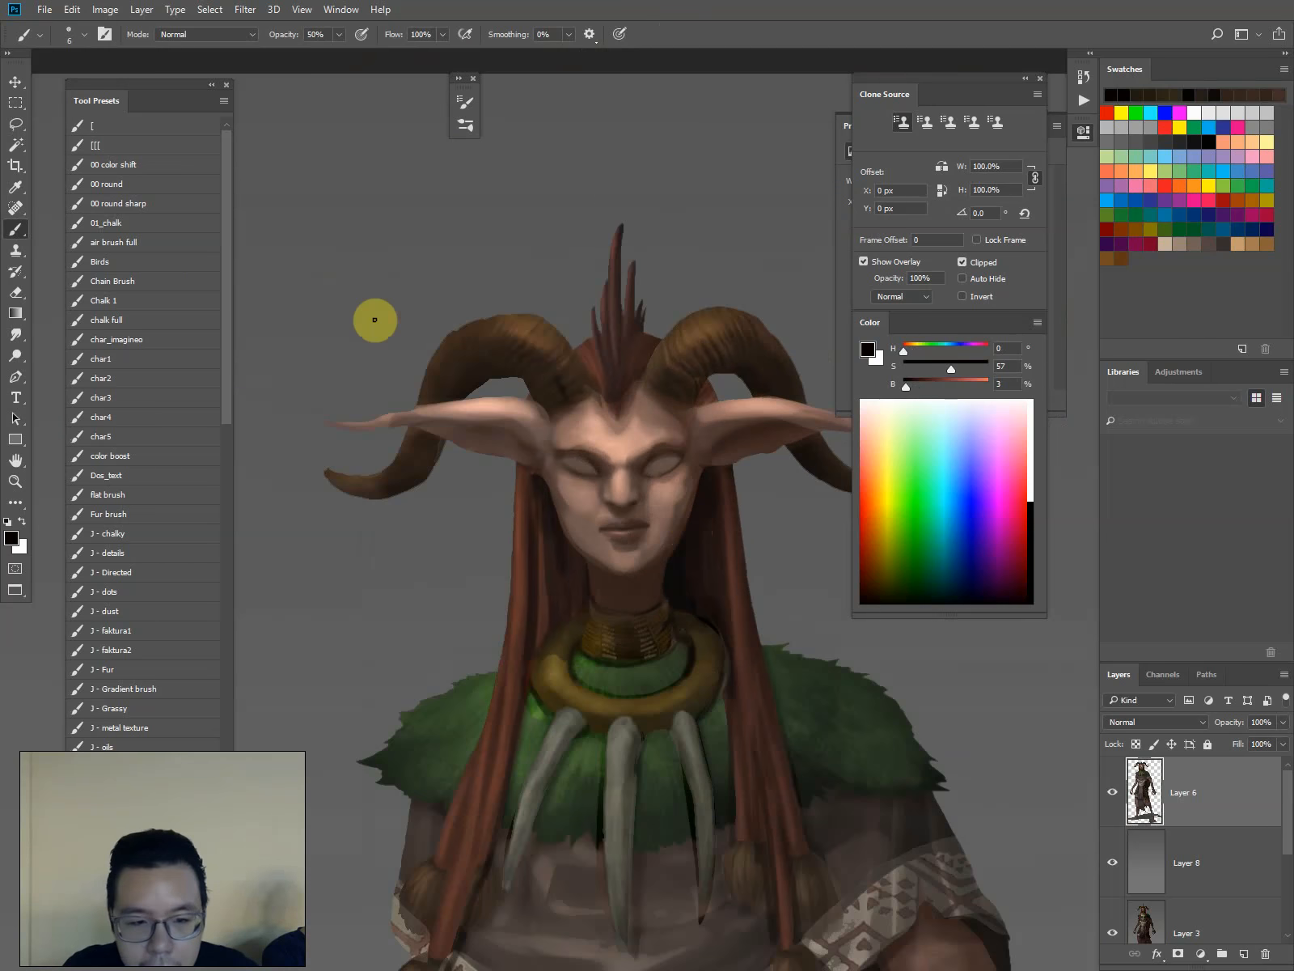
key("ctrl+plus")
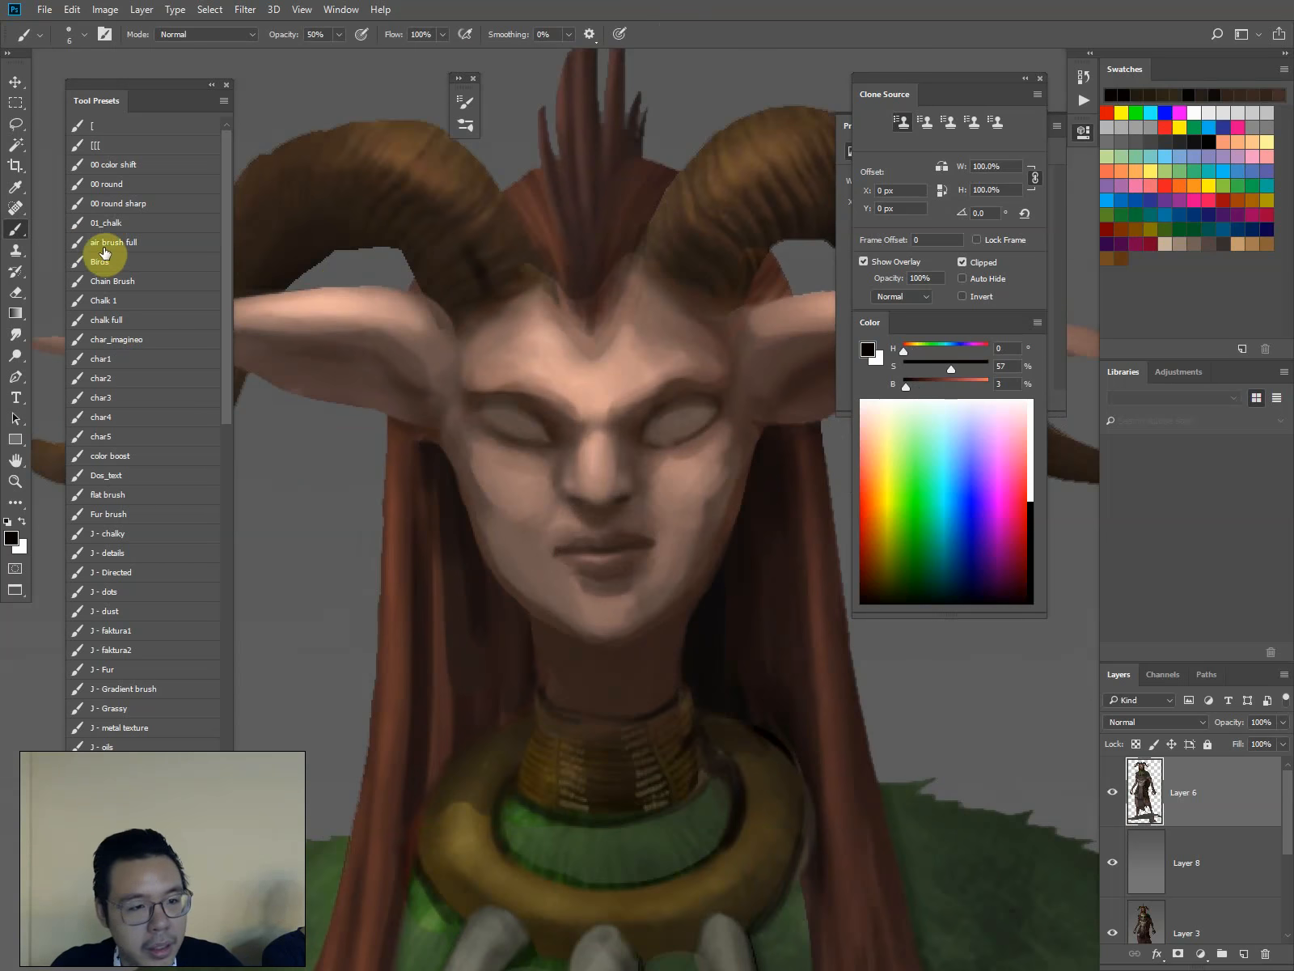
left_click(118, 245)
key("[")
key("[")
key("[")
key("[")
key("[")
key("[")
key("[")
key("[")
key("[")
key("[")
key("[")
key("[")
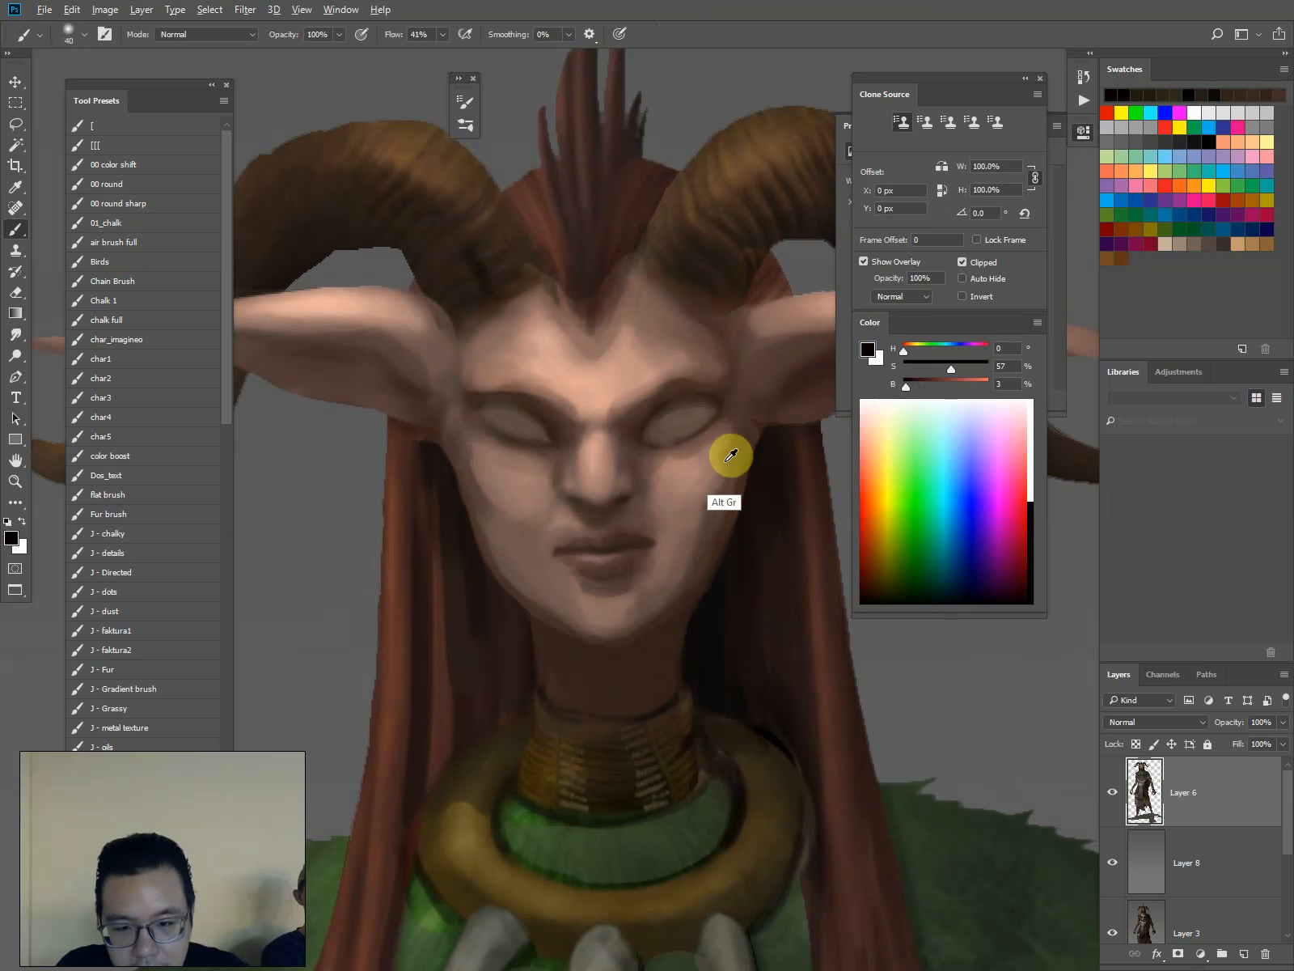
left_click(733, 455, "alt")
mouse_move(729, 445)
left_mouse_down()
mouse_move(705, 516)
mouse_move(719, 456)
mouse_move(660, 587)
left_mouse_up()
left_click(671, 476, "alt")
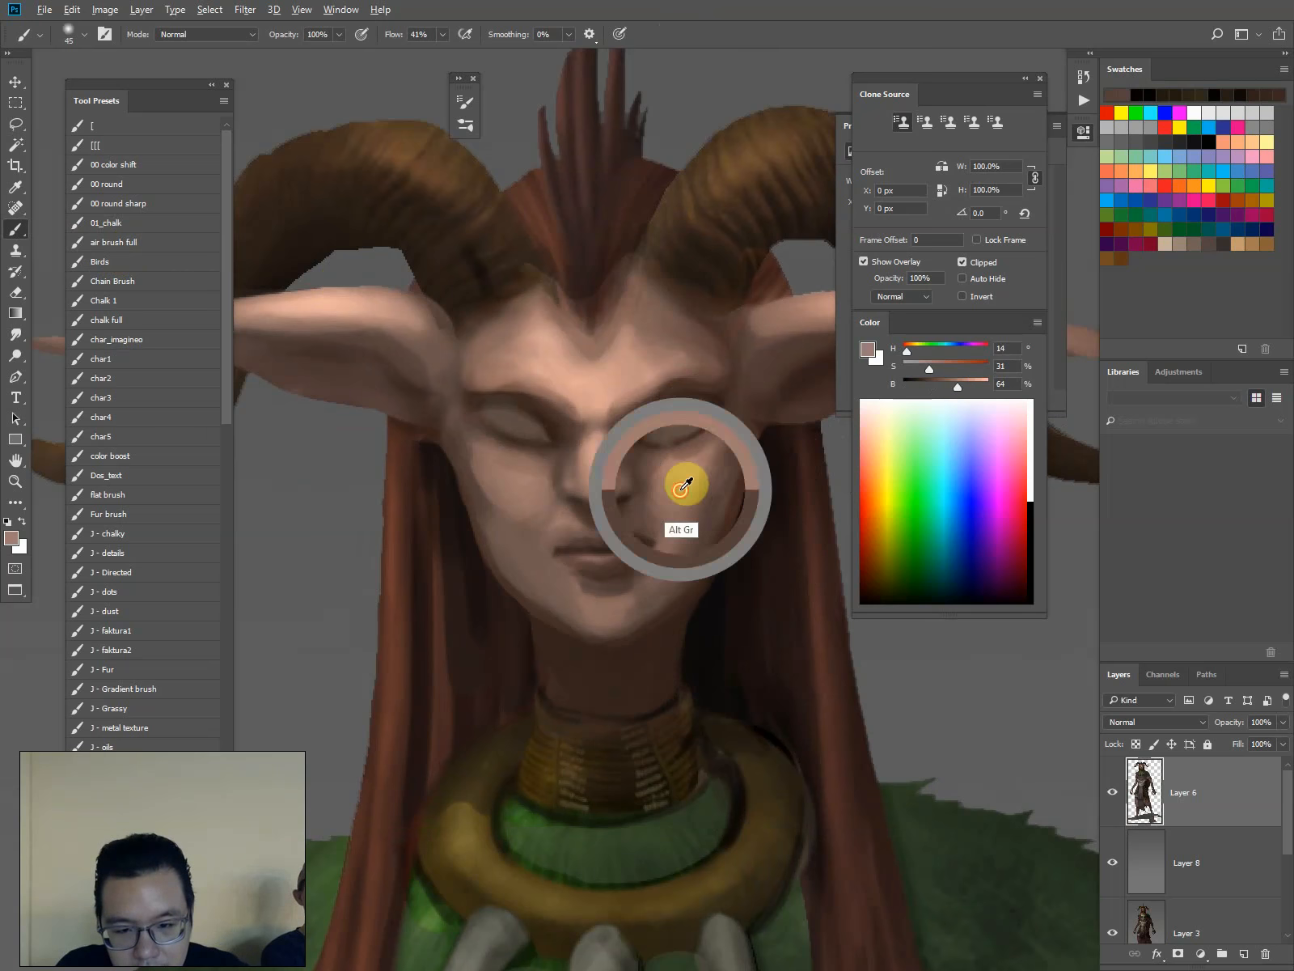
left_click_drag(698, 450, 658, 578)
key("ctrl+z")
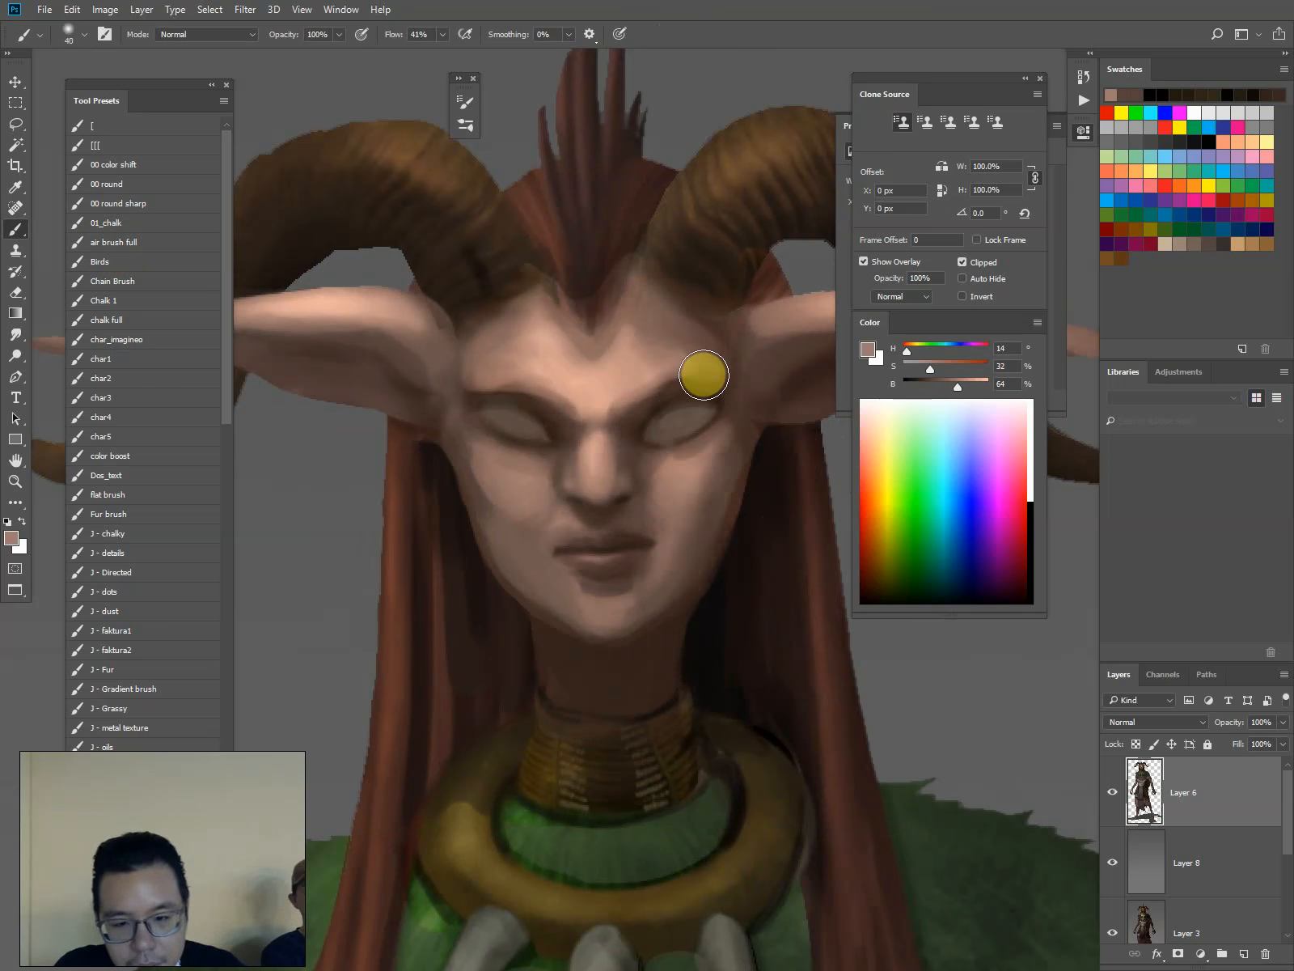
Blend the shadowed cheek's outer edge with sampled browns, reducing the brush to 35 pixels
key("[")
key("[")
left_click(713, 484, "alt")
left_click(724, 455, "alt")
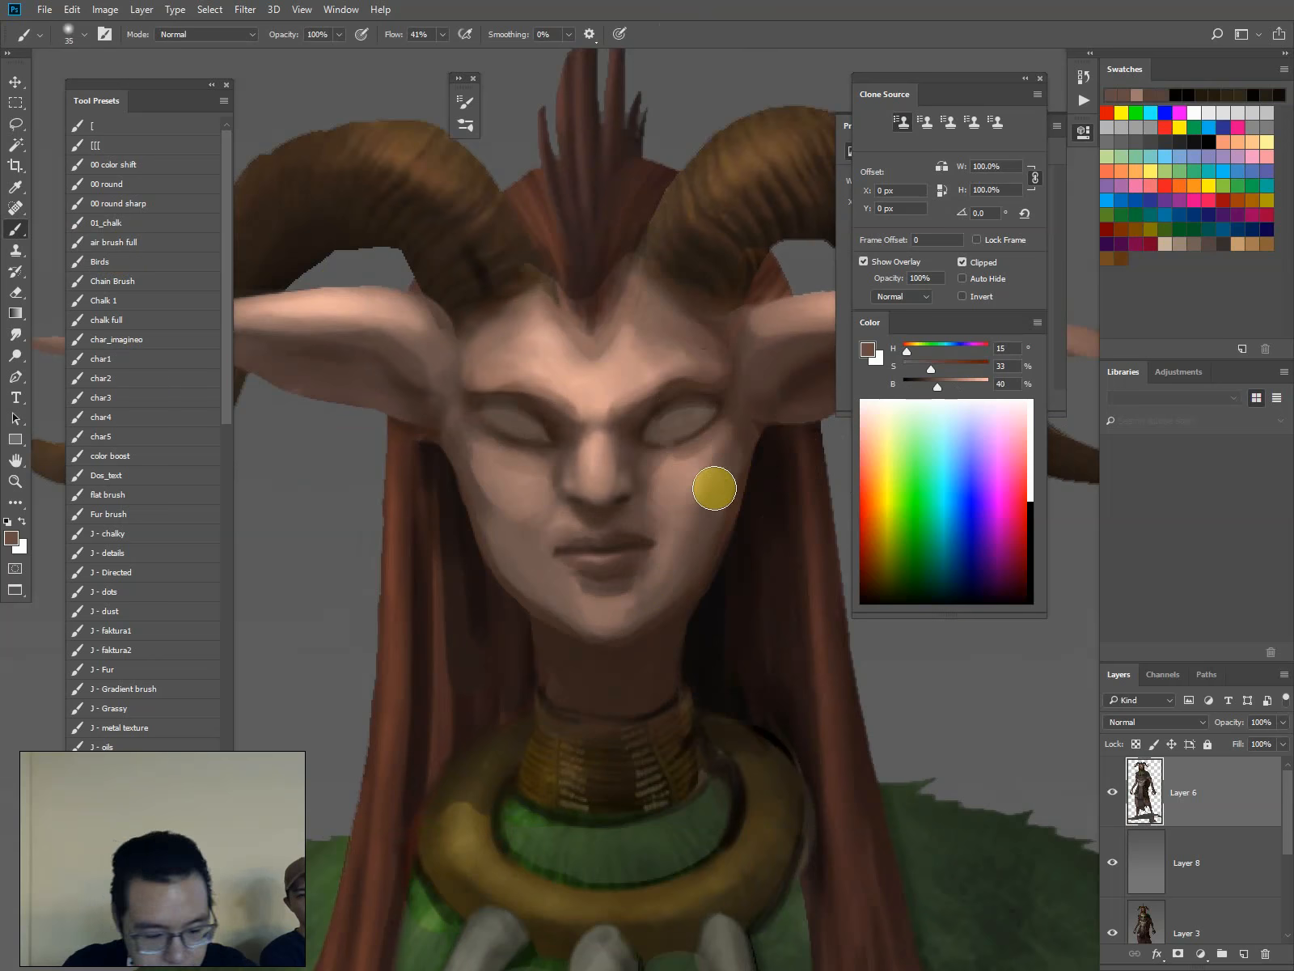
key("F5")
key("F5")
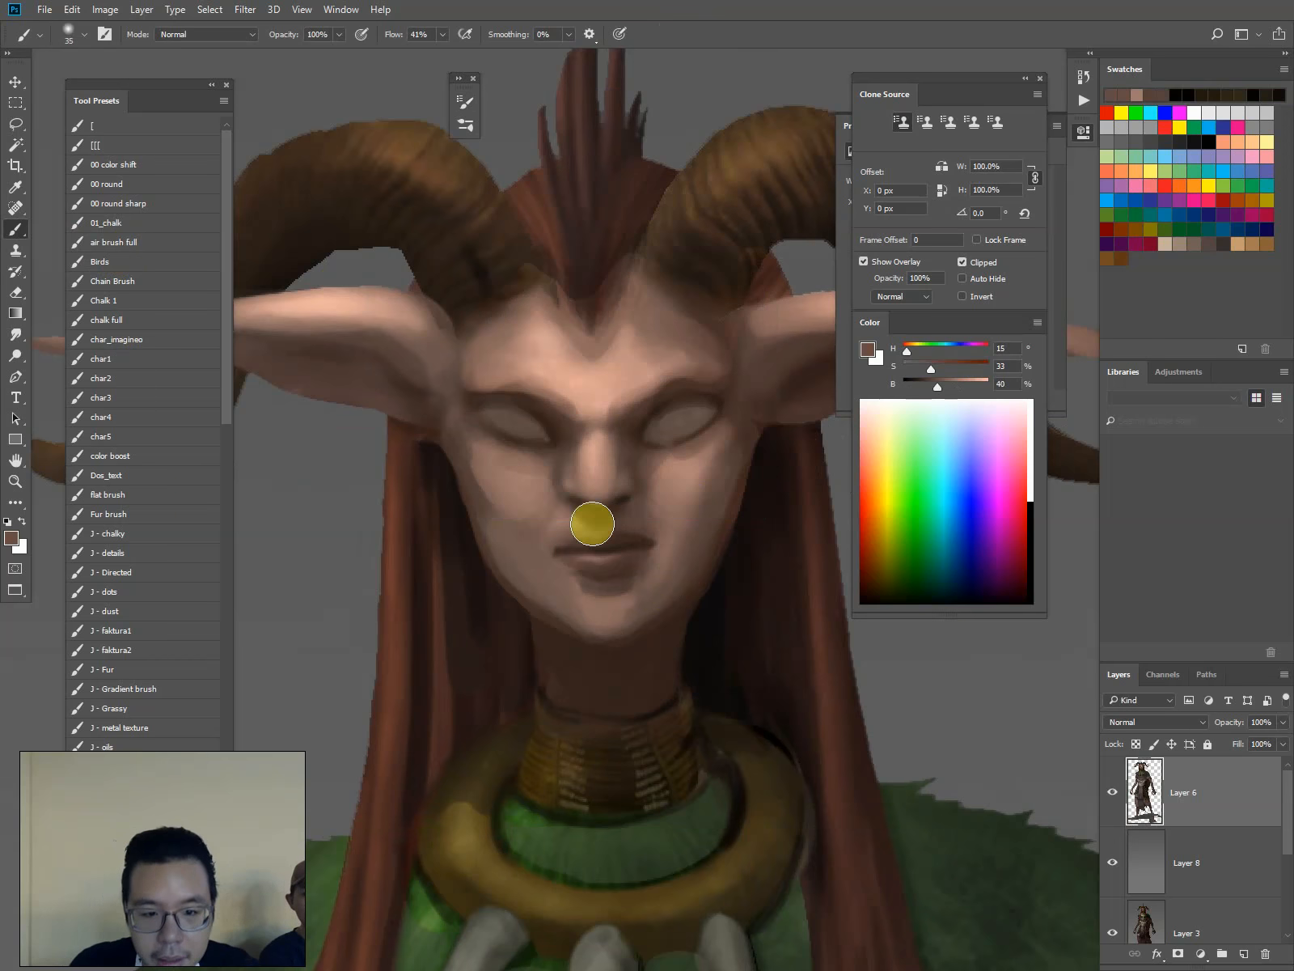
Shade the lit-side cheek contour from below the ear to the chin with sampled browns, using a 30-pixel brush
left_click(517, 495, "alt")
mouse_move(475, 455)
left_mouse_down()
mouse_move(506, 510)
mouse_move(483, 505)
mouse_move(526, 581)
left_mouse_up()
left_click(462, 450, "alt")
key("[")
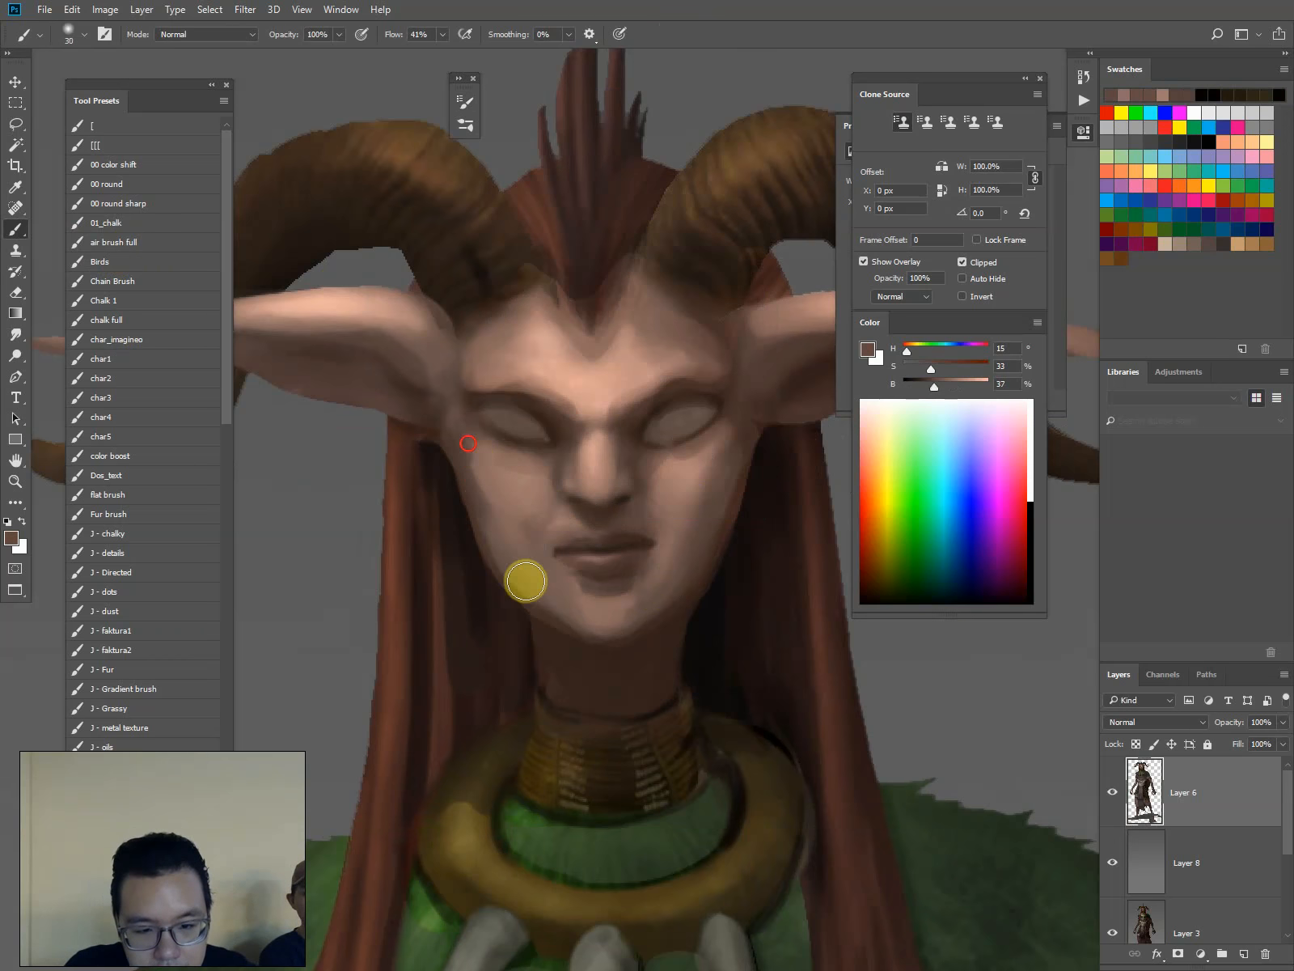
mouse_move(483, 485)
left_mouse_down()
mouse_move(537, 607)
mouse_move(566, 617)
left_mouse_up()
left_click(589, 617, "alt")
left_click(621, 607, "alt")
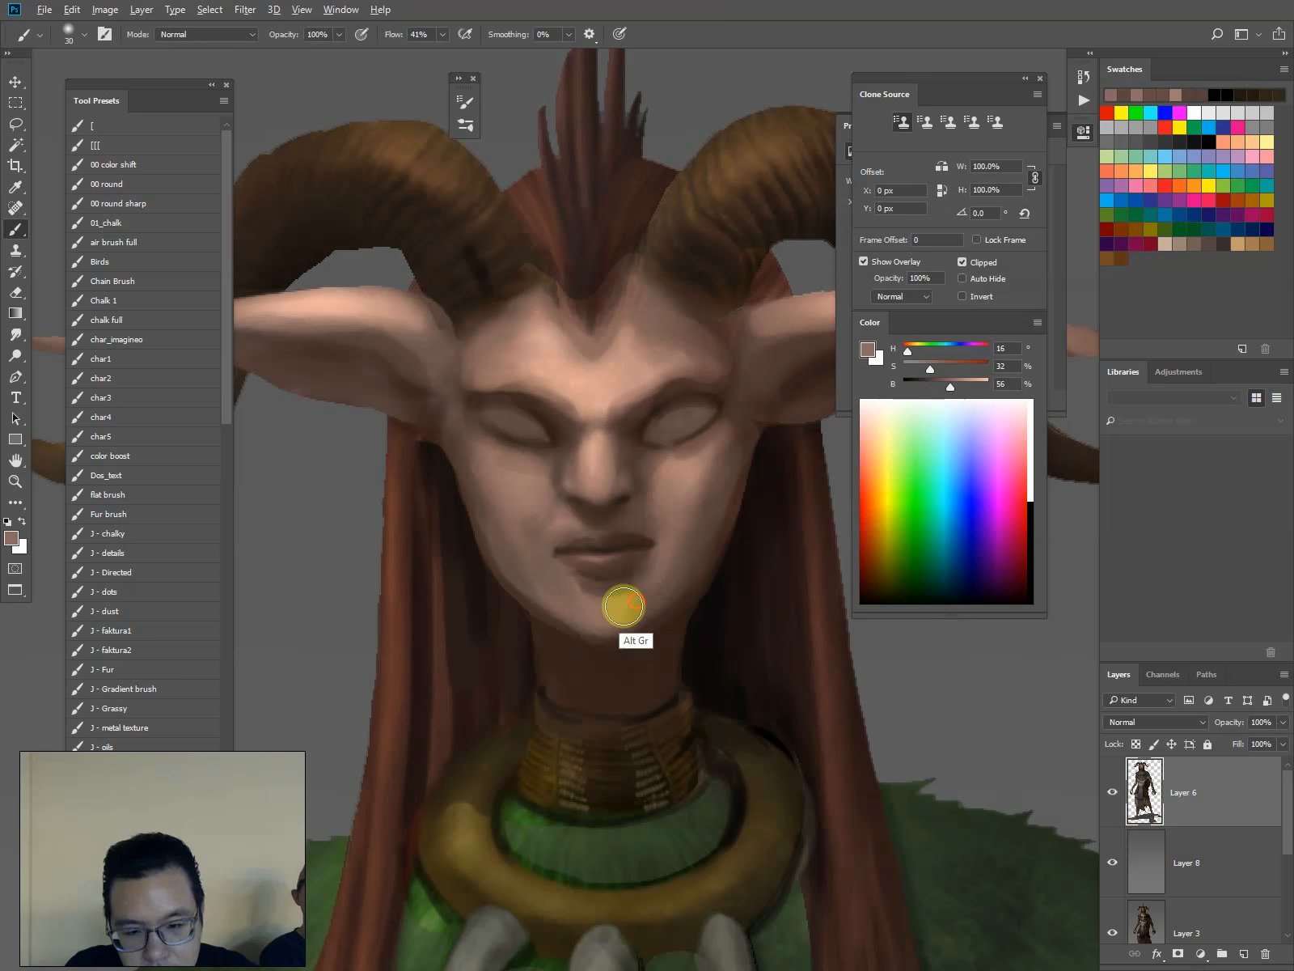
Blend the shadowed cheek beside the nose and under the eye with sampled browns, enlarging the brush to 50 pixels
left_click(657, 512, "alt")
left_click(616, 512, "alt")
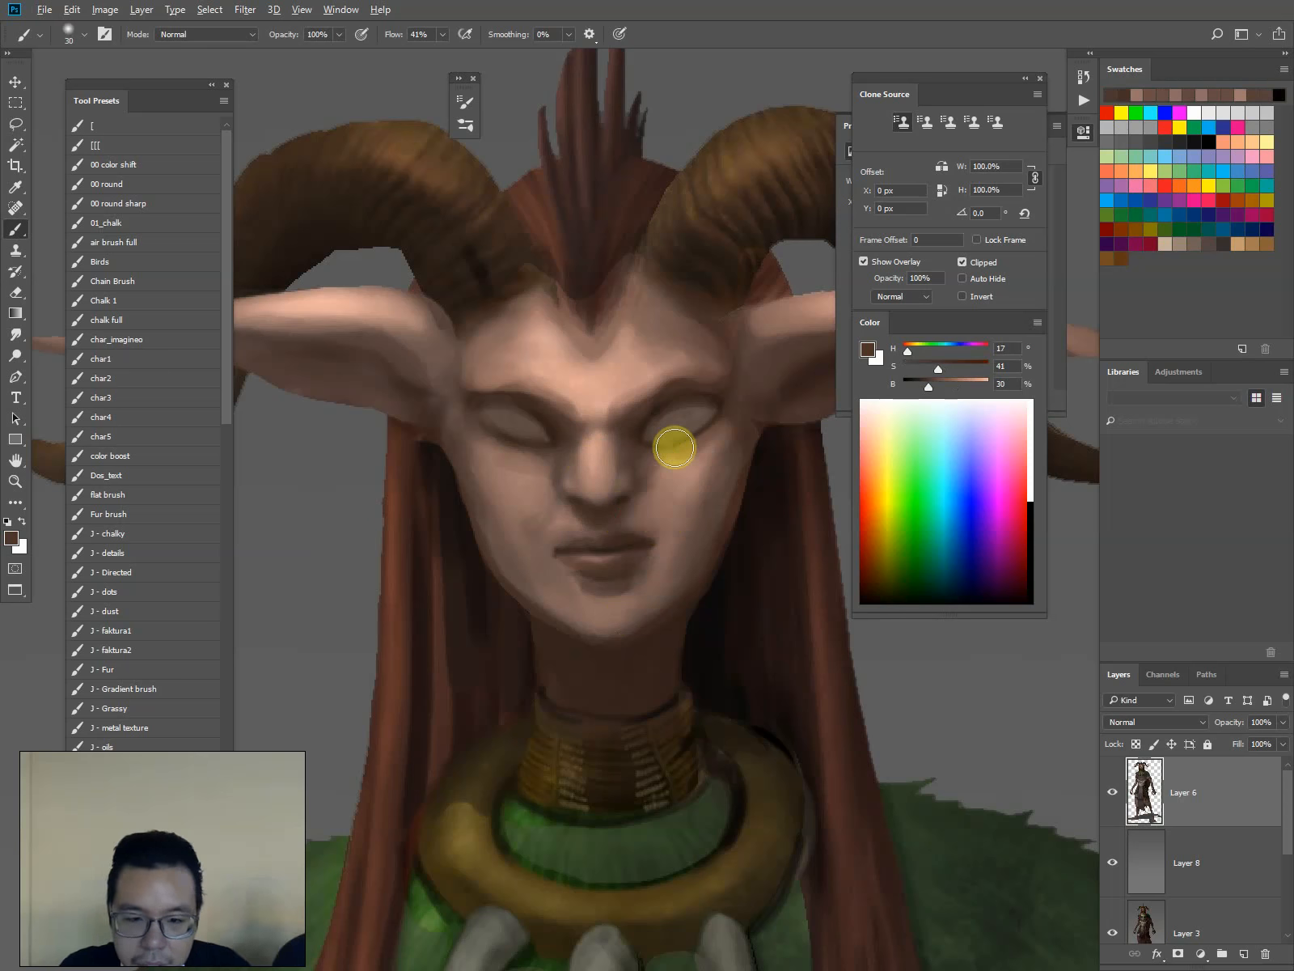
key("bracketright")
left_click(655, 469, "alt")
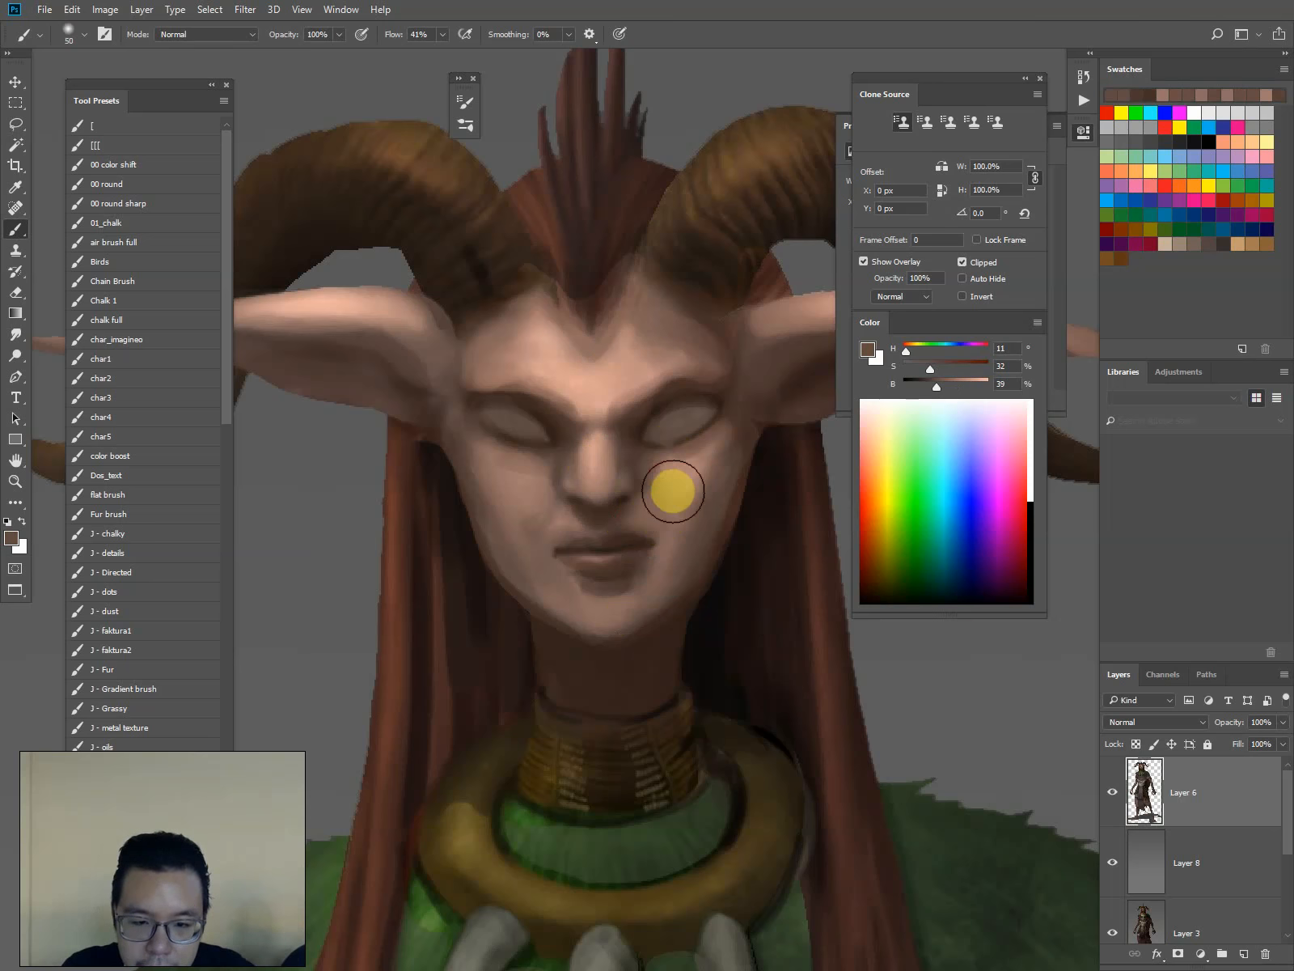
left_click(657, 489, "alt")
key("bracketright")
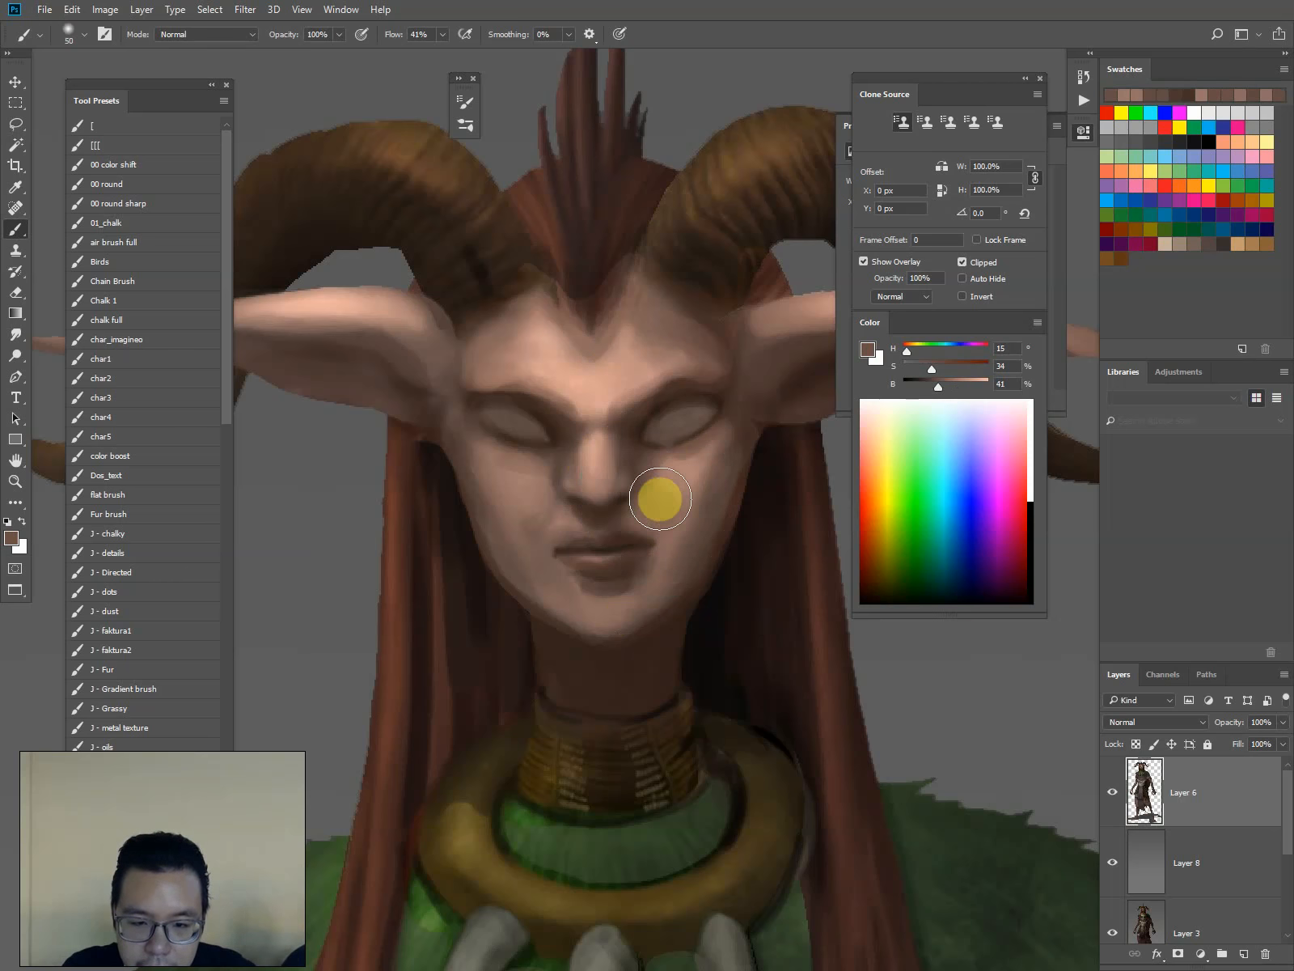
Try to lighten the lit-side cheek with a skin tone sampled beside the nose, and reduce the brush to 35 pixels
left_click(543, 484, "alt")
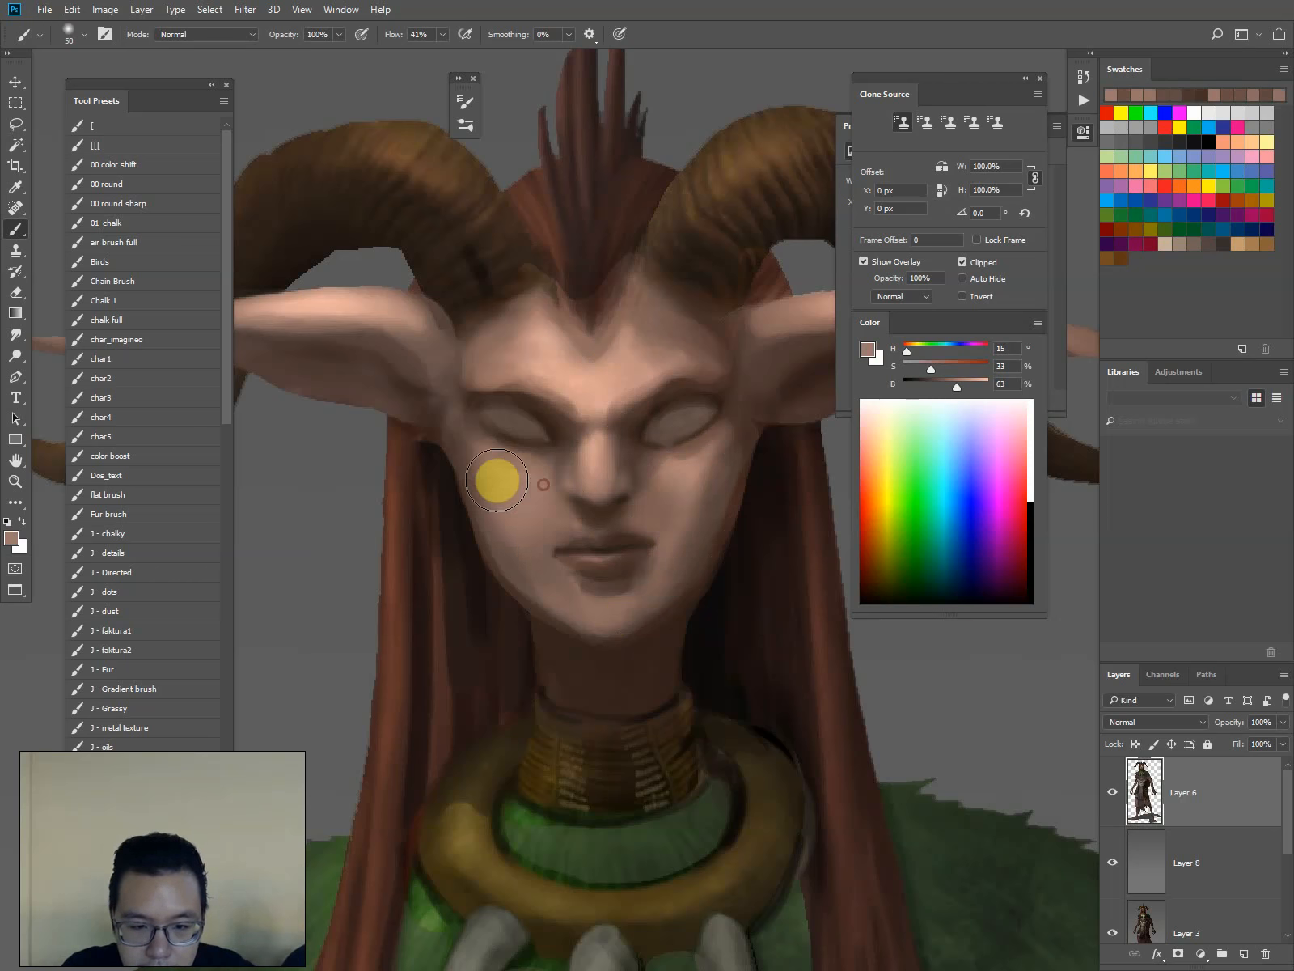
key("ctrl+z")
key("bracketleft")
key("bracketleft")
key("bracketleft")
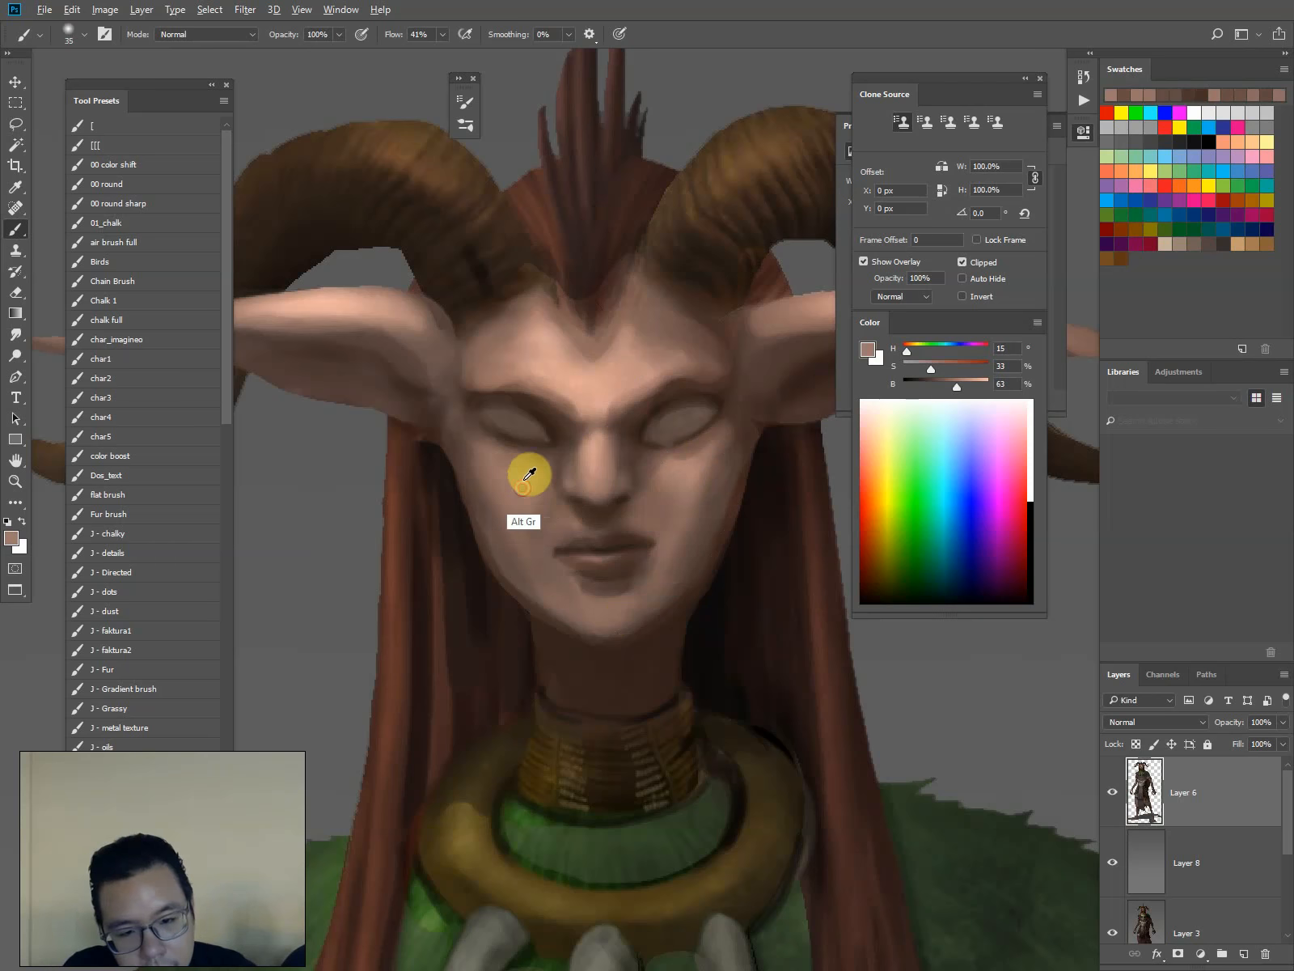
Brighten the nose bridge and tip inside a freehand selection with light skin tones sampled between the brows, and clear the selection
left_click(596, 433, "alt")
key("l")
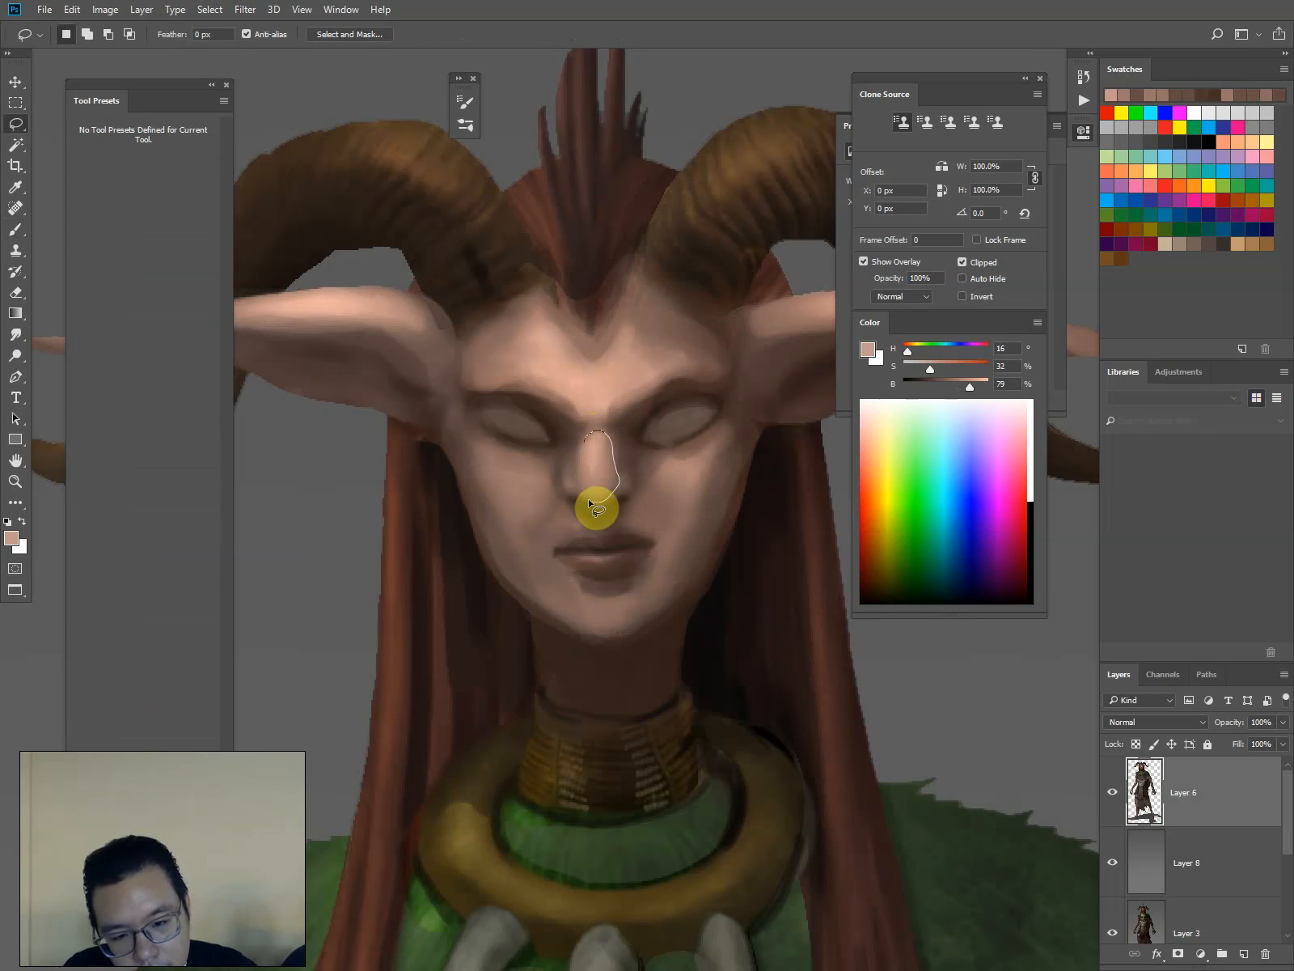
mouse_move(596, 507)
left_mouse_down()
mouse_move(579, 486)
mouse_move(603, 431)
left_mouse_up()
key("b")
left_click(605, 380, "alt")
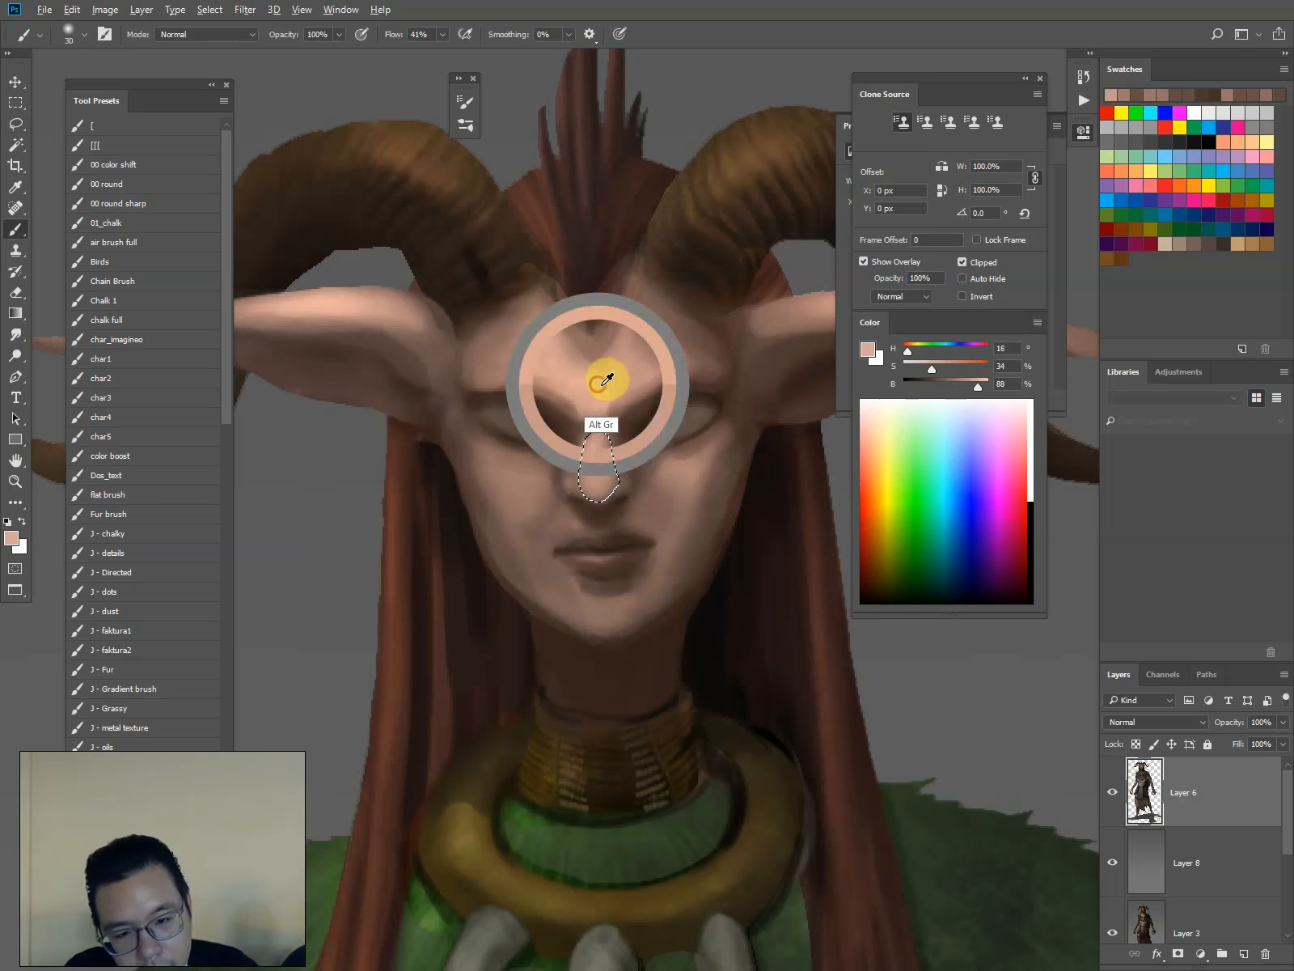
left_click(607, 390, "alt")
left_click(598, 432)
key("l")
left_click(570, 344)
key("b")
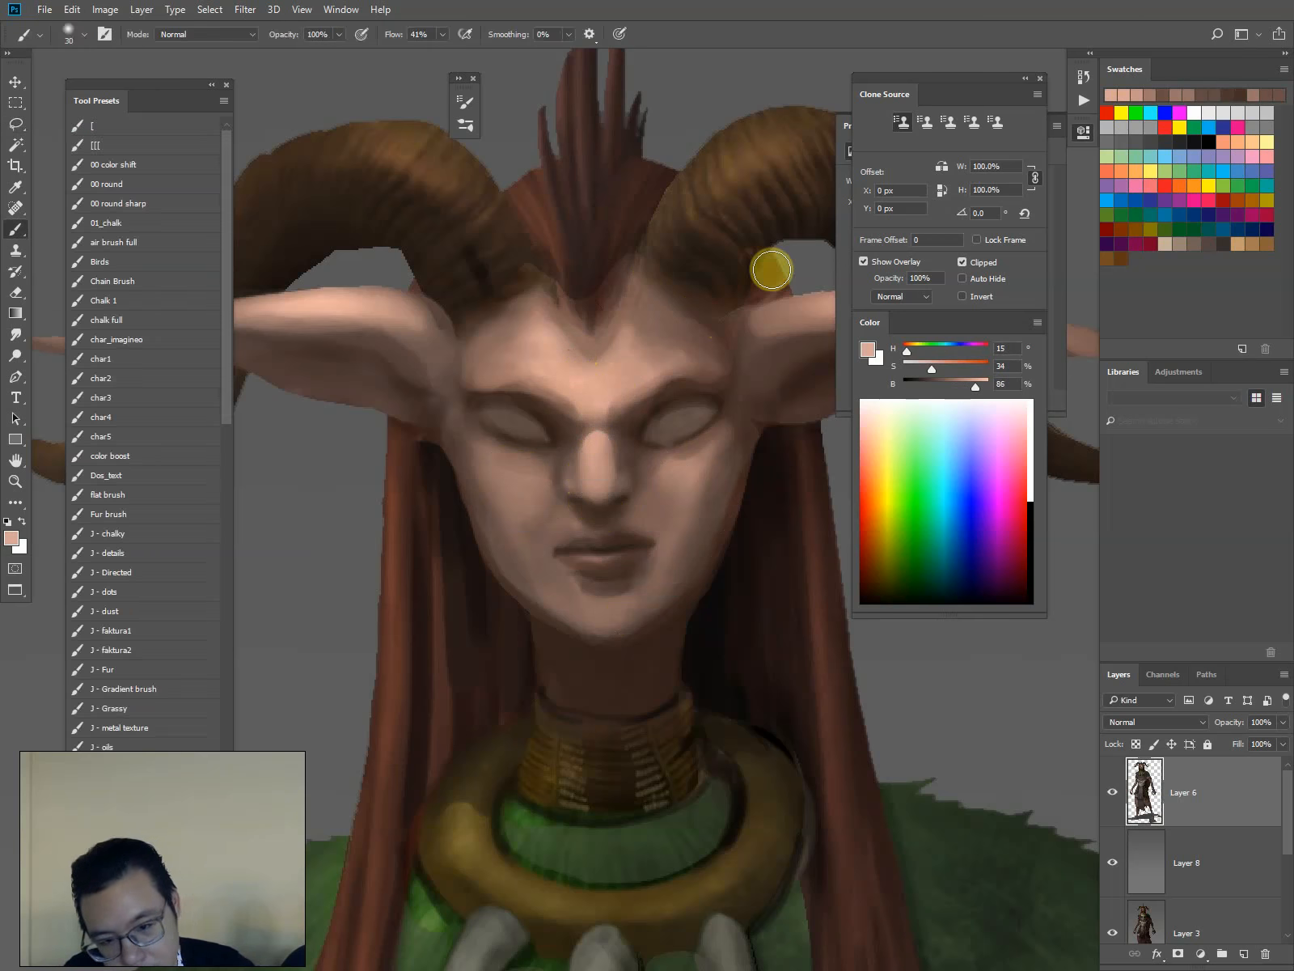
Lighten both cheeks below the eyes inside freehand selections with light skin tones, using a soft brush of about 45 pixels
key("l")
left_click_drag(639, 492, 645, 458)
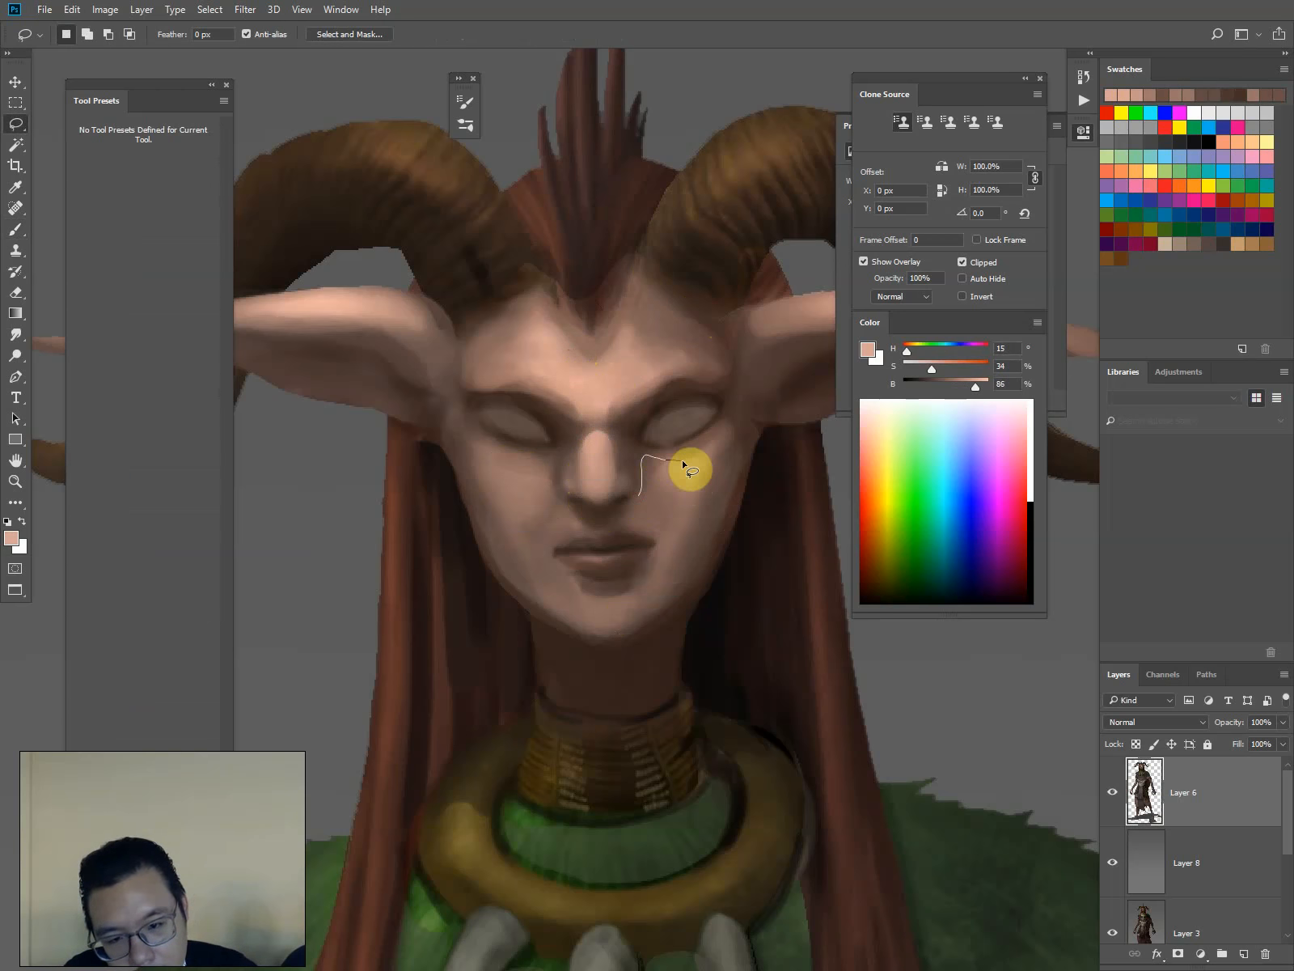
mouse_move(725, 434)
left_mouse_down()
mouse_move(707, 511)
mouse_move(650, 534)
mouse_move(639, 494)
left_mouse_up()
mouse_move(552, 482)
left_mouse_down()
mouse_move(485, 454)
mouse_move(483, 494)
mouse_move(549, 500)
mouse_move(552, 481)
left_mouse_up()
key("ctrl+h")
key("b")
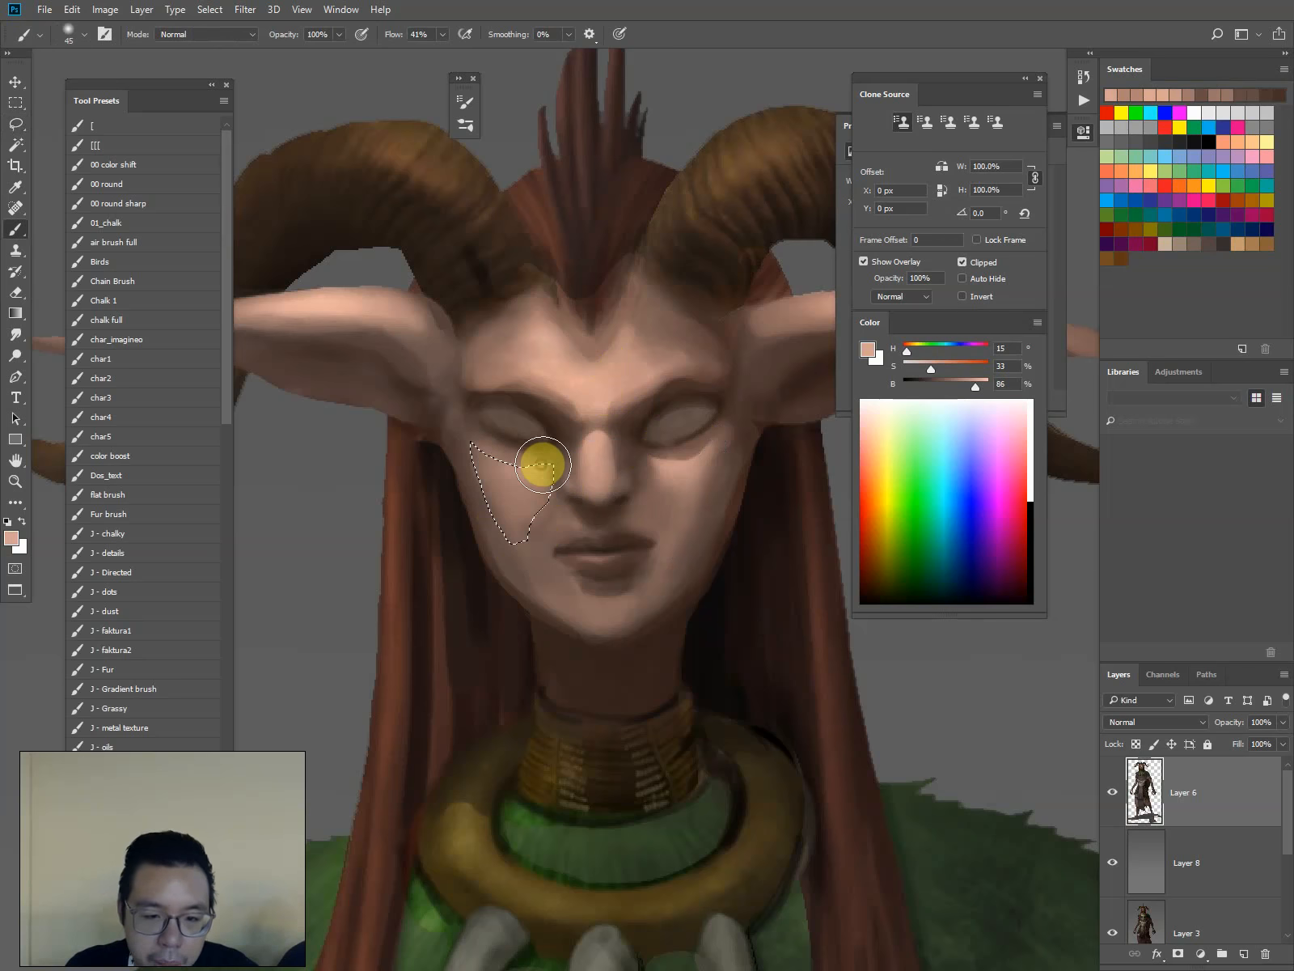
key("l")
Make one combined freehand selection covering both lower cheeks and the strip between the nose and upper lip
key("ctrl+minus")
key("ctrl+minus")
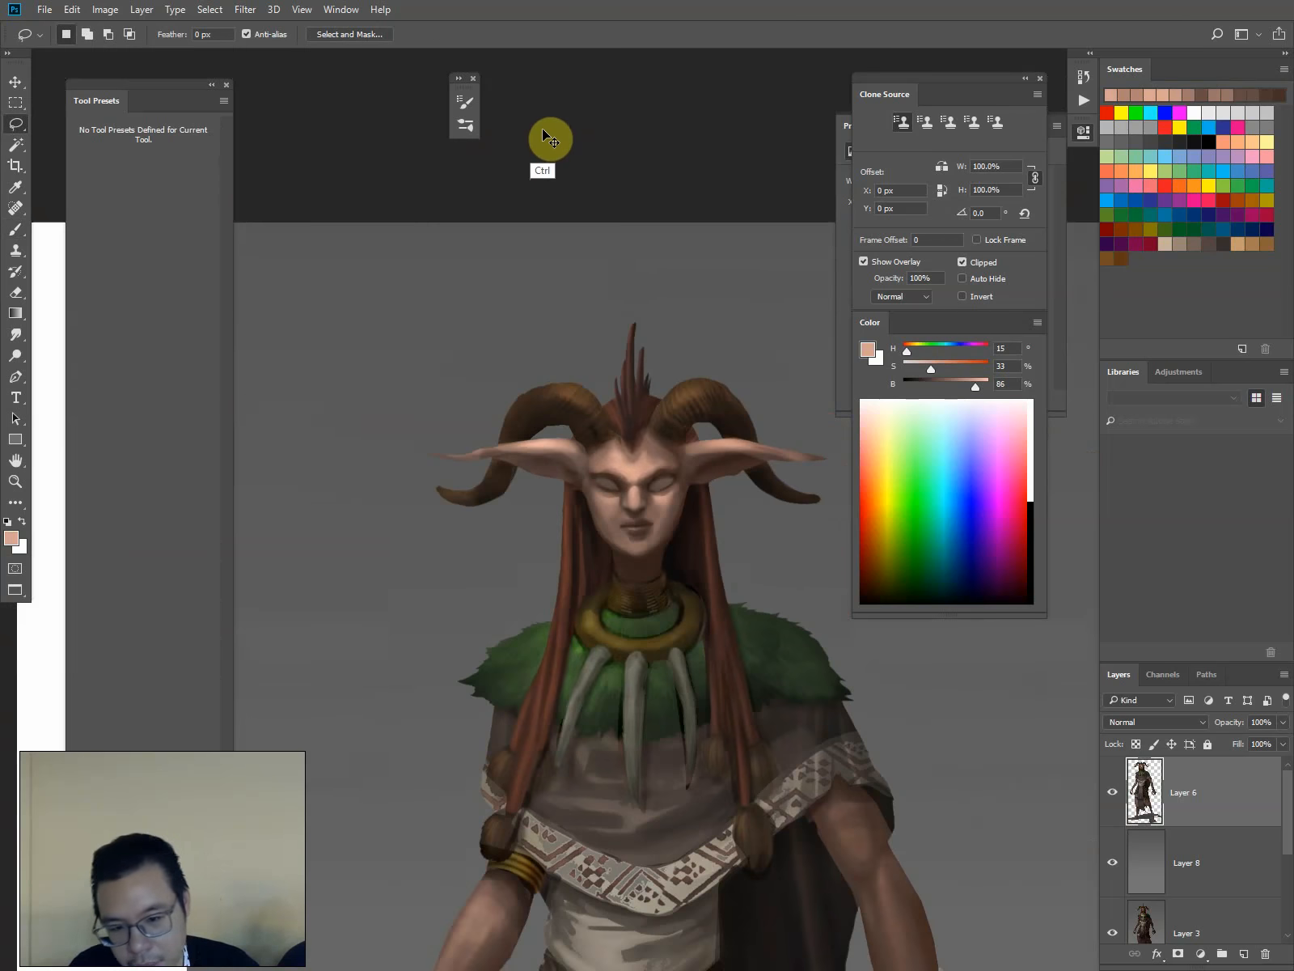
key("ctrl+plus")
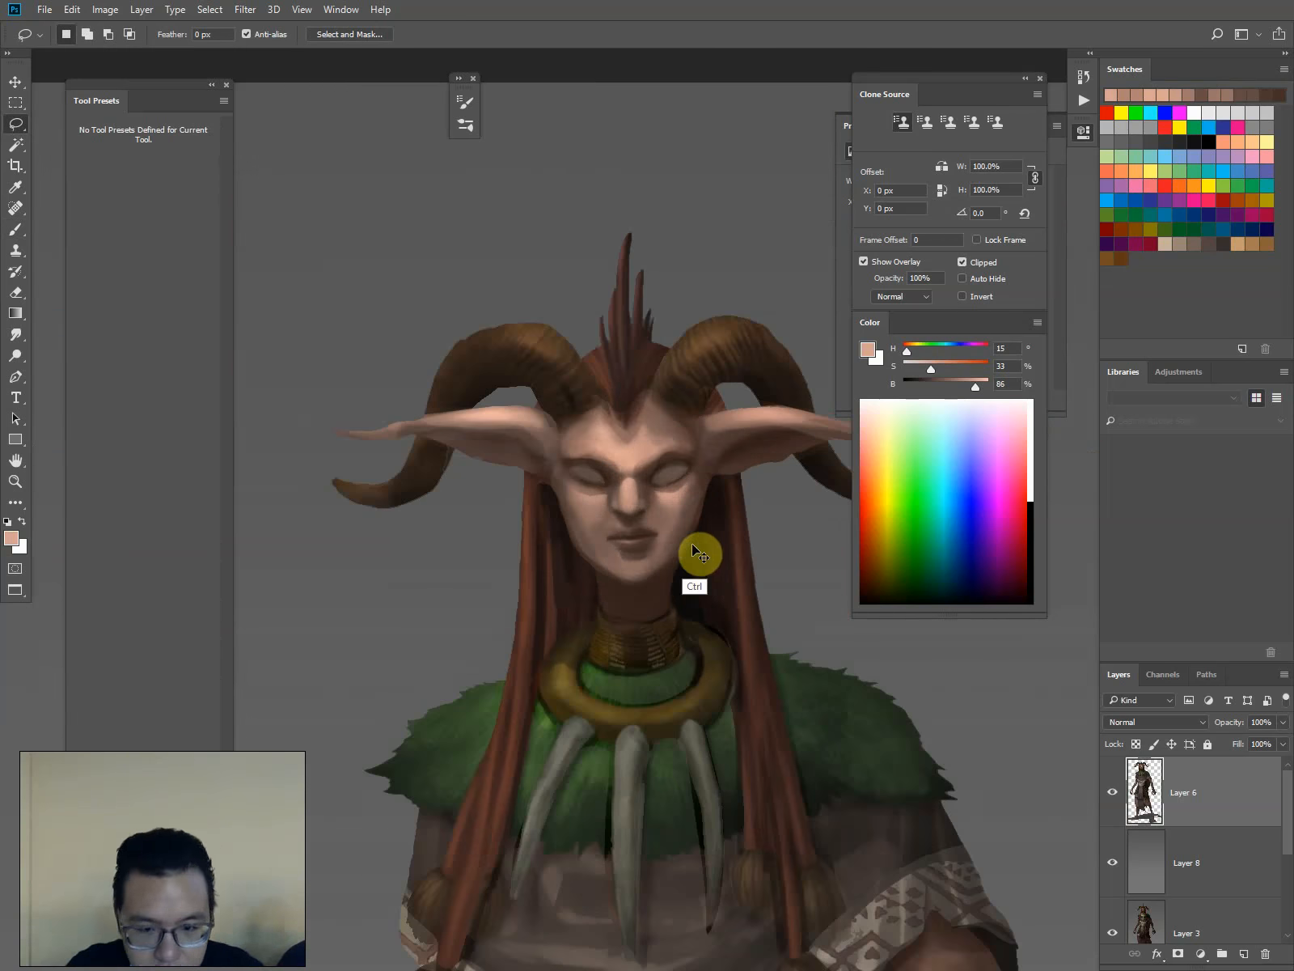
key("ctrl+plus")
key("ctrl+plus")
mouse_move(650, 509)
left_mouse_down()
mouse_move(695, 567)
mouse_move(607, 554)
left_mouse_up()
key("shift")
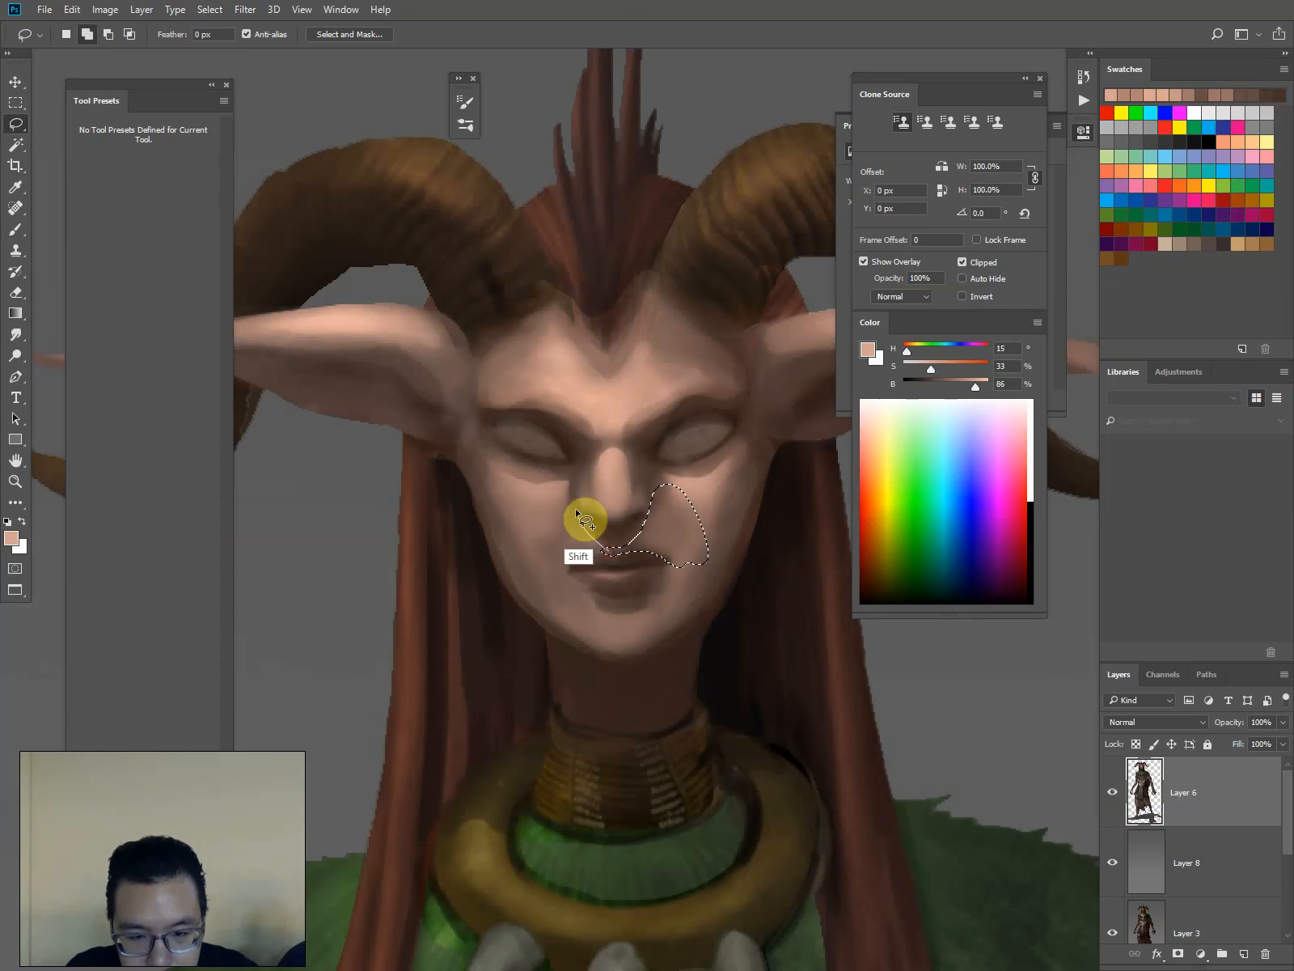
mouse_move(522, 595)
left_mouse_down()
mouse_move(561, 601)
mouse_move(576, 567)
left_mouse_up()
key("b")
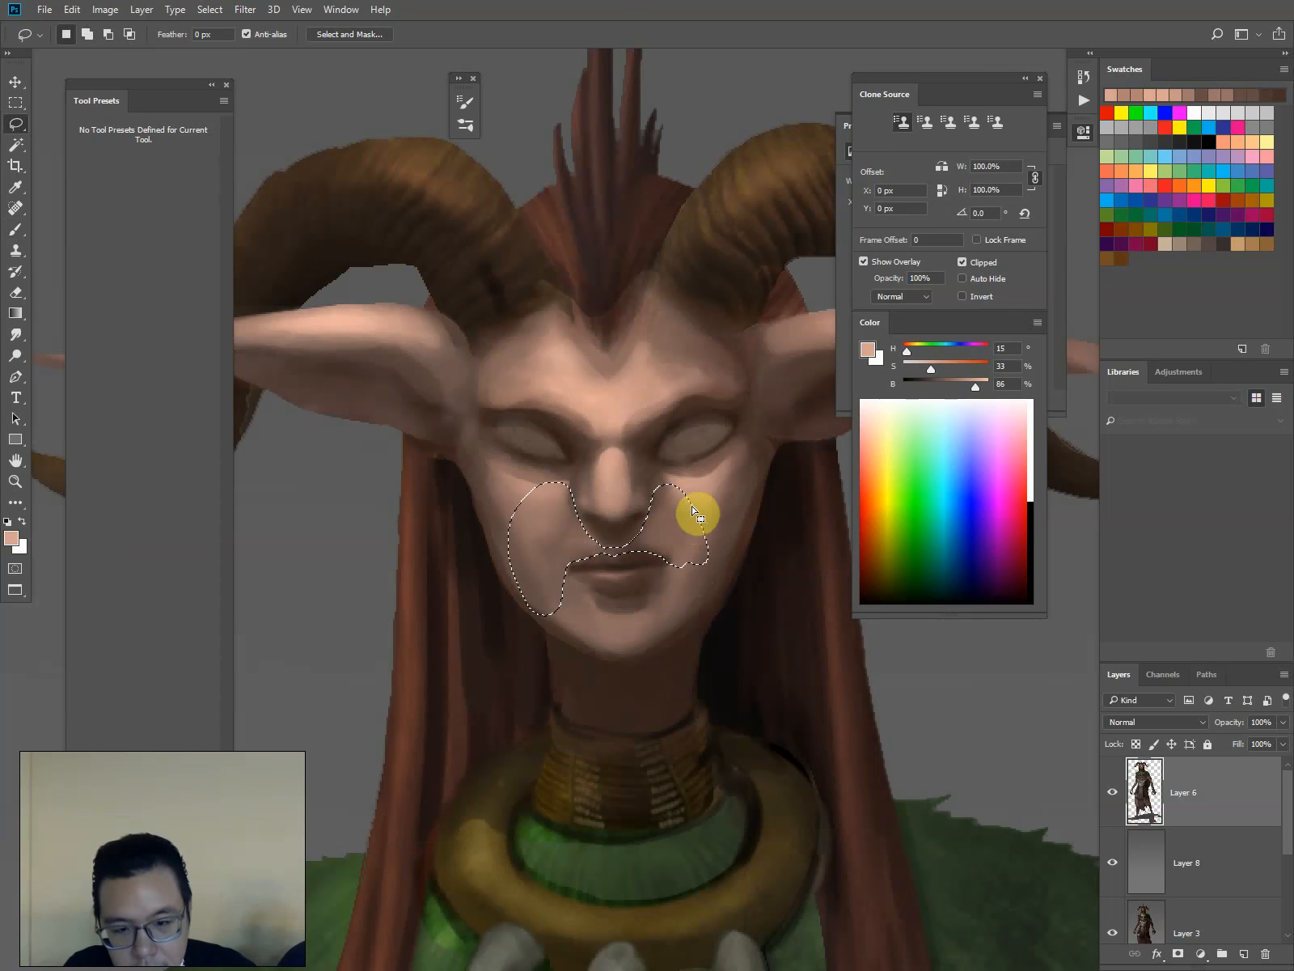
Lighten the selected areas around the mouth with sampled cheek tone, using a brush enlarged to 80 pixels, and clear the selection
left_click(701, 490, "alt")
key("bracketright")
key("bracketright")
key("bracketright")
key("bracketright")
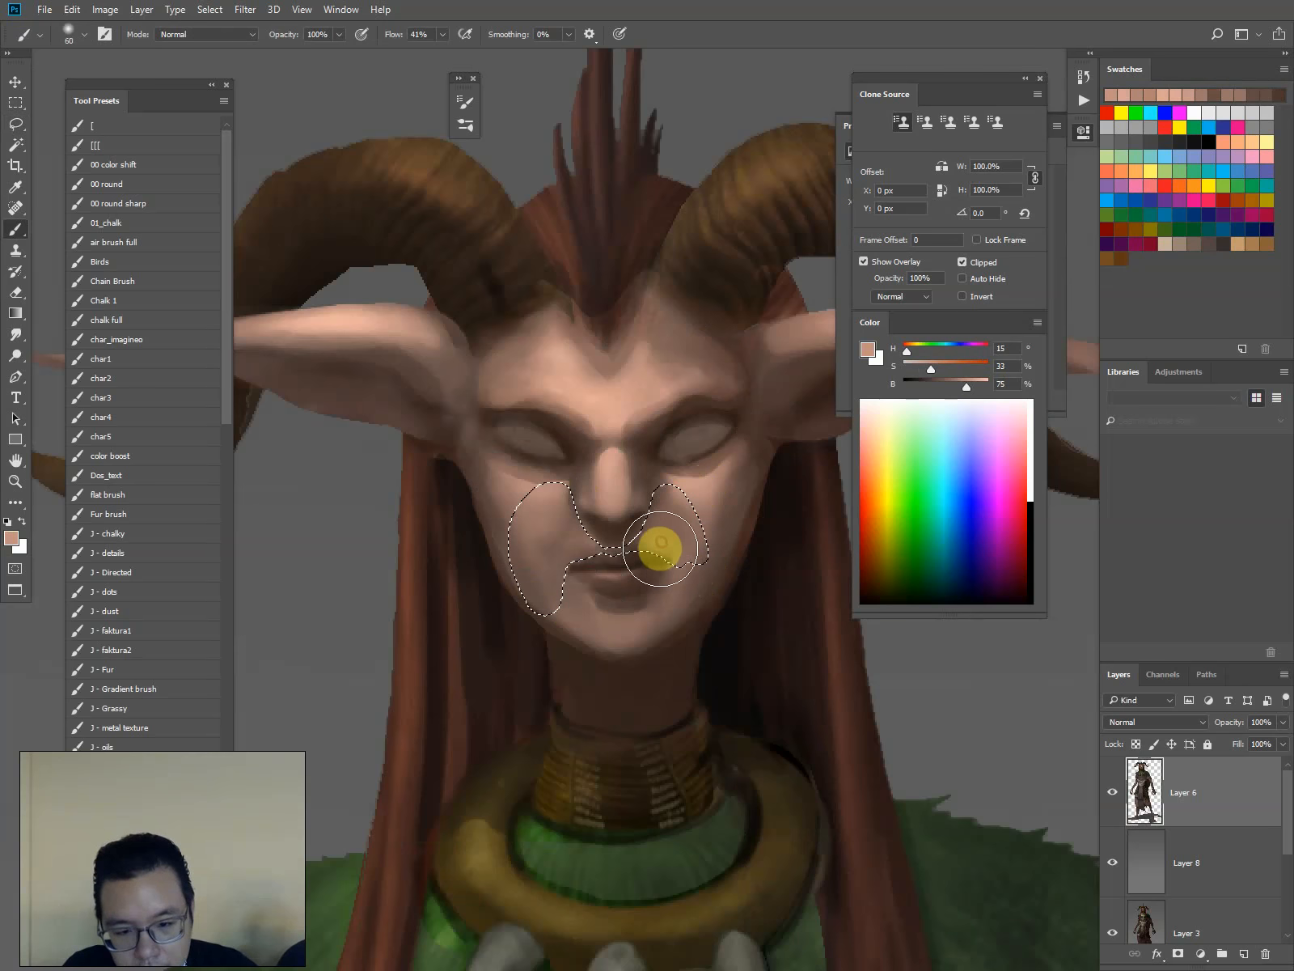
key("l")
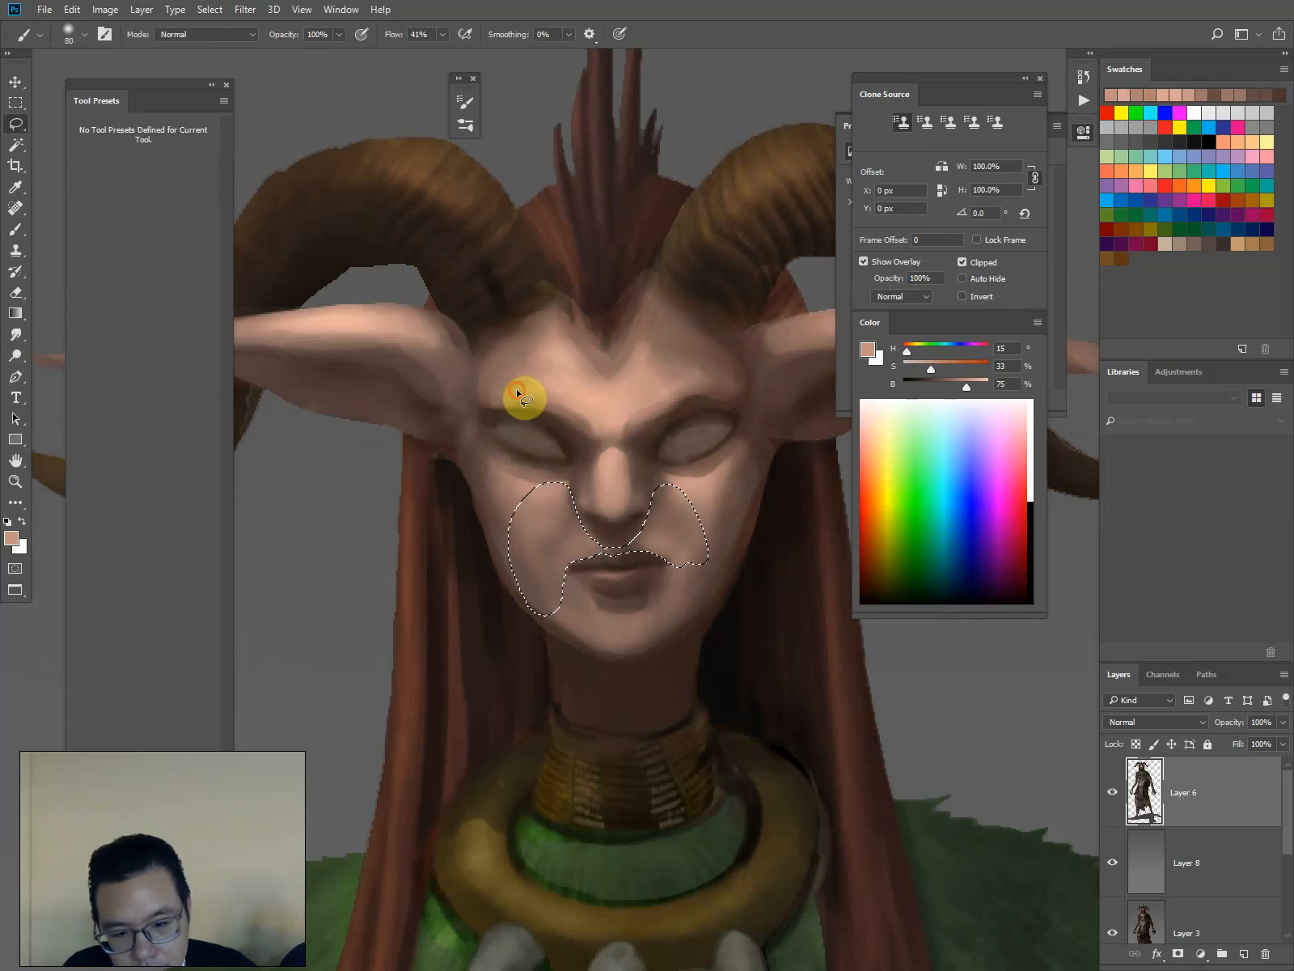
key("ctrl+d")
Brighten the chin inside a crescent-shaped freehand selection with the same skin tone, and clear the selection
mouse_move(624, 619)
left_mouse_down()
mouse_move(682, 607)
mouse_move(629, 652)
mouse_move(575, 598)
mouse_move(643, 630)
left_mouse_up()
key("b")
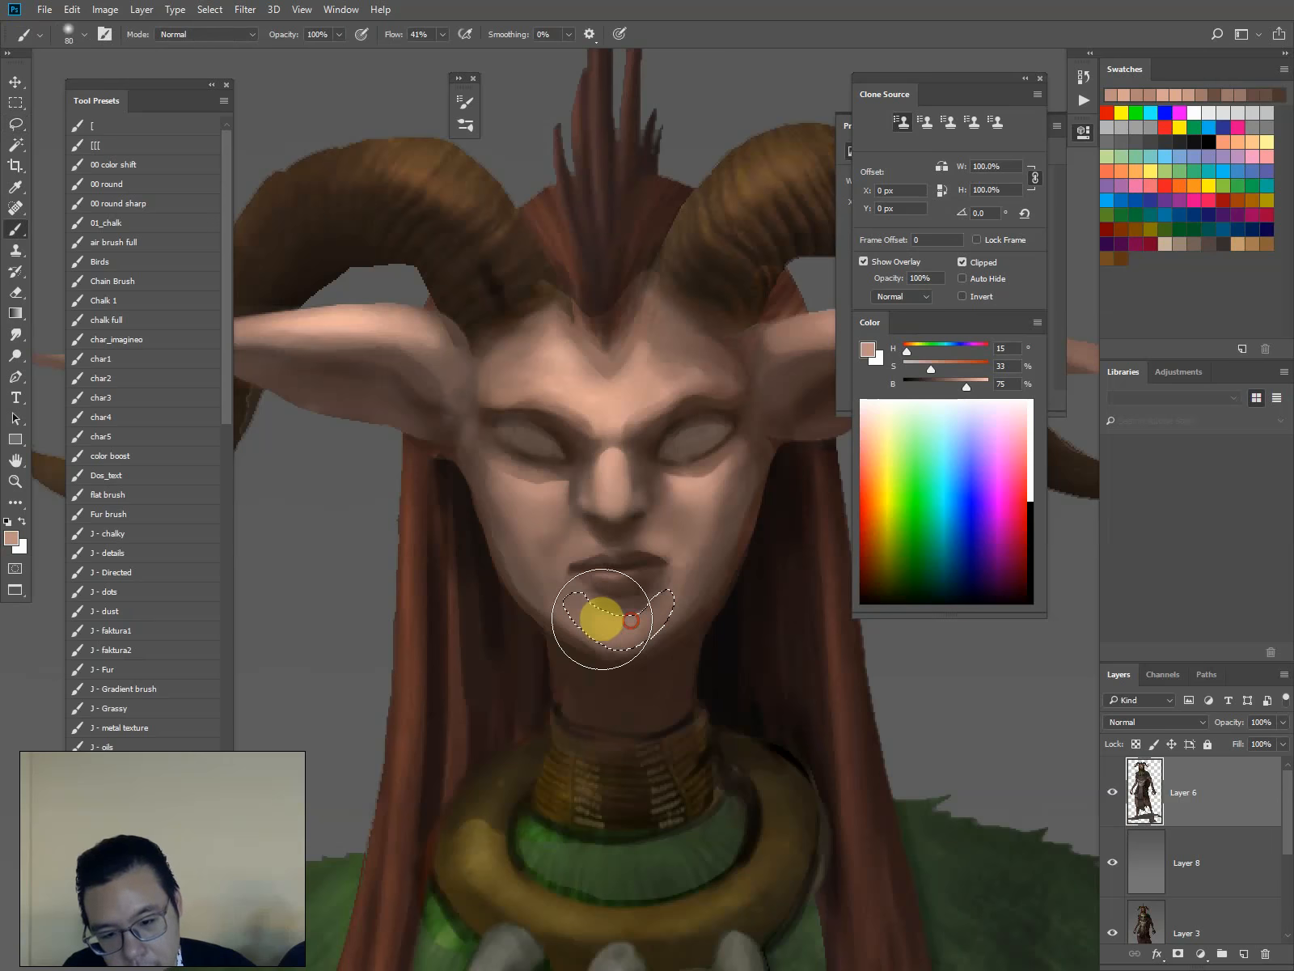
key("l")
key("b")
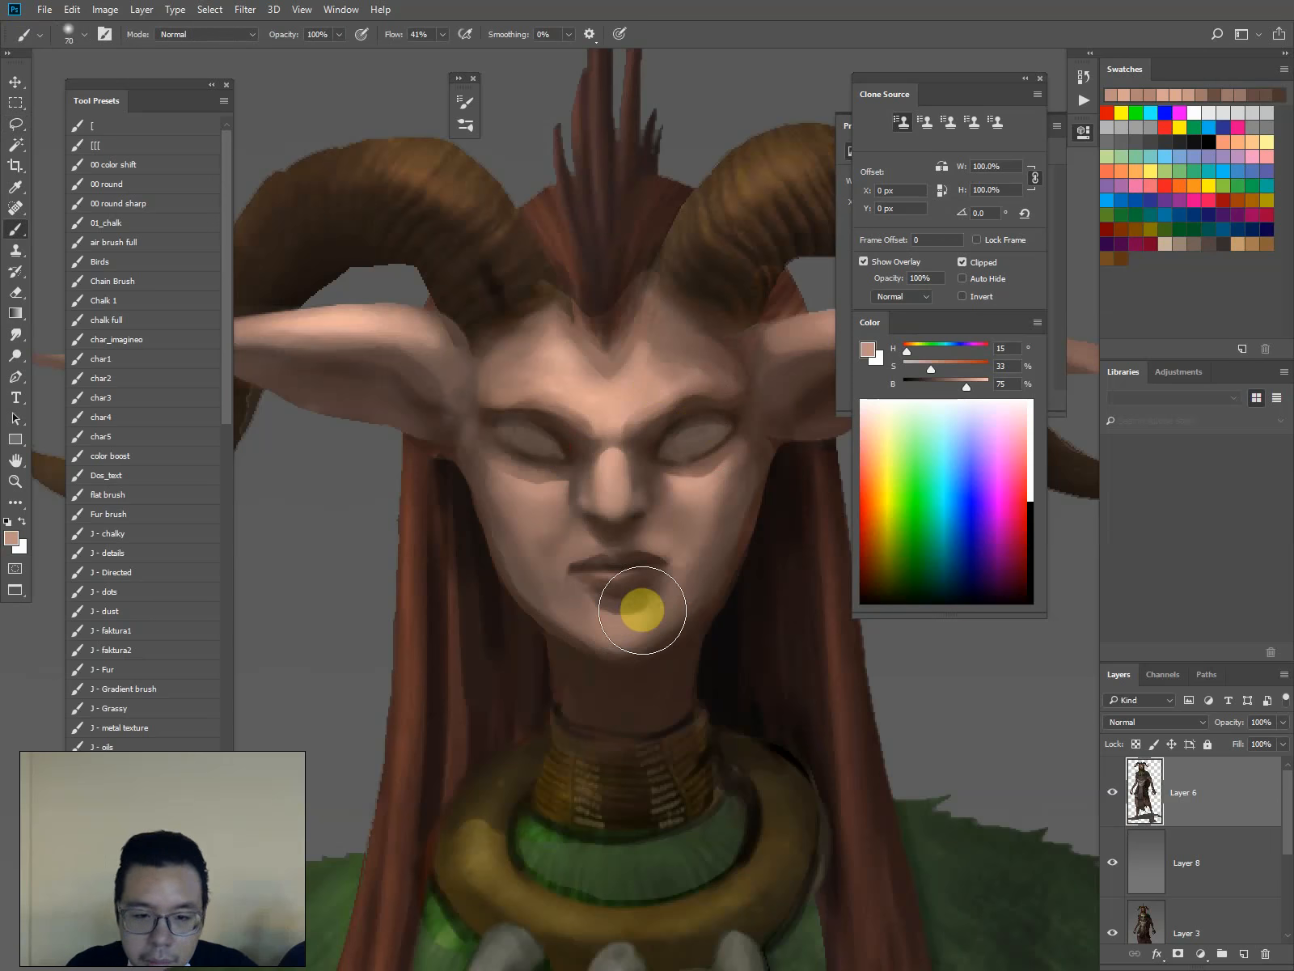
Refine the shading beneath the lower lip and on the chin with a sampled skin tone and a sampled dark brown
key("bracketleft")
key("bracketleft")
key("bracketleft")
key("bracketleft")
key("bracketleft")
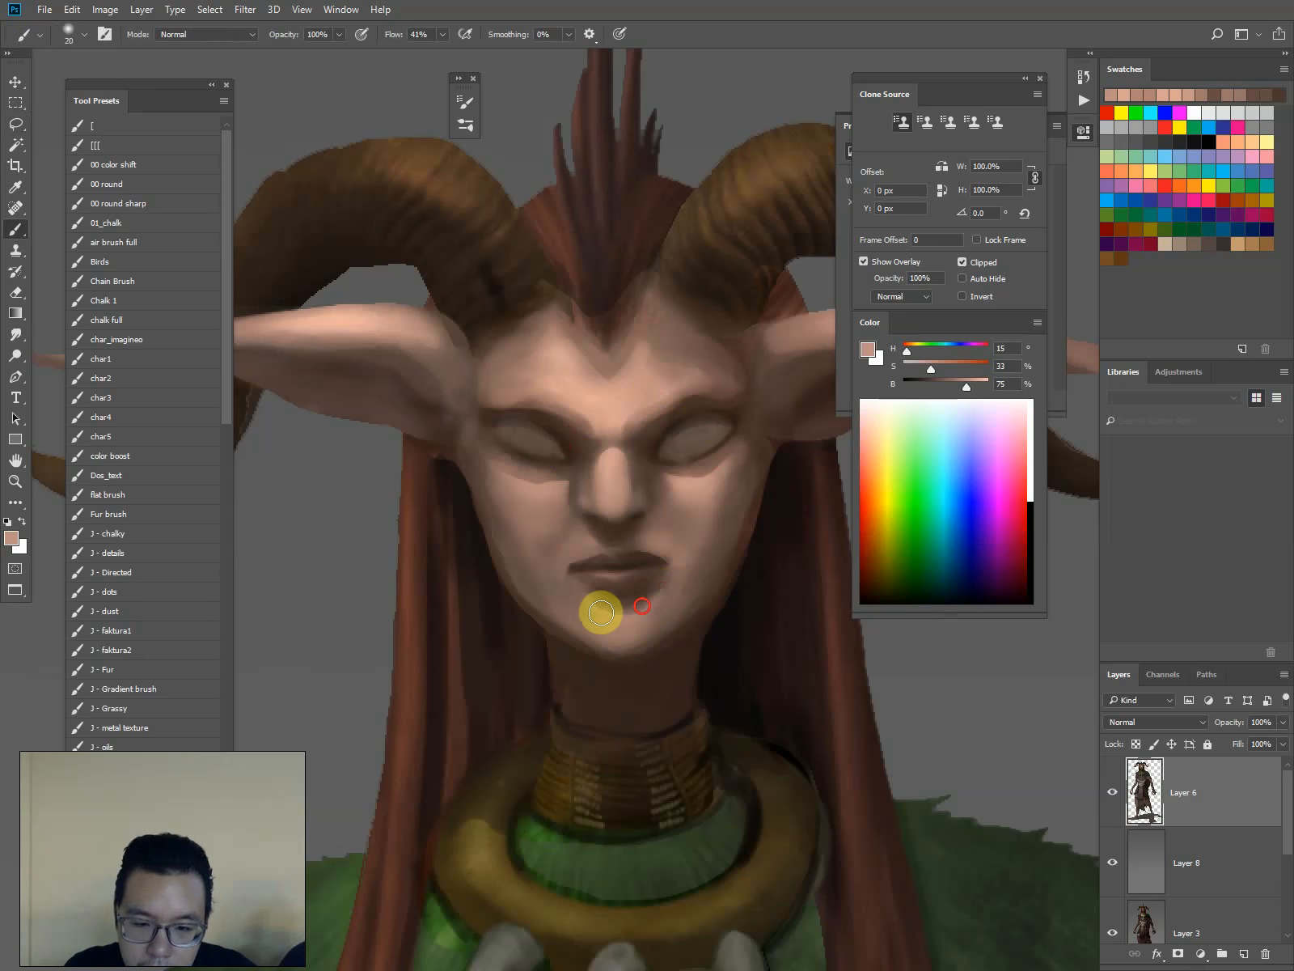
left_click(653, 471, "alt")
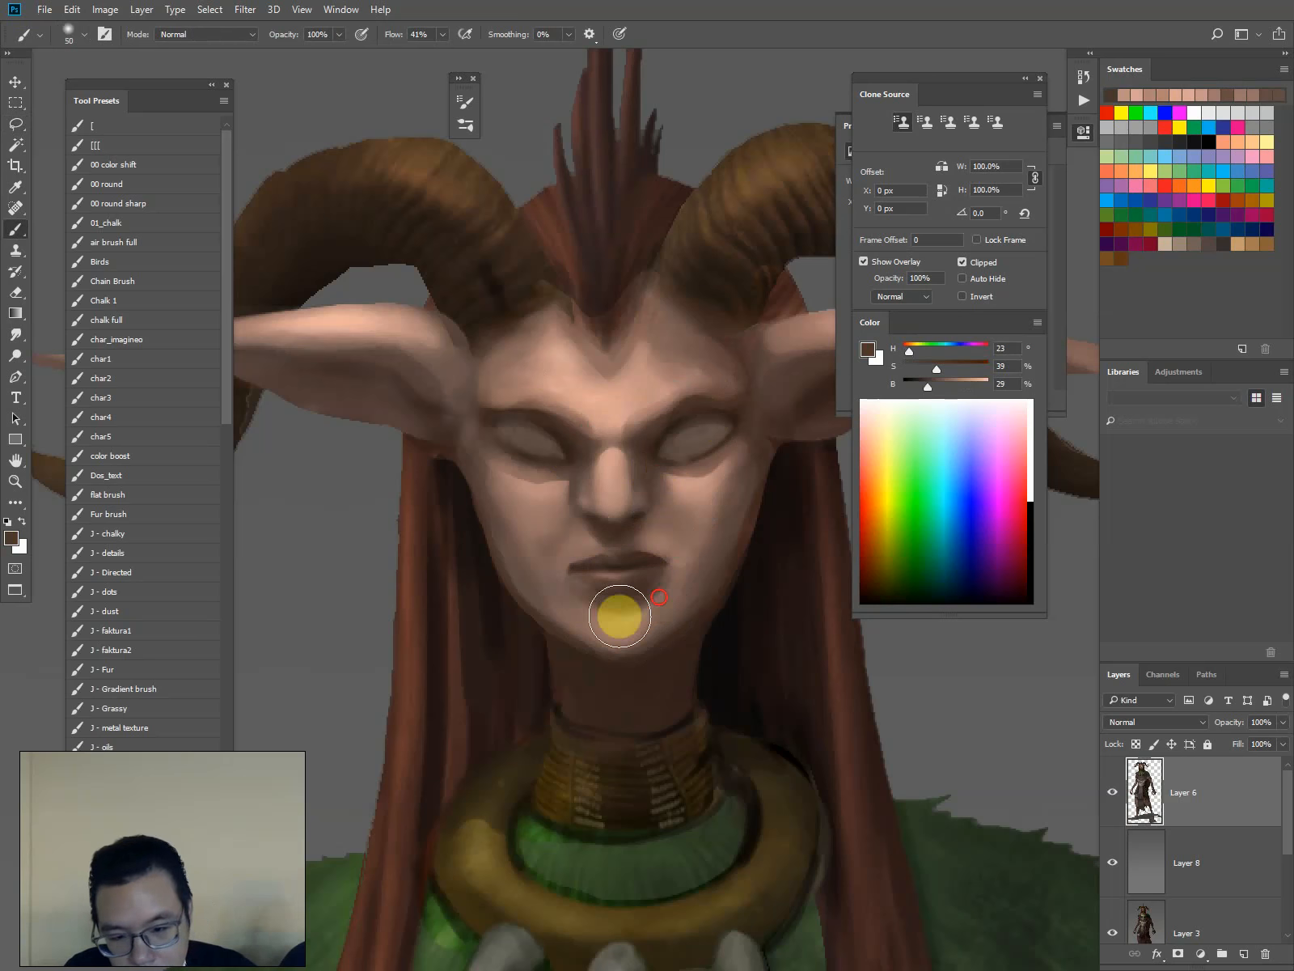
key("bracketright")
key("bracketright")
key("bracketright")
key("bracketright")
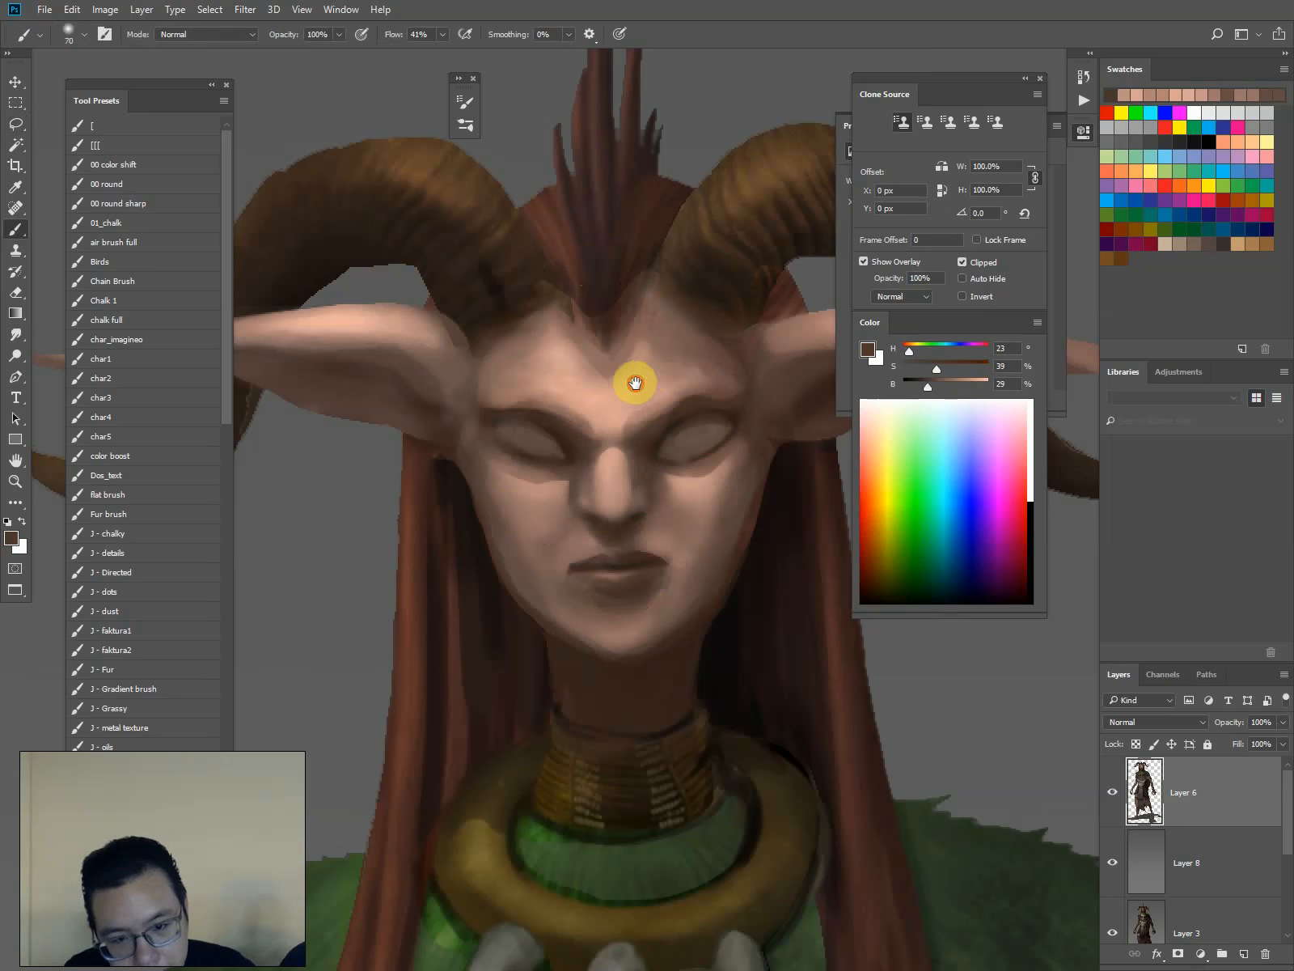
Deepen the shadow at the nose bridge between the brows and at the mouth corner using a sampled dark brown and a 15 px brush
left_click_drag(635, 384, 612, 407)
key("bracketleft")
left_click(607, 466, "alt")
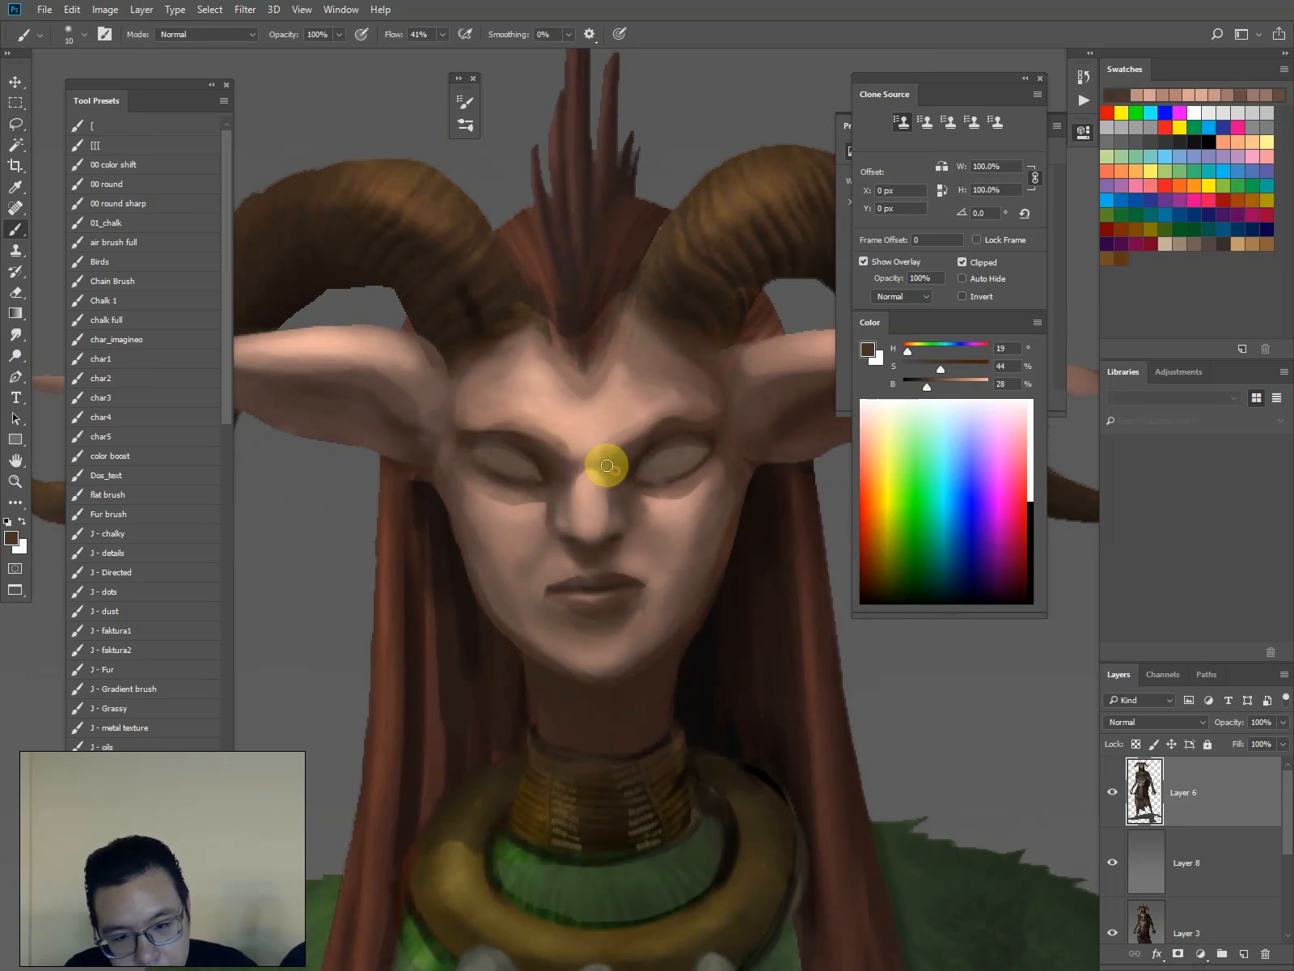
key("bracketright")
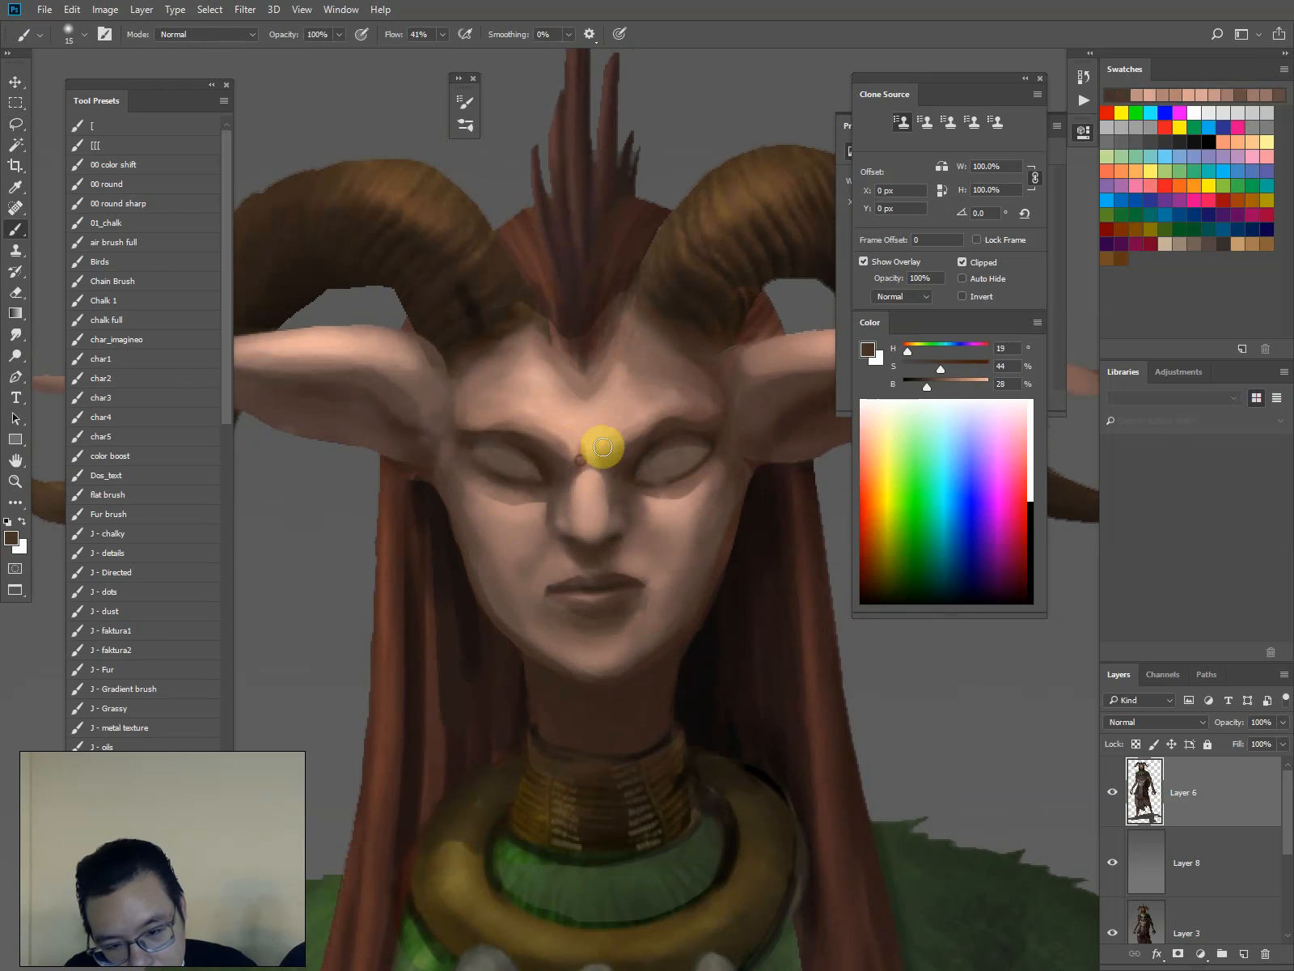
mouse_move(602, 446)
left_mouse_down()
mouse_move(623, 484)
mouse_move(579, 458)
left_mouse_up()
left_click(640, 582)
Darken the bases of both horns along the hairline with a near-black brown sampled from the horn and a 10 px brush
key("bracketleft")
left_click(608, 405, "alt")
left_click(483, 321, "alt")
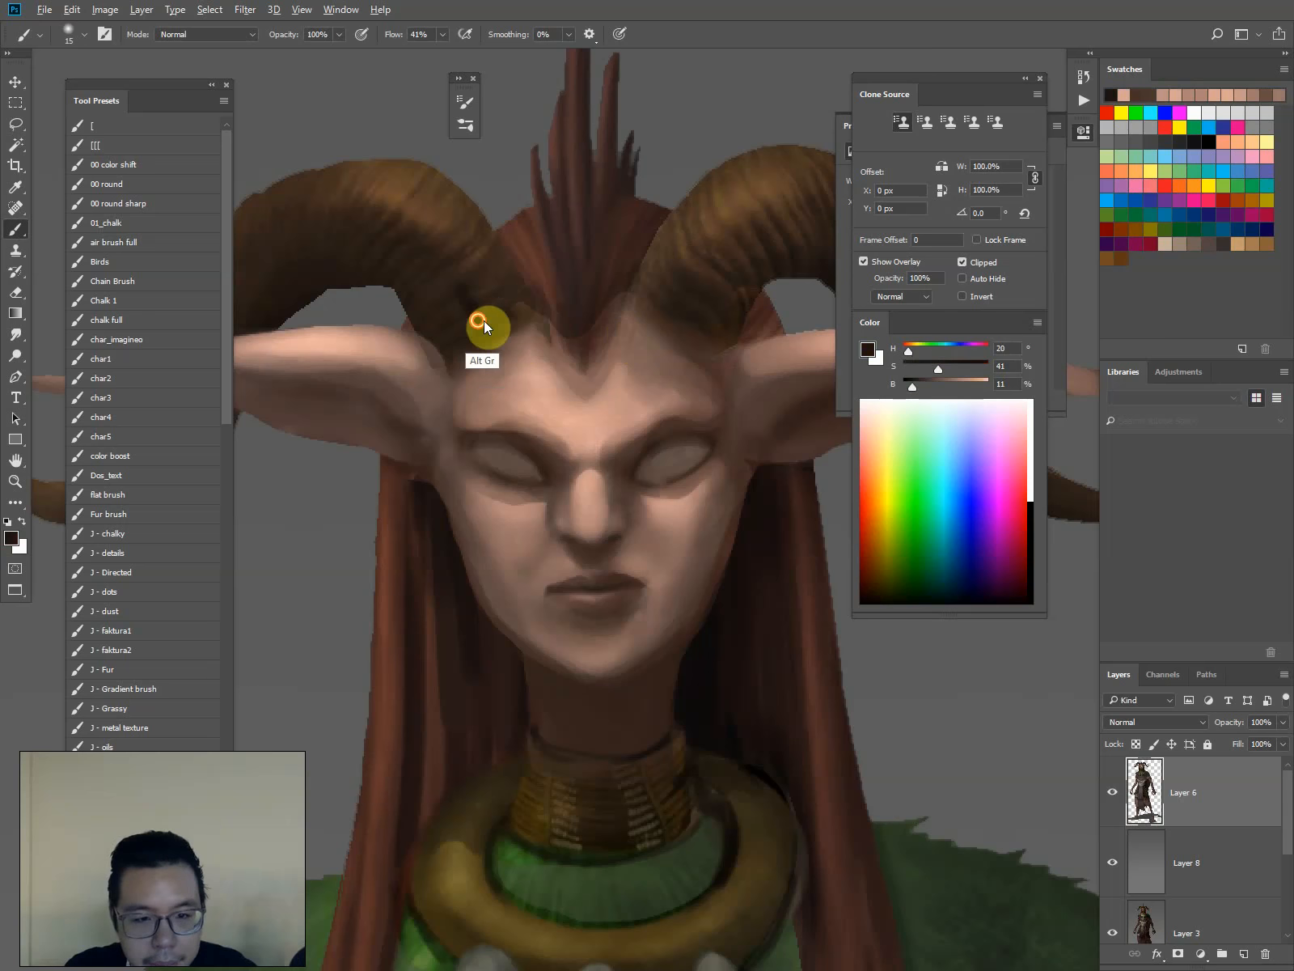
left_click(521, 298)
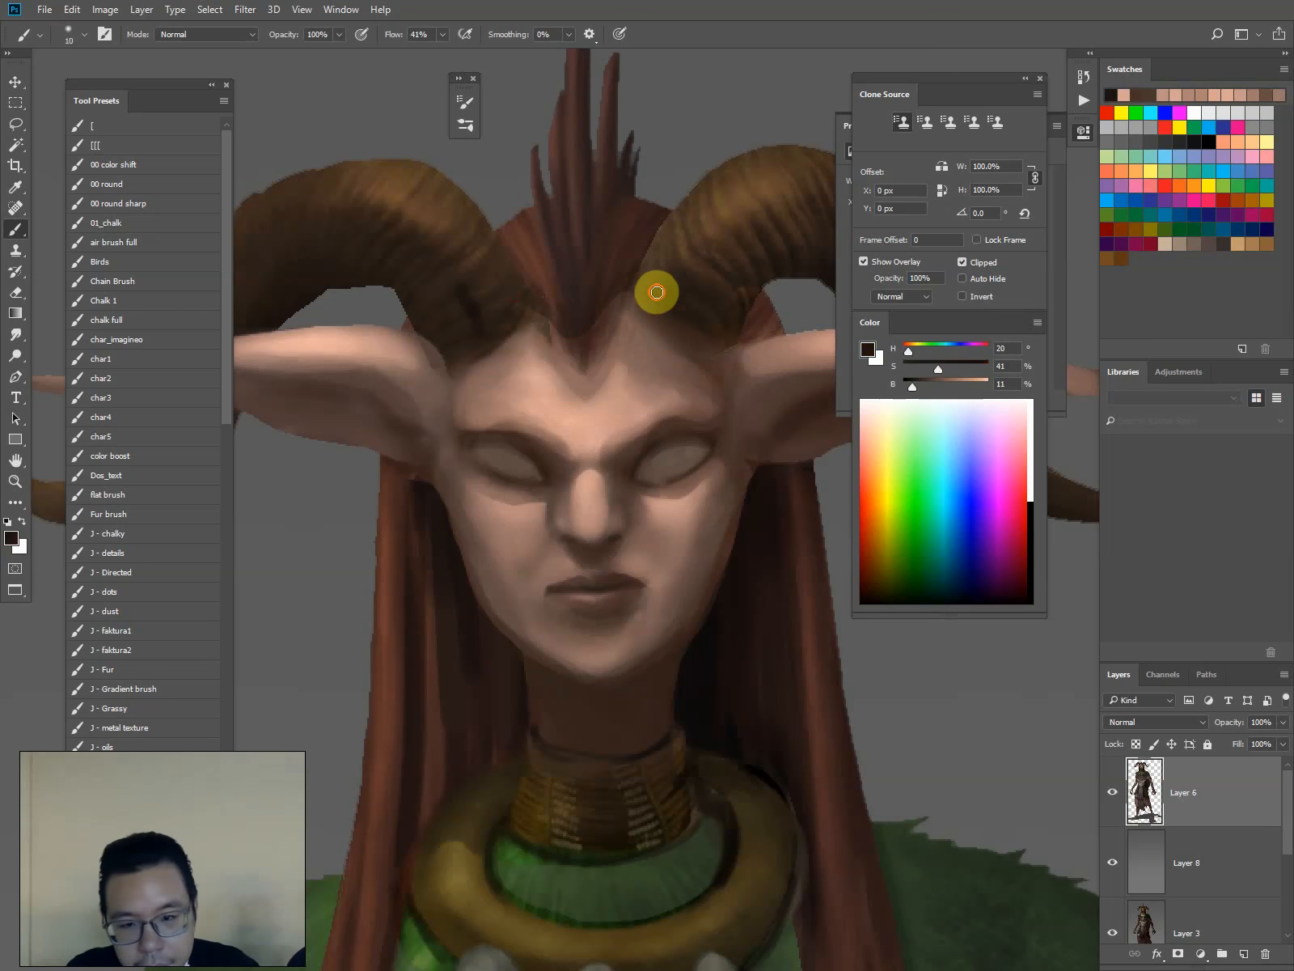
left_click(646, 286)
key("bracketleft")
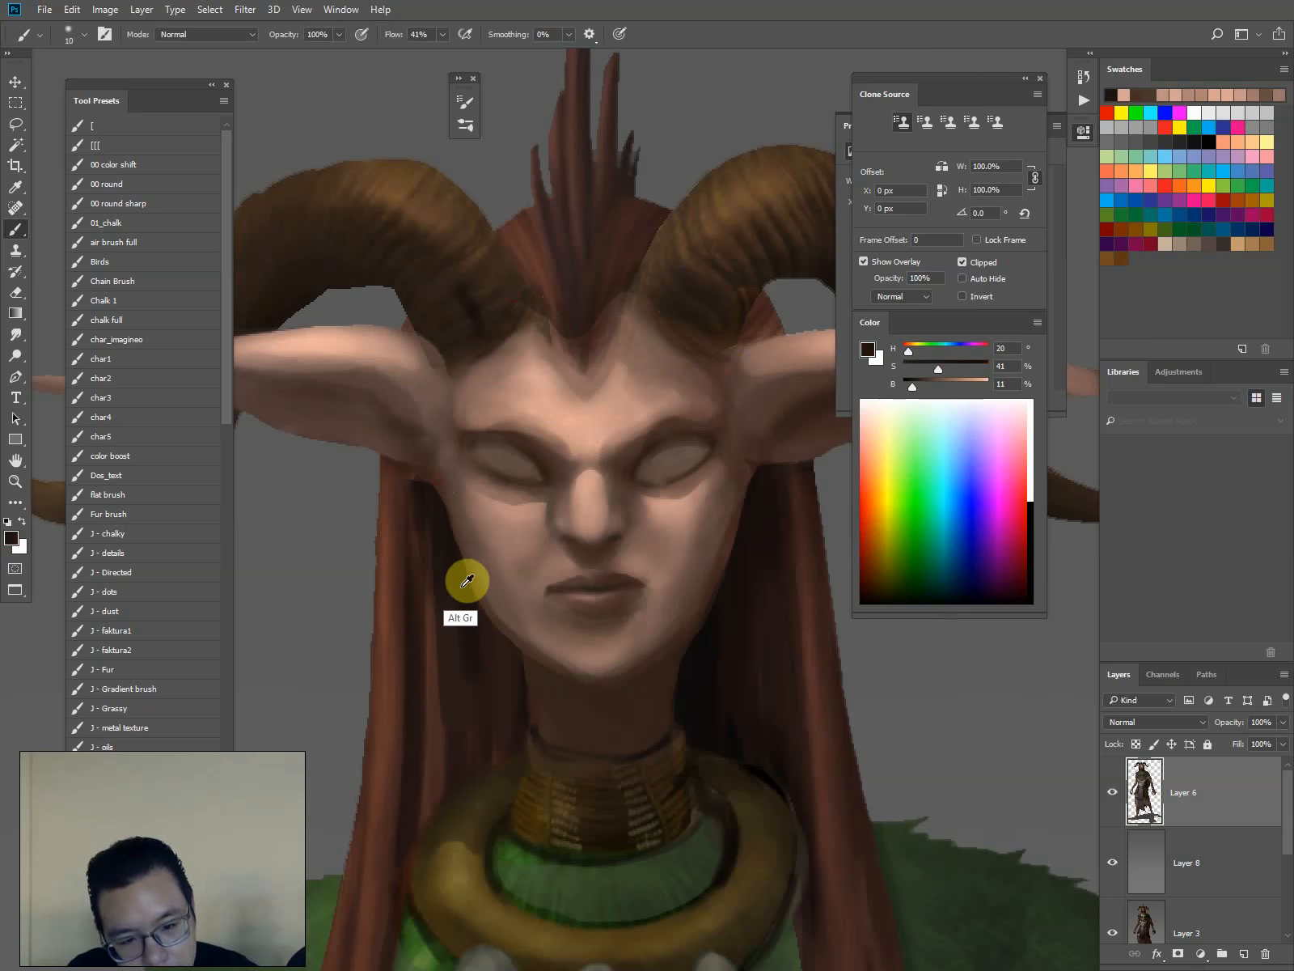
Clean up the jawline on both sides of the face with a dark tone sampled from the hair and a 9 px brush
left_click(461, 588, "alt")
key("bracketleft")
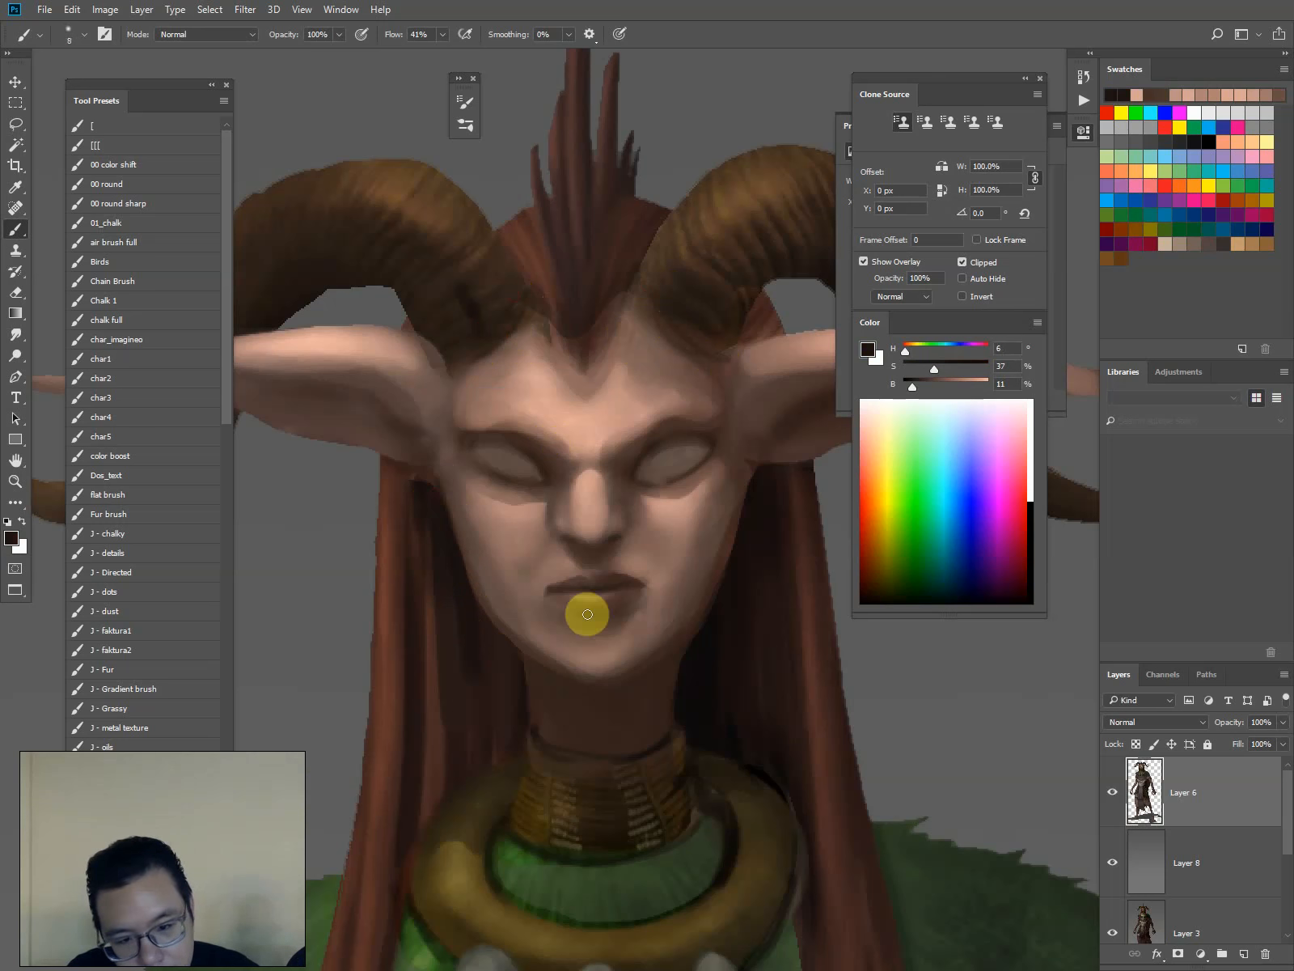
mouse_move(749, 480)
left_mouse_down()
mouse_move(706, 644)
mouse_move(668, 661)
left_mouse_up()
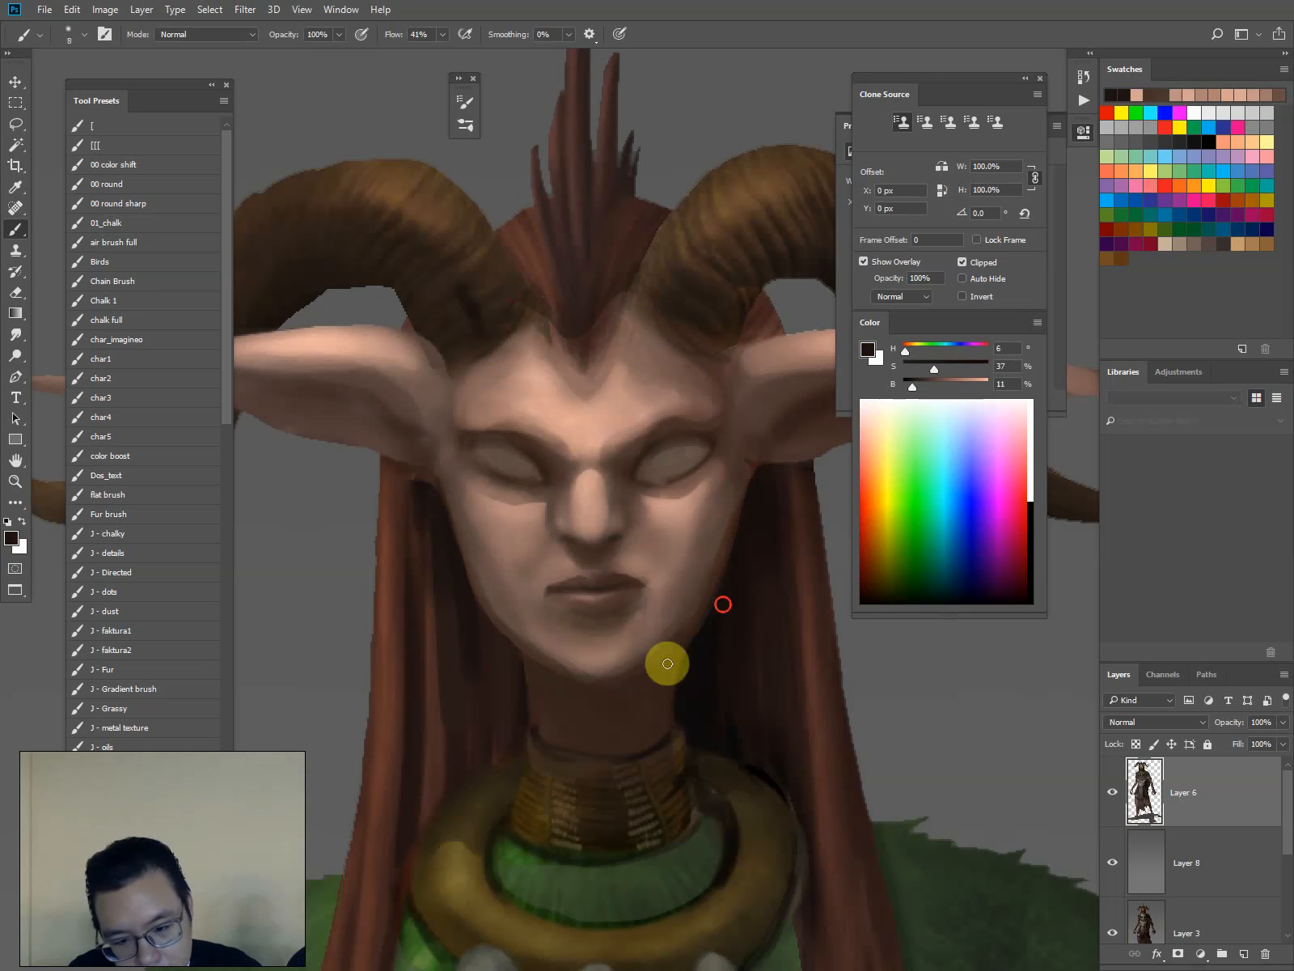
mouse_move(712, 614)
left_mouse_down()
mouse_move(625, 683)
mouse_move(529, 674)
mouse_move(560, 683)
mouse_move(514, 643)
left_mouse_up()
left_click_drag(509, 632, 500, 596)
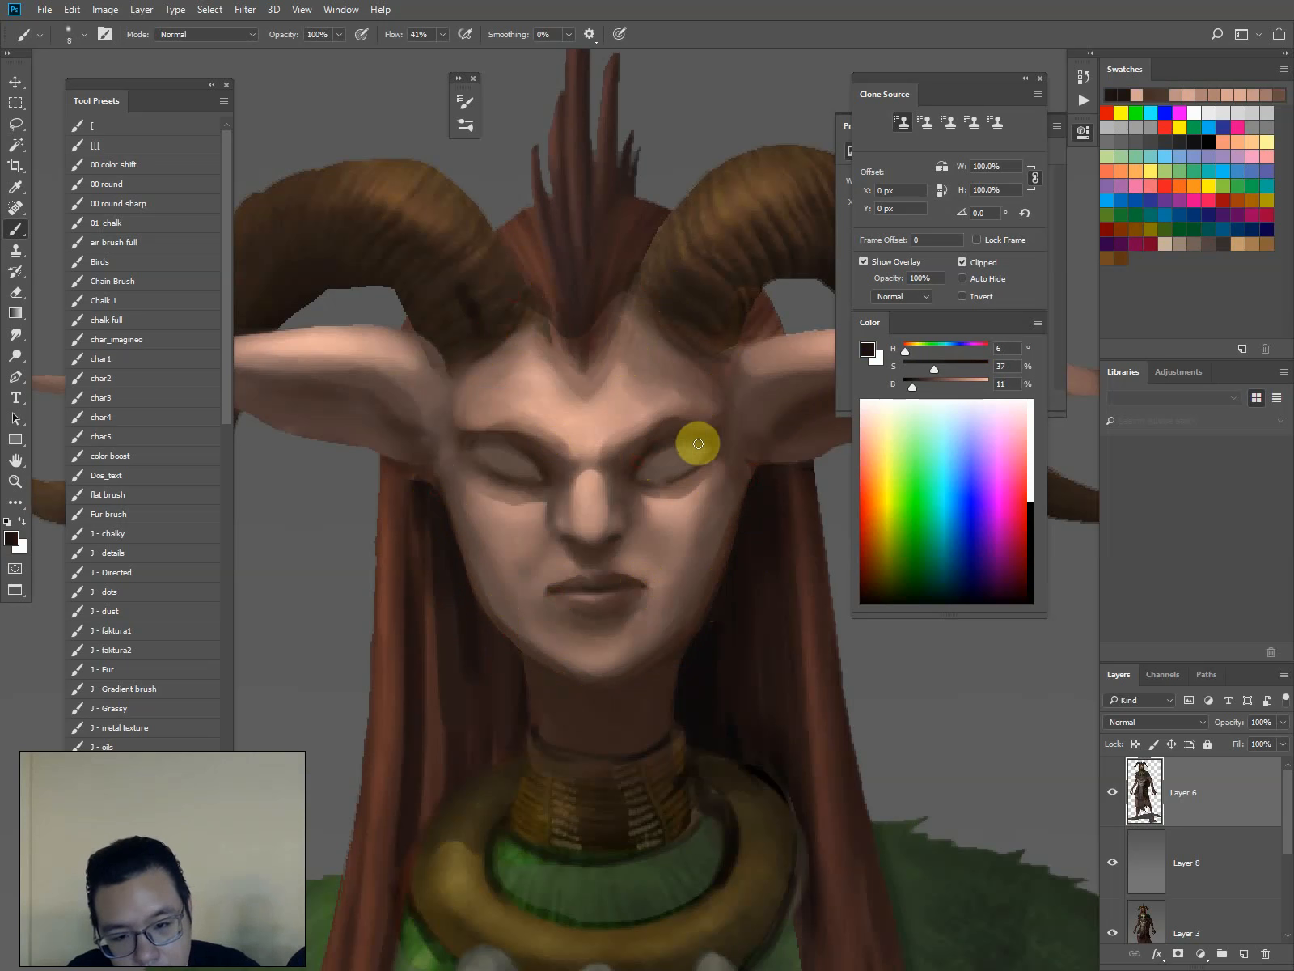
Darken the outlines of both eyes along the lids and corners with the dark hair tone
mouse_move(709, 448)
left_mouse_down()
mouse_move(673, 441)
mouse_move(638, 472)
left_mouse_up()
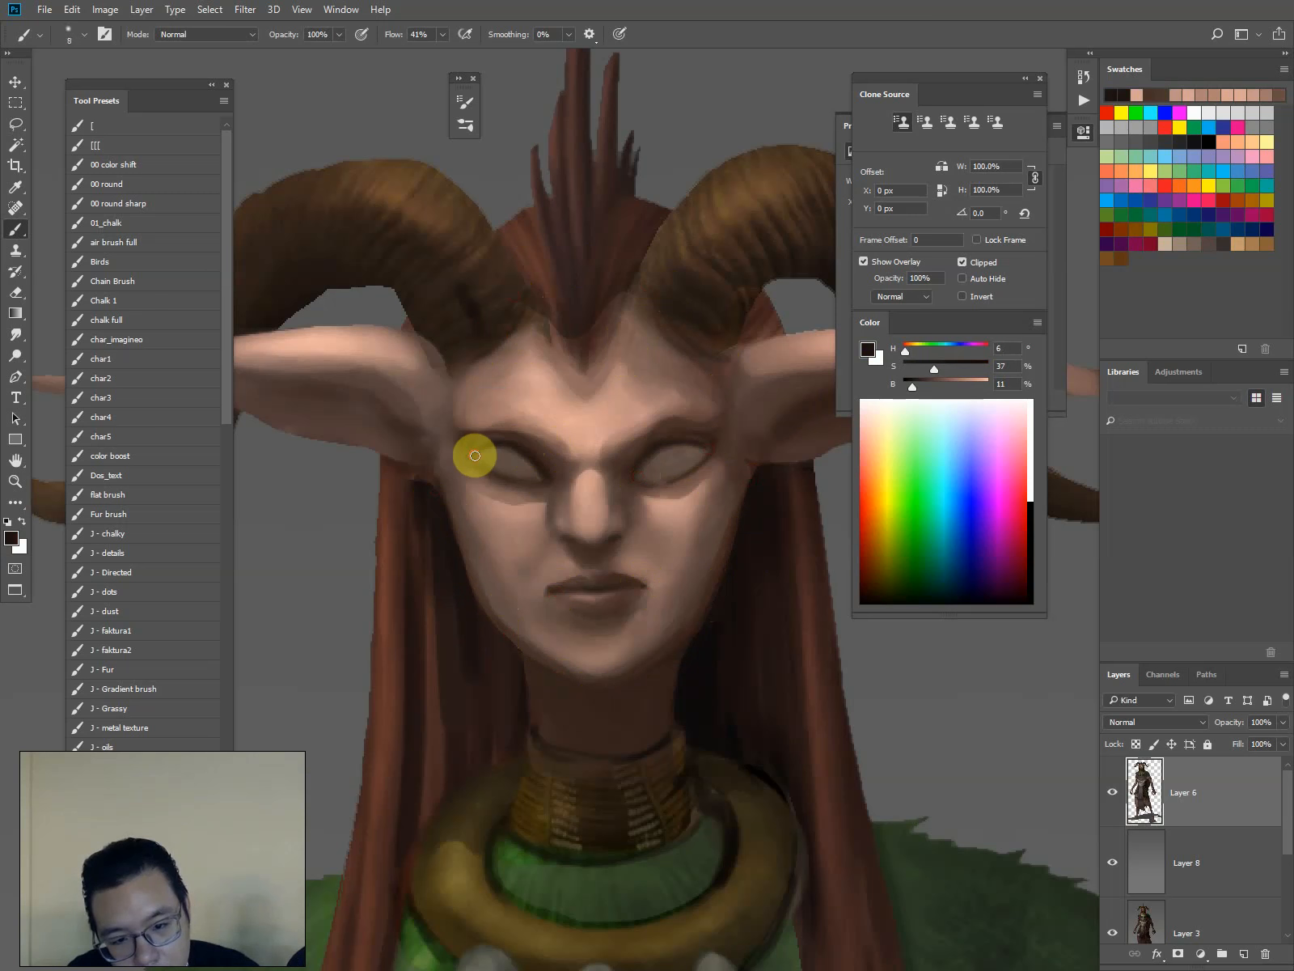
mouse_move(544, 470)
left_mouse_down()
mouse_move(463, 446)
mouse_move(539, 464)
left_mouse_up()
key("bracketleft")
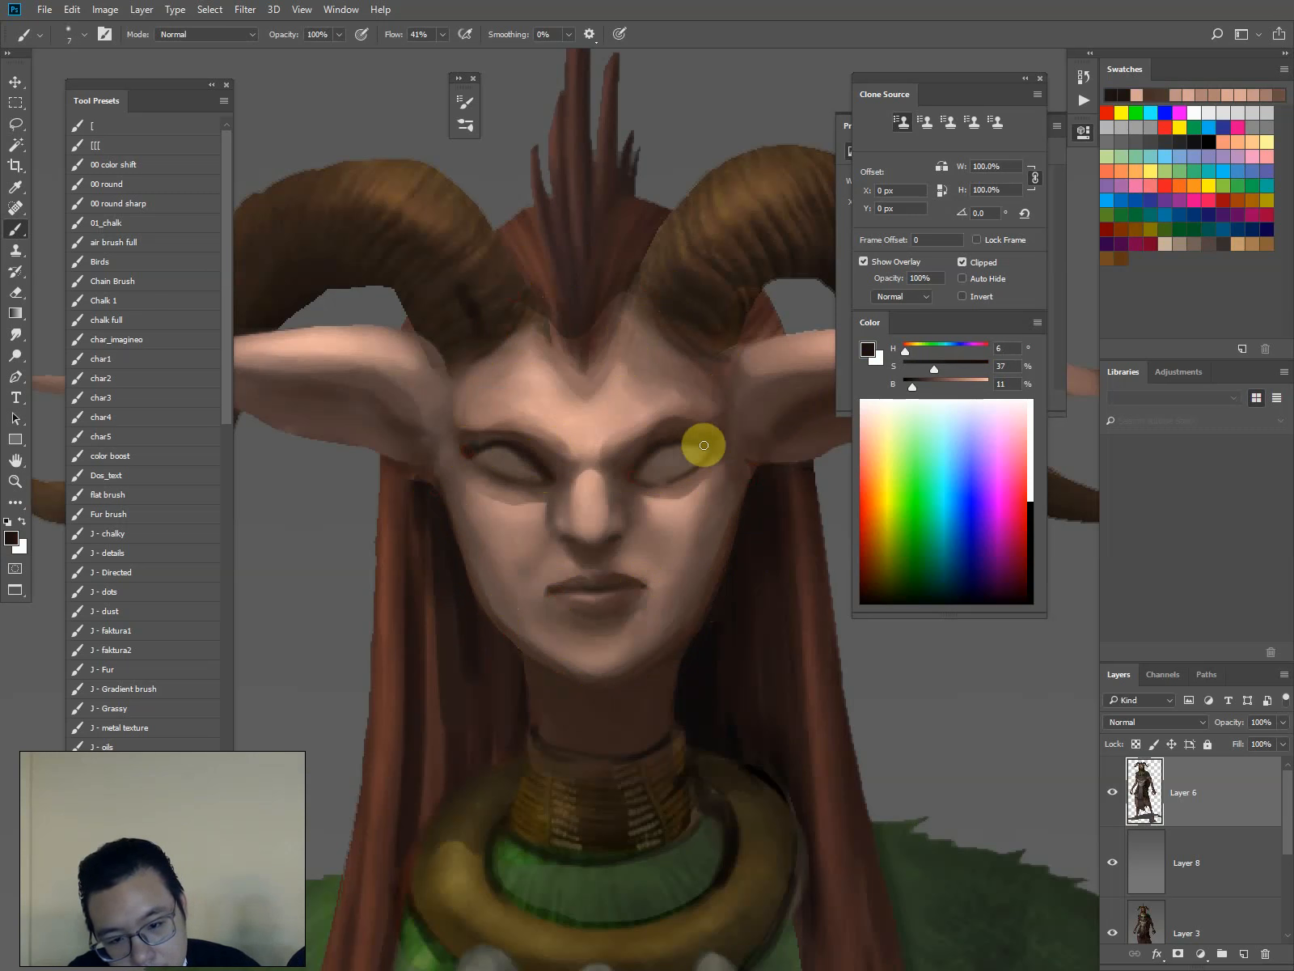
Select both eyeballs with the Lasso and lighten them using the Dodge tool on Highlights at 30% exposure
key("l")
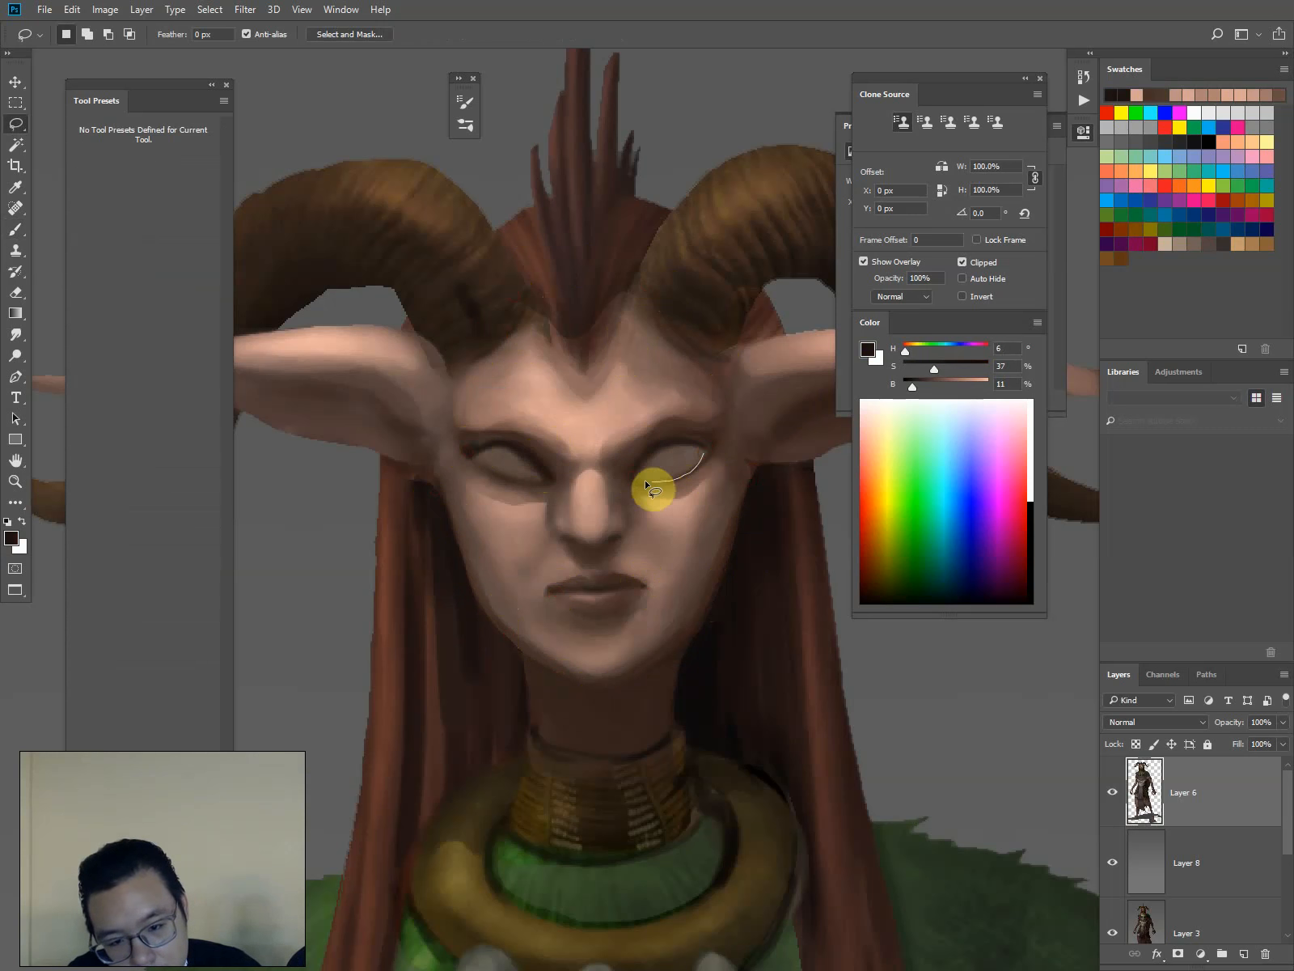
left_click_drag(641, 484, 703, 453)
left_click_drag(477, 458, 478, 455)
key("o")
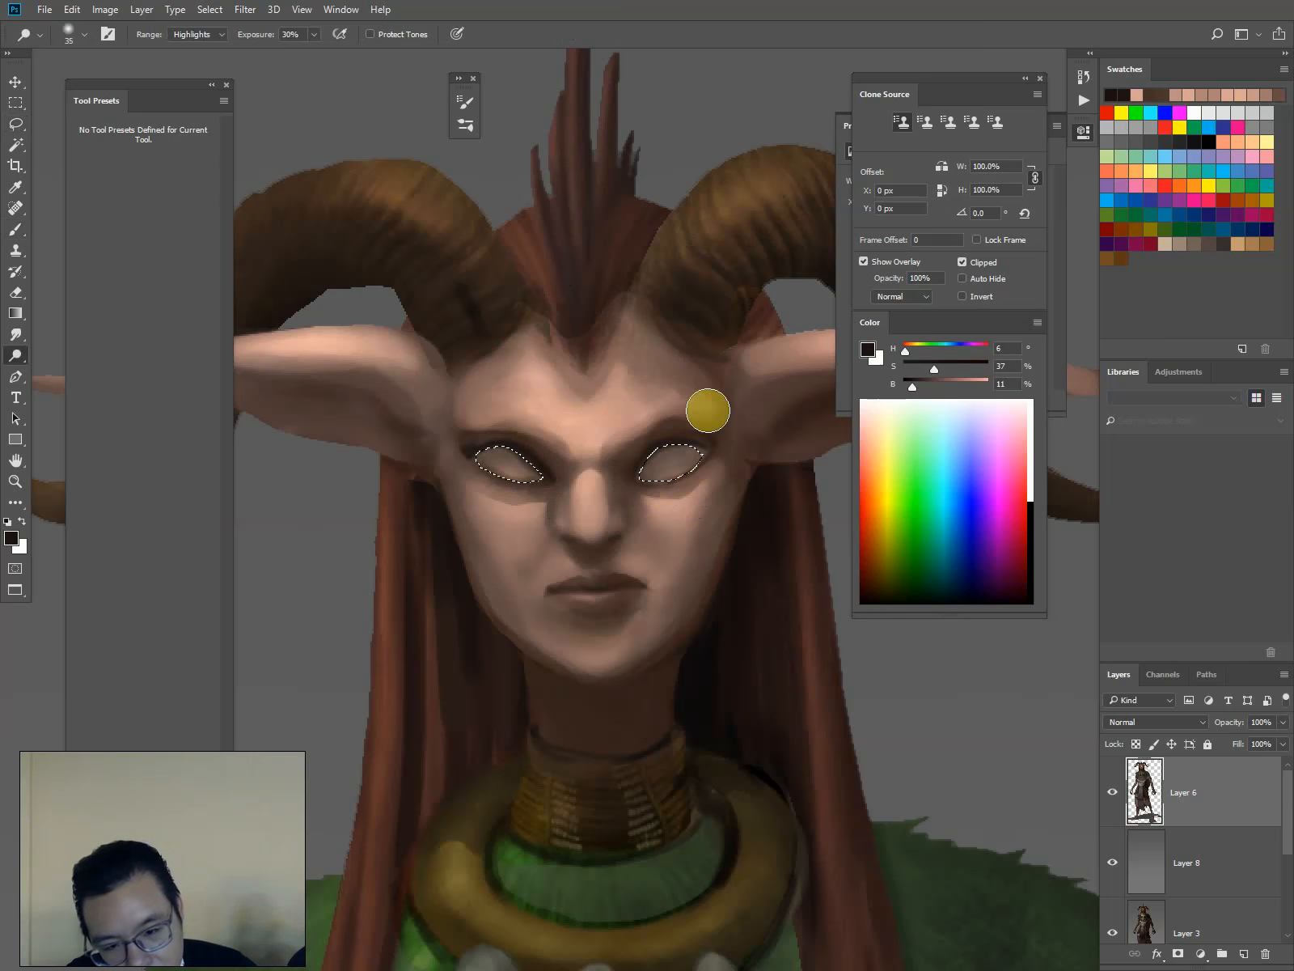
key("]")
mouse_move(509, 451)
left_mouse_down()
mouse_move(542, 468)
mouse_move(472, 455)
mouse_move(527, 450)
left_mouse_up()
Desaturate the selected eyeballs with Hue/Saturation at a saturation of -41, and clear the selection
key("l")
key("ctrl+d")
key("ctrl+minus")
key("ctrl+minus")
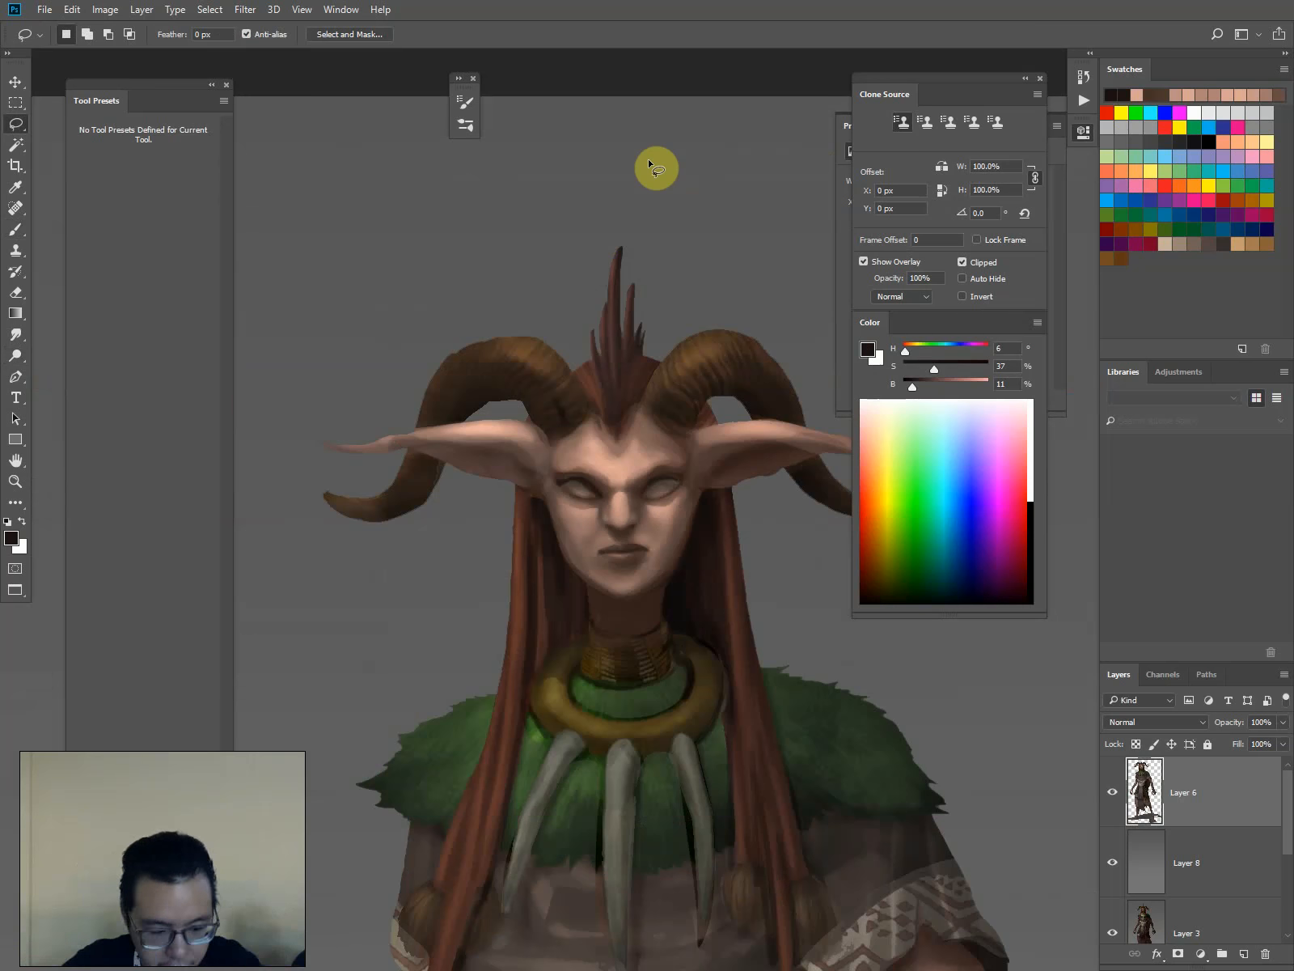
key("ctrl+plus")
key("ctrl+plus")
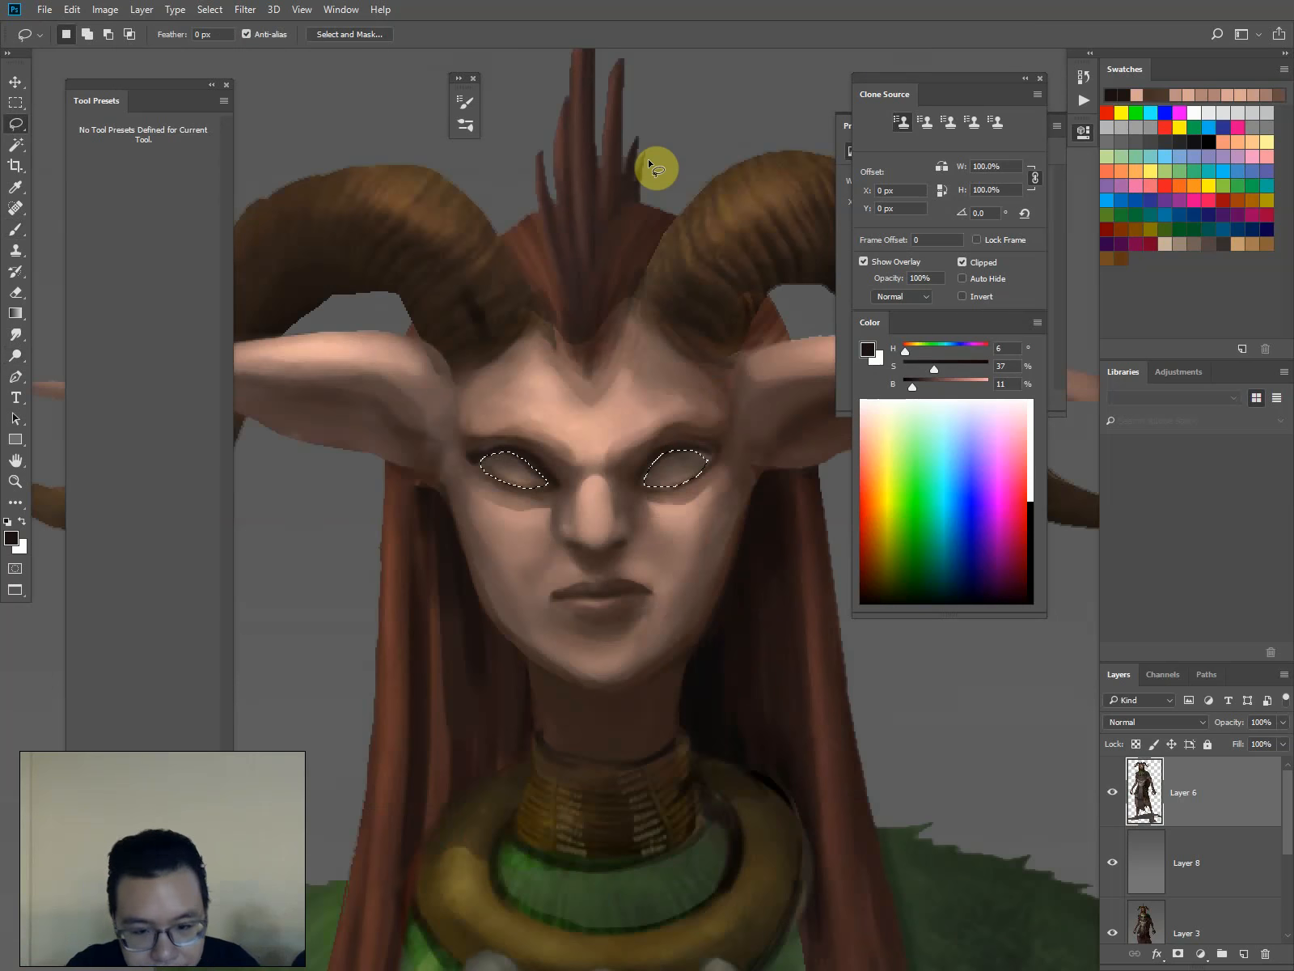
key("ctrl+u")
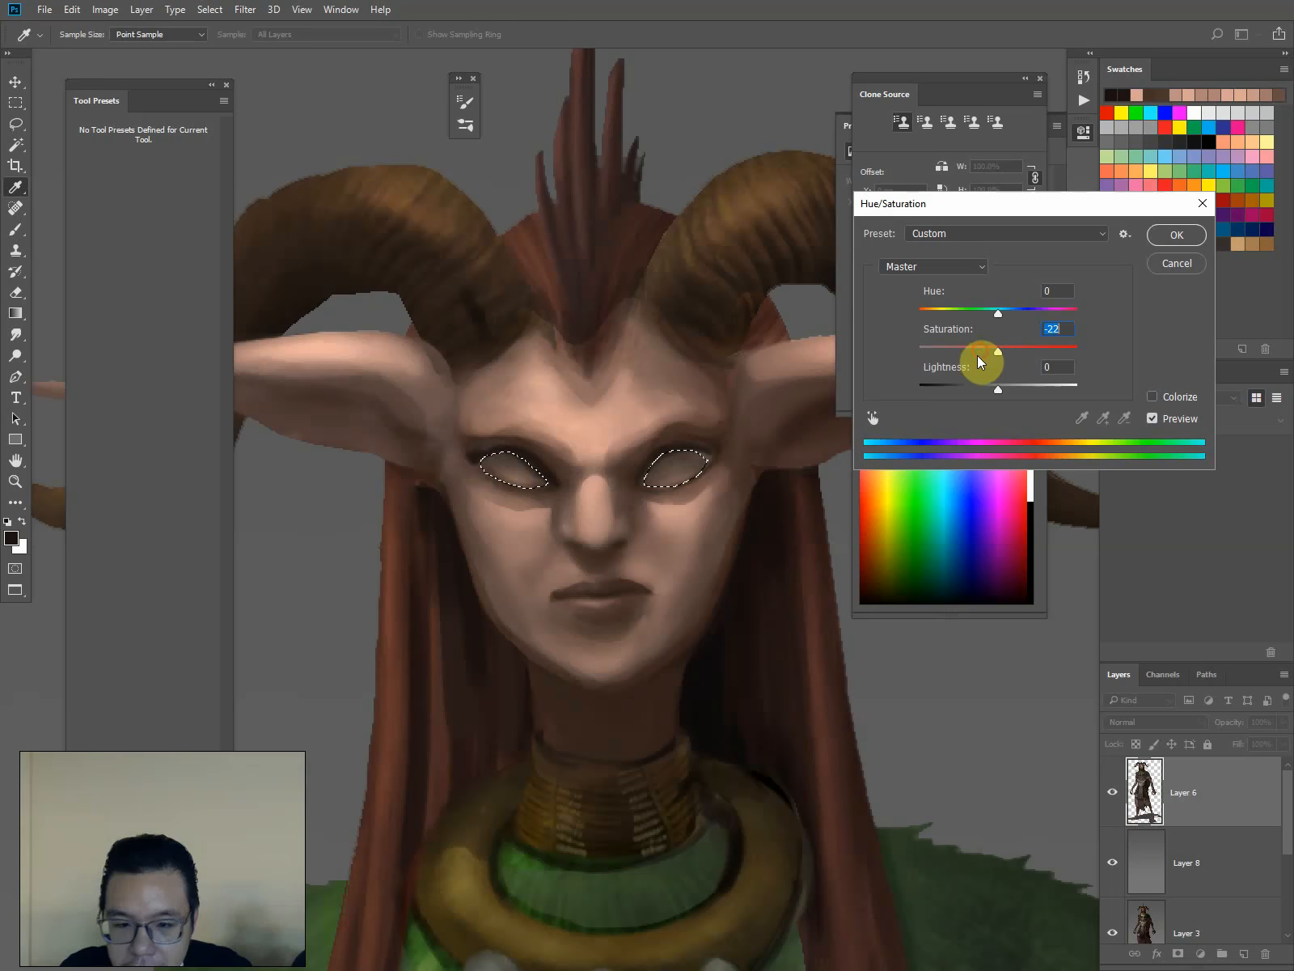
left_click(966, 350)
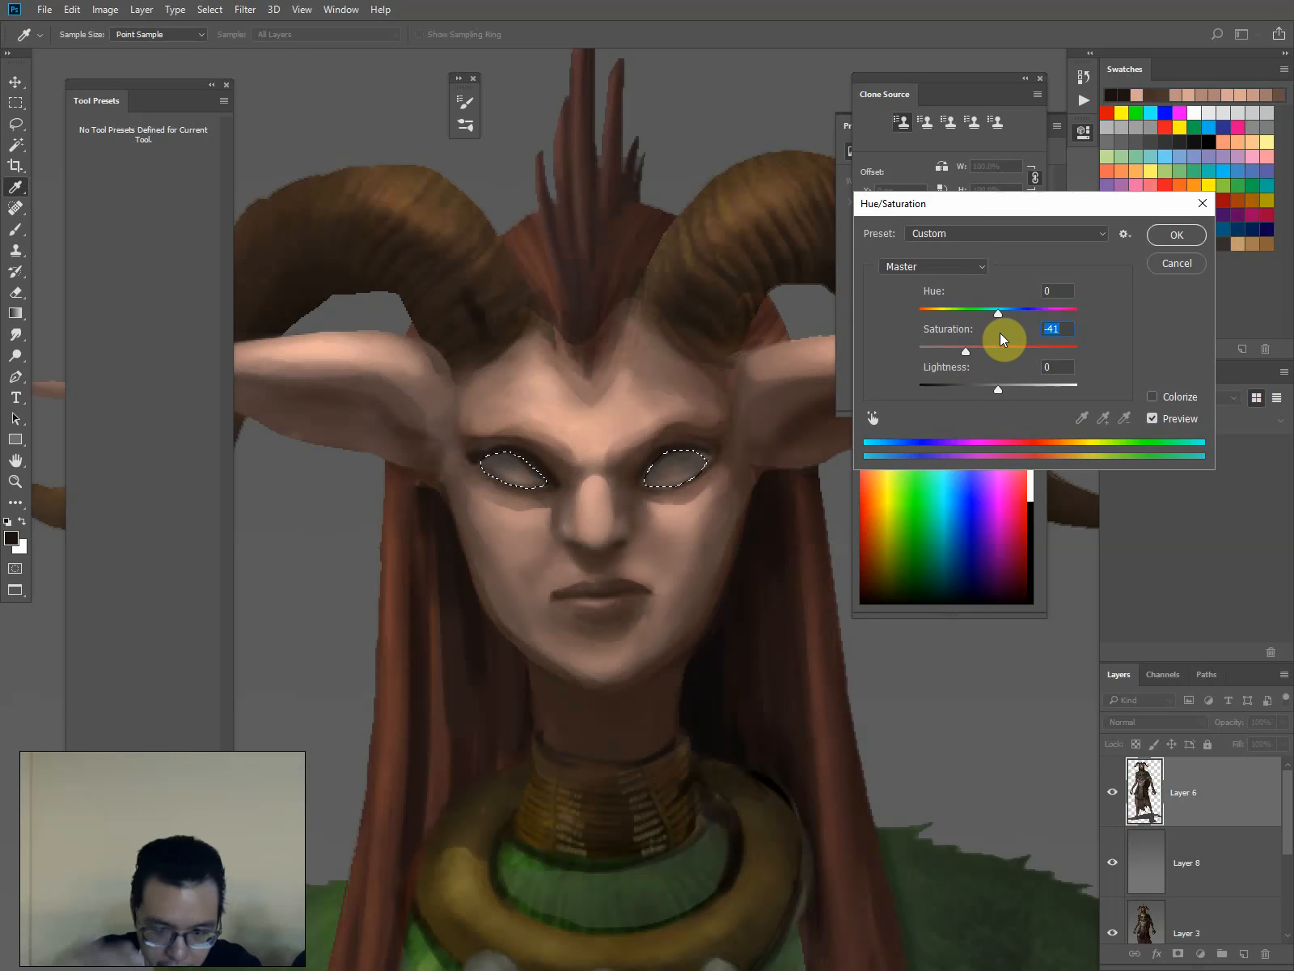
key("Return")
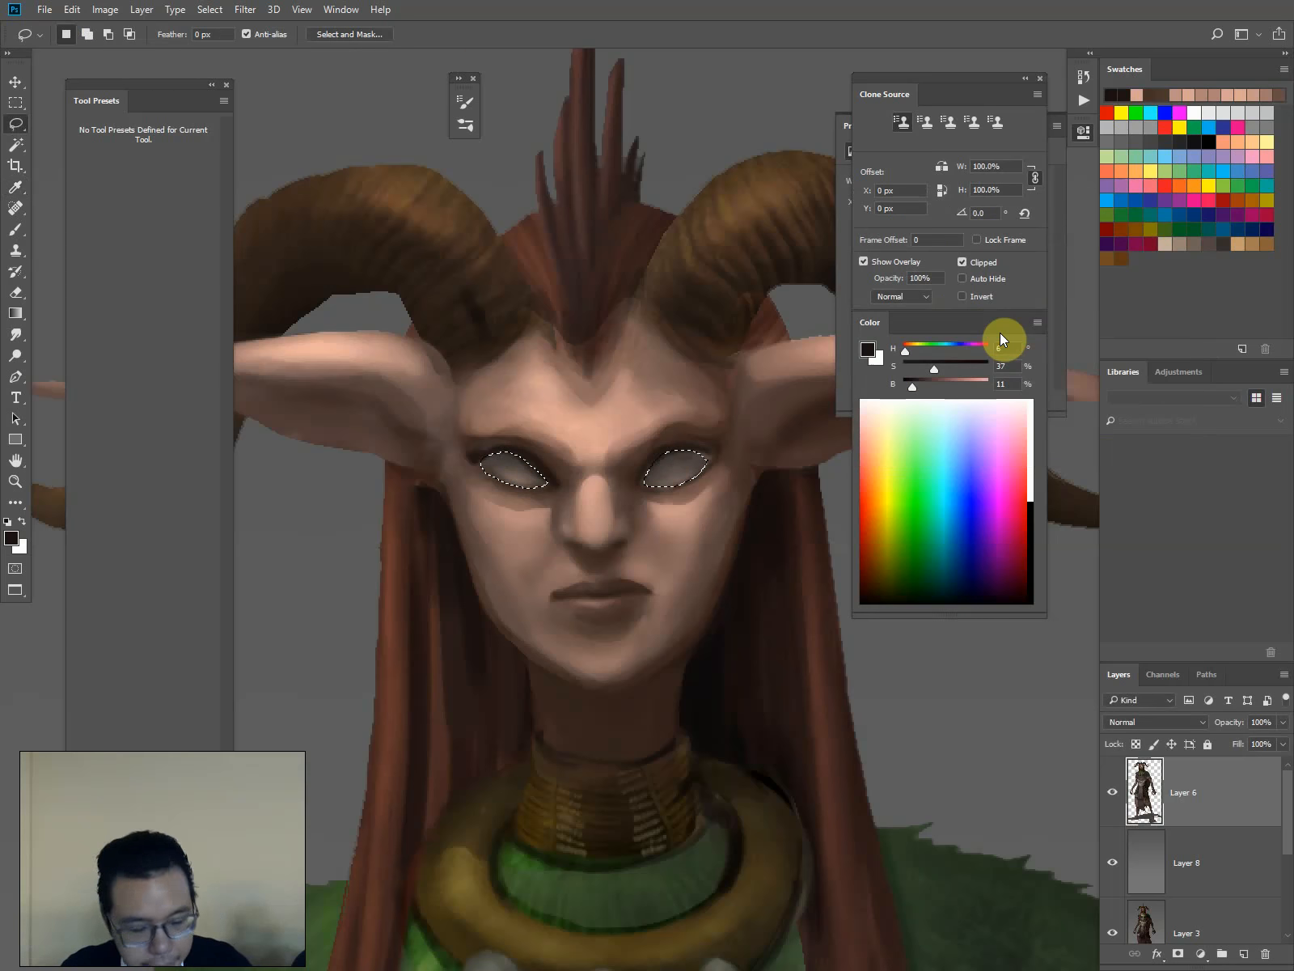
key("ctrl+d")
Sharpen the dark lid lines and inner corners of both eyes using the J - details brush at 3 to 4 px and a sampled near-black
key("b")
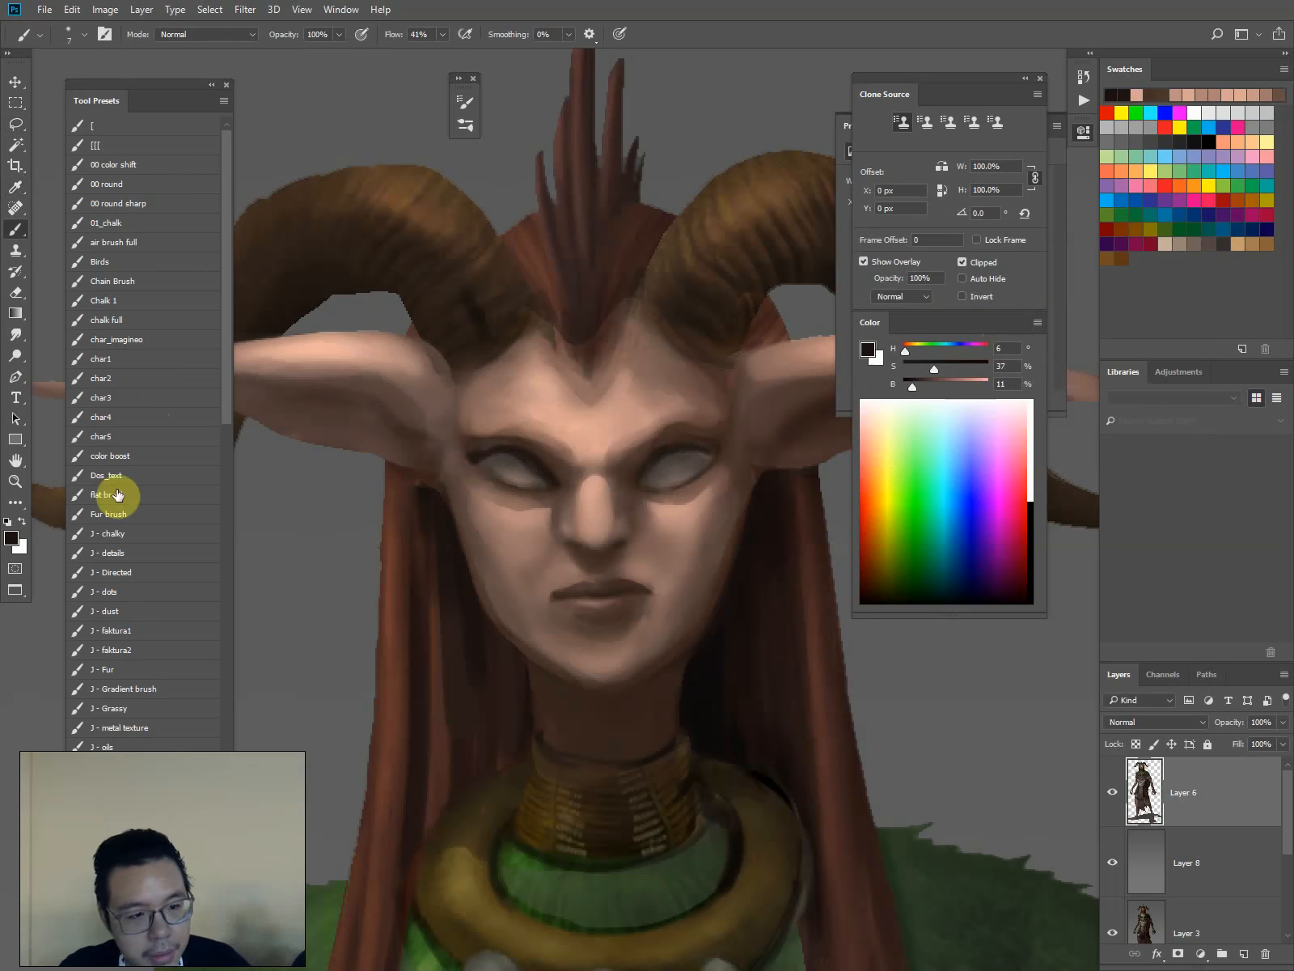
left_click(105, 553)
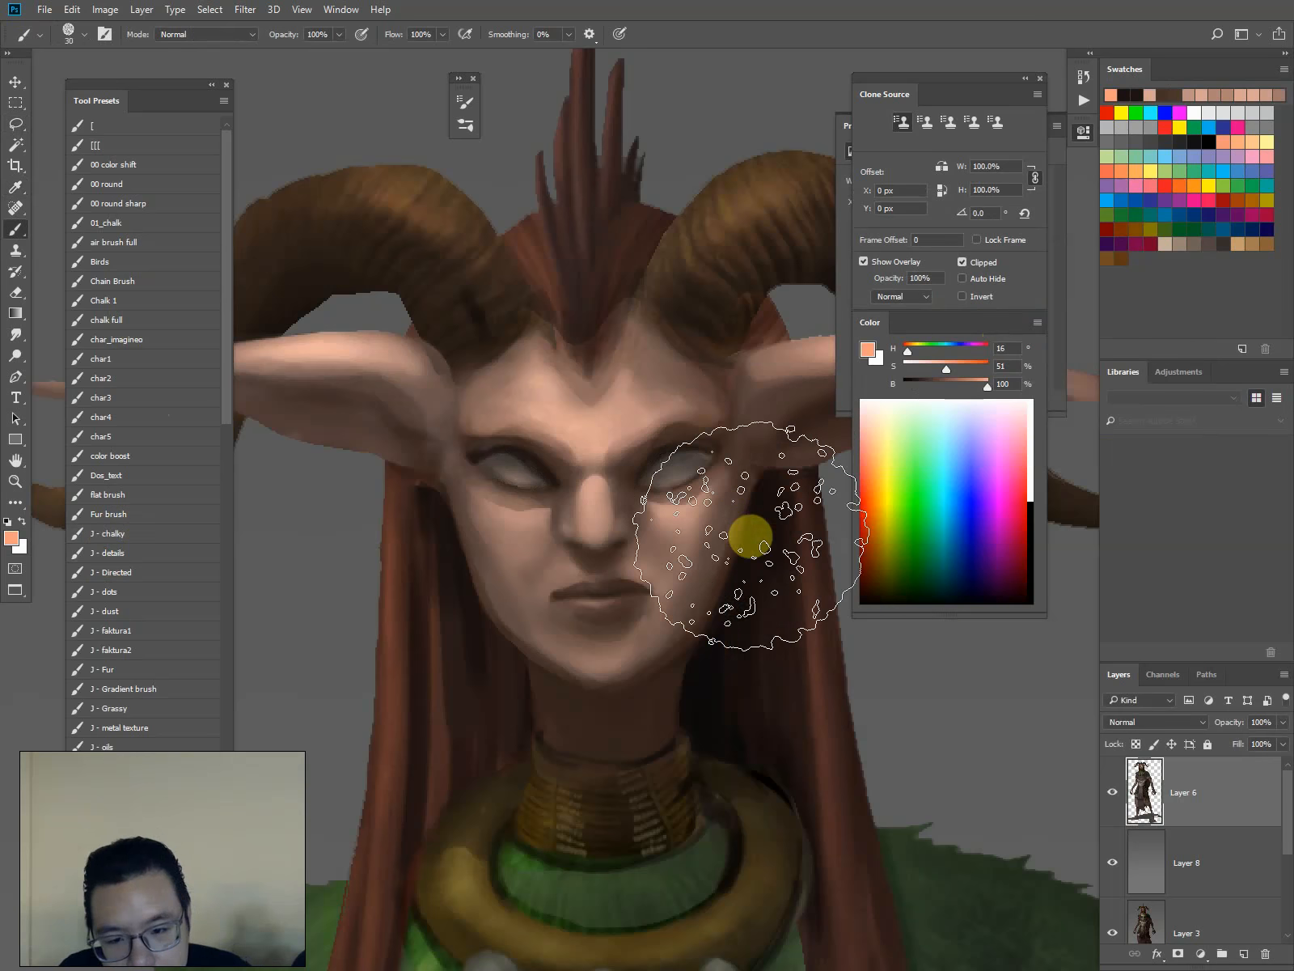
left_click(751, 535, "alt")
key("[")
key("[")
key("[")
key("[")
key("[")
key("[")
key("[")
key("[")
key("[")
key("[")
key("[")
key("[")
key("[")
key("[")
key("[")
key("[")
key("[")
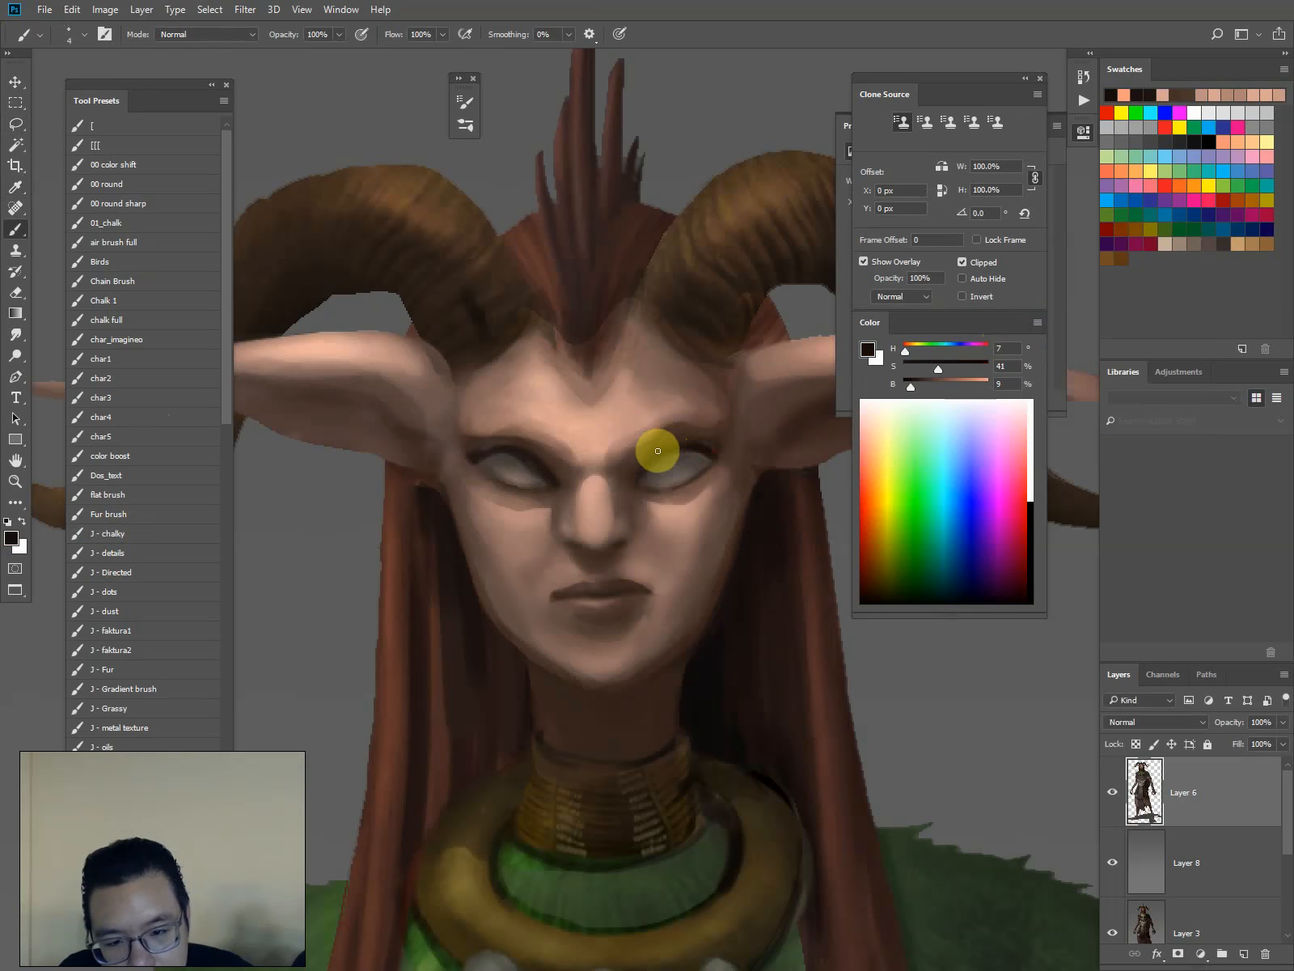
left_click_drag(647, 462, 638, 480)
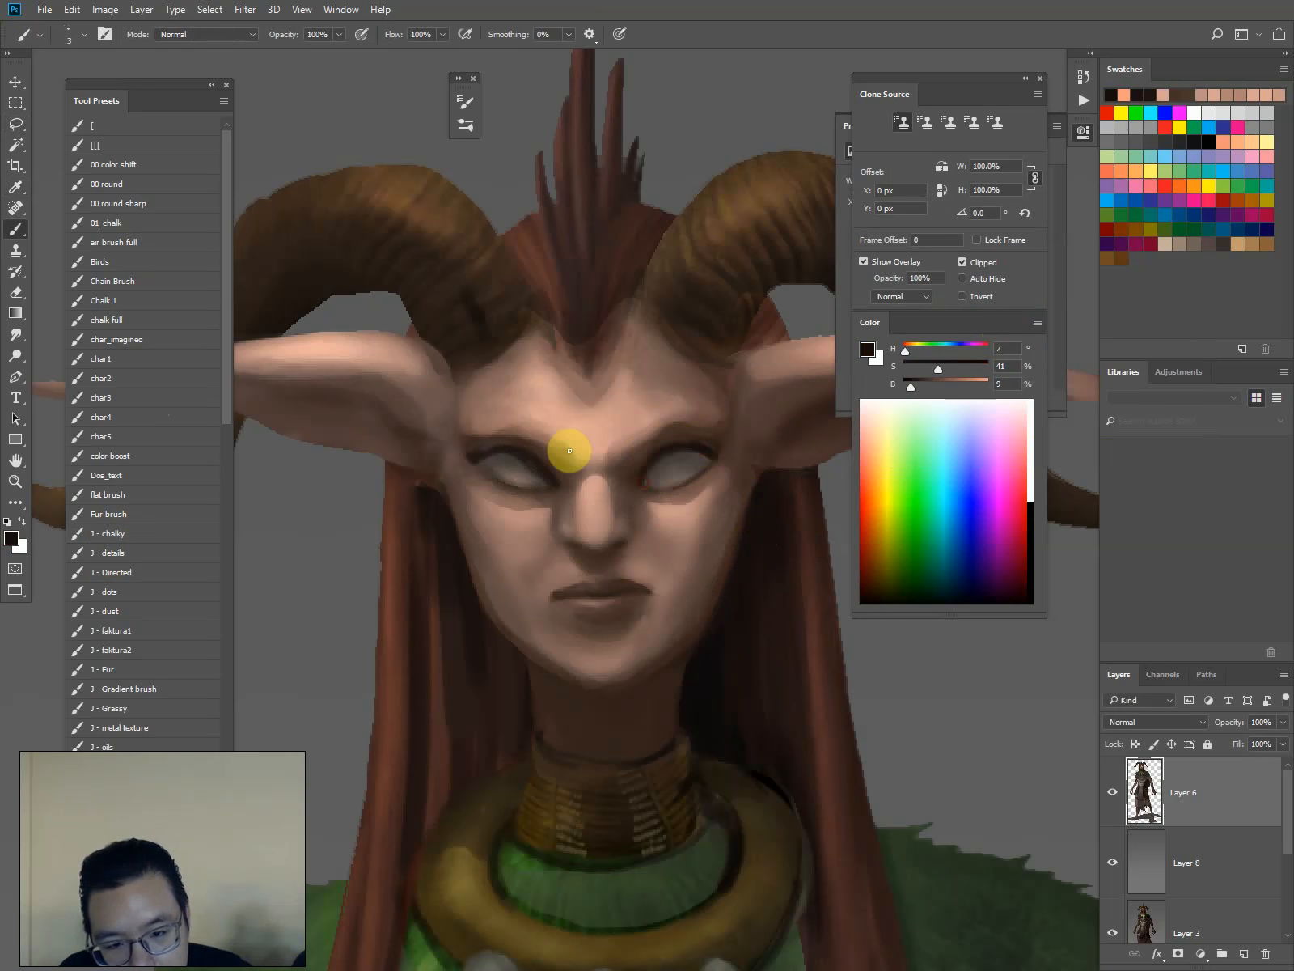
left_click(554, 483)
left_click_drag(527, 450, 552, 477)
Touch up the skin beneath the eye on the image's right with a sampled skin tone and a 2 px brush
key("[")
left_click(706, 488, "alt")
left_click_drag(702, 491, 660, 506)
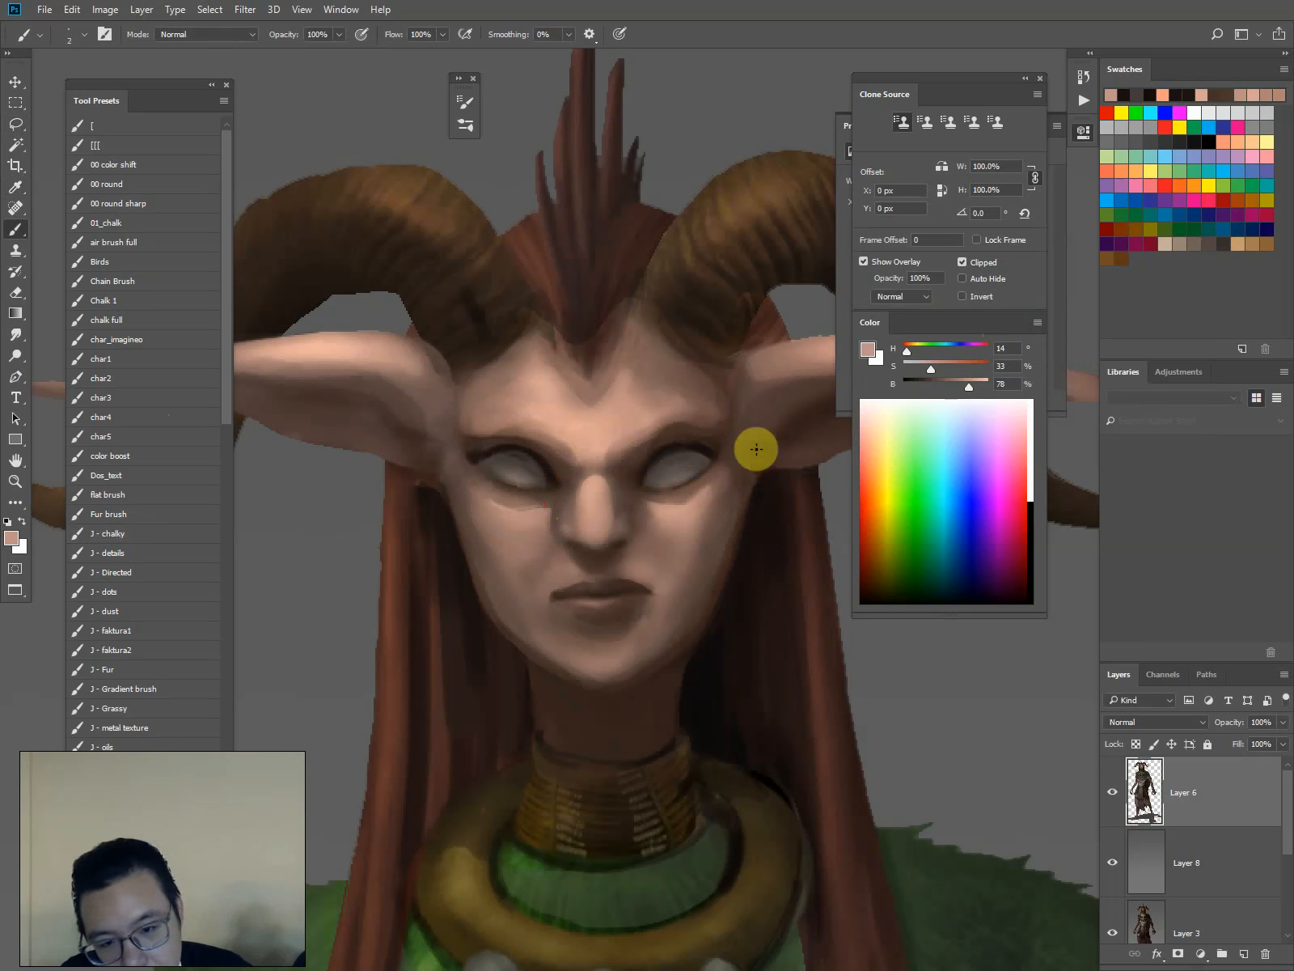
Add a new layer and paint a pupil in each eye with a near-black sampled from the lid line
left_click(705, 449, "alt")
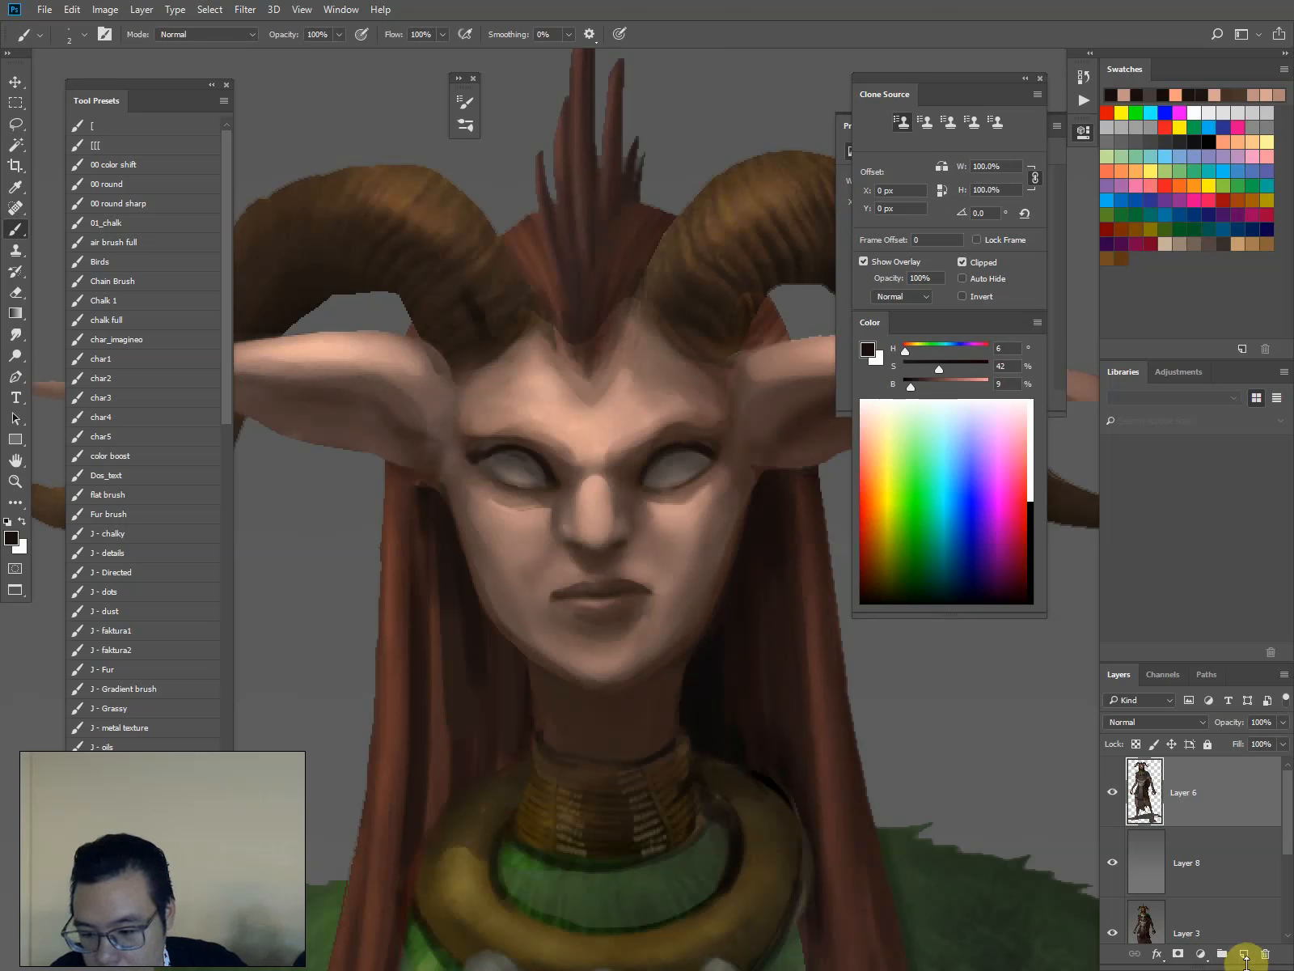
left_click(1244, 954)
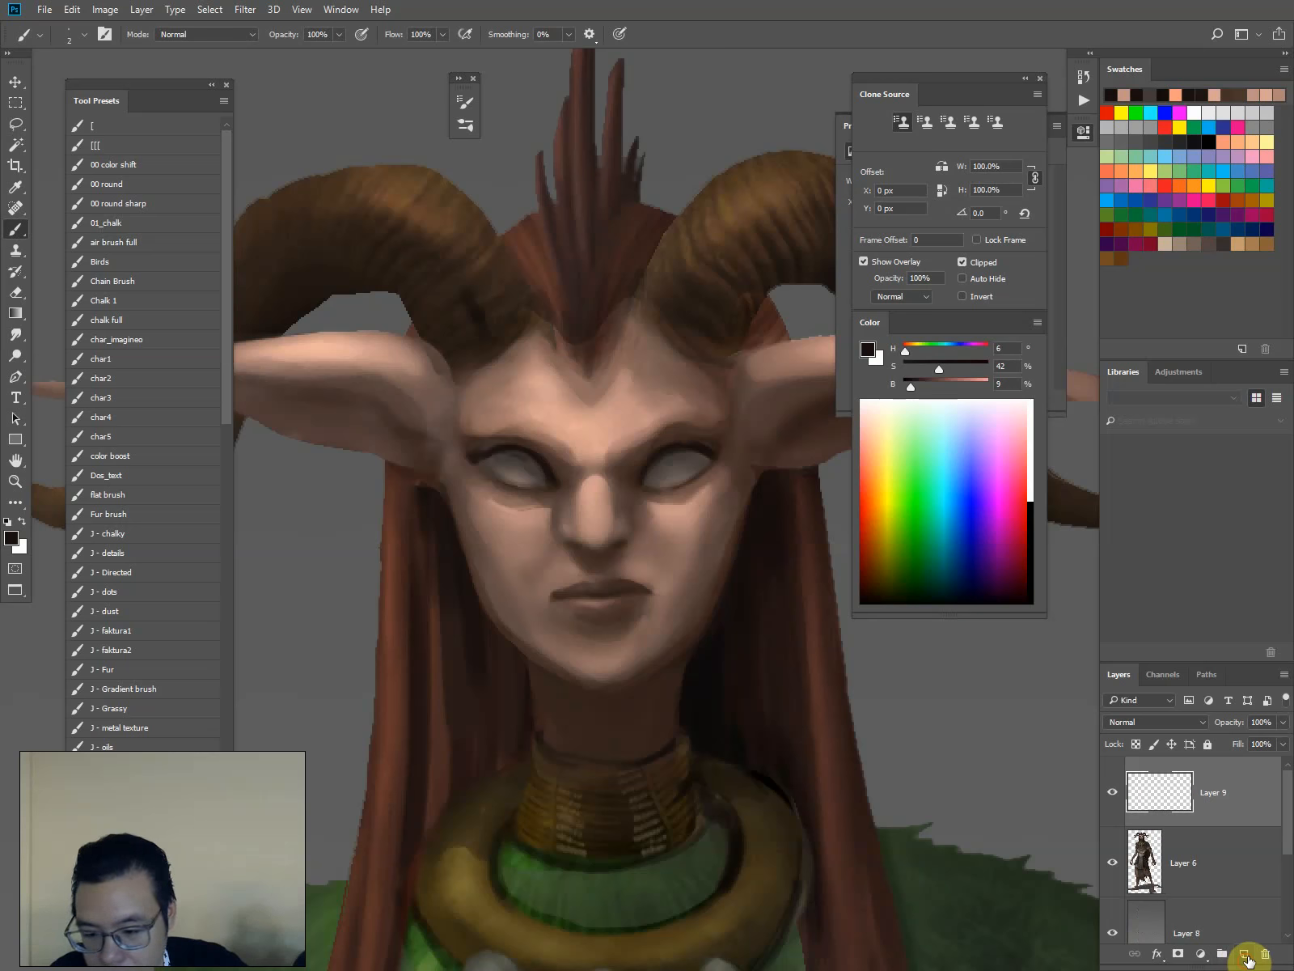
left_click(705, 441, "alt")
key("bracketright")
key("bracketright")
key("bracketright")
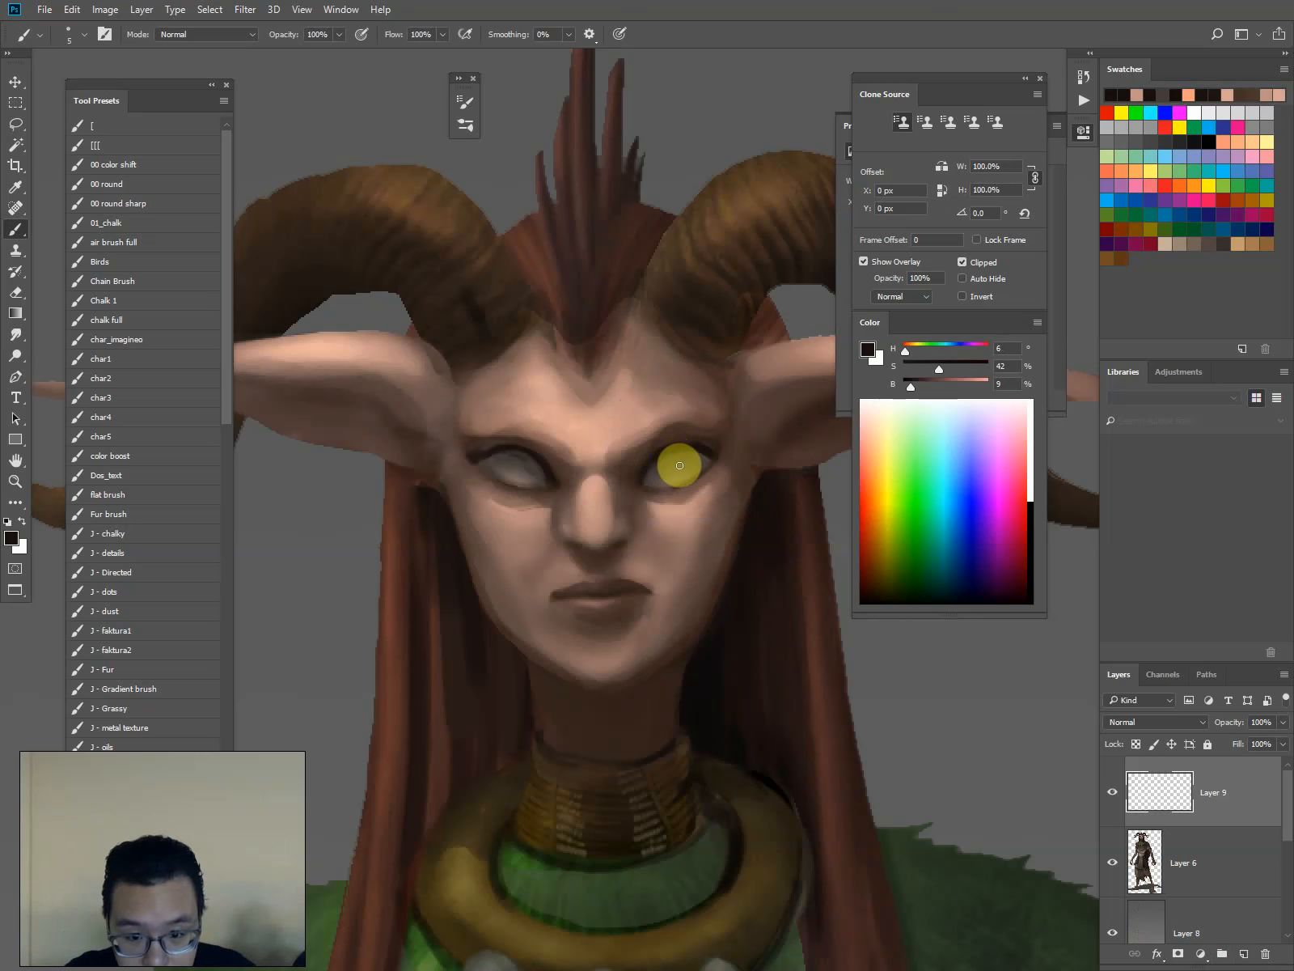
left_click_drag(681, 458, 682, 465)
left_click_drag(522, 459, 522, 466)
key("v")
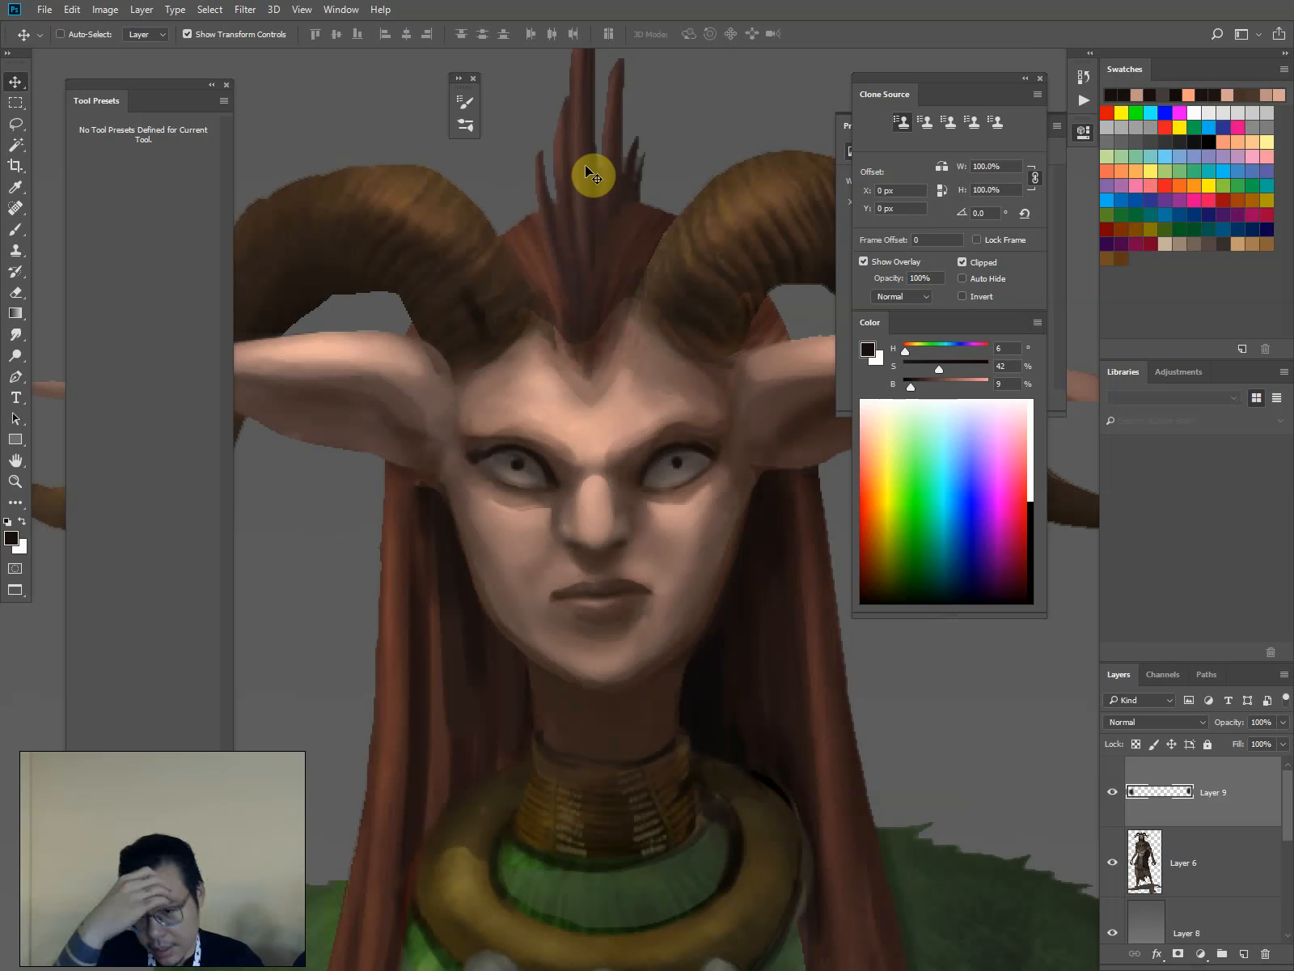
Paint the iris rings around both pupils at 30% brush opacity with a 3 to 4 px brush
key("b")
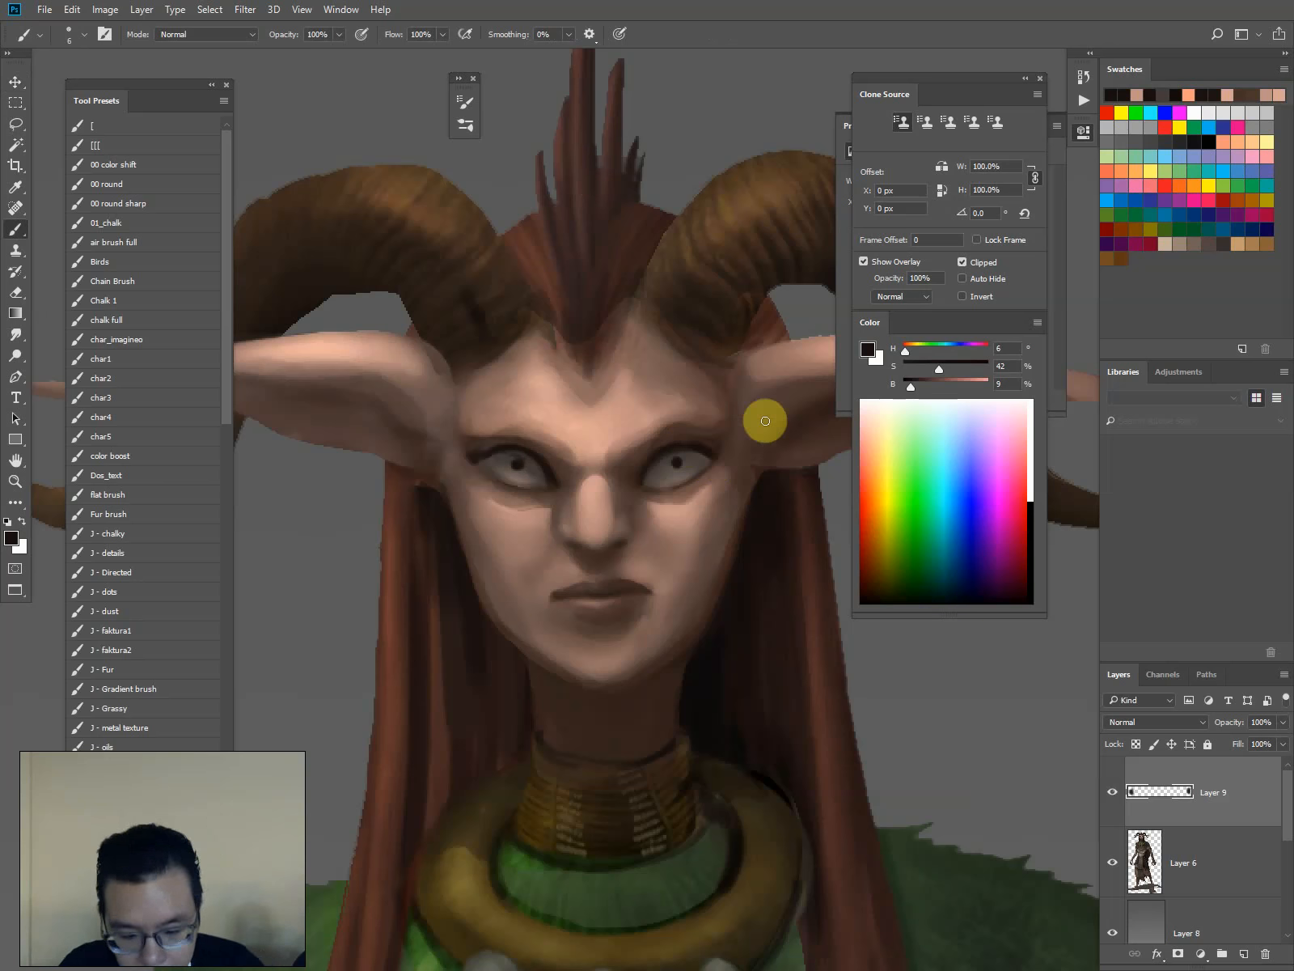
key("bracketleft")
key("bracketleft")
key("bracketleft")
left_click_drag(690, 452, 684, 476)
key("3")
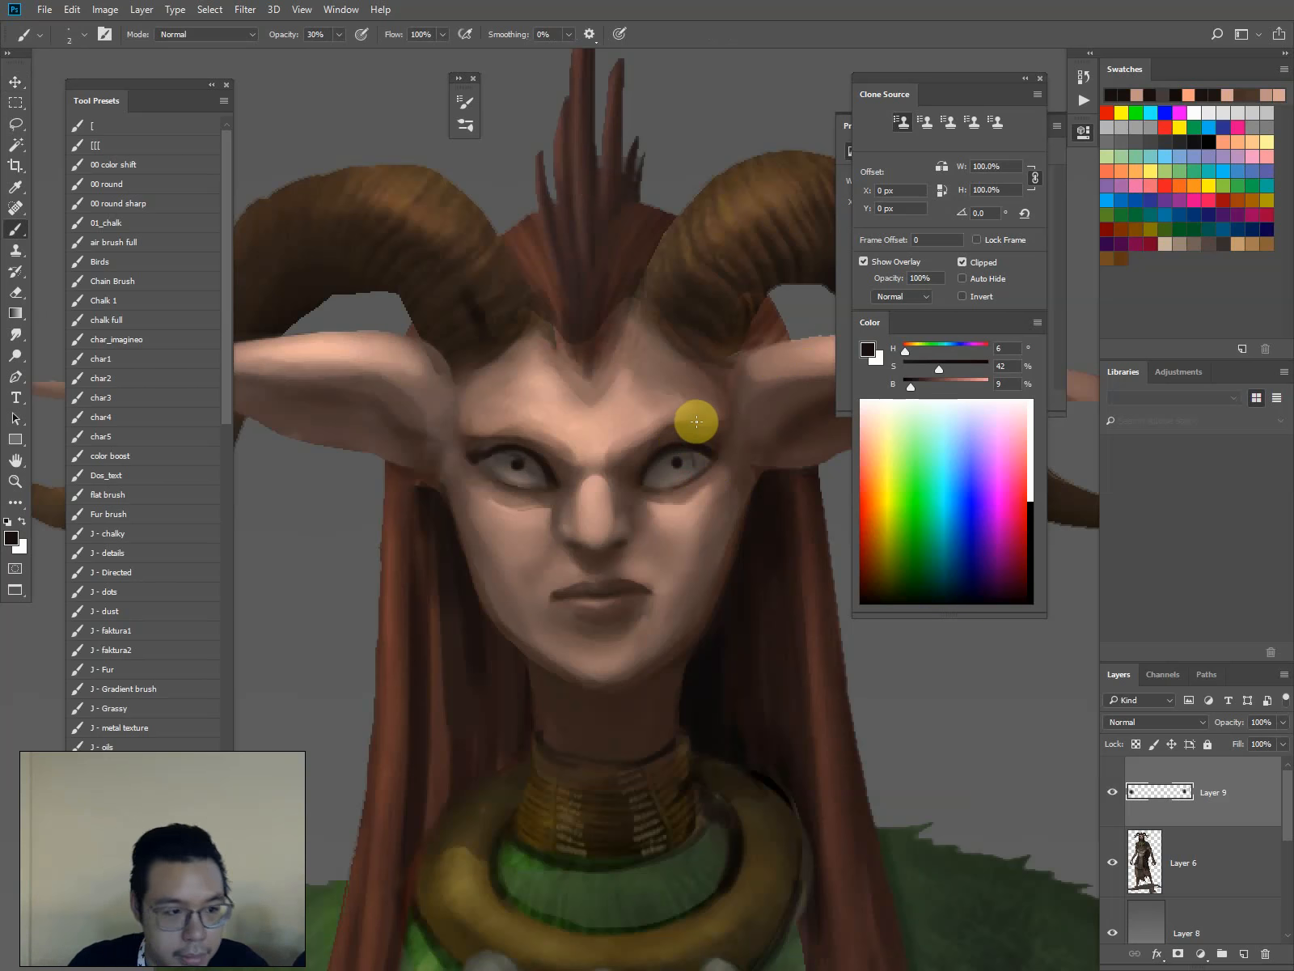
key("bracketright")
key("bracketright")
mouse_move(691, 448)
left_mouse_down()
mouse_move(692, 474)
mouse_move(679, 478)
mouse_move(692, 452)
mouse_move(670, 481)
mouse_move(657, 462)
mouse_move(670, 481)
mouse_move(660, 462)
mouse_move(693, 448)
left_mouse_up()
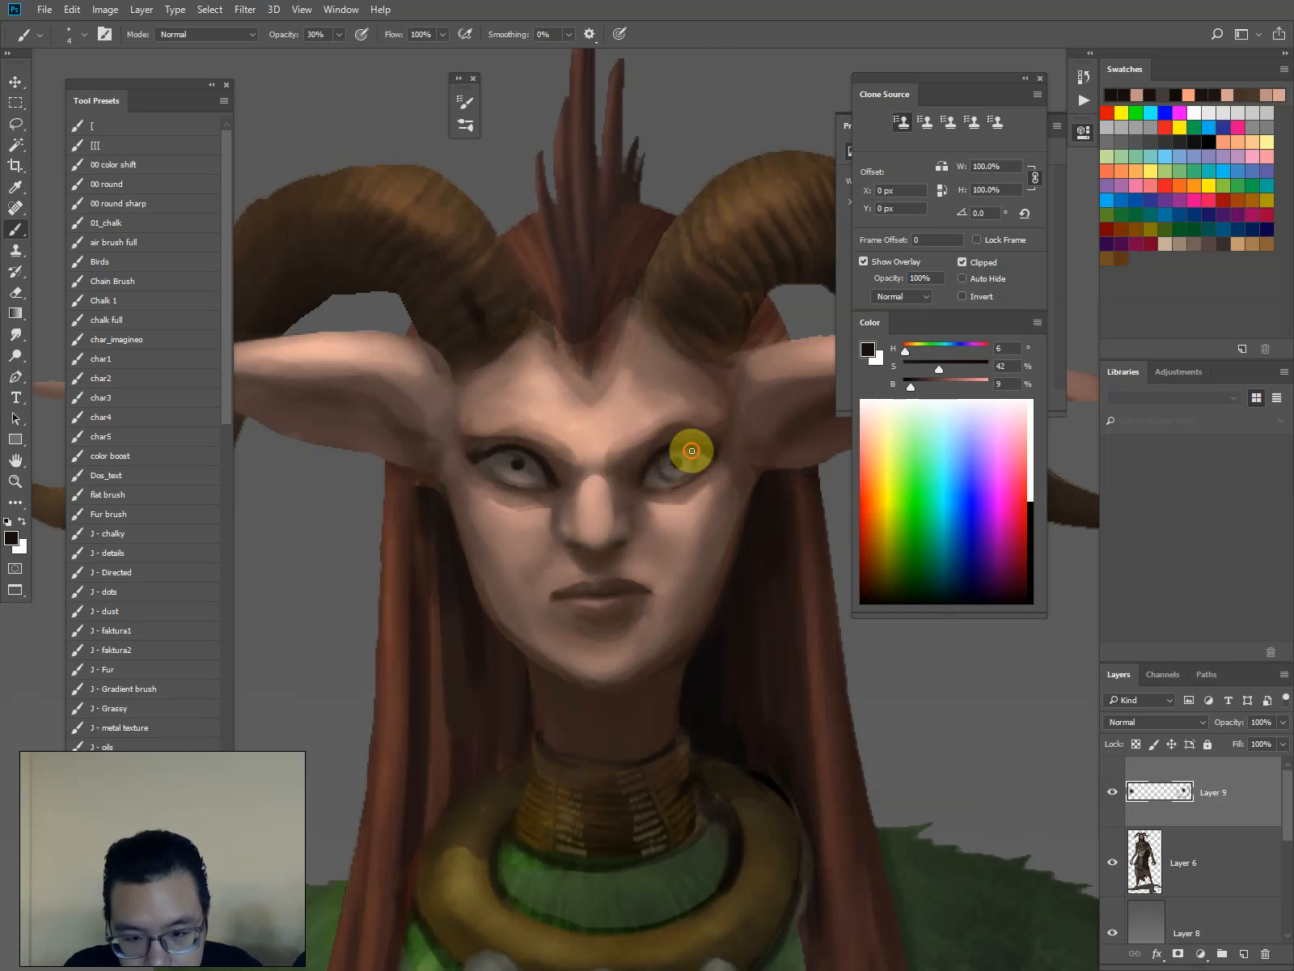
mouse_move(536, 464)
left_mouse_down()
mouse_move(513, 479)
mouse_move(532, 480)
mouse_move(537, 462)
mouse_move(497, 458)
mouse_move(523, 470)
left_mouse_up()
key("bracketleft")
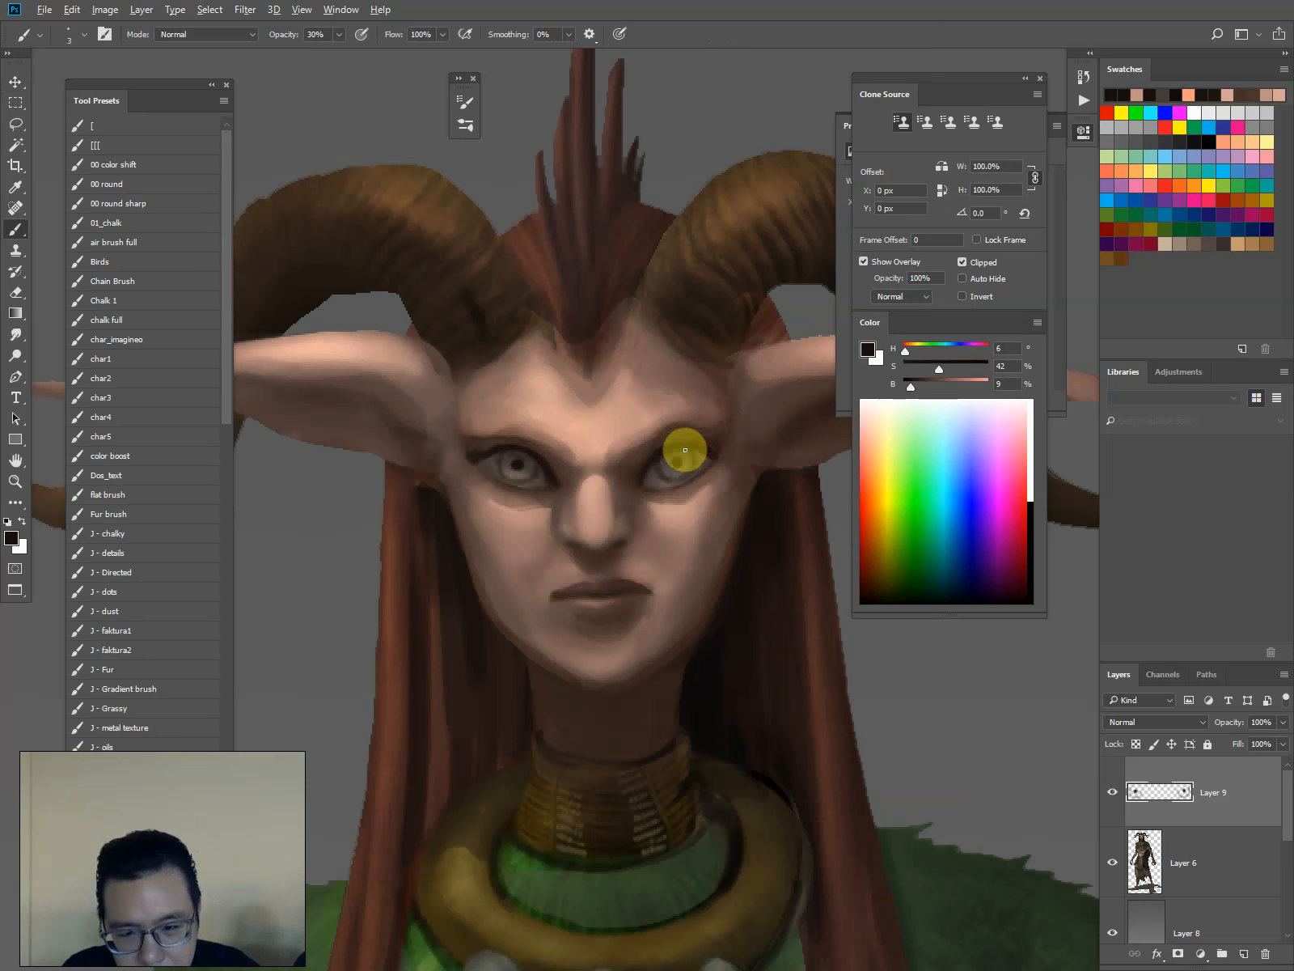
mouse_move(684, 450)
left_mouse_down()
mouse_move(670, 481)
mouse_move(684, 480)
mouse_move(645, 444)
left_mouse_up()
mouse_move(522, 465)
left_mouse_down()
mouse_move(540, 462)
mouse_move(500, 463)
mouse_move(518, 465)
left_mouse_up()
Darken the irises beneath the upper lids with a sampled near-black and a 9 px brush
key("]")
key("]")
key("]")
key("]")
key("]")
left_click(676, 462, "alt")
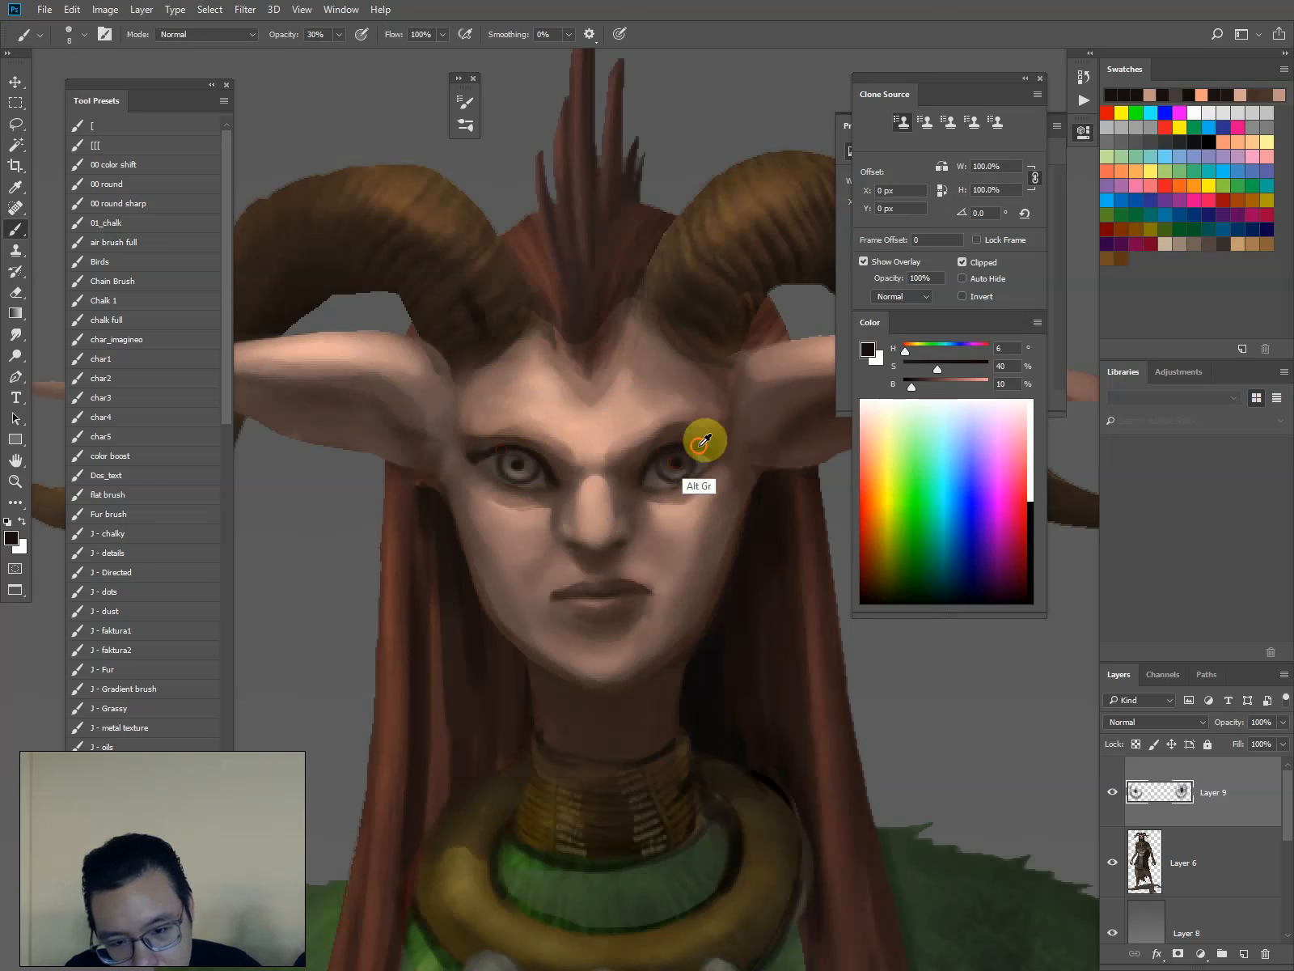
left_click(699, 443, "alt")
left_click_drag(676, 460, 686, 458)
left_click(524, 460)
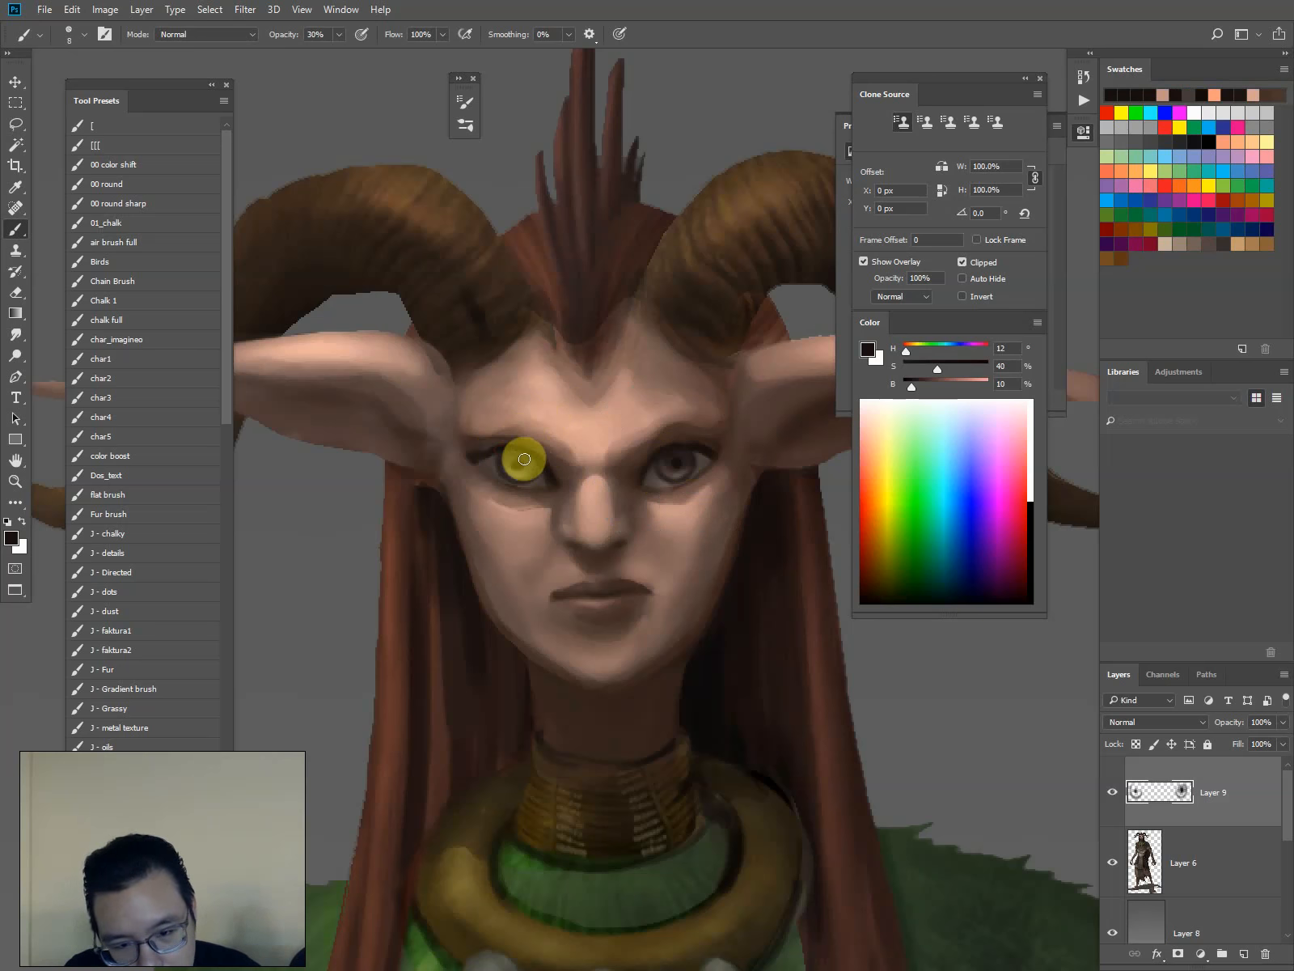
Deepen the iris shading in both eyes with a 5 to 7 px brush at 30% opacity
left_click(516, 459)
key("[")
key("[")
left_click(522, 468)
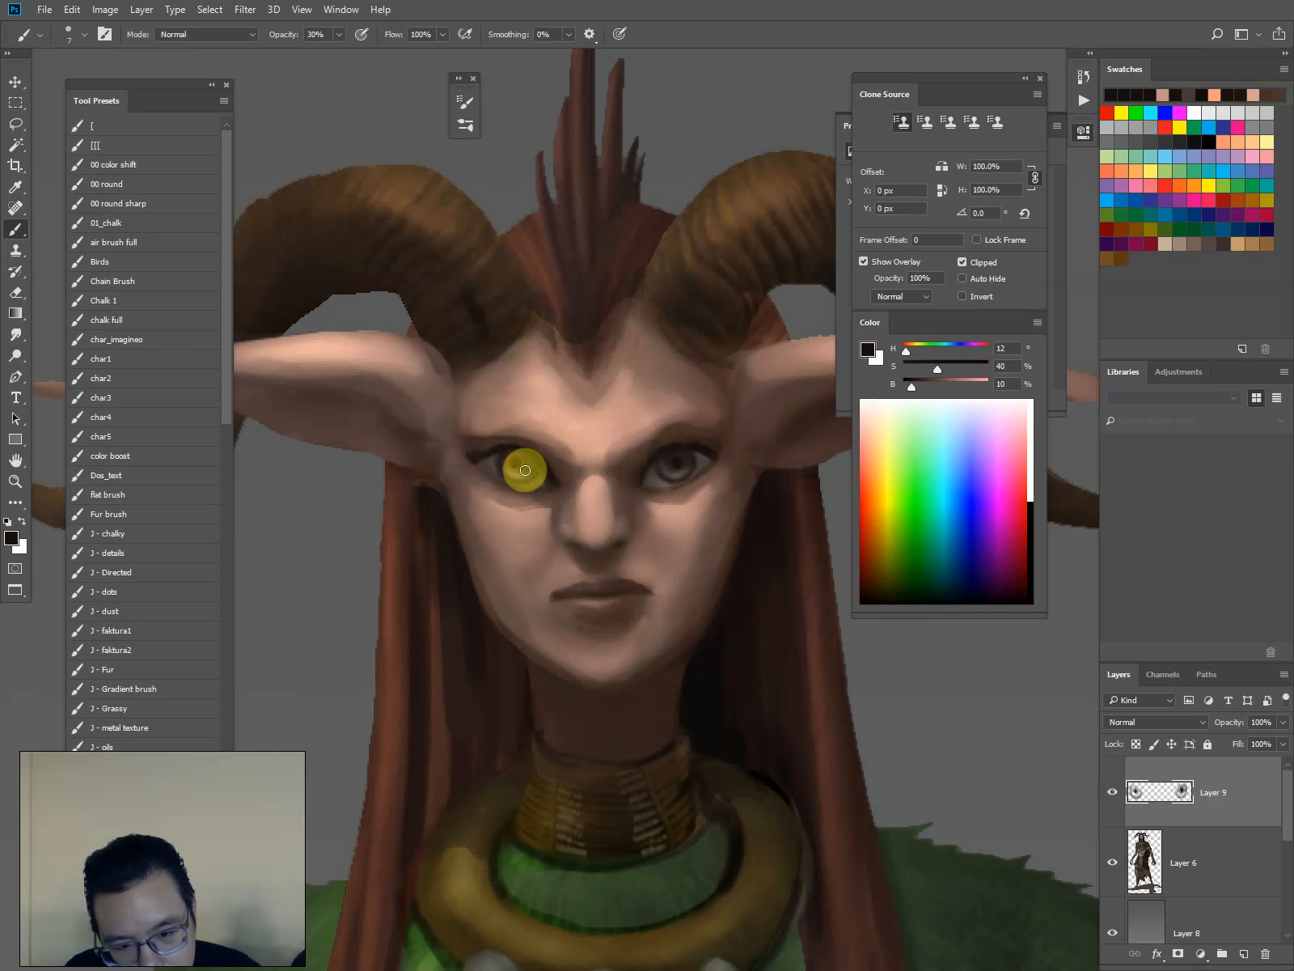
left_click(506, 461)
left_click(518, 460)
key("bracketleft")
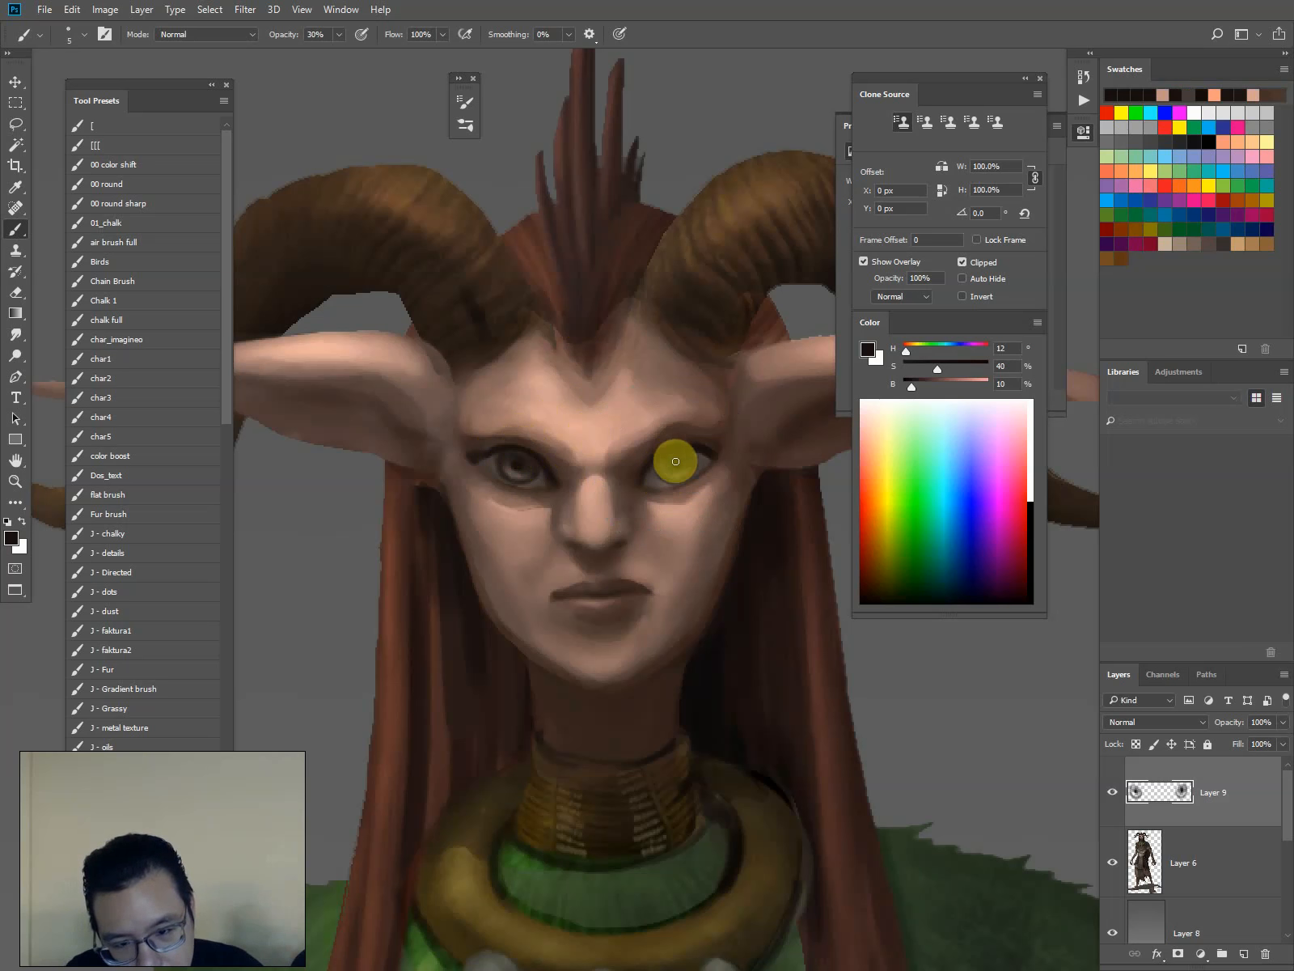
left_click(530, 459)
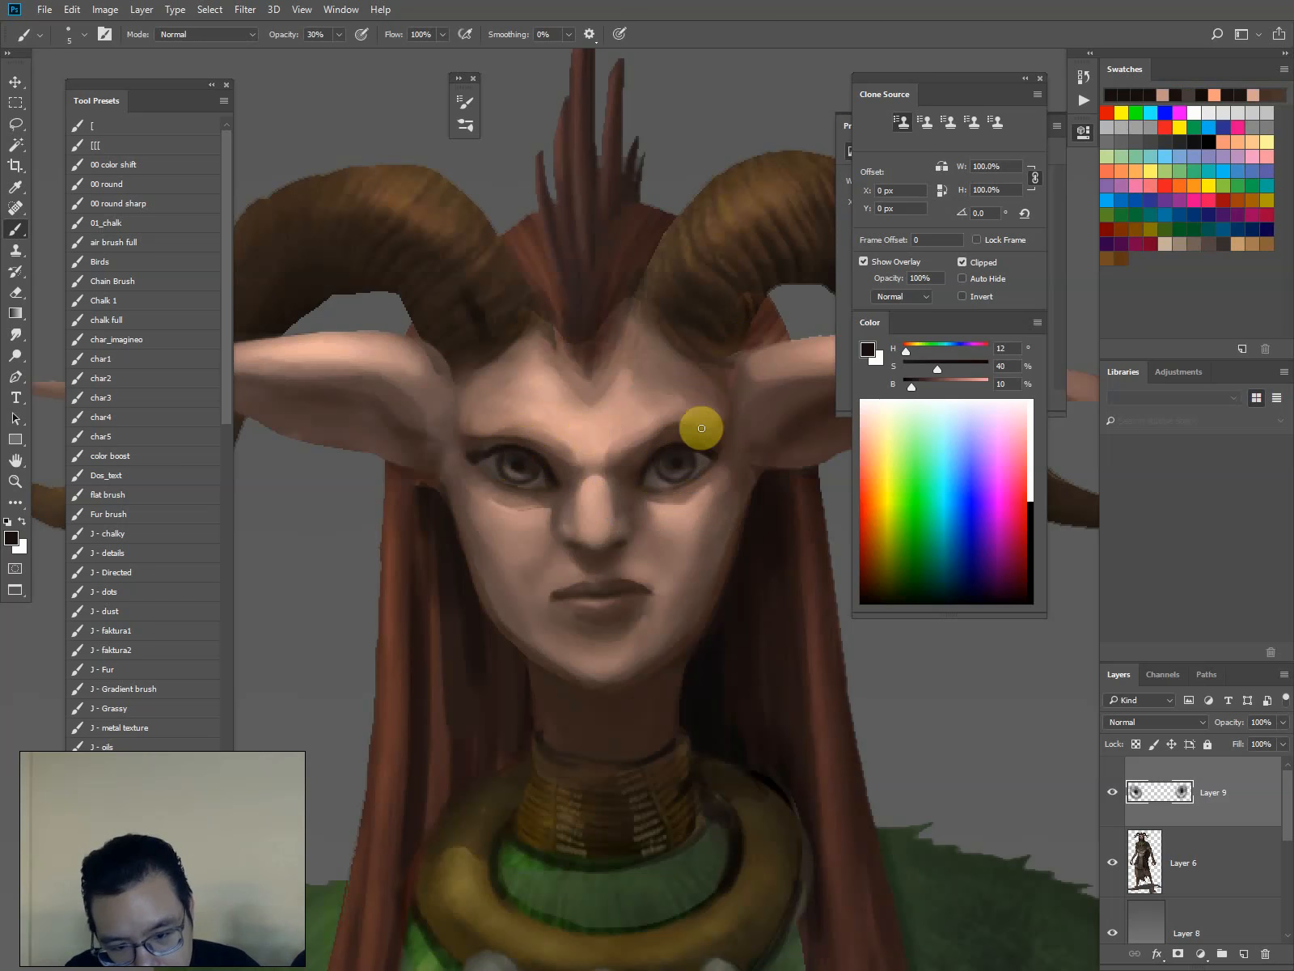
Darken the pupils and upper irises of both eyes with a near-black sampled from the lid line and a 4 px brush
left_click(712, 447, "alt")
left_click(677, 458, "alt")
key("bracketleft")
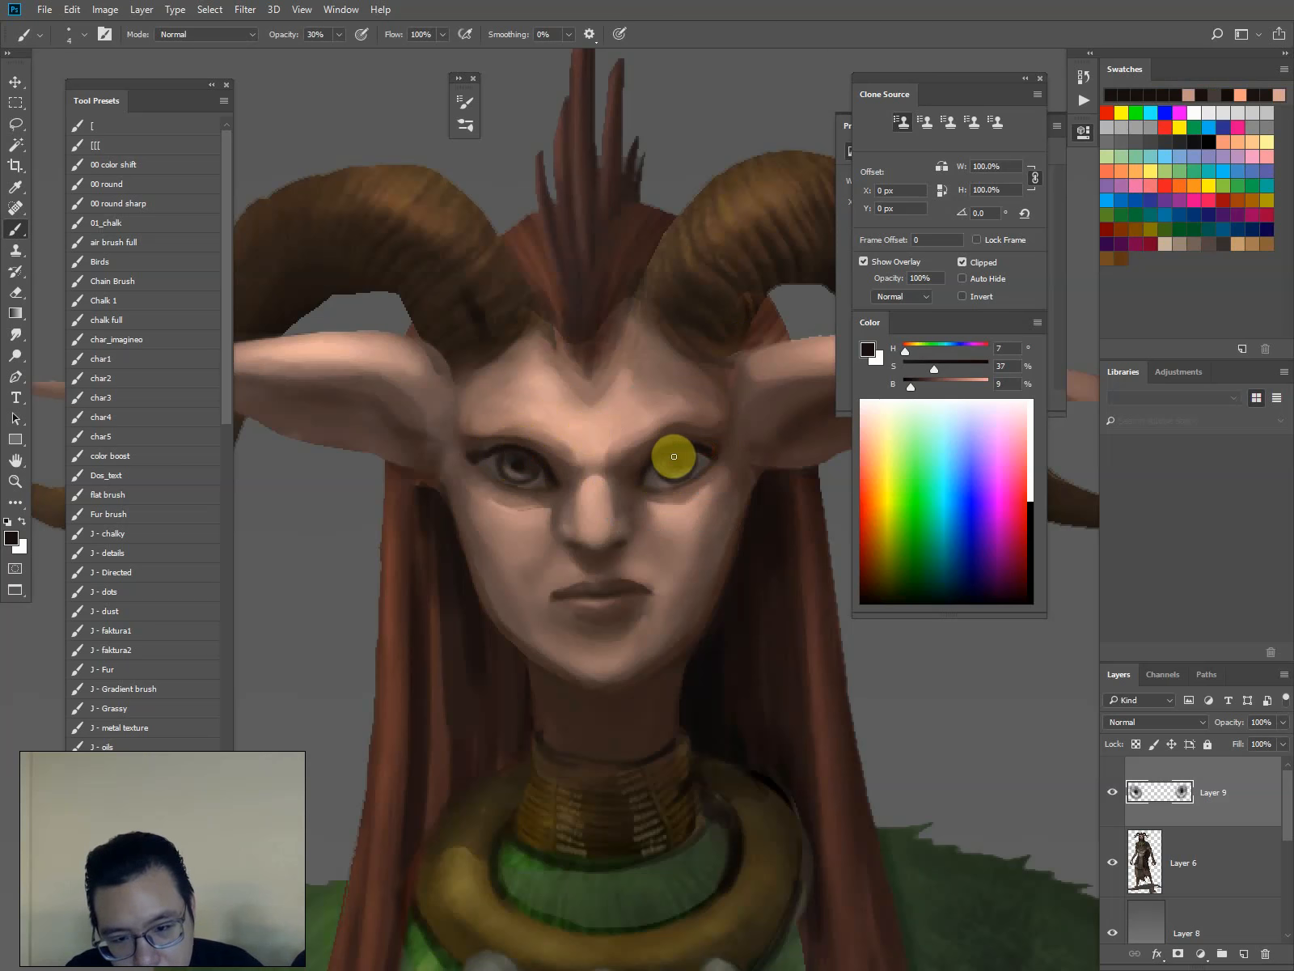
left_click(515, 461)
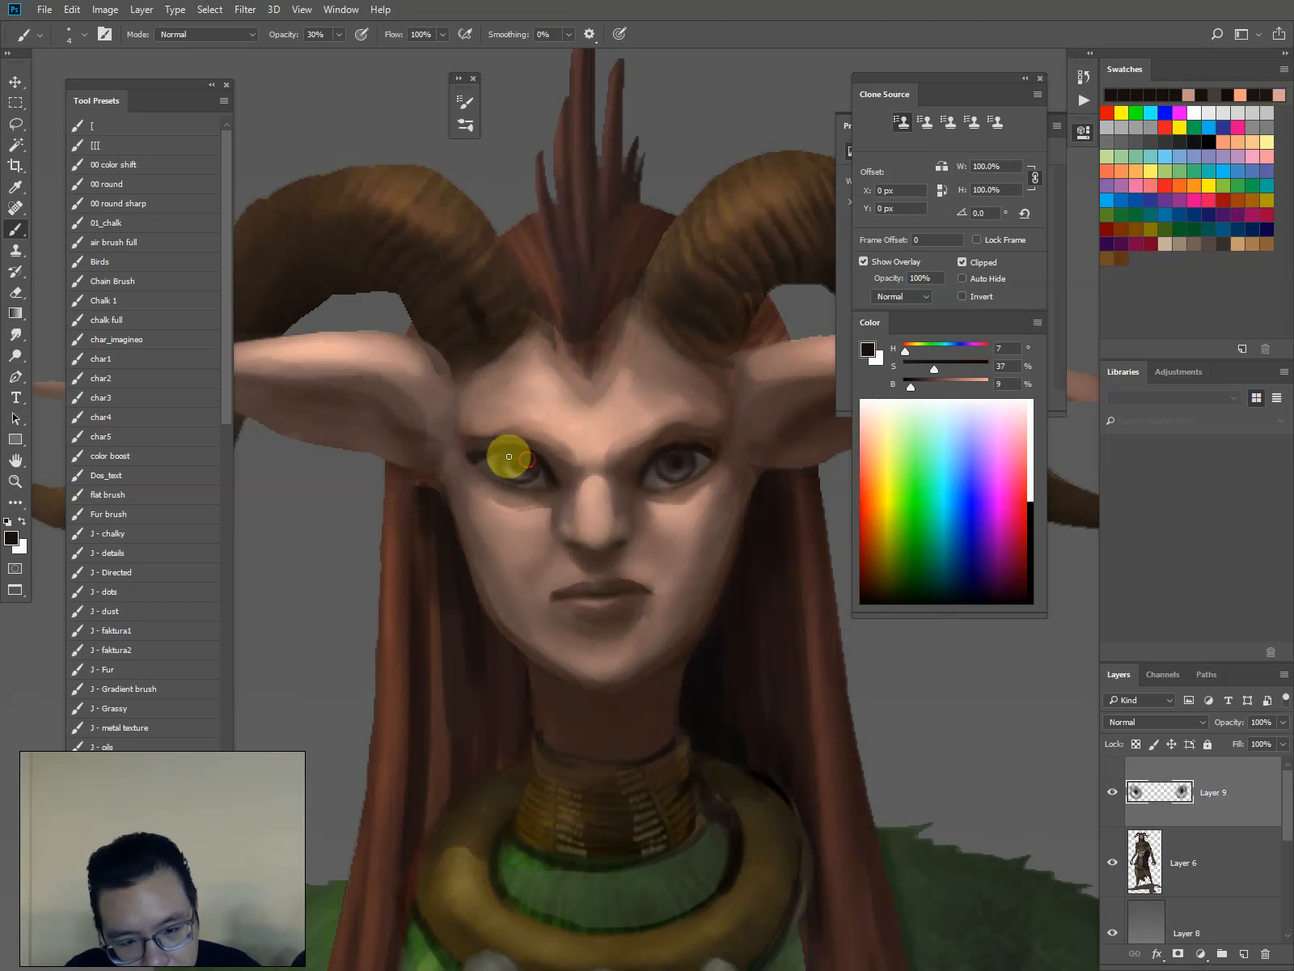
left_click(534, 459)
Add a new layer and sketch an eyeball diagram with iris, pupil and contour lines in the empty background beside the character
key("space")
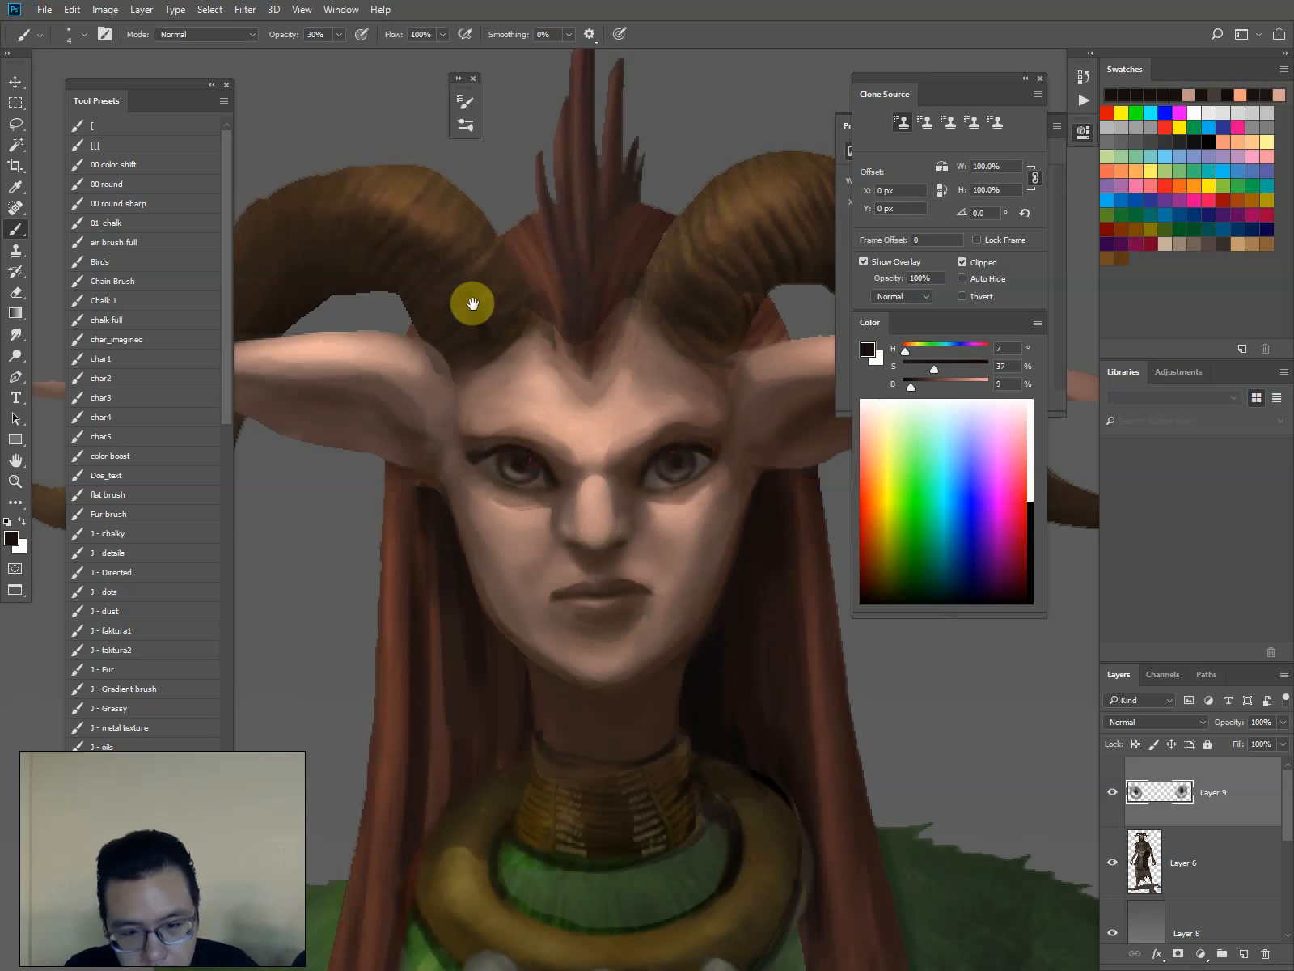
left_click_drag(467, 309, 741, 178)
key("ctrl+alt+shift+n")
left_click_drag(413, 441, 389, 660)
left_click_drag(356, 510, 368, 616)
left_click_drag(397, 444, 355, 508)
mouse_move(492, 545)
left_mouse_down()
mouse_move(403, 567)
mouse_move(368, 615)
mouse_move(387, 653)
left_mouse_up()
mouse_move(302, 565)
left_mouse_down()
mouse_move(373, 581)
mouse_move(358, 589)
mouse_move(373, 614)
mouse_move(384, 549)
mouse_move(355, 532)
mouse_move(363, 571)
left_mouse_up()
mouse_move(325, 505)
left_mouse_down()
mouse_move(446, 384)
mouse_move(496, 477)
mouse_move(499, 425)
mouse_move(447, 448)
mouse_move(508, 436)
mouse_move(475, 398)
left_mouse_up()
Paint white light on the upper part of the sketched eyeball and the lower part of its iris at 30% opacity
key("]")
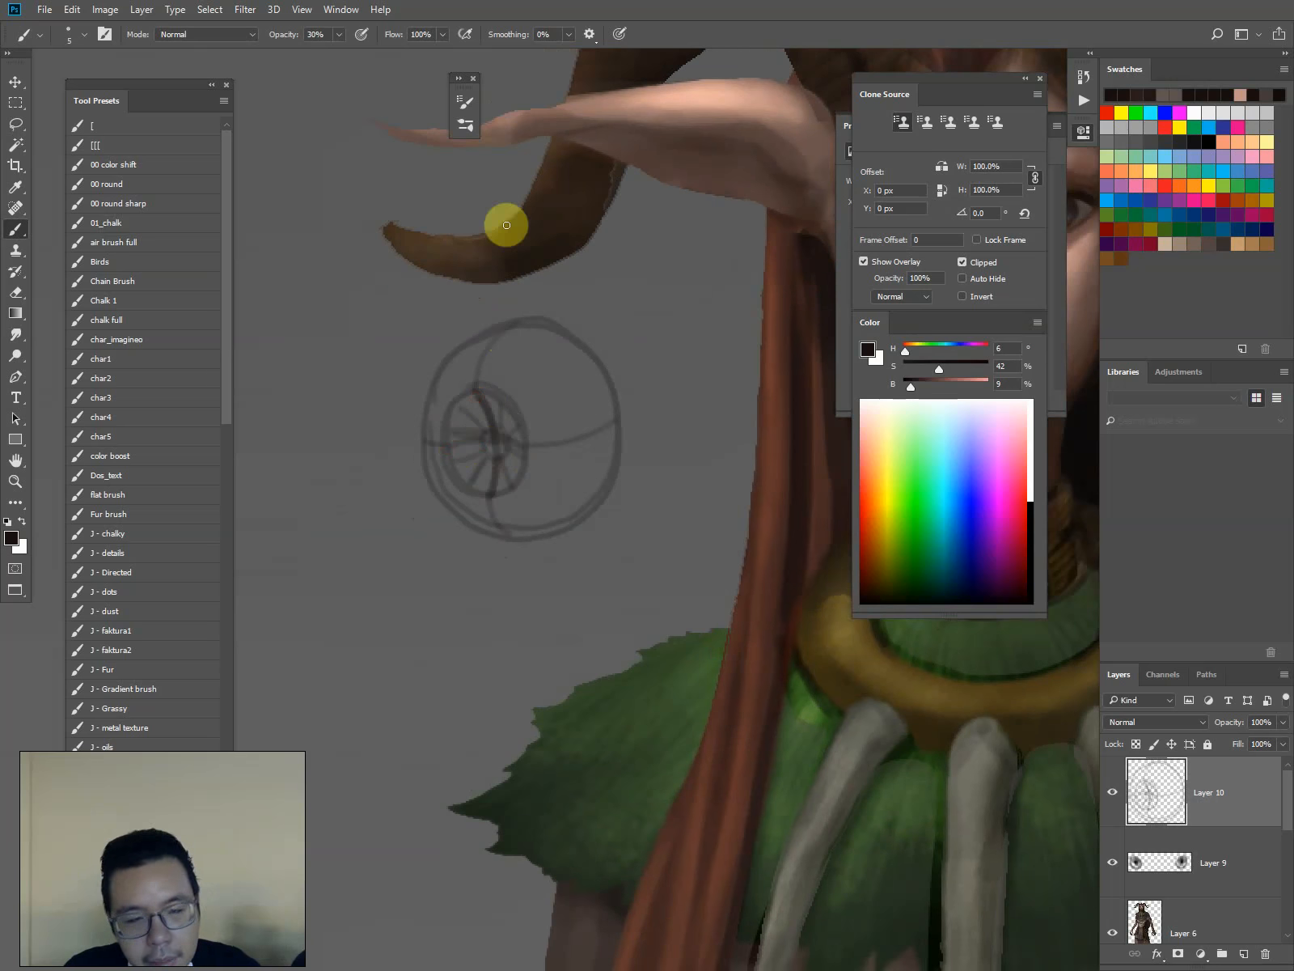
left_click(641, 98, "alt")
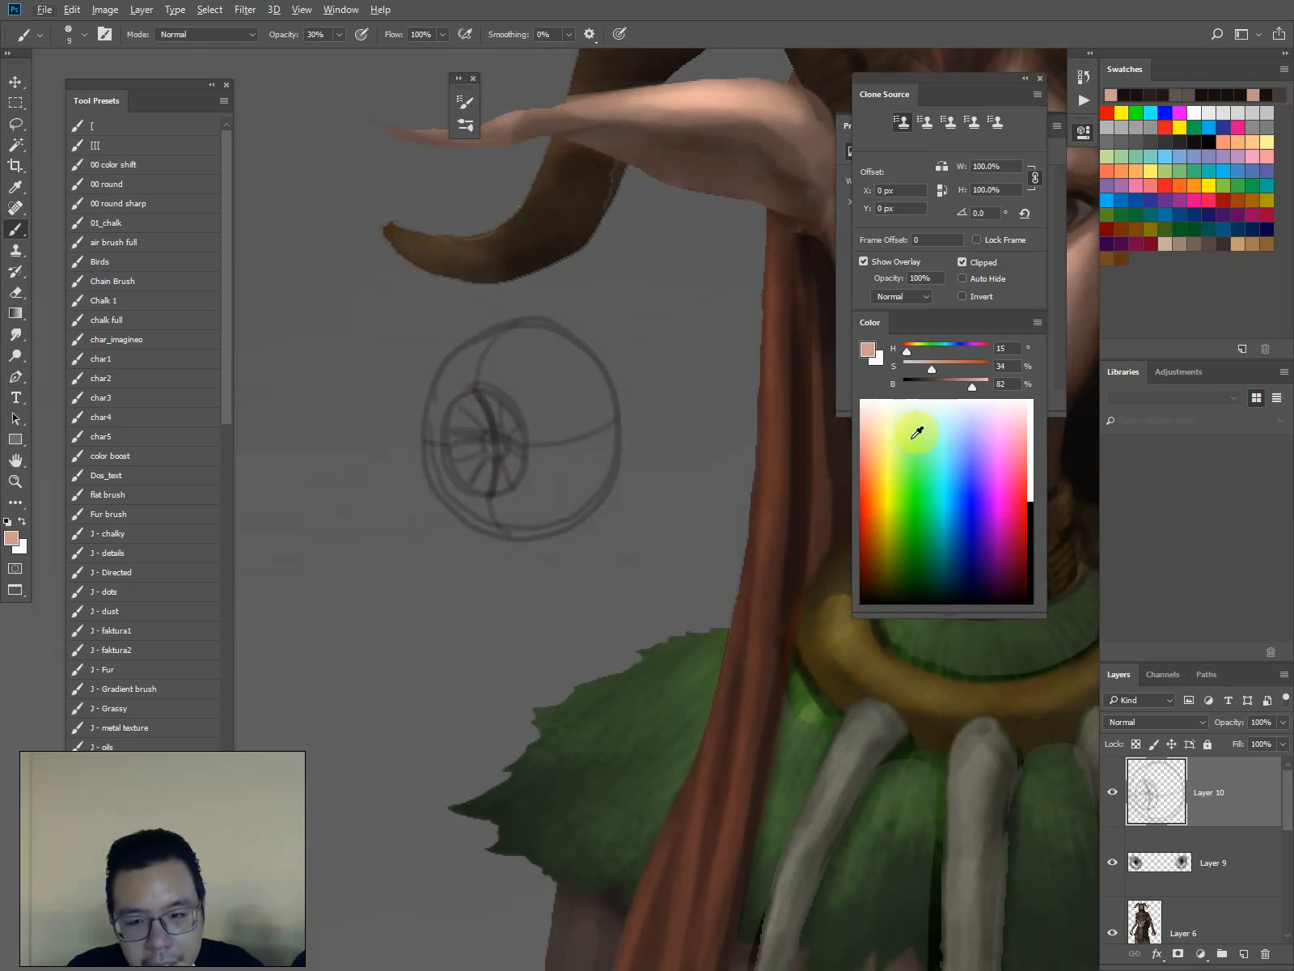
left_click(900, 417)
key("]")
key("]")
key("]")
key("]")
key("]")
key("]")
mouse_move(502, 386)
left_mouse_down()
mouse_move(465, 379)
mouse_move(517, 344)
mouse_move(547, 356)
mouse_move(528, 405)
left_mouse_up()
key("[")
key("[")
left_click_drag(547, 344, 551, 375)
left_click_drag(561, 382, 550, 398)
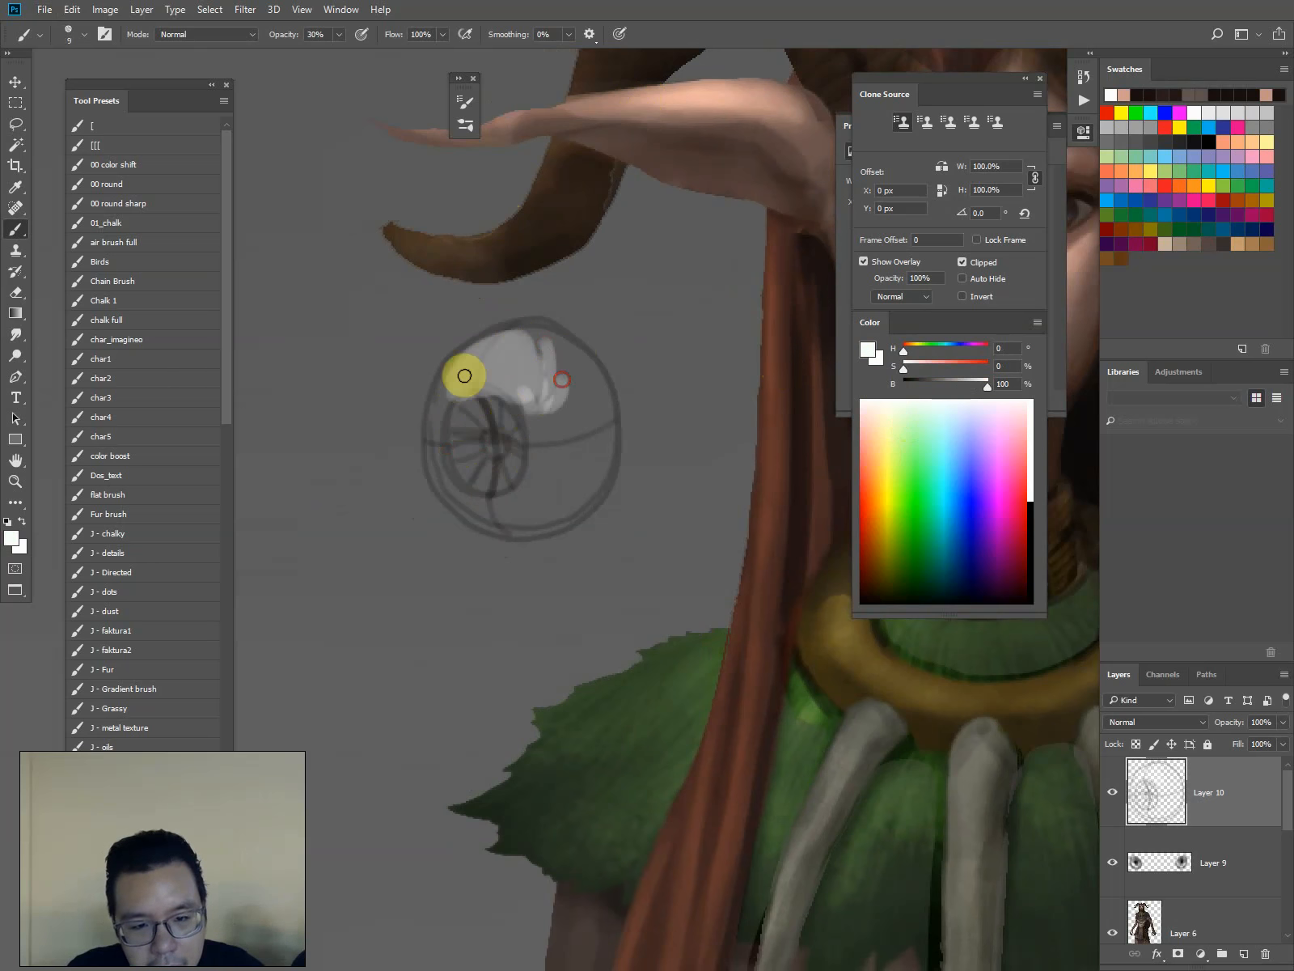
left_click_drag(459, 381, 453, 404)
left_click_drag(487, 466, 520, 462)
Fill the pupil and outline the iris of the sketched eyeball with a sampled near-black at 100% opacity
left_click(829, 266, "alt")
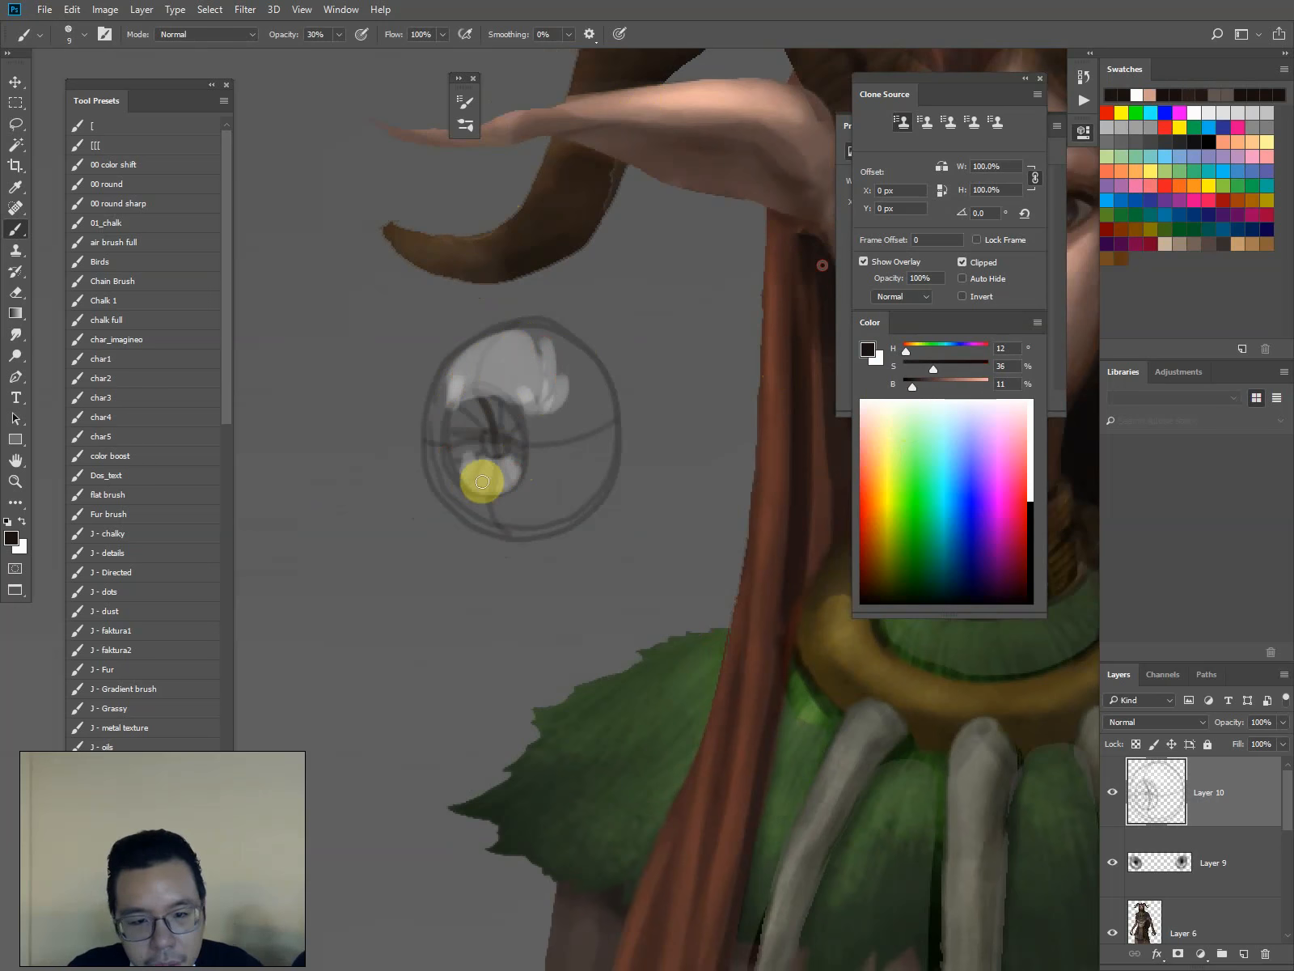
key("0")
mouse_move(493, 440)
left_mouse_down()
mouse_move(500, 396)
mouse_move(510, 488)
left_mouse_up()
key("[")
key("[")
key("[")
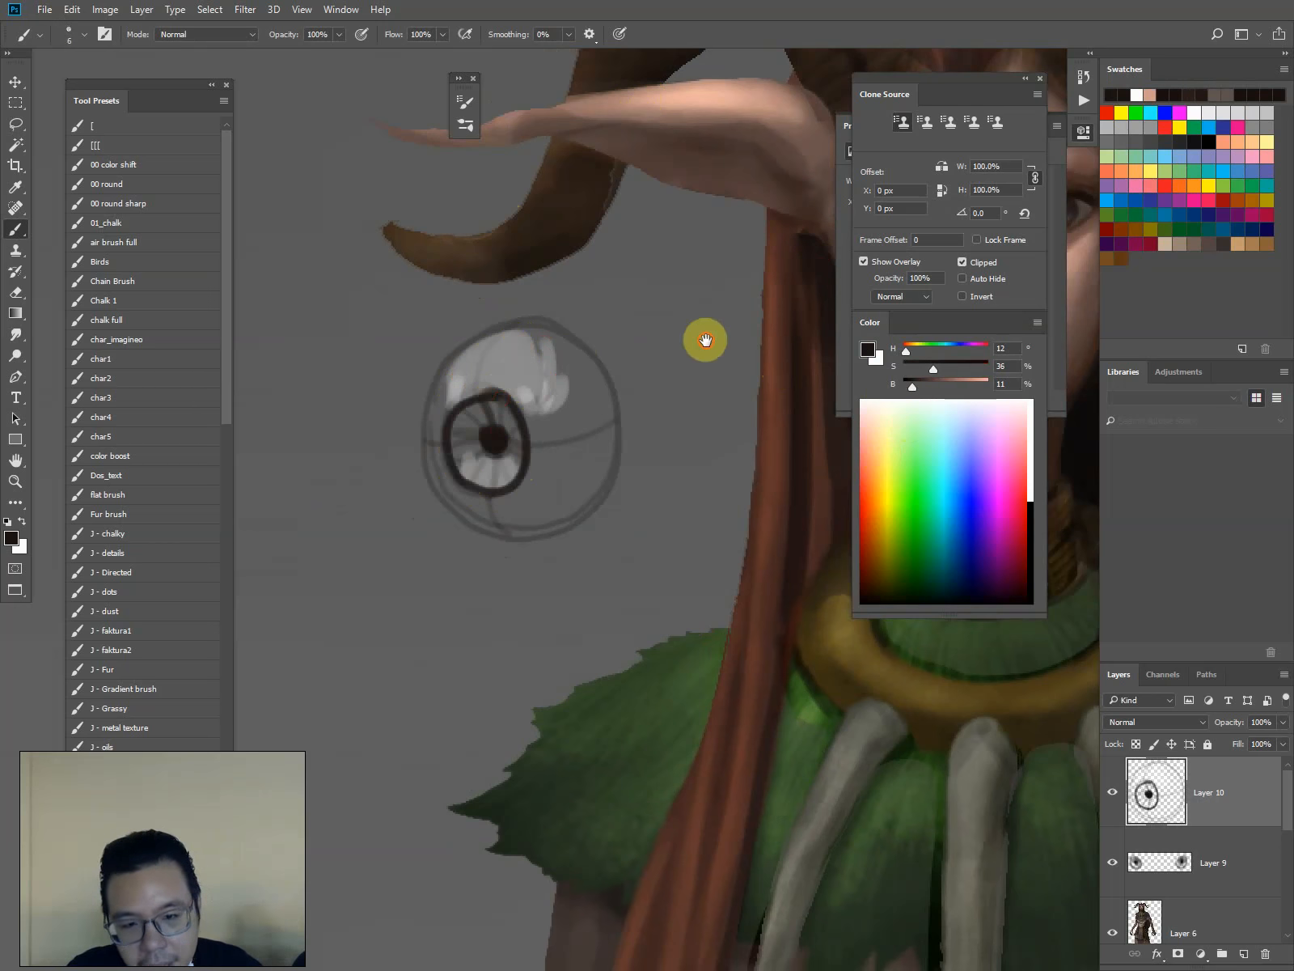
Paint faint light strokes in the lower irises of the character's eyes with a lighter greyish tone and a 1 px brush at 40% opacity
left_click_drag(760, 327, 520, 375)
left_click_drag(678, 193, 588, 314)
key("[")
key("[")
key("[")
key("[")
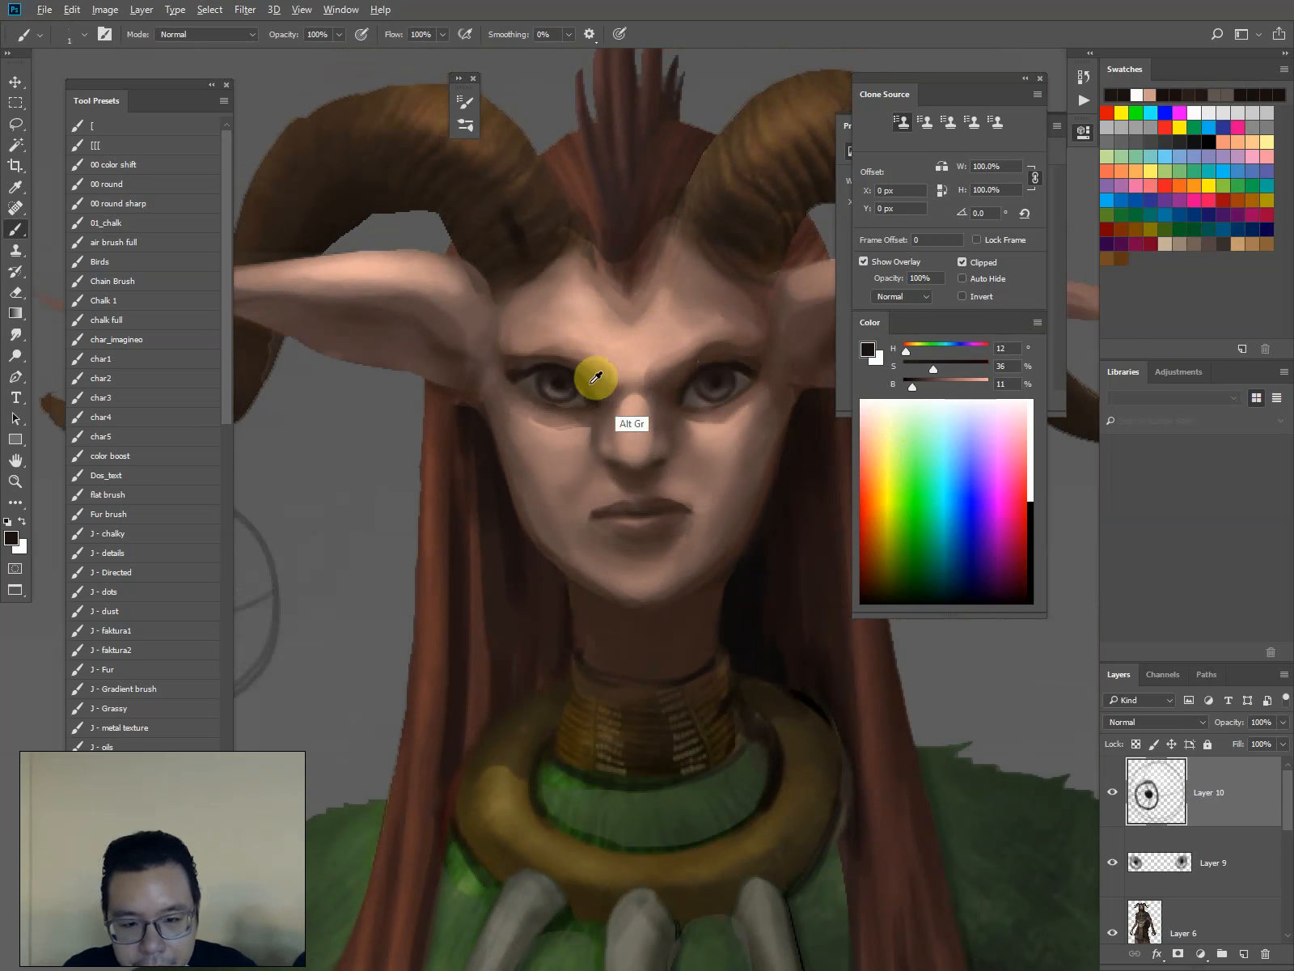
left_click(530, 380, "alt")
left_click(904, 384)
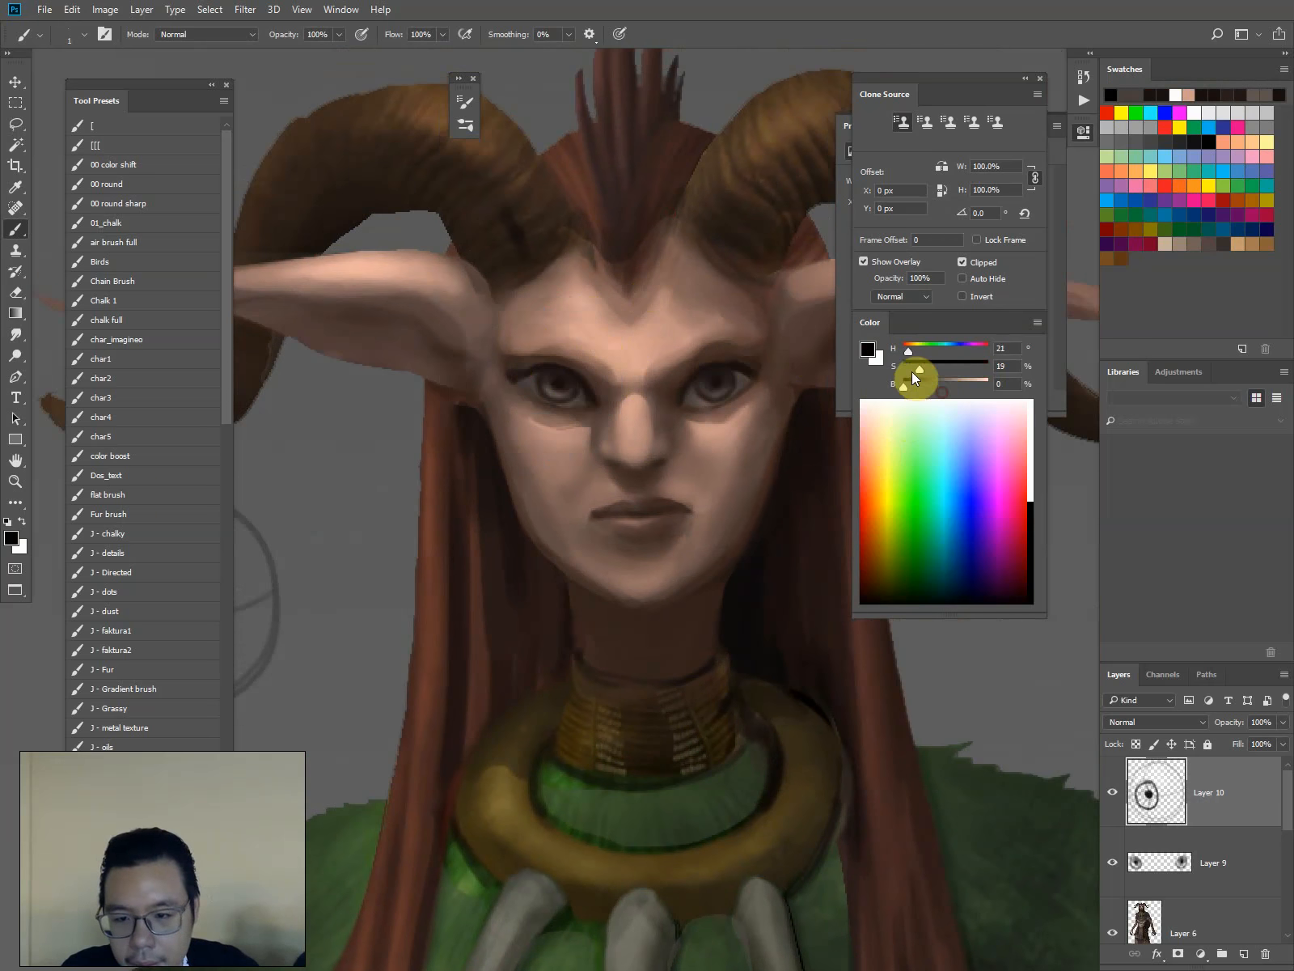
left_click(912, 370)
left_click(956, 385)
left_click(910, 368)
key("4")
left_click_drag(702, 388, 725, 387)
Darken the outer eye corners with a sampled near-black and a 2 to 3 px brush, and merge Layer 10 into Layer 9
left_click(743, 380, "alt")
key("]")
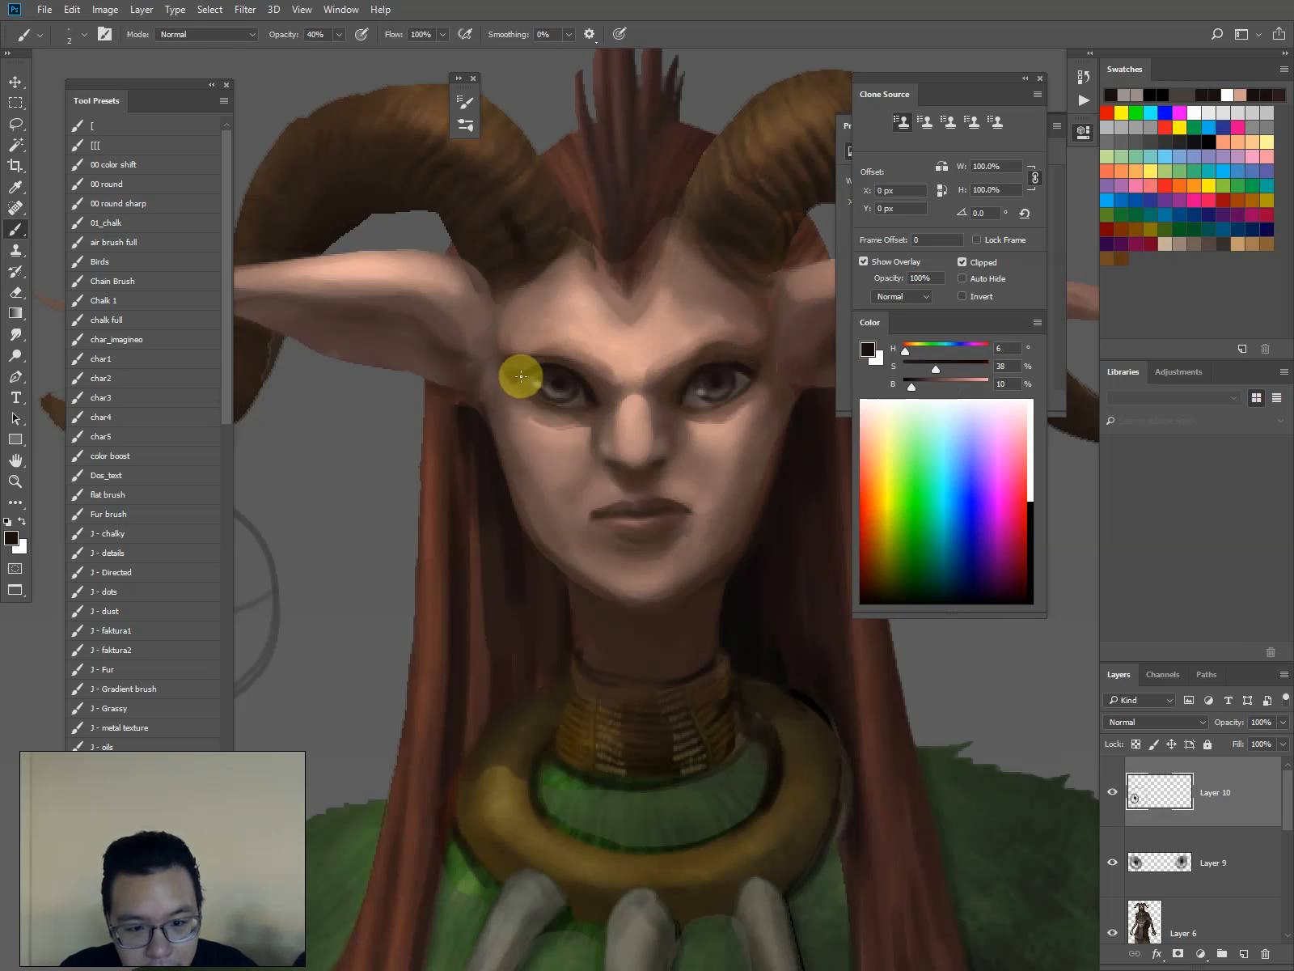
left_click_drag(521, 377, 531, 399)
key("]")
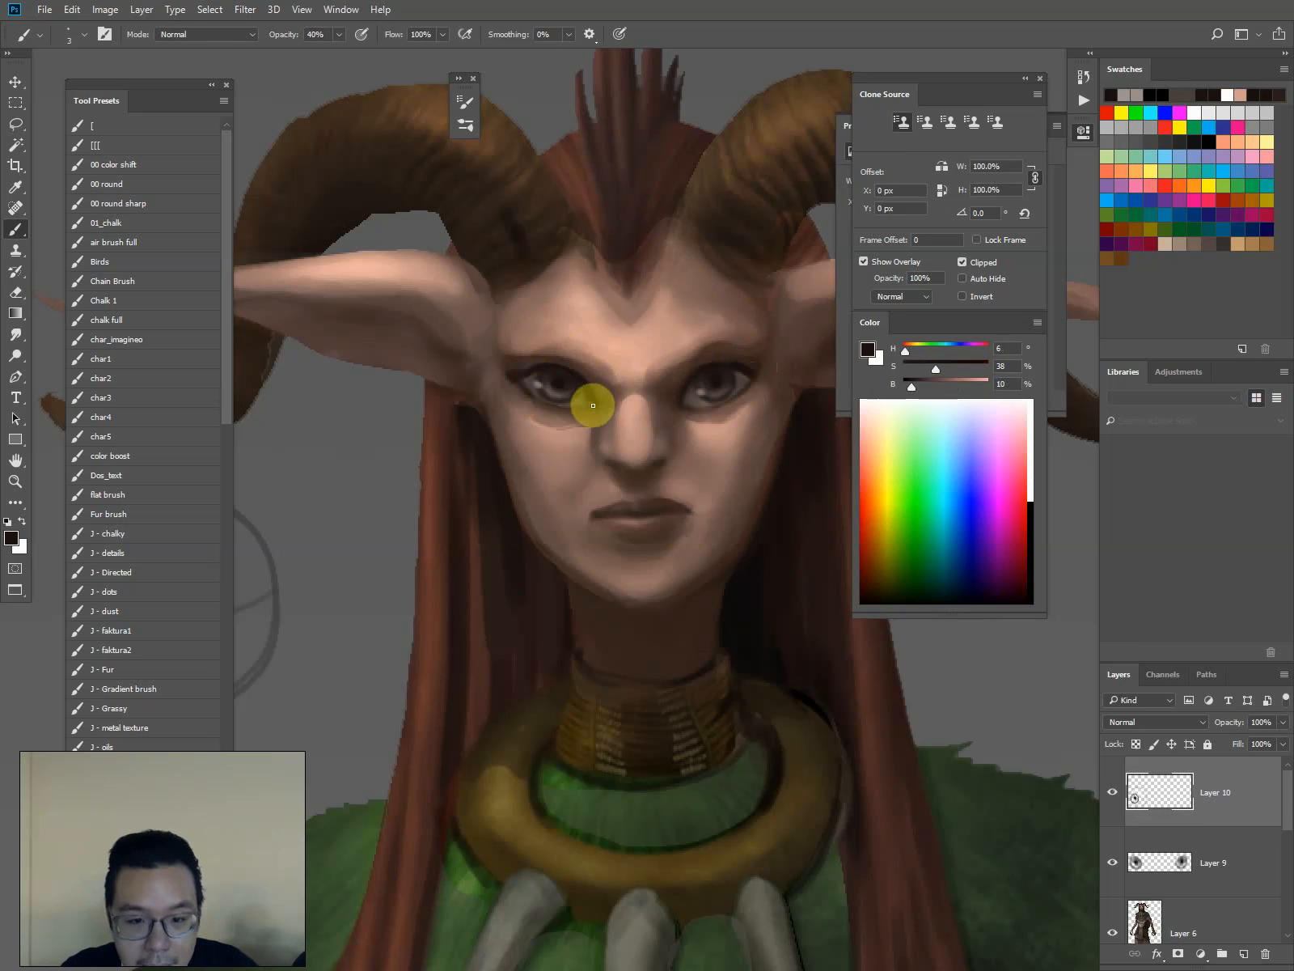
key("ctrl+e")
key("l")
left_click_drag(520, 271, 481, 247)
key("ctrl+u")
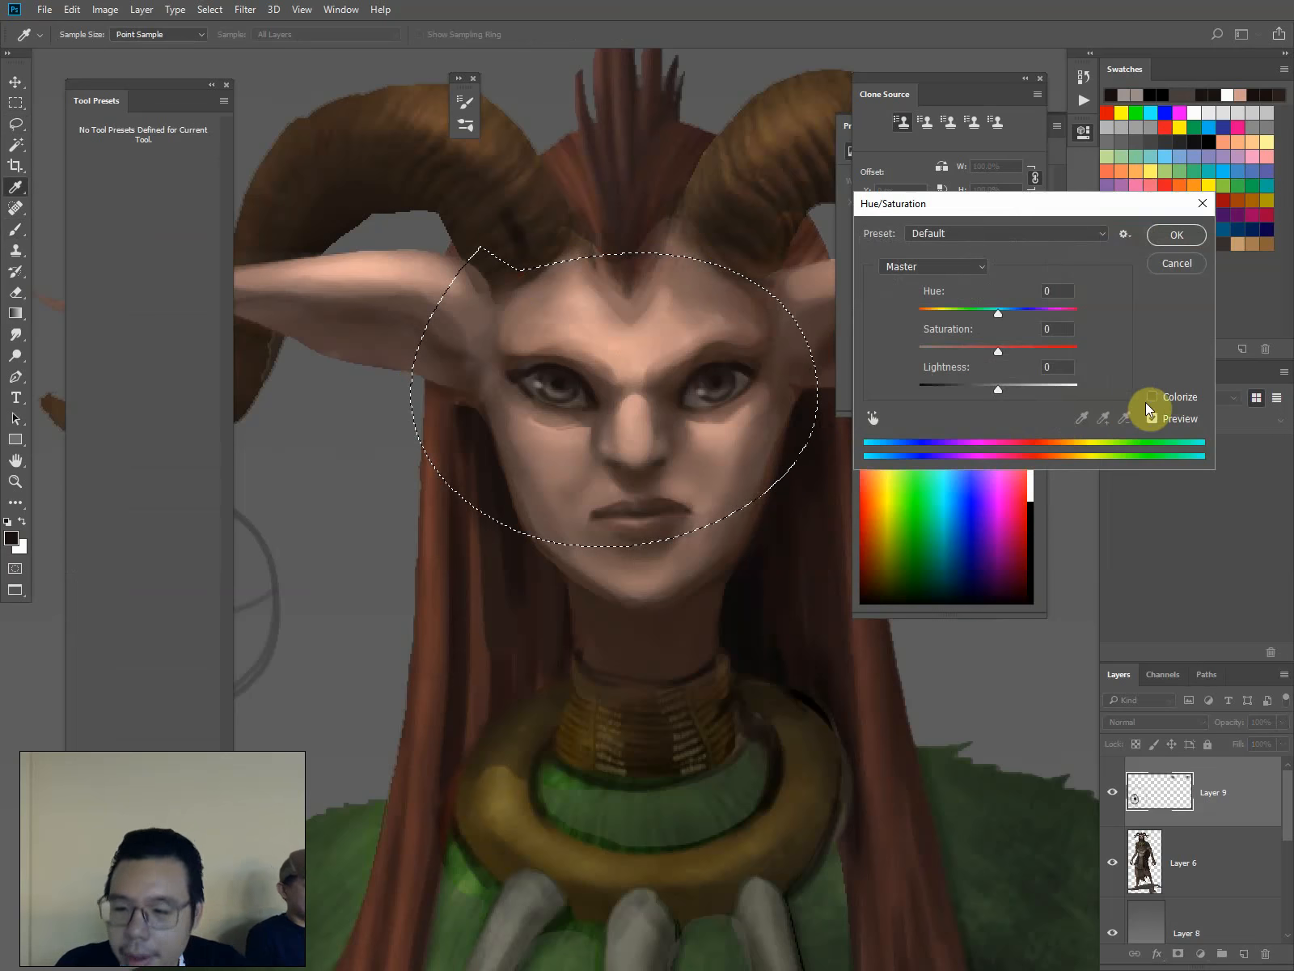
left_click(1179, 265)
Select both irises with the Lasso, colorize them green with hue about 86 and saturation 89, and deselect
mouse_move(540, 366)
left_mouse_down()
mouse_move(564, 402)
mouse_move(576, 396)
mouse_move(569, 378)
left_mouse_up()
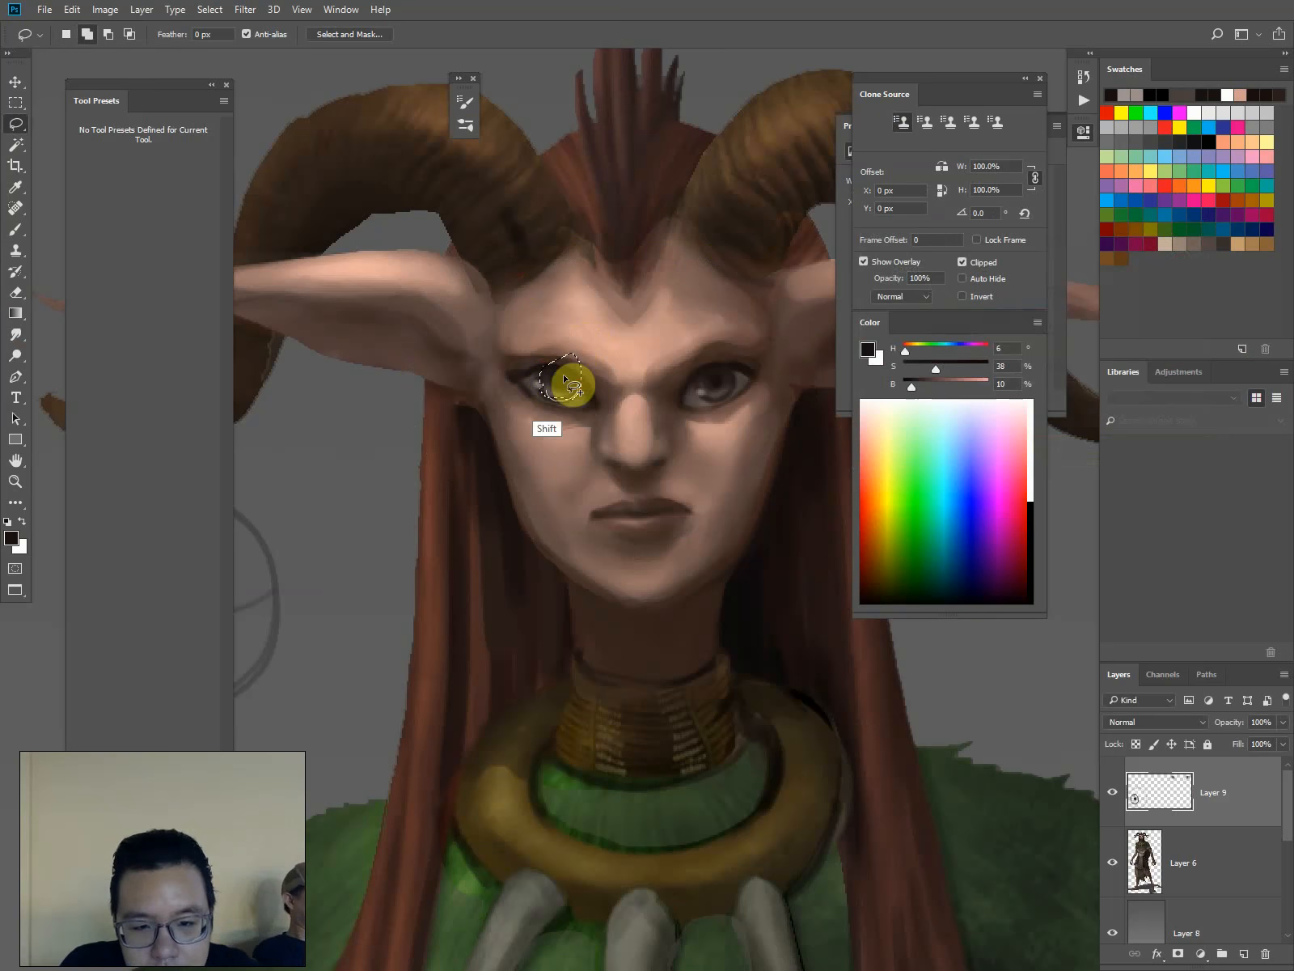
mouse_move(696, 386)
left_mouse_down()
mouse_move(728, 391)
mouse_move(702, 365)
mouse_move(730, 389)
mouse_move(698, 379)
left_mouse_up()
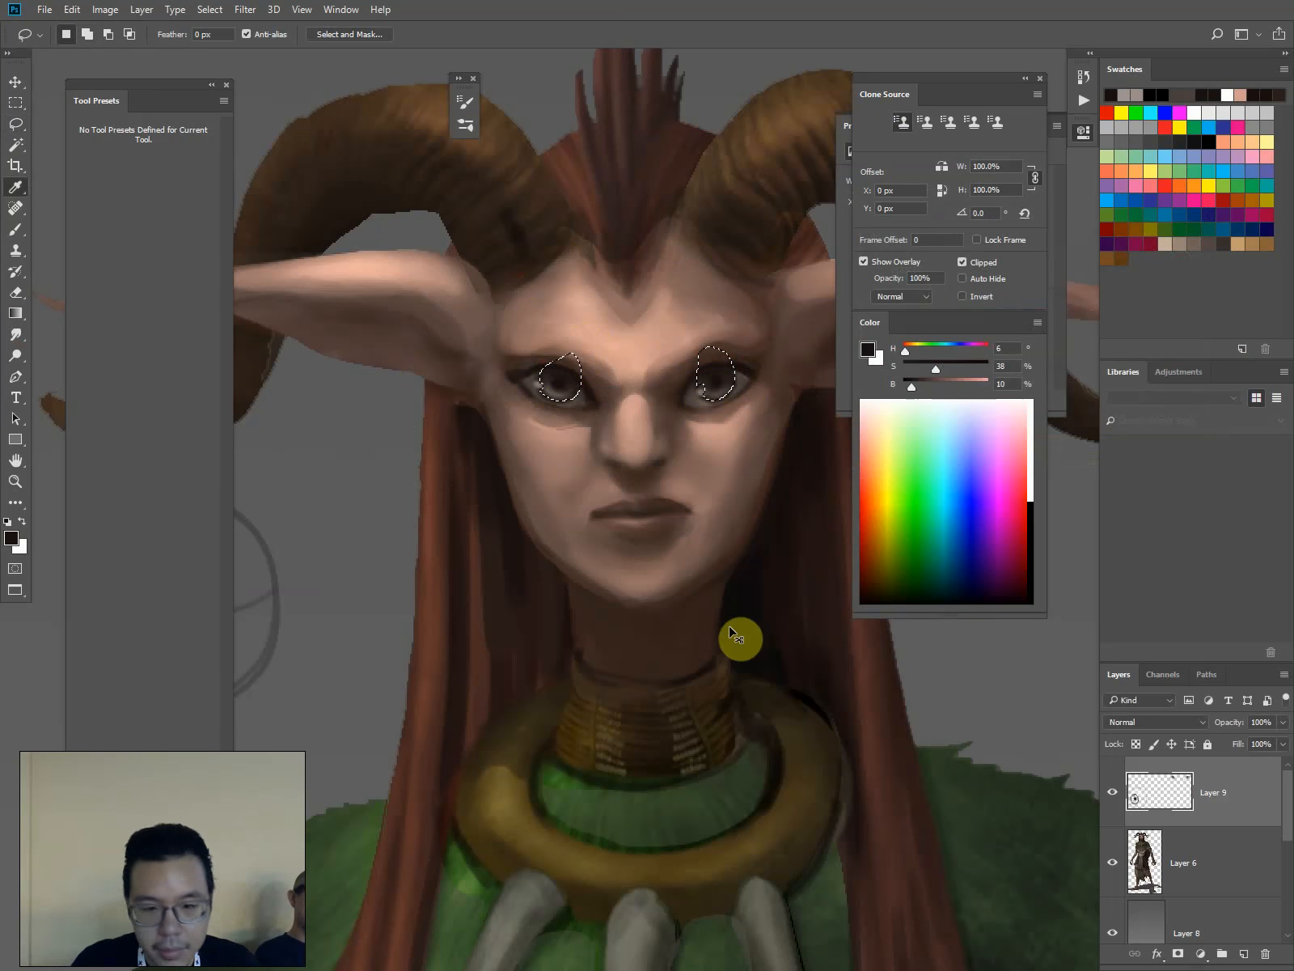
key("ctrl+u")
left_click(1152, 396)
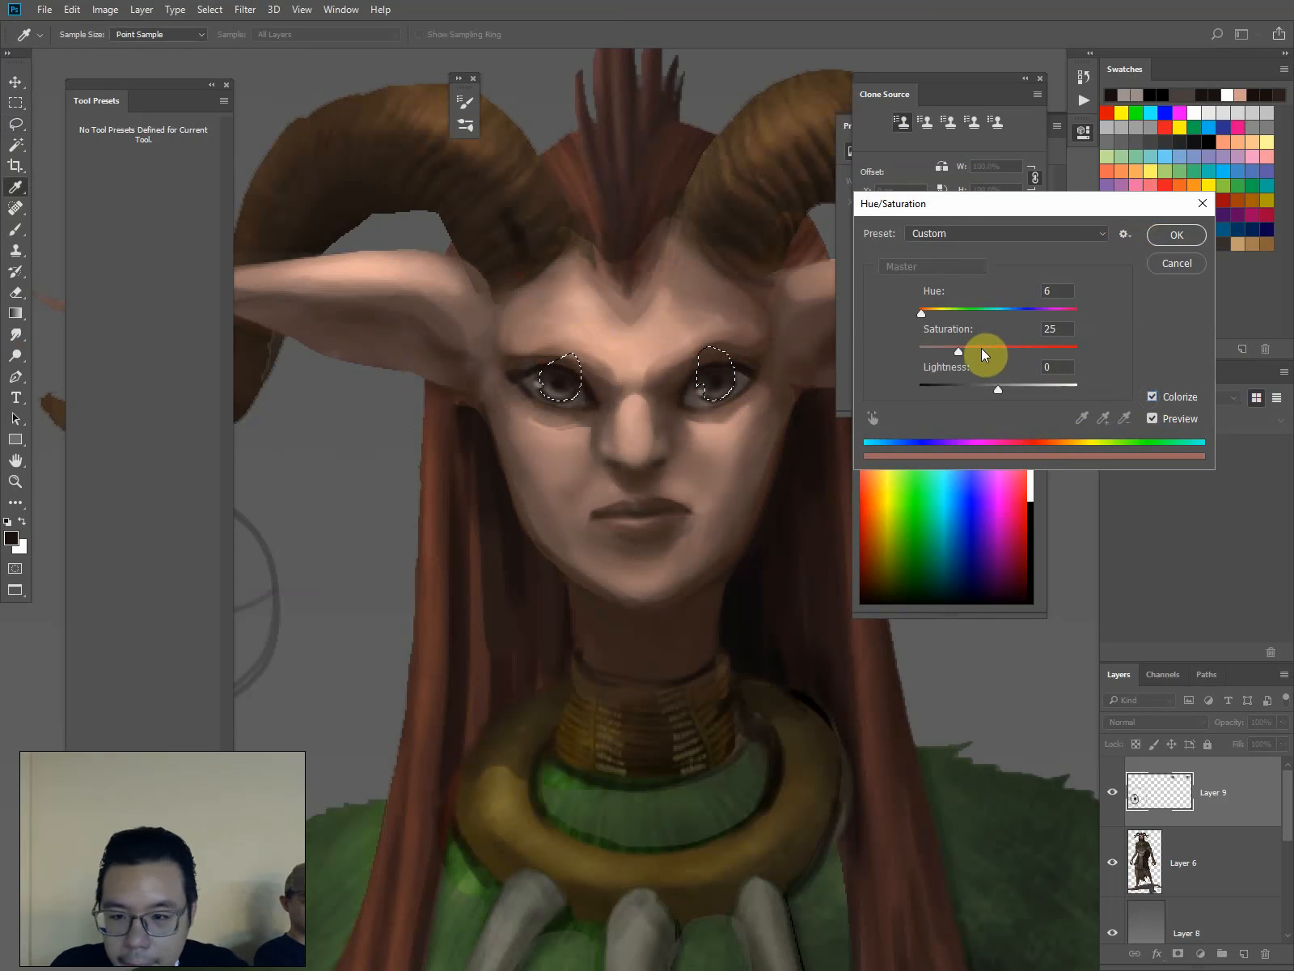
left_click_drag(980, 350, 1061, 349)
left_click_drag(928, 315, 956, 312)
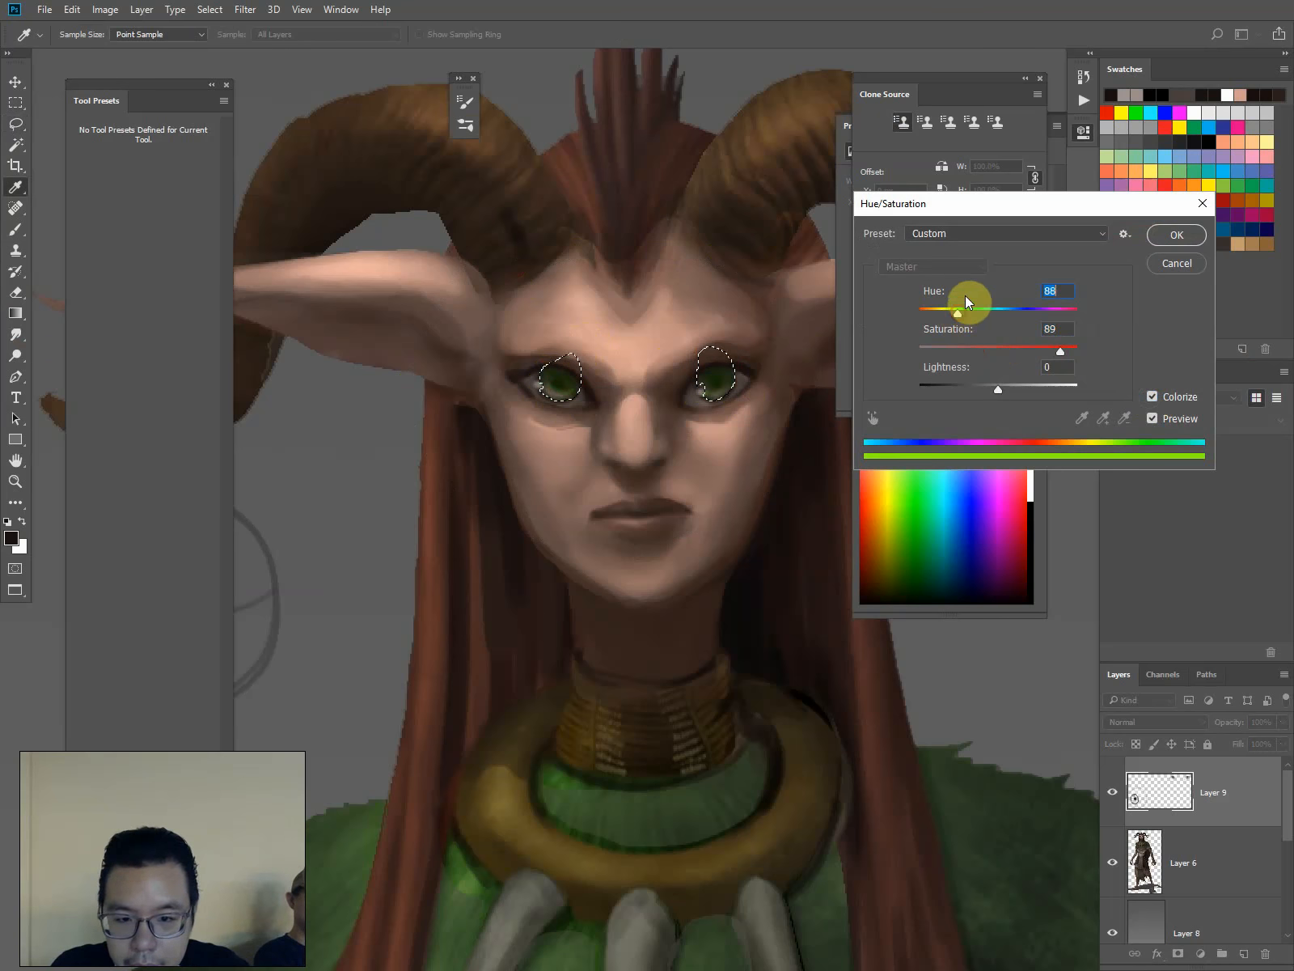
key("Return")
key("l")
key("ctrl+d")
Repaint the pupils in both green eyes with near-black, using a 3 to 4 px brush at 100% opacity
key("b")
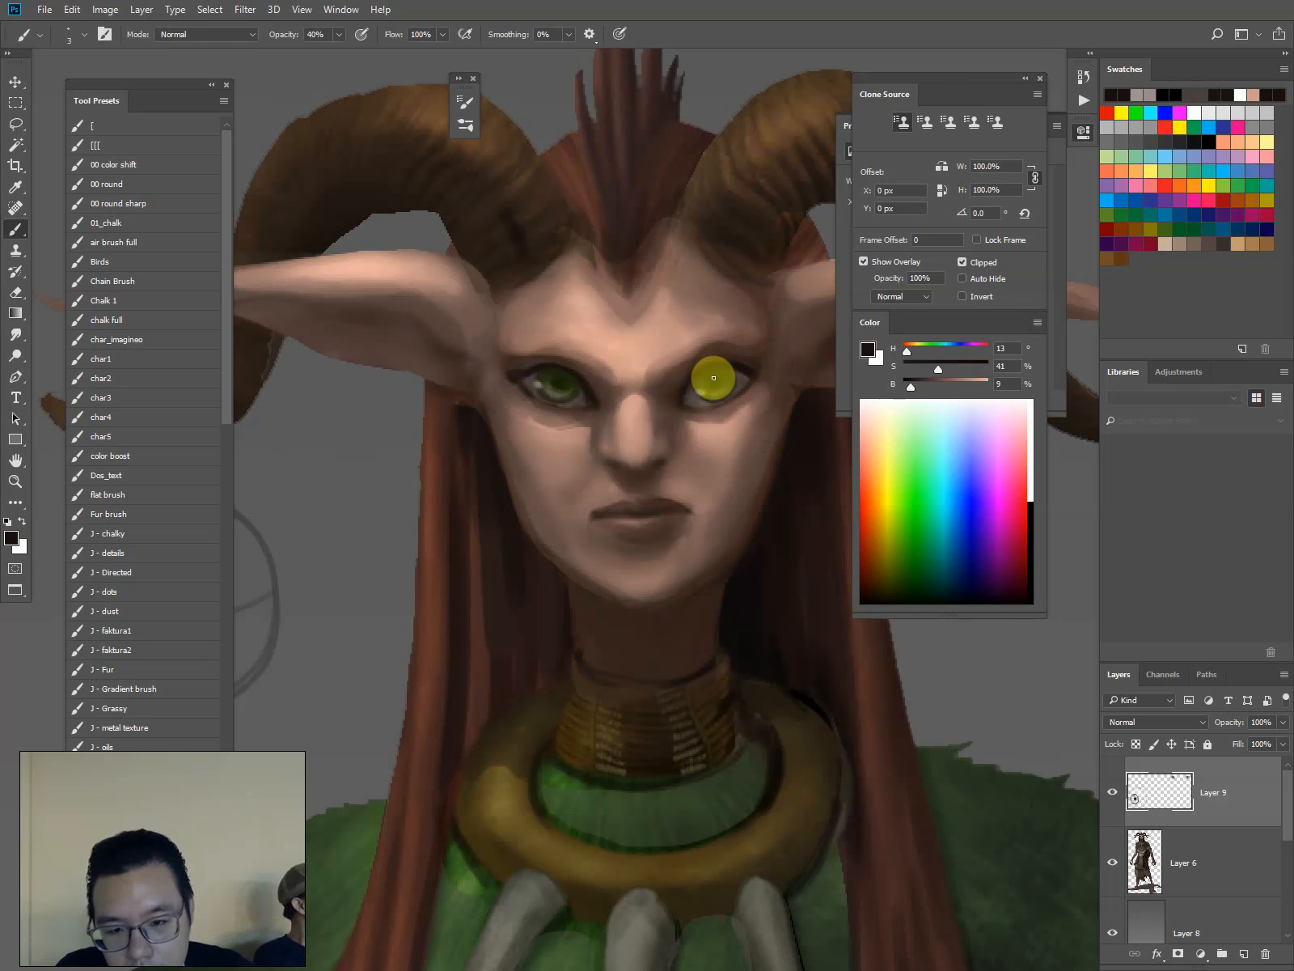
key("0")
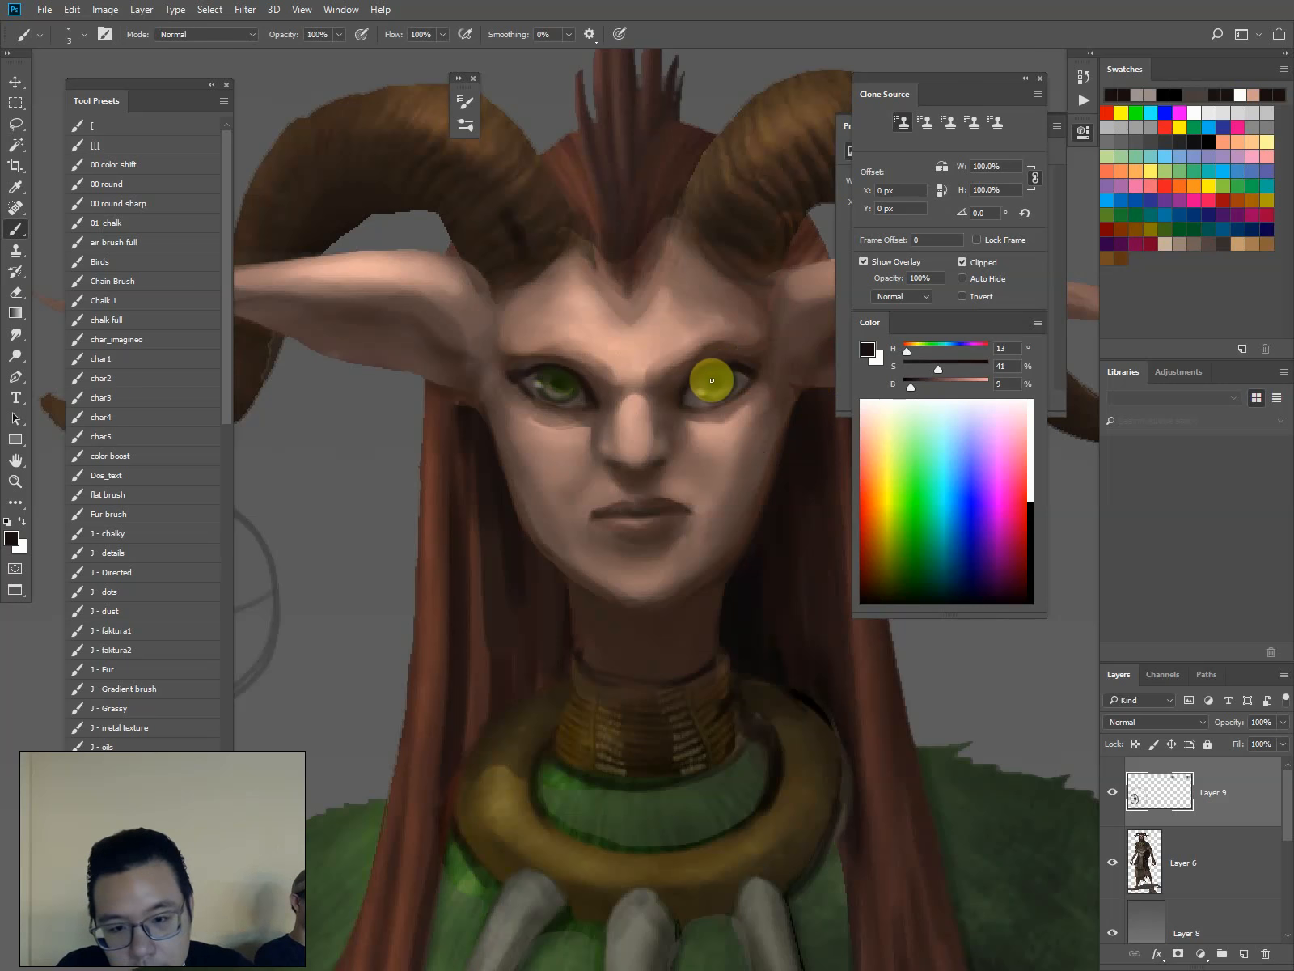
key("]")
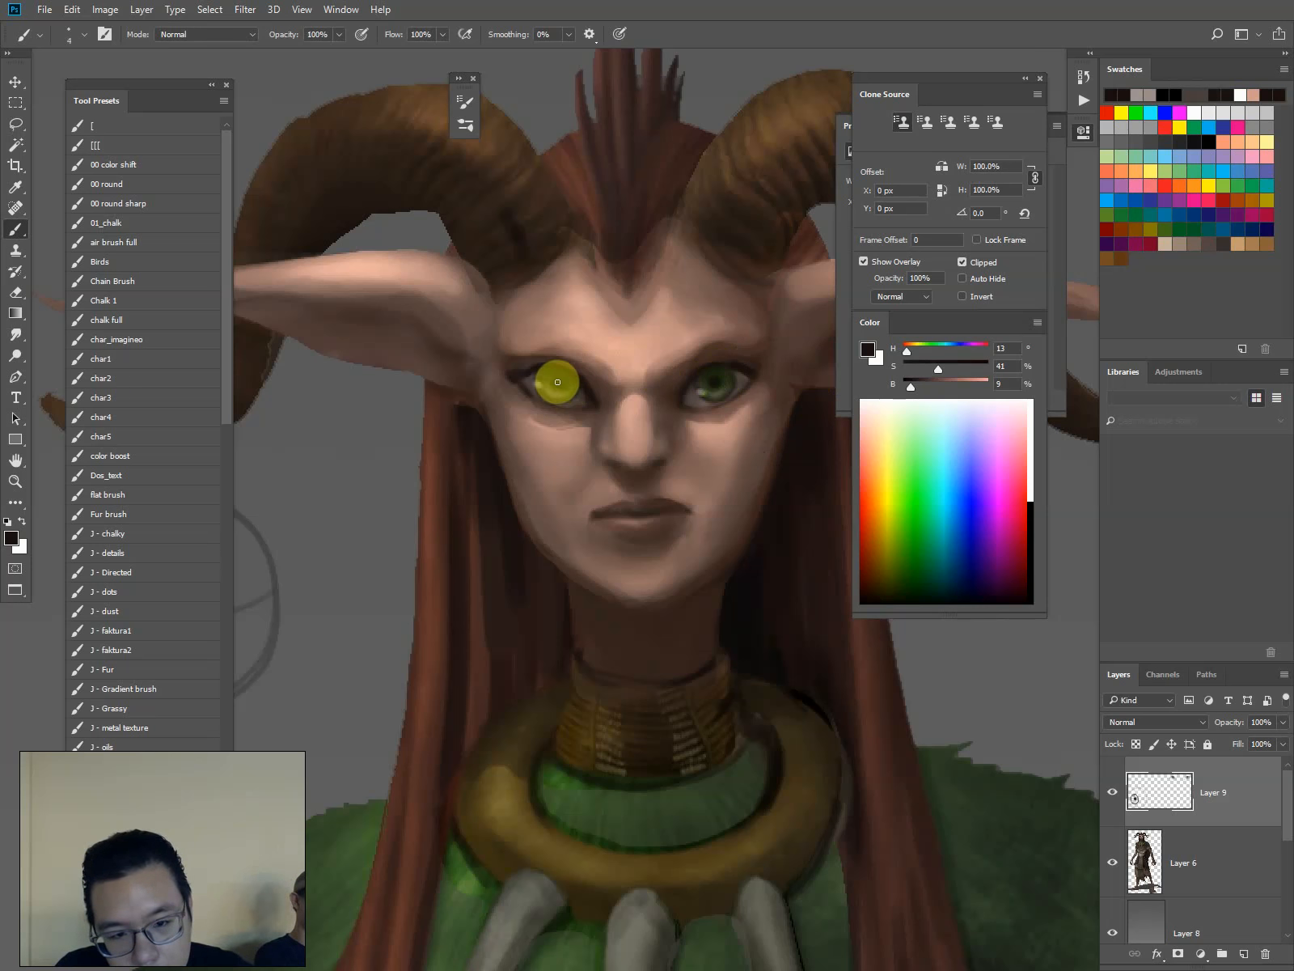
Paint golden highlights in the lower part of both irises with hue 48, saturation 59, brightness 52 and a small brush
left_click(719, 391, "alt")
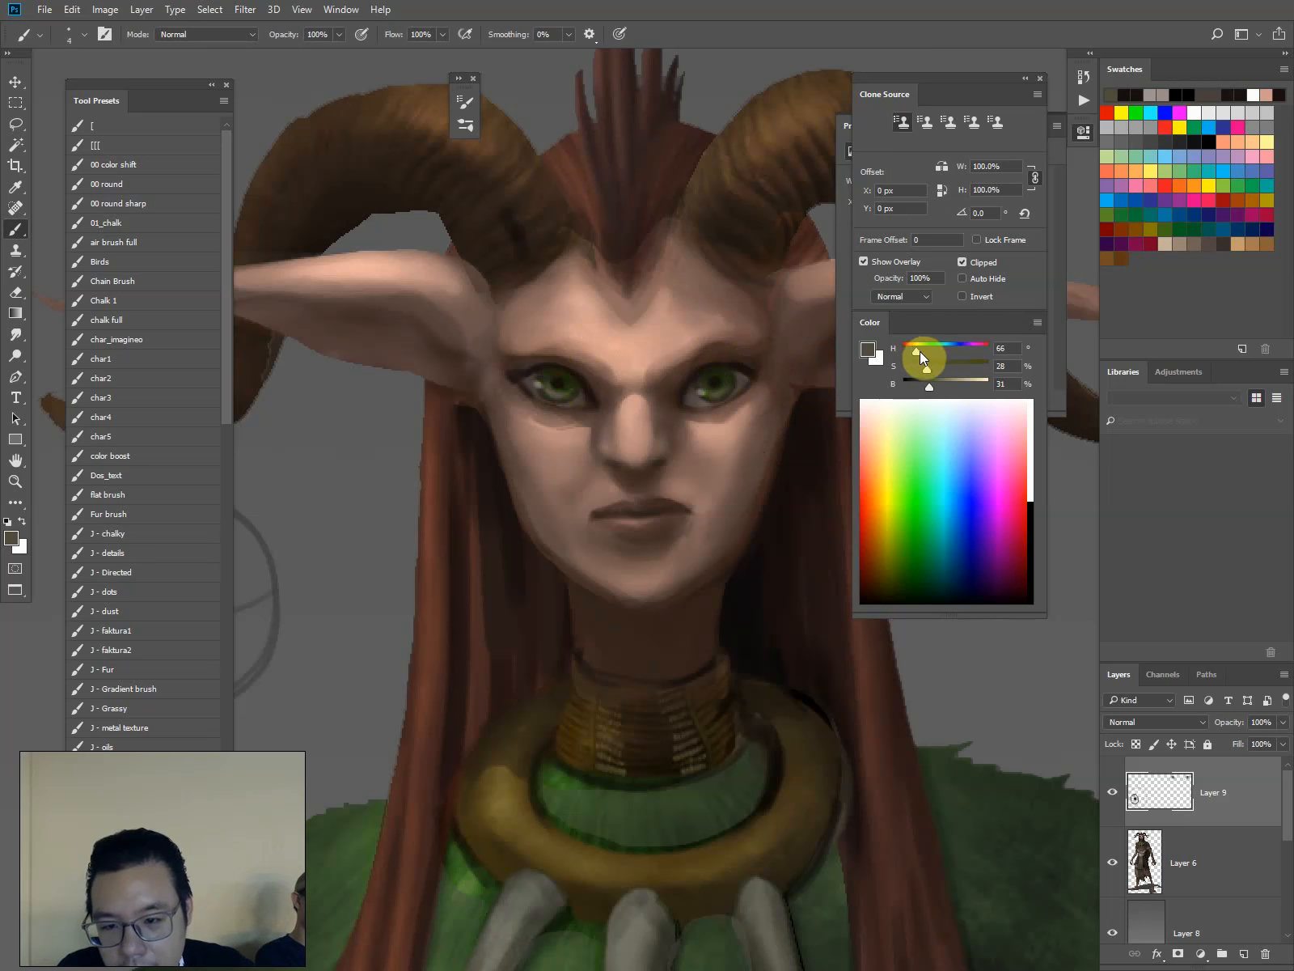
left_click(939, 381)
left_click_drag(924, 348, 916, 353)
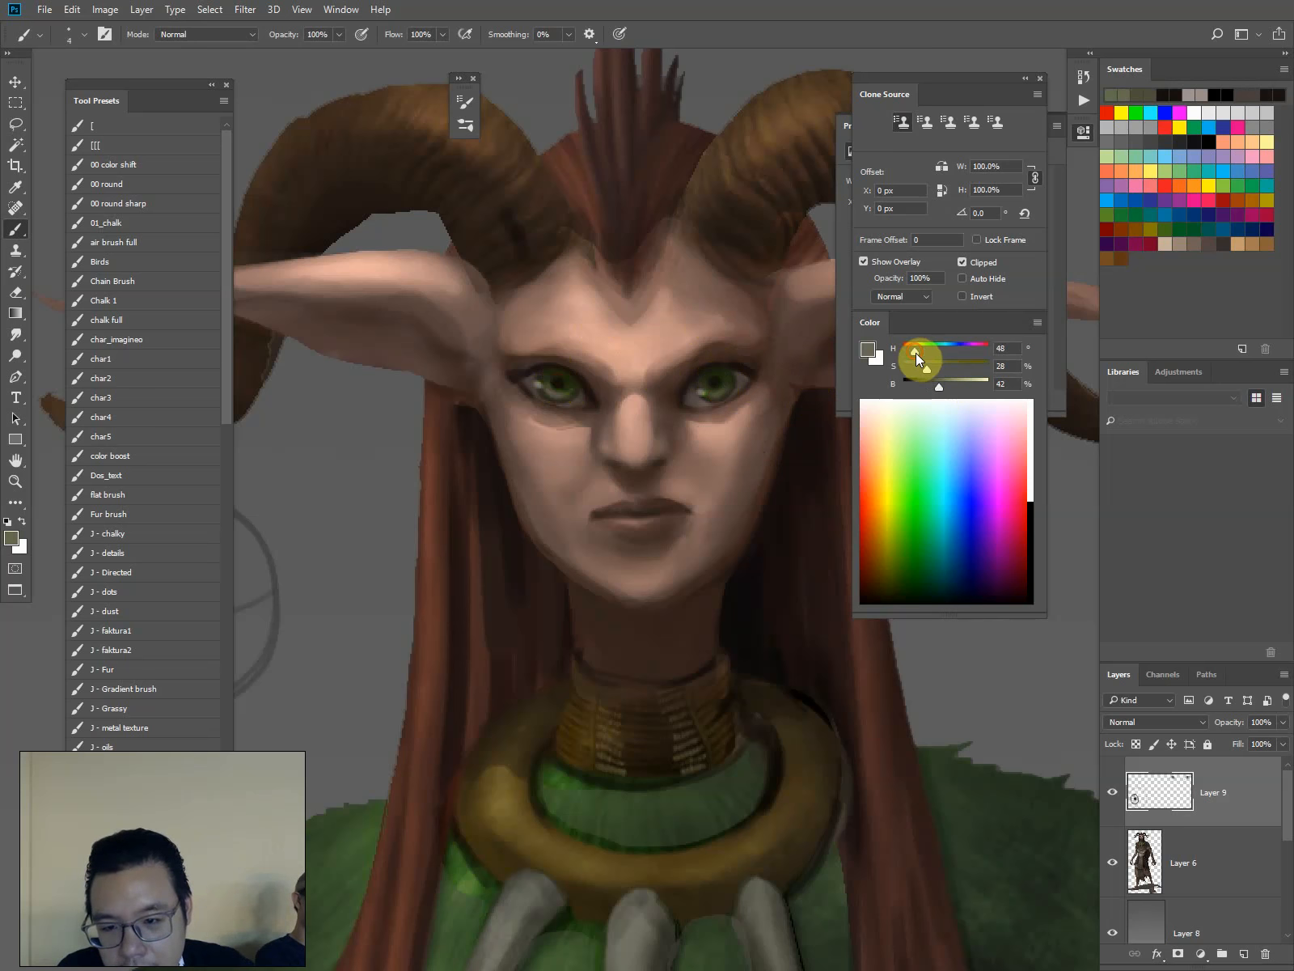
left_click(952, 365)
left_click(947, 389)
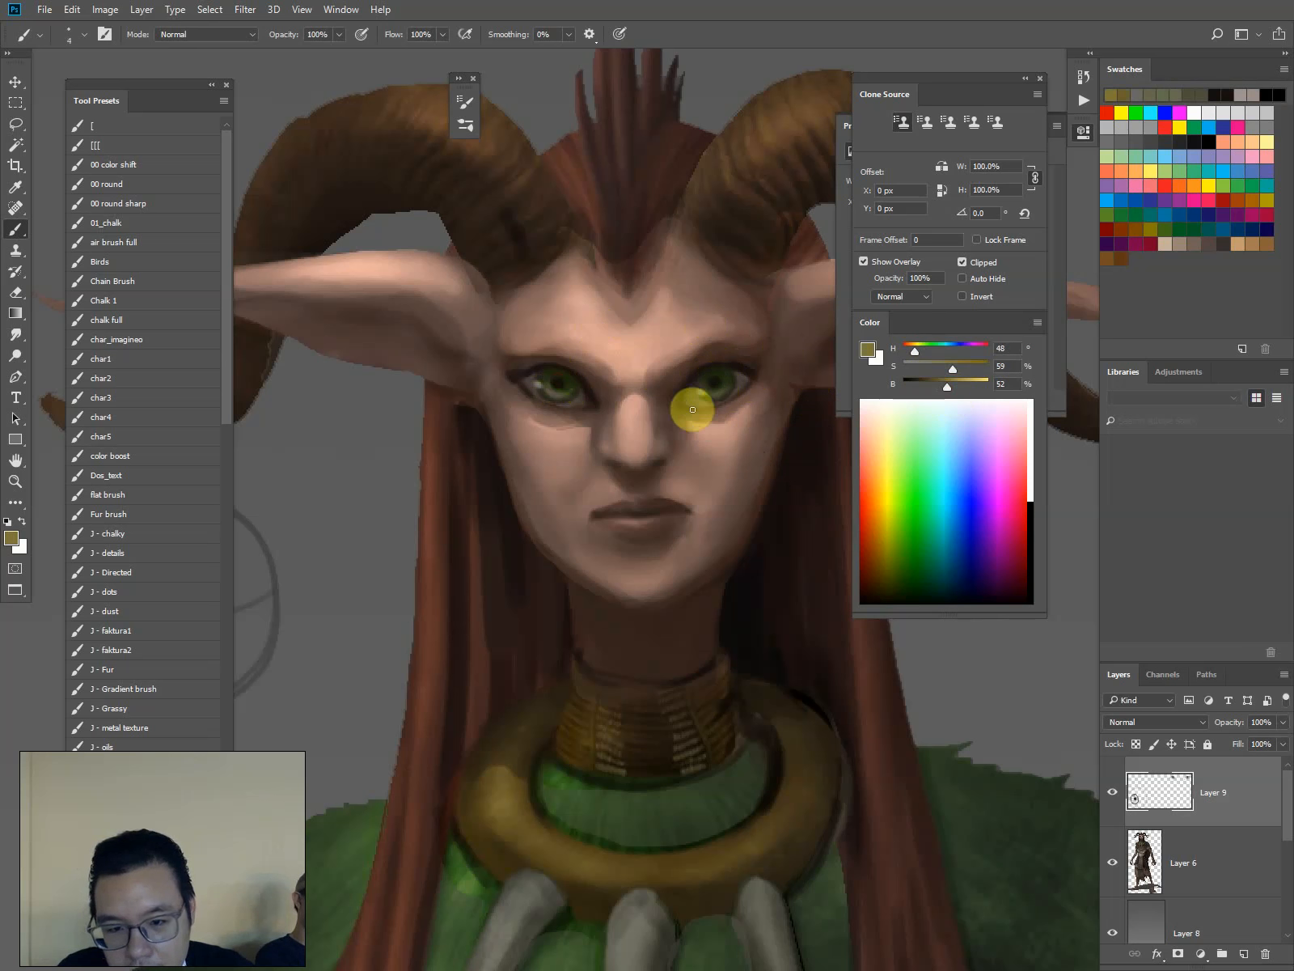
key("[")
mouse_move(702, 394)
left_mouse_down()
mouse_move(719, 395)
mouse_move(709, 396)
left_mouse_up()
key("[")
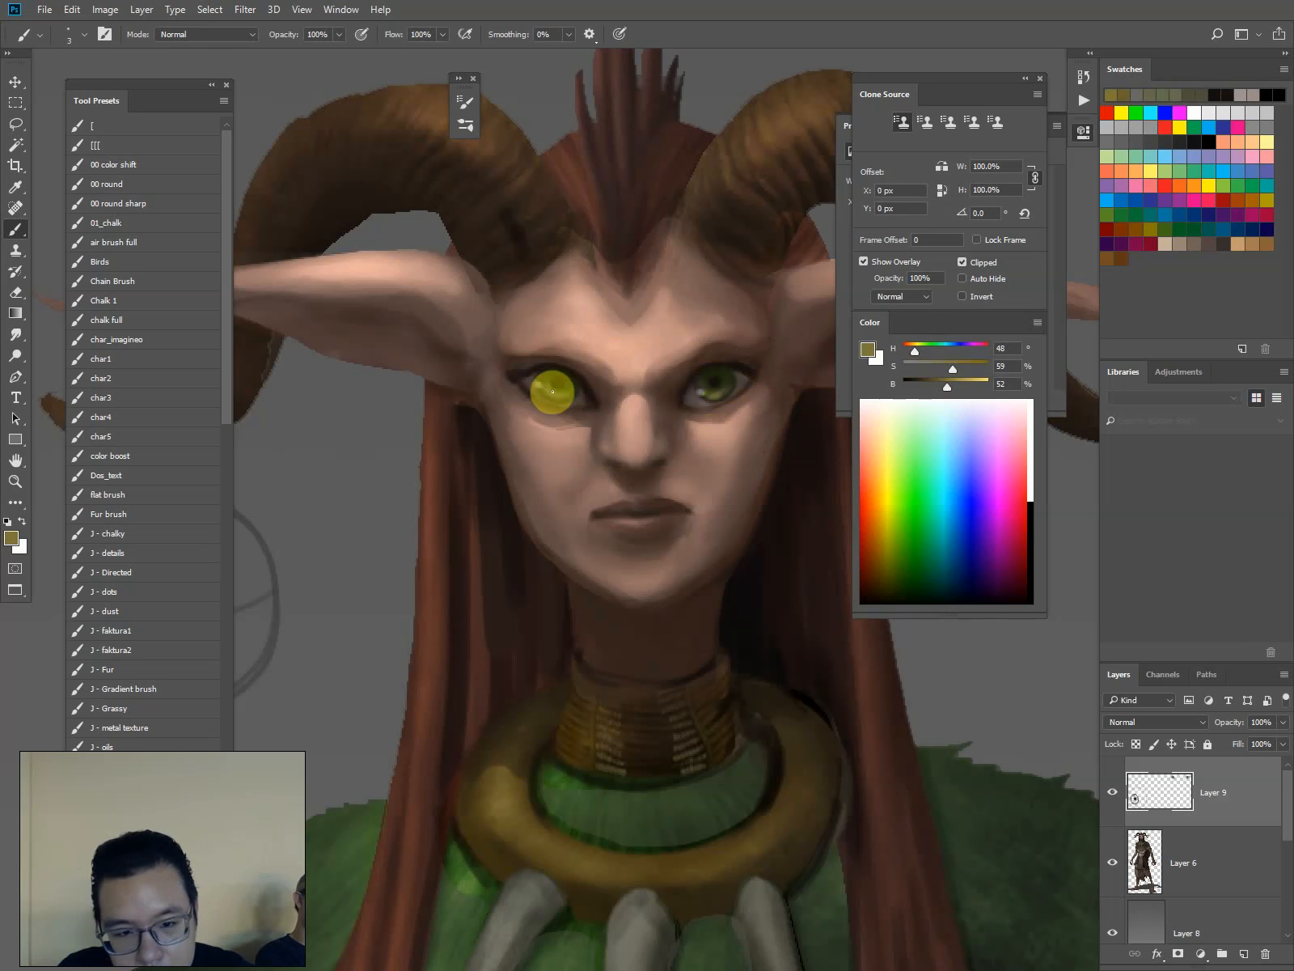
left_click_drag(550, 390, 562, 395)
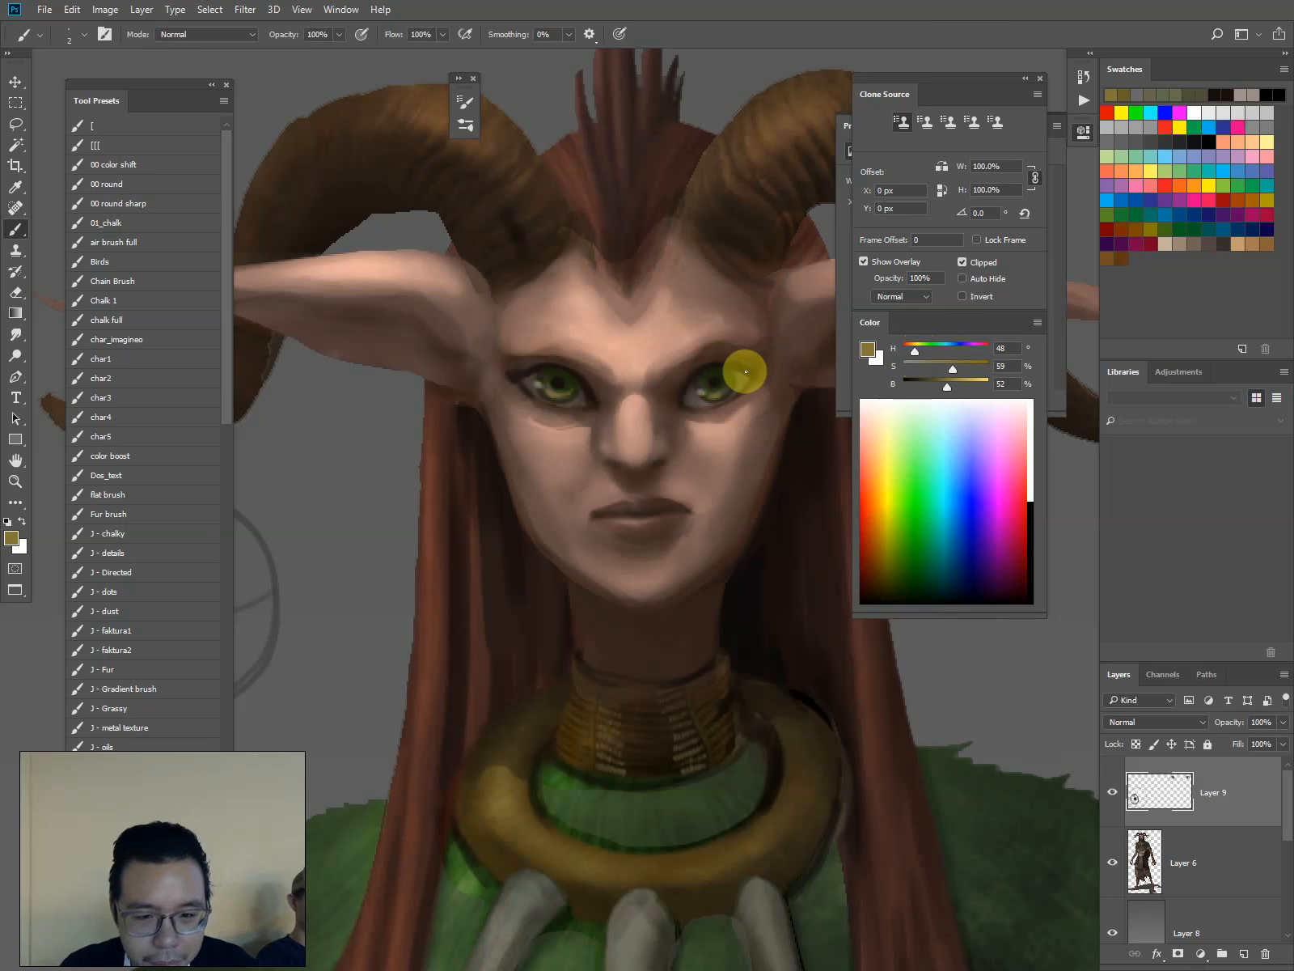
Glaze teal with hue 180 over both irises at 50% opacity, using a 3 to 6 px brush
left_click(945, 347)
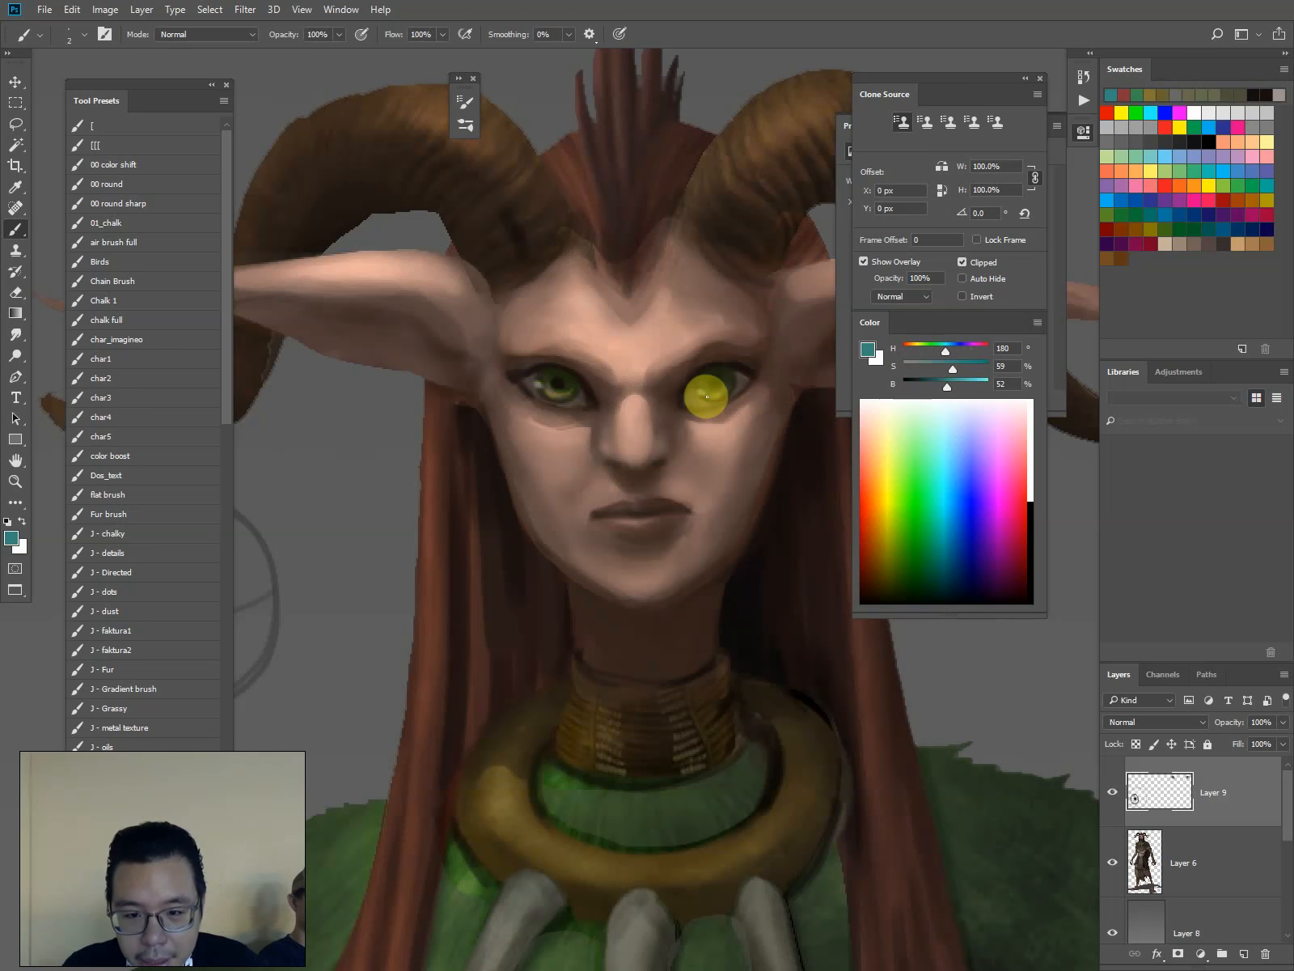
key("bracketright")
key("bracketright")
key("bracketright")
key("bracketright")
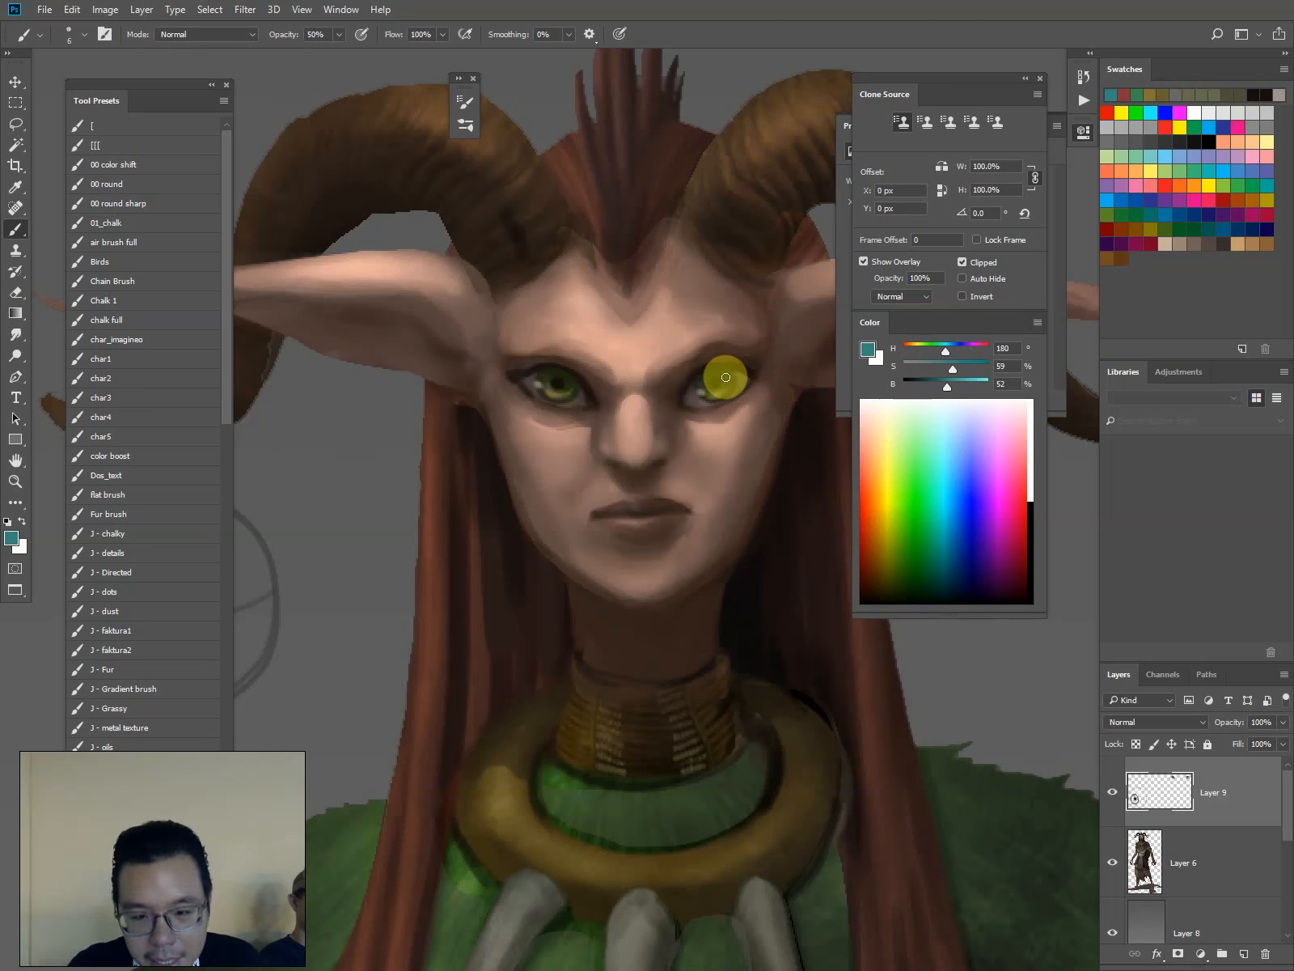
key("bracketleft")
key("bracketleft")
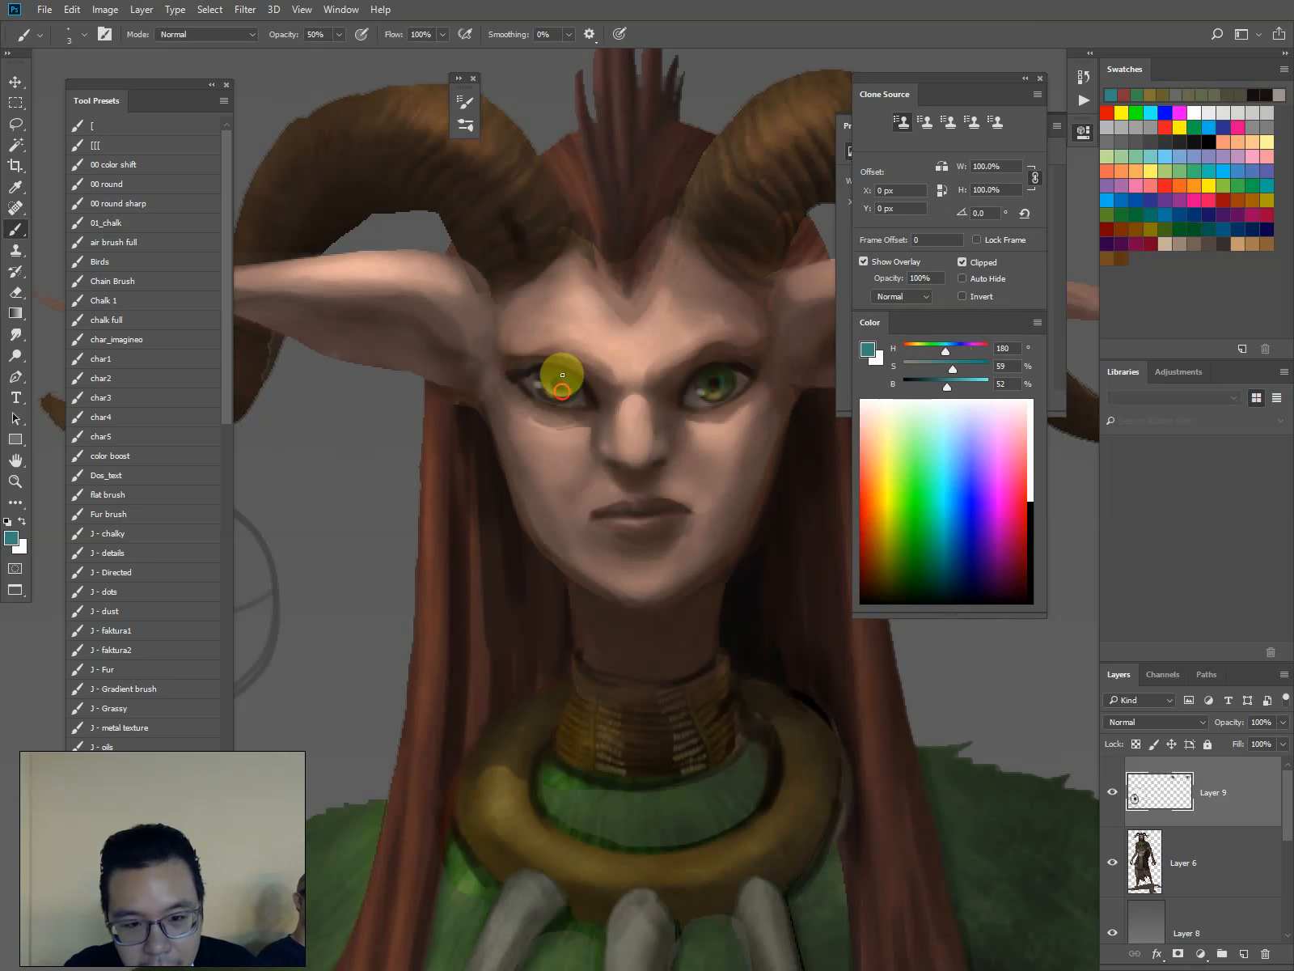
Touch up the eyelid area around the eyes with sampled brown and near-black tones and a 5 px brush
left_click(745, 356, "alt")
key("bracketright")
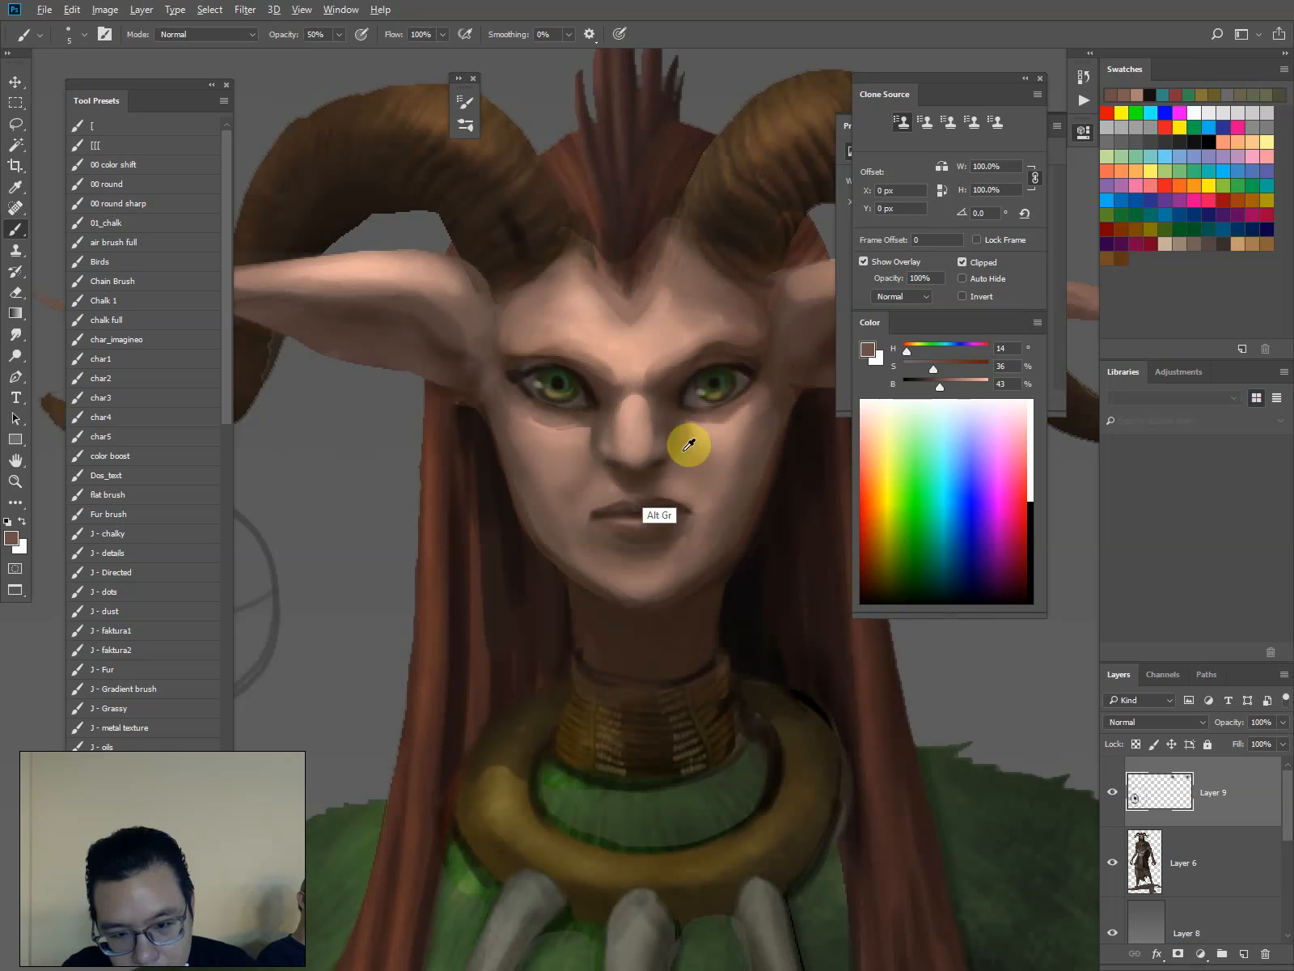
left_click(757, 361, "alt")
key("bracketright")
Compare the face with and without the eye layer, and merge Layer 9 into Layer 6
left_click(1113, 797)
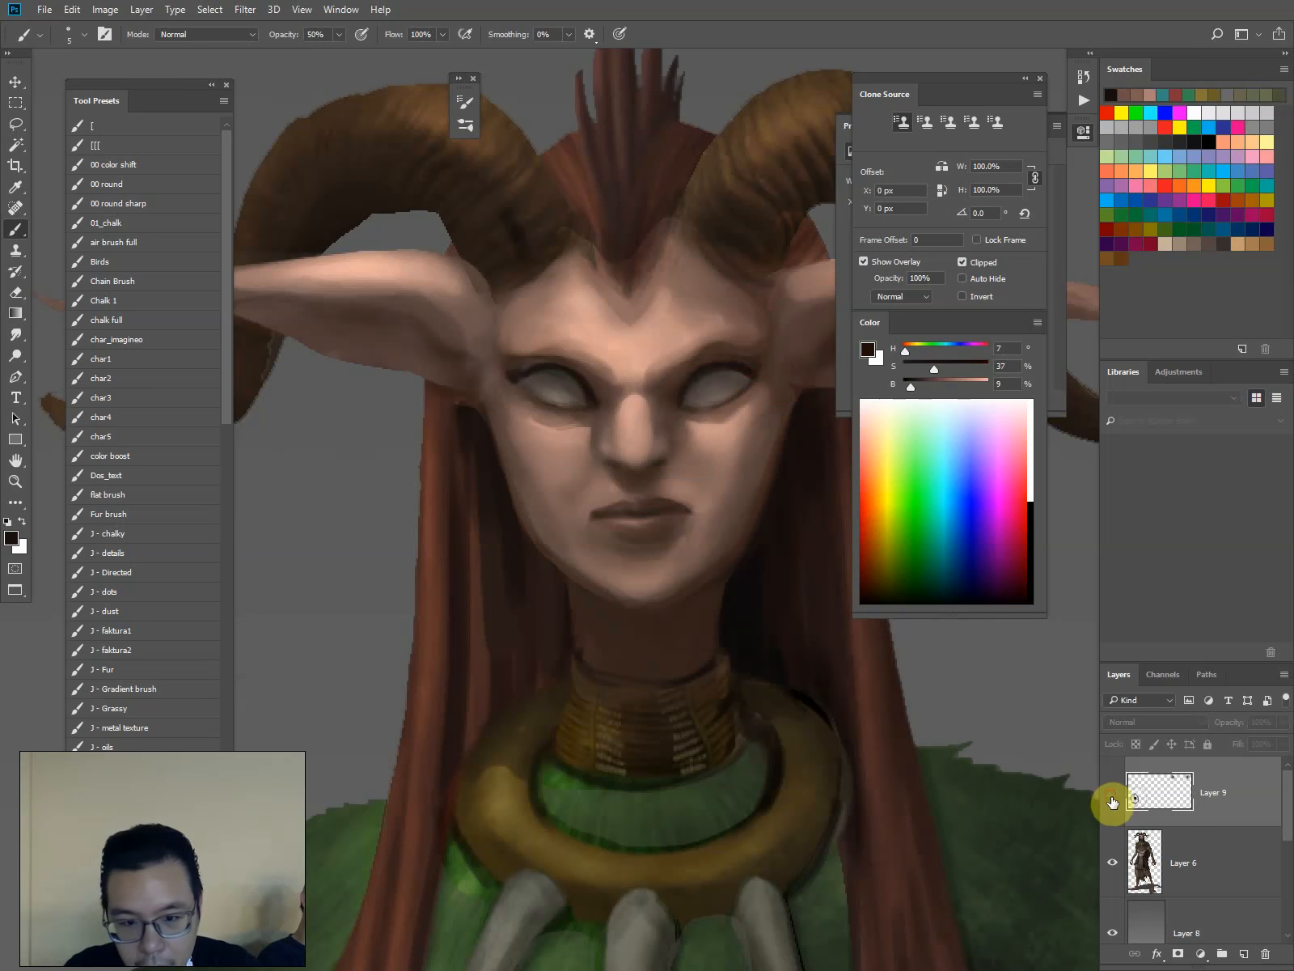
left_click(1108, 803)
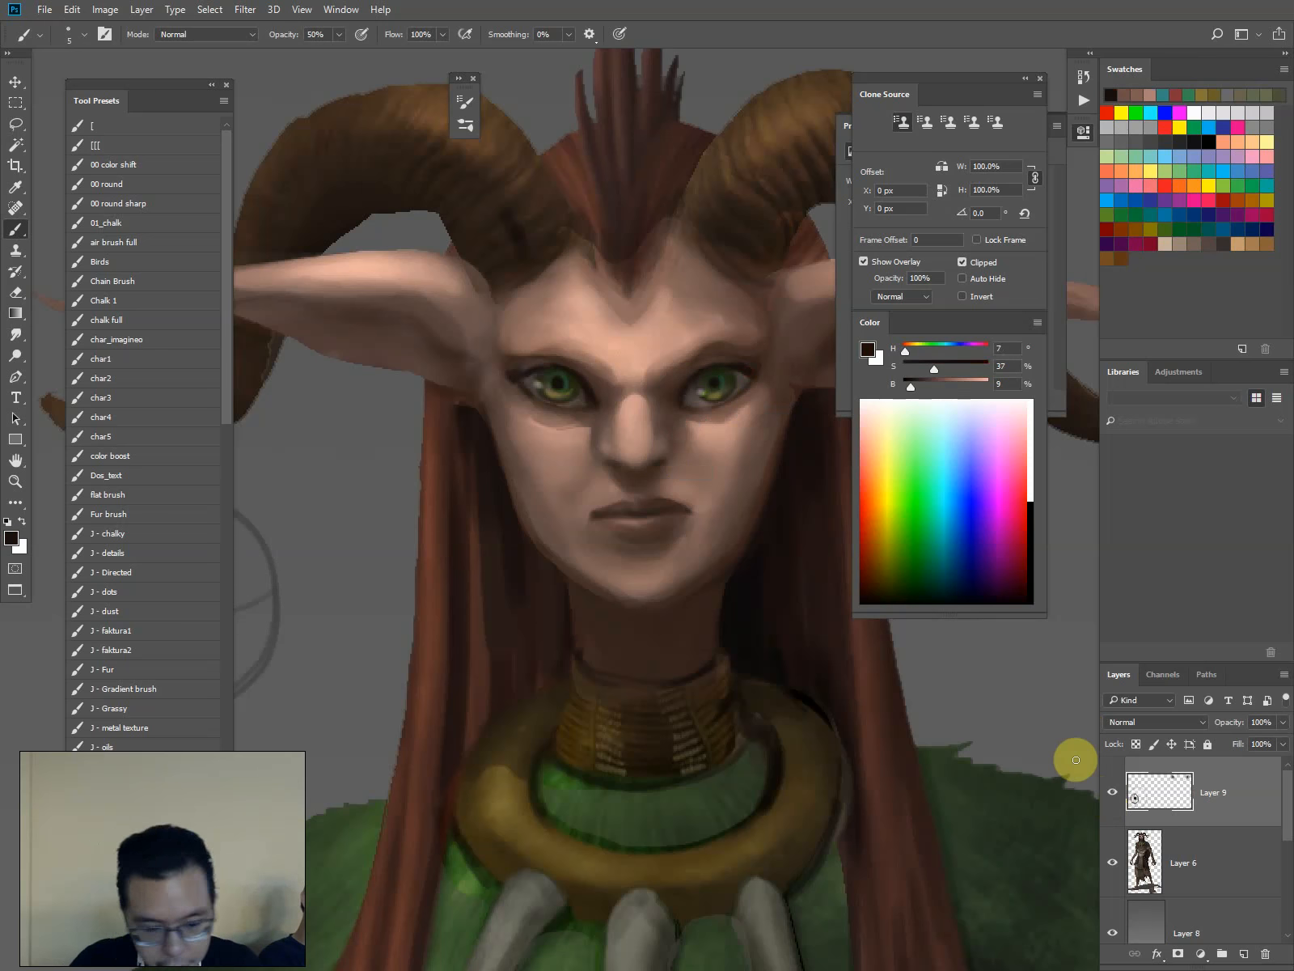
key("Delete")
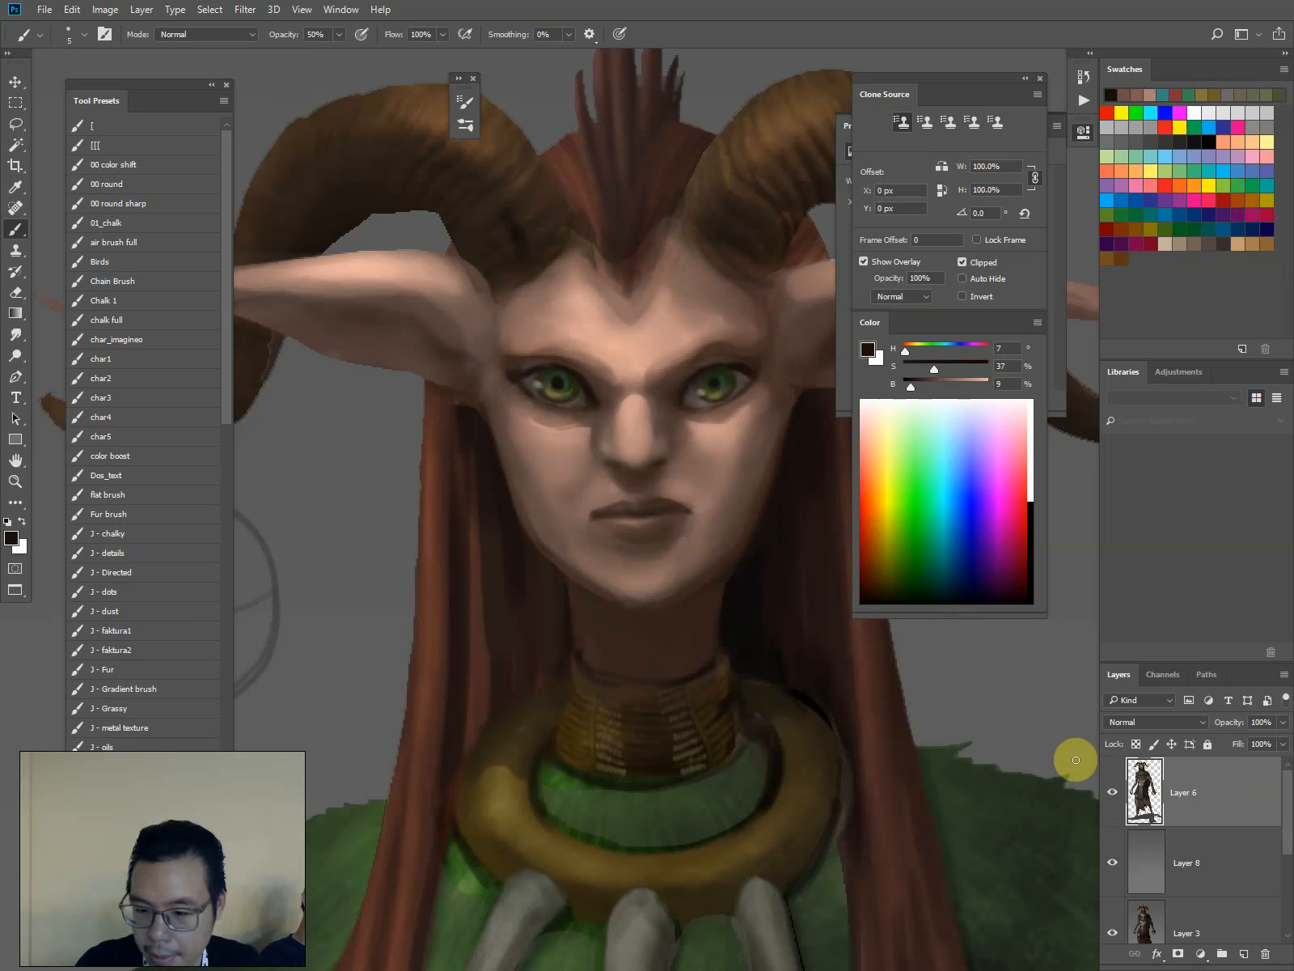
Touch up the shading on the nose with sampled skin tones, using a 5 to 6 px brush at 50% opacity
left_click(659, 435, "alt")
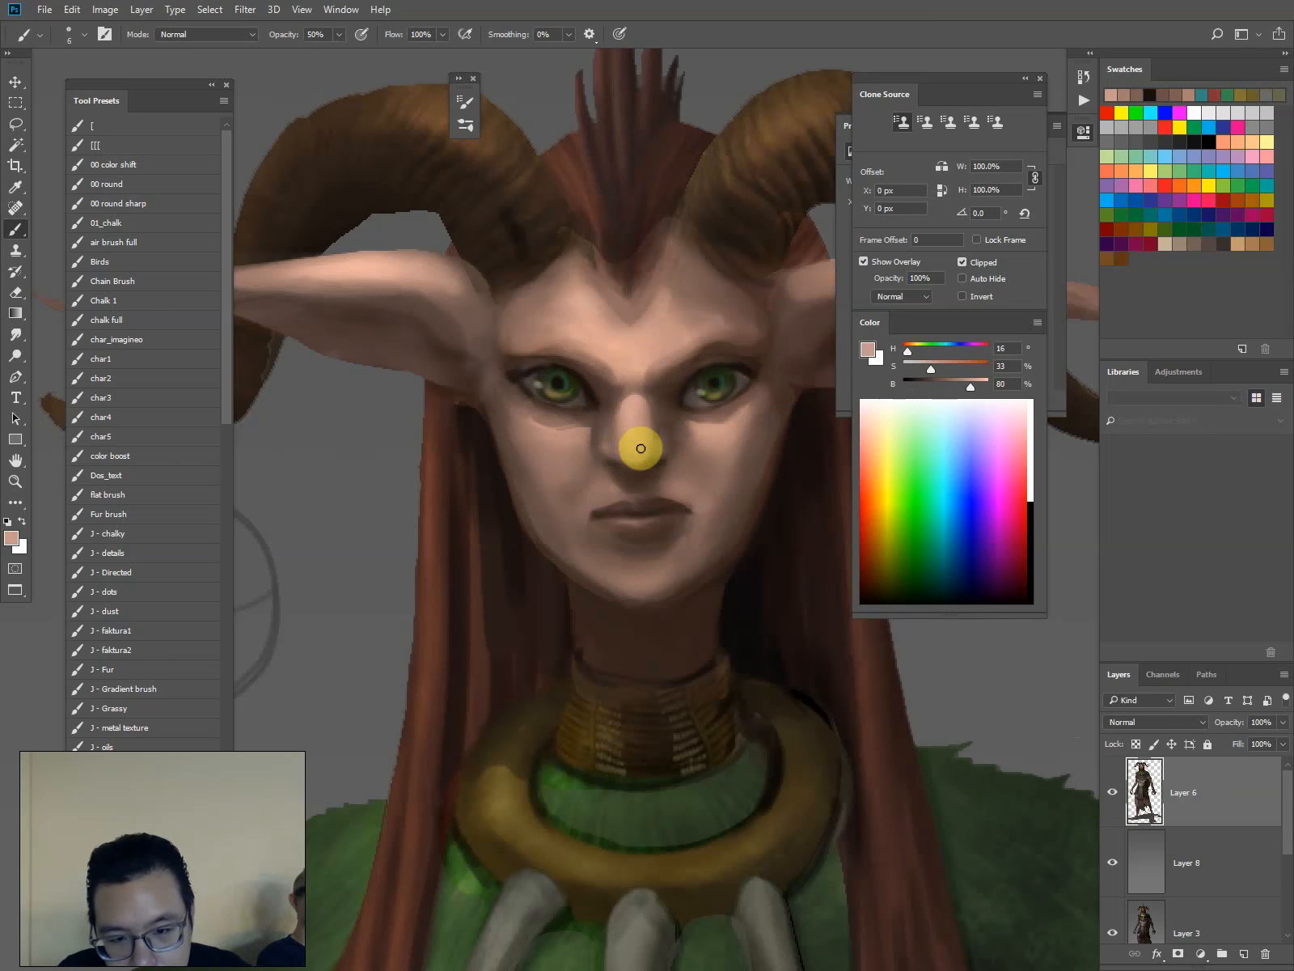
left_click(640, 451, "alt")
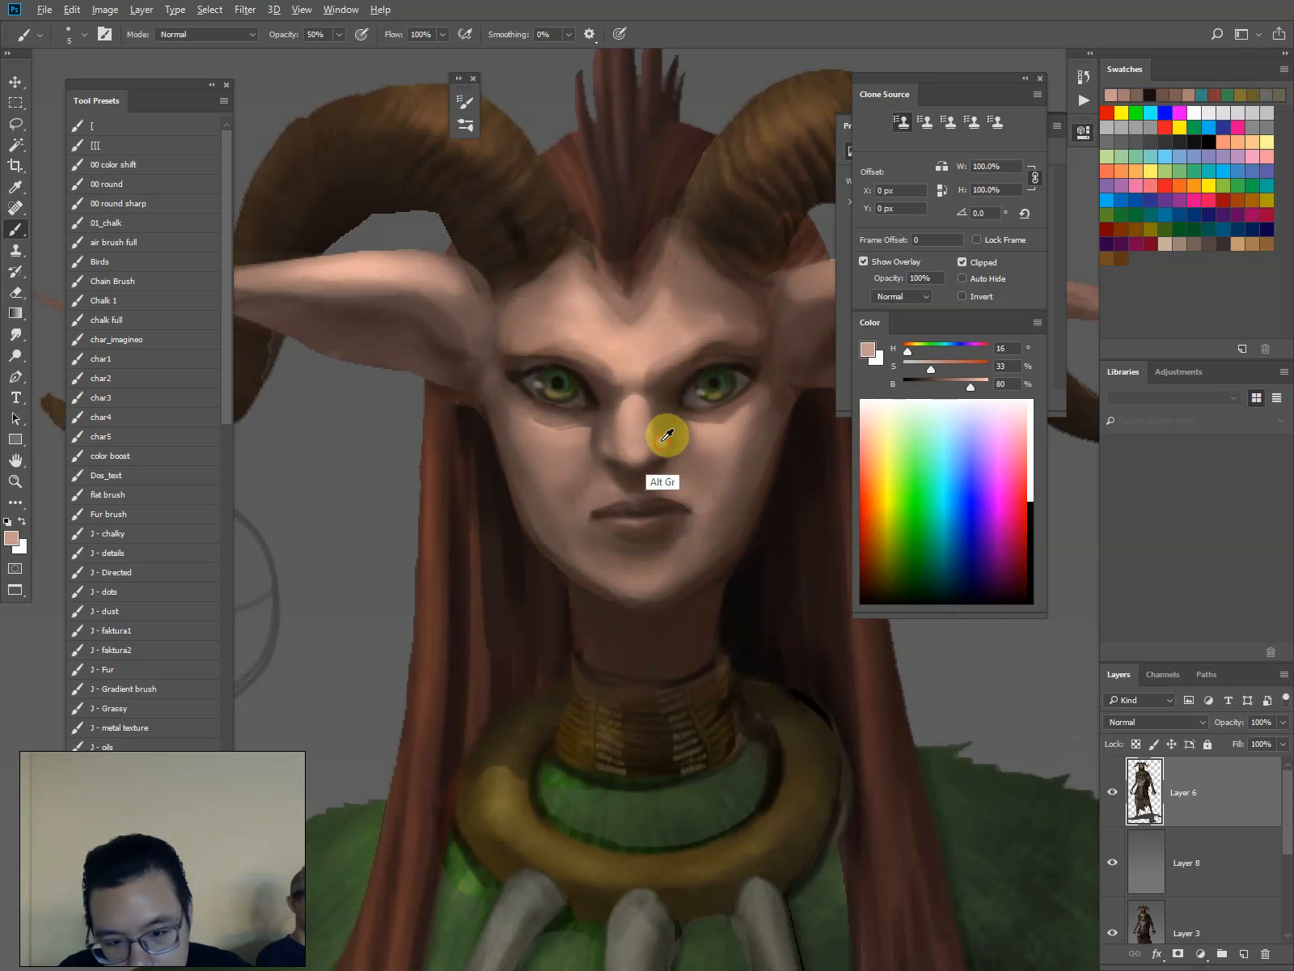
left_click(660, 441, "alt")
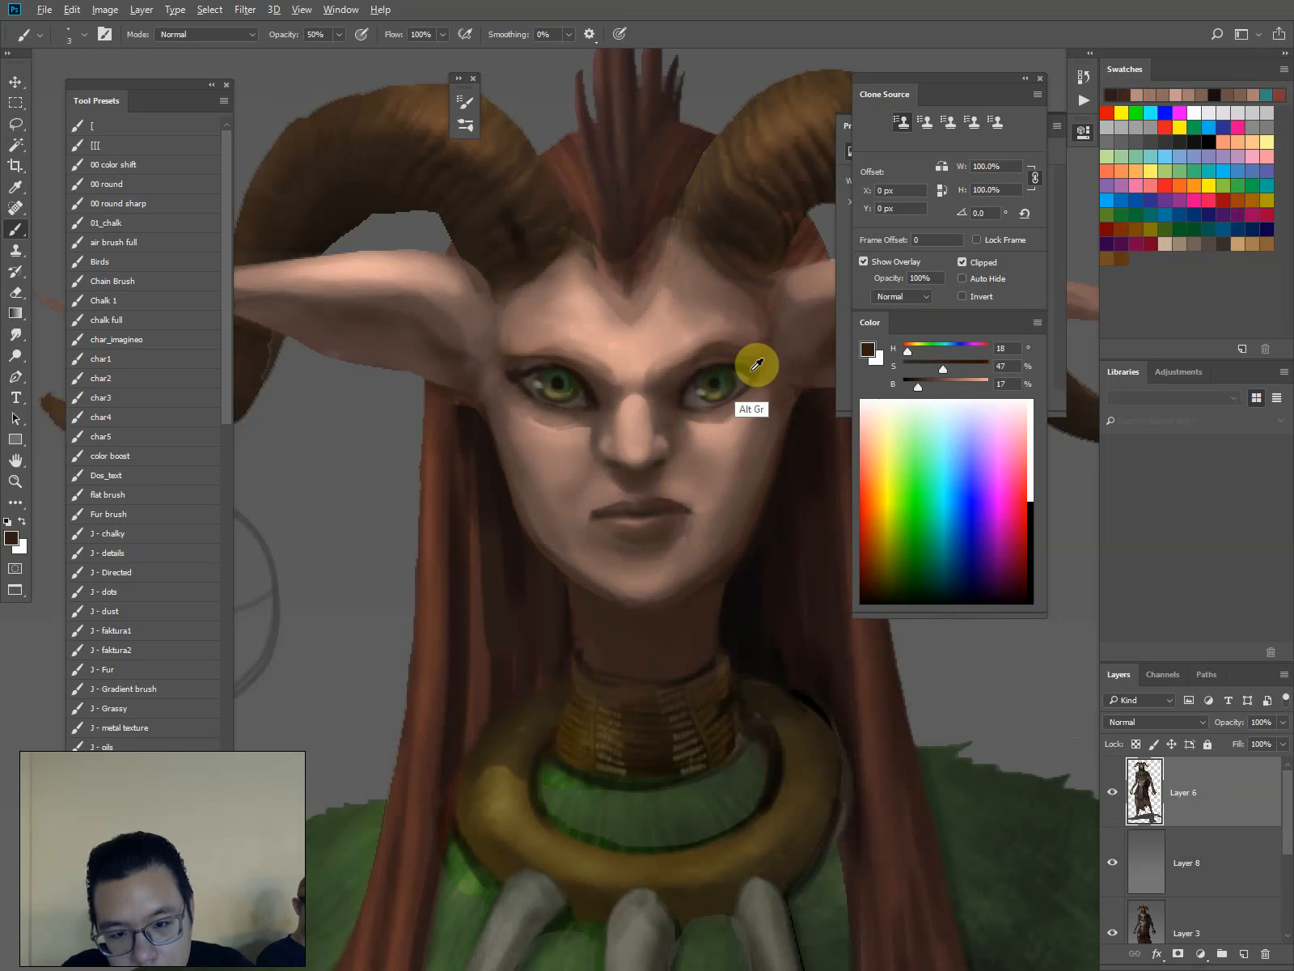
Paint dark hair strands along the forehead hairline with sampled near-black and brown tones and a 3 to 4 px brush
left_click(670, 225, "alt")
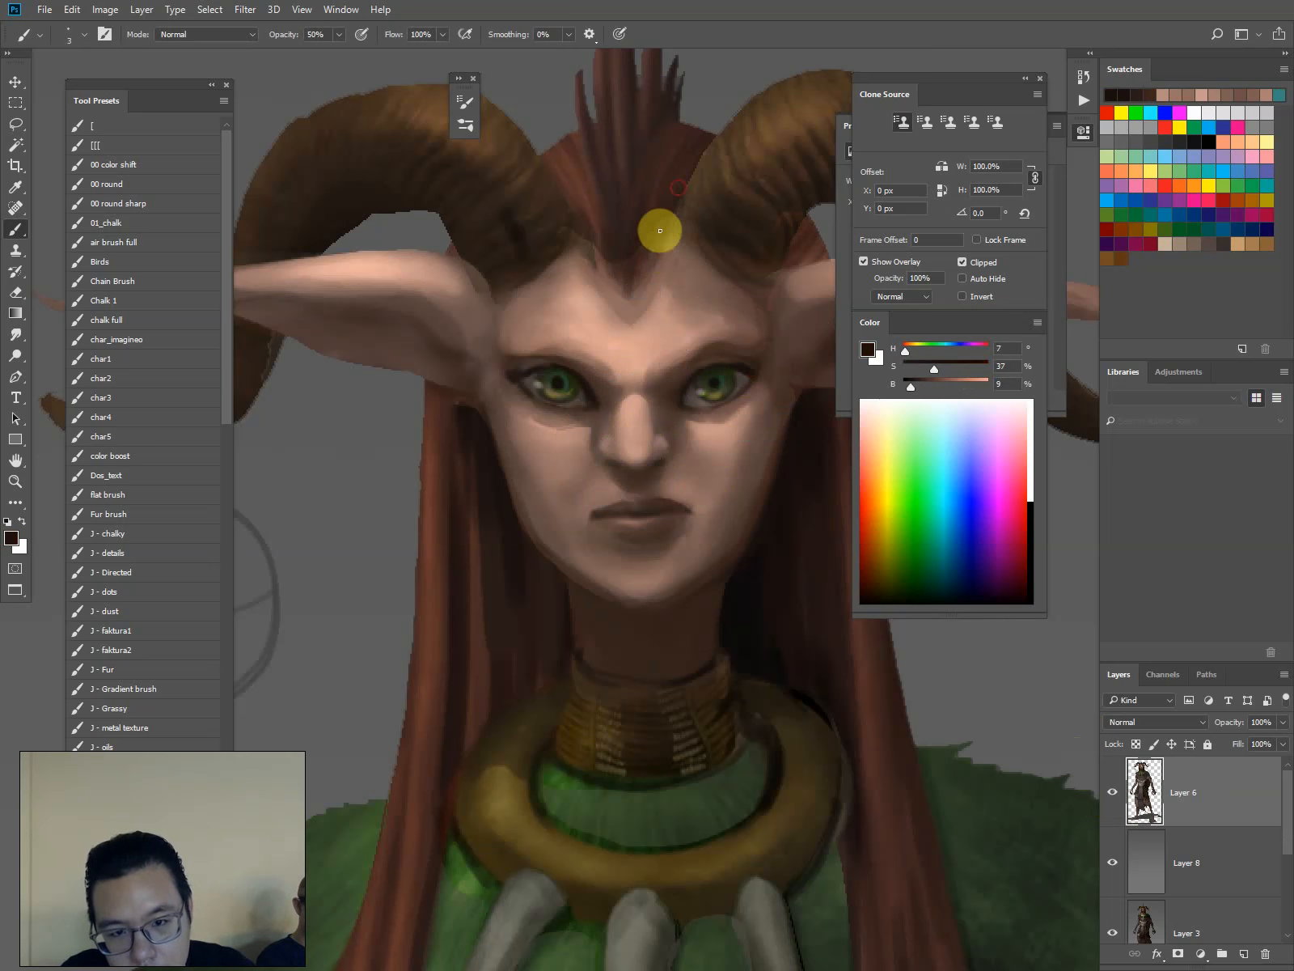
mouse_move(581, 197)
left_mouse_down()
mouse_move(614, 279)
mouse_move(603, 267)
left_mouse_up()
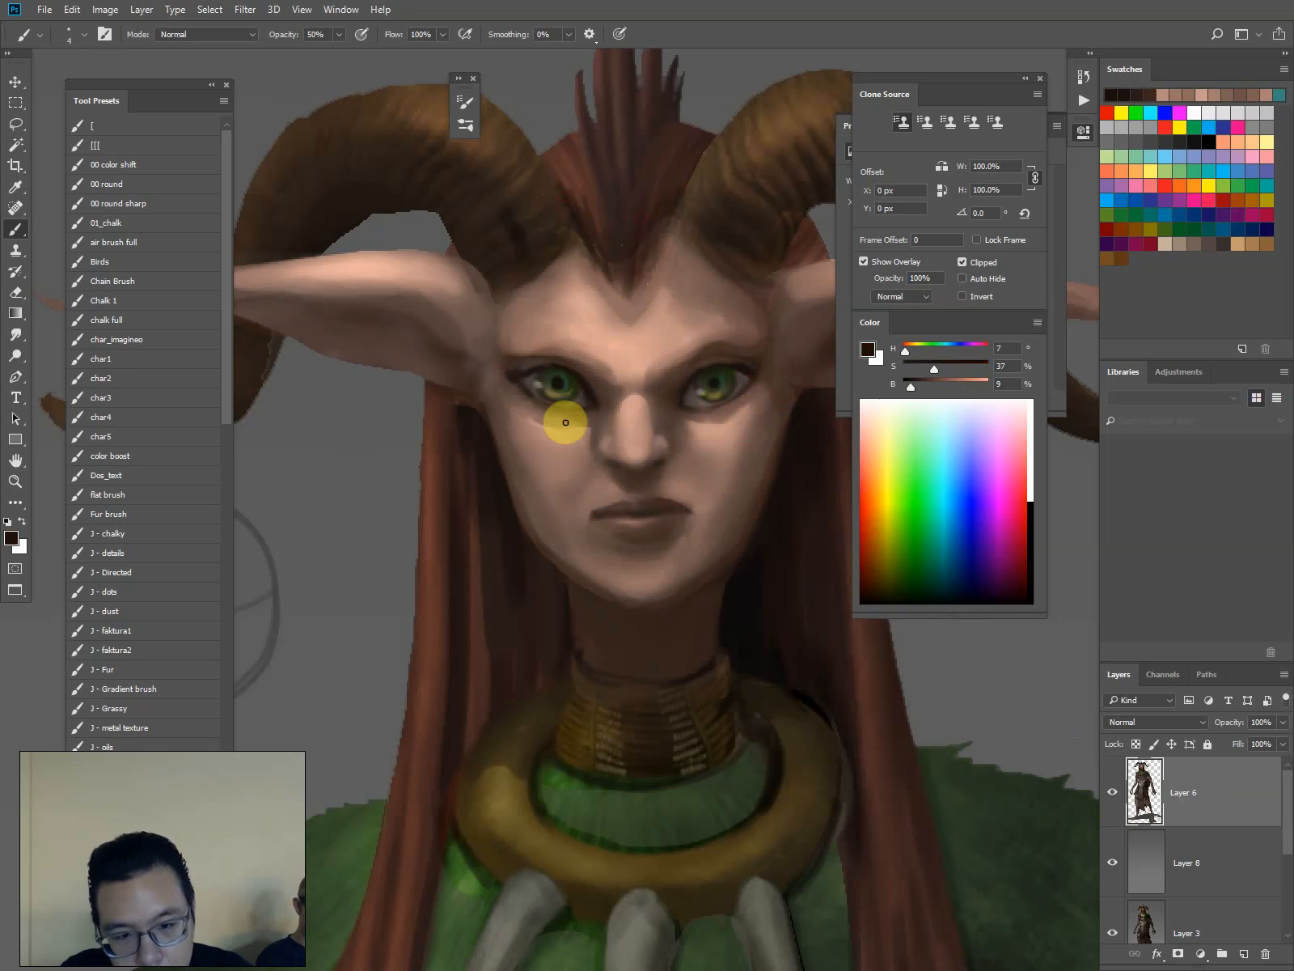
left_click(470, 420, "alt")
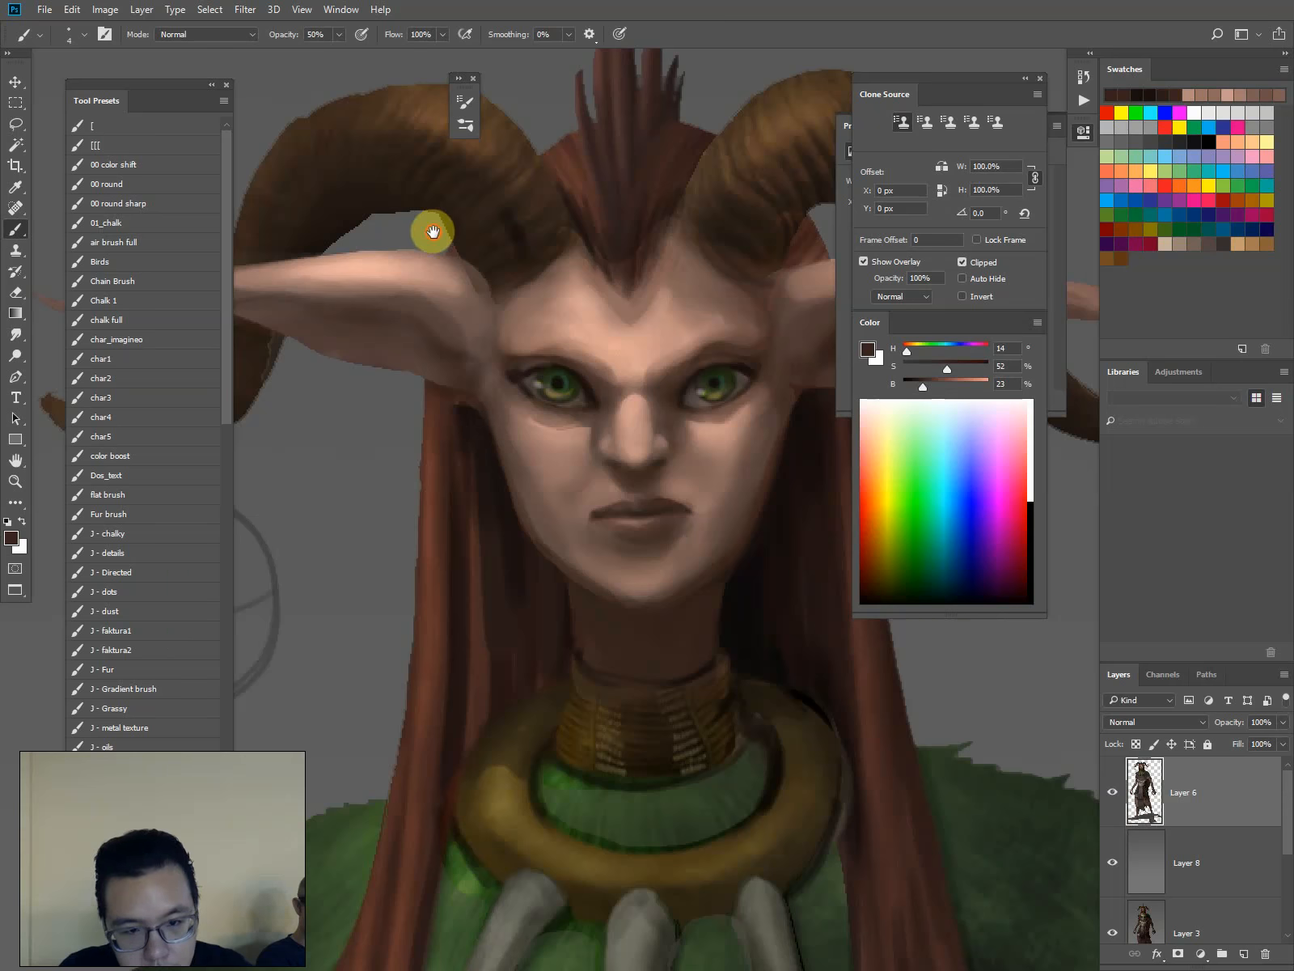
Select the inner areas of both long ears together with the Lasso tool
mouse_move(427, 231)
left_mouse_down()
mouse_move(540, 370)
mouse_move(552, 440)
mouse_move(627, 491)
mouse_move(526, 477)
mouse_move(413, 427)
mouse_move(278, 413)
mouse_move(361, 388)
mouse_move(534, 383)
left_mouse_up()
key("l")
left_click_drag(765, 396, 442, 379)
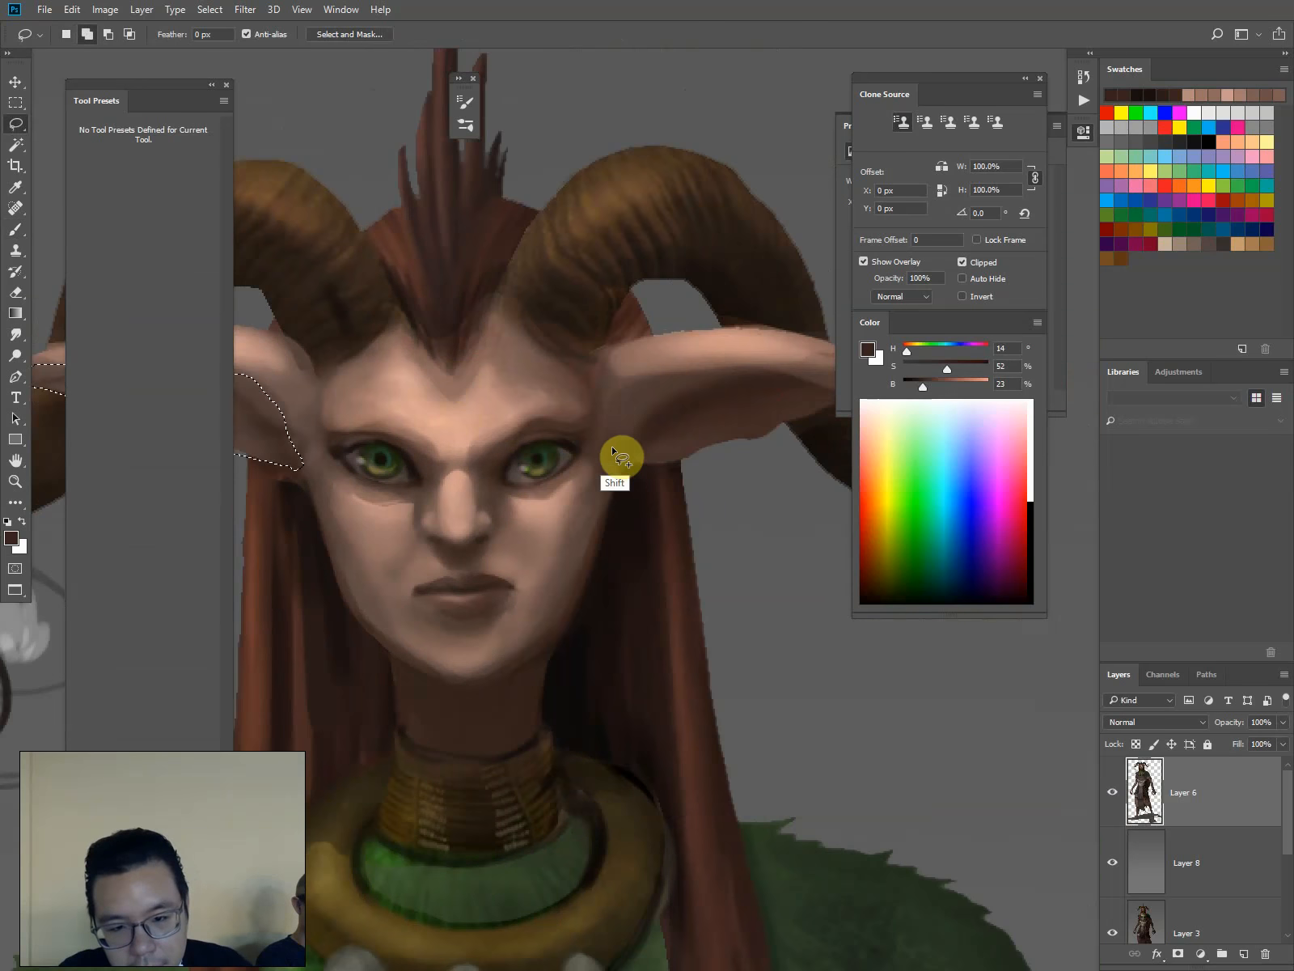
mouse_move(616, 459)
left_mouse_down()
mouse_move(622, 379)
mouse_move(580, 382)
mouse_move(489, 427)
mouse_move(638, 408)
mouse_move(811, 446)
mouse_move(711, 456)
mouse_move(551, 520)
left_mouse_up()
key("ctrl+minus")
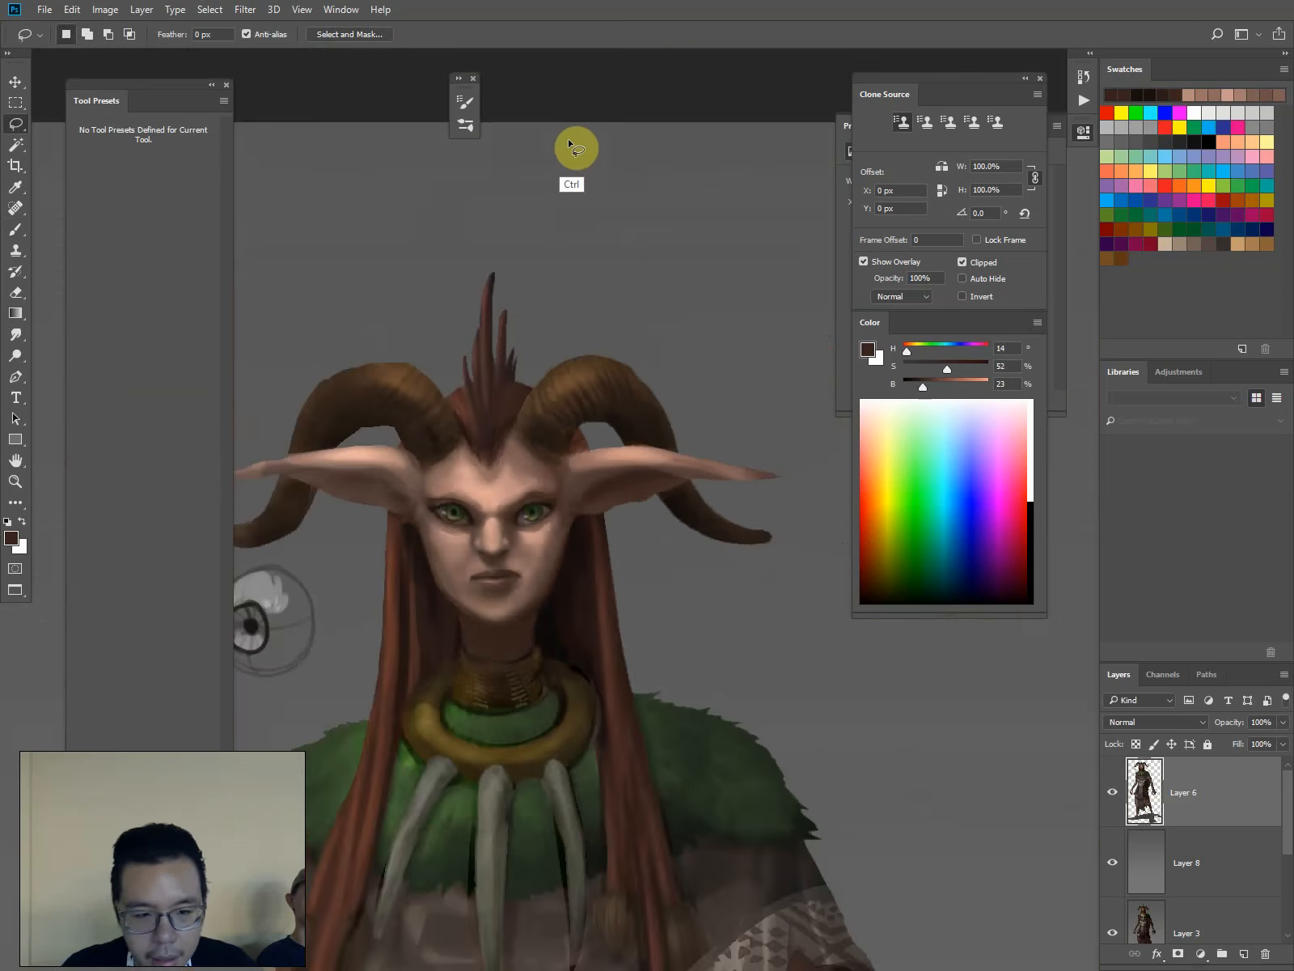
left_click_drag(393, 349, 486, 340)
Glaze a saturated orange-red over the left ear's inner area using the air brush full preset, with hue 20 and saturation 100
key("o")
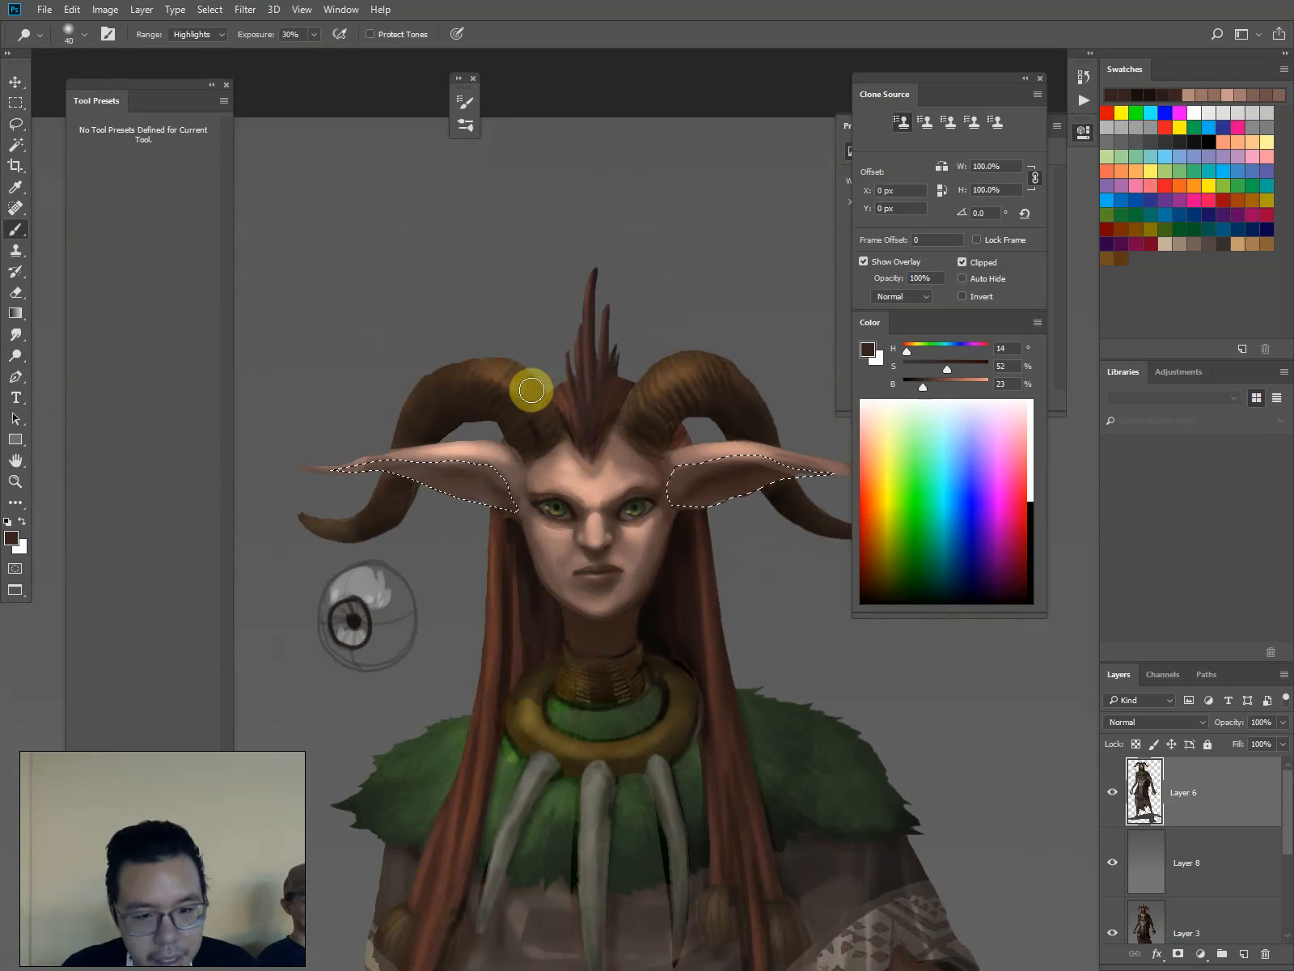
key("b")
left_click(113, 242)
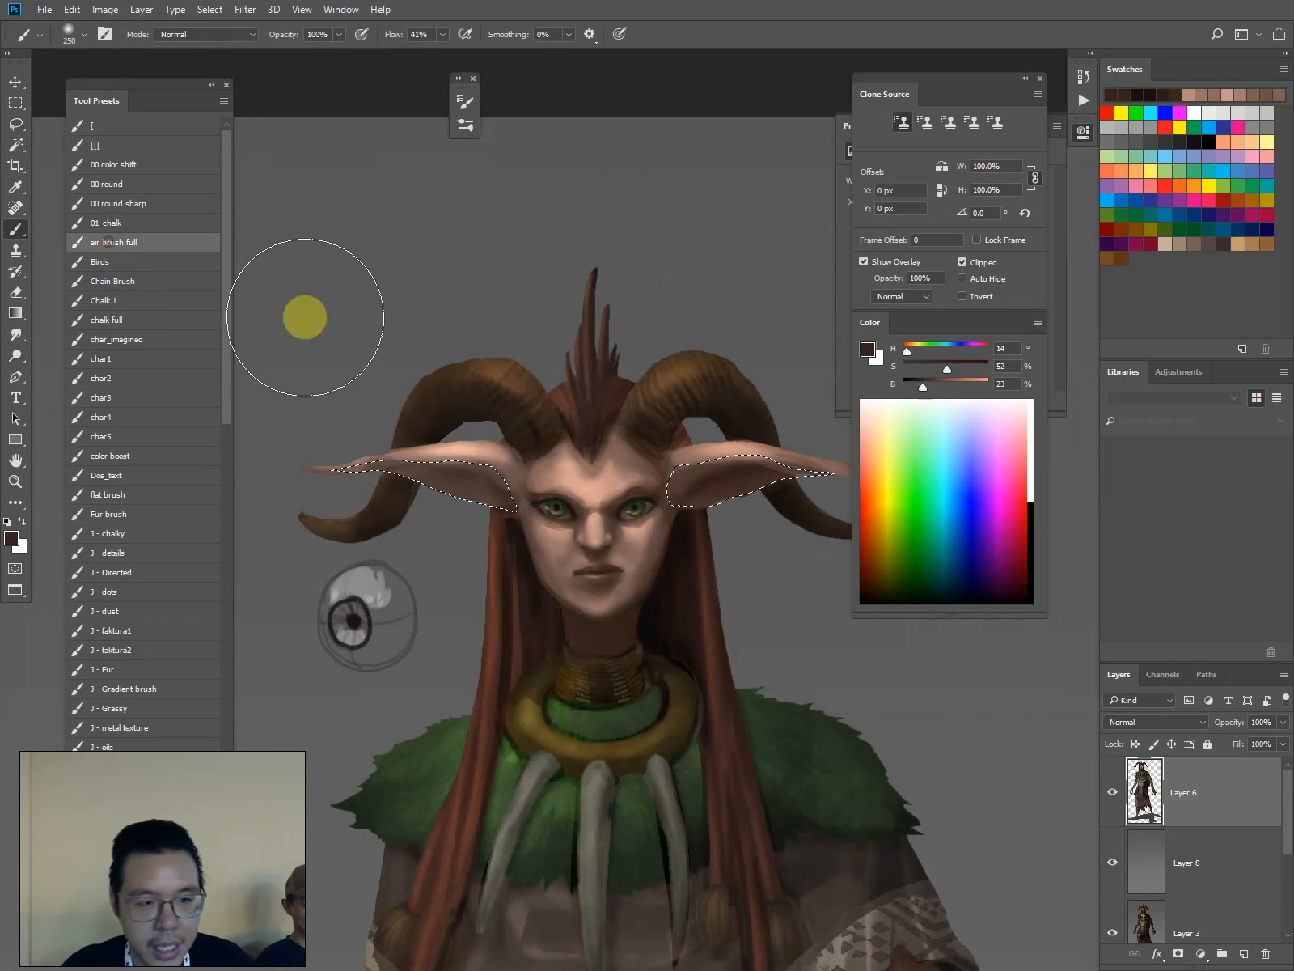
left_click(874, 550)
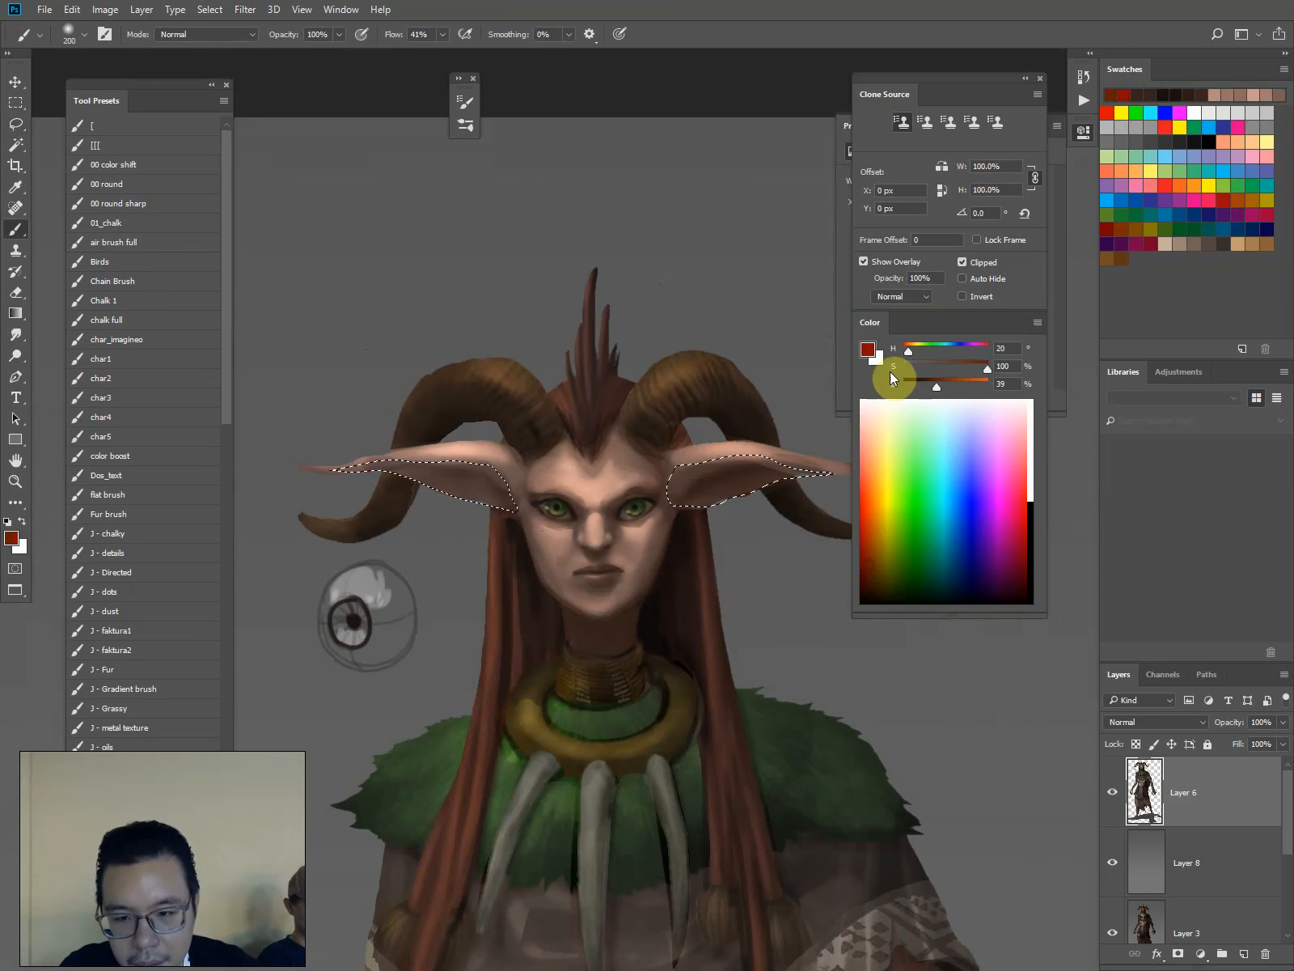
key("bracketleft")
key("bracketleft")
key("bracketleft")
key("bracketleft")
left_click_drag(485, 481, 421, 473)
Airbrush dark red into the right ear's inner area with hue 10, saturation 100, brightness 38
left_click_drag(957, 386, 935, 387)
left_click_drag(909, 352, 906, 351)
mouse_move(672, 486)
left_mouse_down()
mouse_move(842, 459)
mouse_move(693, 462)
mouse_move(861, 469)
mouse_move(840, 454)
mouse_move(686, 471)
left_mouse_up()
key("bracketleft")
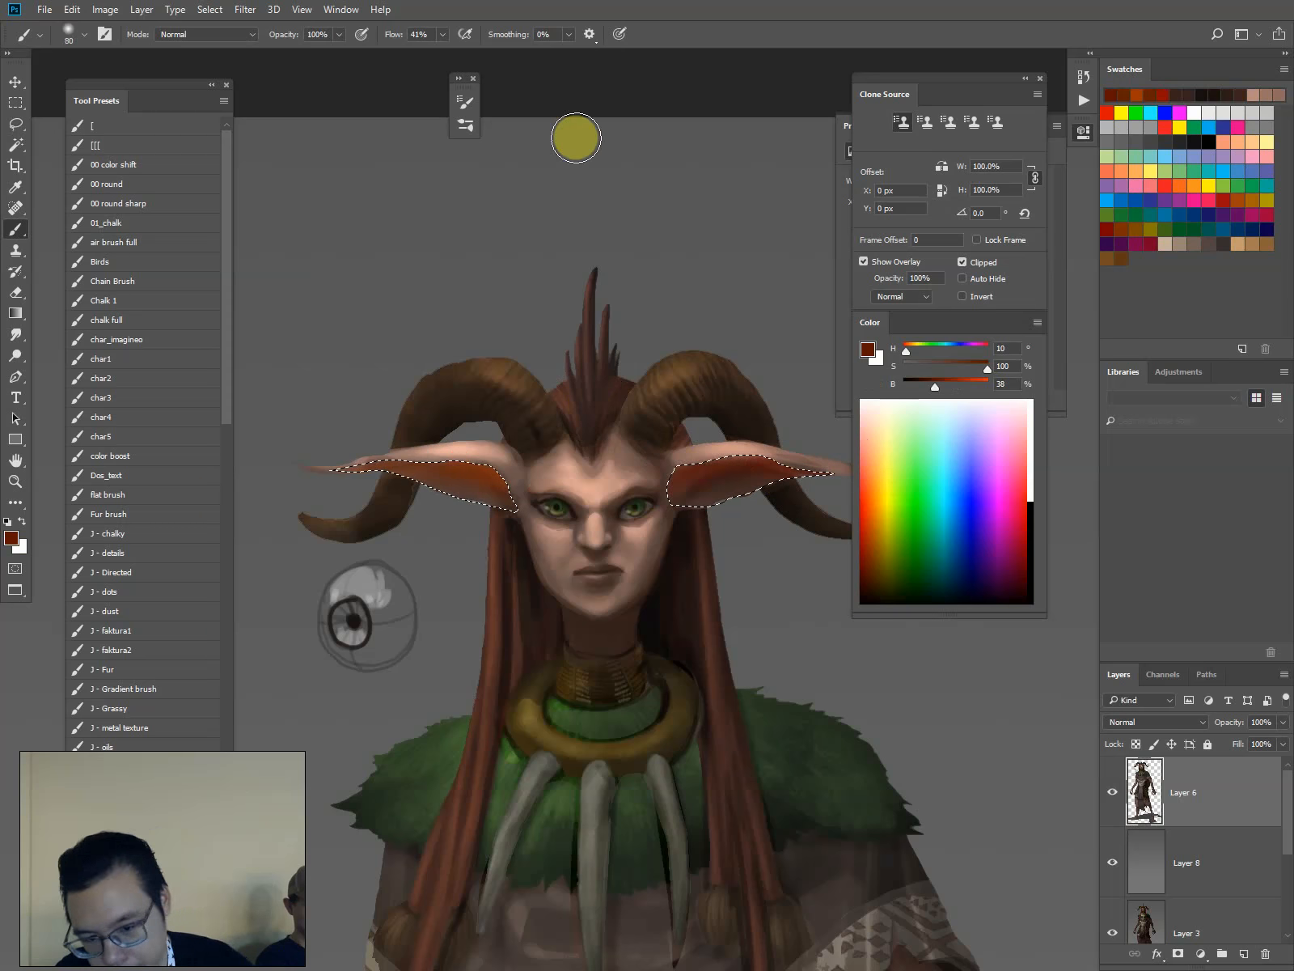
Shade inside the selected ears with sampled near-black, muted brown and rust tones, using a 70 to 90 px soft brush
left_click(676, 541, "alt")
key("bracketright")
key("bracketright")
key("bracketright")
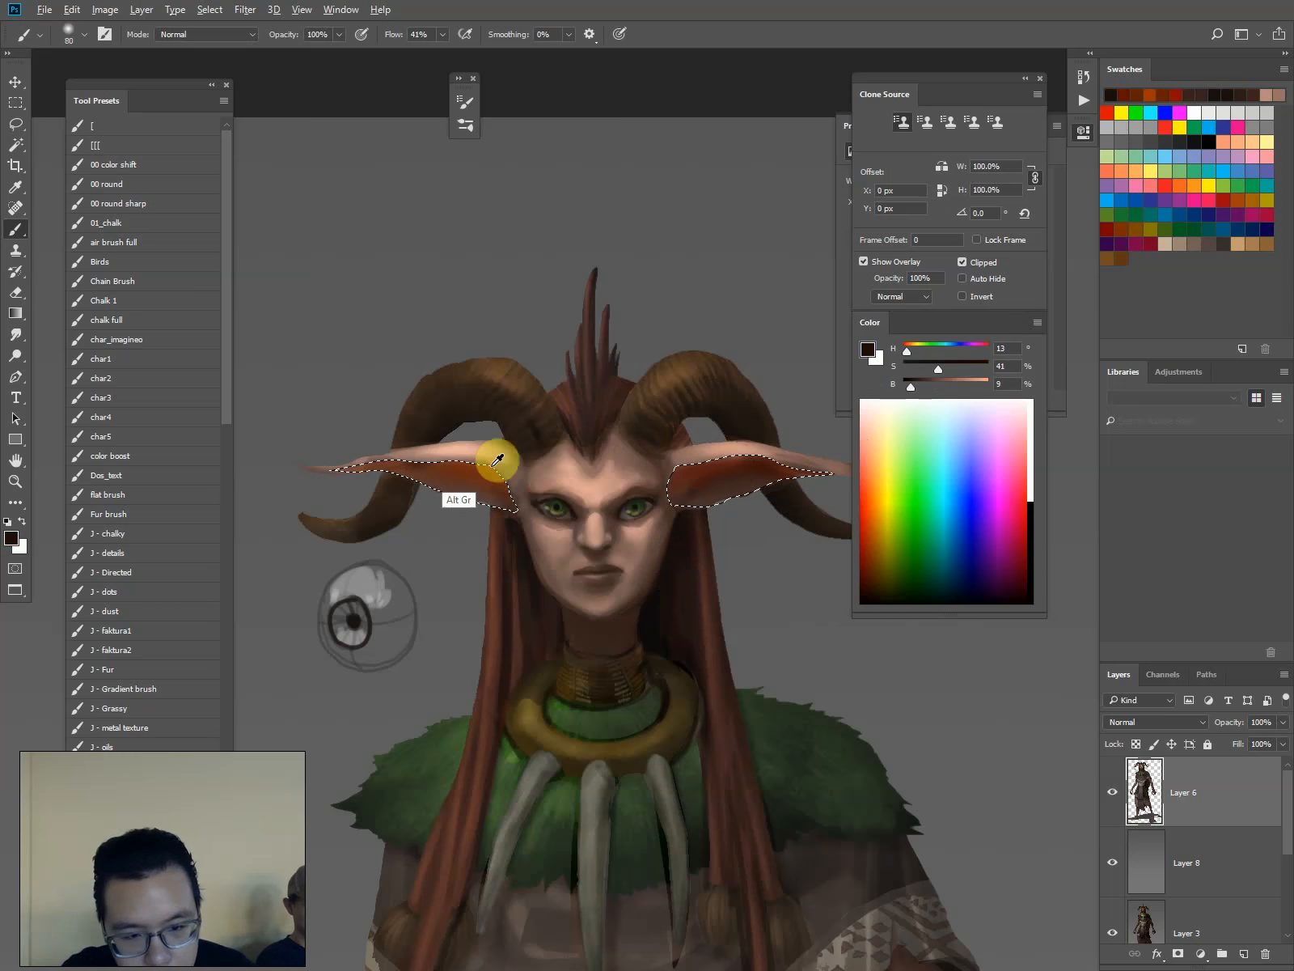
left_click(597, 550, "alt")
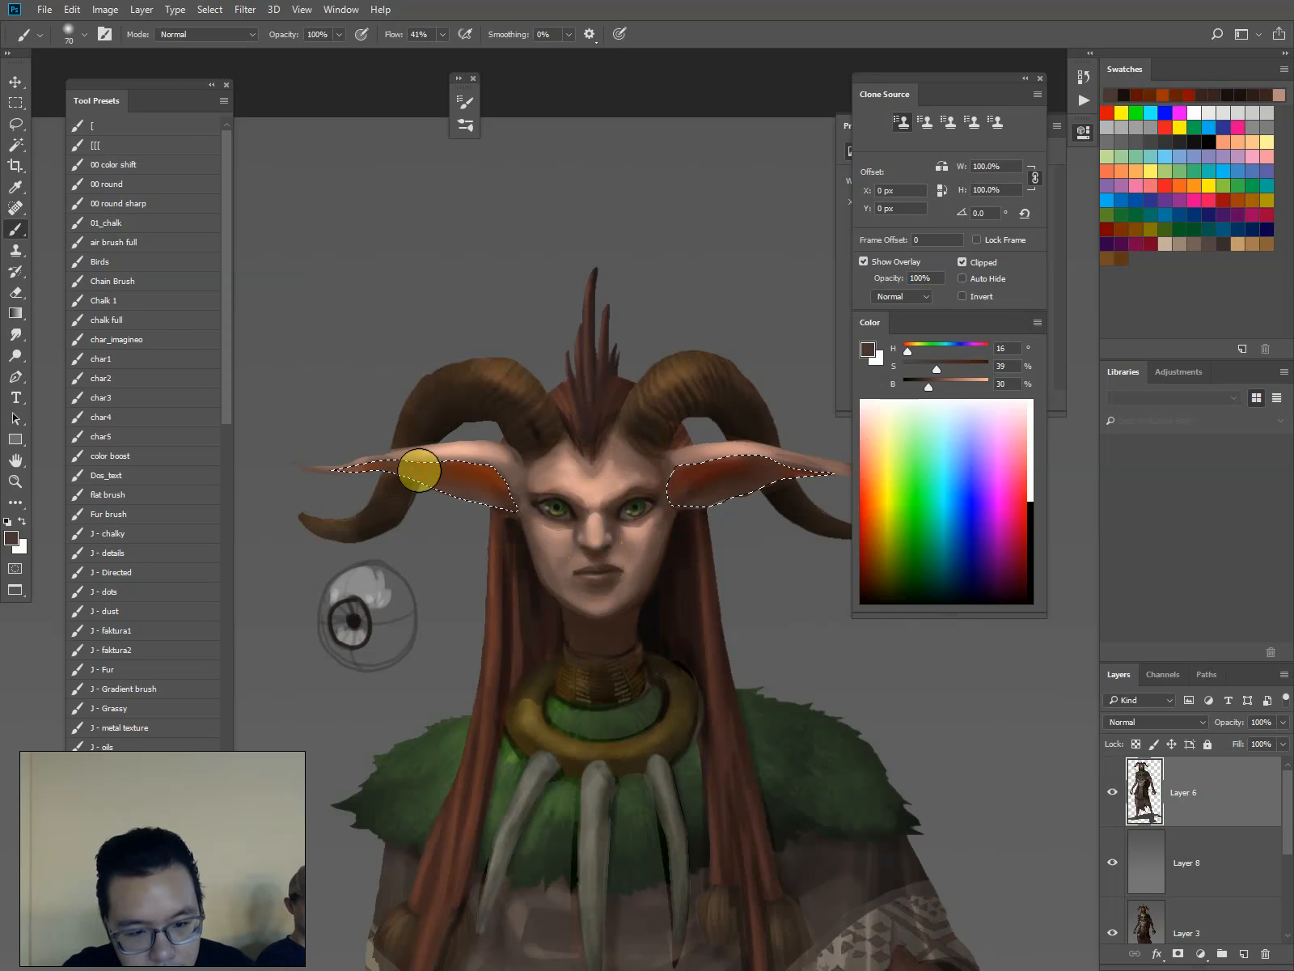
left_click(471, 462, "alt")
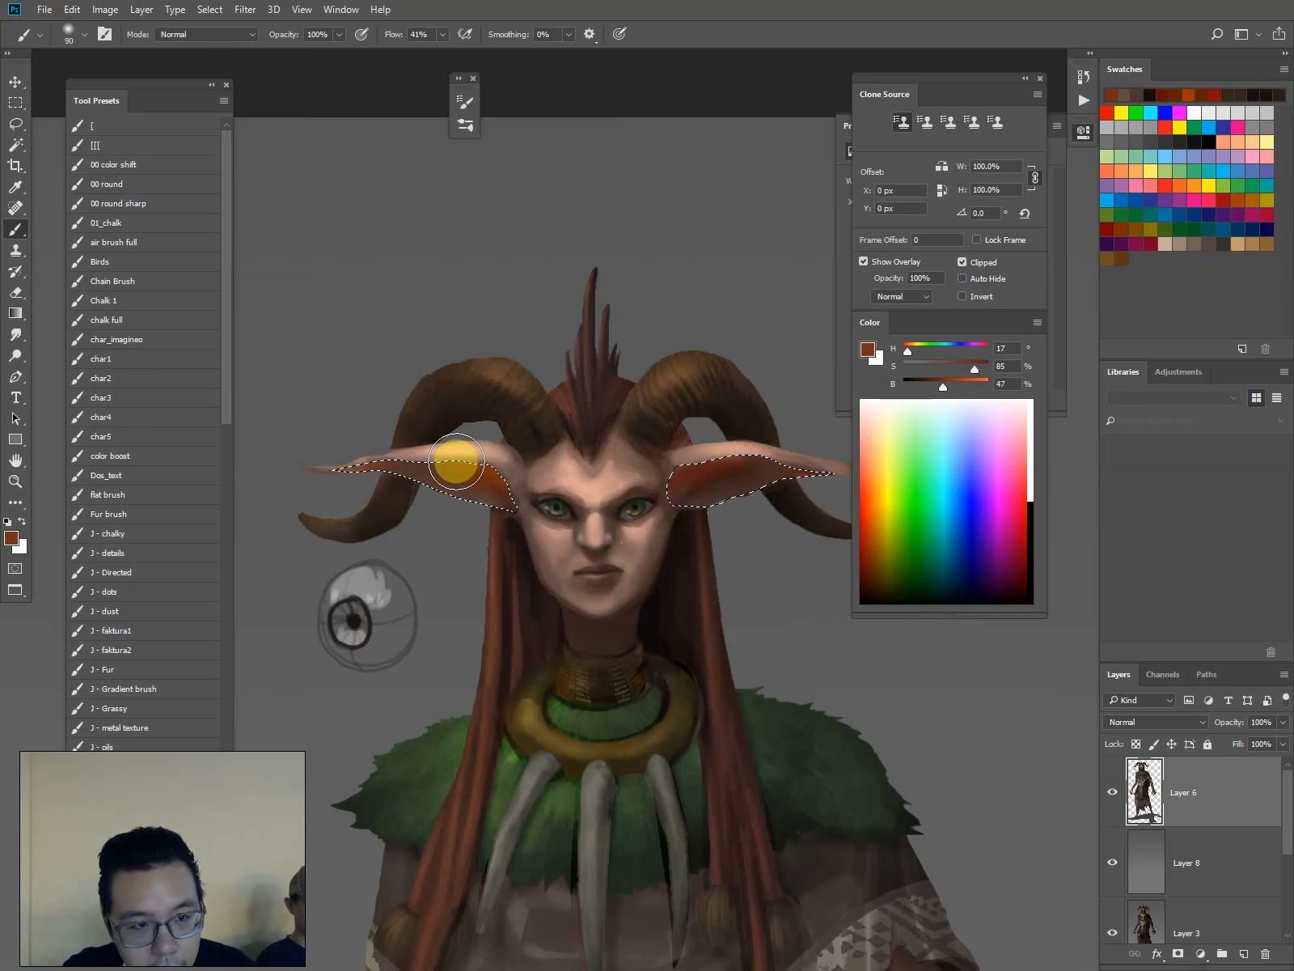
Dodge the highlights along both inner ears toward the tips at 30% exposure with a 50 px brush, and clear the selection
key("o")
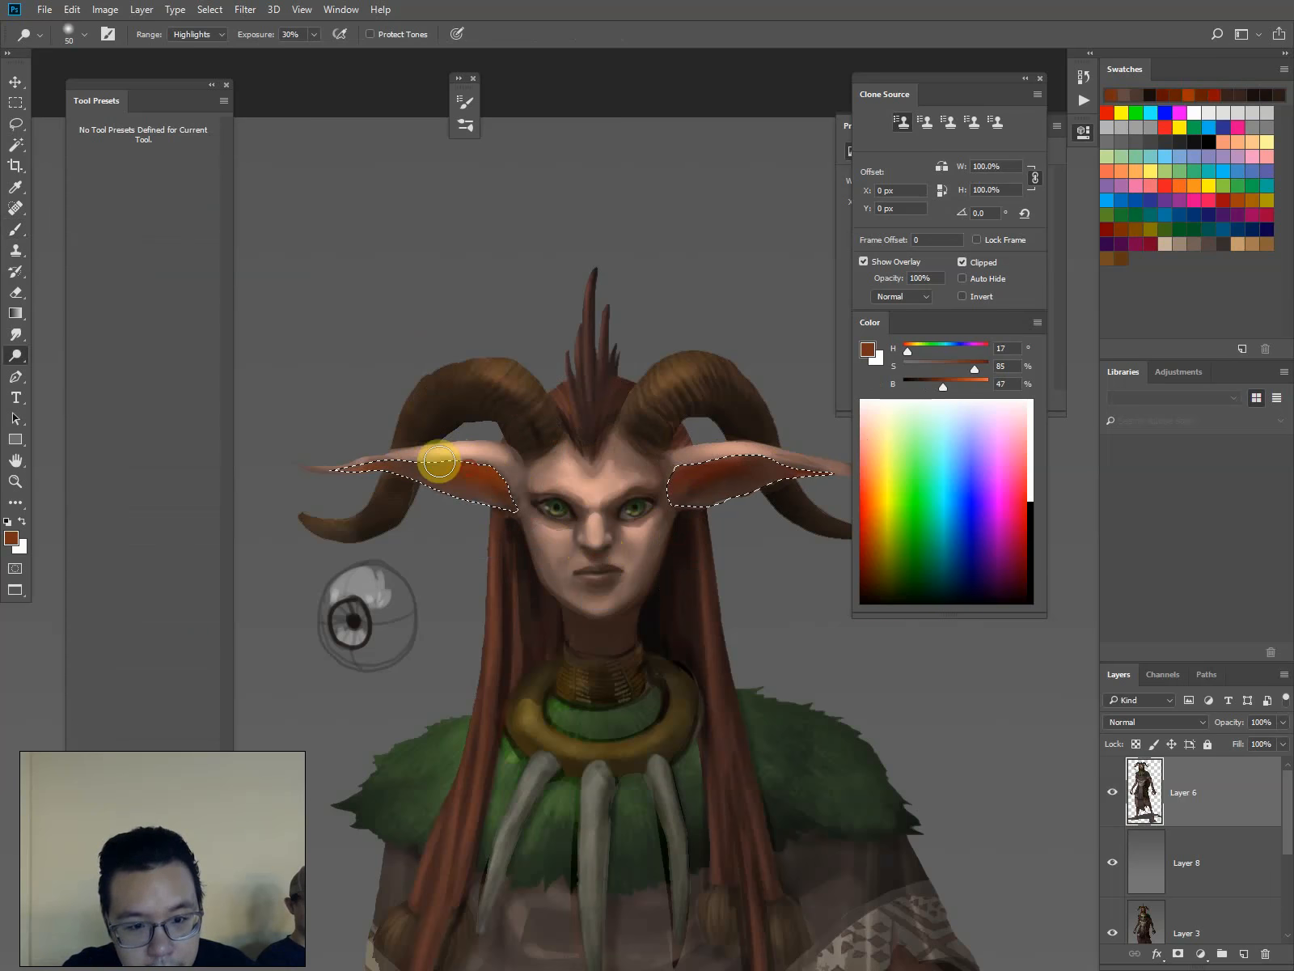
left_click_drag(404, 463, 344, 473)
mouse_move(692, 457)
left_mouse_down()
mouse_move(745, 503)
mouse_move(716, 457)
mouse_move(725, 500)
mouse_move(789, 465)
left_mouse_up()
key("bracketright")
key("ctrl+d")
Blend the right ear's junction with the temple in sampled skin tones, using the J - details brush reduced to about 9 px
key("l")
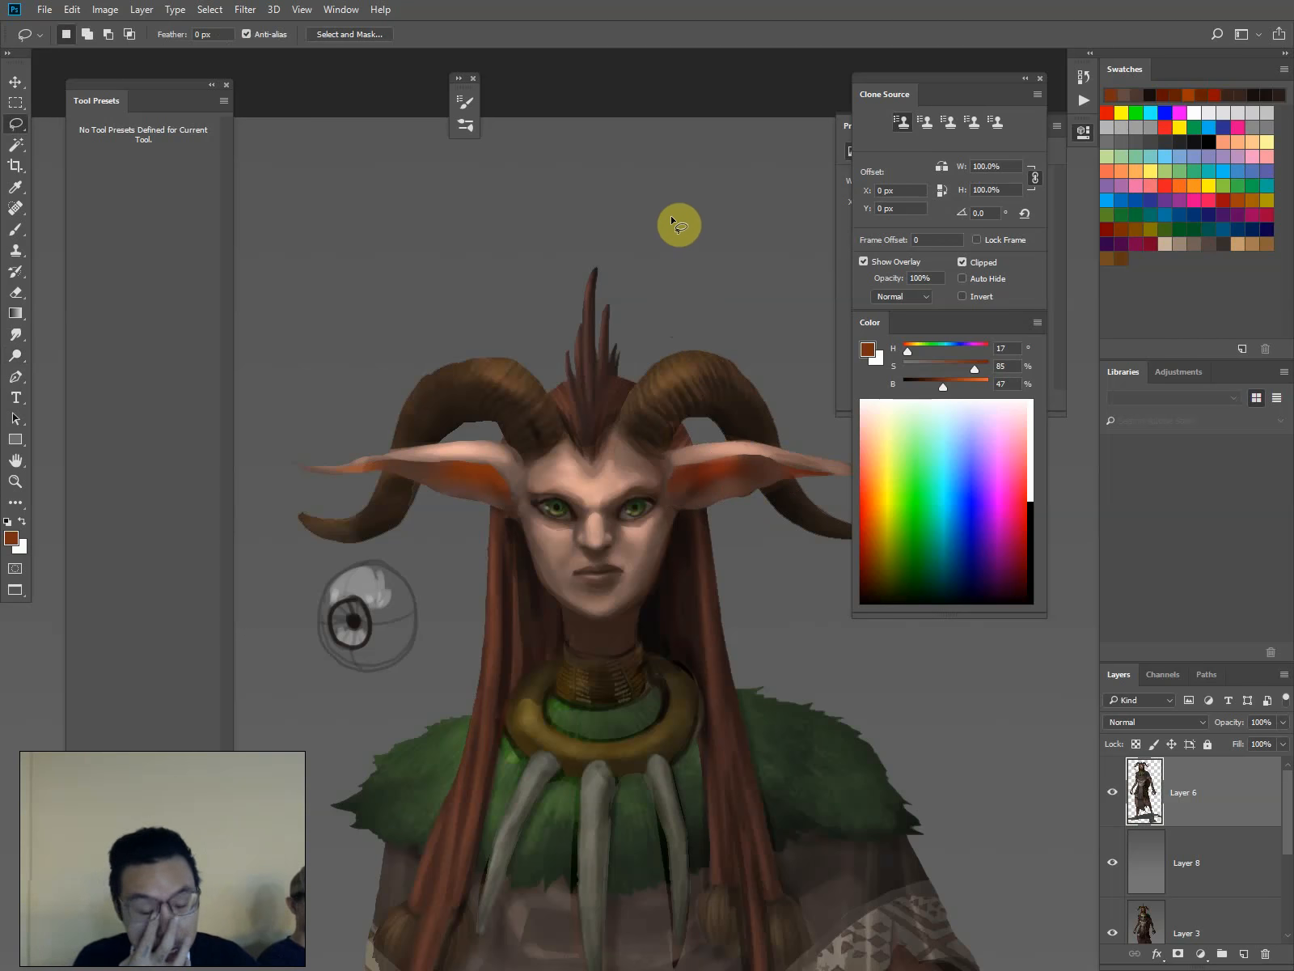
key("b")
left_click(126, 203)
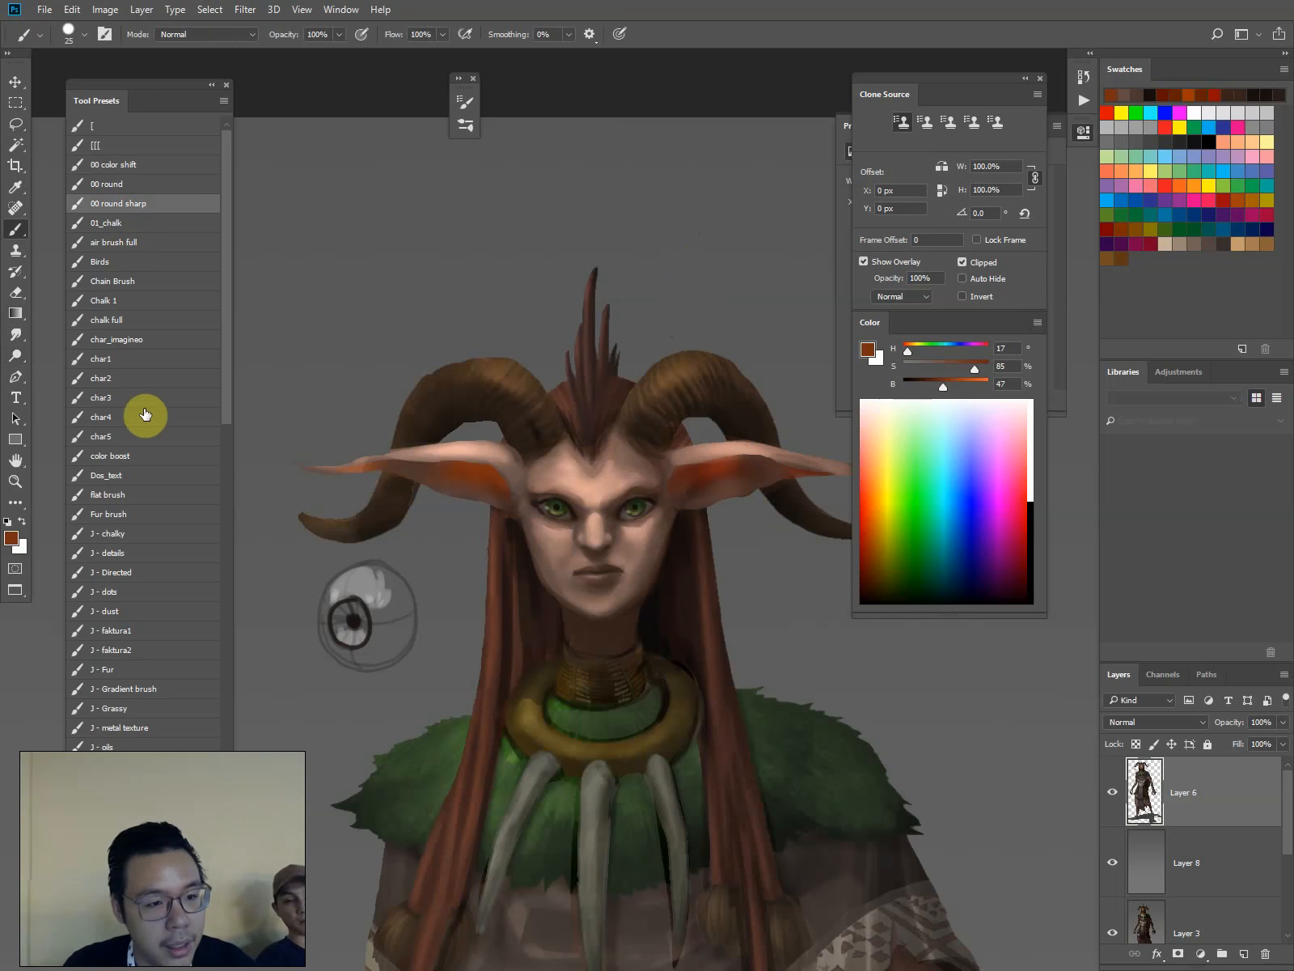
left_click(101, 553)
left_click(704, 462, "alt")
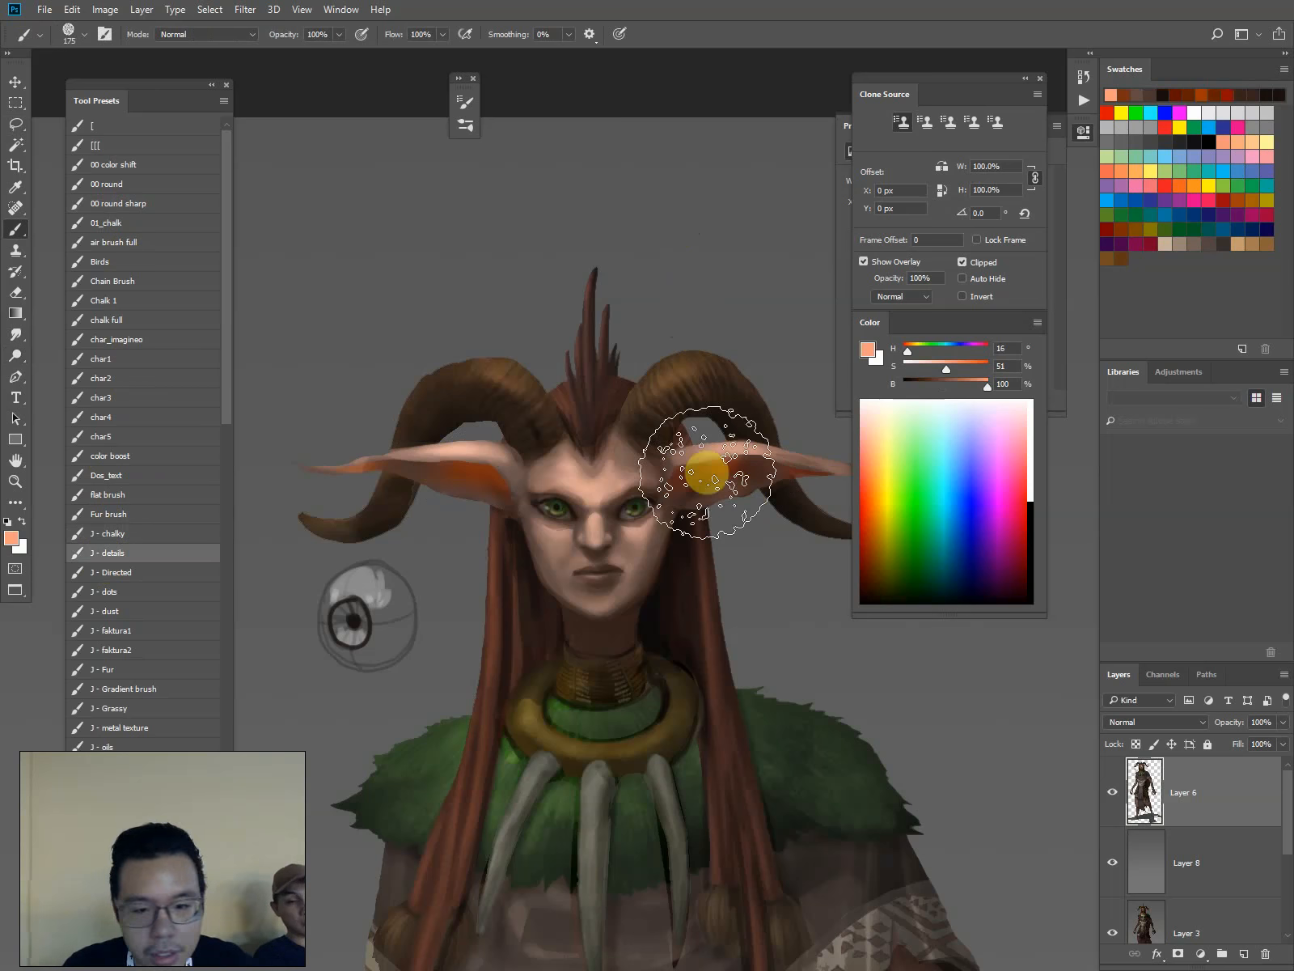
key("bracketleft")
key("bracketleft")
key("bracketleft")
key("bracketleft")
key("bracketleft")
key("bracketleft")
key("bracketleft")
key("bracketleft")
key("bracketleft")
key("bracketleft")
left_click(683, 464, "alt")
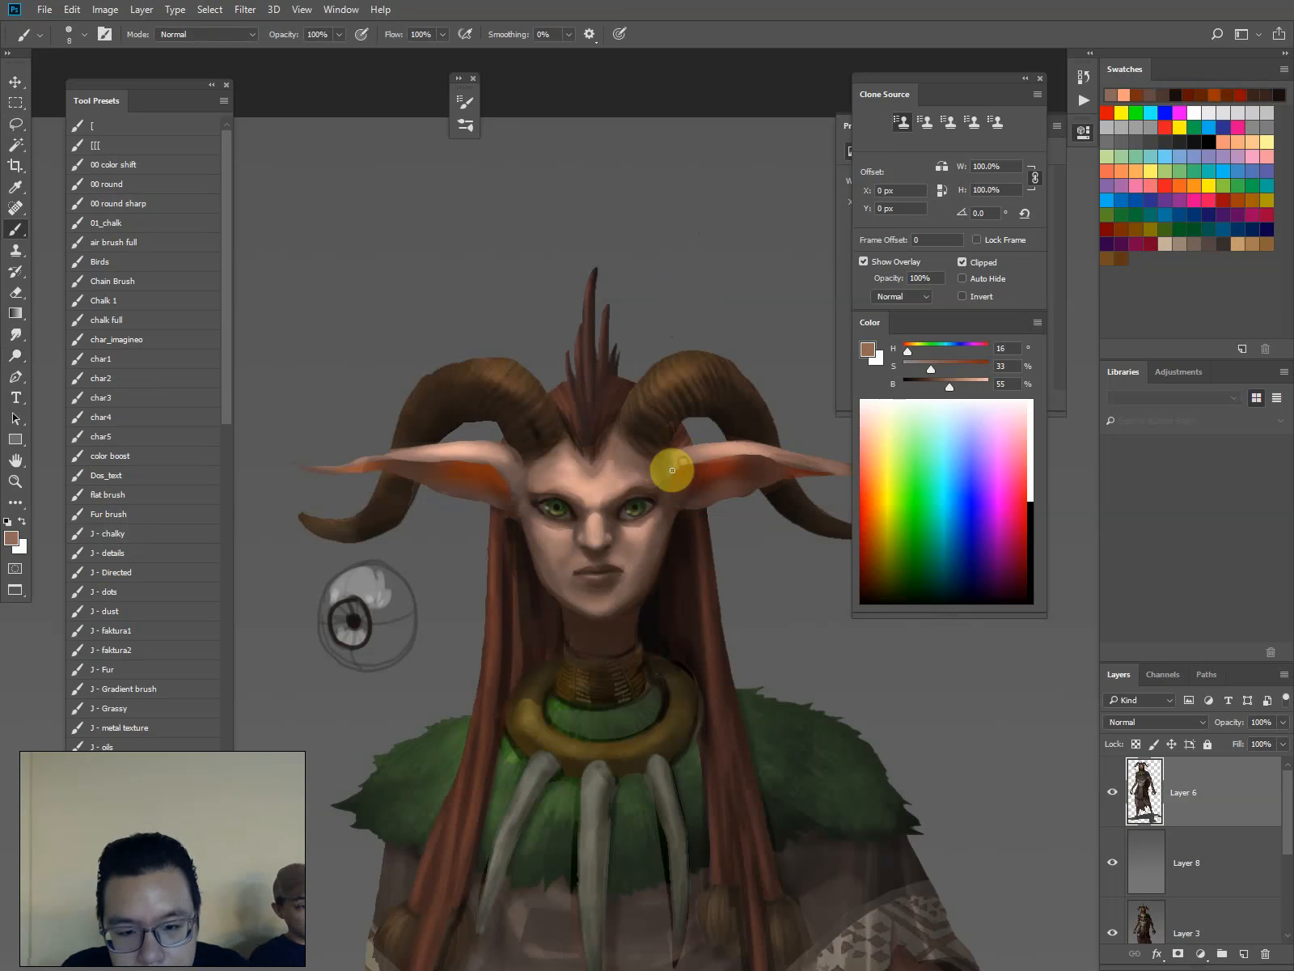
left_click(673, 463, "alt")
left_click(674, 469, "alt")
Darken the lower base of the right ear with a sampled dark brown, using a 5 px brush at 40% opacity
key("bracketleft")
key("bracketleft")
key("4")
left_click(685, 509, "alt")
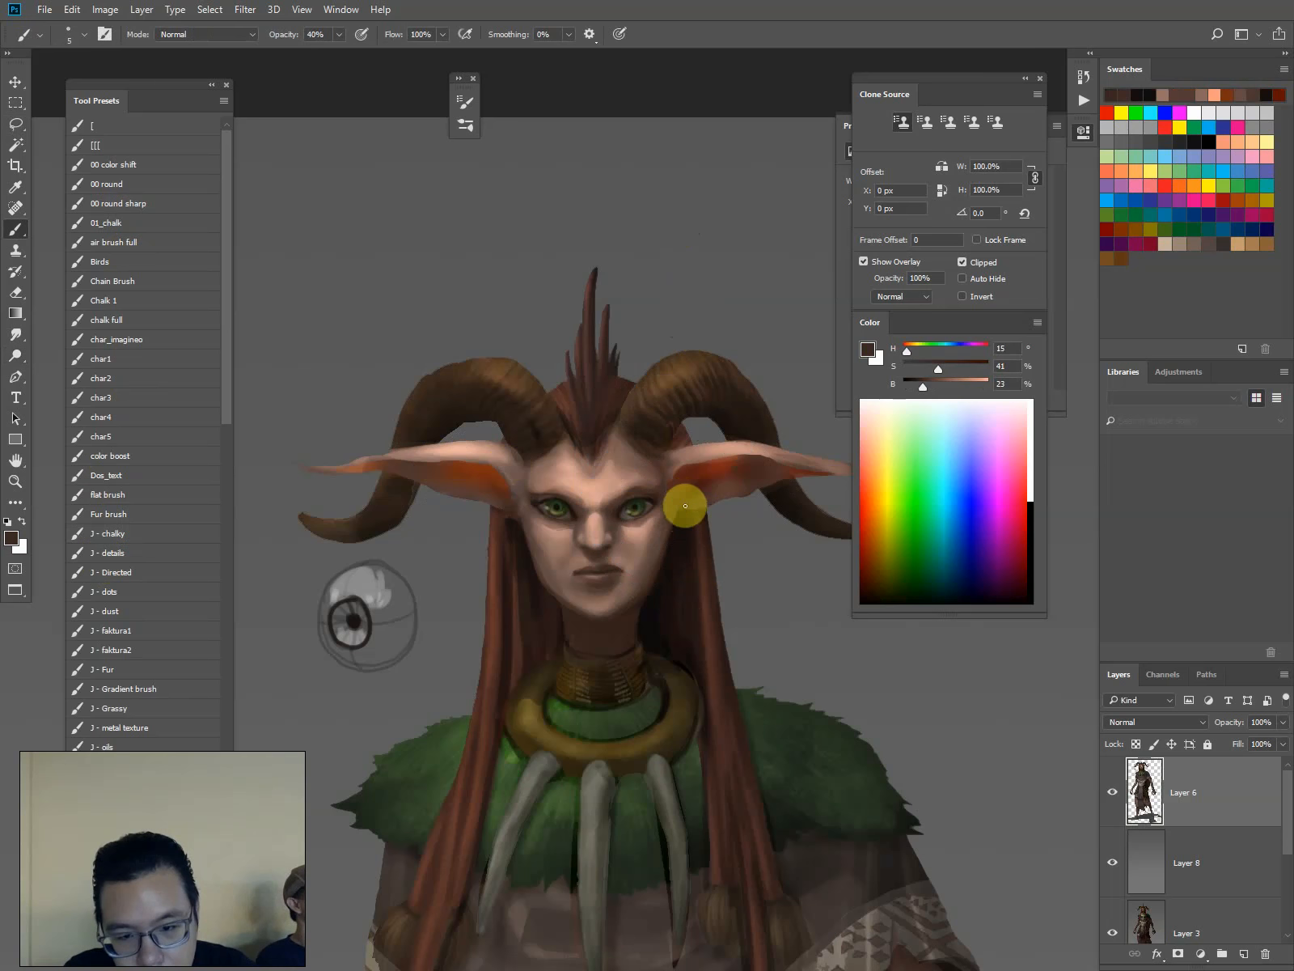
mouse_move(684, 509)
left_mouse_down()
mouse_move(674, 520)
mouse_move(689, 499)
mouse_move(676, 512)
left_mouse_up()
Refine the bases of both ears with sampled dark browns at 100% opacity, using a 5 to 6 px brush
key("0")
left_click(698, 502, "alt")
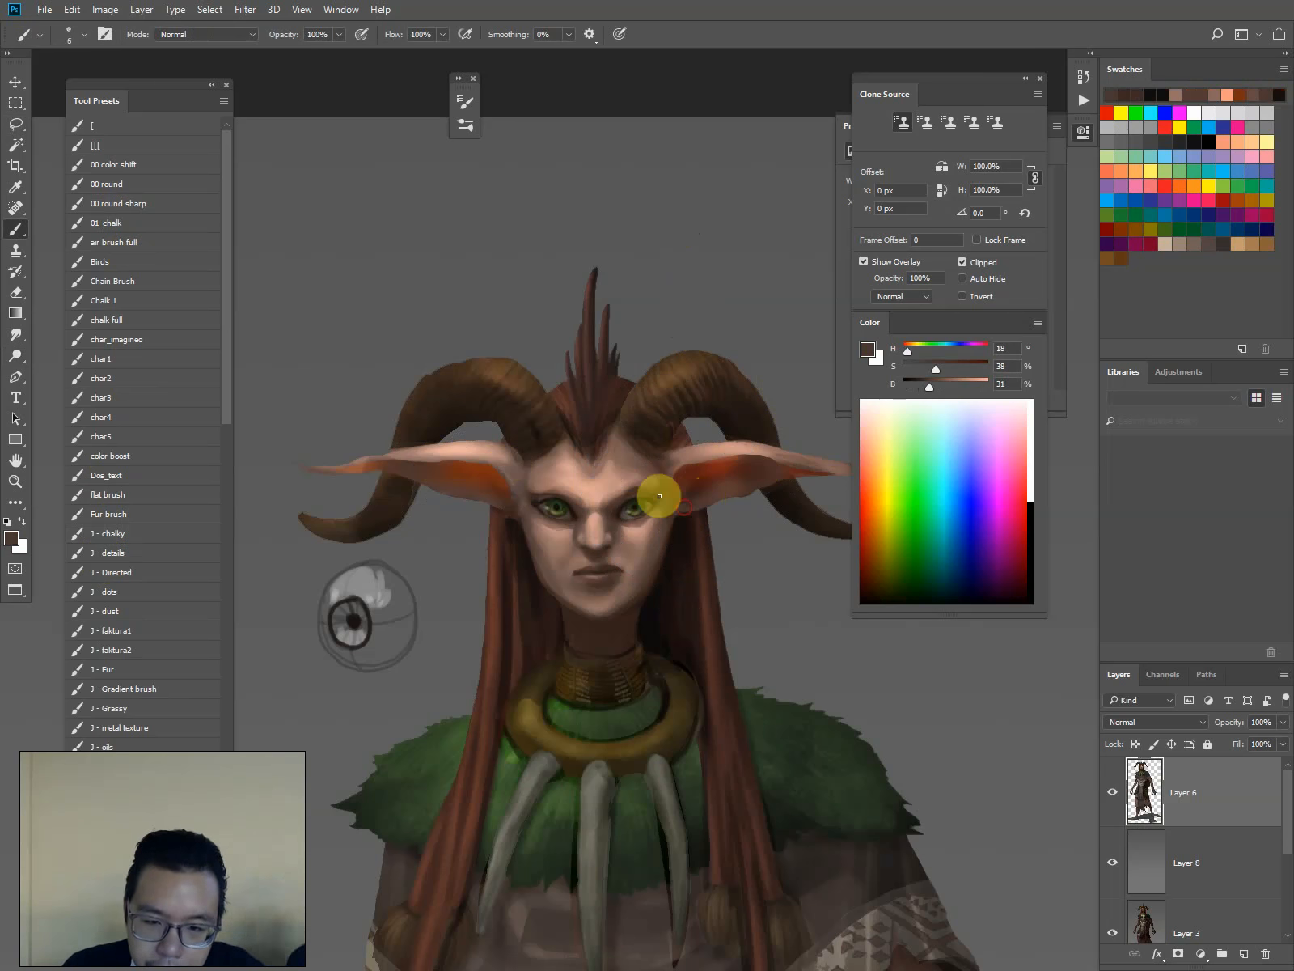
mouse_move(487, 506)
left_mouse_down()
mouse_move(500, 508)
mouse_move(485, 500)
left_mouse_up()
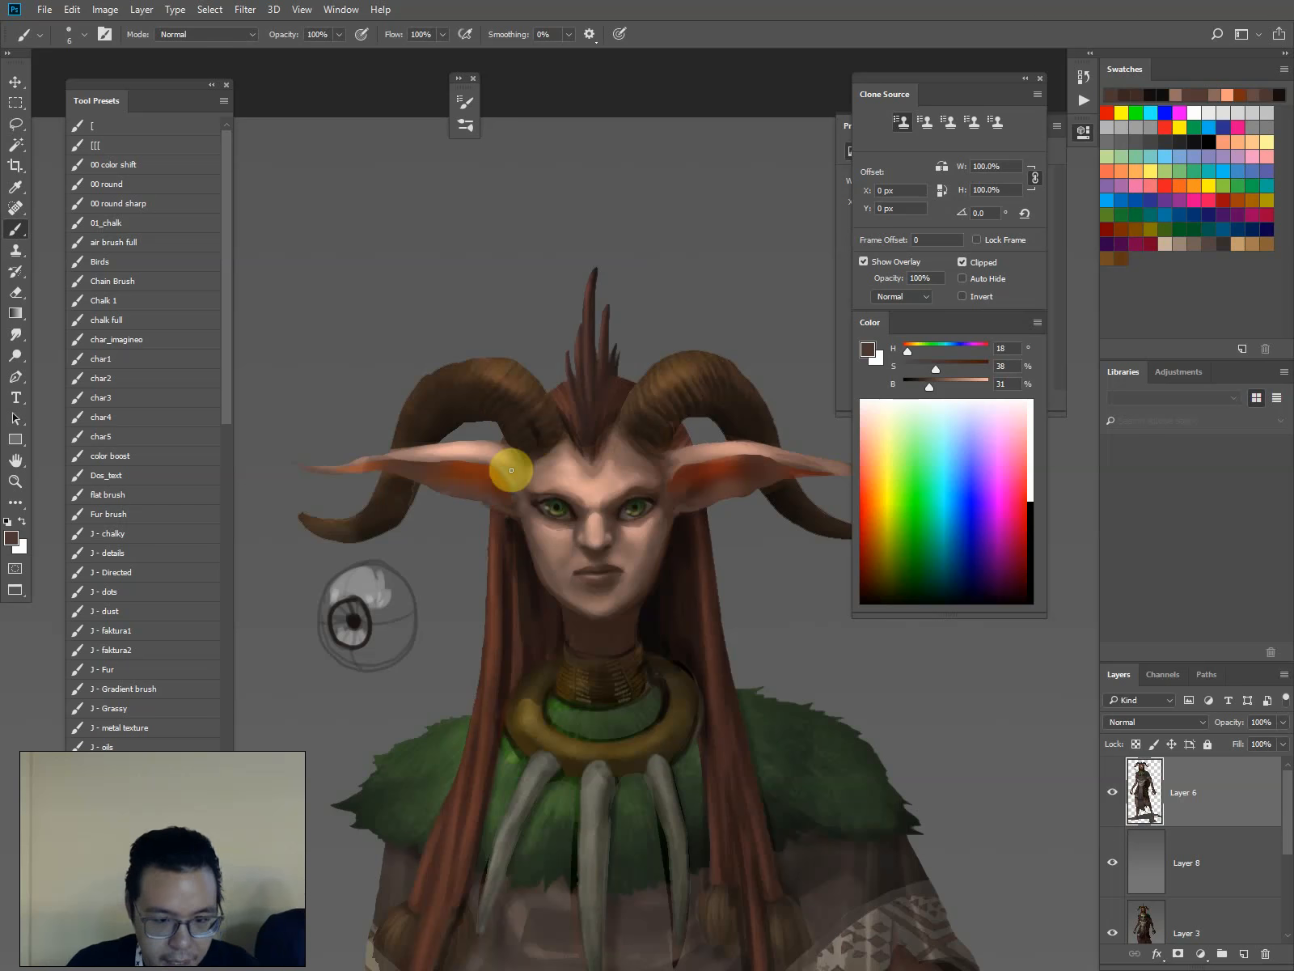
left_click(508, 528, "alt")
key("[")
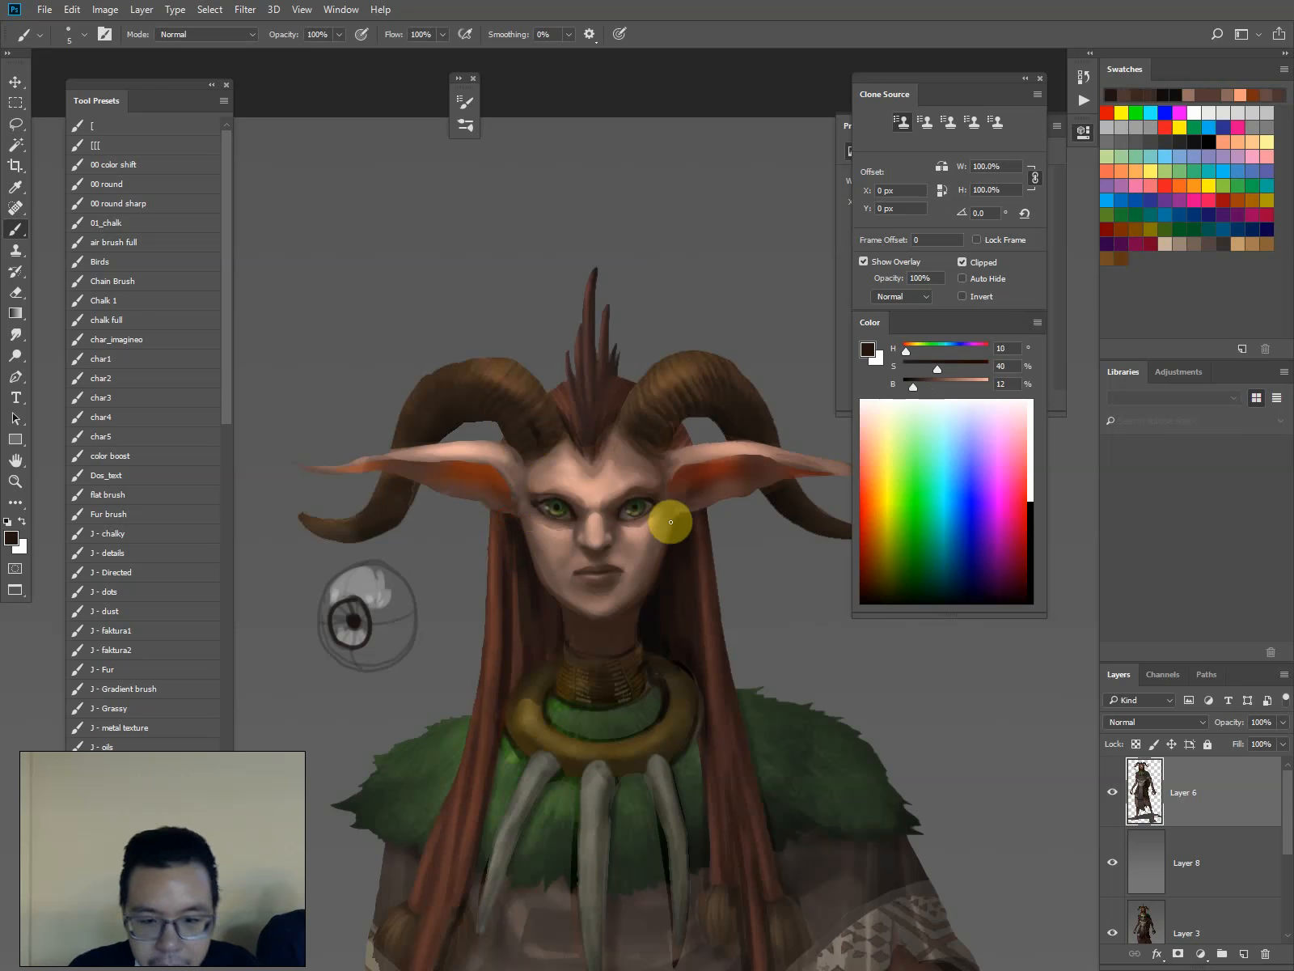
left_click(687, 504, "alt")
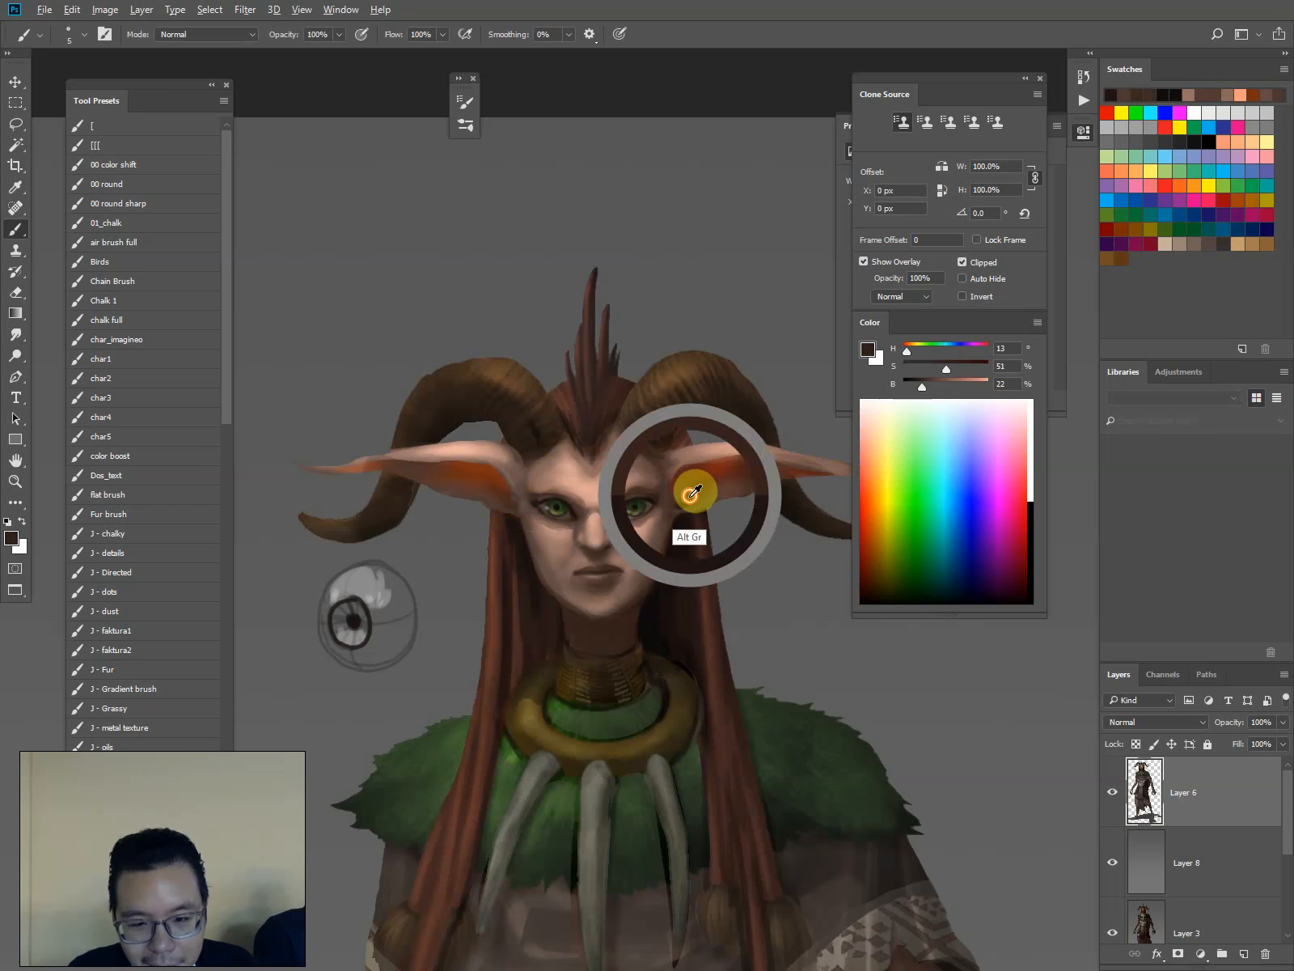
left_click_drag(691, 501, 712, 478)
left_click(678, 469, "alt")
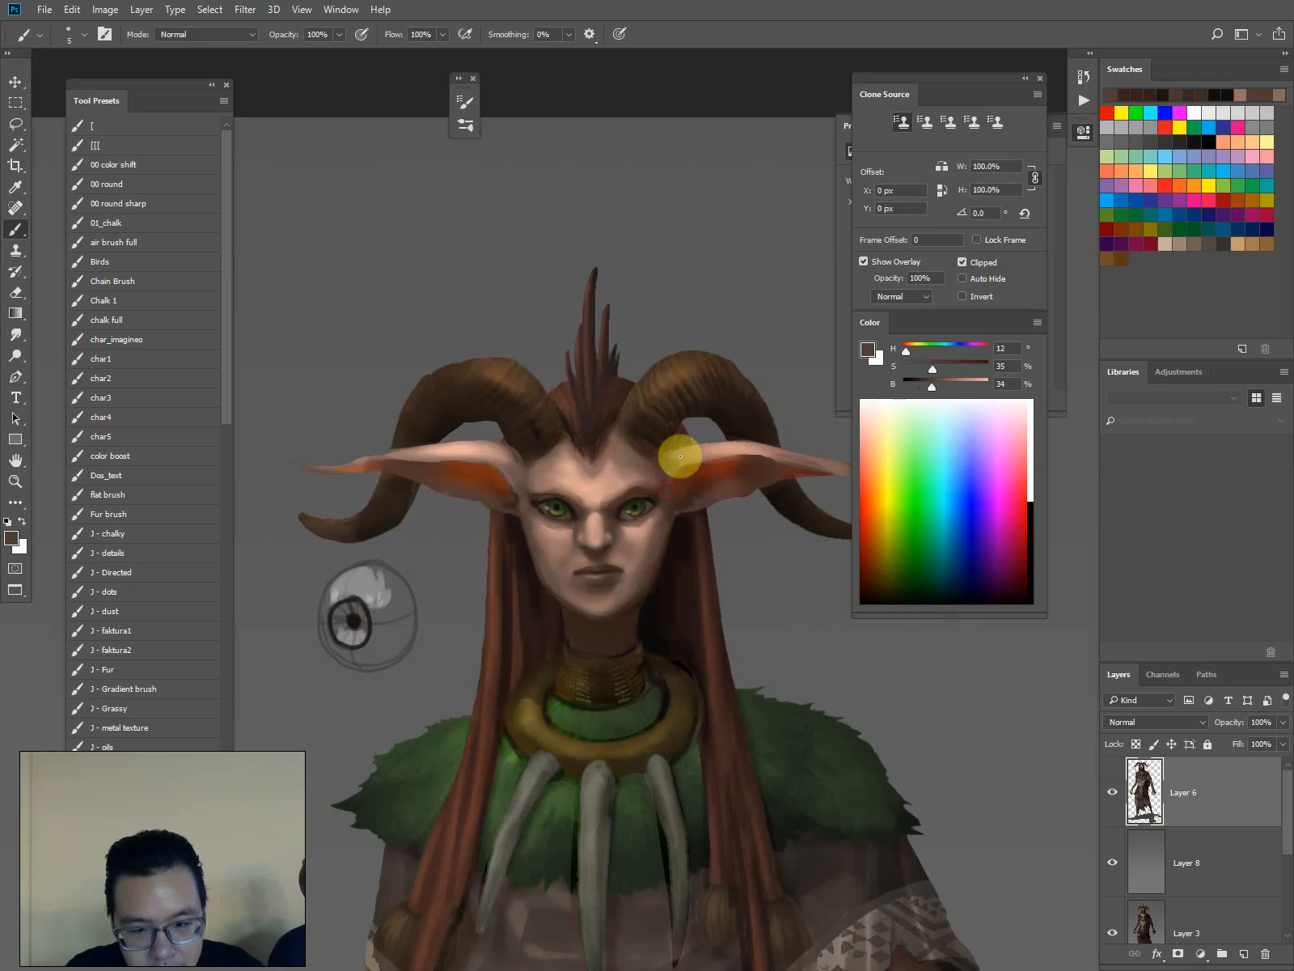
Deepen the hair shadows beside the jaw and neck with sampled near-black, using a 7 to 10 px brush at 50% opacity
left_click(651, 599, "alt")
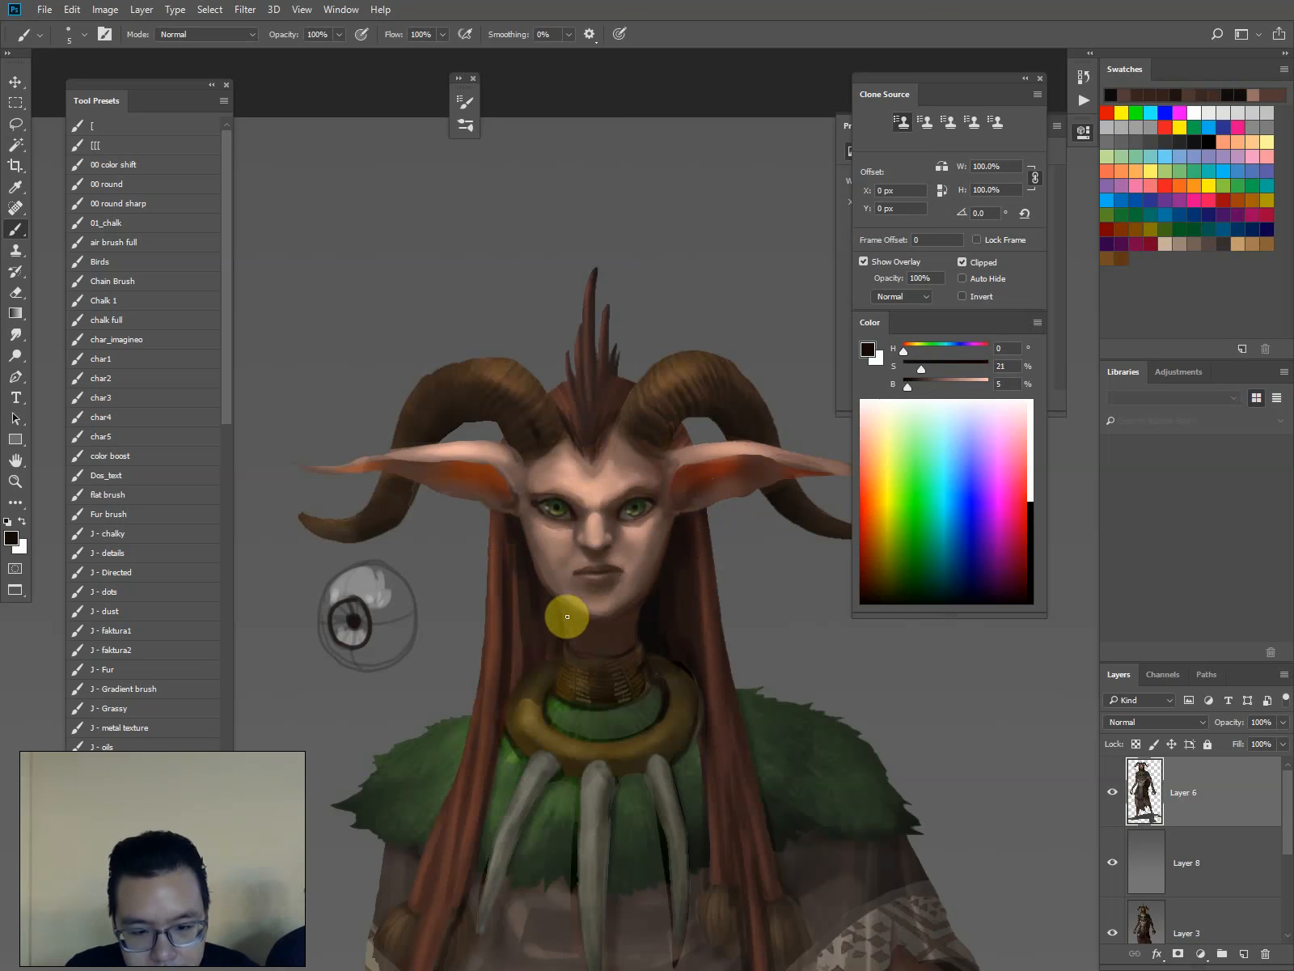
left_click(660, 613, "alt")
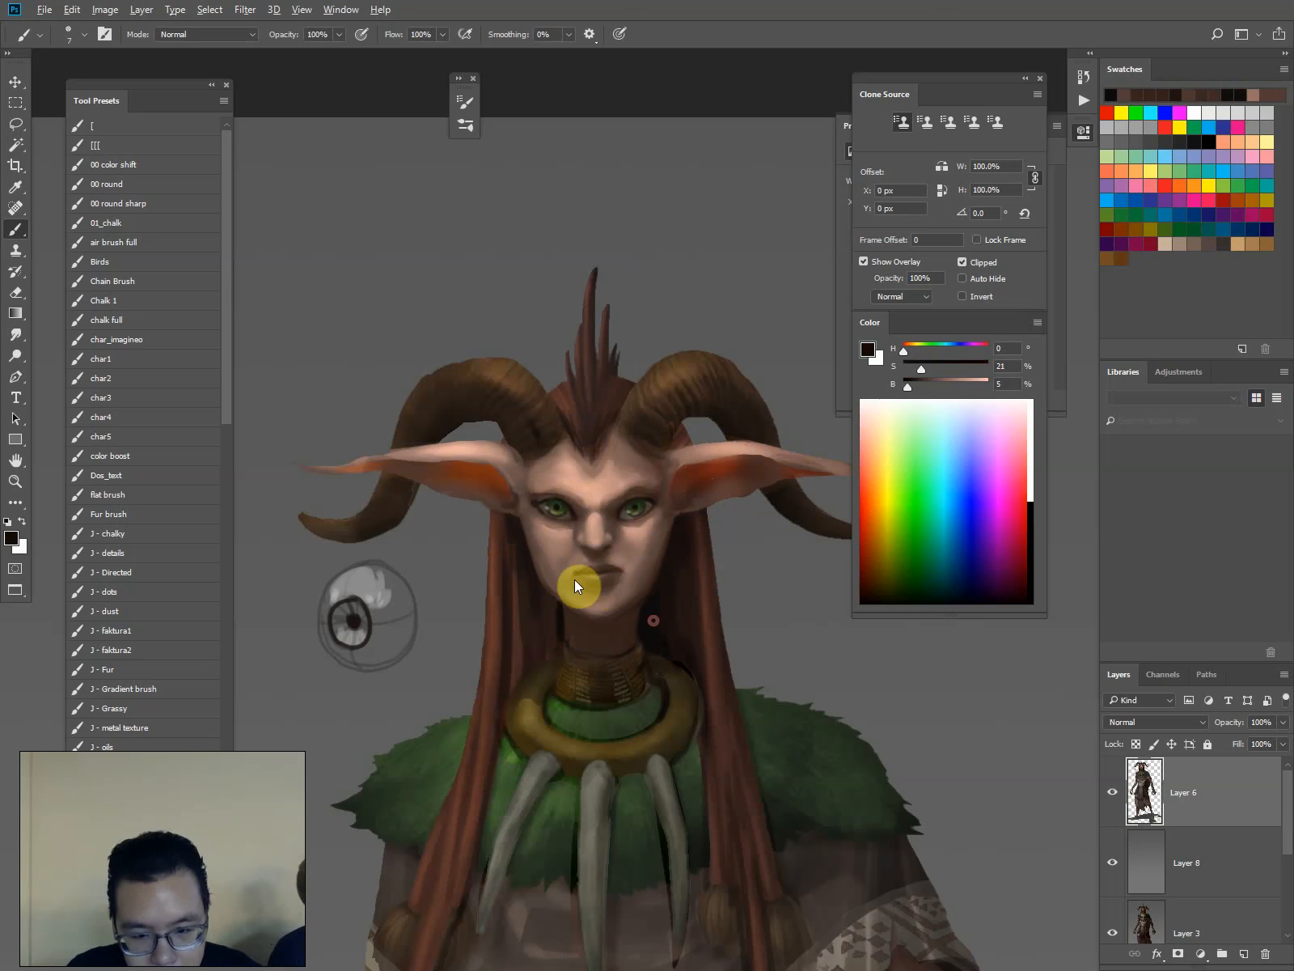
key("5")
key("]")
key("]")
key("]")
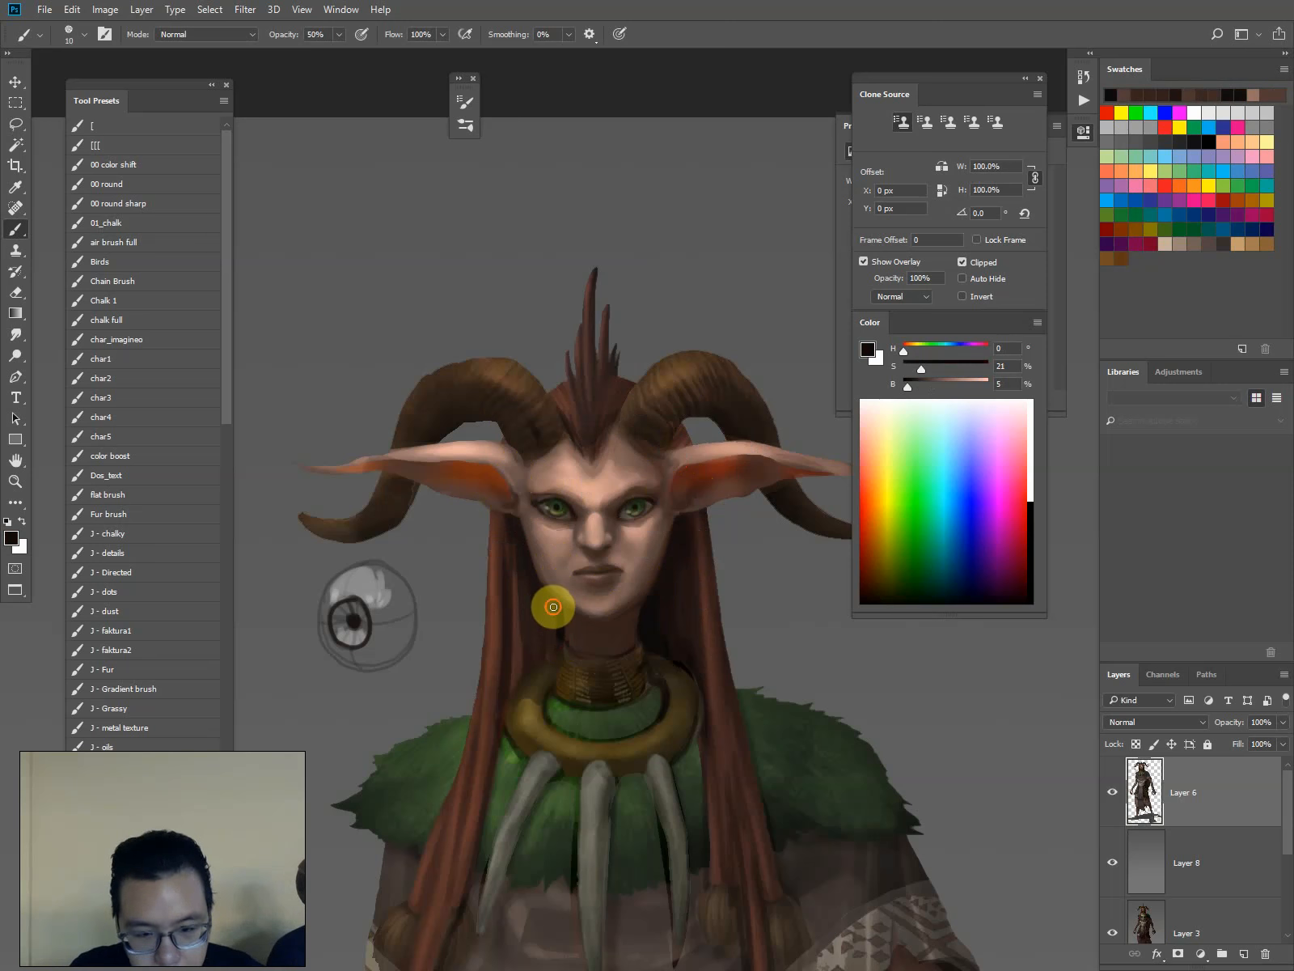
left_click_drag(548, 598, 554, 641)
left_click(542, 657)
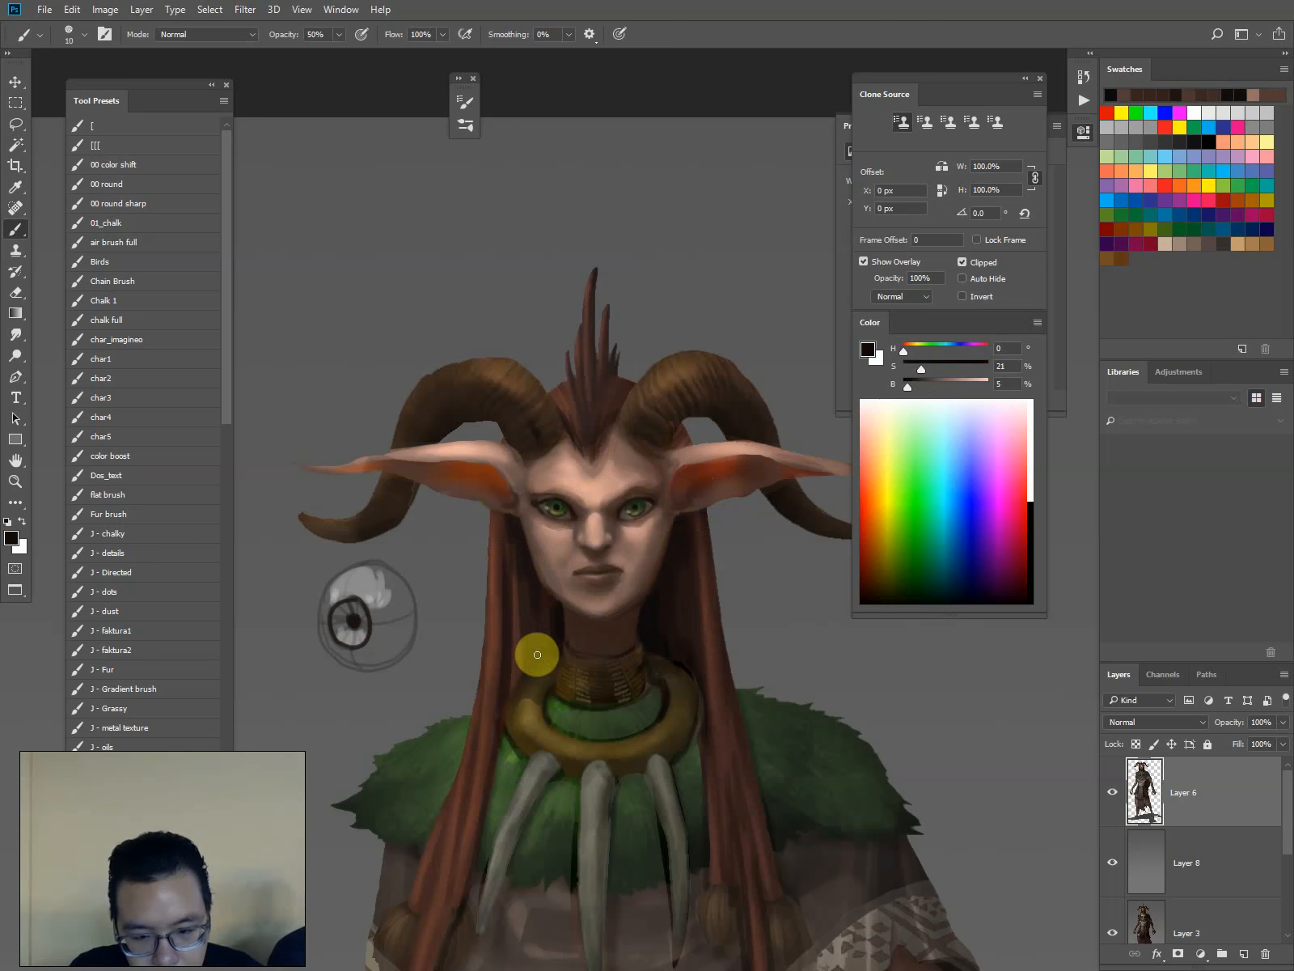
left_click(546, 589)
key("[")
key("[")
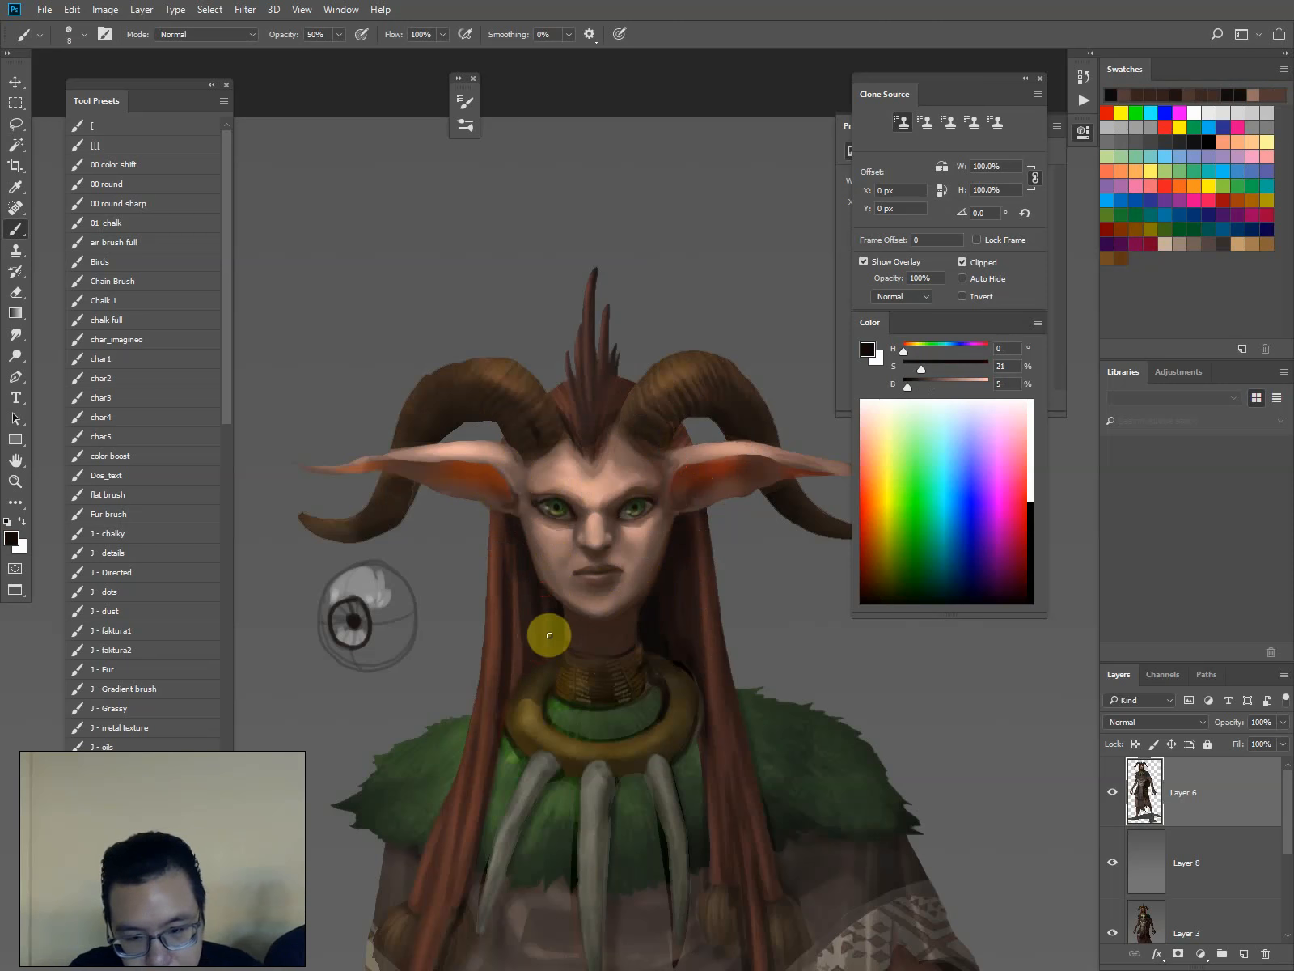
left_click_drag(549, 636, 557, 653)
left_click_drag(652, 639, 651, 647)
Select the temple areas below both horns with the Lasso tool, and choose the air brush full preset
key("l")
left_click_drag(563, 424, 524, 500)
key("b")
left_click(603, 477, "alt")
left_click(118, 242)
mouse_move(621, 423)
left_mouse_down()
mouse_move(667, 489)
mouse_move(674, 440)
left_mouse_up()
Airbrush a sampled dark reddish brown over both selected temples with a 100 px brush, and clear the selection
key("[")
key("[")
key("[")
key("[")
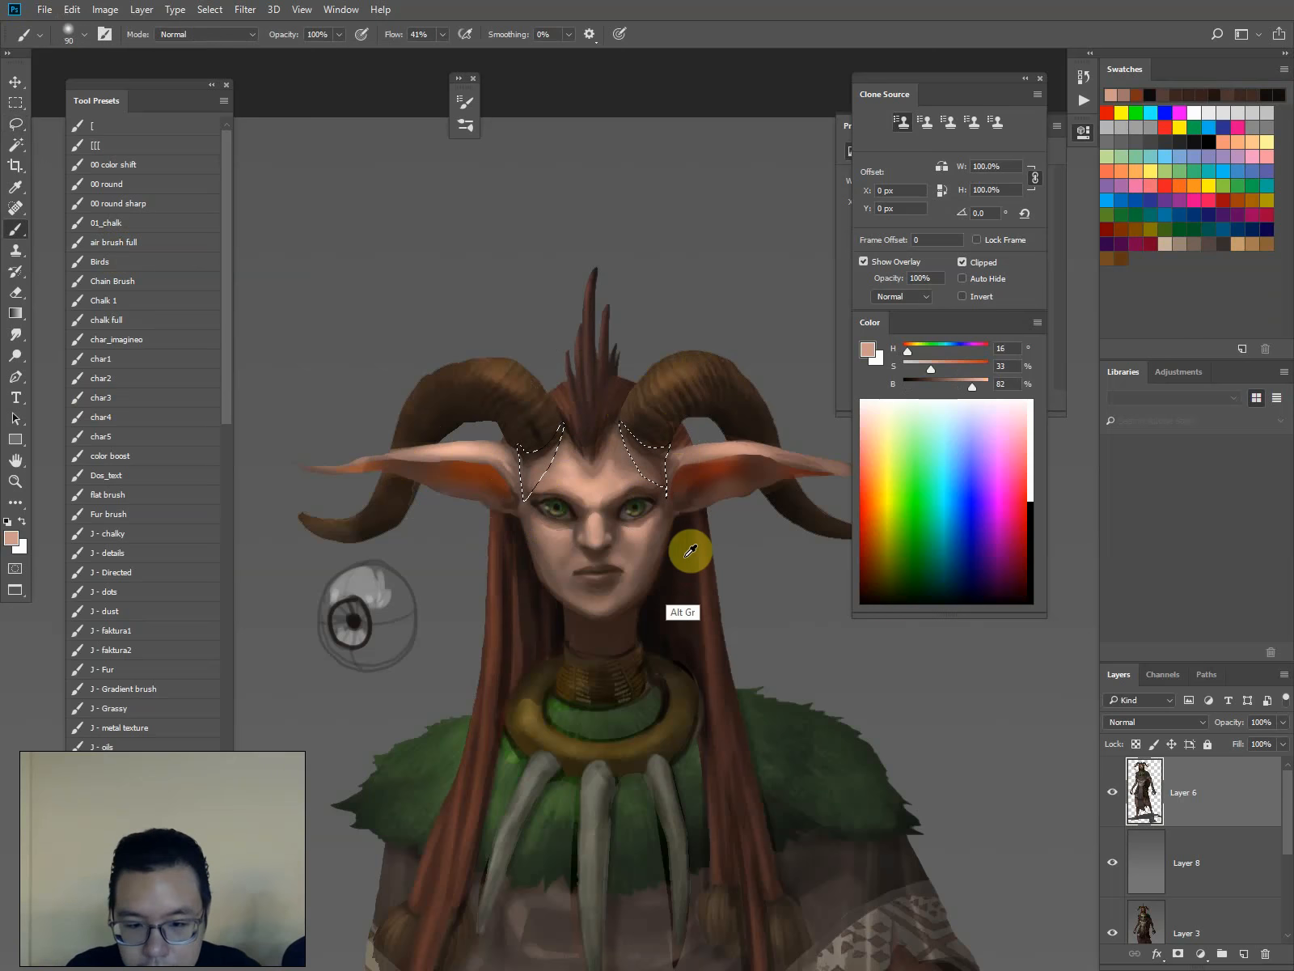
left_click(710, 572, "alt")
key("]")
mouse_move(660, 477)
left_mouse_down()
mouse_move(636, 434)
mouse_move(650, 445)
left_mouse_up()
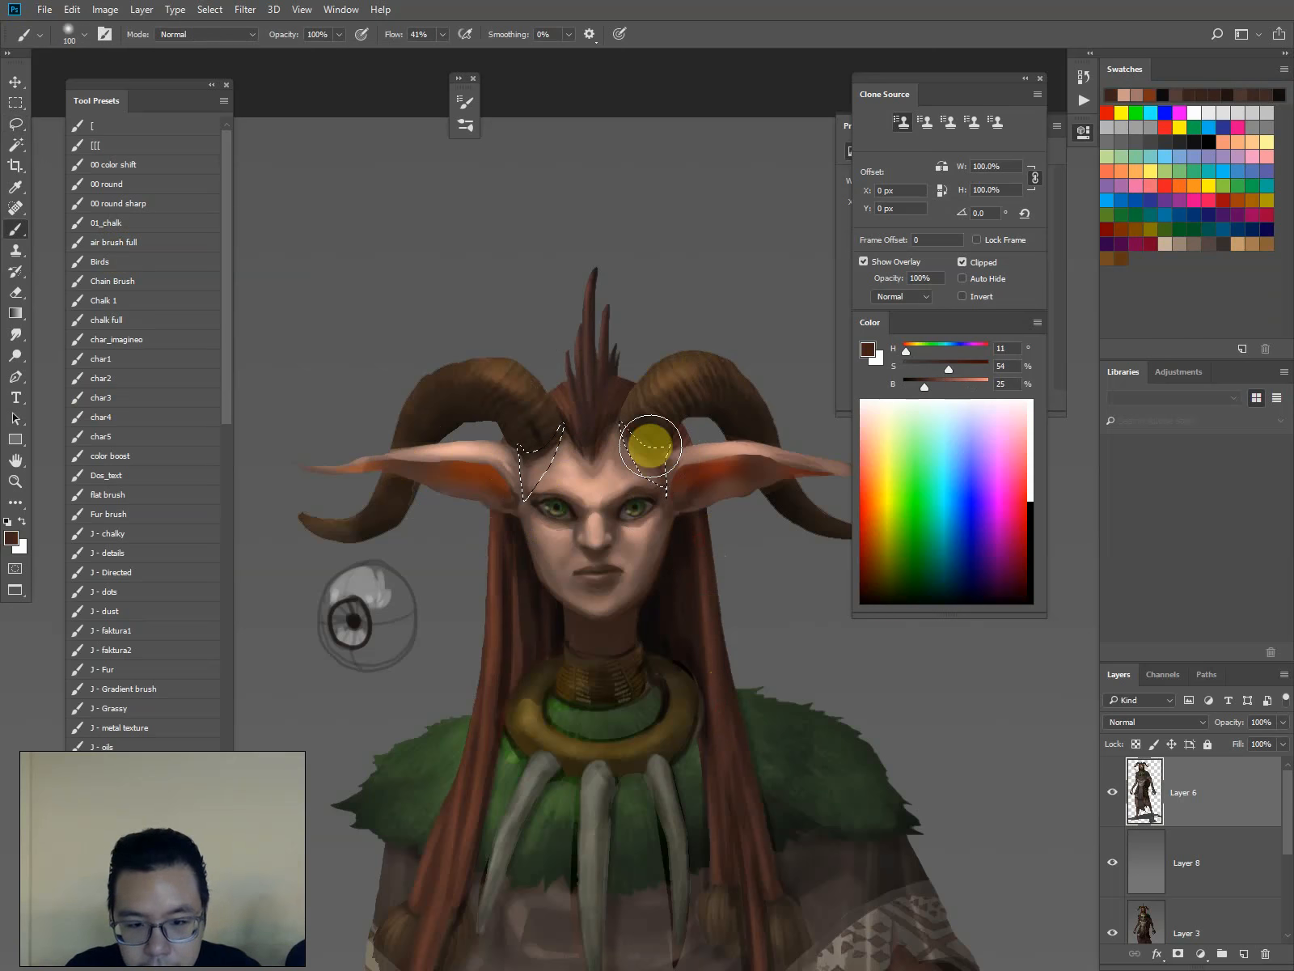
left_click_drag(560, 418, 526, 459)
key("ctrl+d")
Select both upper eyelid areas, the underside of the nose, the hollow below the lower lip and the shadowed jaw edge with the Lasso tool
left_click(635, 485, "alt")
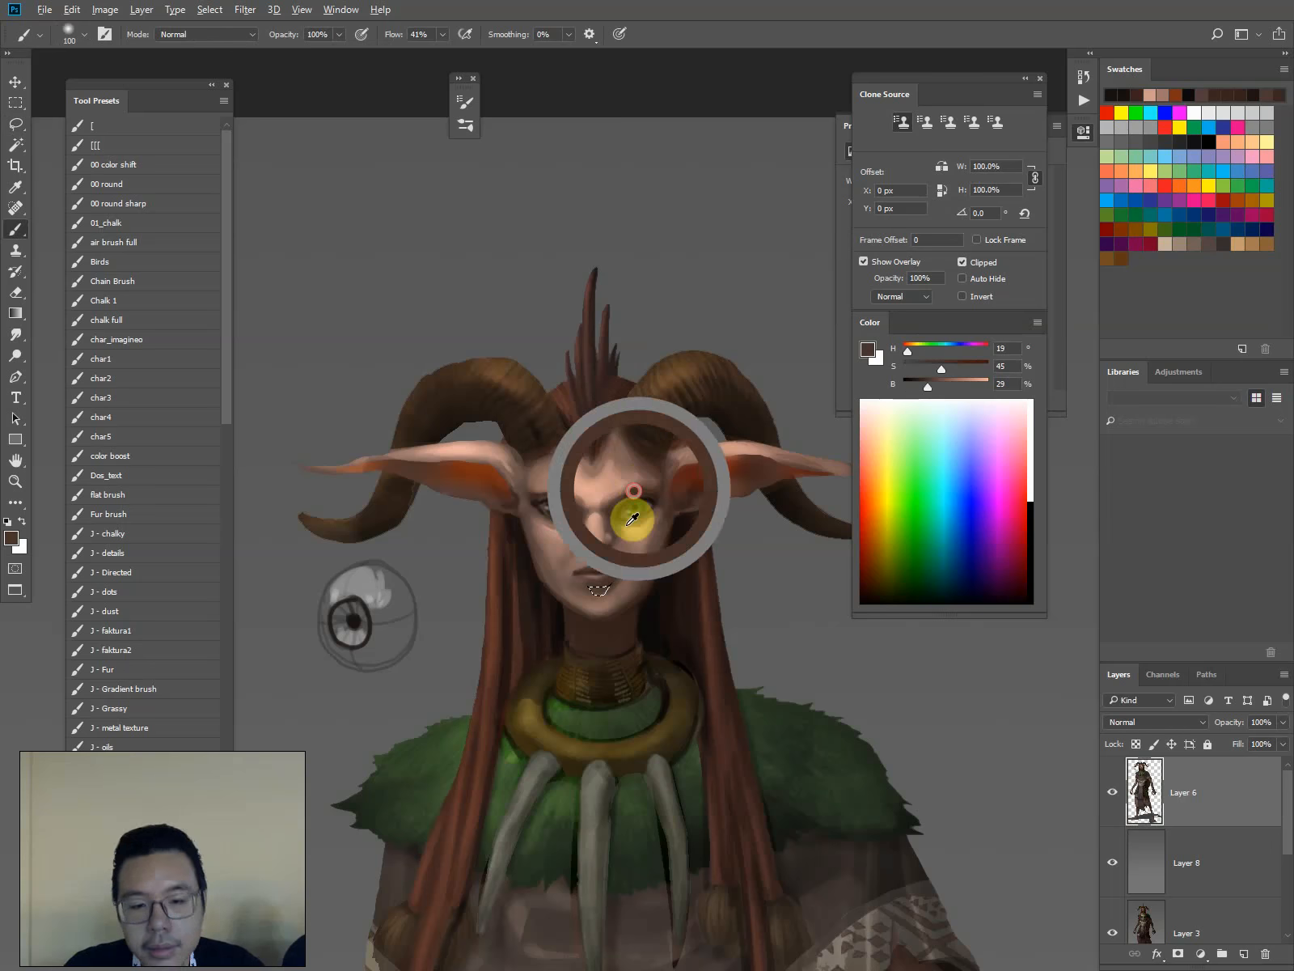
key("l")
key("ctrl+plus")
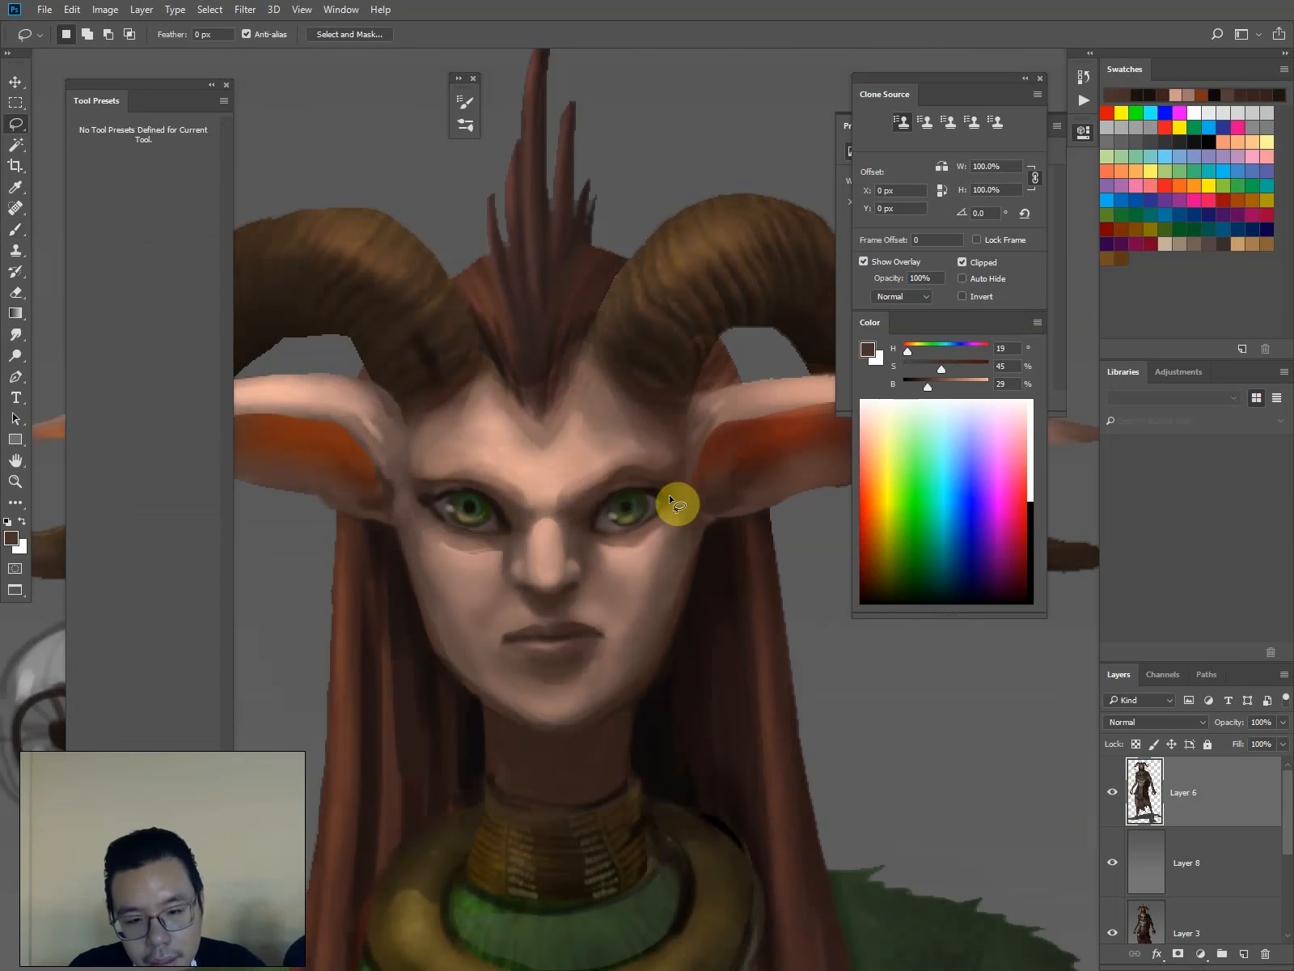
mouse_move(667, 502)
left_mouse_down()
mouse_move(684, 472)
mouse_move(630, 465)
mouse_move(565, 502)
mouse_move(568, 521)
mouse_move(583, 528)
mouse_move(610, 495)
mouse_move(670, 495)
left_mouse_up()
mouse_move(489, 484)
left_mouse_down()
mouse_move(405, 476)
mouse_move(422, 508)
mouse_move(490, 495)
left_mouse_up()
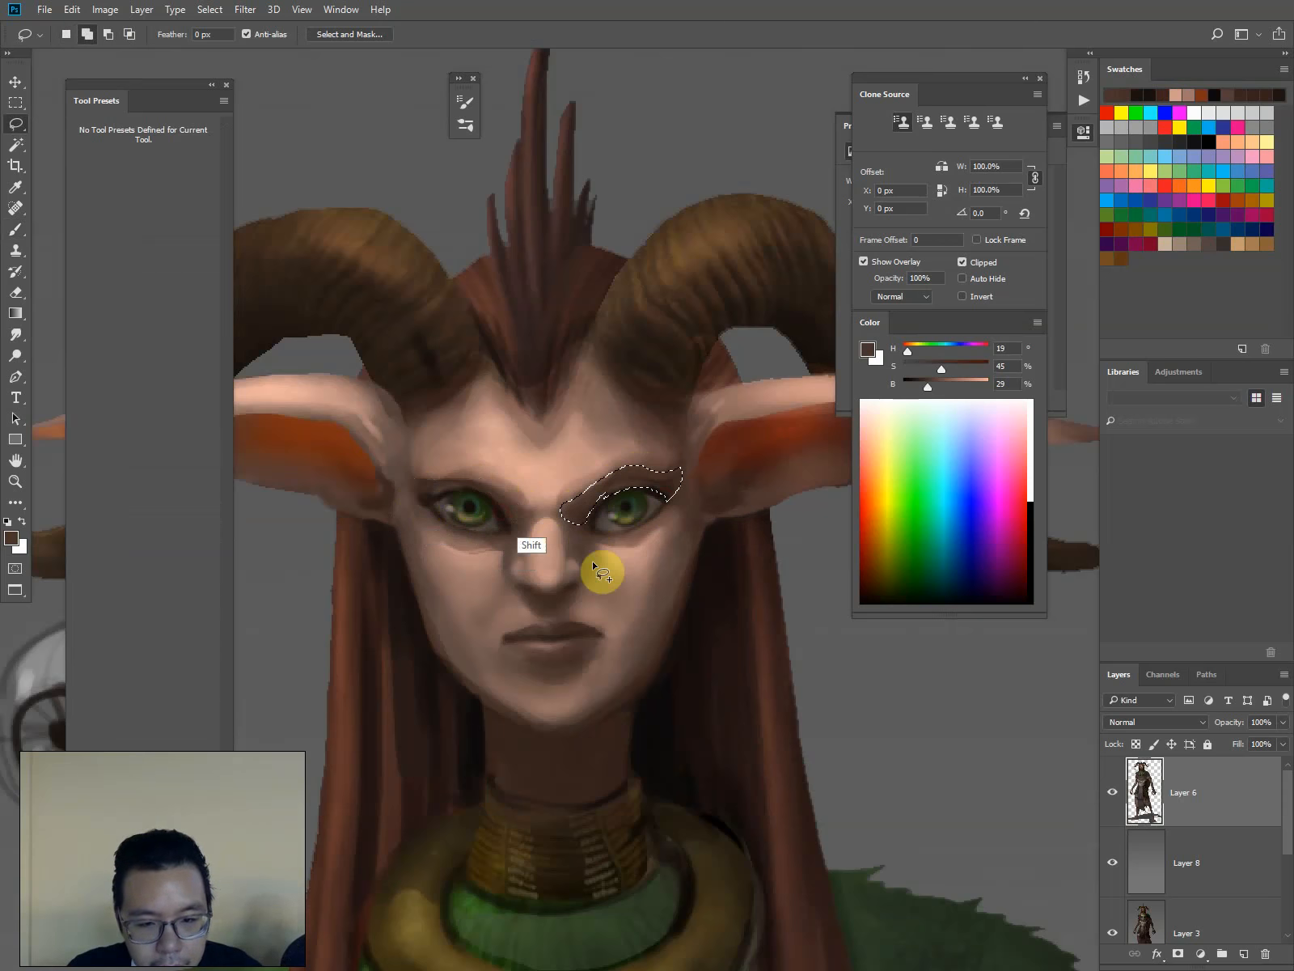
mouse_move(581, 577)
left_mouse_down()
mouse_move(530, 589)
mouse_move(527, 607)
mouse_move(553, 620)
mouse_move(581, 577)
left_mouse_up()
key("ctrl+d")
Switch to Chrome, search Google for "zeen chin", and examine the Kingdom Death Character Design artwork on the ArtStation page
key("alt+Tab")
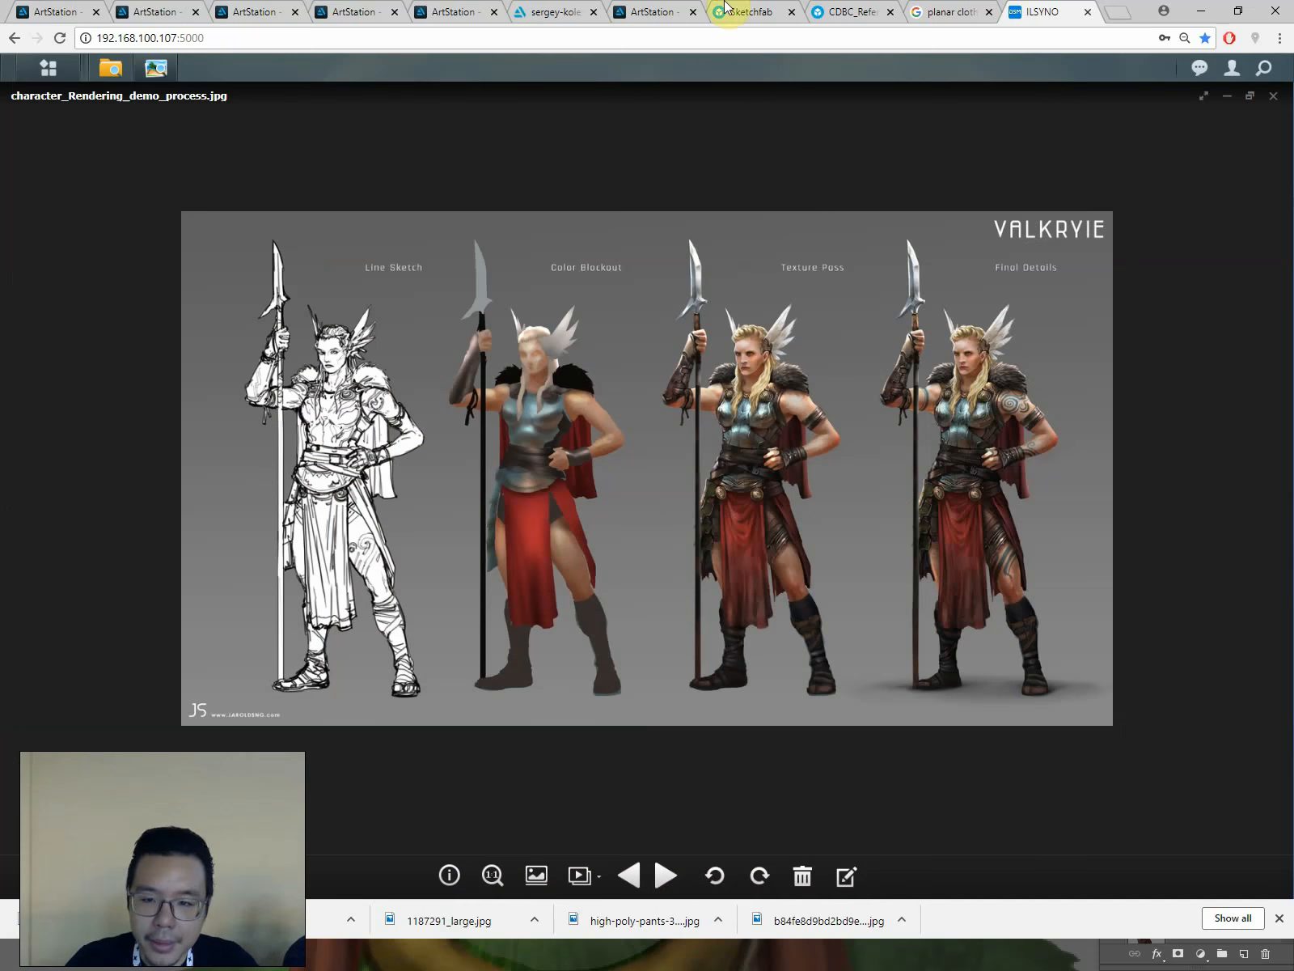
left_click(1116, 10)
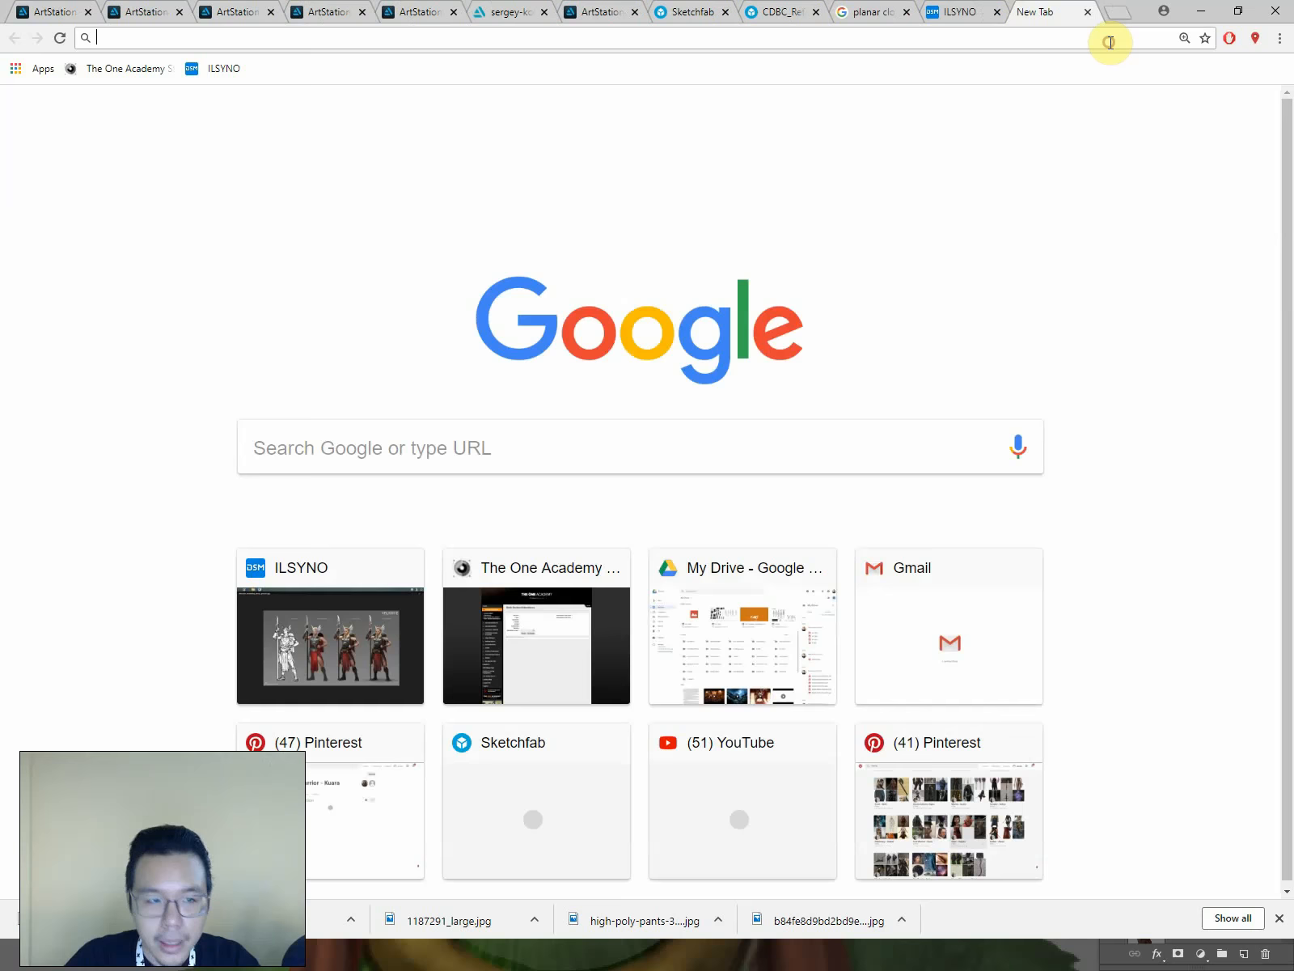
type("zeen chin")
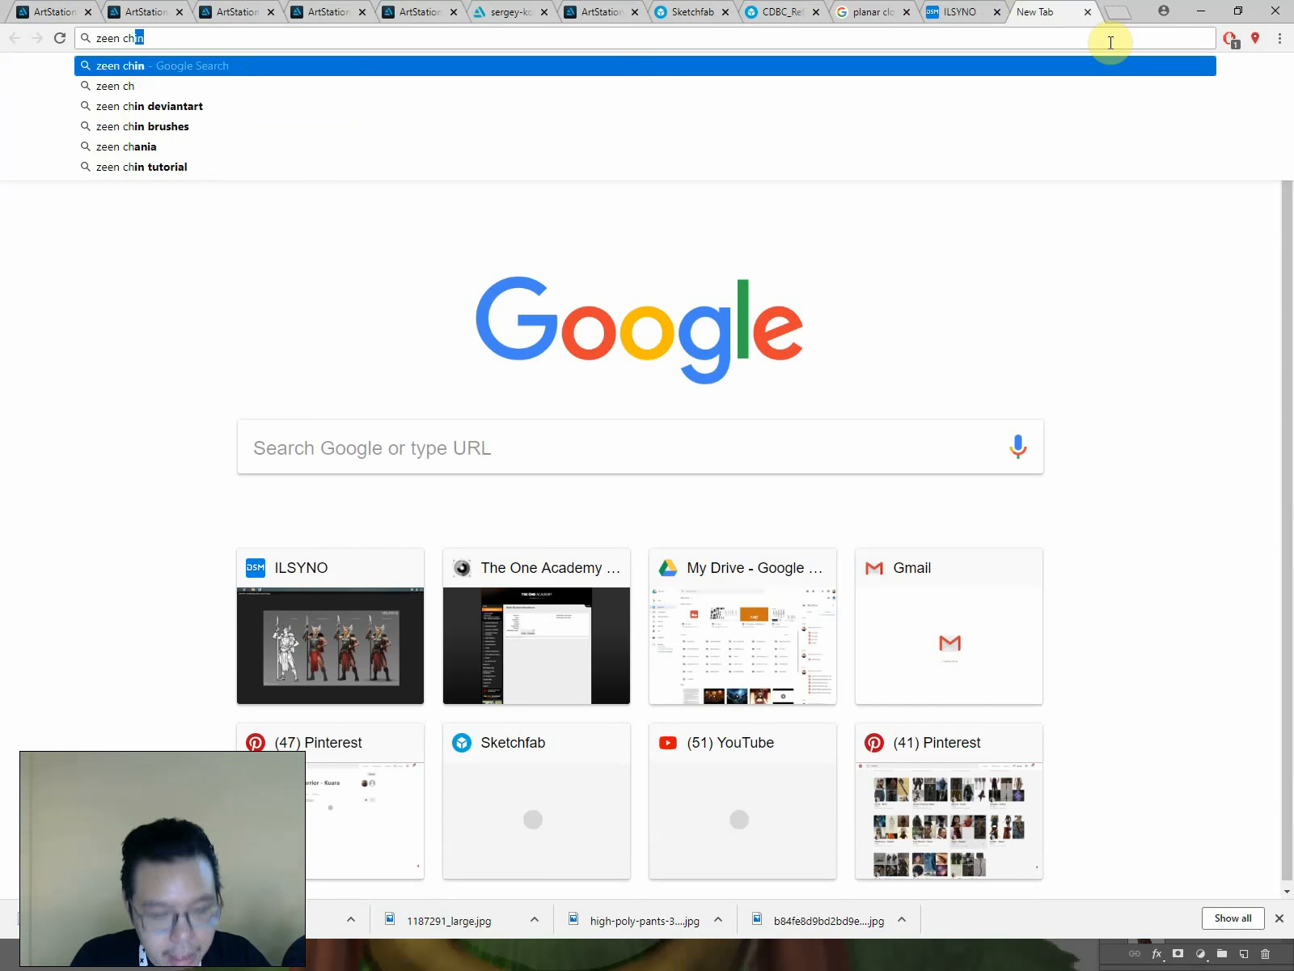
key("Return")
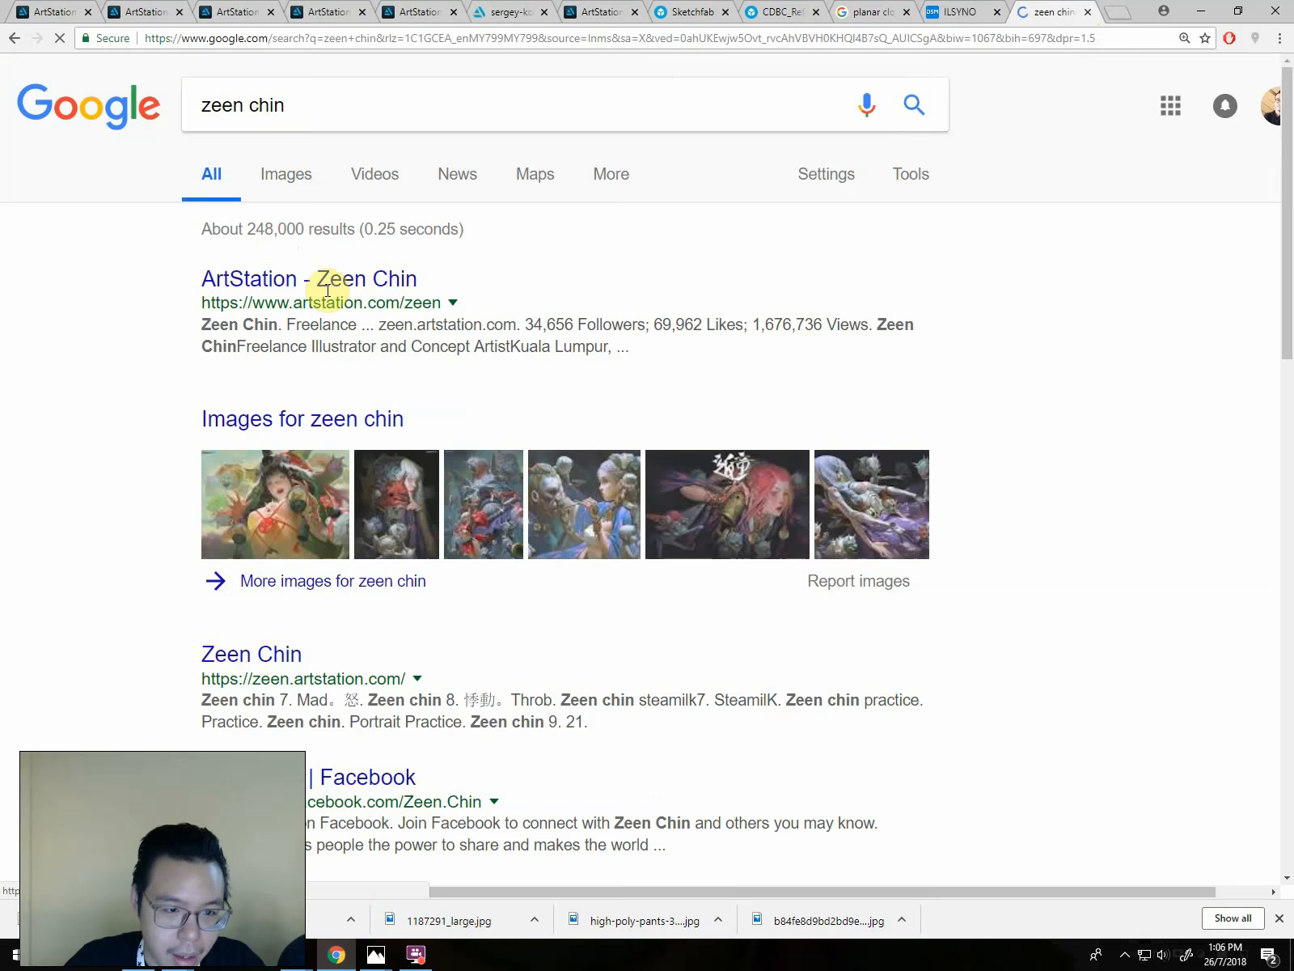
left_click(292, 267)
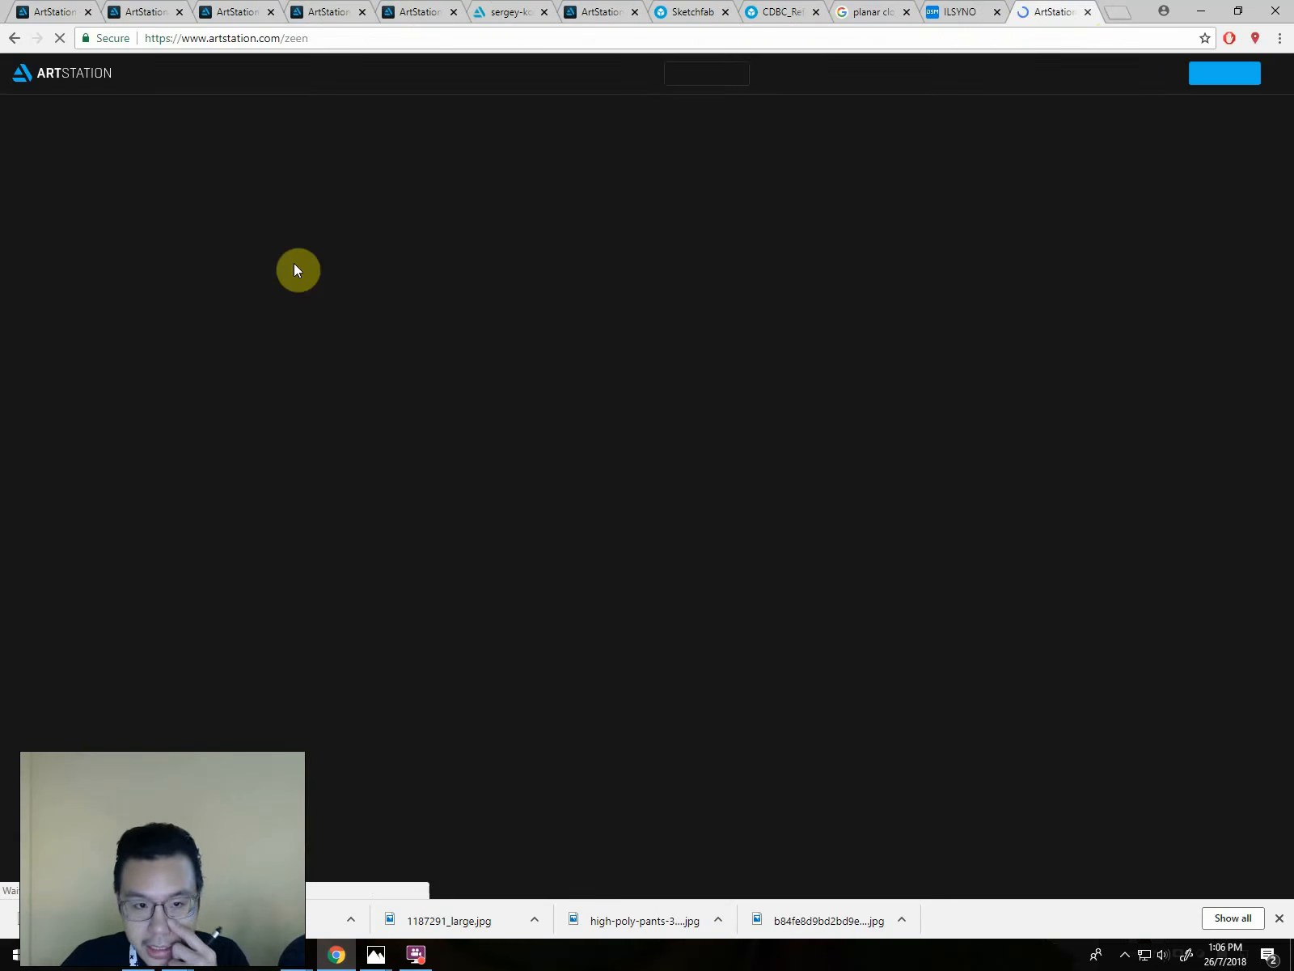
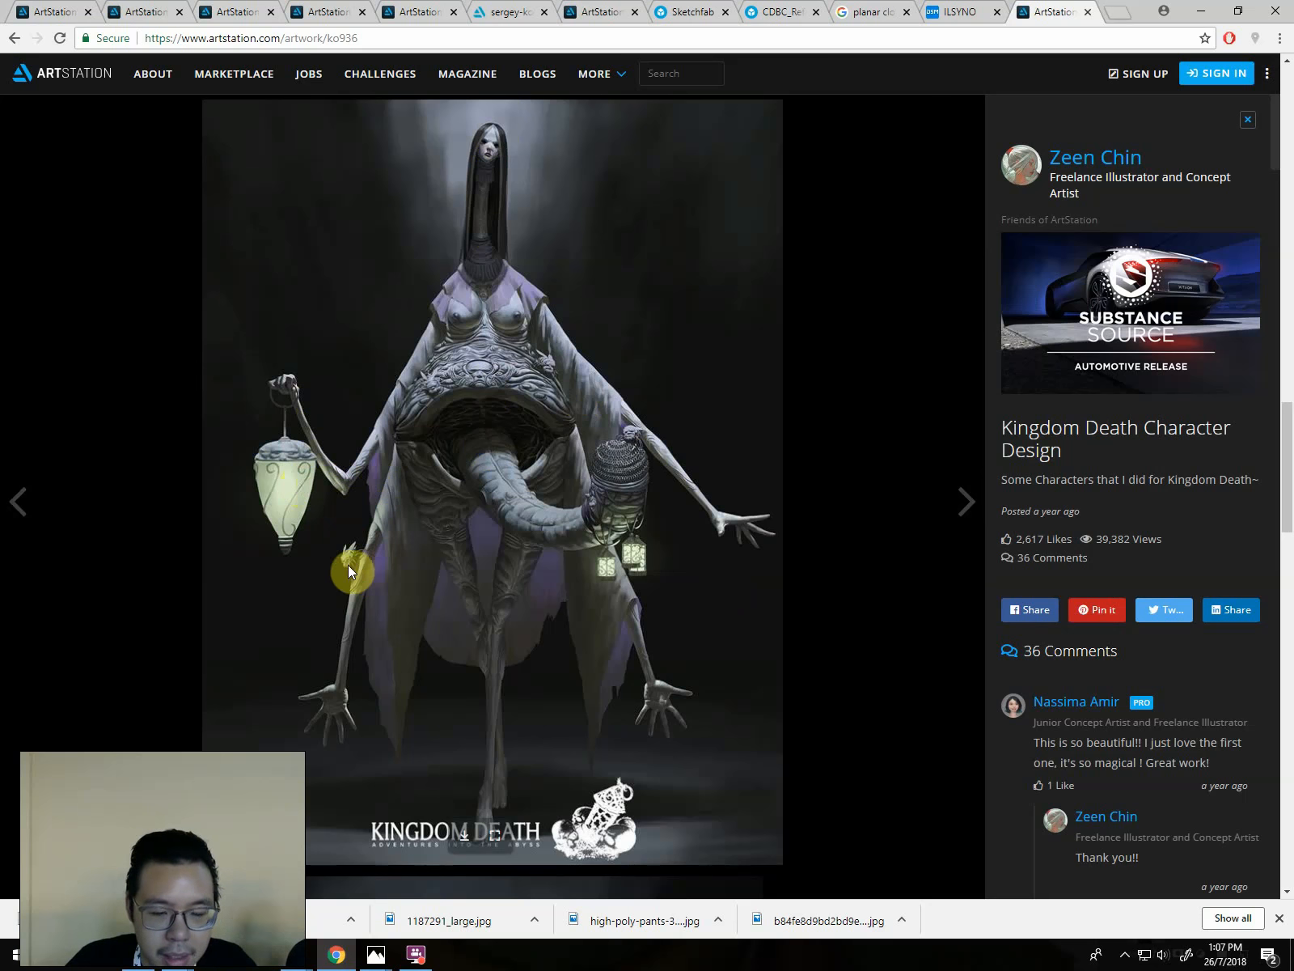
scroll(356, 532, "down", 10)
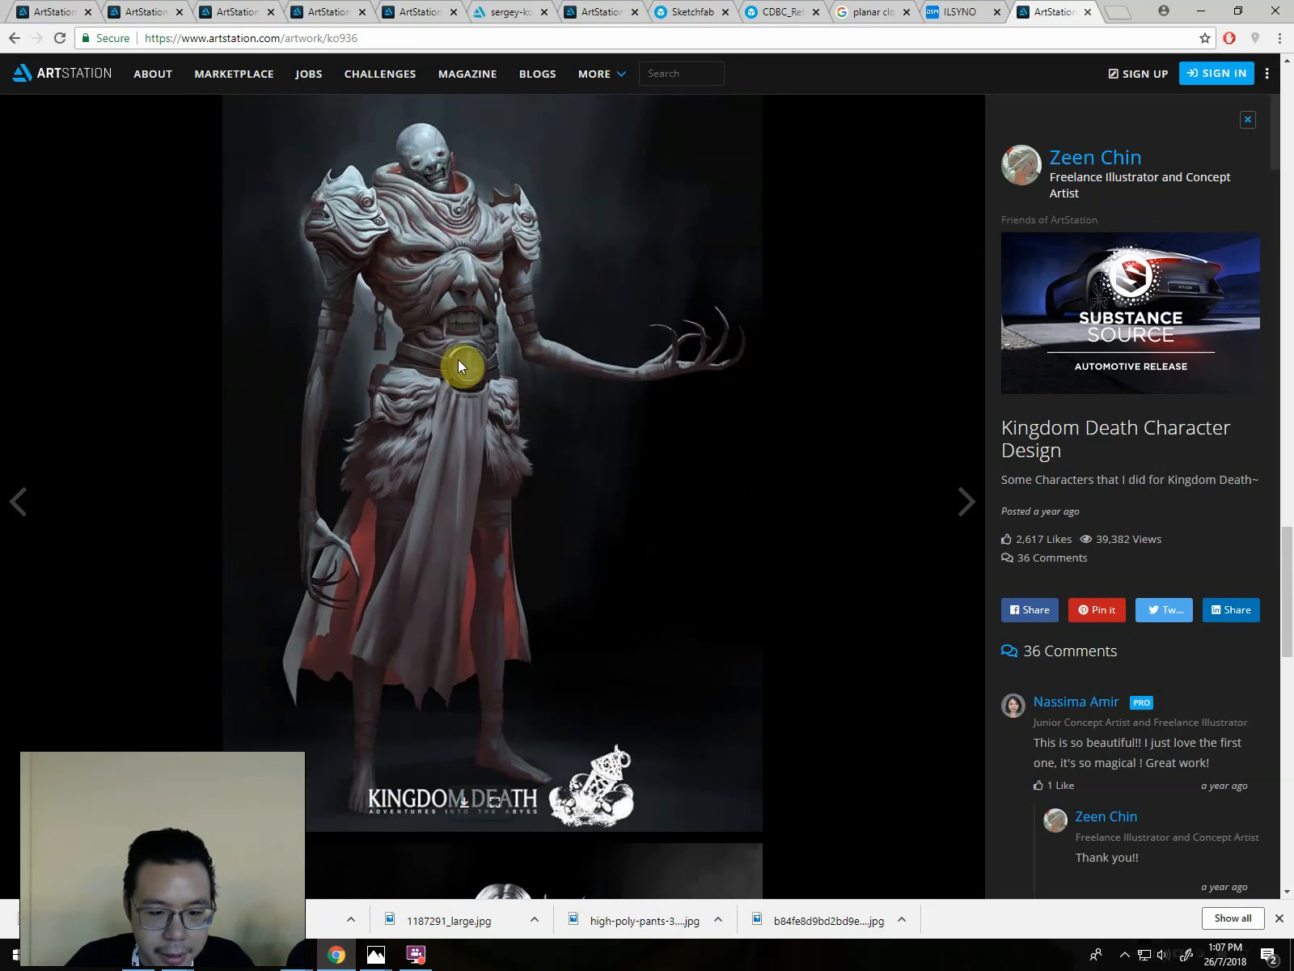
Return to Photoshop and airbrush a dark reddish brown sampled from the inner ear onto the selected eyelid beside the nose bridge
key("alt+Tab")
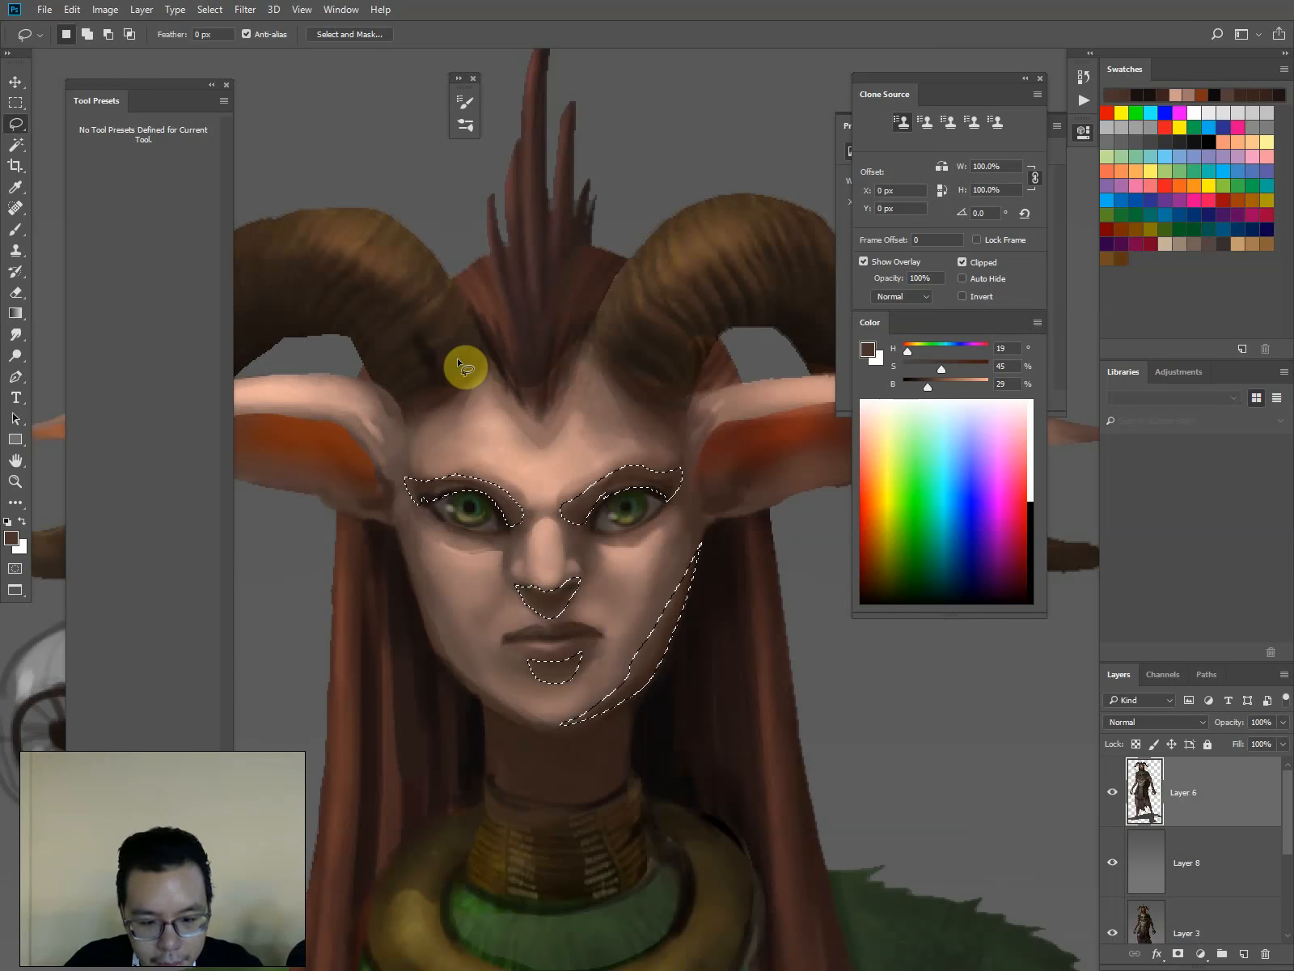
key("b")
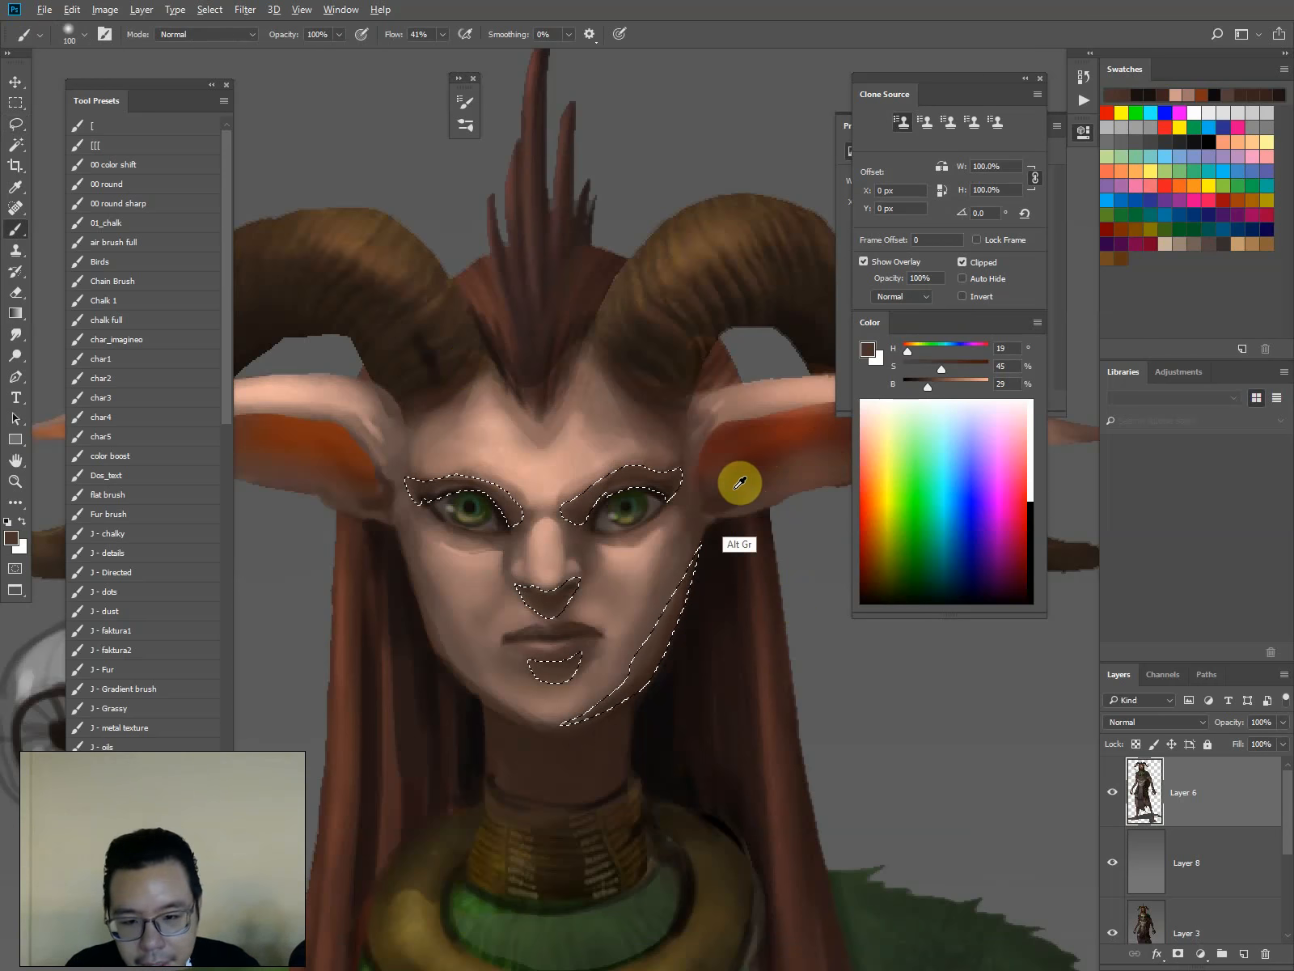
left_click(750, 462, "alt")
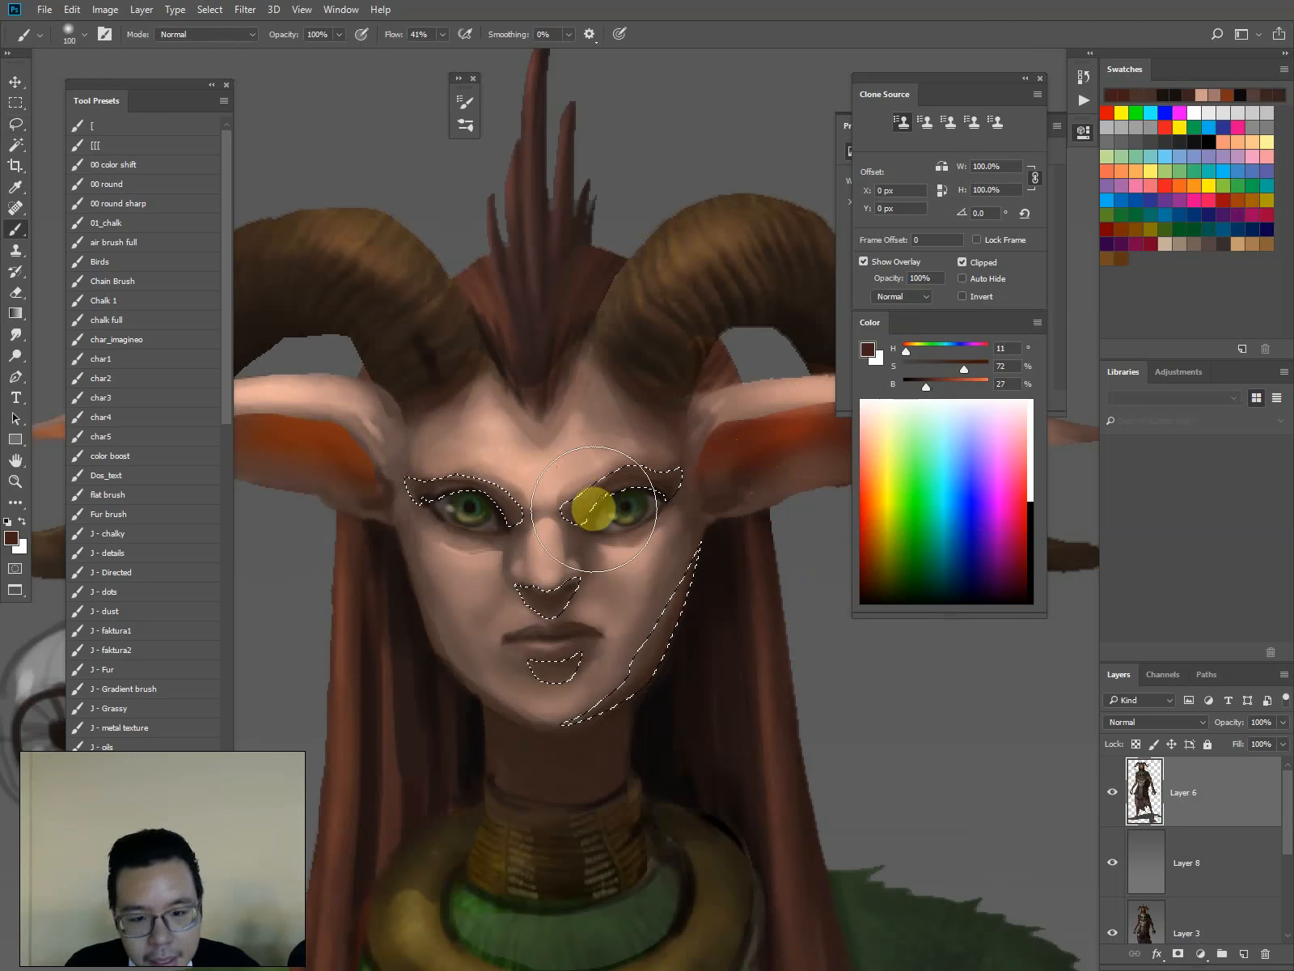
key("[")
left_click_drag(598, 499, 585, 517)
Airbrush the selected face shadows with reddish brown at hue 11, saturation 51% and brightness 41%, and clear the selection
left_click_drag(870, 322, 886, 405)
left_click_drag(980, 451, 962, 450)
left_click_drag(942, 469, 954, 468)
key("[")
left_click_drag(609, 500, 510, 517)
key("[")
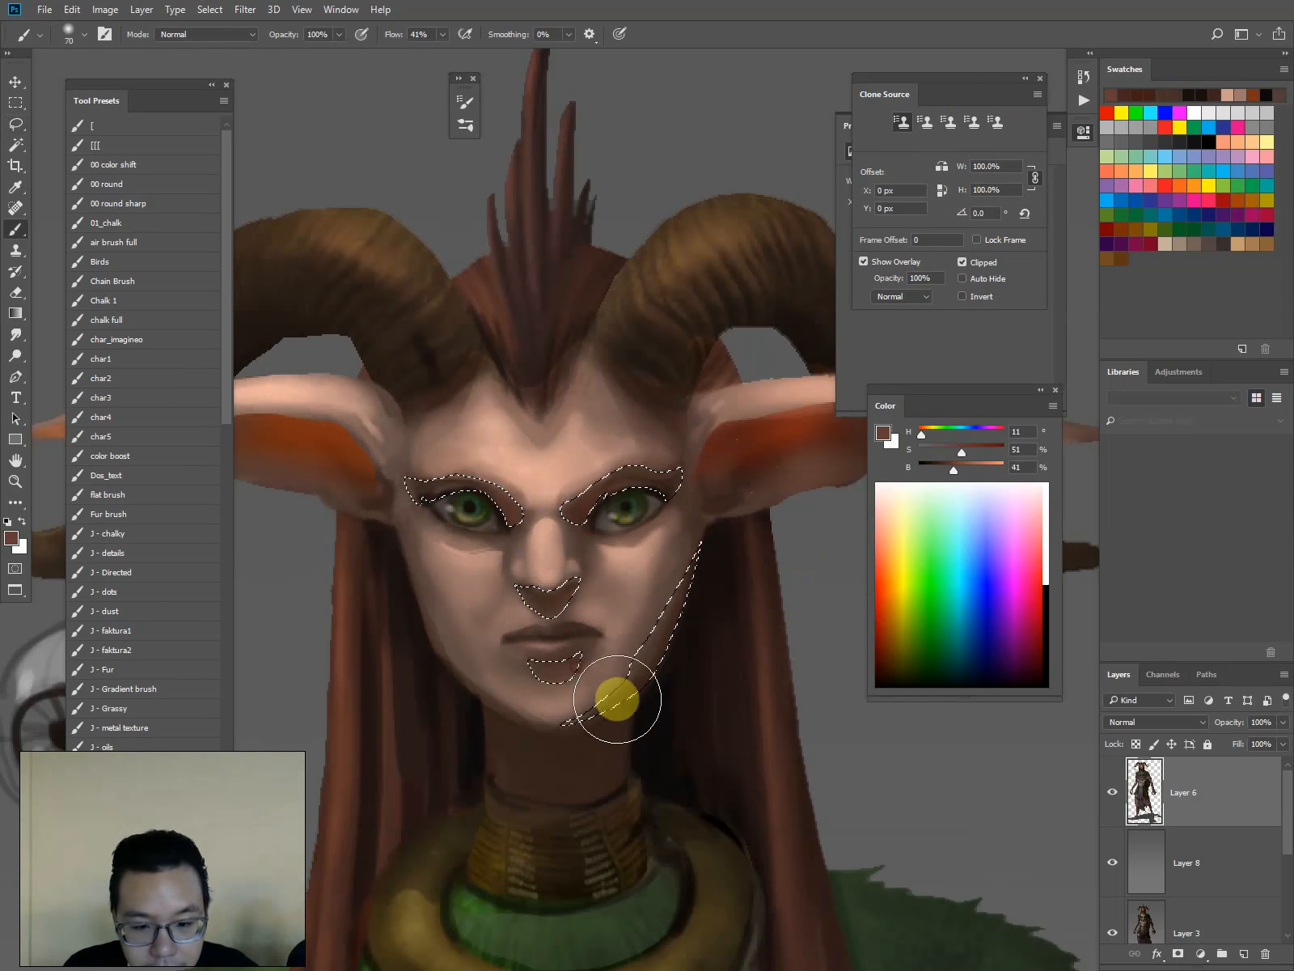
key("l")
left_click(541, 444)
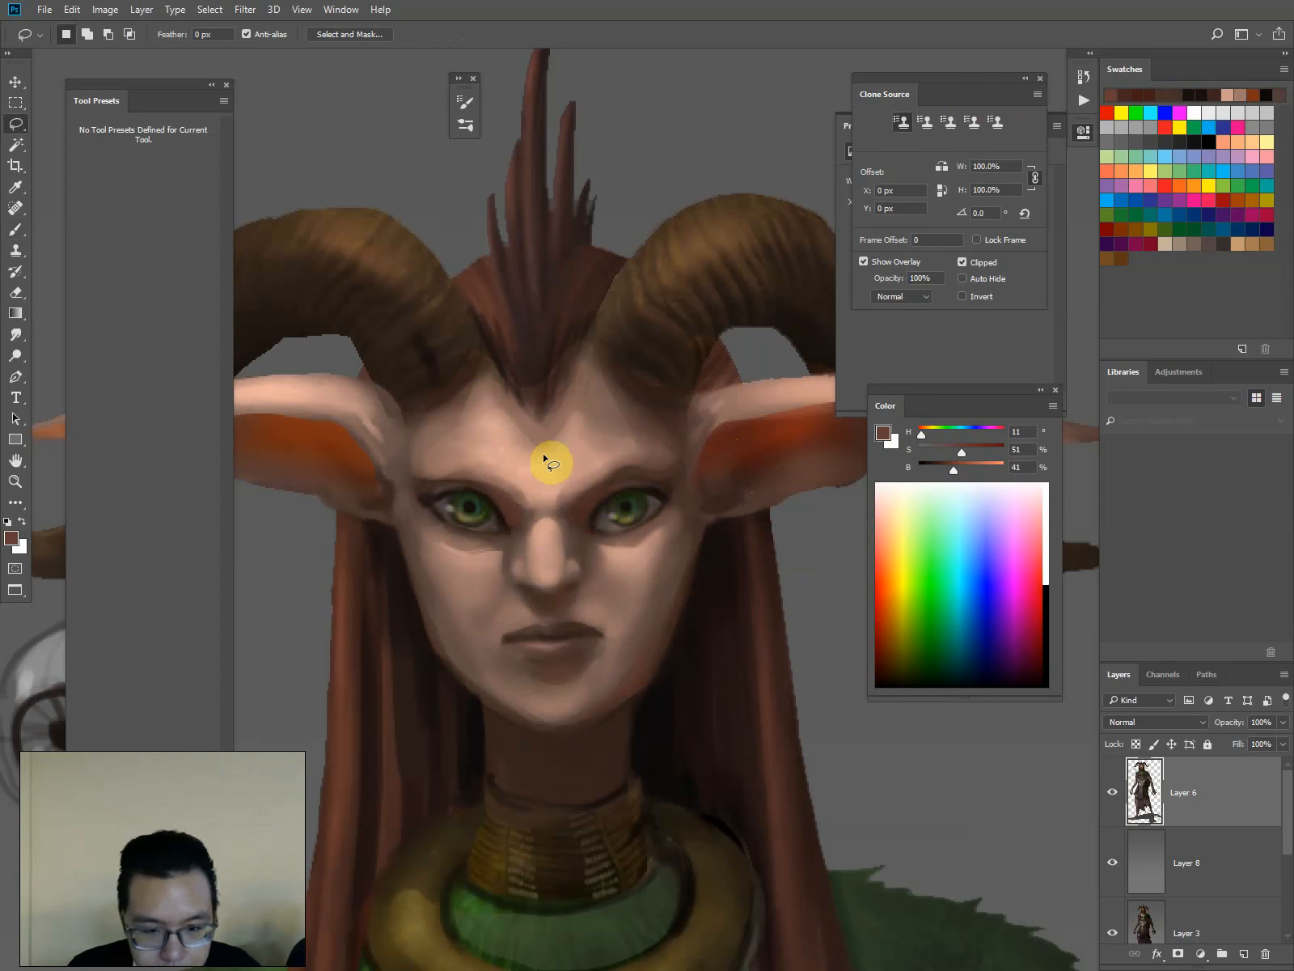
key("ctrl+z")
key("ctrl+d")
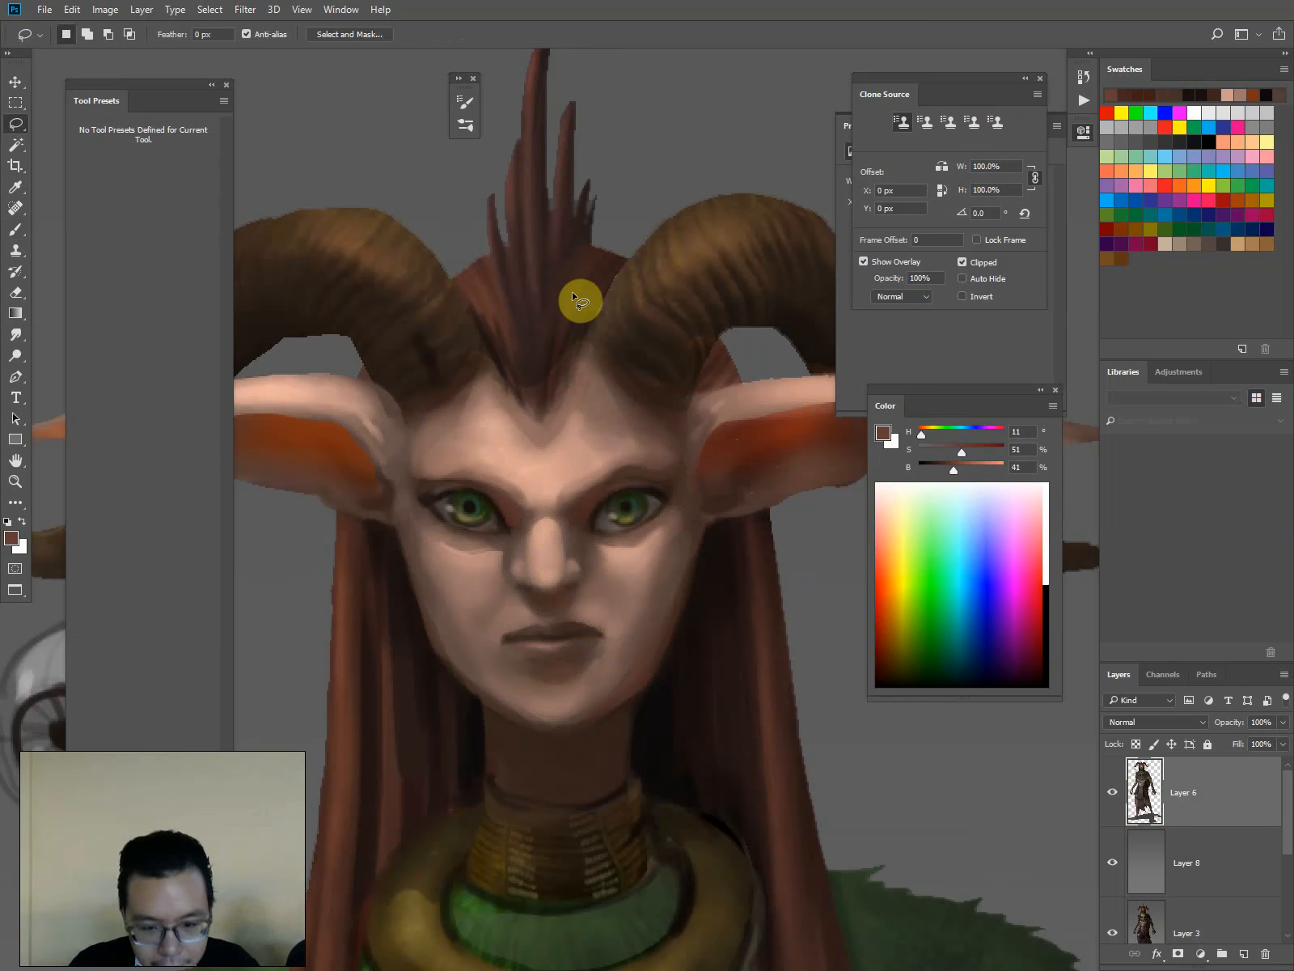
Paint a reddish accent under the nose with the J - details preset at 3 px, using a deep red-brown sampled from the inner ear
key("b")
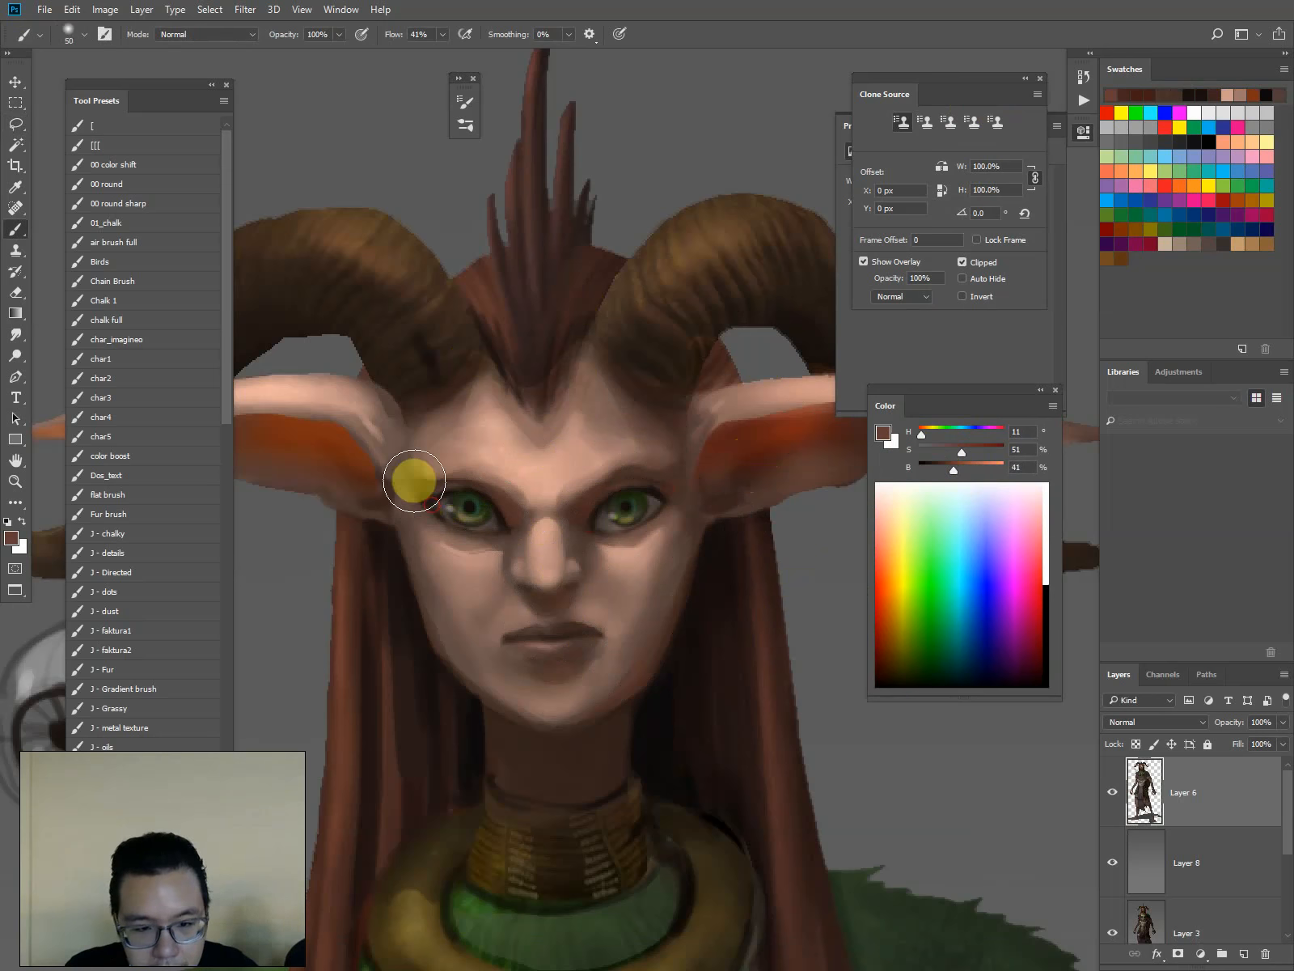
key("[")
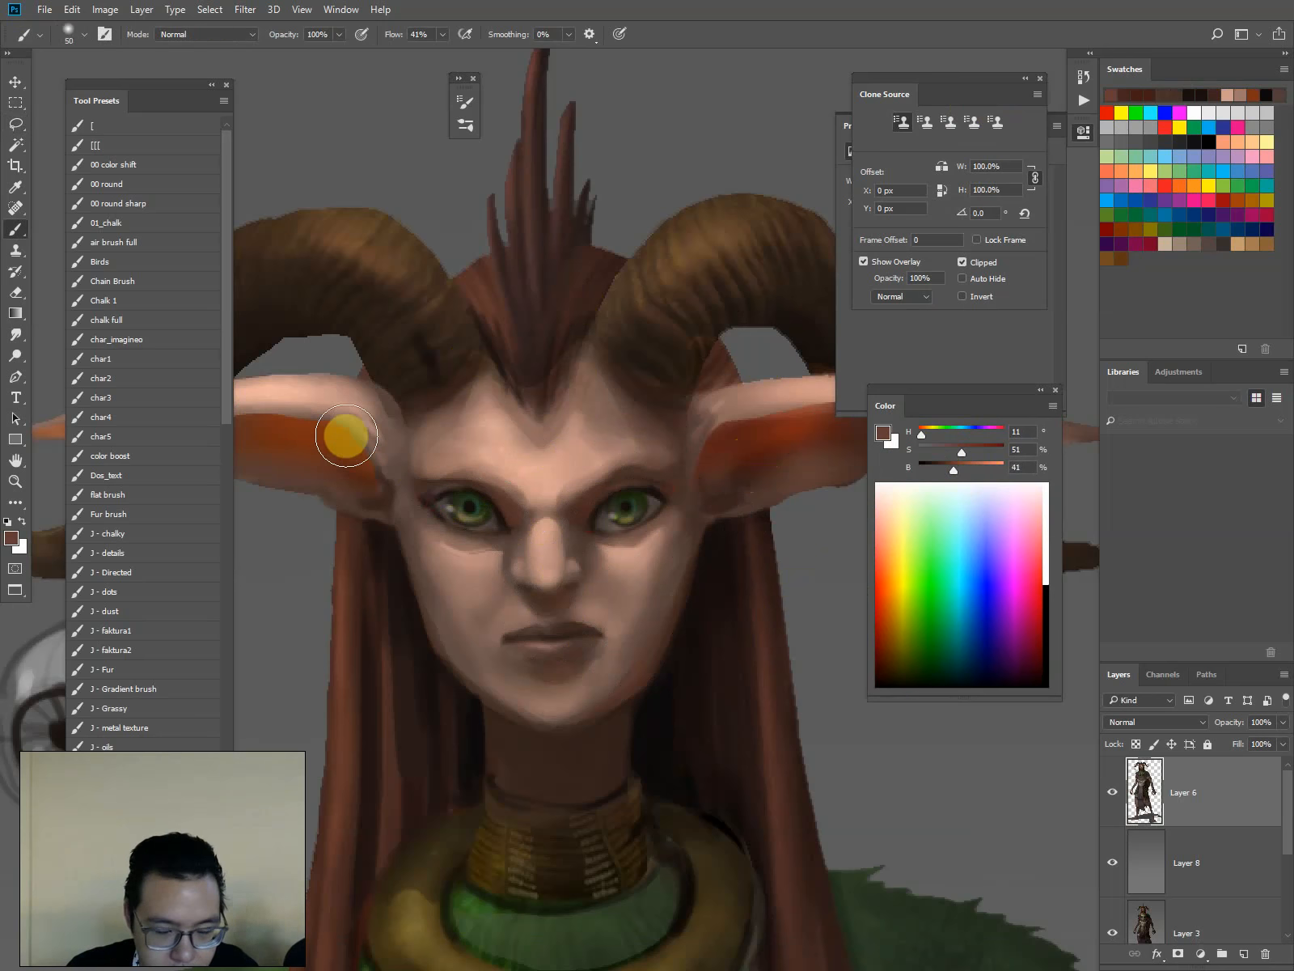
key("l")
key("b")
left_click(111, 554)
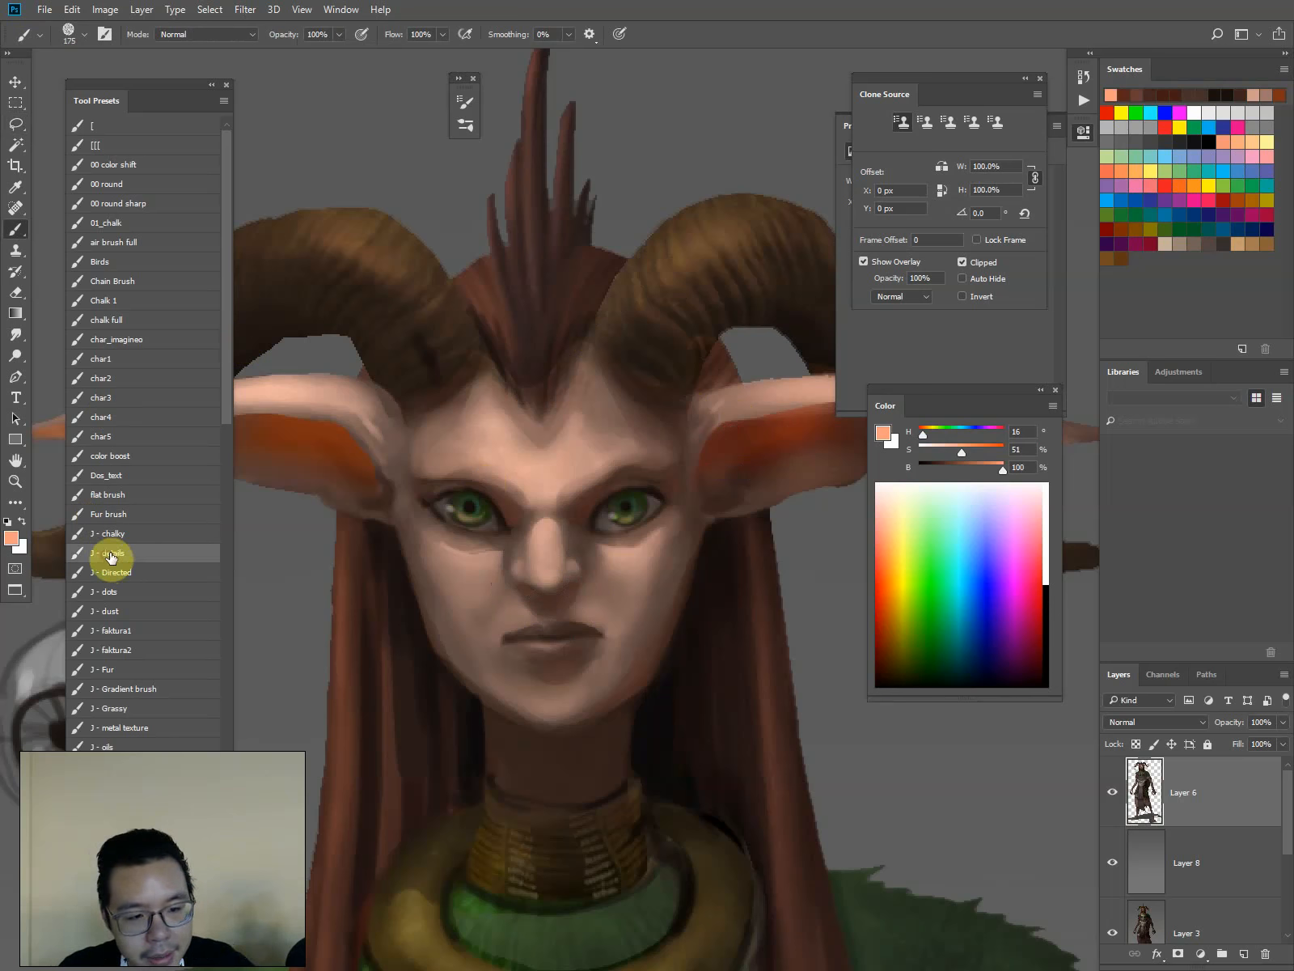
left_click(751, 431, "alt")
key("[")
key("[")
key("[")
key("[")
key("[")
key("[")
key("[")
key("[")
key("[")
key("[")
key("[")
key("[")
key("[")
key("[")
key("[")
key("[")
key("[")
key("[")
key("[")
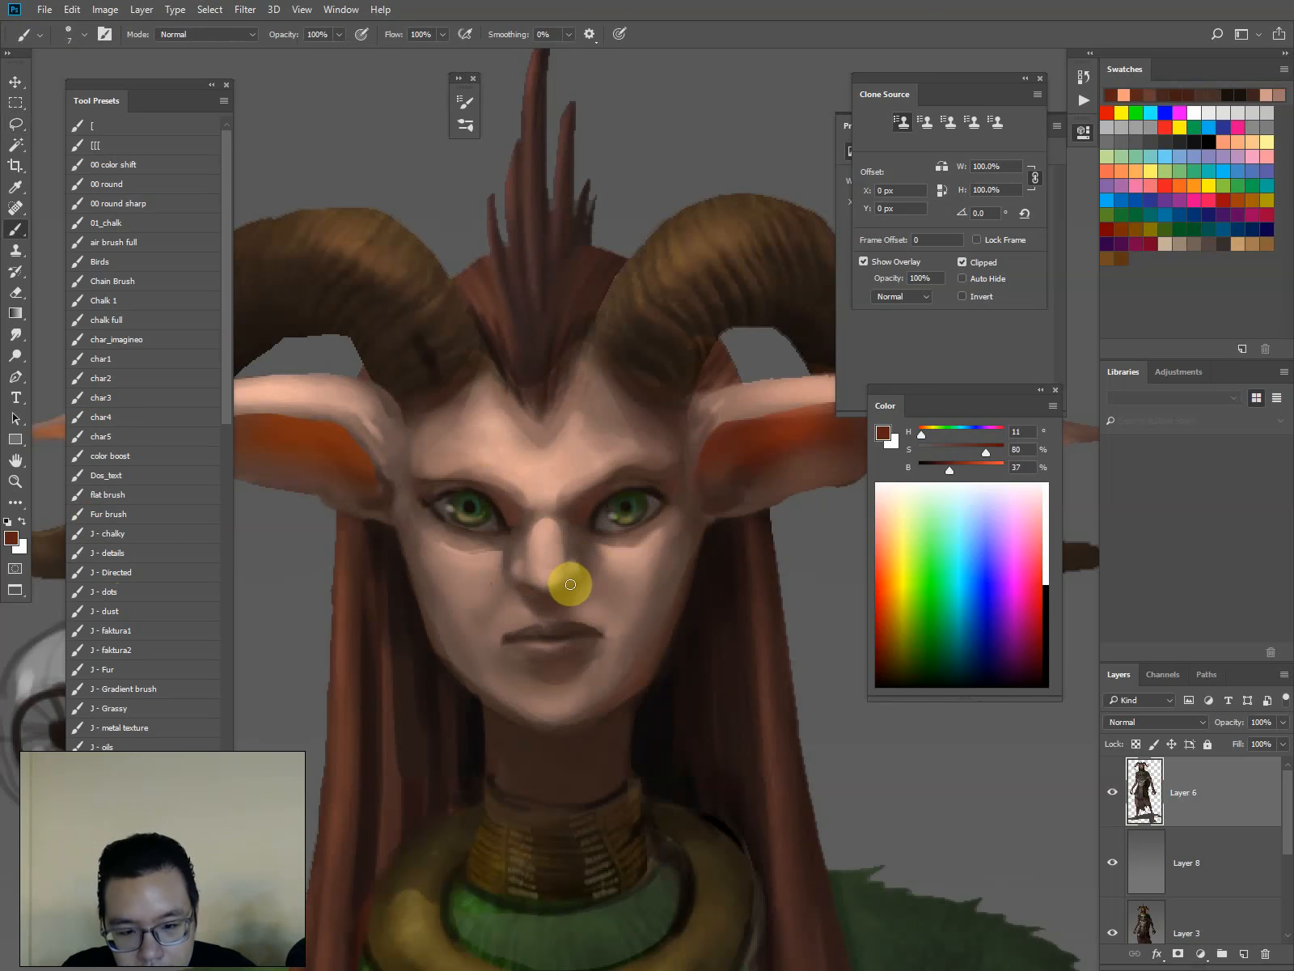
key("[")
key("[")
key("[")
left_click(572, 584)
Darken the nostril and nose underside with sampled dark browns, using a 3 to 4 px brush
key("bracketright")
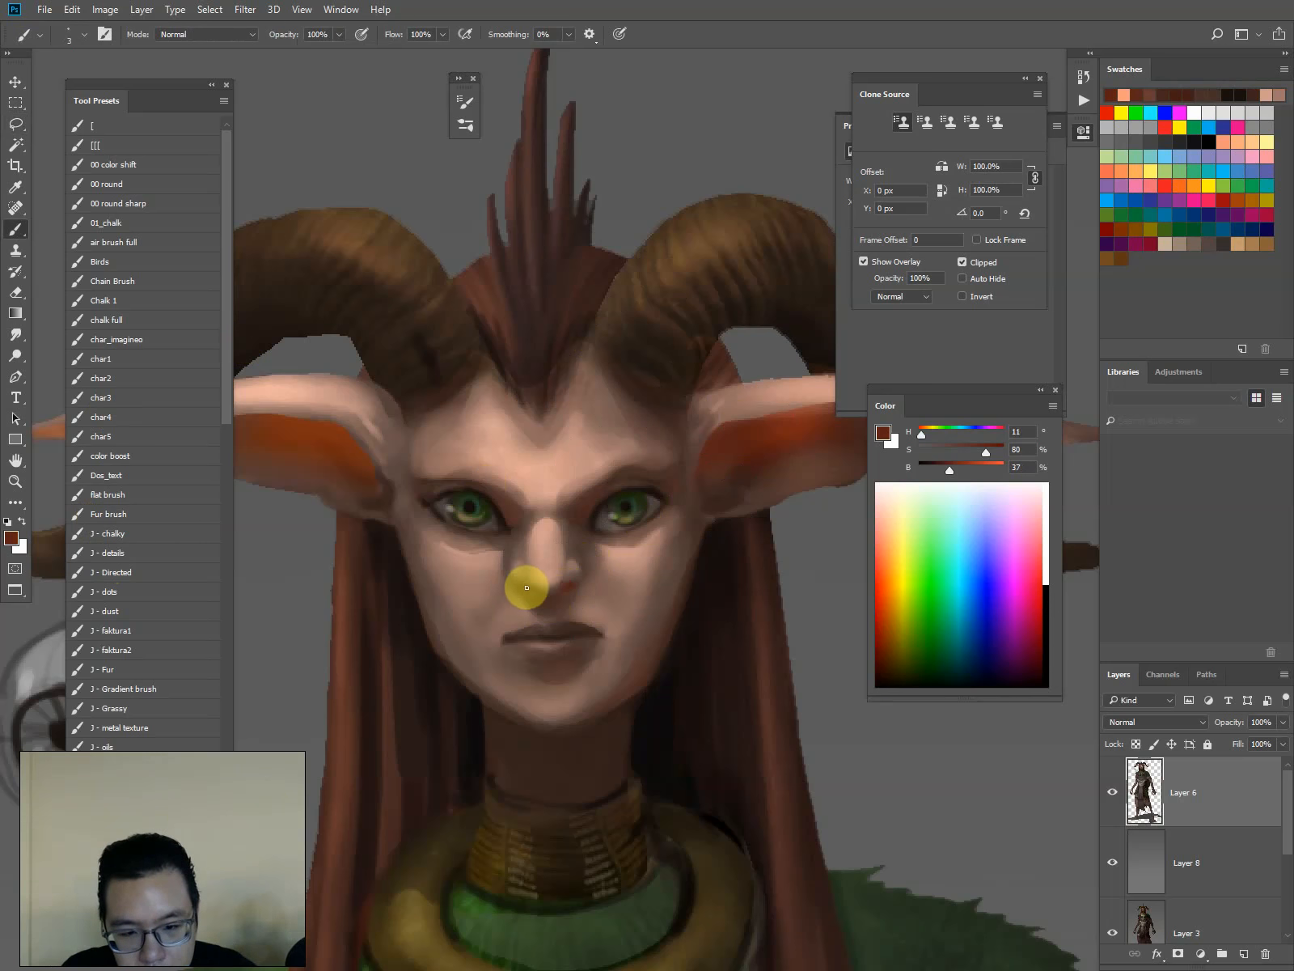
left_click(591, 516, "alt")
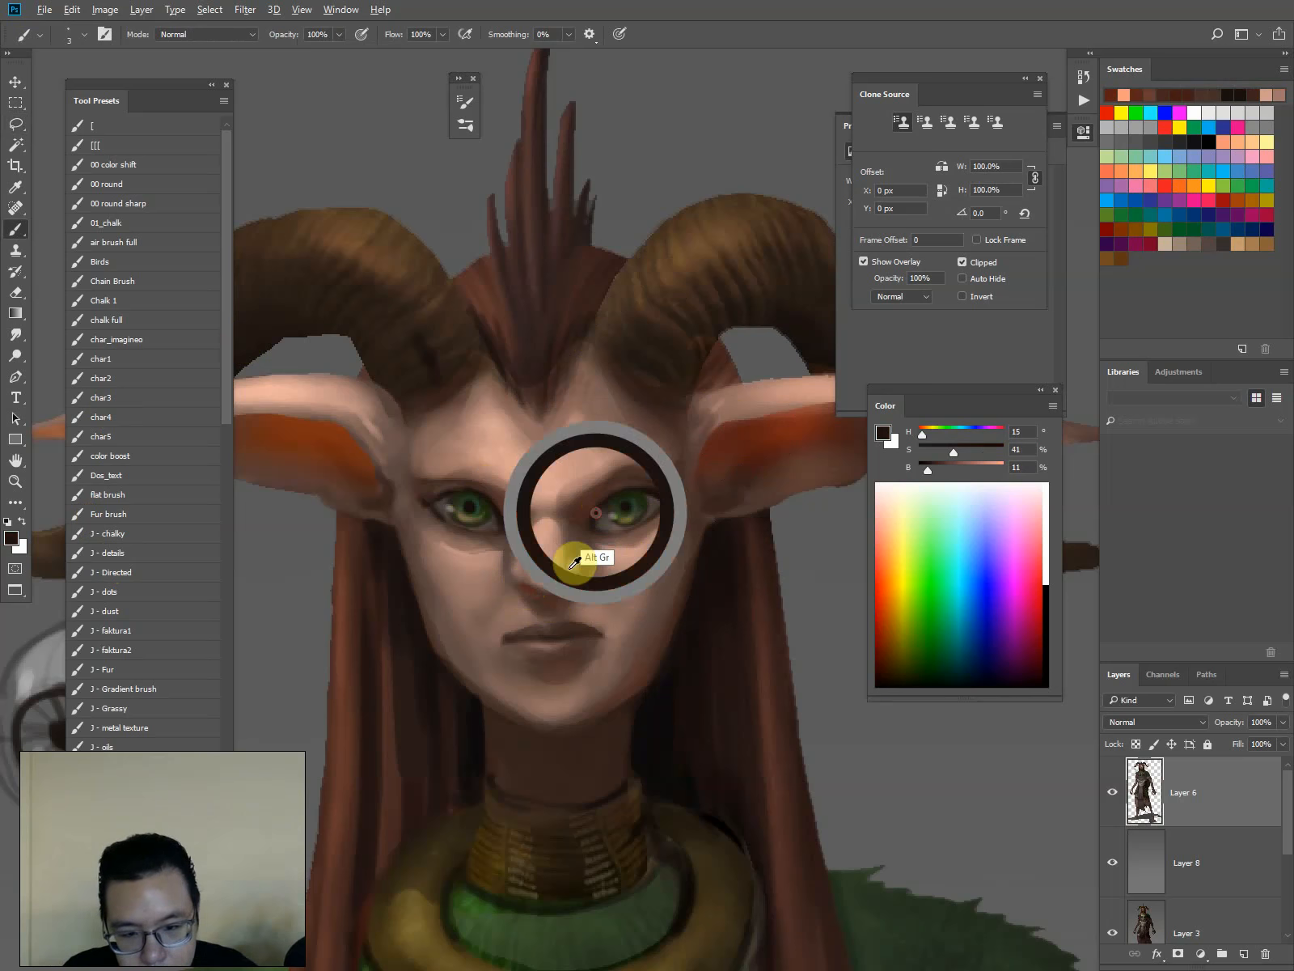
left_click(580, 625, "alt")
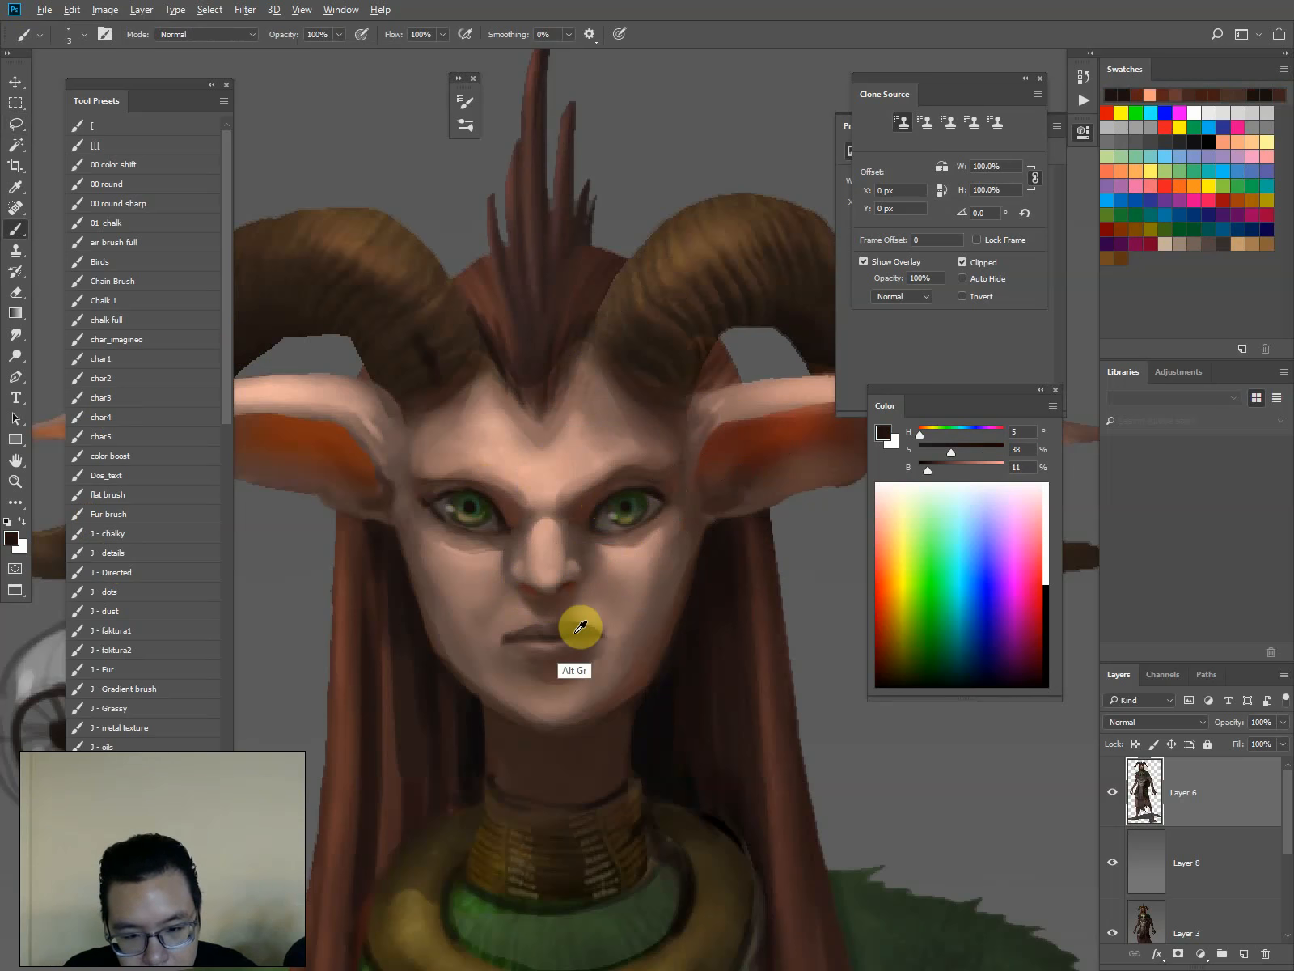
key("bracketright")
left_click_drag(530, 592, 521, 584)
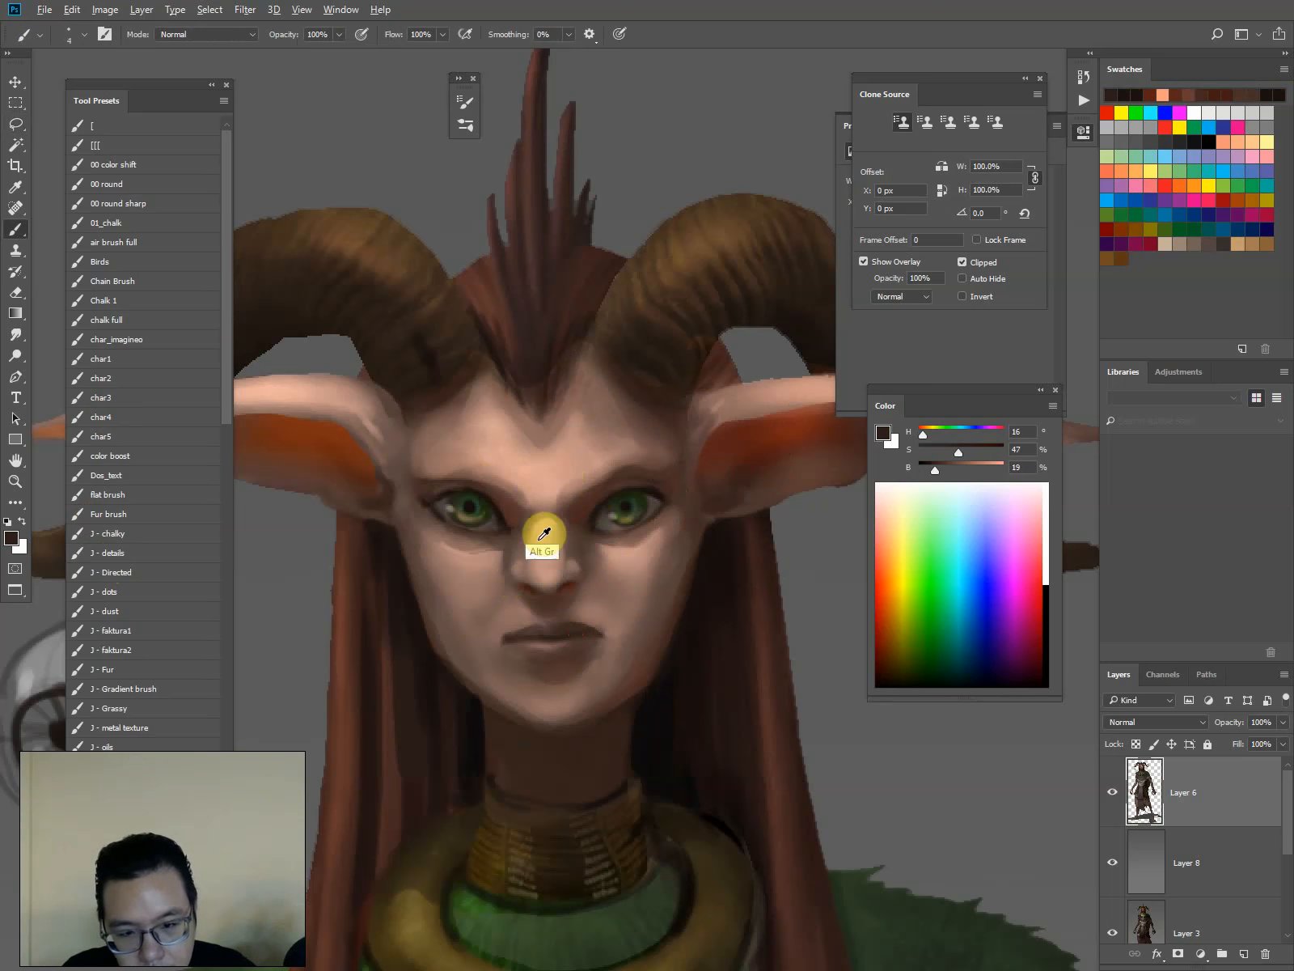
Paint light highlights on the cheekbones under the eyes with a 5 px brush and a light peach sampled from the ear
left_click(299, 392, "alt")
key("bracketright")
left_click_drag(621, 557, 652, 541)
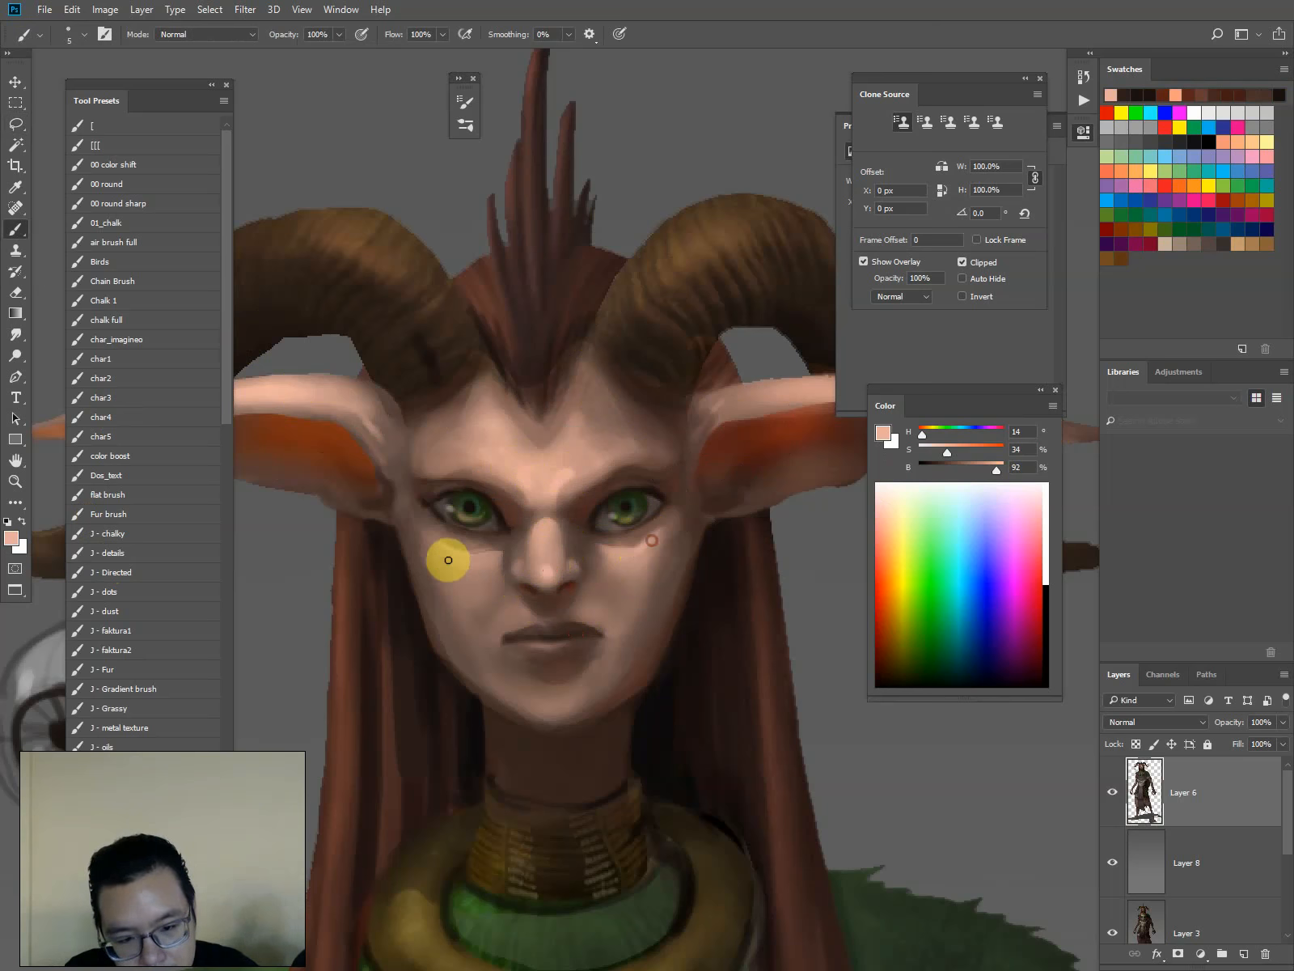
Choose a scattered brush preset, and select the upper rim of the ear on the viewer's left with the Lasso tool
left_click_drag(384, 353, 509, 370)
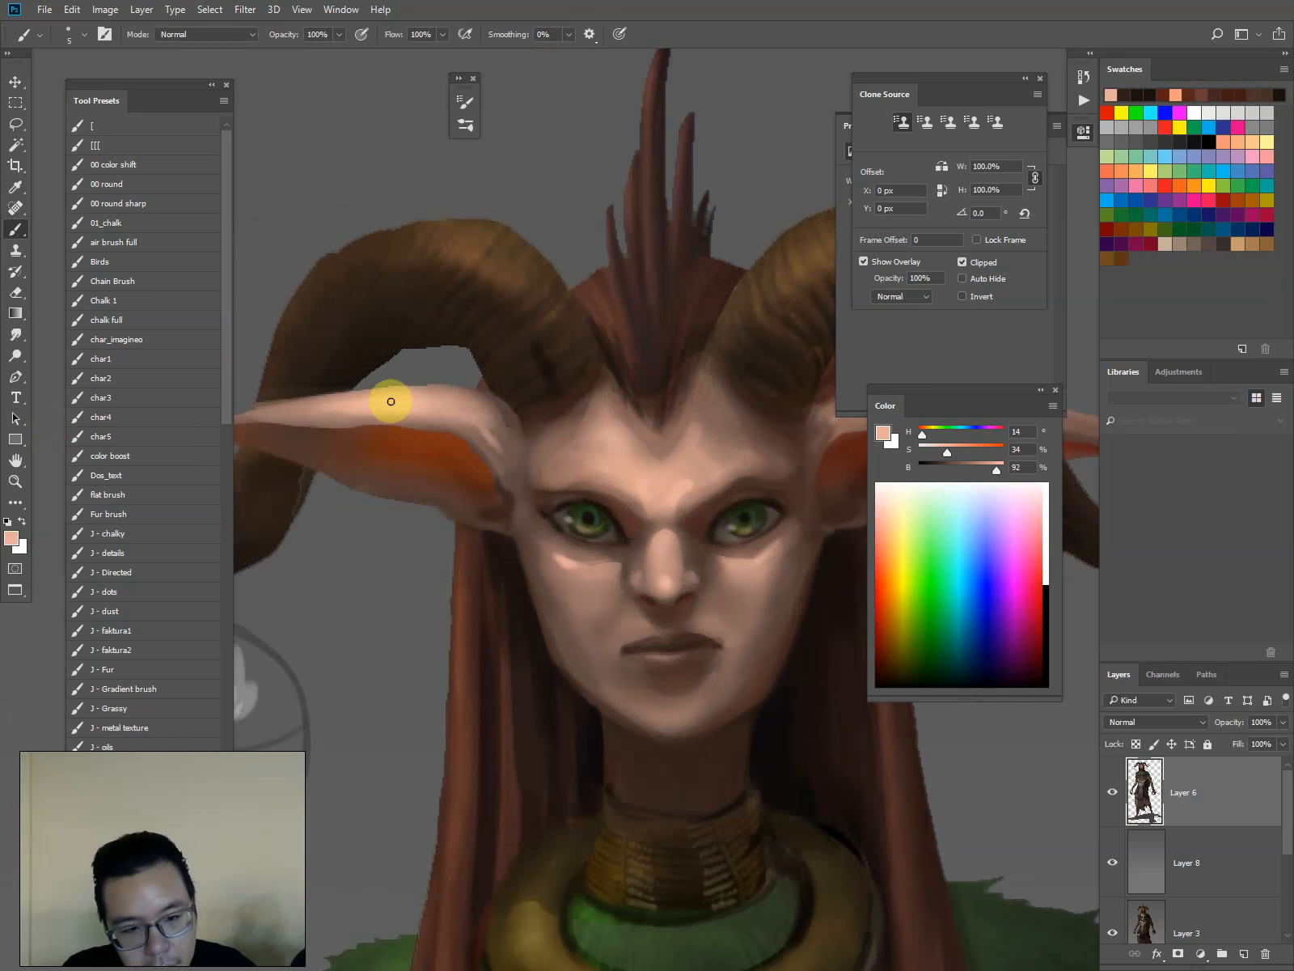
key("bracketleft")
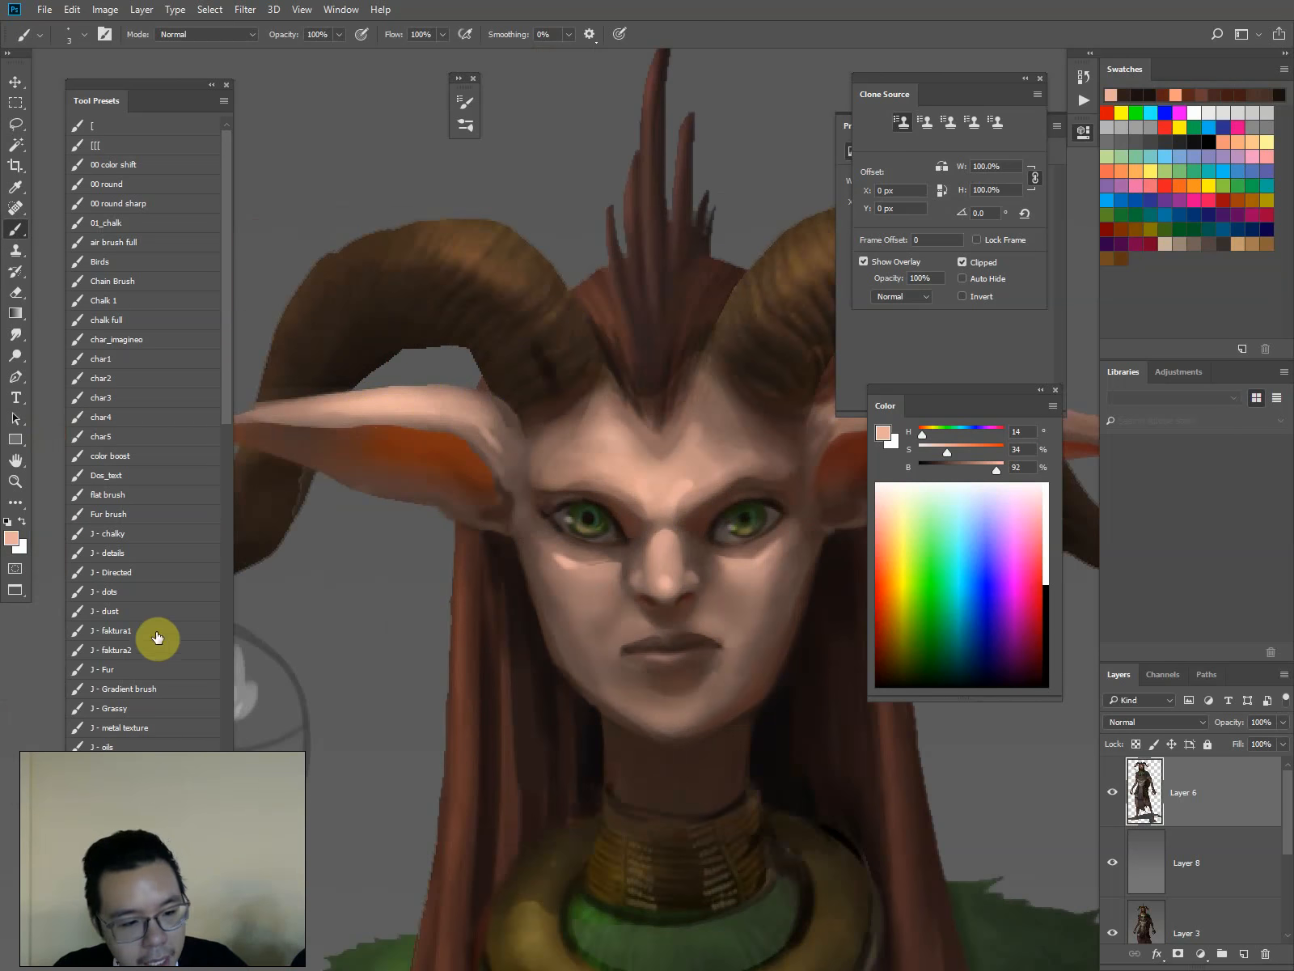
left_click_drag(227, 412, 206, 832)
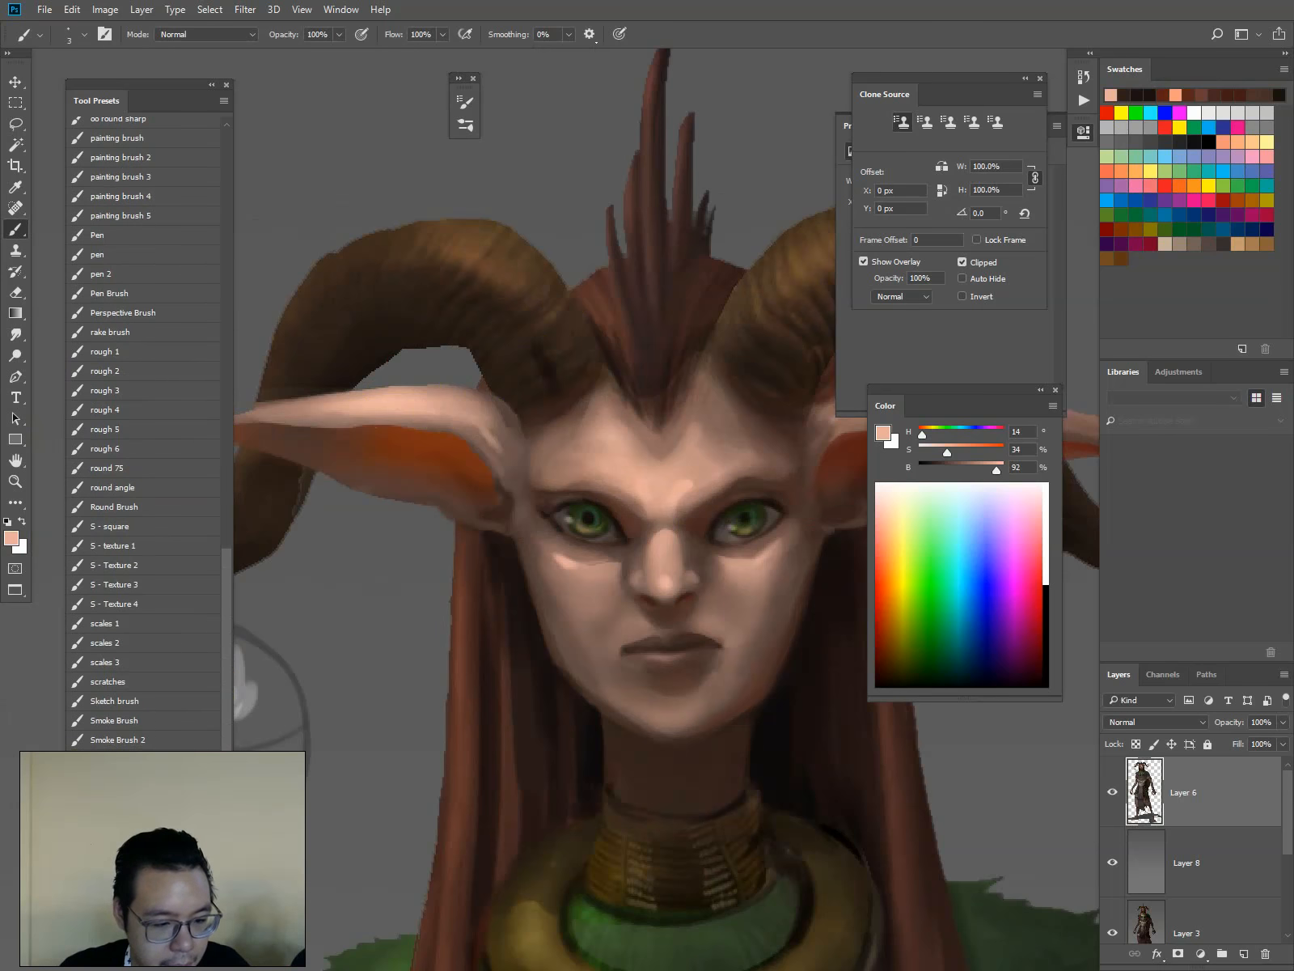
left_click(162, 817)
key("bracketright")
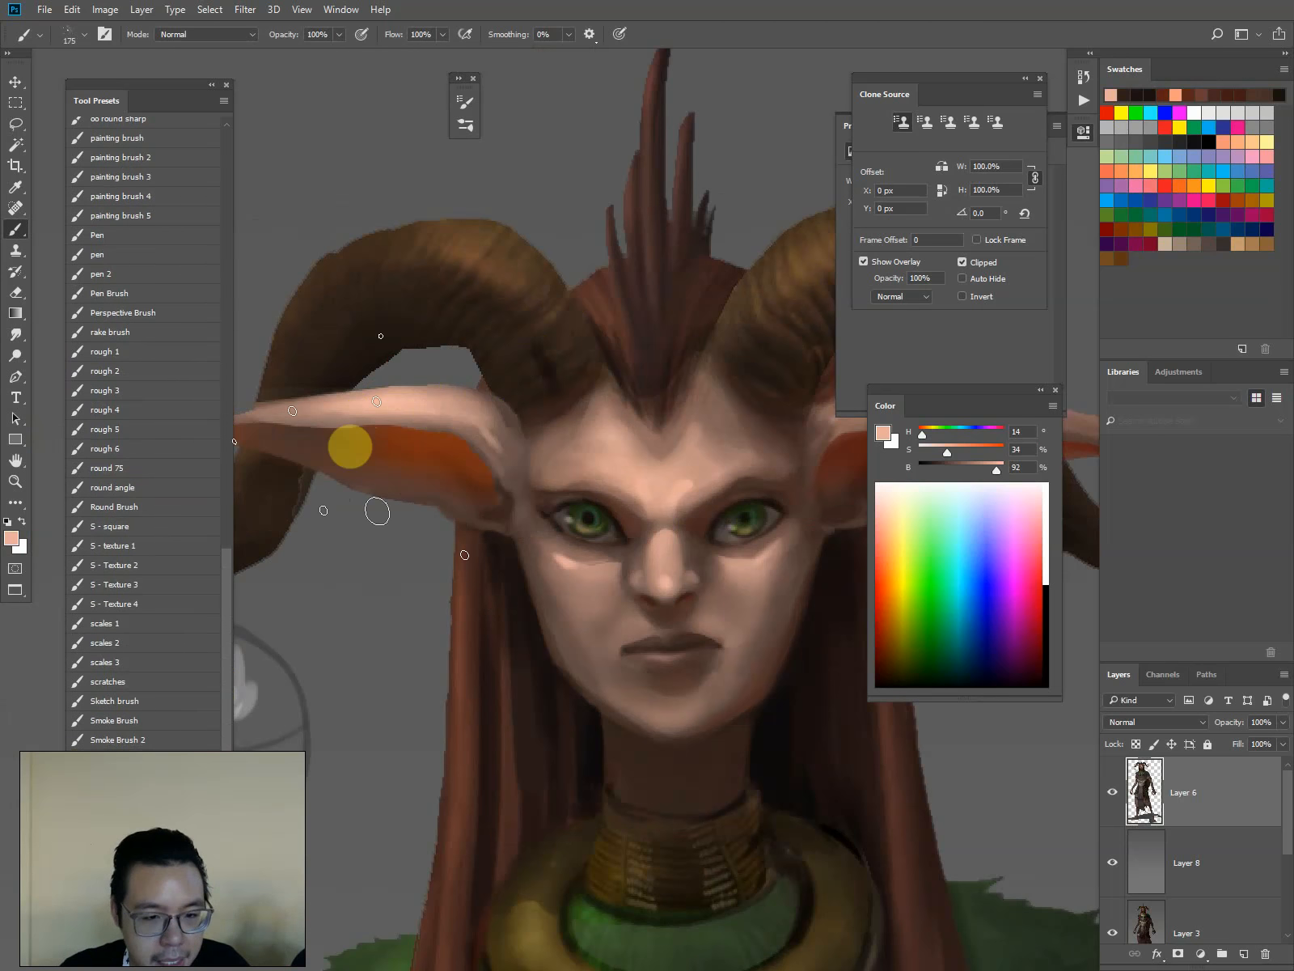
key("l")
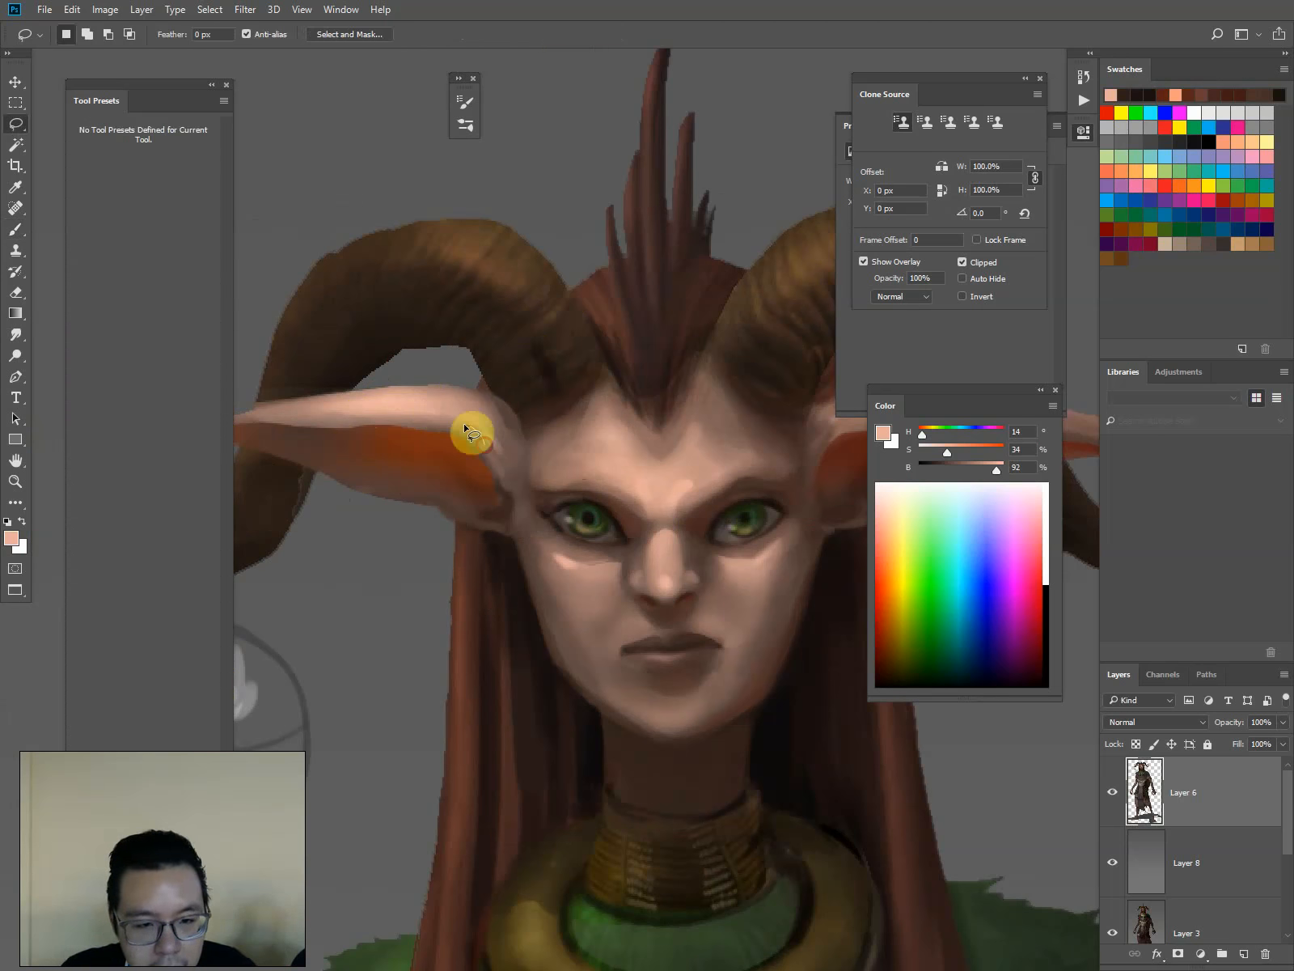
left_click_drag(446, 424, 486, 444)
Speckle the selected ear rim with pale peach at saturation 15% and brightness 100% using a 25 px brush, and clear the selection
key("b")
key("bracketleft")
key("bracketleft")
key("bracketleft")
key("bracketleft")
key("bracketleft")
key("bracketleft")
key("bracketleft")
key("bracketleft")
key("bracketleft")
key("bracketleft")
key("bracketleft")
key("bracketleft")
key("bracketleft")
left_click_drag(948, 452, 932, 452)
left_click_drag(996, 470, 1003, 470)
mouse_move(429, 401)
left_mouse_down()
mouse_move(384, 398)
mouse_move(469, 411)
mouse_move(419, 408)
left_mouse_up()
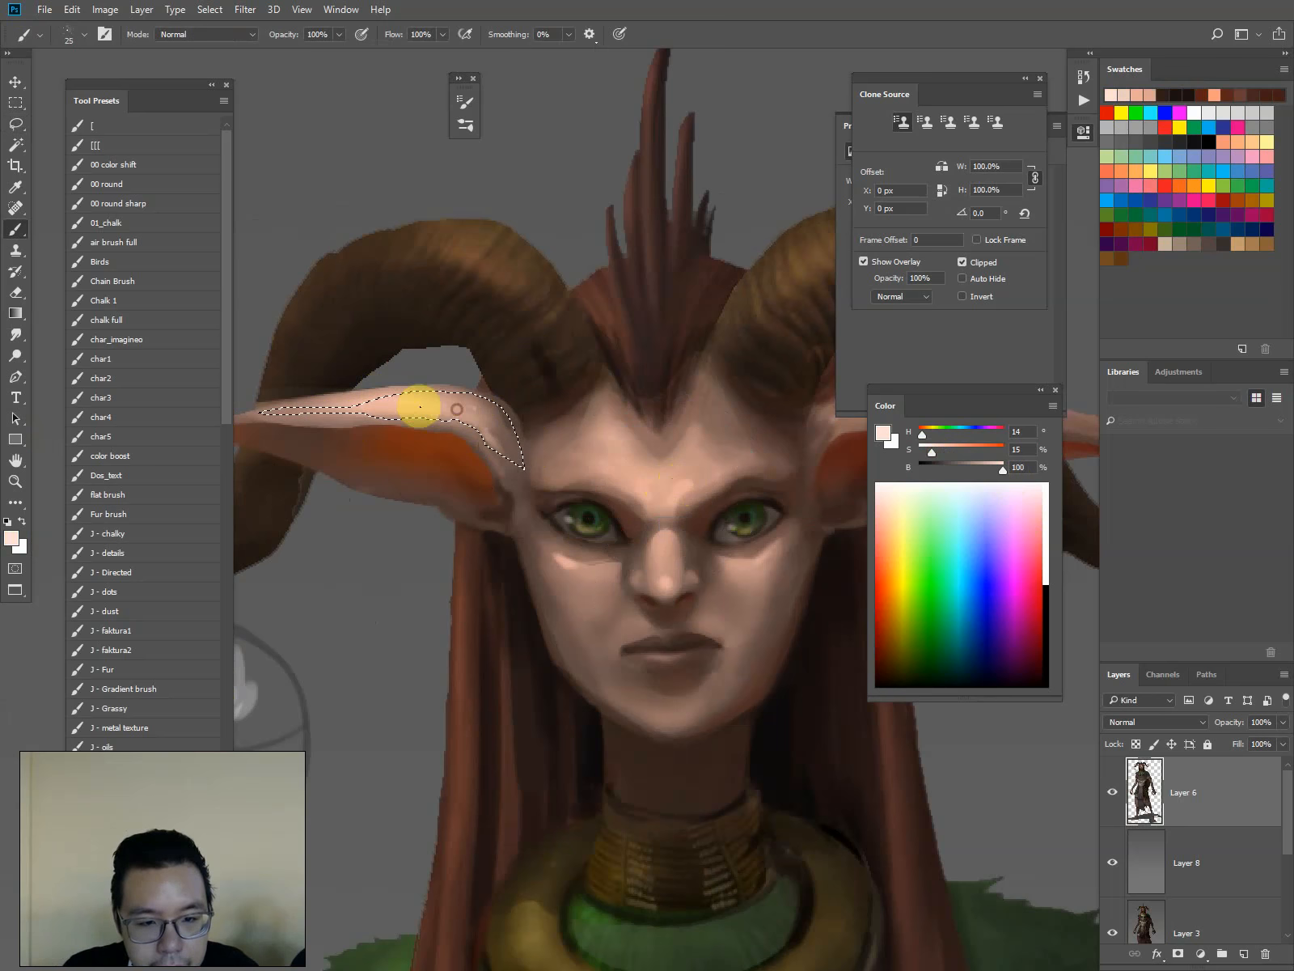
key("l")
left_click(334, 313)
Select both forehead planes, both cheeks, the nose bridge and the areas above the mouth corners with the Lasso tool
left_click_drag(665, 428, 637, 441)
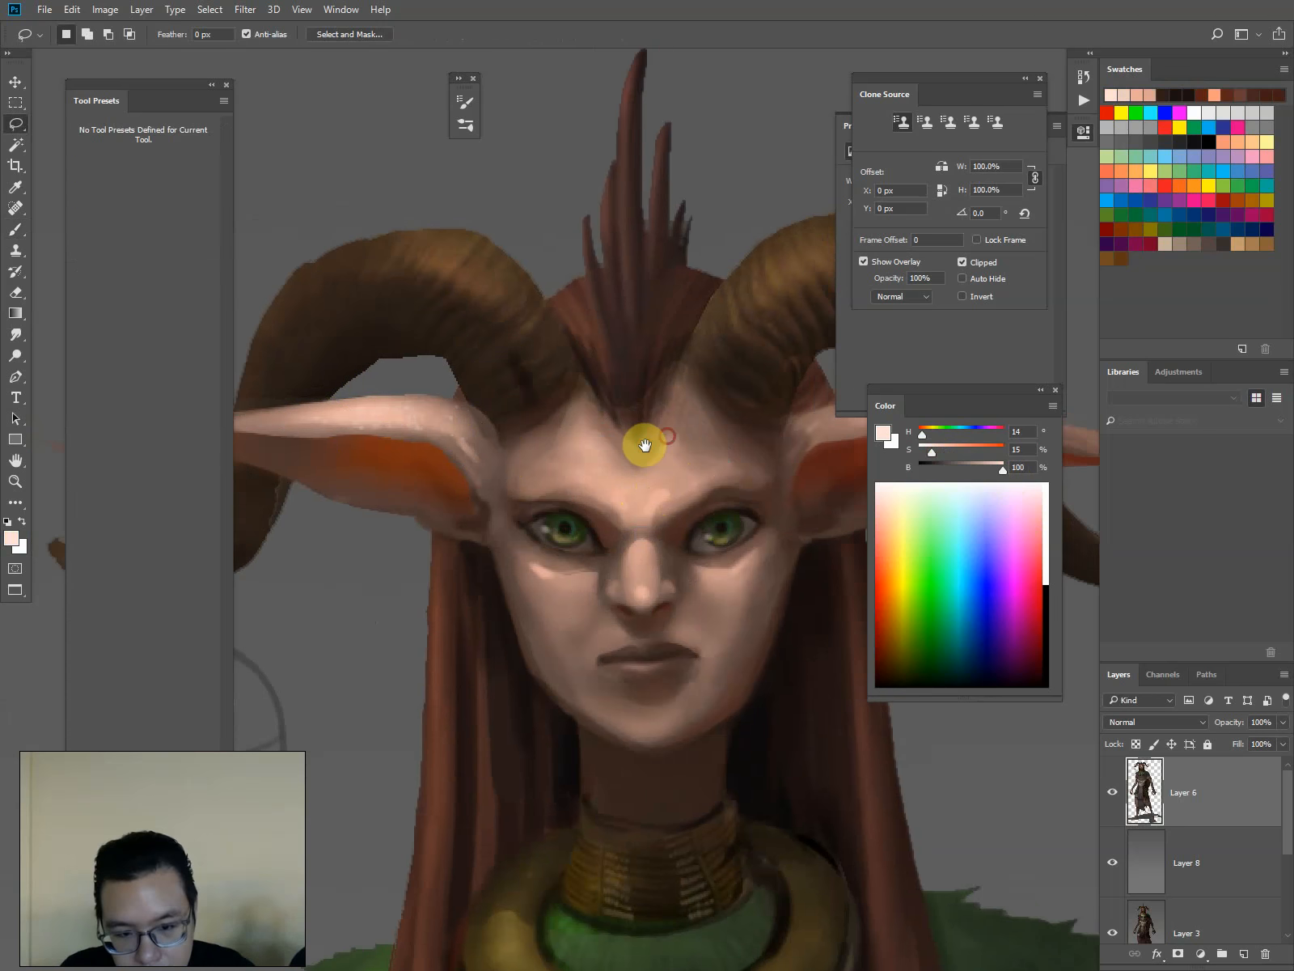
mouse_move(610, 523)
left_mouse_down()
mouse_move(529, 476)
mouse_move(592, 434)
mouse_move(623, 514)
mouse_move(714, 462)
mouse_move(655, 524)
left_mouse_up()
mouse_move(695, 589)
left_mouse_down()
mouse_move(768, 563)
mouse_move(728, 607)
mouse_move(694, 589)
left_mouse_up()
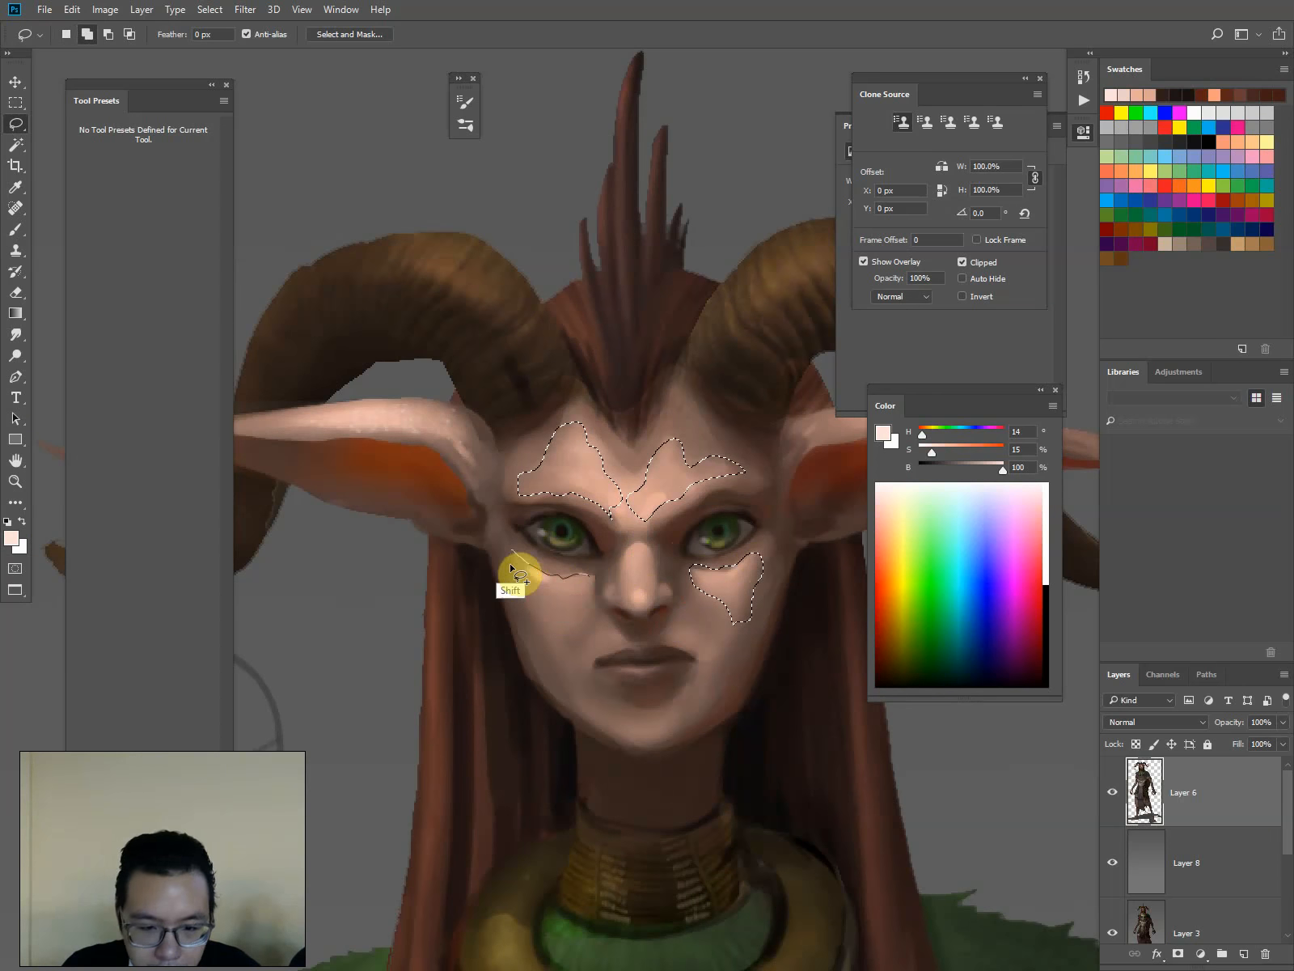
mouse_move(579, 602)
left_mouse_down()
mouse_move(624, 565)
mouse_move(651, 564)
mouse_move(639, 548)
left_mouse_up()
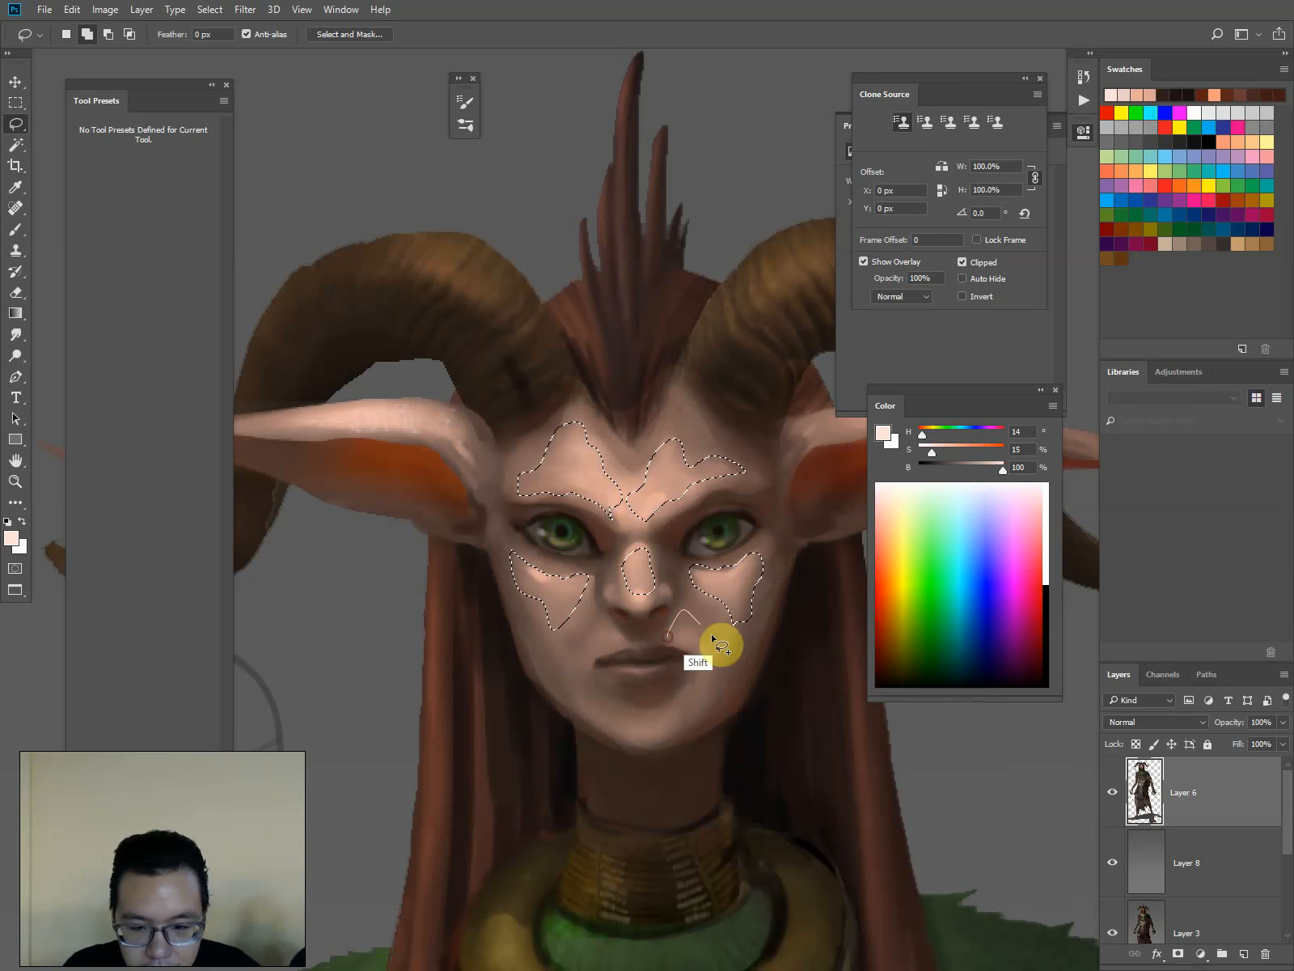
mouse_move(593, 654)
left_mouse_down()
mouse_move(627, 693)
mouse_move(693, 702)
mouse_move(659, 636)
left_mouse_up()
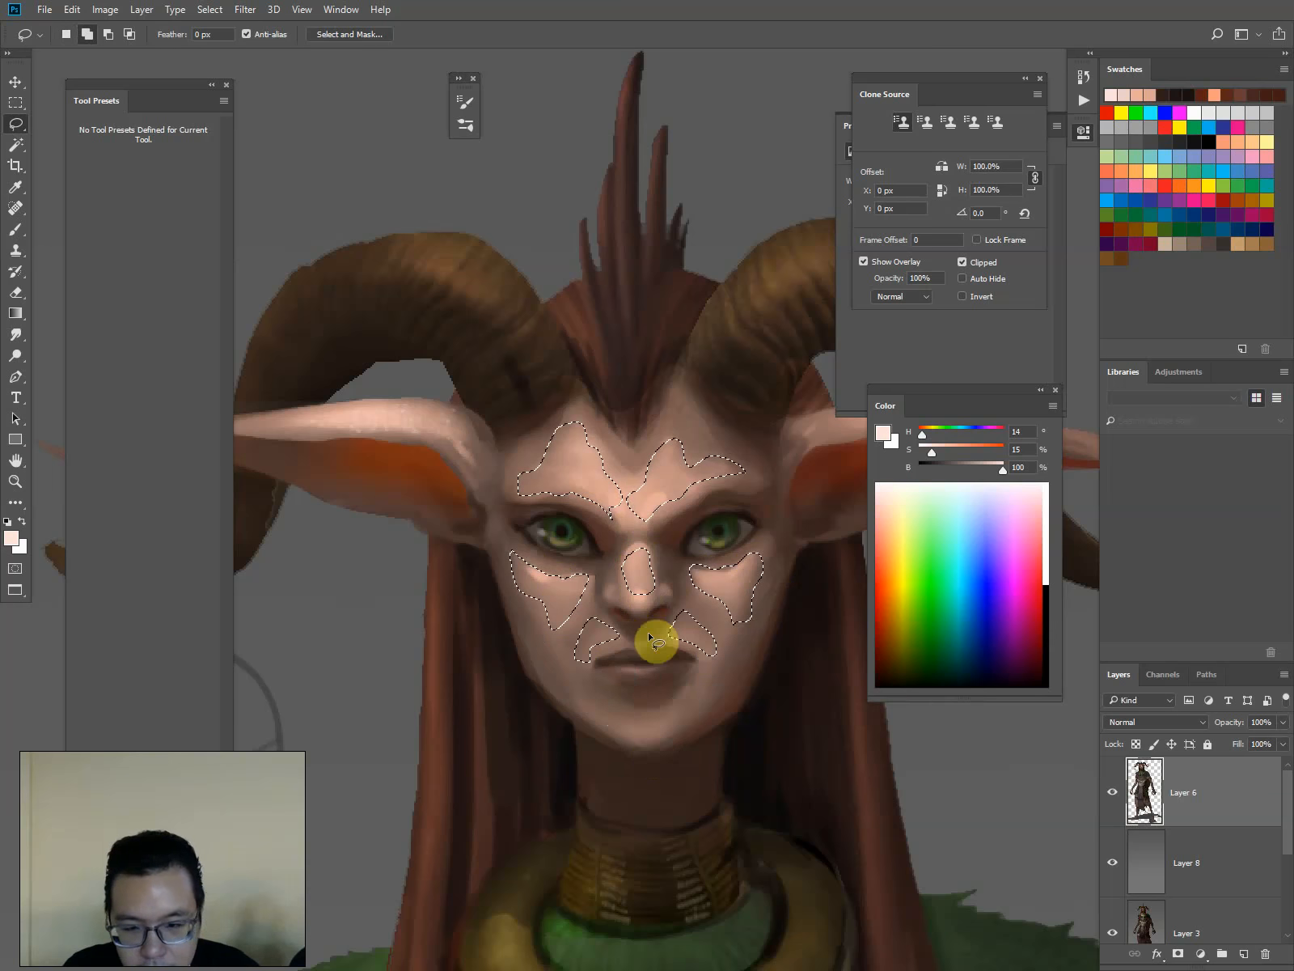
Add the chin and the upper rim of the ear on the viewer's right to the Lasso selection, and remove the selection outline
left_click_drag(737, 501, 371, 629)
mouse_move(518, 555)
left_mouse_down()
mouse_move(636, 535)
mouse_move(760, 559)
mouse_move(648, 526)
mouse_move(540, 527)
mouse_move(521, 552)
mouse_move(793, 570)
mouse_move(759, 559)
left_mouse_up()
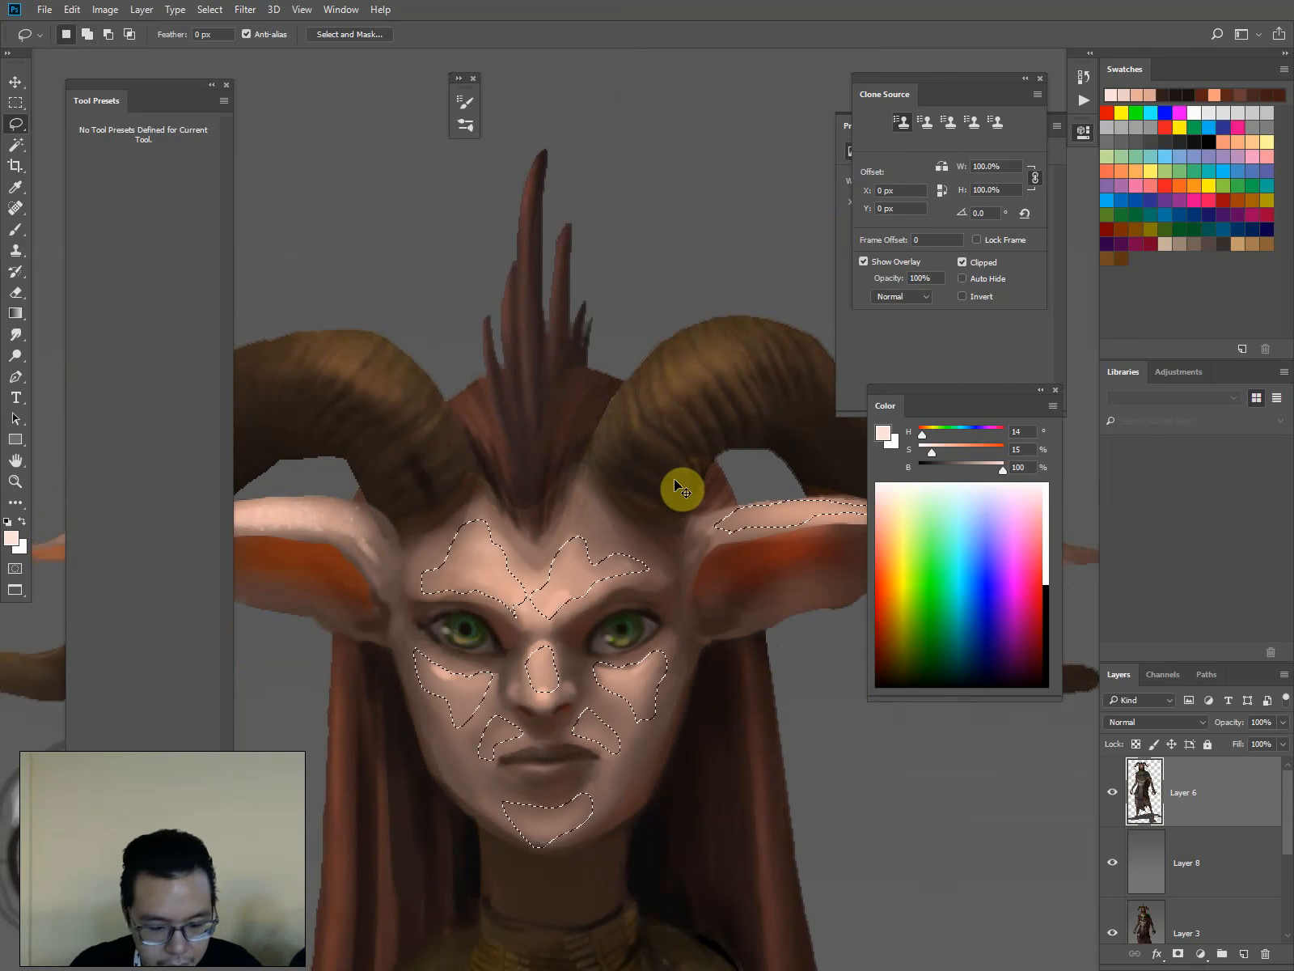
key("ctrl+d")
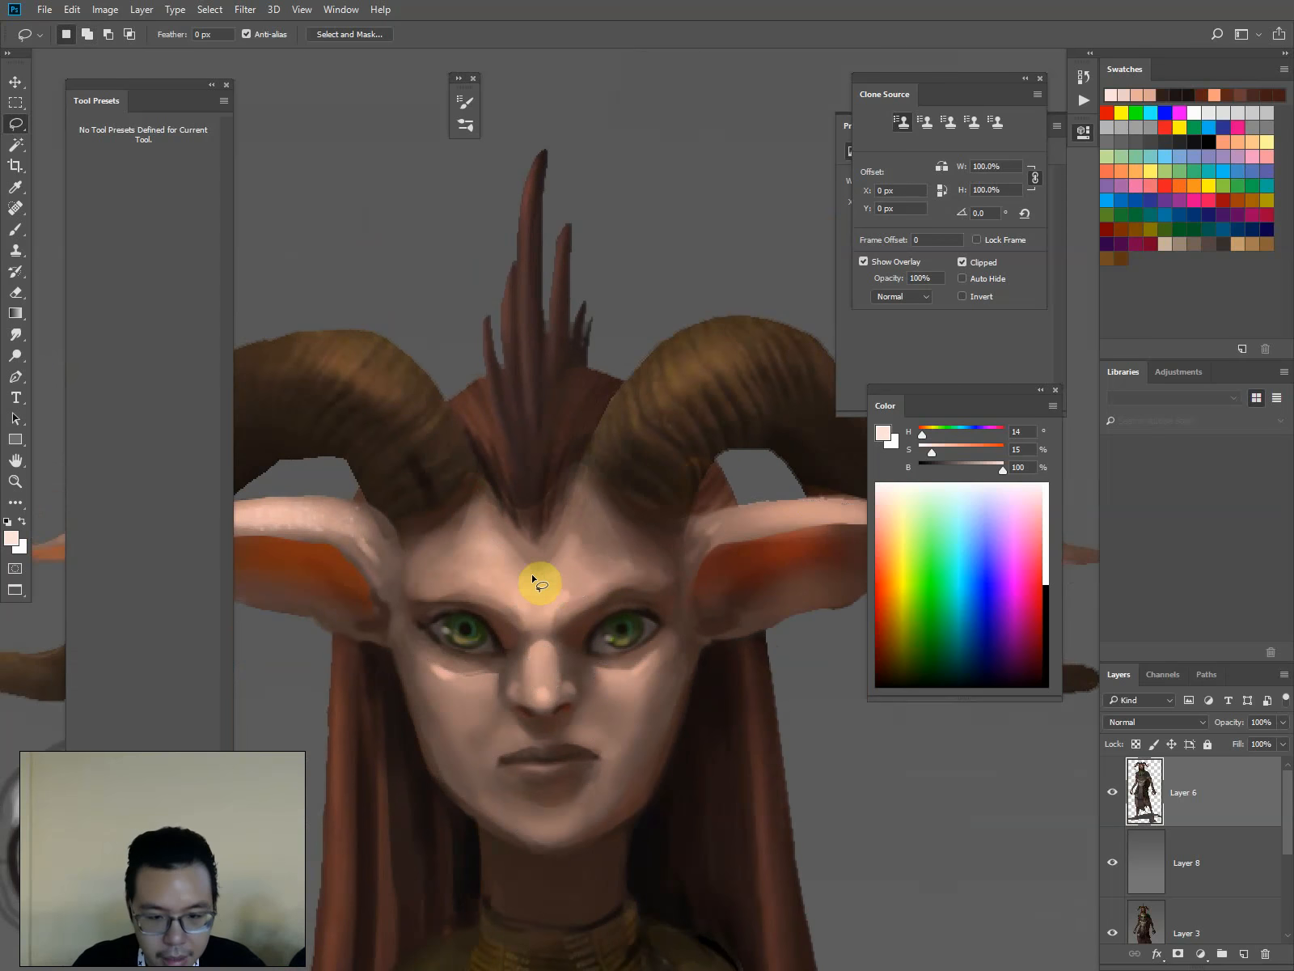
Speckle pale peach skin texture over the forehead, cheeks and chin, reducing the scattered brush from 20 px to 9 px
mouse_move(532, 581)
left_mouse_down()
mouse_move(576, 575)
mouse_move(546, 592)
mouse_move(557, 610)
left_mouse_up()
left_click(467, 572)
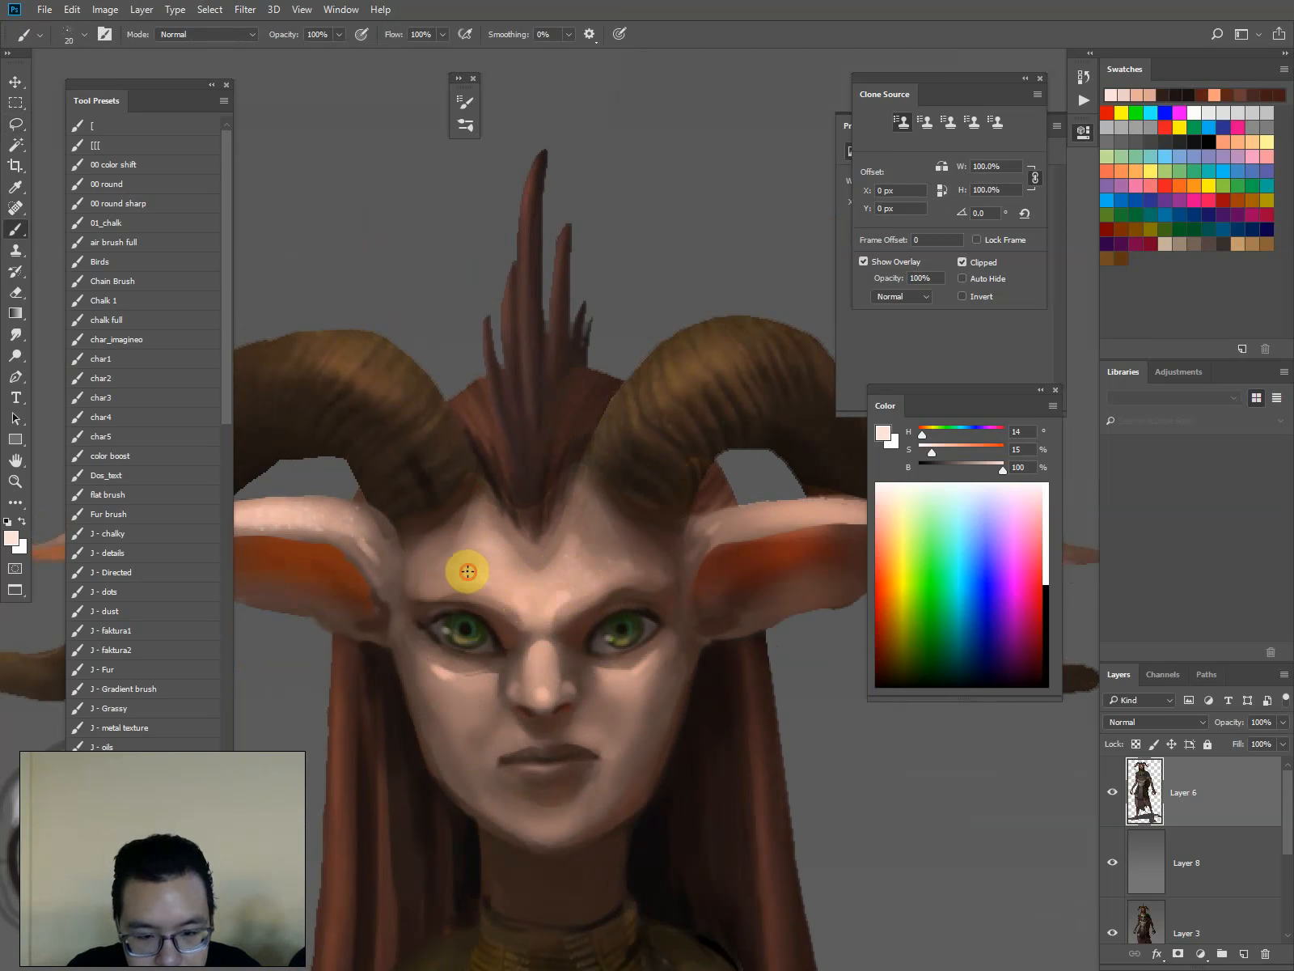
key("[")
key("[")
left_click(463, 702)
left_click(628, 682)
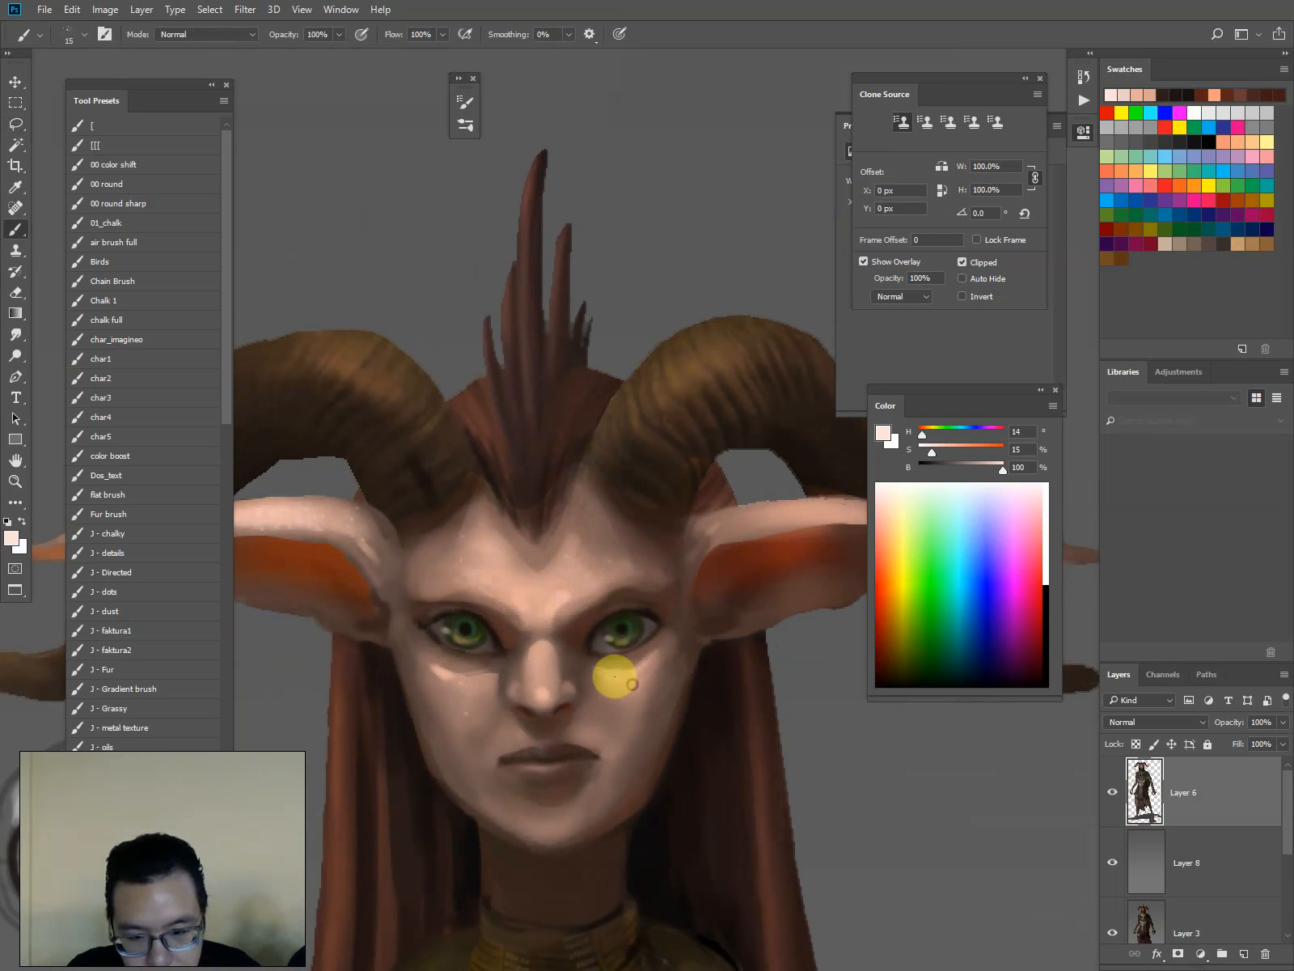
left_click(567, 822)
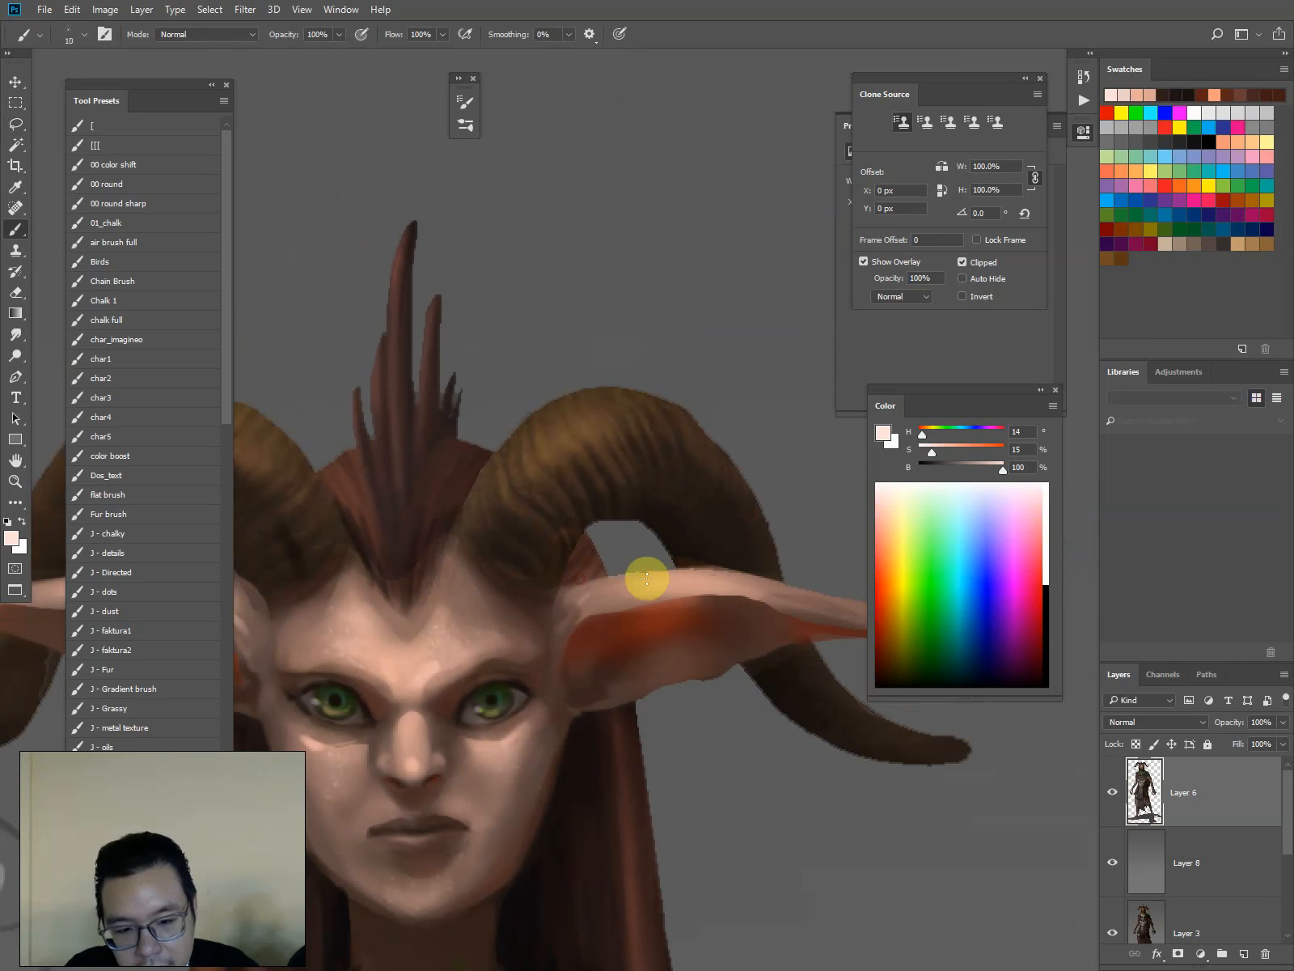
key("[")
key("[")
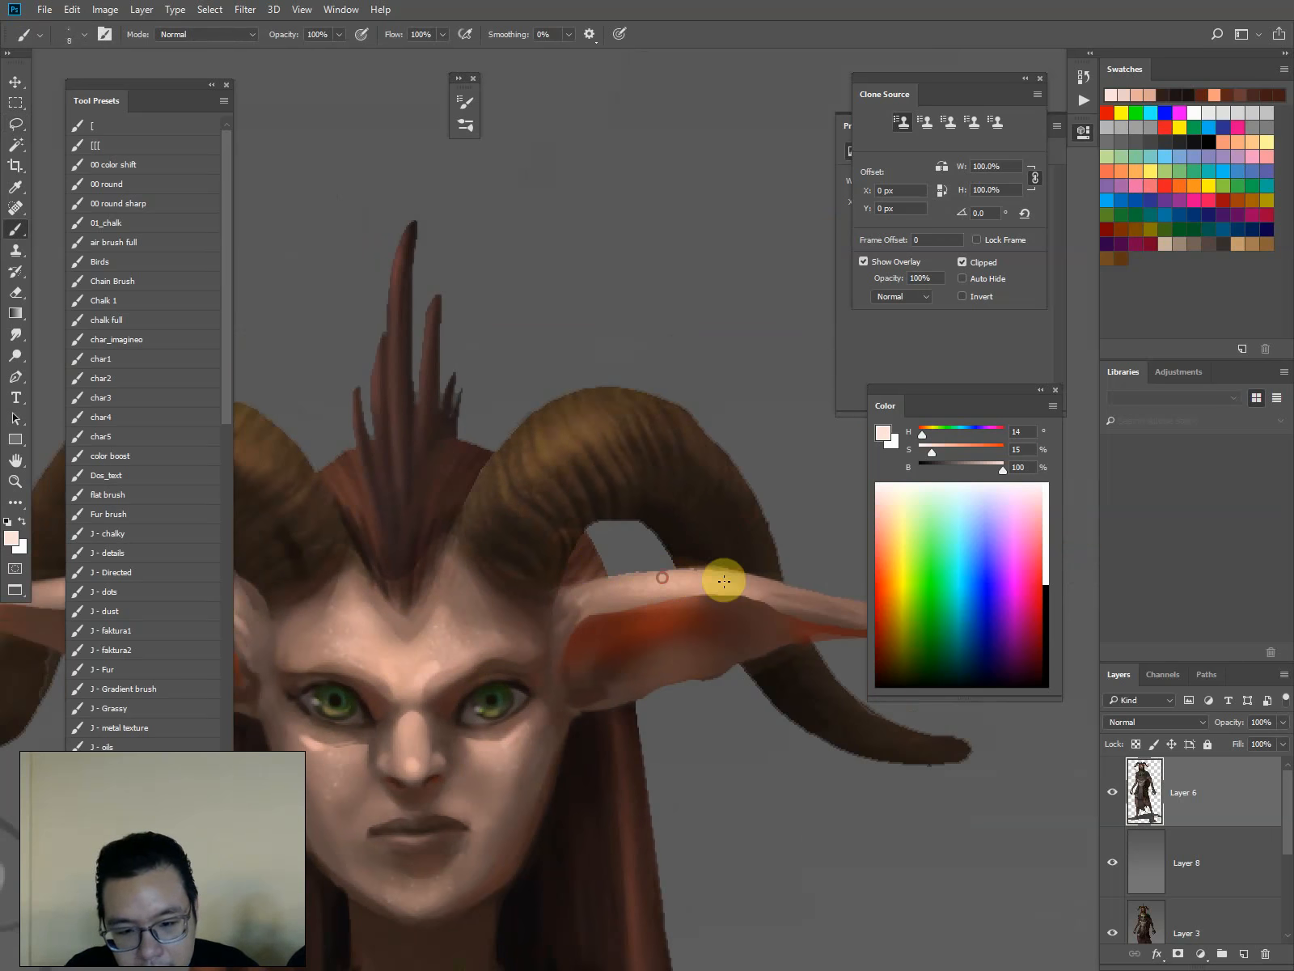
Choose the J - details brush preset, reduce its size, and set the colour to hue 16, saturation 14% and brightness 100%
left_click(97, 552)
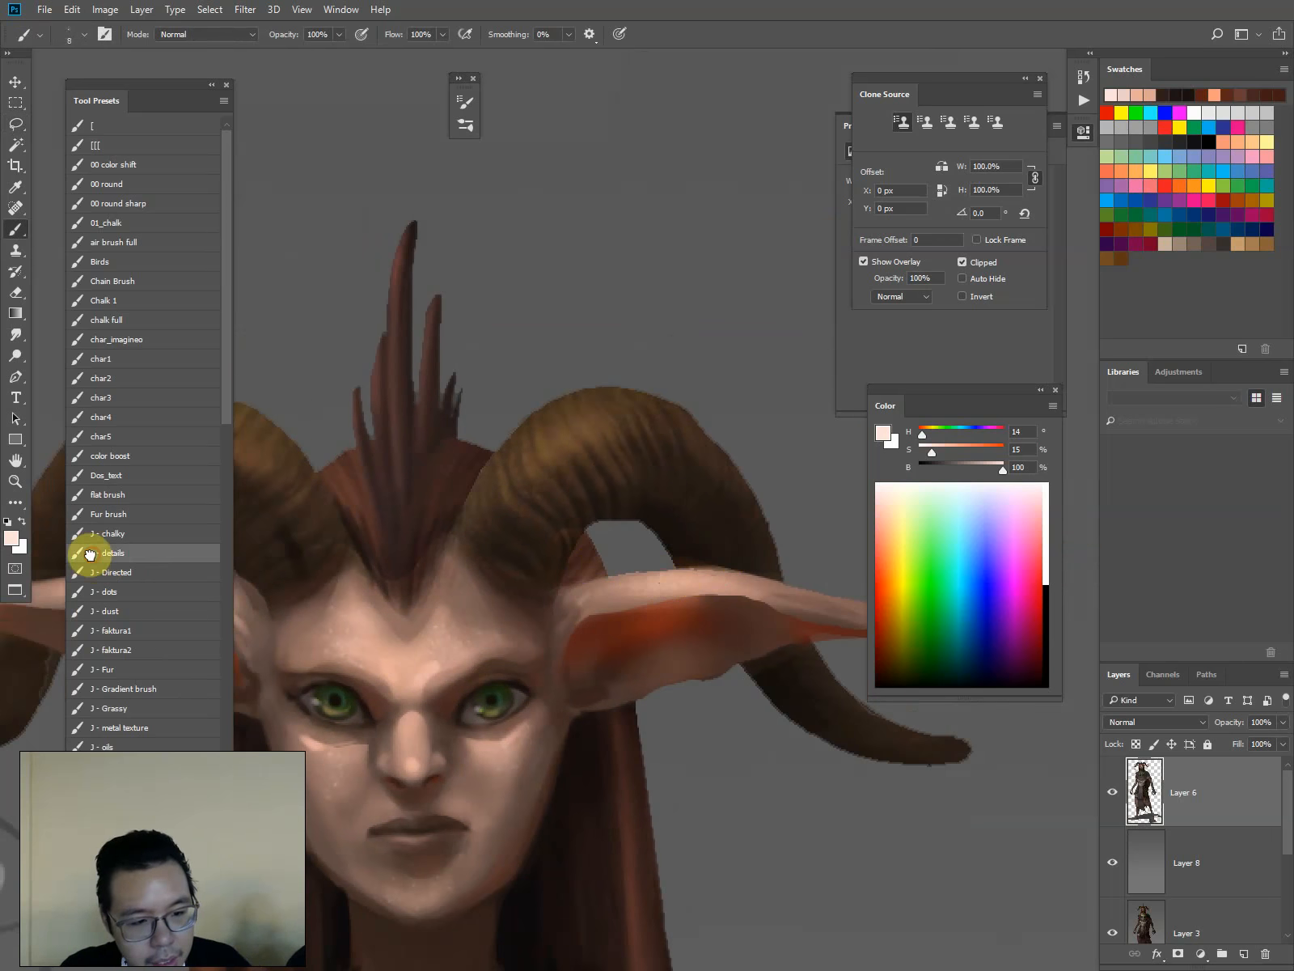
key("[")
key("[")
key("[")
key("[")
key("[")
key("[")
key("[")
key("[")
key("[")
key("[")
key("[")
key("[")
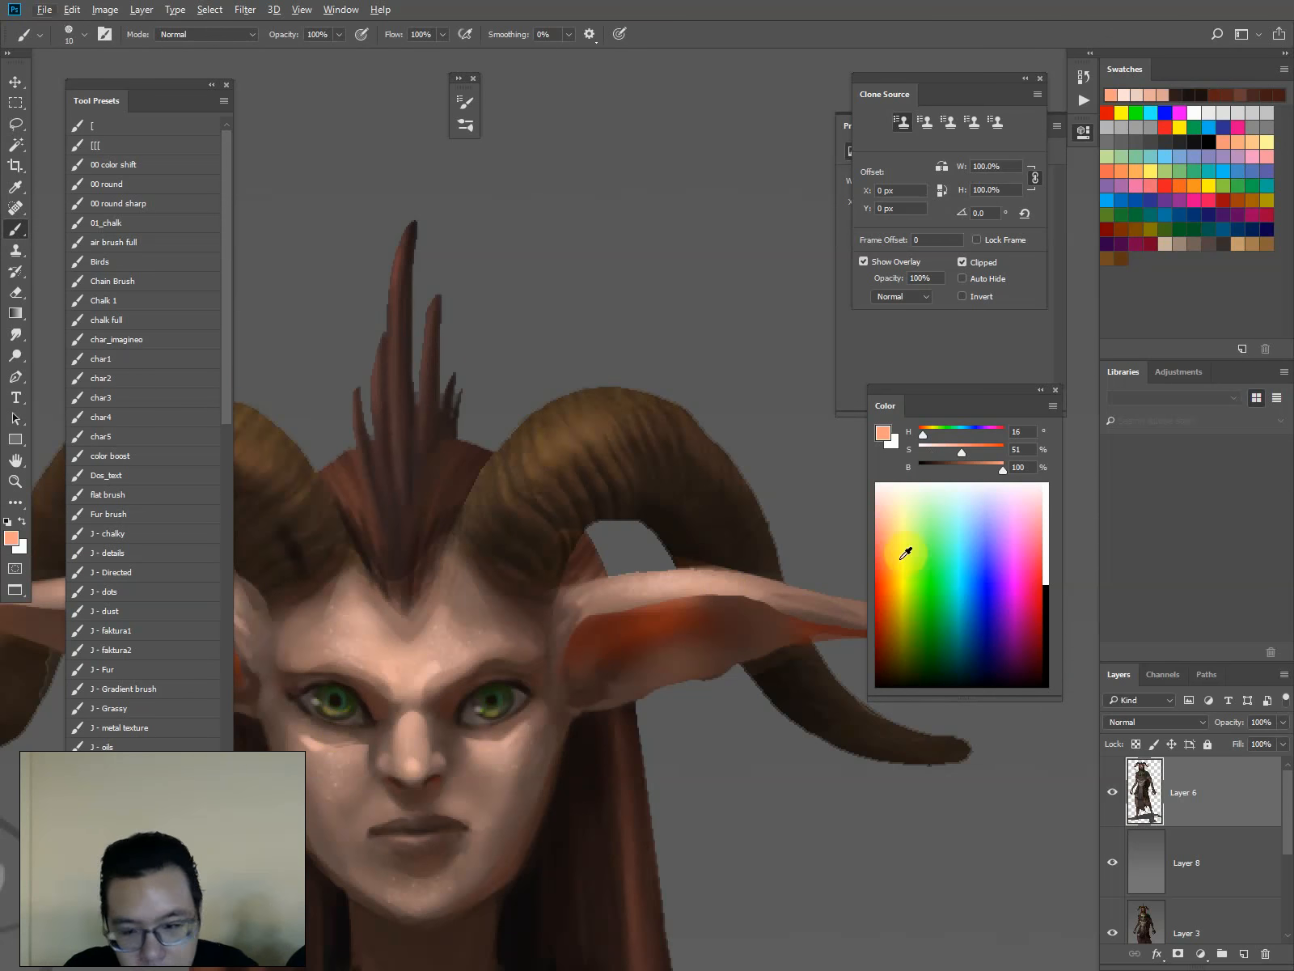
left_click(932, 453)
Paint fine pale peach highlights on the upper rim of the ear on the viewer's right, the forehead, nose and cheek with a 3 px brush
key("[")
mouse_move(652, 584)
left_mouse_down()
mouse_move(627, 589)
mouse_move(730, 586)
left_mouse_up()
key("[")
left_click_drag(574, 596, 708, 523)
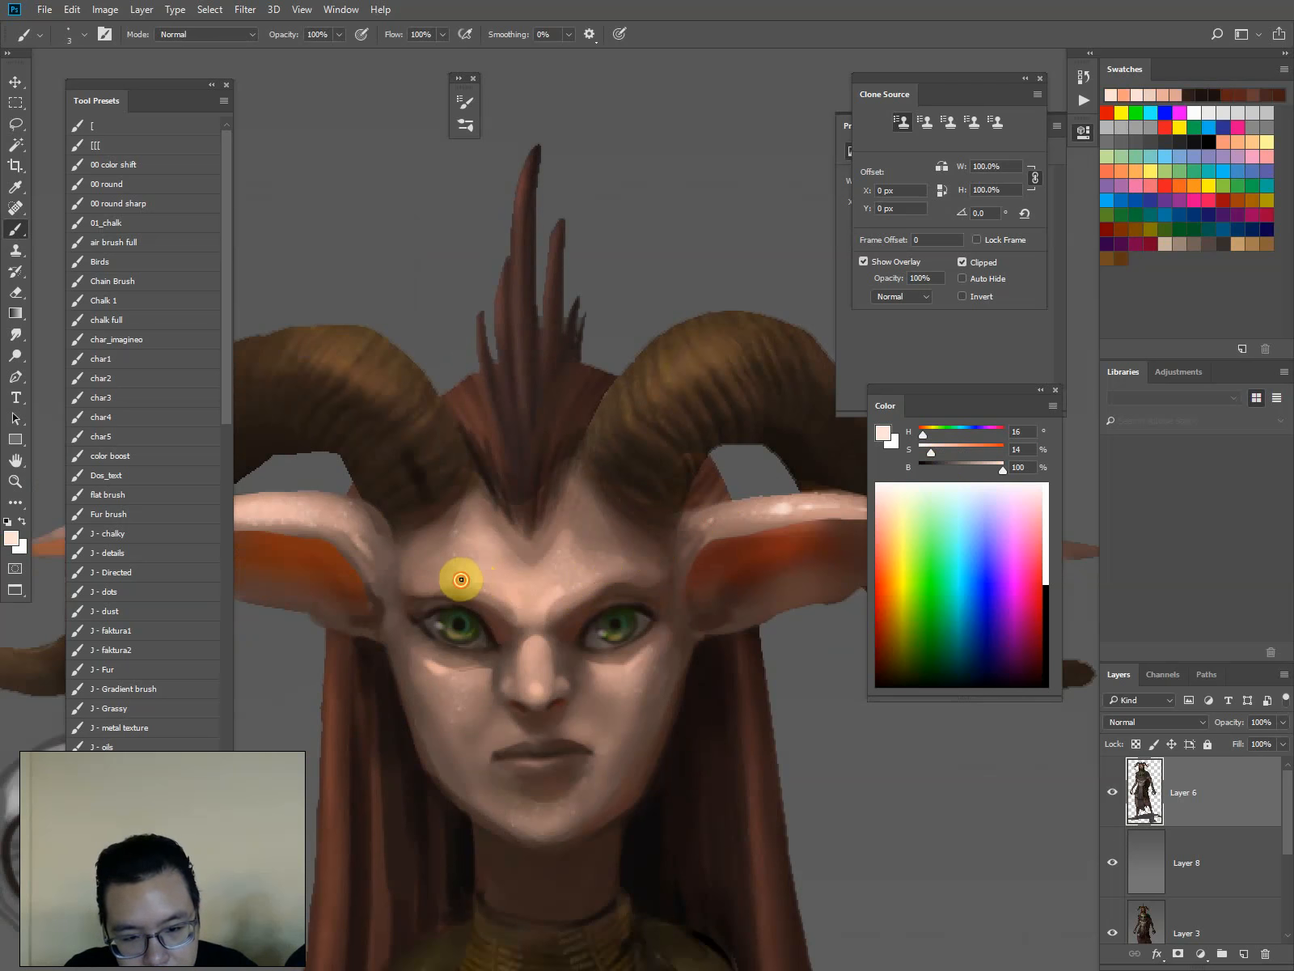
left_click_drag(462, 579, 479, 580)
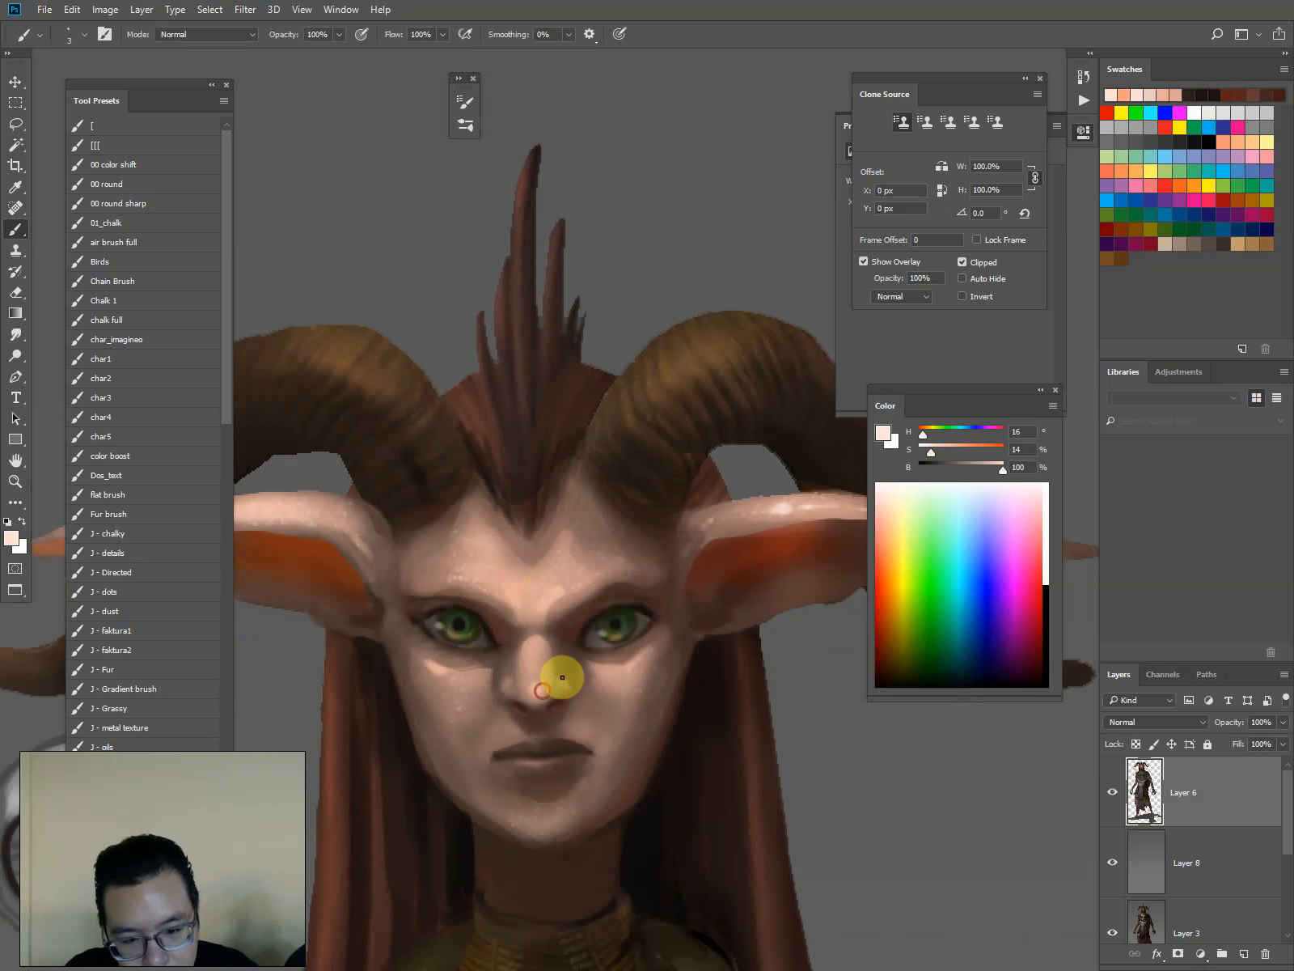
left_click(624, 671)
Refine both lower eyelids with a skin tone sampled from the cheek, using a 2 to 3 px brush at 40% opacity
key("4")
key("bracketleft")
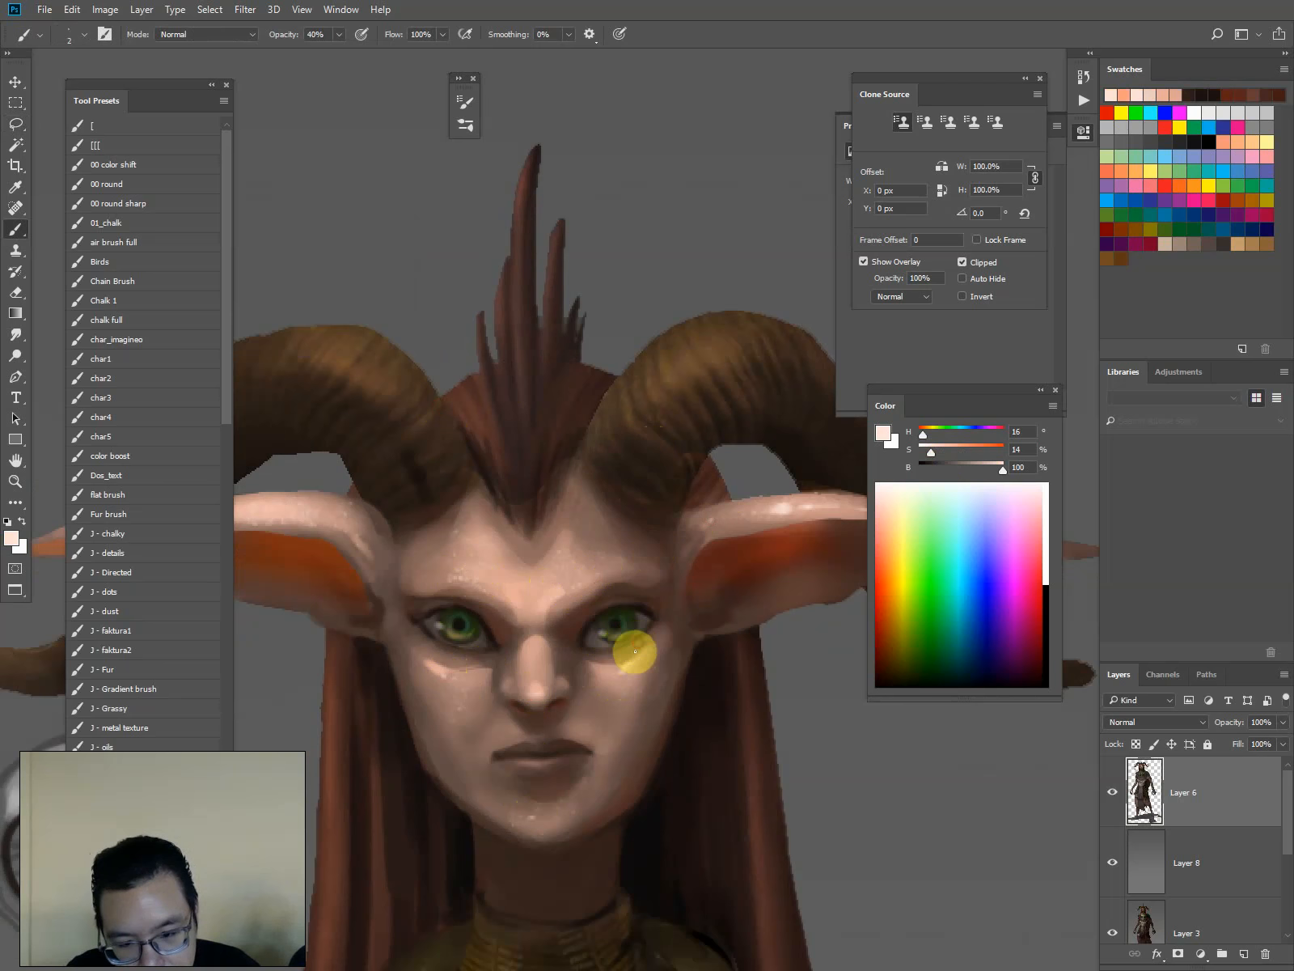
left_click(641, 671, "alt")
mouse_move(640, 640)
left_mouse_down()
mouse_move(613, 652)
mouse_move(642, 635)
left_mouse_up()
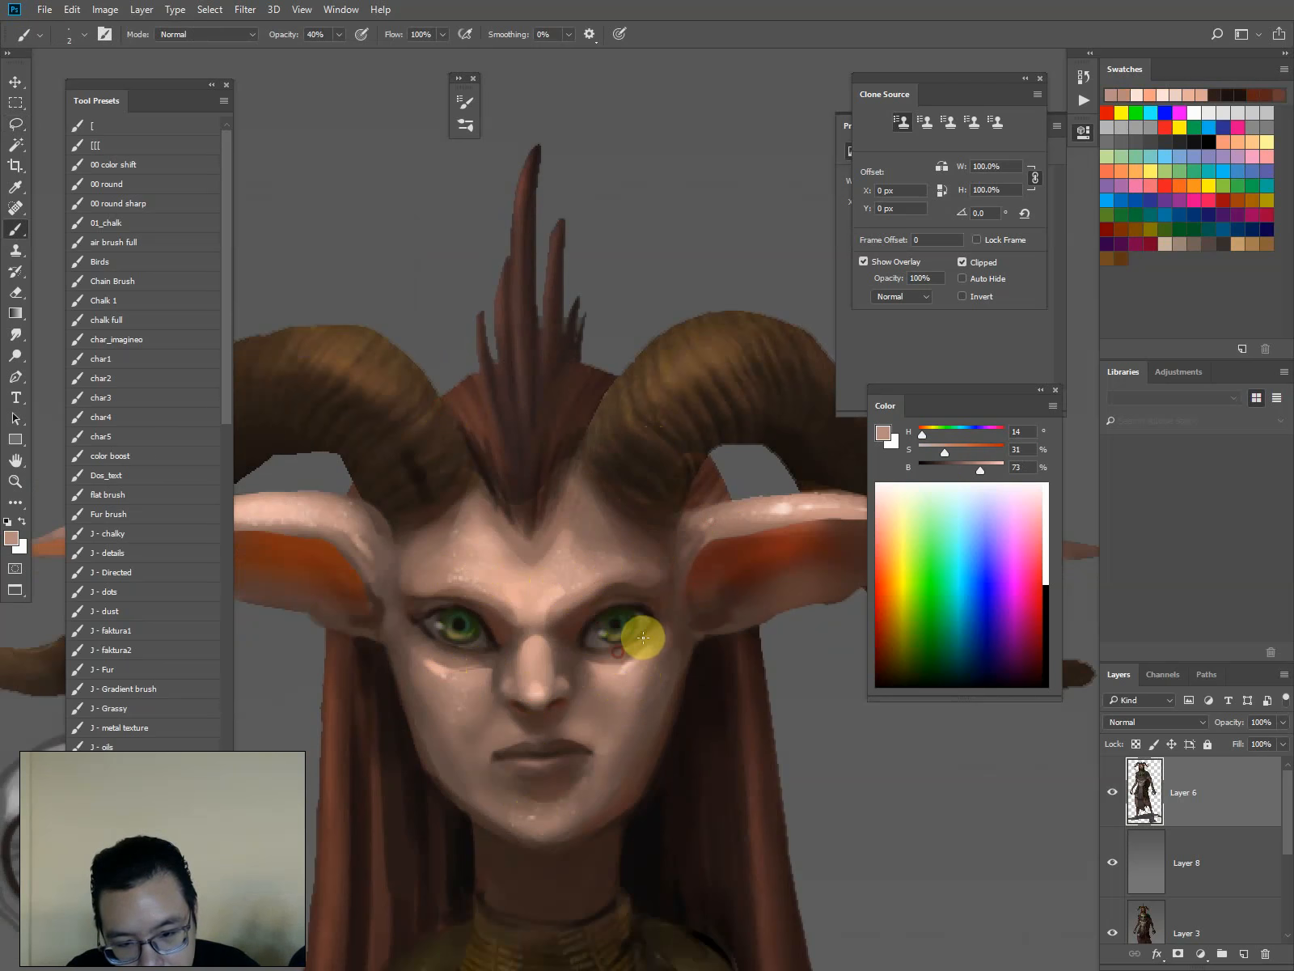
key("bracketright")
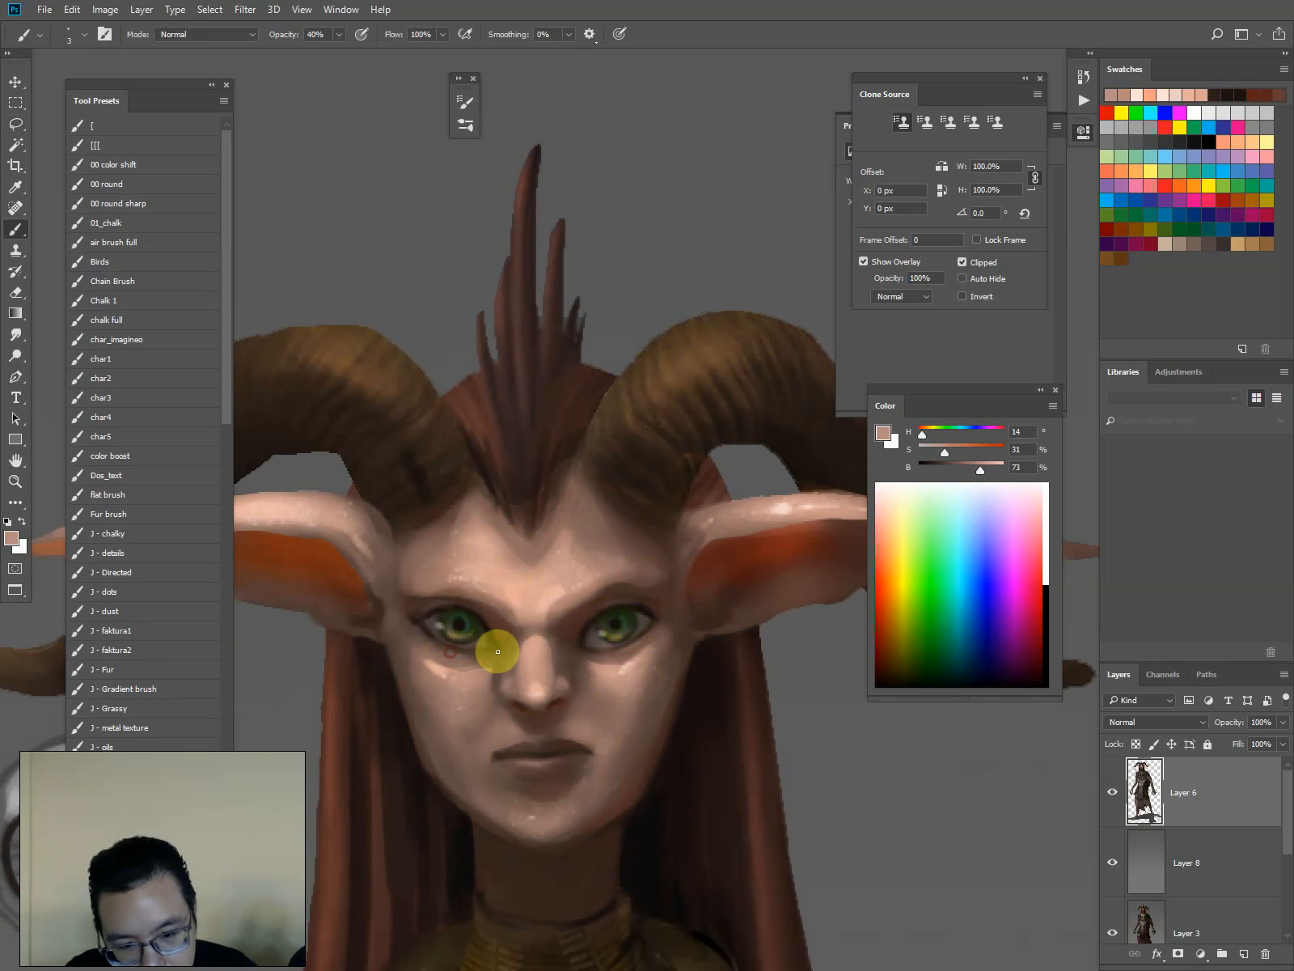
left_click_drag(532, 650, 605, 561)
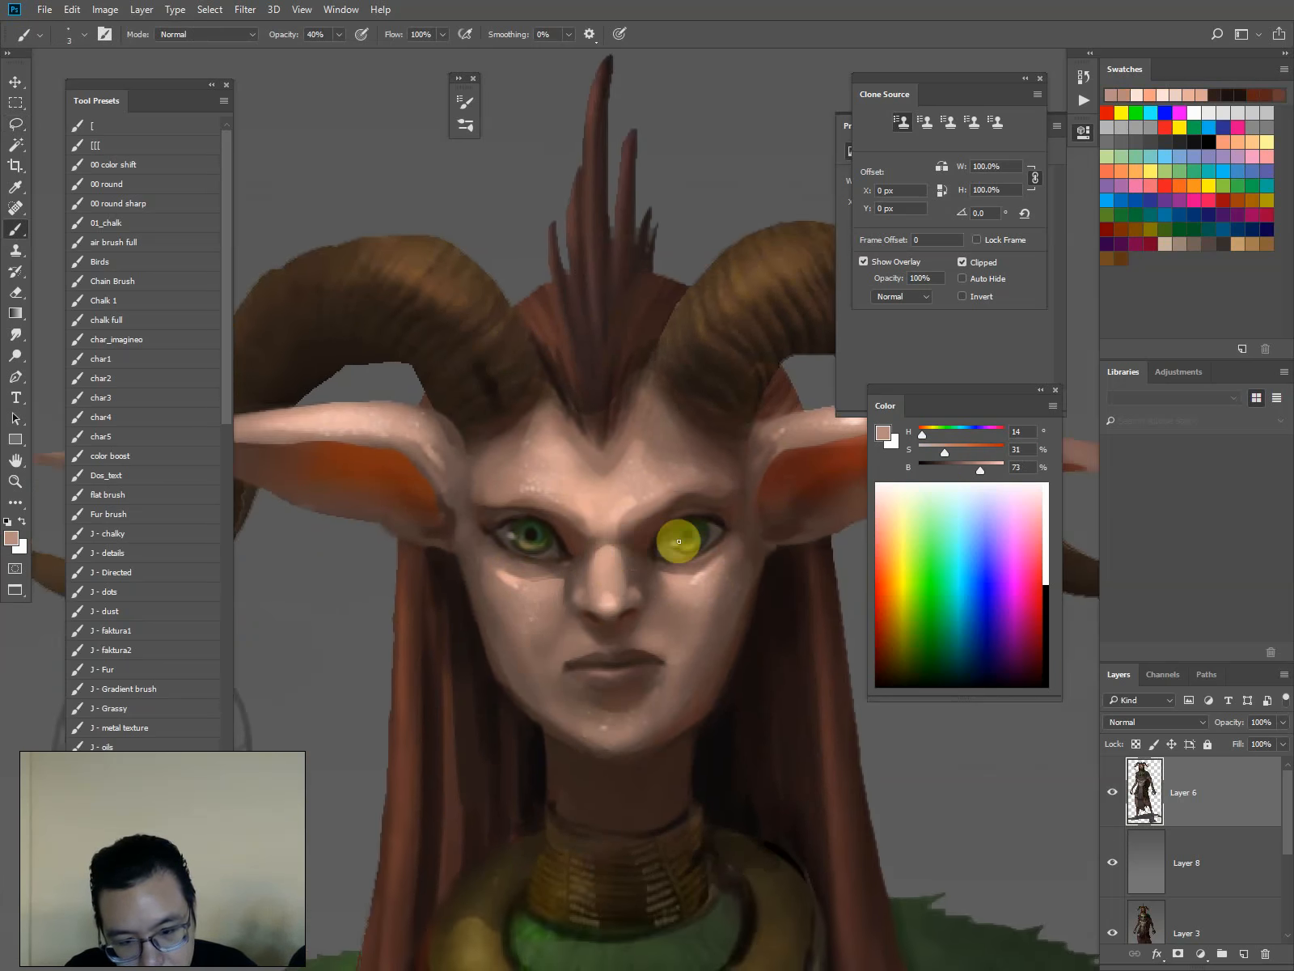
Add a dark accent to the nose and glaze dark red, hue 5, saturation 77% and brightness 45%, inside both ears
left_click(687, 518, "alt")
left_click_drag(624, 618, 635, 612)
key("bracketright")
key("bracketright")
key("bracketright")
key("bracketright")
left_click_drag(767, 487, 786, 459)
left_click_drag(423, 480, 393, 483)
key("bracketleft")
key("bracketleft")
key("bracketleft")
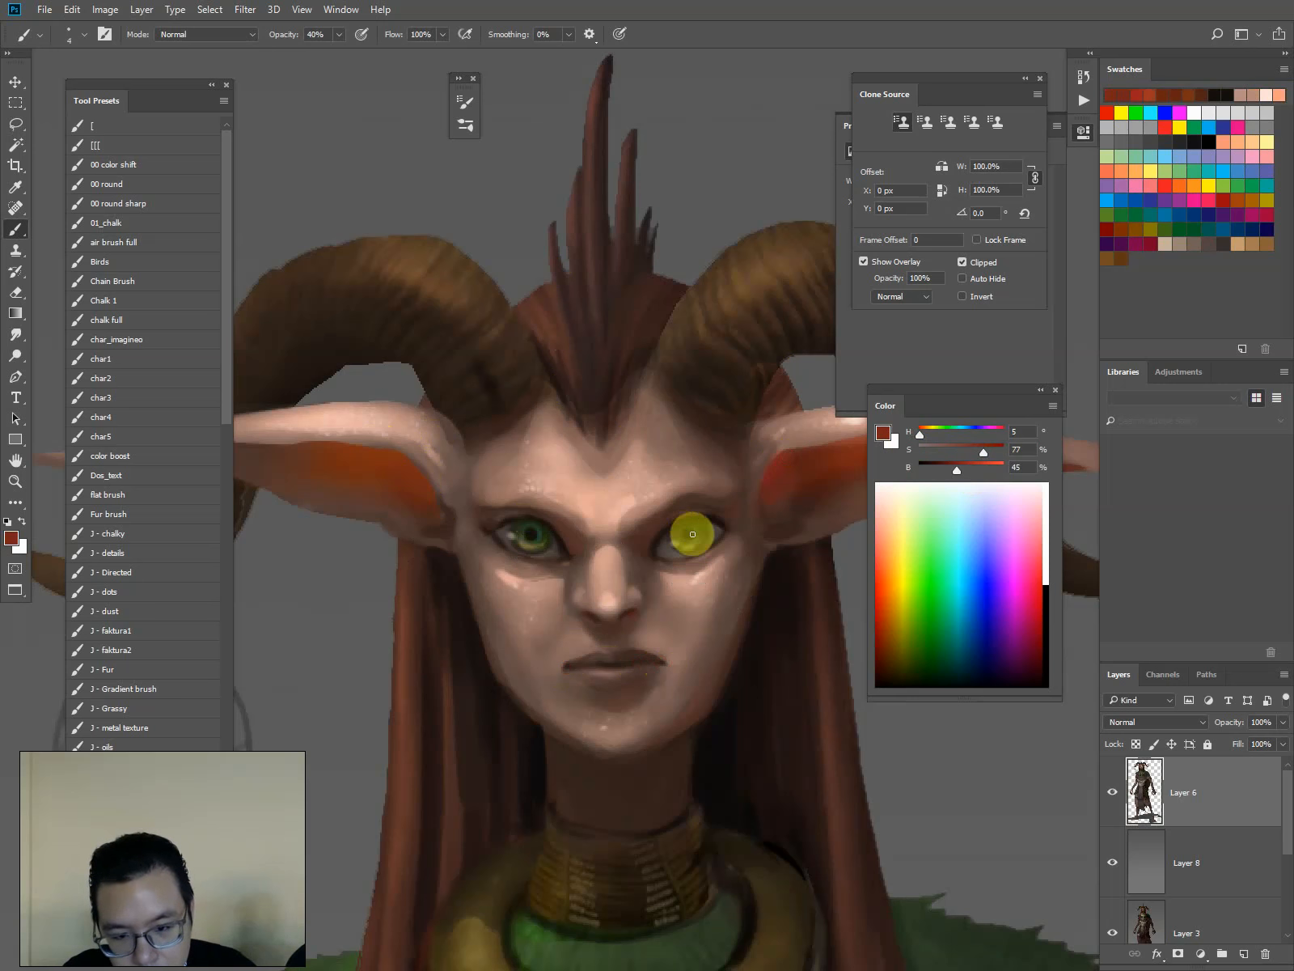
Select the lower part of the eye on the viewer's right, brighten it with a 35 px Dodge tool at 30% exposure, and deselect
key("l")
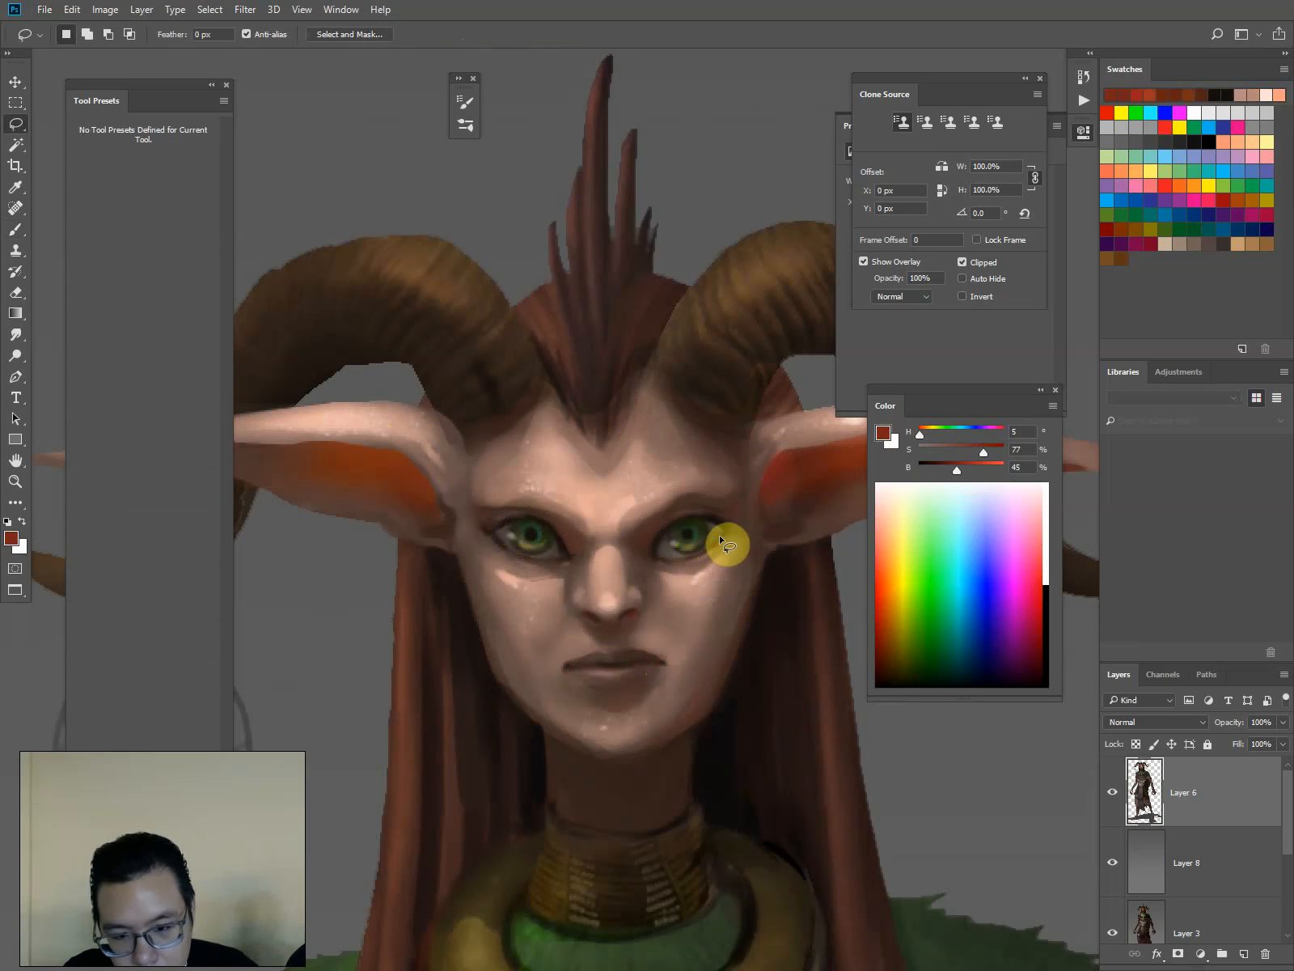
key("b")
key("l")
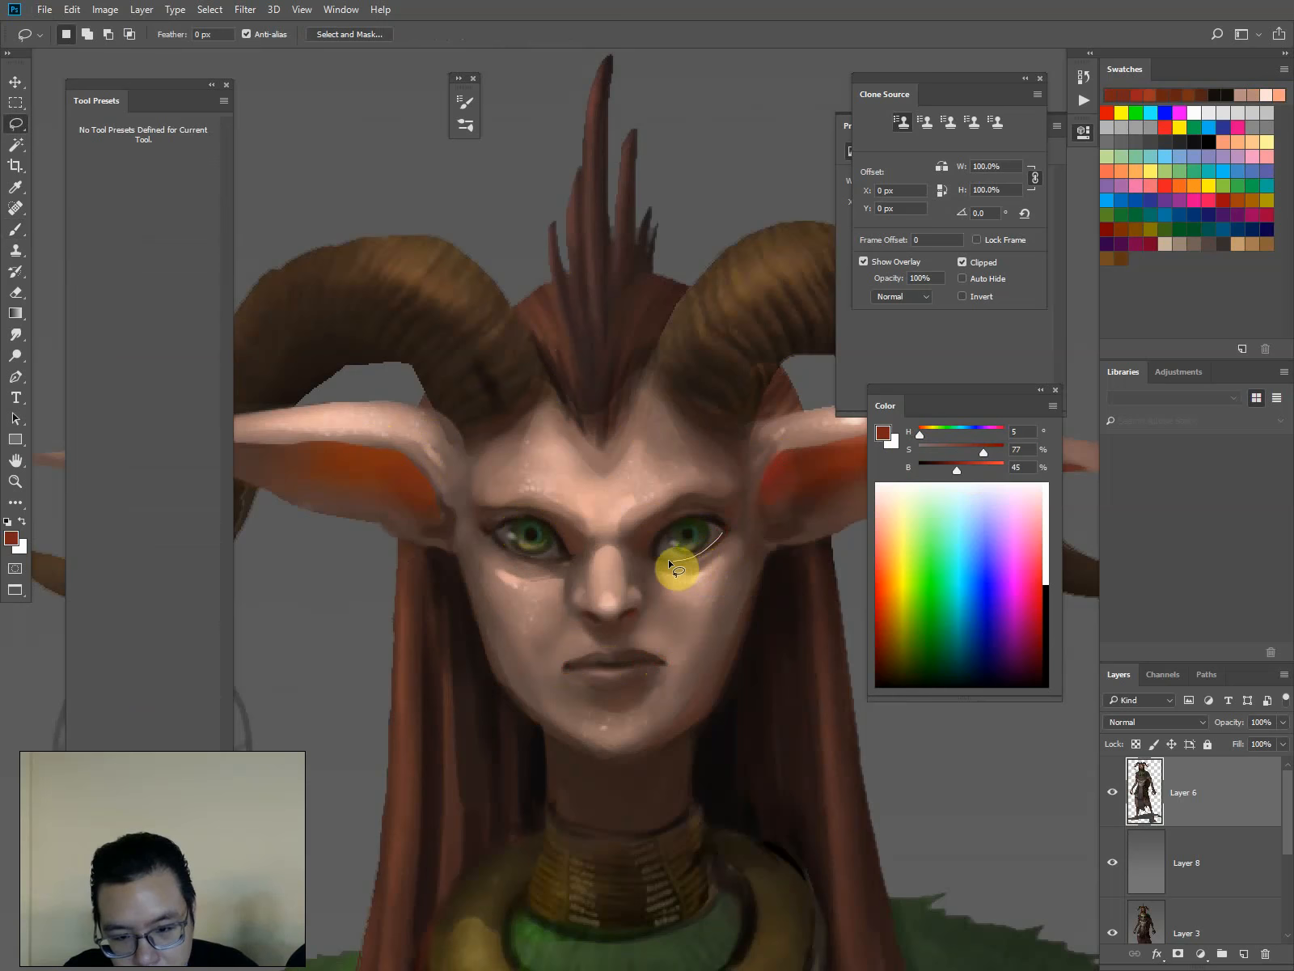
key("o")
key("bracketleft")
key("bracketleft")
key("bracketleft")
key("bracketleft")
key("bracketleft")
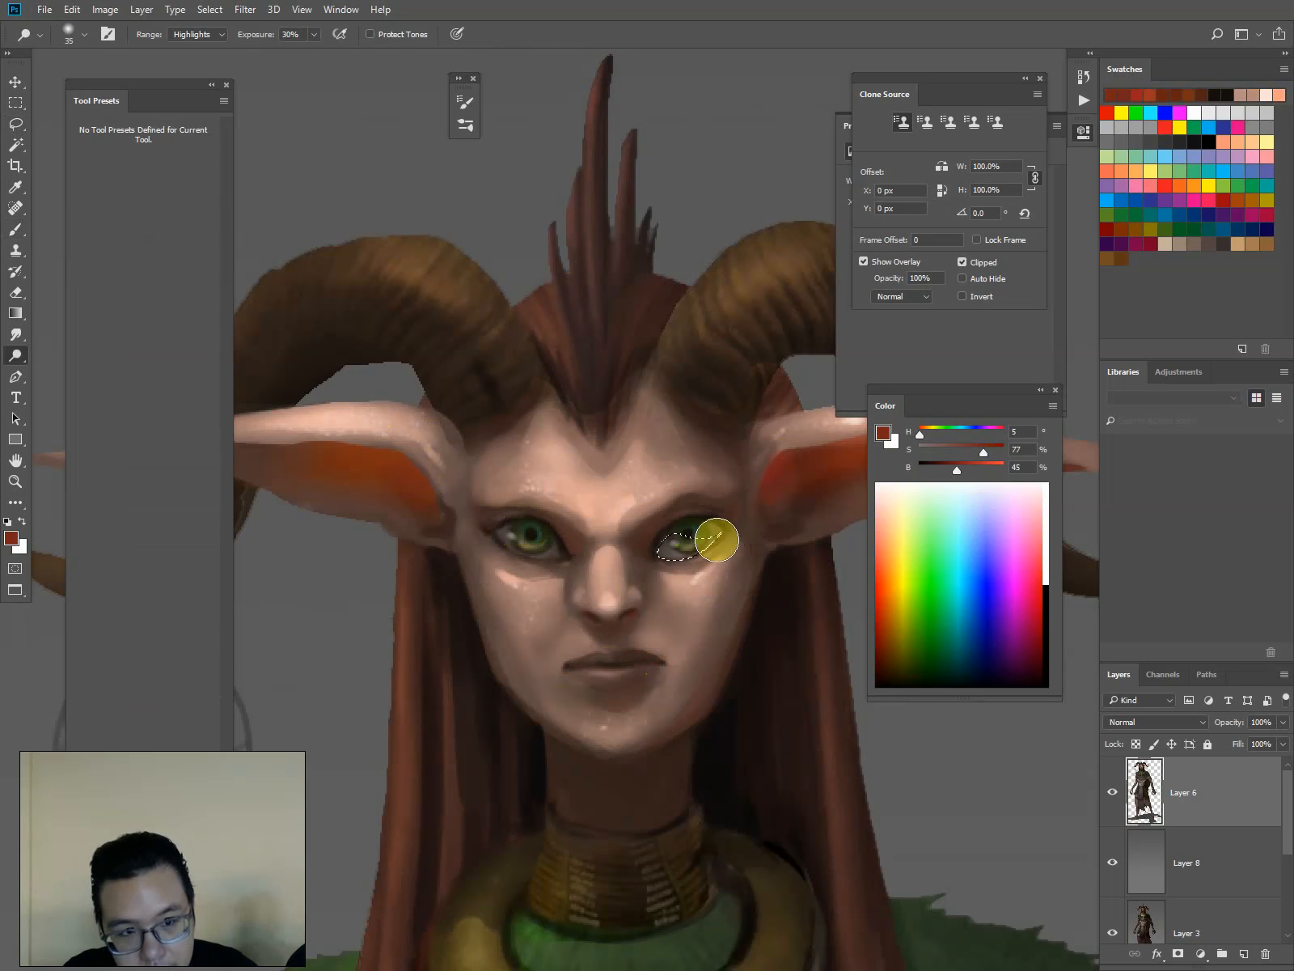
left_click_drag(717, 540, 691, 557)
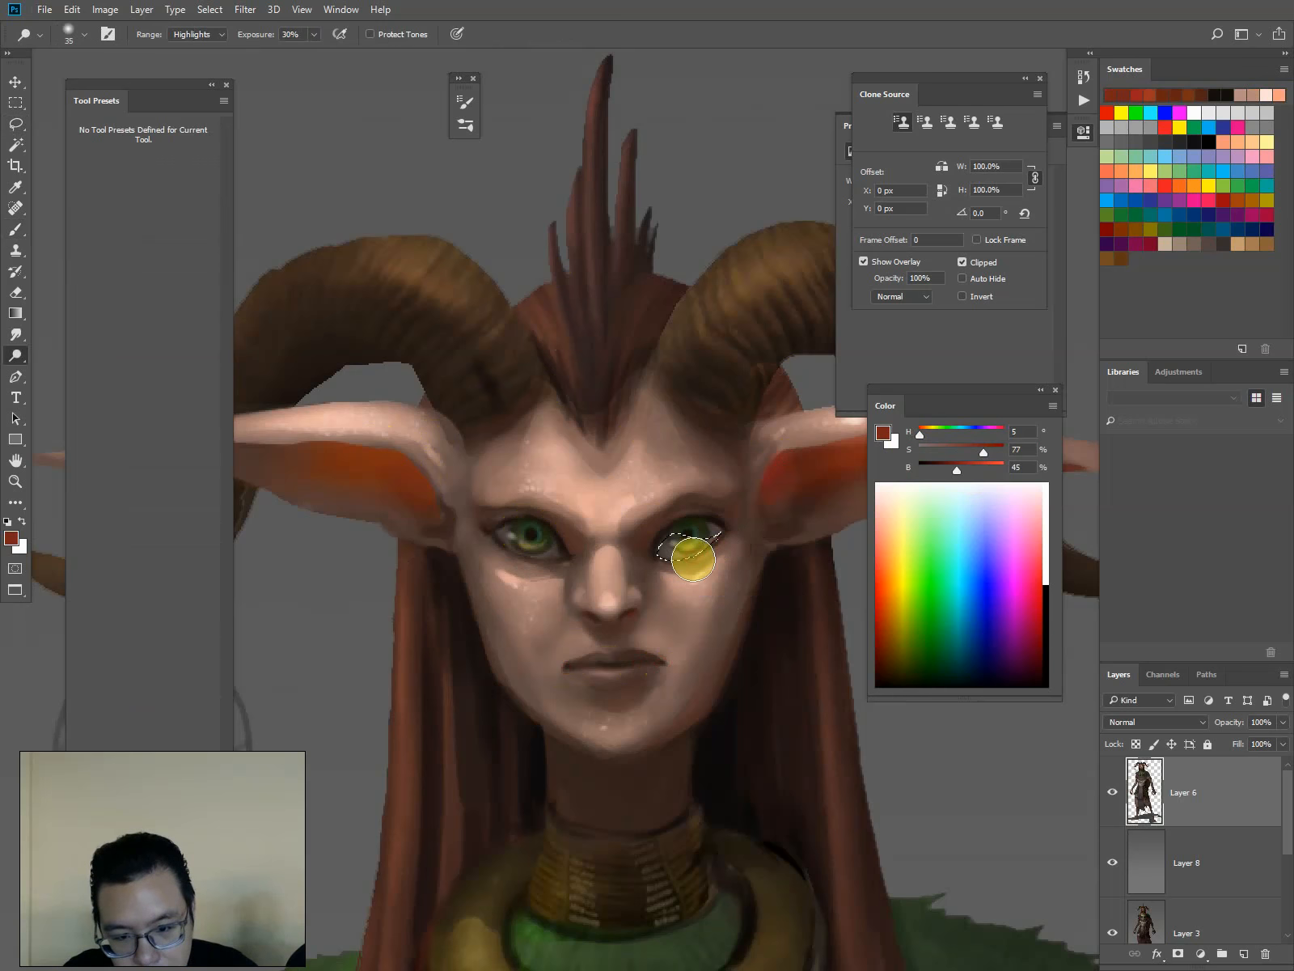
key("ctrl+d")
Select the lower part of the eye on the viewer's left, brighten it with the Dodge tool, and clear the selection
key("l")
key("o")
right_click(806, 511, "shift")
mouse_move(564, 560)
left_mouse_down()
mouse_move(495, 534)
mouse_move(523, 560)
mouse_move(529, 535)
left_mouse_up()
left_click(835, 563)
key("ctrl+d")
Lasso a small patch in the iris of the eye on the viewer's right, dodge it brighter, and deselect
key("l")
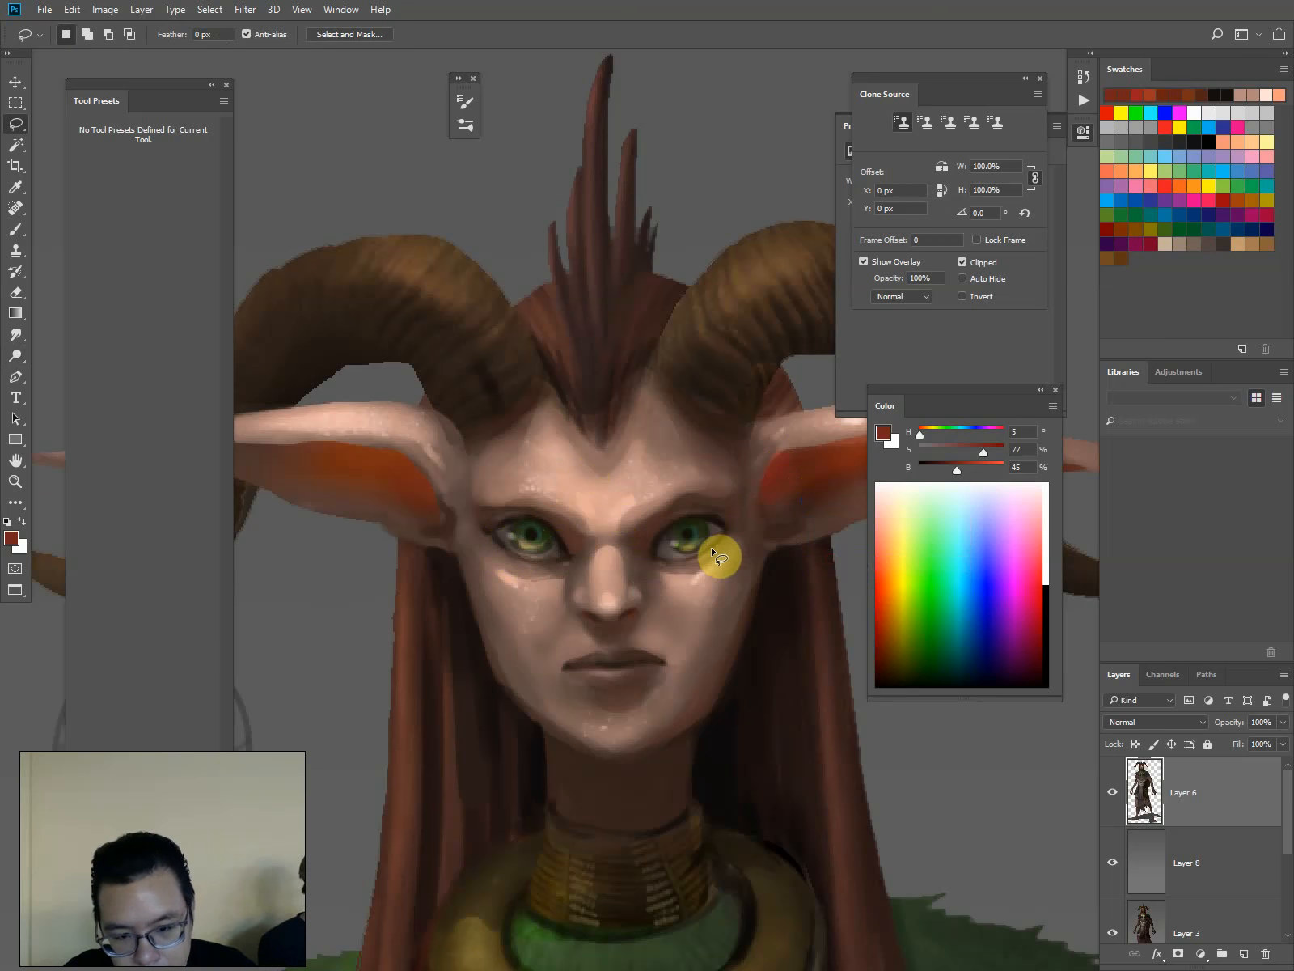
mouse_move(712, 552)
left_mouse_down()
mouse_move(697, 537)
mouse_move(668, 551)
mouse_move(700, 551)
left_mouse_up()
key("o")
key("ctrl+d")
Paint a dark brown shadow under the rim of the ear on the viewer's left with a 6 px brush at 40% opacity
left_click_drag(530, 533, 656, 499)
key("b")
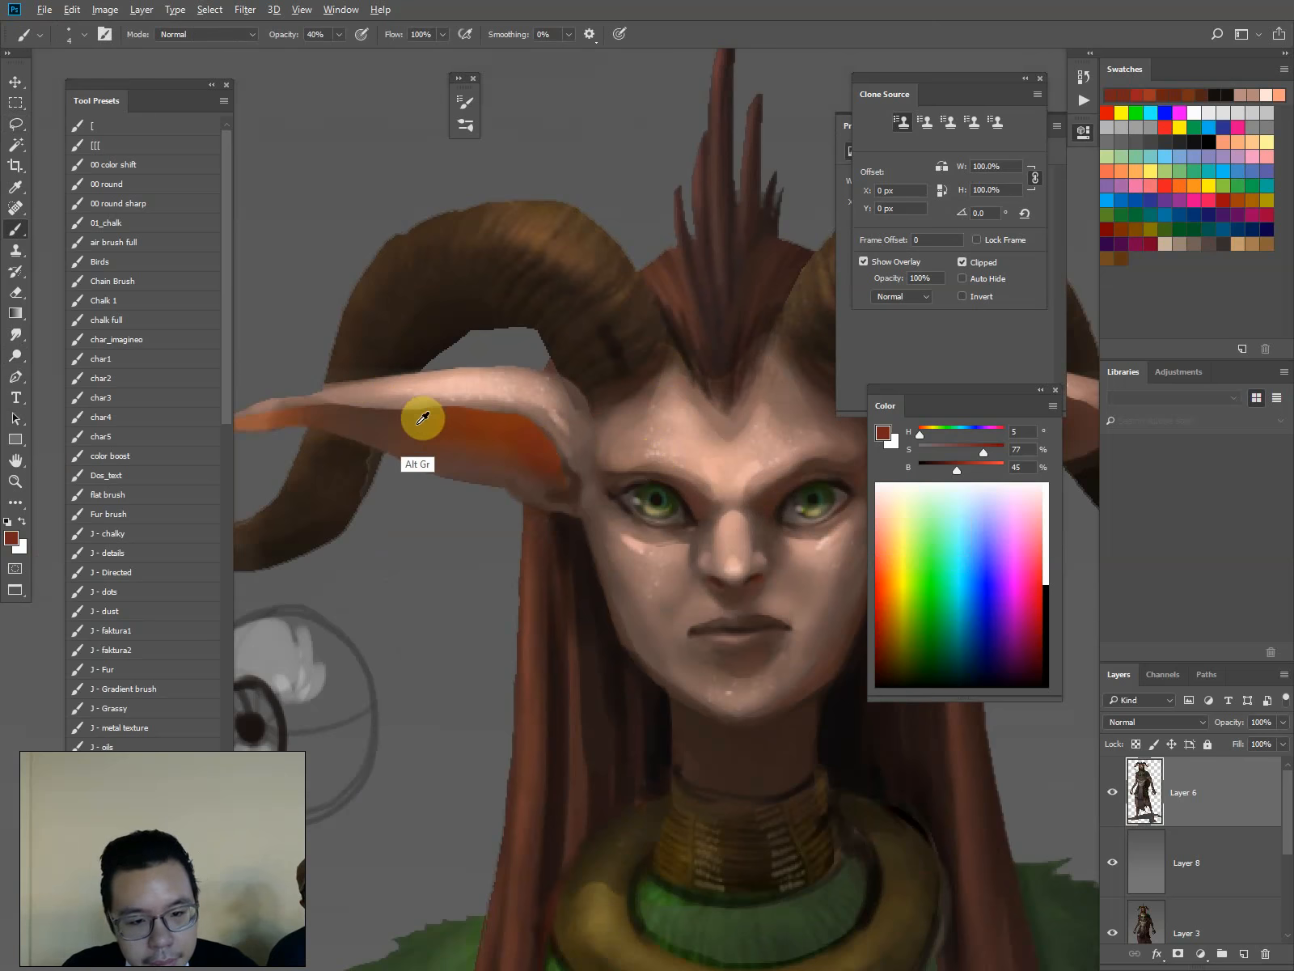
left_click(409, 409, "alt")
left_click(570, 490, "alt")
left_click(378, 414, "alt")
key("]")
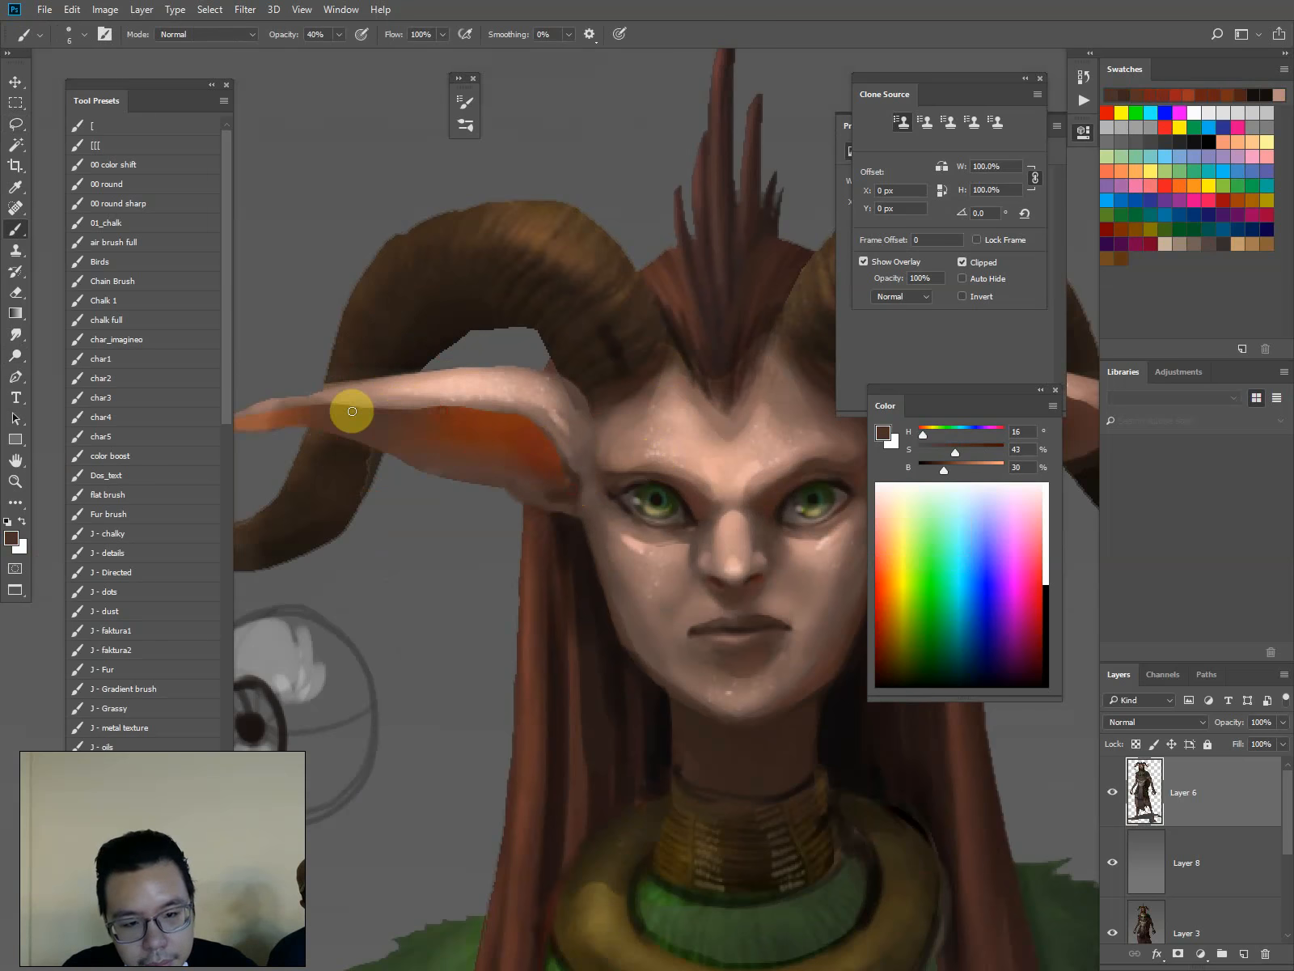
left_click_drag(349, 410, 494, 415)
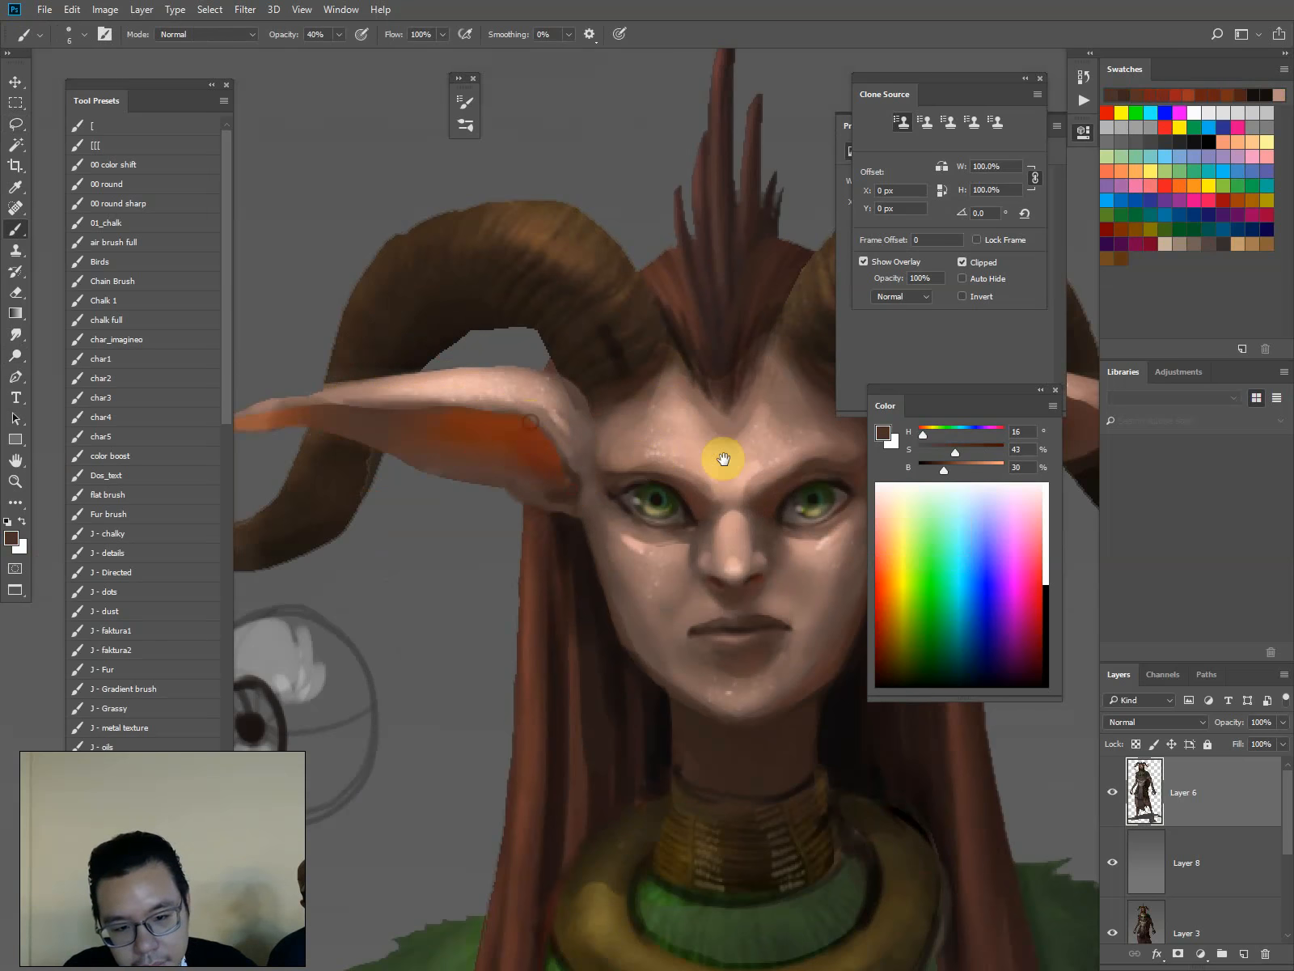
Shade beneath the rim of the ear on the viewer's right with a dark brown sampled from its inner shadow
left_click_drag(722, 460, 560, 462)
left_click(607, 442, "alt")
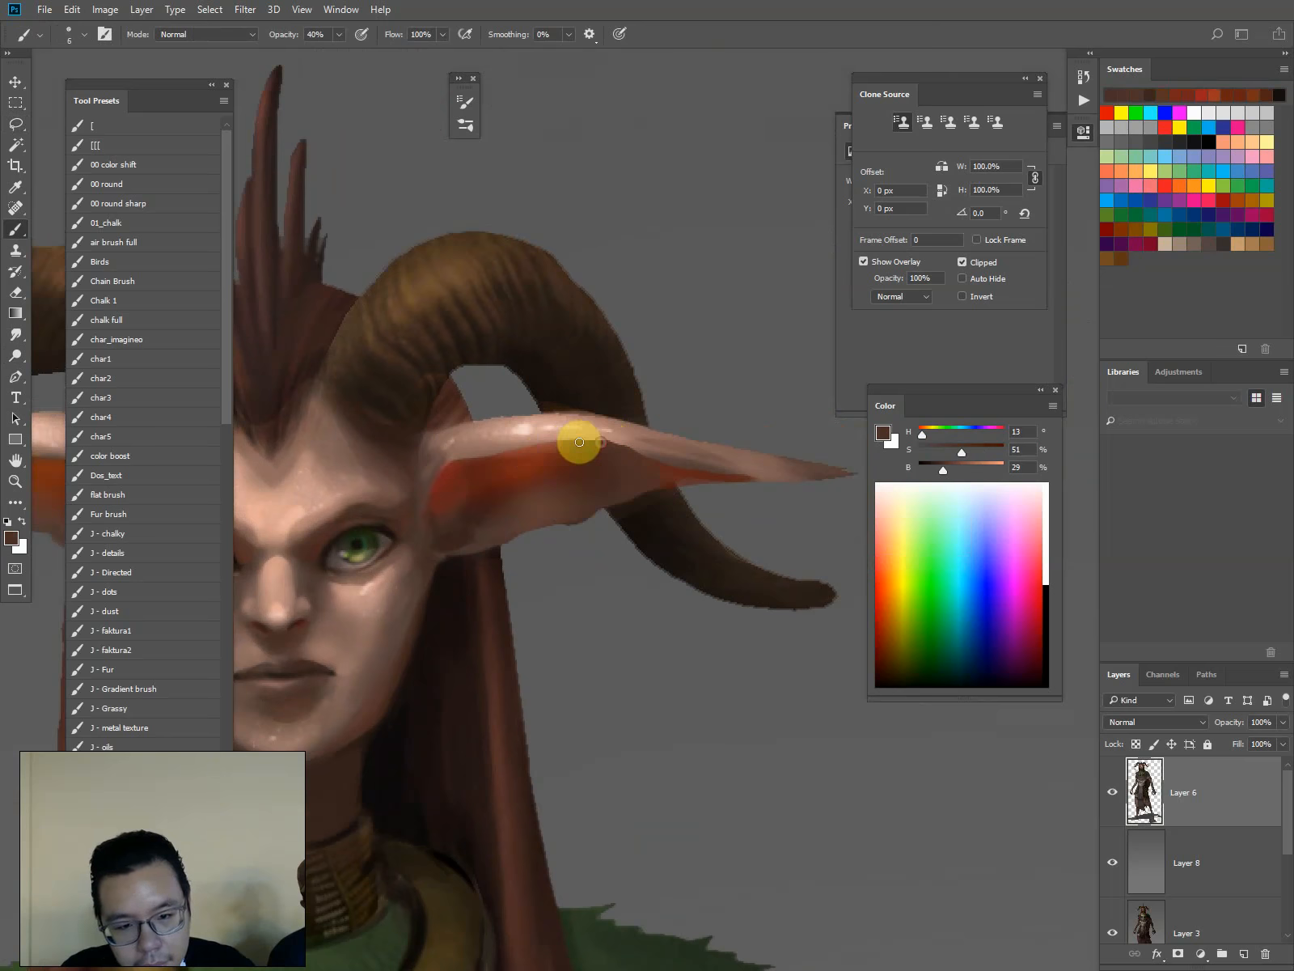
left_click_drag(396, 414, 636, 300)
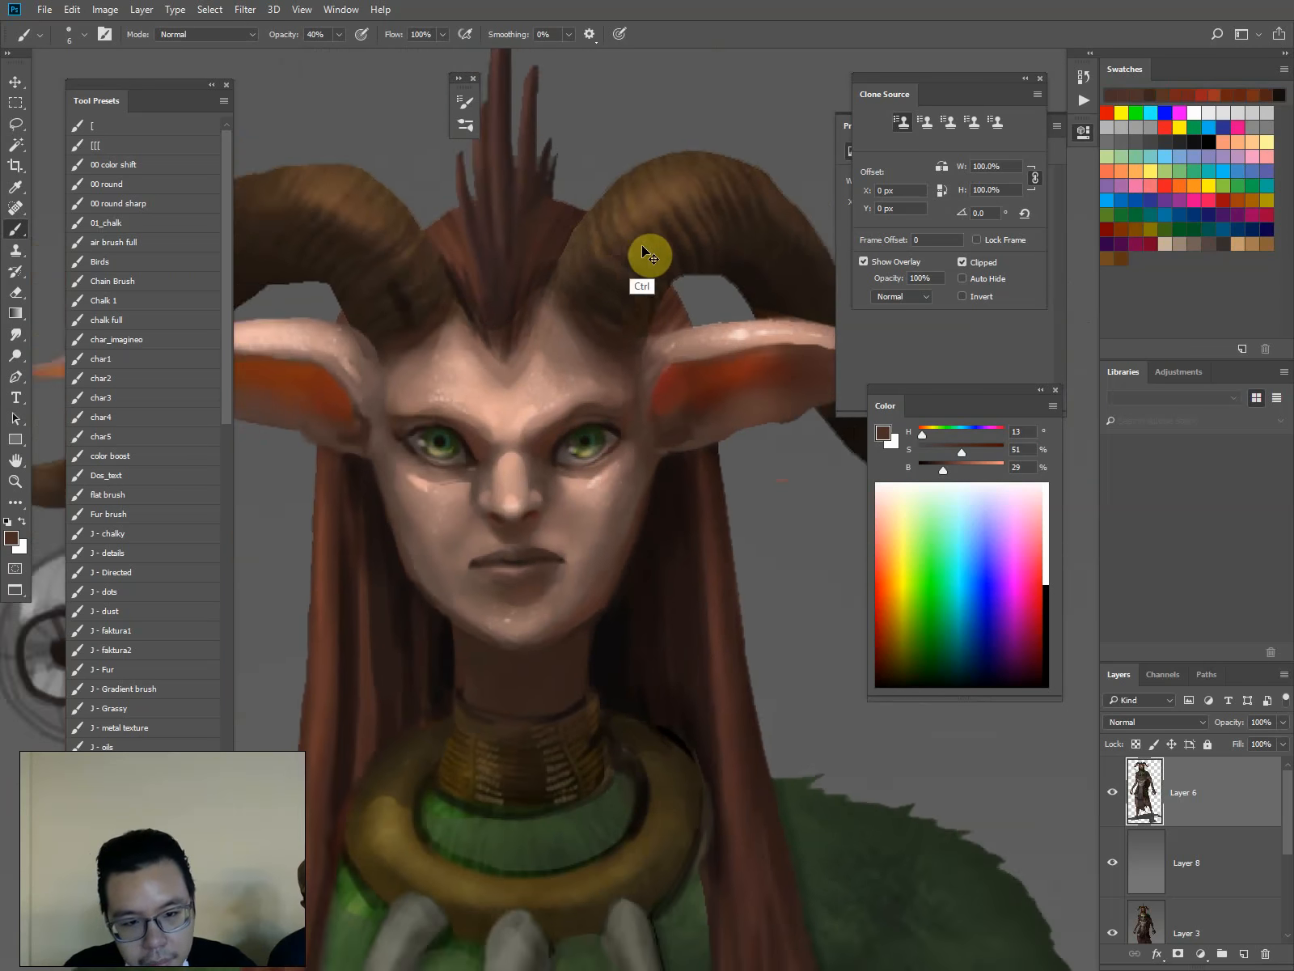
Touch up the brow area and the cheek on the viewer's right with skin tones sampled from the face at 40% opacity
scroll(615, 393, "down", 3)
left_click(602, 429, "alt")
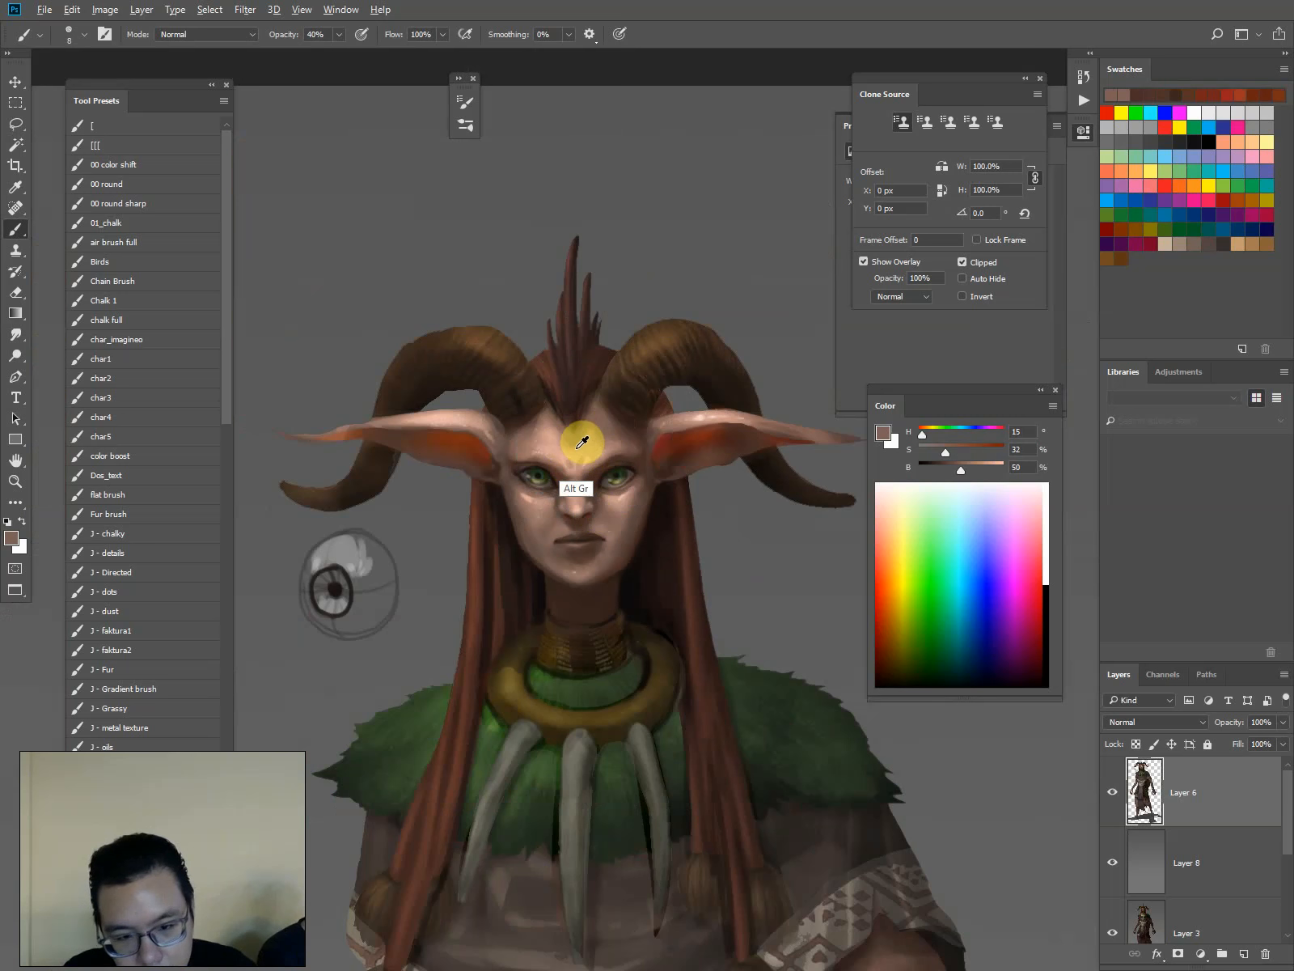
left_click(577, 464, "alt")
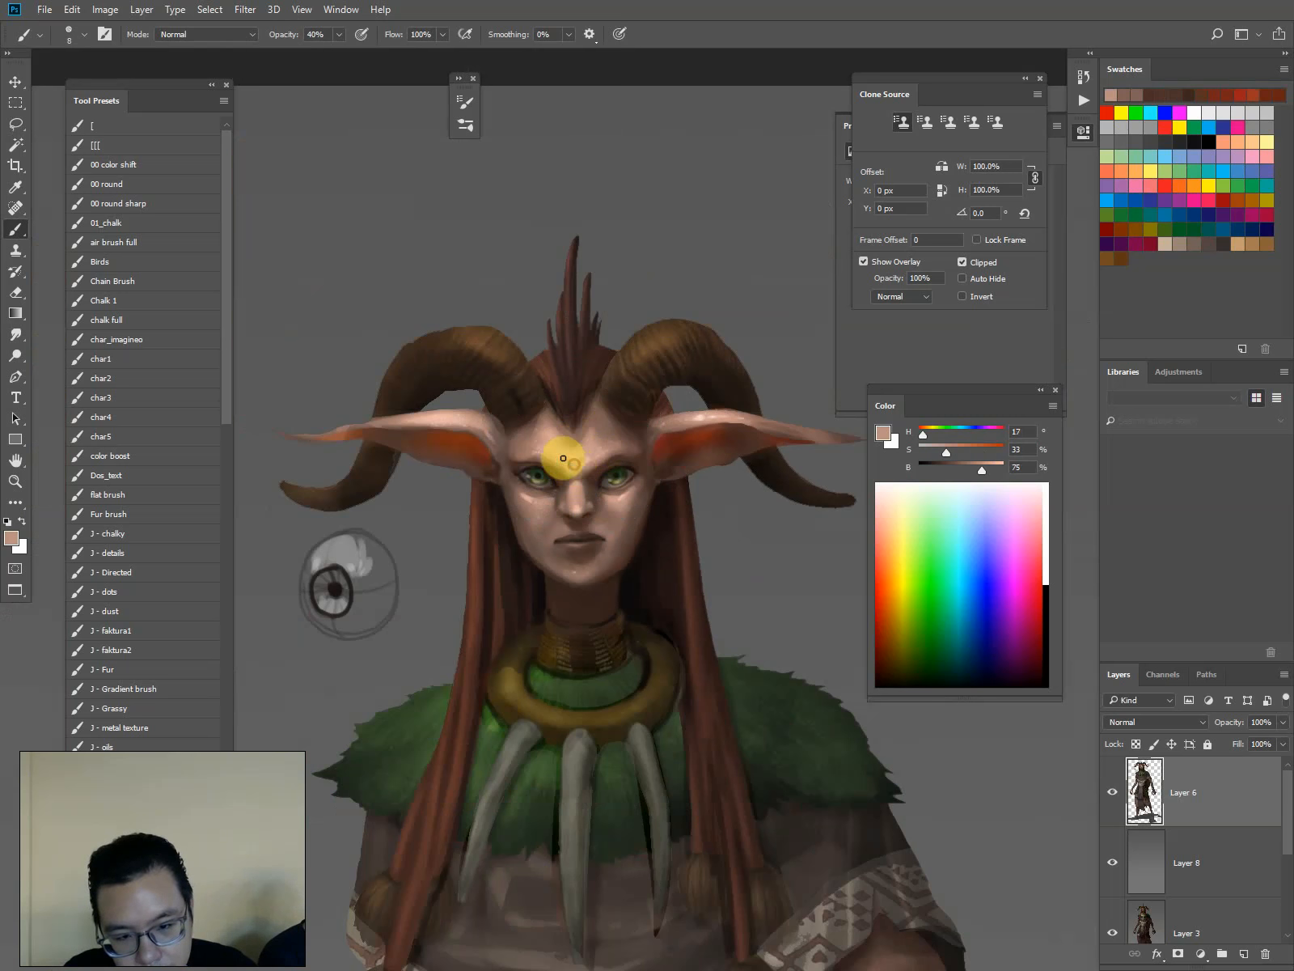
left_click(574, 458, "alt")
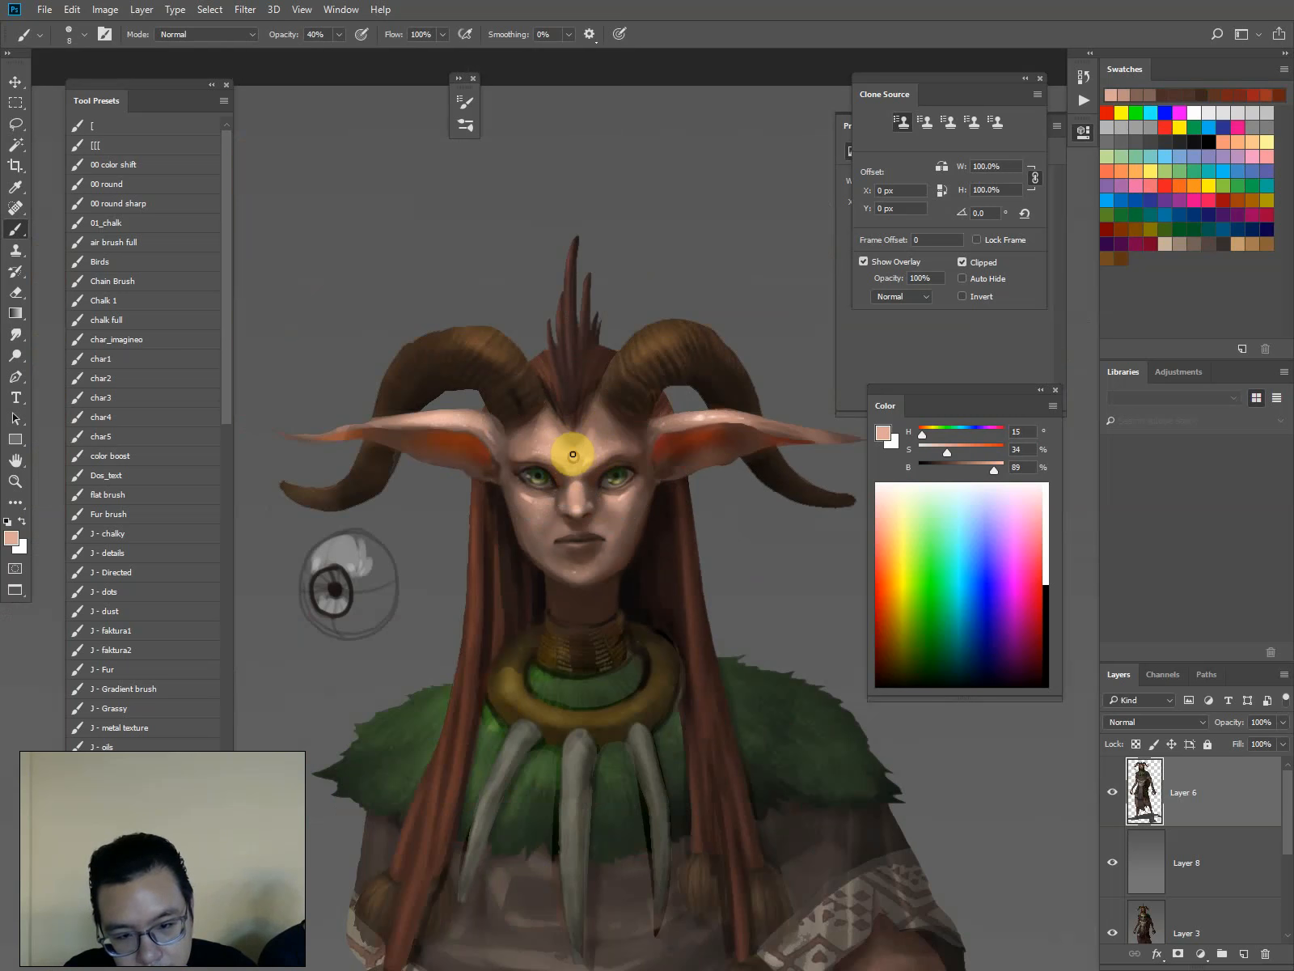
left_click(623, 547, "alt")
key("ctrl+minus")
key("ctrl+minus")
key("ctrl+plus")
Select the face and both ears with the Lasso tool and copy them to a new layer
key("l")
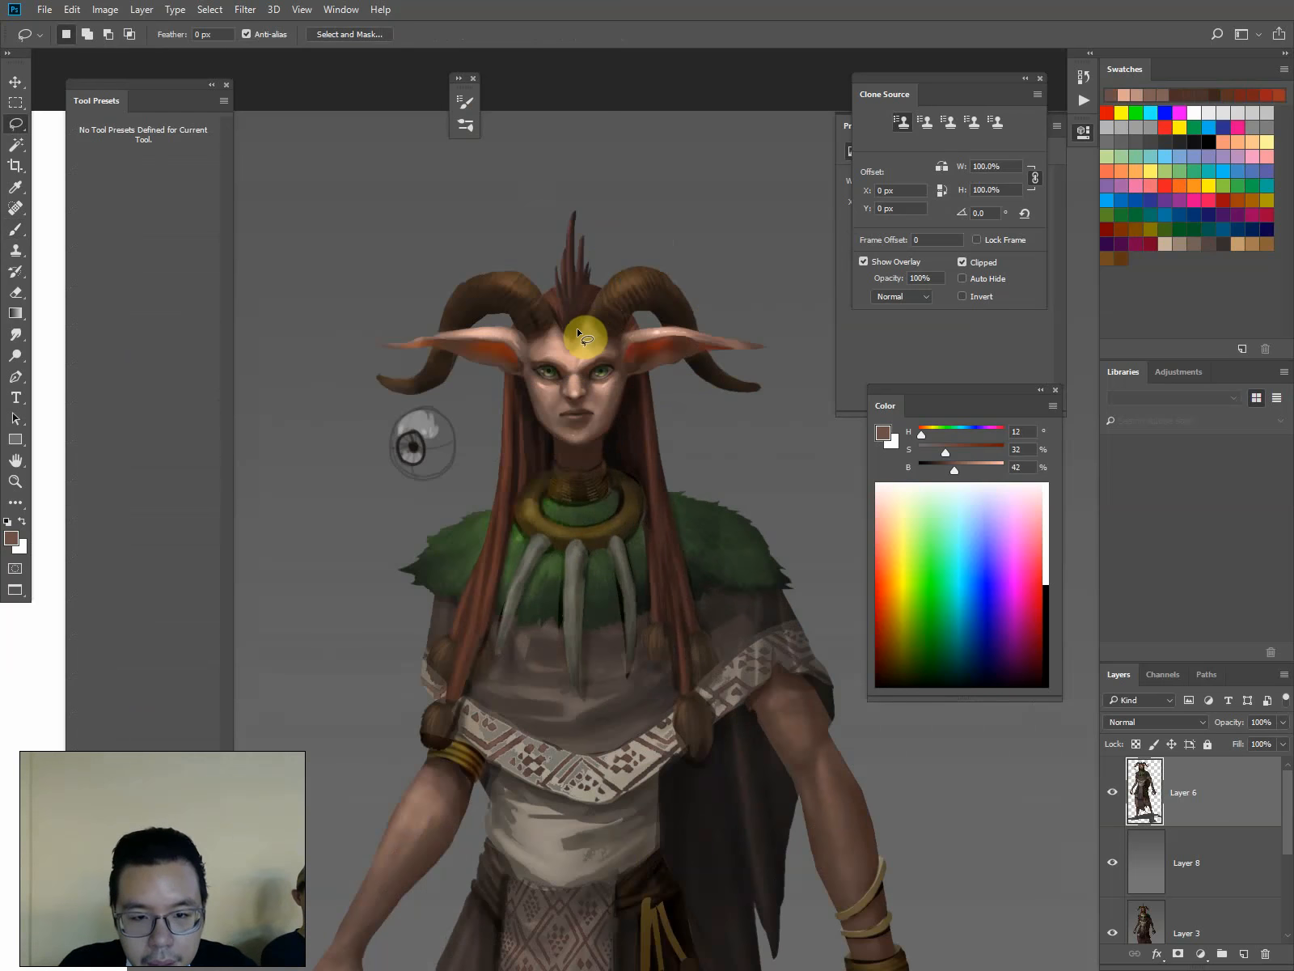
mouse_move(578, 331)
left_mouse_down()
mouse_move(696, 332)
mouse_move(676, 327)
mouse_move(714, 340)
mouse_move(720, 360)
mouse_move(635, 378)
mouse_move(600, 445)
mouse_move(549, 437)
mouse_move(524, 379)
mouse_move(421, 354)
mouse_move(500, 320)
mouse_move(513, 336)
mouse_move(563, 317)
left_mouse_up()
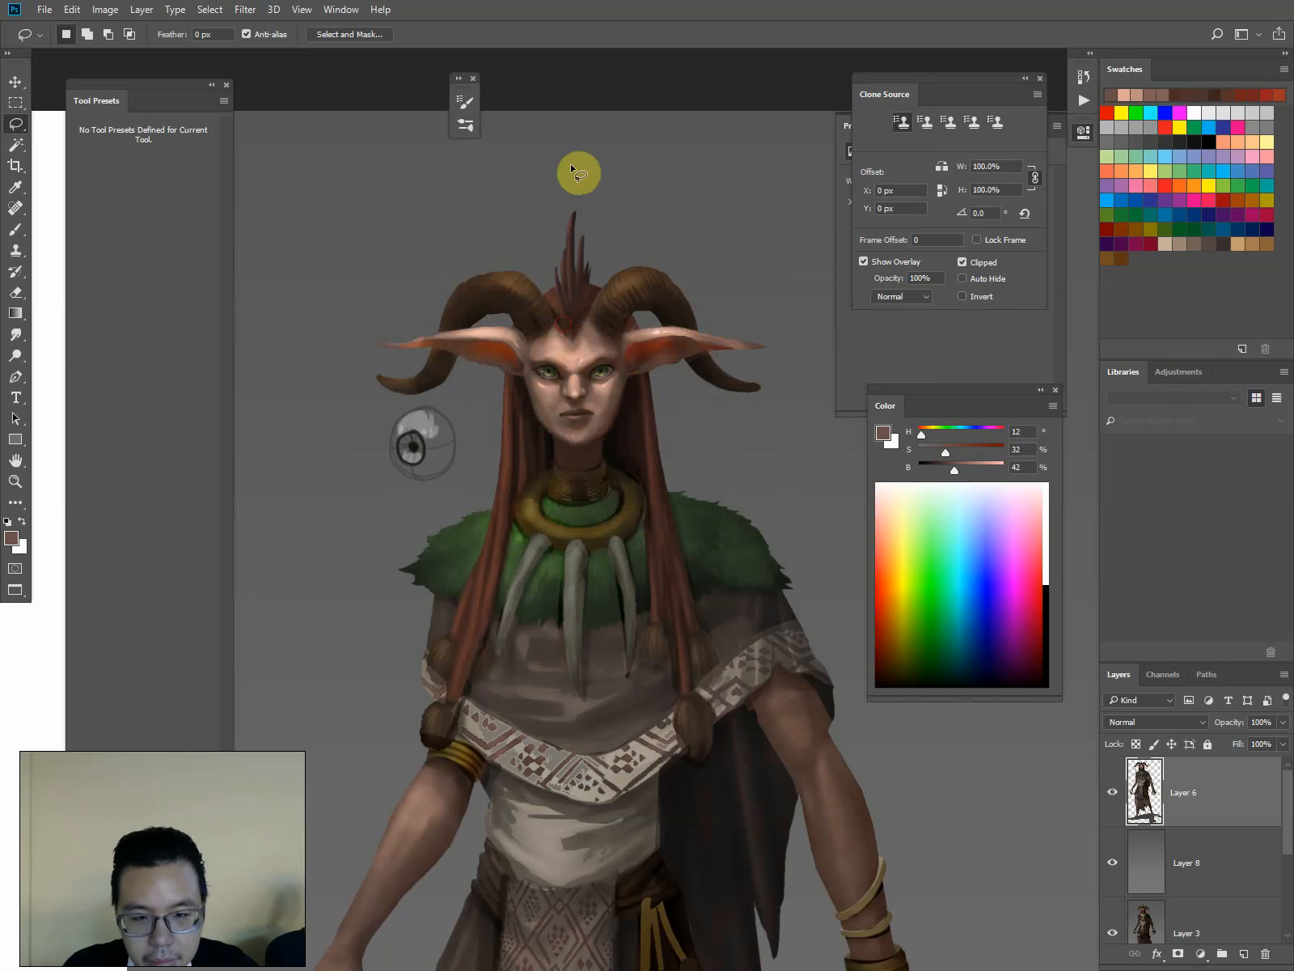
key("ctrl+minus")
key("ctrl+minus")
left_click_drag(502, 578, 448, 453)
key("ctrl+j")
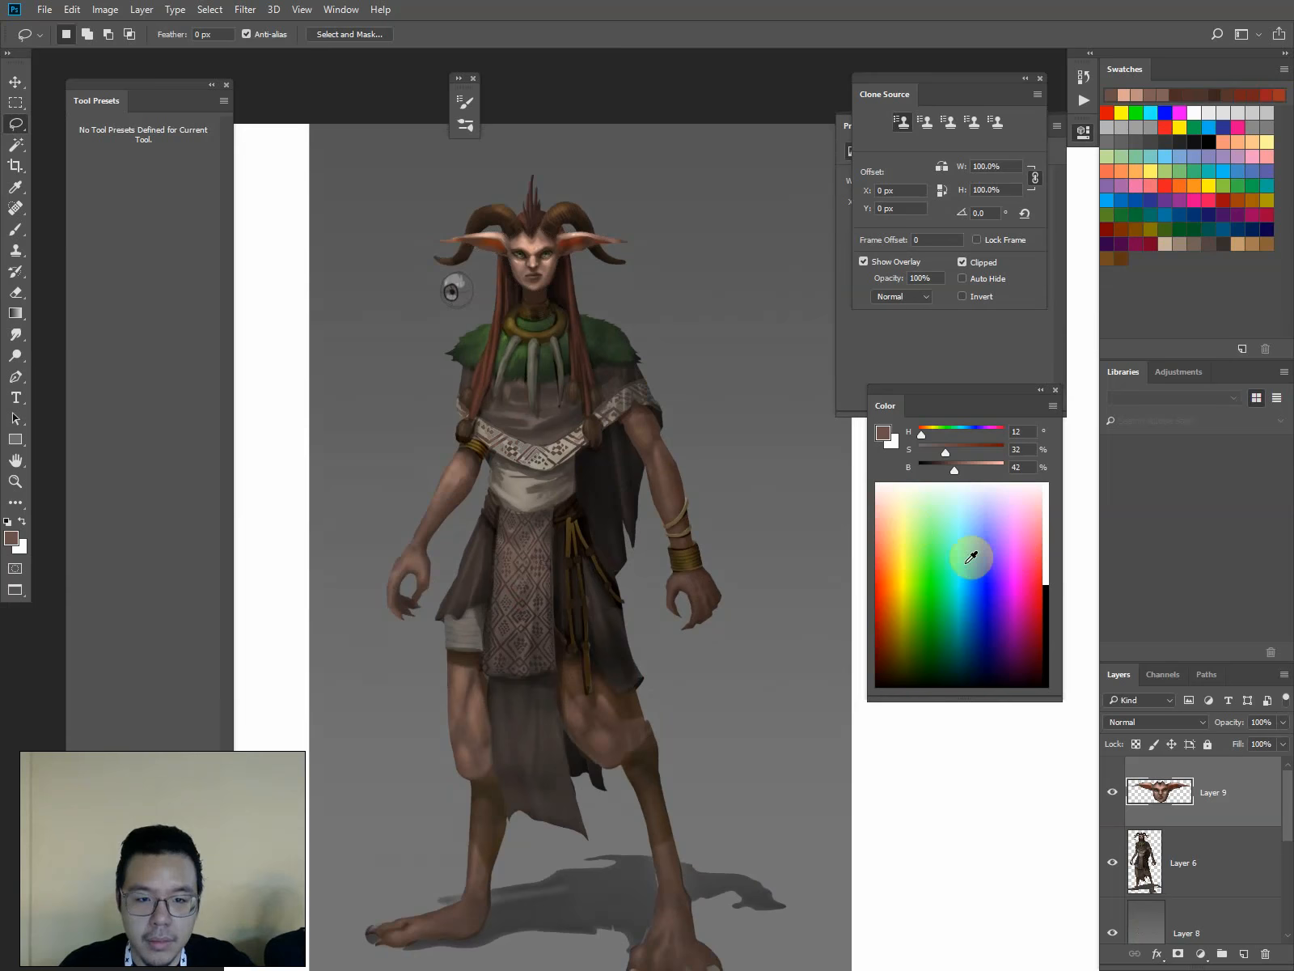
Adjust the Levels of the copied face layer to output black 13, midtone 1.08 and a reduced output white, and compare it with the original
key("ctrl+plus")
key("ctrl+minus")
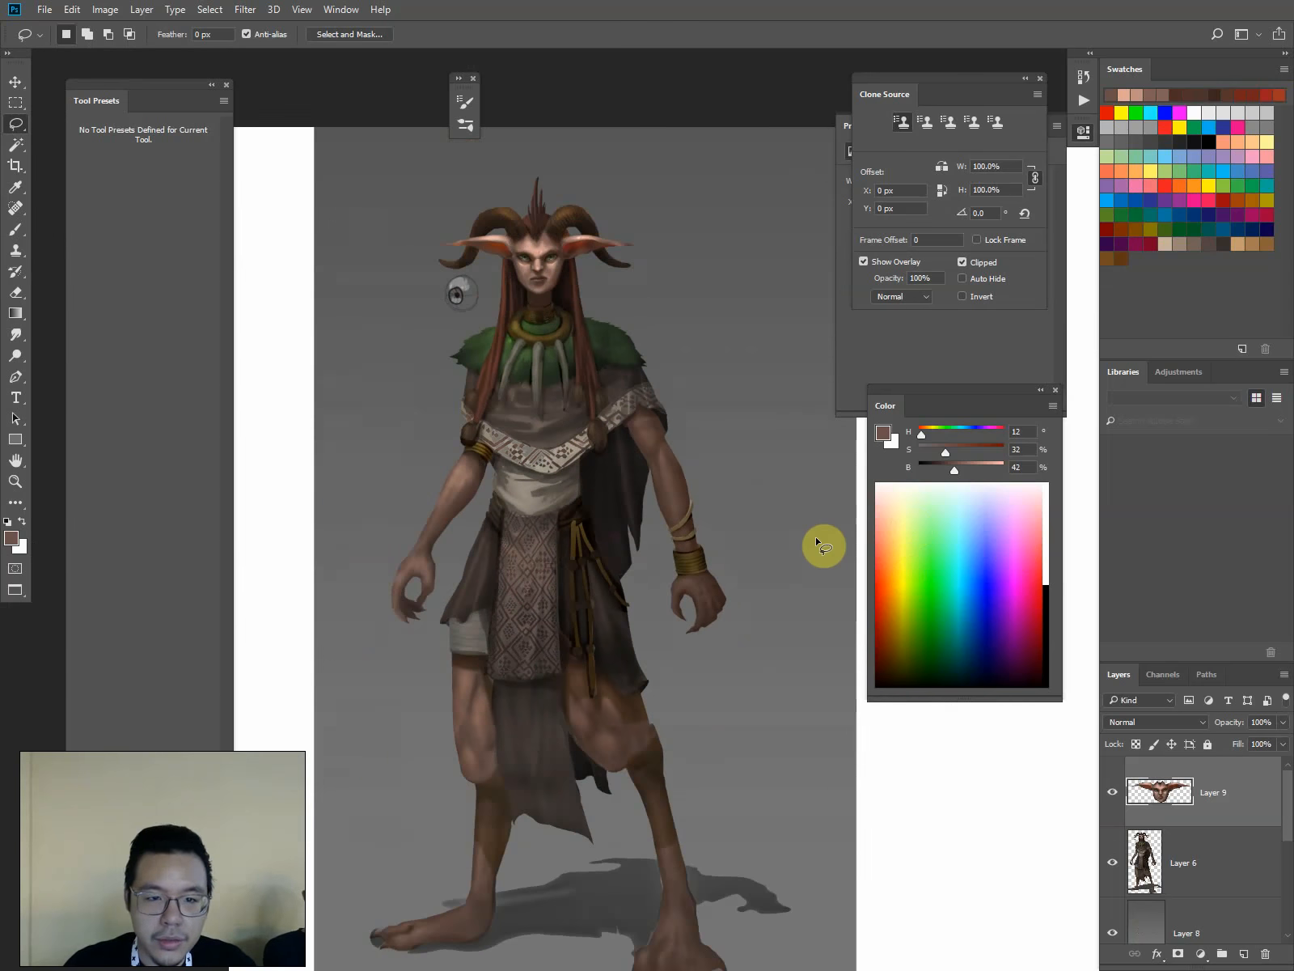
key("ctrl+l")
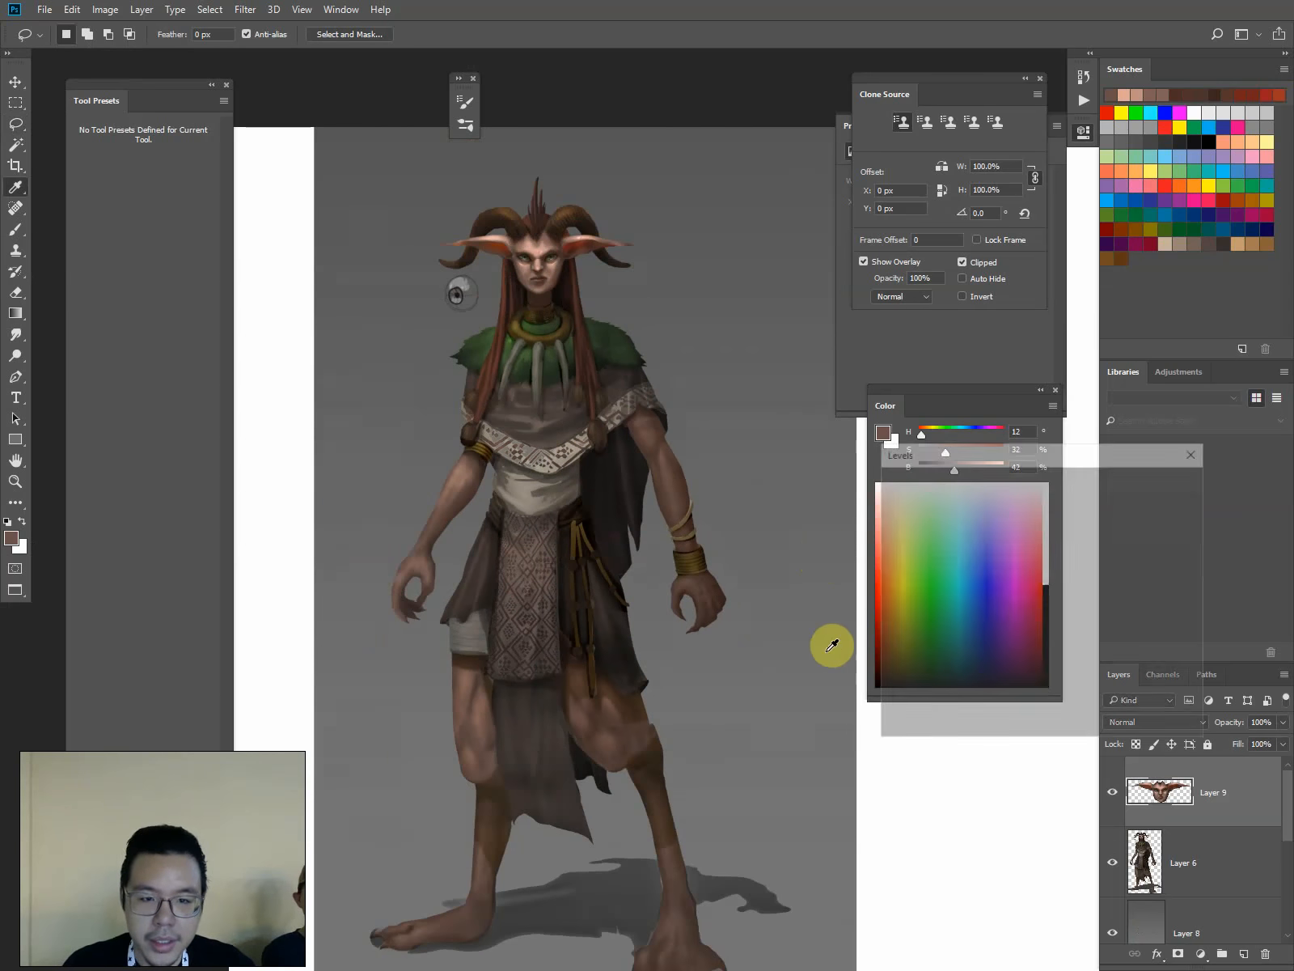
left_click_drag(910, 701, 899, 699)
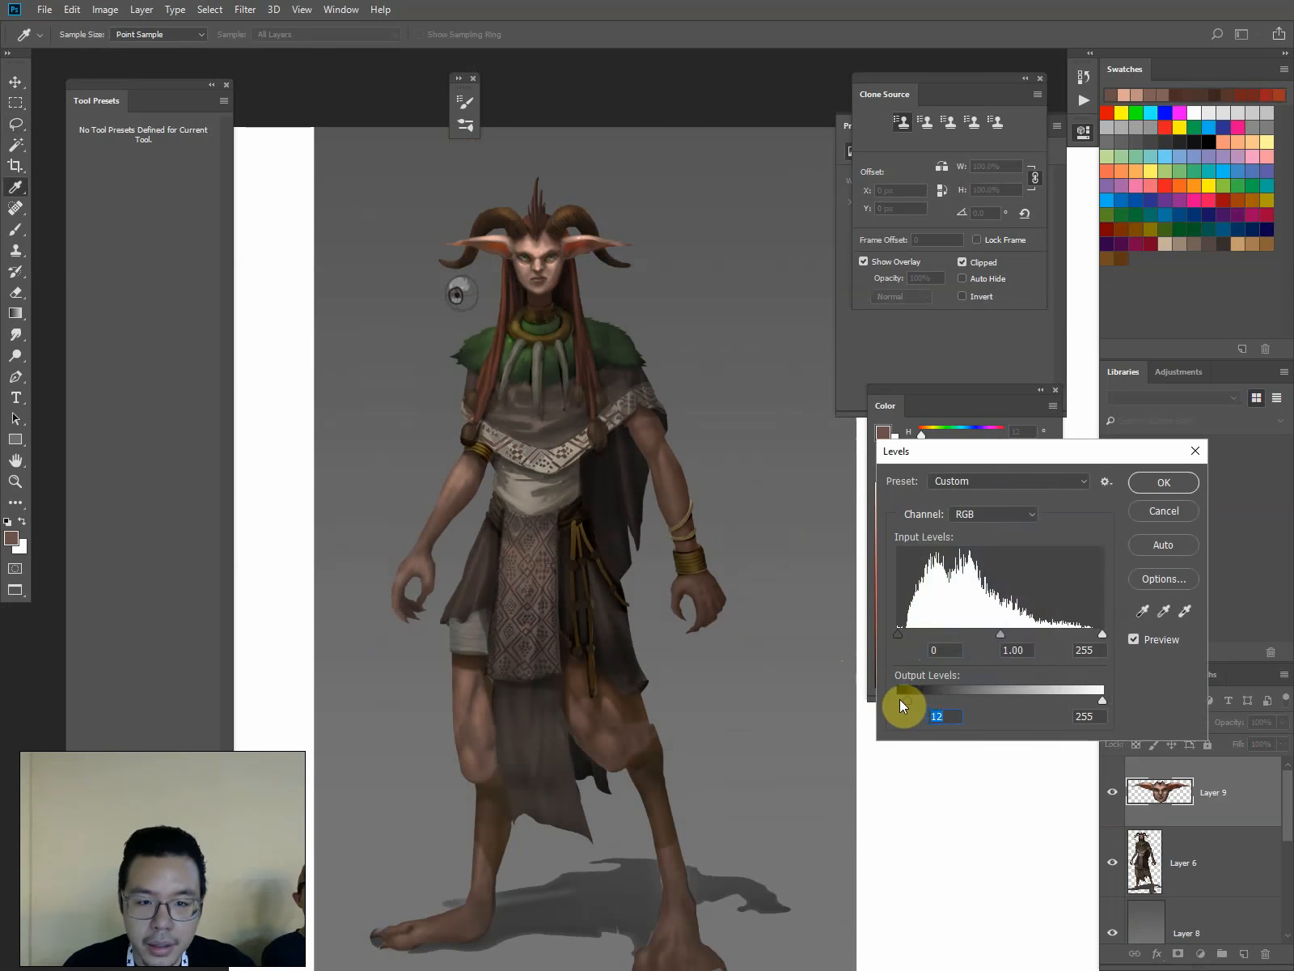
mouse_move(1001, 634)
left_mouse_down()
mouse_move(981, 635)
mouse_move(996, 634)
left_mouse_up()
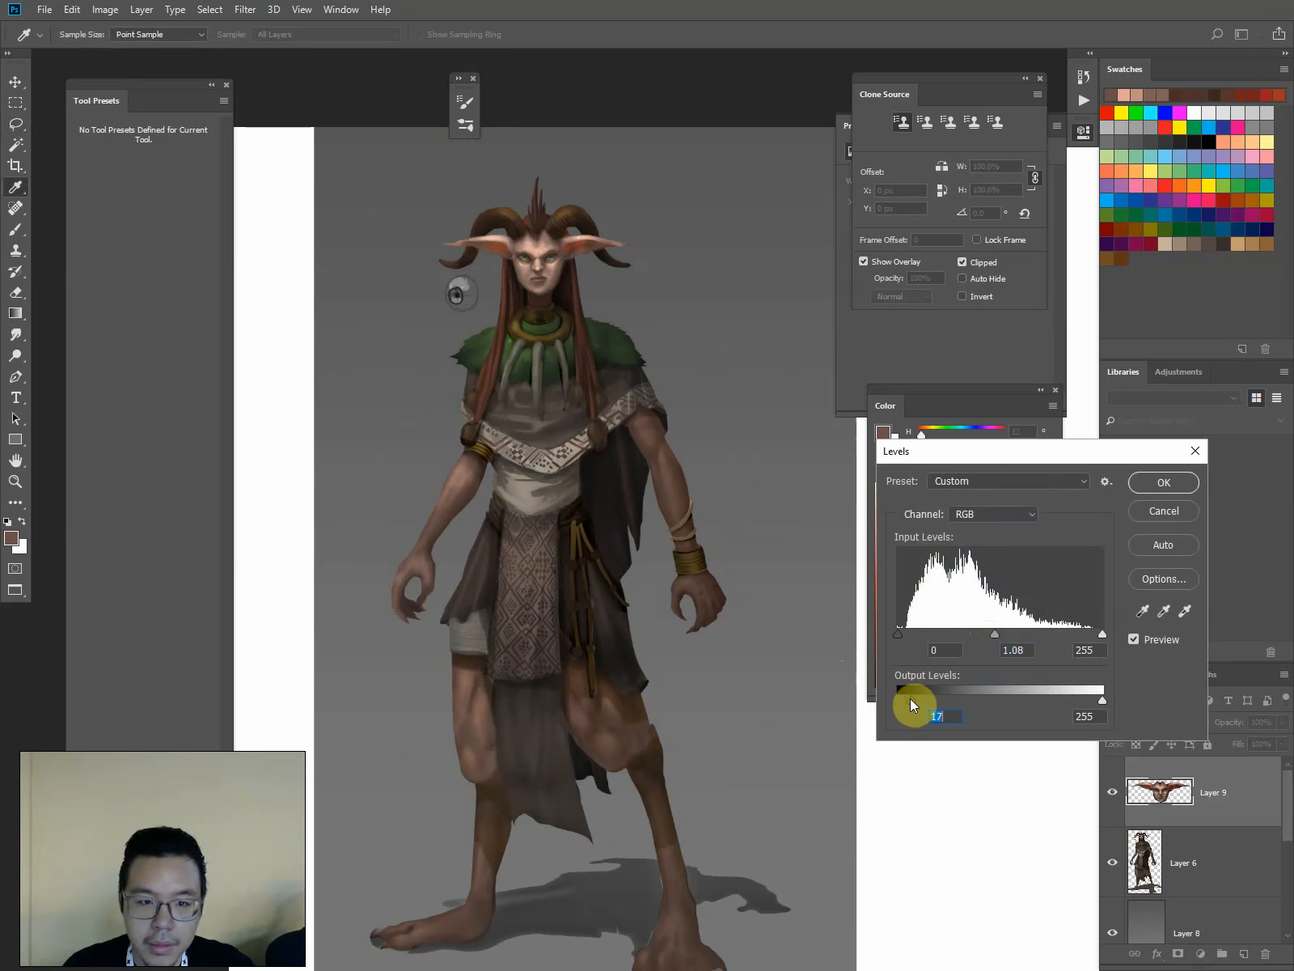
left_click_drag(911, 698, 907, 699)
left_click_drag(1093, 702, 1075, 707)
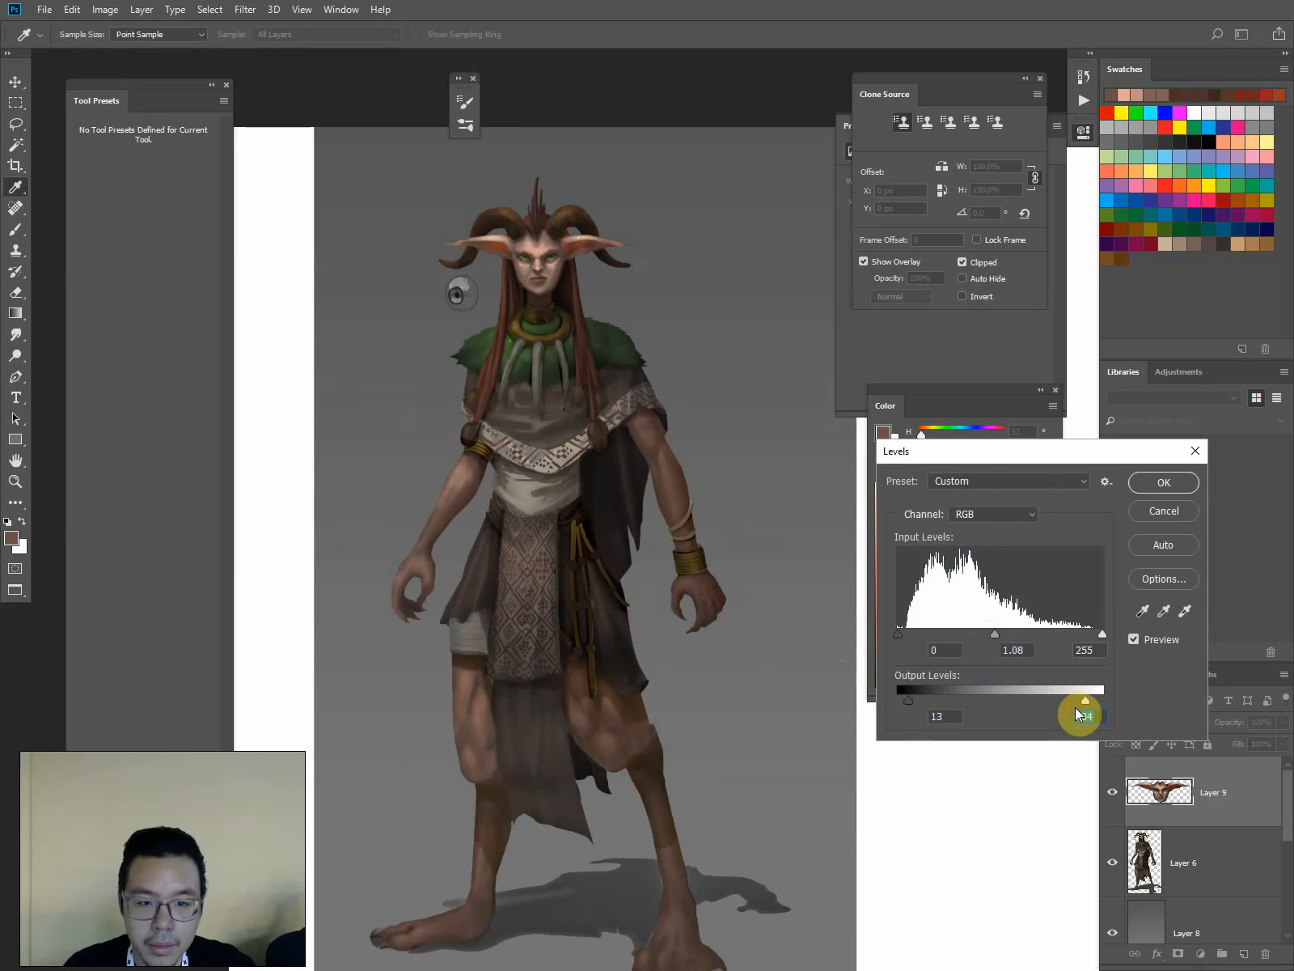
left_click(1163, 482)
scroll(526, 257, "up", 5)
left_click(1113, 792)
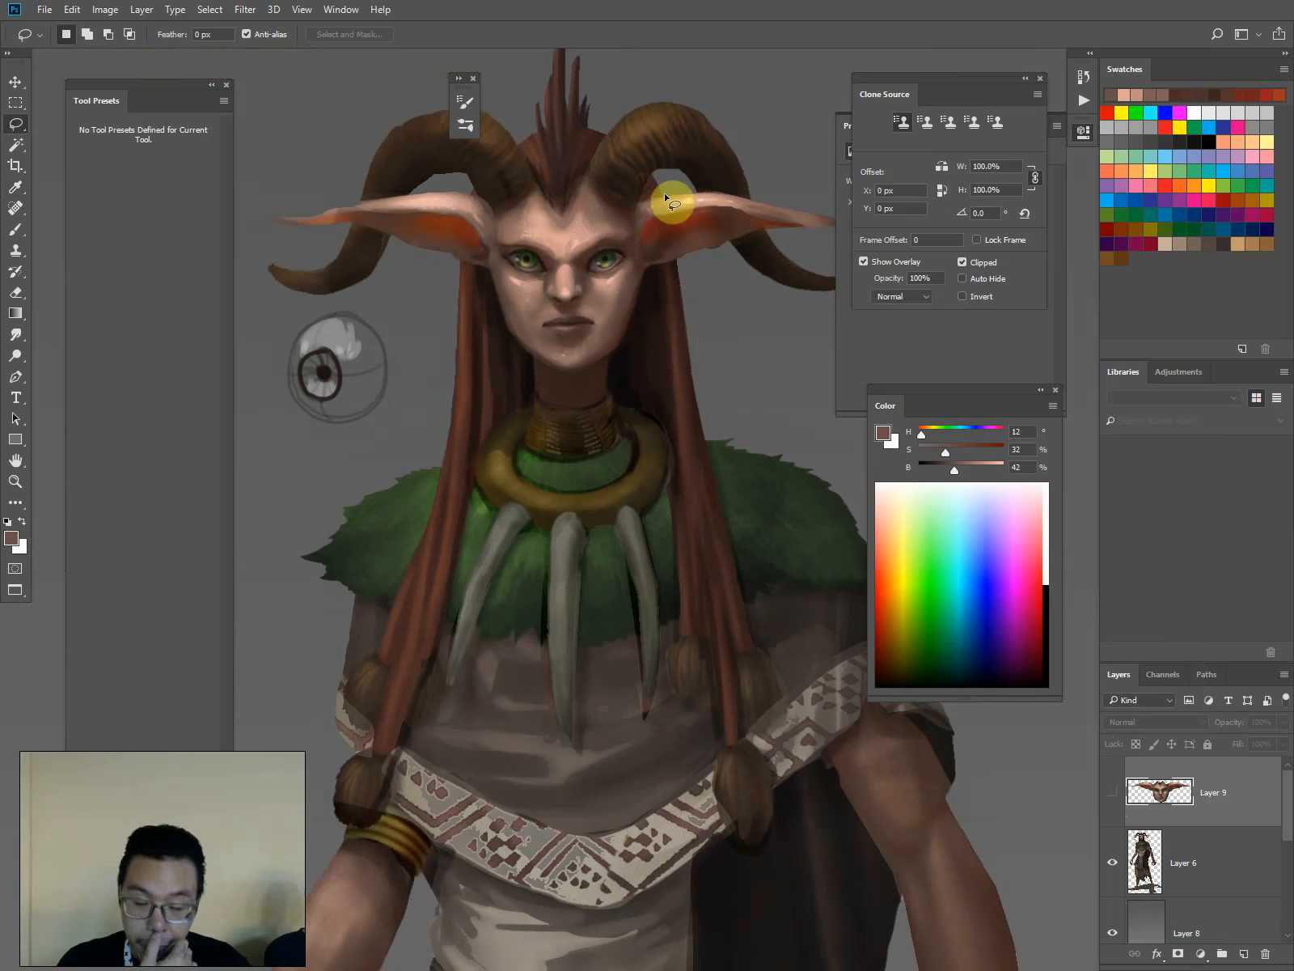
left_click(1112, 792)
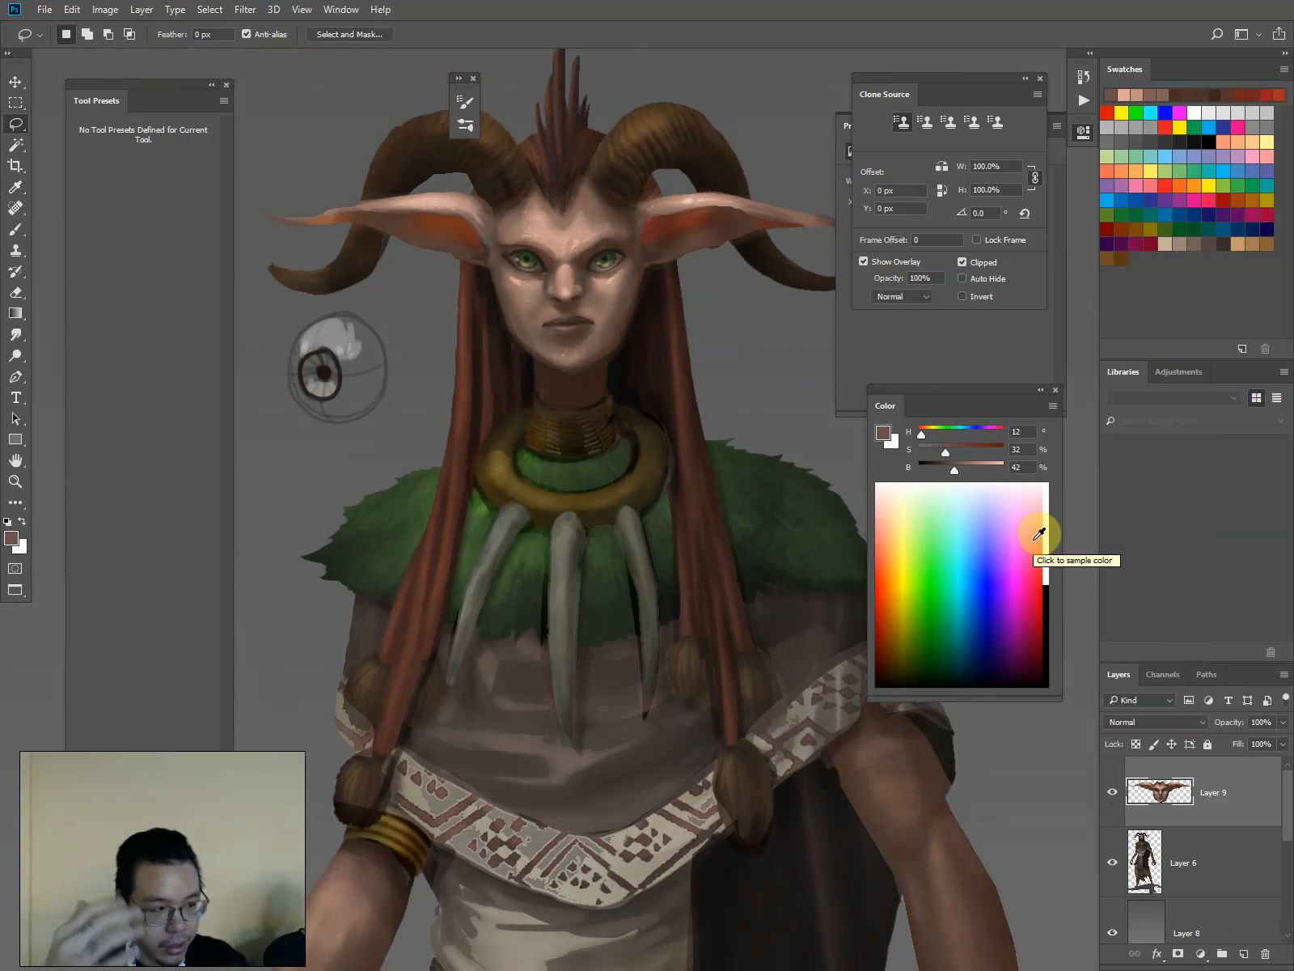
Darken the areas beside both sides of the face with a near-black sampled next to the jaw, using the brush at 40% opacity
key("b")
left_click(629, 355, "alt")
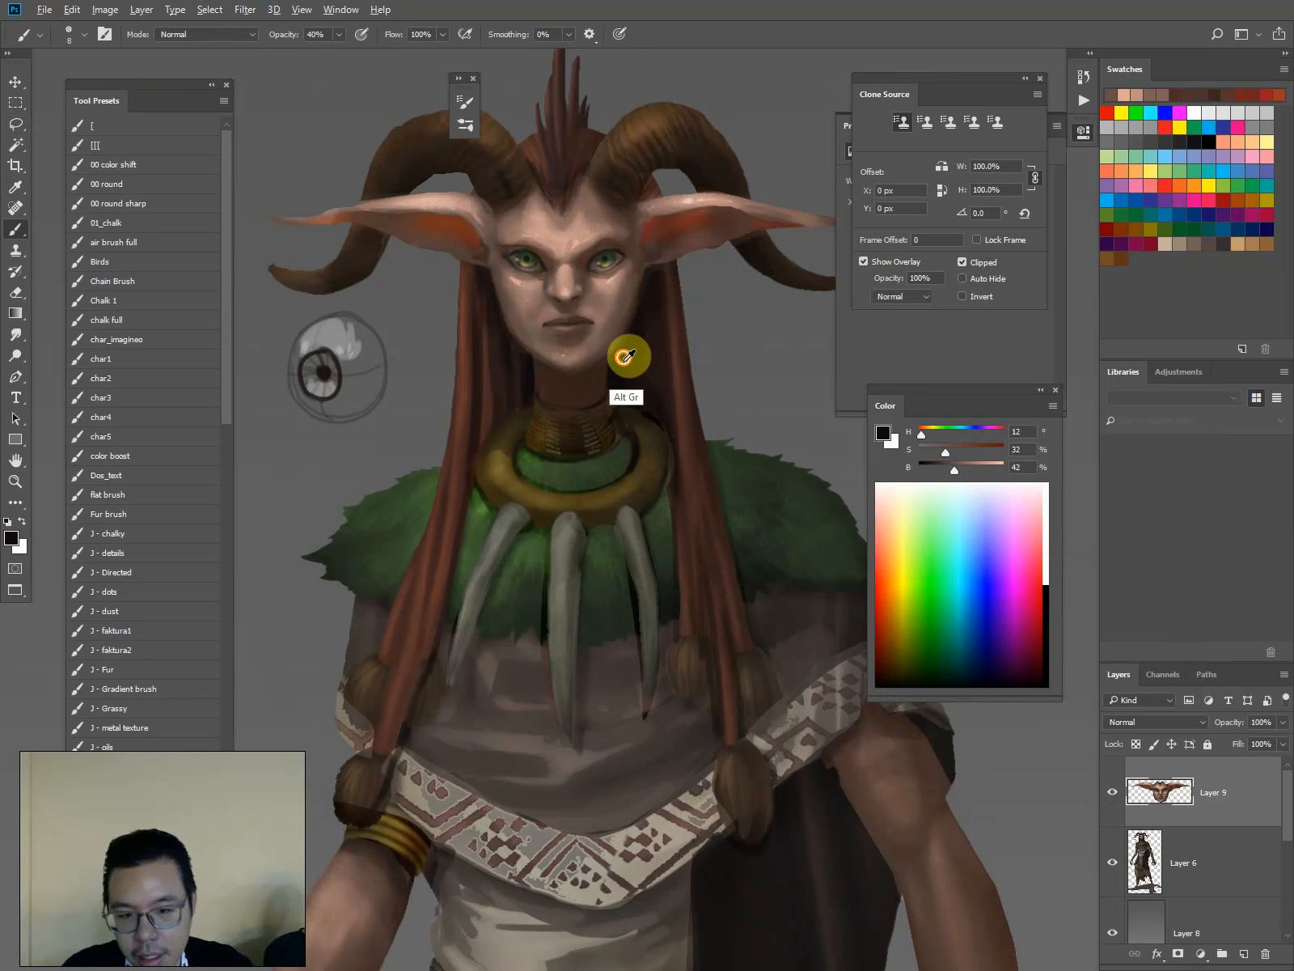
left_click(623, 345, "alt")
left_click_drag(648, 278, 633, 321)
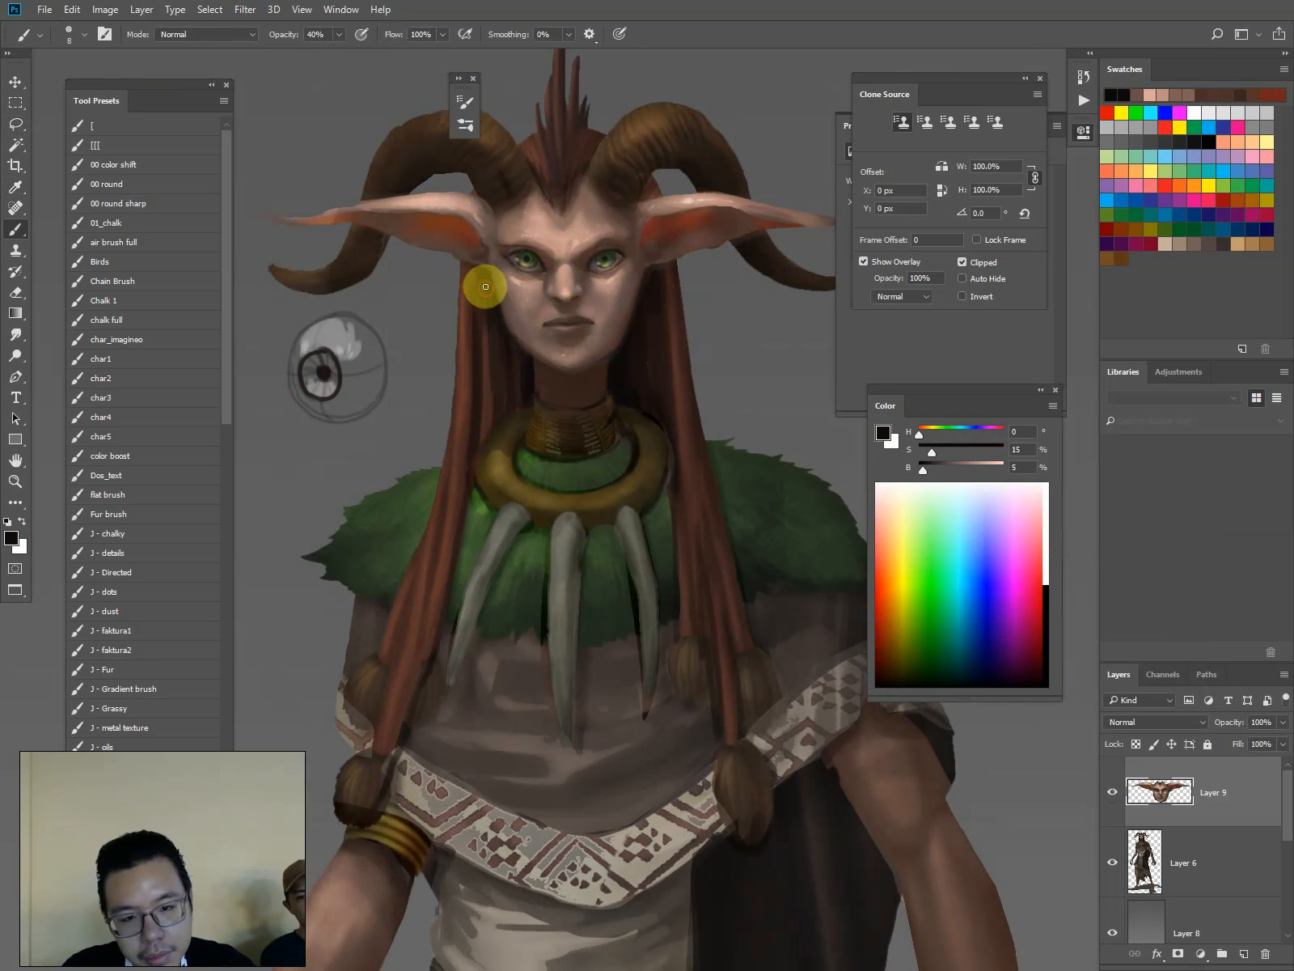
left_click_drag(497, 197, 506, 274)
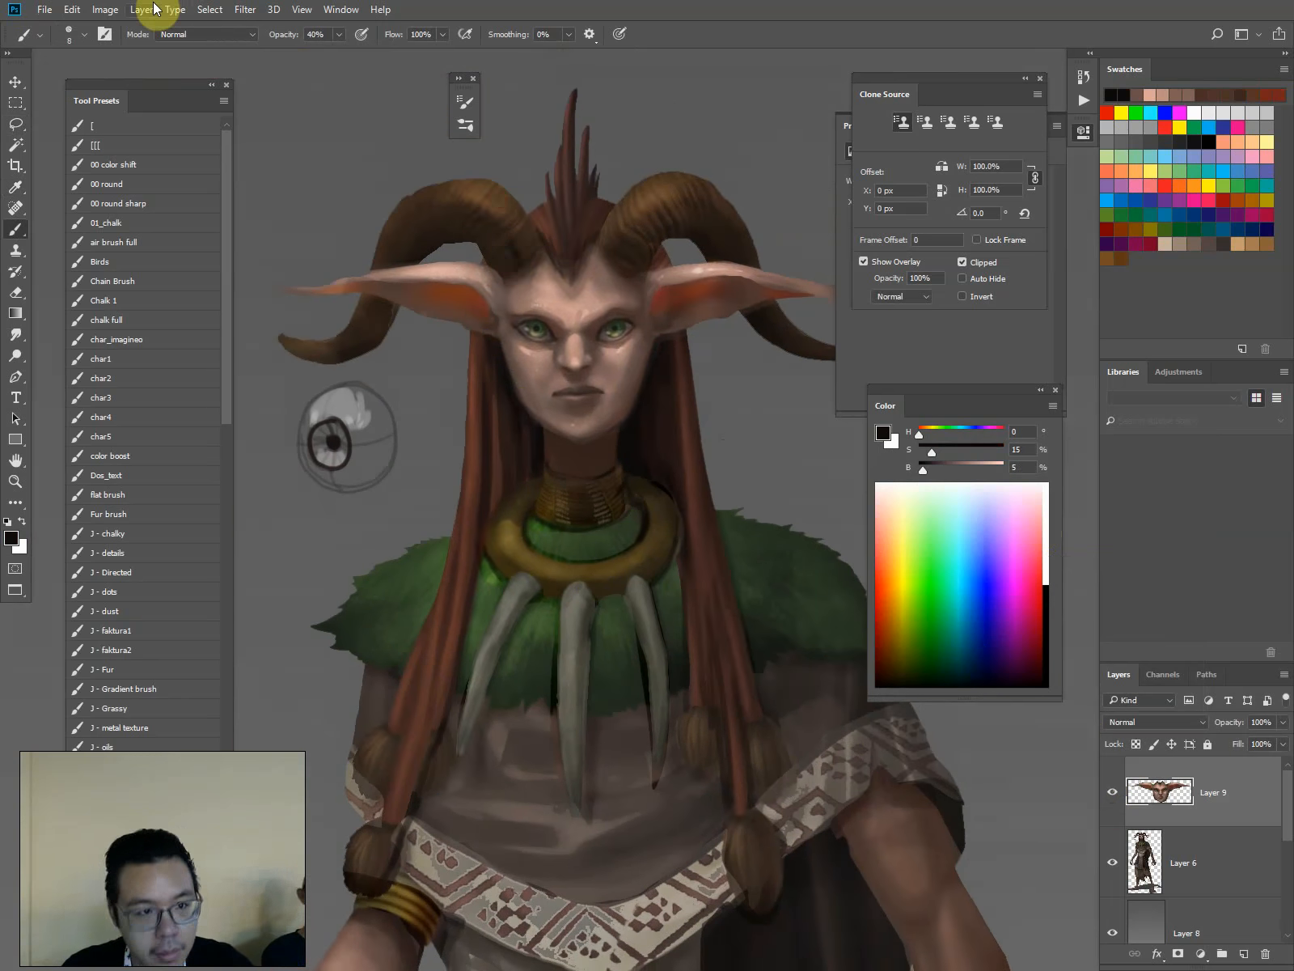
Replace the dark brown sampled near the eye with a richer tone using Replace Color at fuzziness 14 and saturation +38
left_click(109, 10)
mouse_move(129, 50)
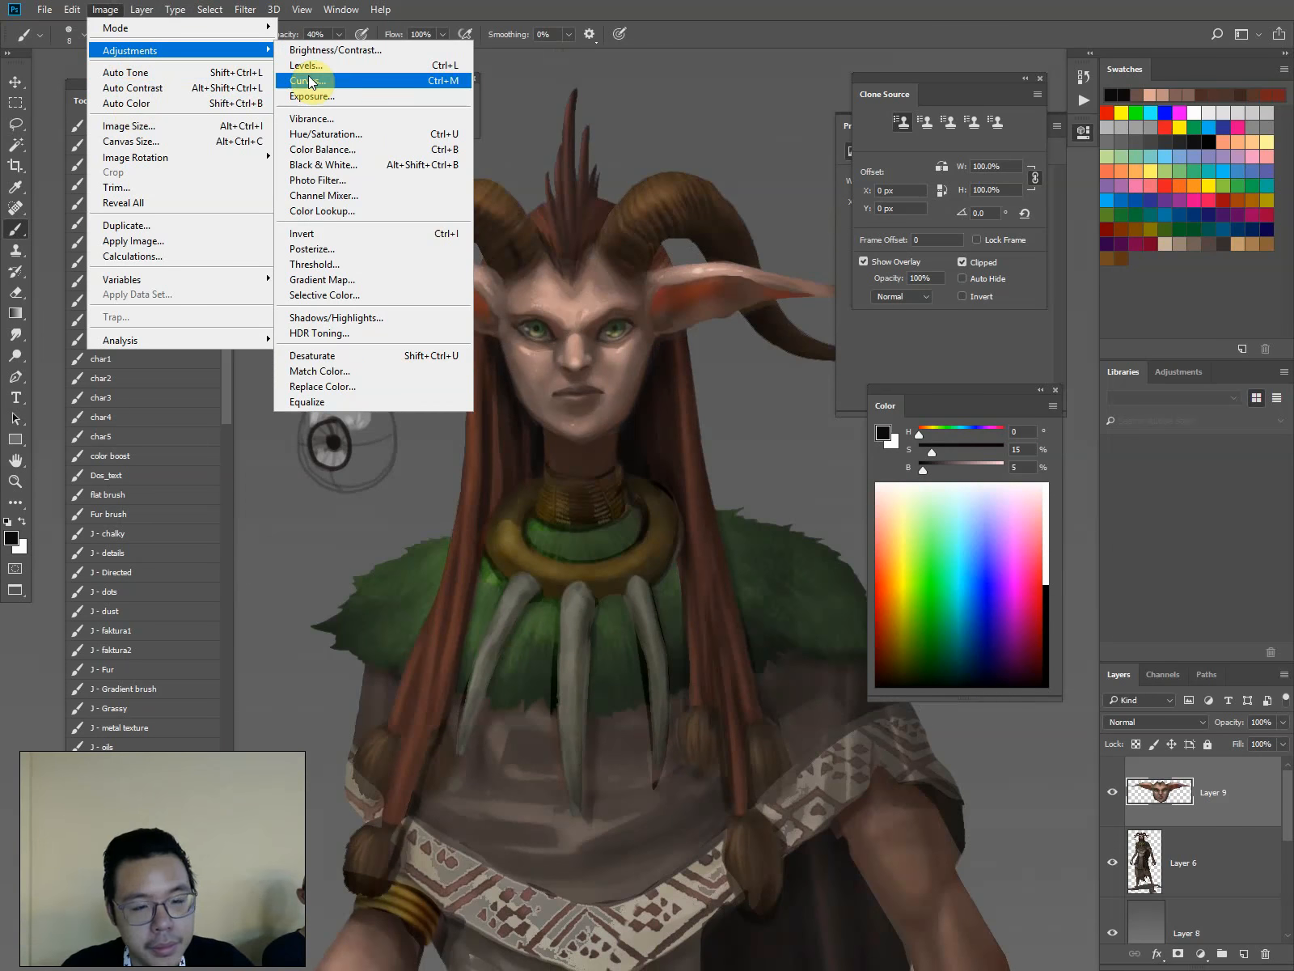
left_click(357, 386)
left_click(602, 327)
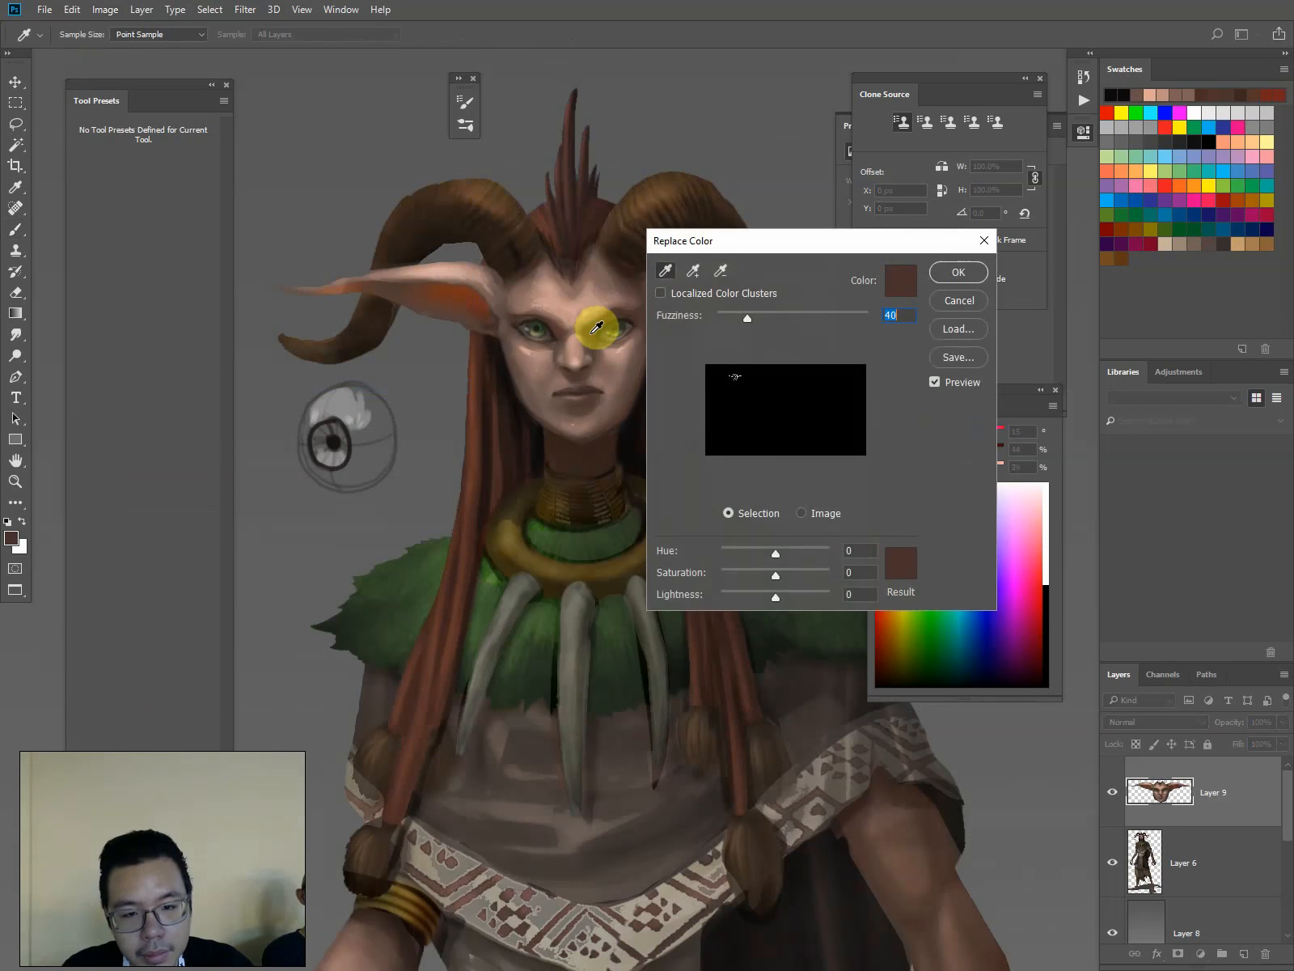
left_click(693, 271)
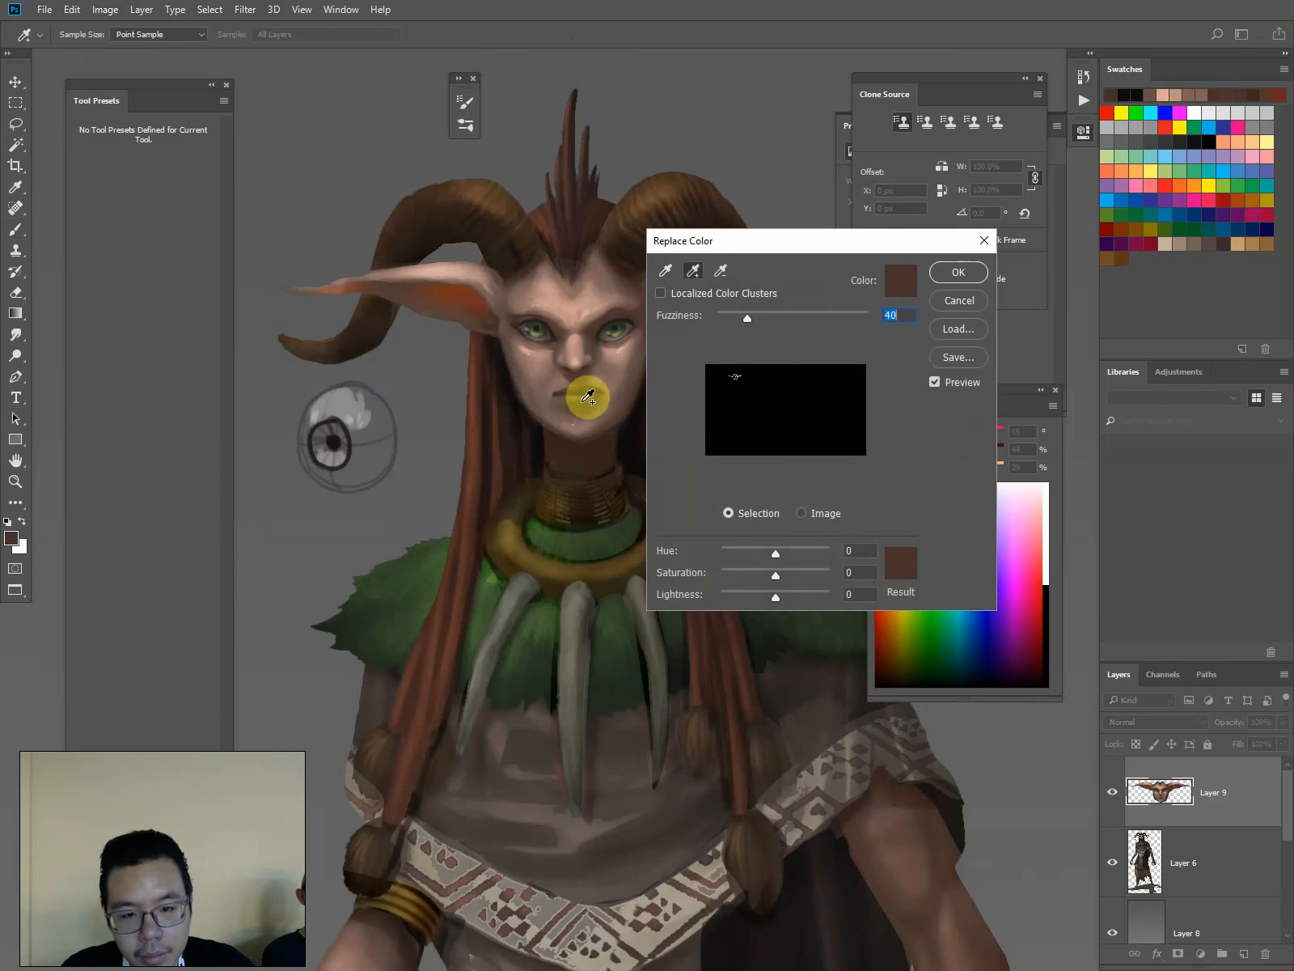
left_click_drag(747, 318, 726, 316)
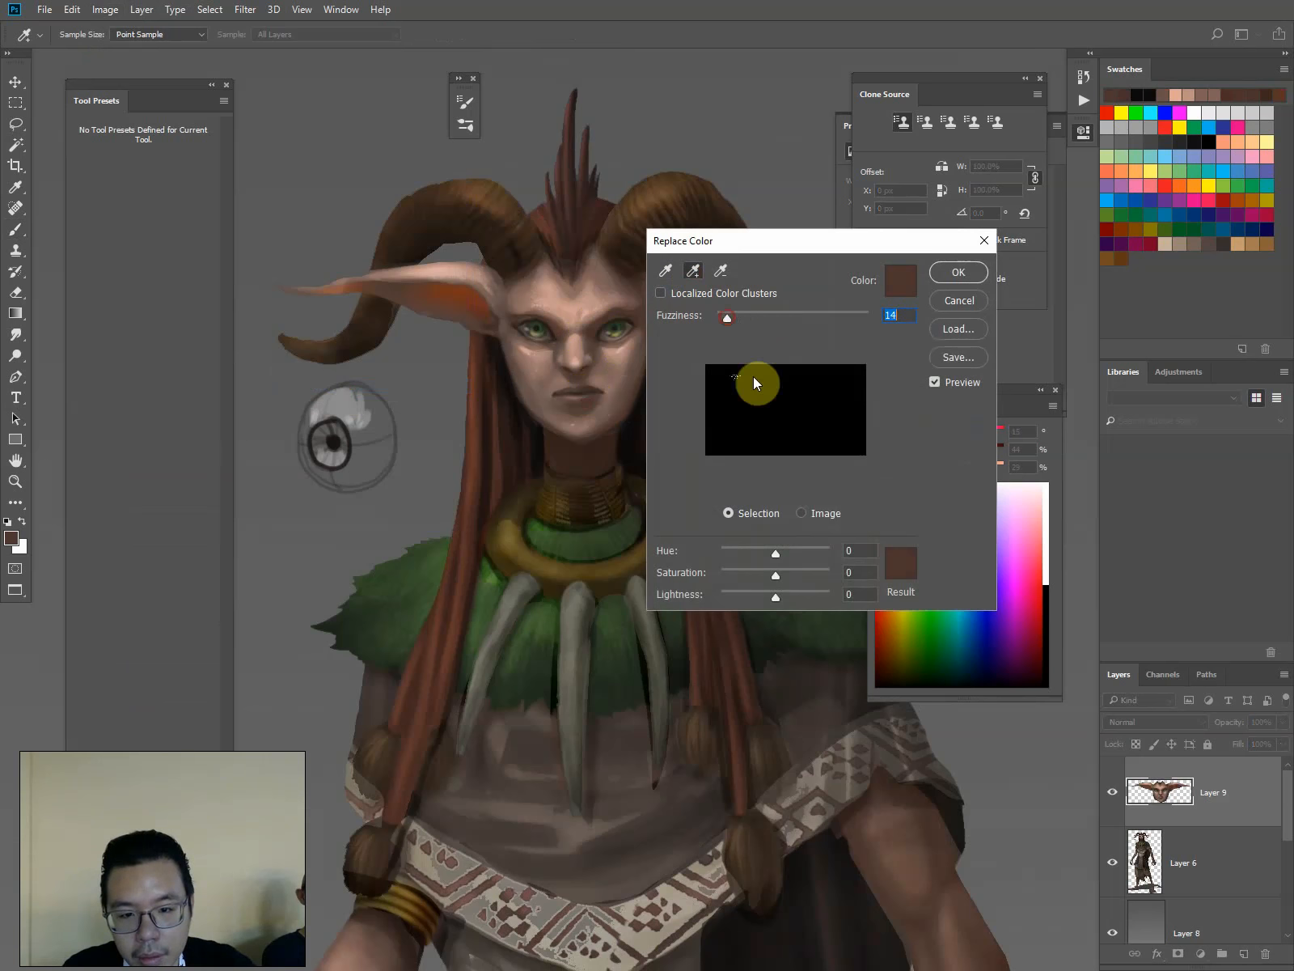
left_click_drag(778, 575, 796, 573)
left_click_drag(815, 240, 919, 233)
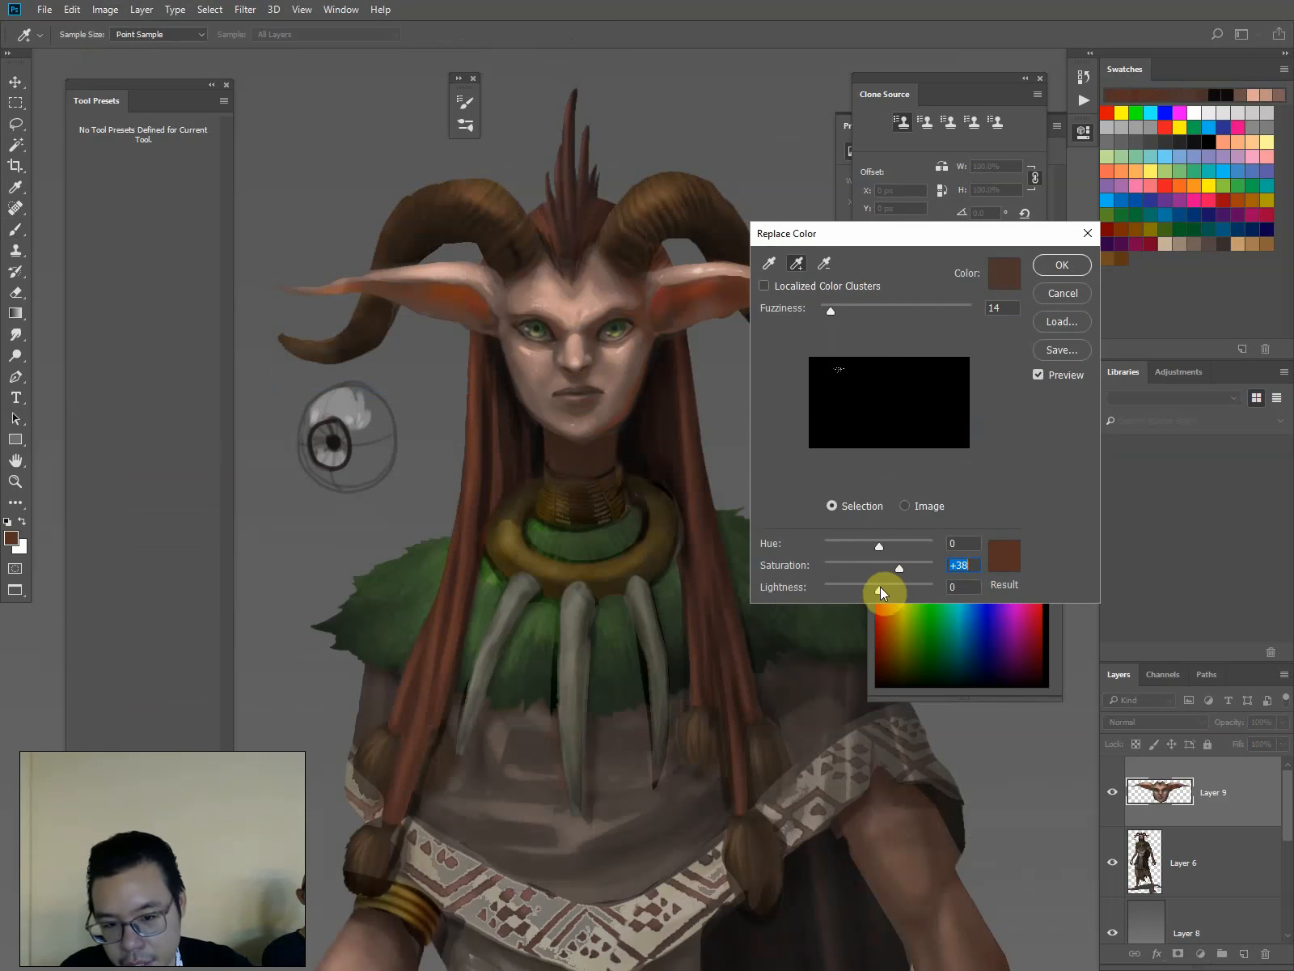
left_click_drag(875, 586, 881, 546)
left_click(1061, 265)
Start another Replace Color adjustment and sample the skin tones of the forehead, nose and cheek as the target colors
key("ctrl+minus")
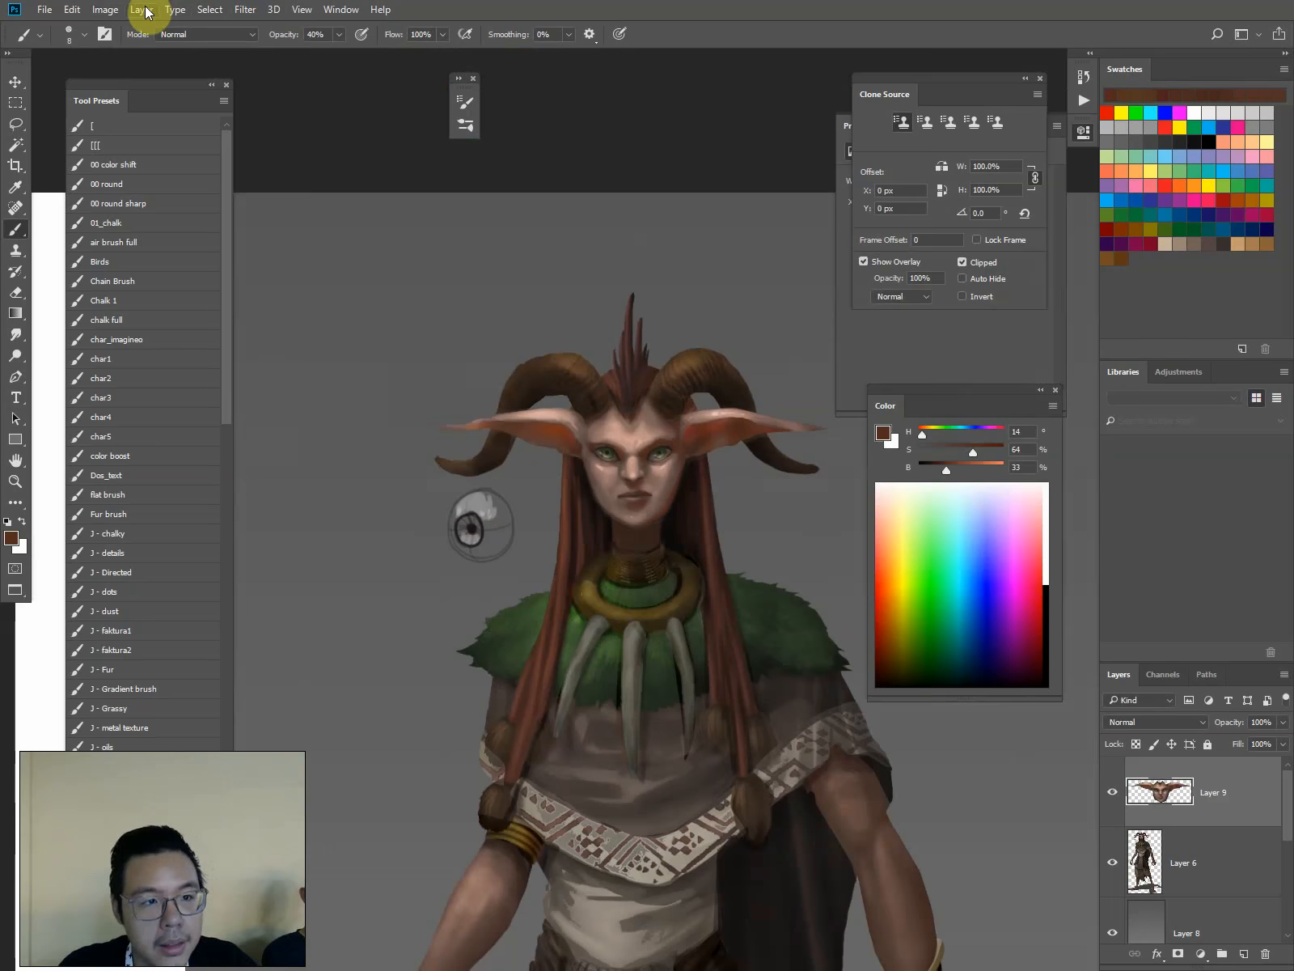
left_click(105, 9)
mouse_move(132, 52)
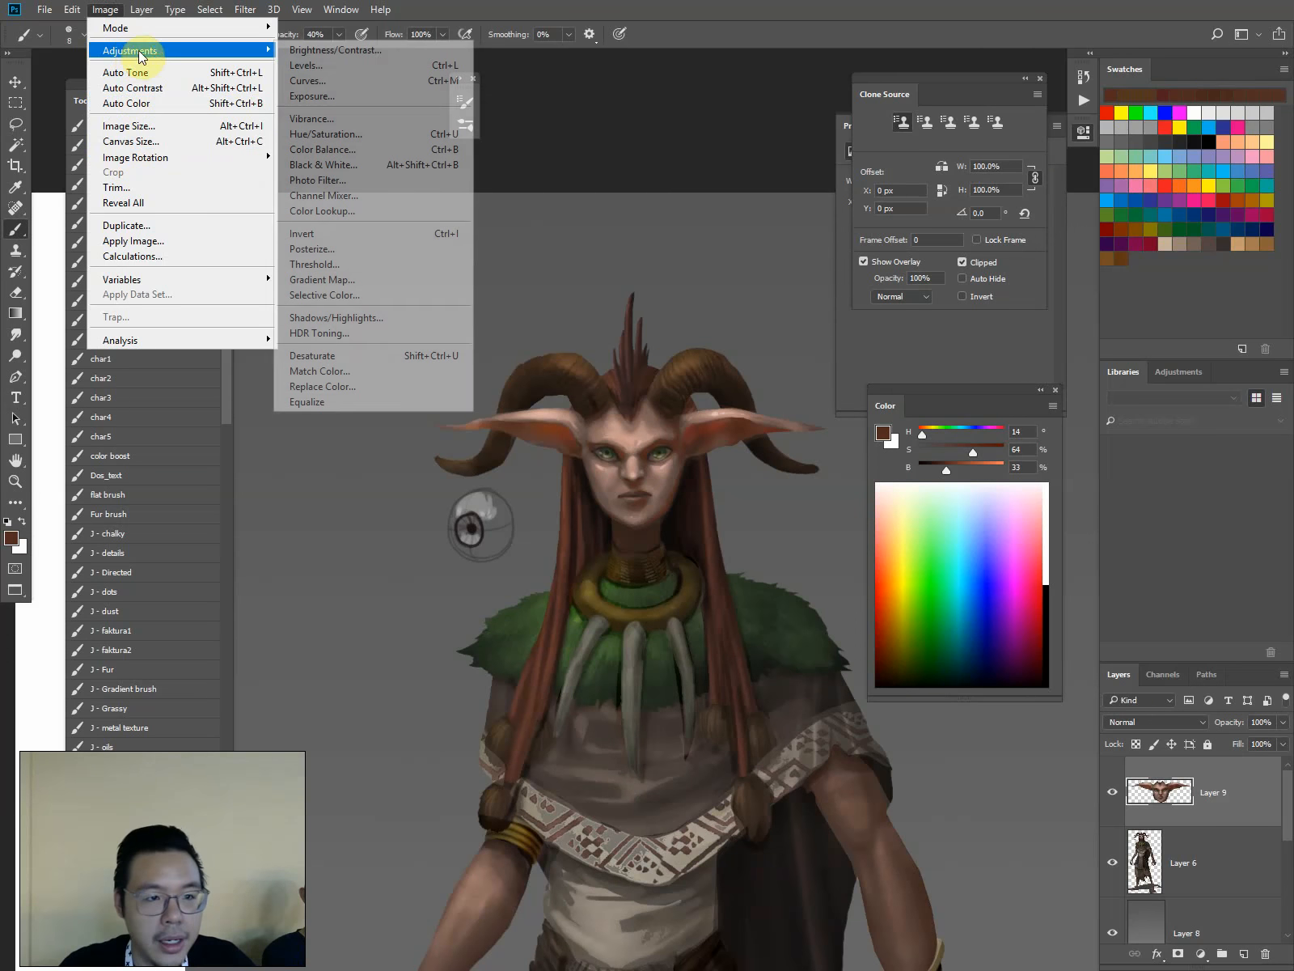
left_click(339, 386)
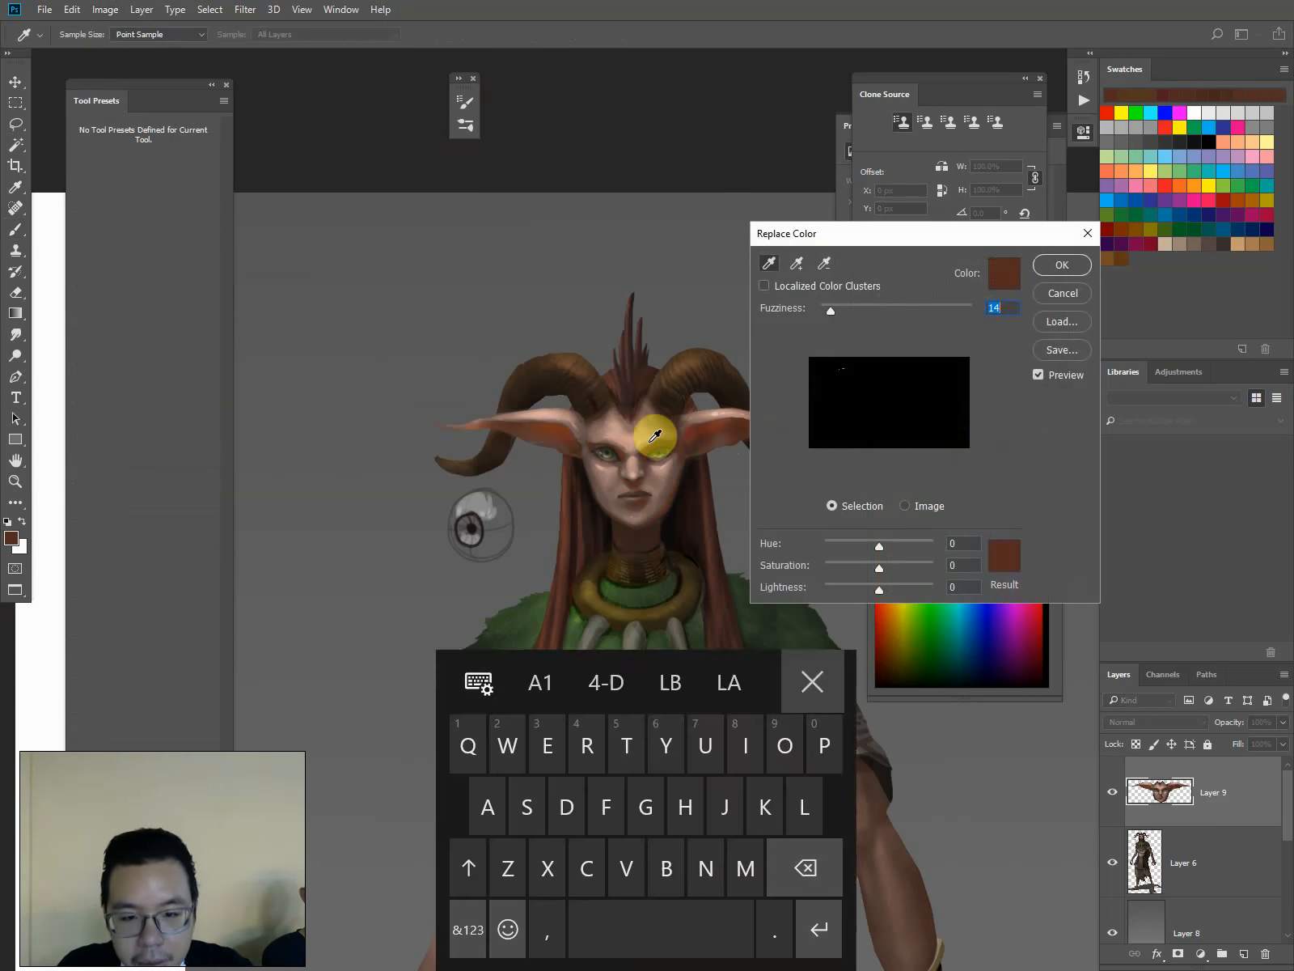
key("ctrl+plus")
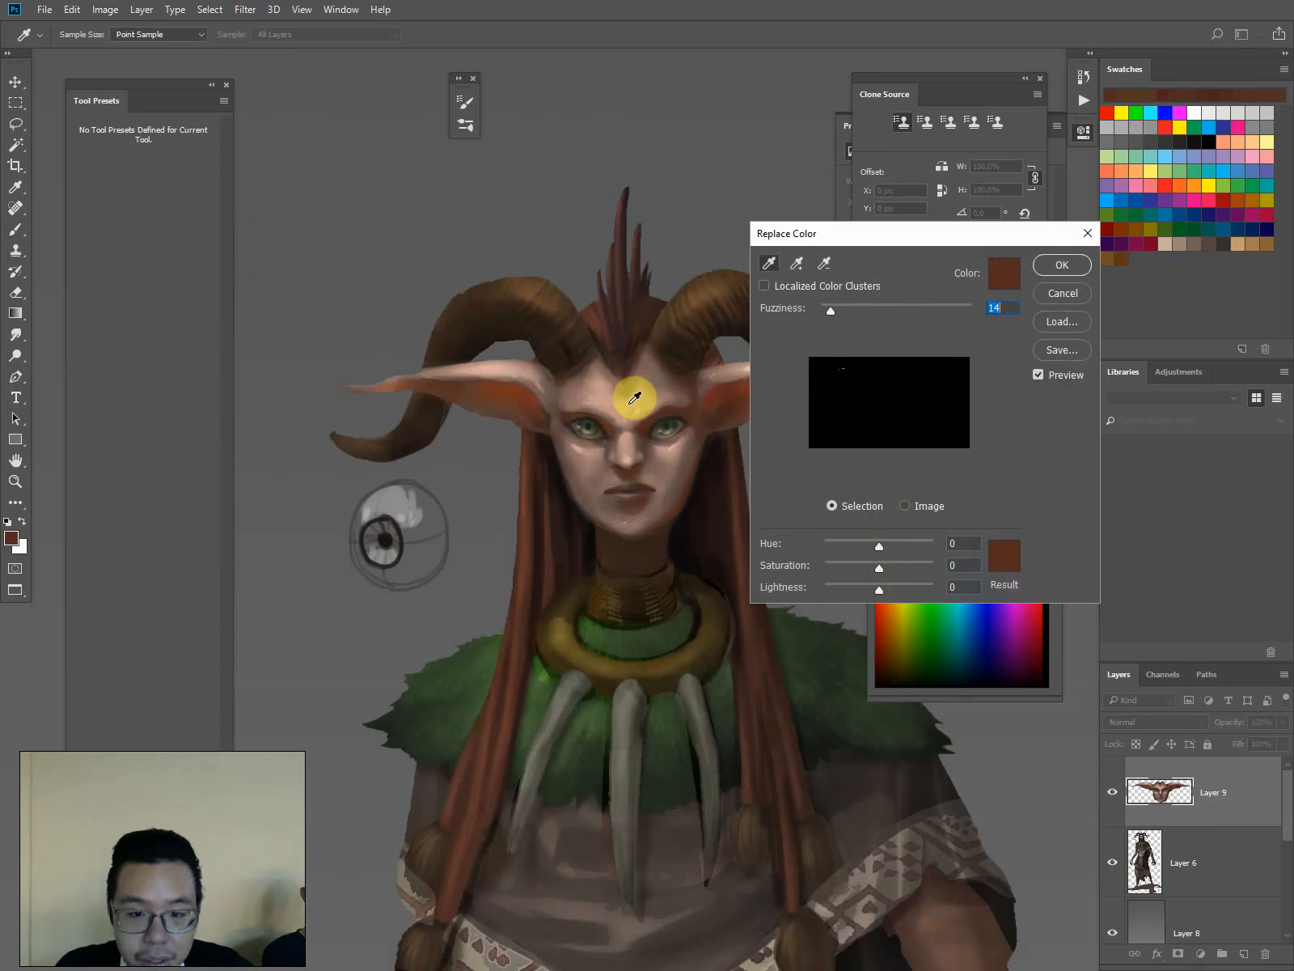
left_click(639, 400)
left_click_drag(879, 589, 876, 590)
left_click(797, 263)
left_click(636, 445)
left_click(659, 466)
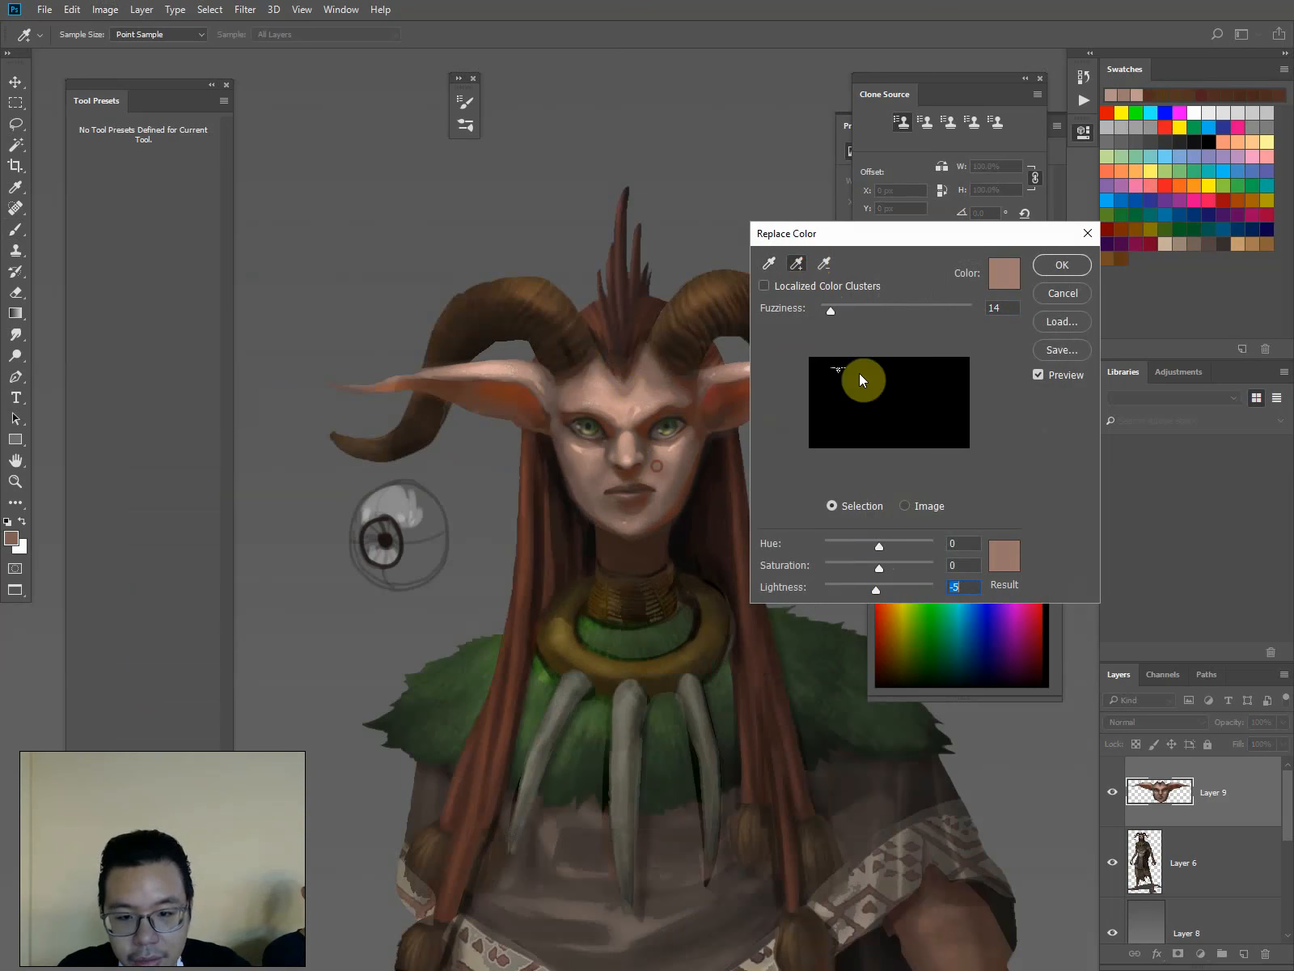
Shift the sampled skin tones with fuzziness 33, hue +4, saturation +21 and lightness -16, and apply the color replacement
left_click_drag(832, 311, 848, 312)
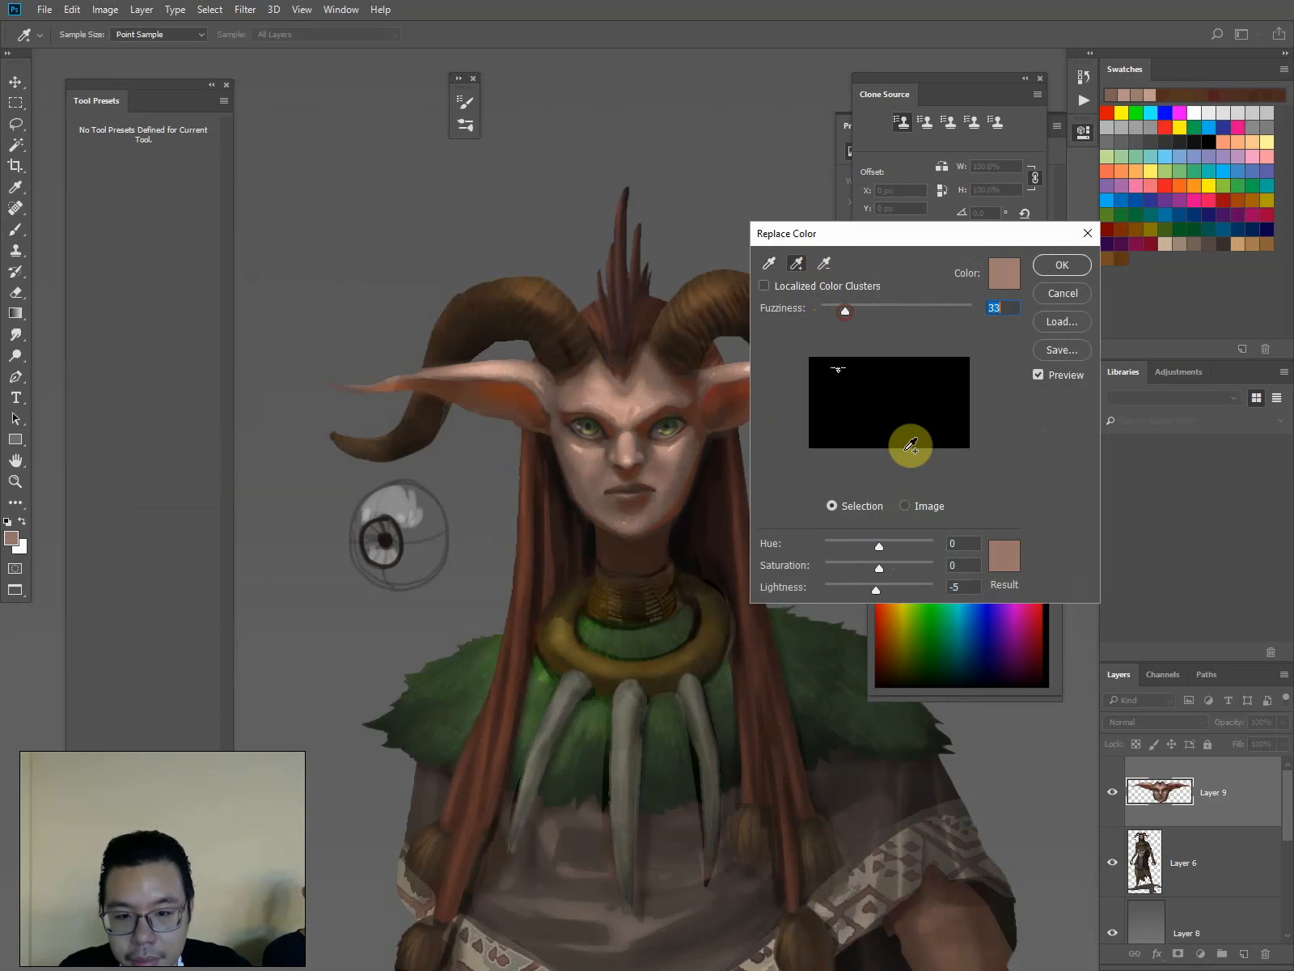
left_click_drag(869, 584, 880, 550)
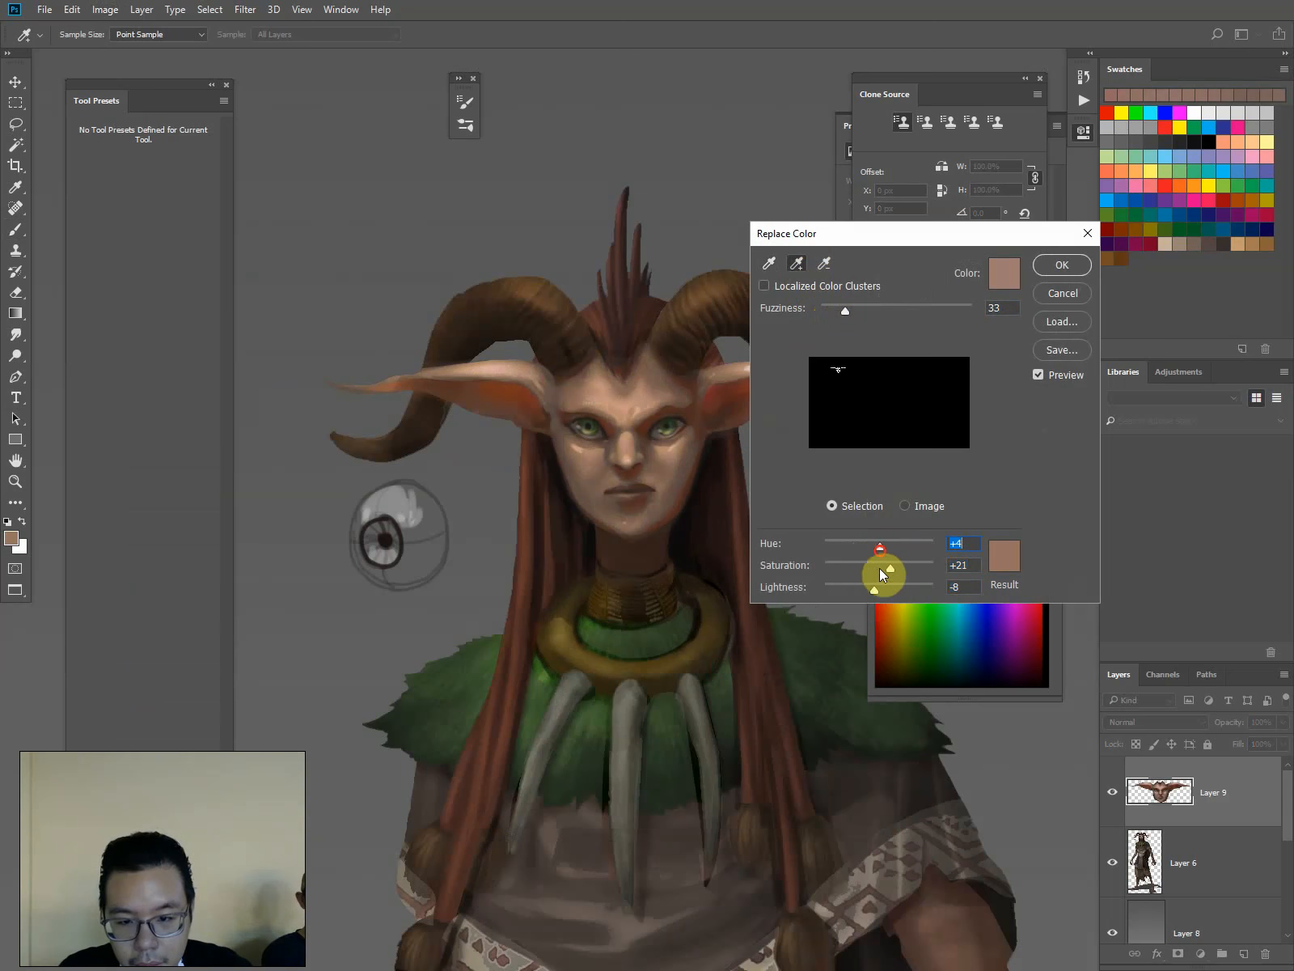
left_click(870, 590)
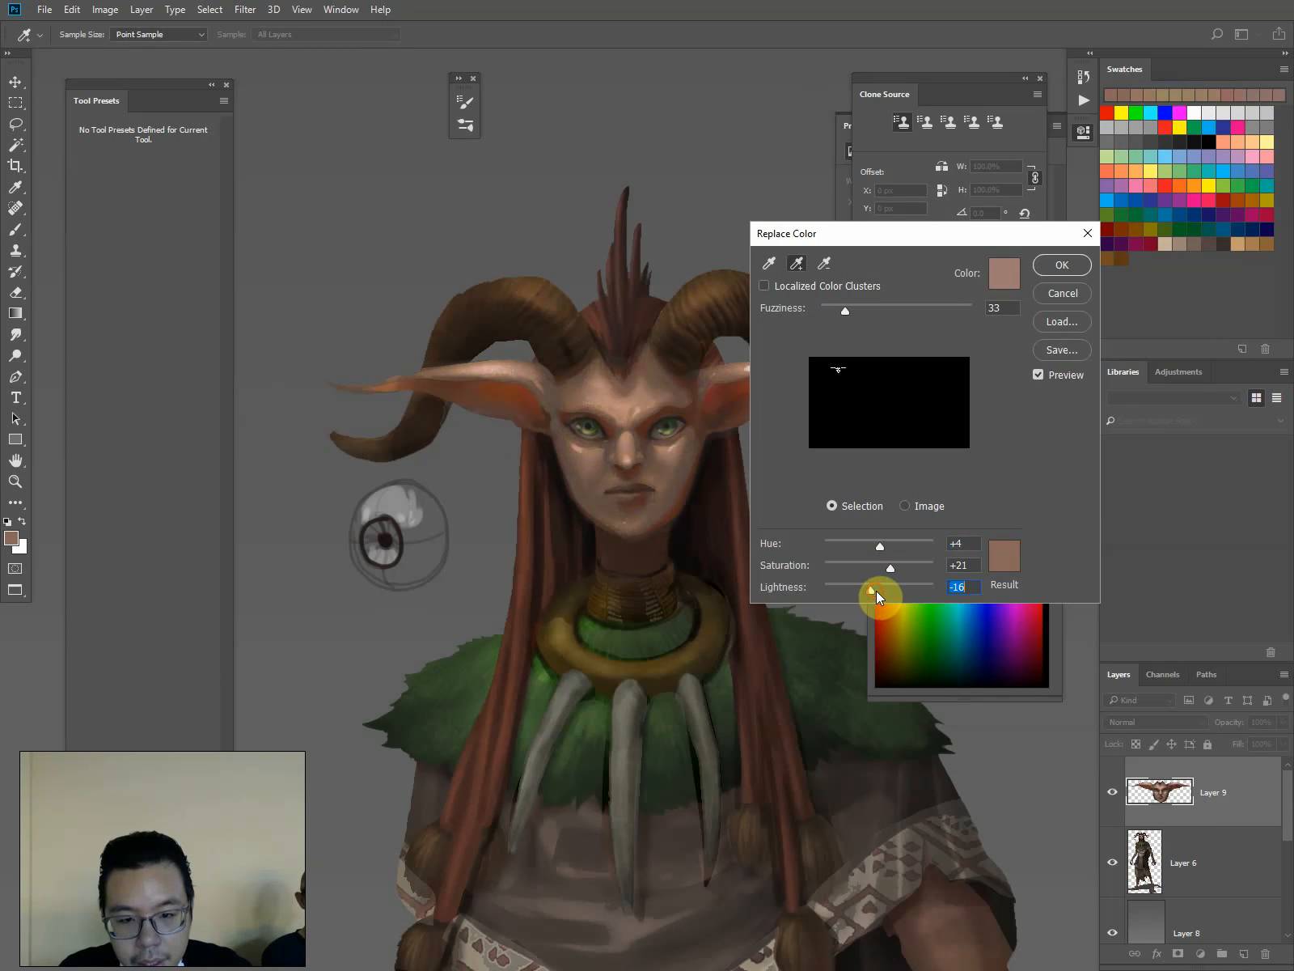
key("Return")
key("b")
Examine the whole figure with the adjusted face layer hidden and shown to compare the skin colors
key("ctrl+minus")
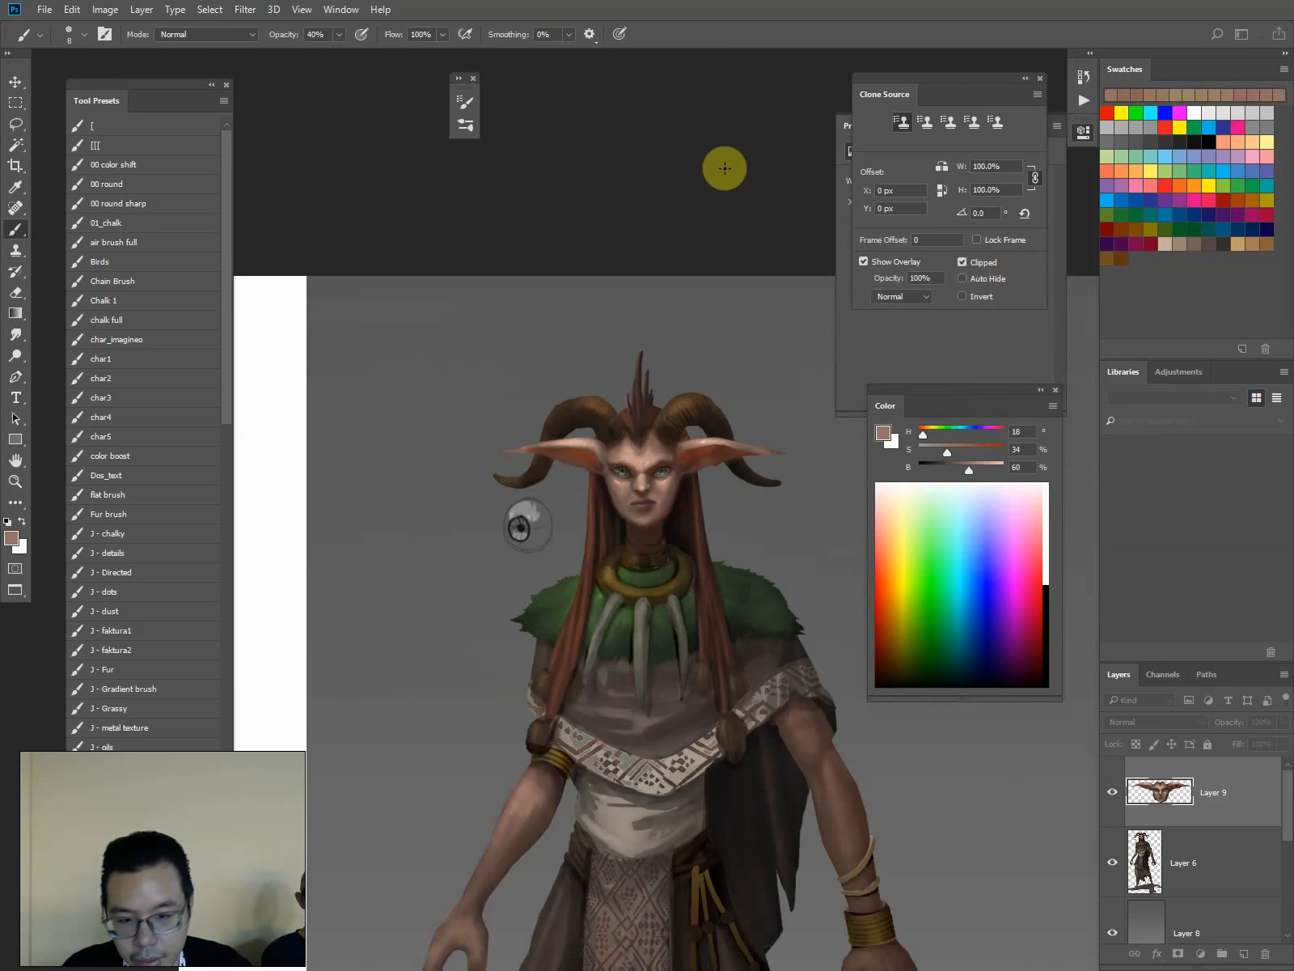
left_click(1112, 797)
left_click(1110, 797)
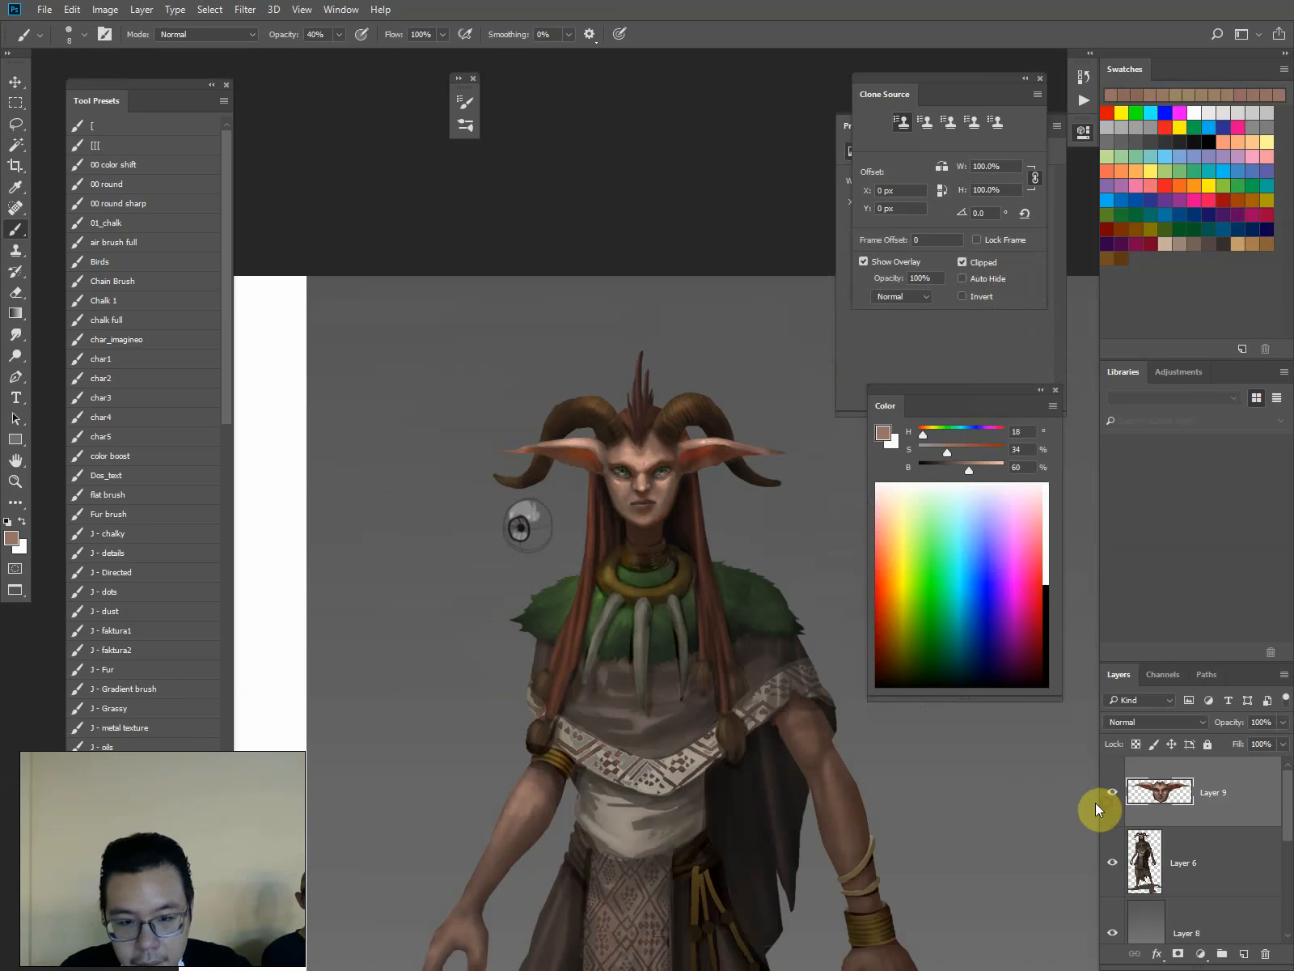
key("ctrl+minus")
left_click_drag(534, 352, 418, 183)
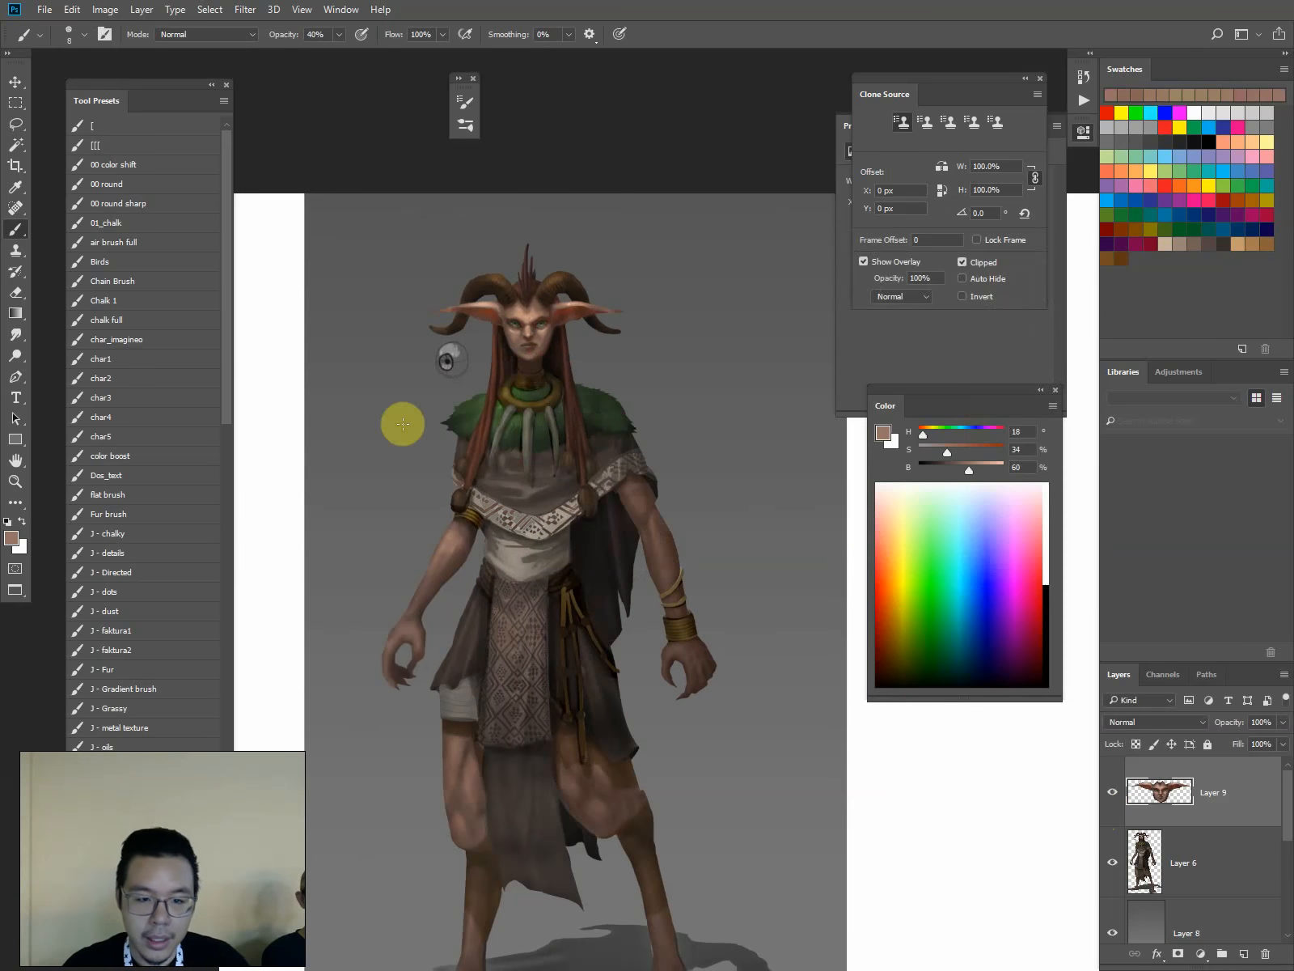
left_click_drag(416, 669, 414, 555)
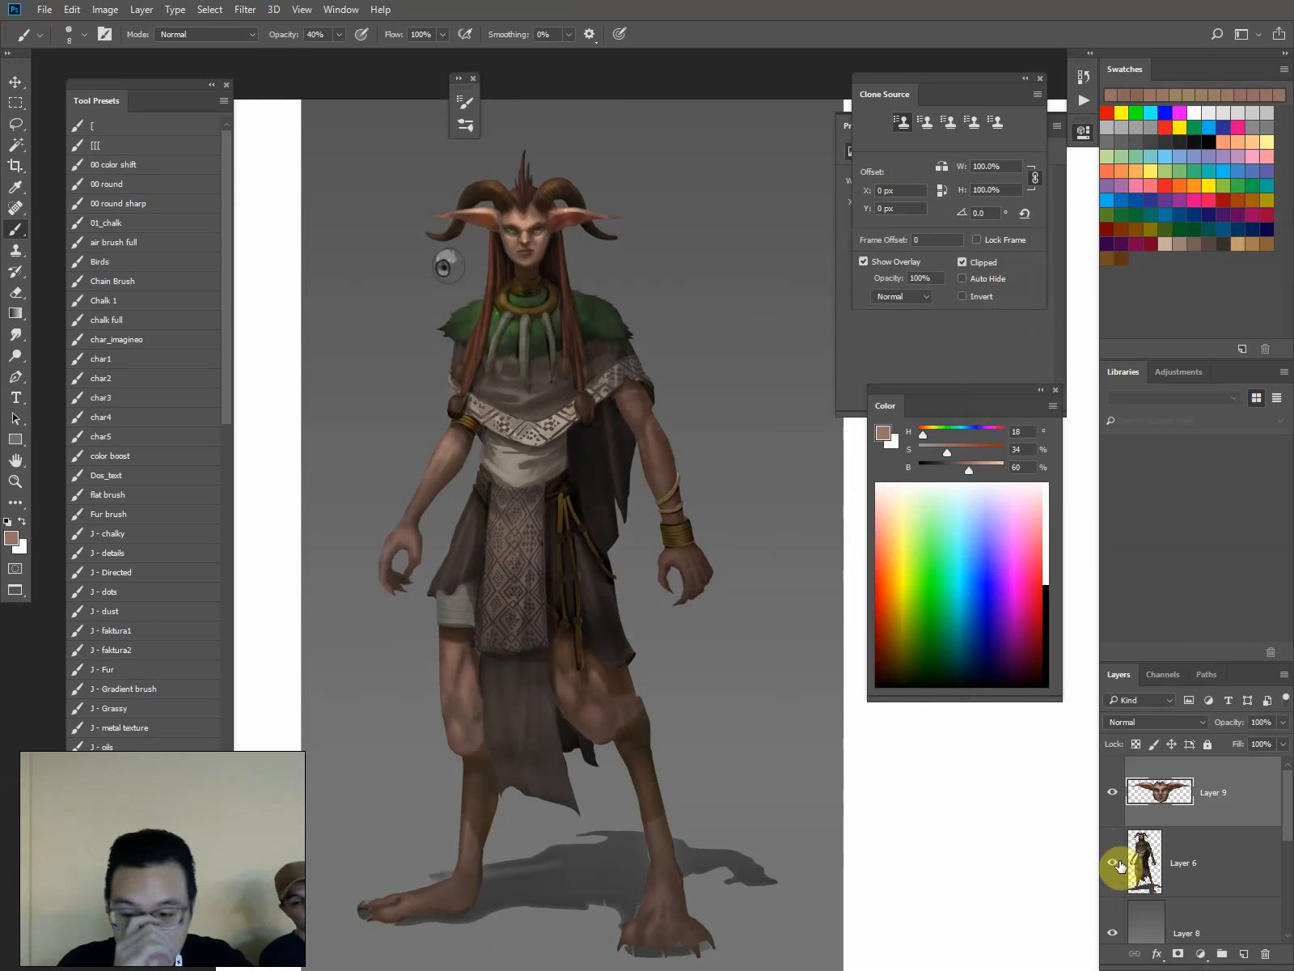
left_click(1112, 795)
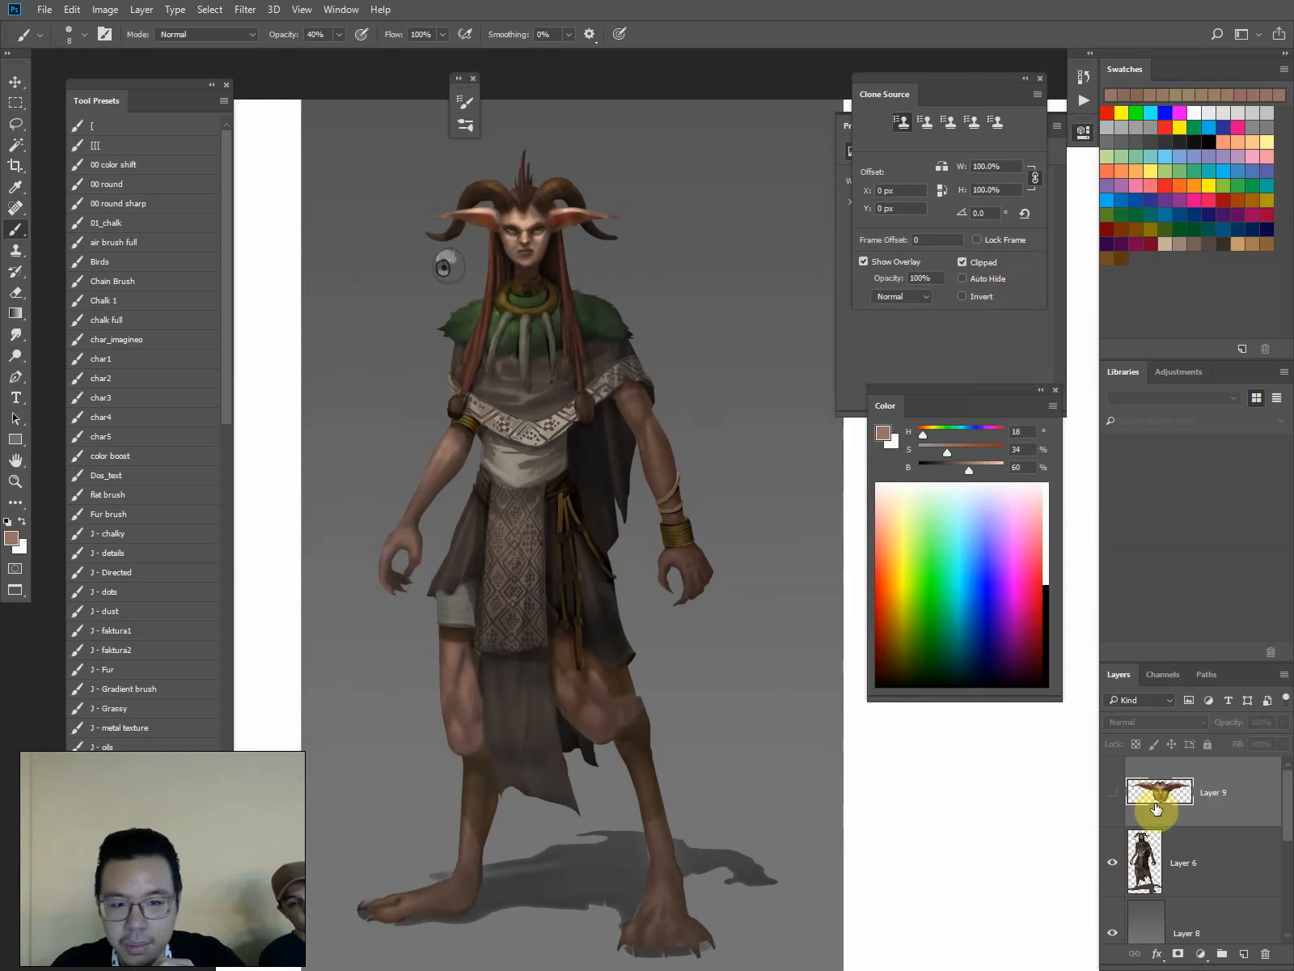
left_click(1112, 797)
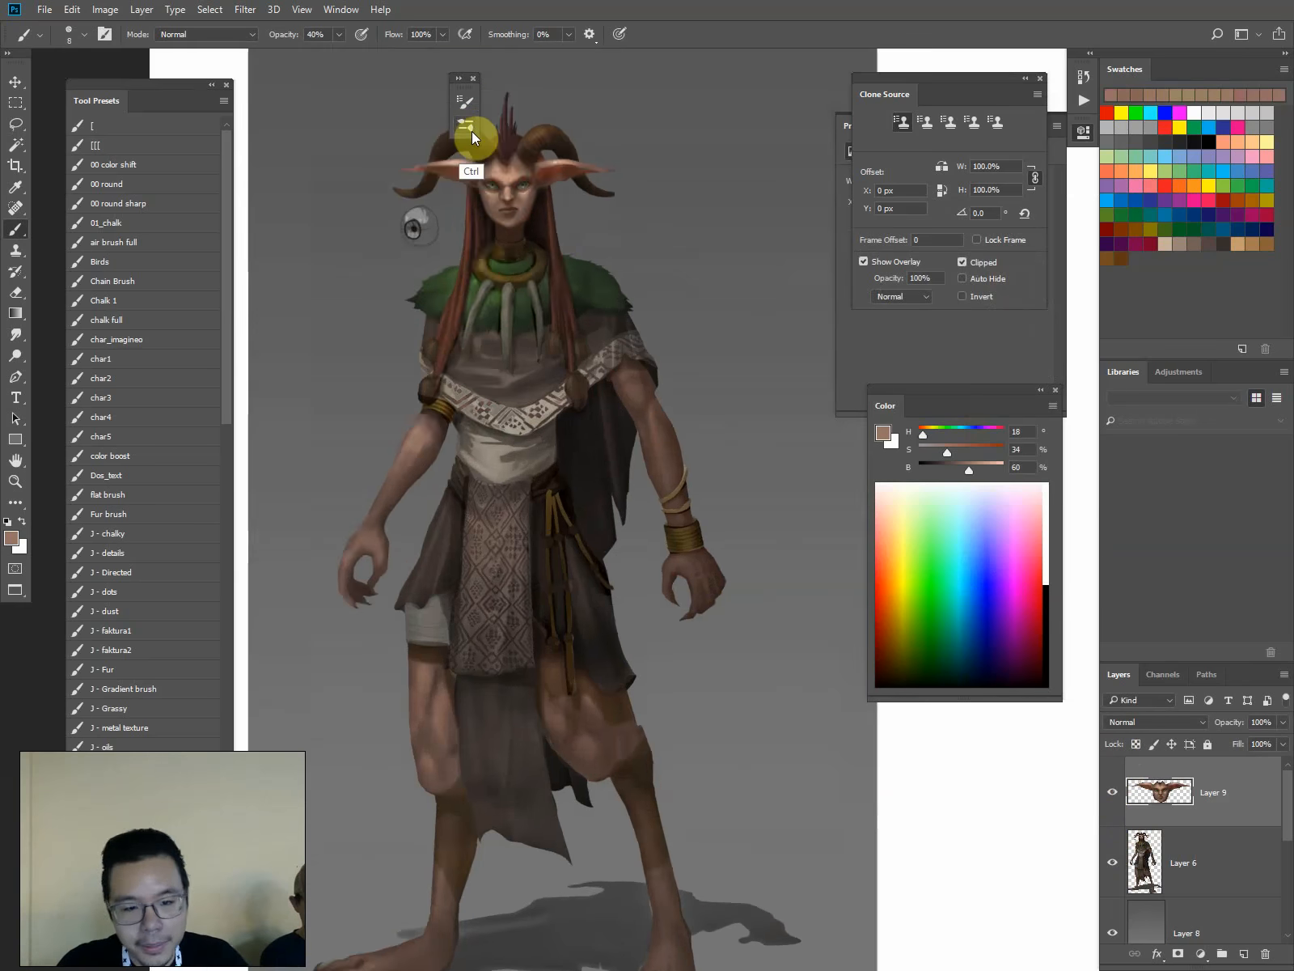
key("ctrl+minus")
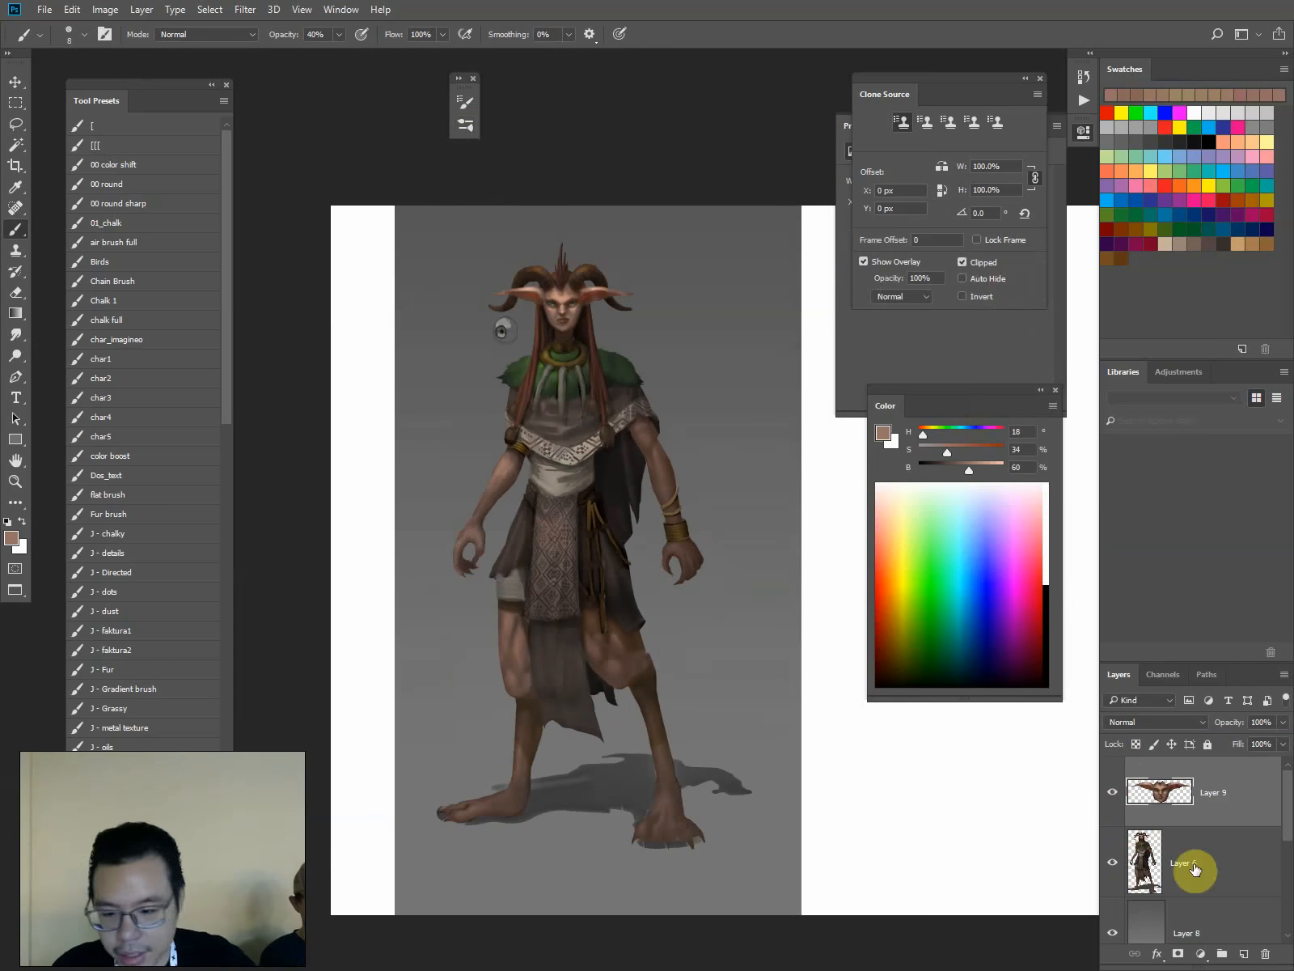
On Layer 6, select narrow fold shapes in the cloth hanging below the patterned panel with the Lasso tool
left_click(1190, 862)
key("l")
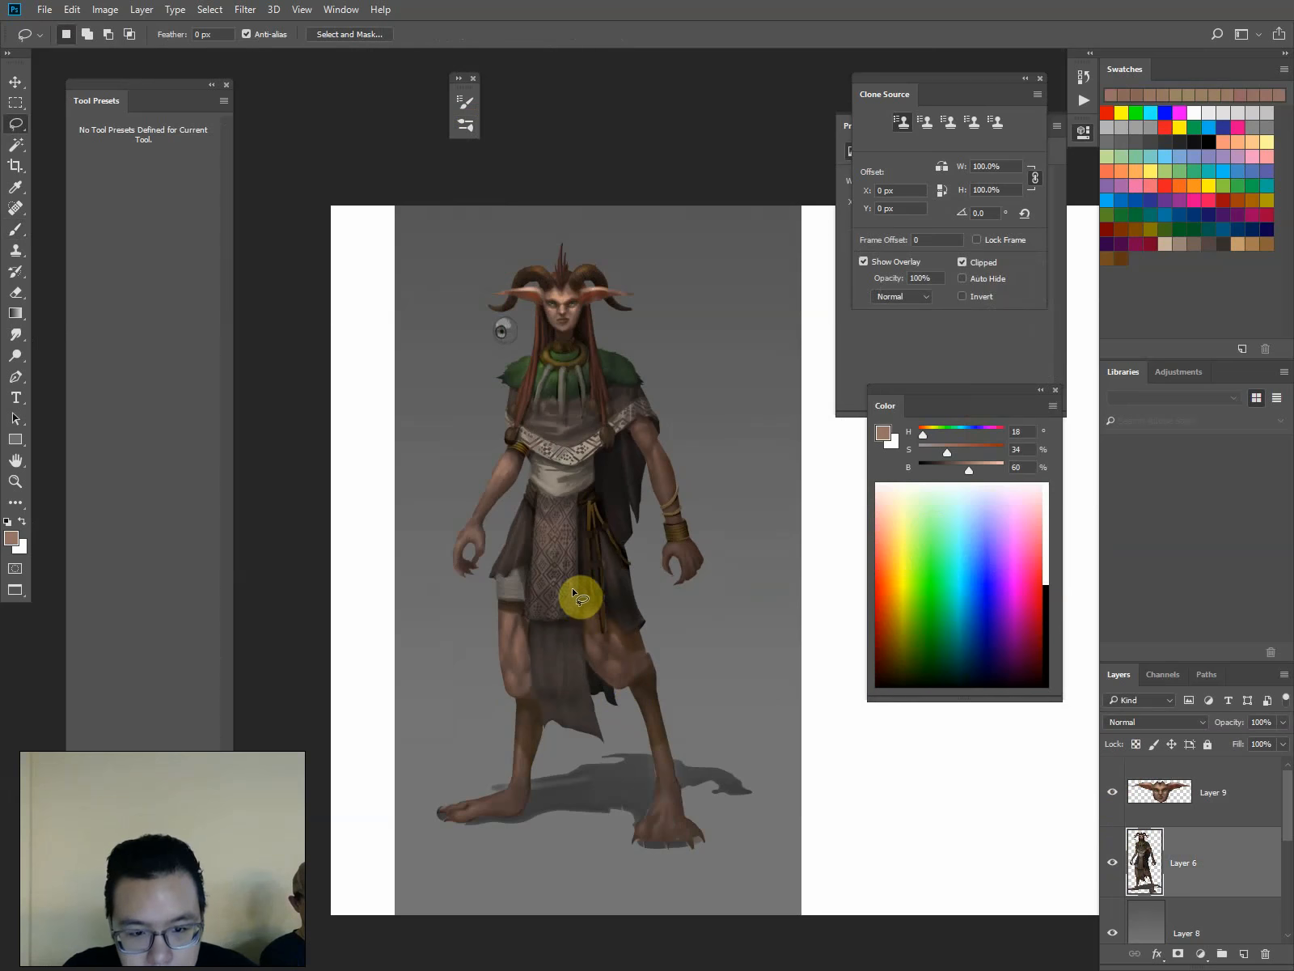
left_click(579, 620, "alt")
mouse_move(580, 661)
left_mouse_down()
mouse_move(571, 634)
mouse_move(560, 685)
mouse_move(548, 636)
left_mouse_up()
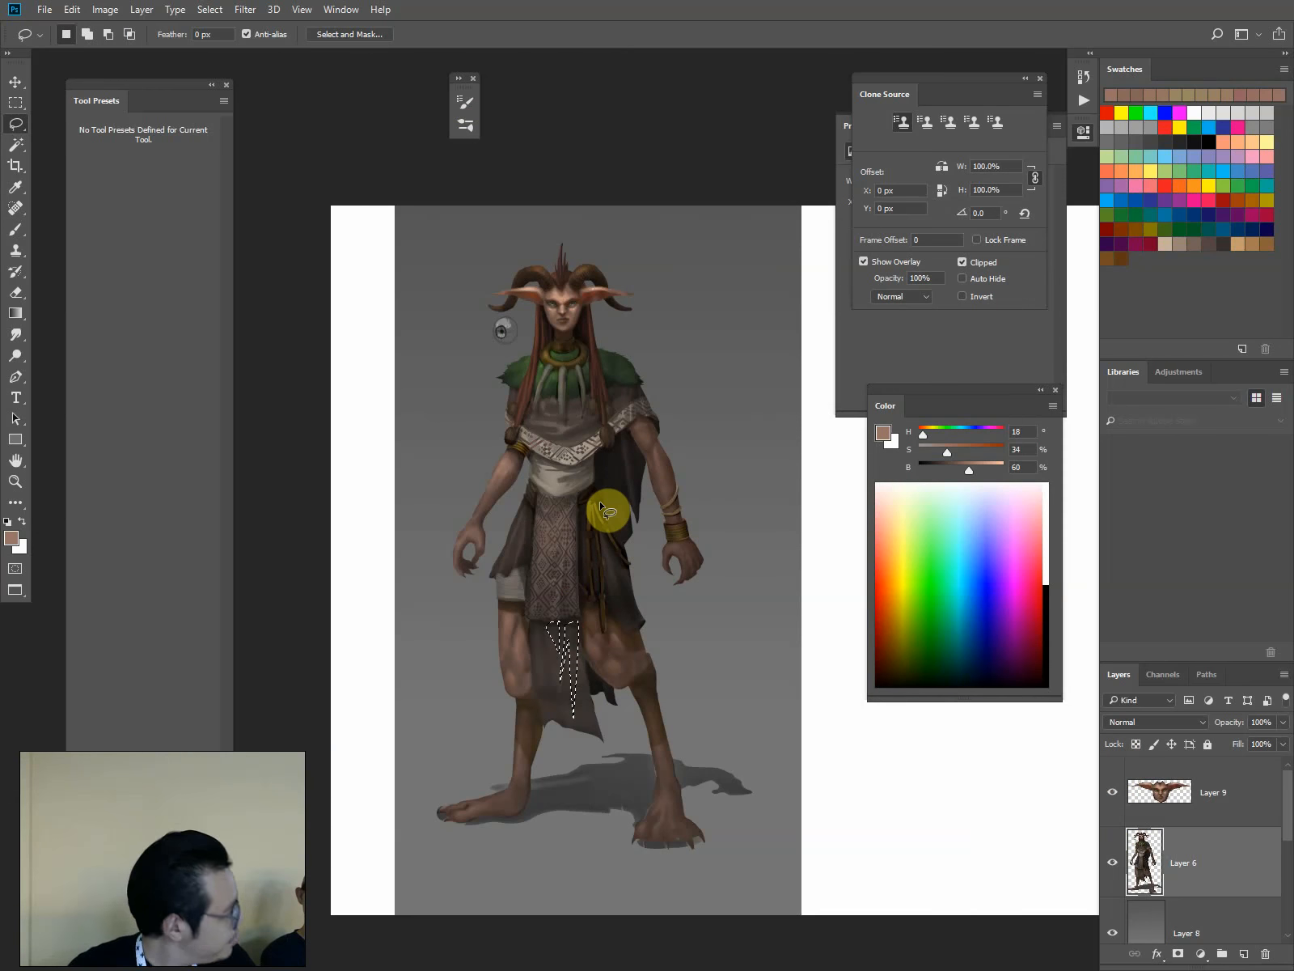
mouse_move(546, 704)
left_mouse_down()
mouse_move(549, 630)
mouse_move(534, 627)
mouse_move(564, 714)
left_mouse_up()
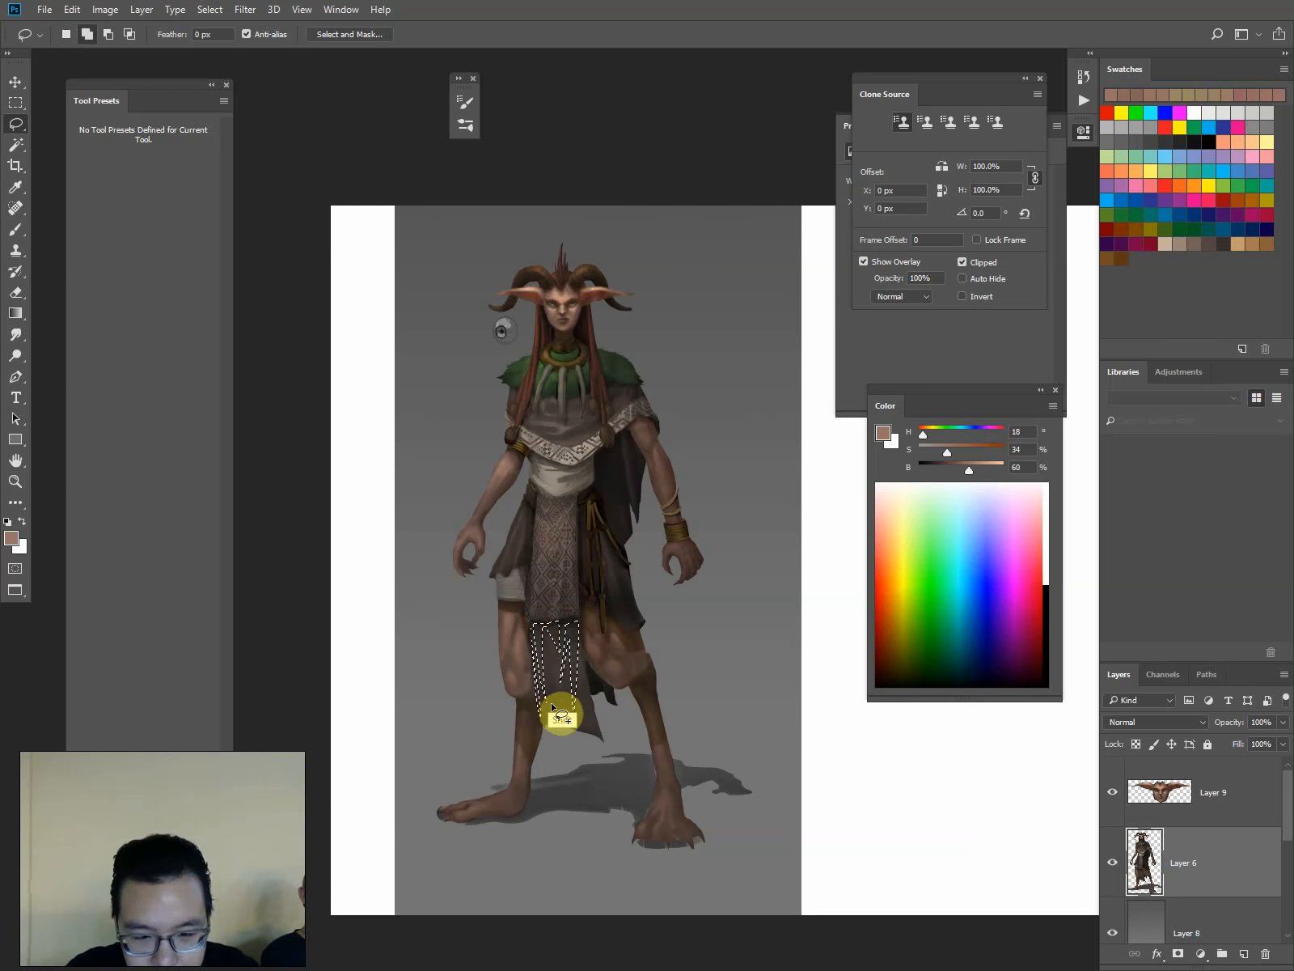
Shade the selected cloth folds with an enlarged Dodge tool brush set to midtones at 30% exposure, and clear the selection
key("ctrl+h")
key("b")
key("o")
key("ctrl+h")
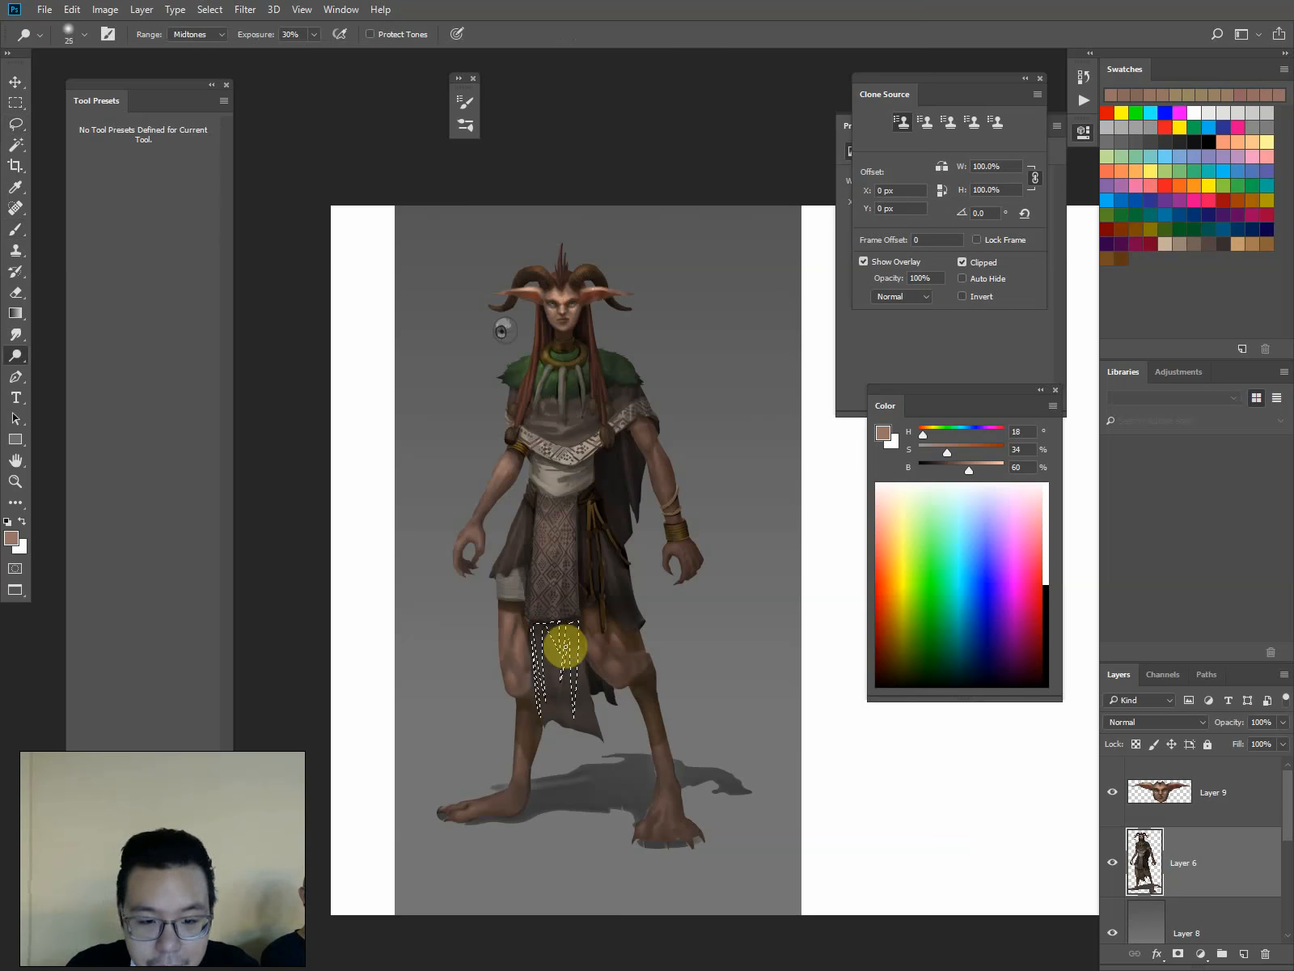
key("bracketright")
key("bracketright")
key("bracketright")
key("bracketright")
mouse_move(566, 599)
left_mouse_down()
mouse_move(555, 677)
mouse_move(533, 635)
left_mouse_up()
key("ctrl+d")
key("l")
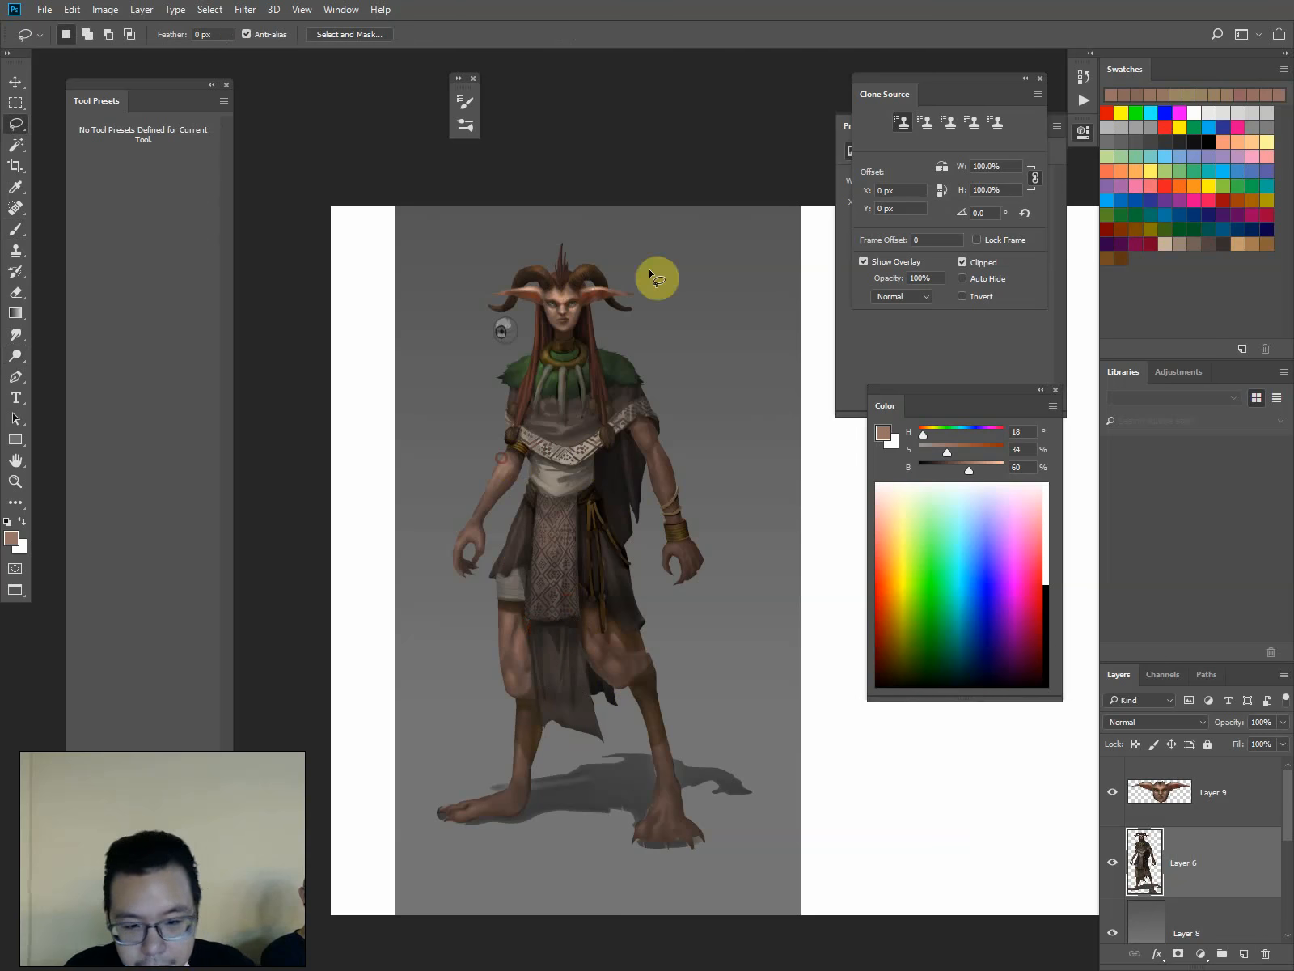
Select the neck rings with the Lasso and darken them with Levels, setting the output white level to 208
key("ctrl+plus")
key("ctrl+plus")
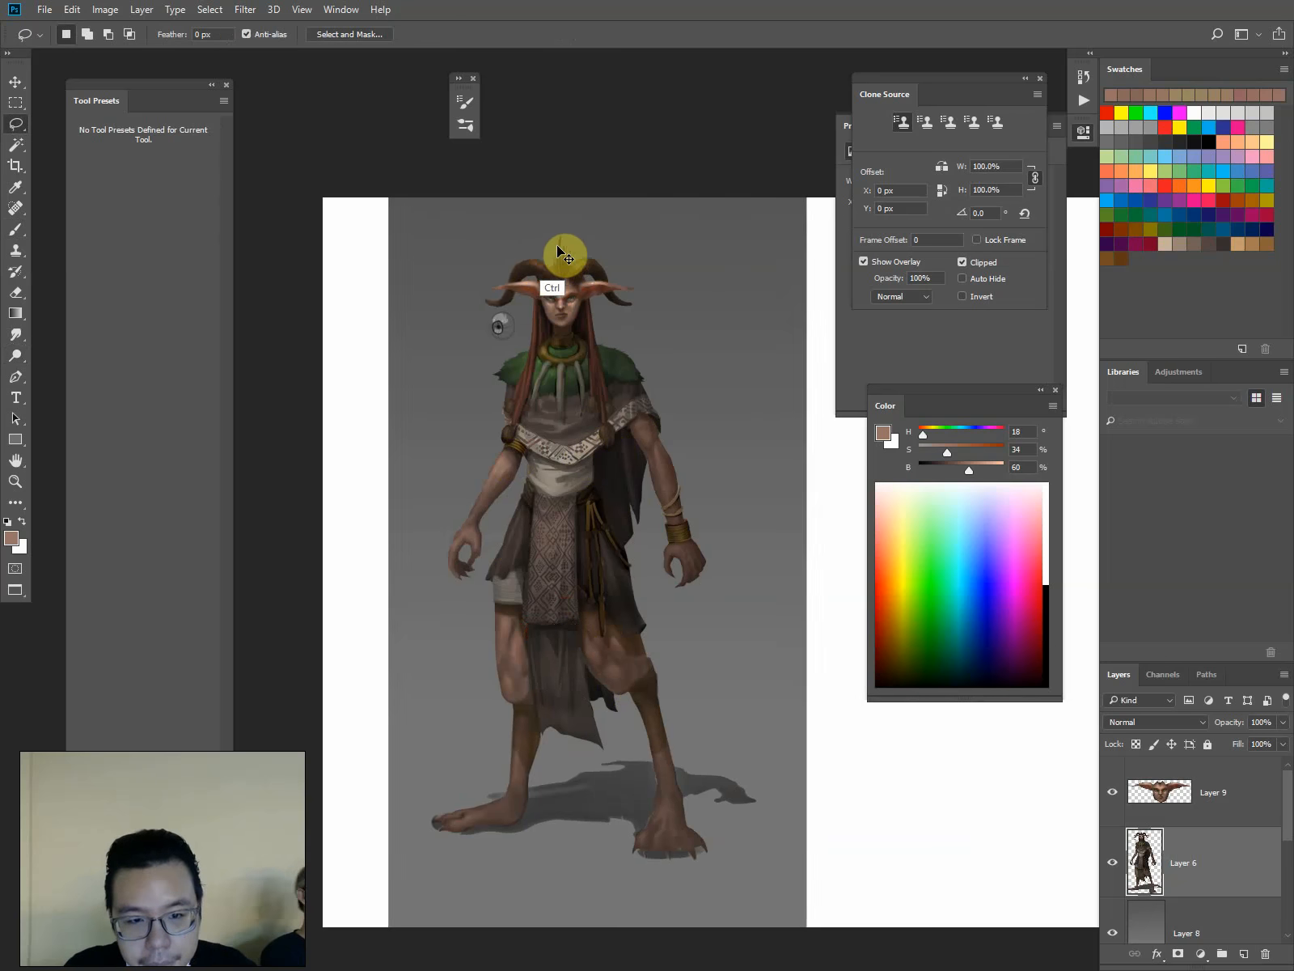
left_click_drag(446, 227, 550, 428)
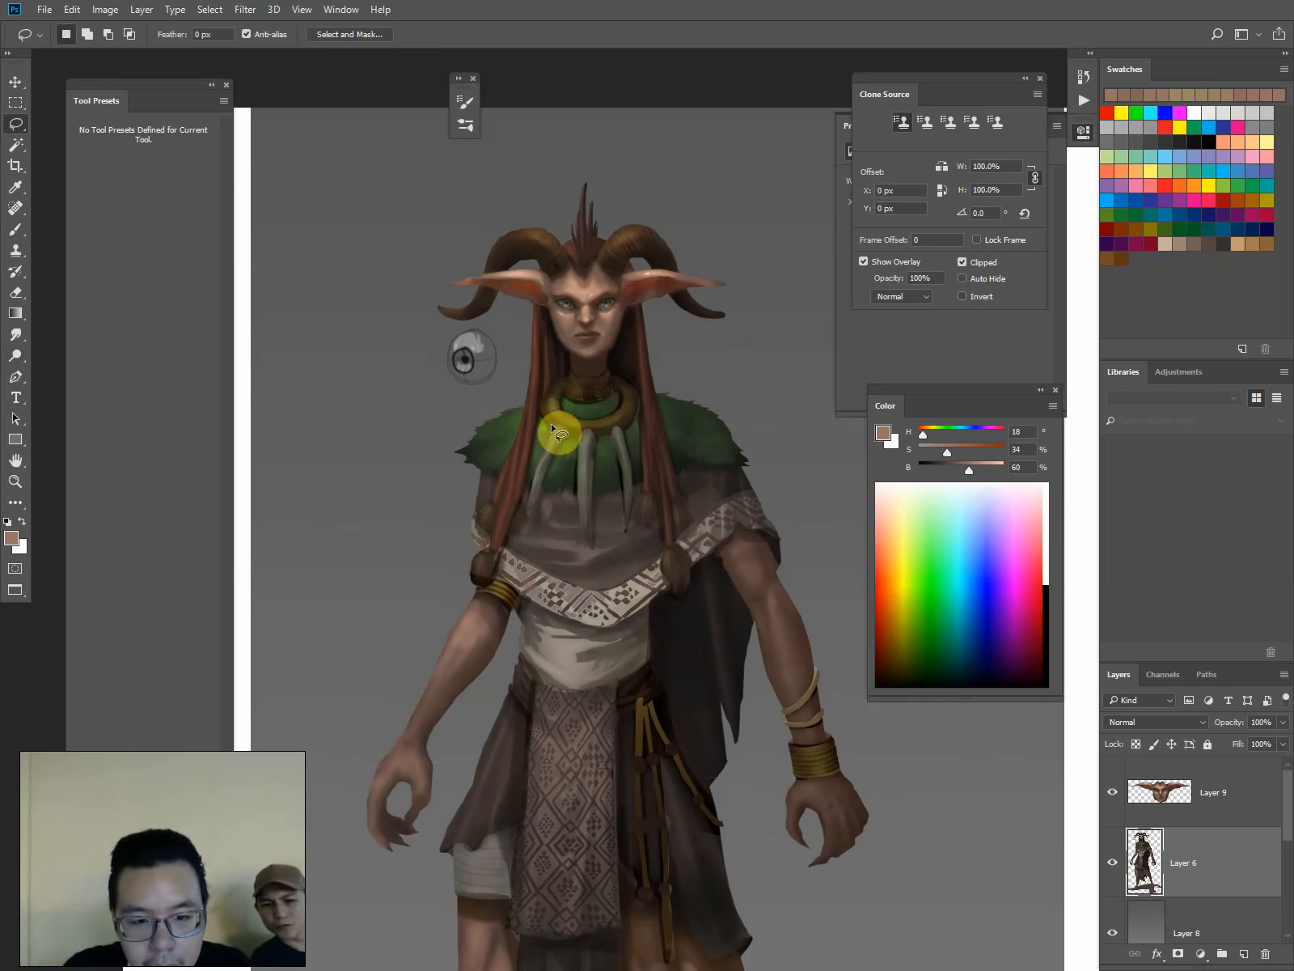
left_click(638, 385)
mouse_move(639, 421)
left_mouse_down()
mouse_move(598, 442)
mouse_move(538, 413)
mouse_move(557, 386)
mouse_move(571, 396)
mouse_move(639, 384)
left_mouse_up()
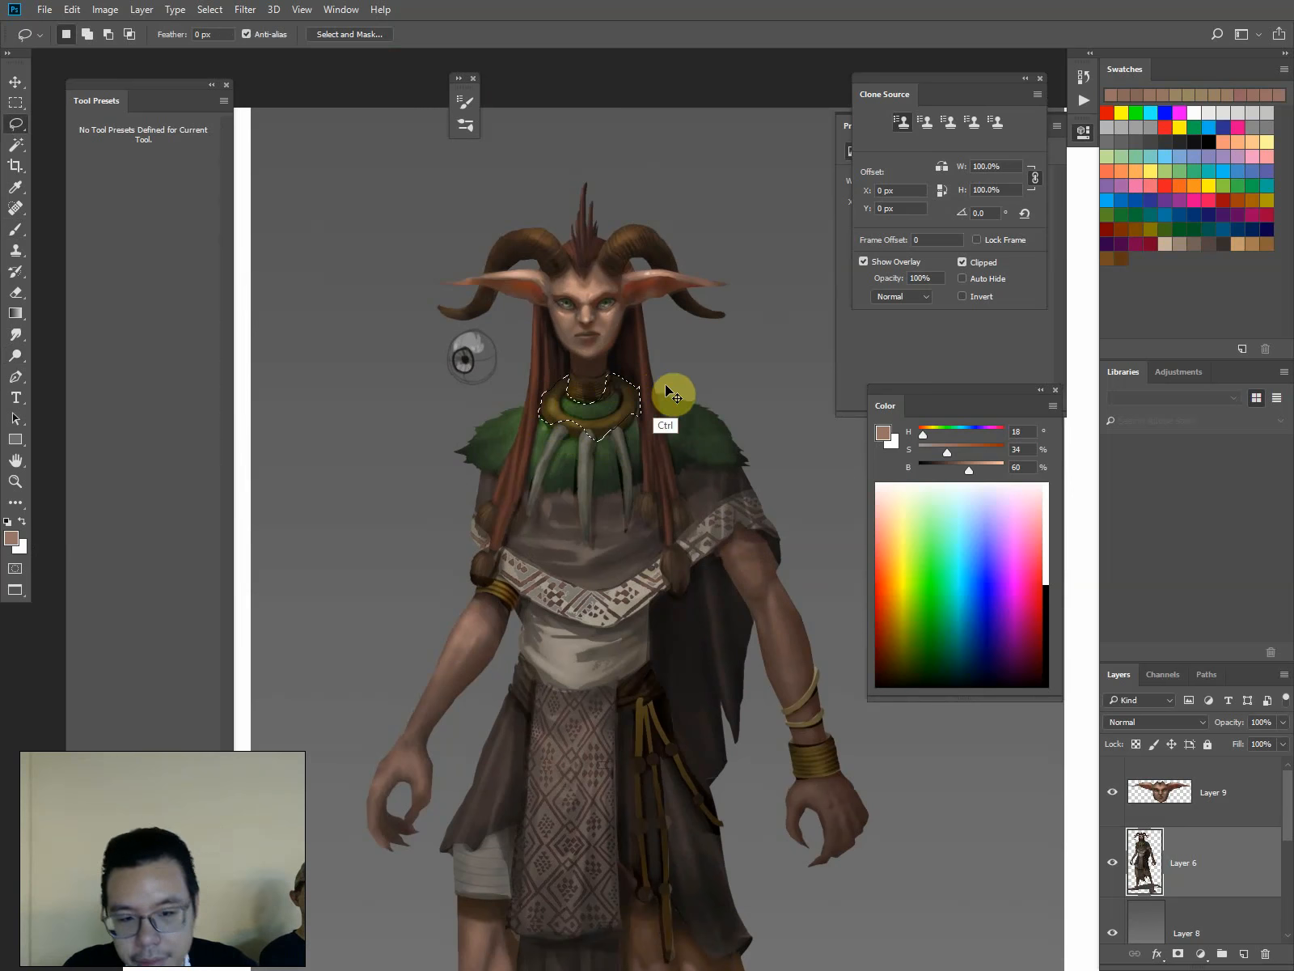
key("ctrl+l")
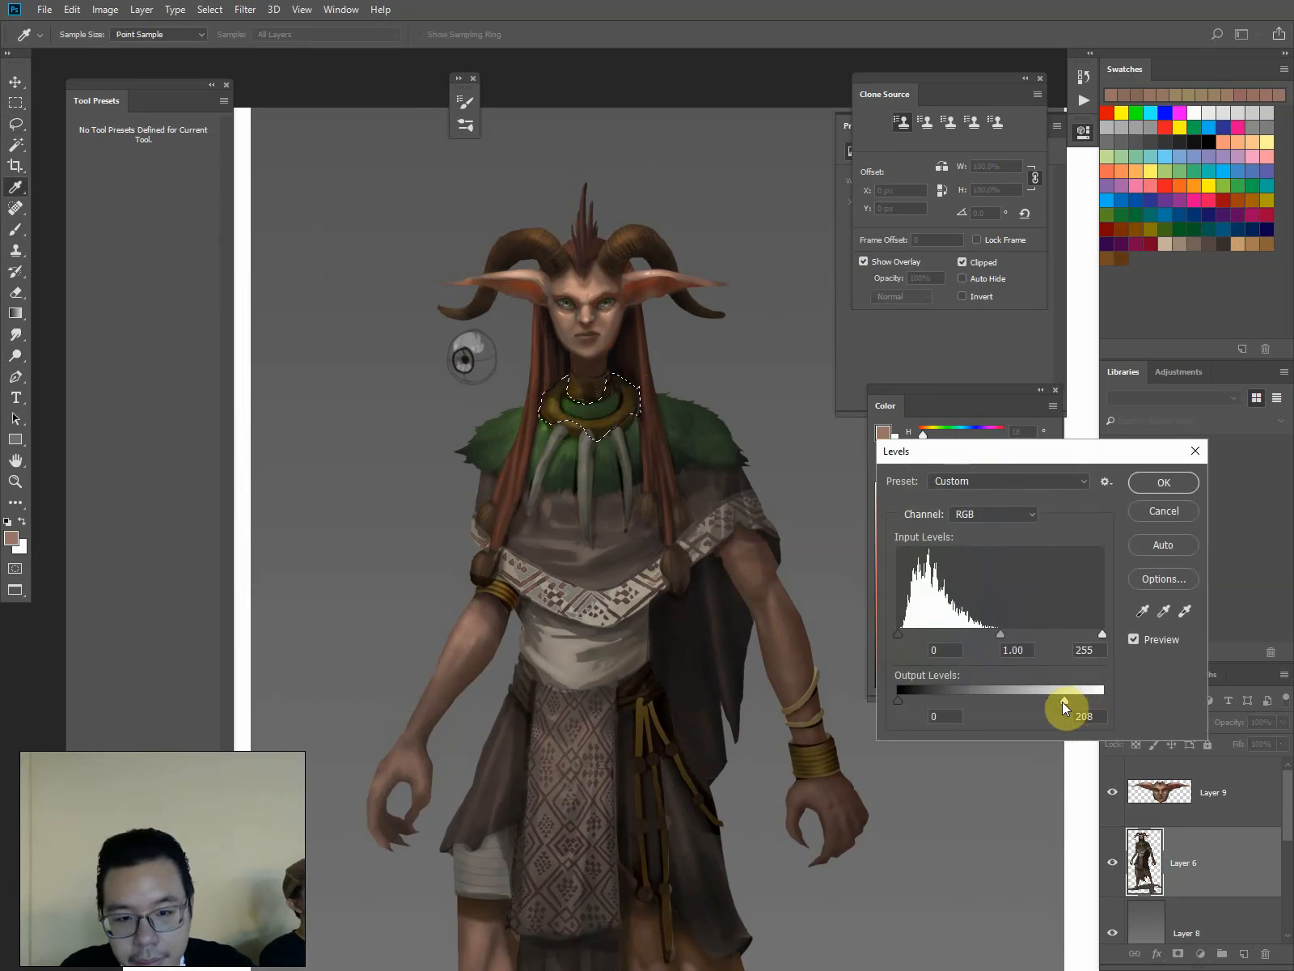
key("Return")
Select narrow shadow shapes beside the necklace fangs and hair ends, and darken them with Levels at output white 197
left_click_drag(569, 434, 531, 537)
left_click_drag(596, 439, 593, 548)
left_click_drag(622, 465, 625, 540)
mouse_move(656, 518)
left_mouse_down()
mouse_move(650, 535)
mouse_move(684, 540)
left_mouse_up()
mouse_move(529, 499)
left_mouse_down()
mouse_move(507, 541)
mouse_move(524, 543)
mouse_move(511, 539)
mouse_move(505, 589)
mouse_move(485, 572)
mouse_move(512, 614)
mouse_move(508, 558)
left_mouse_up()
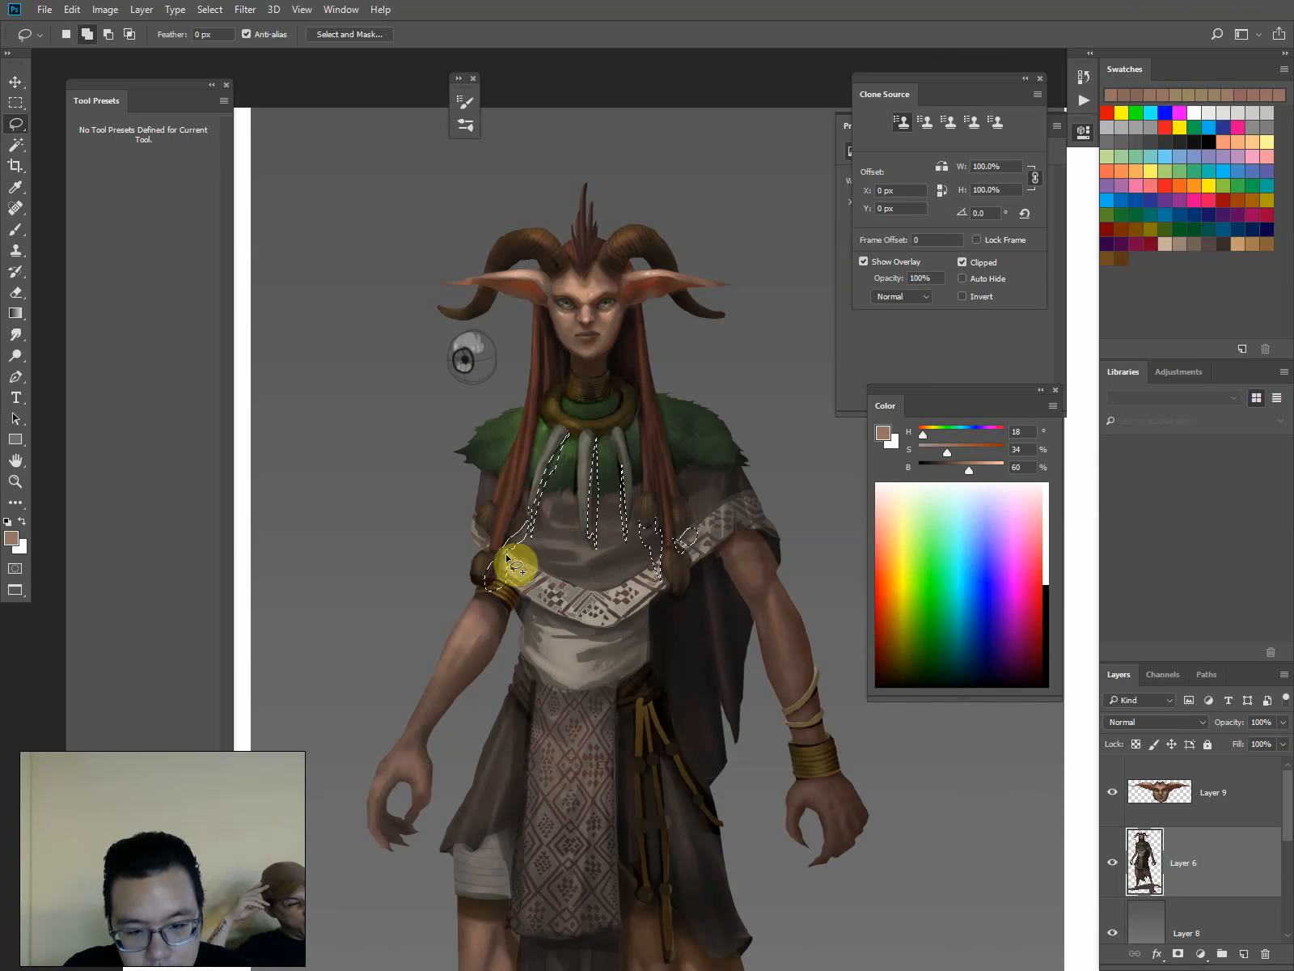
key("ctrl+l")
left_click_drag(1103, 692, 1056, 703)
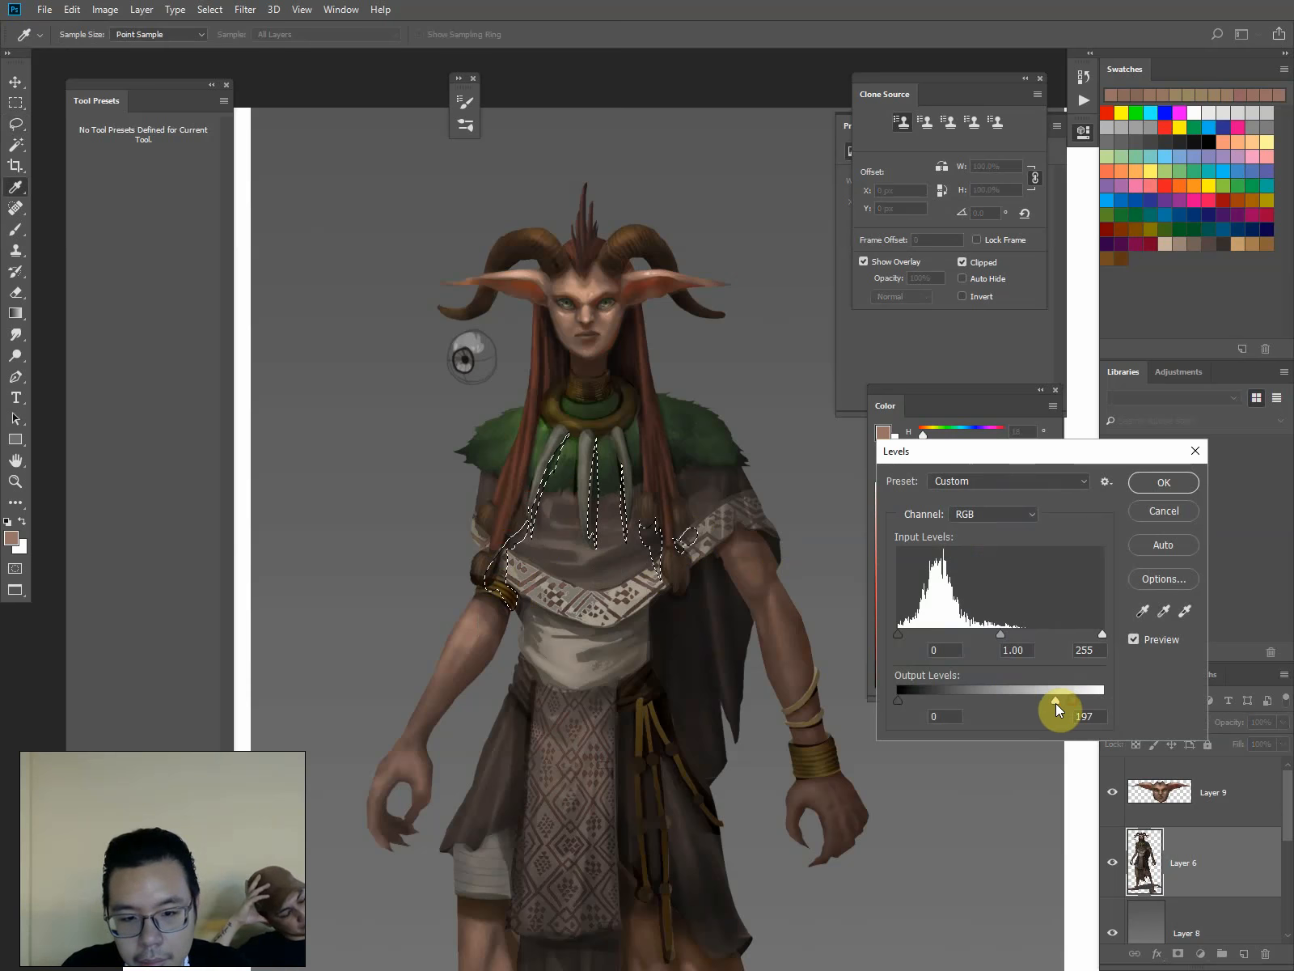
key("Return")
Burn the selected chest shadows with a 600 px brush on midtones at 30% exposure, and clear the selection
left_click_drag(707, 558, 734, 536)
key("o")
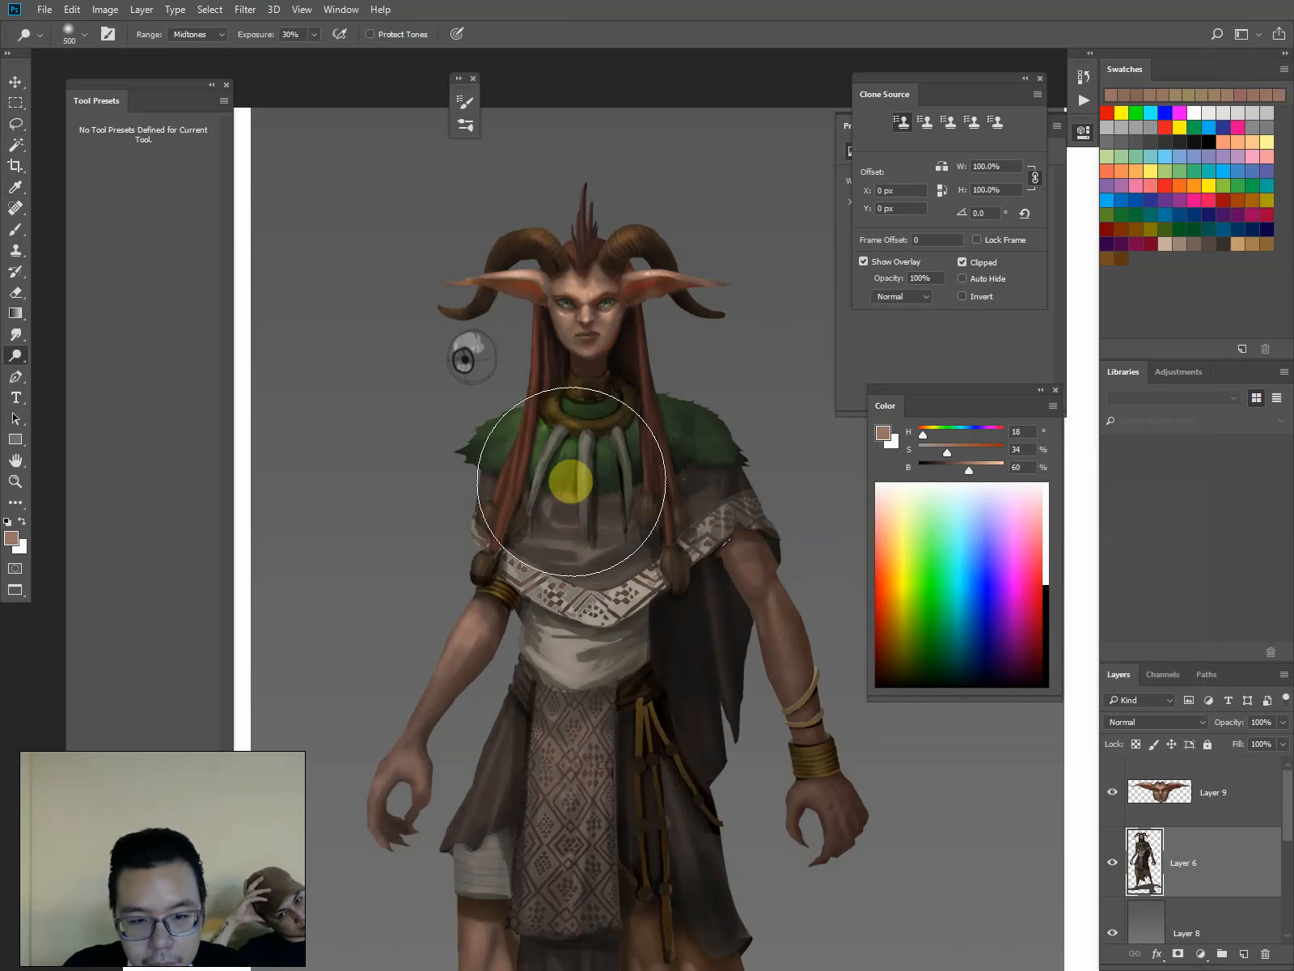
key("bracketright")
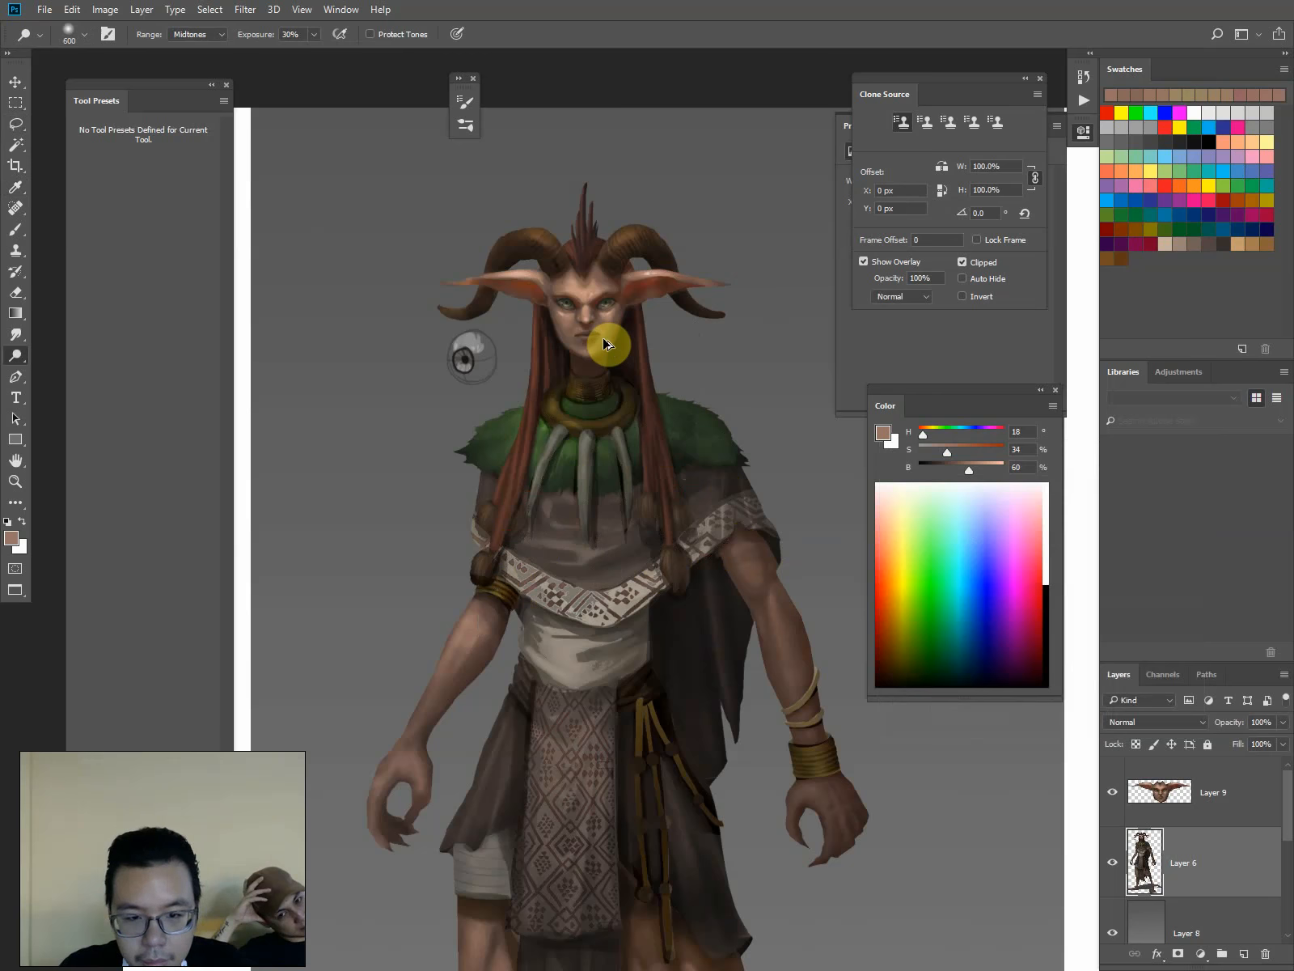
key("ctrl+z")
left_click_drag(537, 525, 557, 517, "alt")
left_click_drag(638, 507, 633, 445, "alt")
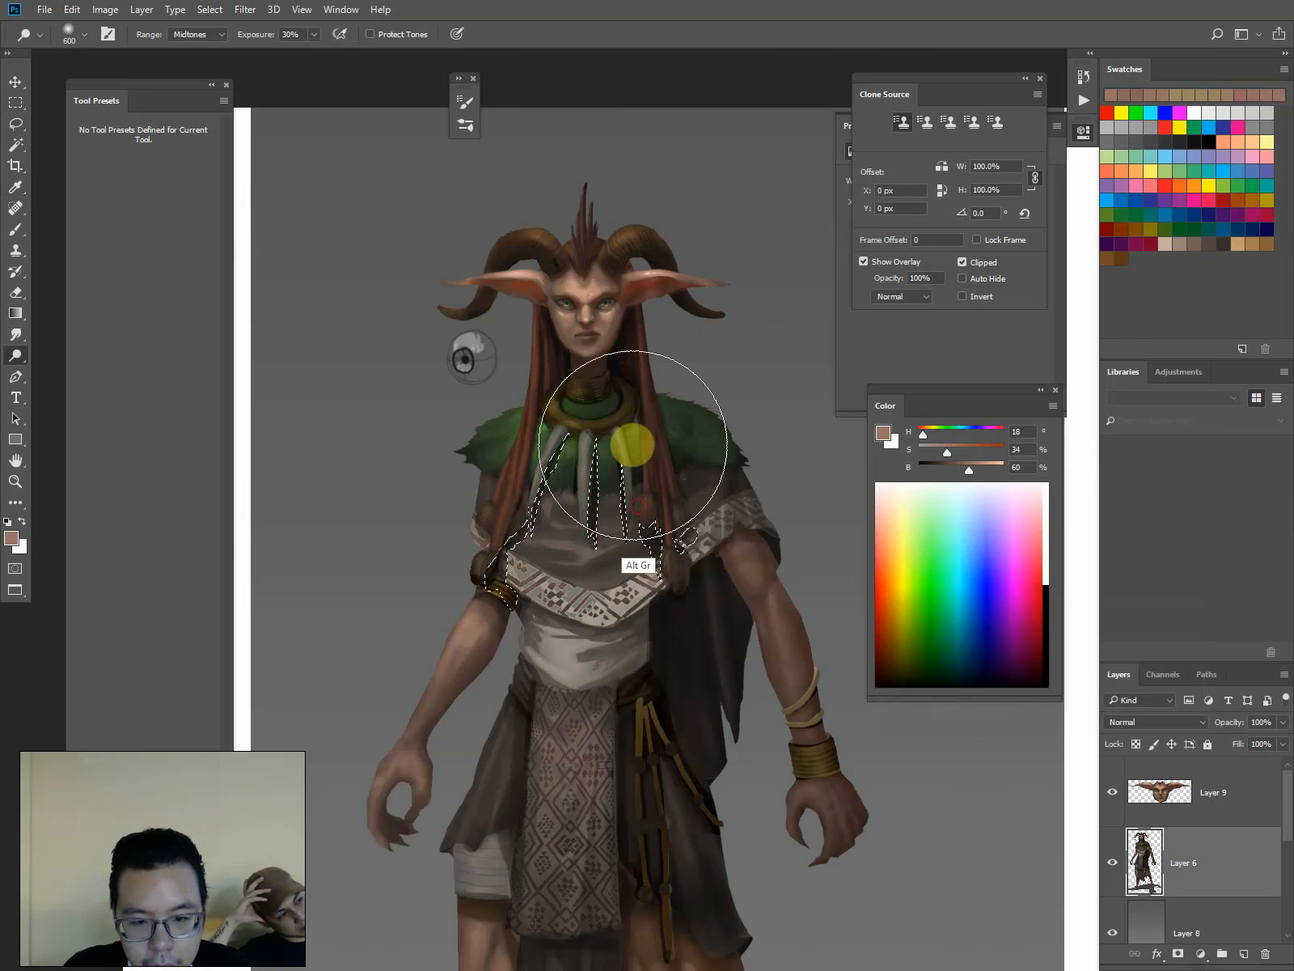
key("ctrl+d")
key("l")
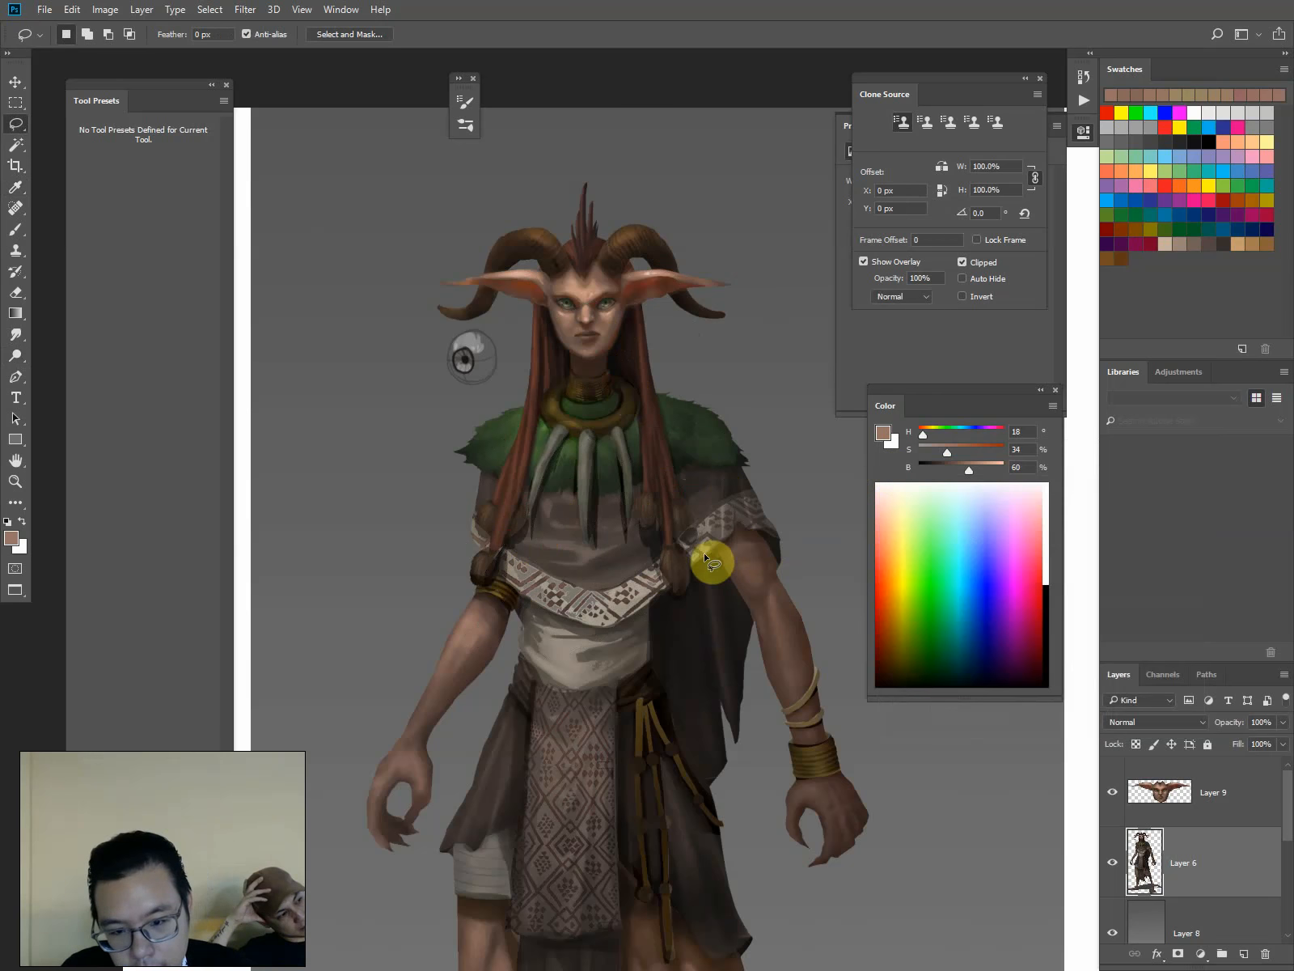
Sample a dark tone by the necklace and paint shadows around the fangs, hair strands and patterned band at 40% brush opacity
left_click(713, 557)
key("b")
left_click(620, 429, "alt")
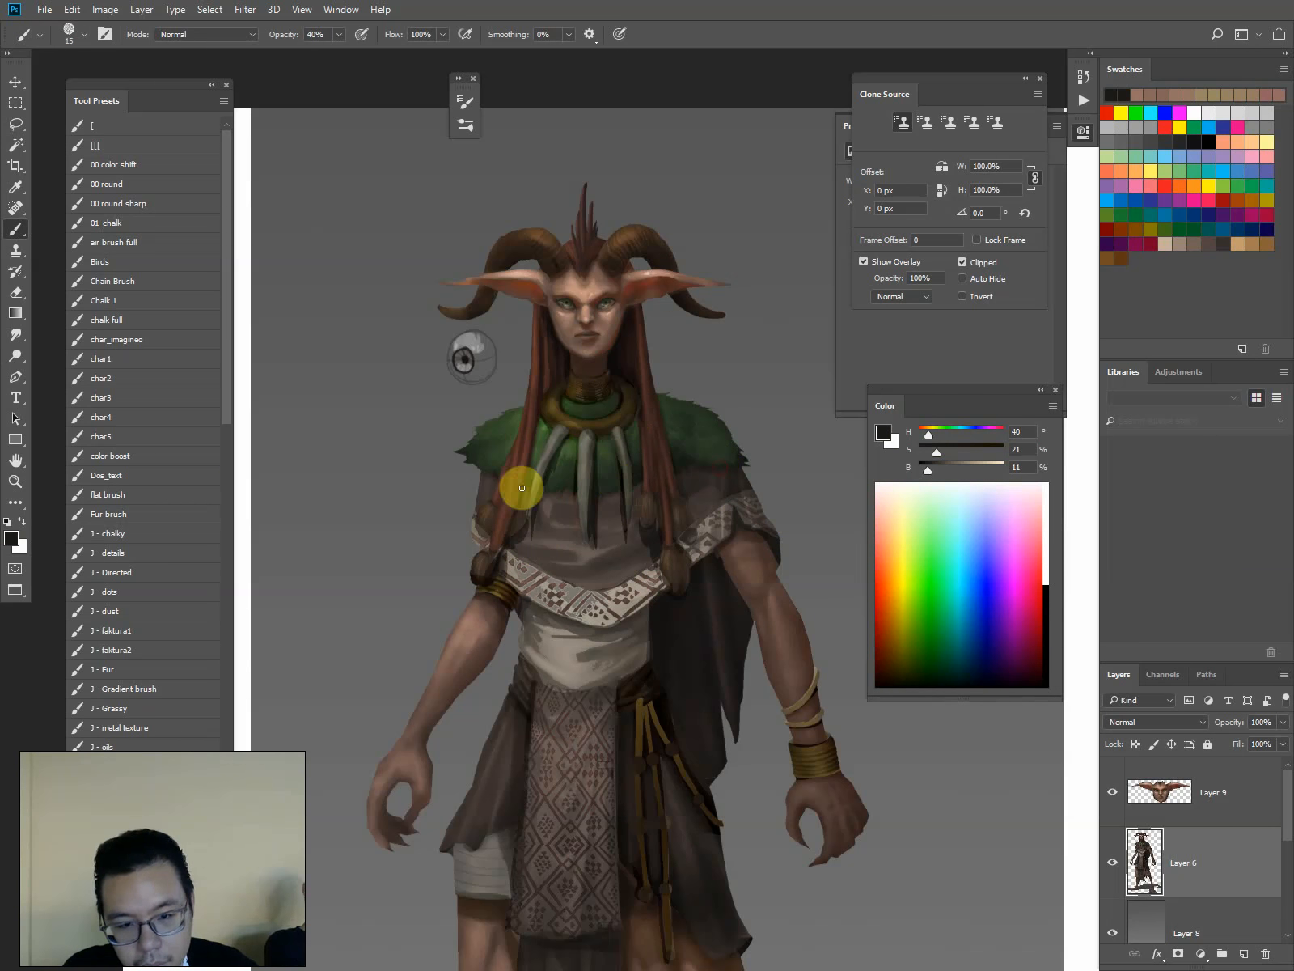
mouse_move(563, 493)
left_mouse_down()
mouse_move(531, 531)
mouse_move(523, 484)
left_mouse_up()
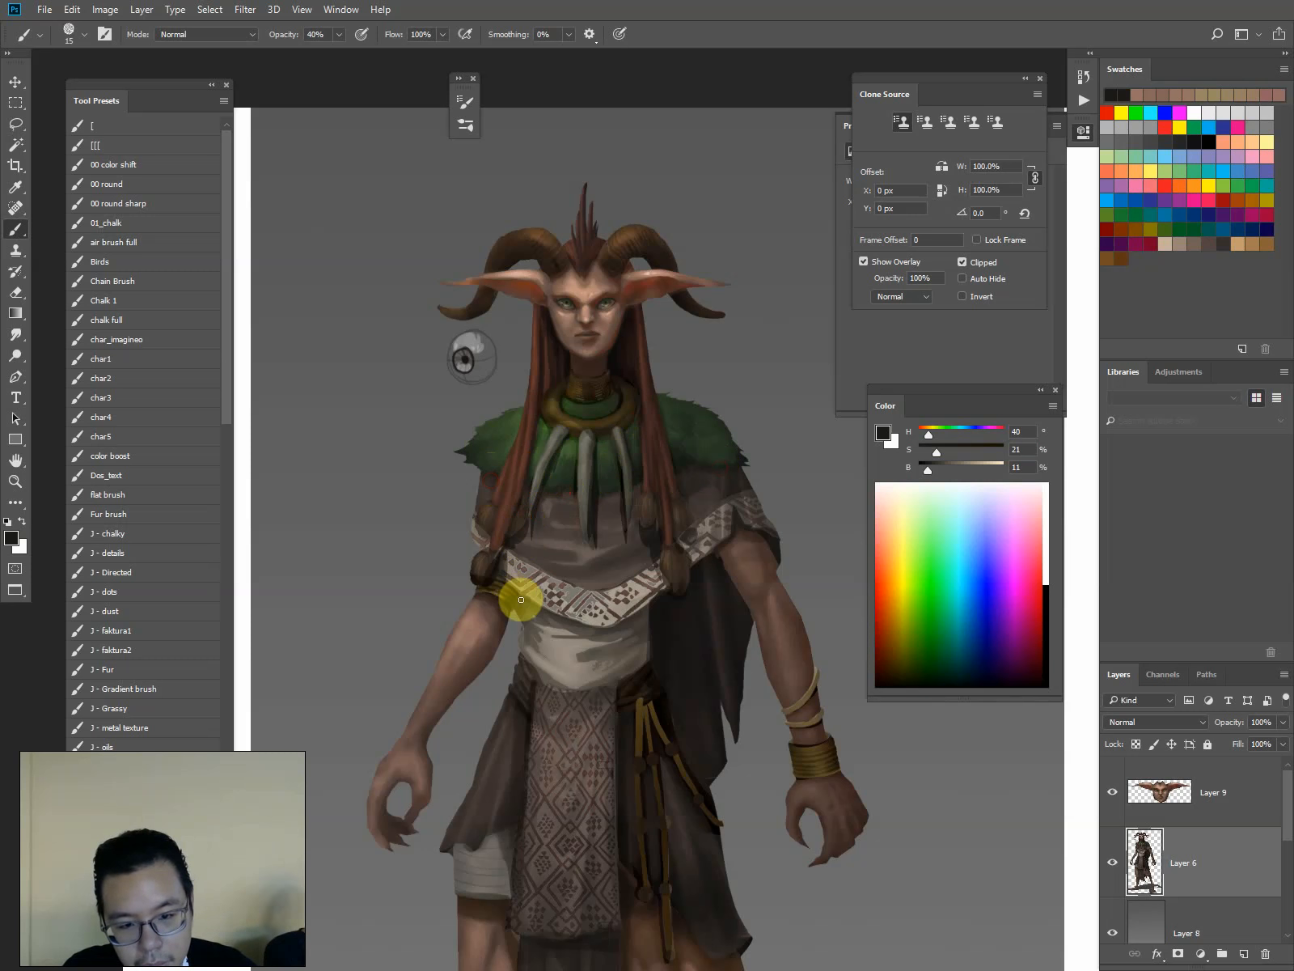
mouse_move(654, 560)
left_mouse_down()
mouse_move(607, 590)
mouse_move(589, 578)
mouse_move(585, 457)
left_mouse_up()
key("ctrl+minus")
key("ctrl+minus")
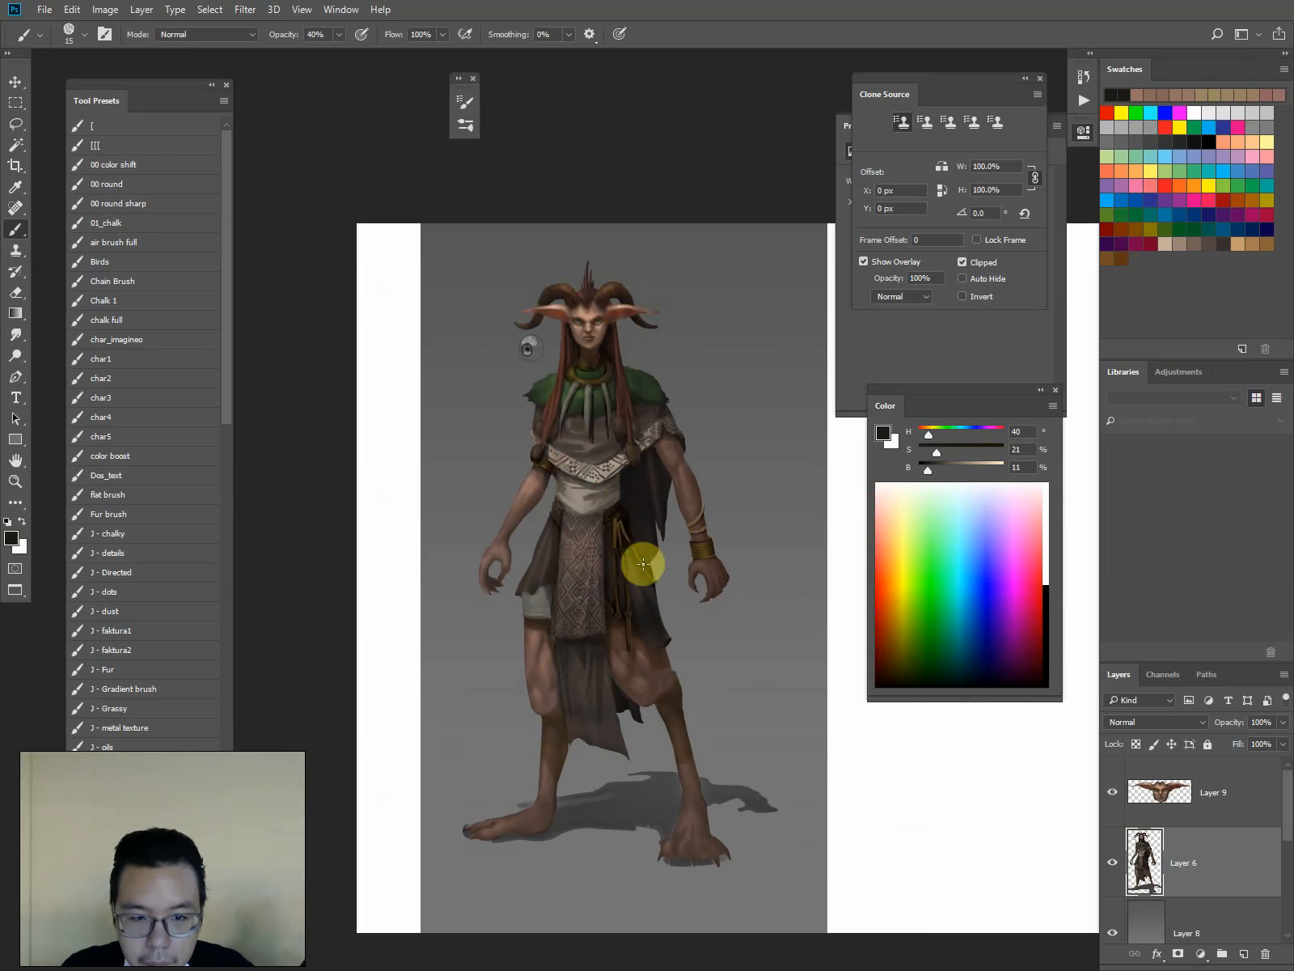
Paint soft folds on the pale waist cloth and chest fabric with small brush strokes in colors sampled from the cloth
key("bracketright")
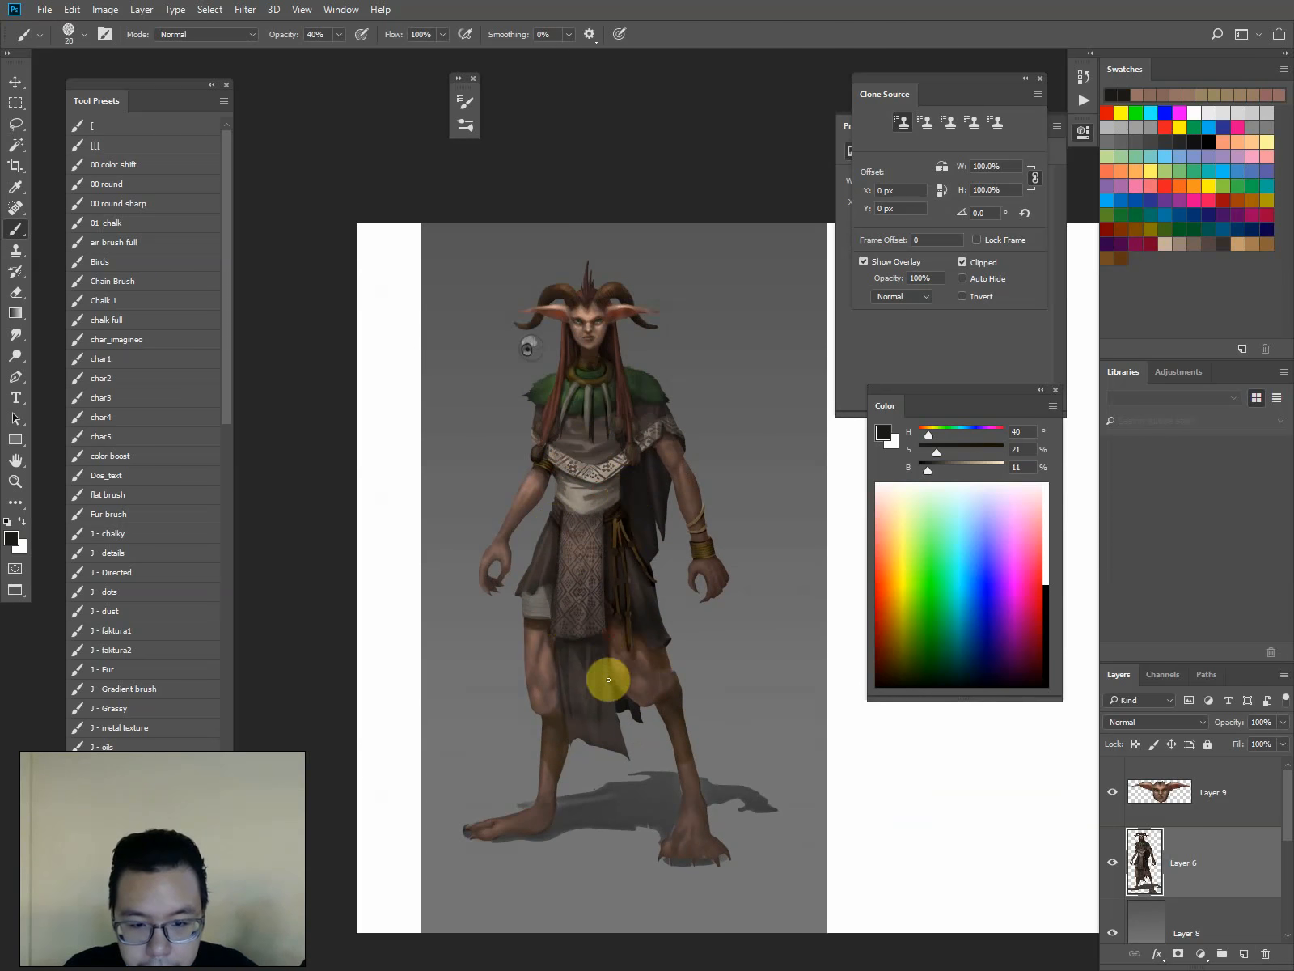
key("bracketleft")
left_click(577, 496, "alt")
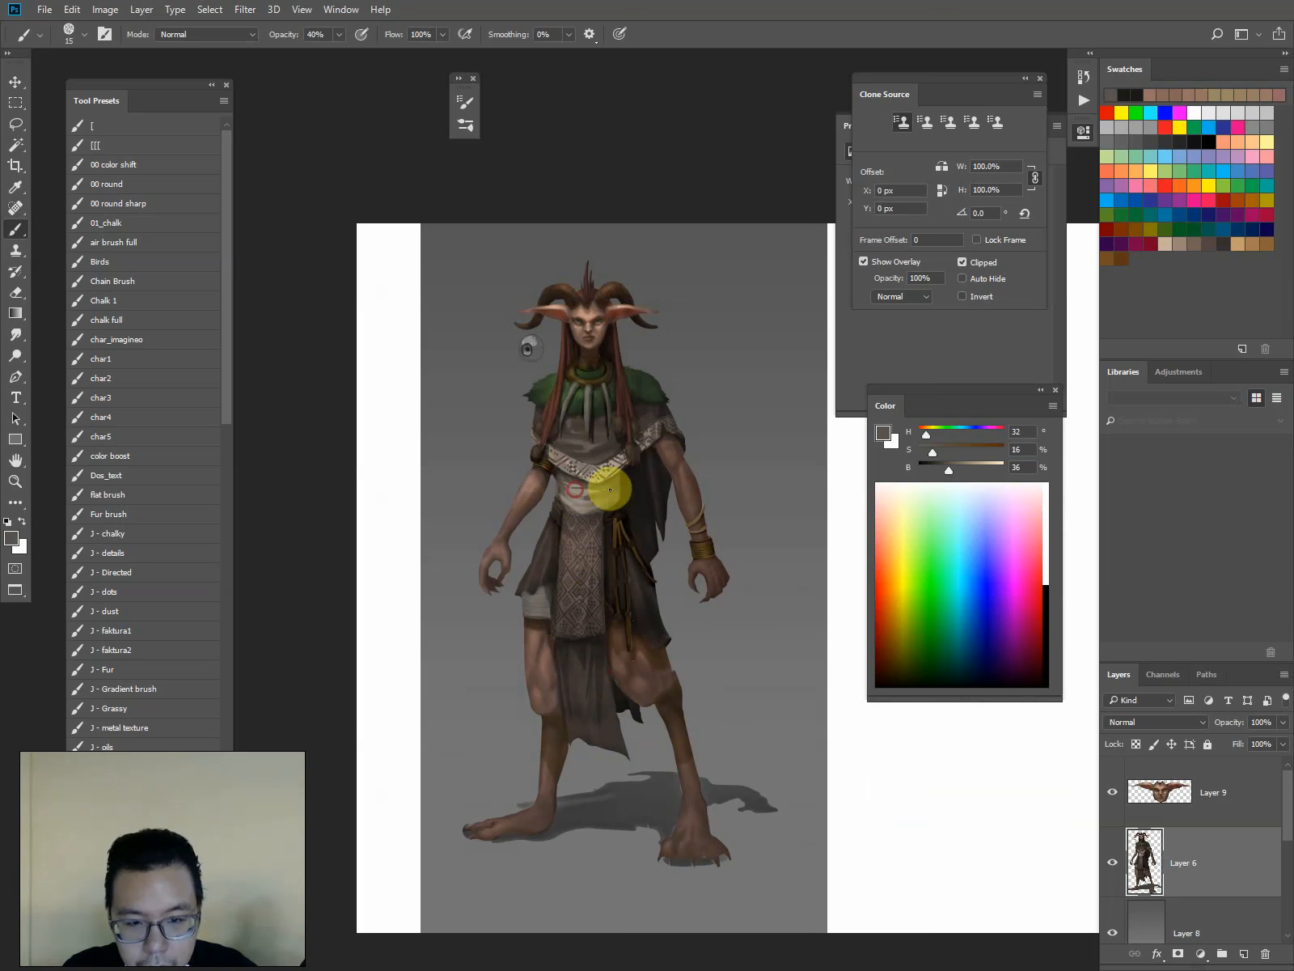
left_click(585, 485, "alt")
left_click(580, 492, "alt")
mouse_move(601, 491)
left_mouse_down()
mouse_move(574, 490)
mouse_move(561, 442)
mouse_move(583, 463)
mouse_move(586, 443)
left_mouse_up()
left_click(581, 443, "alt")
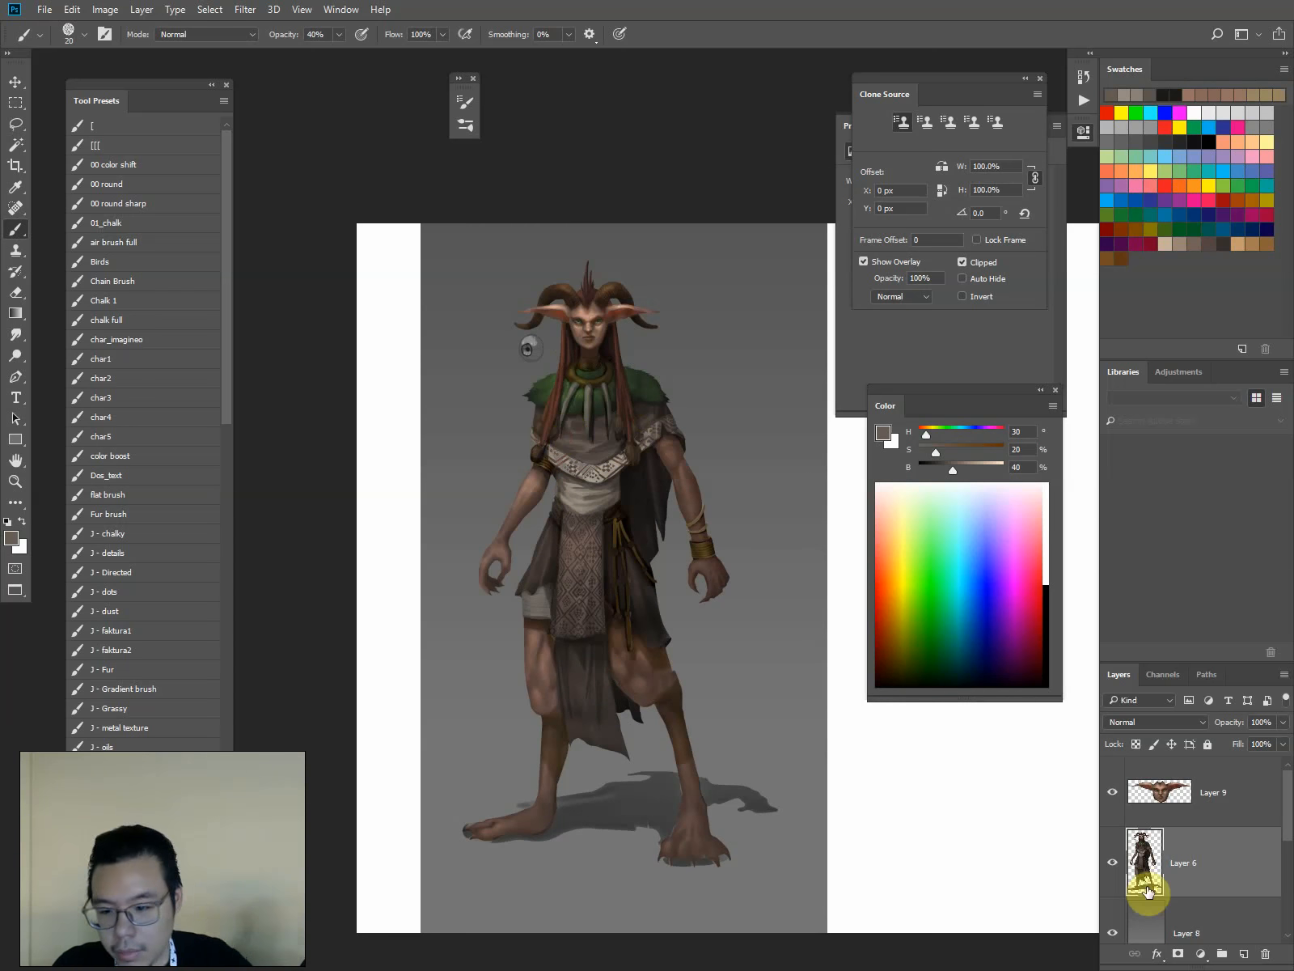
Compare the repainted figure with the original painting by isolating Layer 3 and restoring all layers
left_click_drag(1281, 826, 1278, 872)
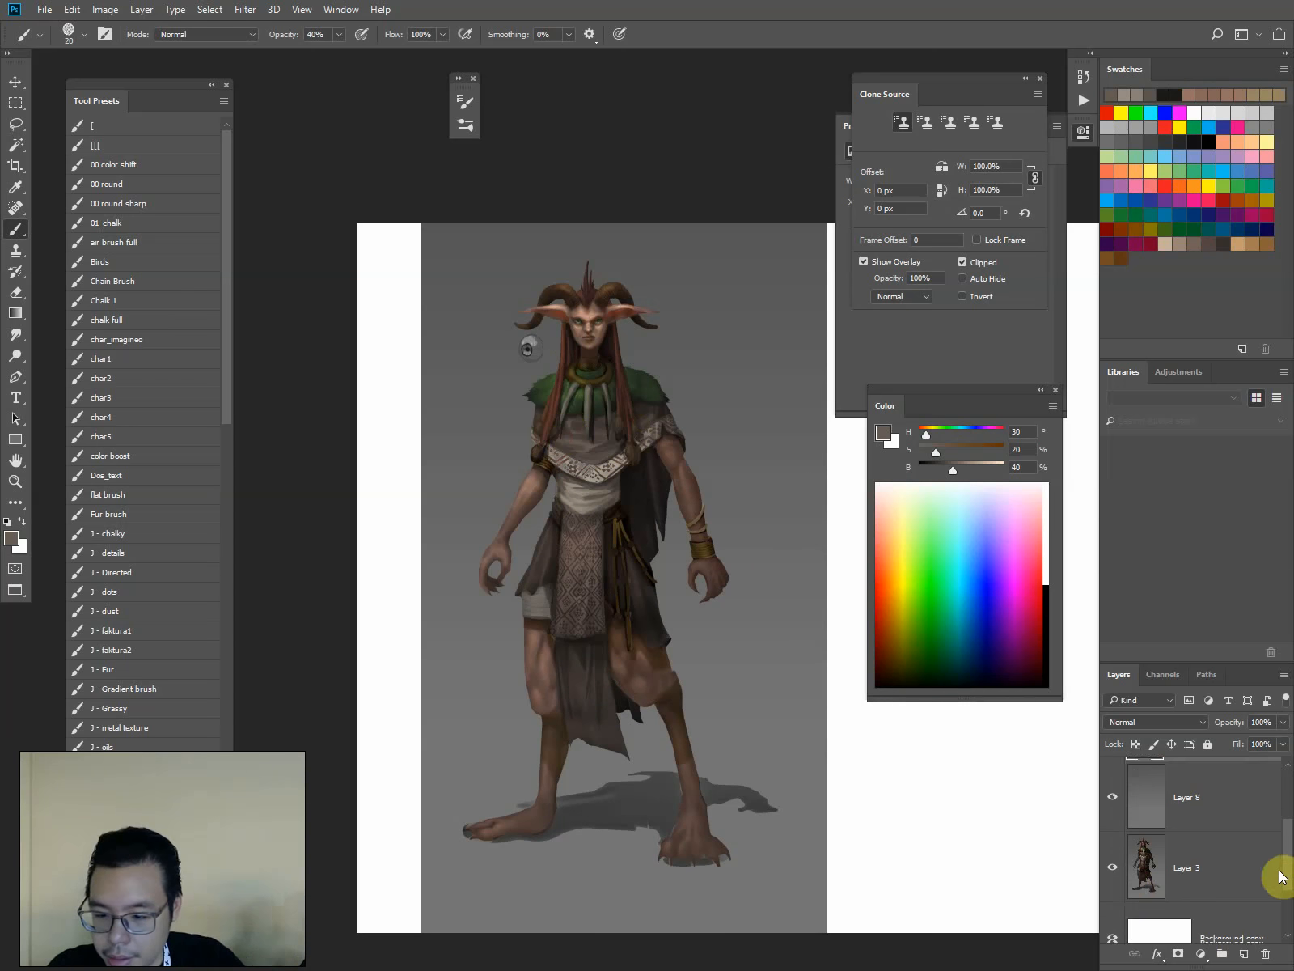
left_click(1113, 851, "alt")
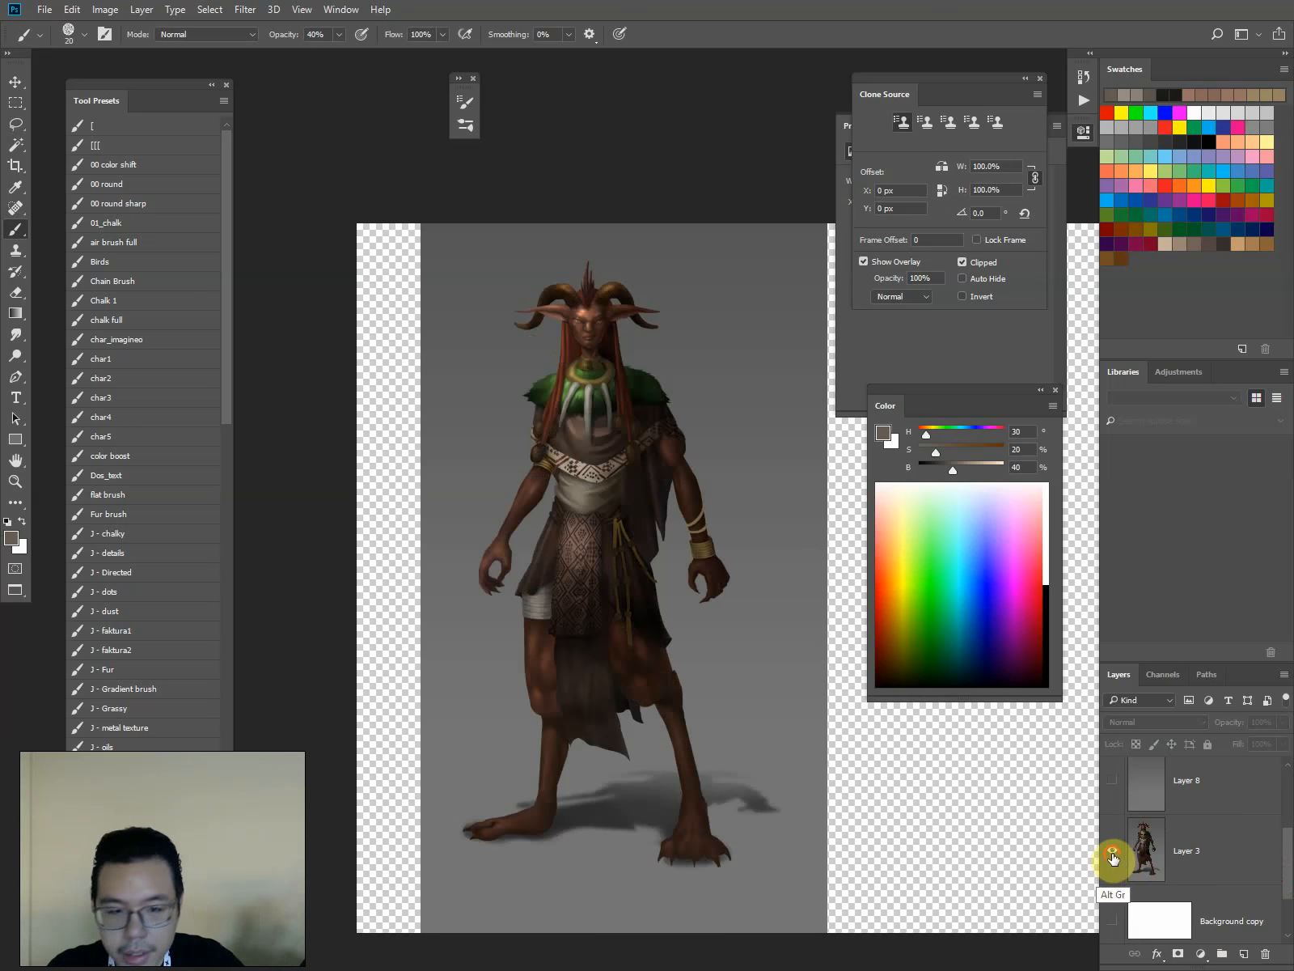
left_click(1113, 855, "alt")
left_click(1113, 854, "alt")
key("bracketleft")
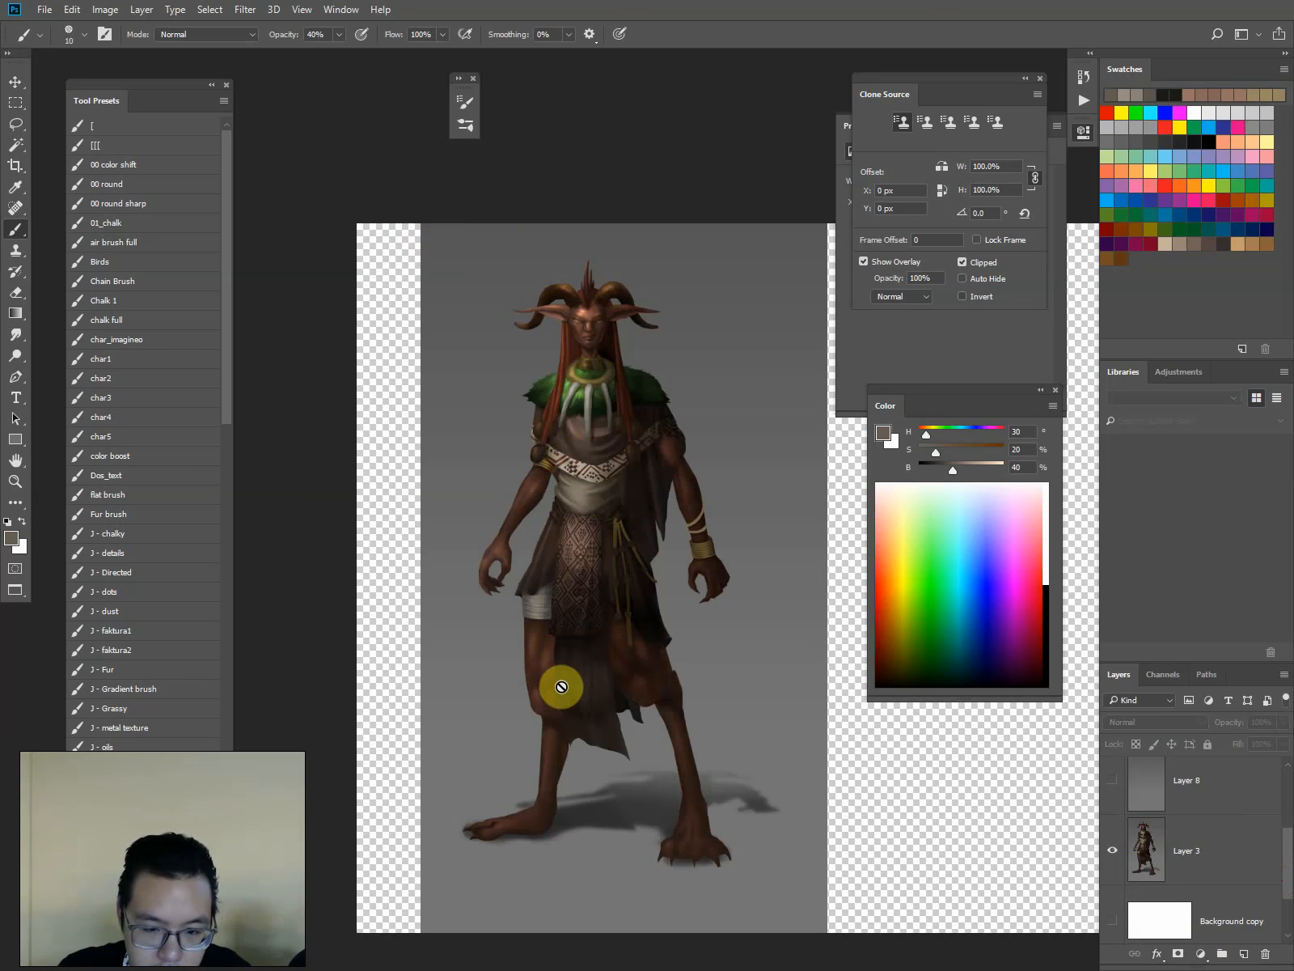
left_click(1114, 851, "alt")
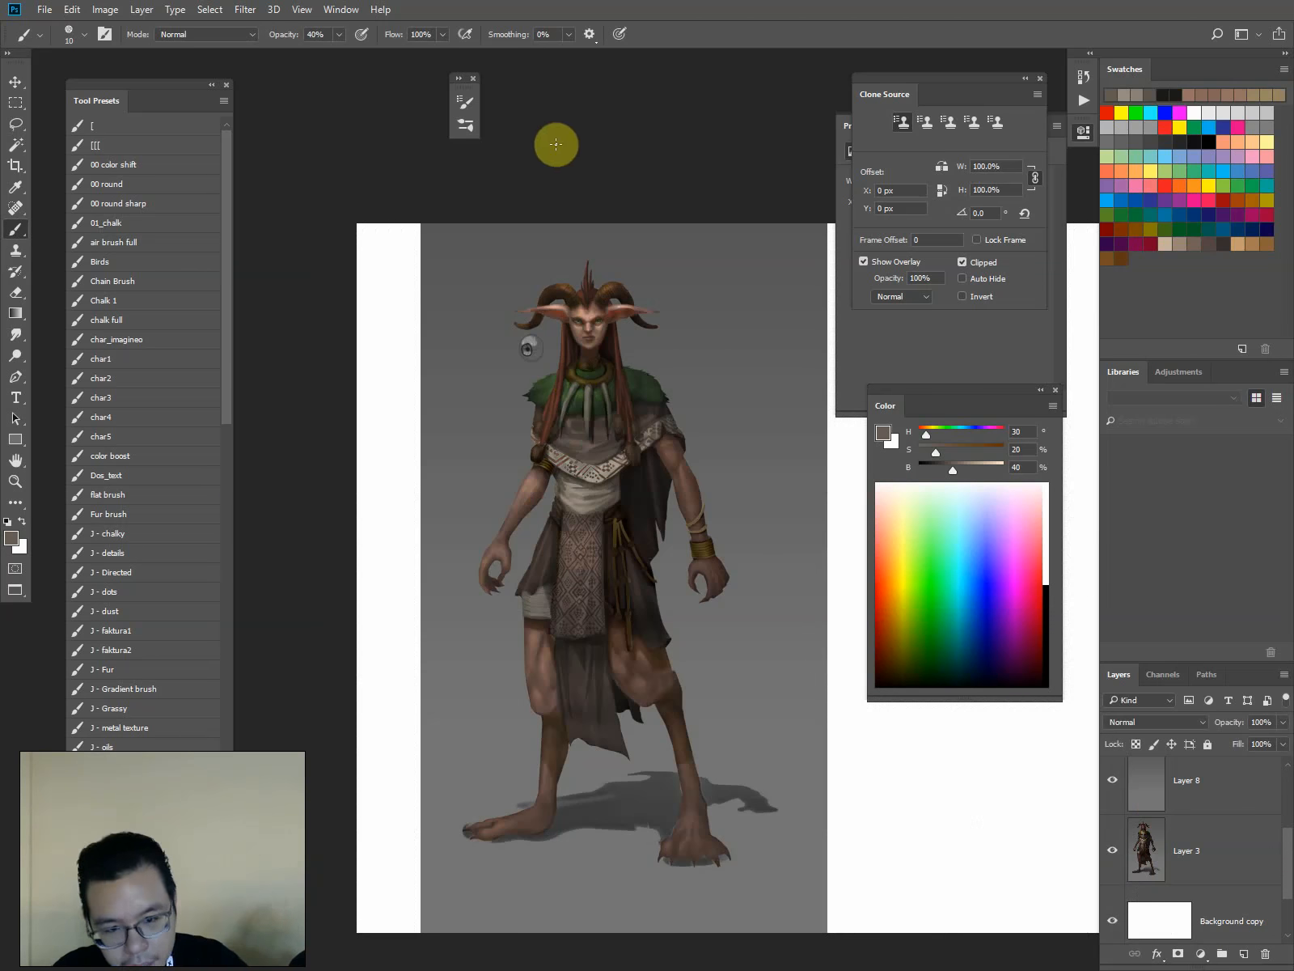
left_click(1225, 844)
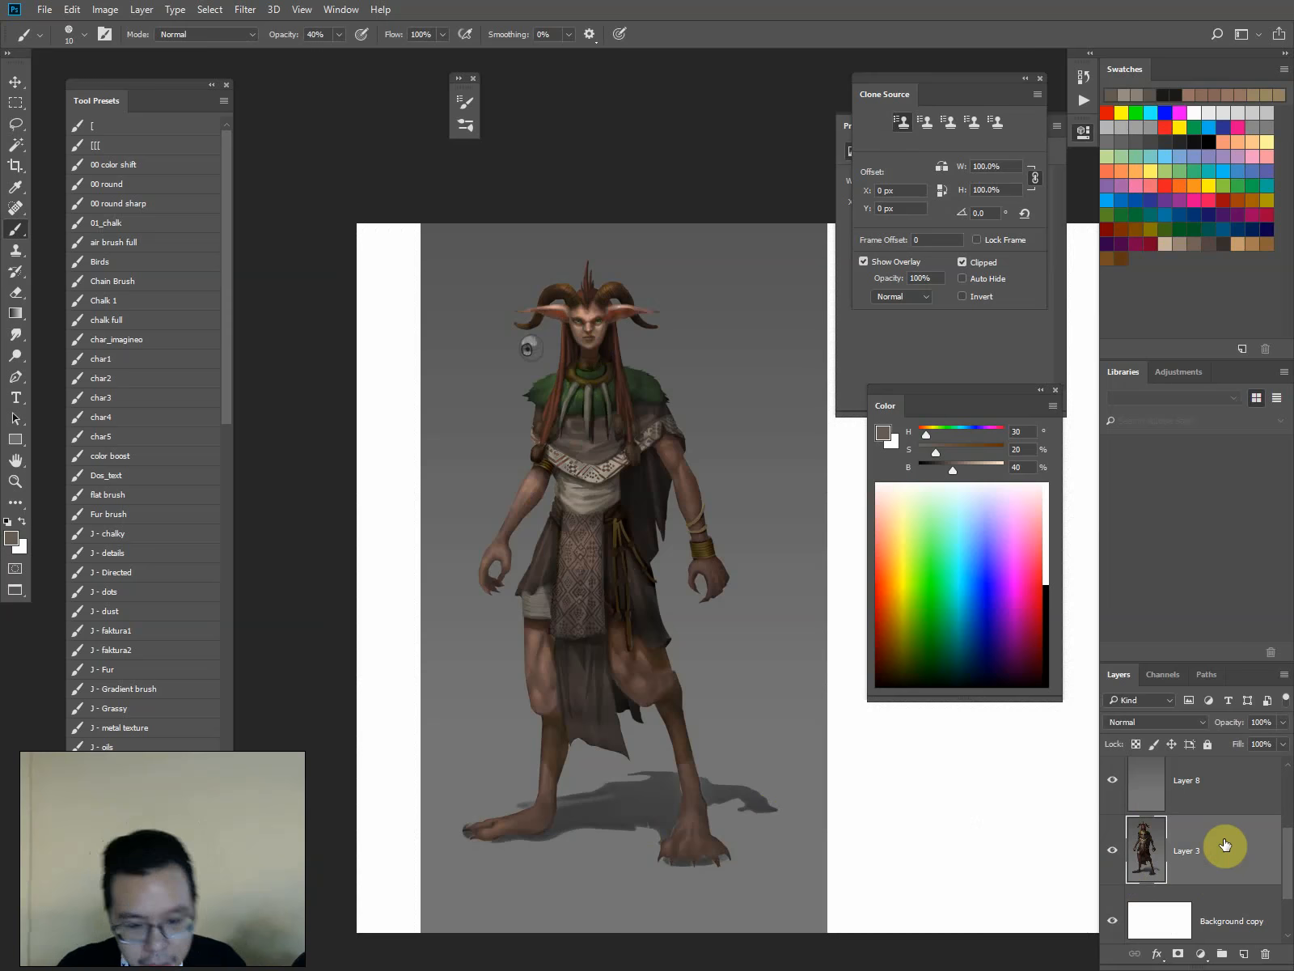
key("ctrl+l")
left_click_drag(1012, 633, 1019, 633)
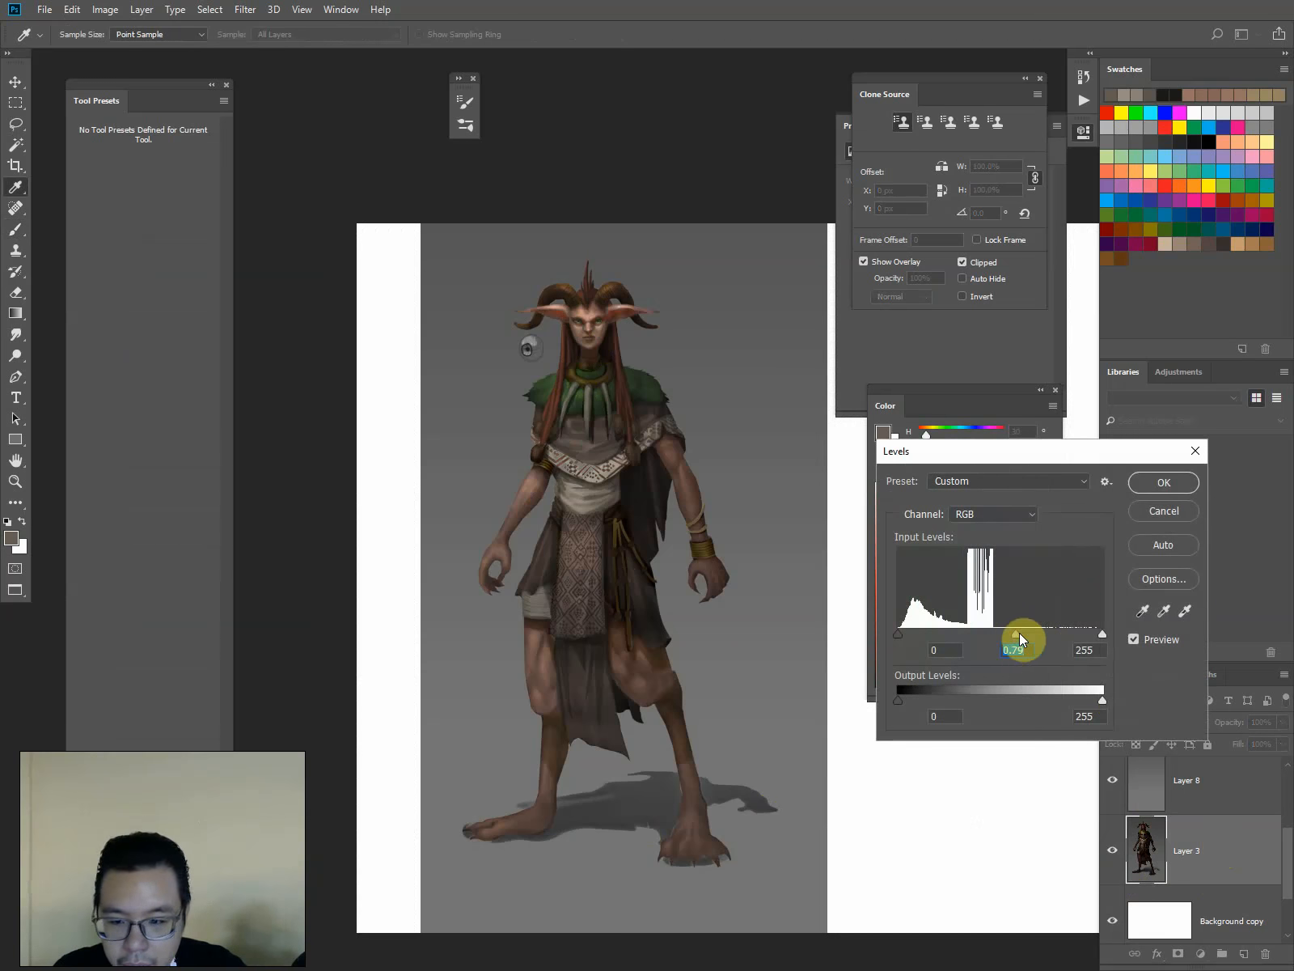
left_click(1160, 519)
Increase the contrast of Layer 6 with Levels, setting the input black level to 12 and adjusting the midtones
left_click_drag(1287, 853, 1289, 825)
left_click(1204, 815)
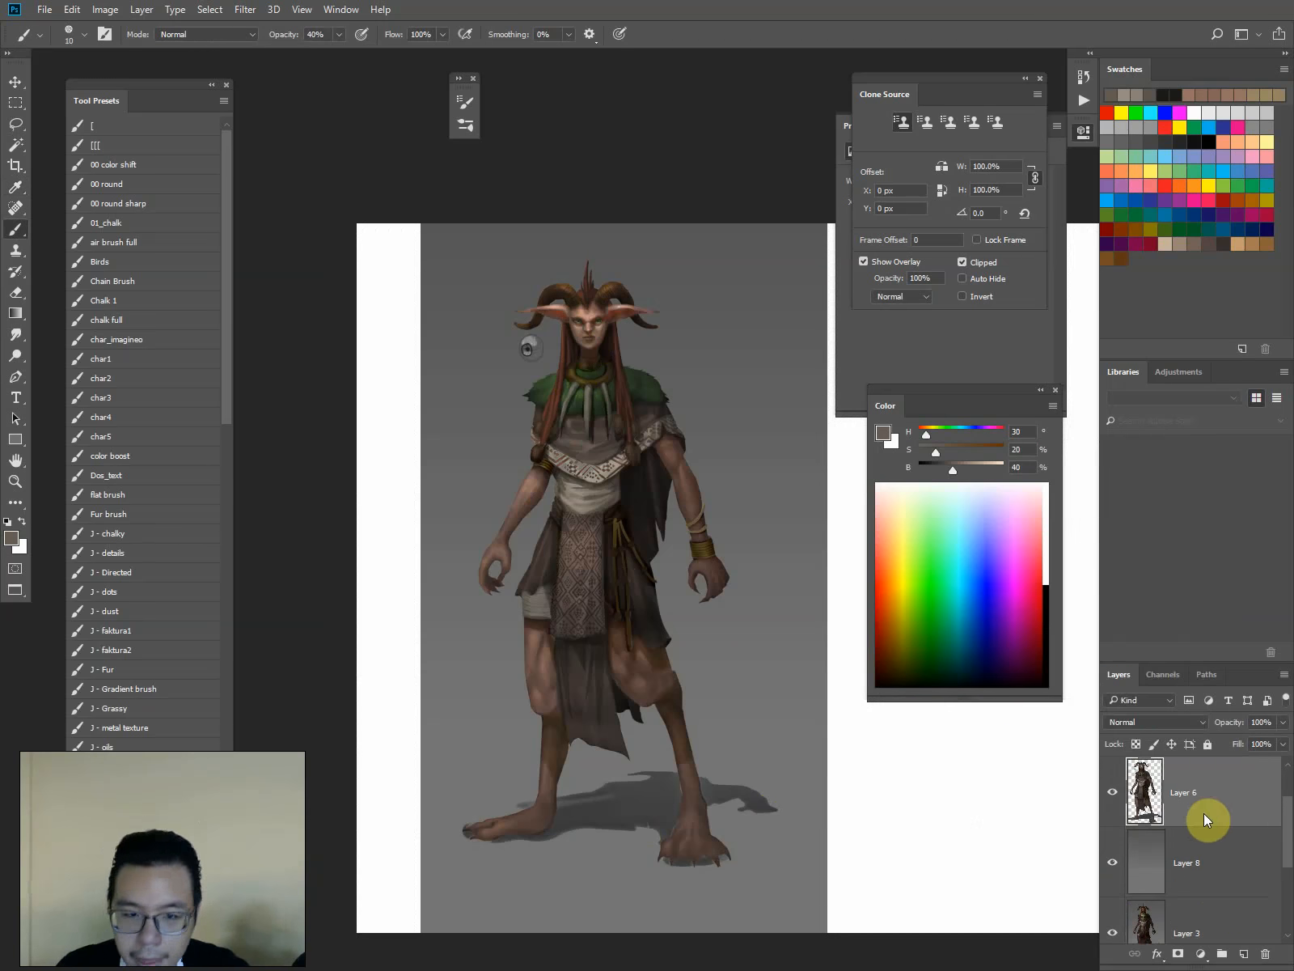
key("ctrl+l")
left_click_drag(1007, 635, 995, 635)
left_click_drag(903, 635, 916, 638)
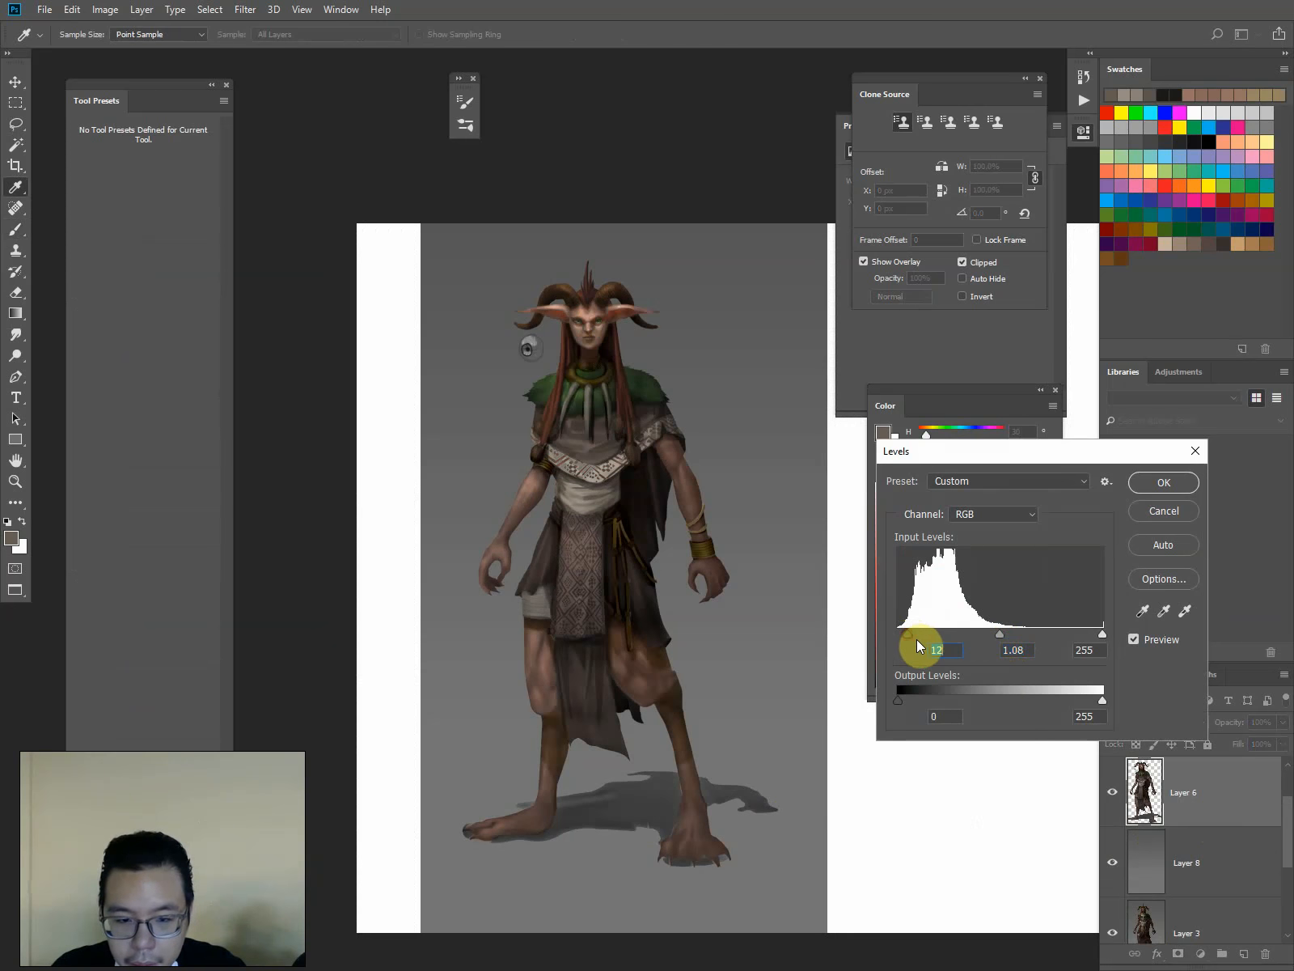
left_click_drag(1004, 632, 1008, 635)
left_click(1163, 482)
Darken the face on Layer 9 with Levels, using input black 3 and midtones 0.89
scroll(1198, 825, "up", 2)
left_click(1212, 792)
key("ctrl+l")
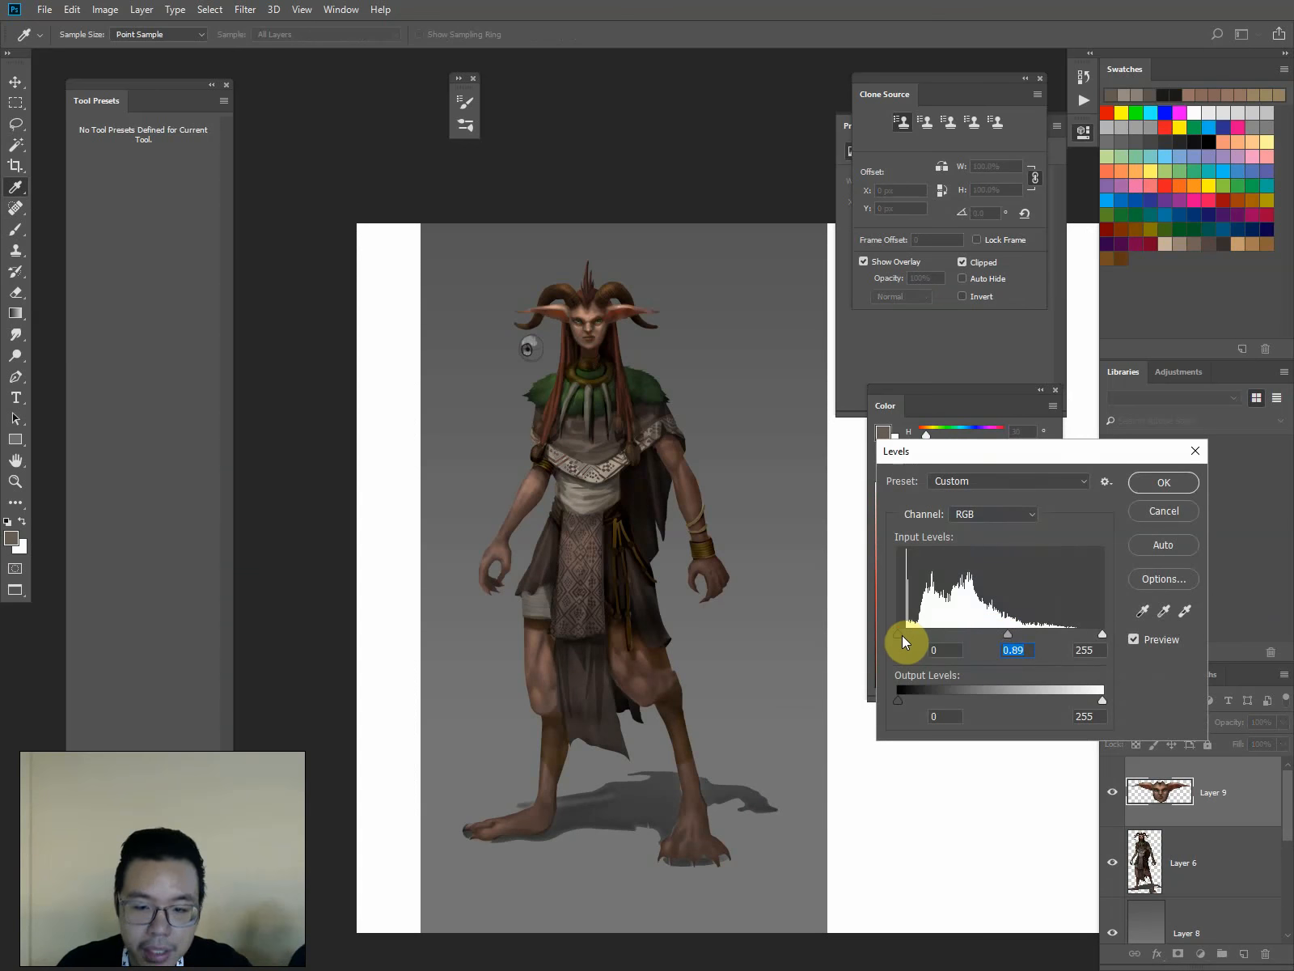
left_click_drag(902, 636, 898, 638)
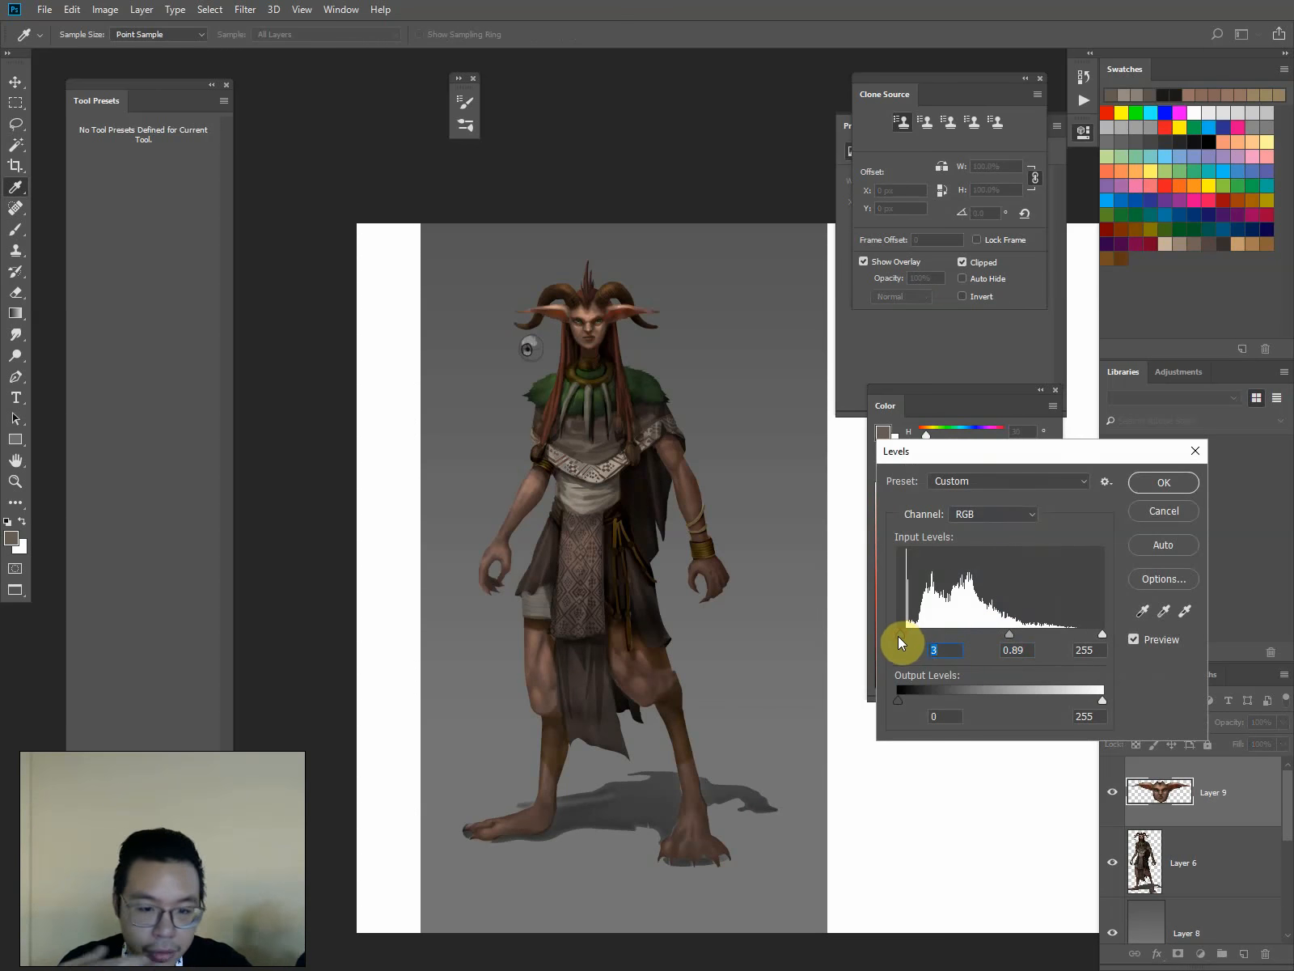
key("Return")
On Layer 6, select the cast shadow around the feet with the Lasso and cut it away
left_click(1182, 857)
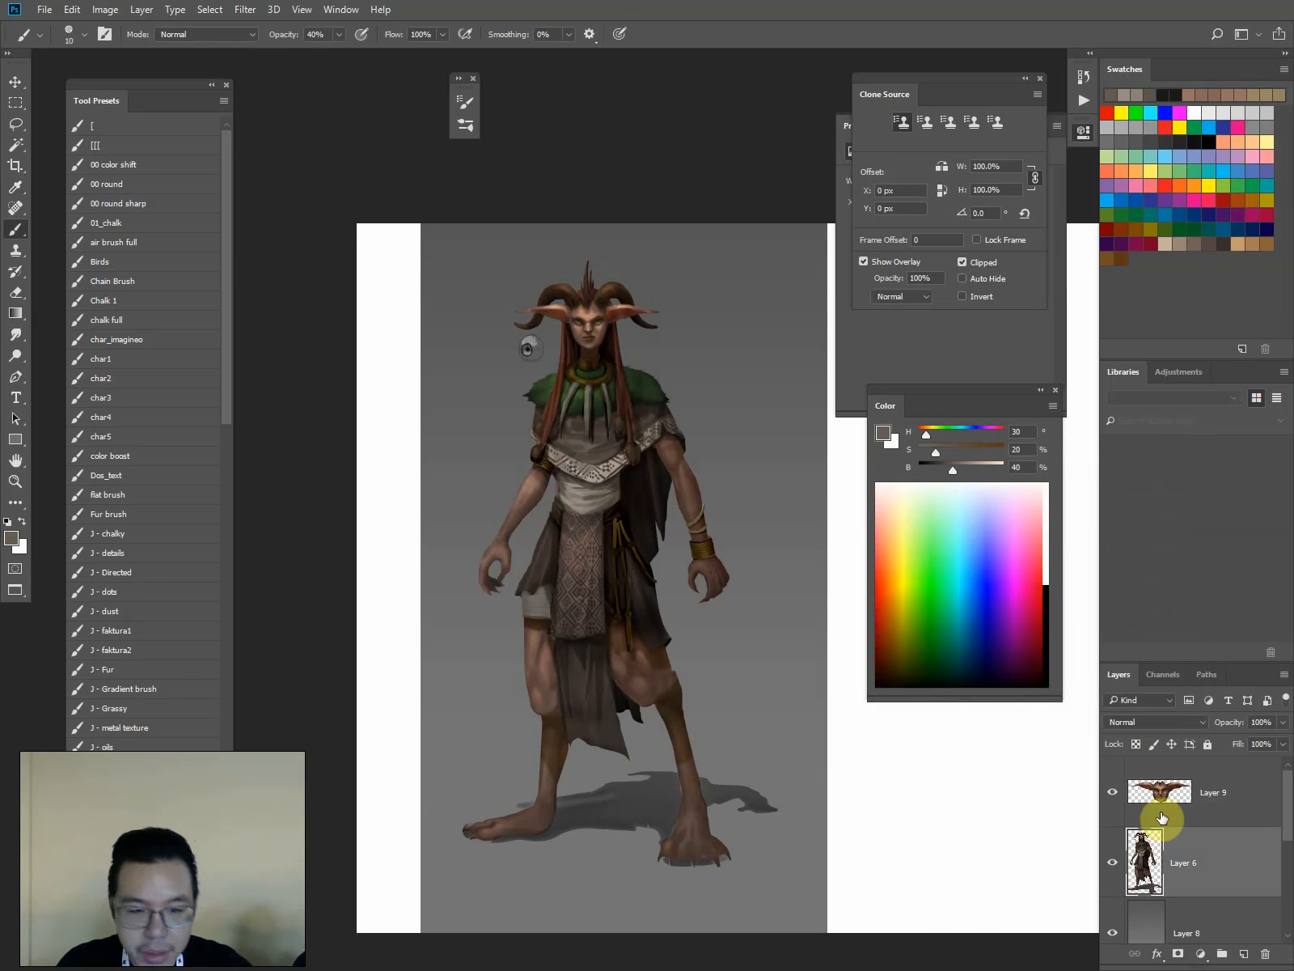
key("o")
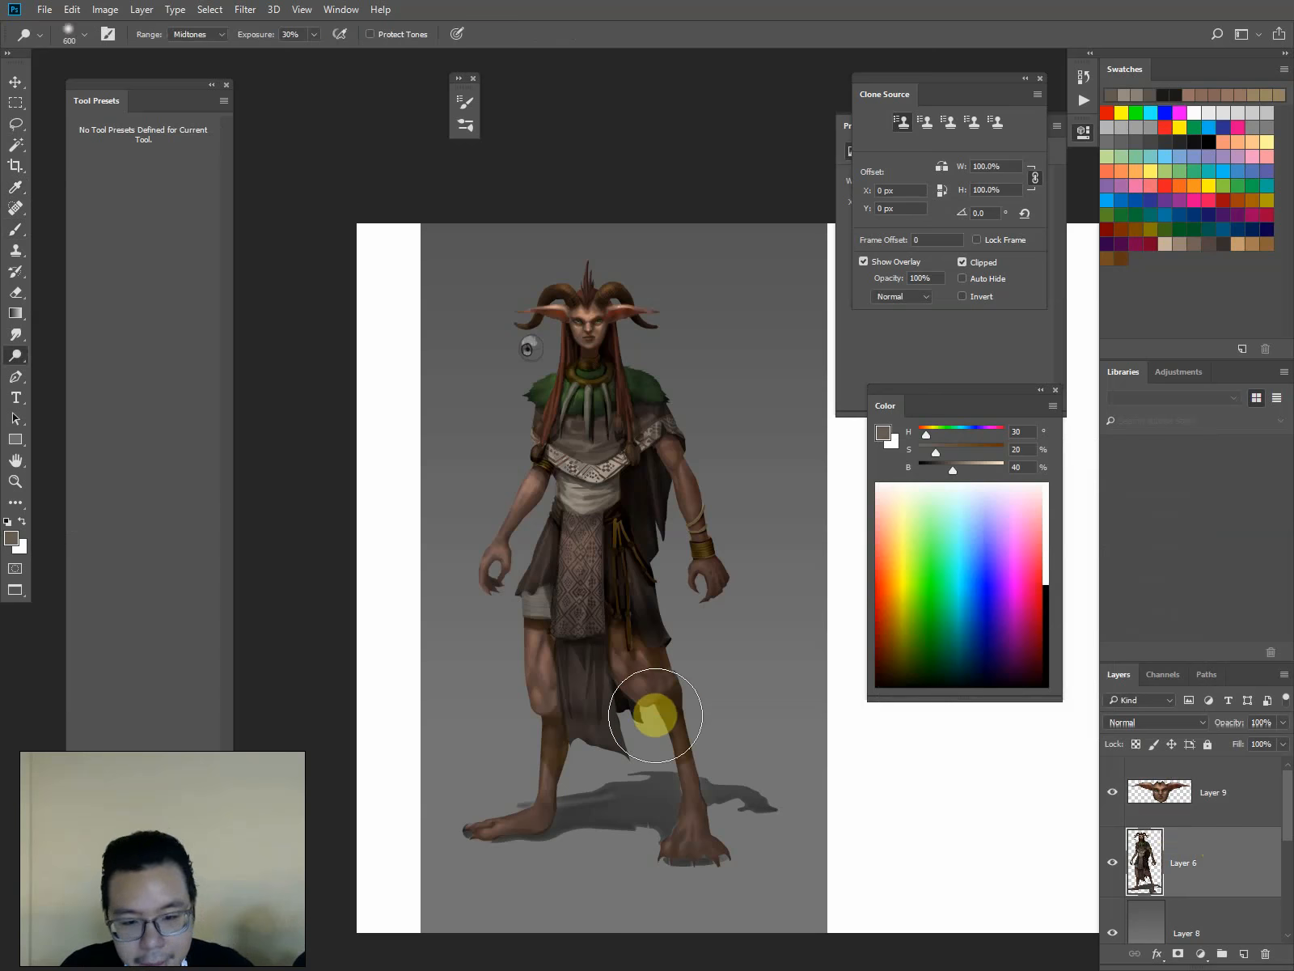
key("l")
mouse_move(717, 763)
left_mouse_down()
mouse_move(698, 773)
mouse_move(755, 850)
mouse_move(720, 761)
mouse_move(677, 772)
mouse_move(671, 855)
mouse_move(511, 861)
mouse_move(508, 846)
mouse_move(538, 844)
mouse_move(674, 762)
left_mouse_up()
key("ctrl+x")
key("ctrl+x")
Open Liquify on Layer 6 and push the shape of the figure's left-hand foot with the Forward Warp tool
key("ctrl+shift+x")
mouse_move(125, 657)
left_mouse_down()
mouse_move(151, 655)
mouse_move(145, 630)
mouse_move(161, 638)
mouse_move(195, 601)
left_mouse_up()
key("bracketleft")
key("bracketleft")
key("bracketleft")
key("bracketright")
key("bracketright")
key("bracketright")
key("bracketleft")
mouse_move(159, 669)
left_mouse_down()
mouse_move(151, 679)
mouse_move(142, 644)
mouse_move(139, 658)
left_mouse_up()
Refine the heel, ankle and toes of the left-hand foot with Forward Warp brushes between 150 and 400
key("bracketleft")
key("bracketleft")
key("bracketleft")
key("bracketleft")
key("bracketleft")
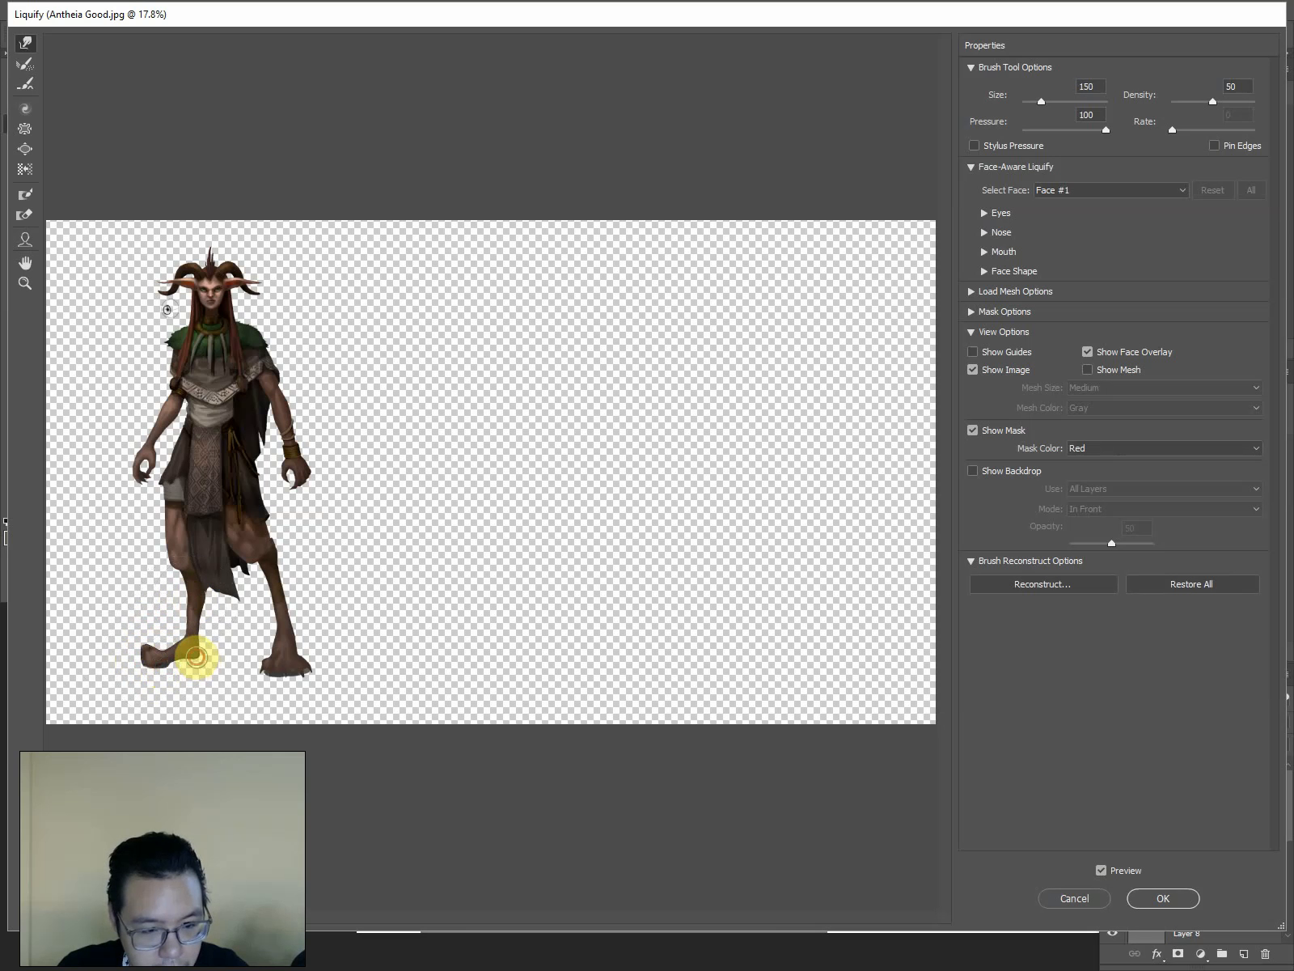
mouse_move(199, 626)
left_mouse_down()
mouse_move(205, 652)
mouse_move(193, 658)
left_mouse_up()
key("bracketleft")
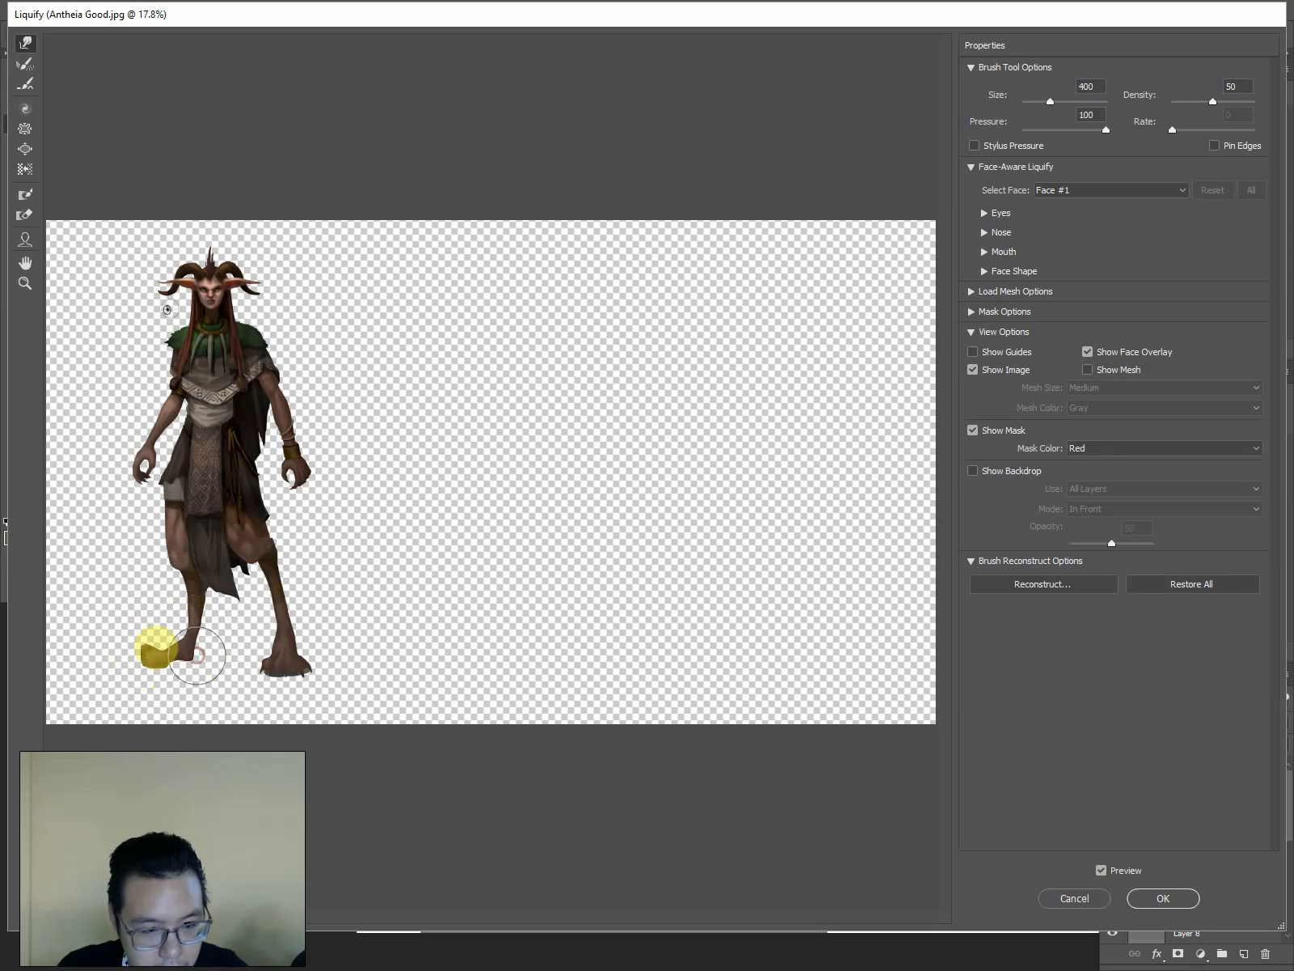
left_click(139, 641)
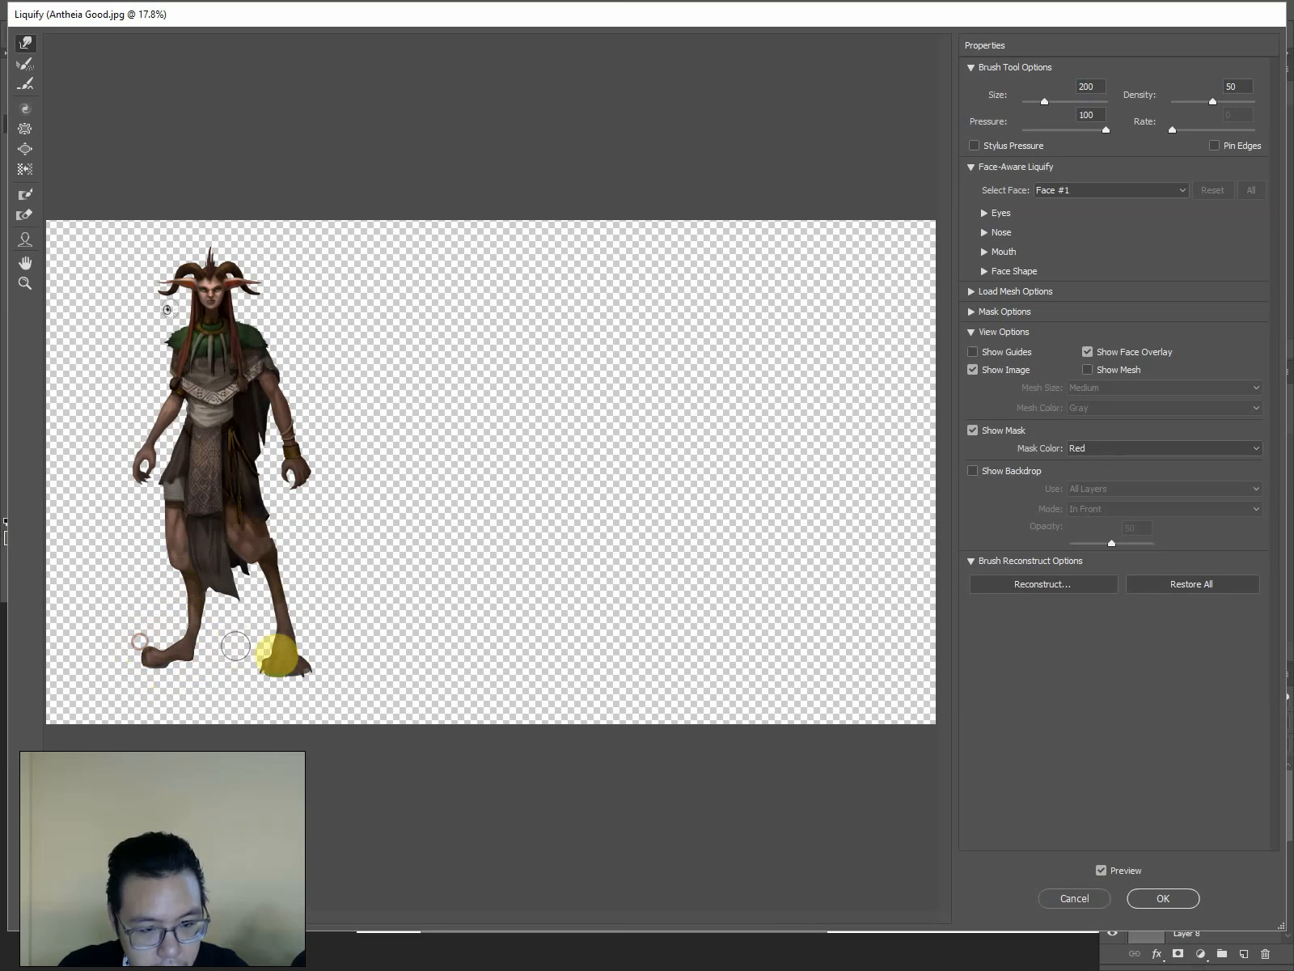
Narrow the figure's right-hand foot by warping its edges with a brush size of 500
key("bracketright")
key("bracketright")
key("bracketright")
left_click_drag(251, 646, 253, 668)
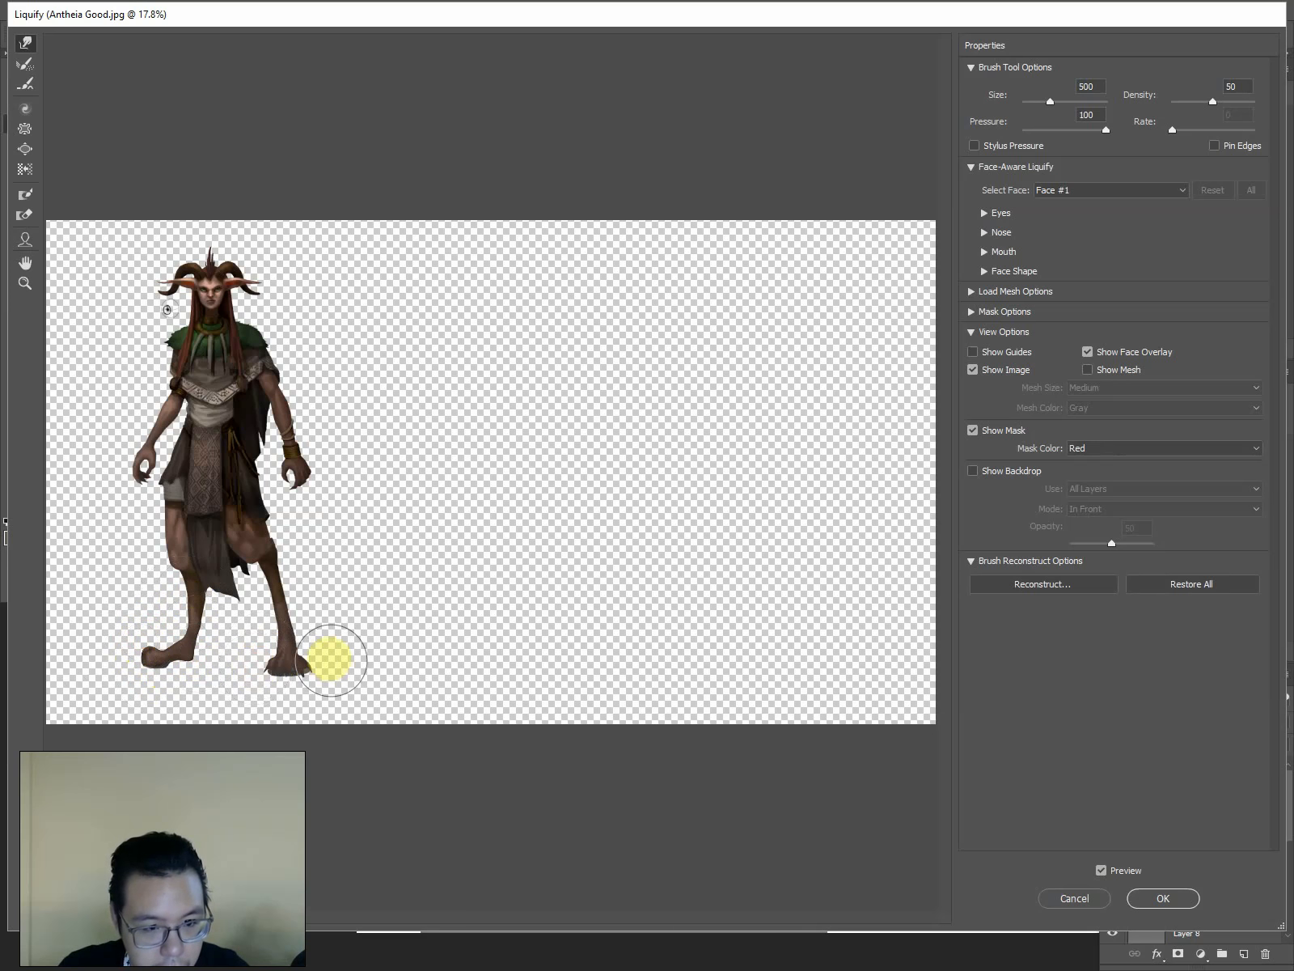
key("bracketleft")
key("bracketleft")
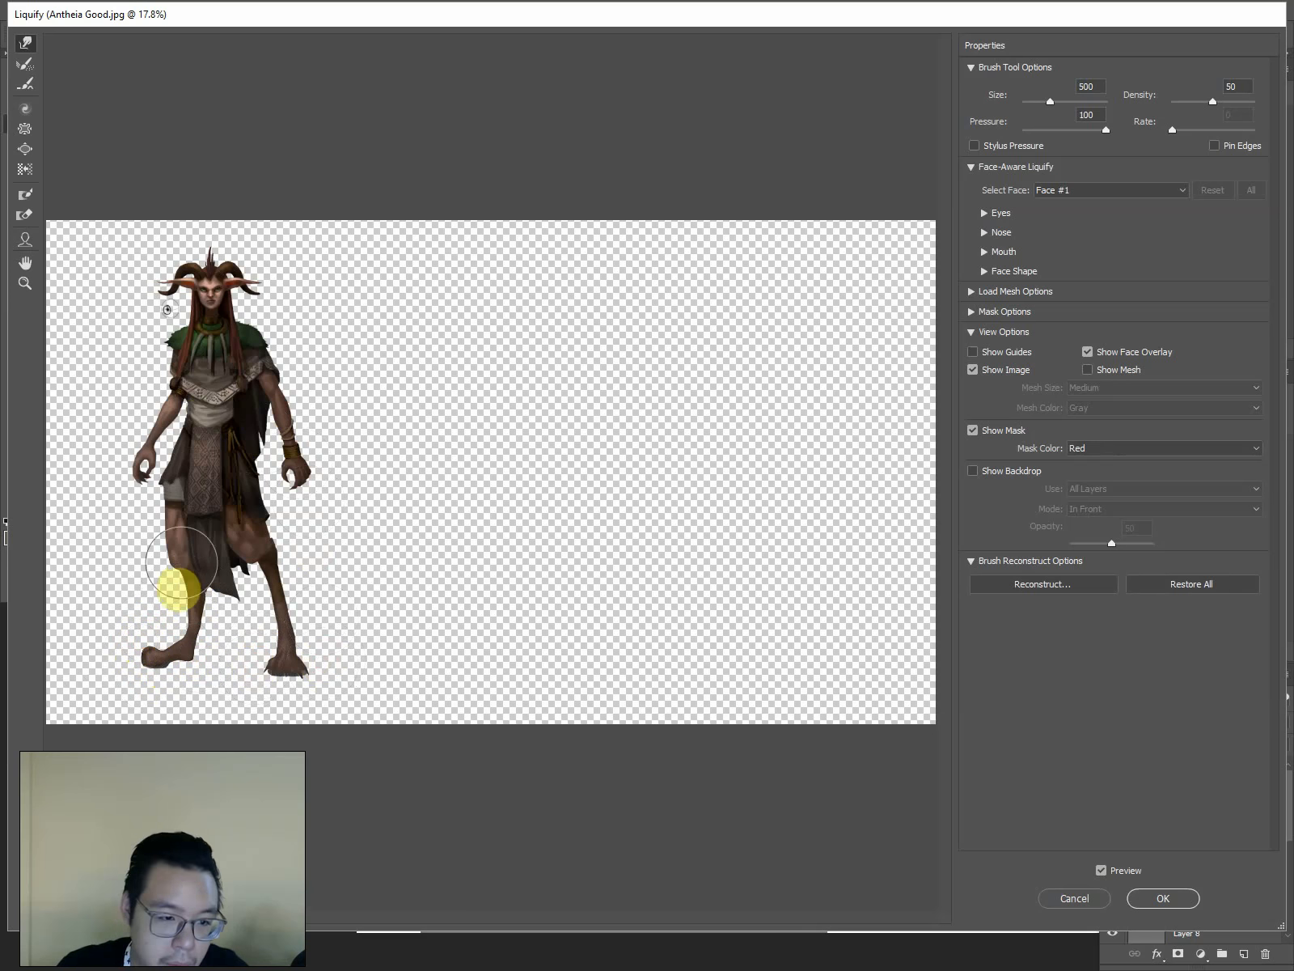
Reshape the left-hand foot and push the left-hand knee outward with Forward Warp brushes of 400 and 500
key("bracketright")
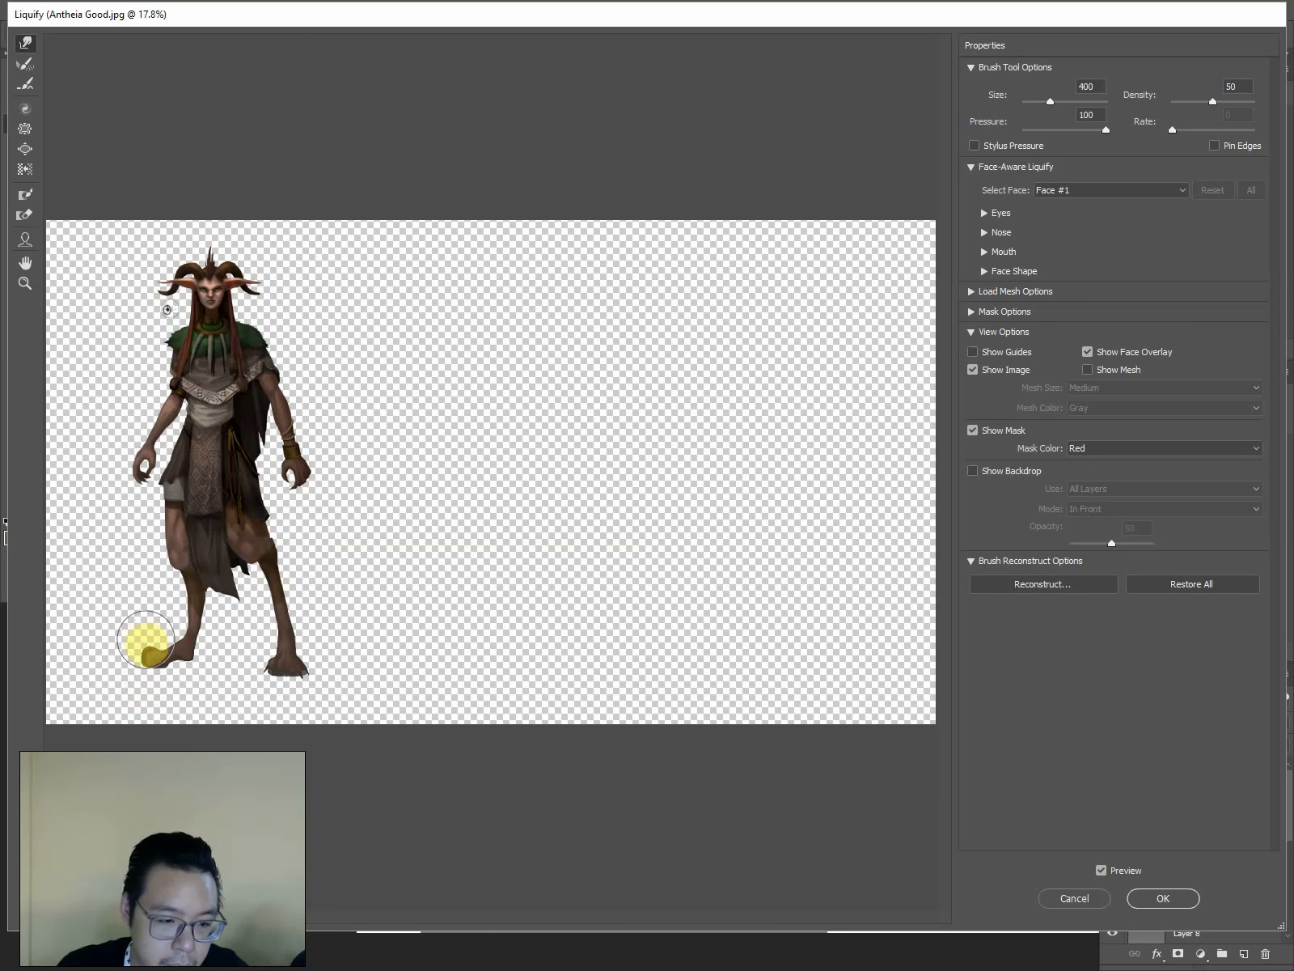
mouse_move(144, 633)
left_mouse_down()
mouse_move(140, 643)
mouse_move(168, 636)
left_mouse_up()
left_click(165, 632)
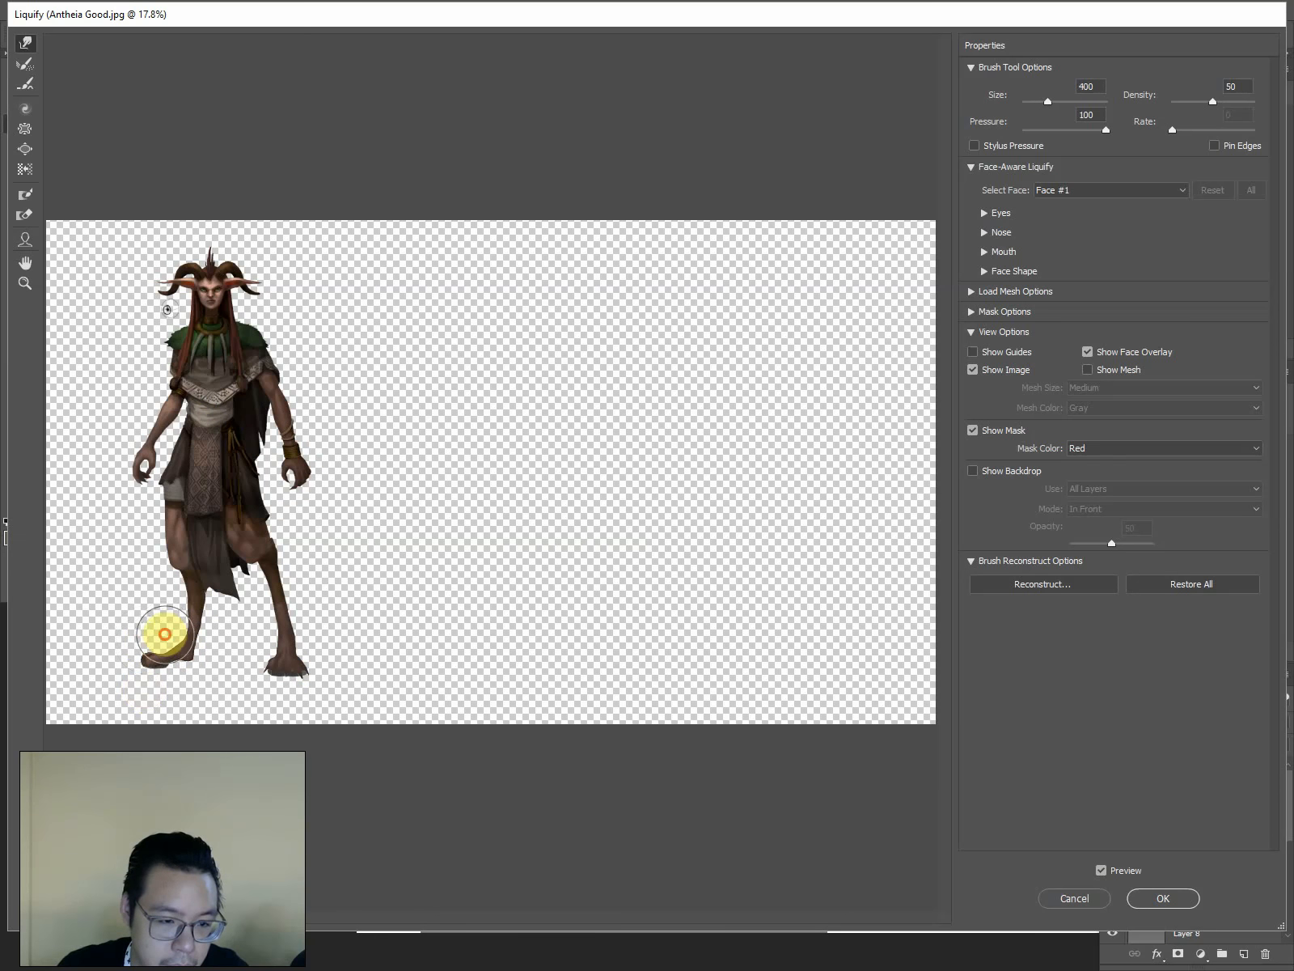
key("bracketright")
left_click_drag(169, 573, 159, 563)
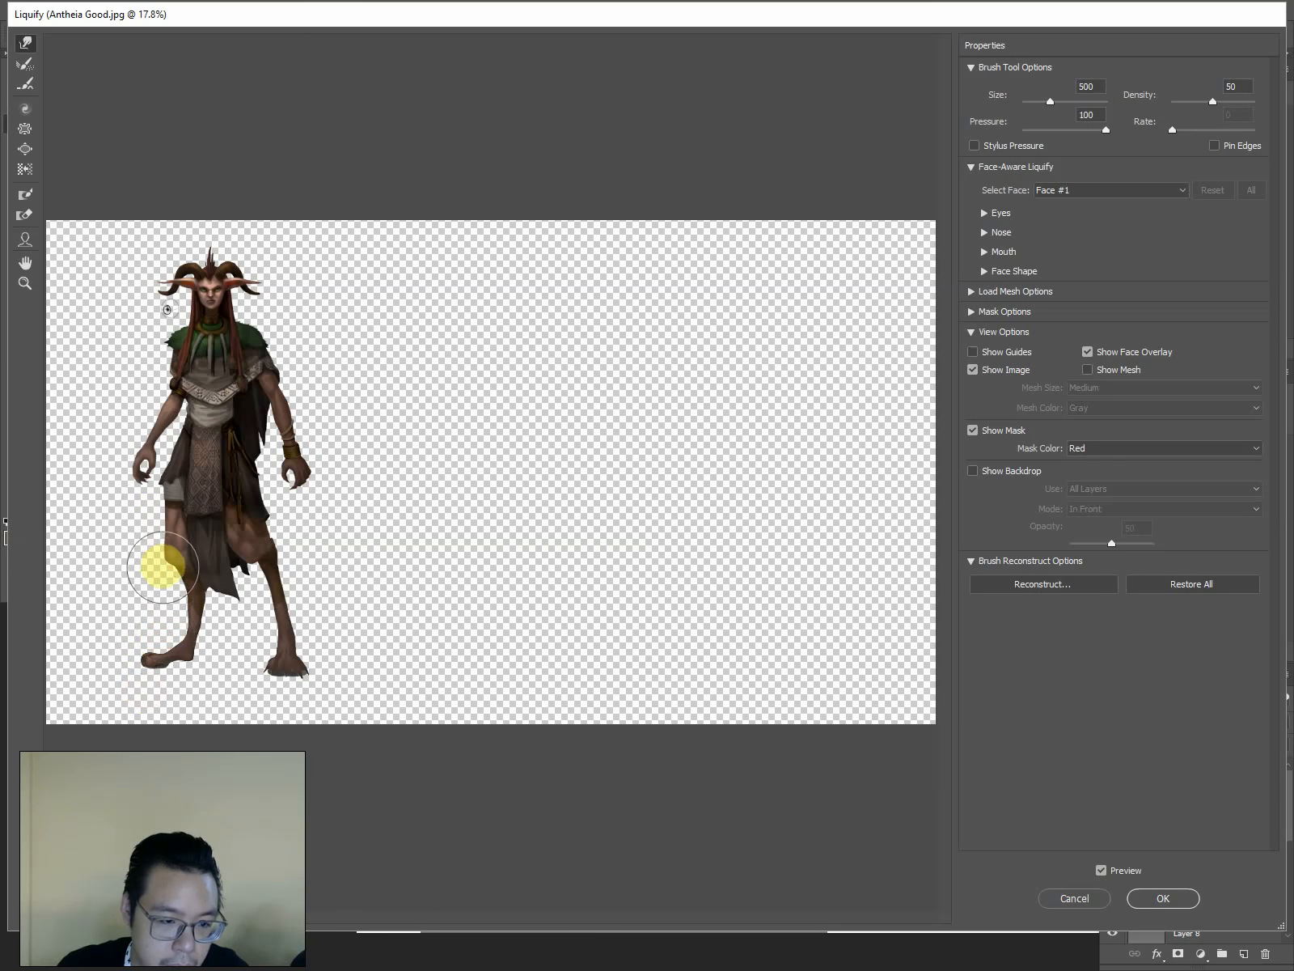
Nudge the right-hand knee outward with a larger Forward Warp brush and apply the Liquify changes to Layer 6
key("bracketright")
key("bracketright")
key("bracketright")
left_click_drag(255, 551, 258, 549)
key("bracketleft")
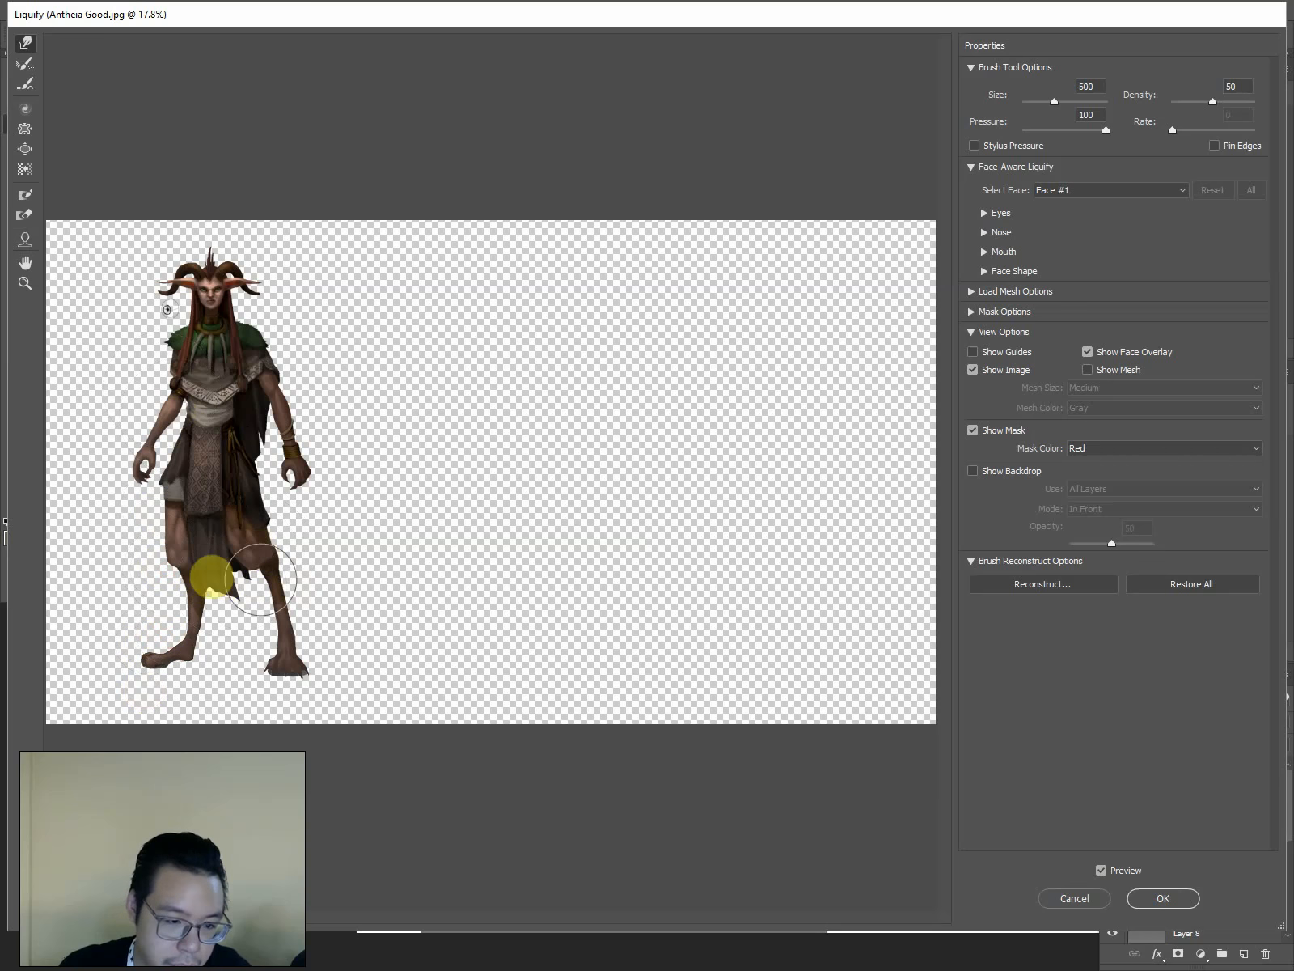
key("bracketleft")
key("bracketleft")
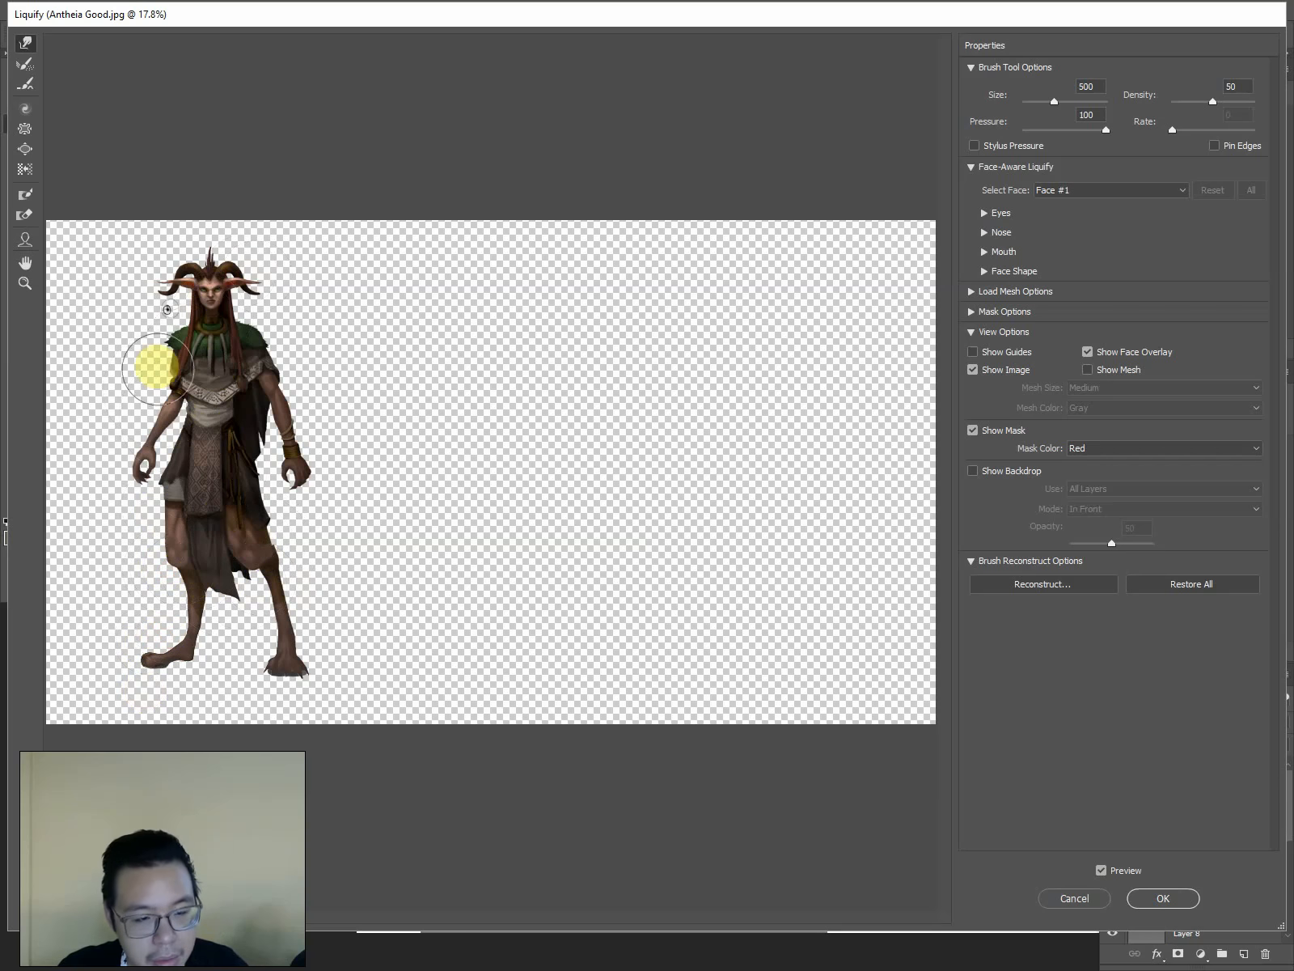
key("Return")
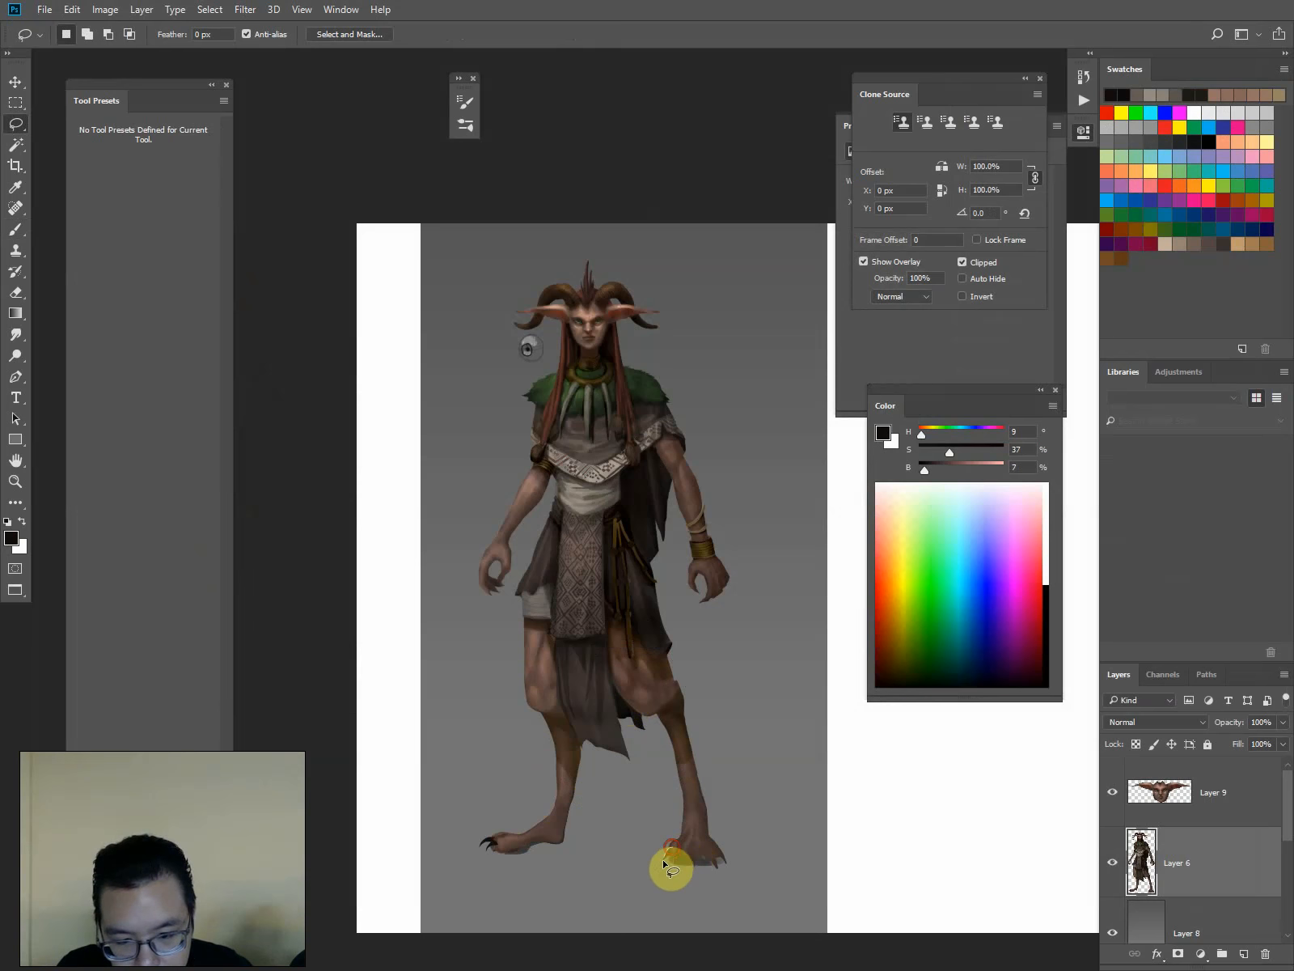
Paint dark claws on the toes of the figure's right-hand foot with a small brush at 40% opacity
key("b")
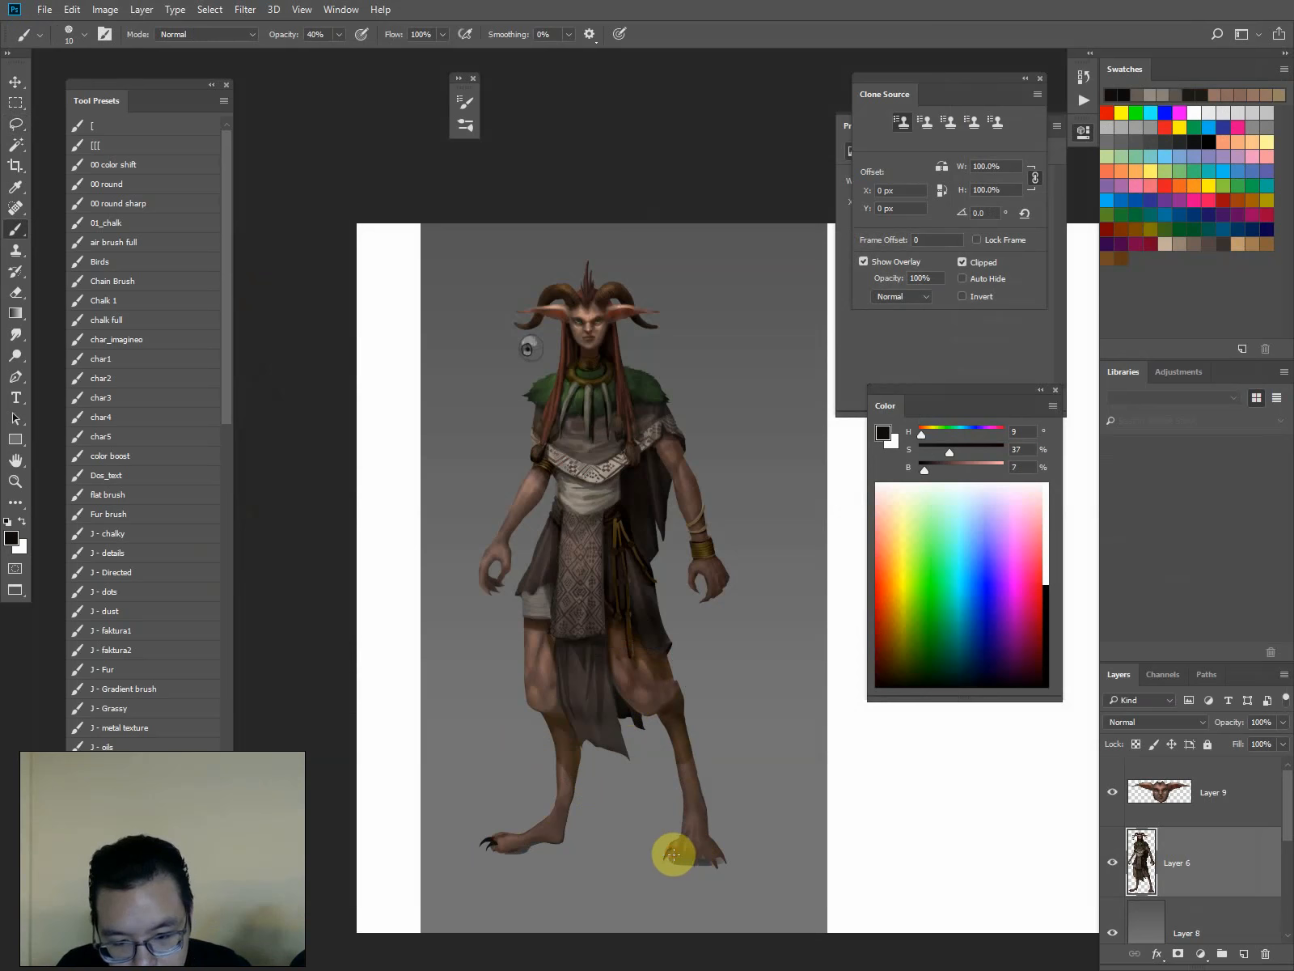
key("bracketright")
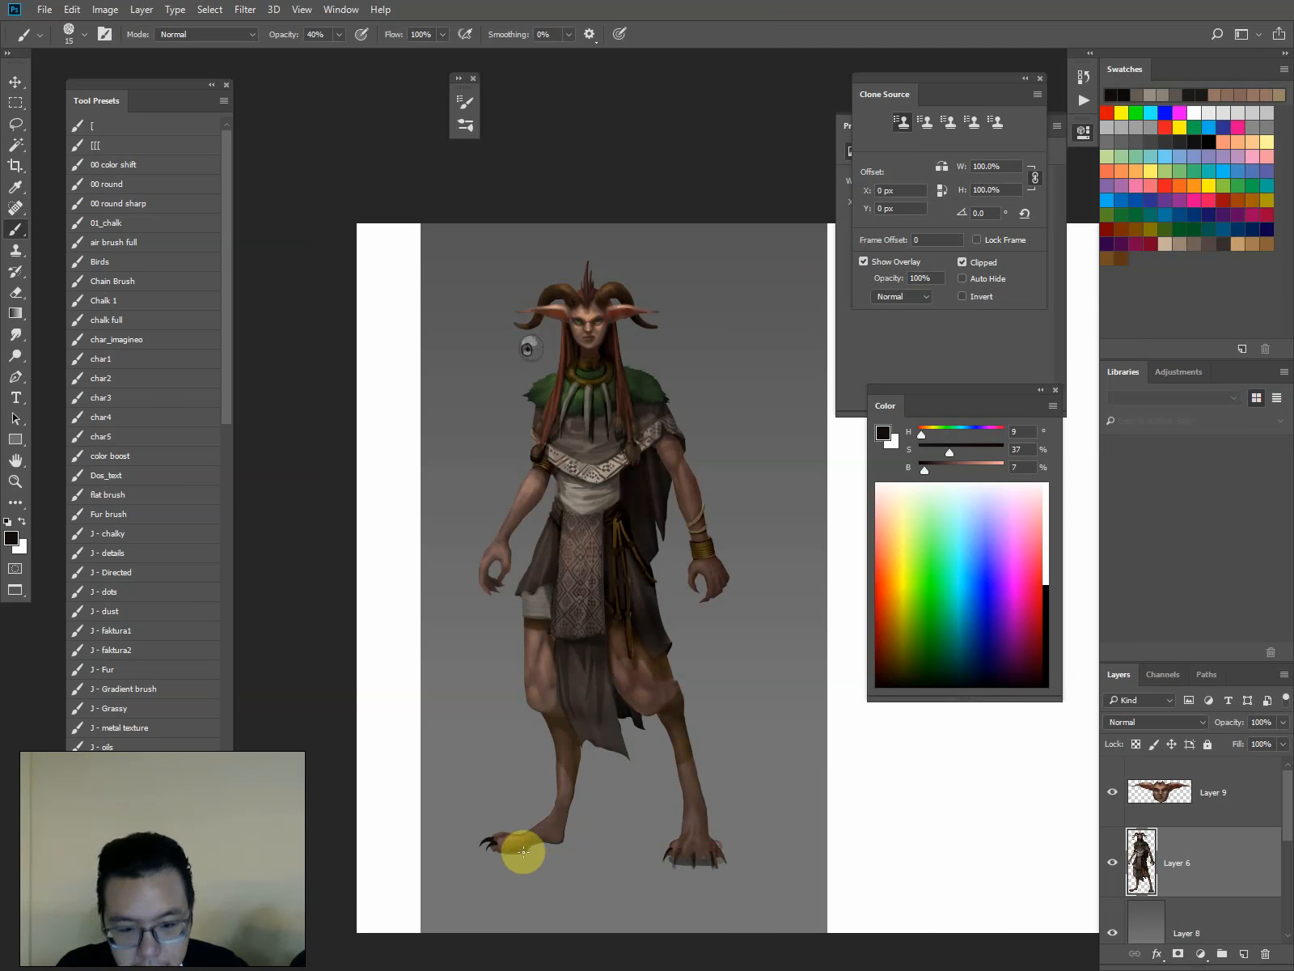
key("ctrl+minus")
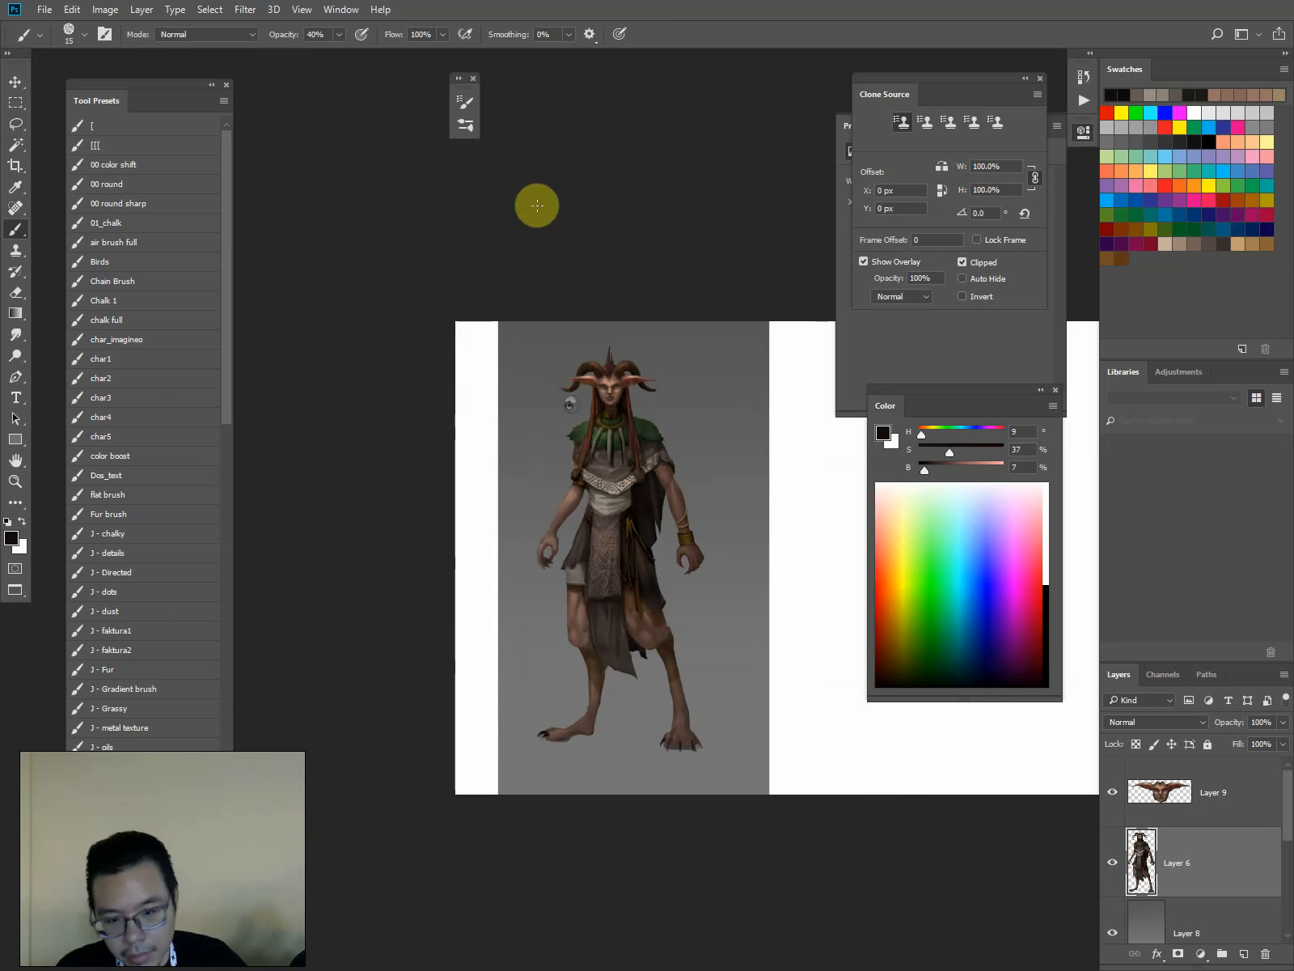
key("ctrl+plus")
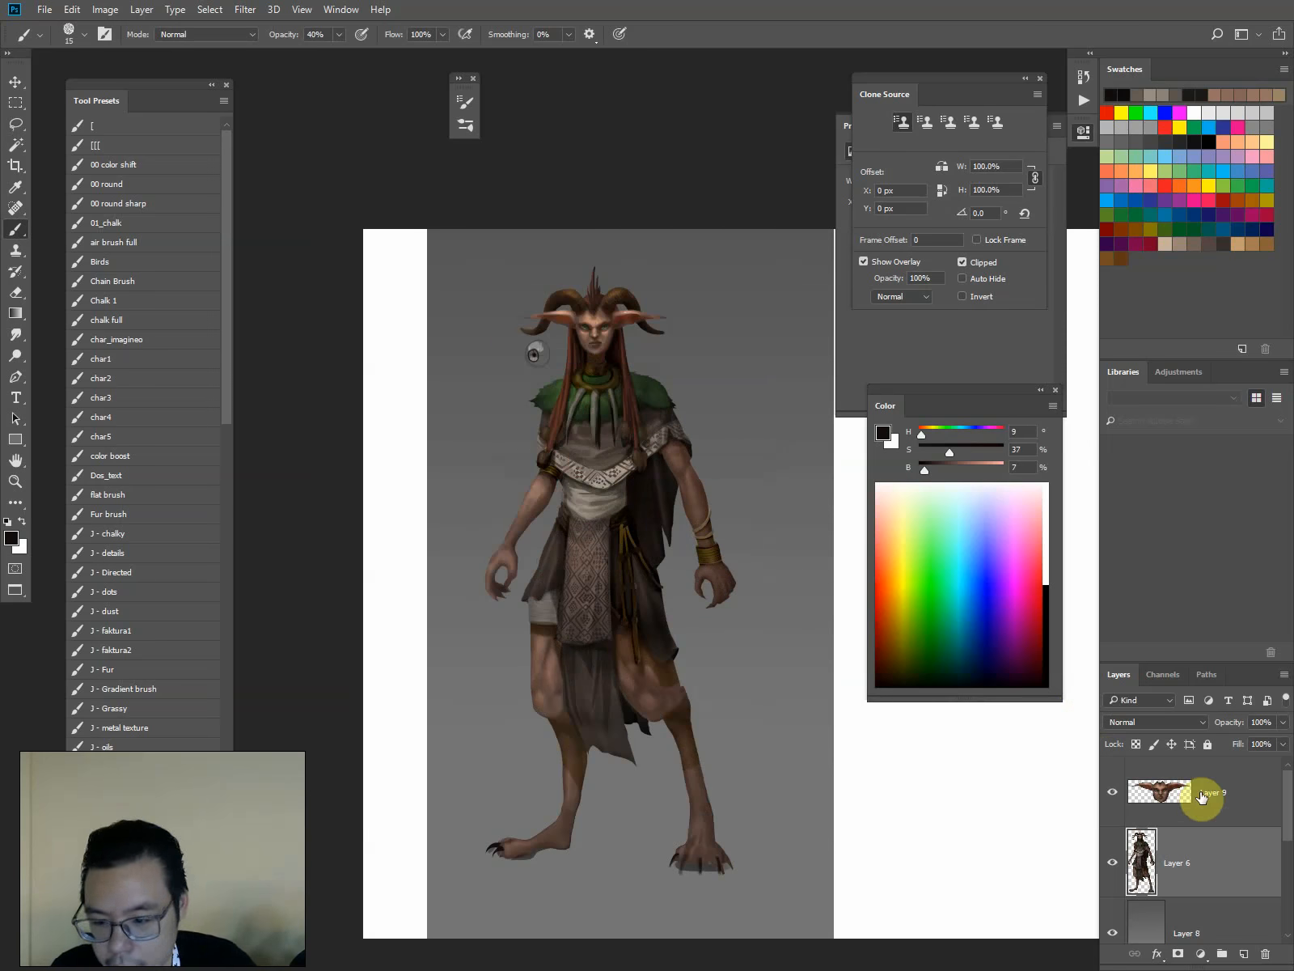
On a new layer beneath Layer 6, lasso a cast-shadow shape around both feet and fill it with the near-black foreground colour
left_click(1202, 797)
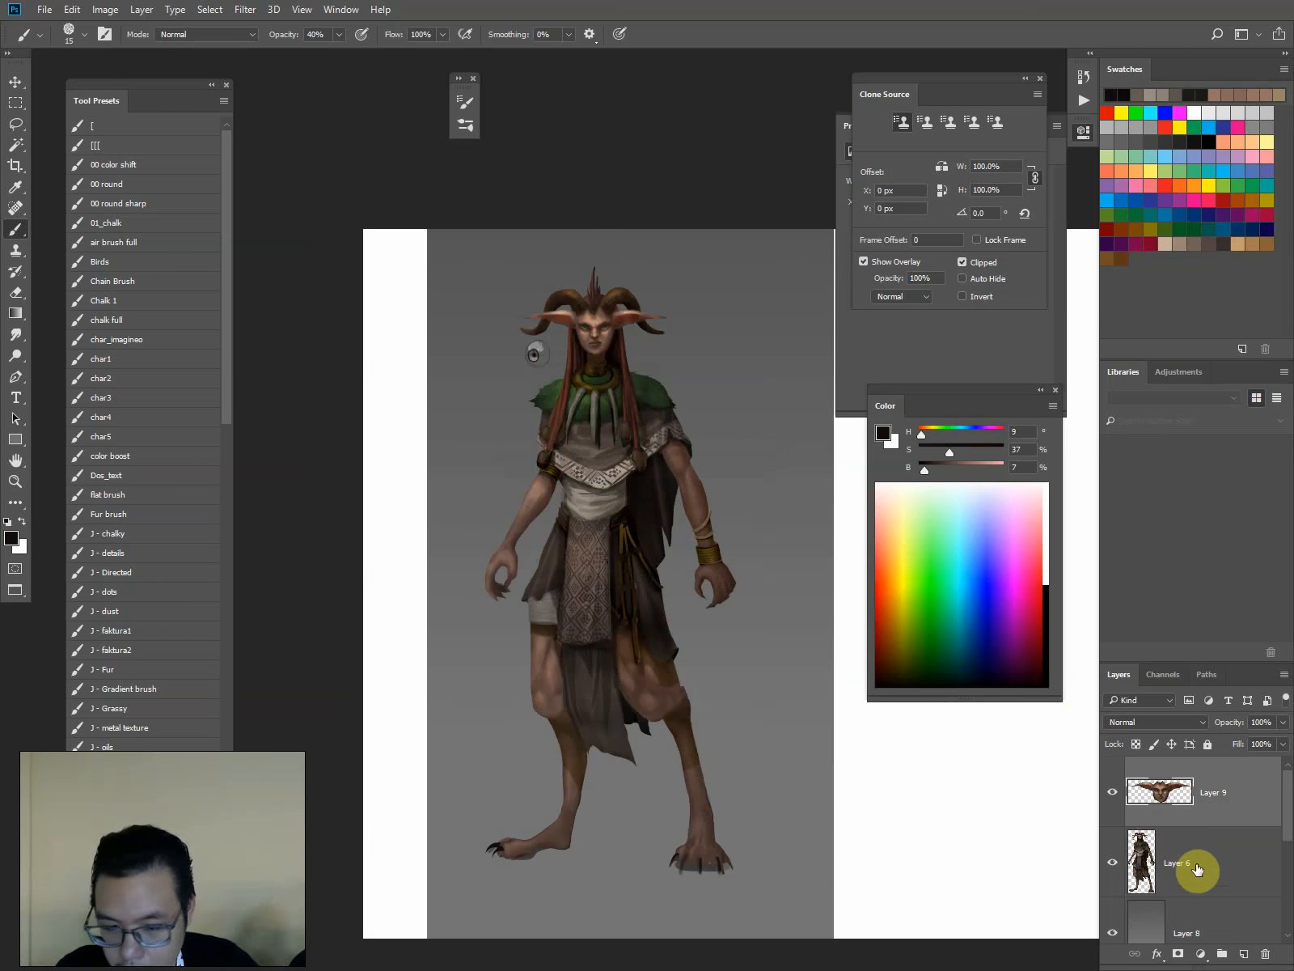
left_click(1198, 870)
left_click(1244, 954, "ctrl")
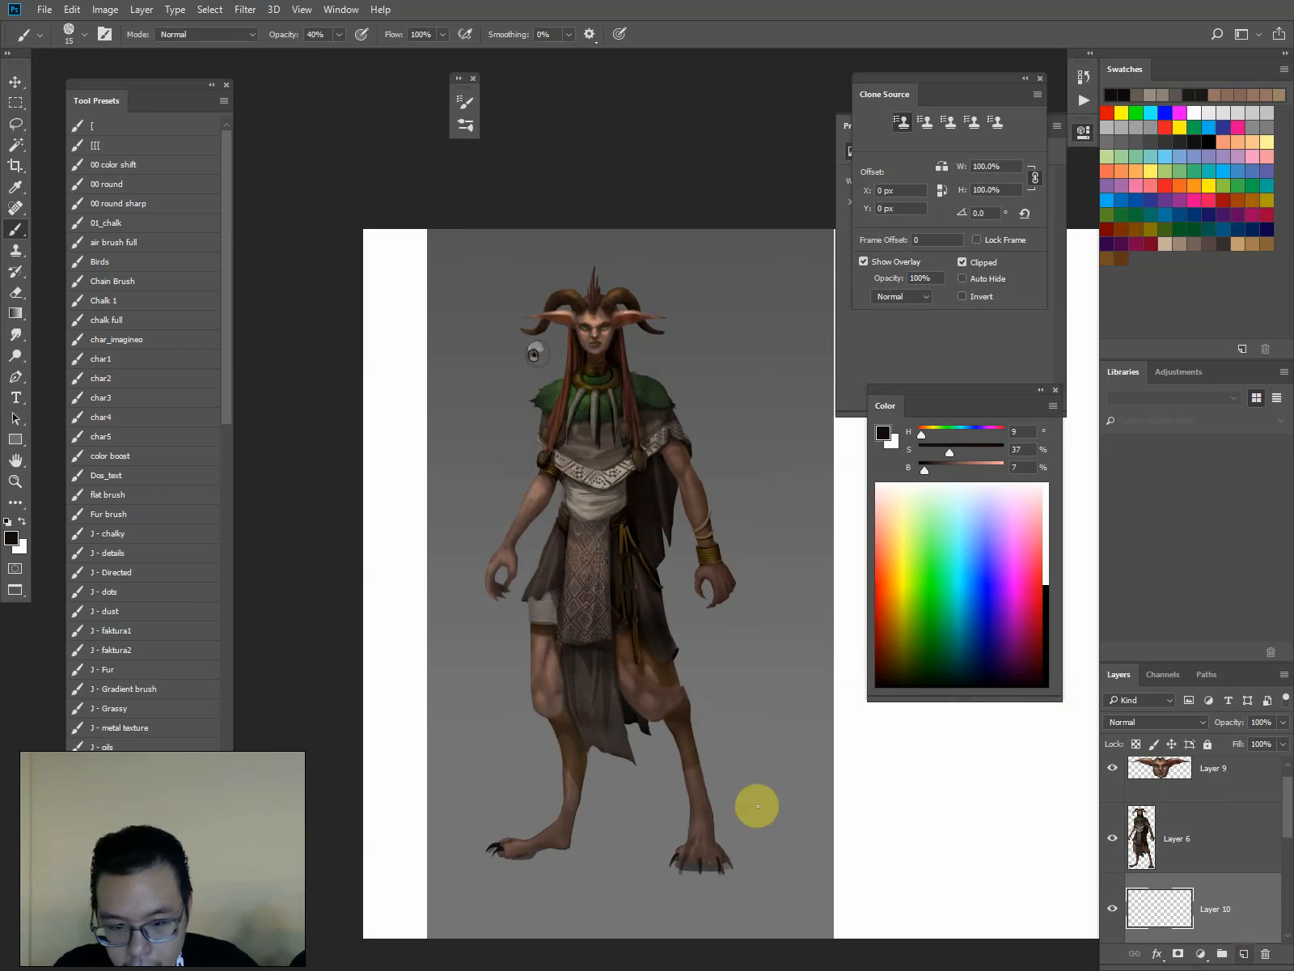
key("l")
mouse_move(576, 830)
left_mouse_down()
mouse_move(642, 844)
mouse_move(639, 872)
mouse_move(572, 833)
mouse_move(690, 860)
mouse_move(643, 855)
left_mouse_up()
mouse_move(653, 828)
left_mouse_down("shift")
mouse_move(686, 866)
mouse_move(690, 841)
mouse_move(661, 856)
left_mouse_up("shift")
mouse_move(688, 836)
left_mouse_down("shift")
mouse_move(719, 855)
mouse_move(684, 853)
mouse_move(675, 872)
mouse_move(624, 881)
mouse_move(616, 857)
mouse_move(632, 883)
mouse_move(580, 872)
left_mouse_up("shift")
key("alt+BackSpace")
Deselect and distort the shadow shape with Free Transform so it lies flat in perspective beneath the feet
key("ctrl+d")
key("ctrl+t")
left_click_drag(758, 821, 750, 837)
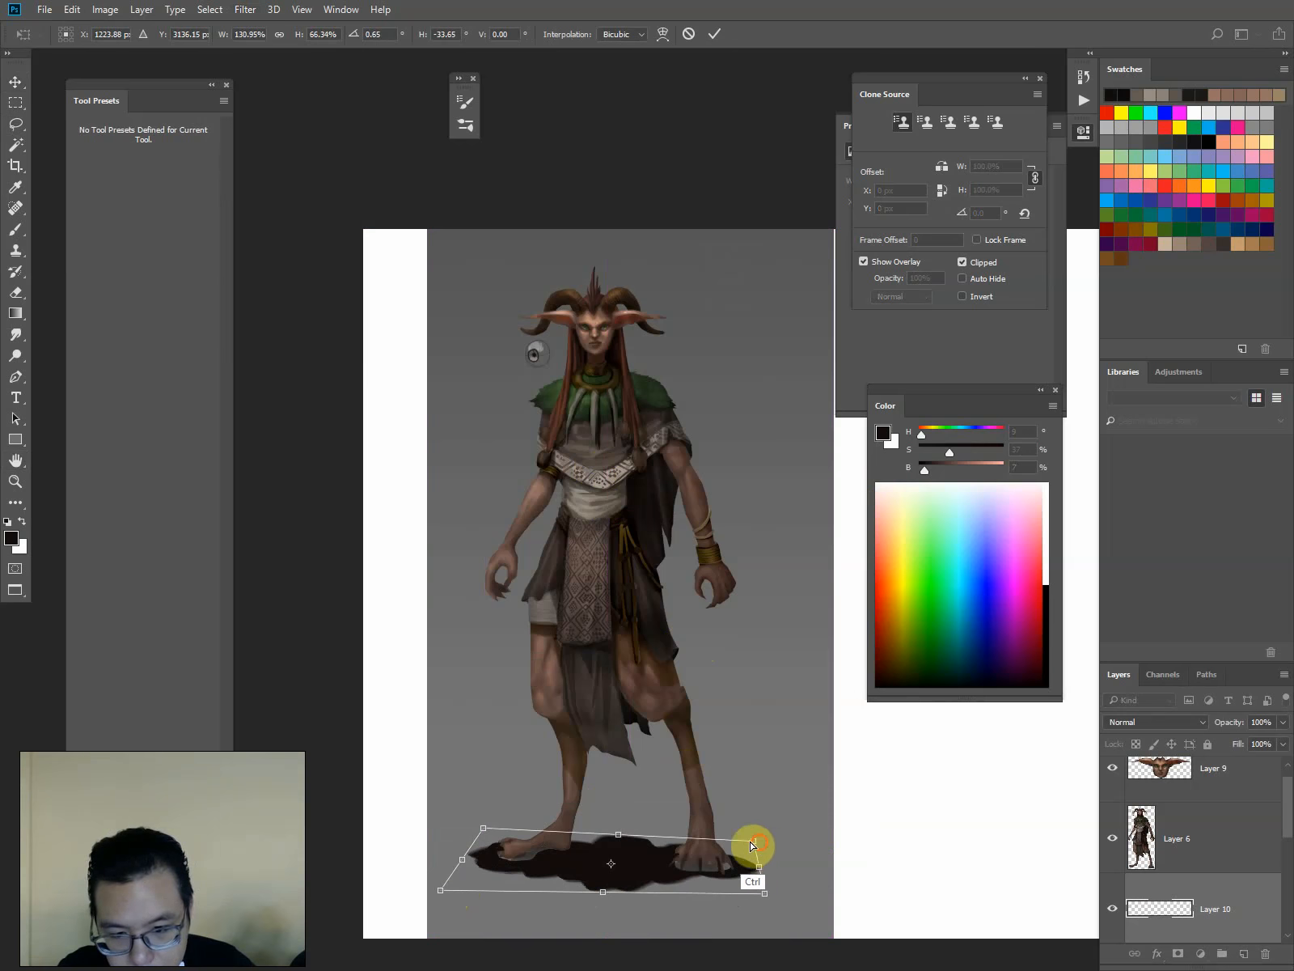
left_click_drag(484, 829, 499, 835)
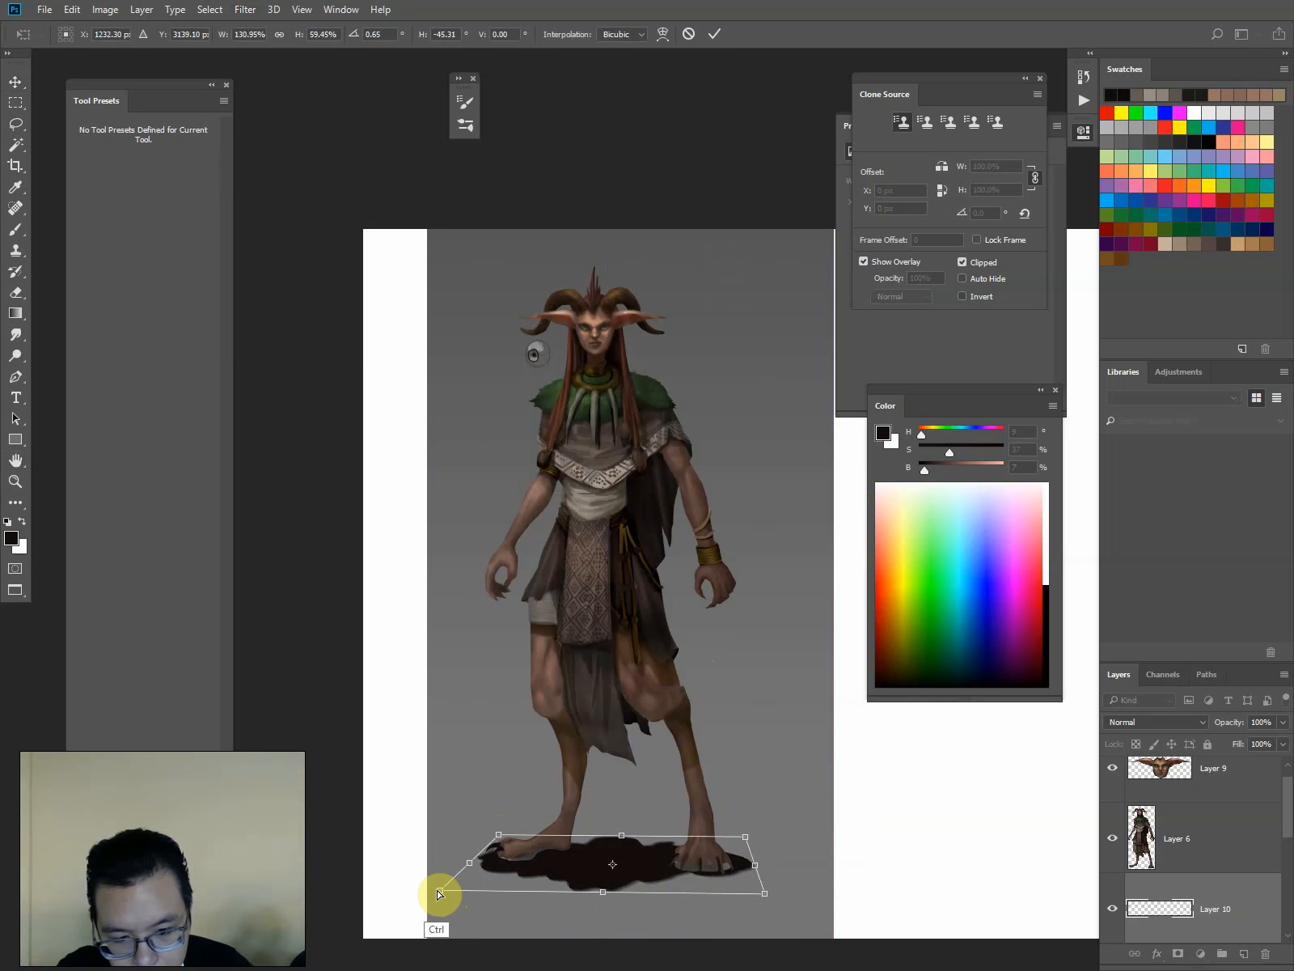
left_click_drag(440, 891, 440, 885)
left_click_drag(633, 839, 641, 838)
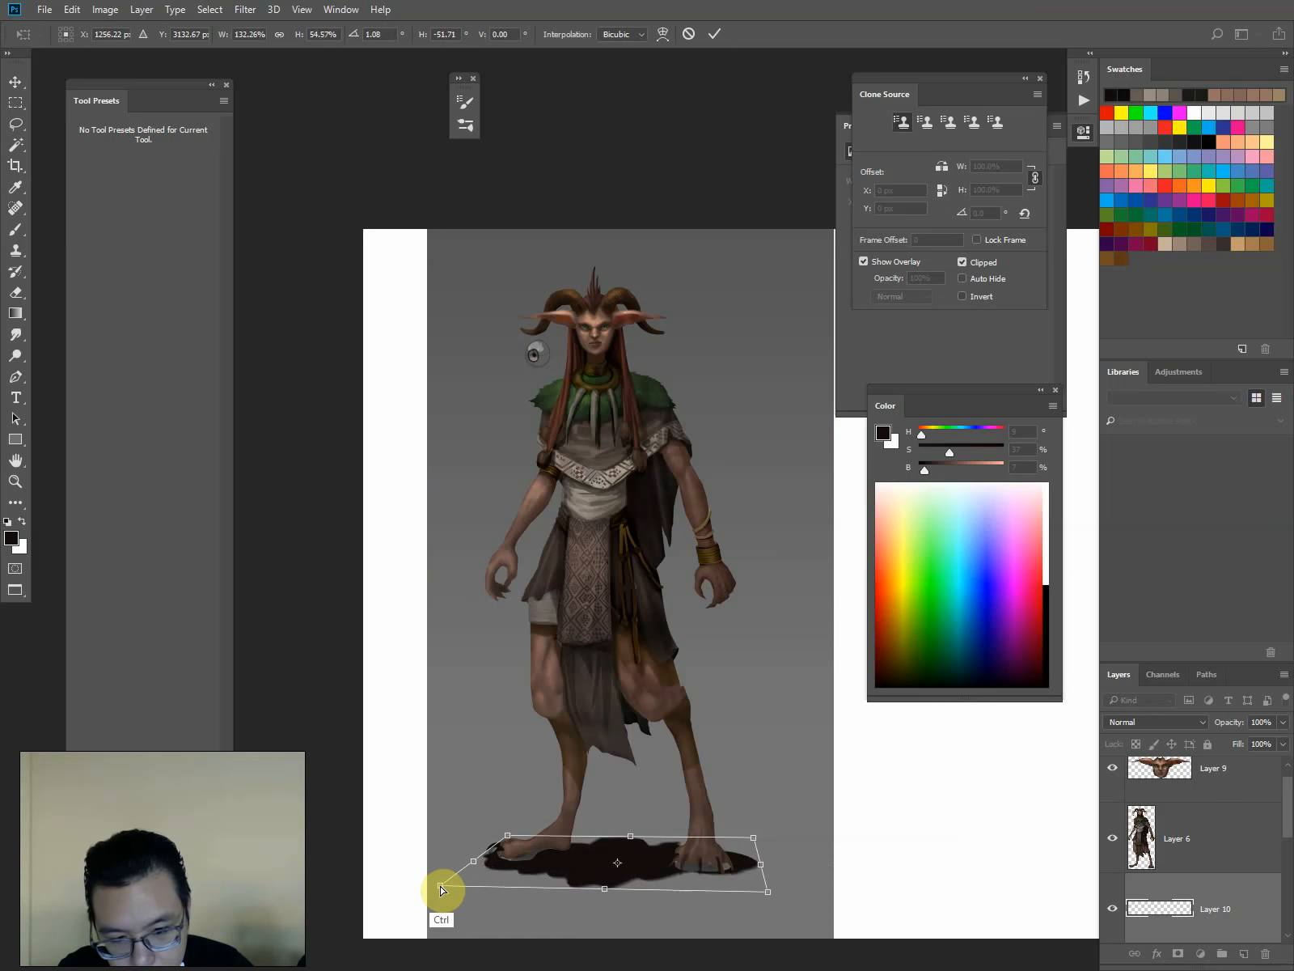
left_click_drag(441, 885, 443, 879)
key("Return")
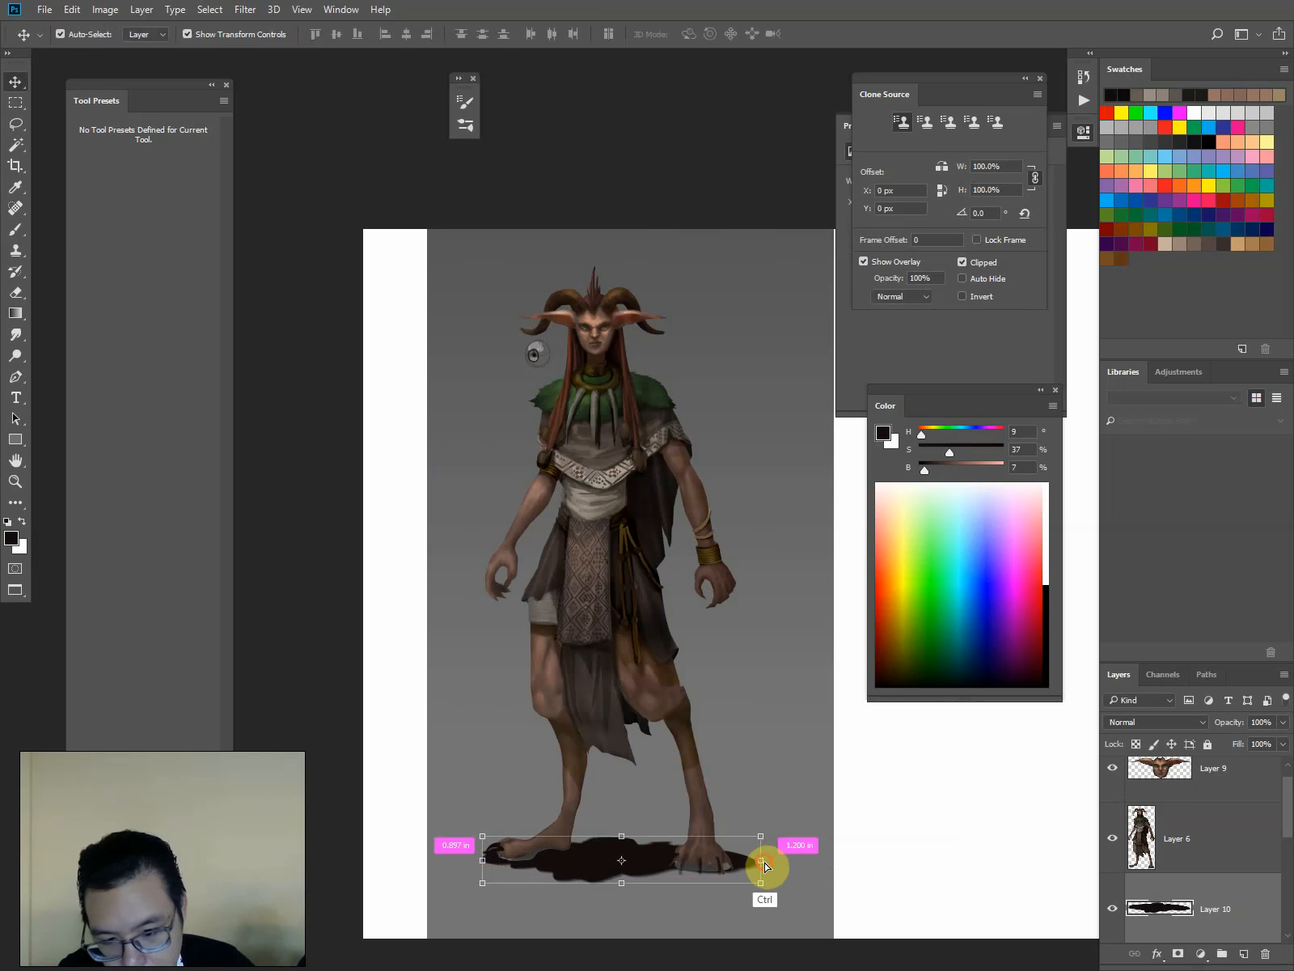
left_click_drag(759, 859, 759, 860)
key("Return")
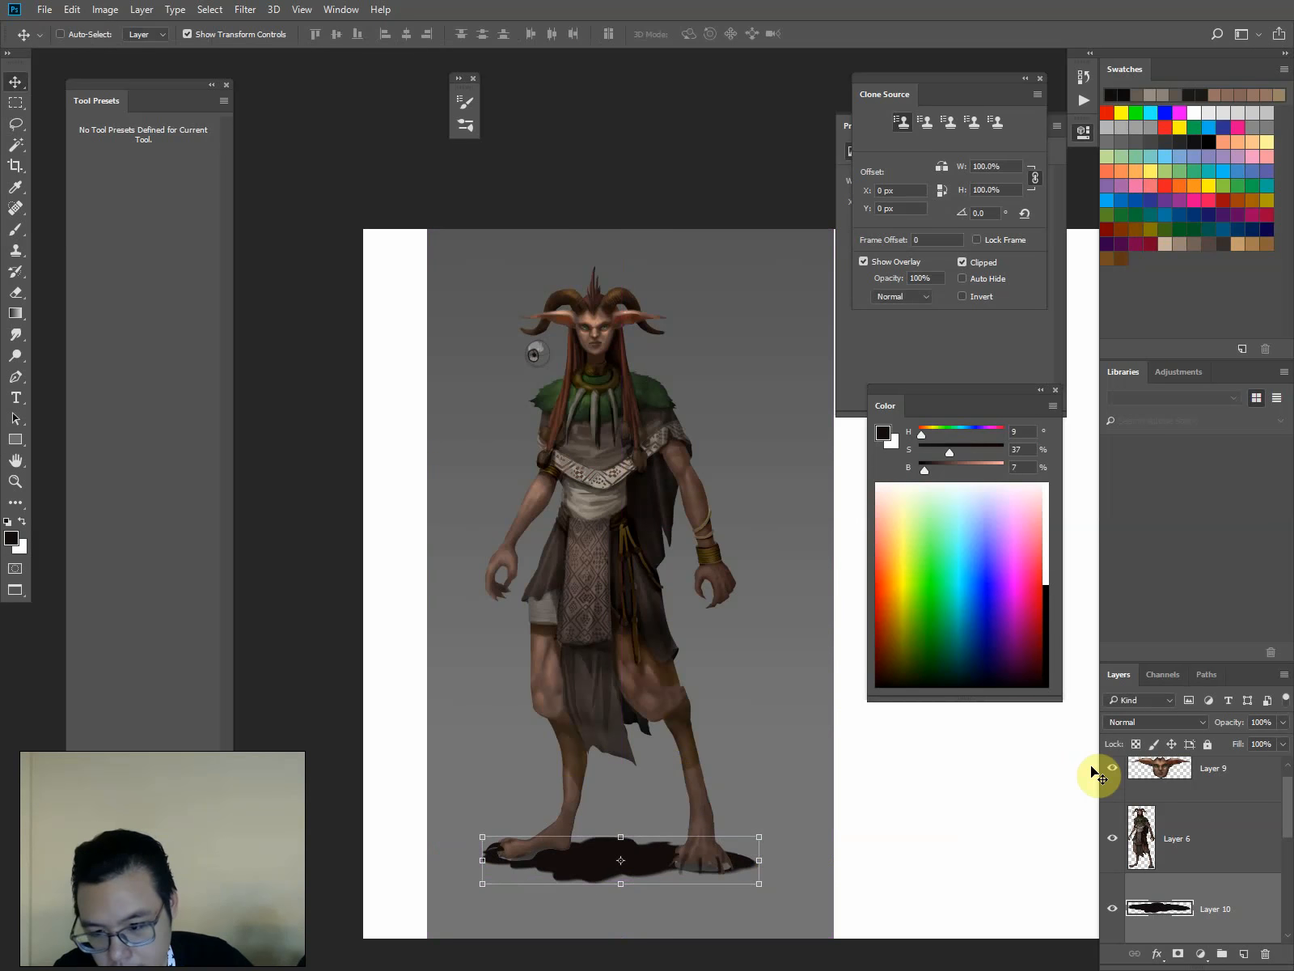
Set the shadow layer's blend mode to Multiply and raise its lightness with Hue/Saturation
left_click(1159, 724)
left_click(1121, 445)
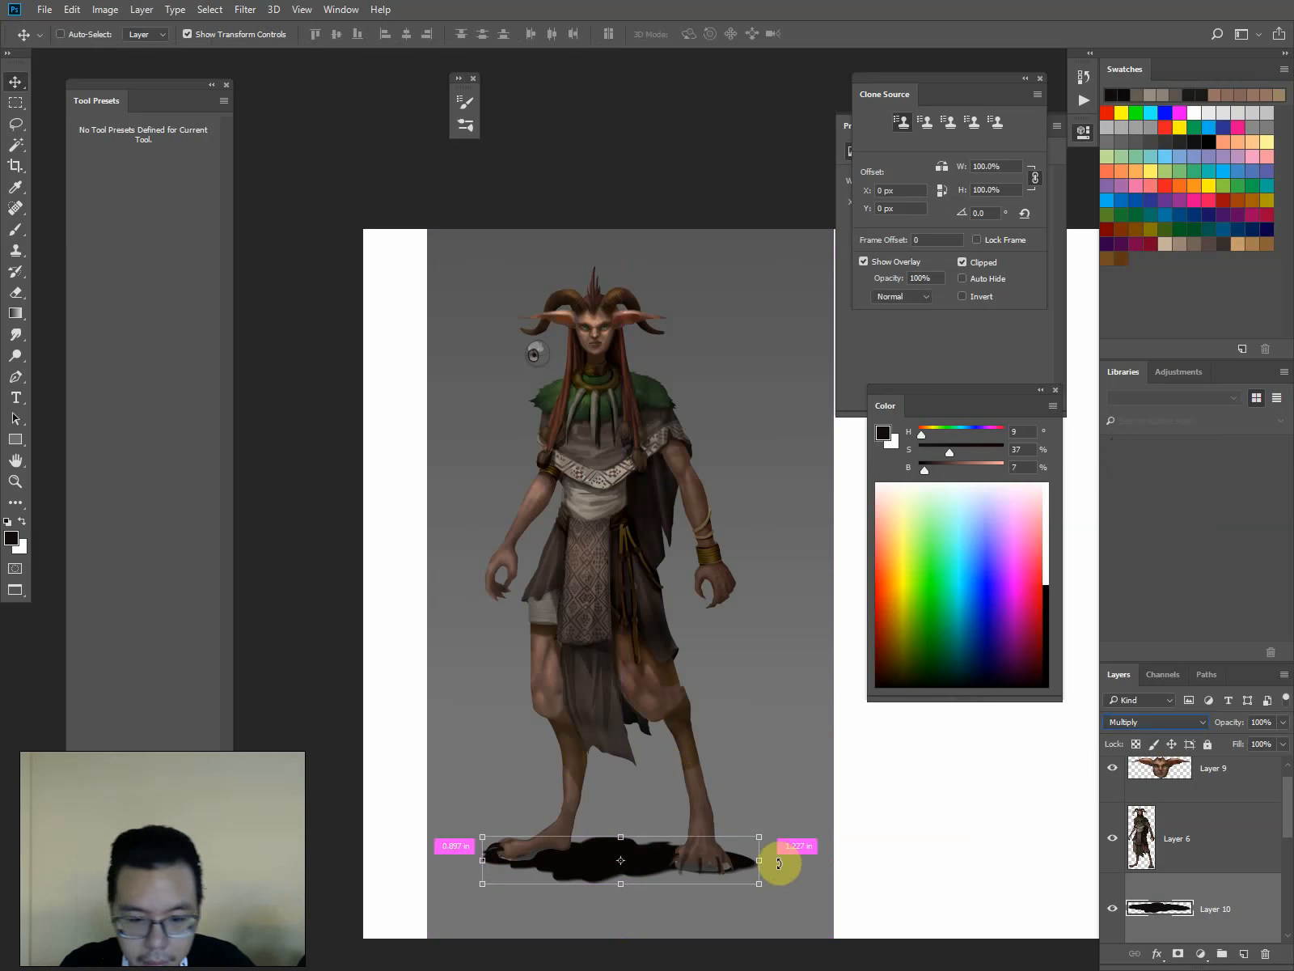
key("ctrl+u")
left_click_drag(1010, 389, 1058, 388)
key("Return")
Activate Layer 6 and tone the figure's midtones with a large Dodge brush of 1100 to 1500 at 30% exposure
left_click(558, 839, "ctrl")
key("]")
key("]")
key("]")
key("]")
key("]")
key("]")
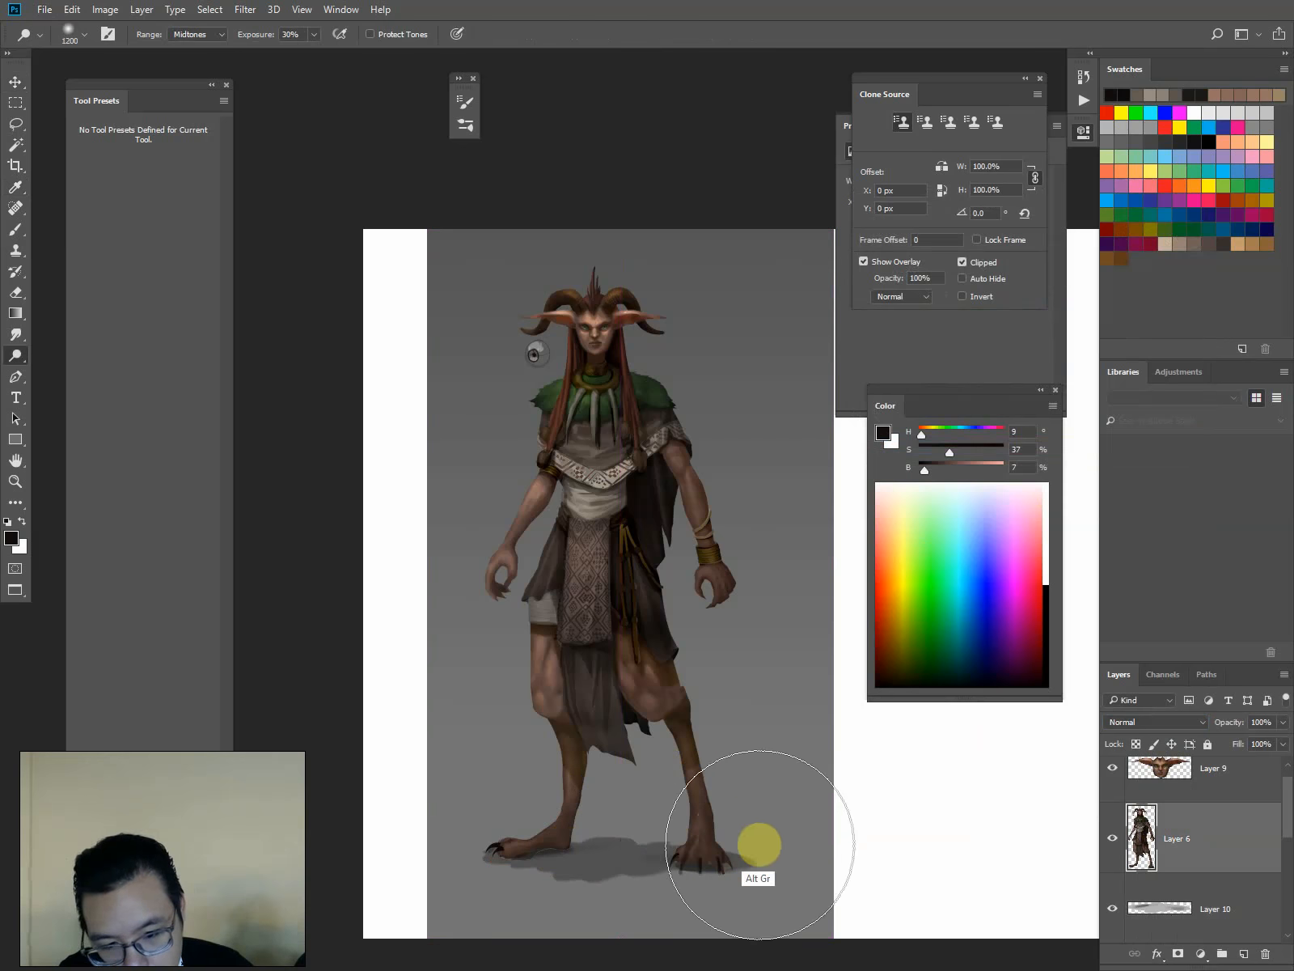
key("[")
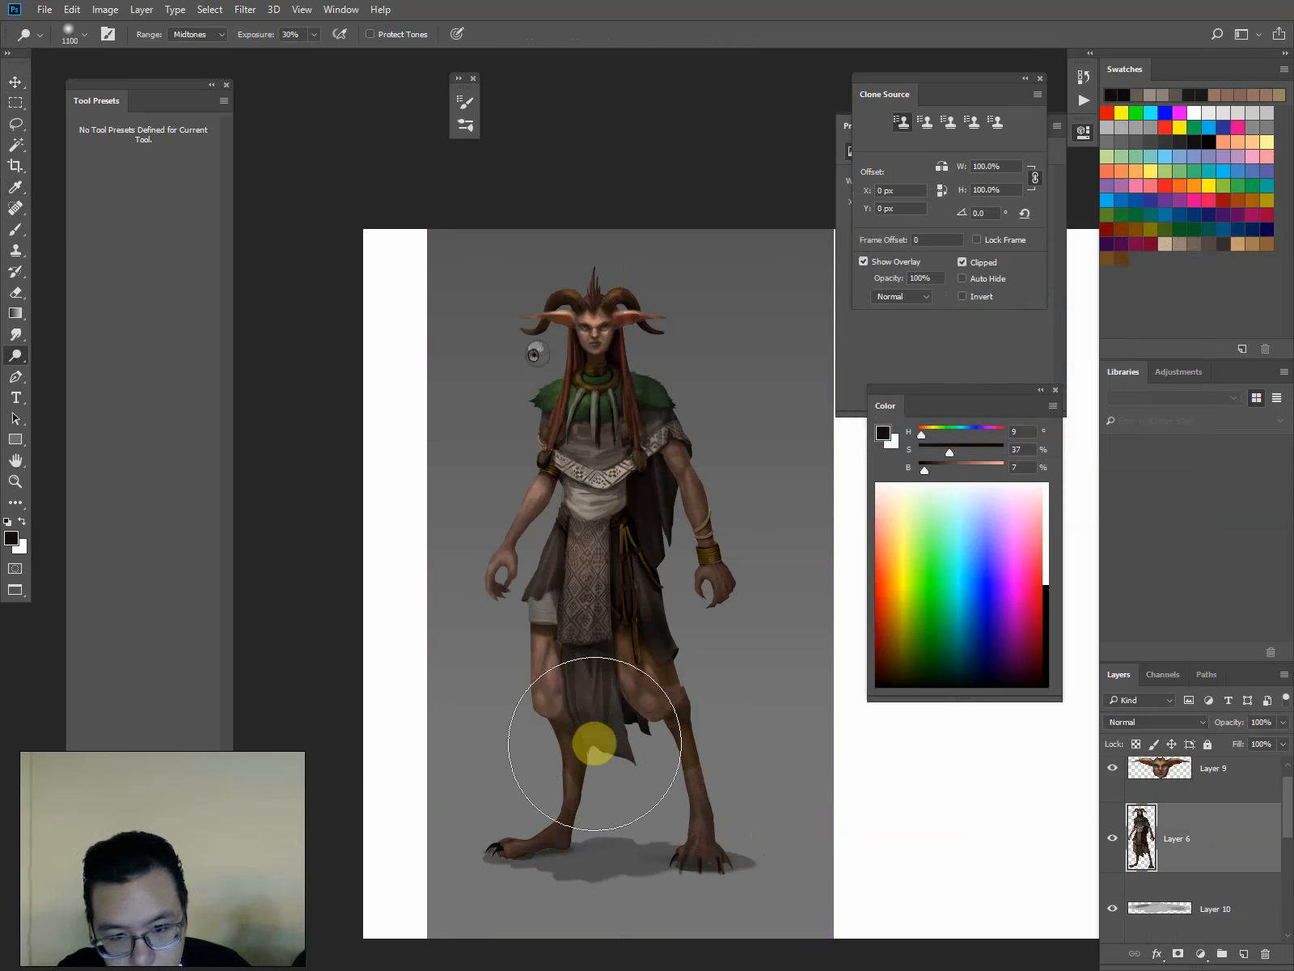
key("]")
key("]")
key("]")
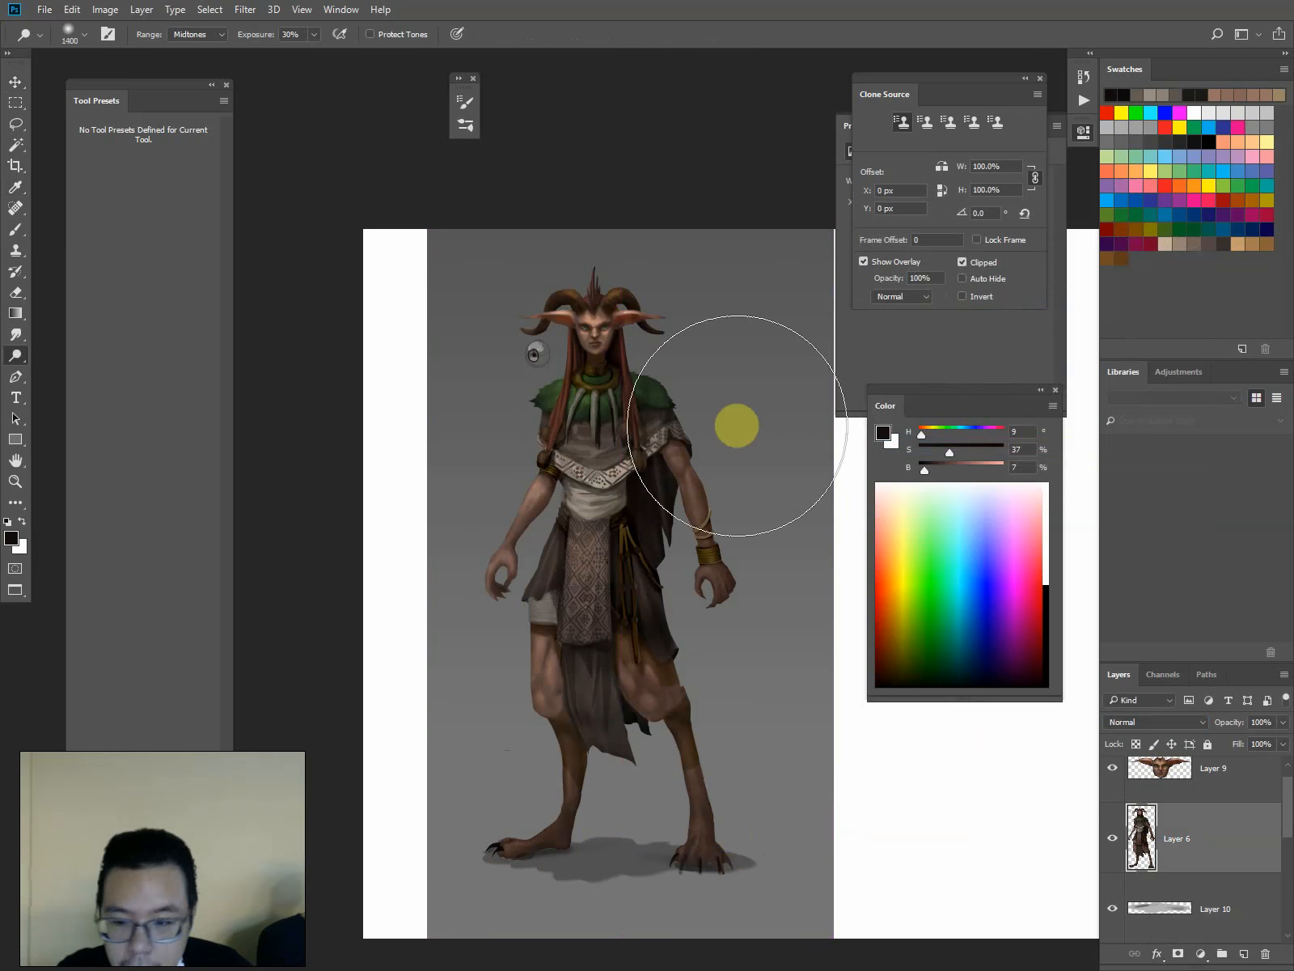
key("]")
Delete Layer 9, the separate copy of the head
left_click(1115, 780)
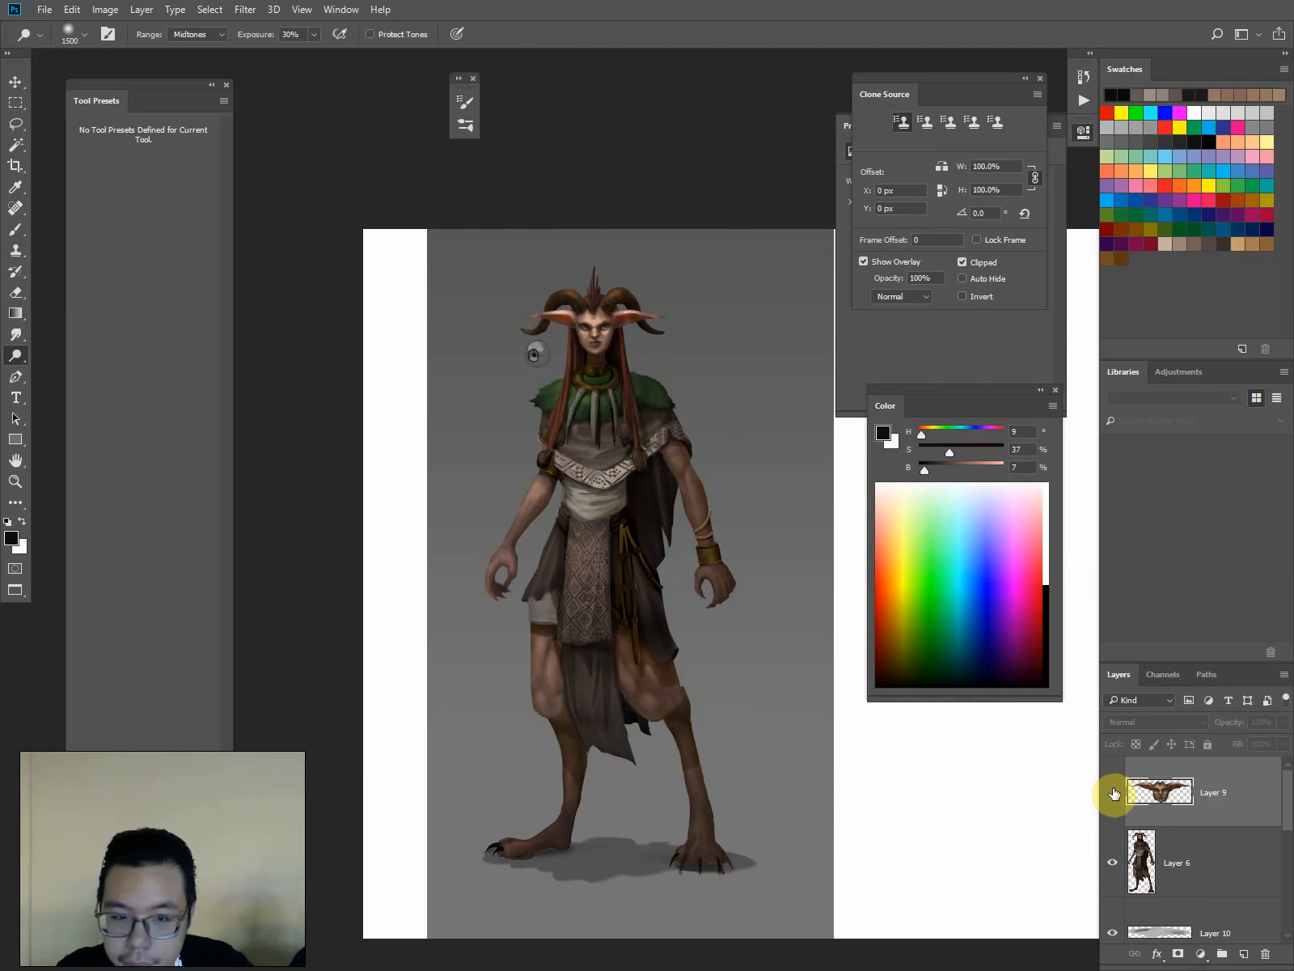
key("Delete")
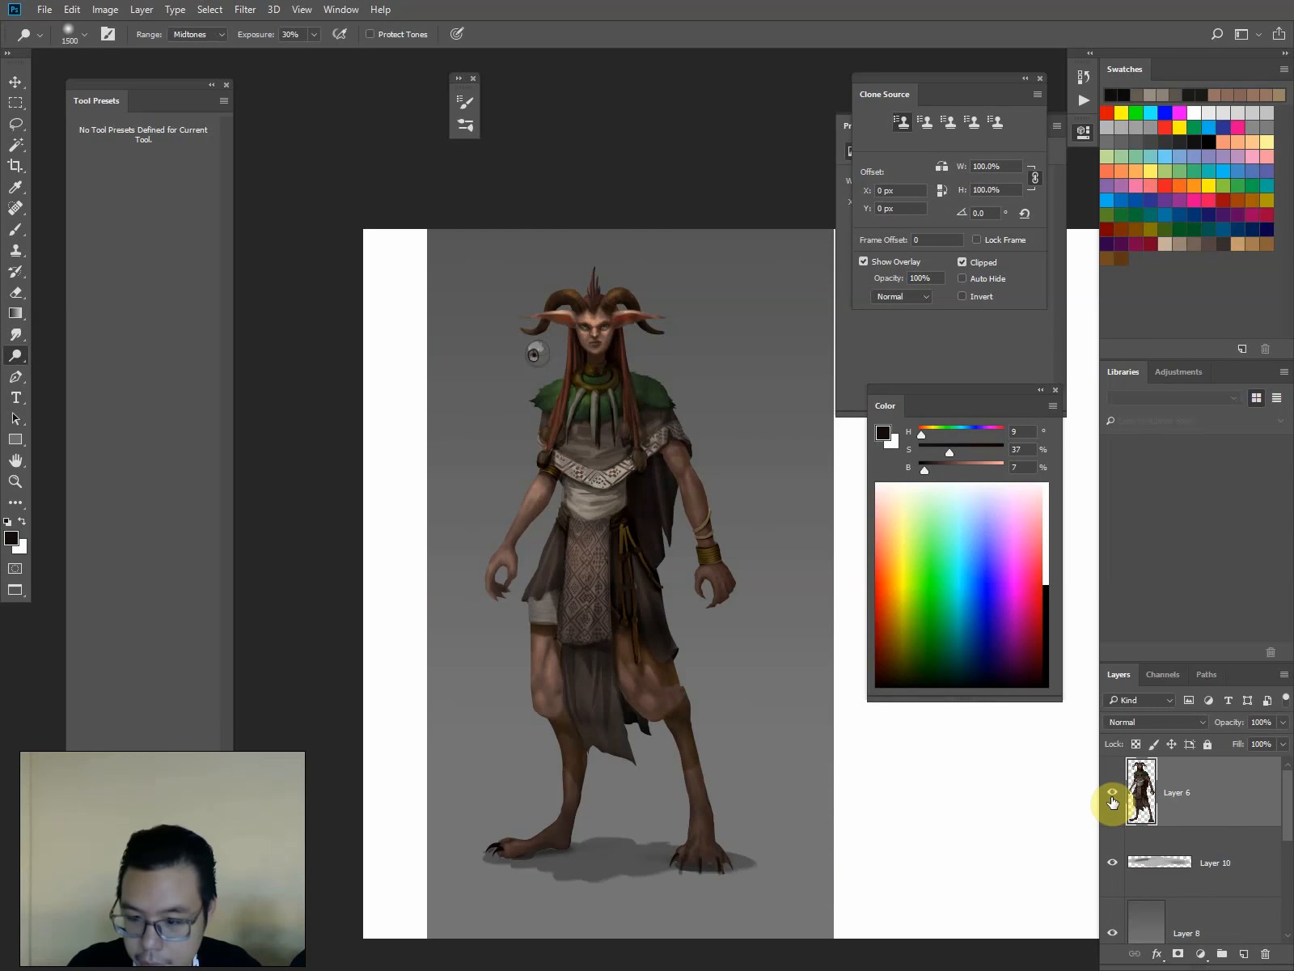
Brighten the figure's upper body using the Dodge tool on Highlights with brush sizes 1900 and 1800
key("]")
key("]")
key("]")
key("]")
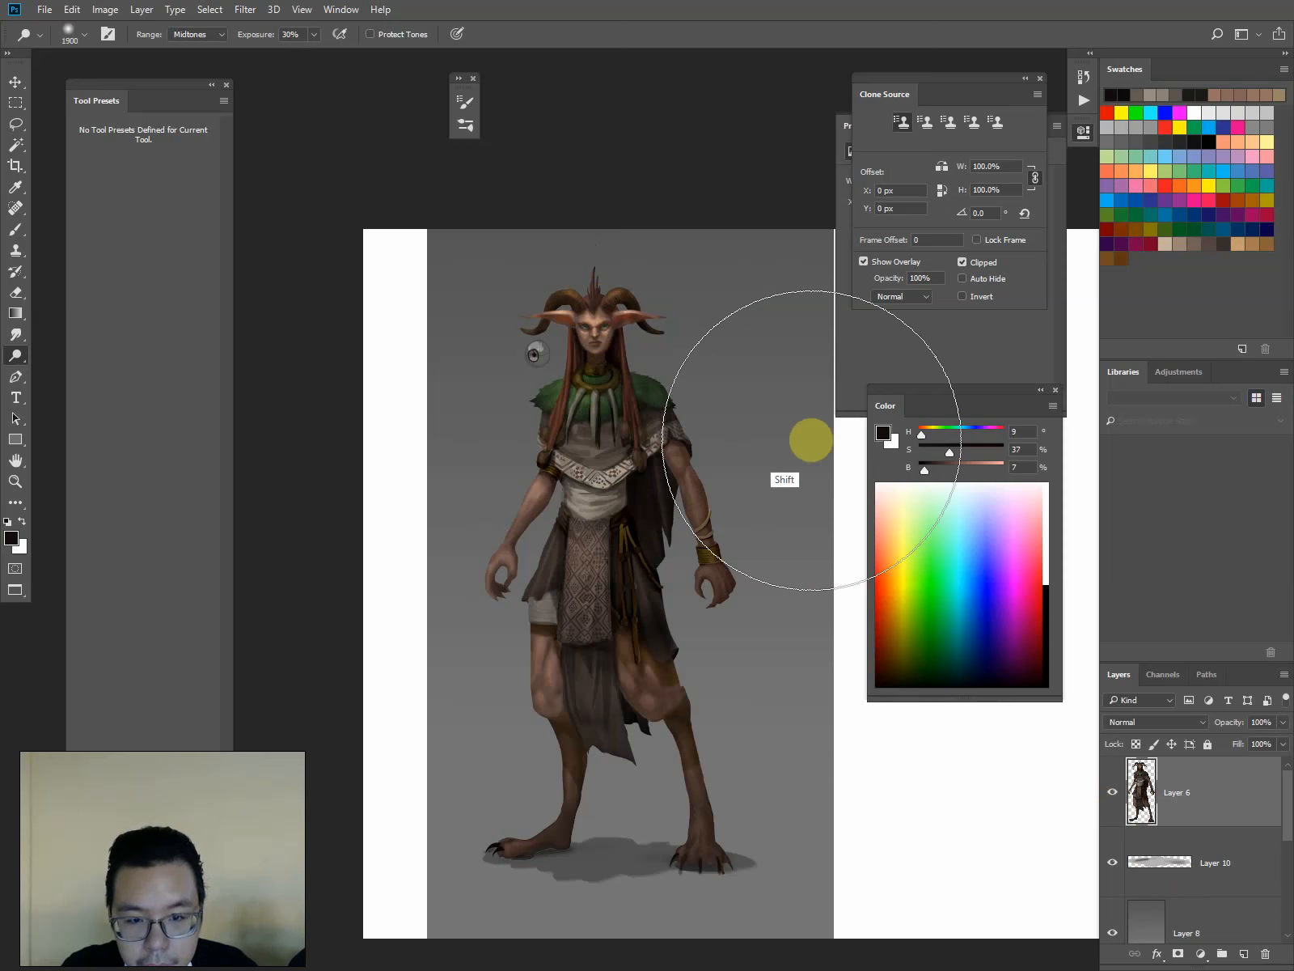
right_click(807, 445)
left_click(855, 515)
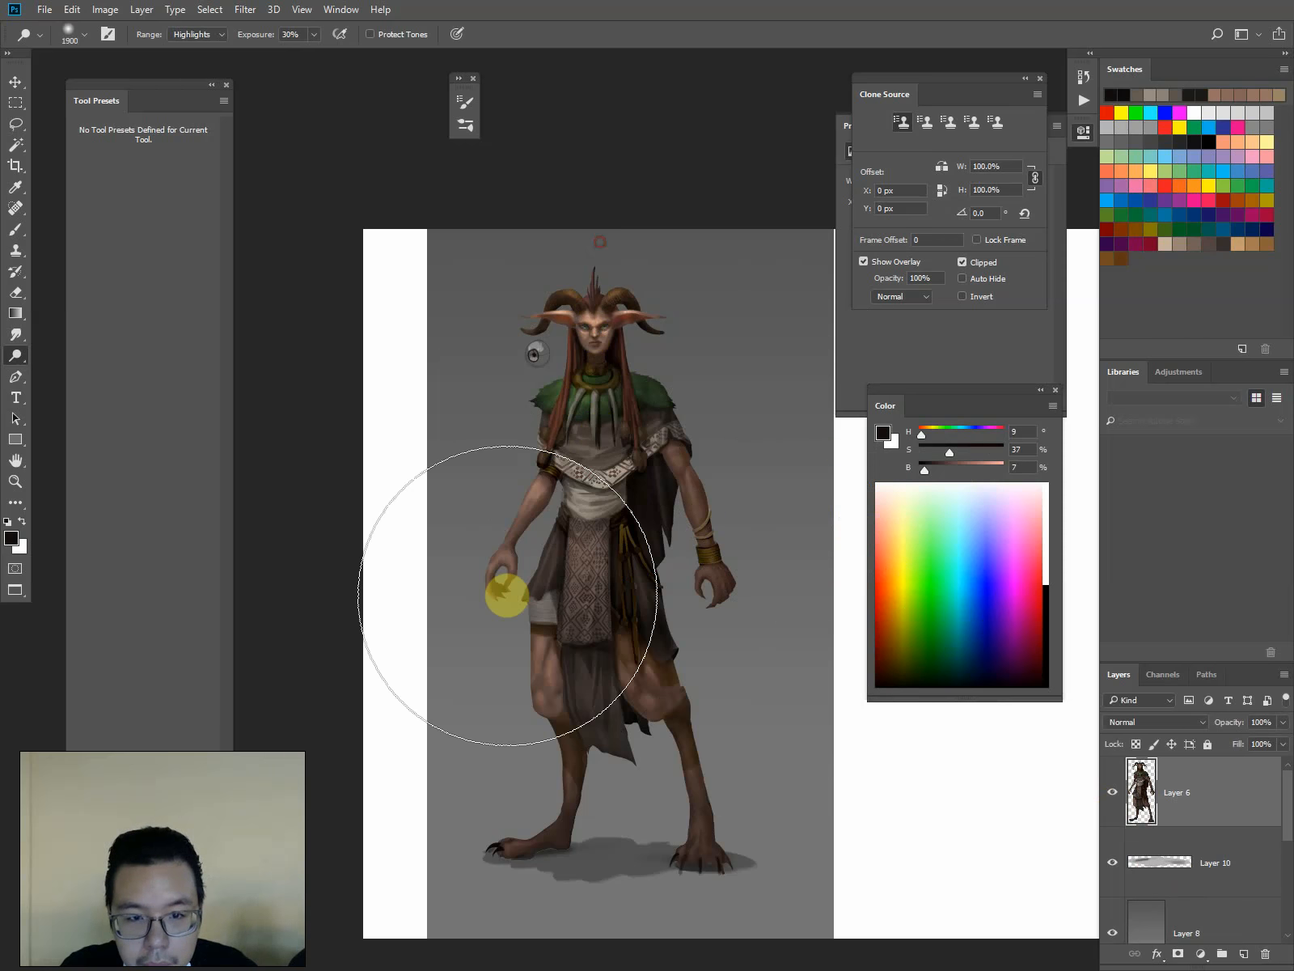
left_click(550, 457)
key("[")
left_click(691, 436)
key("ctrl+minus")
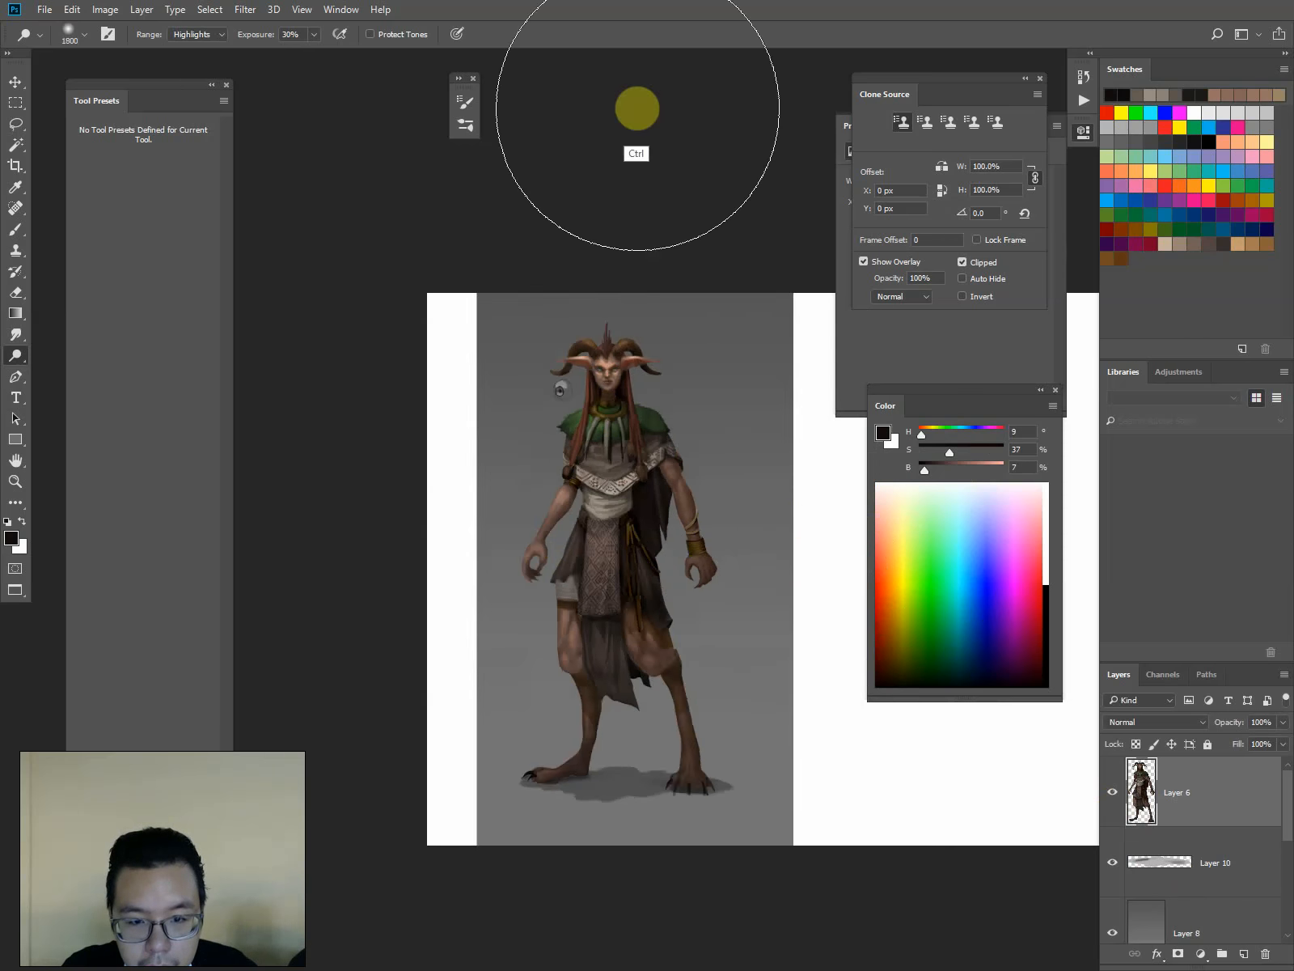
key("ctrl+minus")
Add a new layer beneath Layer 10 and lay soft white radial gradients at 10% opacity beside the figure
left_click(1244, 873)
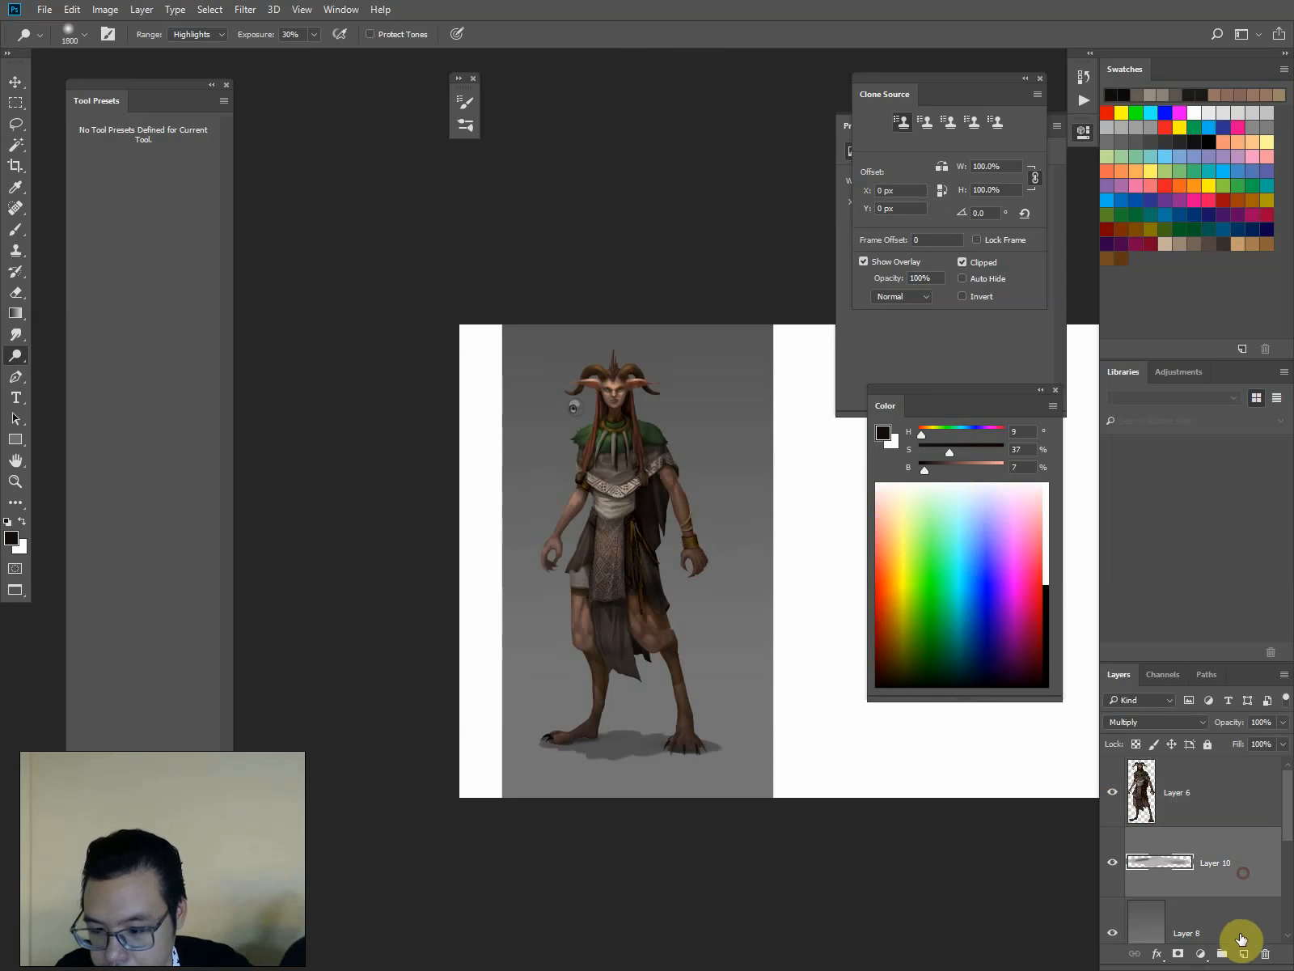
left_click(1242, 950)
key("g")
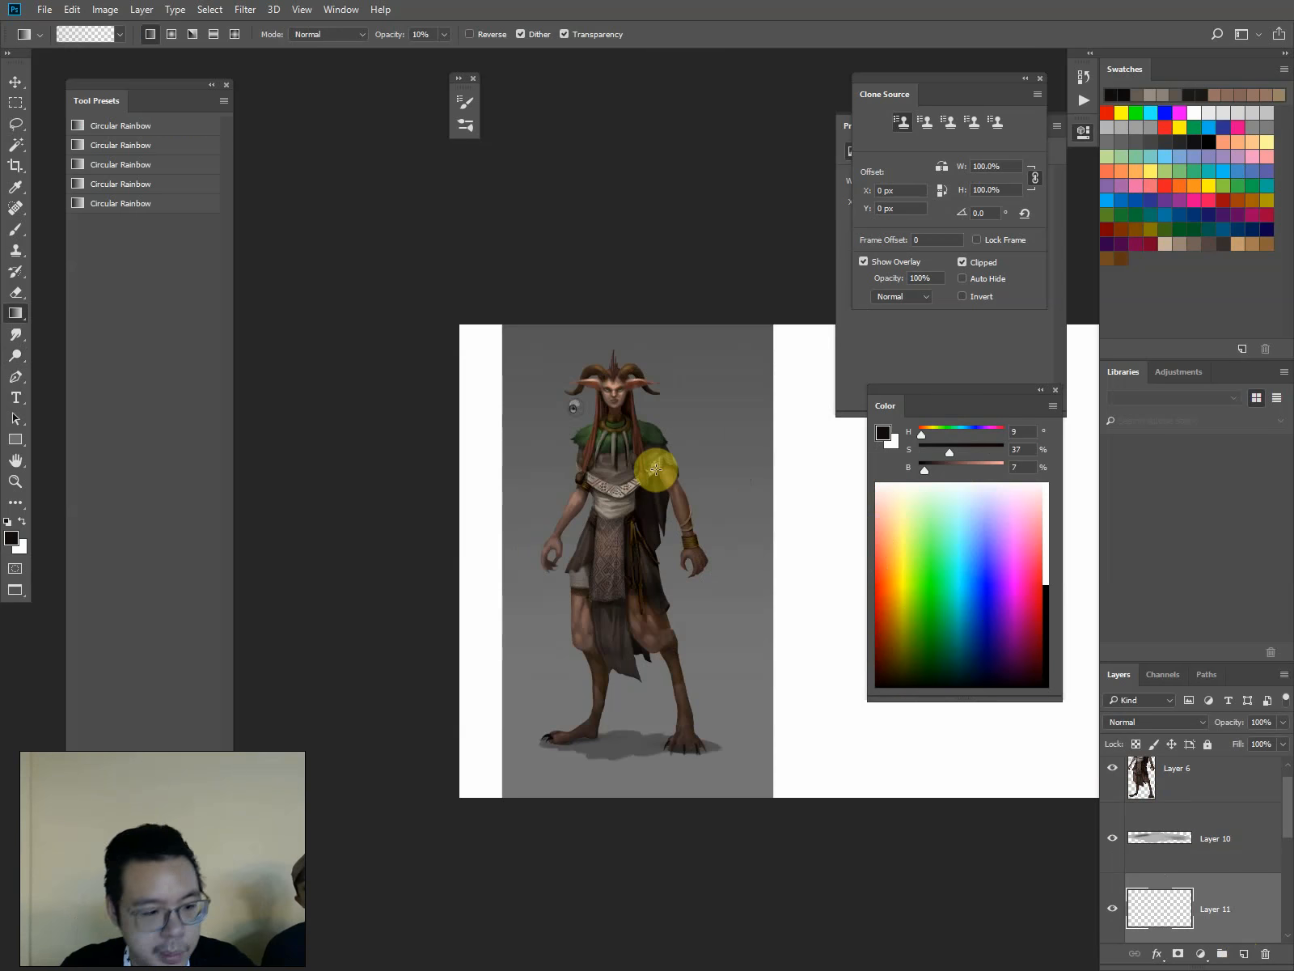
key("x")
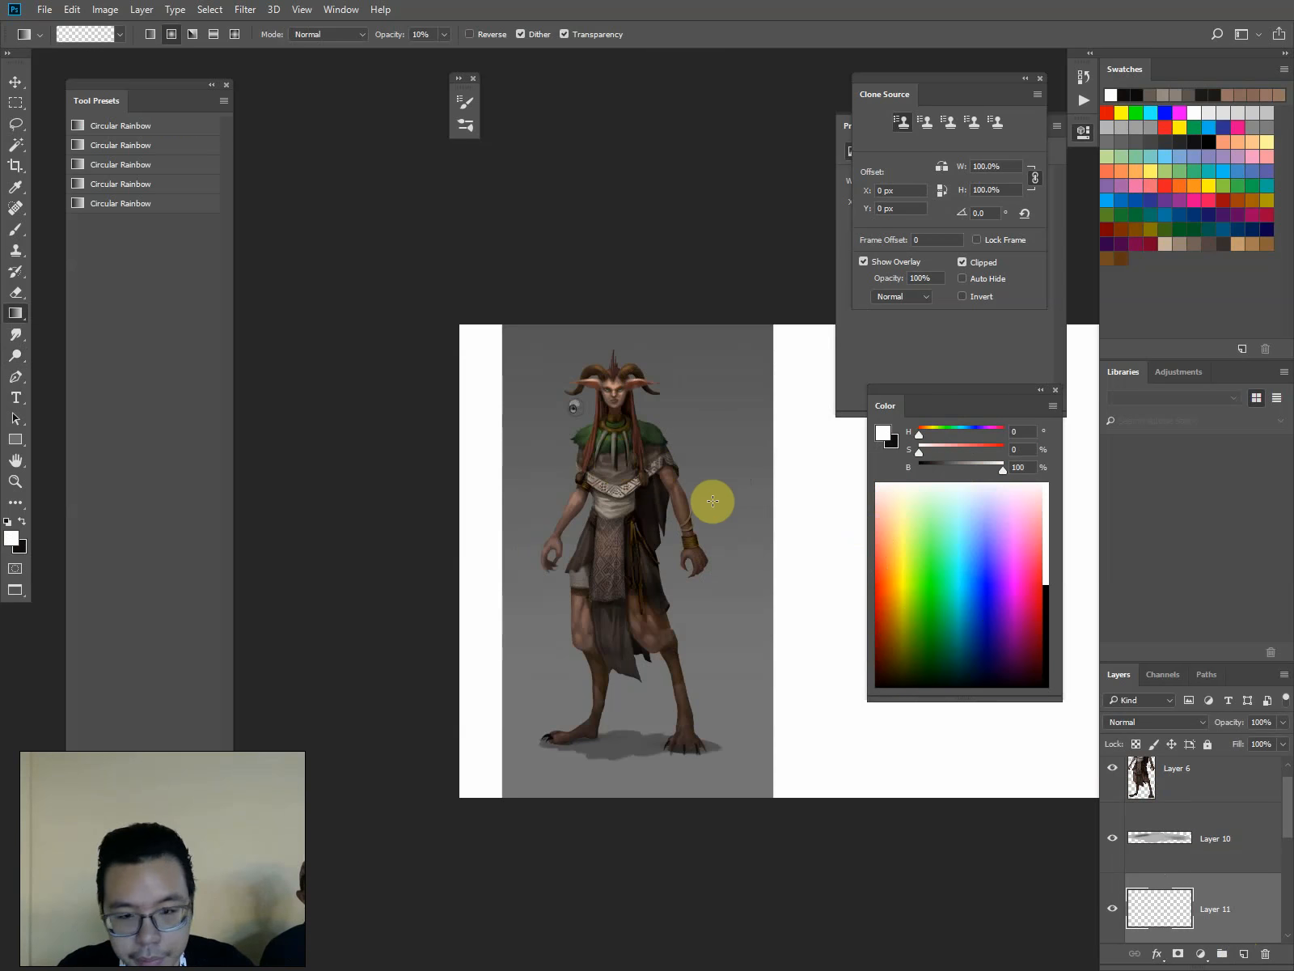
left_click_drag(712, 500, 713, 380)
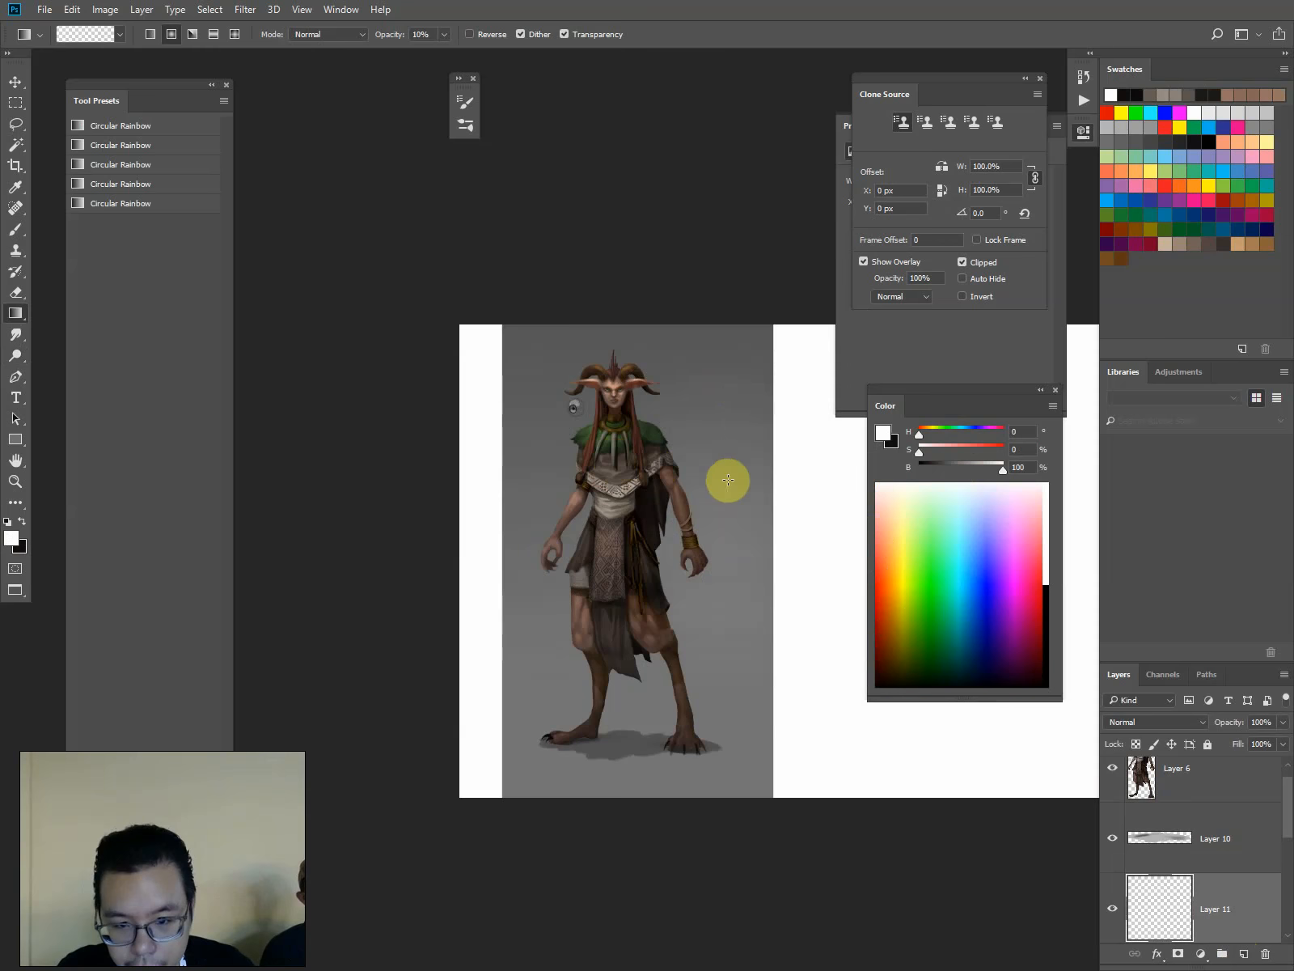
left_click_drag(730, 534, 737, 404)
Flatten and widen the gradient glow into a floor light around the feet, scaled to 185.19% width and 29.74% height
key("ctrl+t")
left_click_drag(720, 344, 682, 733)
left_click_drag(803, 741, 976, 743)
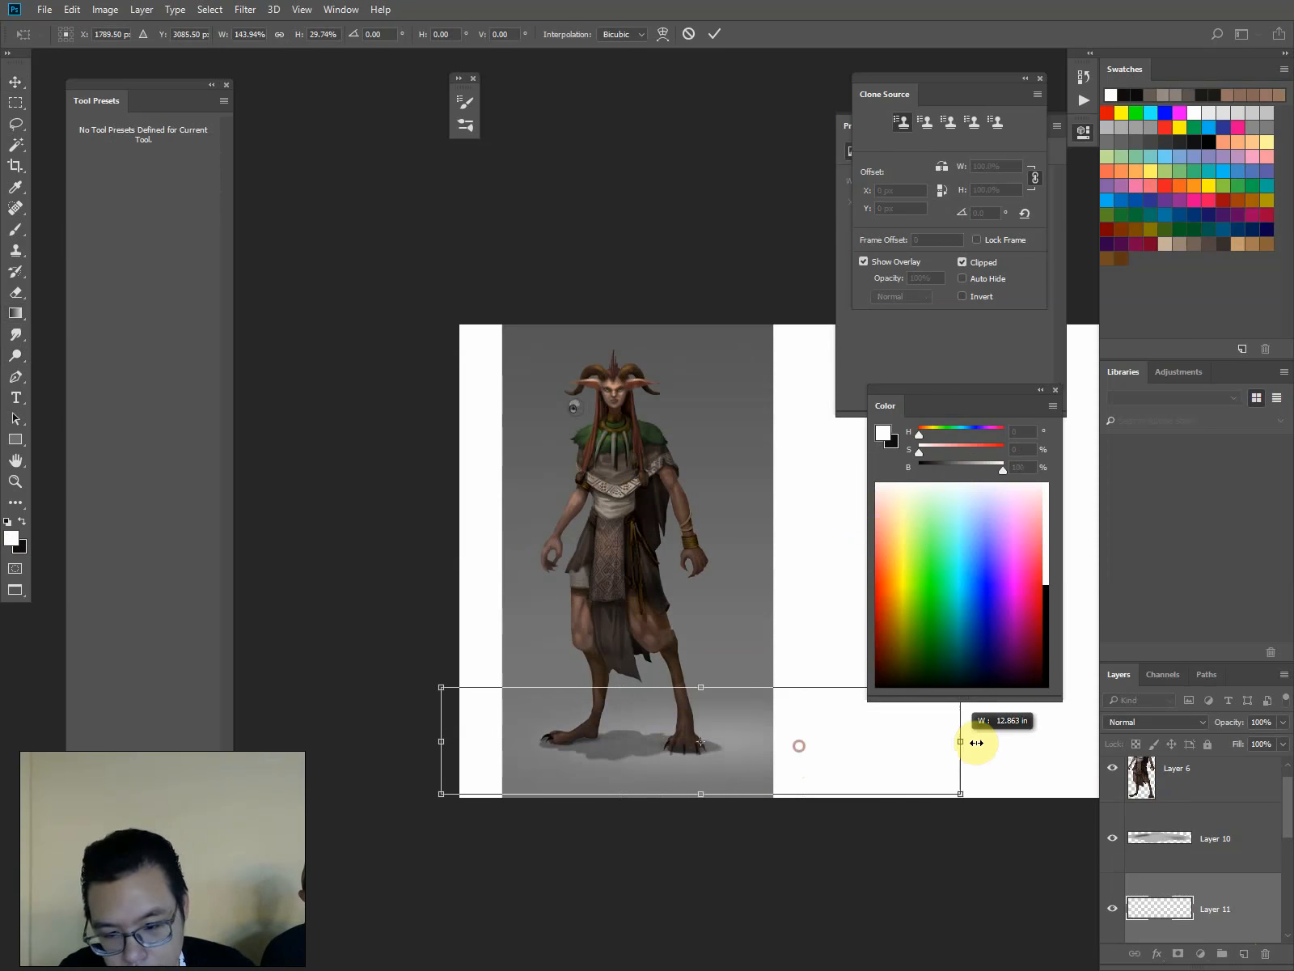
left_click_drag(441, 742, 309, 745)
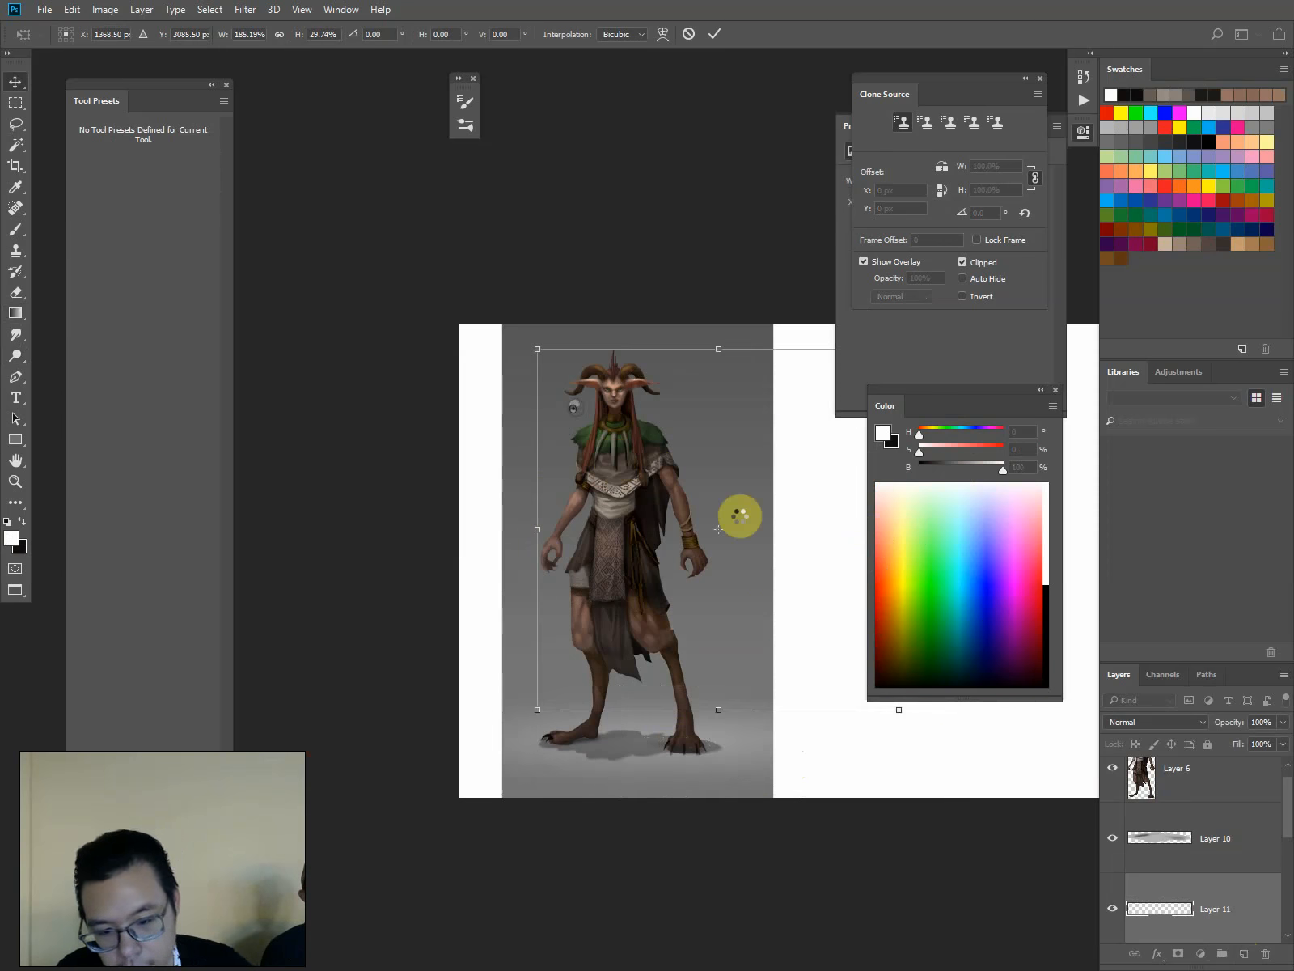
key("Return")
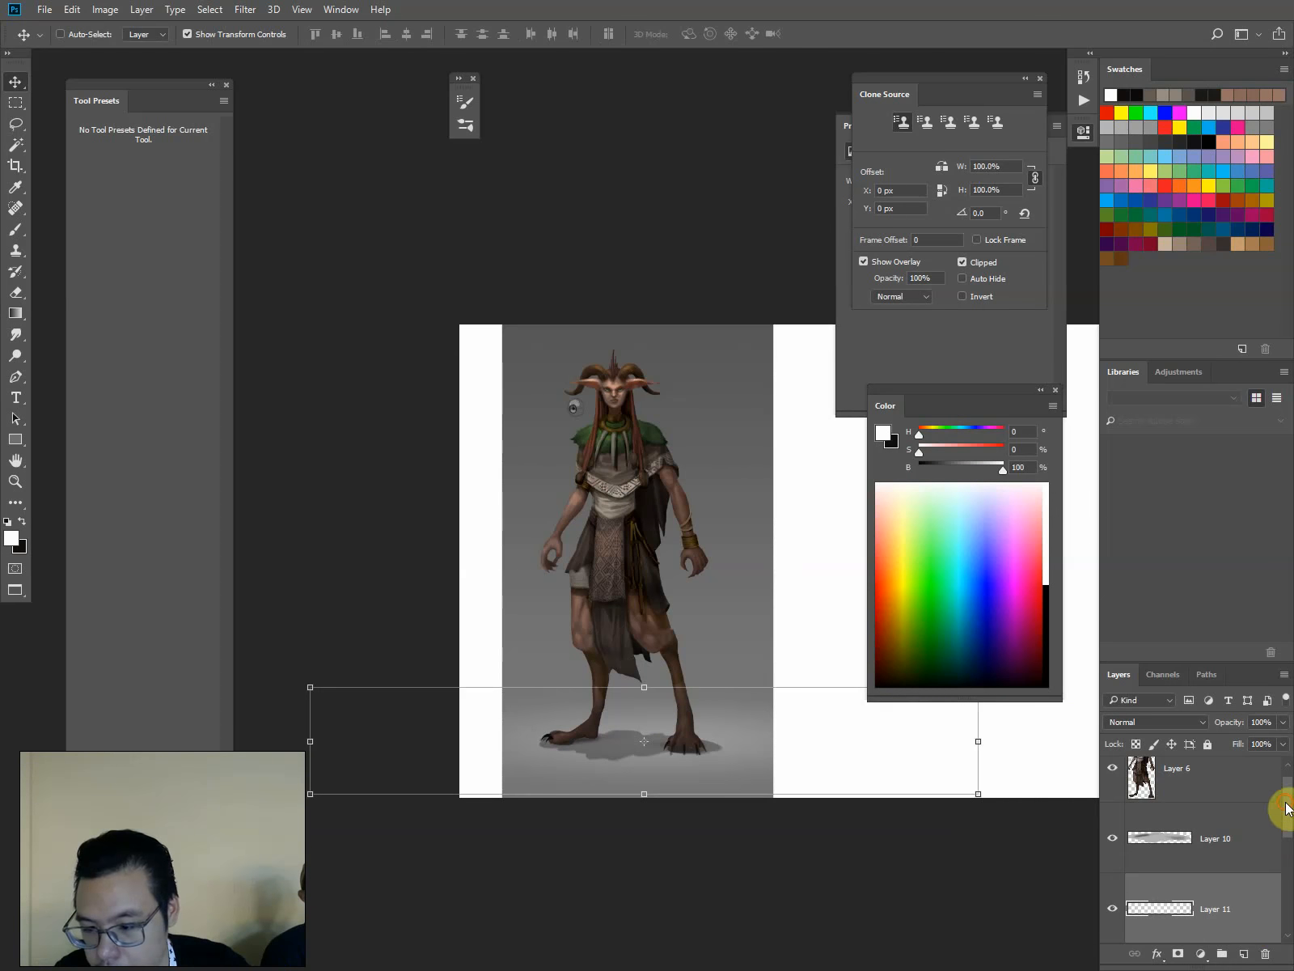
Add a new empty layer directly above the grey background on Layer 8
left_click_drag(1286, 807, 1286, 826)
left_click(1238, 928)
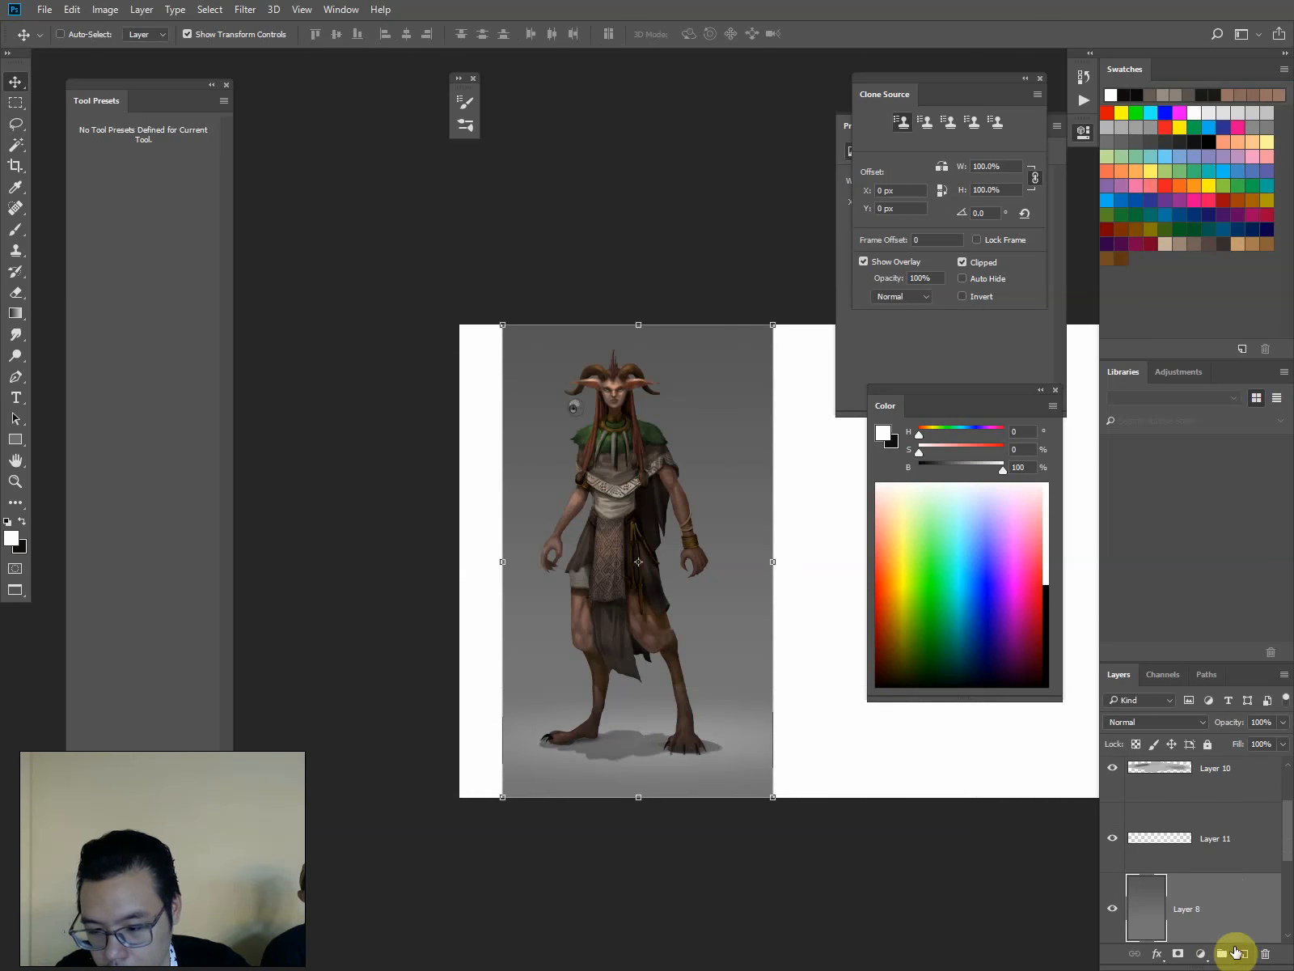
left_click(1238, 953)
left_click_drag(1280, 829, 1269, 859)
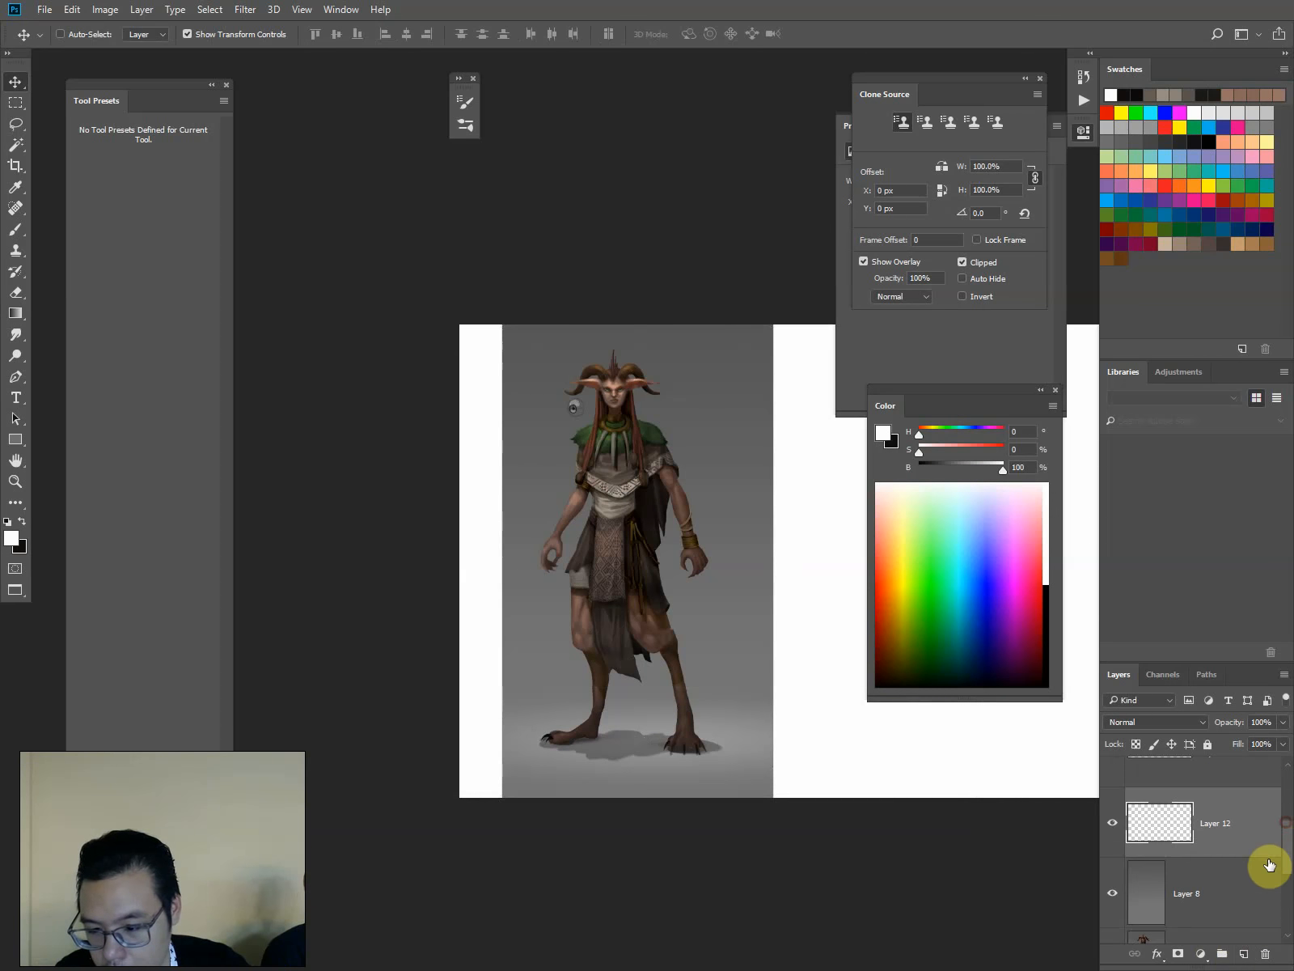
Clip Layer 12 to Layer 8 and darken the backdrop from above with near-black linear gradients at 10% opacity
left_click(1225, 855, "alt")
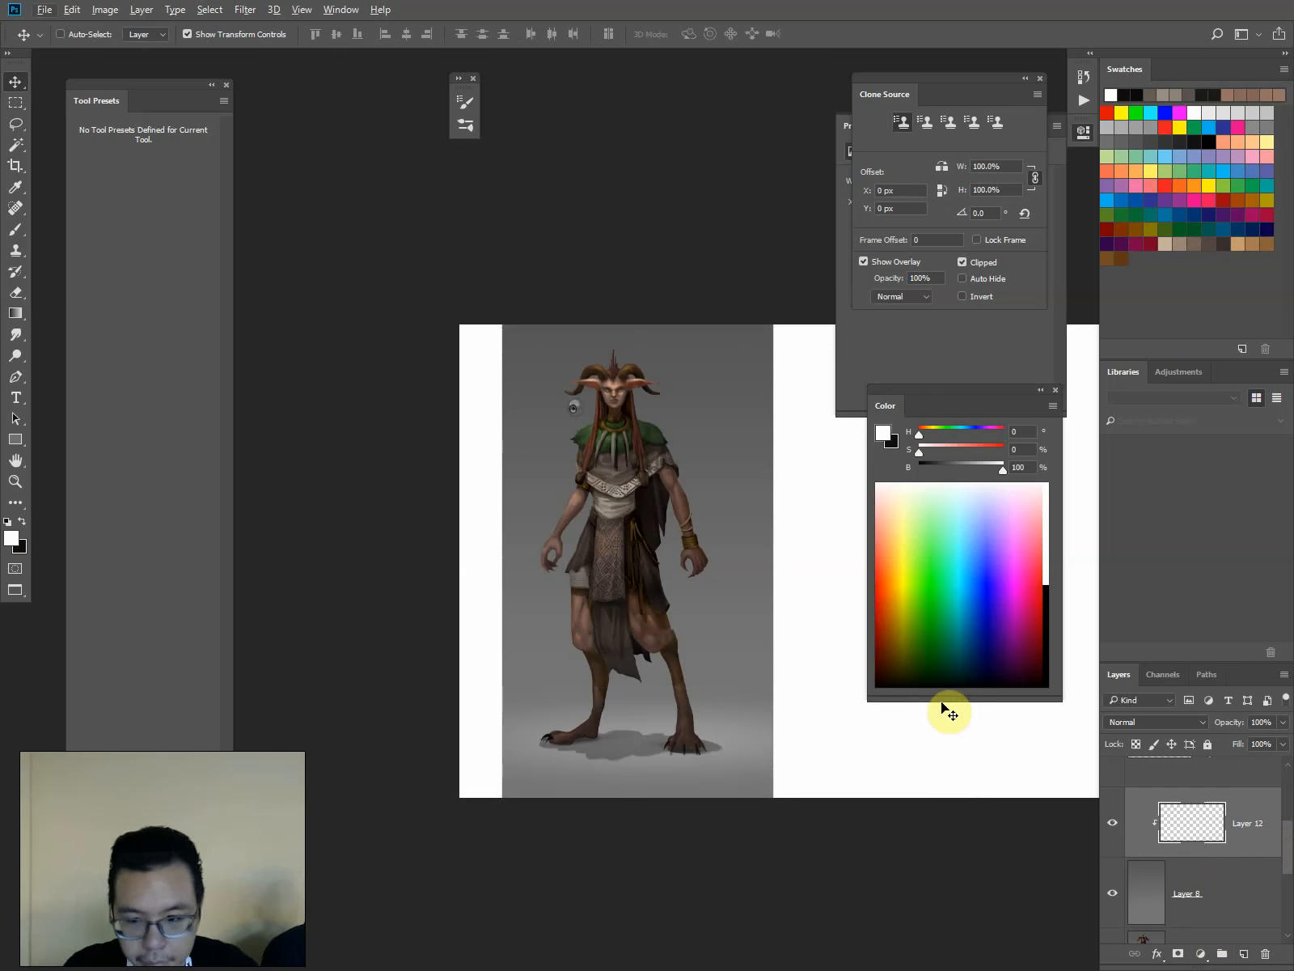
left_click(1246, 855, "alt")
key("x")
key("g")
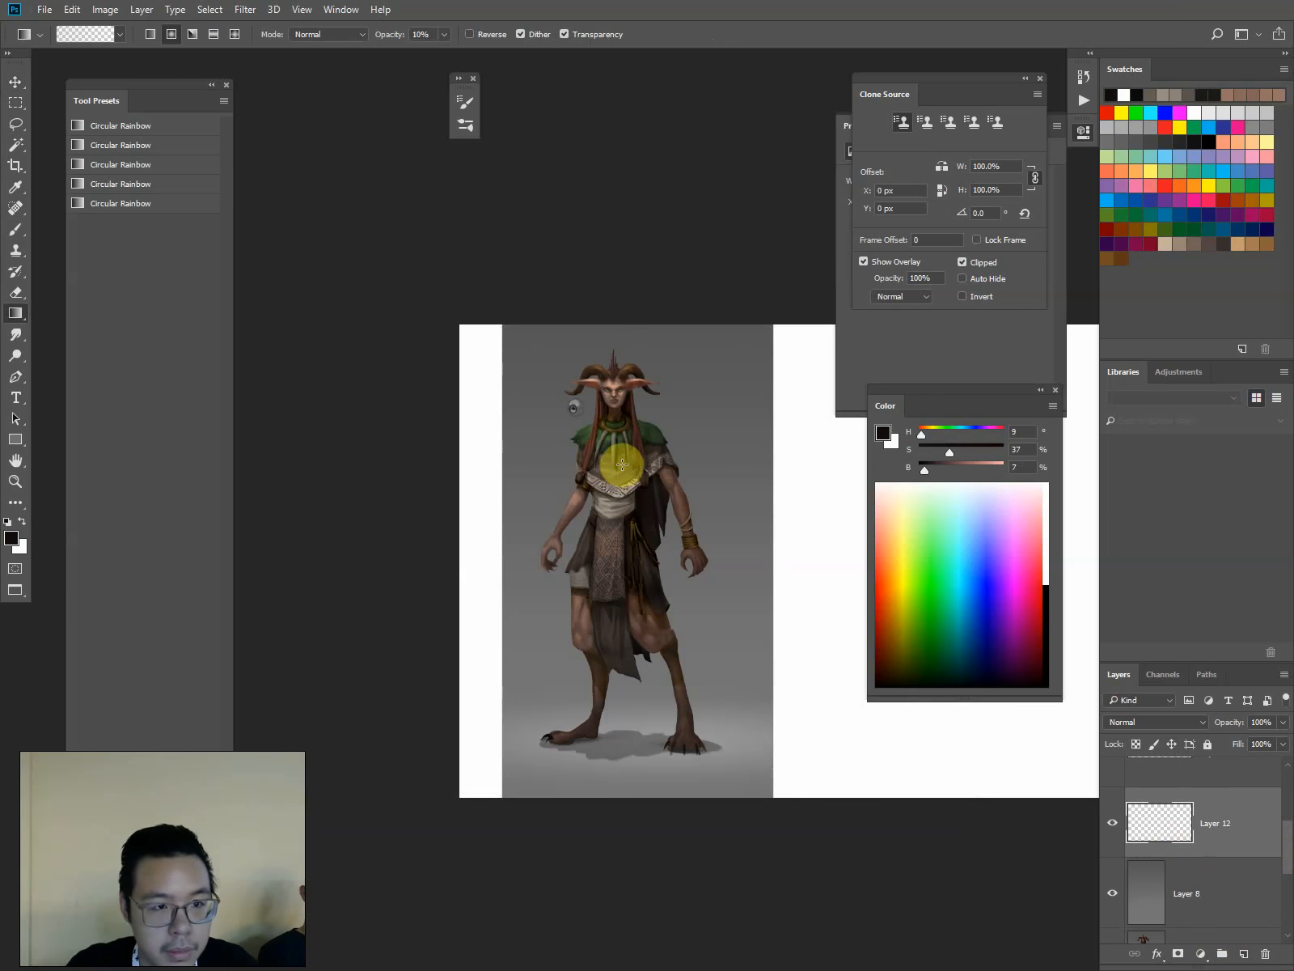
key("[")
left_click_drag(600, 357, 632, 662)
key("ctrl+alt+g")
left_click(643, 651, "alt")
left_click_drag(638, 356, 682, 688)
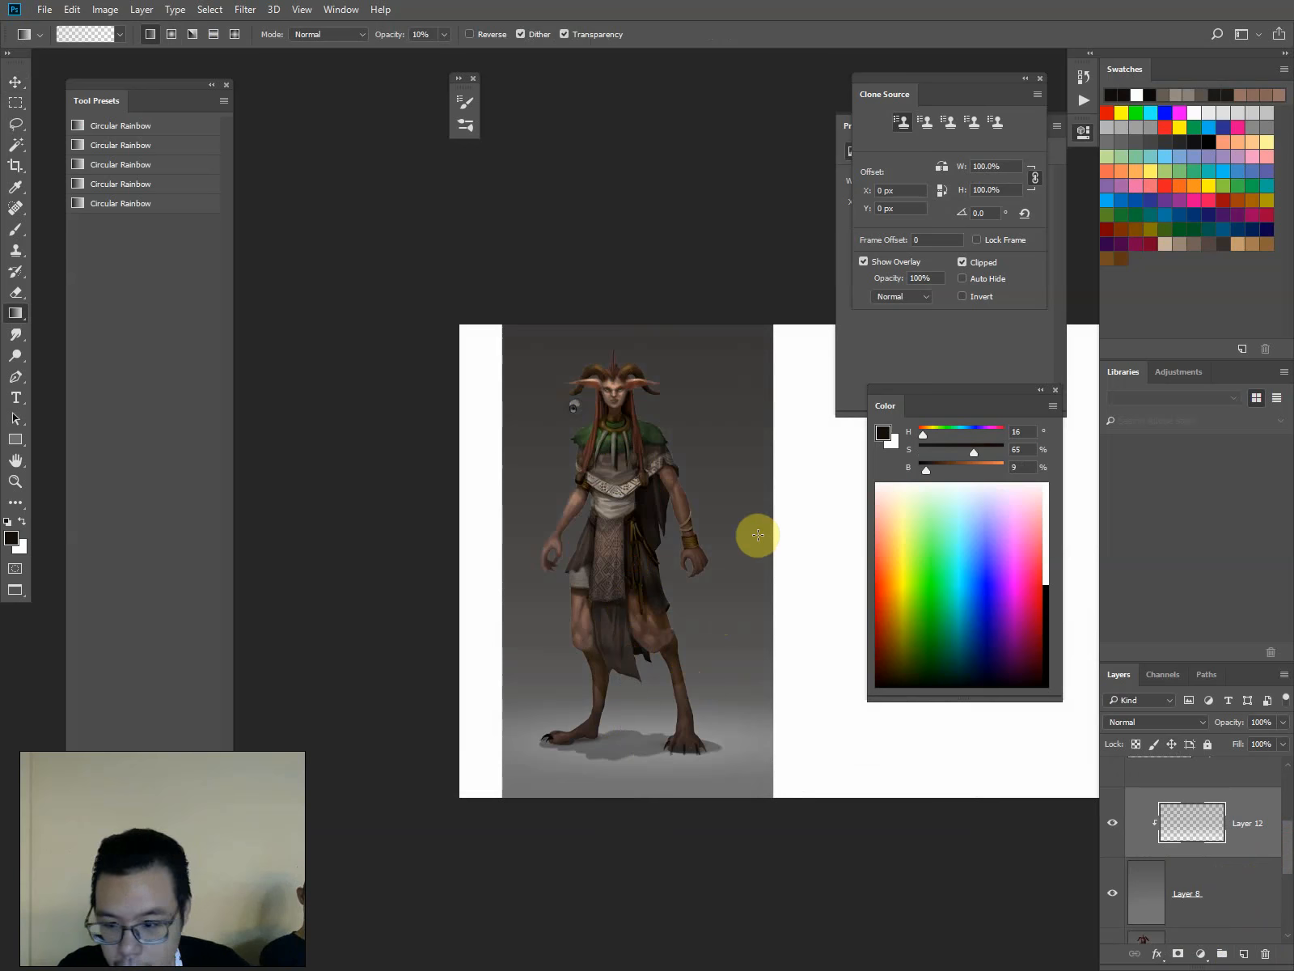
Brighten the figure on Layer 6 with Levels, setting the midtone input to 1.11 and the white input to 241
left_click(1206, 903)
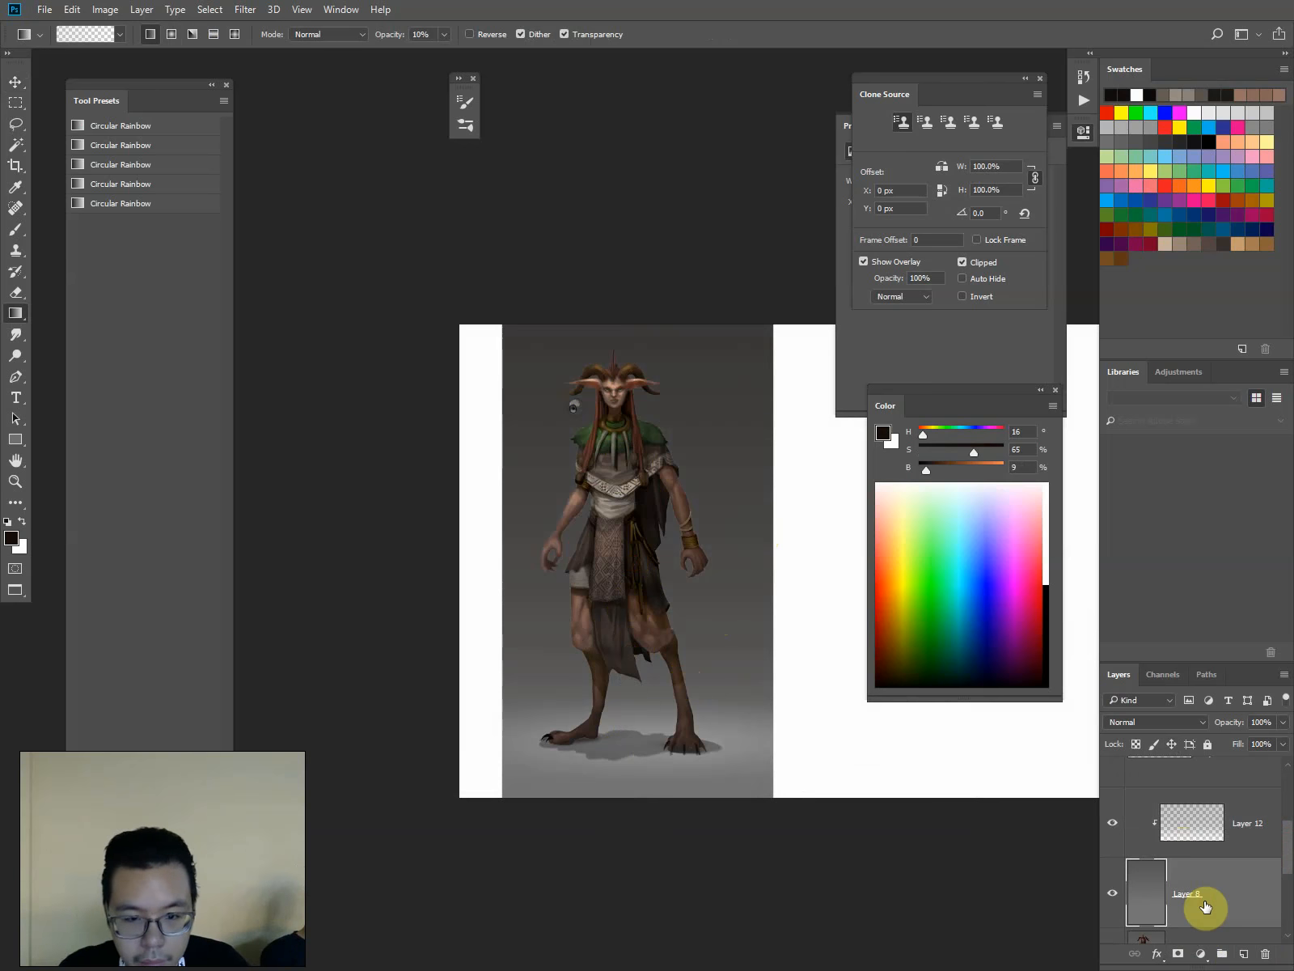
key("ctrl+plus")
key("ctrl+plus")
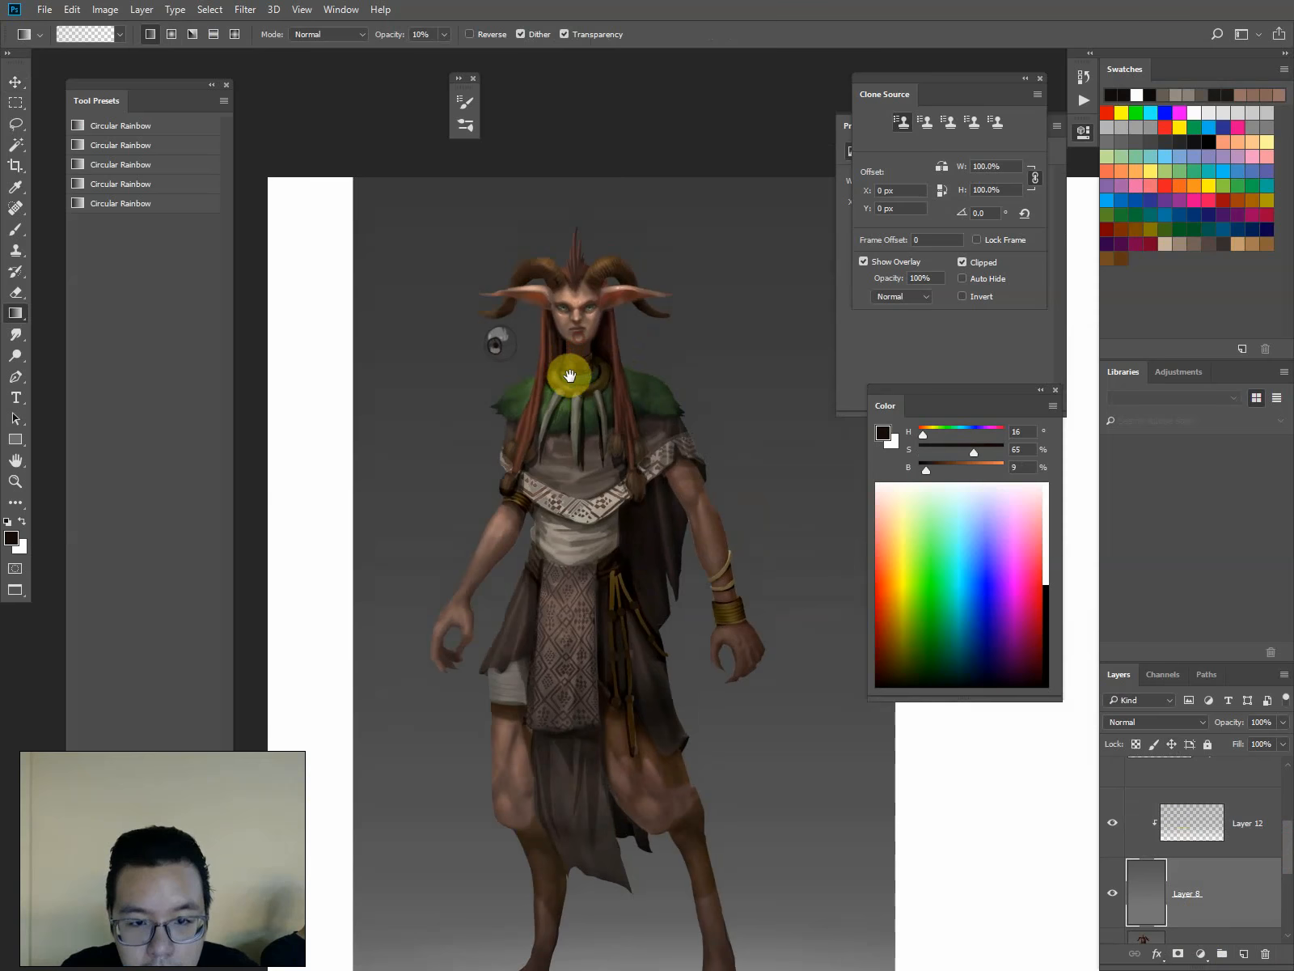
key("v")
left_click(589, 461)
key("ctrl+l")
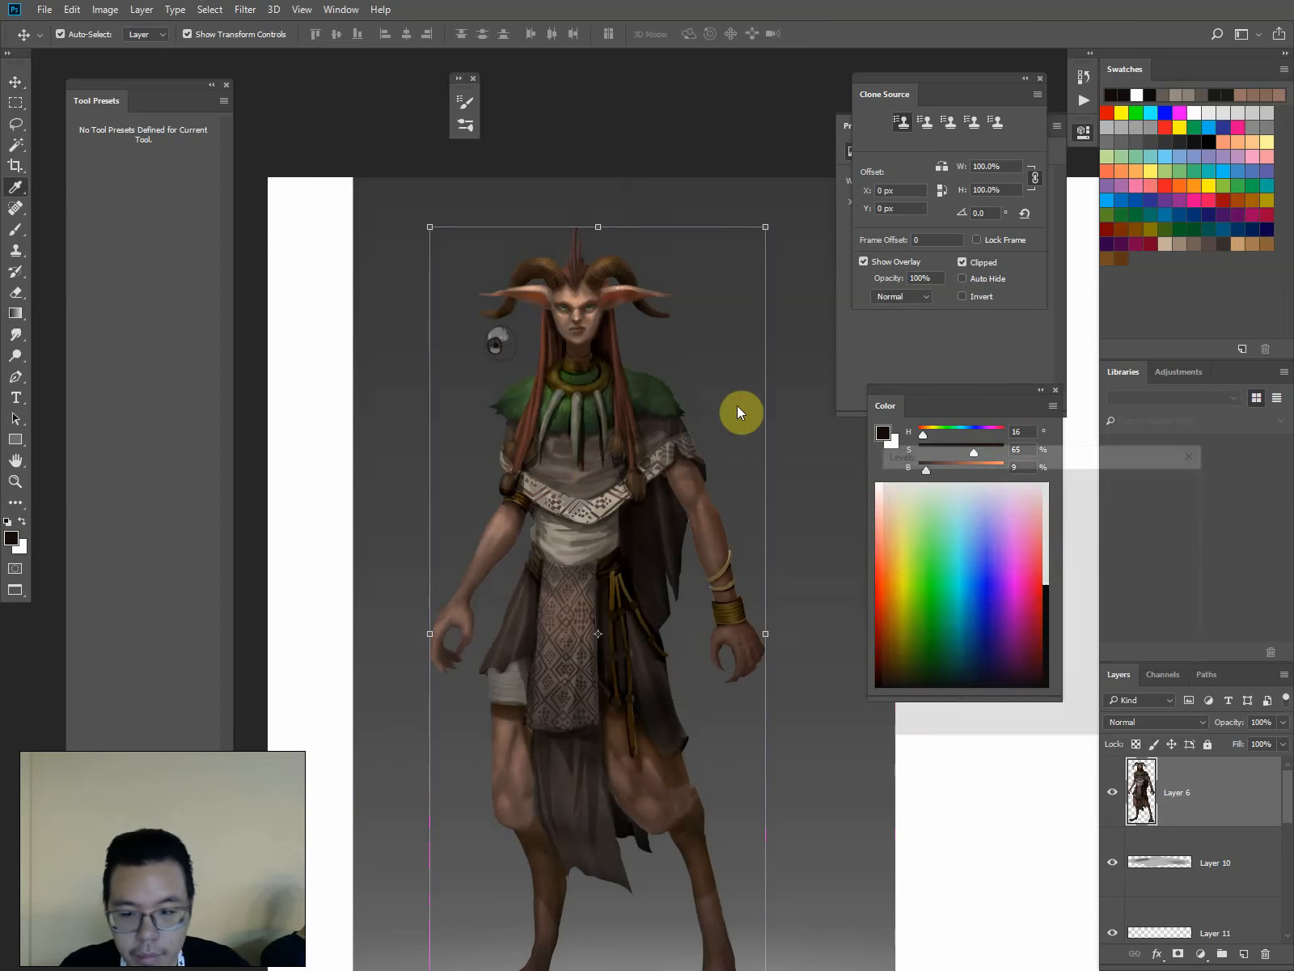
left_click_drag(1101, 634, 1084, 634)
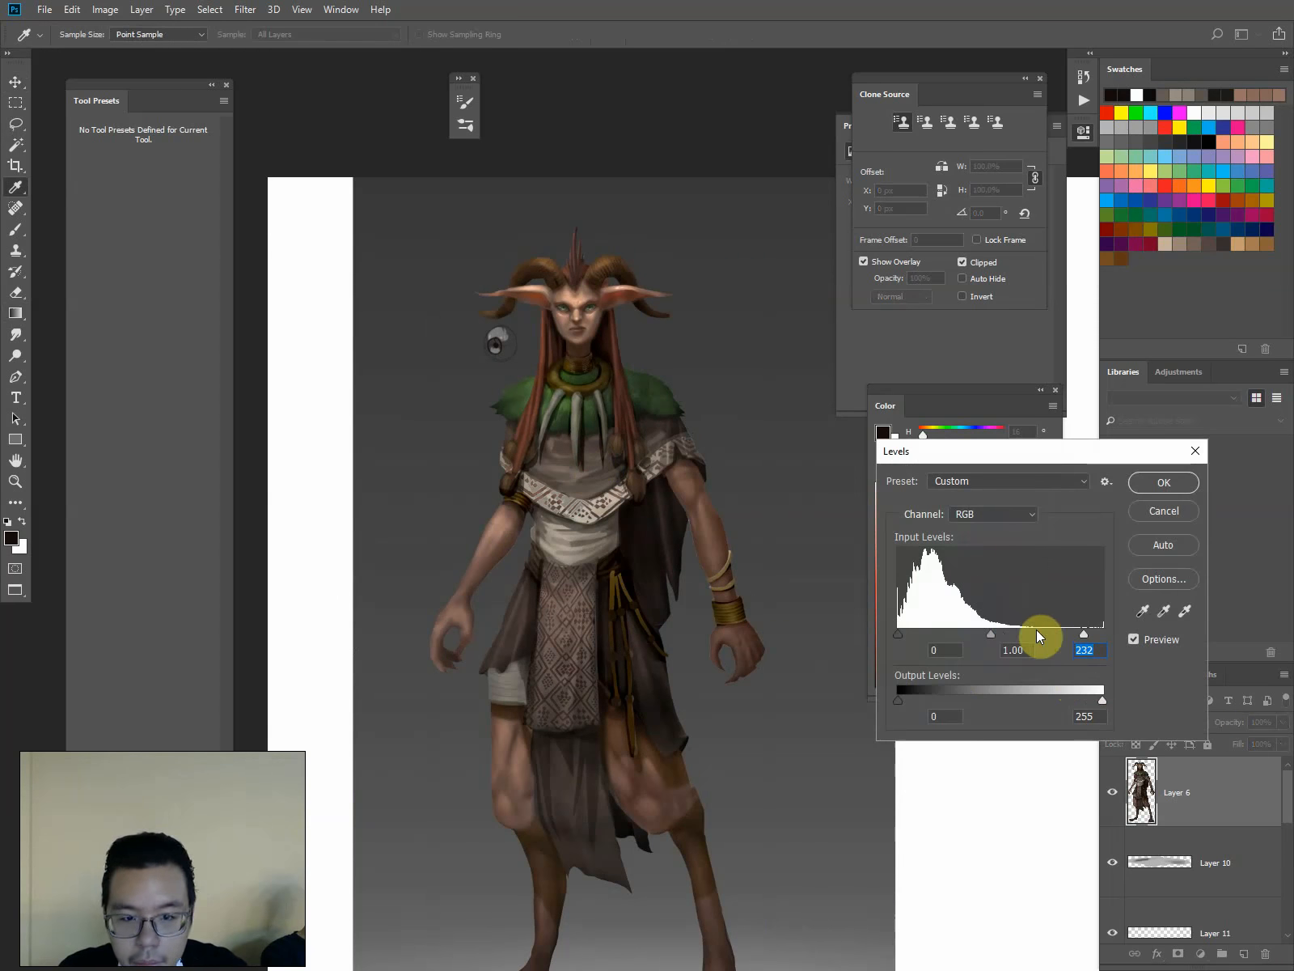
left_click_drag(994, 634, 988, 633)
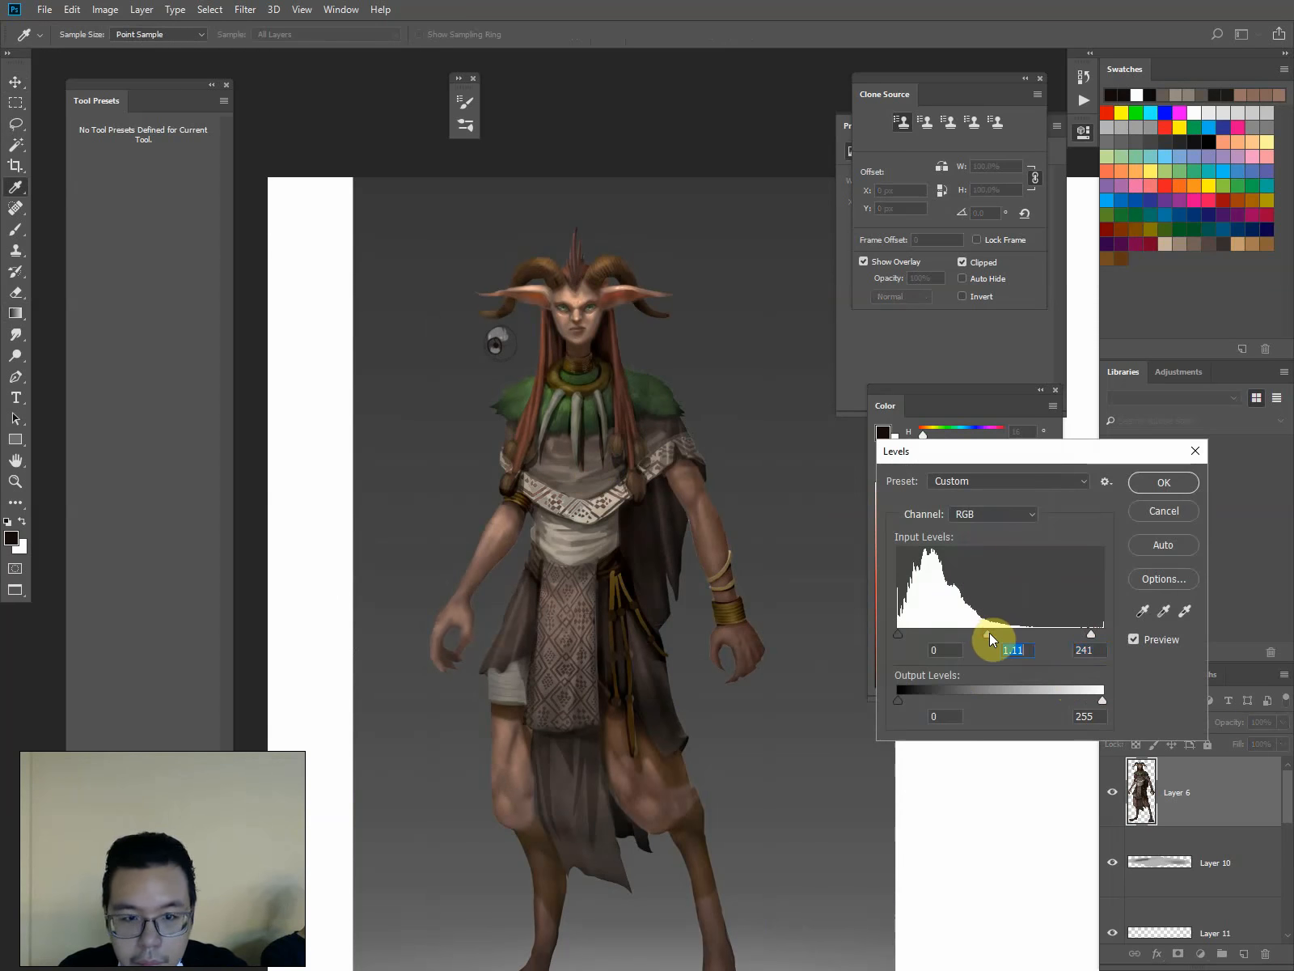
key("Return")
key("ctrl+minus")
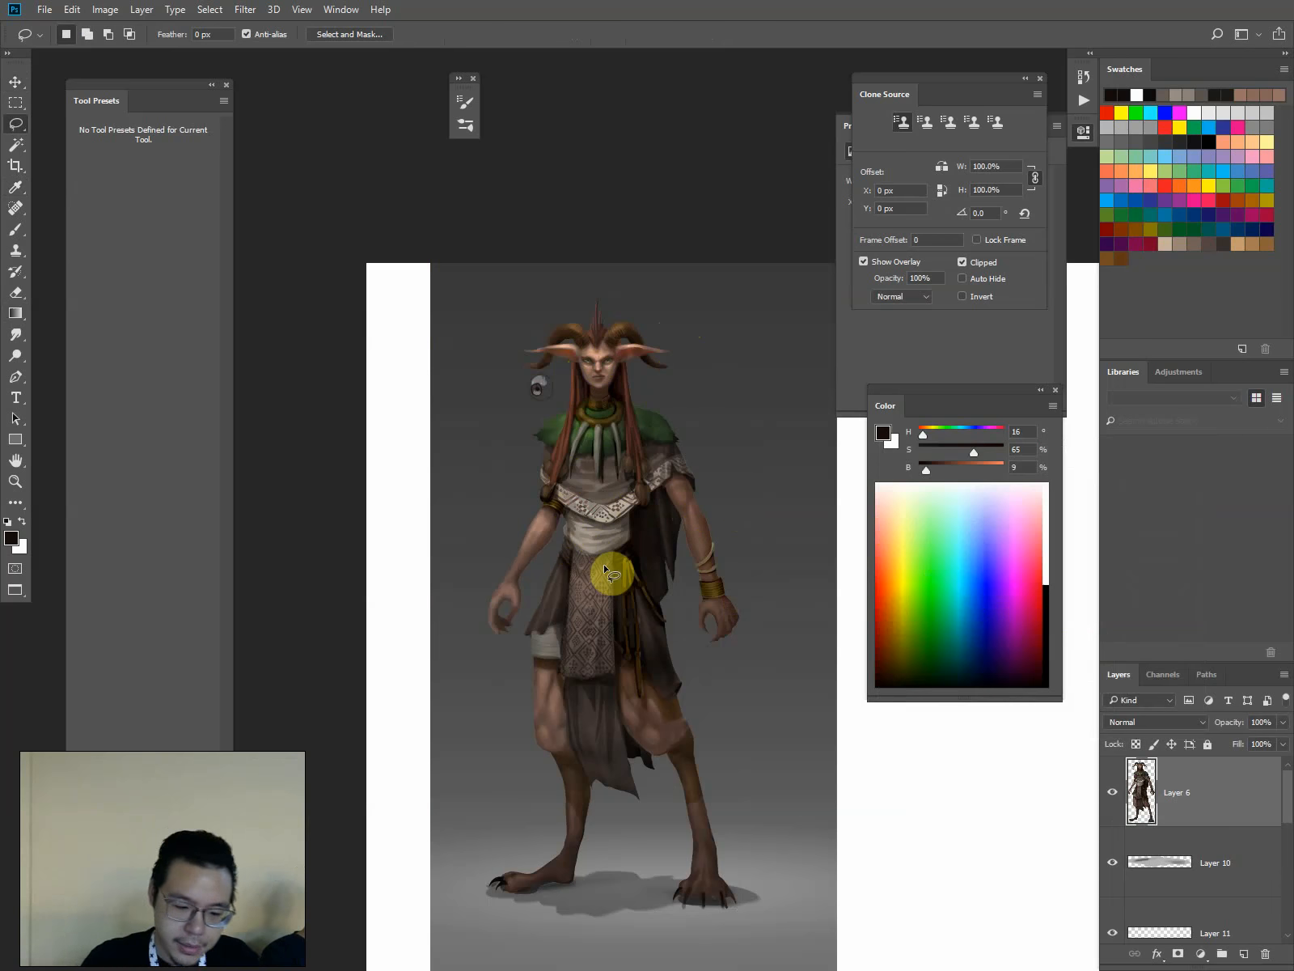
Mute the green shoulder mantle using Hue/Saturation on Greens with hue -8, saturation -38 and lightness -19
key("ctrl+u")
left_click(925, 270)
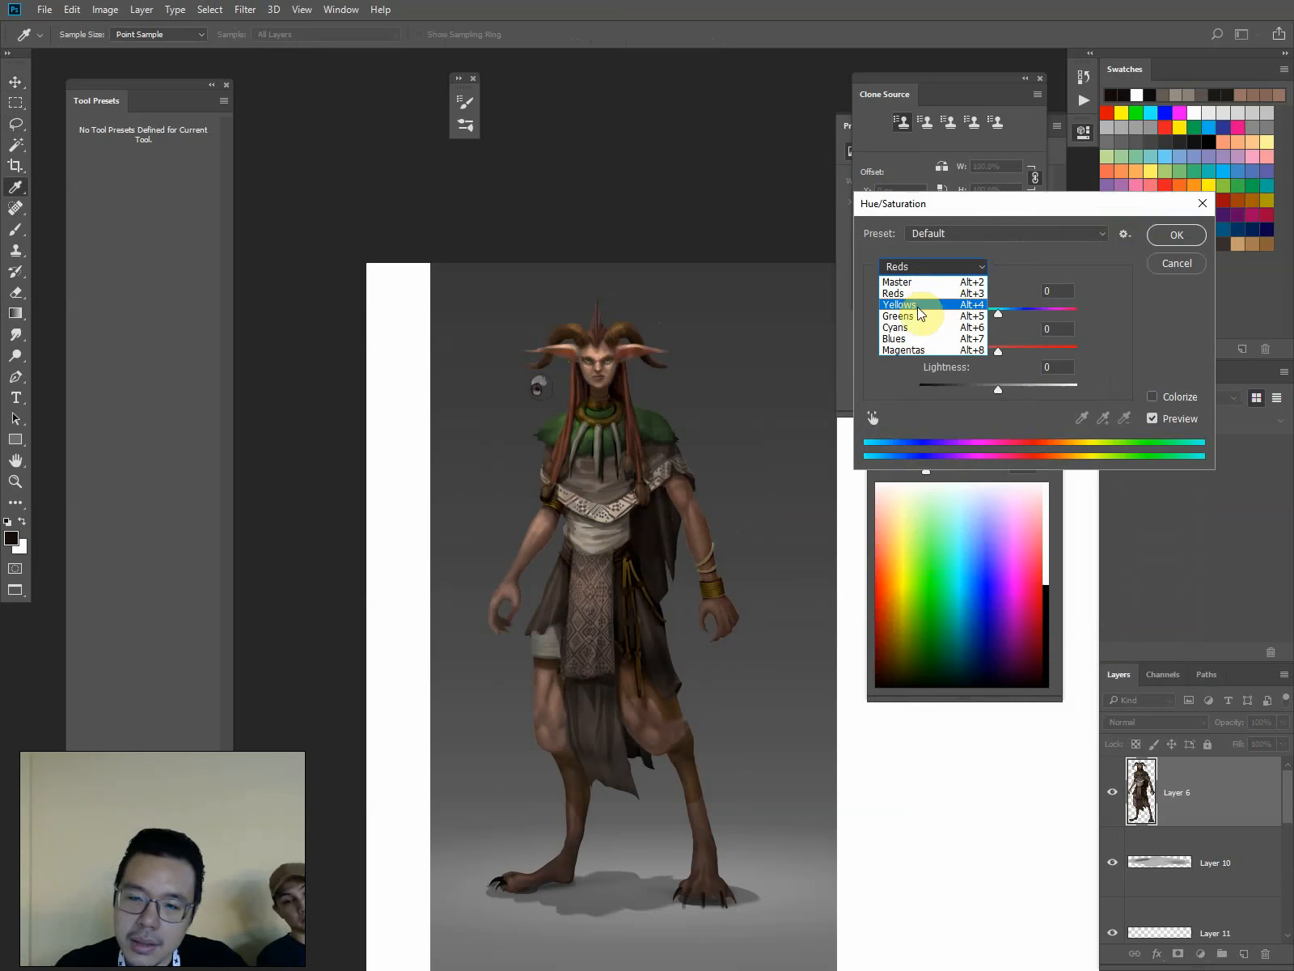
left_click(918, 315)
left_click_drag(997, 312, 931, 313)
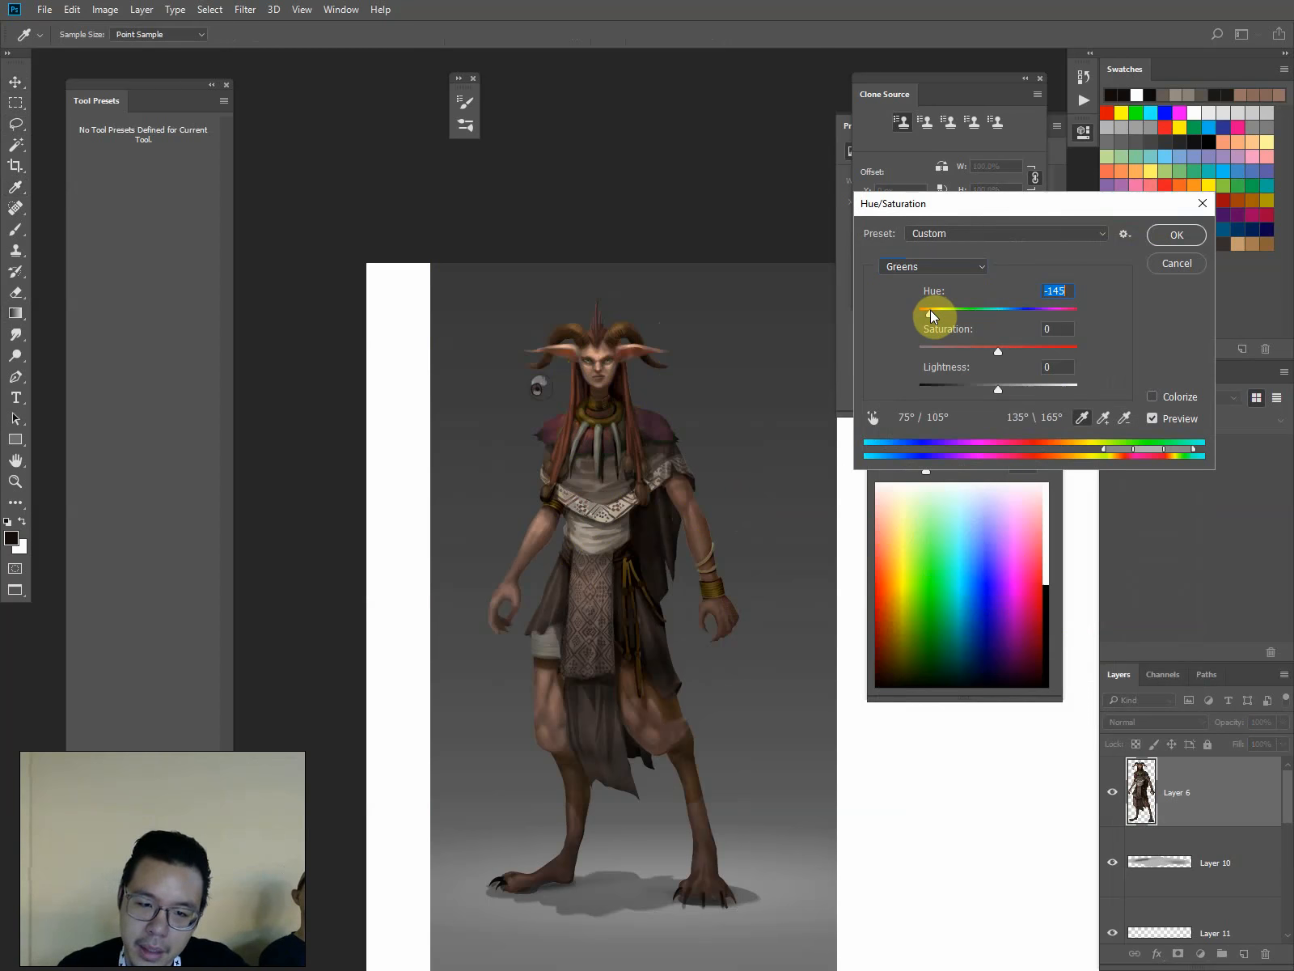
left_click_drag(940, 318, 987, 319)
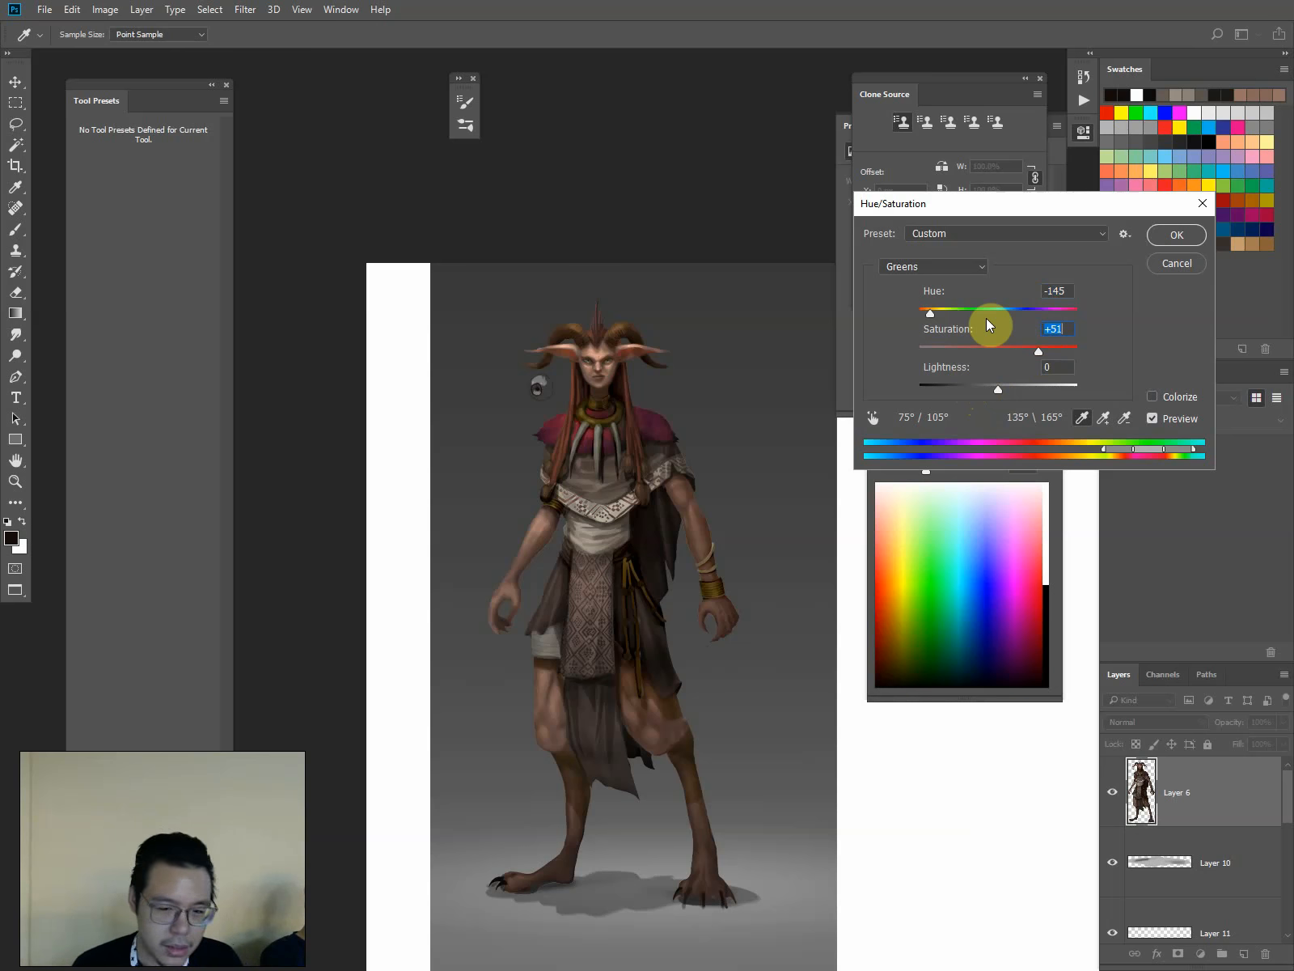
left_click_drag(949, 309, 983, 390)
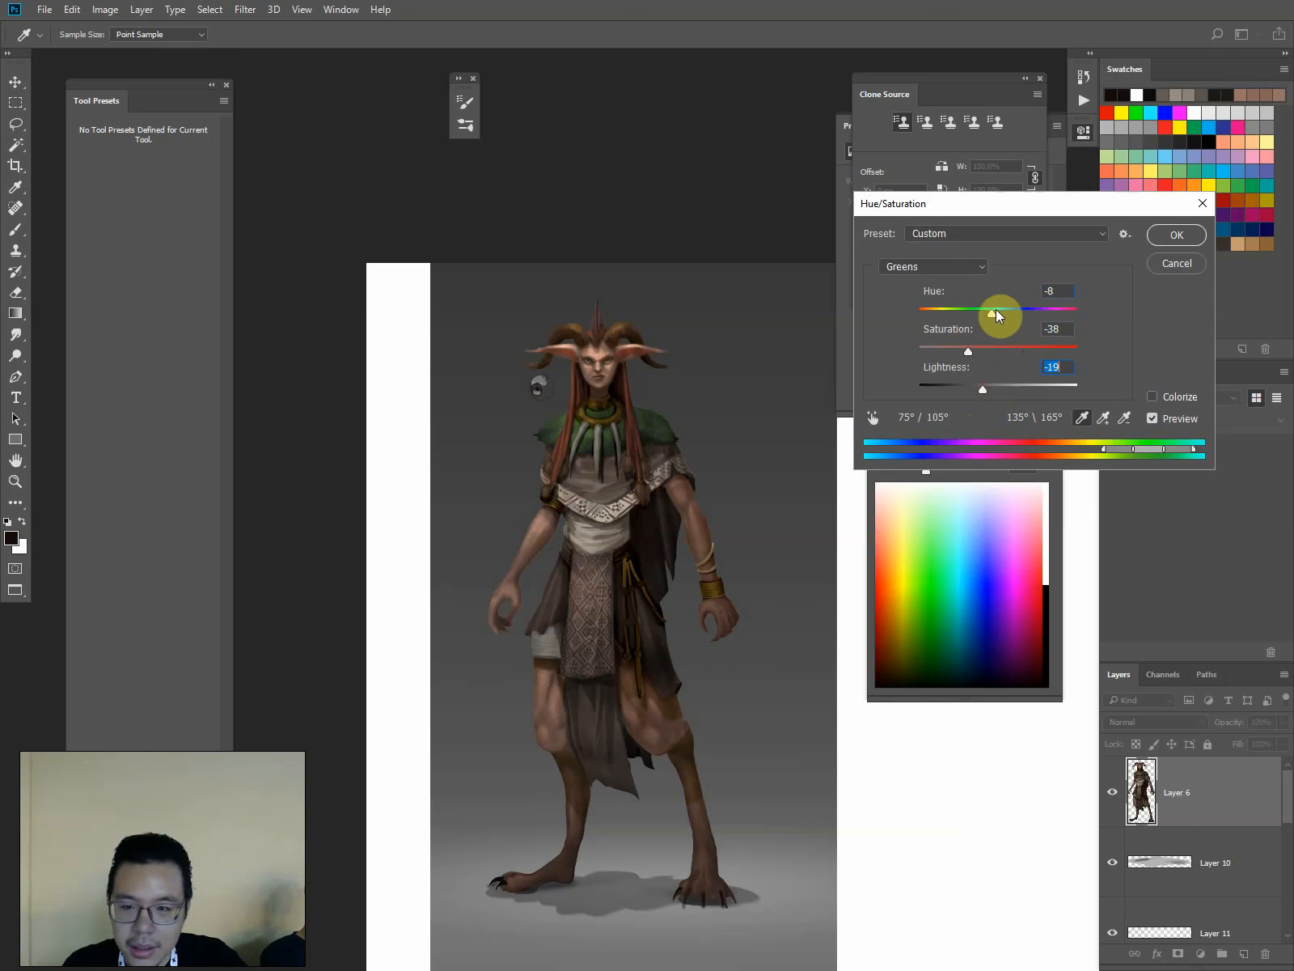
key("Return")
Select the dark pattern areas on the collar trim and front loincloth panel and copy them to a new layer
key("ctrl+plus")
key("l")
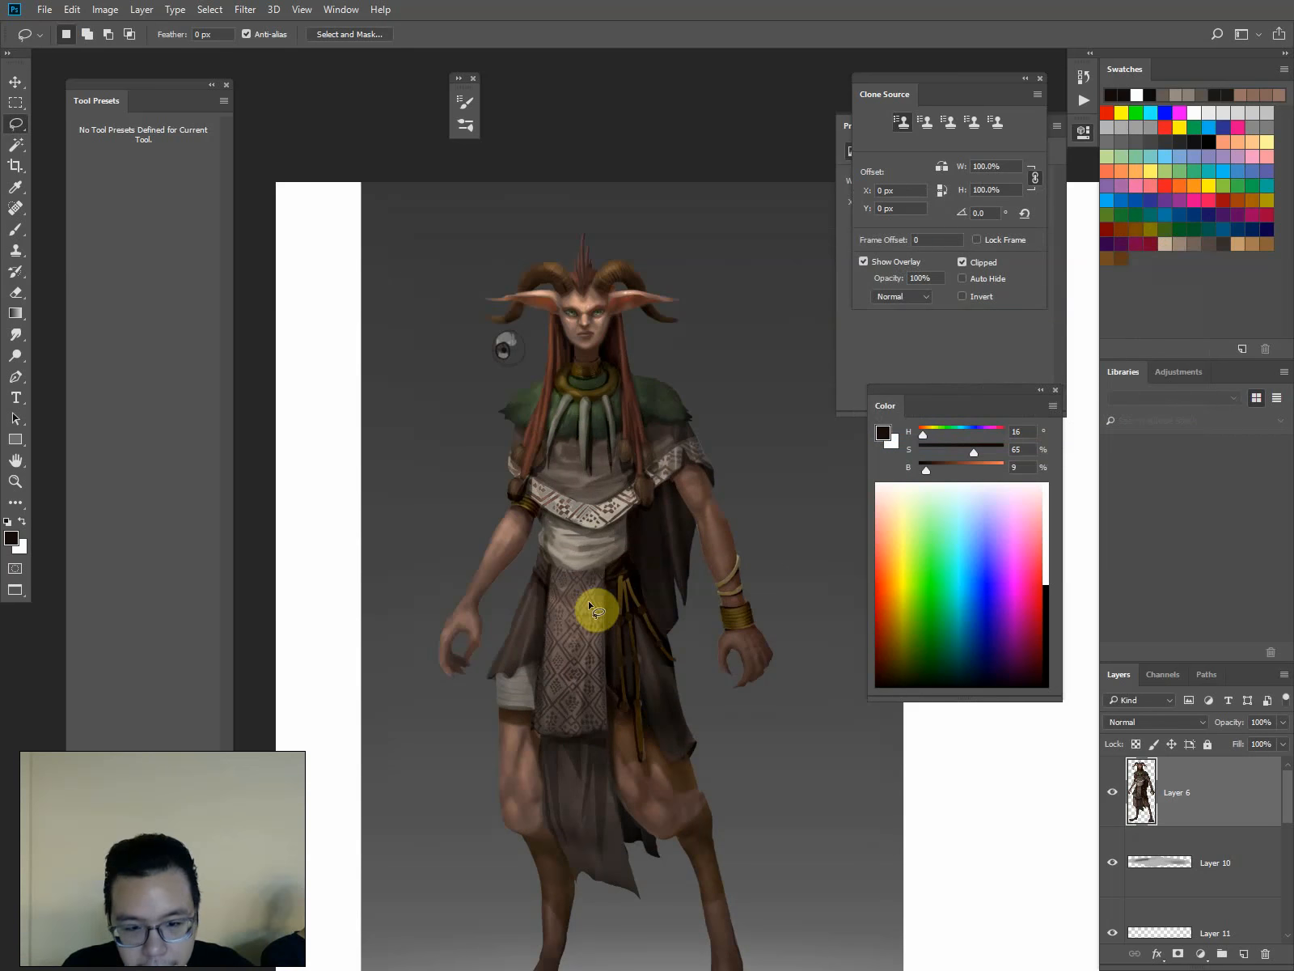
mouse_move(606, 579)
left_mouse_down()
mouse_move(587, 648)
mouse_move(596, 602)
mouse_move(588, 637)
mouse_move(602, 665)
mouse_move(589, 678)
mouse_move(605, 734)
mouse_move(611, 583)
mouse_move(566, 564)
left_mouse_up()
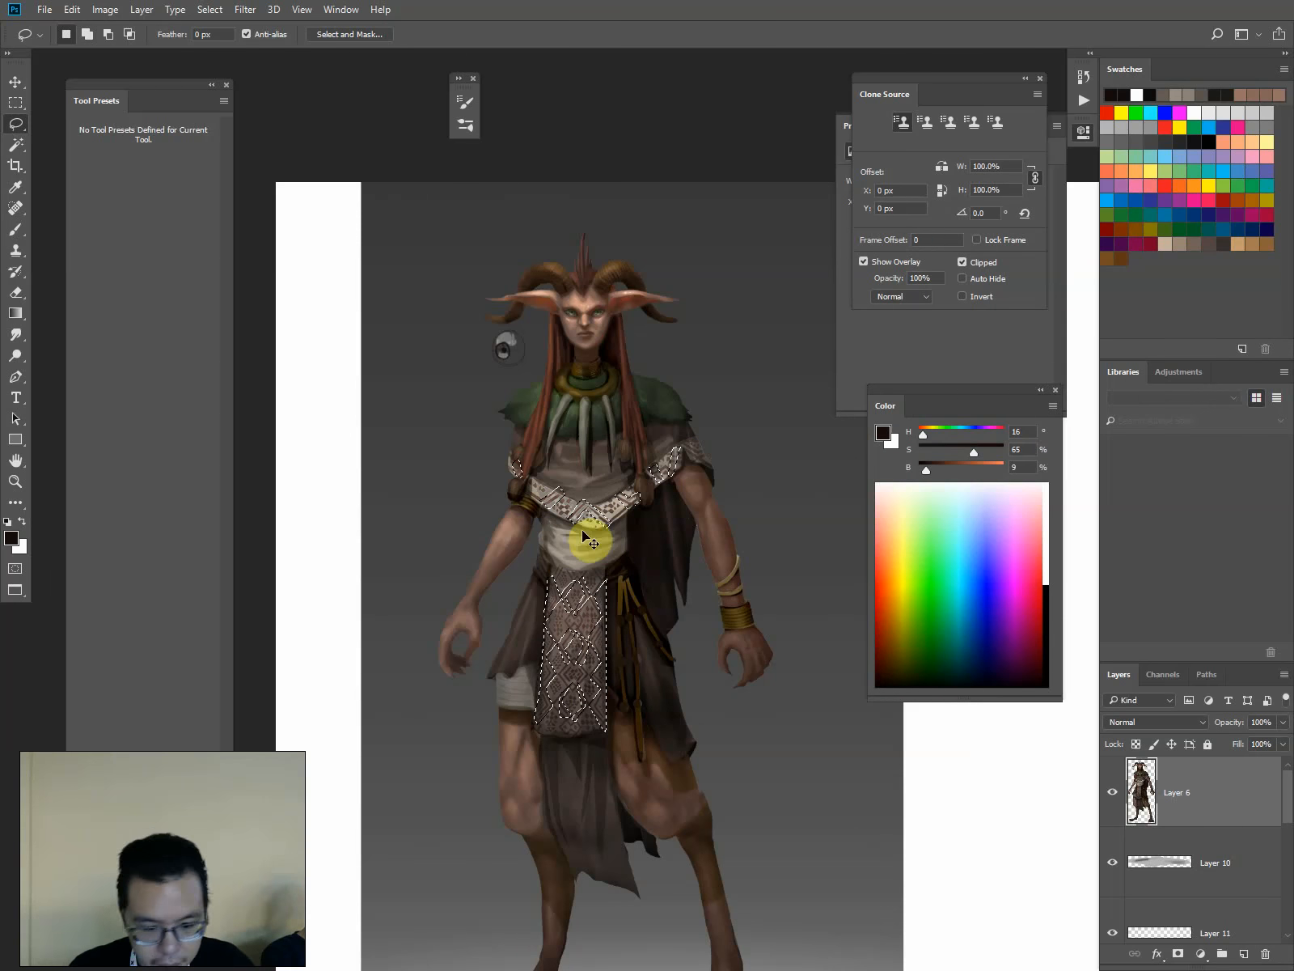
key("ctrl+j")
Colorize the copied pattern areas green with Hue/Saturation and lower their lightness
key("ctrl+u")
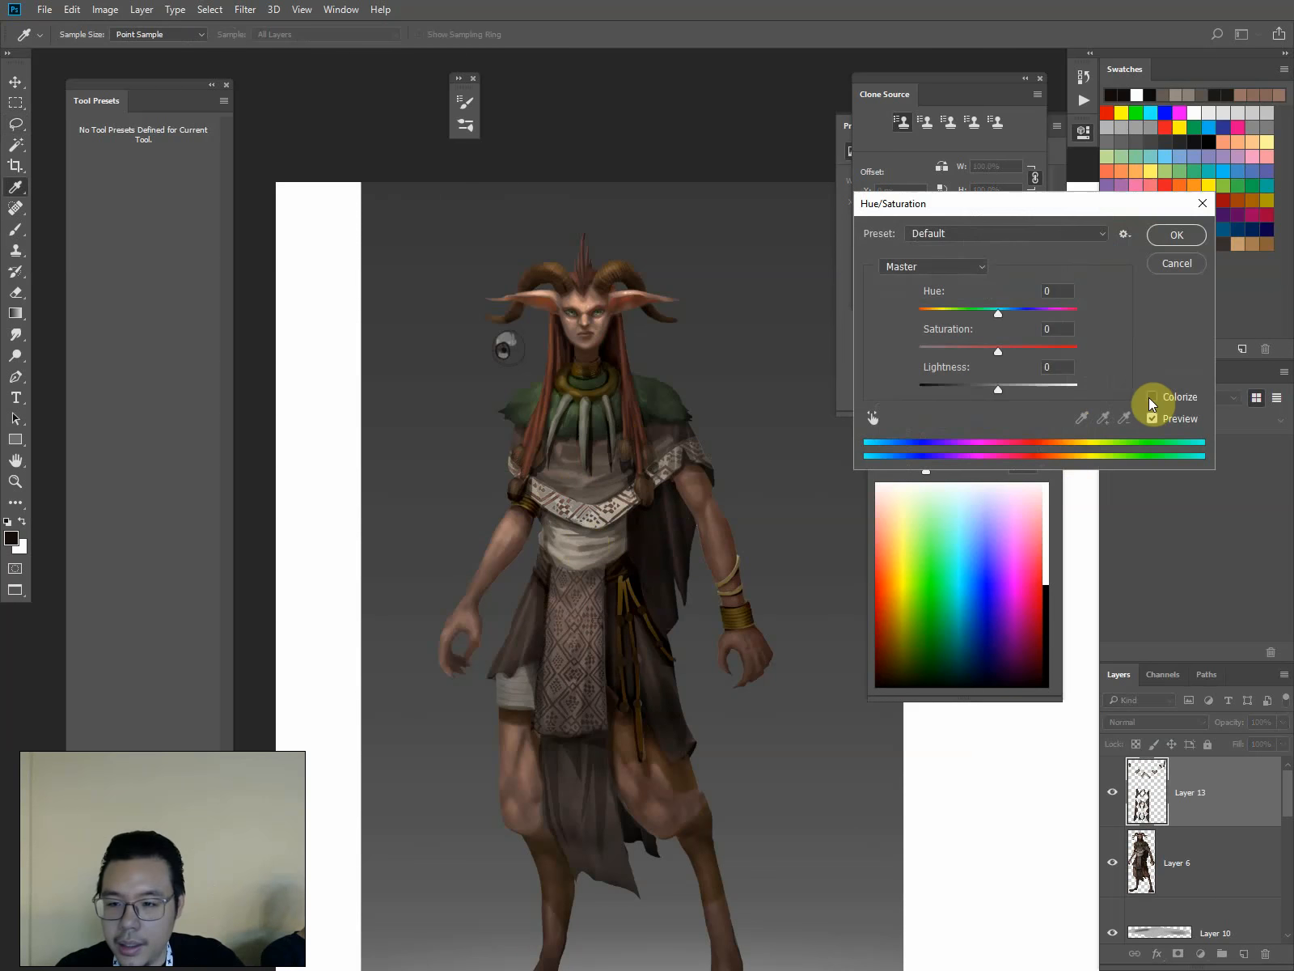
left_click(1152, 396)
key("ctrl+minus")
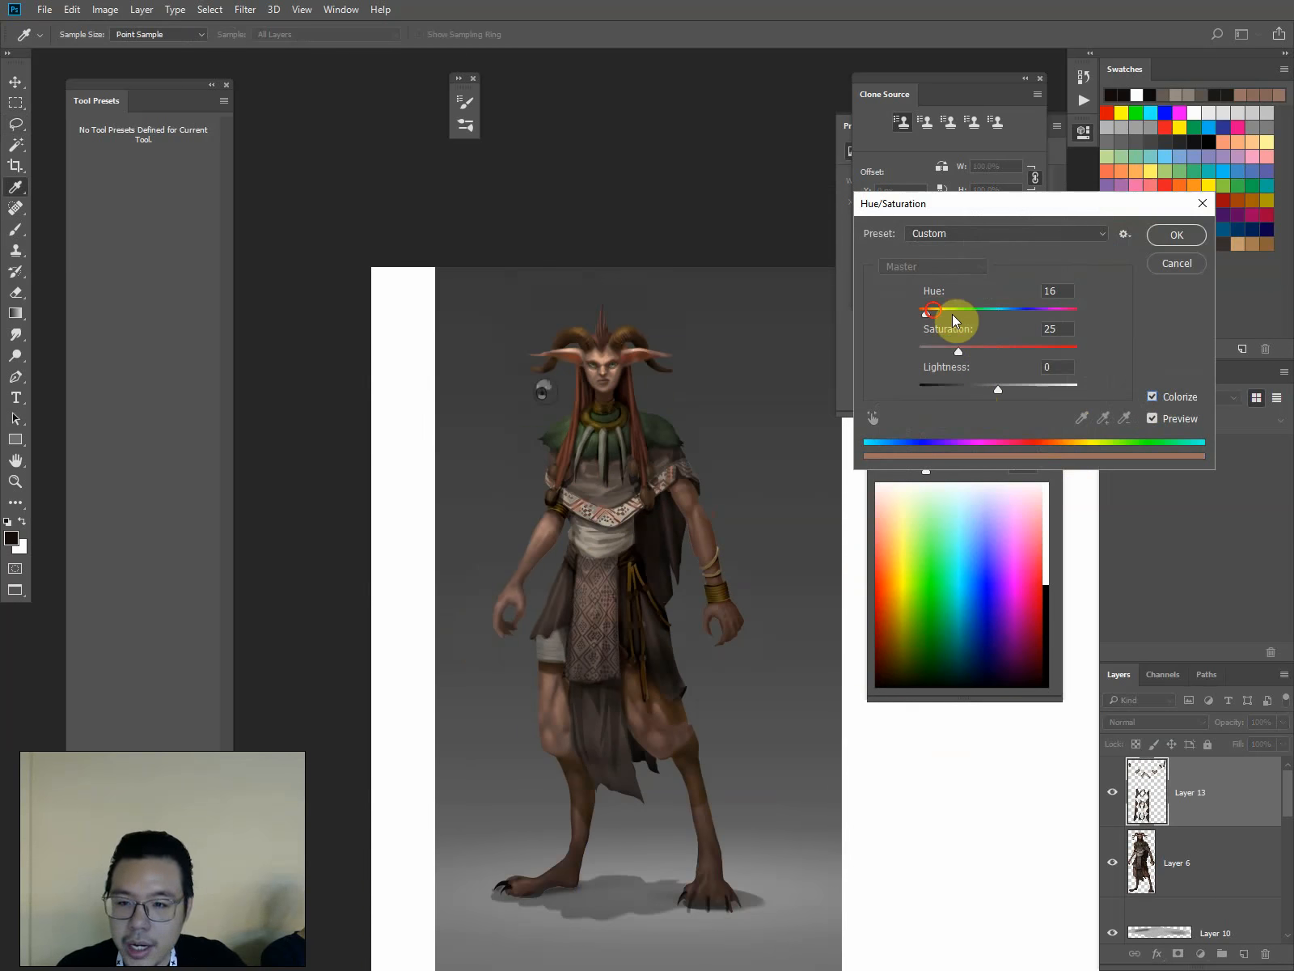
left_click_drag(927, 314, 969, 318)
left_click_drag(998, 389, 977, 389)
left_click(1177, 235)
Select the pale cloth cuff around the thigh on Layer 6 and darken it with Levels
left_click(1181, 862)
key("l")
mouse_move(570, 626)
left_mouse_down()
mouse_move(536, 656)
mouse_move(560, 673)
mouse_move(551, 666)
left_mouse_up()
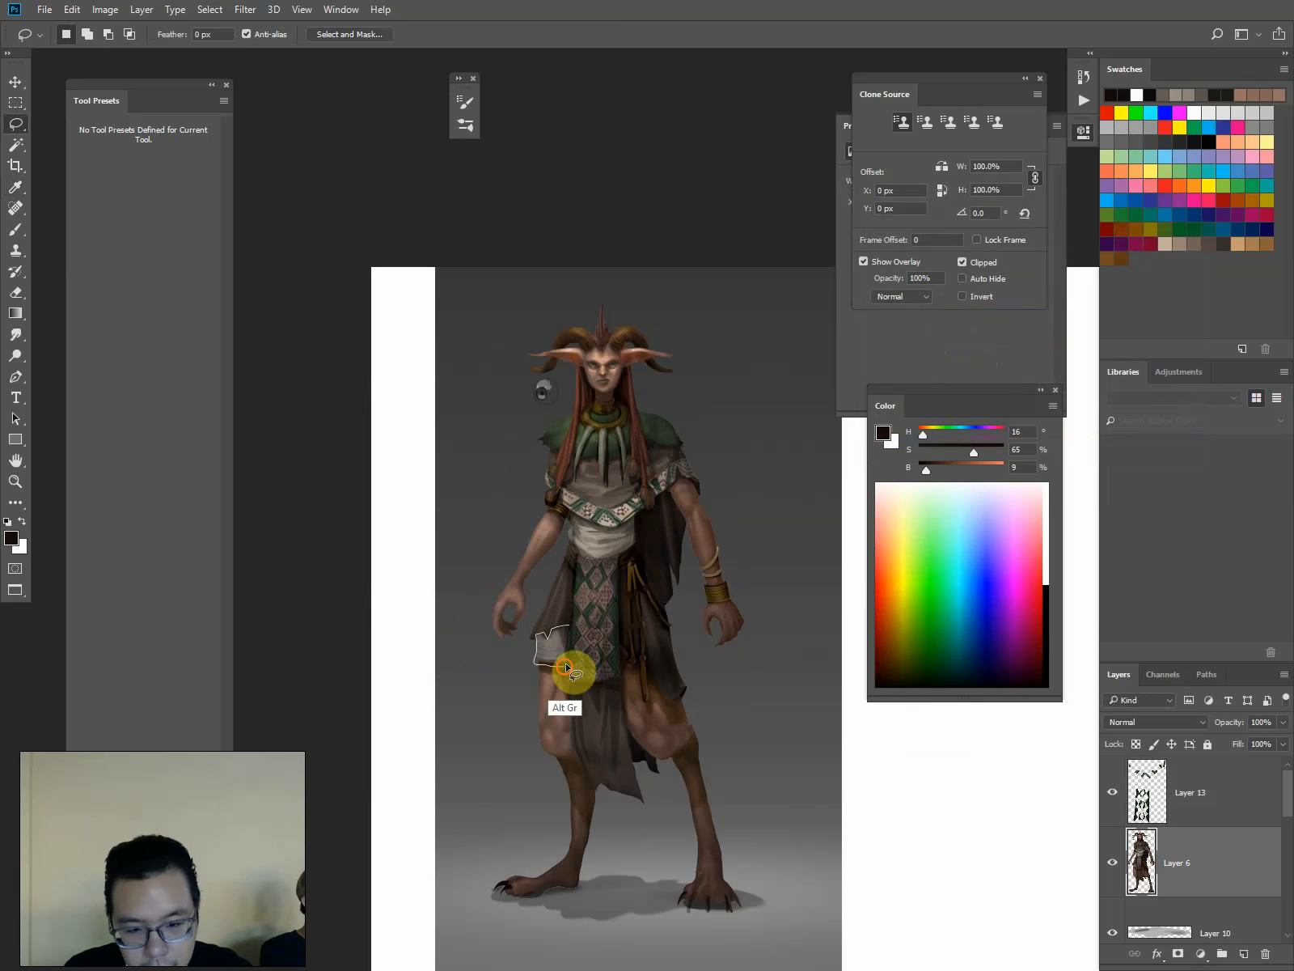
key("ctrl+l")
left_click_drag(1048, 702, 1029, 697)
key("Return")
key("ctrl+d")
Select the gold wrist bracelets and brighten them using the Dodge tool on Highlights at 100% exposure
key("o")
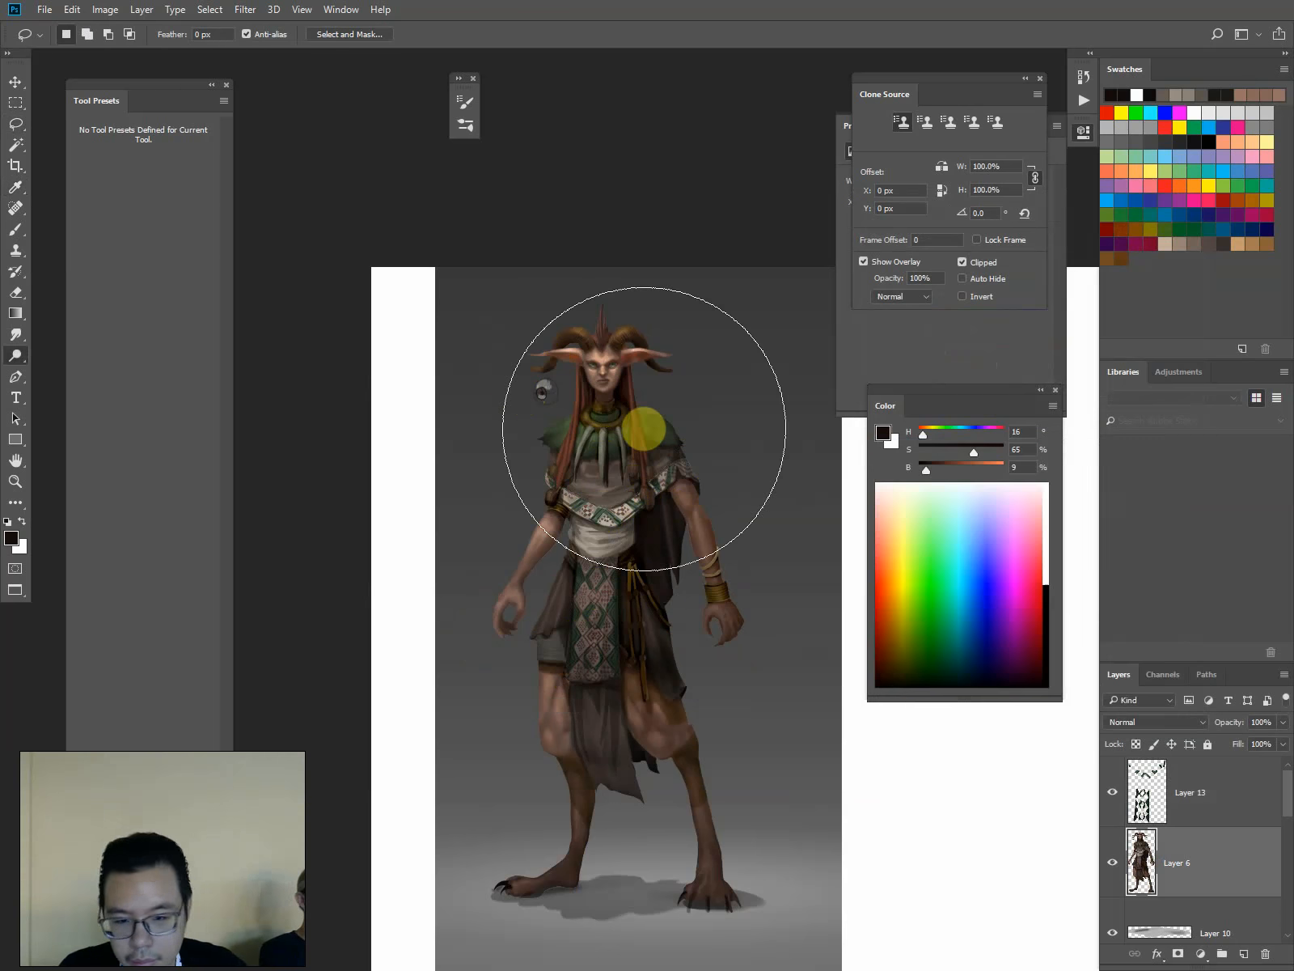
scroll(783, 639, "up", 2)
key("l")
mouse_move(656, 447)
left_mouse_down()
mouse_move(676, 492)
mouse_move(652, 453)
left_mouse_up()
key("o")
mouse_move(657, 497)
left_mouse_down()
mouse_move(633, 483)
mouse_move(649, 500)
mouse_move(636, 487)
mouse_move(636, 528)
mouse_move(666, 518)
left_mouse_up()
key("]")
key("]")
key("]")
key("]")
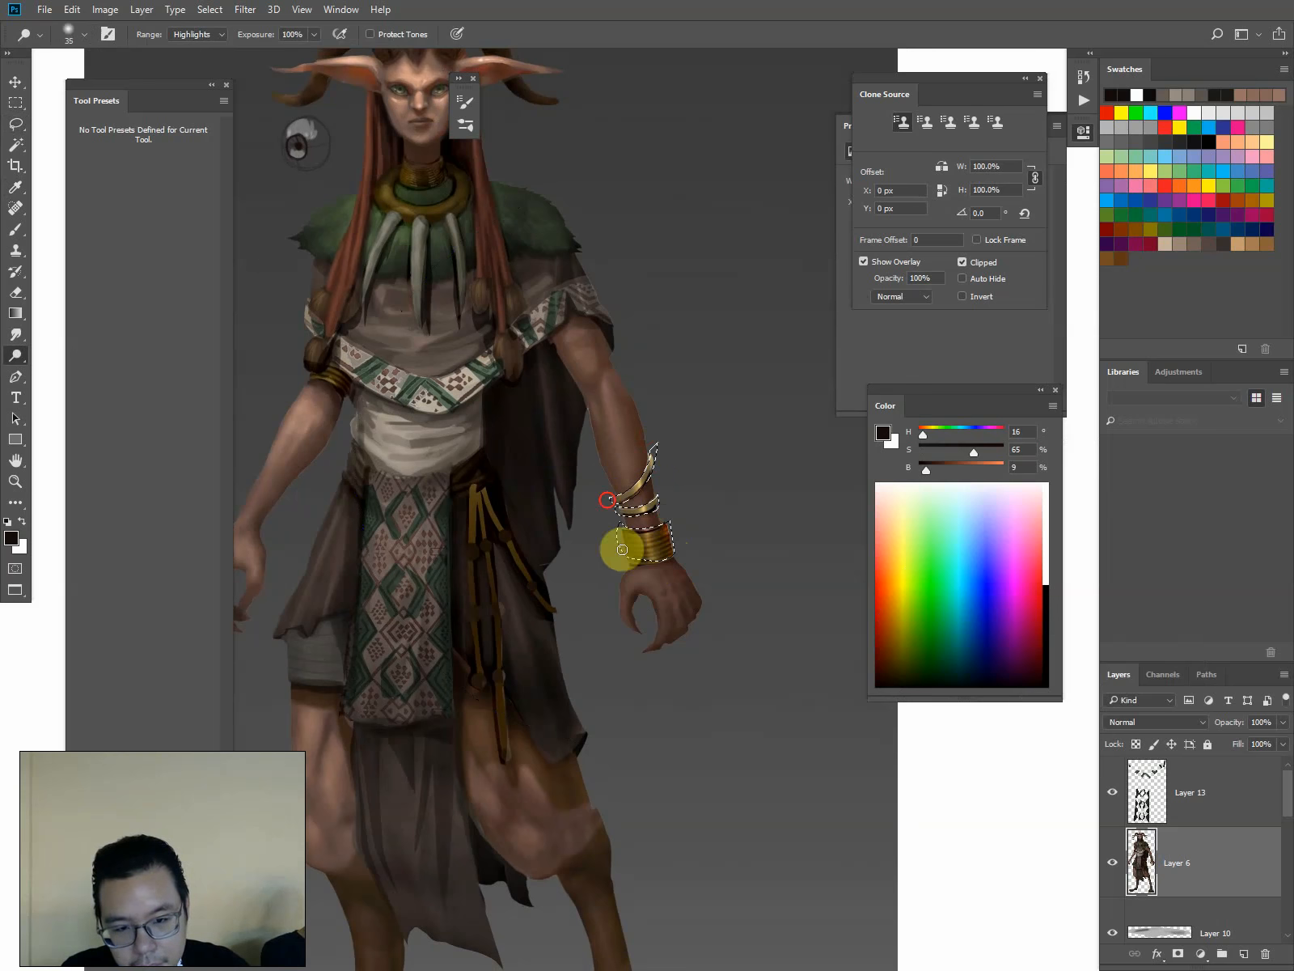
Paint sharp pale-gold highlights and near-black accents on the selected bracelets with the 00 round sharp brush at 100% opacity
key("b")
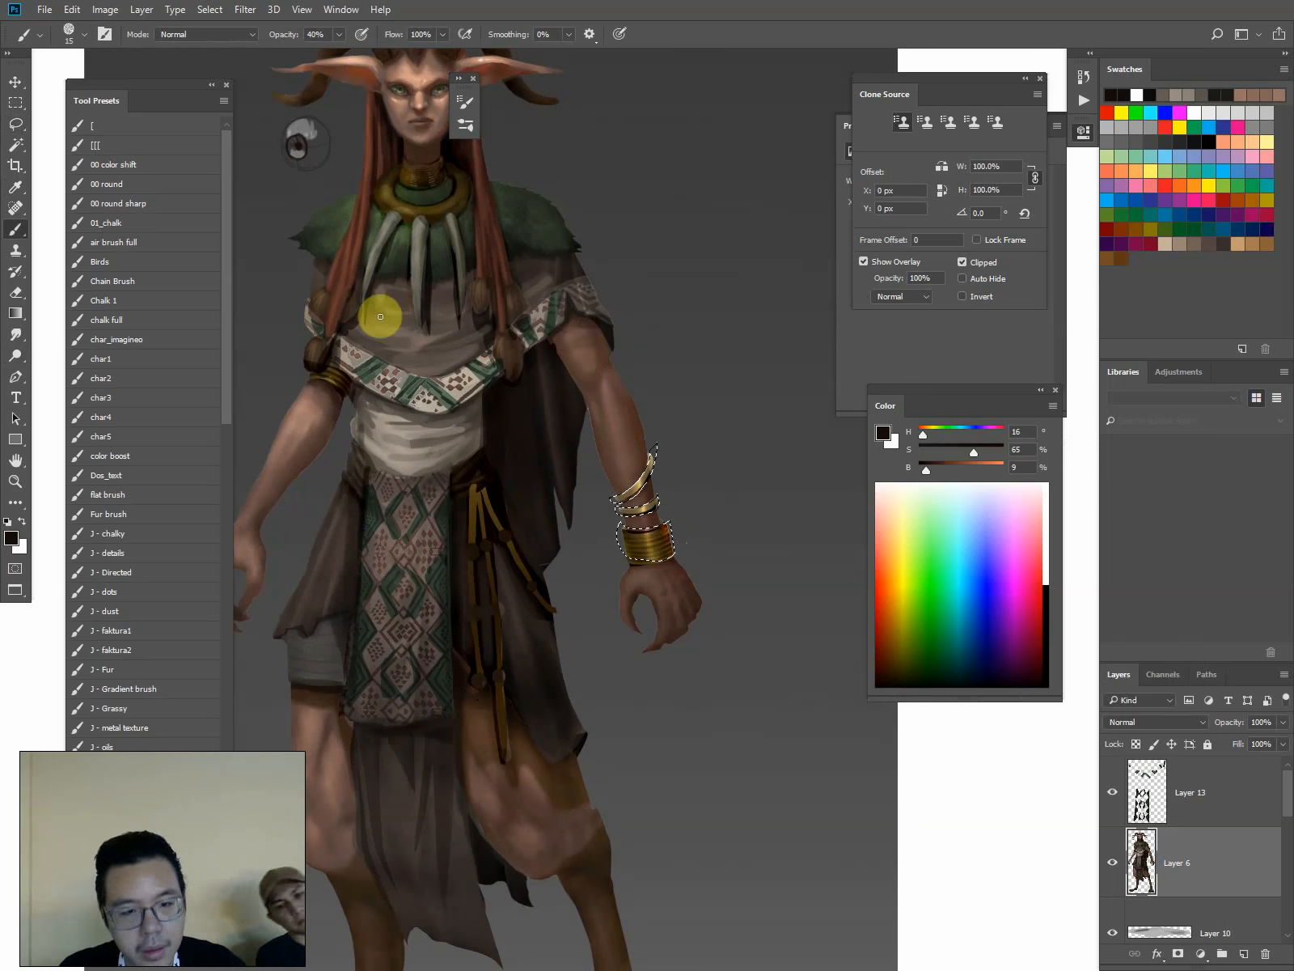
left_click(127, 203)
key("bracketright")
key("bracketright")
key("bracketright")
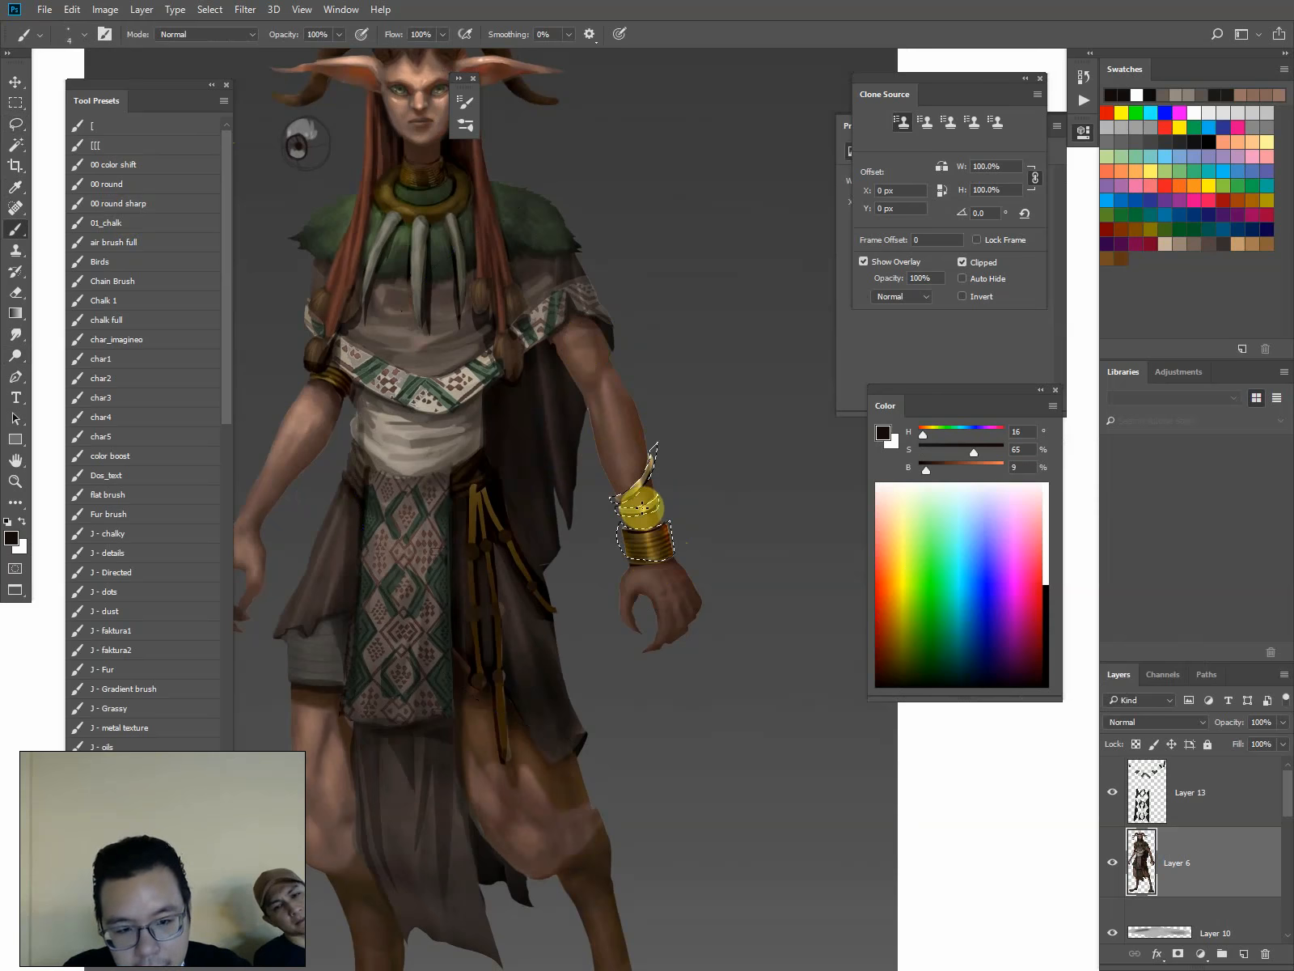
left_click(648, 506, "alt")
key("bracketright")
mouse_move(648, 505)
left_mouse_down()
mouse_move(643, 468)
mouse_move(631, 486)
mouse_move(649, 457)
mouse_move(647, 555)
left_mouse_up()
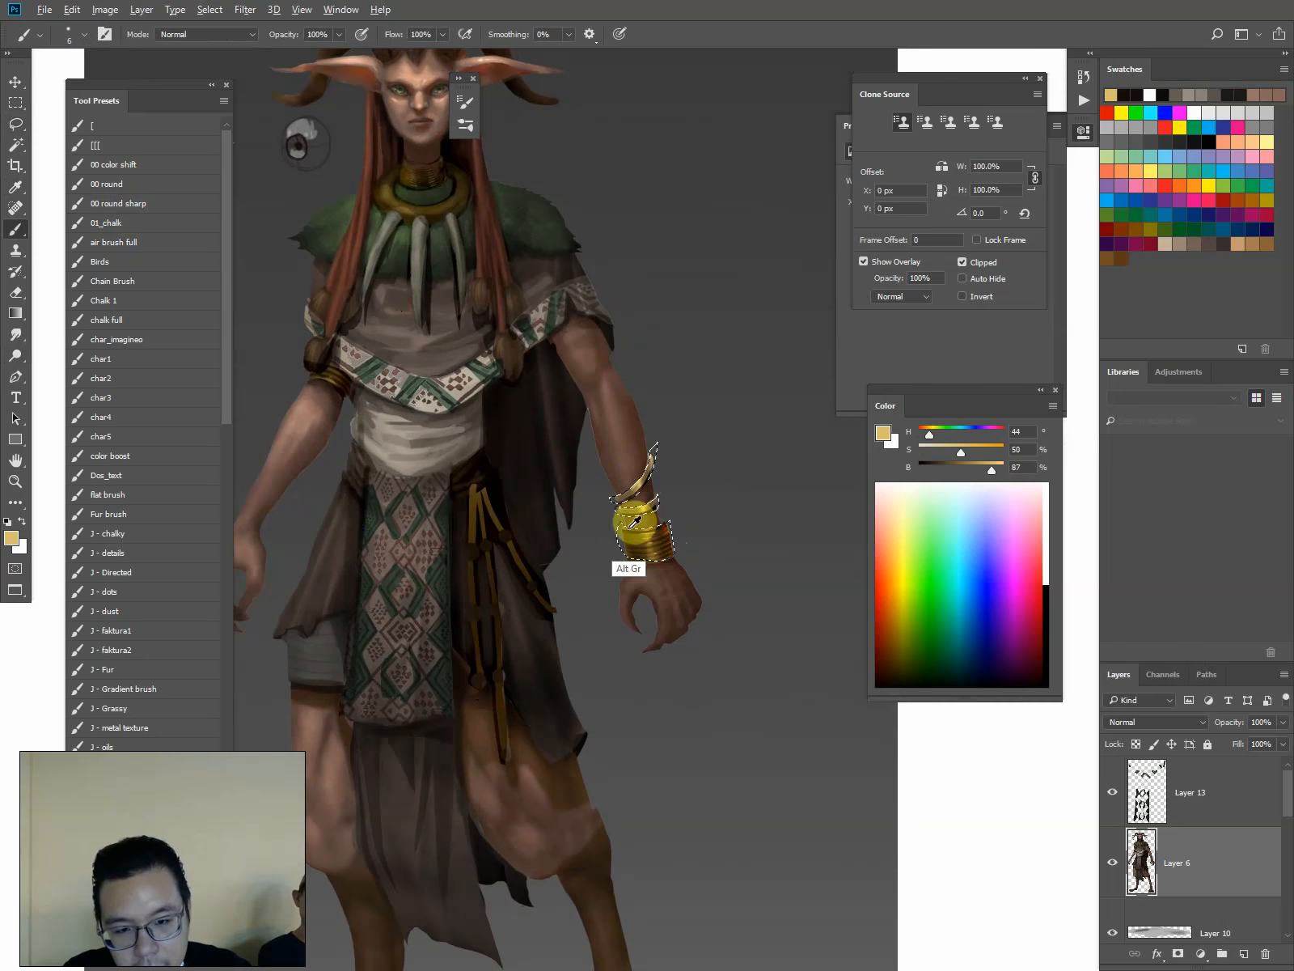
left_click(638, 524, "alt")
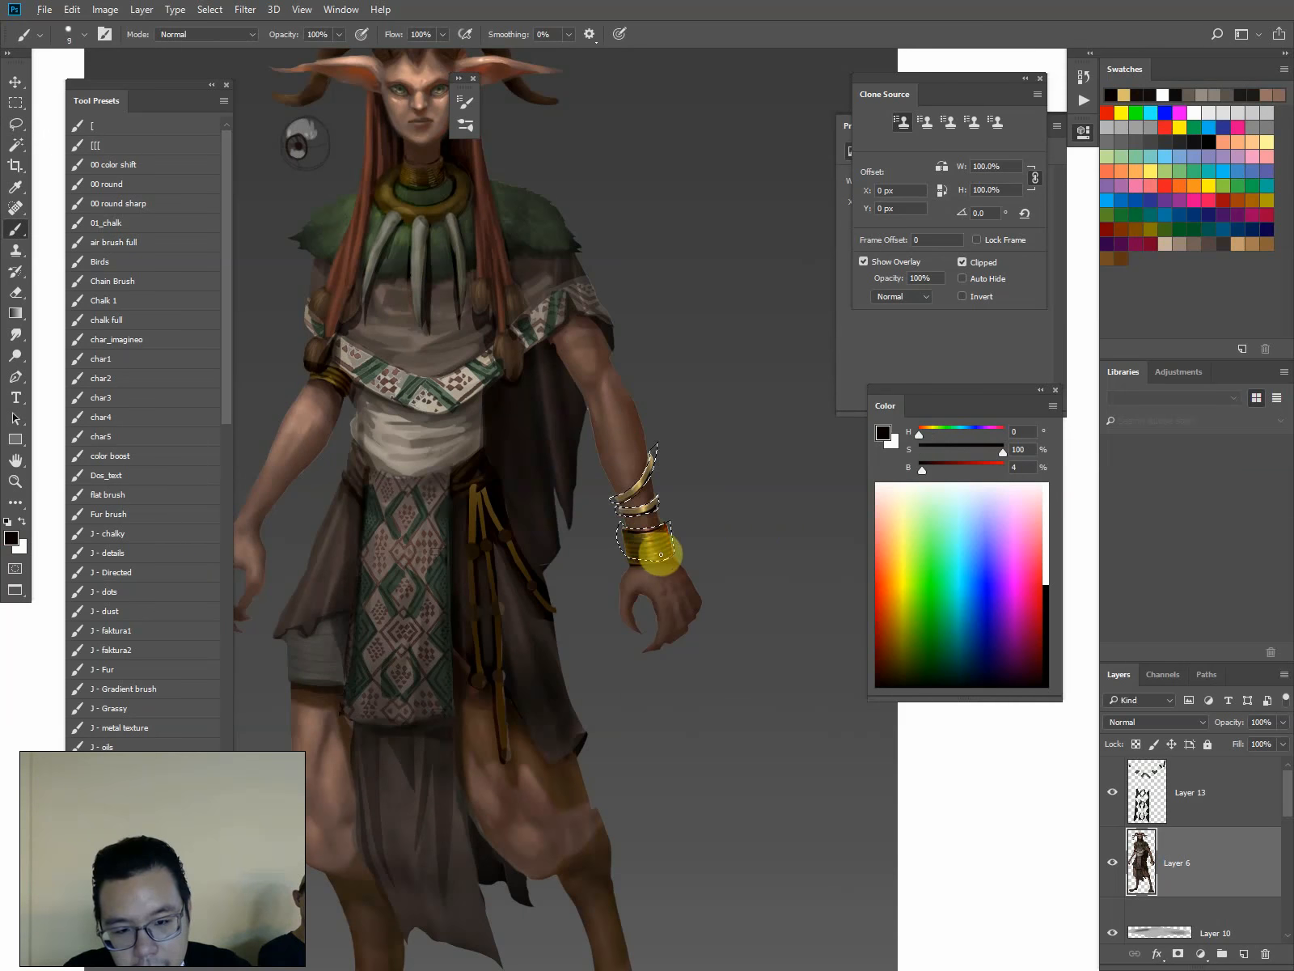
key("l")
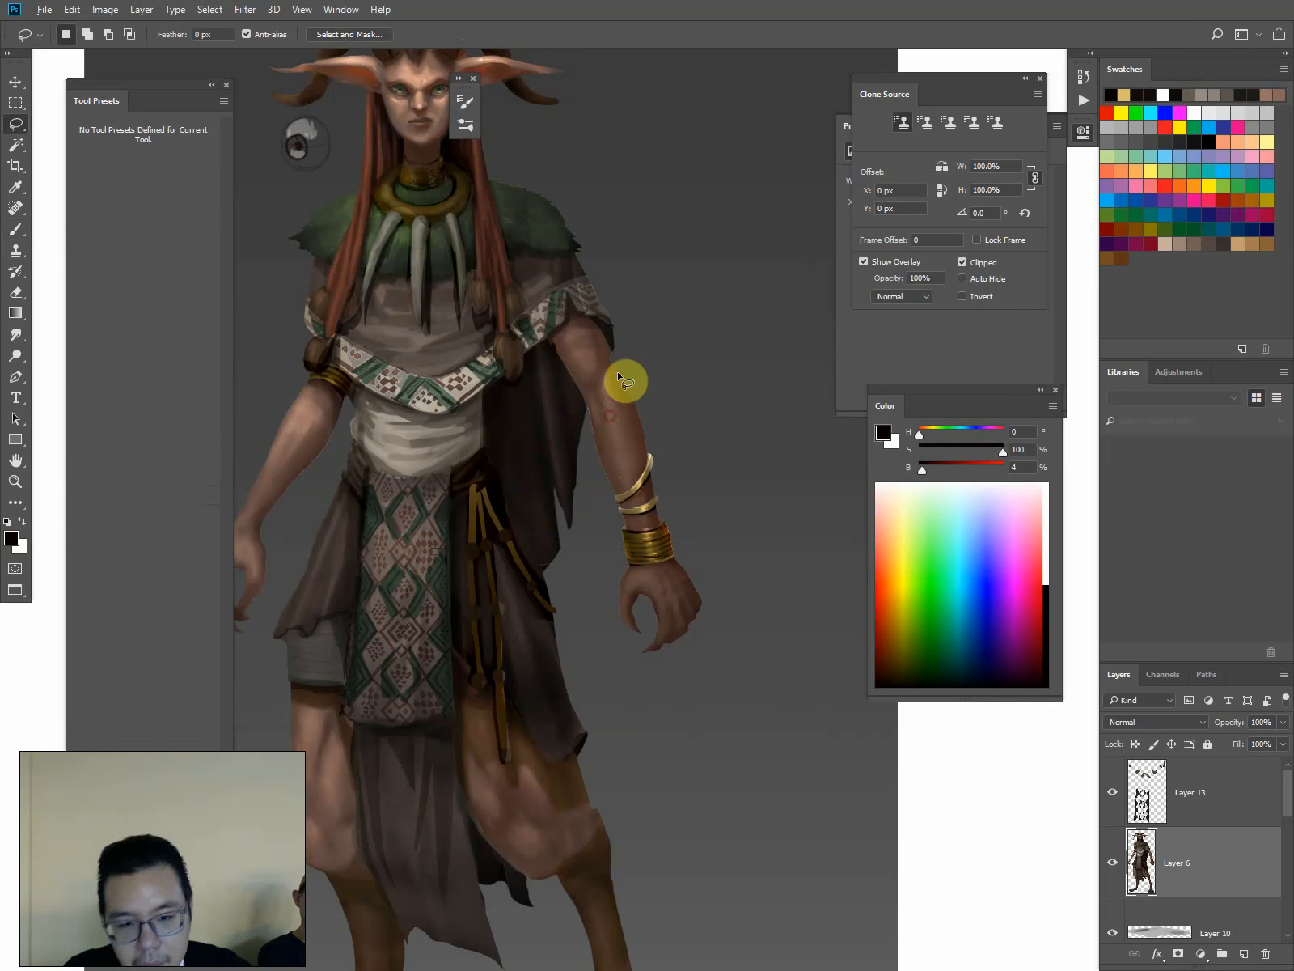
key("ctrl+d")
Select the gold neck ring and add bright metallic glints using the Dodge tool on Highlights at 100% exposure
key("ctrl+minus")
left_click_drag(510, 324, 550, 364)
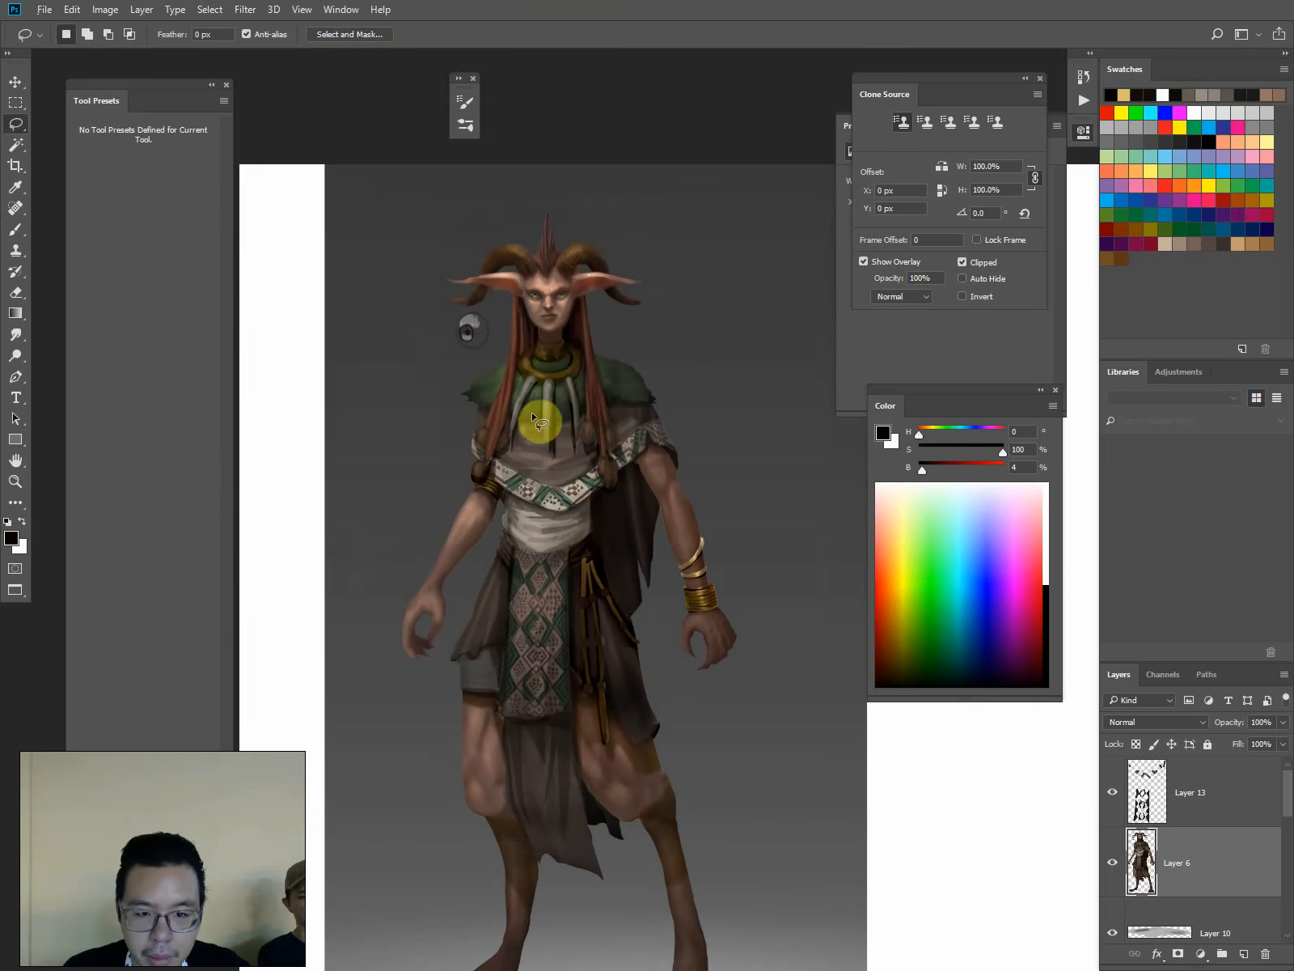
key("ctrl+plus")
key("ctrl+plus")
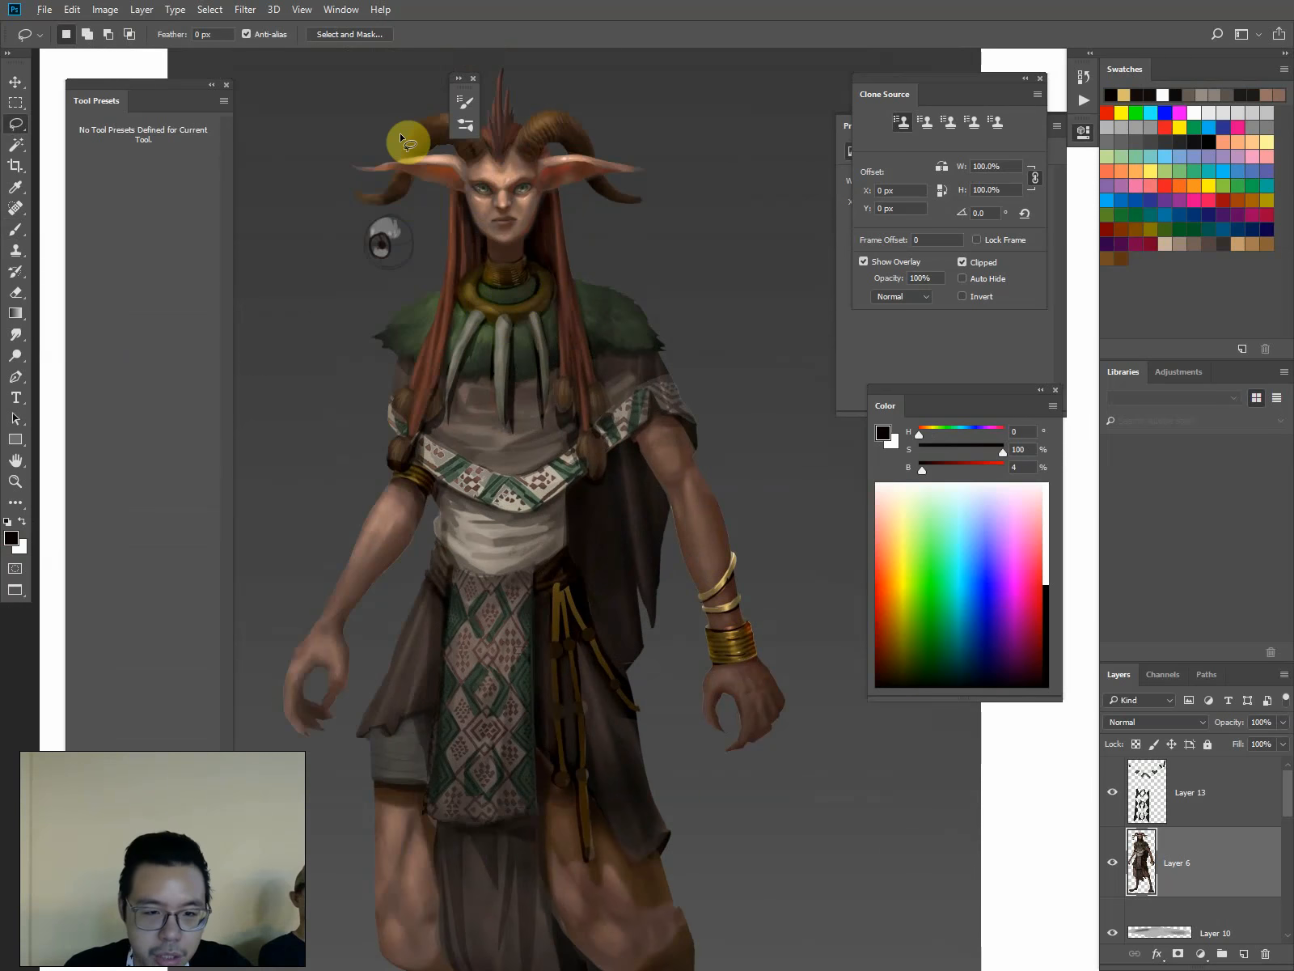
mouse_move(476, 307)
left_mouse_down()
mouse_move(506, 321)
mouse_move(478, 312)
mouse_move(534, 307)
mouse_move(485, 309)
left_mouse_up()
key("o")
left_click(483, 304)
left_click(539, 303)
key("ctrl+d")
key("]")
key("]")
key("]")
key("]")
key("]")
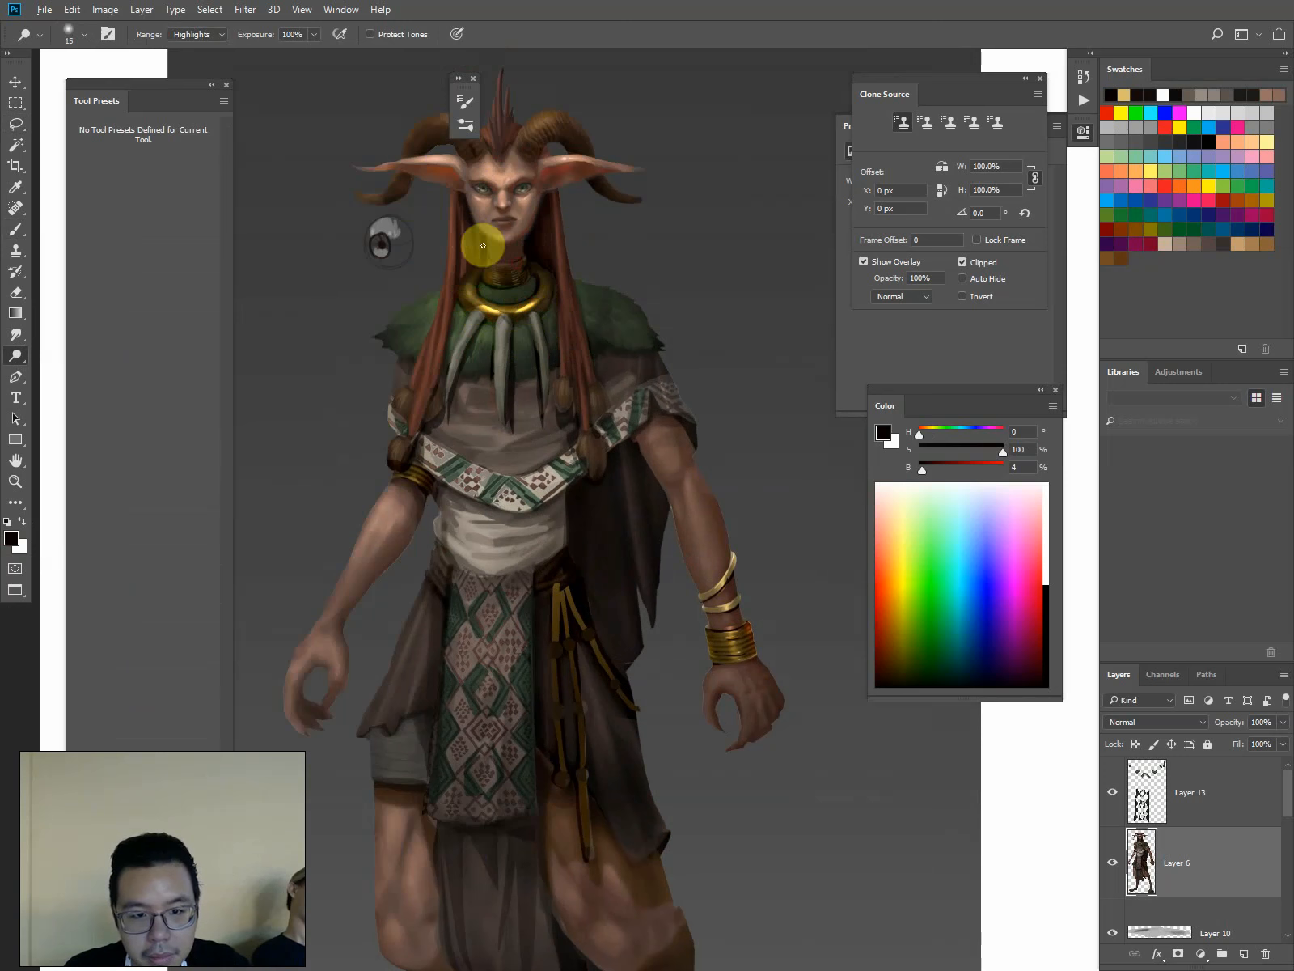
key("[")
key("[")
key("[")
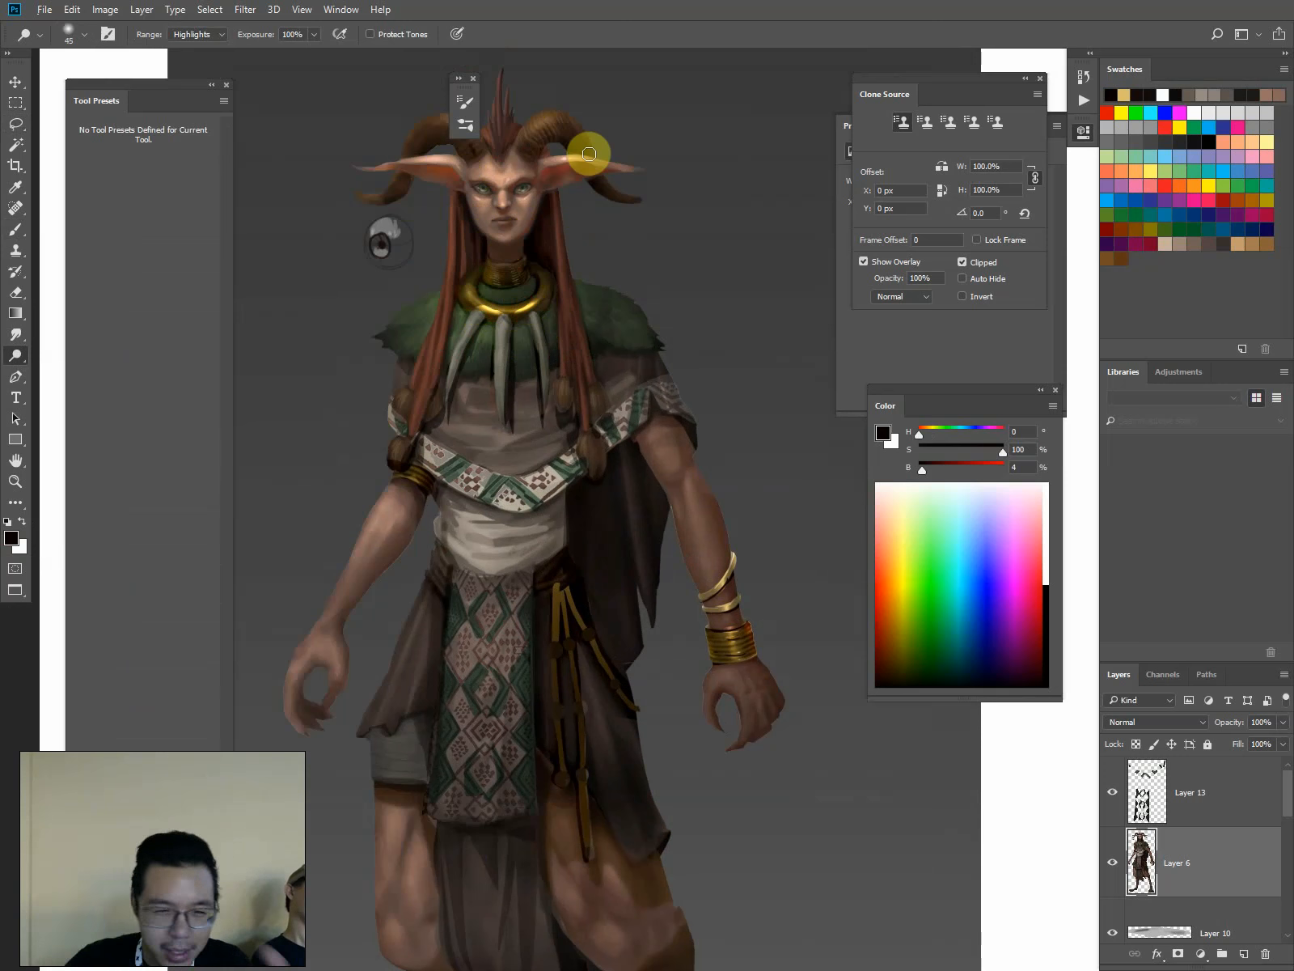
Add a Black & White adjustment layer above Layer 13 to view the whole painting's values in grayscale
key("ctrl+minus")
key("ctrl+minus")
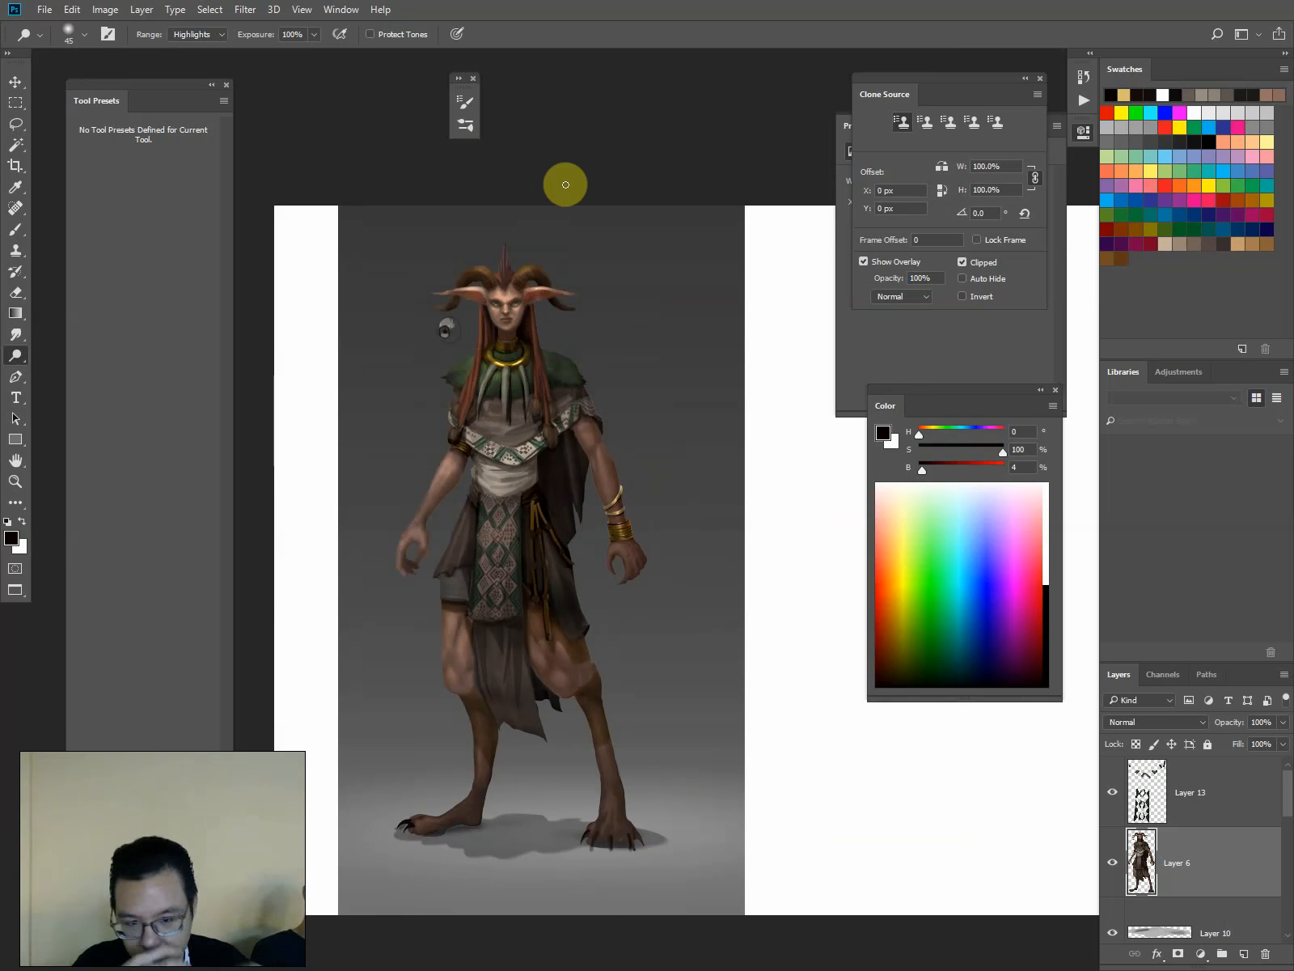
scroll(1227, 831, "down", 3)
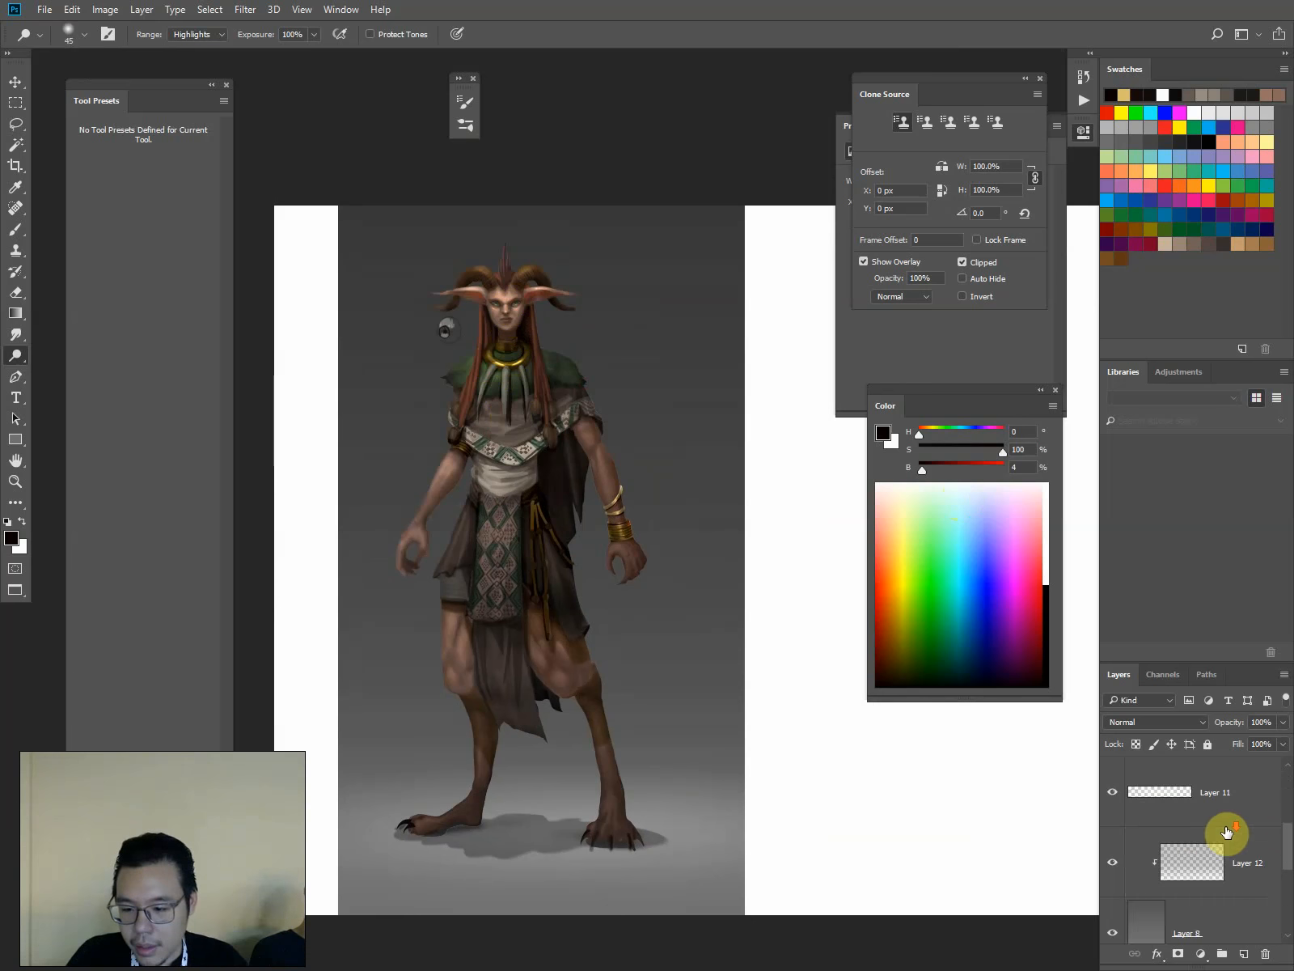
scroll(1228, 832, "up", 3)
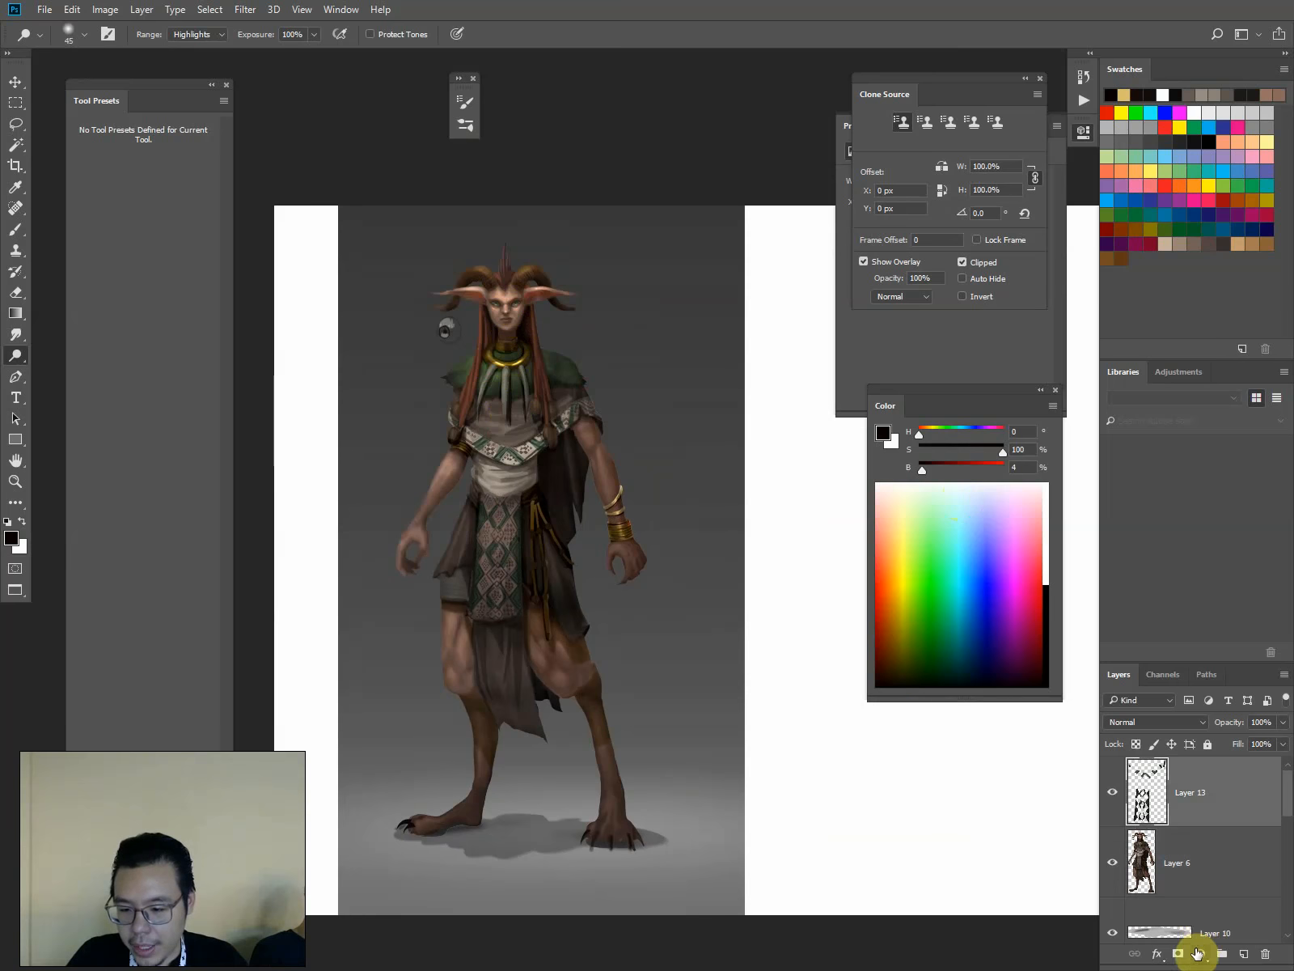
left_click(1198, 953)
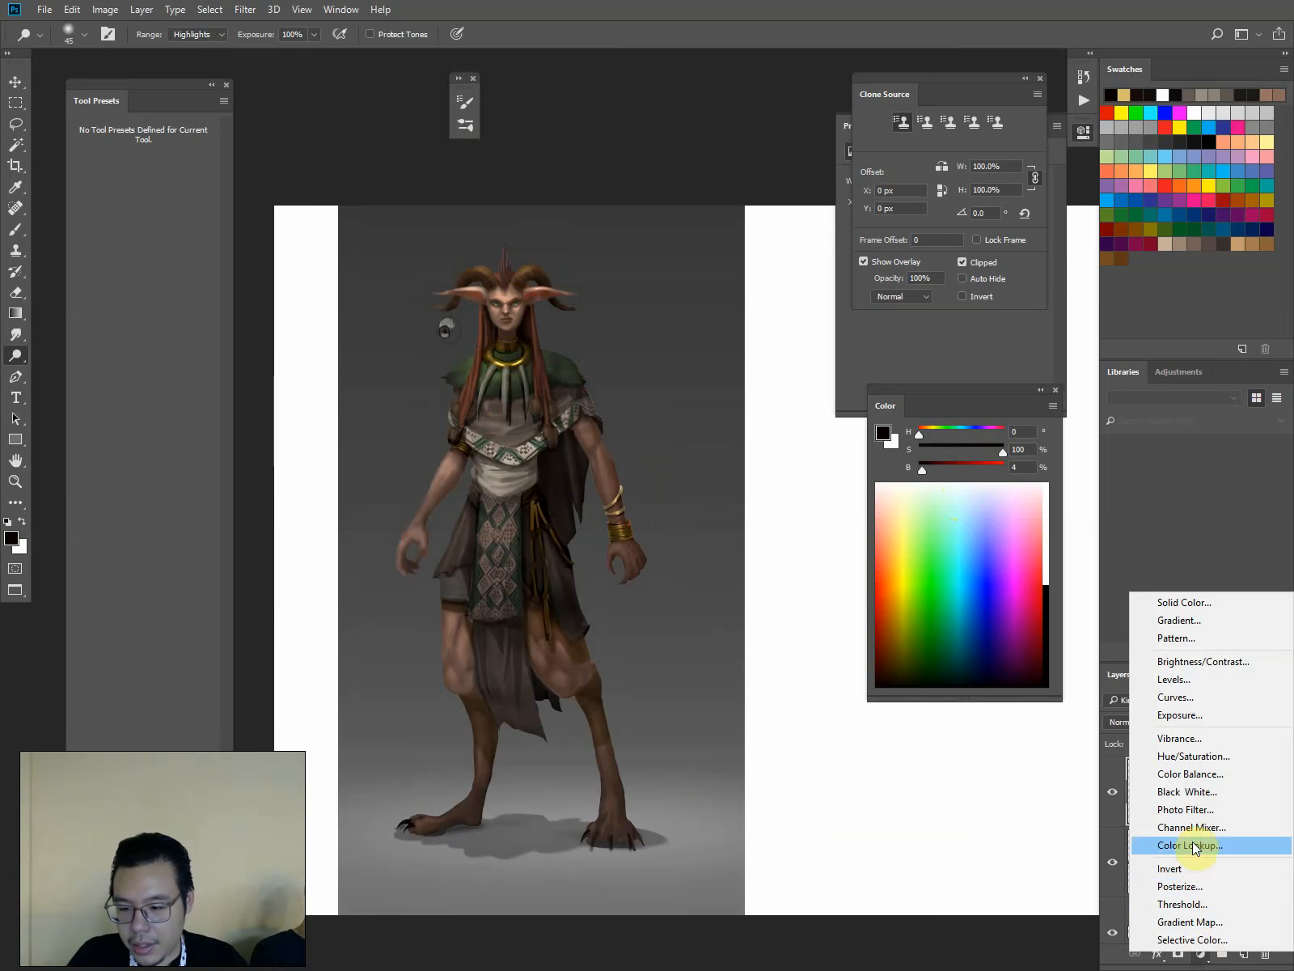
left_click(1187, 792)
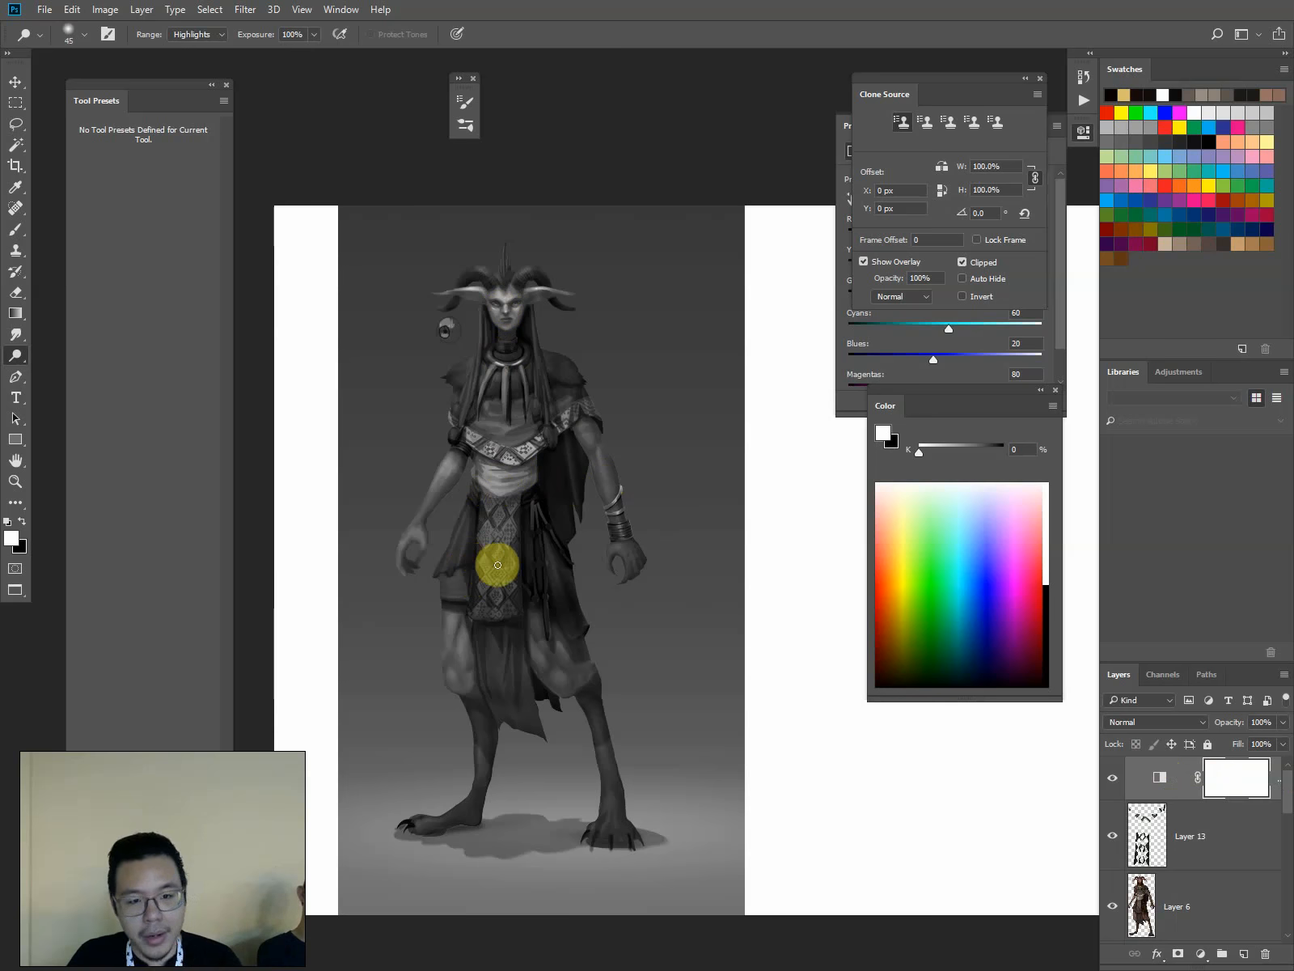
scroll(1173, 893, "down", 8)
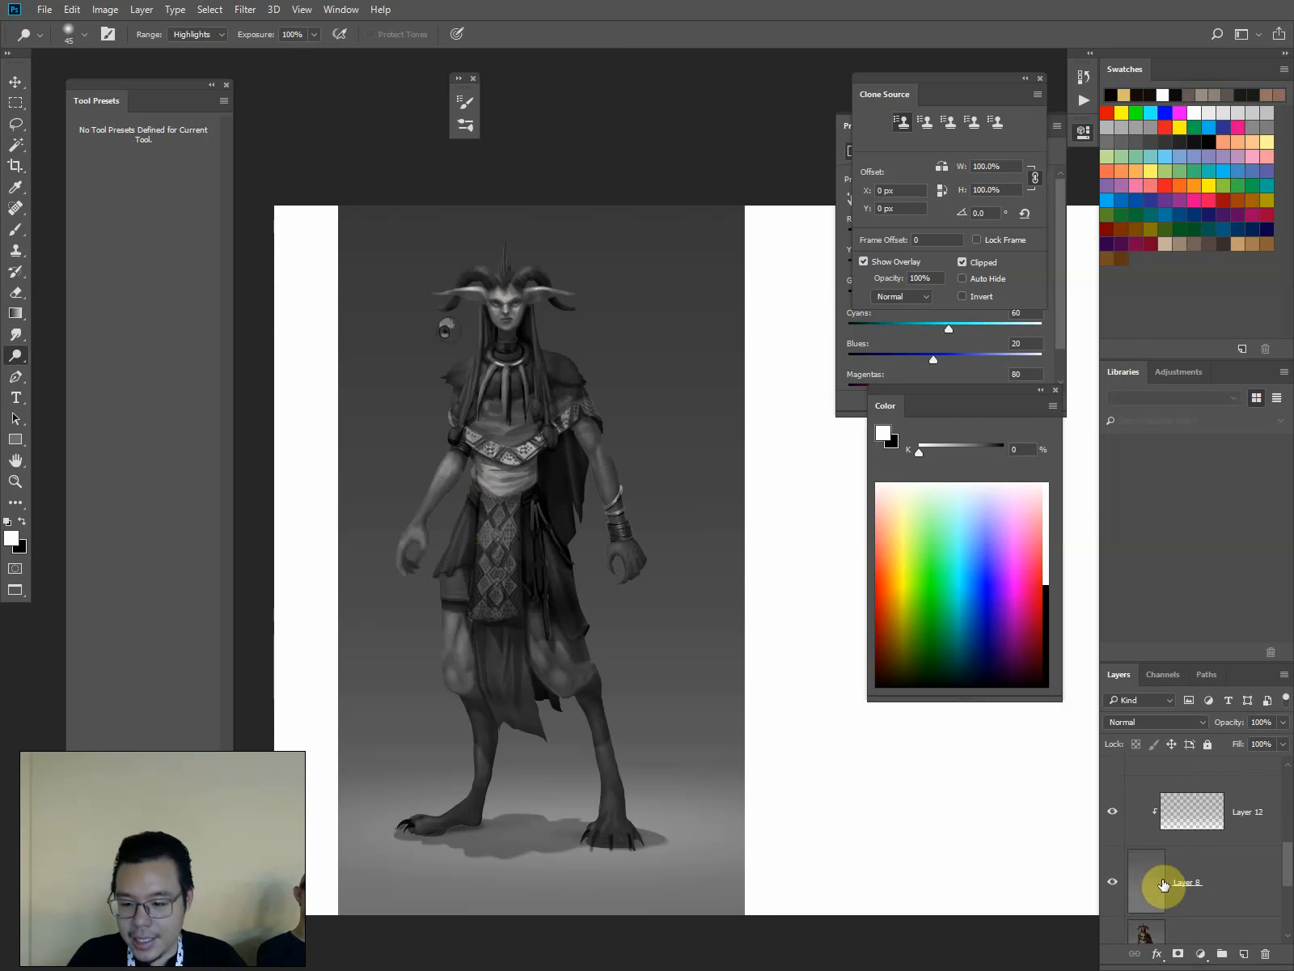
Group all the repaint layers from Layer 13 down through Layer 8 into one layer group
scroll(1144, 868, "up", 8)
left_click(1223, 846)
scroll(1221, 858, "down", 5)
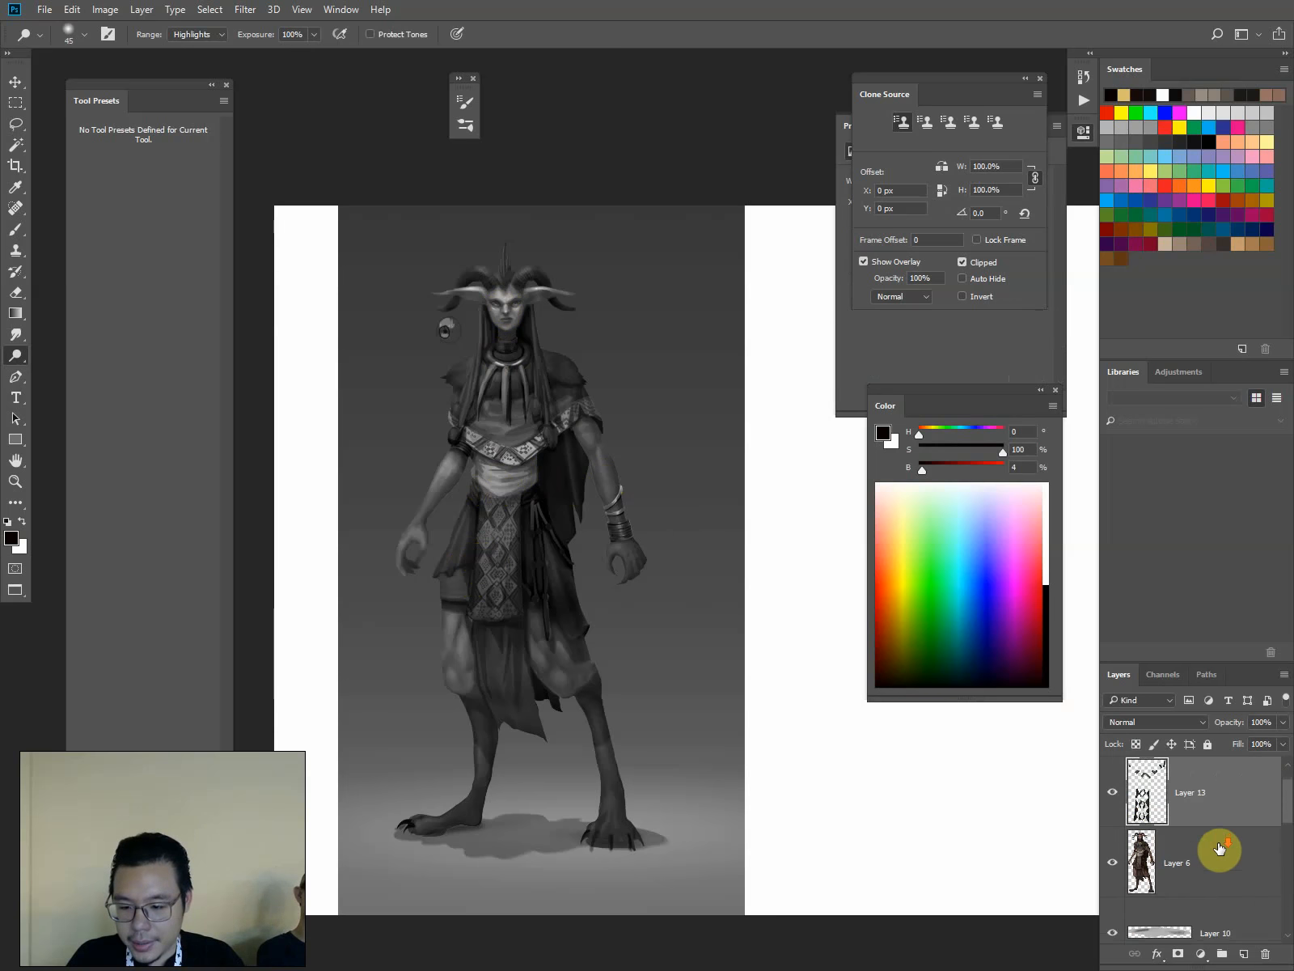
scroll(1219, 893, "down", 1)
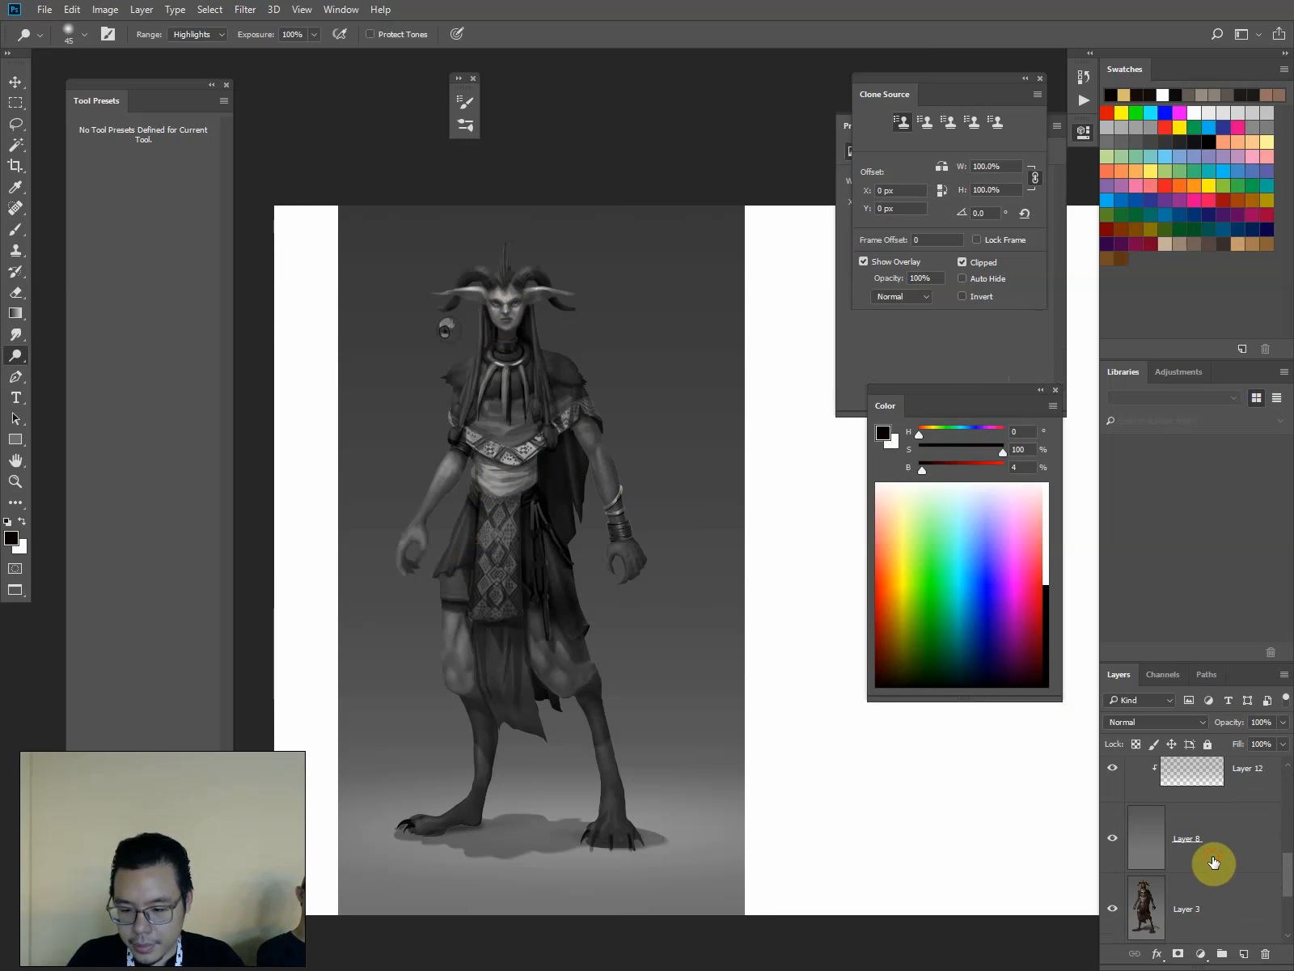
left_click(1214, 861)
key("ctrl+g")
Toggle the repaint group to compare its values with the original, and hide the Black & White adjustment layer
left_click(1114, 767)
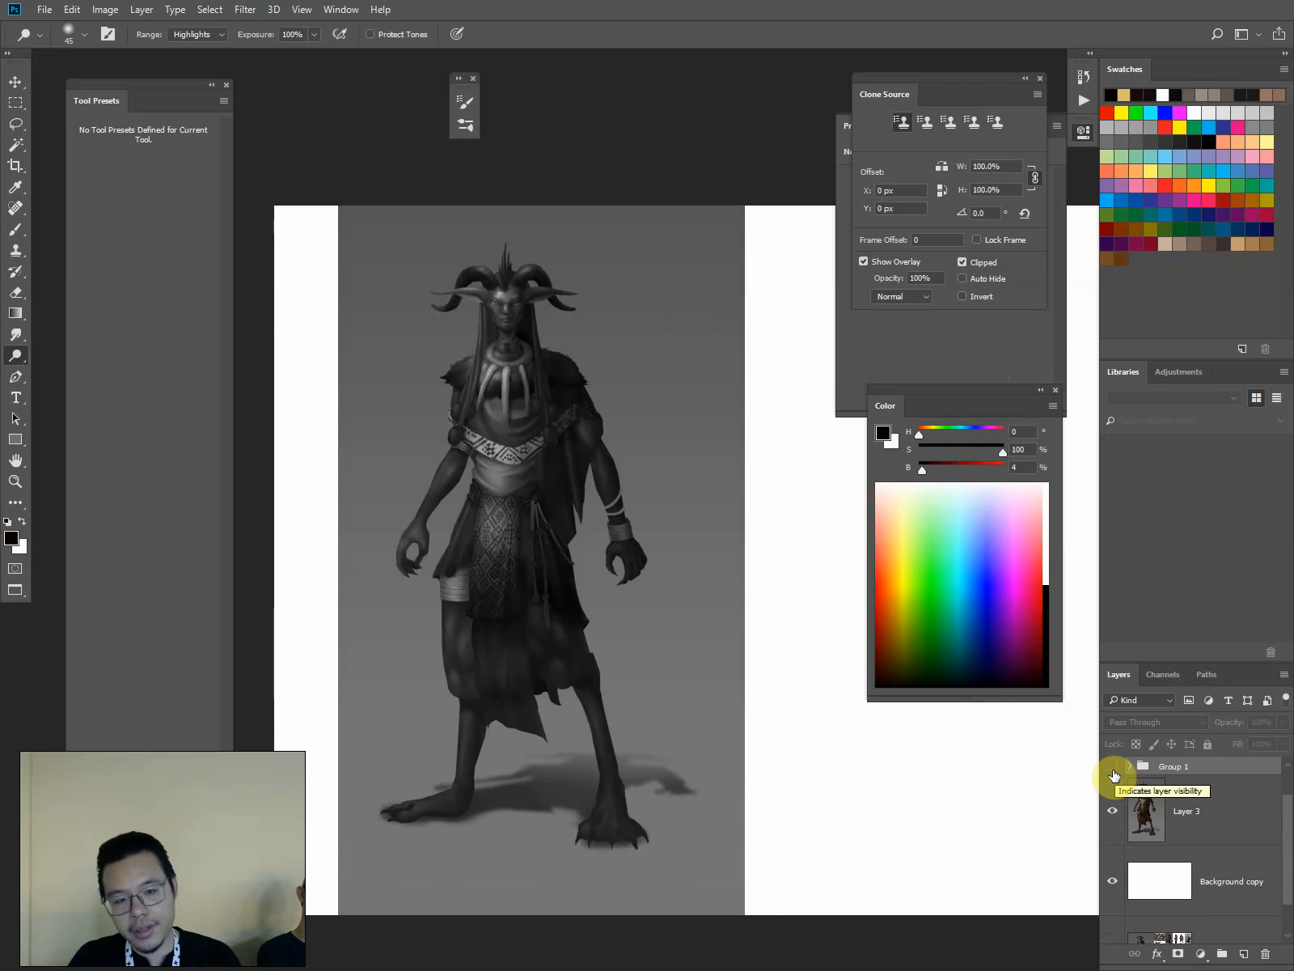
left_click(1114, 769)
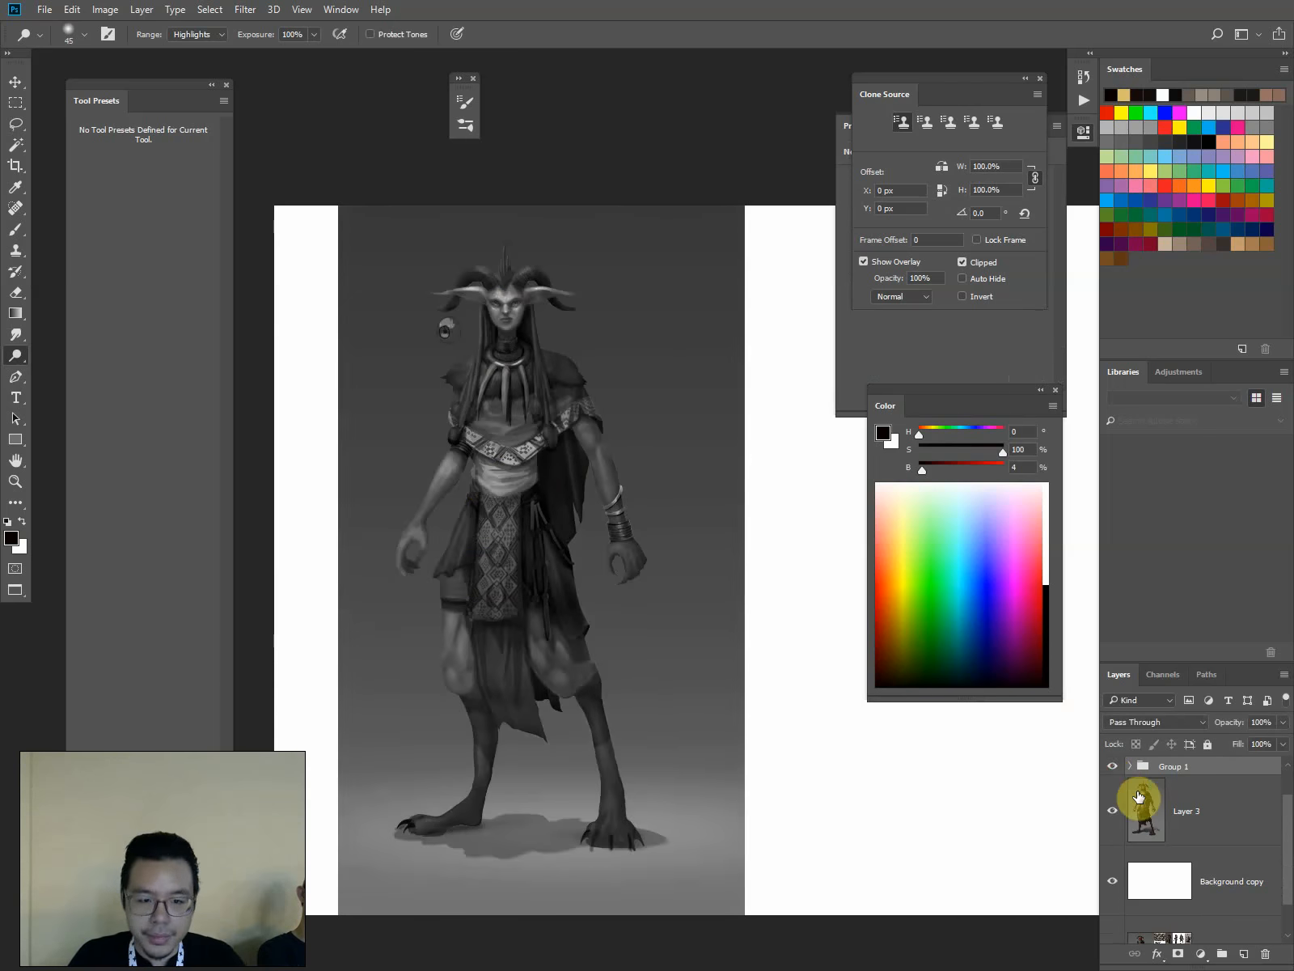
scroll(1135, 797, "up", 1)
left_click(1113, 776)
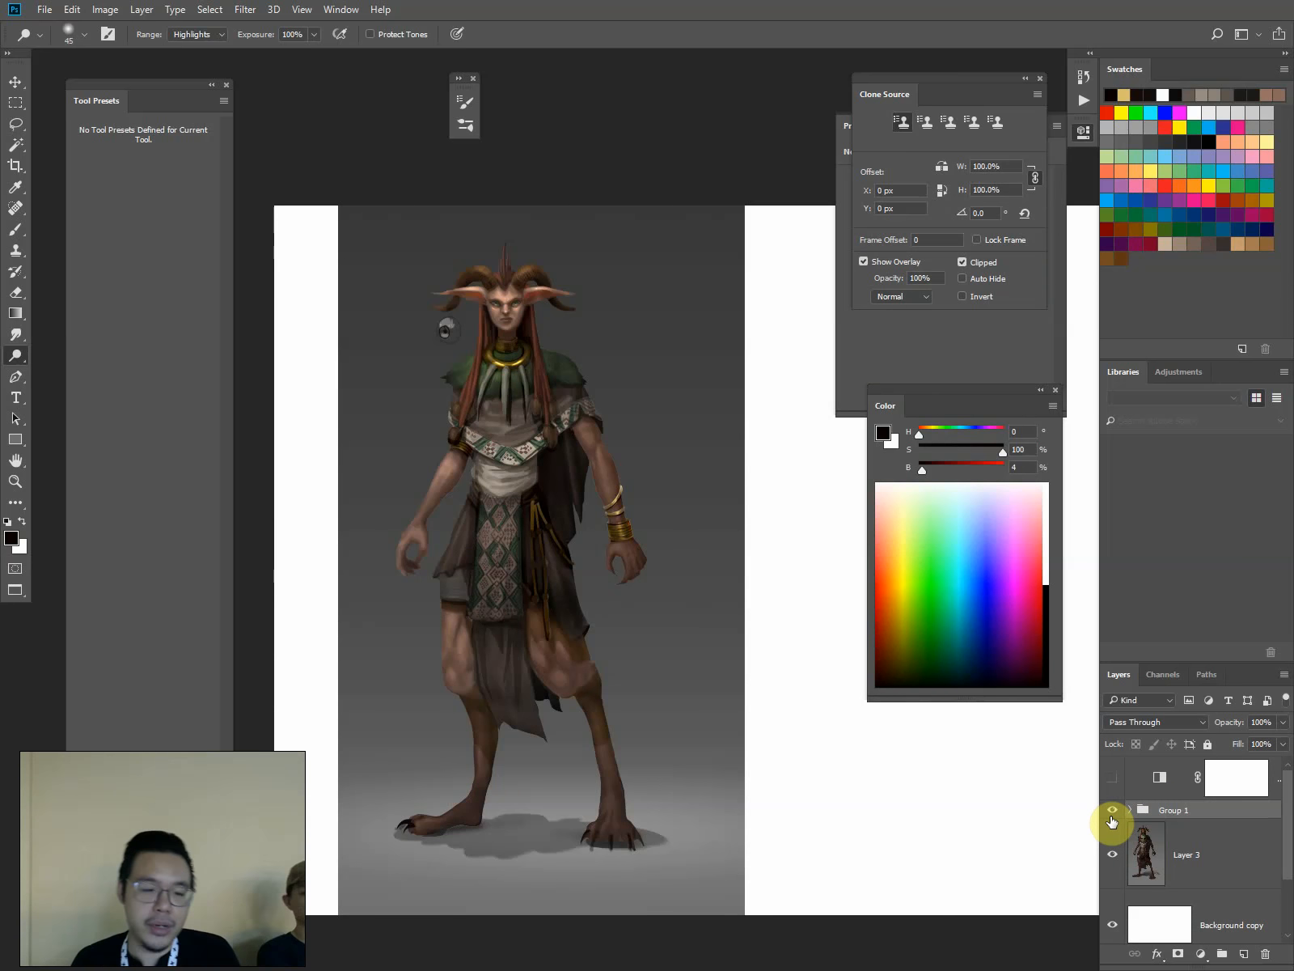
left_click(1112, 814)
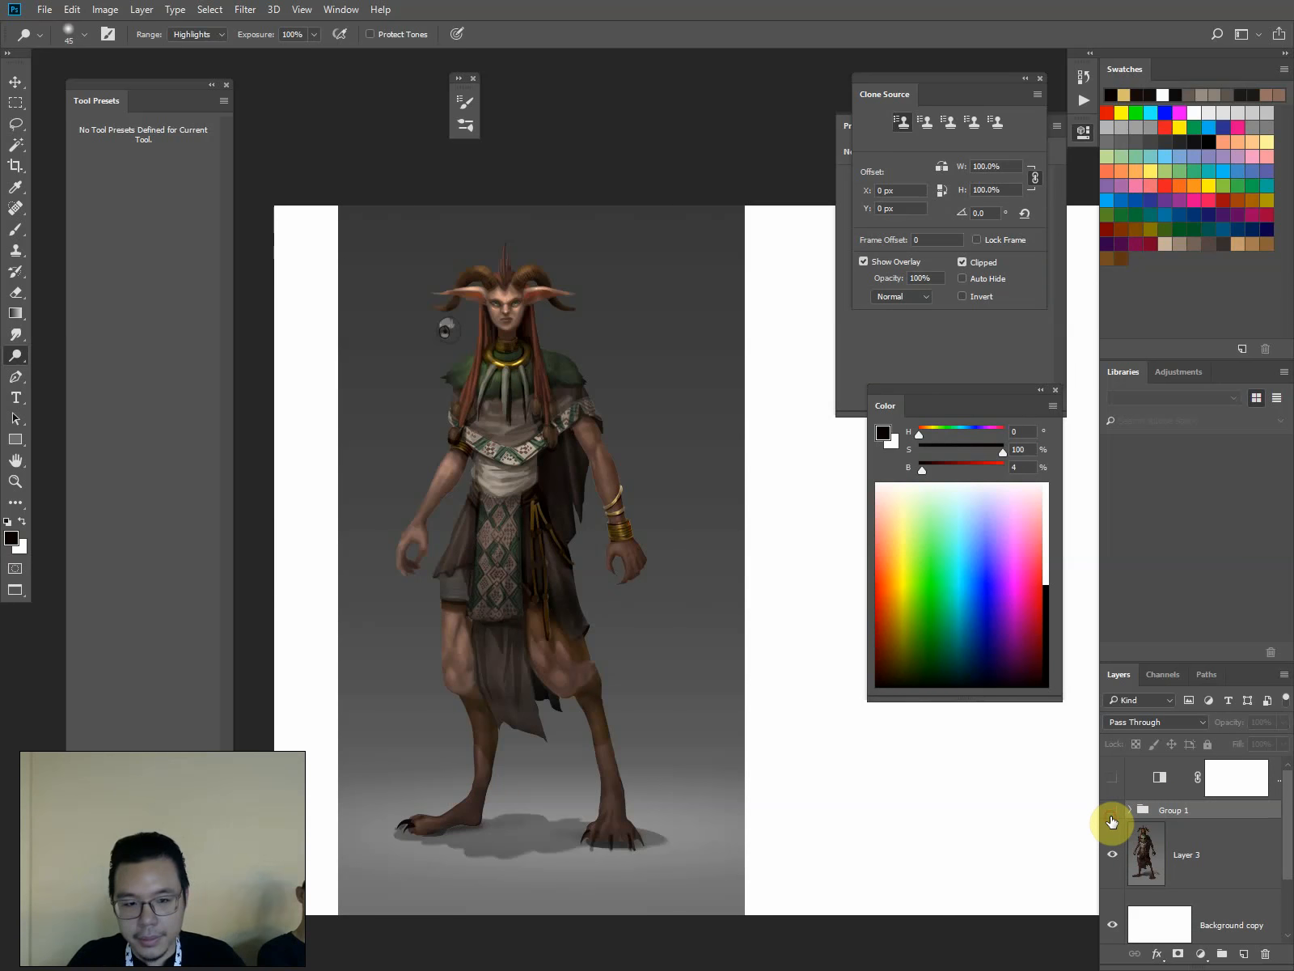
Move the original painting on Layer 3 directly beside the repainted version and show both in full-screen mode
key("v")
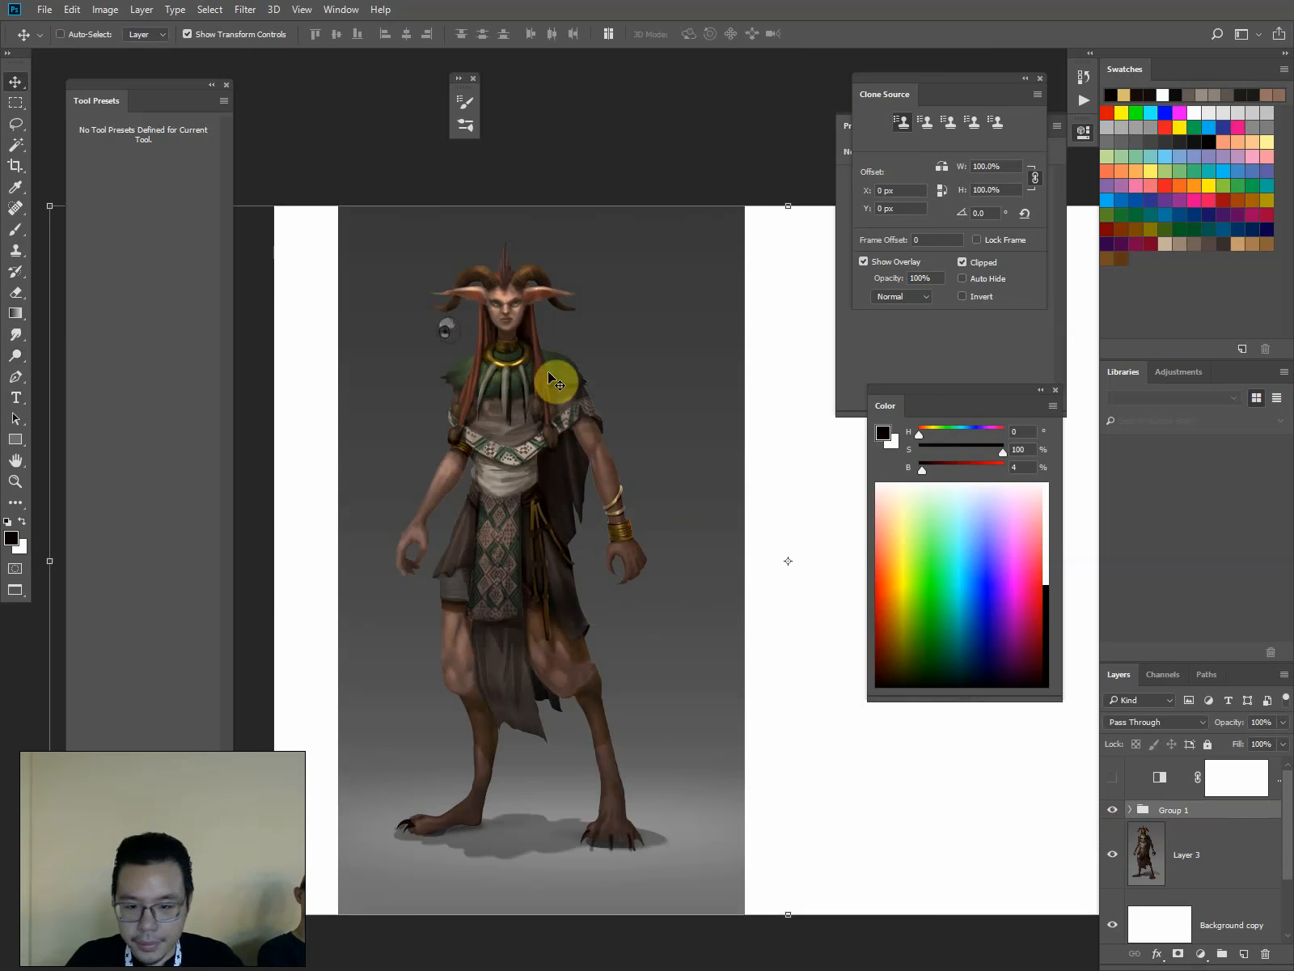
left_click(1209, 854)
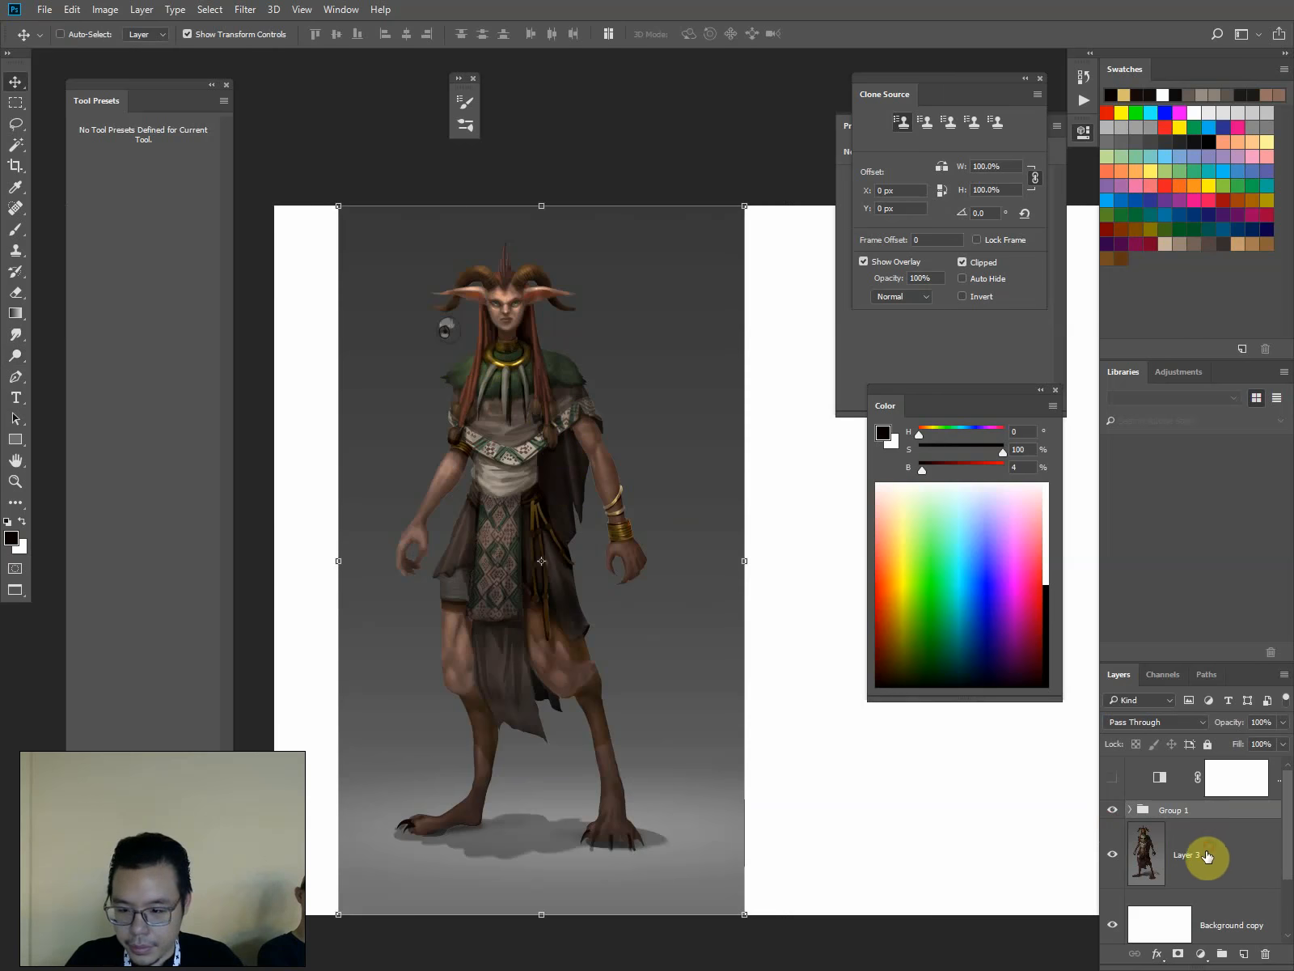
left_click_drag(458, 371, 788, 373)
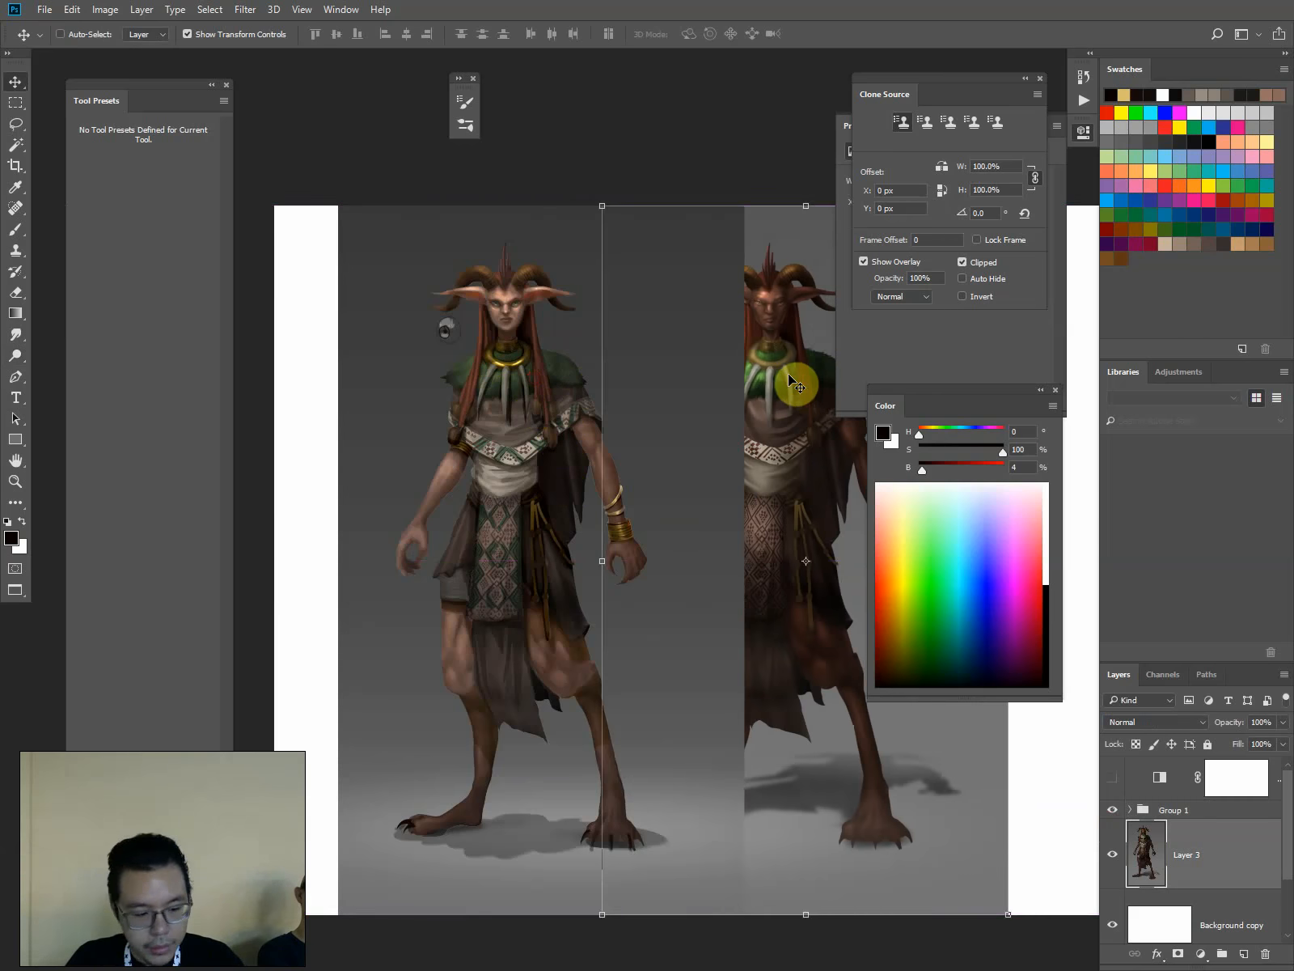
key("f")
left_click_drag(575, 376, 716, 375)
left_click_drag(618, 379, 765, 370)
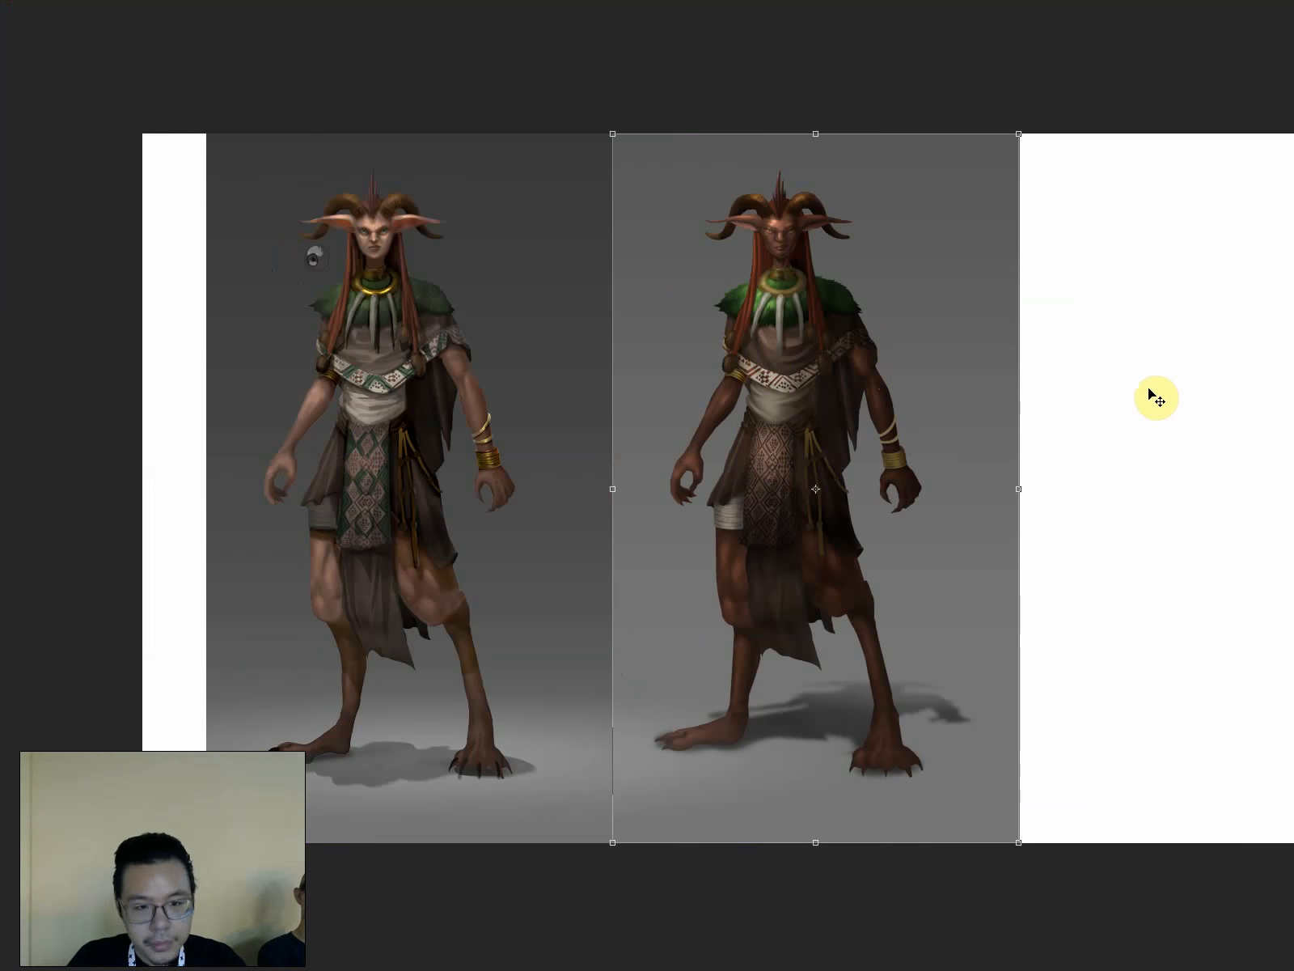
key("f")
left_click_drag(572, 401, 659, 416)
key("f")
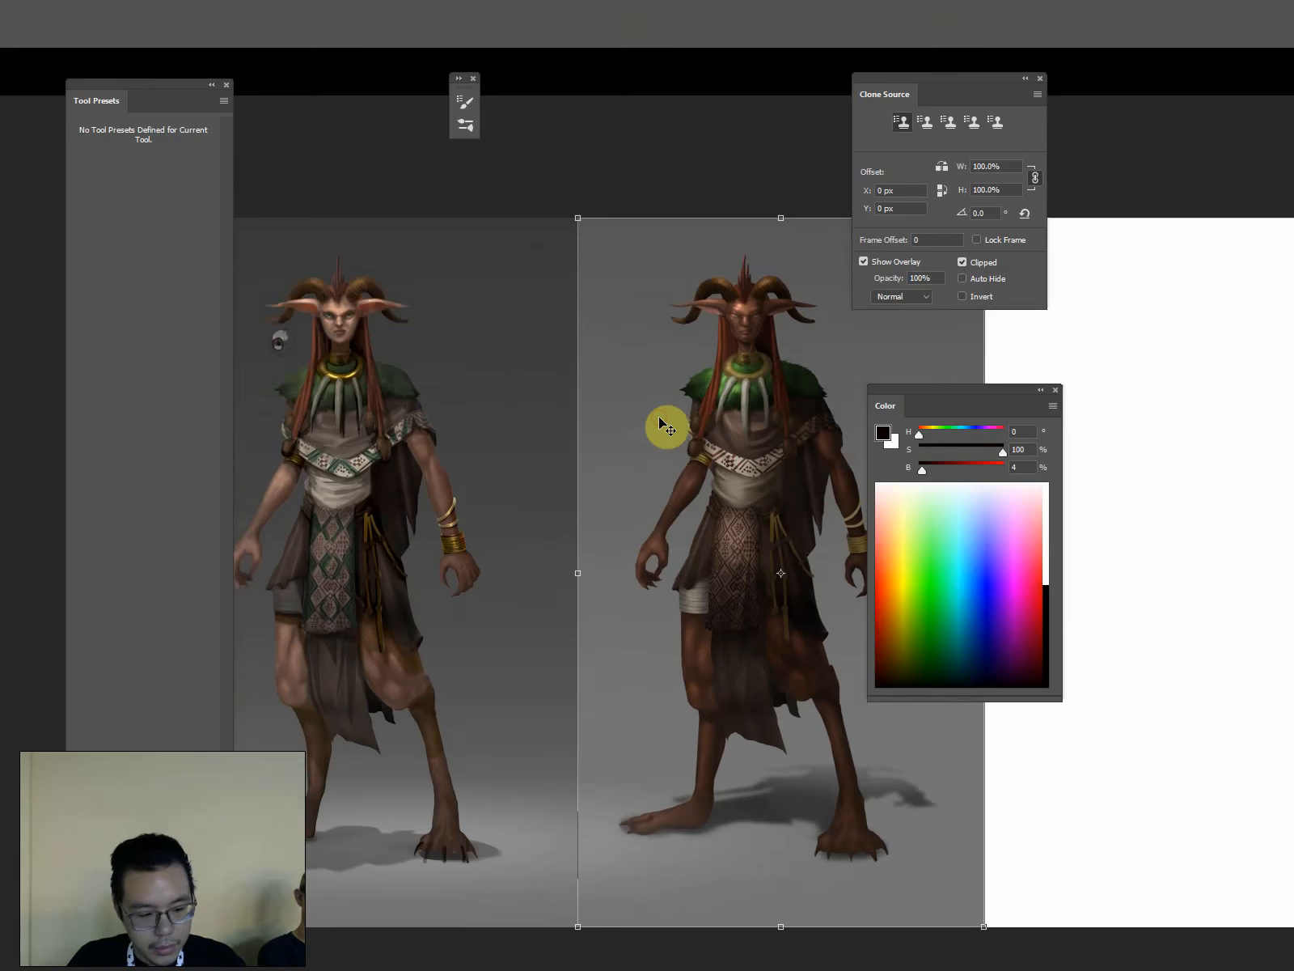
Save the painting as the Photoshop file Antheia Good in the F.art rendering folder, with layers kept
key("ctrl+shift+s")
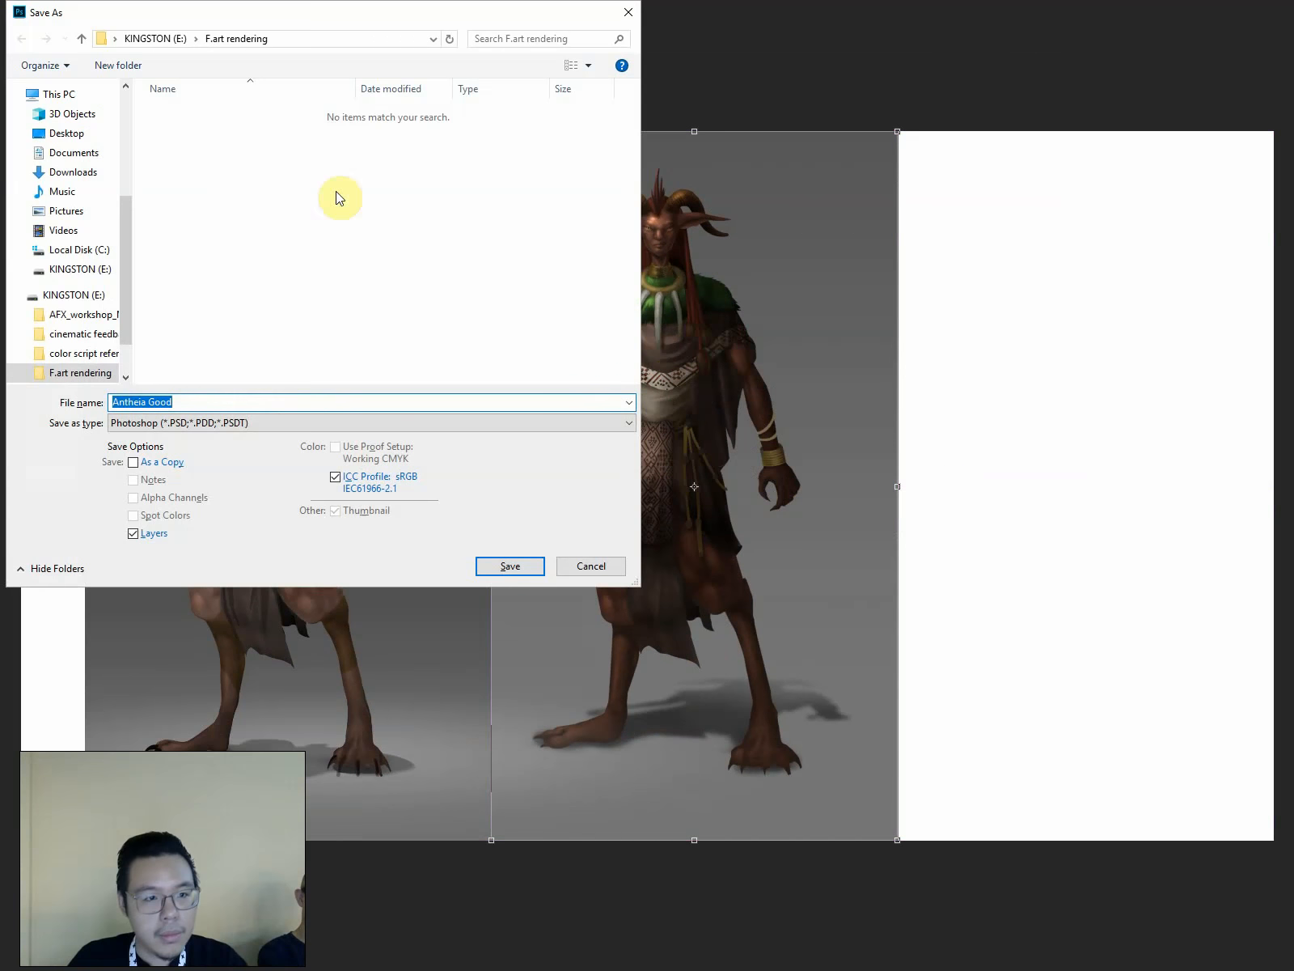
left_click(509, 563)
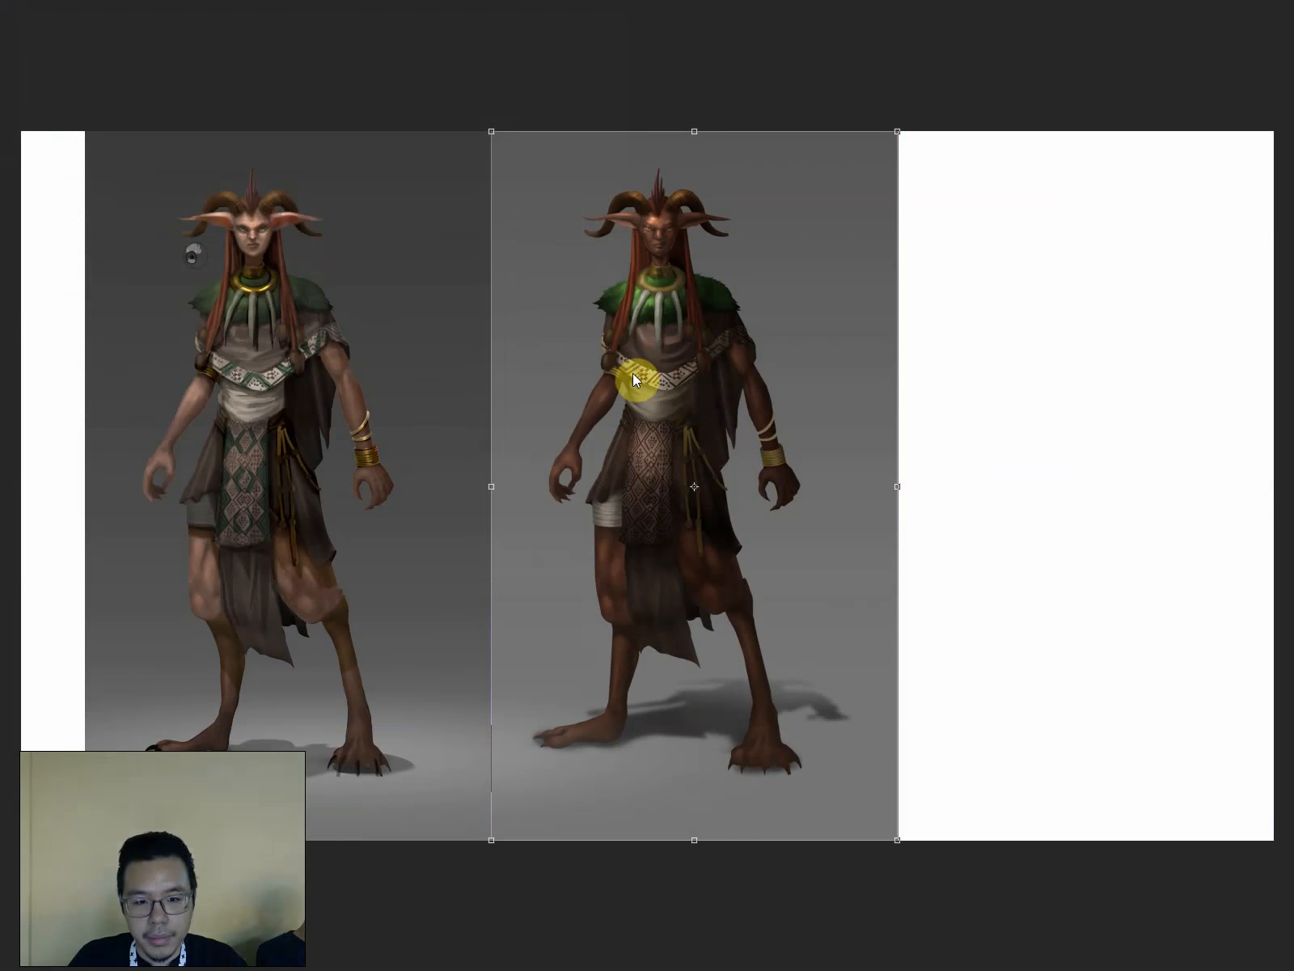
left_click(830, 301)
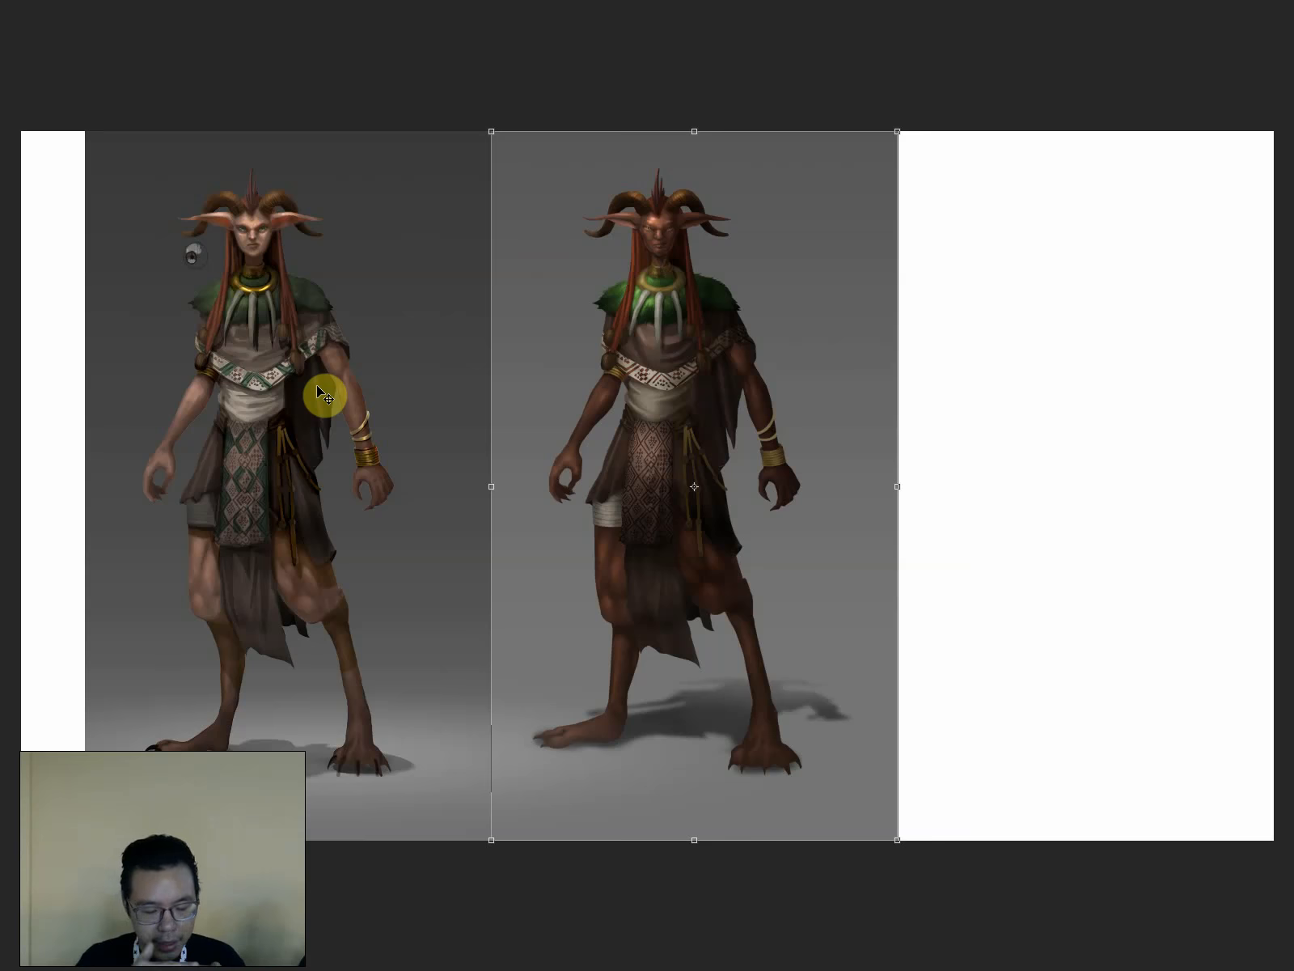
Switch to Chrome and examine the lighting and values of the Kingdom Death Character Design artworks on ArtStation
key("alt+Tab")
key("alt+Tab")
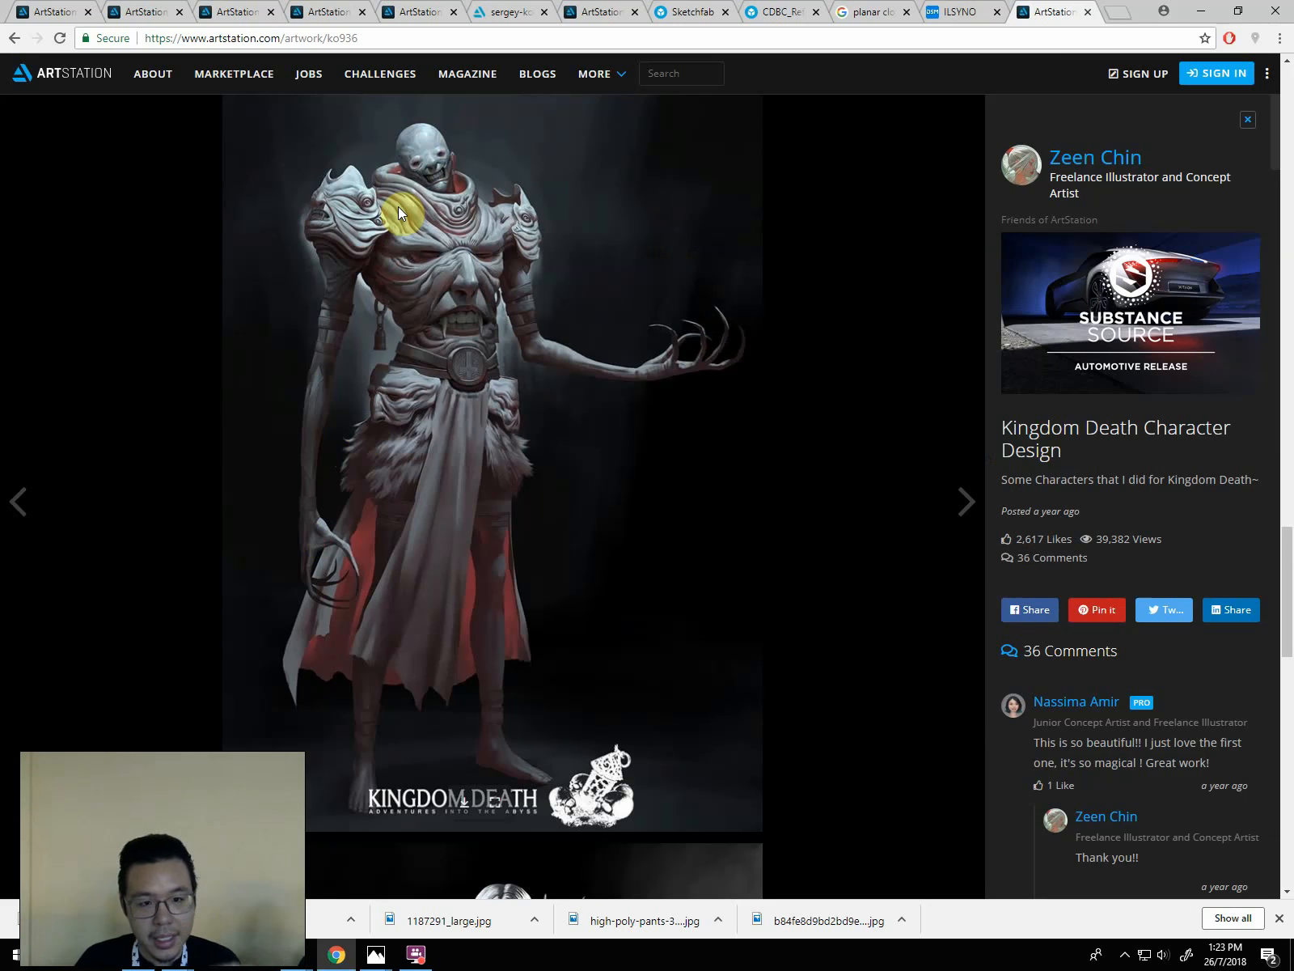
scroll(474, 404, "down", 10)
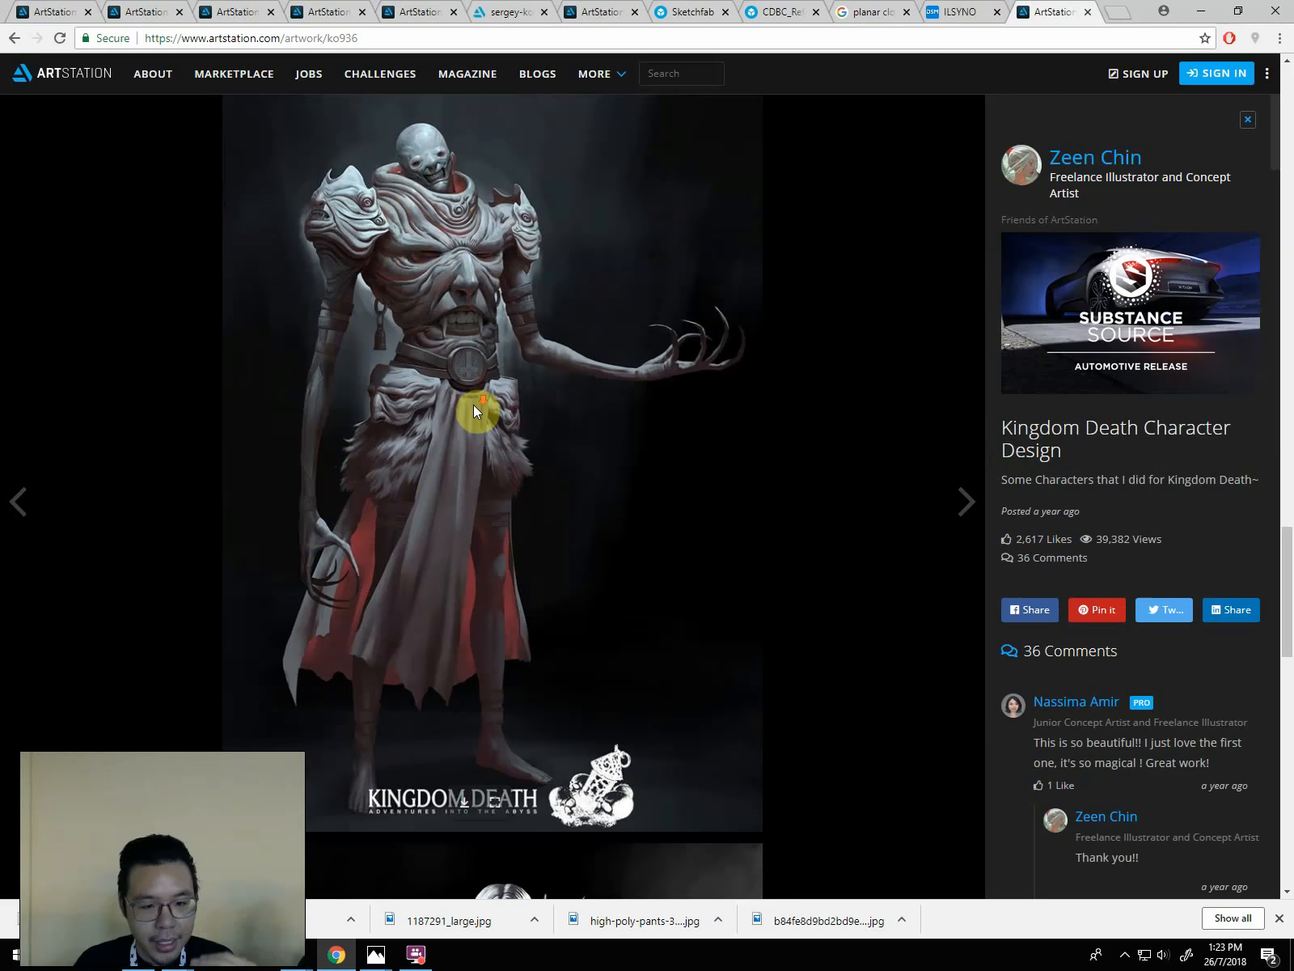
scroll(502, 527, "down", 6)
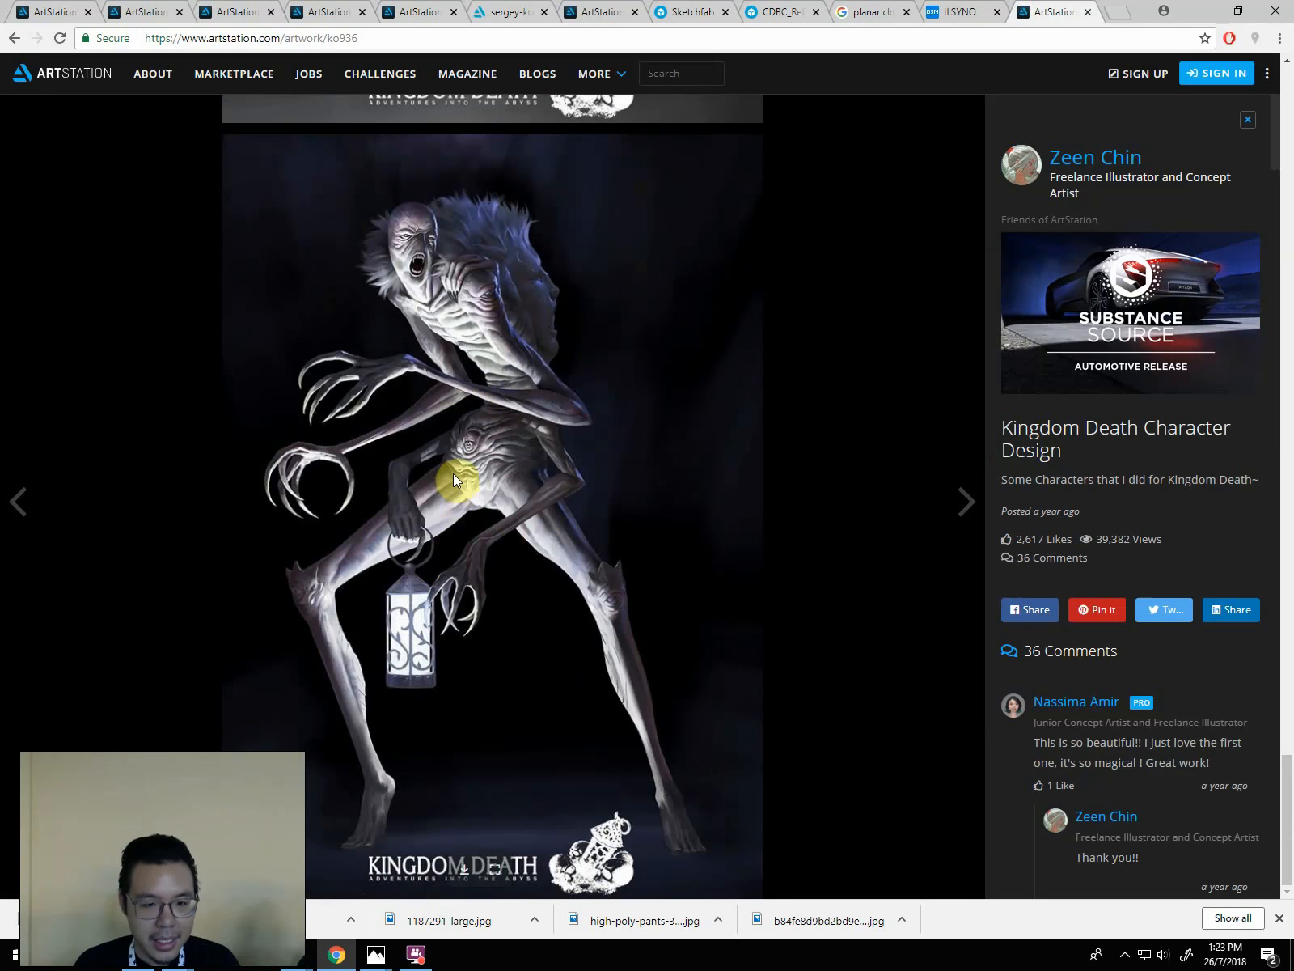
scroll(457, 495, "up", 10)
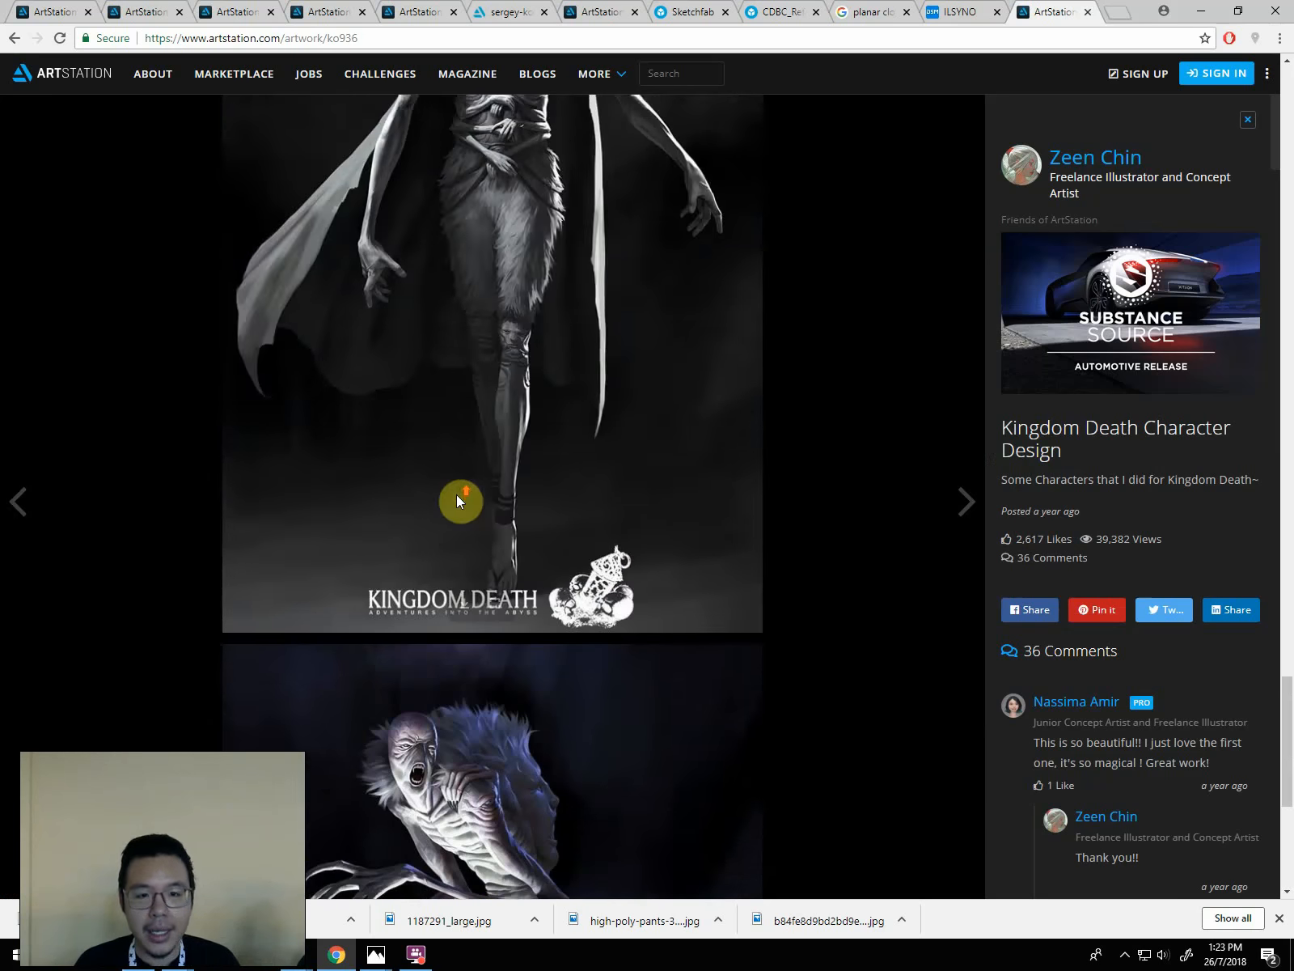
scroll(566, 244, "down", 10)
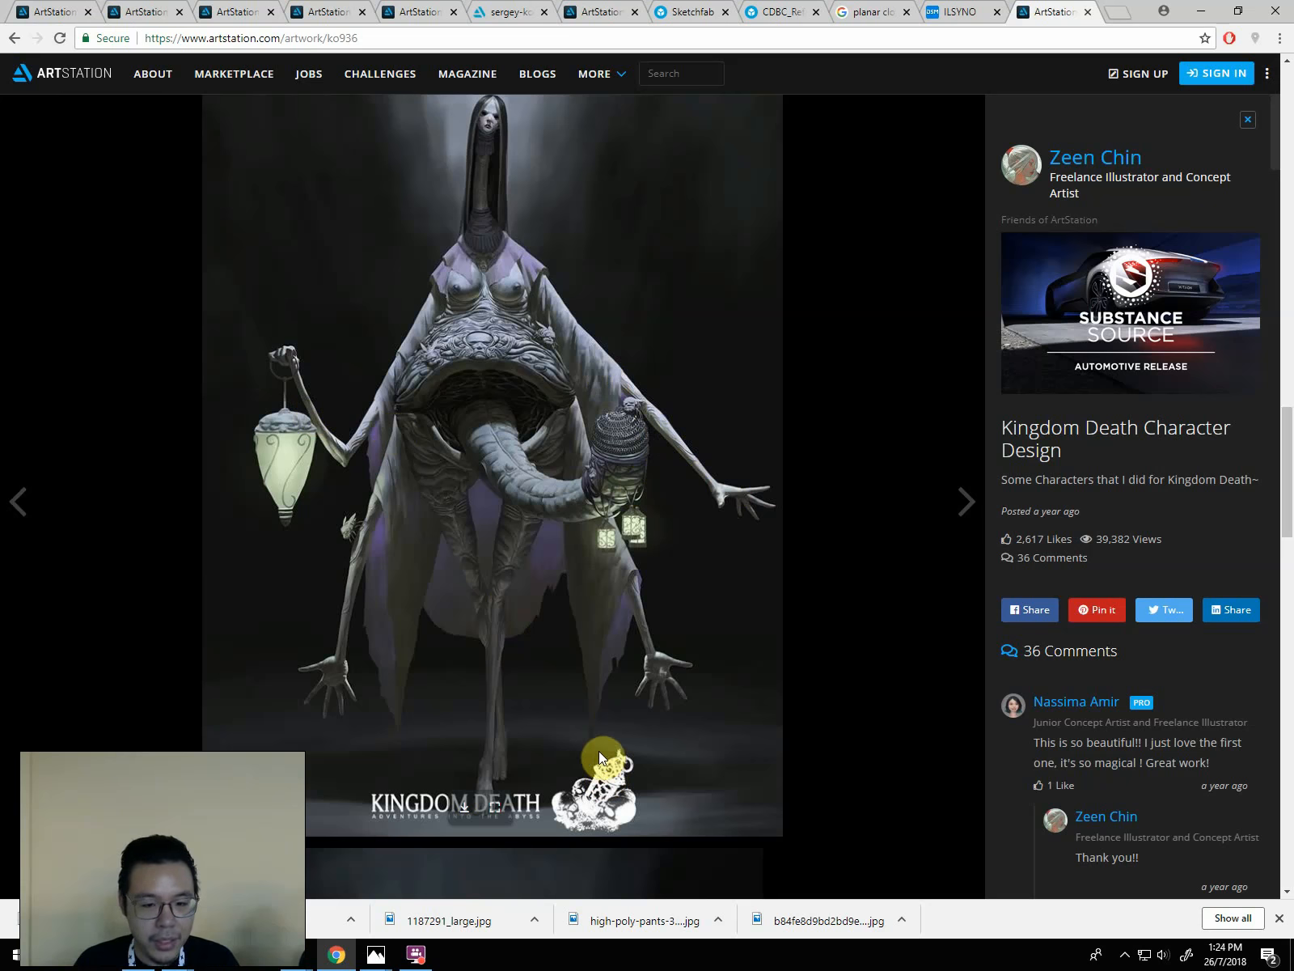
scroll(537, 394, "up", 1)
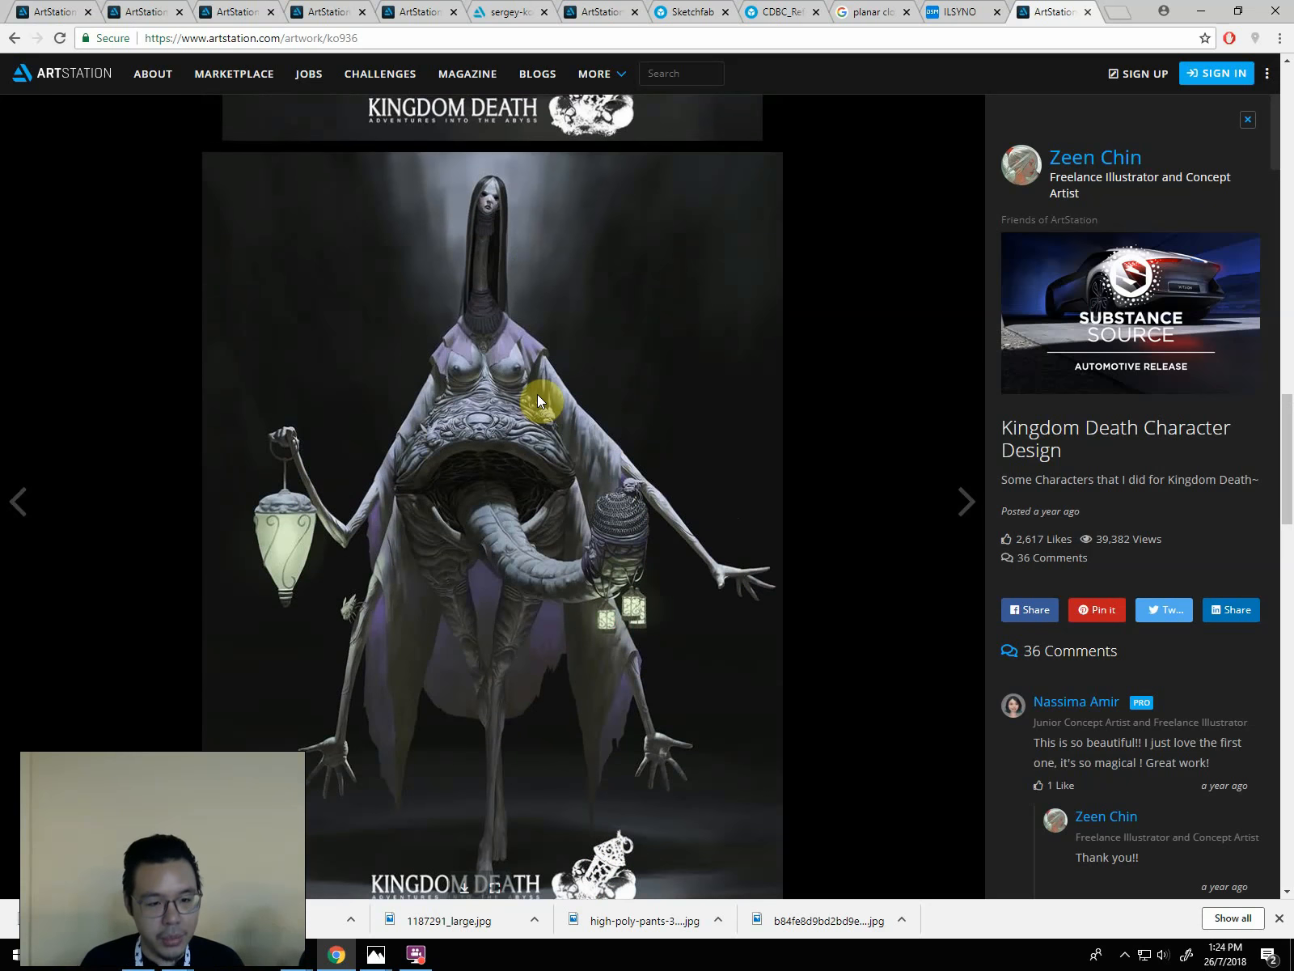
scroll(537, 395, "up", 7)
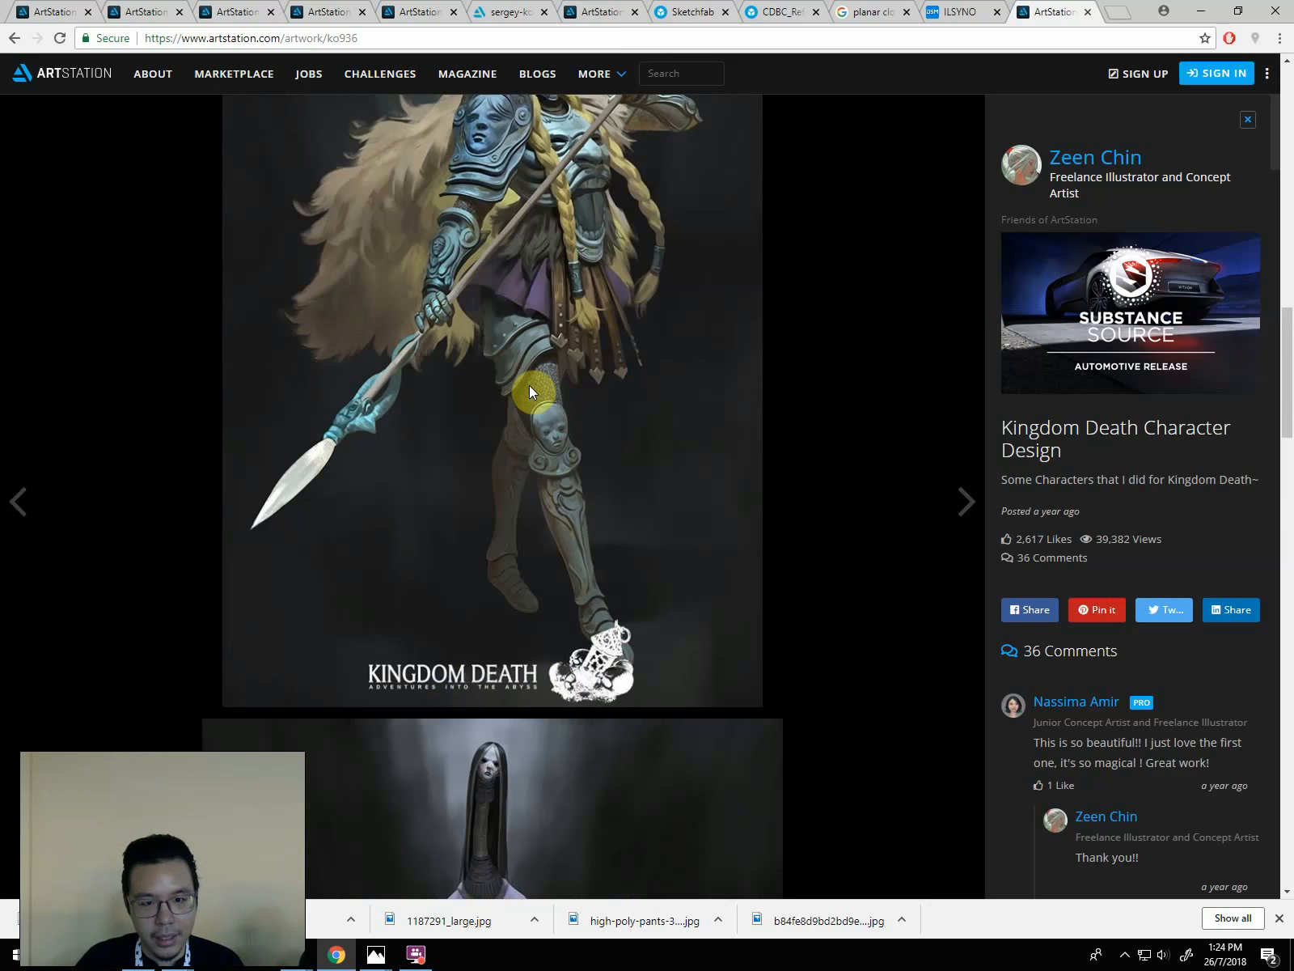
scroll(529, 391, "up", 1)
scroll(543, 385, "down", 1)
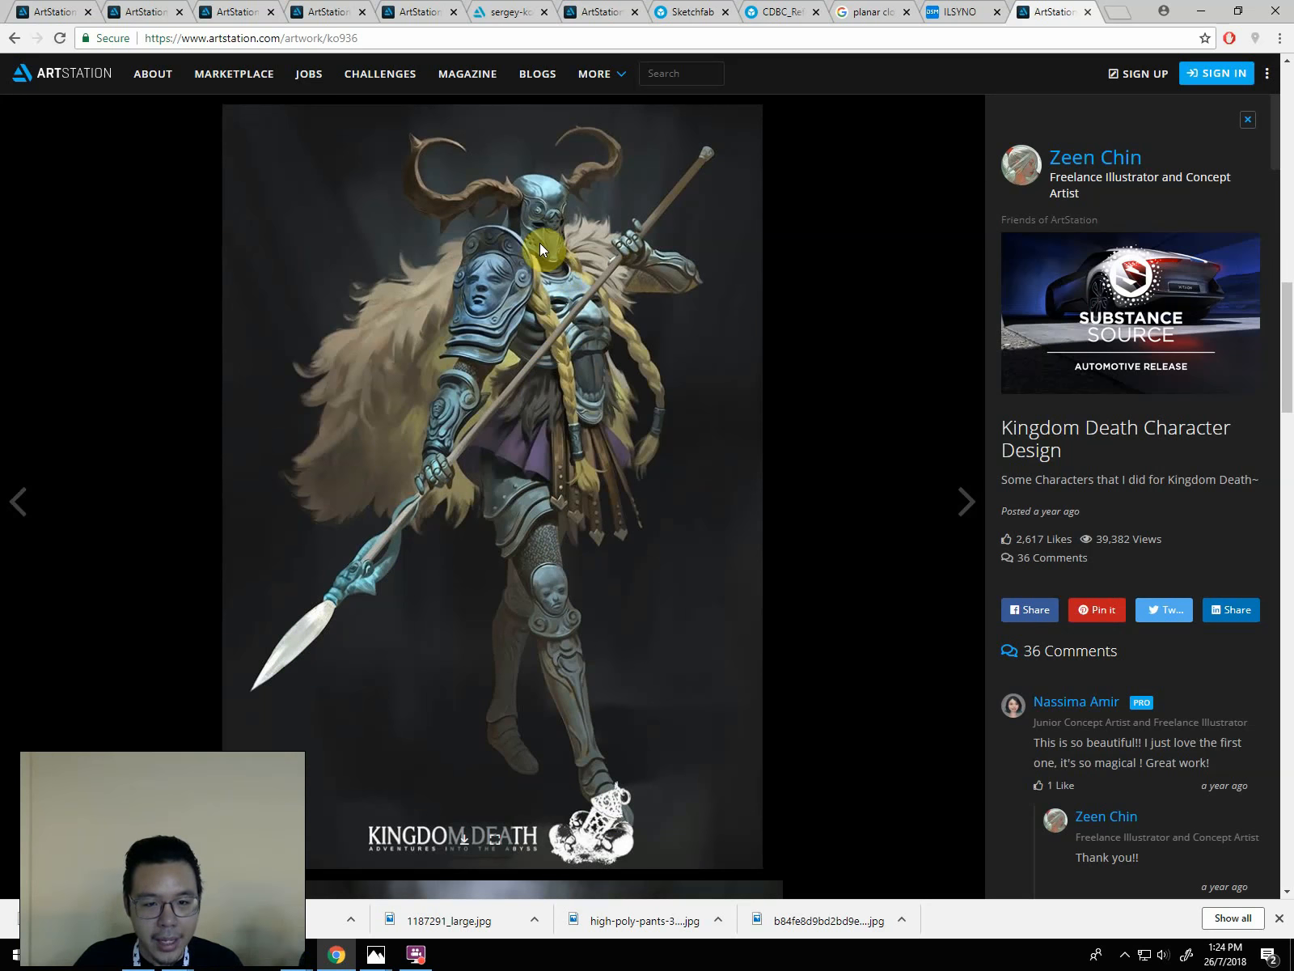
scroll(539, 245, "up", 9)
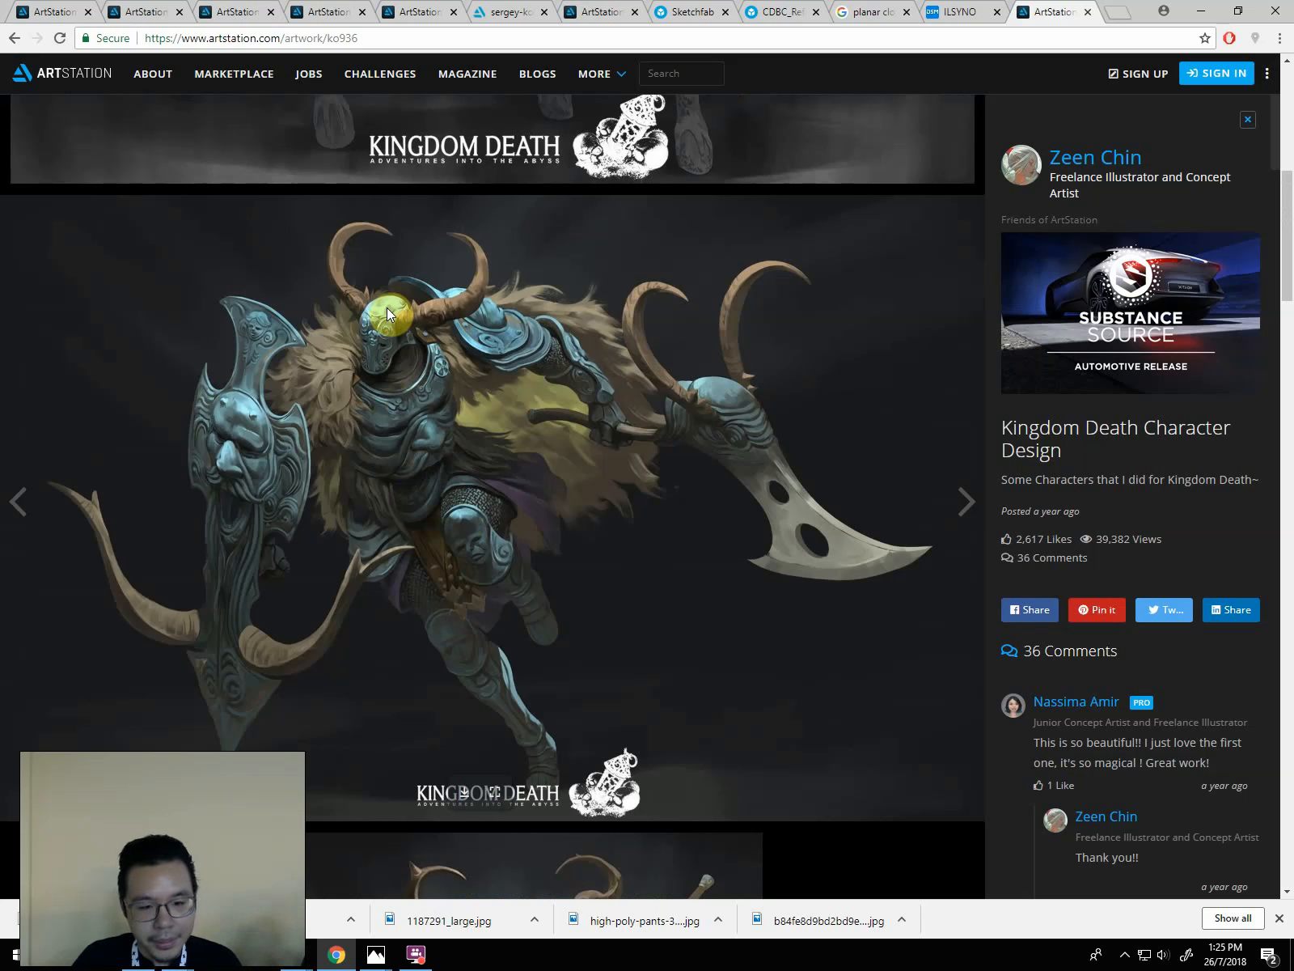
scroll(429, 405, "up", 5)
scroll(421, 419, "up", 4)
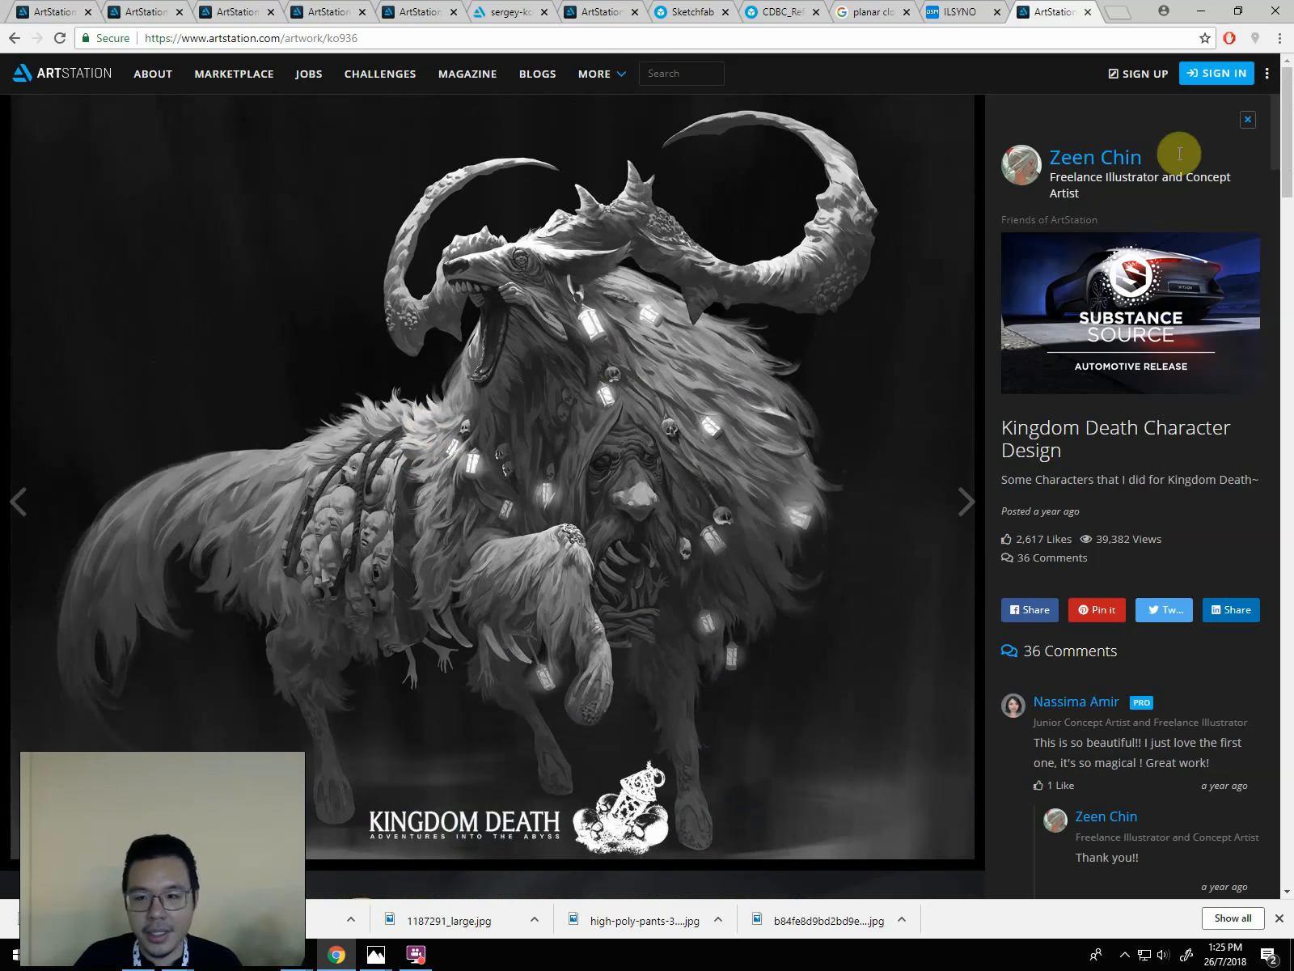
Browse the artist's ArtStation portfolio and examine the illustration "I know you can see me"
left_click(1248, 120)
scroll(678, 556, "down", 2)
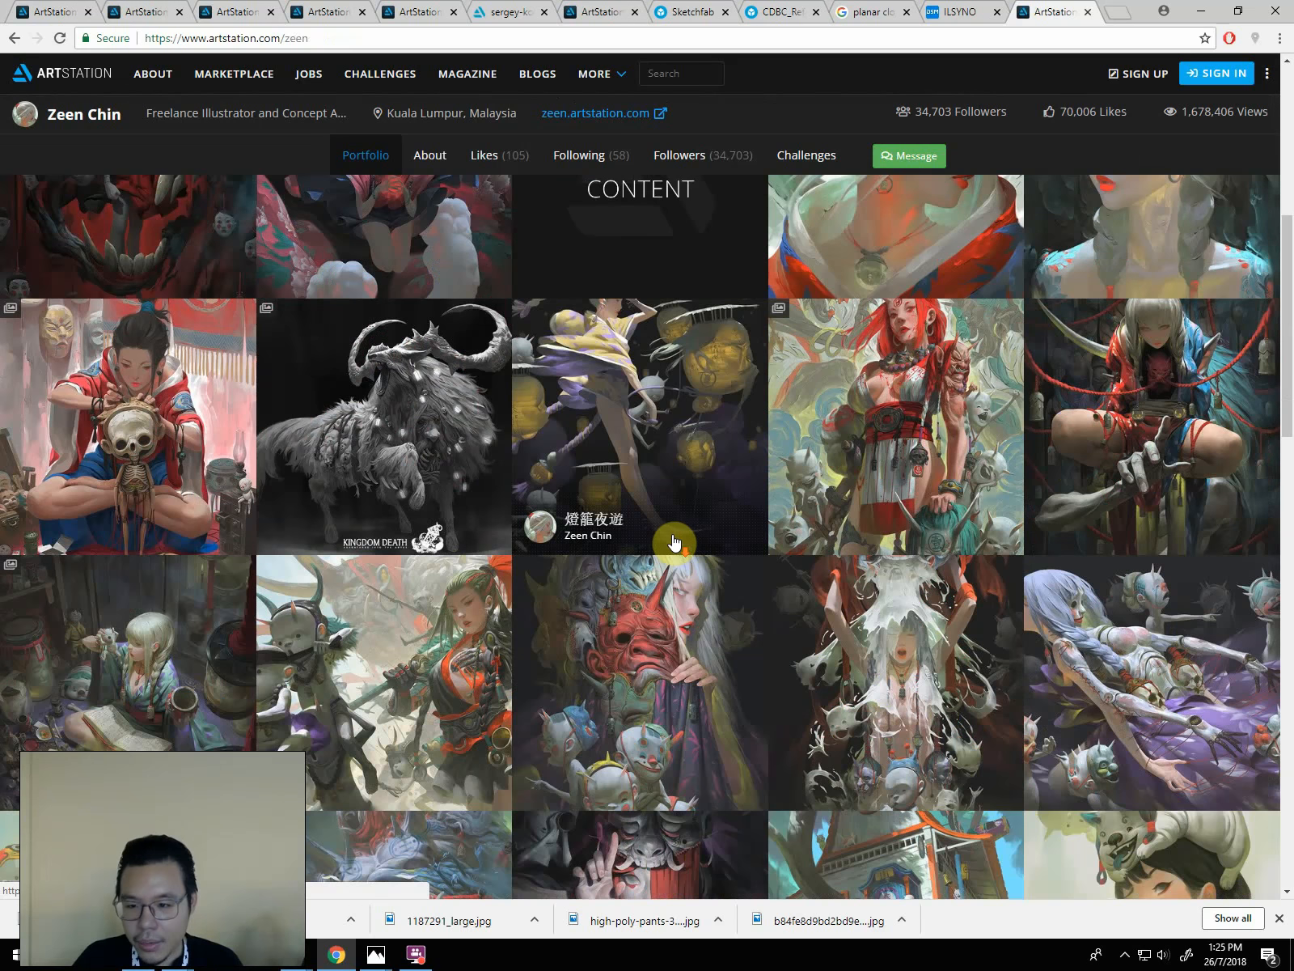
scroll(685, 542, "down", 2)
scroll(685, 542, "down", 2)
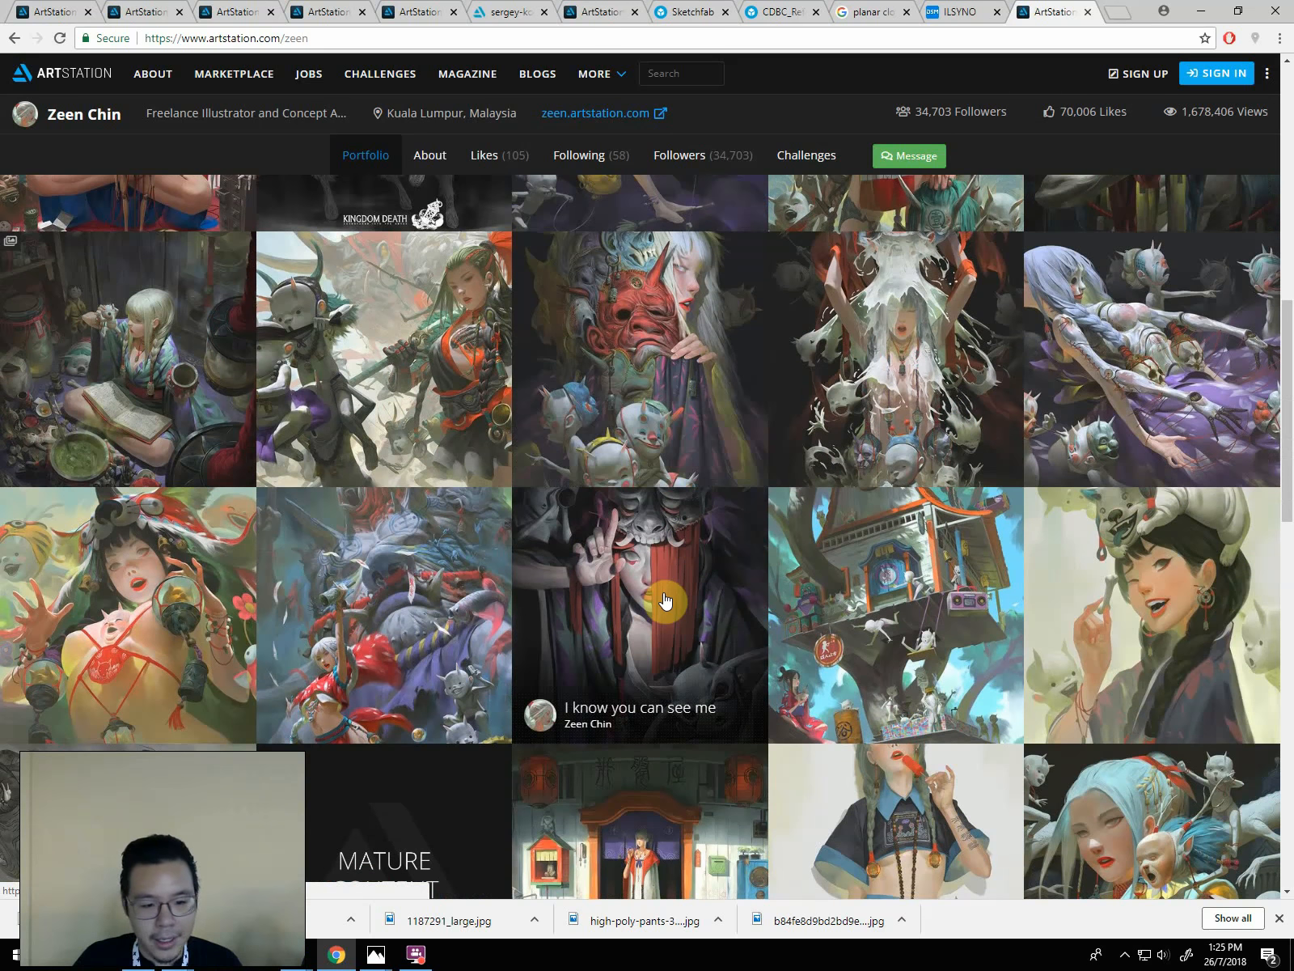
left_click(665, 600)
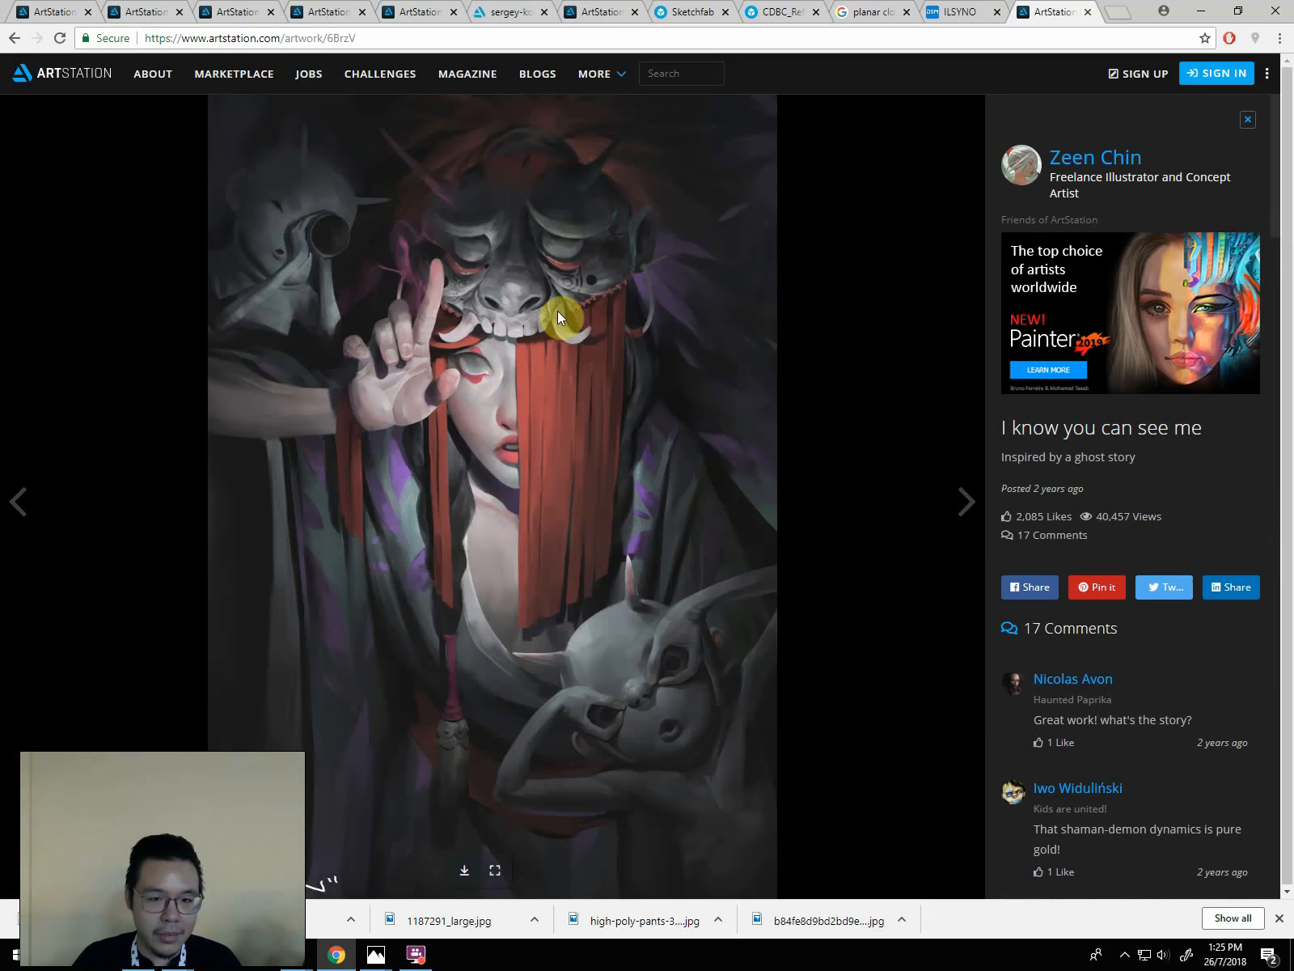
left_click(1245, 123)
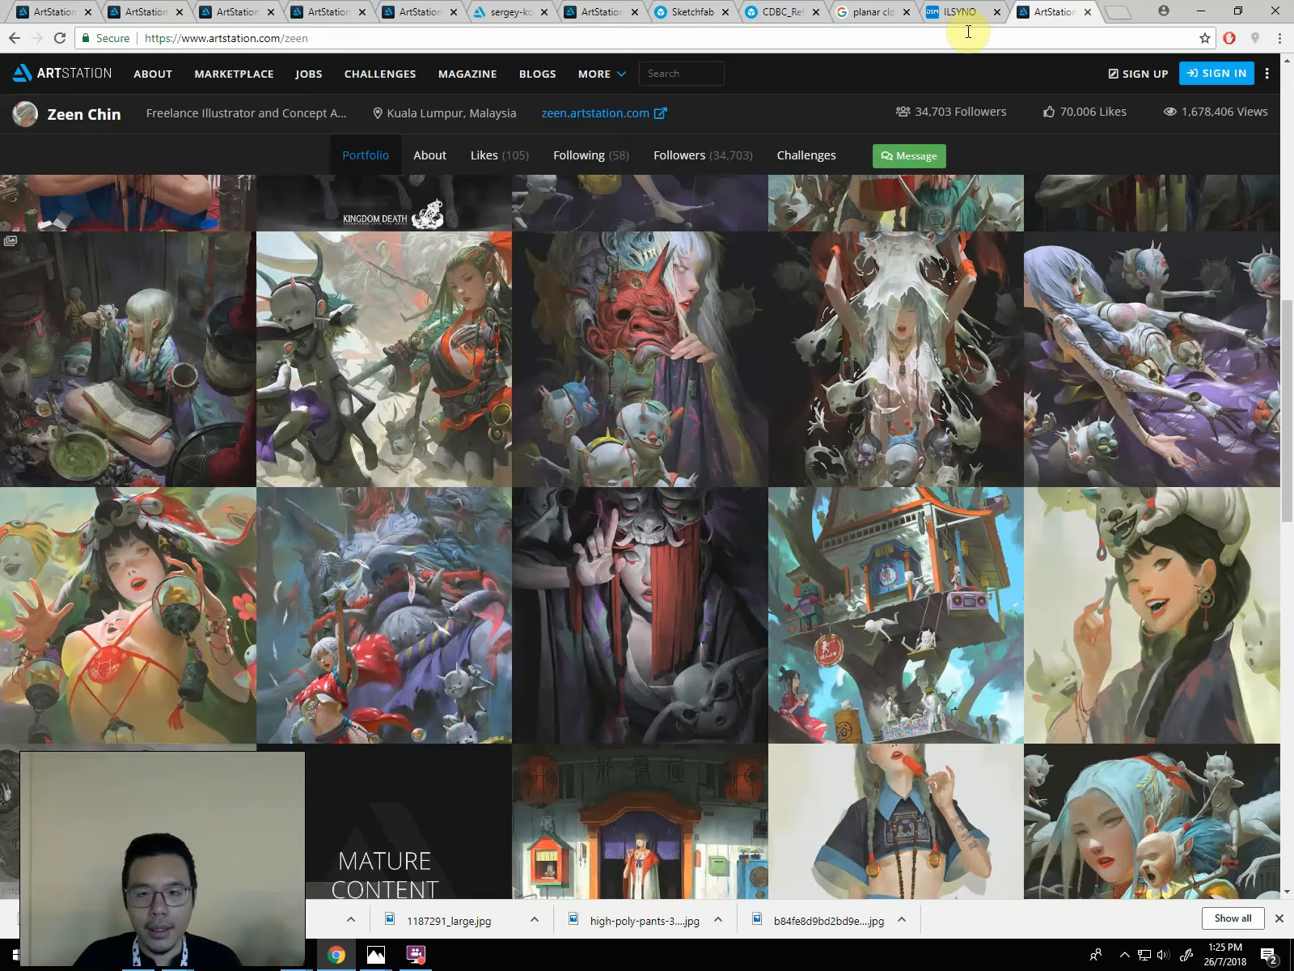
Search Google Images for "dongjun lu" in a new browser tab
left_click(1122, 16)
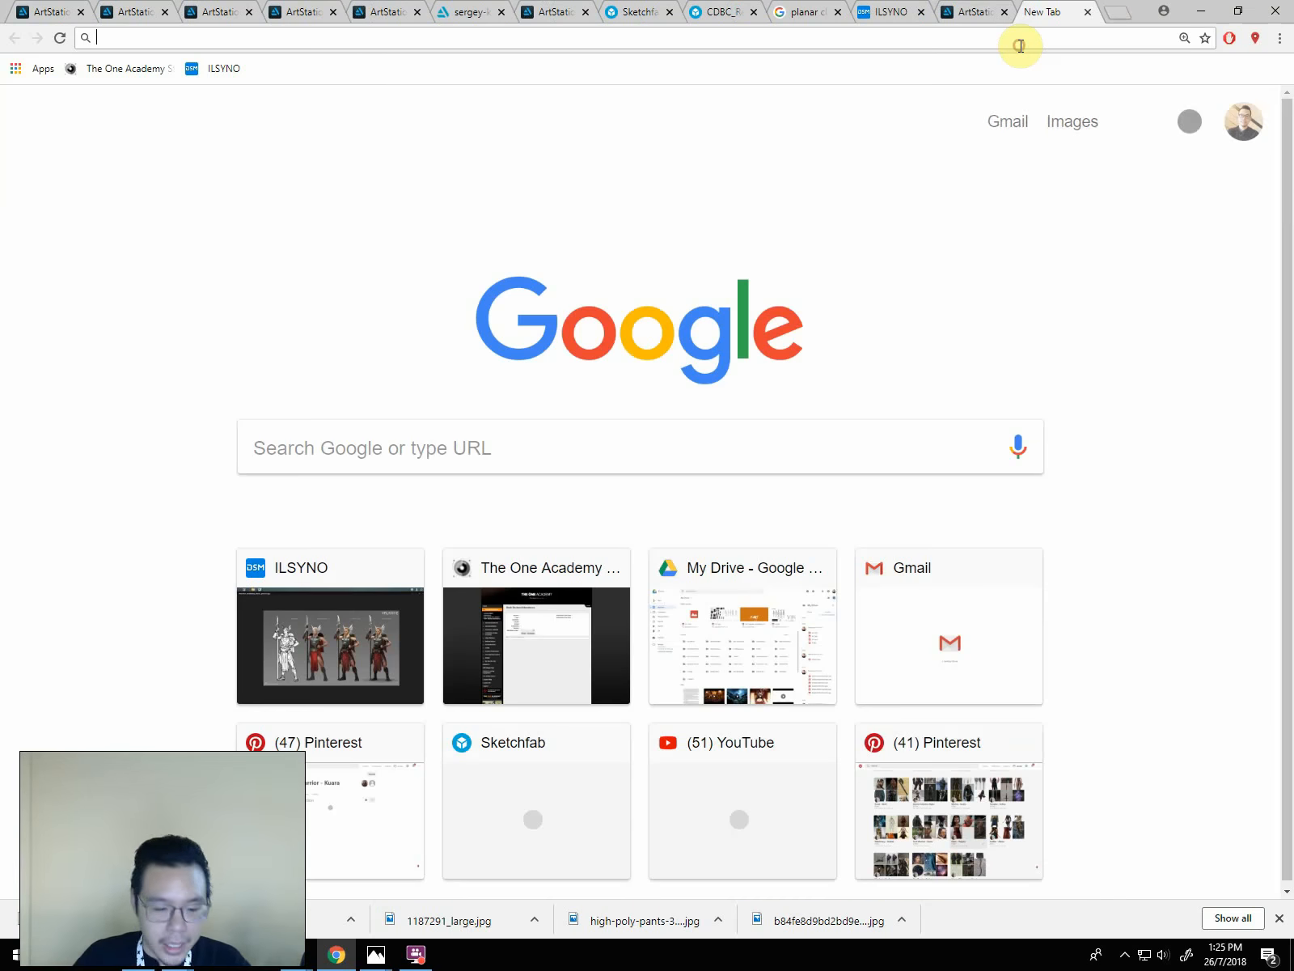
type("dong")
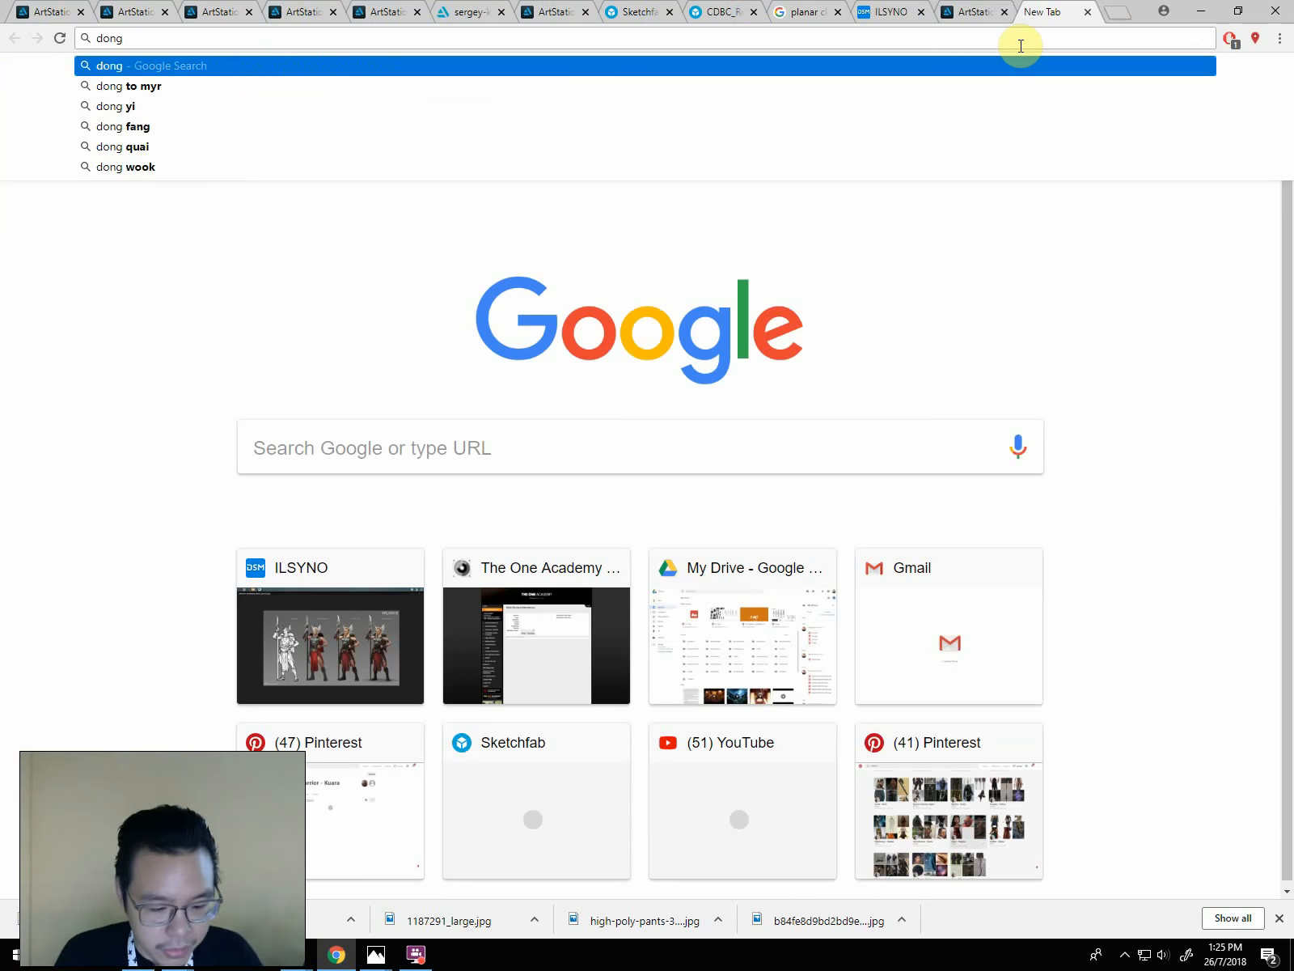
type("jun lu")
key("Return")
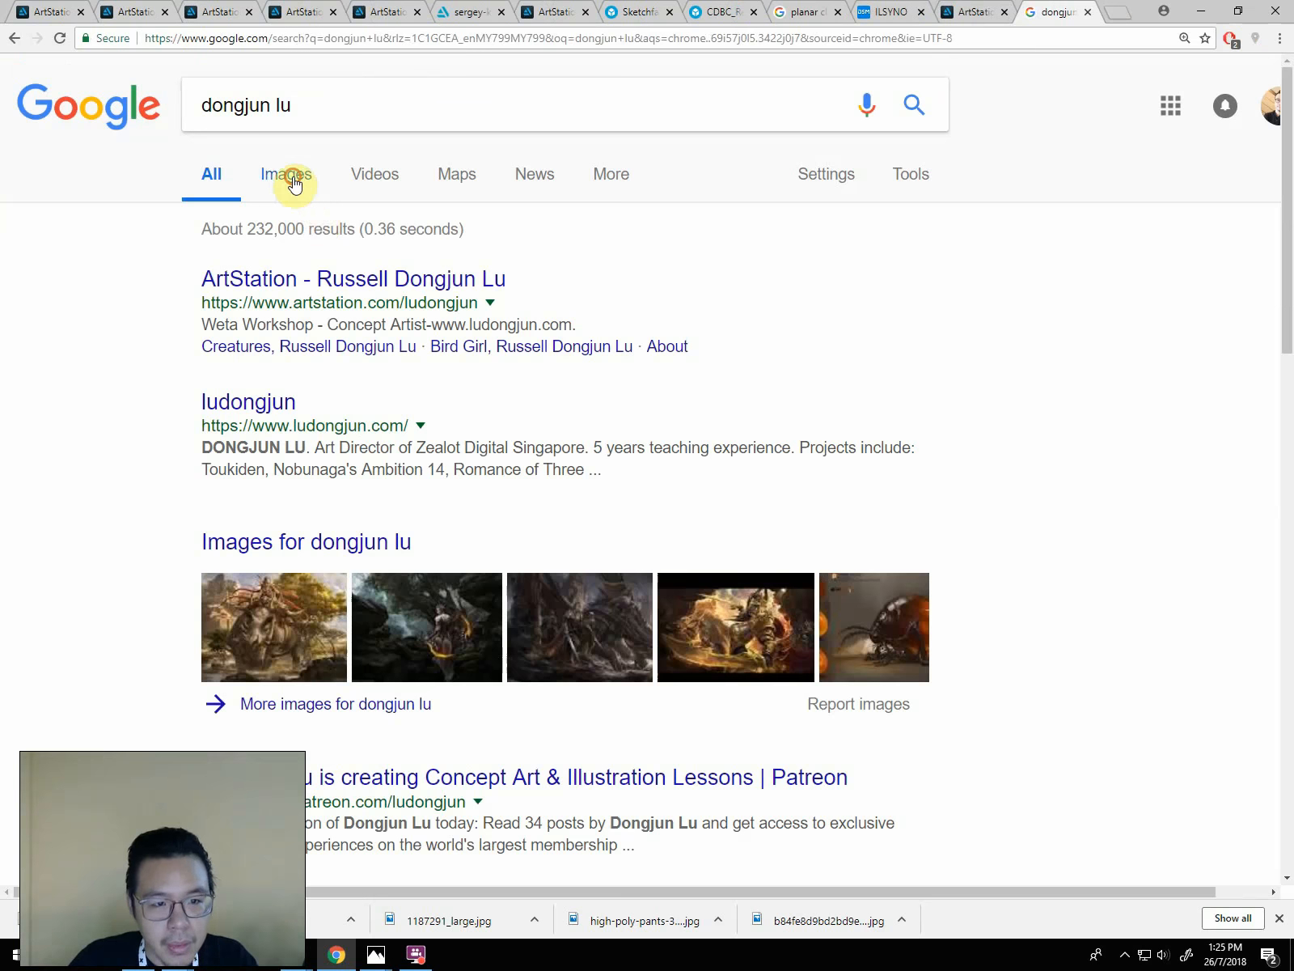
left_click(290, 175)
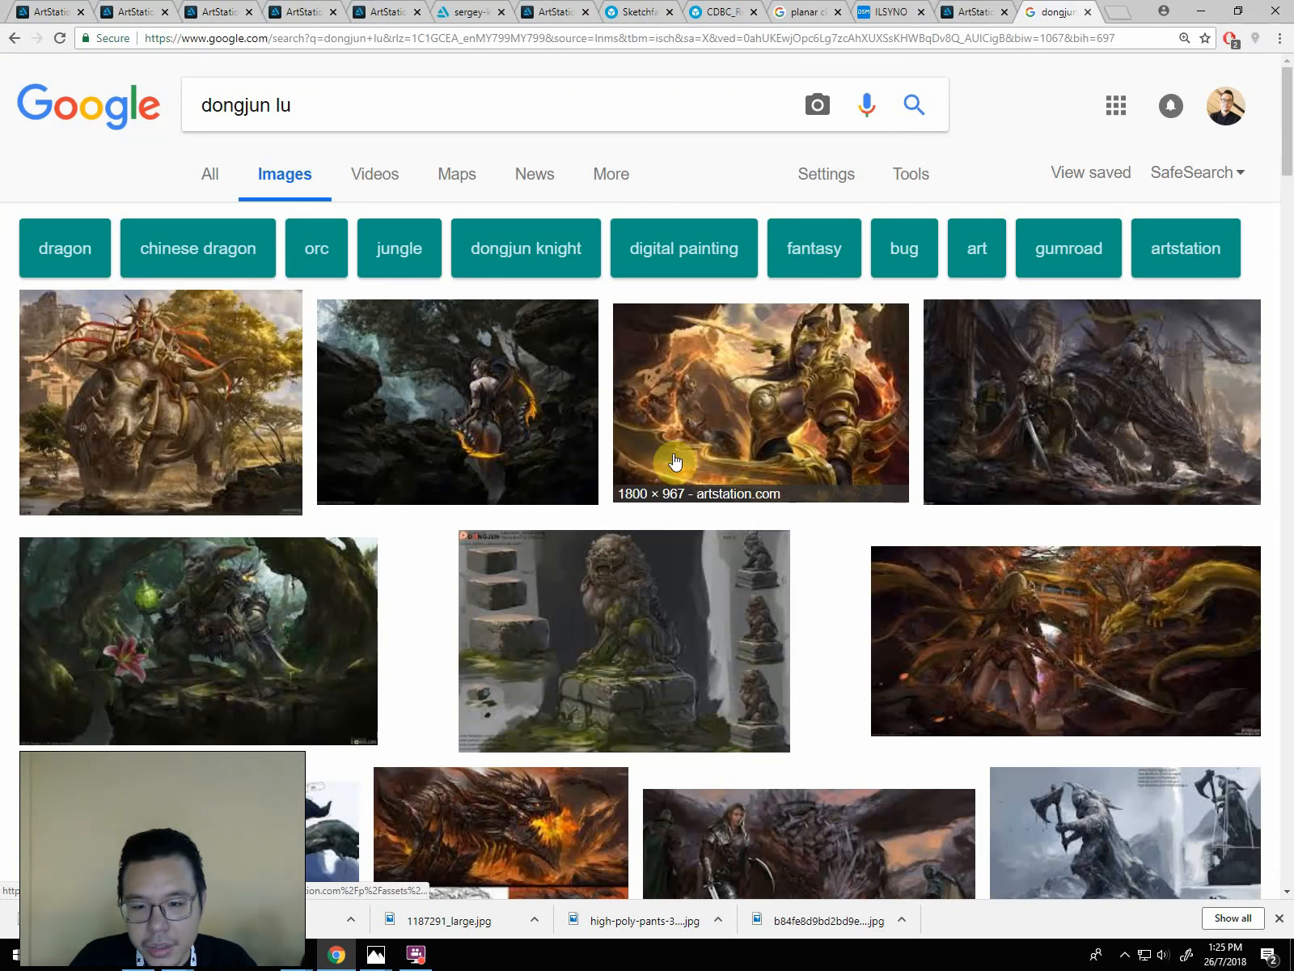
Examine enlarged previews of the gold-armoured warrior, the rhinoceros rider and the Mobius Final Fantasy Super Monk illustrations
left_click(751, 403)
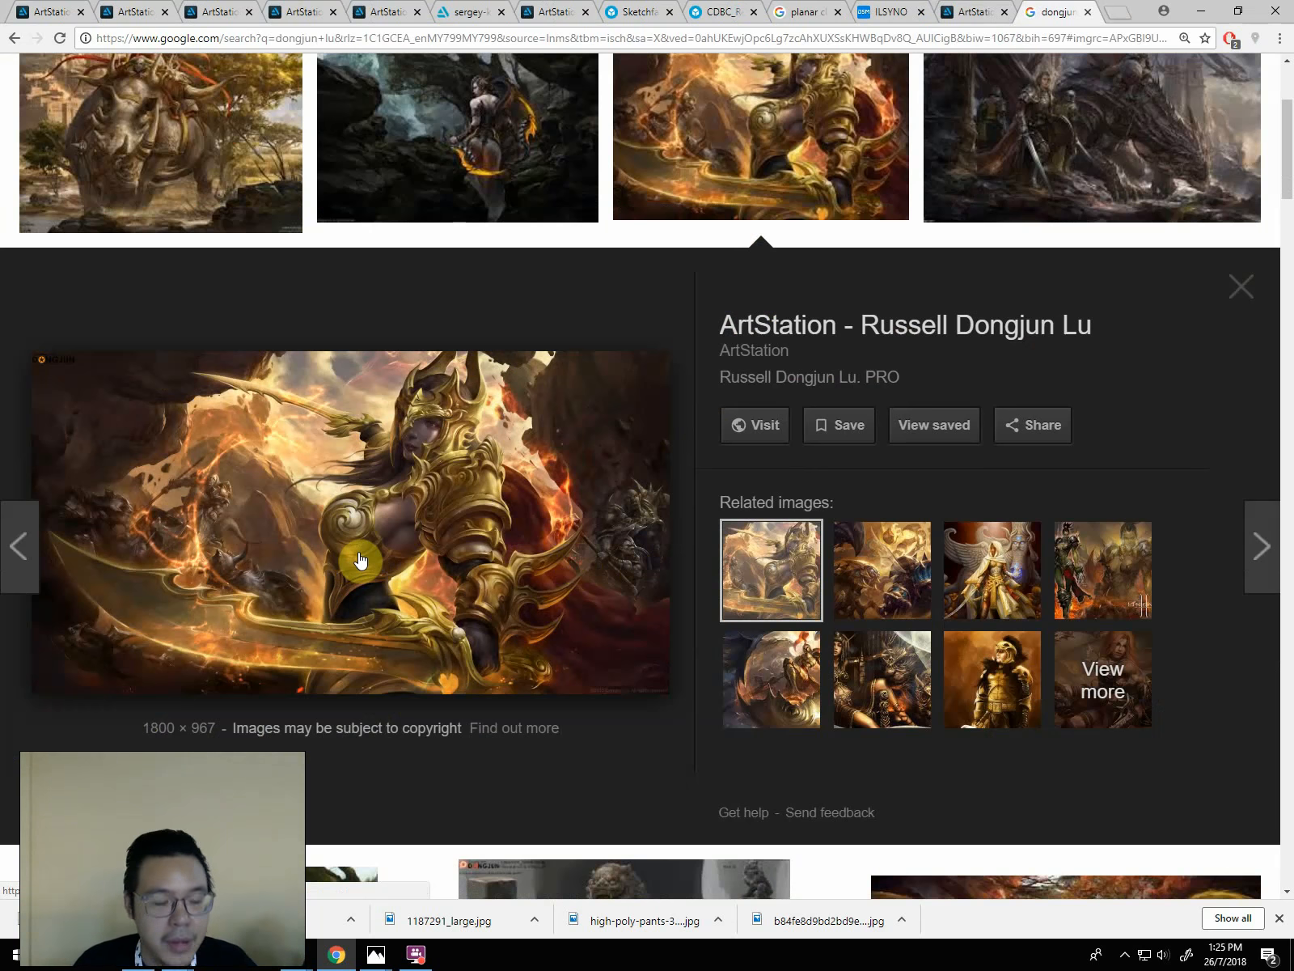
left_click(142, 123)
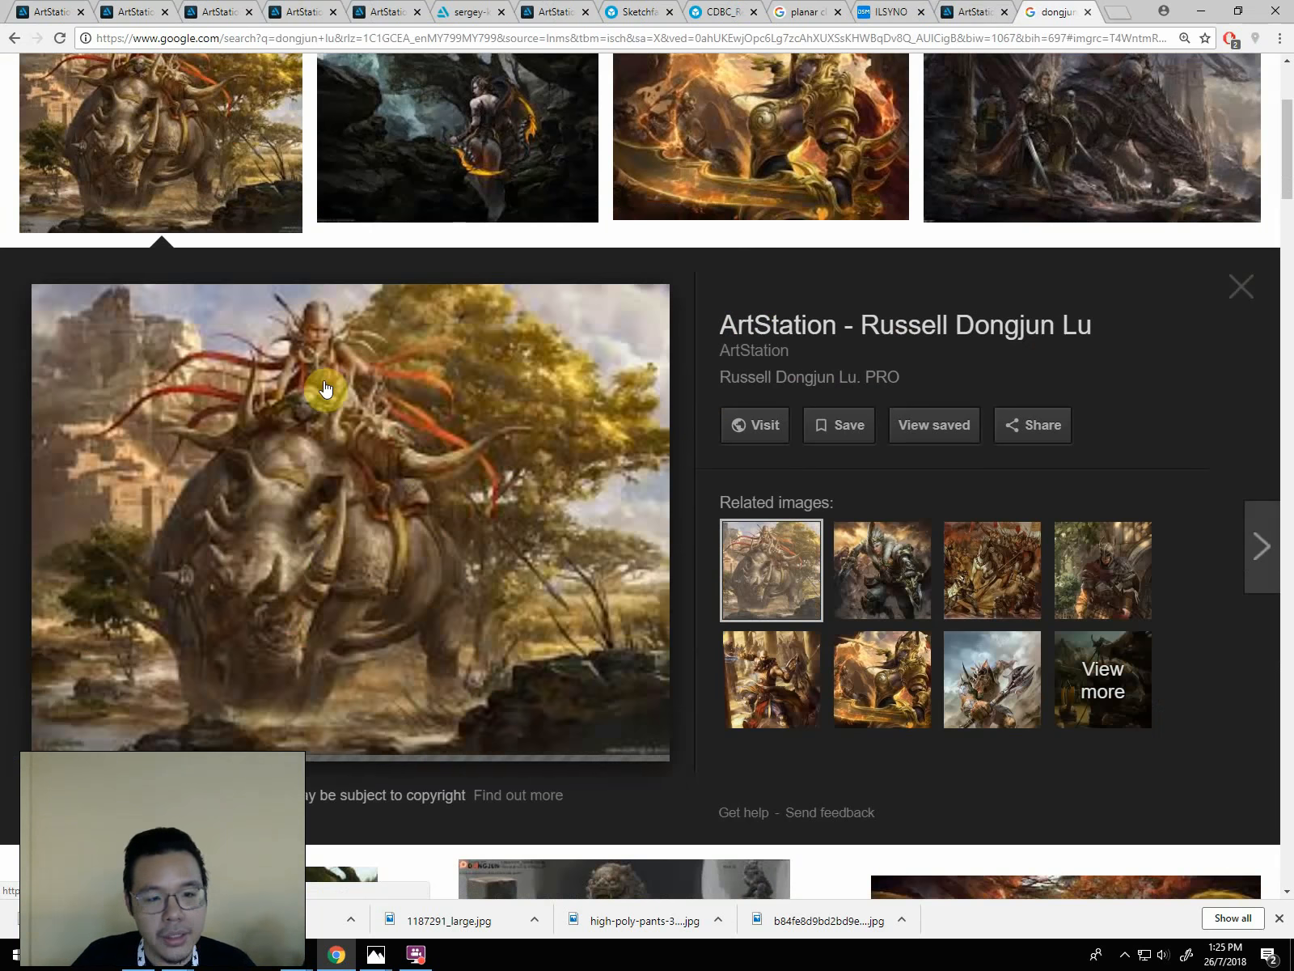
left_click(882, 570)
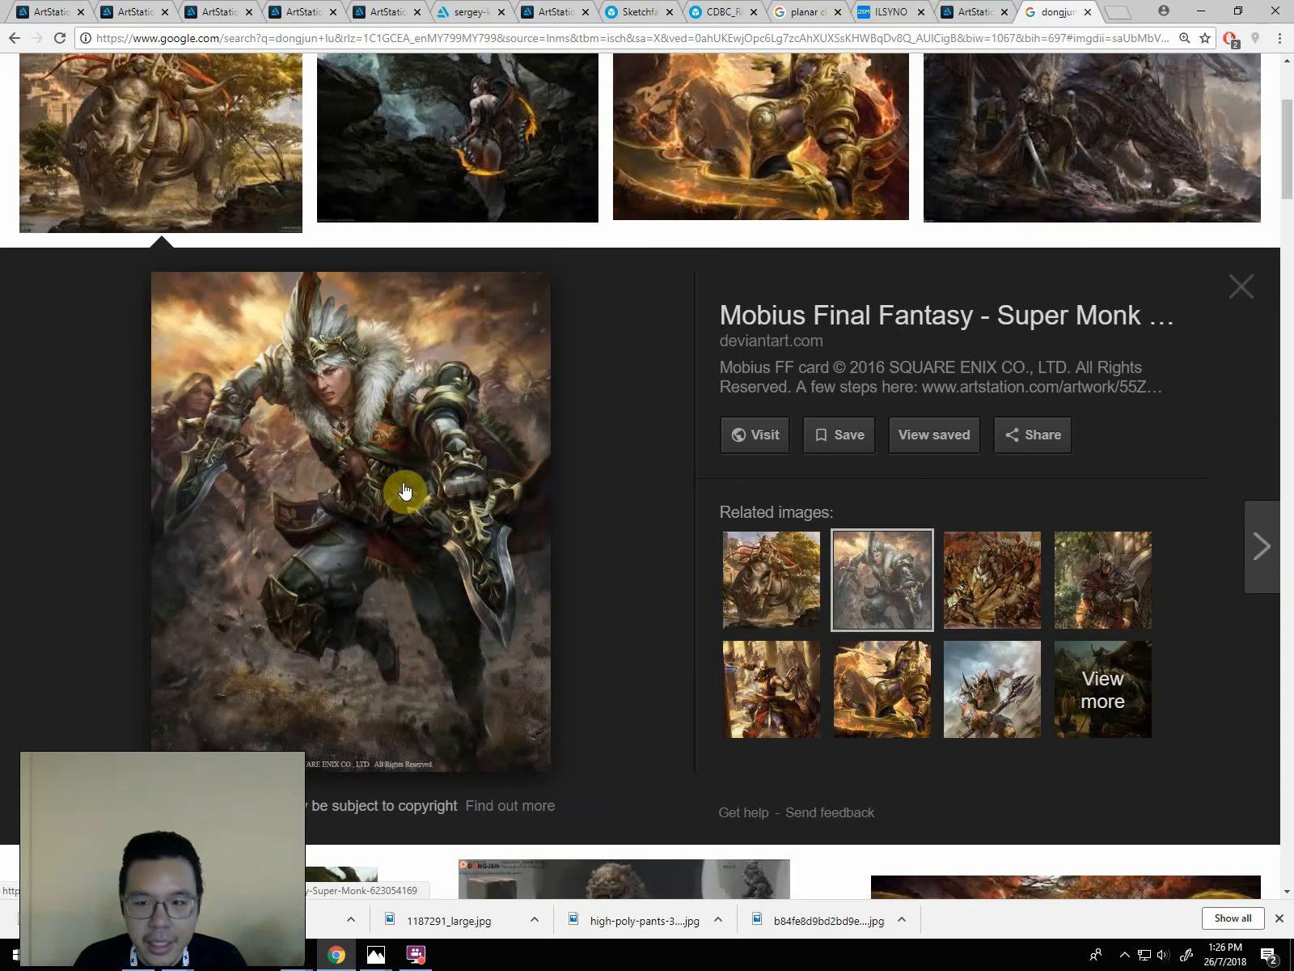
Examine the CGSociety dragon scene in the Google Images results and the illustration "WAR" in the artist's ArtStation portfolio
left_click(1064, 121)
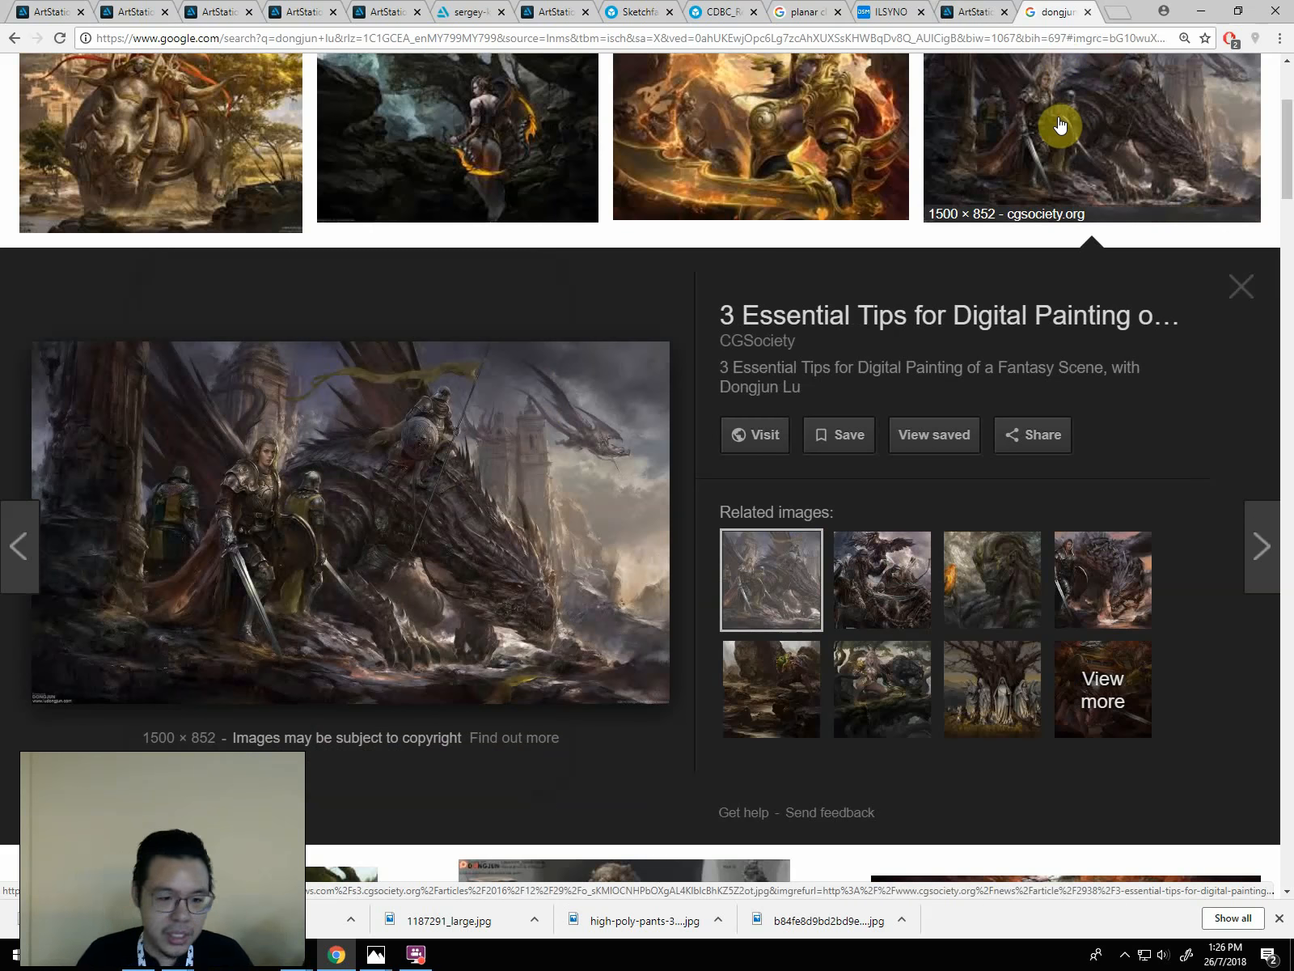
left_click(975, 11)
left_click(1249, 130)
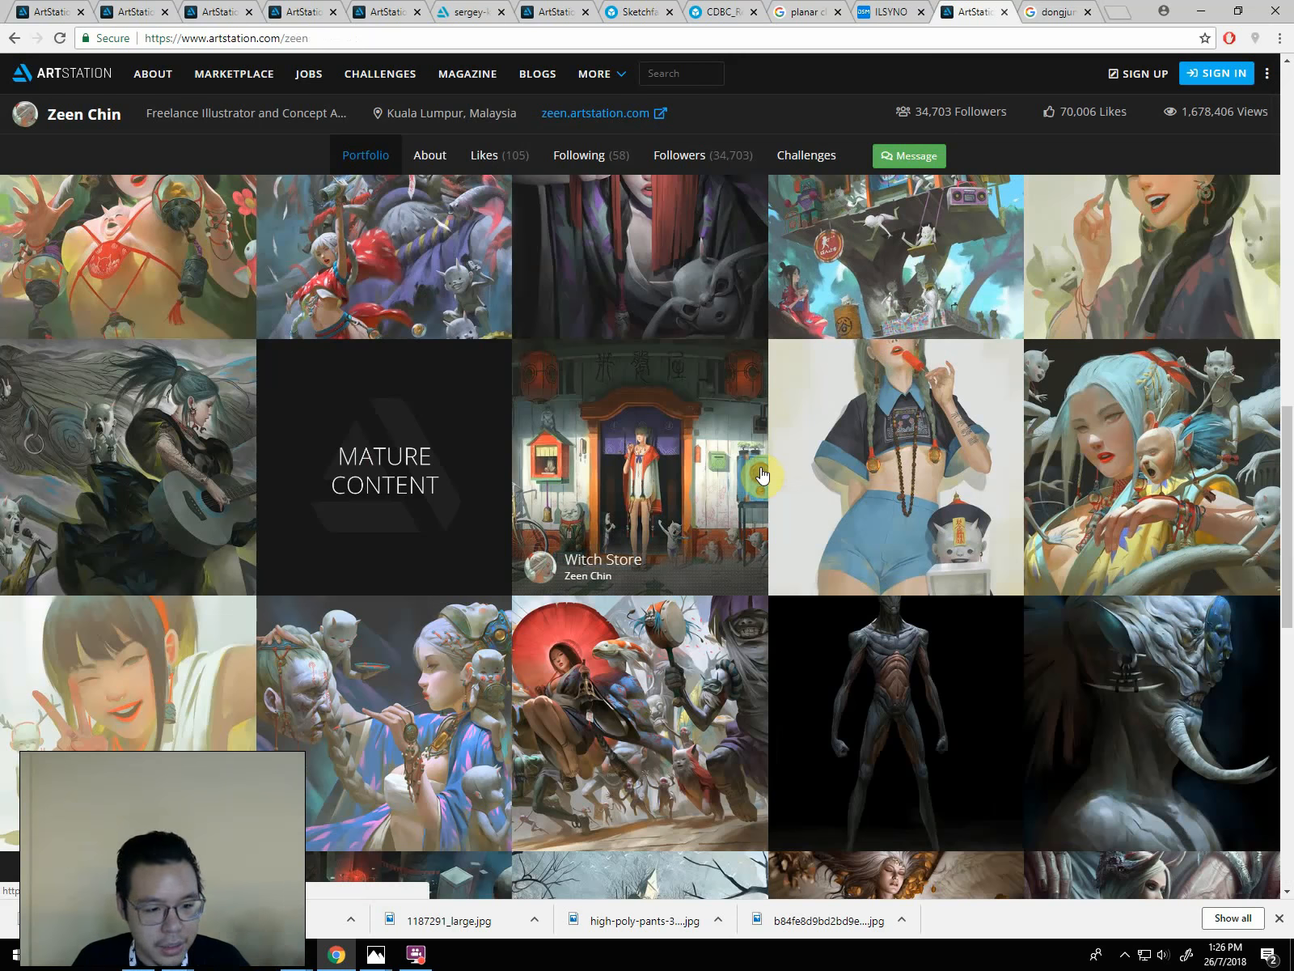
scroll(759, 471, "up", 4)
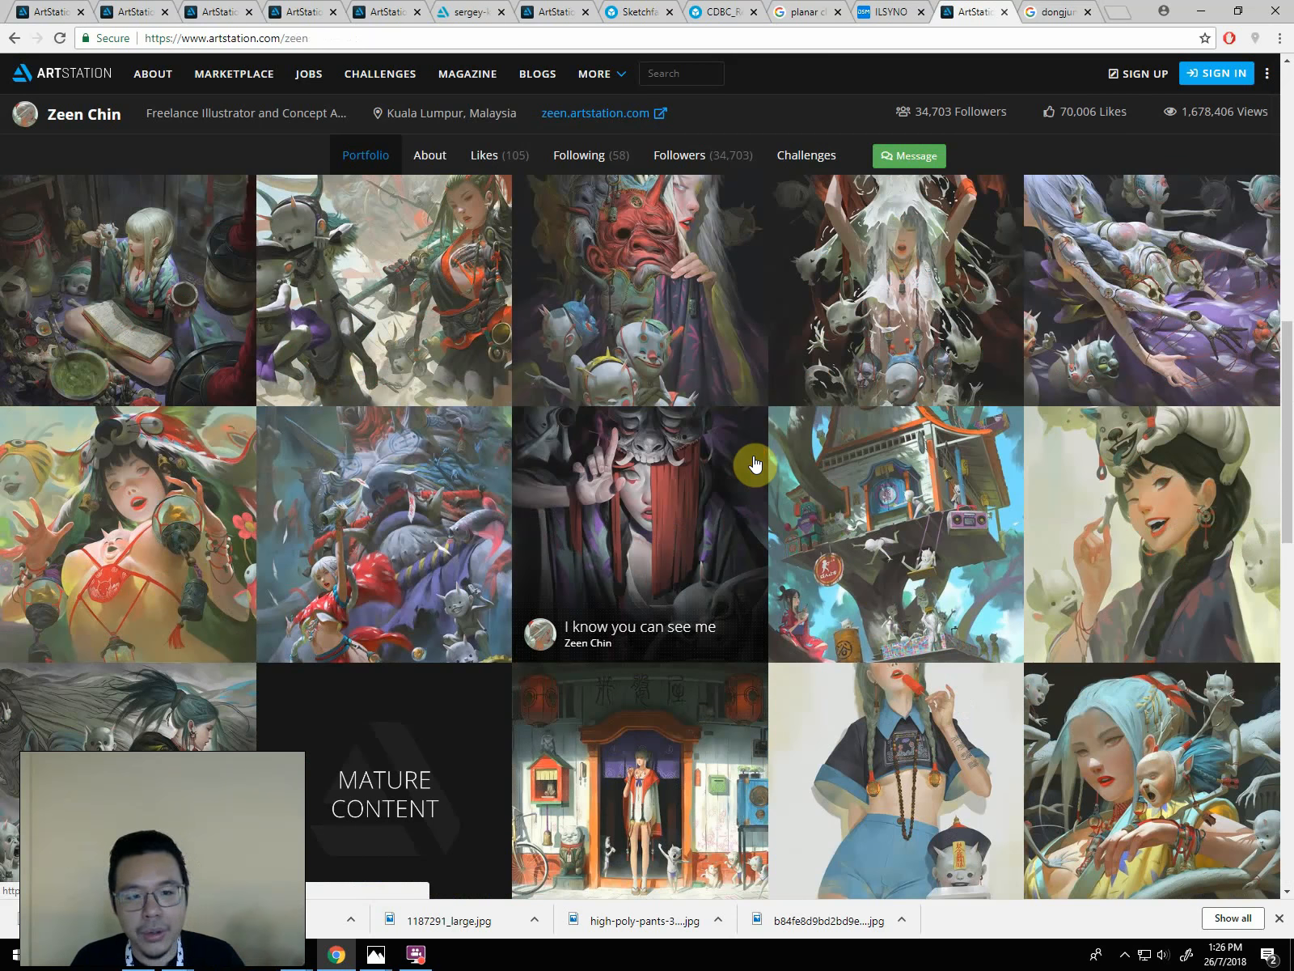
left_click(477, 287)
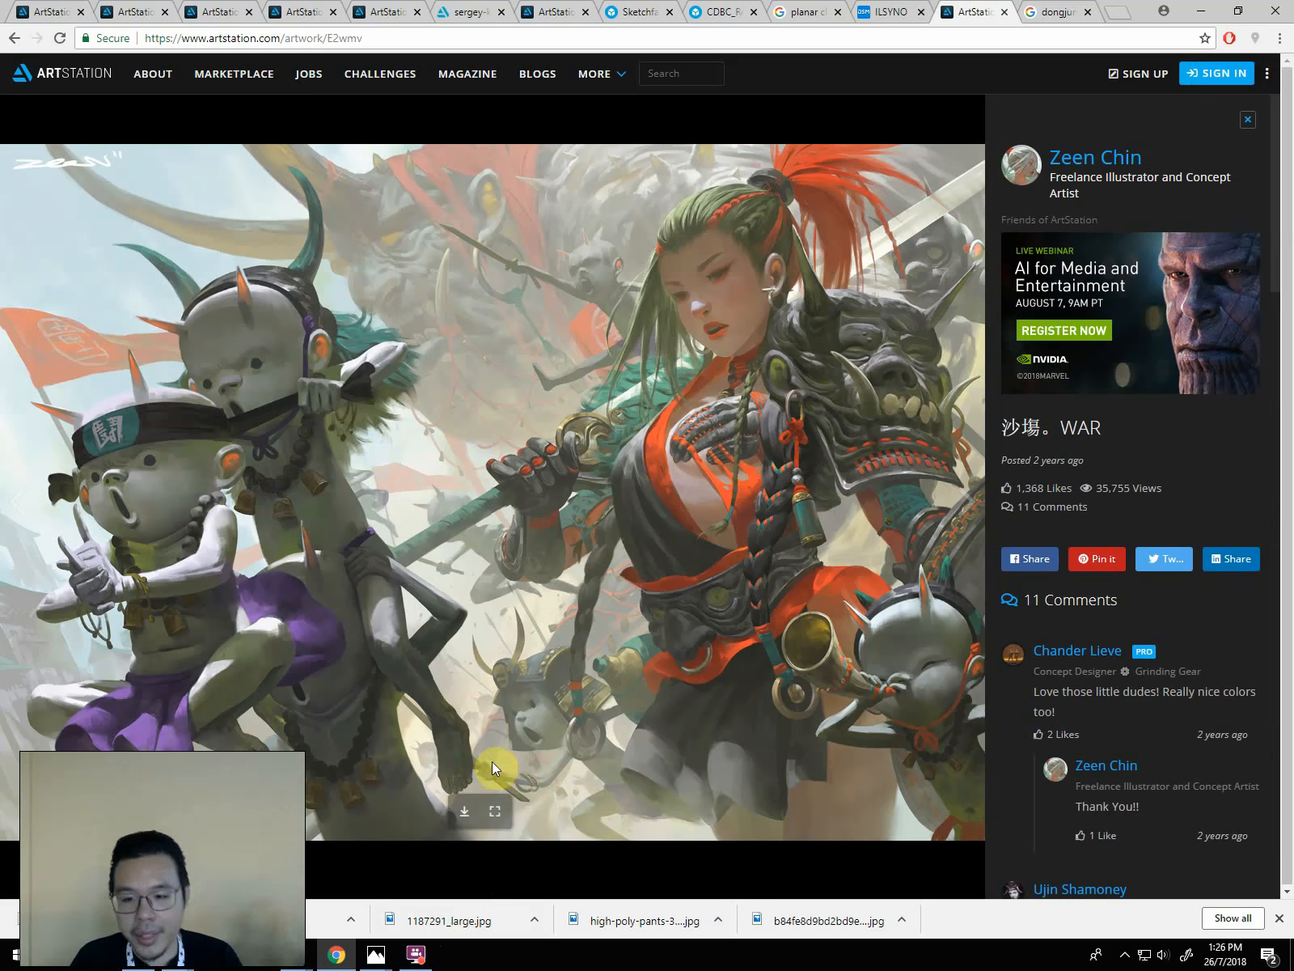
left_click(1056, 12)
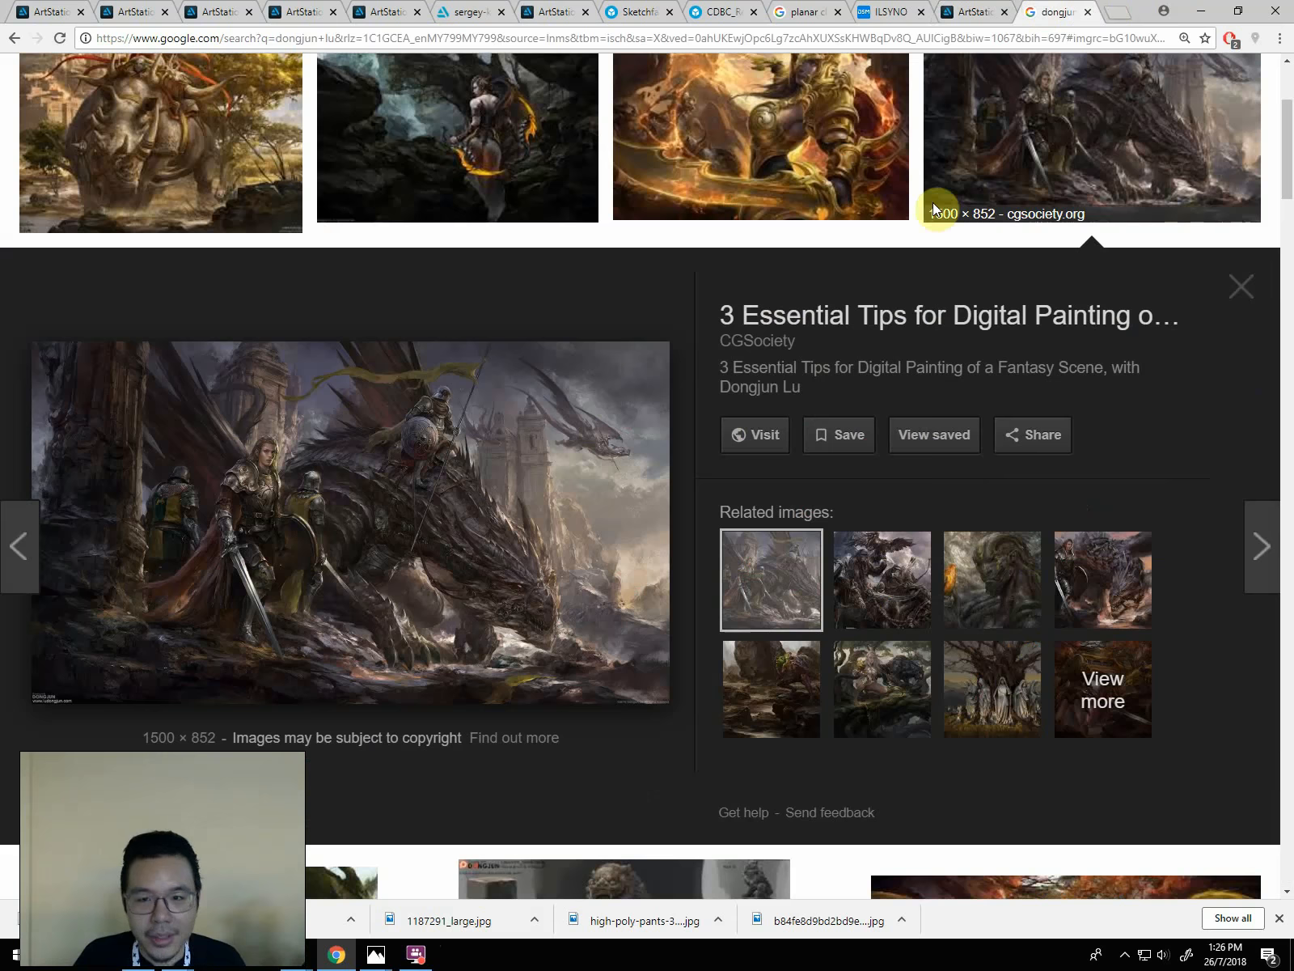
Switch back to Photoshop, leave full-screen mode and slightly reposition the floating Antheia Good.psd window
left_click(1205, 9)
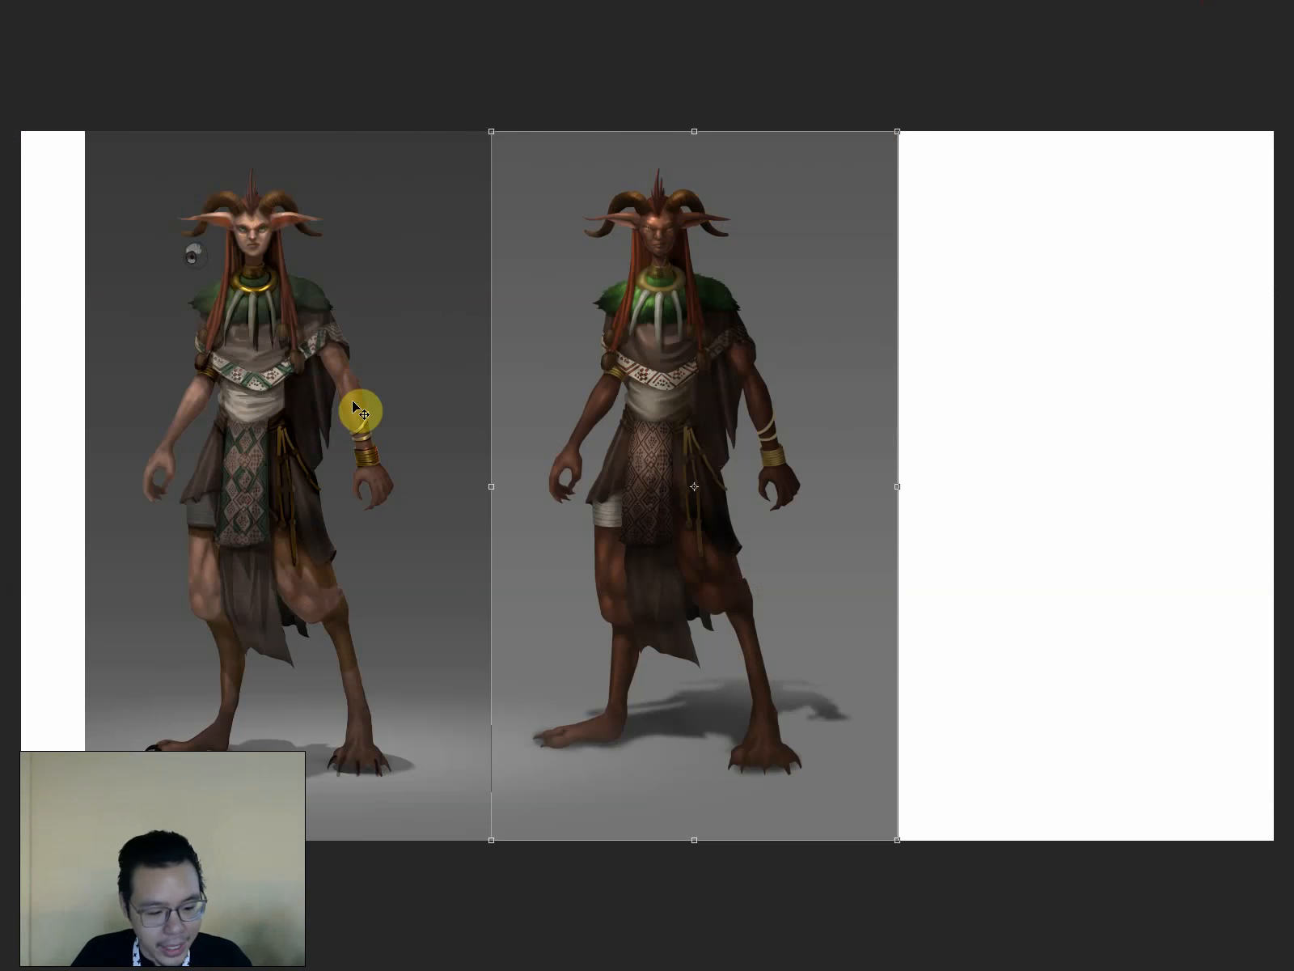
key("f")
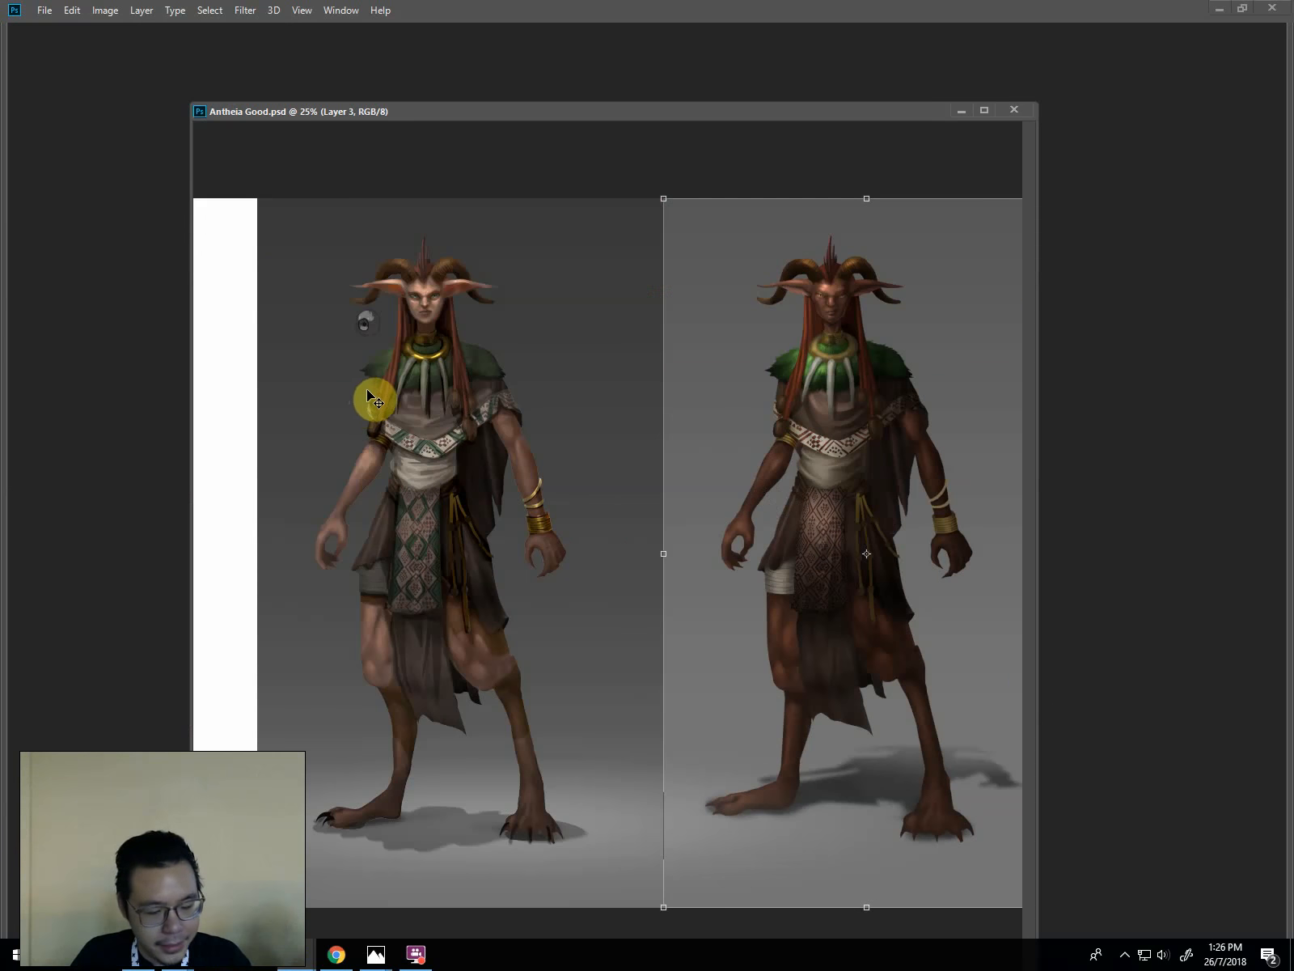
key("ctrl")
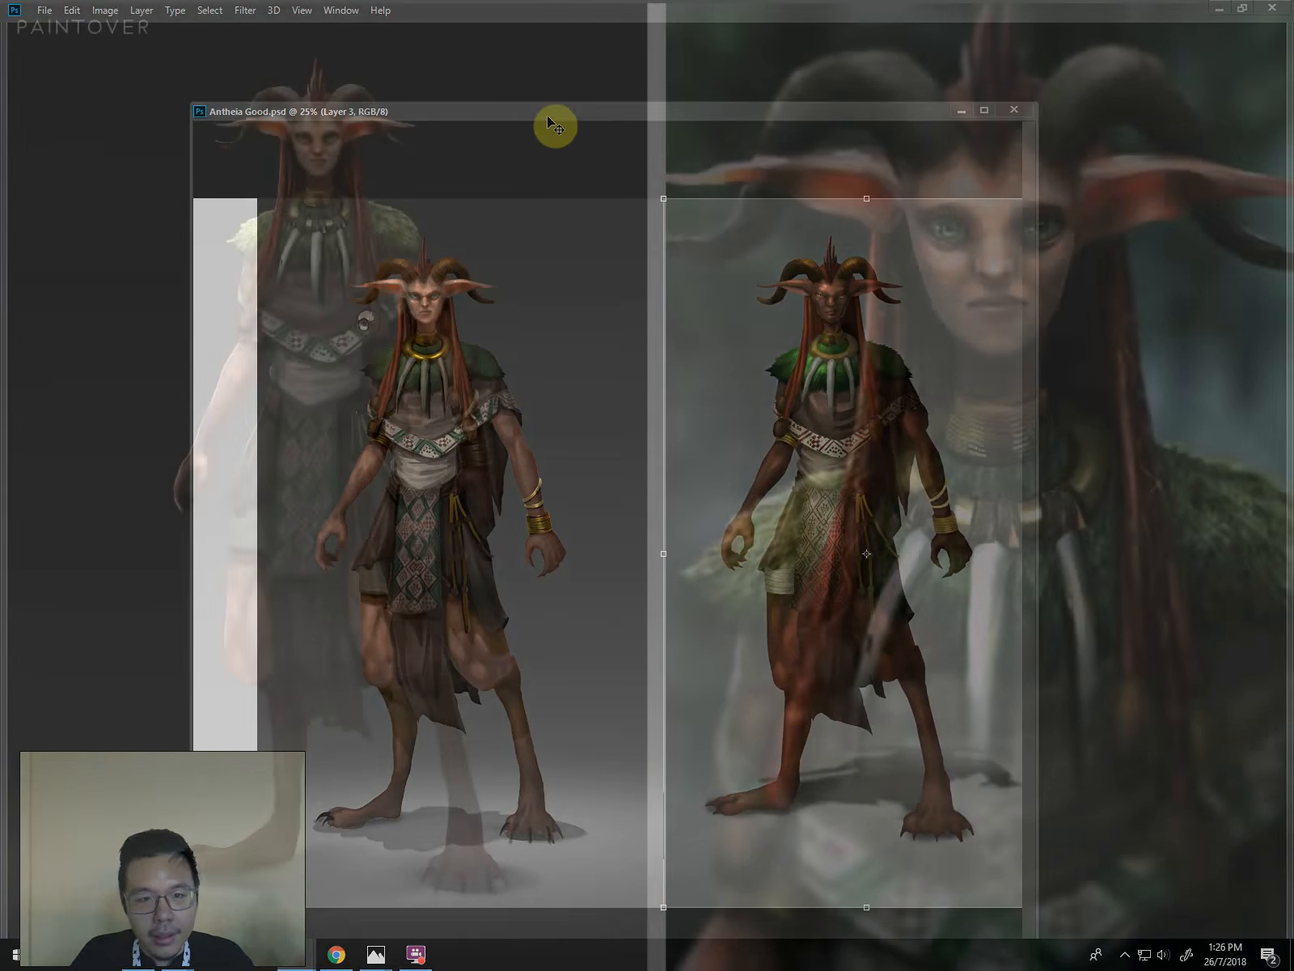
left_click_drag(547, 115, 561, 106)
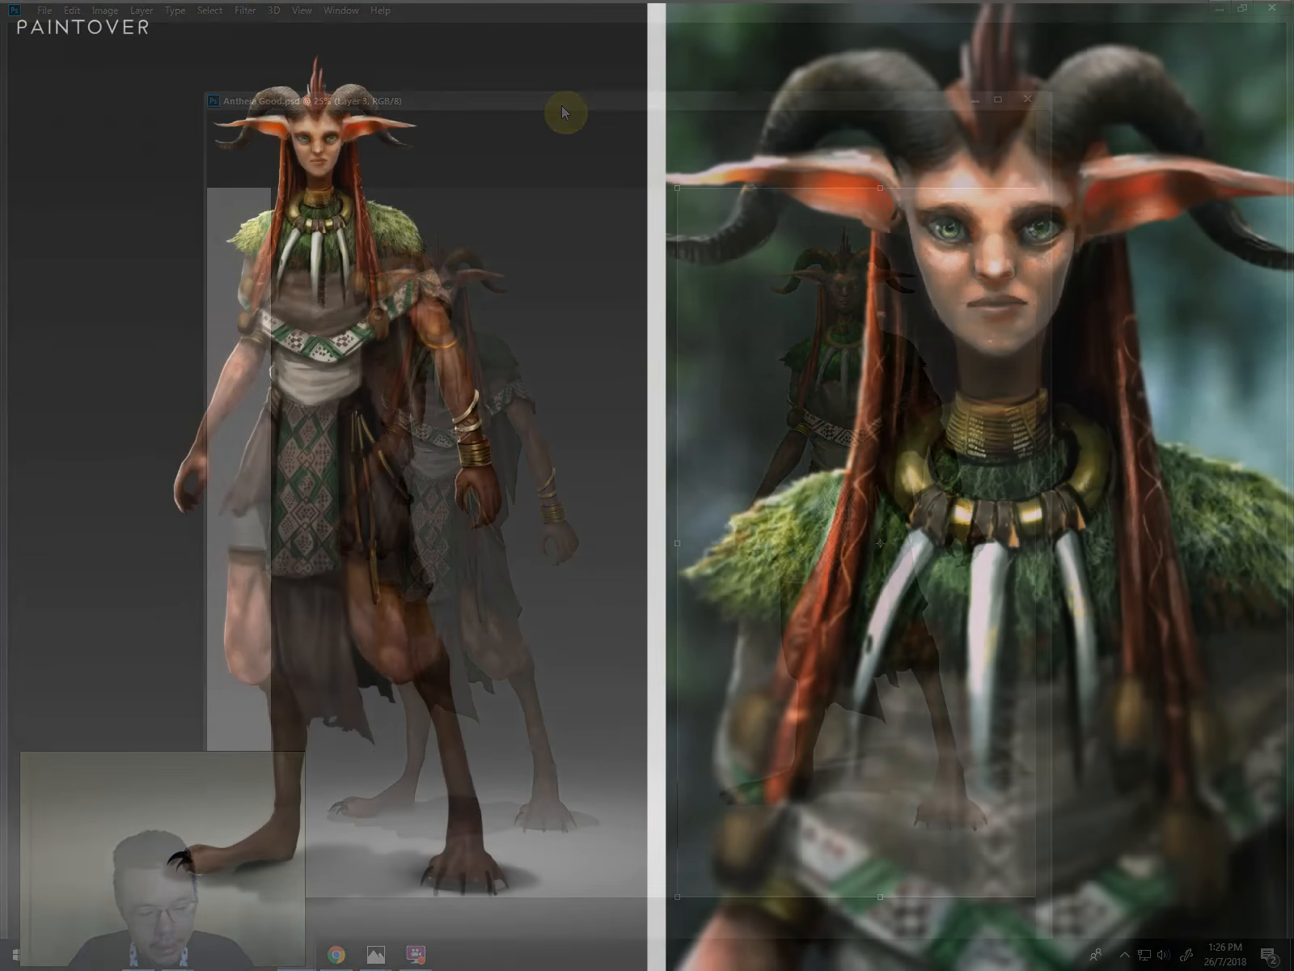